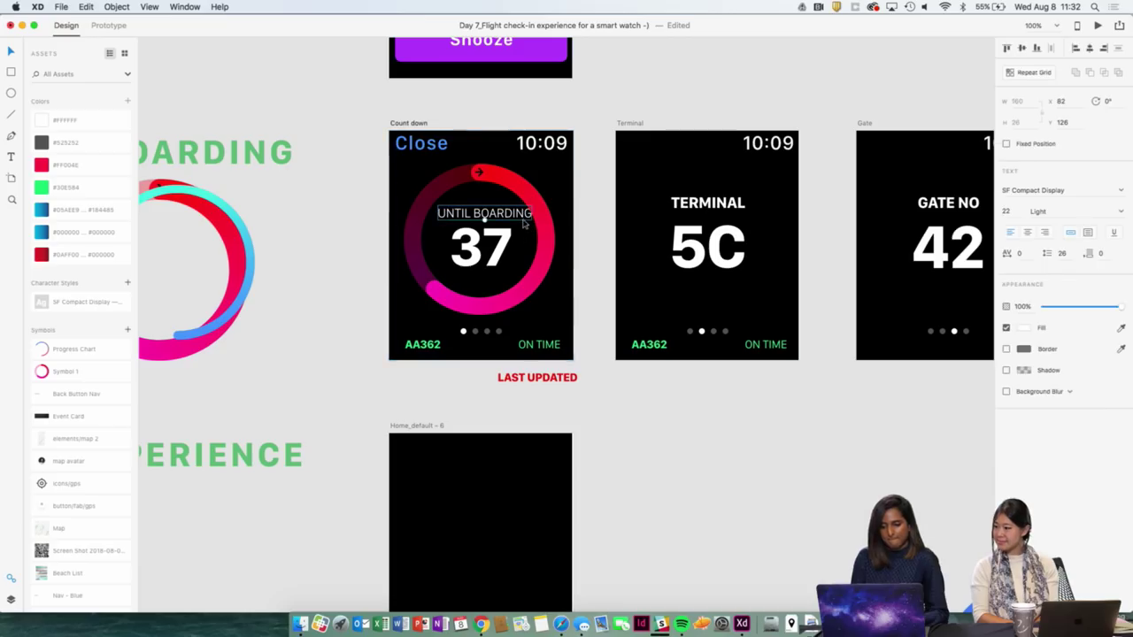
# Set the font size of the UNTIL BOARDING label on the Count down artboard to 20.
pyautogui.doubleClick(526, 220)
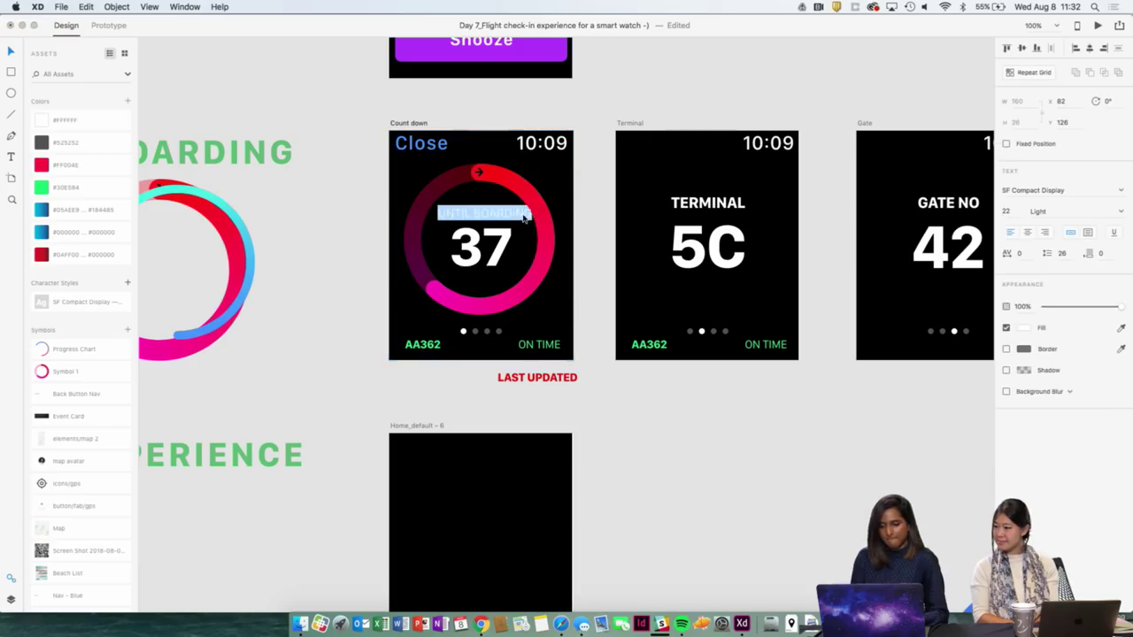
pyautogui.click(1007, 210)
pyautogui.write('20')
pyautogui.press('Return')
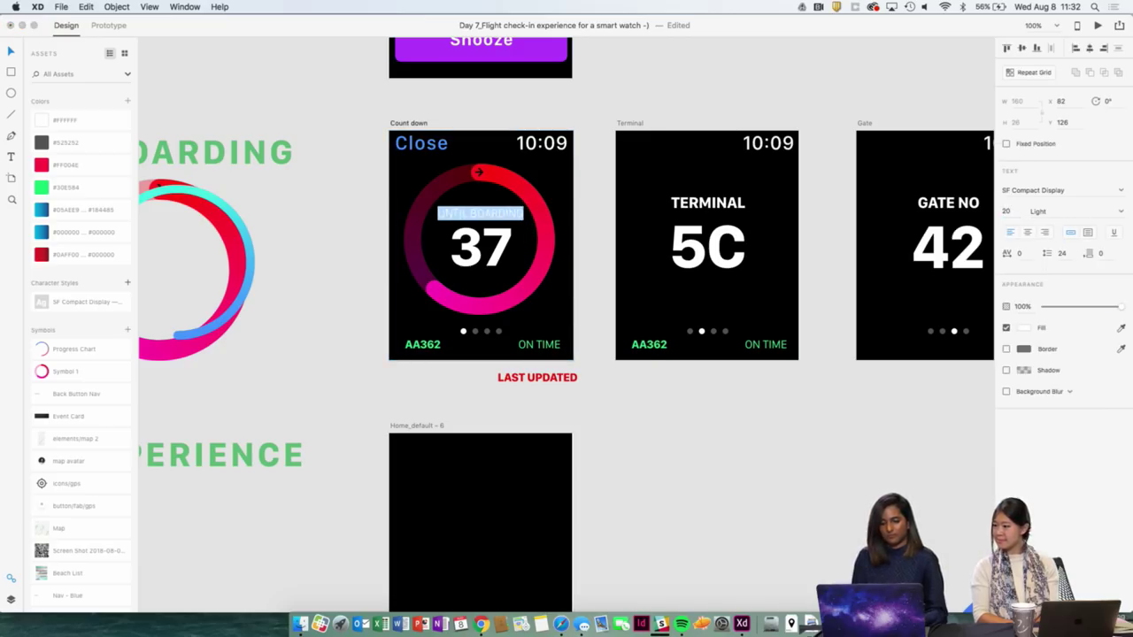
# Break the UNTIL BOARDING label into two lines, with BOARDING on the second line.
pyautogui.doubleClick(494, 219)
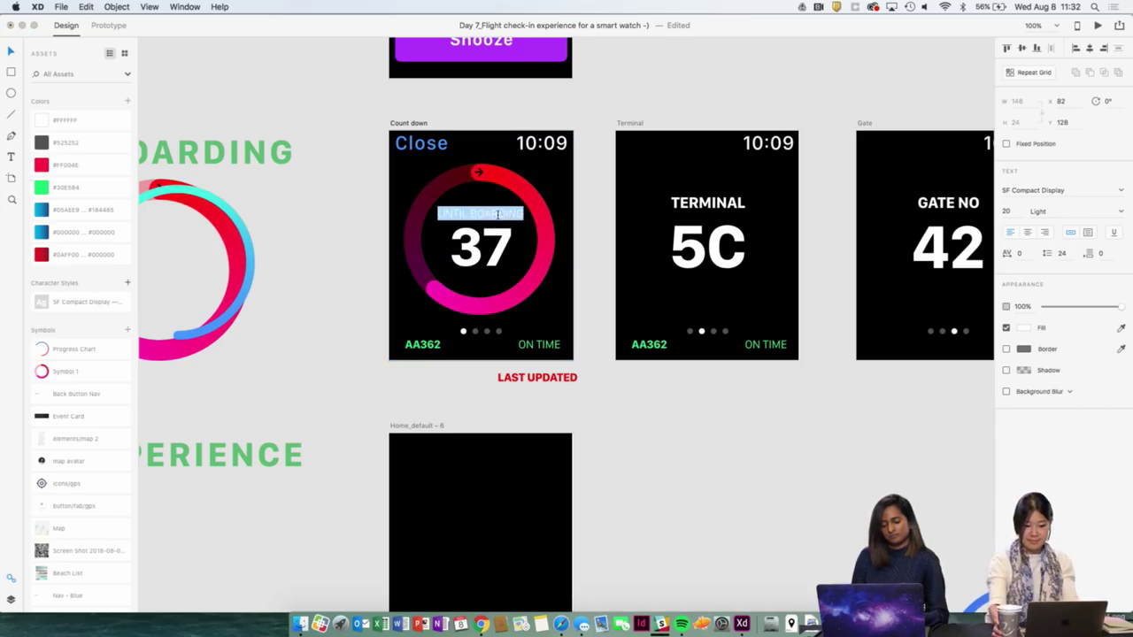
pyautogui.press('Escape')
pyautogui.press('Escape')
pyautogui.moveTo(500, 215); pyautogui.dragTo(501, 217)
pyautogui.doubleClick(478, 215)
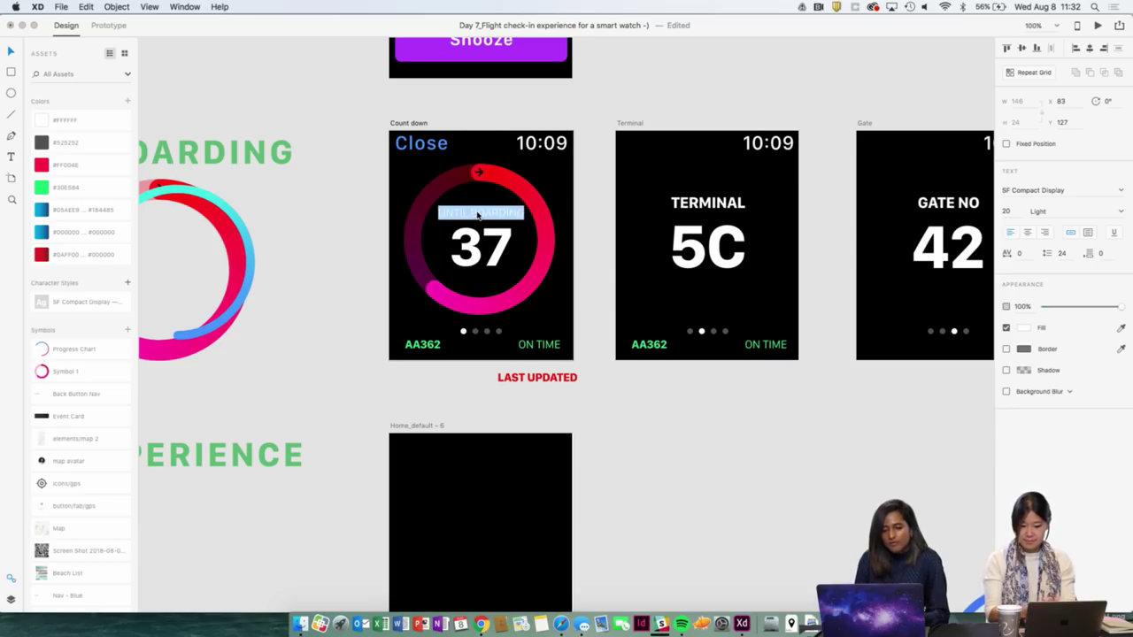
pyautogui.click(478, 215)
pyautogui.press('Return')
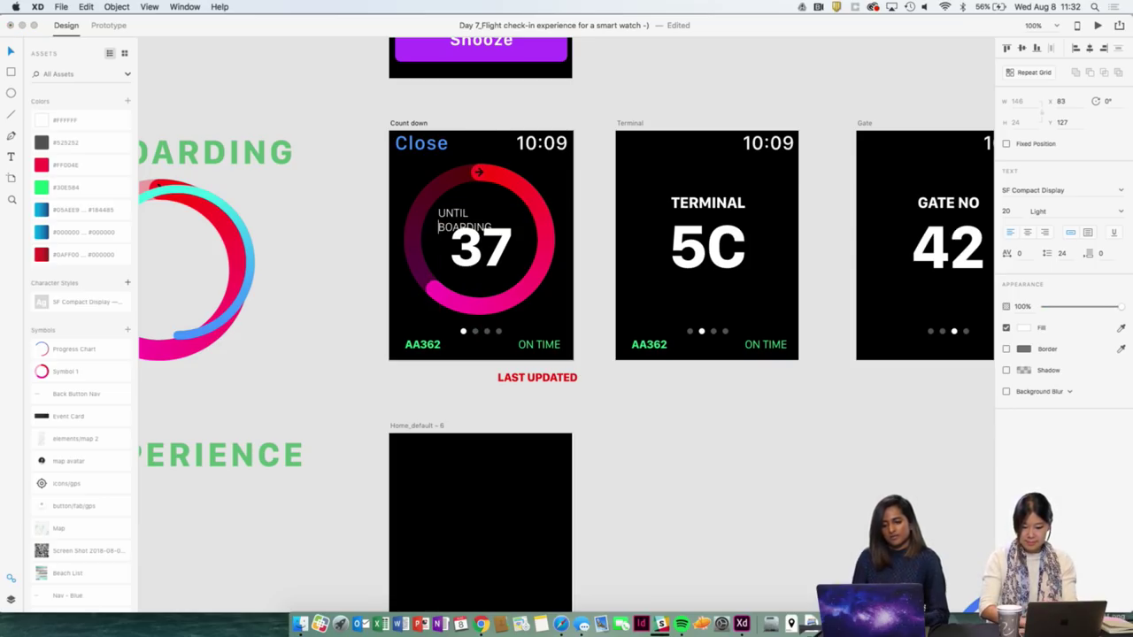
# Move the two-line label up above the 37, centred horizontally on the artboard with centre-aligned text.
pyautogui.moveTo(469, 212); pyautogui.dragTo(477, 203)
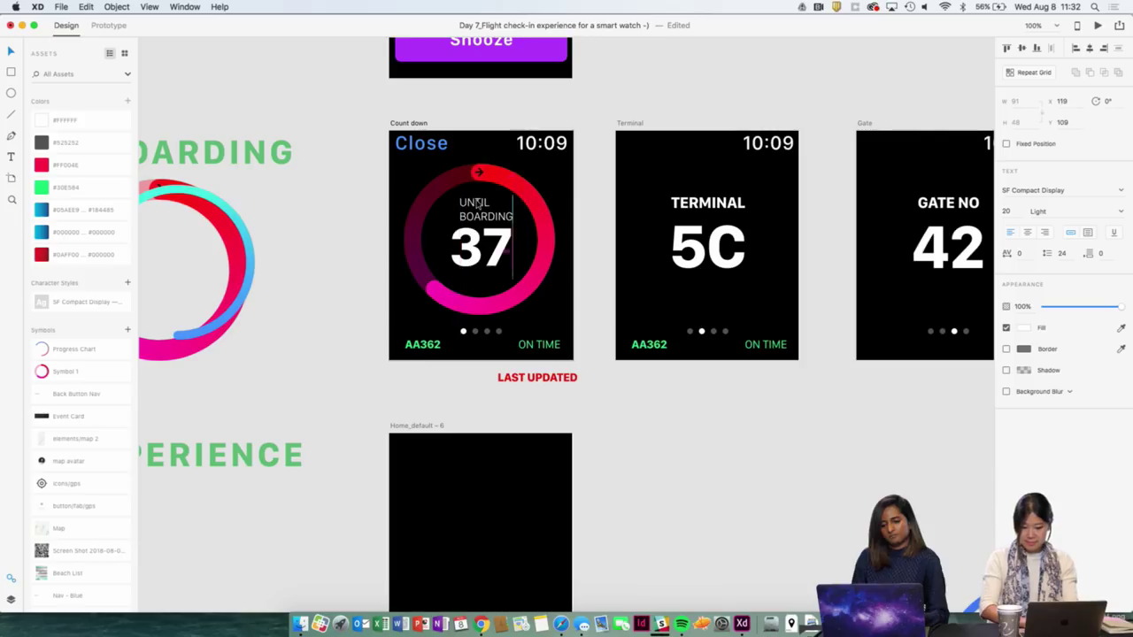
pyautogui.click(1089, 49)
pyautogui.doubleClick(494, 217)
pyautogui.doubleClick(494, 216)
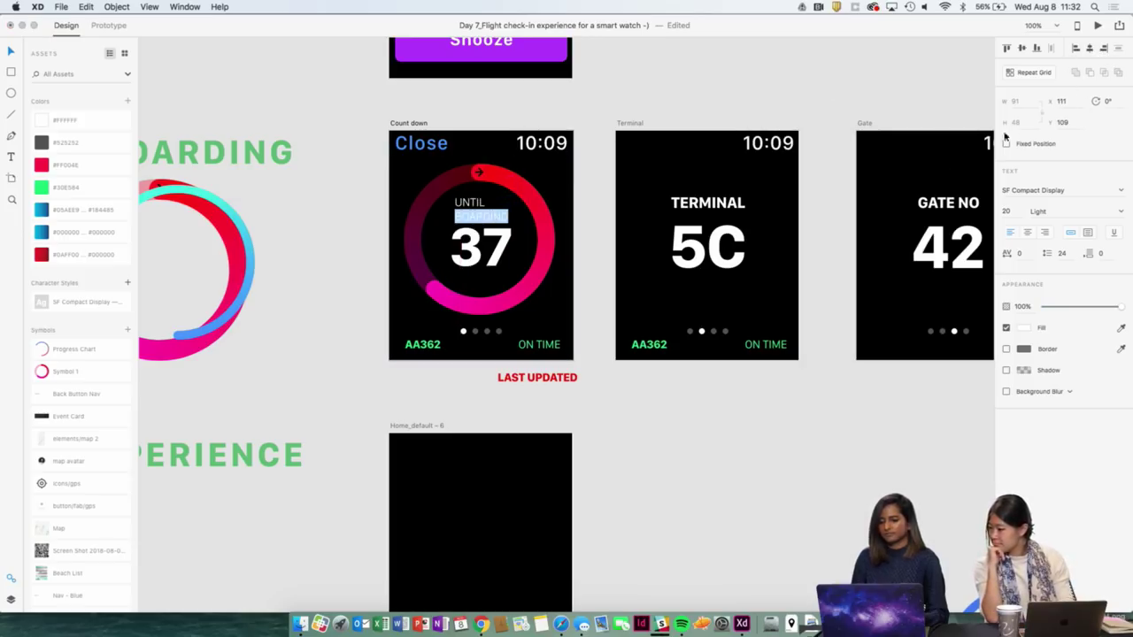
pyautogui.click(1028, 234)
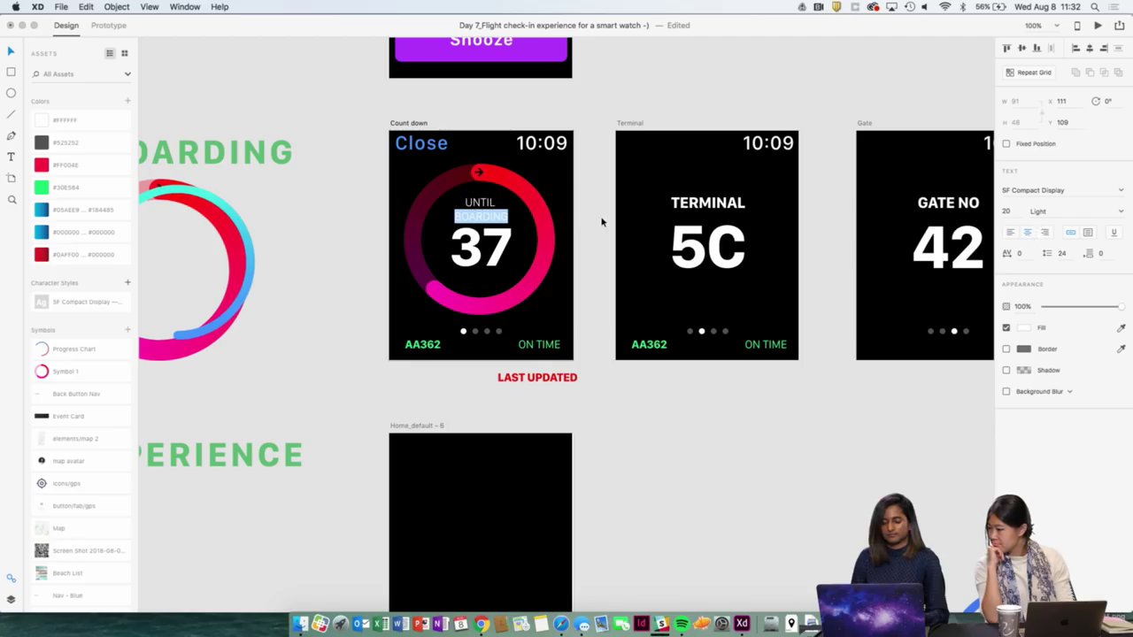
pyautogui.click(600, 216)
# Shift the 37 and the UNTIL BOARDING label slightly down inside the ring, placing the label at Y 115 and the number at Y 151.
pyautogui.click(477, 210)
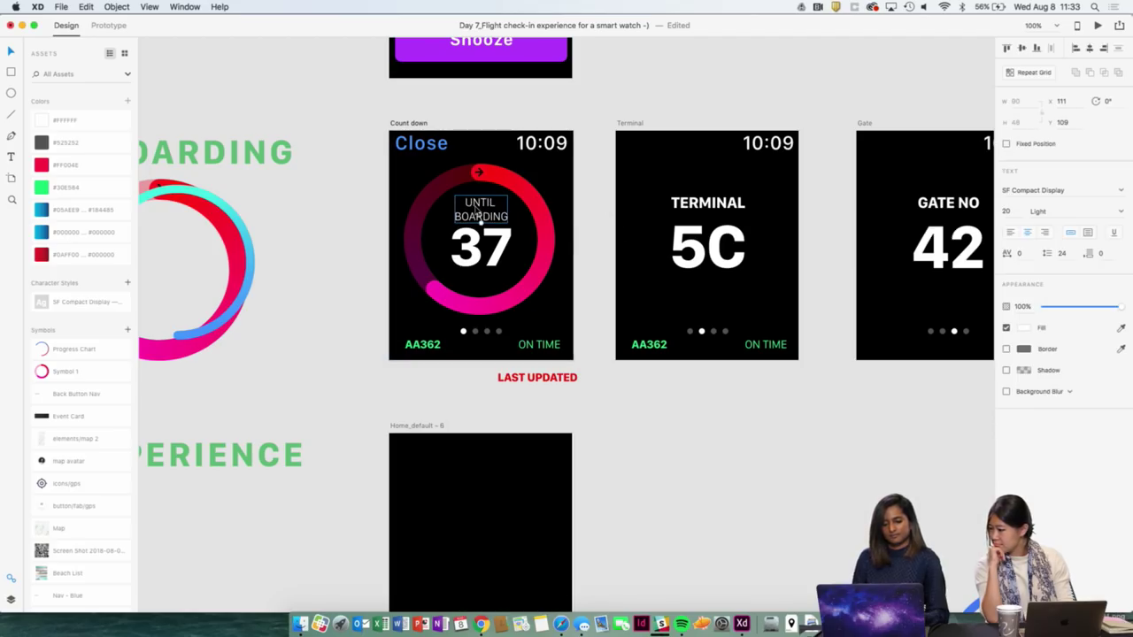
pyautogui.moveTo(491, 254); pyautogui.dragTo(492, 257)
pyautogui.click(483, 207)
pyautogui.moveTo(483, 206); pyautogui.dragTo(484, 210)
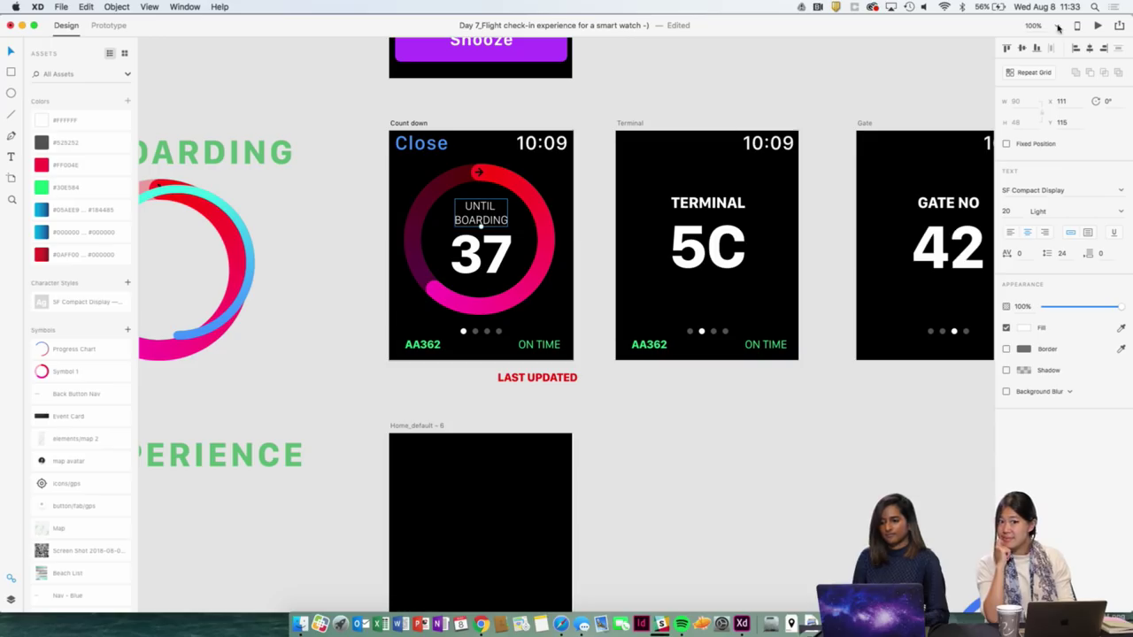
pyautogui.click(495, 253)
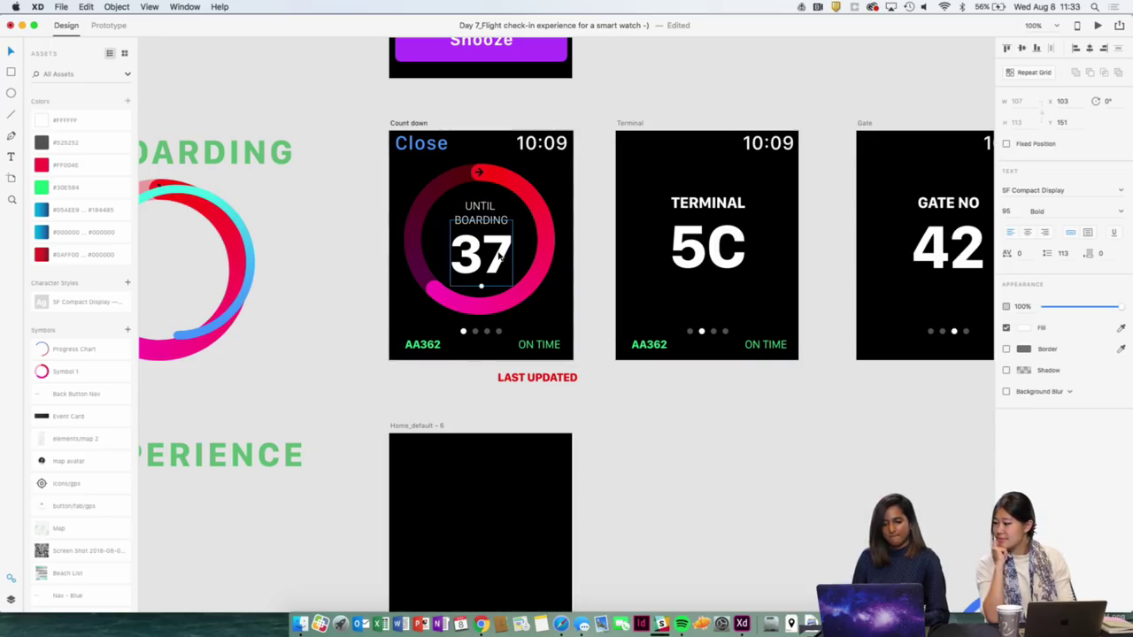
pyautogui.moveTo(497, 255); pyautogui.dragTo(499, 255)
pyautogui.click(487, 229)
pyautogui.click(628, 444)
# Compare the Count down screen's text layout with the Terminal, Gate and Seat Number screens.
pyautogui.scroll(1, 630, 445)
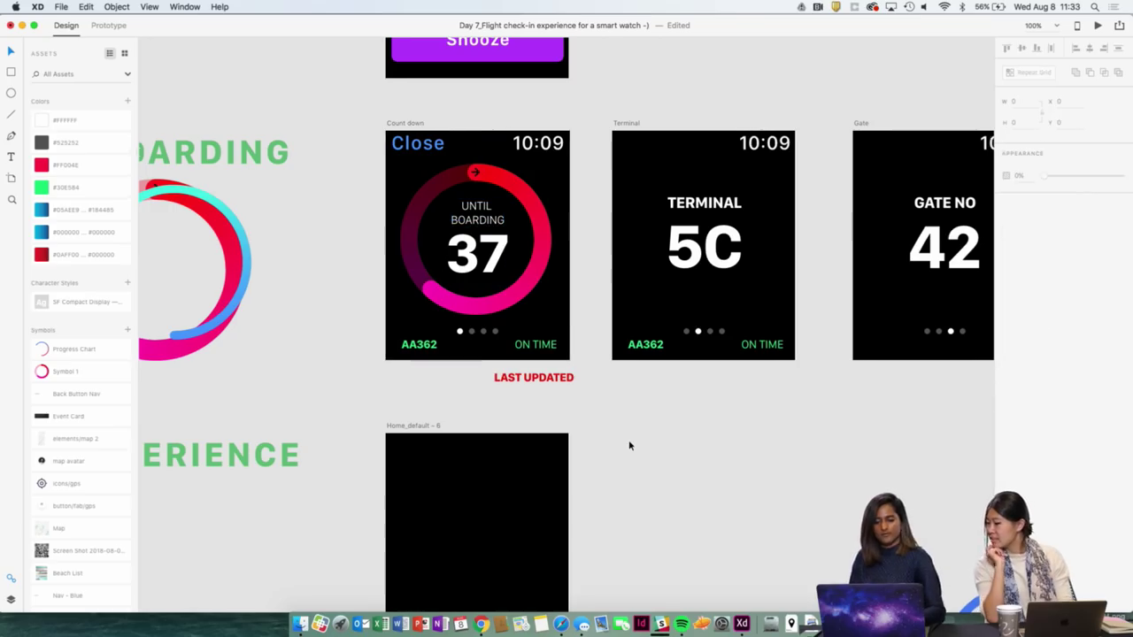
pyautogui.scroll(-1, 629, 445)
pyautogui.hscroll(2, 630, 445)
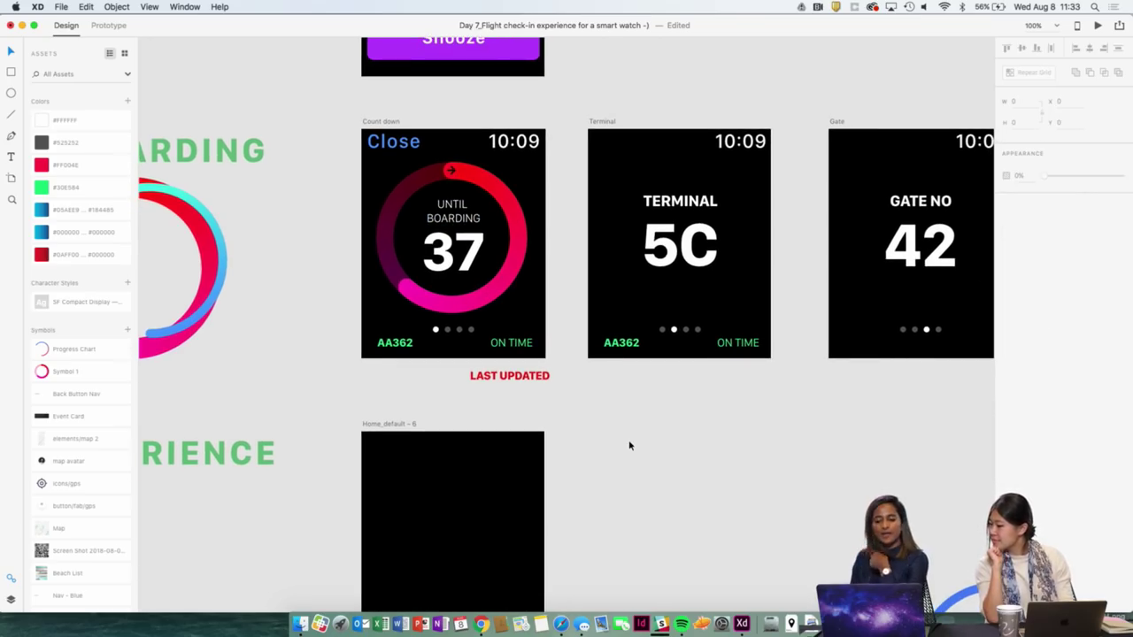
pyautogui.press('super+equal')
pyautogui.scroll(2, 546, 445)
pyautogui.hscroll(-2, 546, 445)
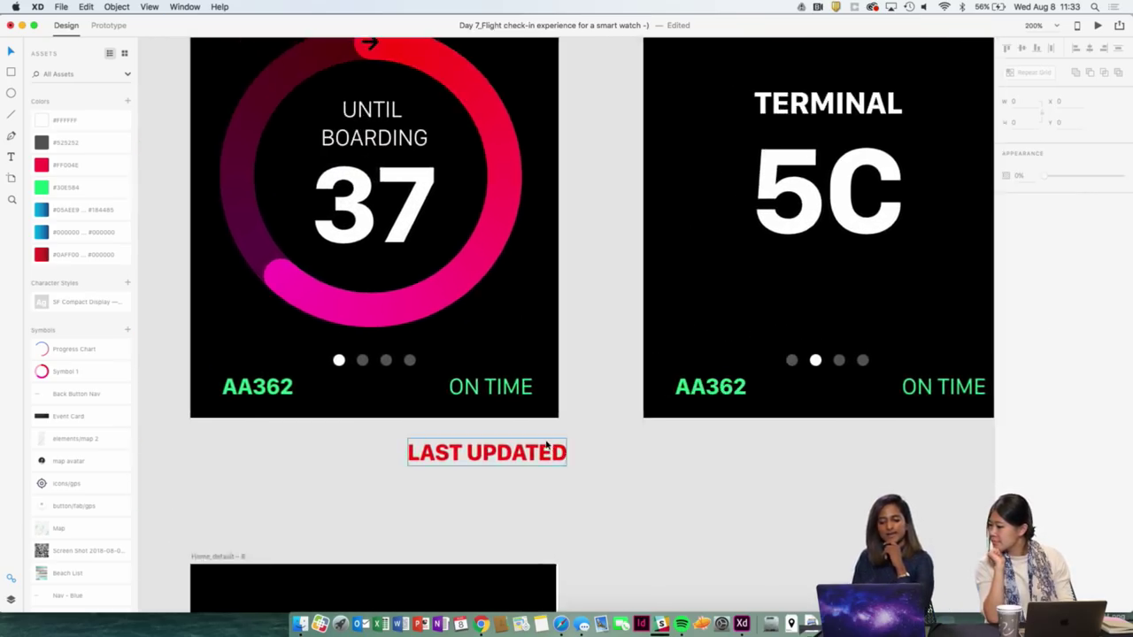
pyautogui.press('super+minus')
pyautogui.hscroll(4, 593, 445)
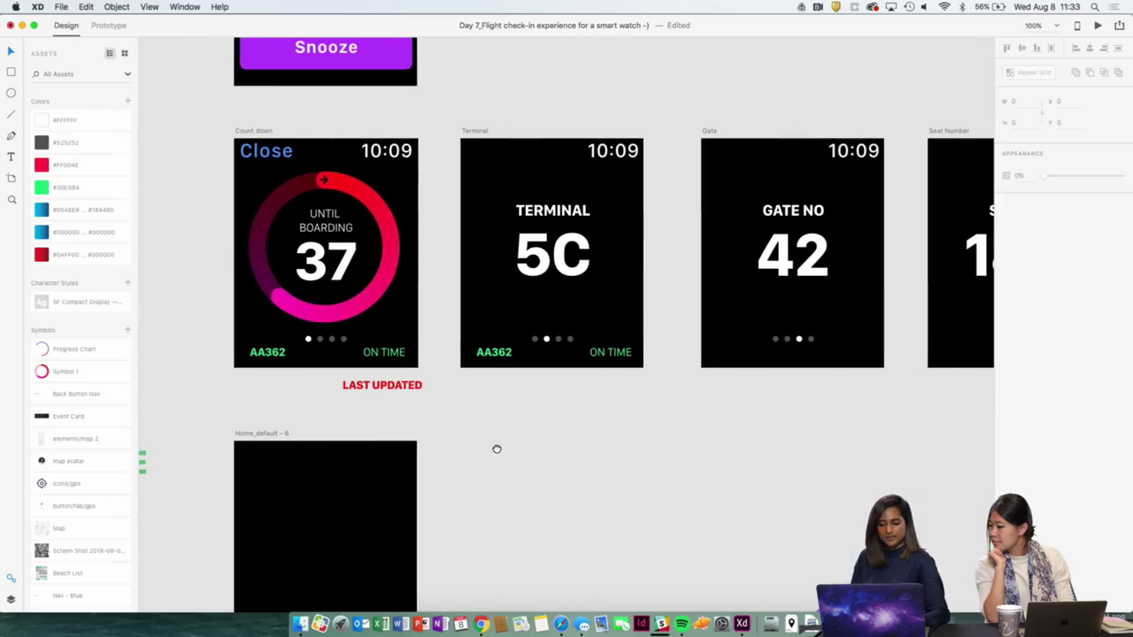
pyautogui.scroll(3, 495, 452)
pyautogui.scroll(-5, 495, 453)
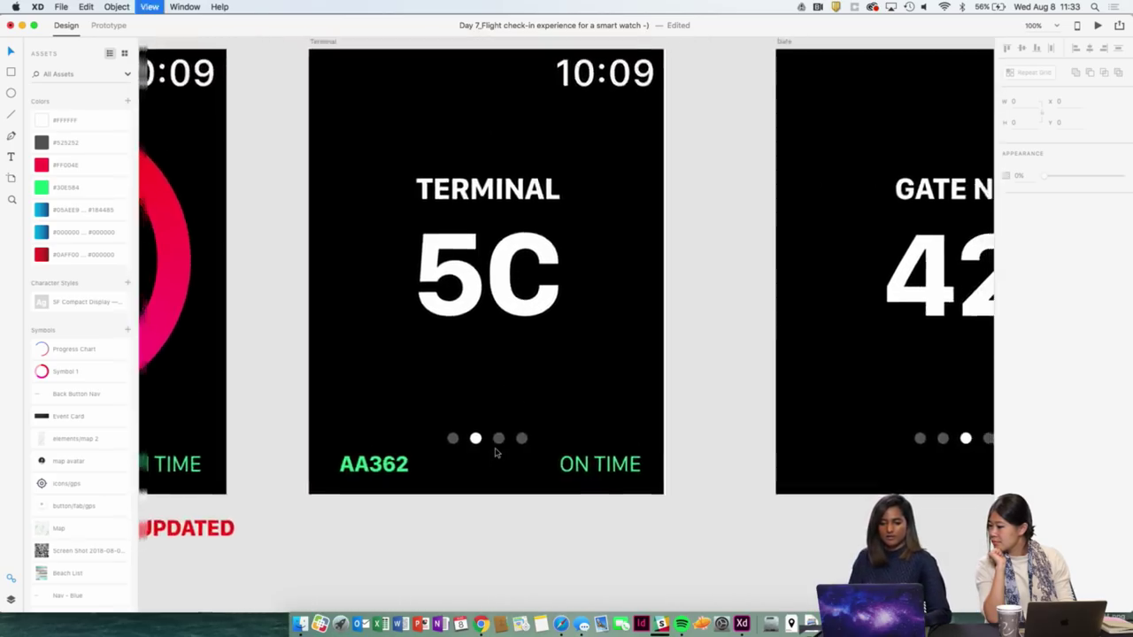
pyautogui.scroll(-1, 496, 452)
pyautogui.hscroll(2, 496, 452)
pyautogui.click(513, 262)
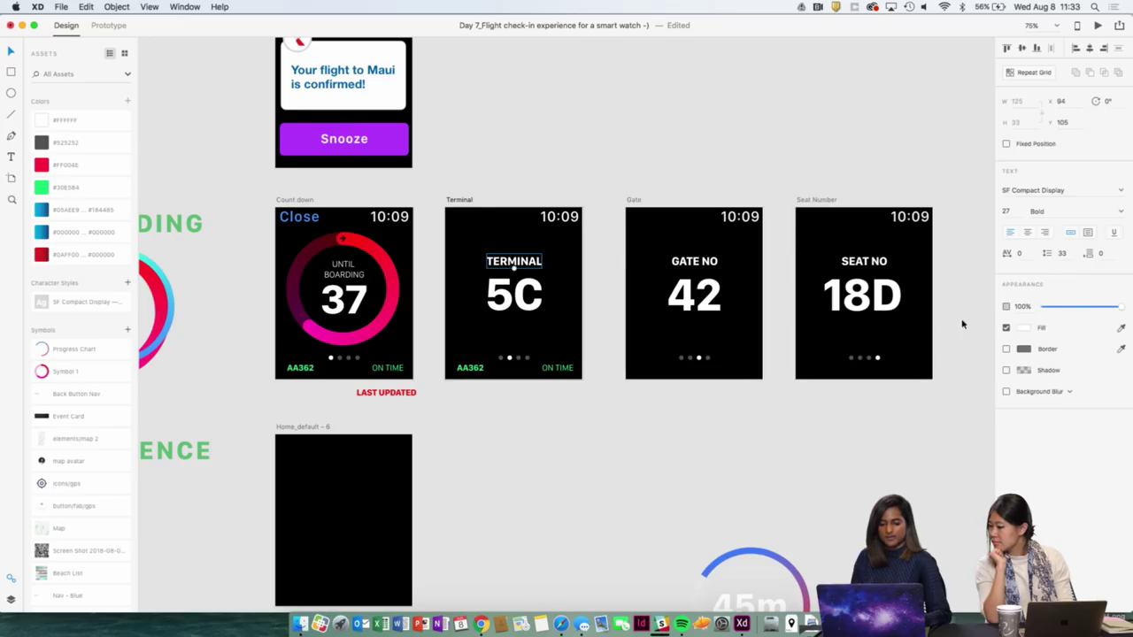
pyautogui.keyDown('shift'); pyautogui.click(694, 262); pyautogui.keyUp('shift')
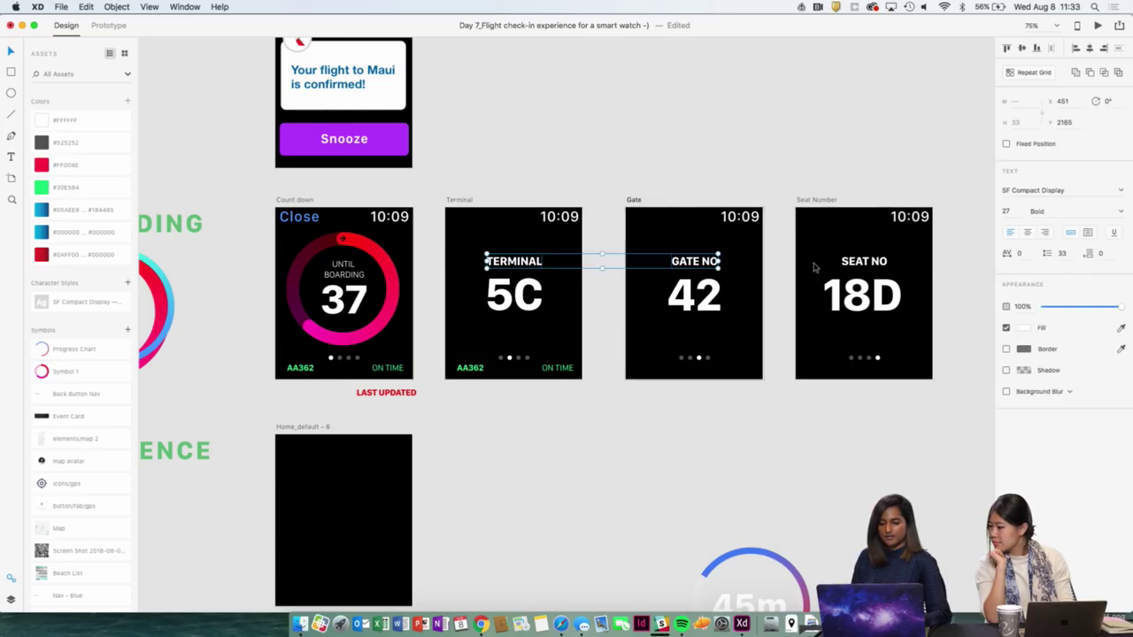
pyautogui.keyDown('shift'); pyautogui.click(864, 262); pyautogui.keyUp('shift')
pyautogui.click(947, 243)
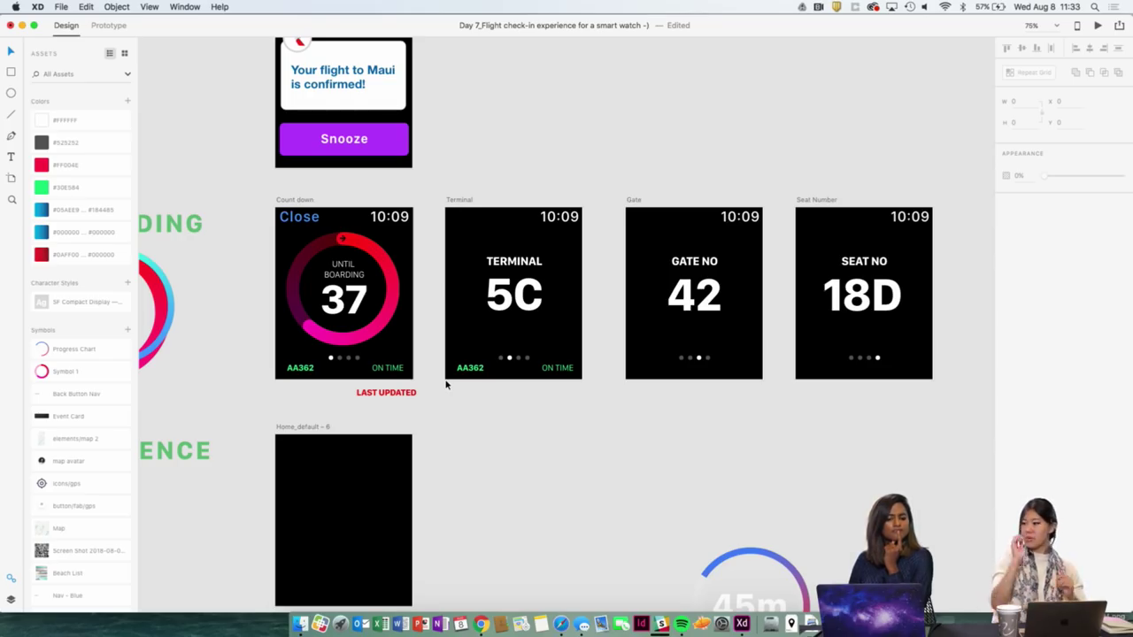
# Review the before-boarding artboards together with the Booking Confirmation screen for visual consistency.
pyautogui.hscroll(-6, 446, 385)
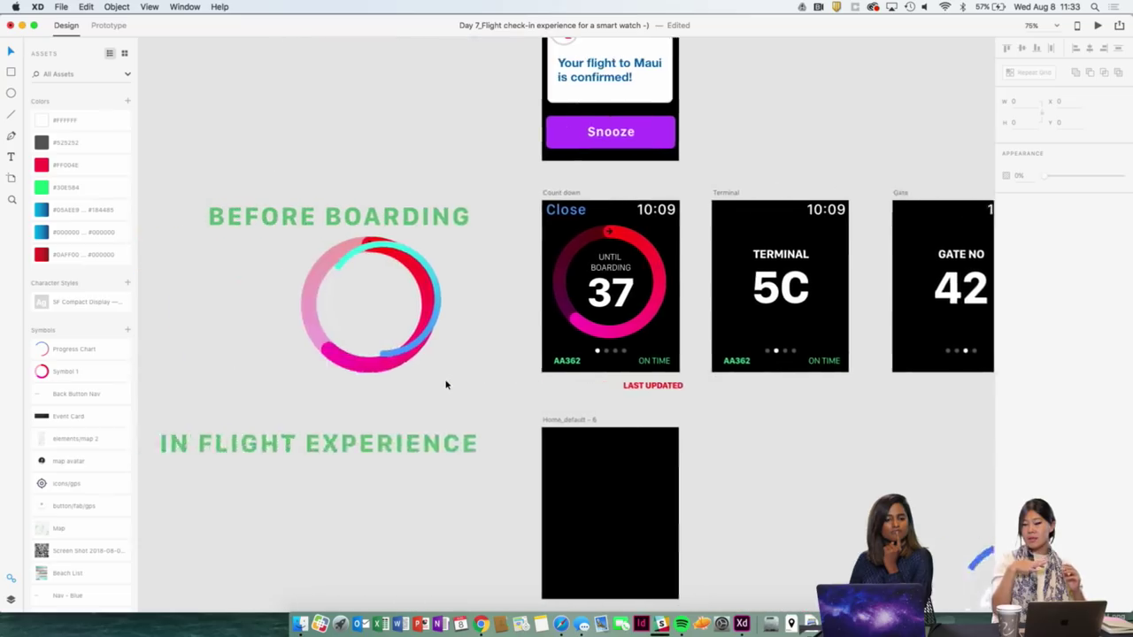
pyautogui.hscroll(3, 446, 385)
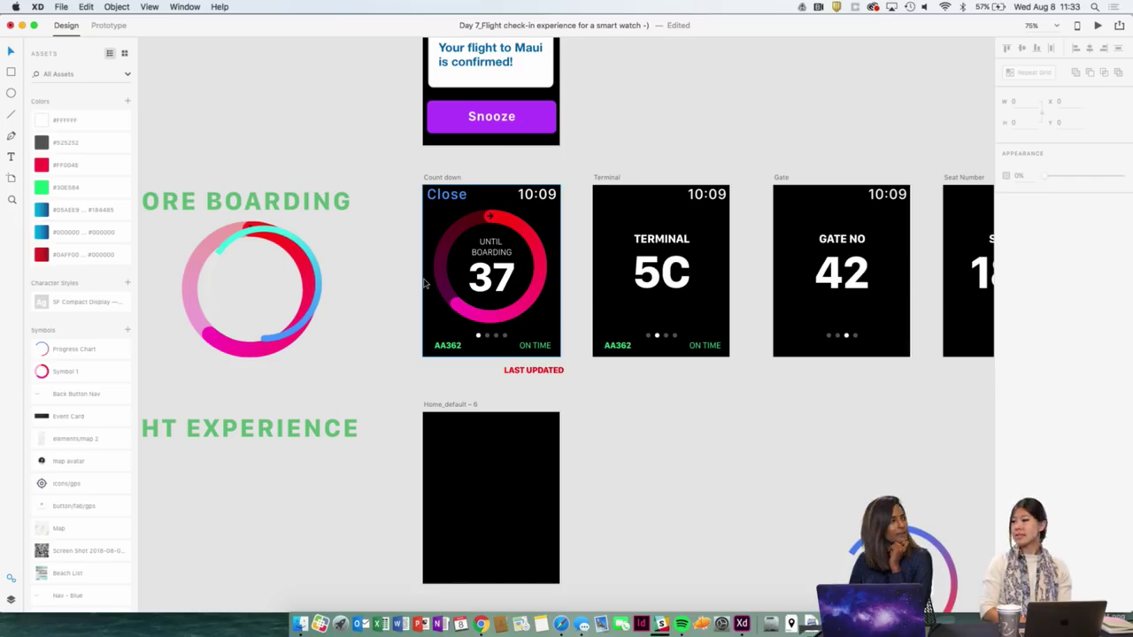
pyautogui.scroll(4, 424, 283)
pyautogui.hscroll(2, 424, 284)
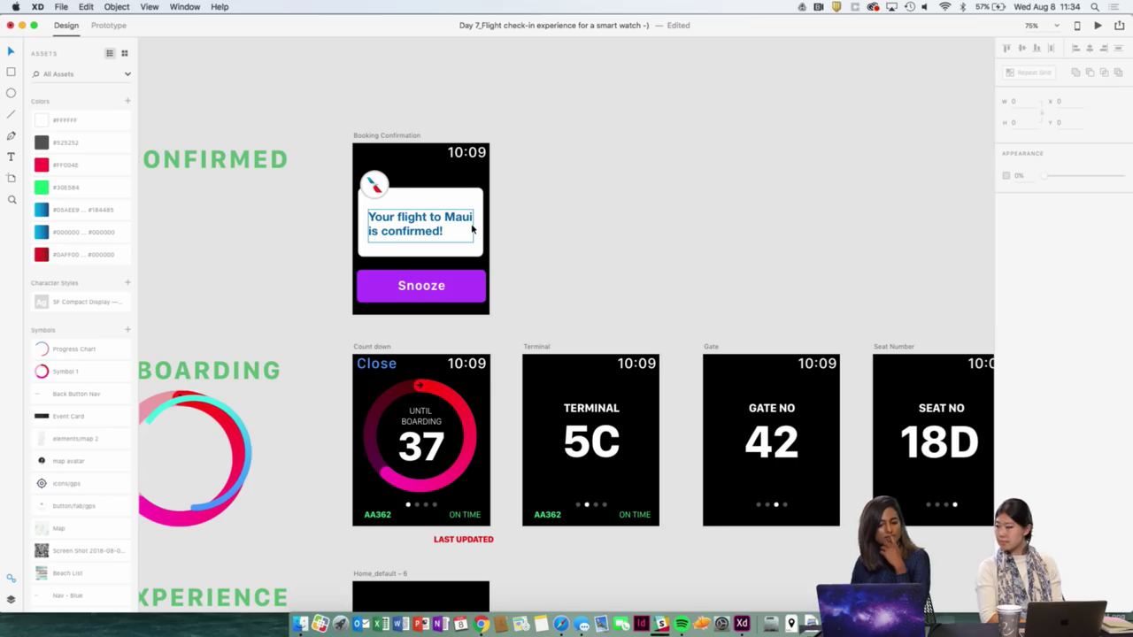
pyautogui.press('super+equal')
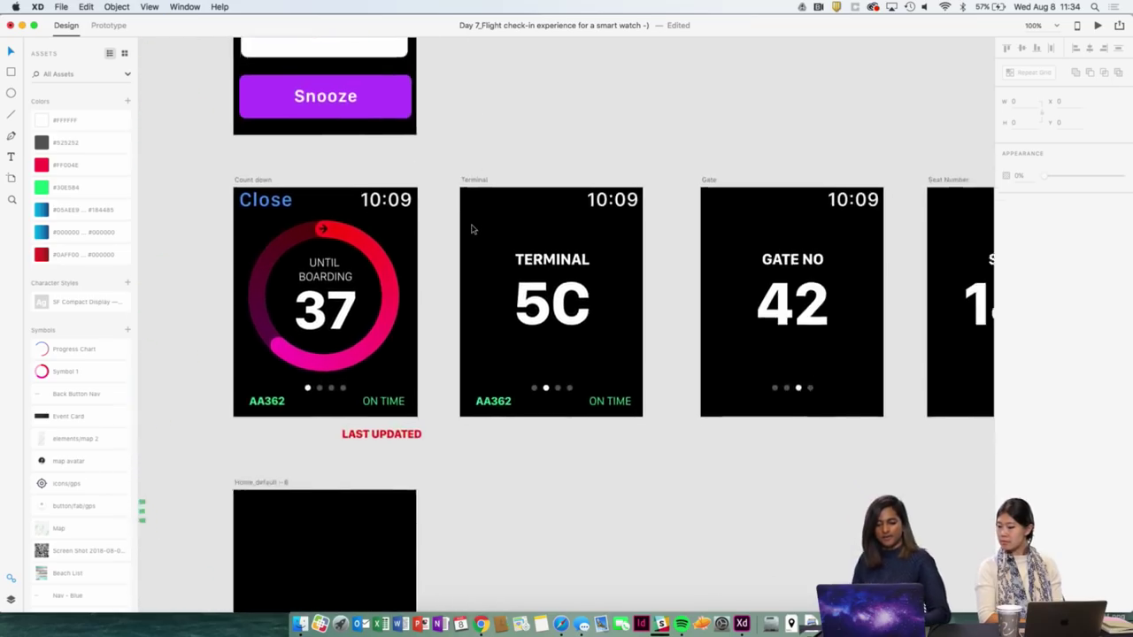
pyautogui.press('super+equal')
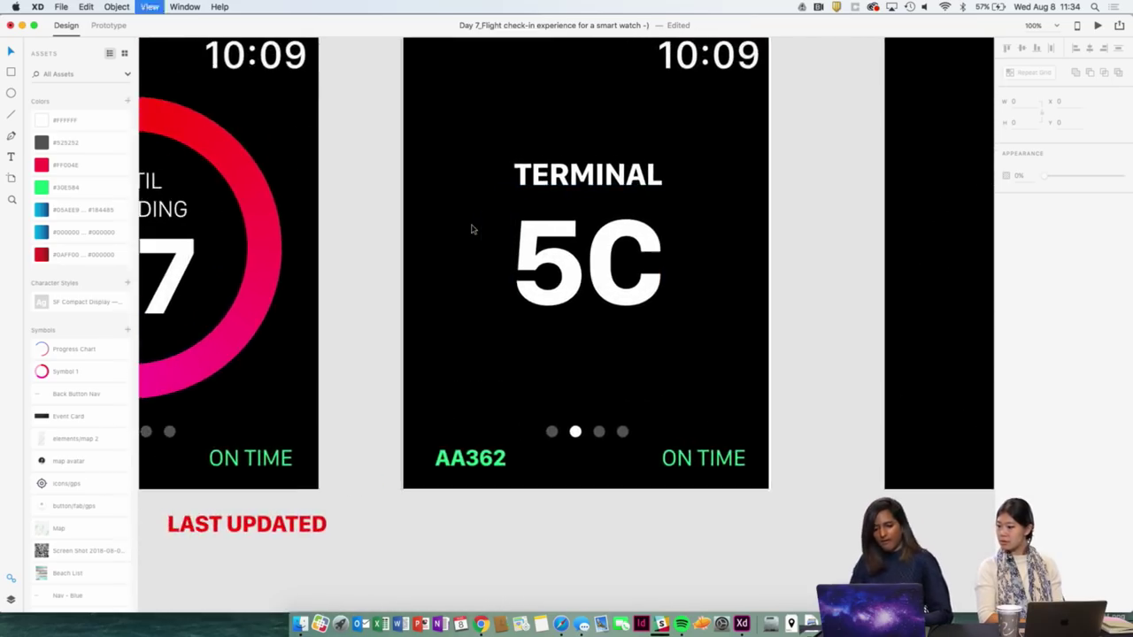
pyautogui.press('super+minus')
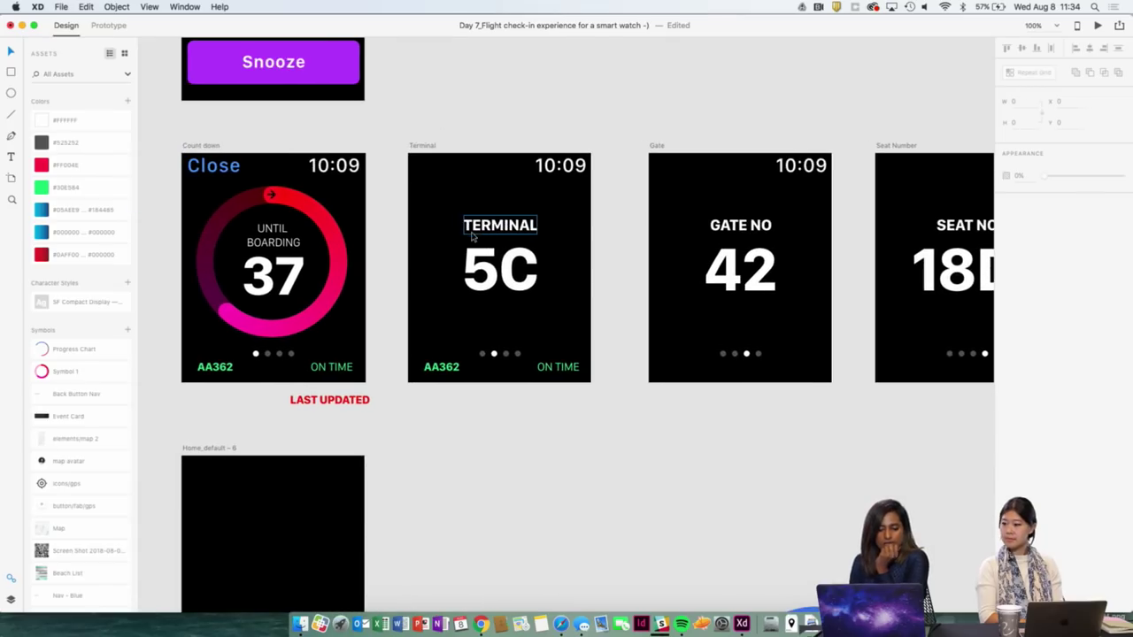
pyautogui.hscroll(2, 474, 236)
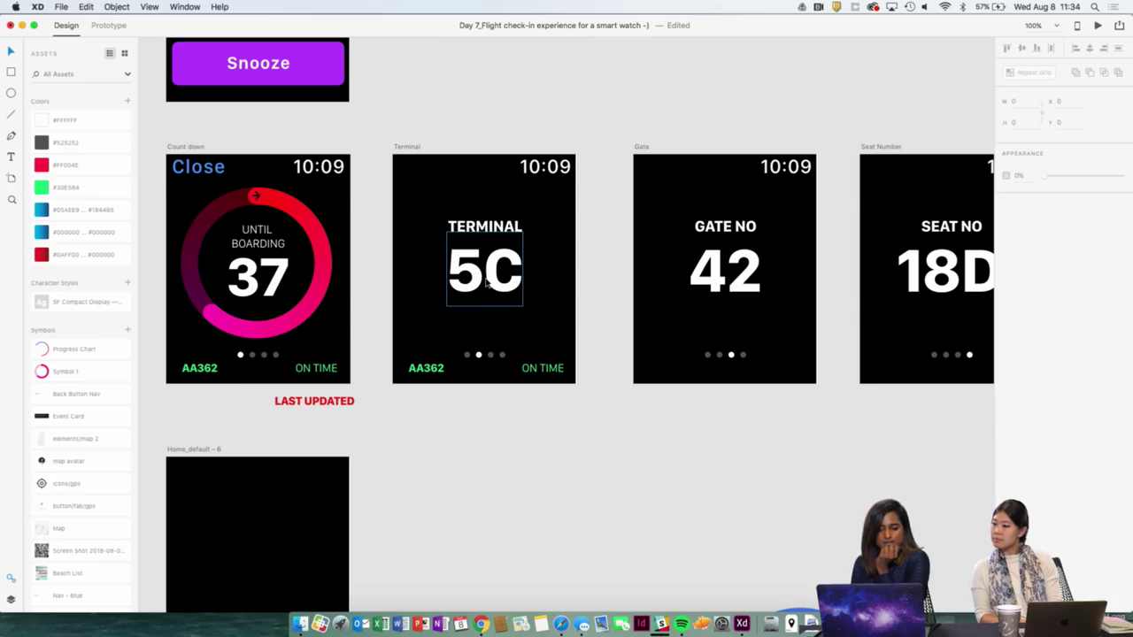
# Fill the 5C text on the Terminal artboard with the red sampled from the upper part of the countdown ring.
pyautogui.click(519, 285)
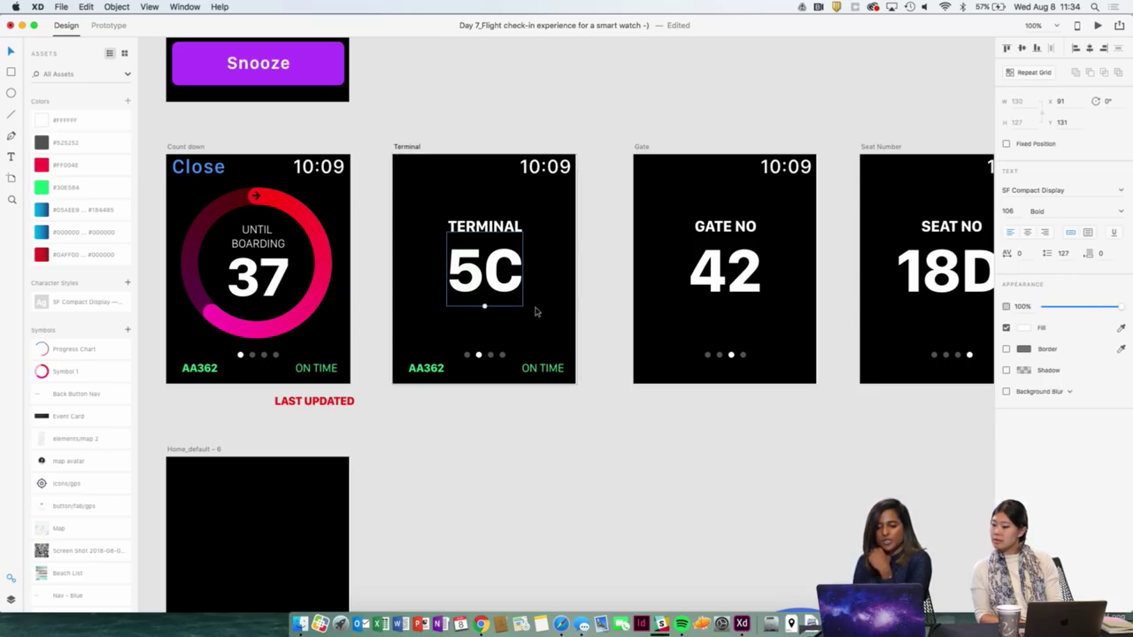
pyautogui.click(1022, 328)
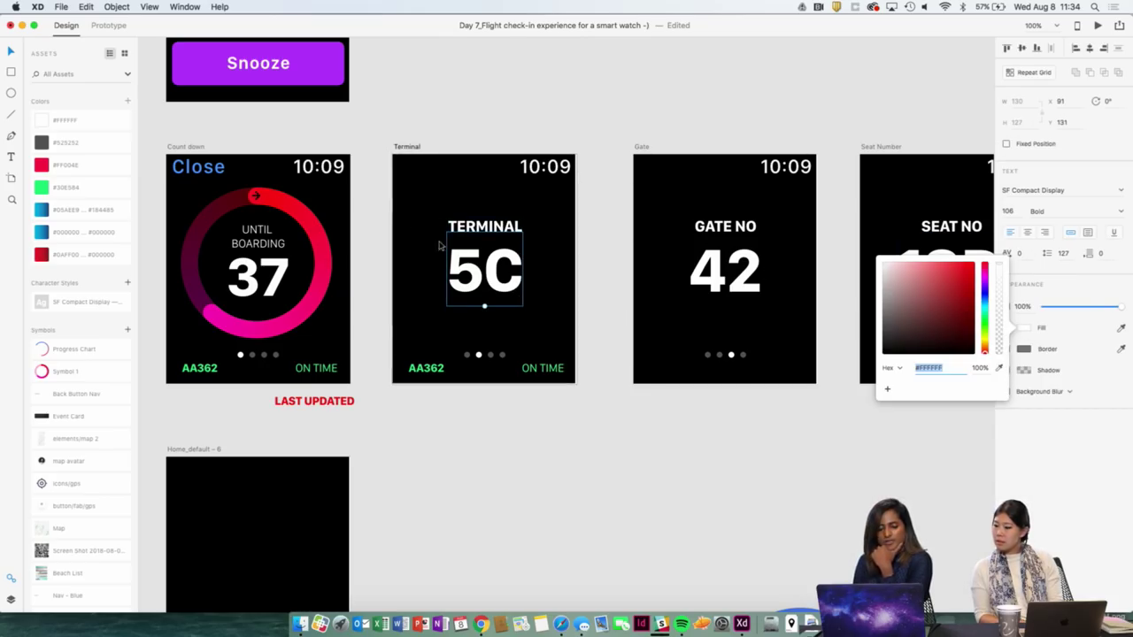
pyautogui.click(999, 367)
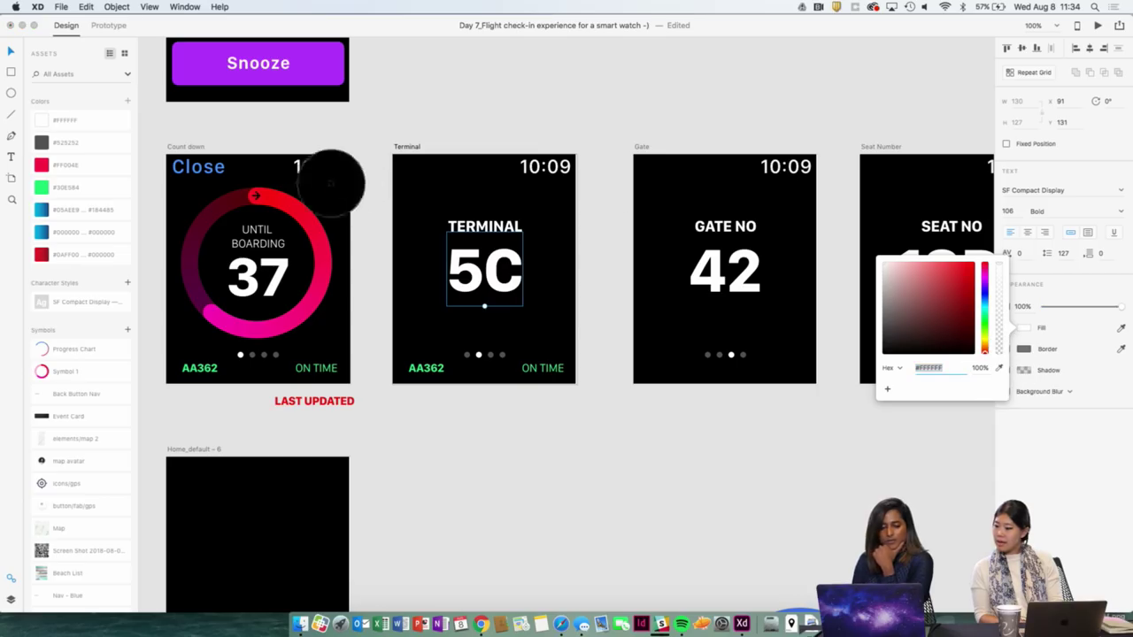
pyautogui.click(288, 197)
pyautogui.click(544, 442)
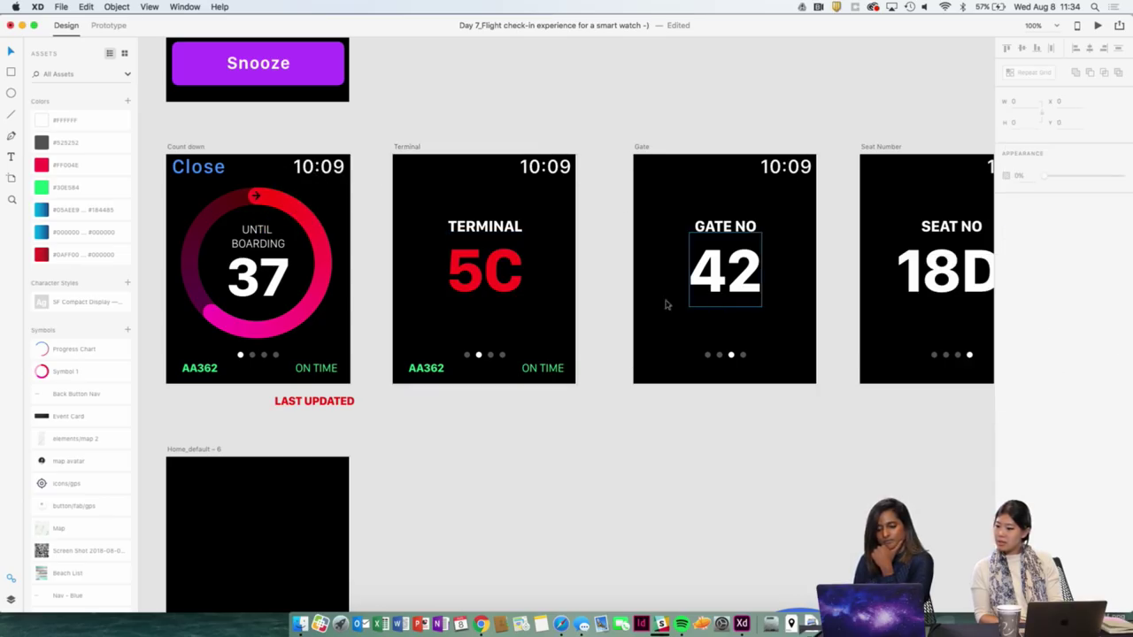
# Recolour the 5C text with the magenta sampled from the bottom of the countdown ring.
pyautogui.click(506, 290)
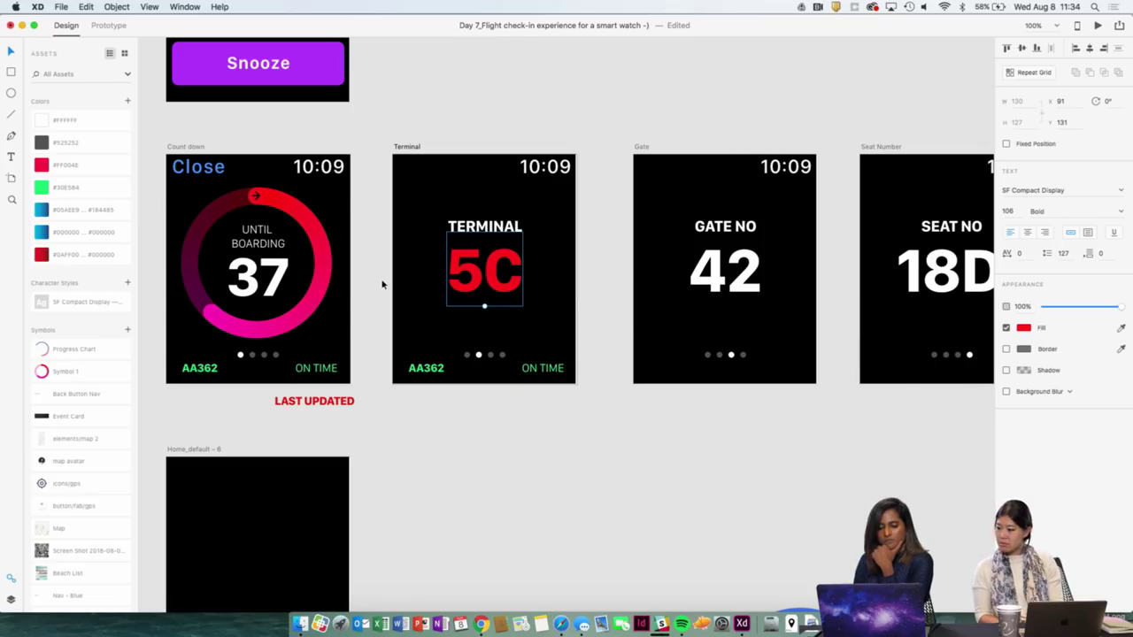
pyautogui.click(1120, 327)
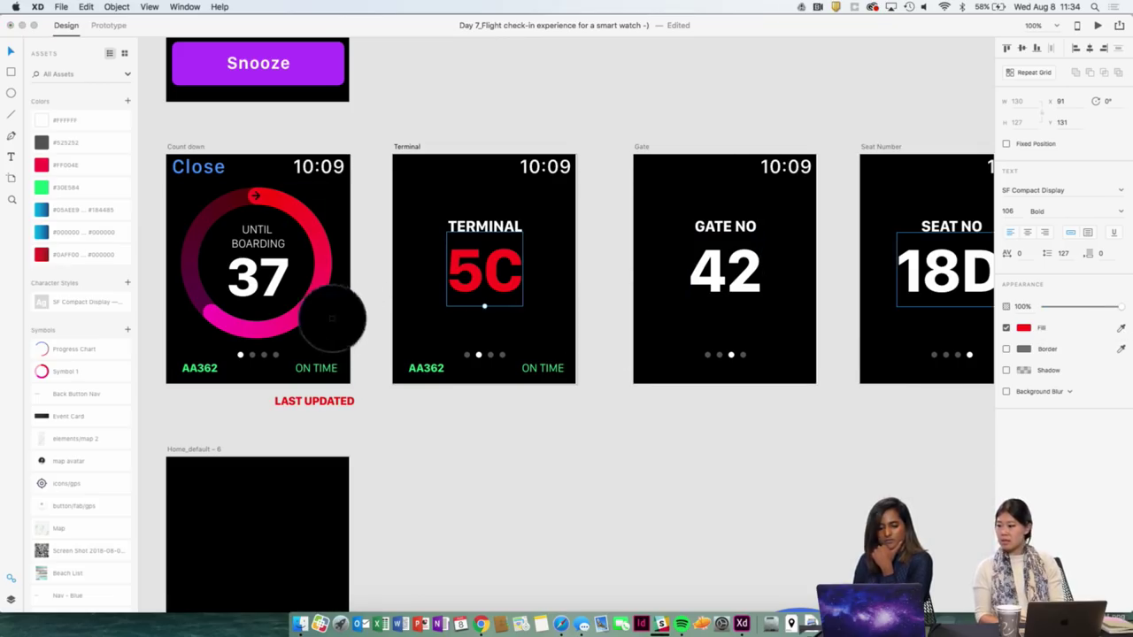
pyautogui.click(271, 320)
pyautogui.click(390, 452)
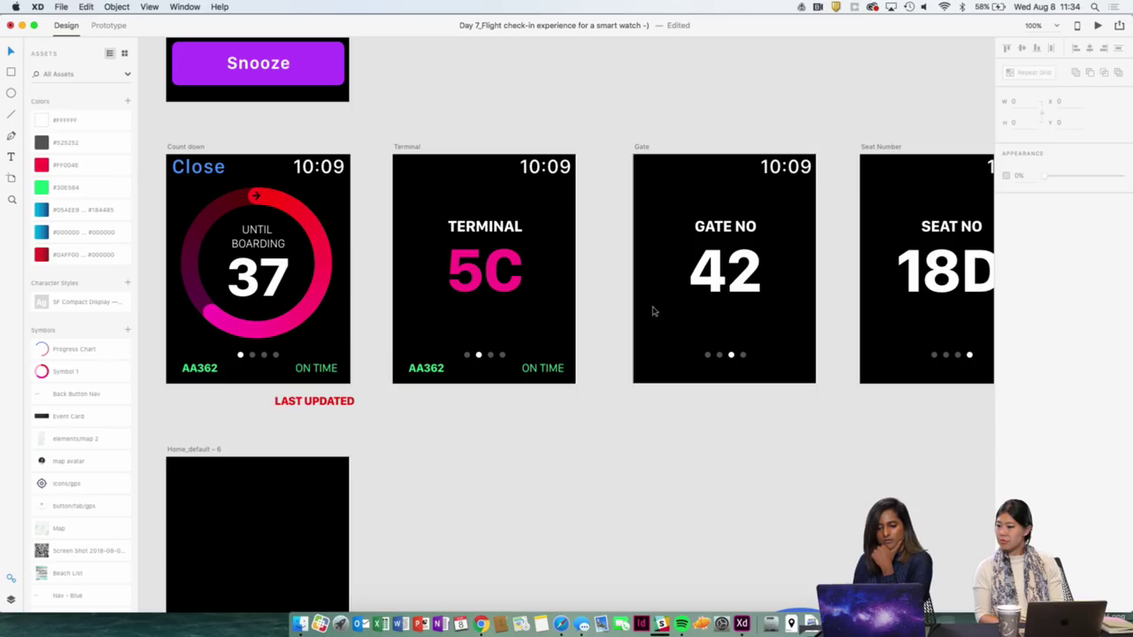
# Recolour the 5C text on the Terminal artboard with the magenta sampled from the rounded end of the countdown ring.
pyautogui.click(491, 297)
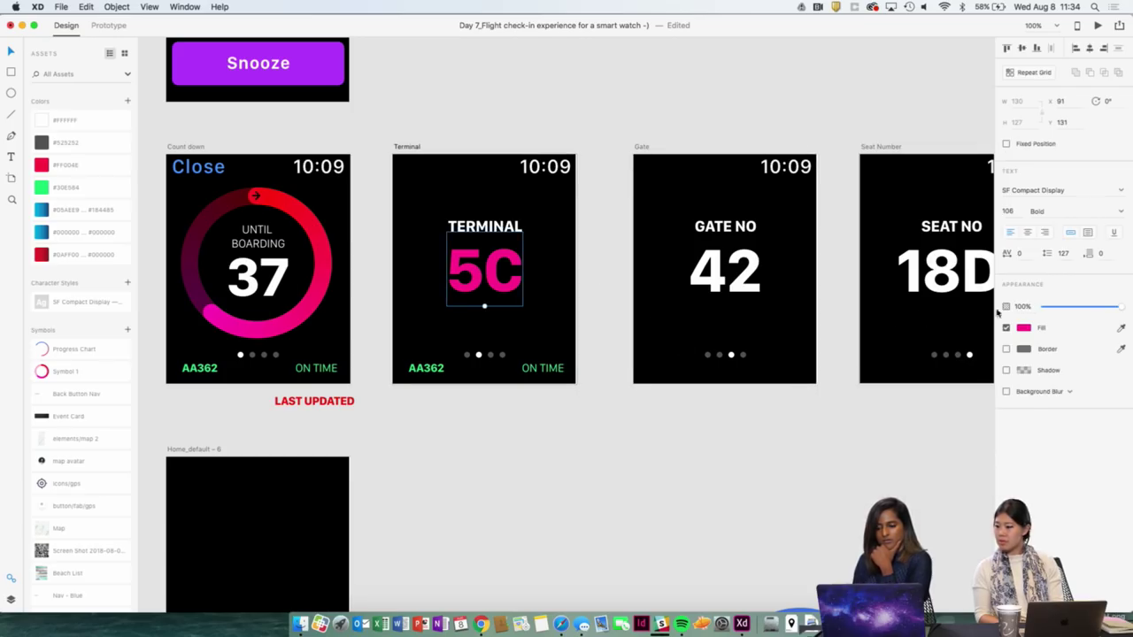
pyautogui.click(1121, 328)
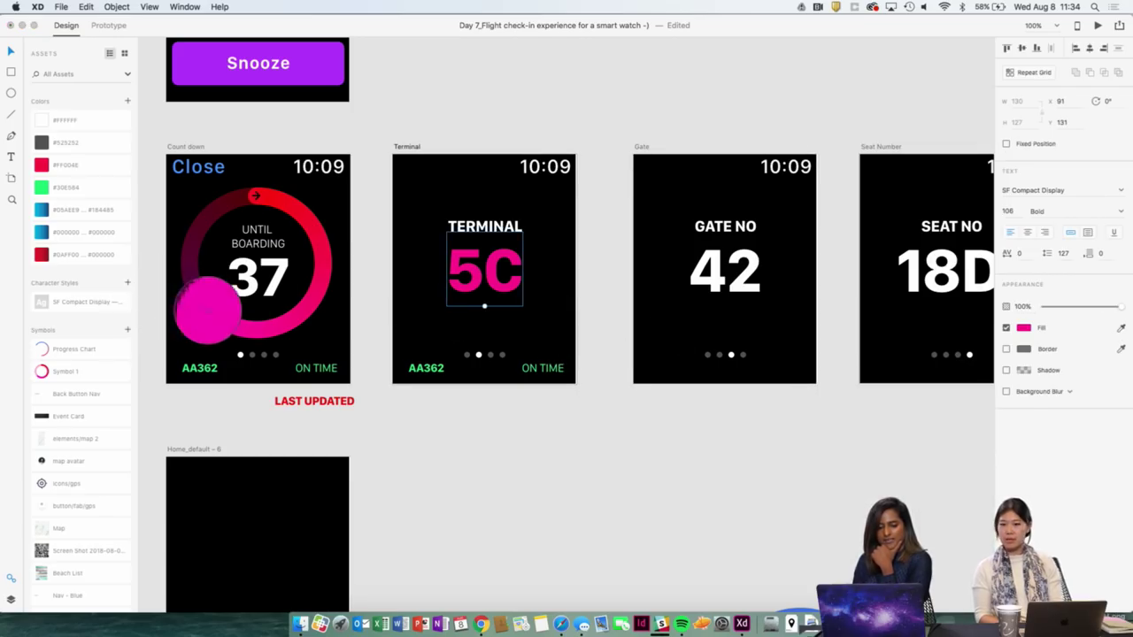
pyautogui.click(214, 314)
pyautogui.click(481, 301)
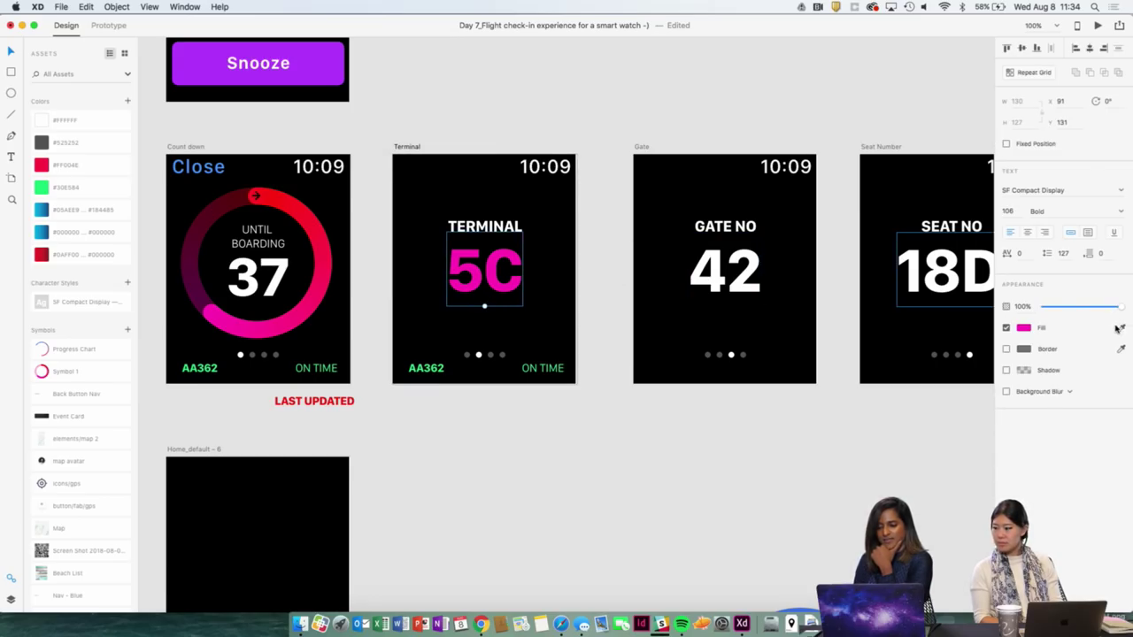
# Fill the 5C text with the pink sampled where the countdown ring turns from red to magenta.
pyautogui.click(1121, 328)
pyautogui.click(307, 315)
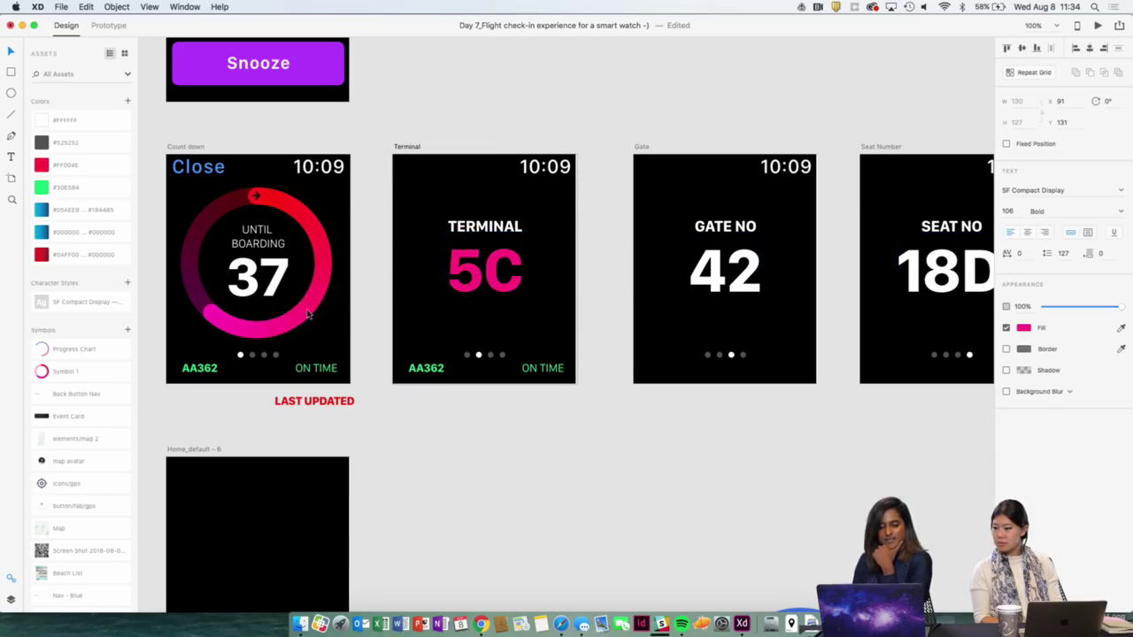
pyautogui.click(511, 285)
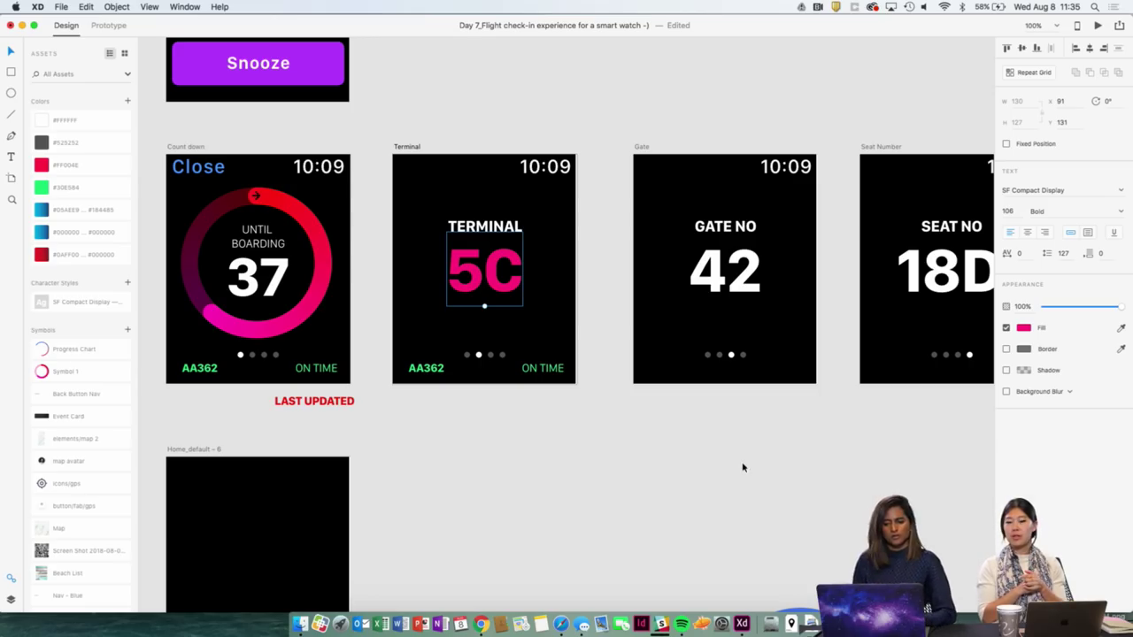
pyautogui.click(713, 439)
# Try the Medium font weight on the TERMINAL label.
pyautogui.hscroll(3, 706, 456)
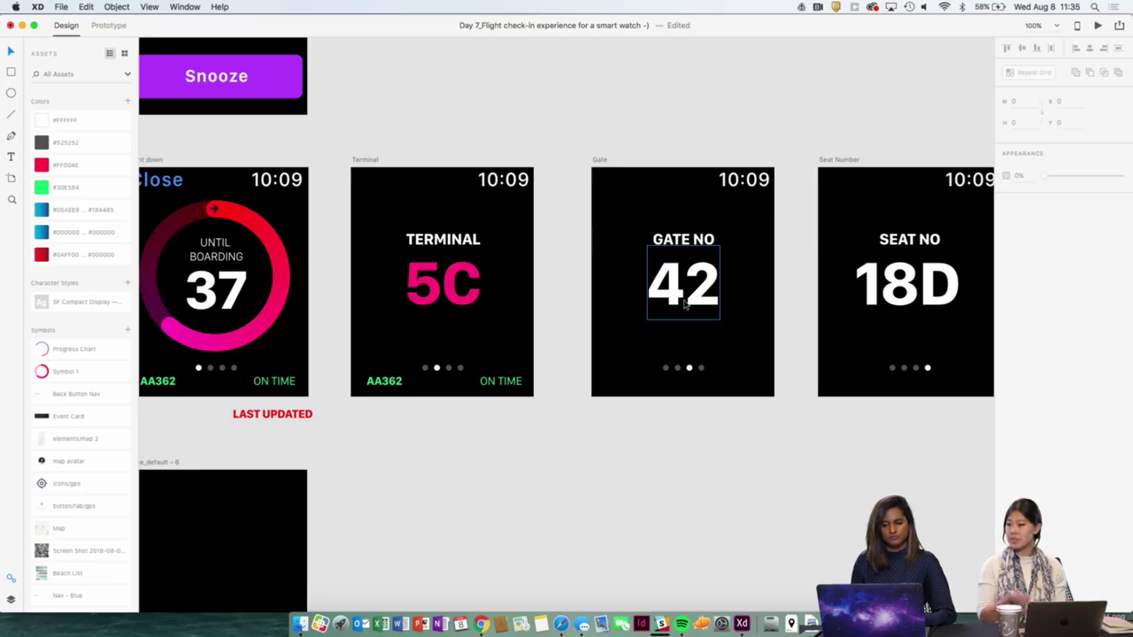
pyautogui.click(469, 240)
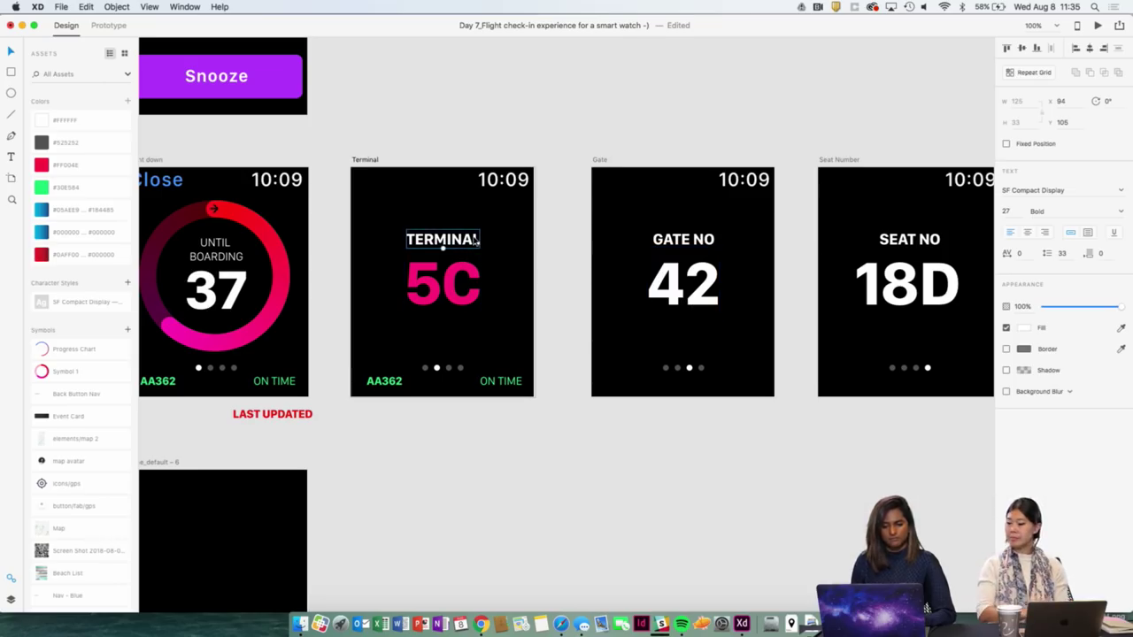
pyautogui.click(1120, 211)
pyautogui.click(1051, 237)
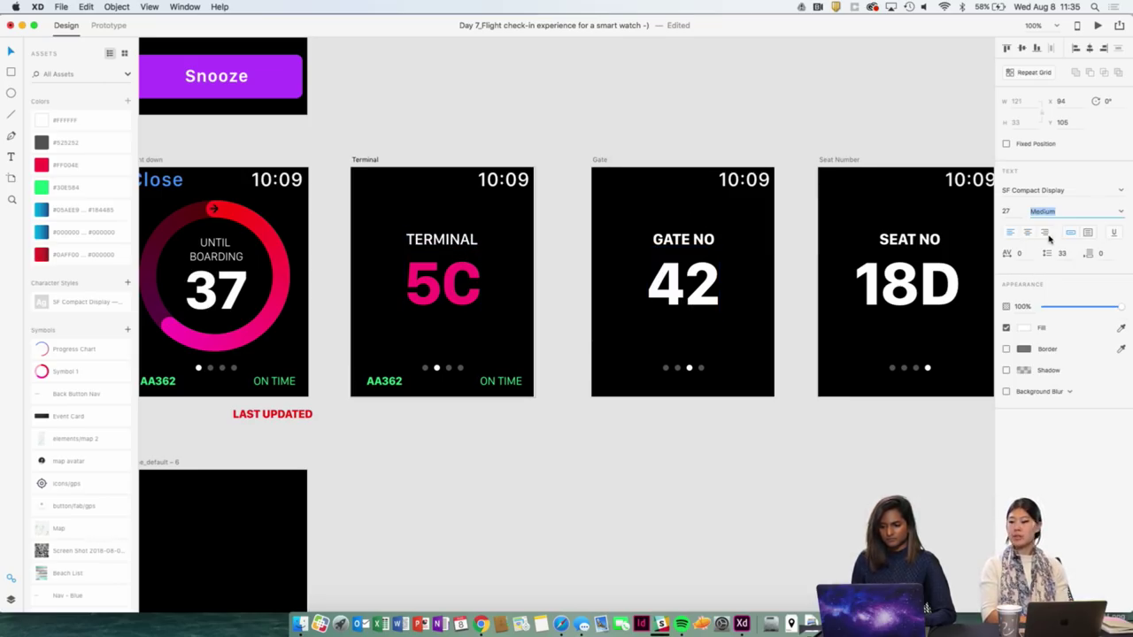
pyautogui.click(518, 316)
pyautogui.click(445, 262)
pyautogui.click(202, 139)
# Draw a white circle of 248 by 248 over the text on the Terminal artboard.
pyautogui.press('e')
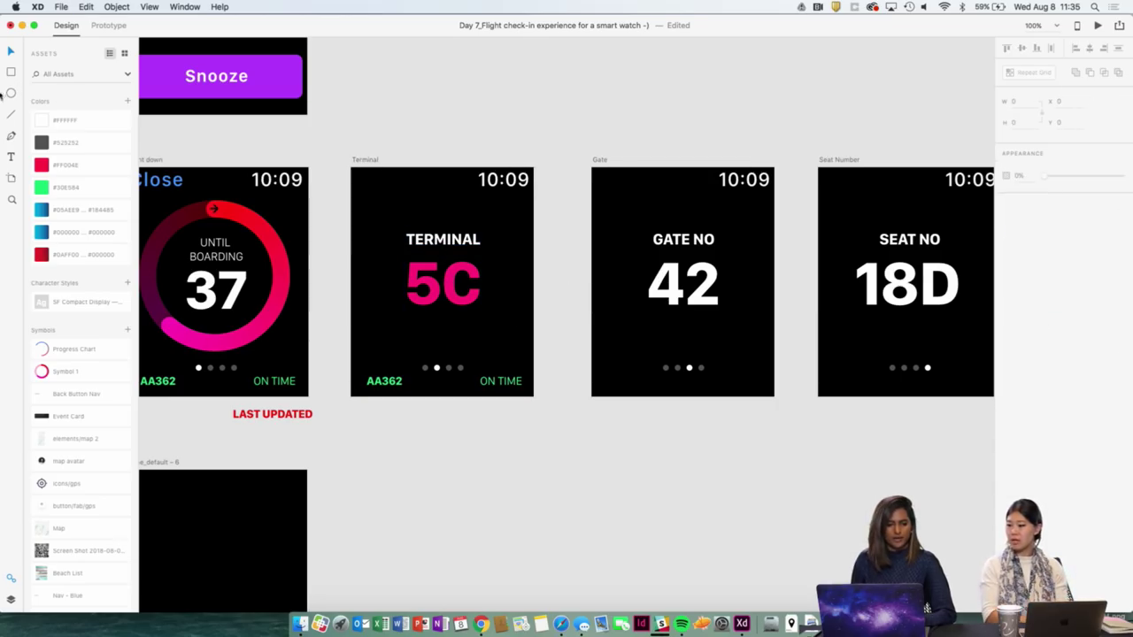
pyautogui.moveTo(495, 314); pyautogui.dragTo(433, 248)
pyautogui.moveTo(493, 303); pyautogui.dragTo(452, 277)
# Try to send the white circle to the back, behind the TERMINAL and 5C texts.
pyautogui.rightClick(453, 278)
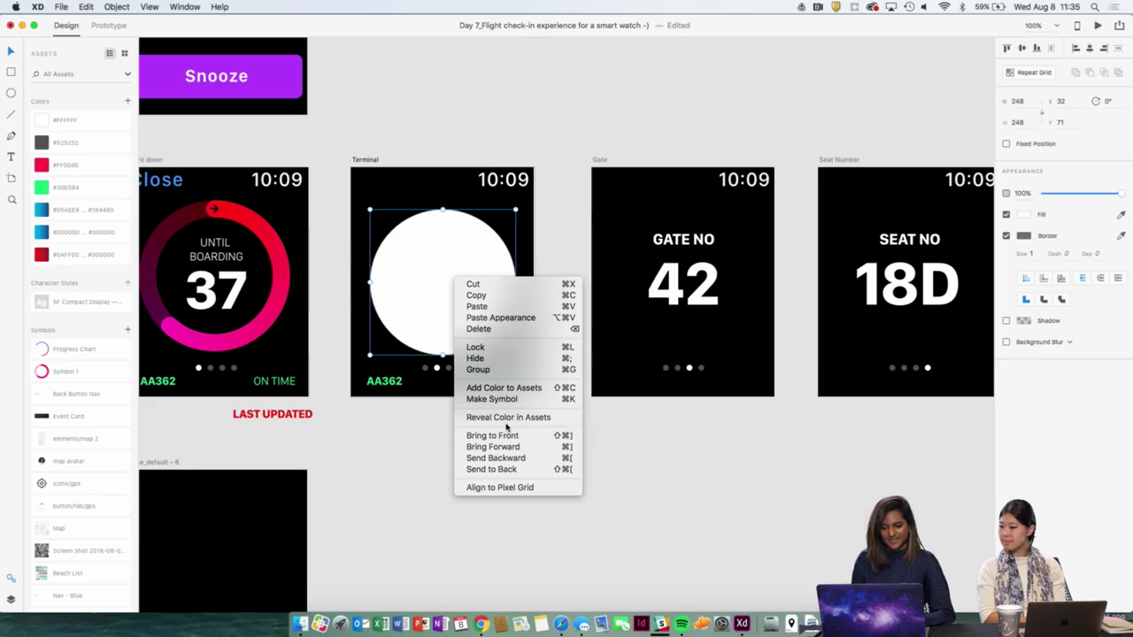
pyautogui.click(500, 469)
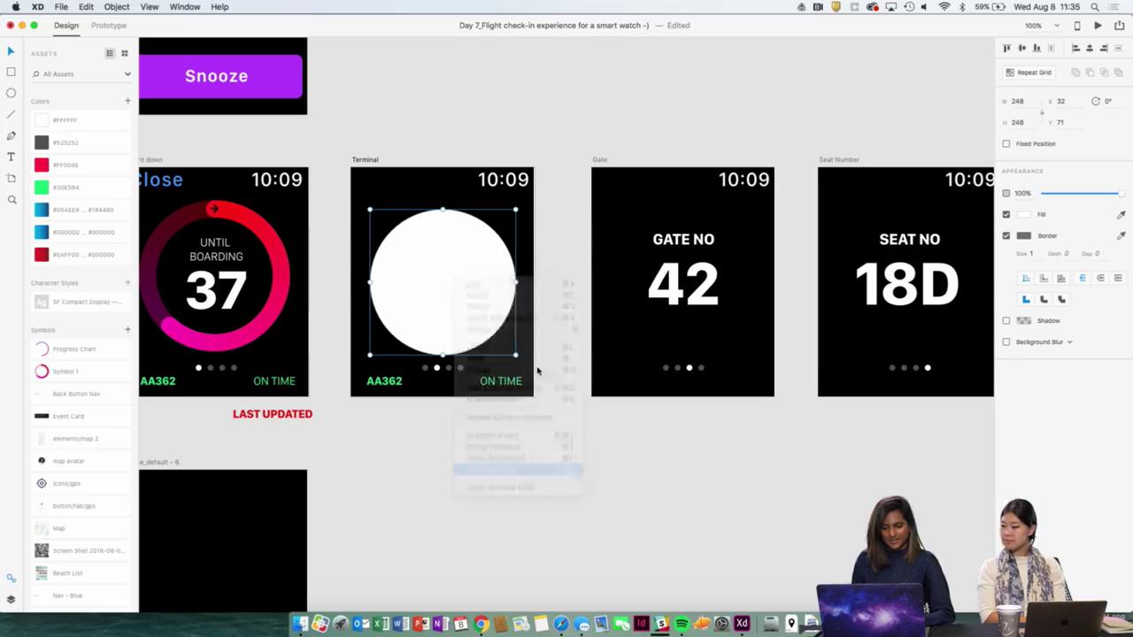
pyautogui.press('super+z')
# Position the circle at X 32, Y 58 and place the TERMINAL and 5C texts on top of it.
pyautogui.moveTo(511, 271); pyautogui.dragTo(552, 296)
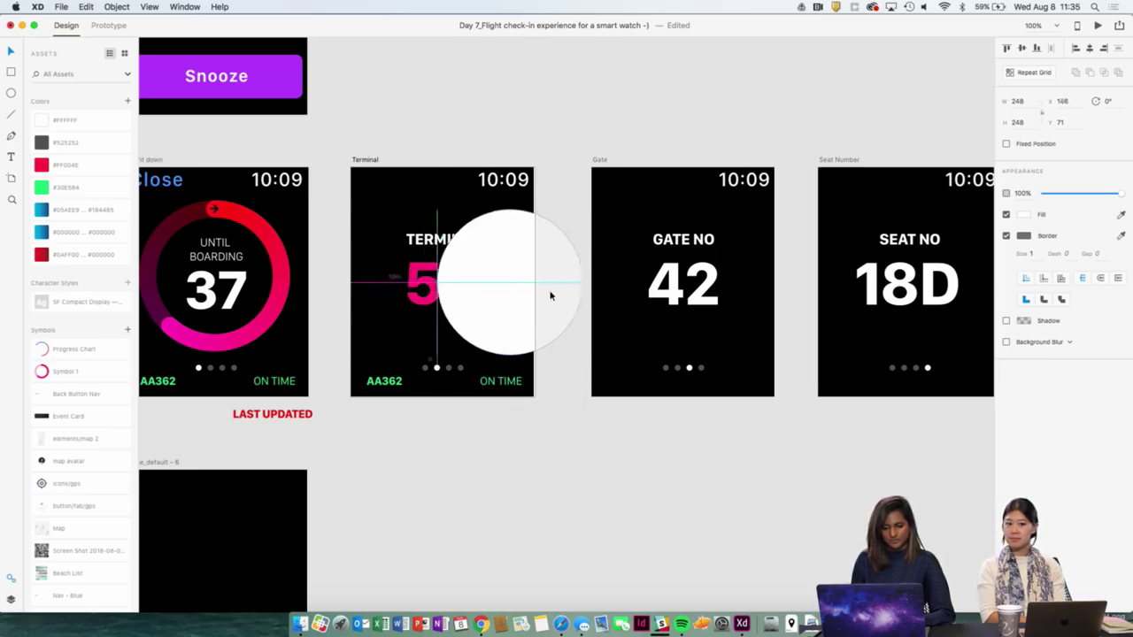
pyautogui.click(440, 239)
pyautogui.moveTo(483, 280); pyautogui.dragTo(405, 273)
pyautogui.moveTo(406, 275); pyautogui.dragTo(404, 273)
pyautogui.press('cmd+v')
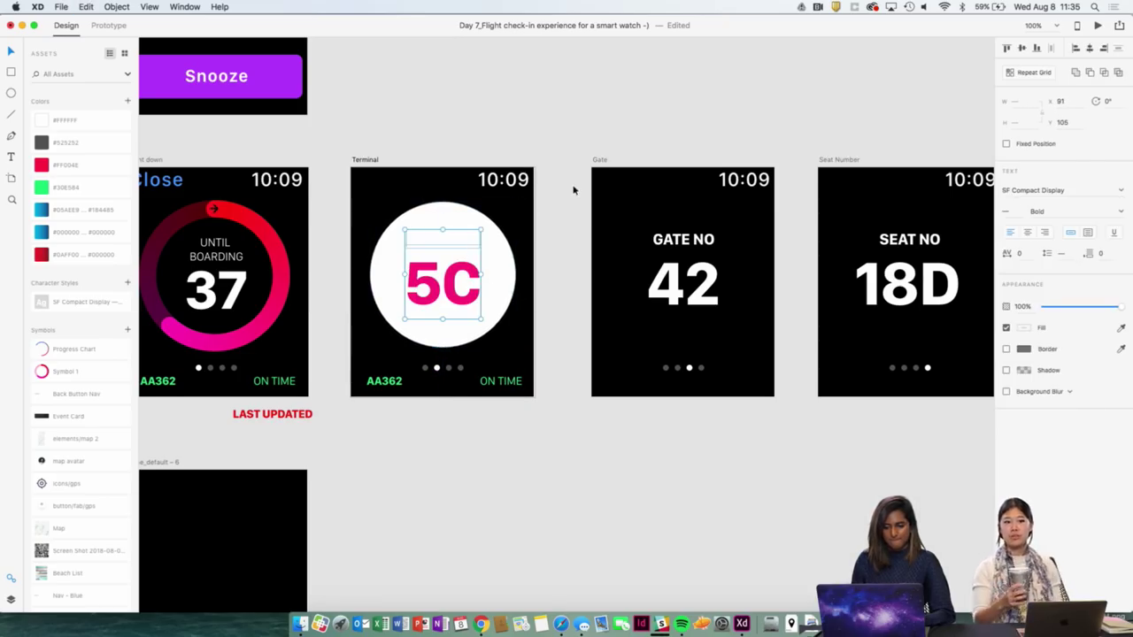
# Fill the TERMINAL label inside the white circle with the mid grey #808080.
pyautogui.click(443, 239)
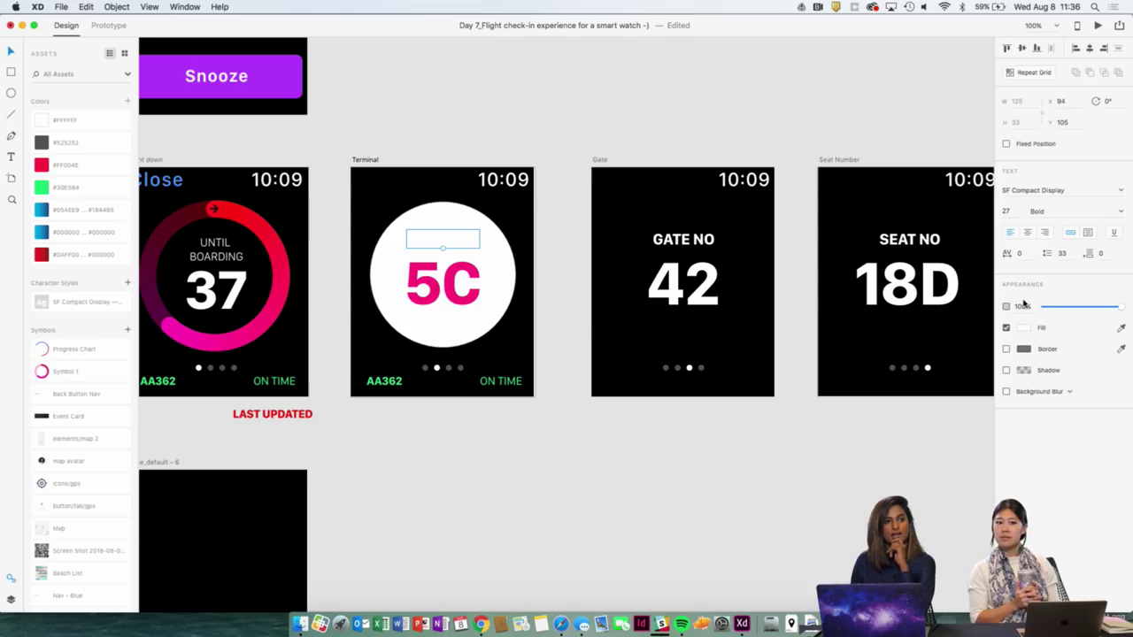
pyautogui.click(1023, 327)
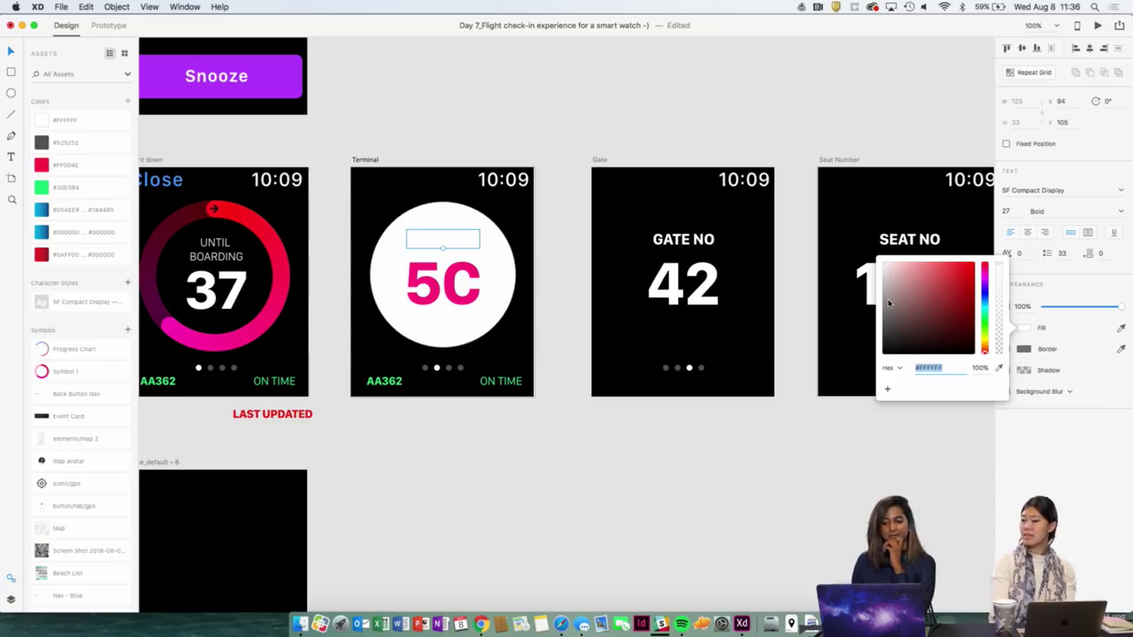
pyautogui.moveTo(889, 304)
pyautogui.mouseDown()
pyautogui.moveTo(881, 325)
pyautogui.moveTo(874, 312)
pyautogui.mouseUp()
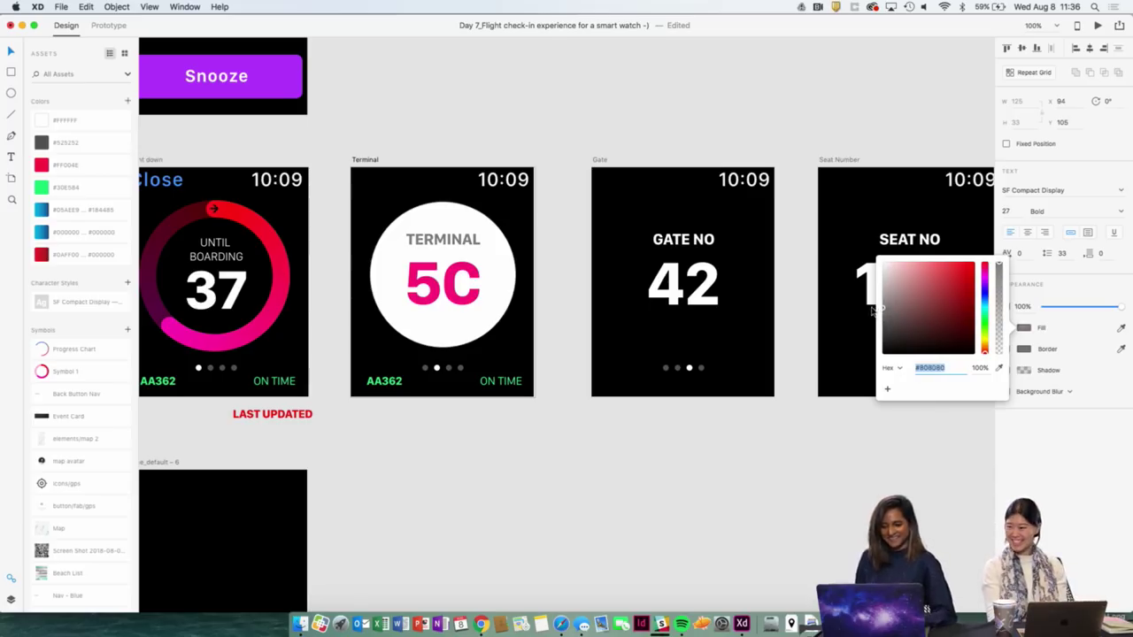
pyautogui.click(612, 472)
# Move the TERMINAL label down slightly so it sits closer to the 5C text.
pyautogui.click(455, 241)
pyautogui.moveTo(455, 241); pyautogui.dragTo(455, 247)
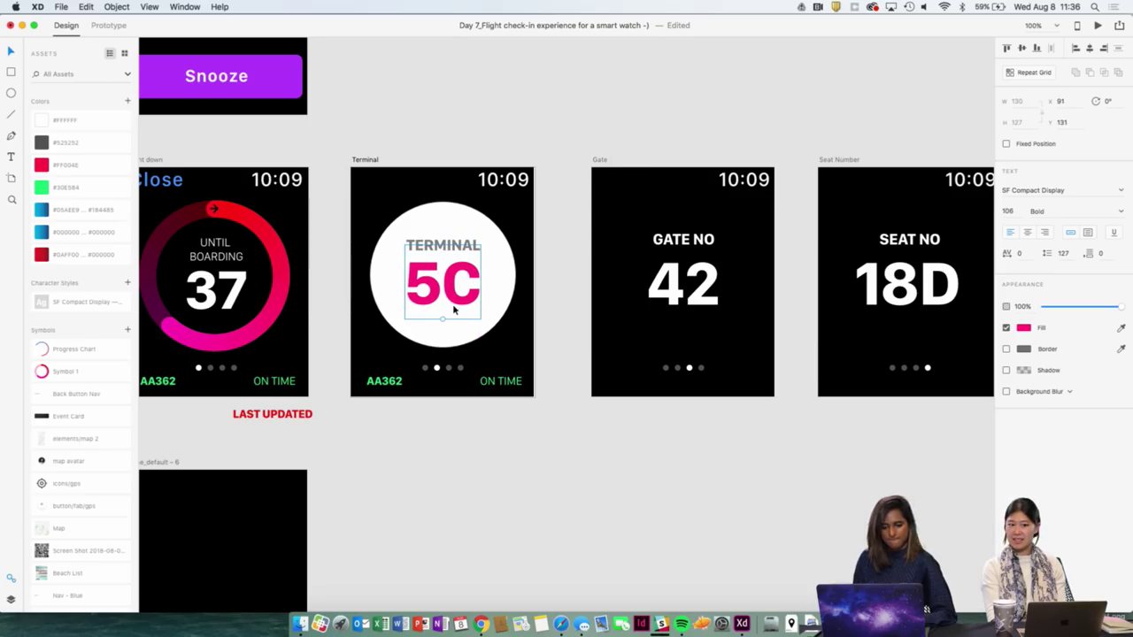
pyautogui.click(491, 443)
# Compare the Terminal screen's white circle with the Booking Confirmation, Count down, Gate and Seat Number screens.
pyautogui.hscroll(2, 493, 443)
pyautogui.click(431, 224)
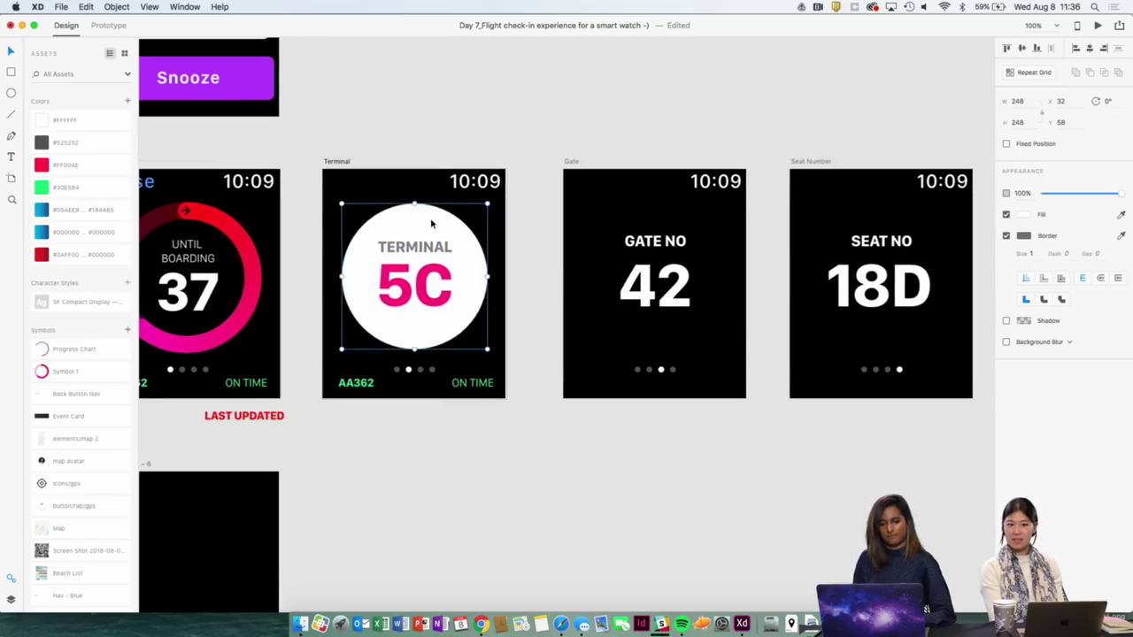
pyautogui.scroll(-3, 432, 224)
pyautogui.scroll(5, 431, 224)
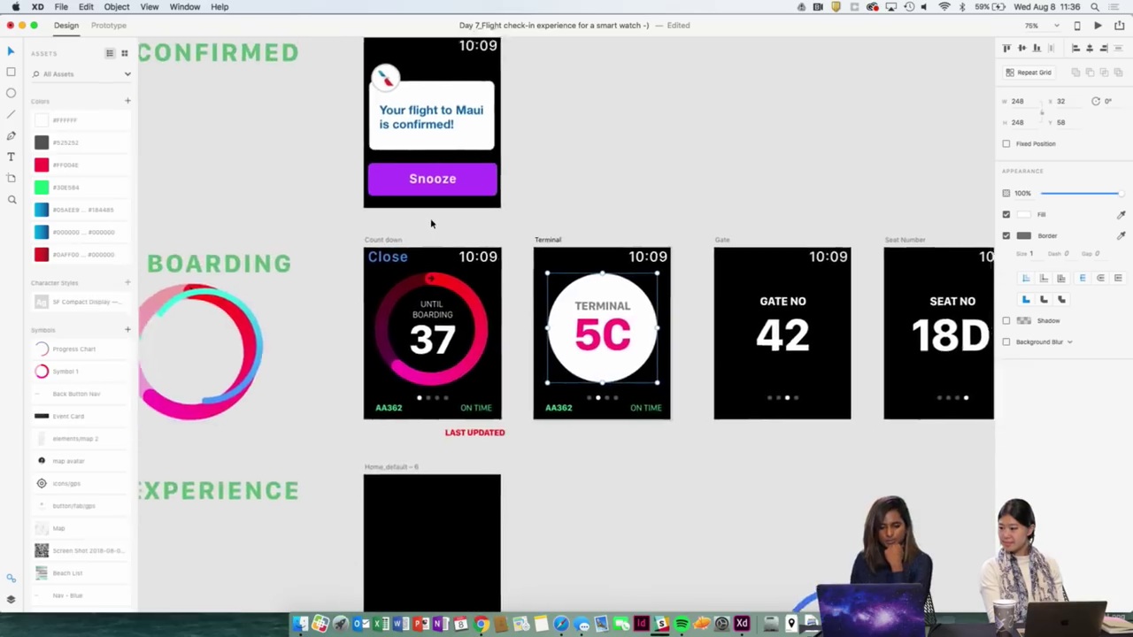
pyautogui.scroll(-6, 431, 224)
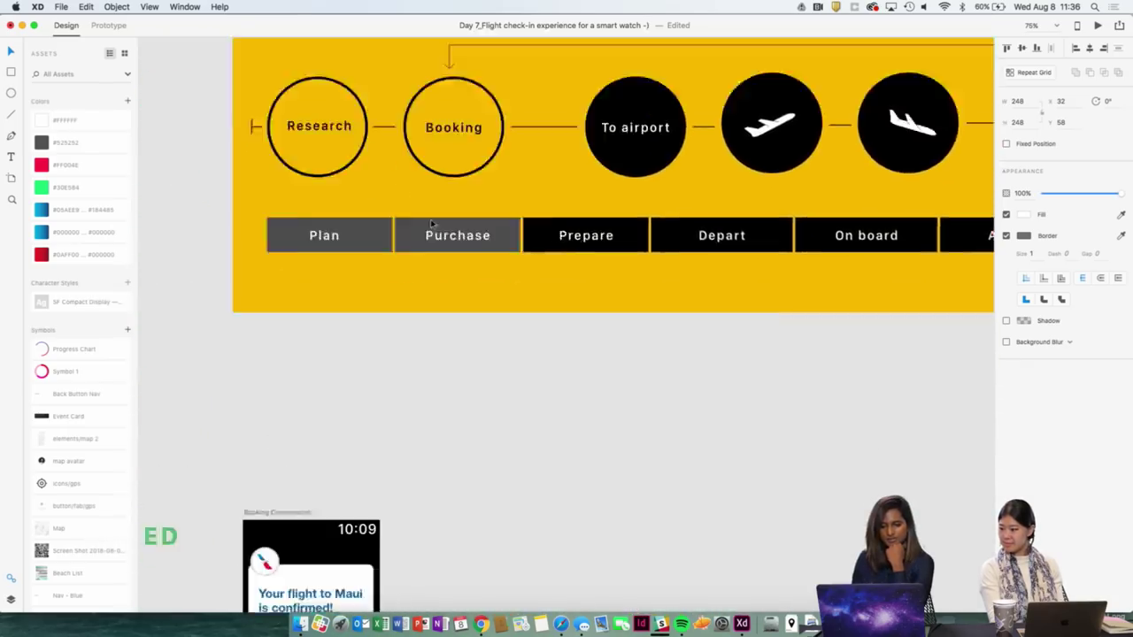
pyautogui.scroll(-1, 431, 224)
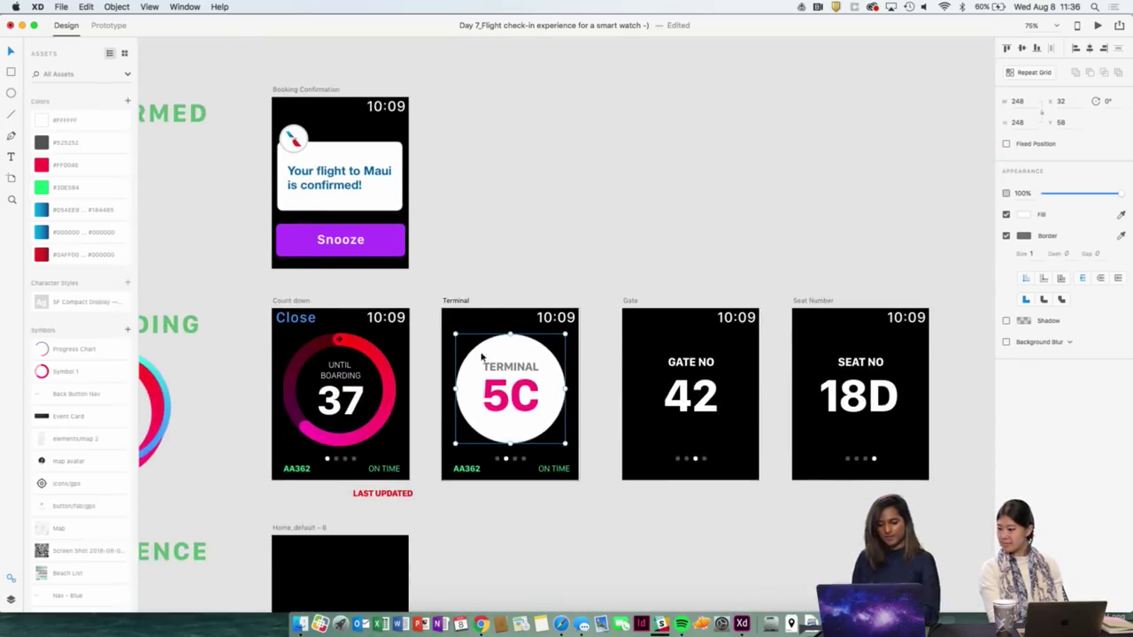
pyautogui.press('super+minus')
pyautogui.scroll(2, 525, 351)
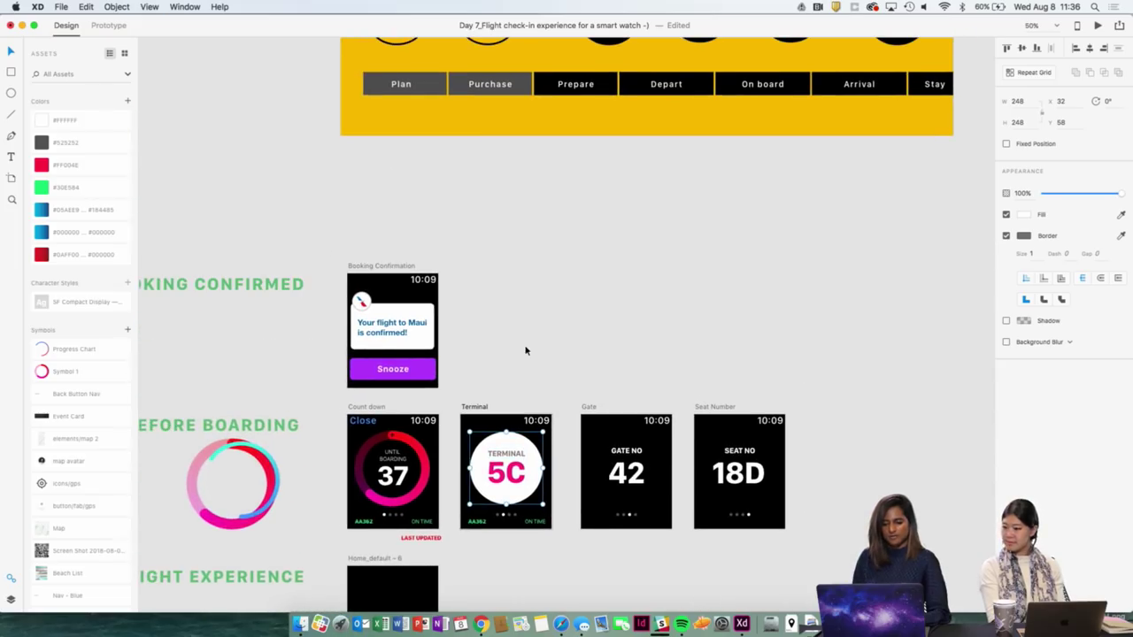
pyautogui.click(639, 297)
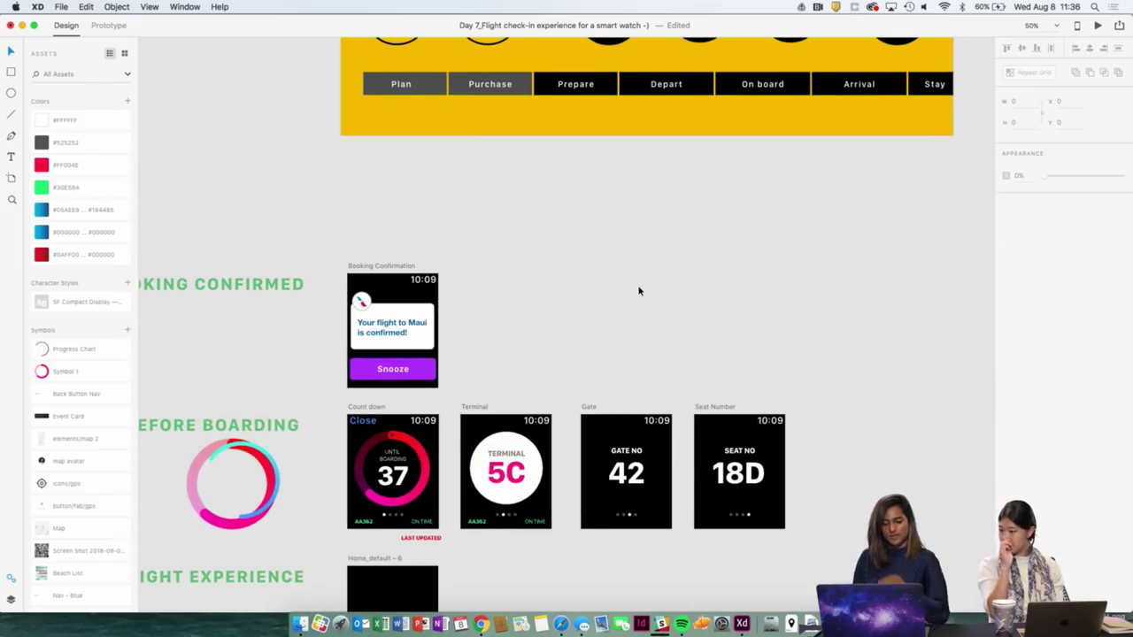
pyautogui.scroll(-1, 637, 292)
pyautogui.hscroll(-1, 637, 292)
pyautogui.click(431, 416)
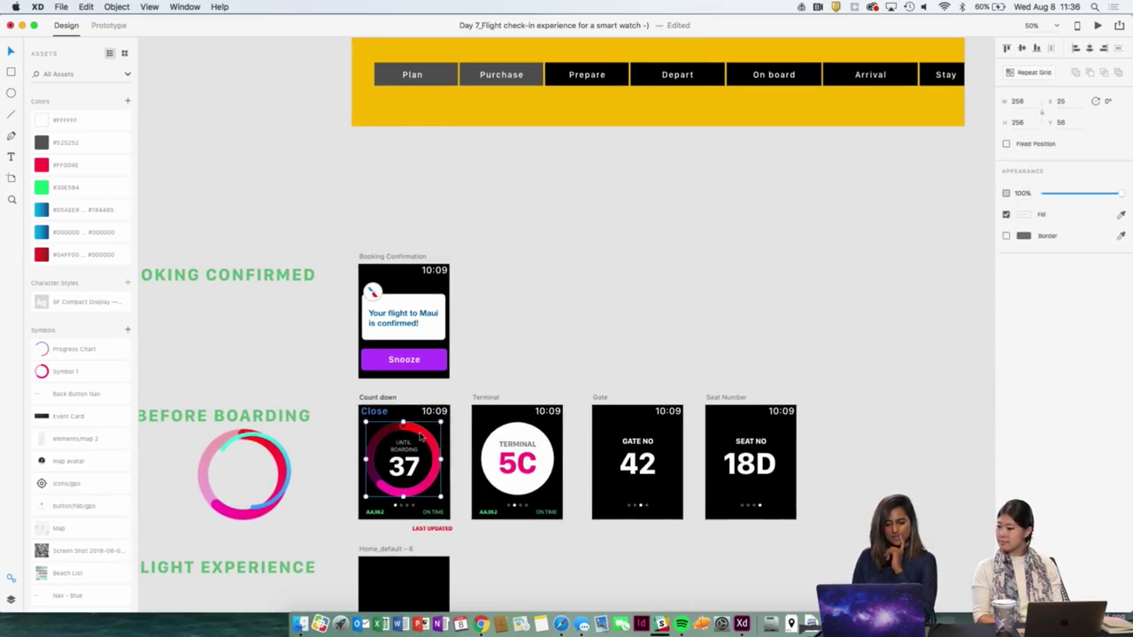
pyautogui.click(542, 287)
pyautogui.press('super+plus')
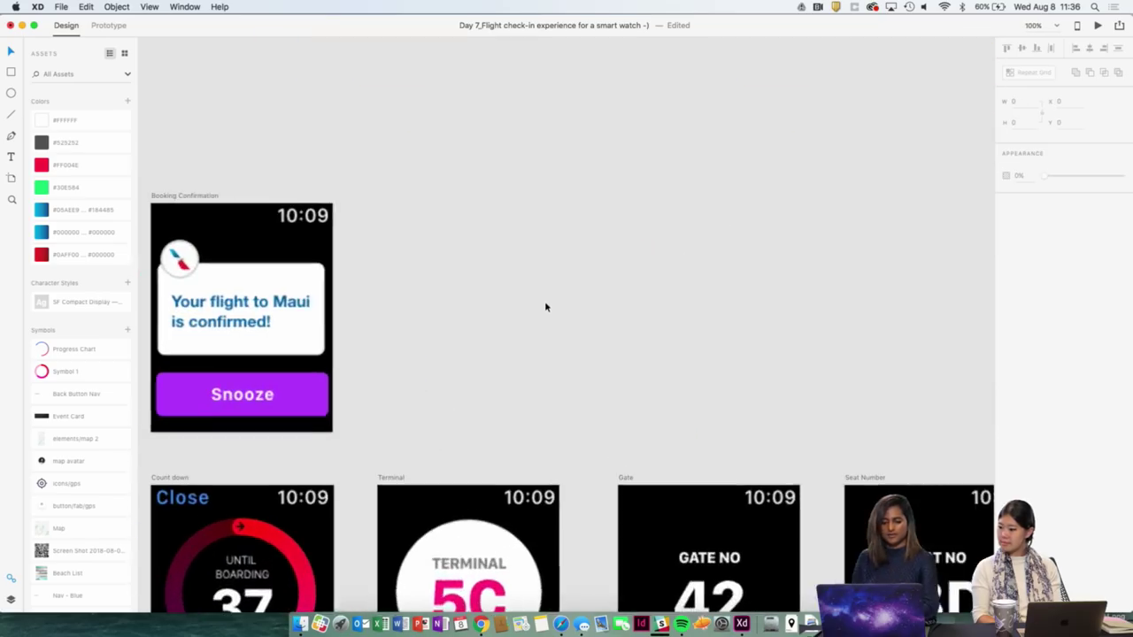
pyautogui.scroll(-5, 545, 301)
# Try filling the Terminal circle with pink sampled from the countdown ring and lowering its opacity, and undo both changes.
pyautogui.click(460, 291)
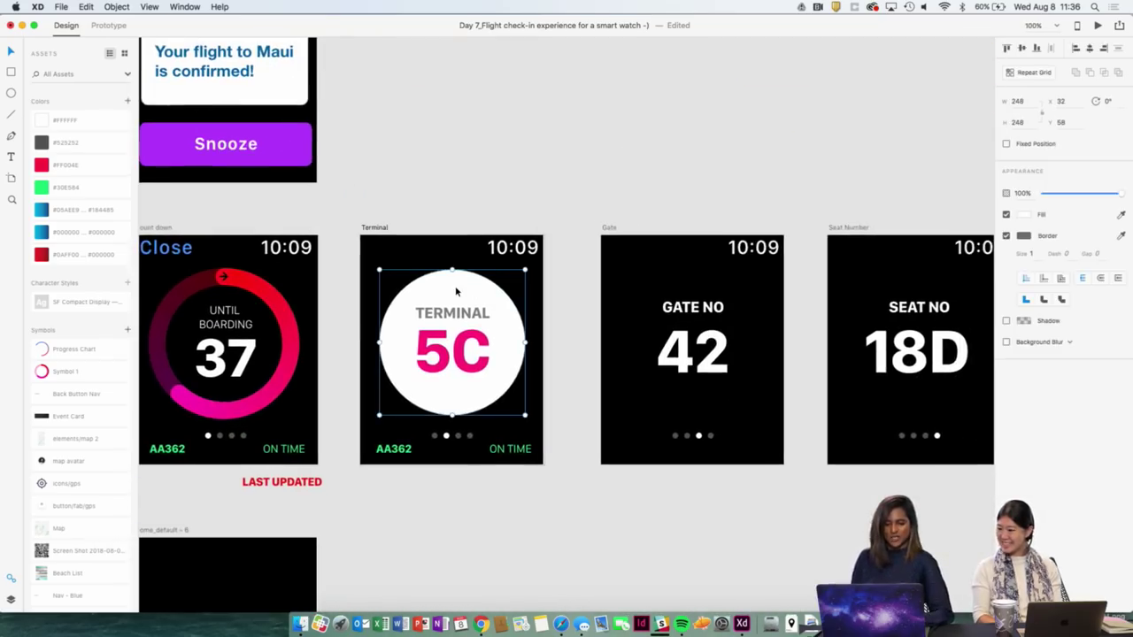
pyautogui.click(1122, 216)
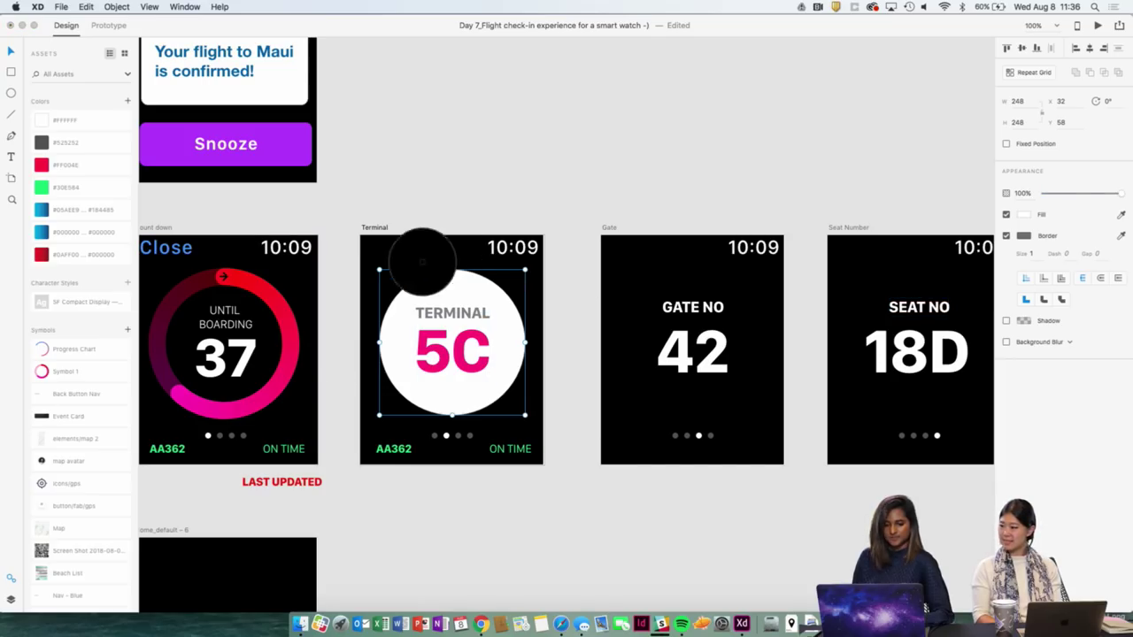
pyautogui.click(281, 372)
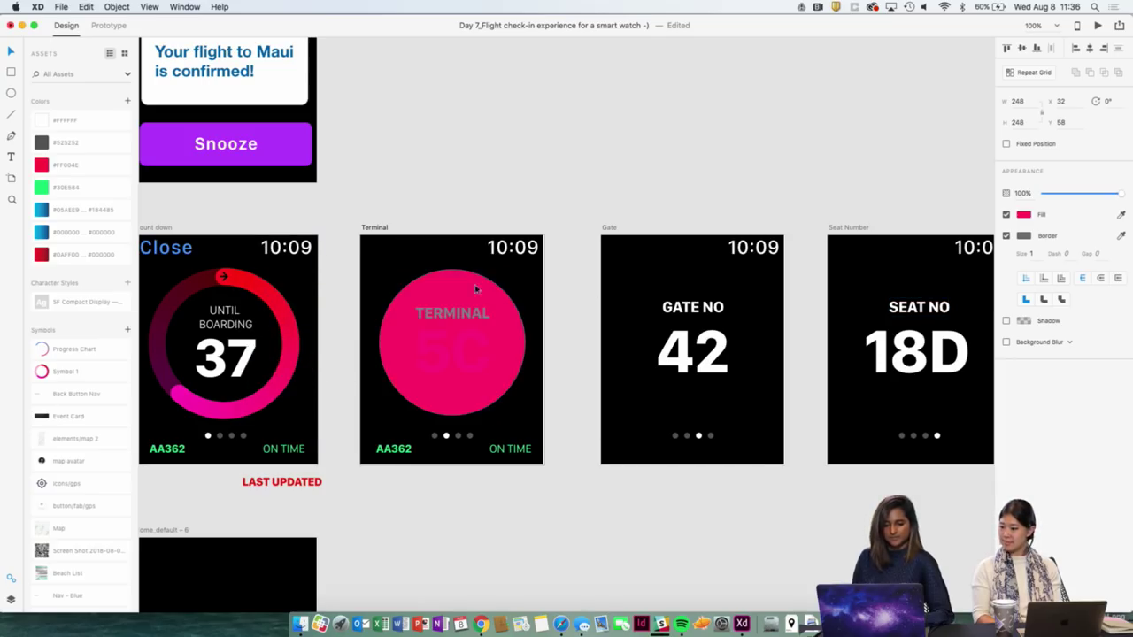
pyautogui.moveTo(1120, 195); pyautogui.dragTo(1077, 192)
pyautogui.press('super+z')
pyautogui.press('super+z')
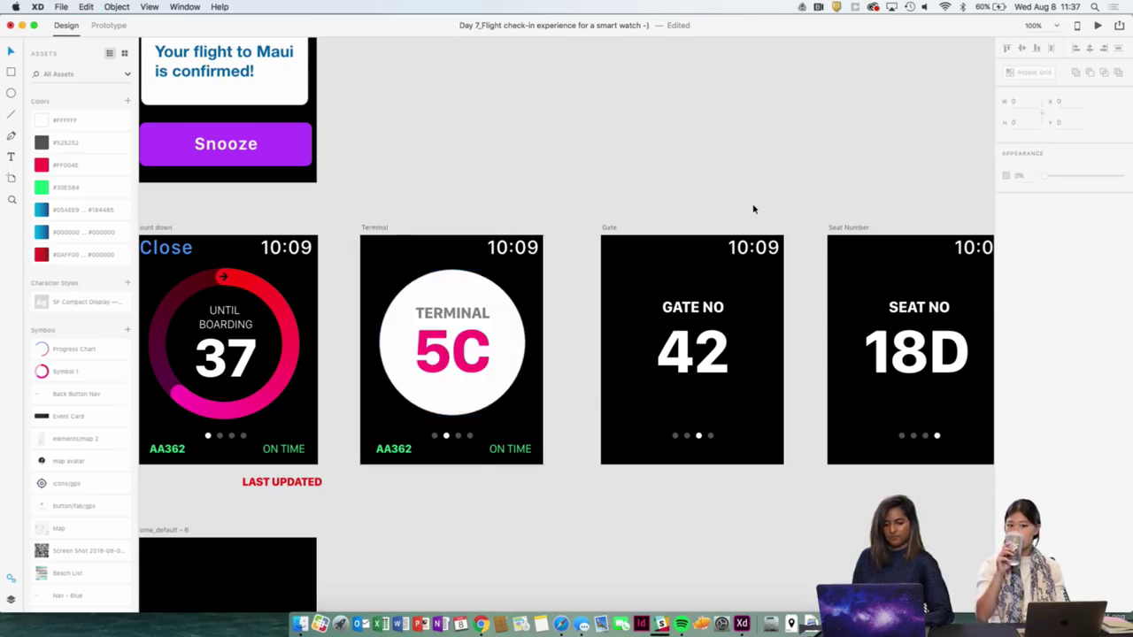
pyautogui.press('super+shift+z')
# Fill the 42 text on the Gate artboard and the 18D text on Seat Number with the pink sampled from 5C.
pyautogui.hscroll(3, 698, 317)
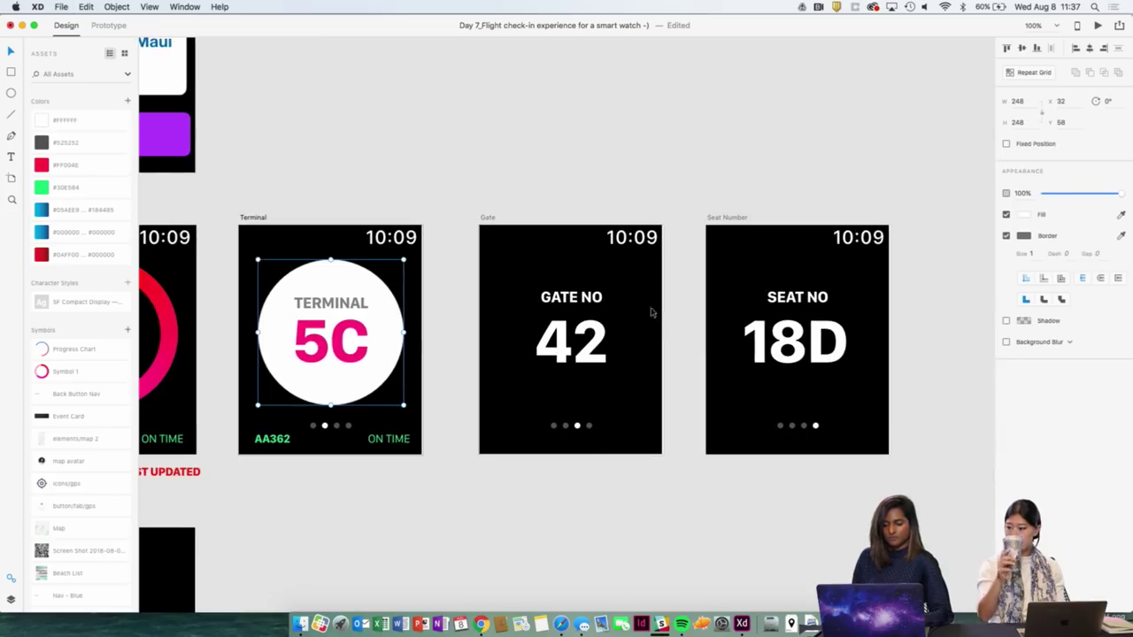
pyautogui.click(593, 341)
pyautogui.keyDown('shift'); pyautogui.click(825, 335); pyautogui.keyUp('shift')
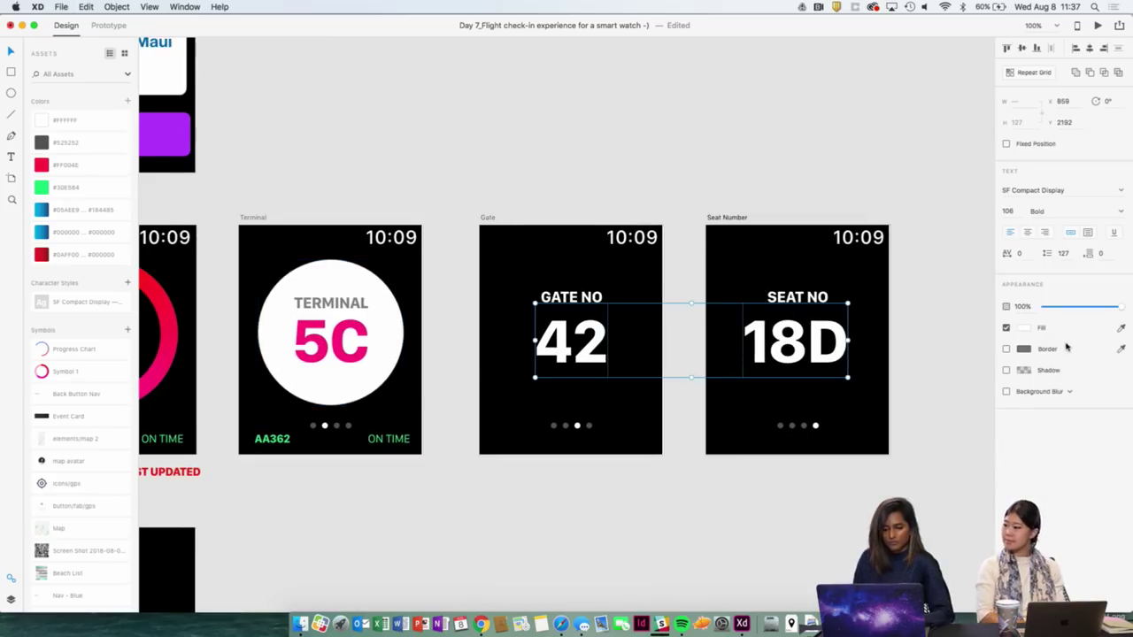
pyautogui.click(1121, 327)
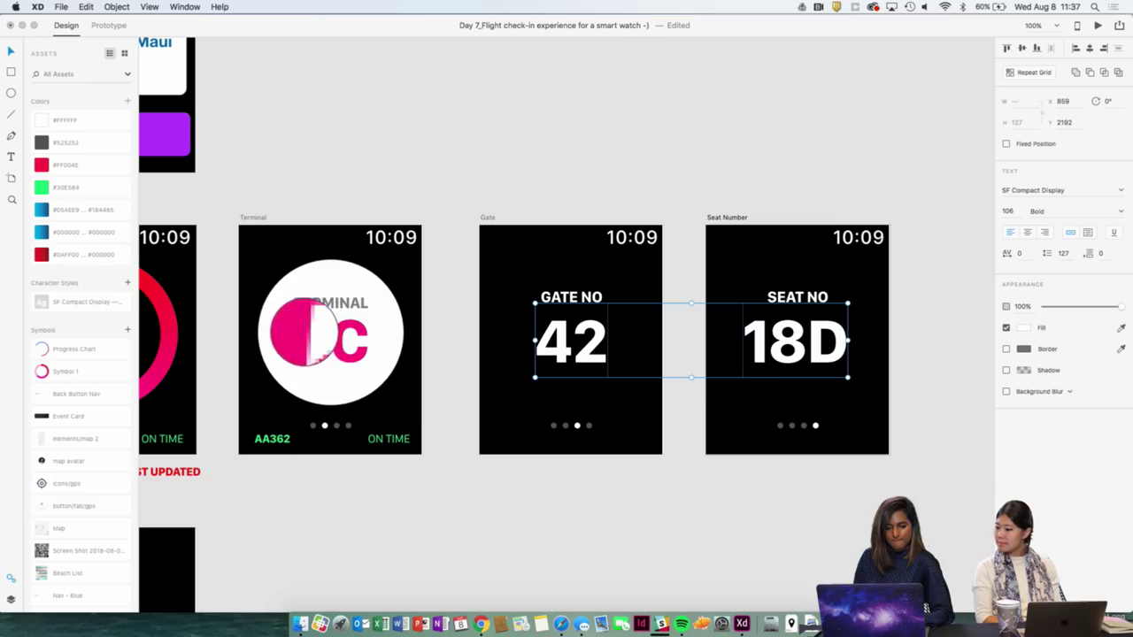
pyautogui.click(300, 334)
pyautogui.click(593, 186)
# Place a copy of the Terminal screen's white circle on the Gate artboard, behind the GATE NO label and 42.
pyautogui.click(384, 306)
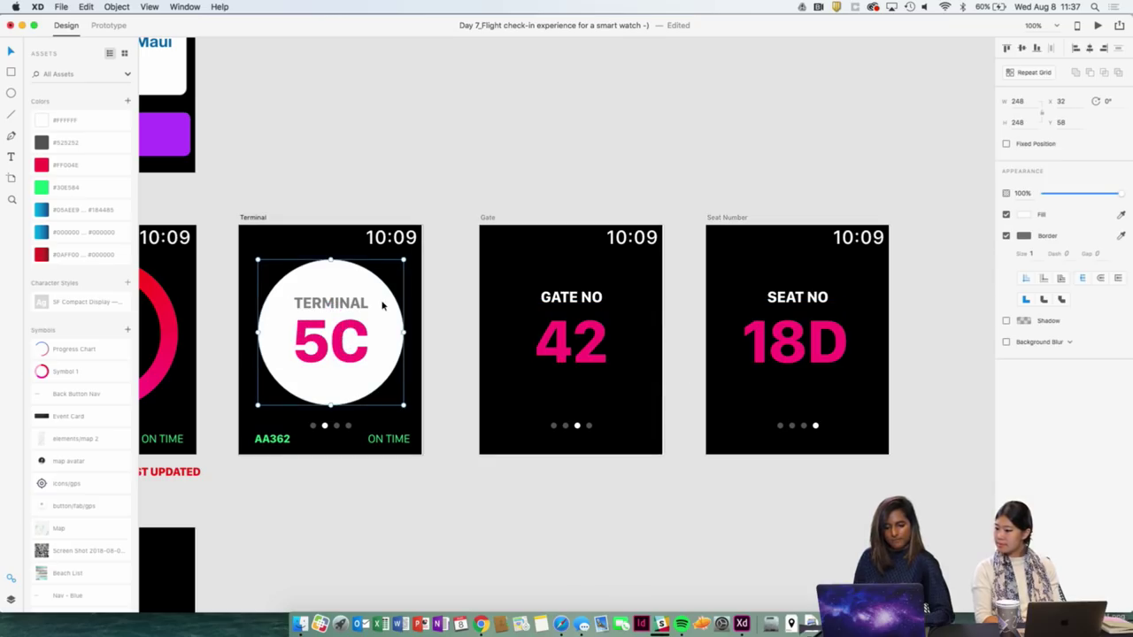
pyautogui.moveTo(383, 304); pyautogui.dragTo(624, 306)
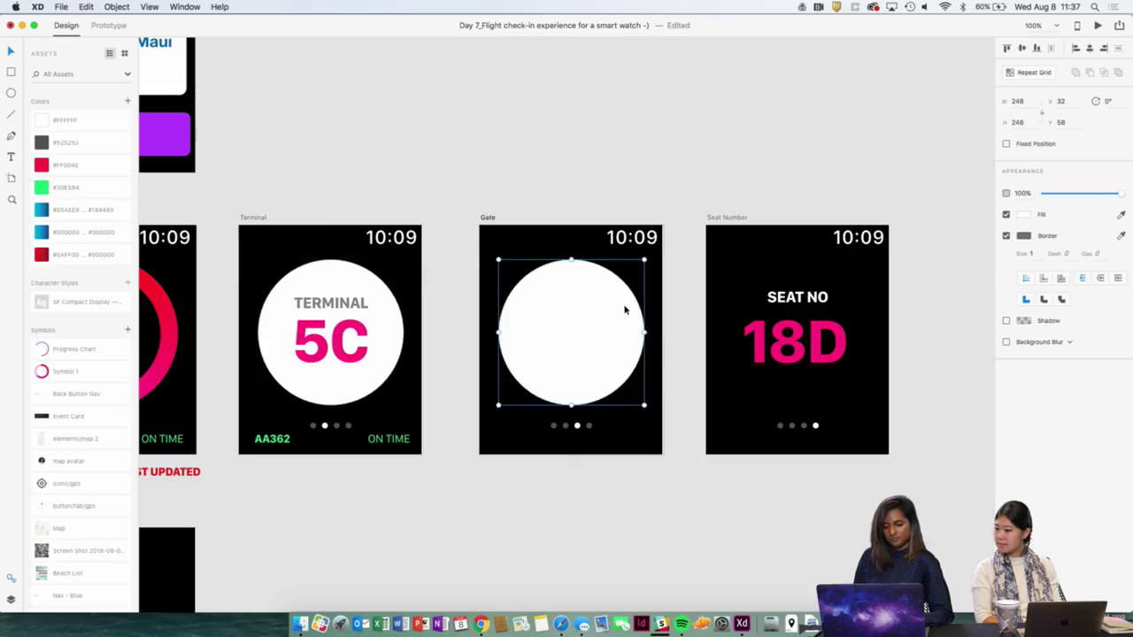
pyautogui.press('Delete')
pyautogui.click(587, 298)
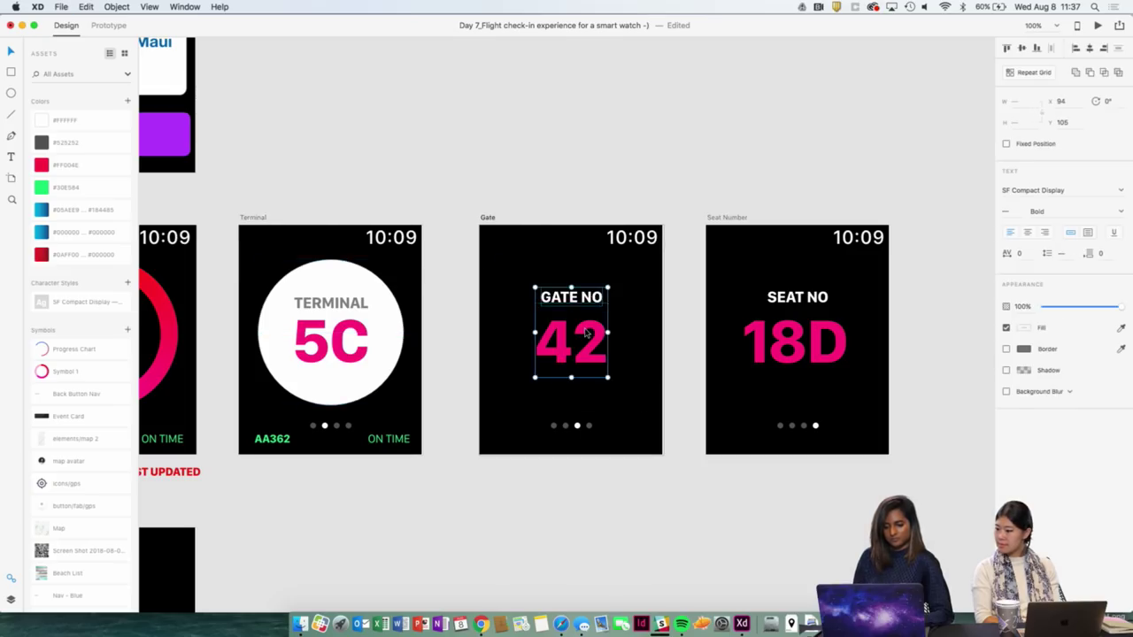
pyautogui.press('Delete')
pyautogui.moveTo(379, 313); pyautogui.dragTo(623, 321)
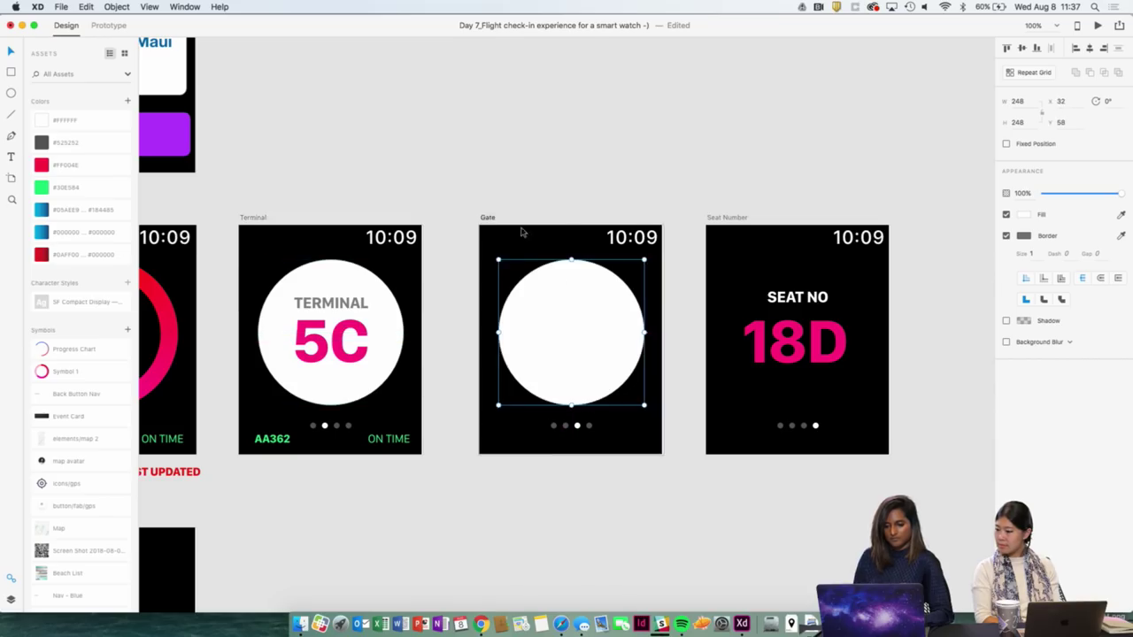
pyautogui.click(523, 232)
pyautogui.write('42')
pyautogui.click(678, 201)
# Fill the GATE NO and TERMINAL labels with the saved dark gray #525252.
pyautogui.click(582, 292)
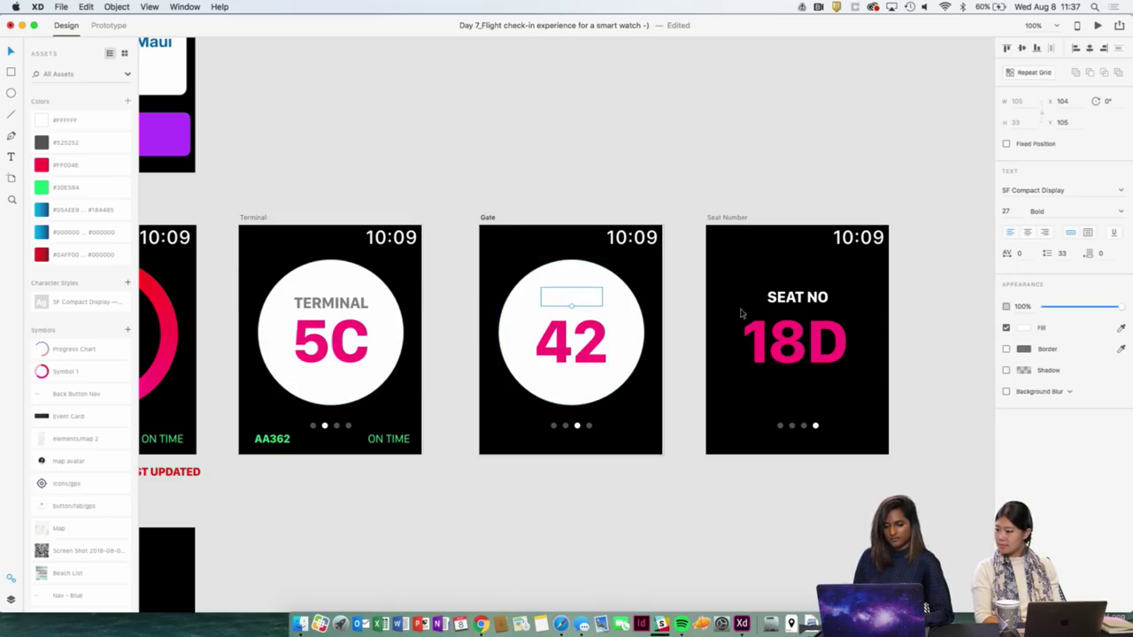
pyautogui.click(38, 143)
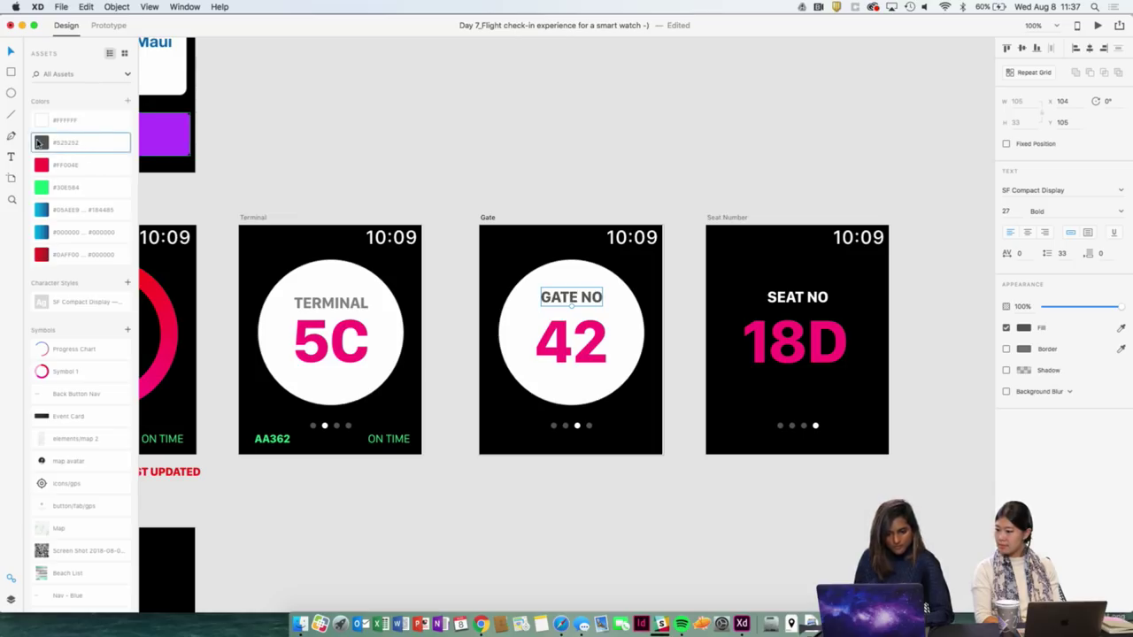
pyautogui.click(292, 302)
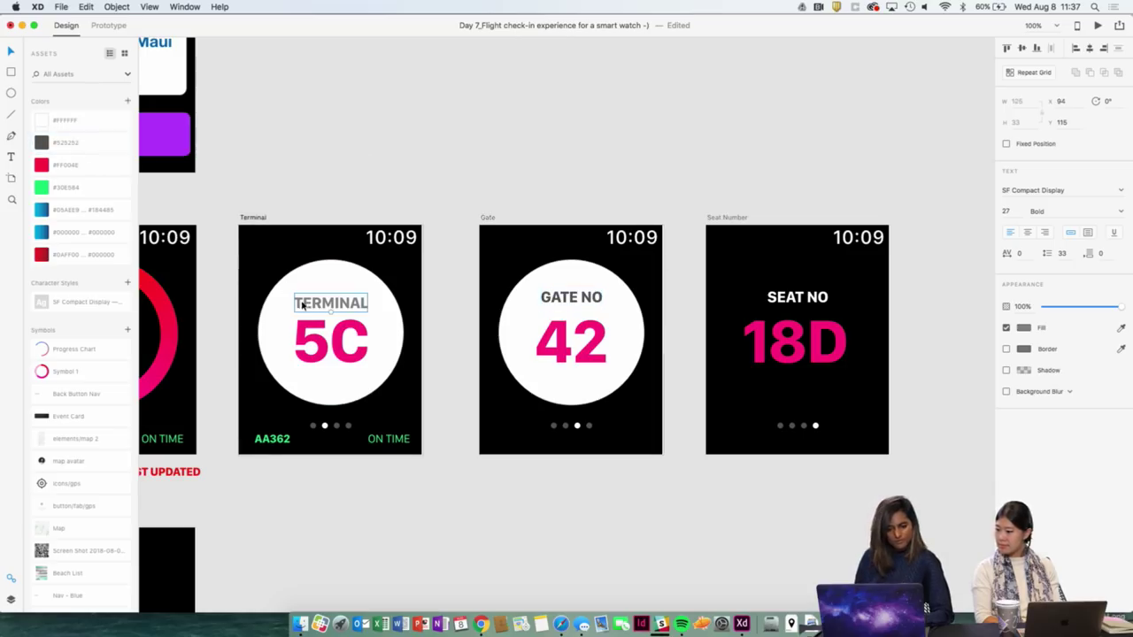
pyautogui.click(35, 143)
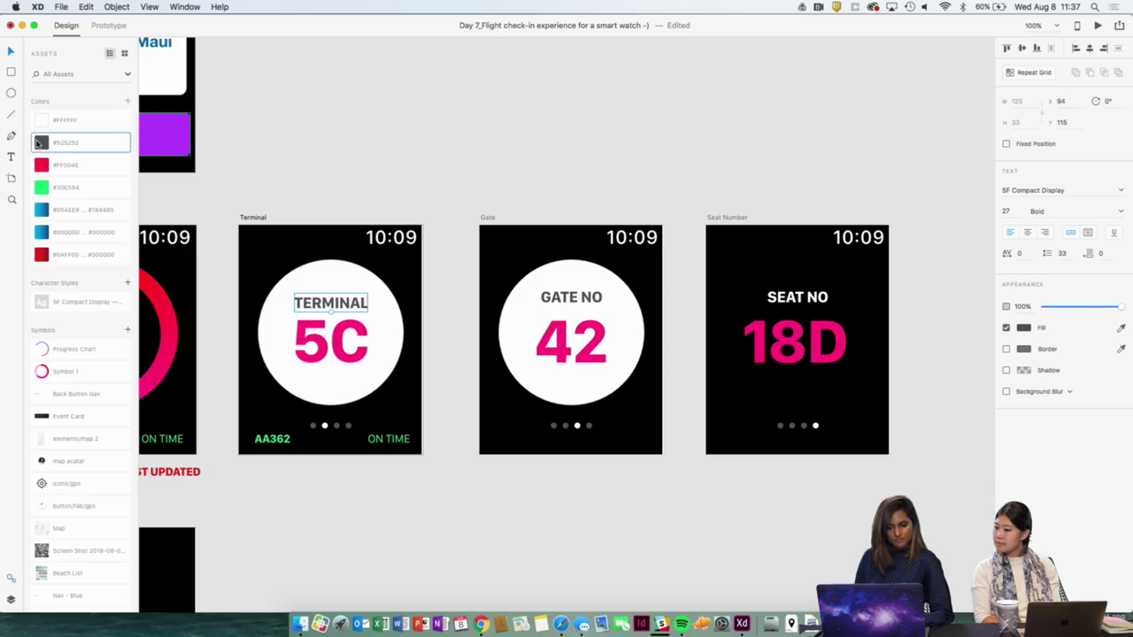
pyautogui.hscroll(5, 467, 172)
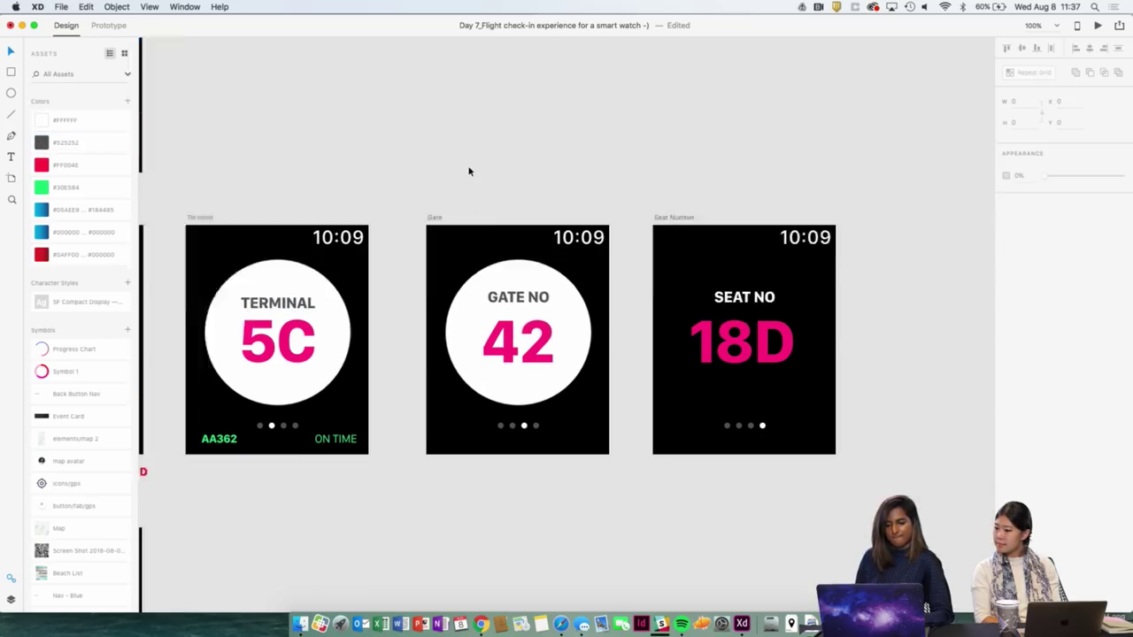
pyautogui.click(402, 323)
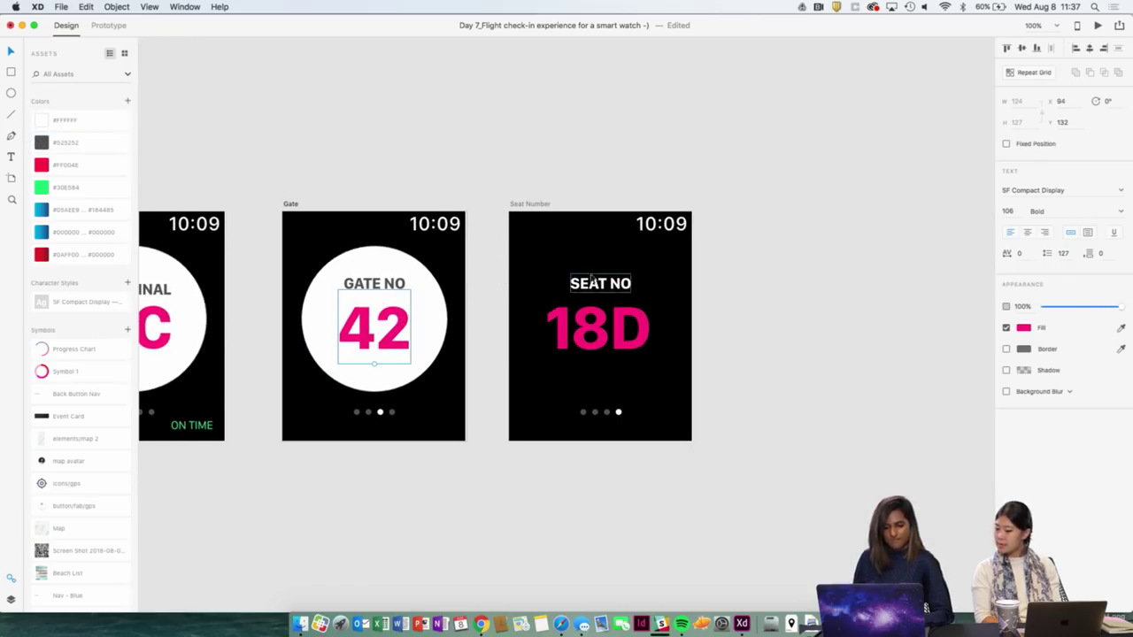
pyautogui.click(426, 294)
pyautogui.click(528, 205)
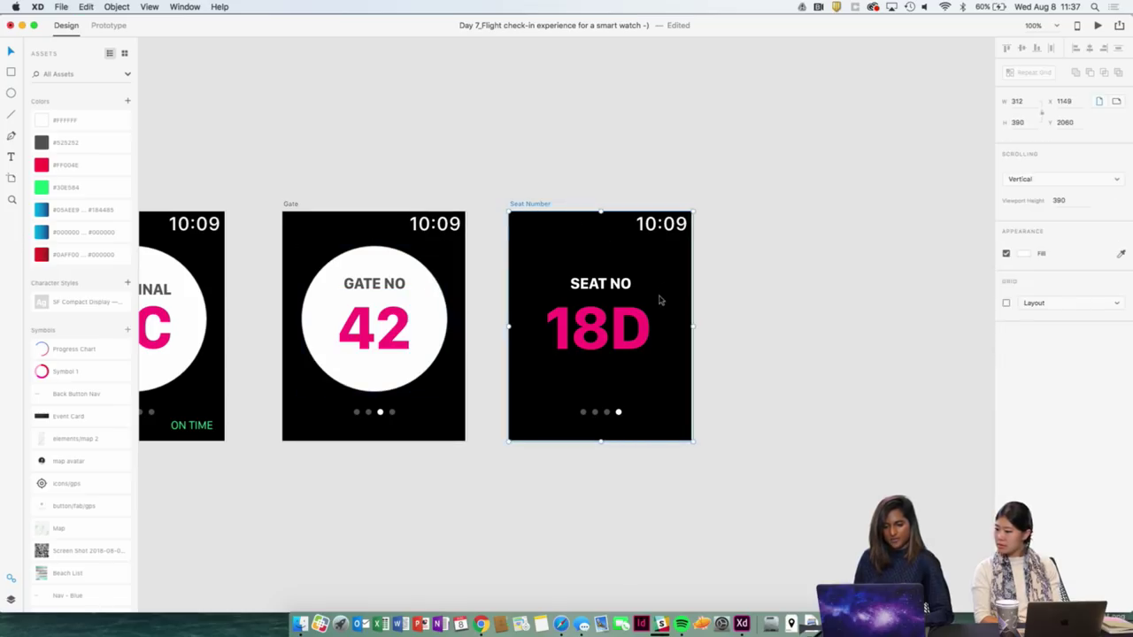
pyautogui.press('super+v')
pyautogui.rightClick(616, 312)
pyautogui.click(761, 245)
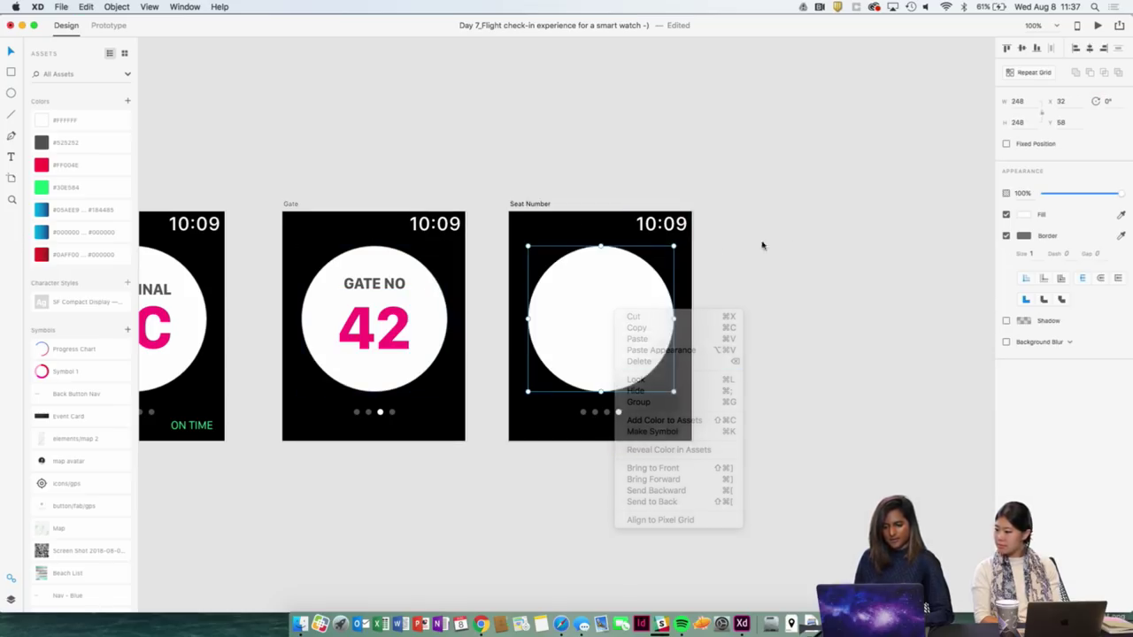
pyautogui.press('BackSpace')
# Place a copy of the Gate screen's white circle on the Seat Number artboard, behind the SEAT NO label and 18D.
pyautogui.click(583, 298)
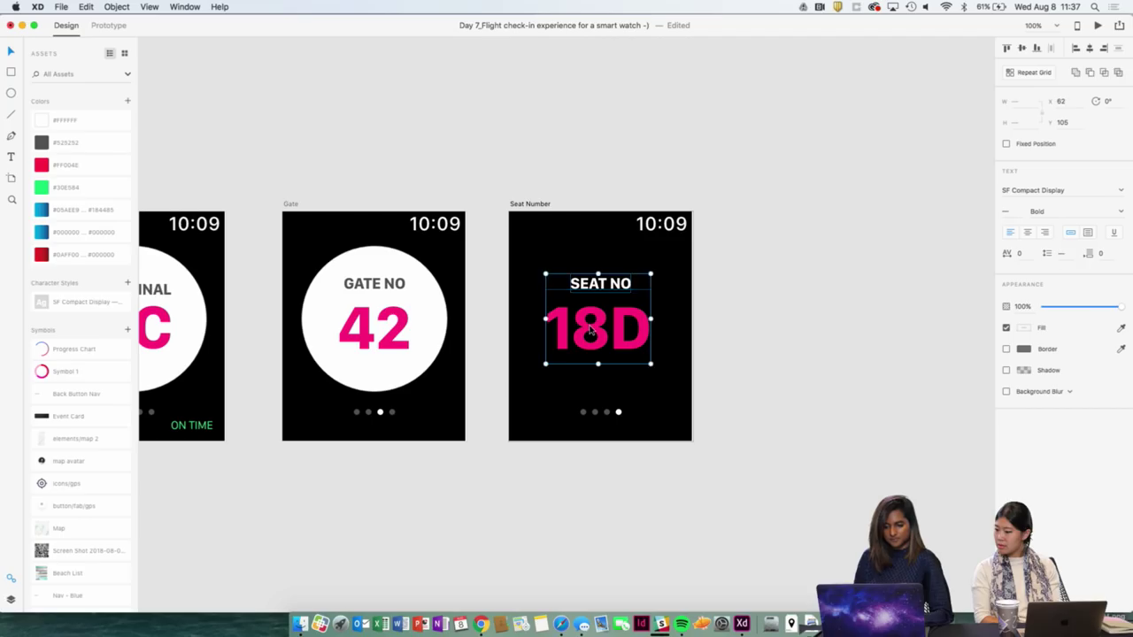
pyautogui.click(646, 263)
pyautogui.click(598, 337)
pyautogui.press('BackSpace')
pyautogui.moveTo(434, 303); pyautogui.dragTo(655, 306)
pyautogui.write('18D')
pyautogui.click(768, 271)
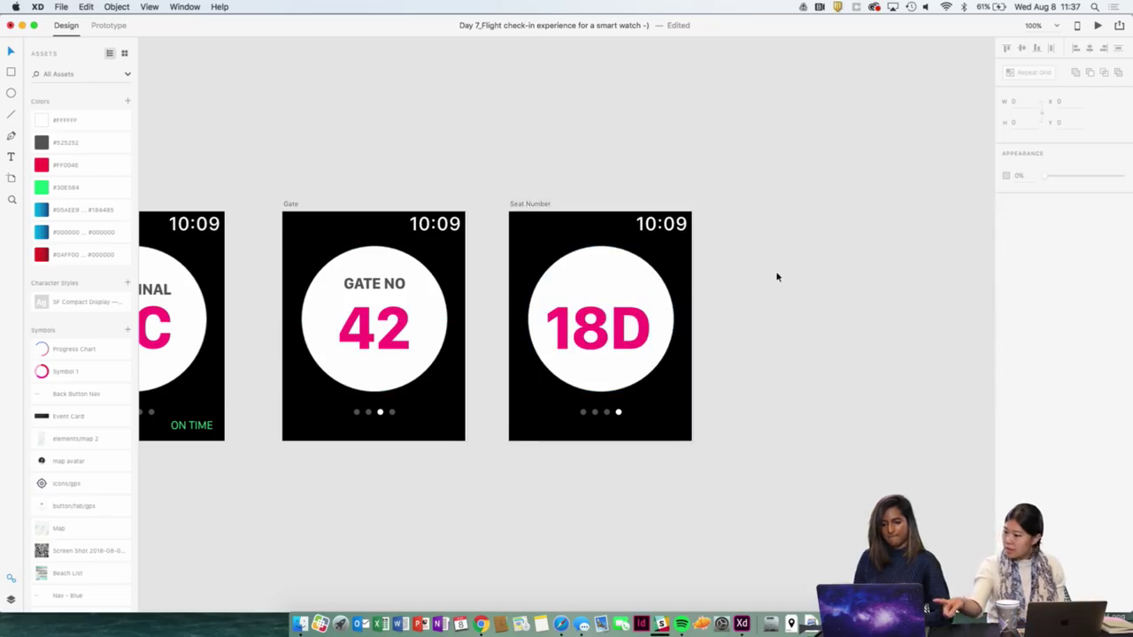
# Try adding the pink of the 5C text to the saved colors, and undo it.
pyautogui.click(600, 284)
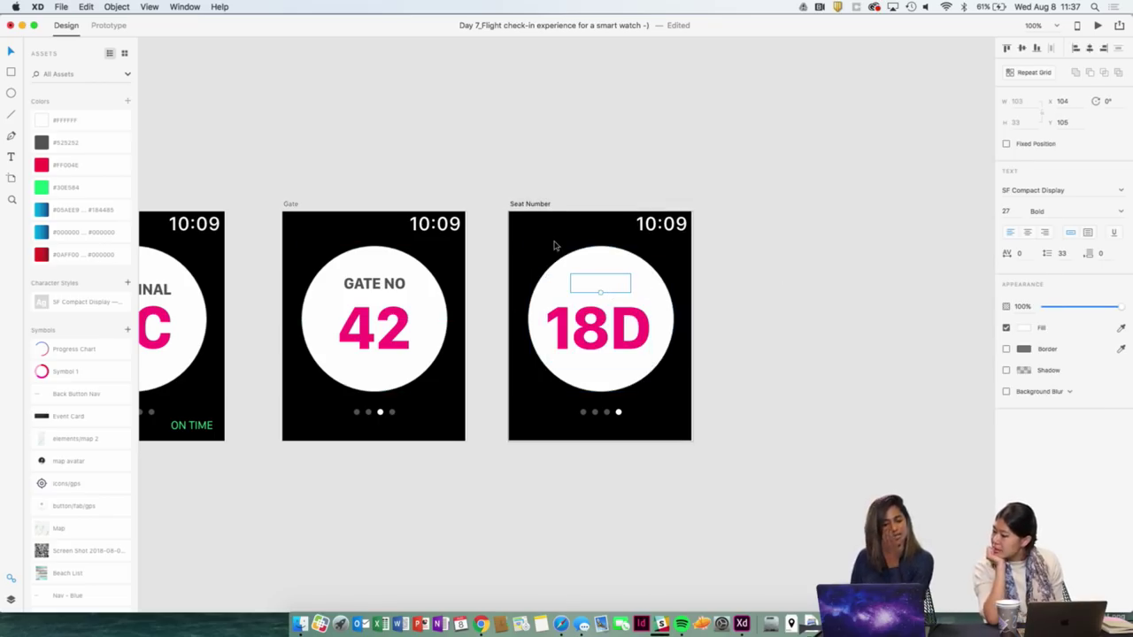
pyautogui.hscroll(-2, 517, 245)
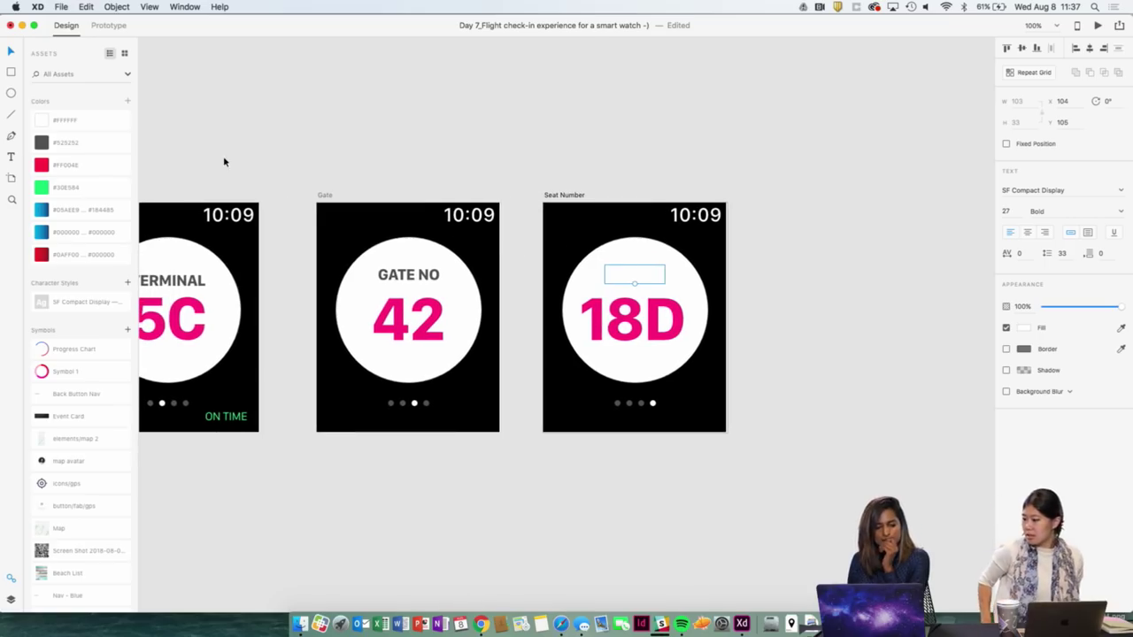
pyautogui.hscroll(-5, 408, 307)
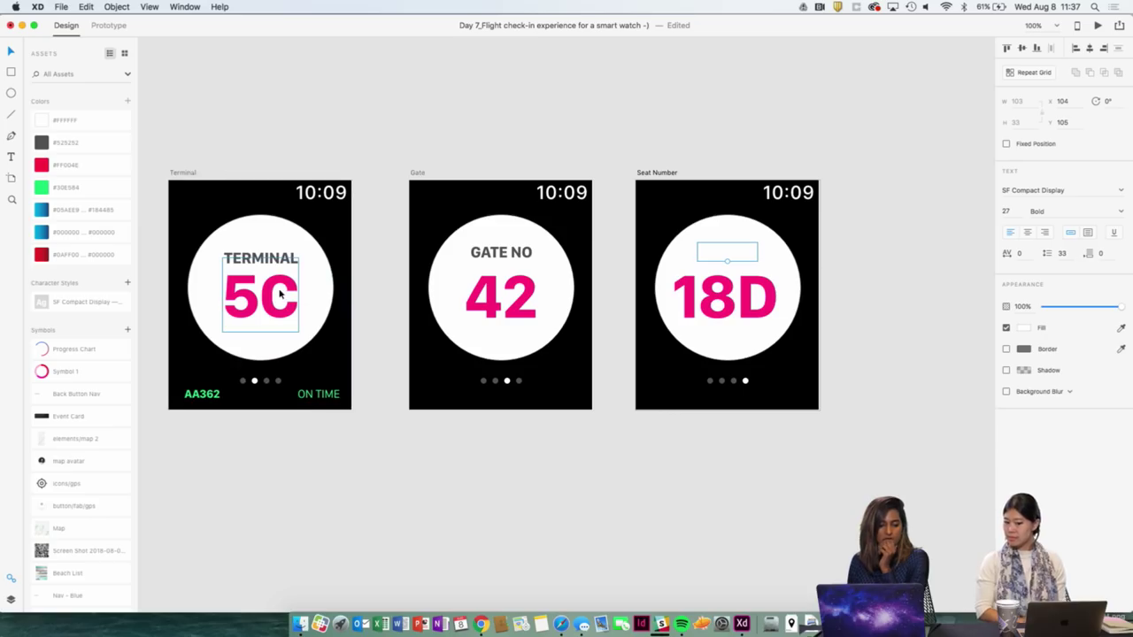
pyautogui.click(232, 283)
pyautogui.click(129, 101)
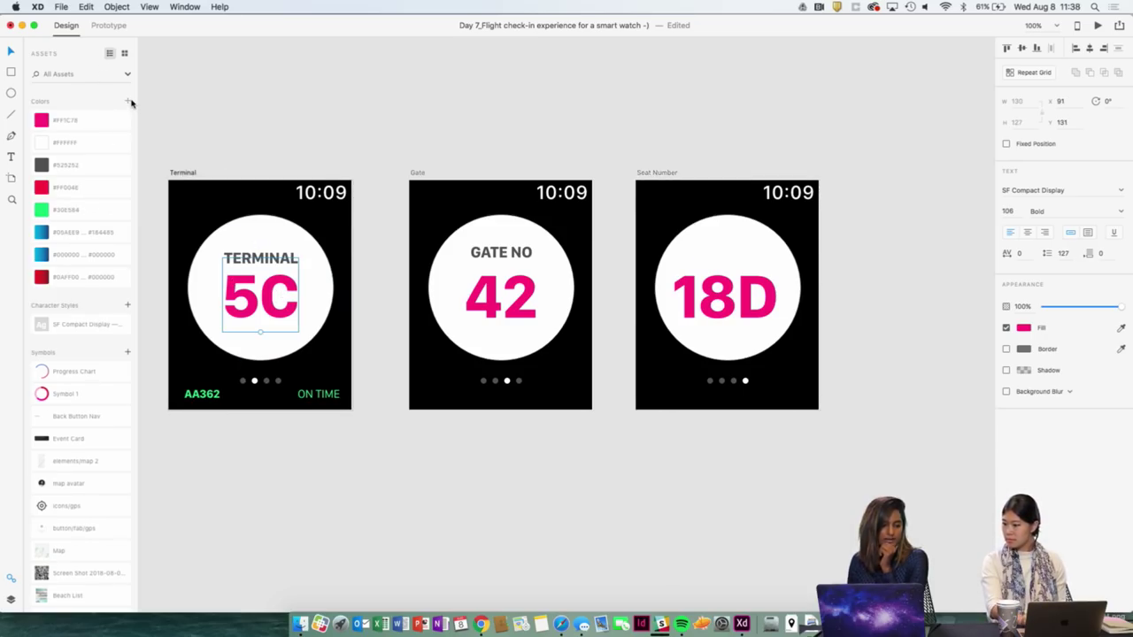
pyautogui.press('super+z')
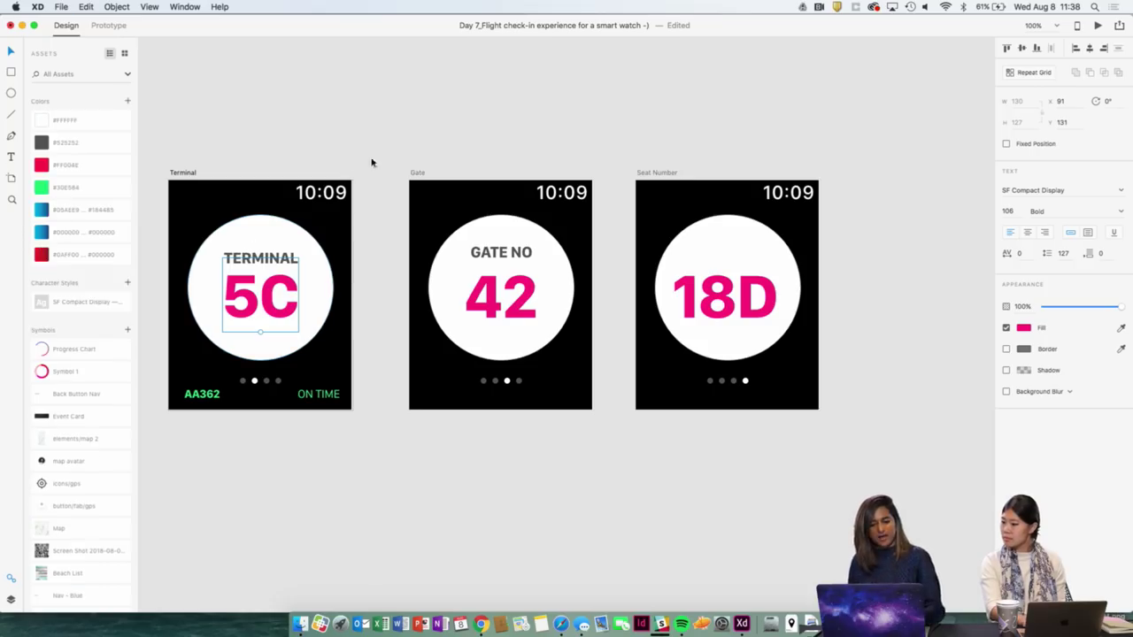
# Fill the SEAT NO label on the Seat Number artboard with the saved dark gray #525252.
pyautogui.click(726, 254)
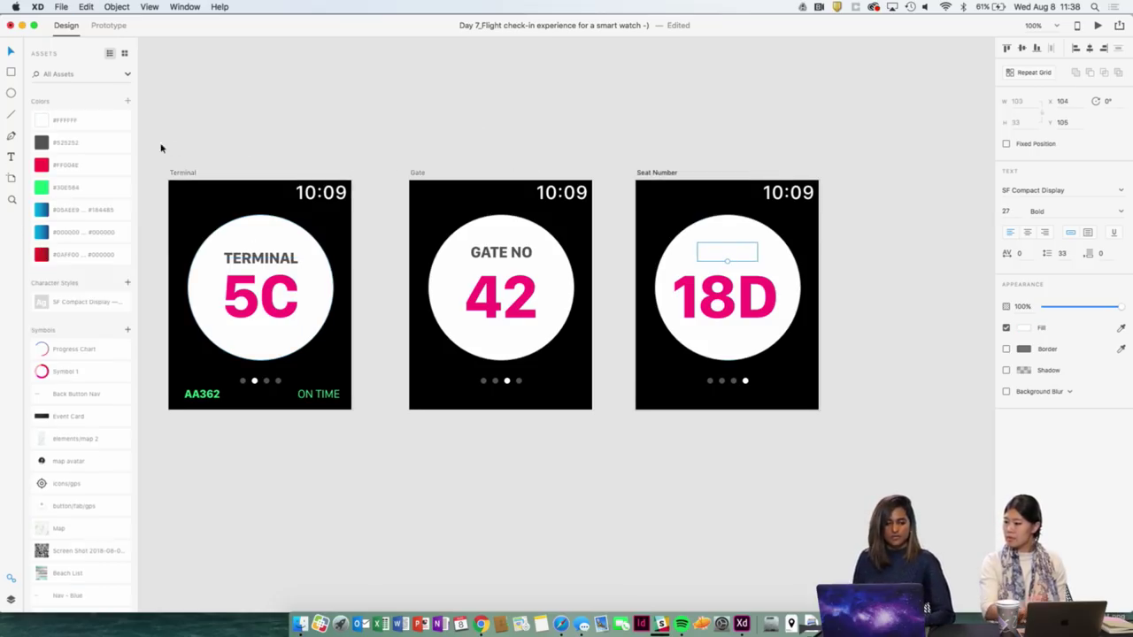
pyautogui.click(40, 125)
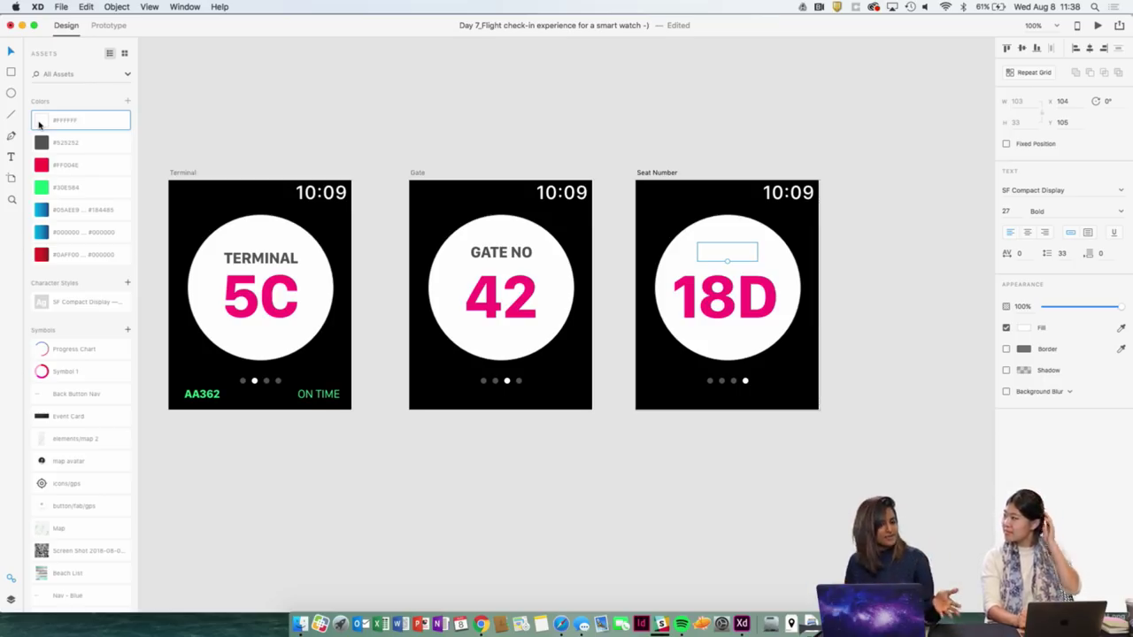
pyautogui.click(42, 141)
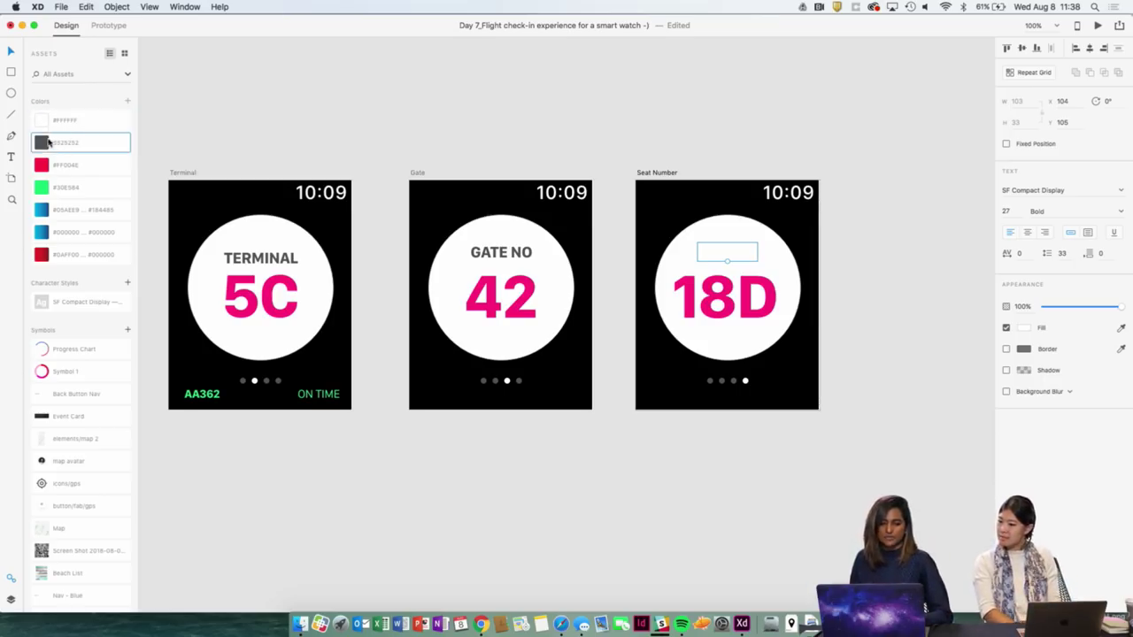
pyautogui.click(556, 100)
# Review the Booking Confirmation and boarding screens together with their section headings and the journey stages above them.
pyautogui.scroll(-5, 557, 101)
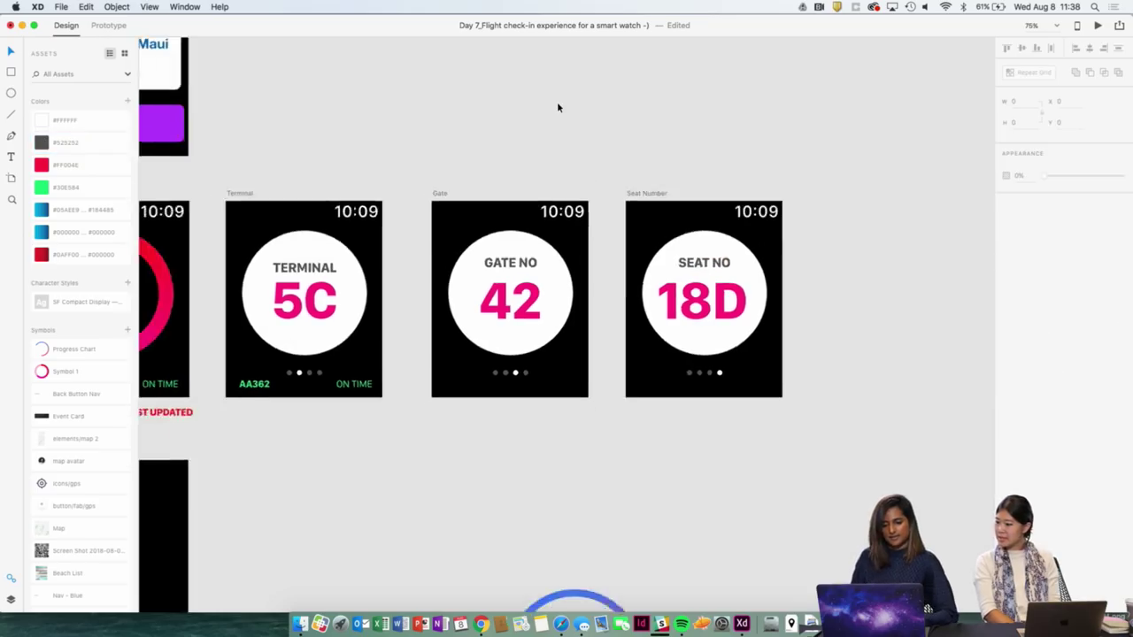
pyautogui.press('super+minus')
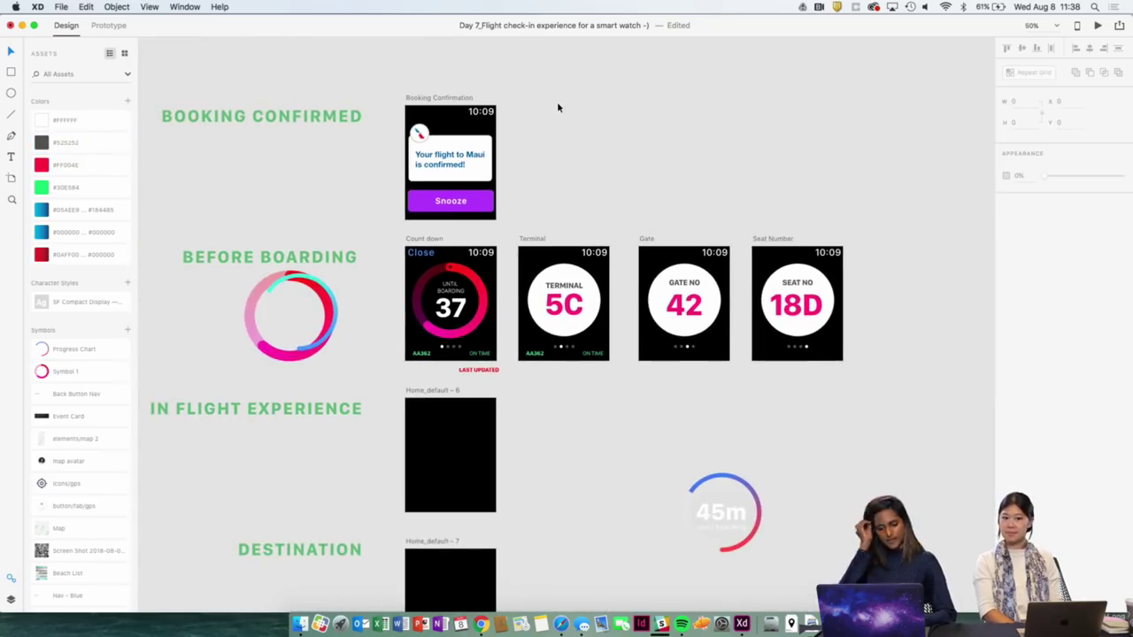
pyautogui.press('super+equal')
pyautogui.scroll(3, 557, 101)
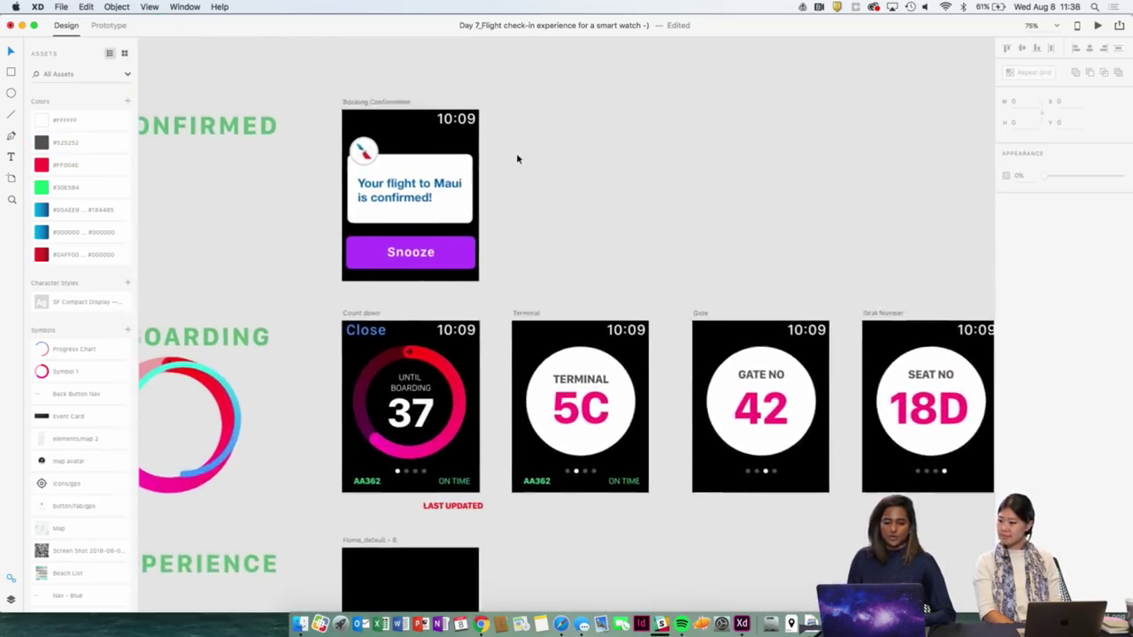
pyautogui.press('super+minus')
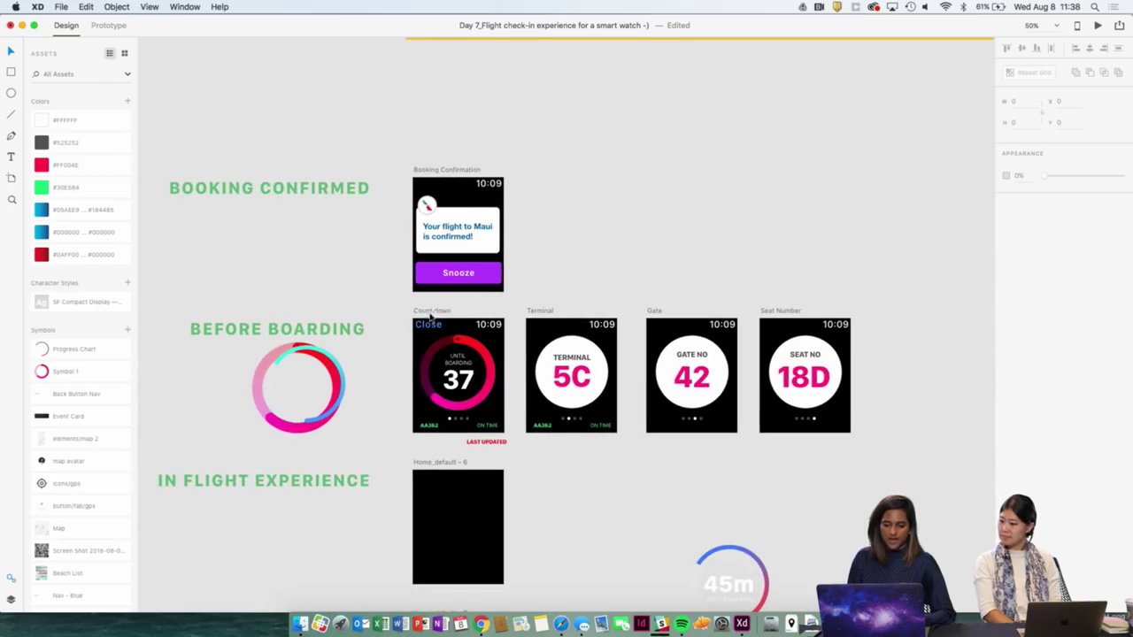
pyautogui.click(434, 312)
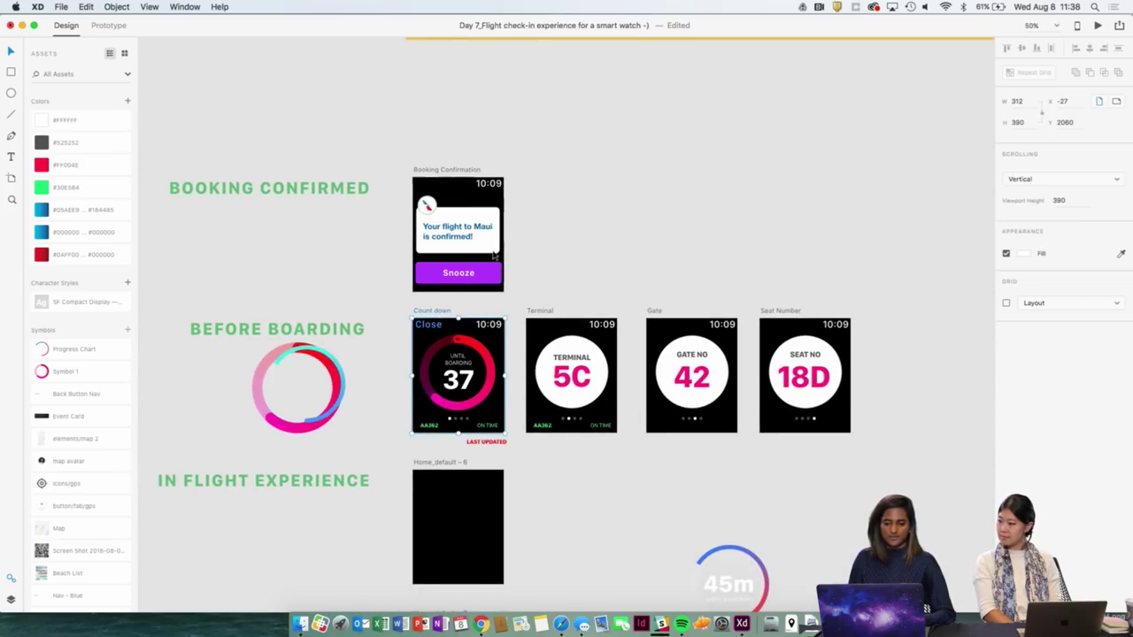
pyautogui.scroll(-1, 451, 239)
pyautogui.hscroll(-1, 451, 239)
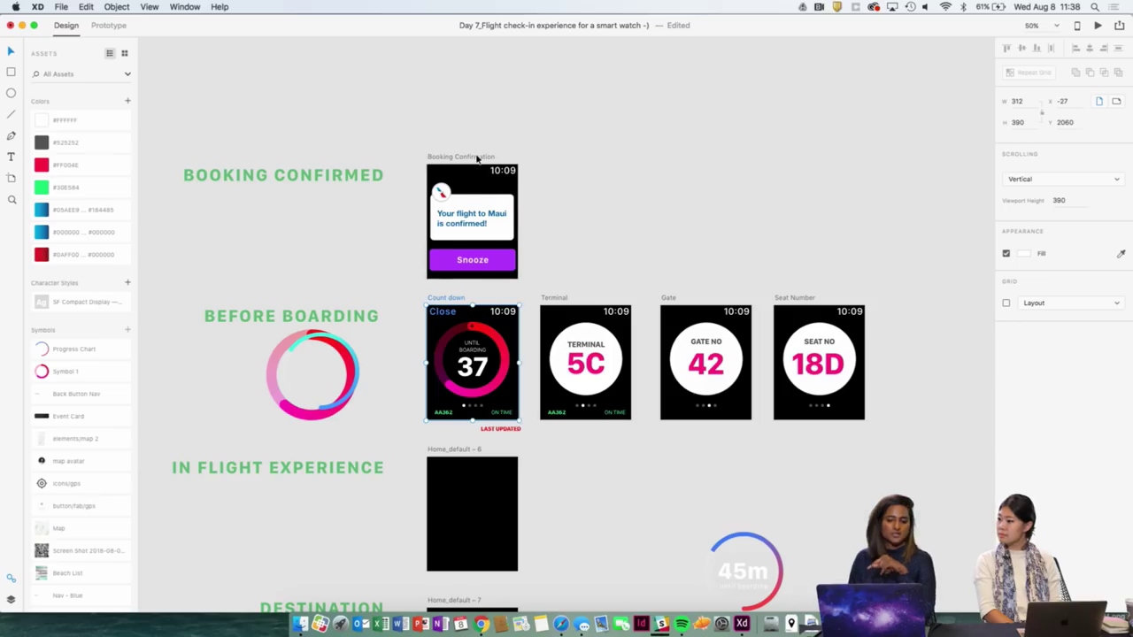
pyautogui.click(372, 176)
pyautogui.scroll(2, 483, 151)
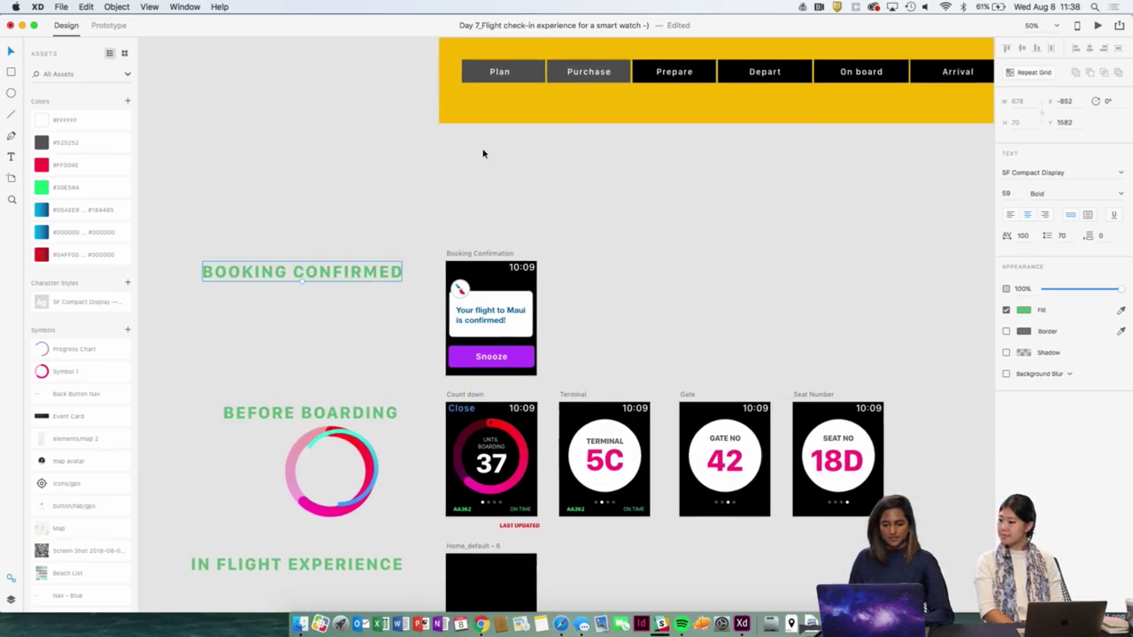
pyautogui.click(286, 240)
pyautogui.moveTo(190, 258); pyautogui.dragTo(432, 366)
# Delete the loose ring graphic under the BEFORE BOARDING heading and the 45m progress ring beside the blank artboards.
pyautogui.scroll(-5, 533, 348)
pyautogui.press('super+minus')
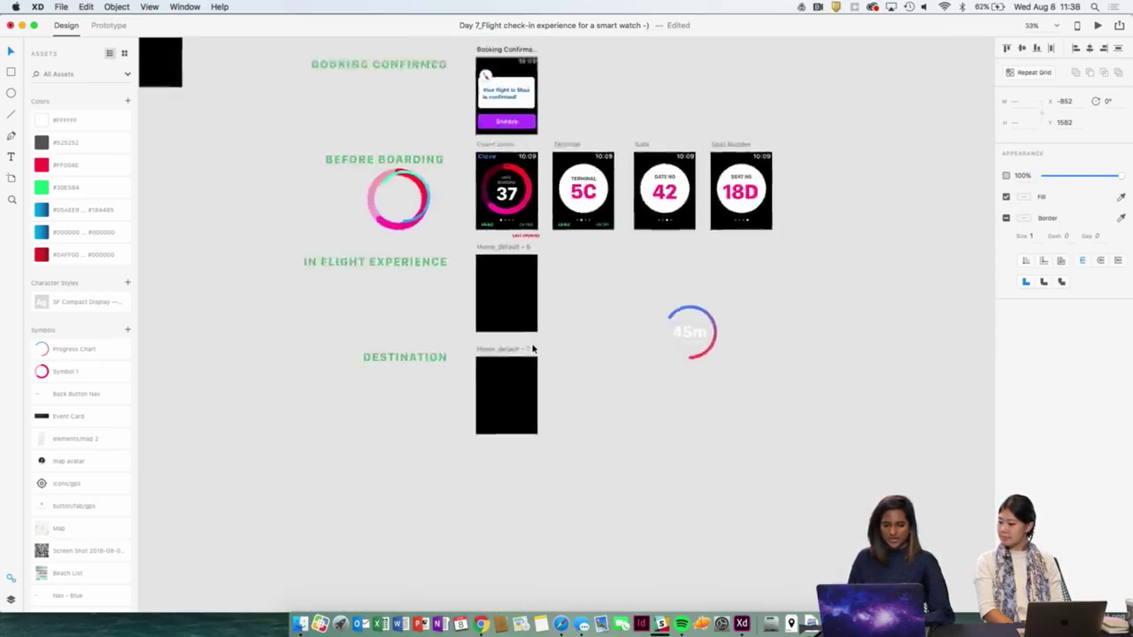
pyautogui.click(376, 206)
pyautogui.press('Delete')
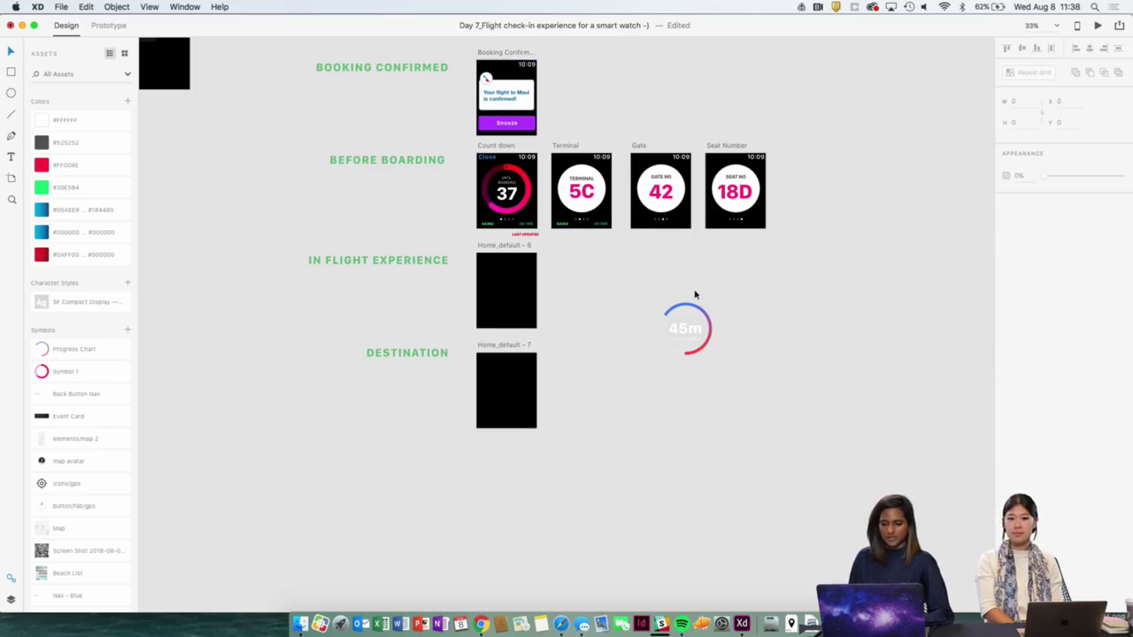
pyautogui.moveTo(695, 295); pyautogui.dragTo(696, 298)
pyautogui.press('Delete')
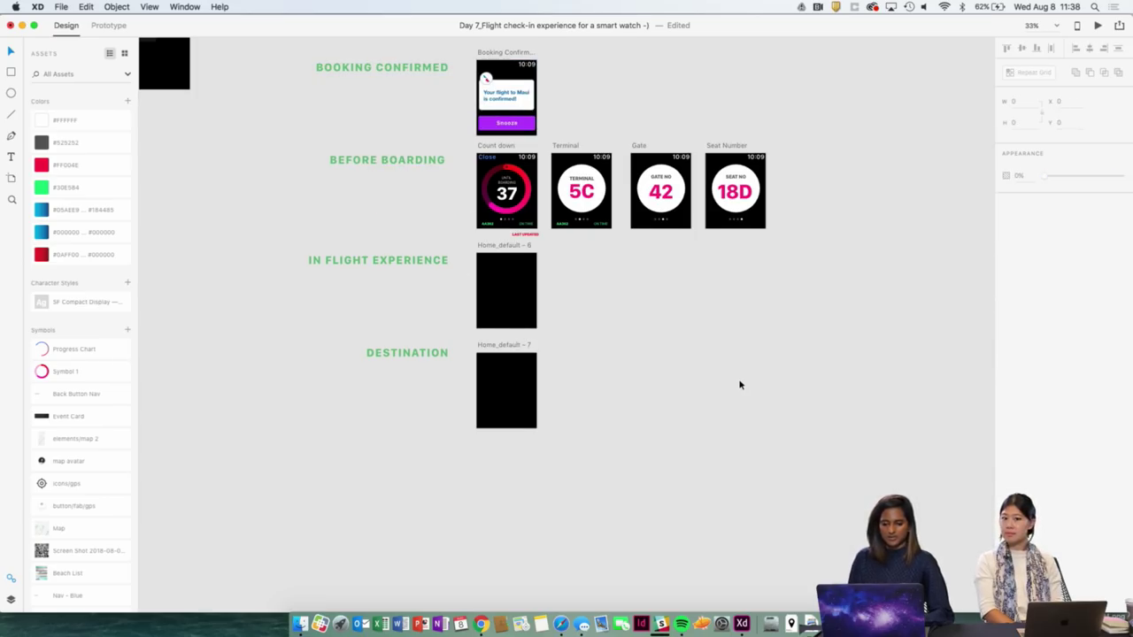
# Move the four boarding artboards and the two blank Home_default artboards straight down, placing the boarding row at about Y 2477.
pyautogui.moveTo(275, 159); pyautogui.dragTo(749, 430)
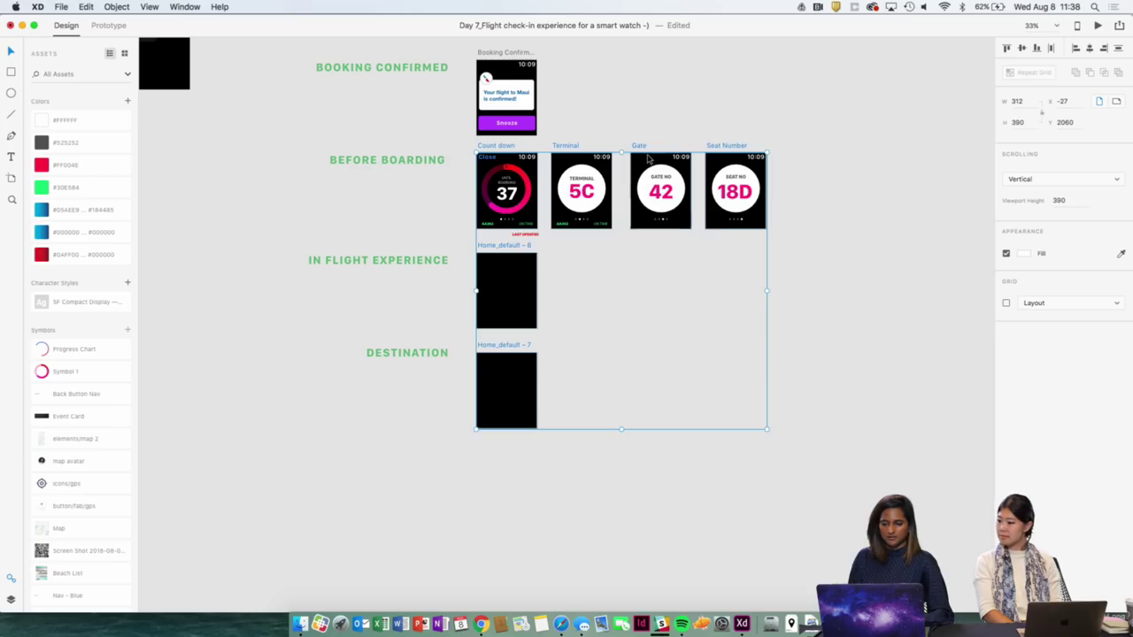
pyautogui.moveTo(641, 151); pyautogui.dragTo(638, 196)
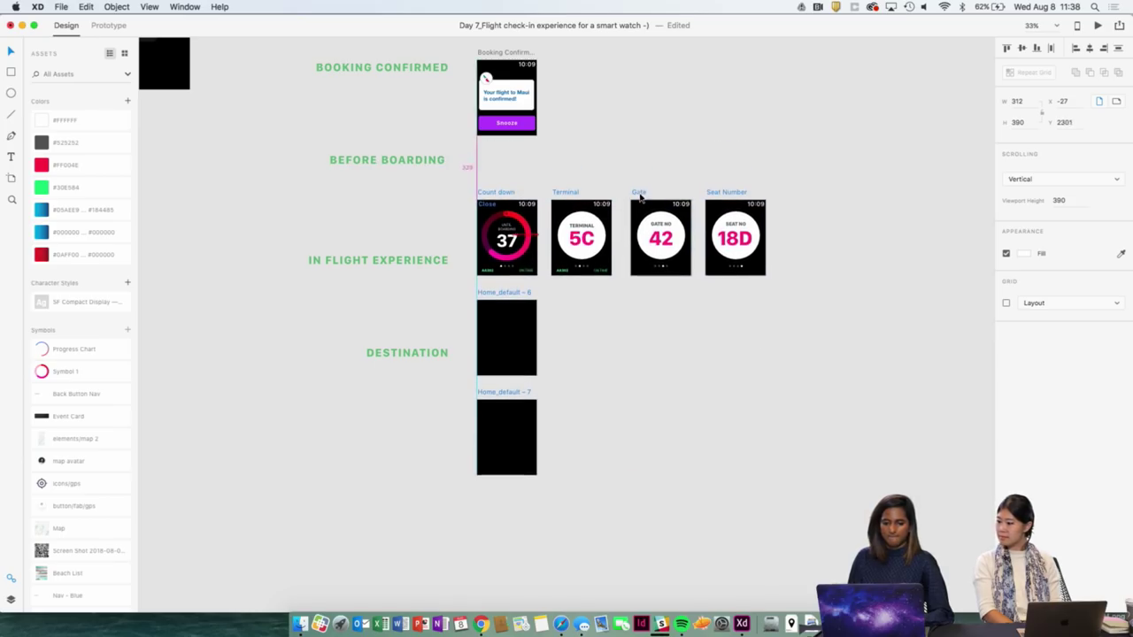
pyautogui.click(645, 118)
pyautogui.moveTo(464, 180); pyautogui.dragTo(784, 561)
pyautogui.moveTo(638, 197); pyautogui.dragTo(638, 232)
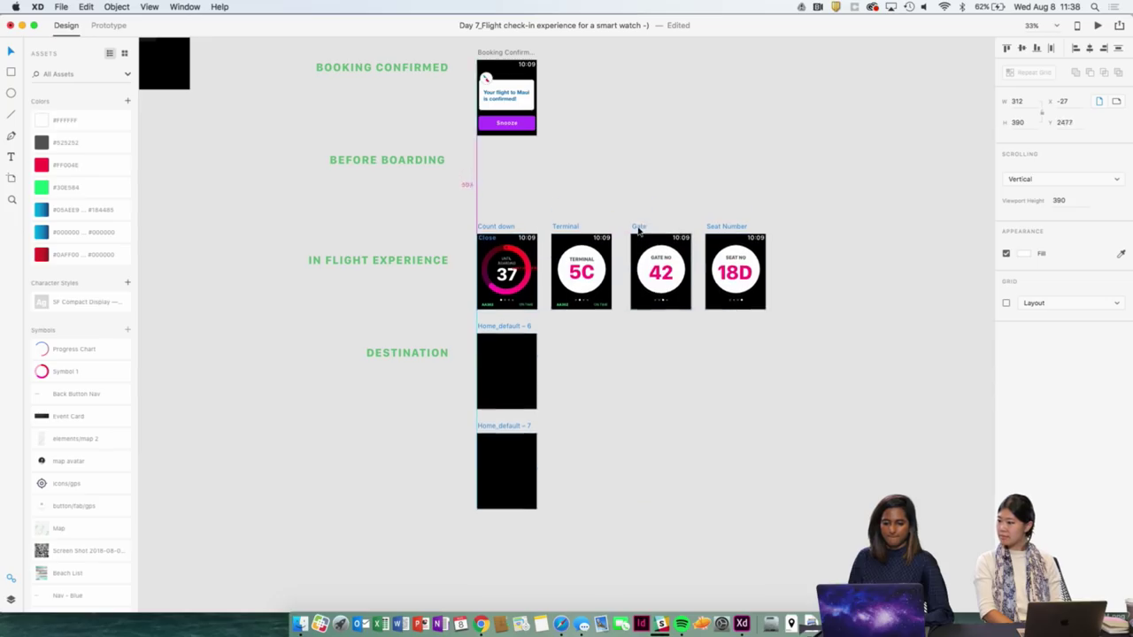
# Move the BEFORE BOARDING, IN FLIGHT EXPERIENCE and DESTINATION headings straight down to line up with their artboard rows.
pyautogui.click(439, 217)
pyautogui.moveTo(383, 157); pyautogui.dragTo(418, 517)
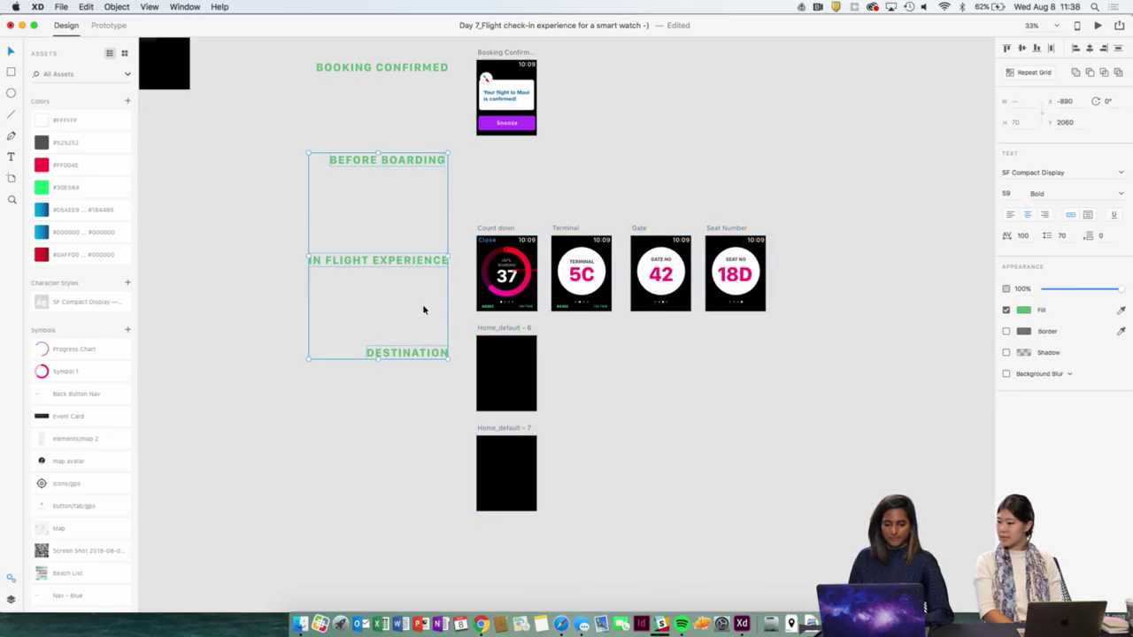
pyautogui.moveTo(424, 261); pyautogui.dragTo(426, 336)
# Duplicate the Count down artboard into the gap between the Booking Confirmation artboard and the boarding row.
pyautogui.moveTo(498, 228); pyautogui.dragTo(499, 143)
pyautogui.click(611, 131)
pyautogui.press('super+0')
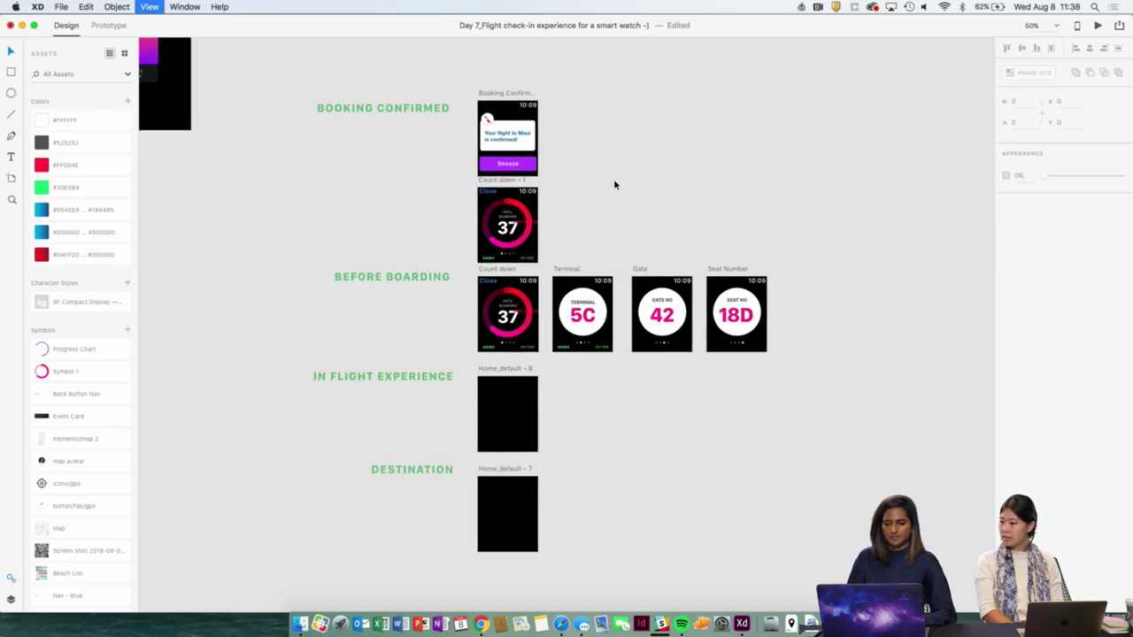
# Delete the bright progress arc from the duplicated Count down artboard, keeping the dark ring behind it.
pyautogui.press('super+1')
pyautogui.scroll(5, 612, 182)
pyautogui.click(519, 231)
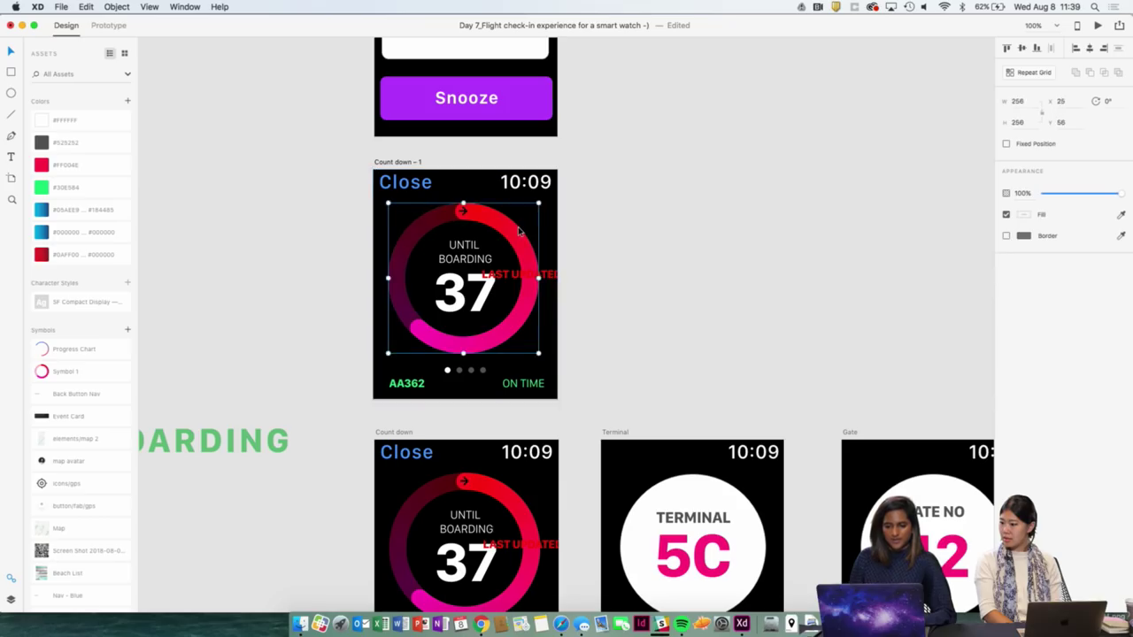
pyautogui.press('3')
# Move the red LAST UPDATED text off the original Count down artboard to just below its lower edge.
pyautogui.scroll(-5, 532, 266)
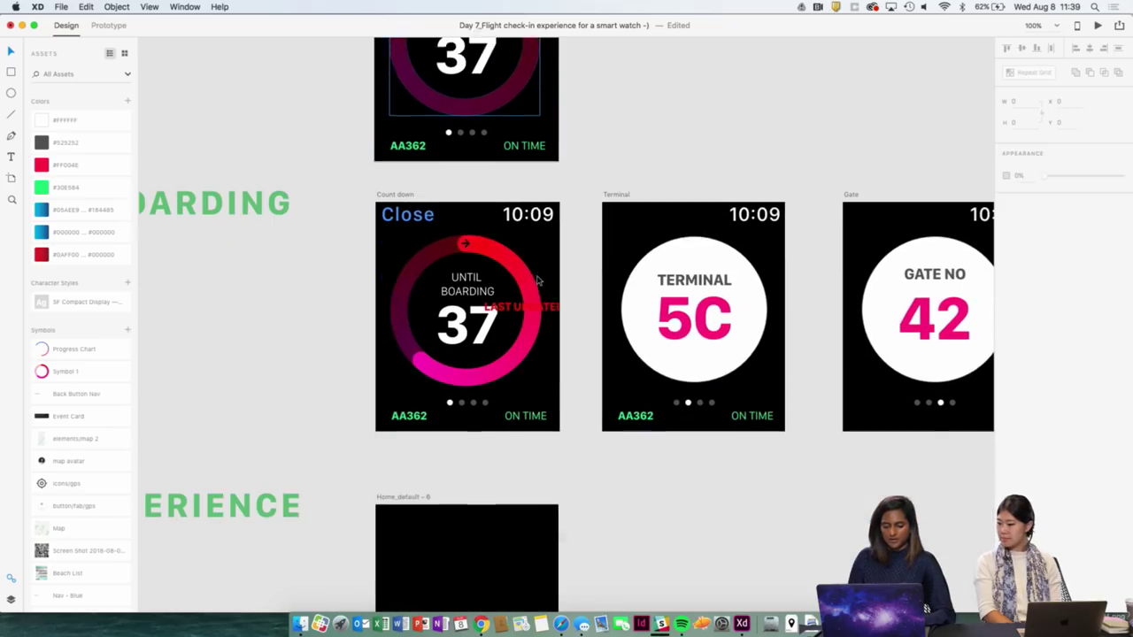
pyautogui.moveTo(537, 296); pyautogui.dragTo(536, 437)
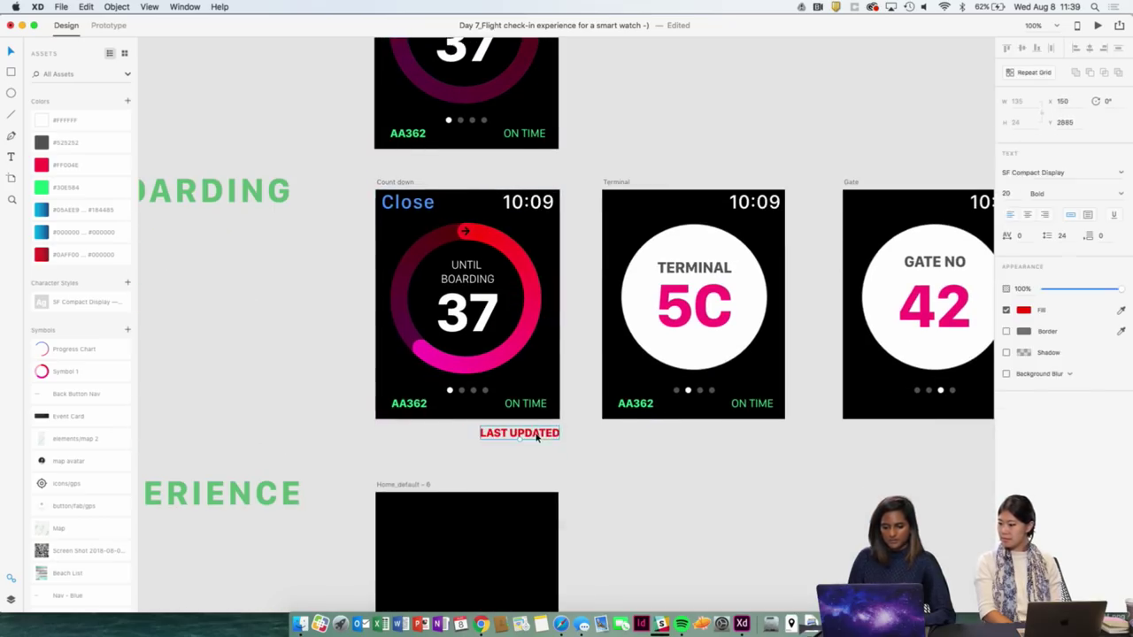
pyautogui.scroll(5, 575, 265)
# Change the Close label on the duplicated Count down artboard to Home.
pyautogui.click(537, 220)
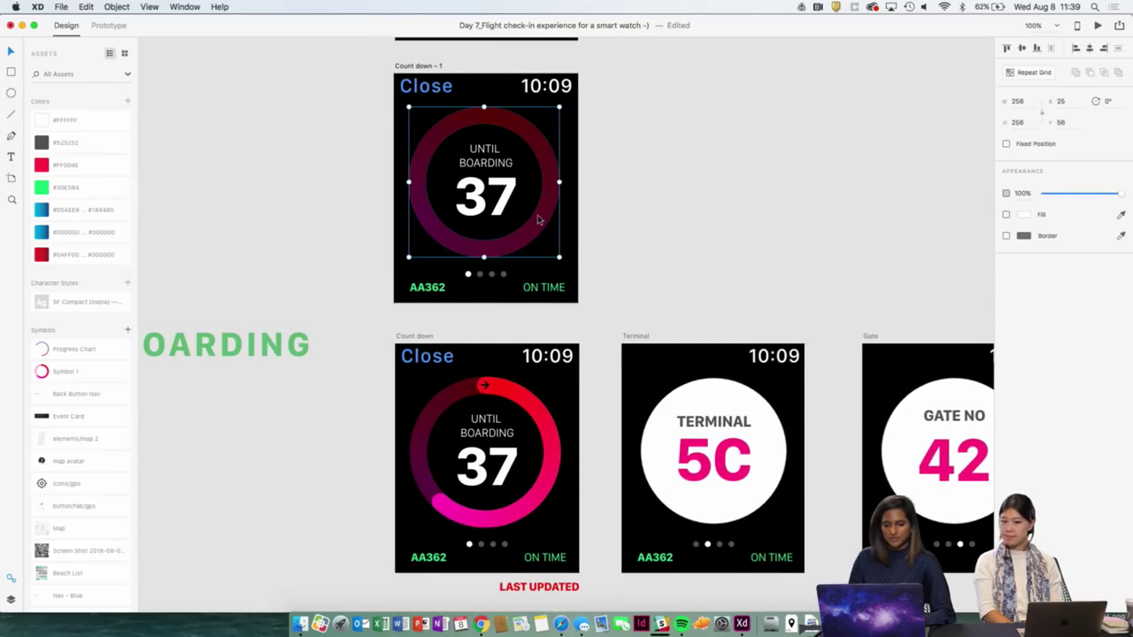
pyautogui.click(552, 273)
pyautogui.scroll(2, 556, 279)
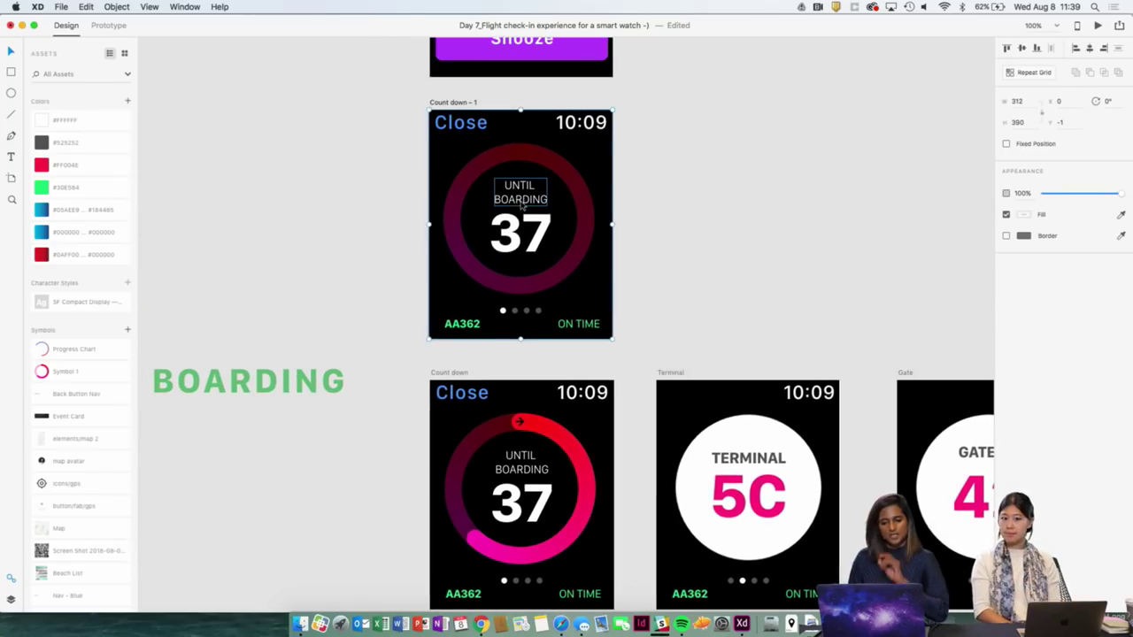
pyautogui.click(522, 204)
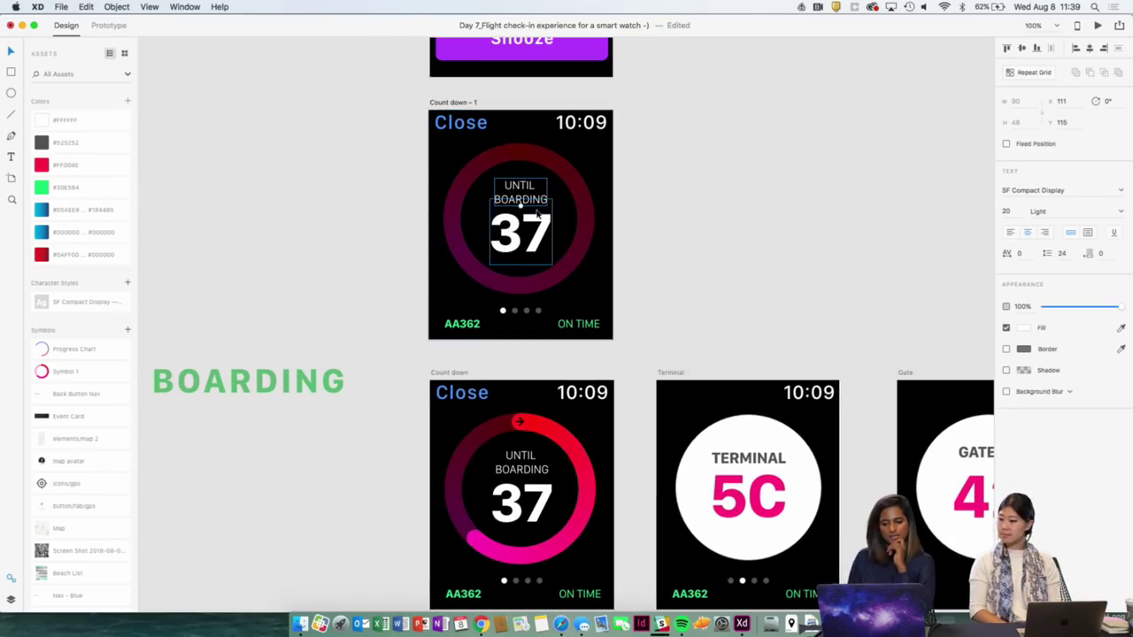
pyautogui.click(465, 131)
pyautogui.doubleClick(466, 132)
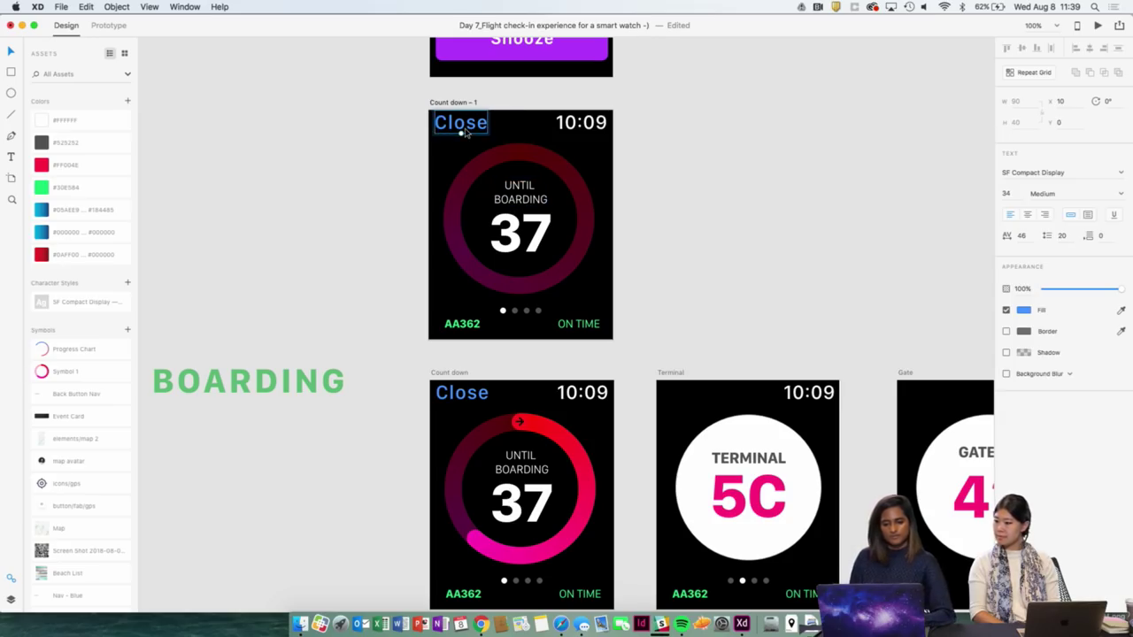
pyautogui.click(478, 124)
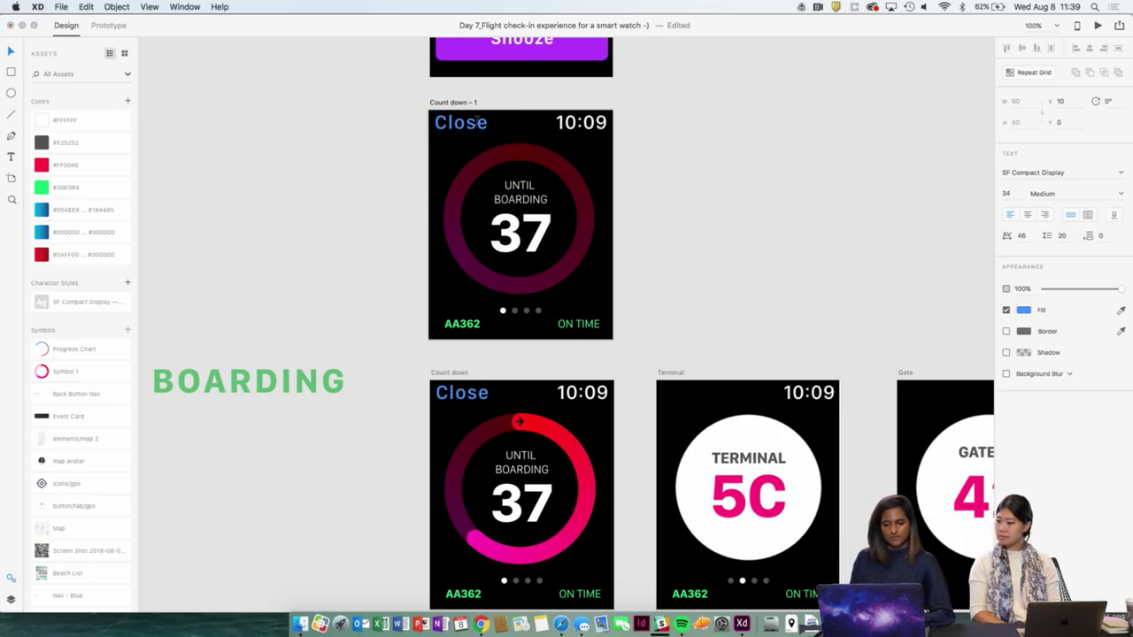
pyautogui.doubleClick(475, 121)
pyautogui.write('h')
pyautogui.write('Home')
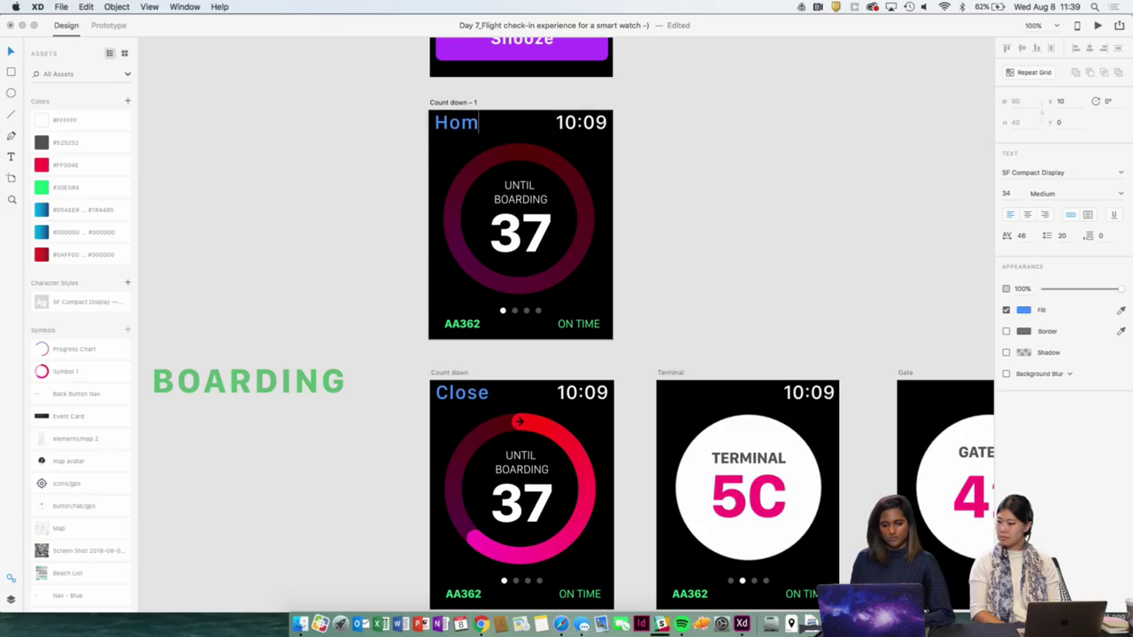
pyautogui.click(702, 193)
# Delete the page dots, the ON TIME status and the AA362 flight number from the duplicated Count down artboard.
pyautogui.scroll(-1, 645, 177)
pyautogui.click(503, 171)
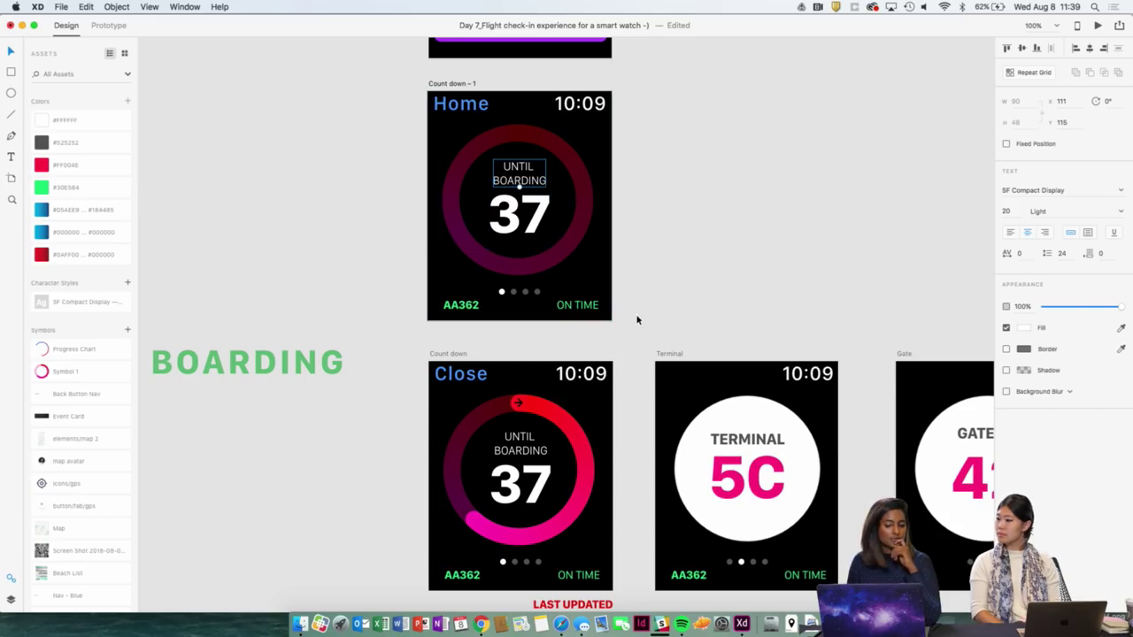
pyautogui.click(442, 301)
pyautogui.press('super+z')
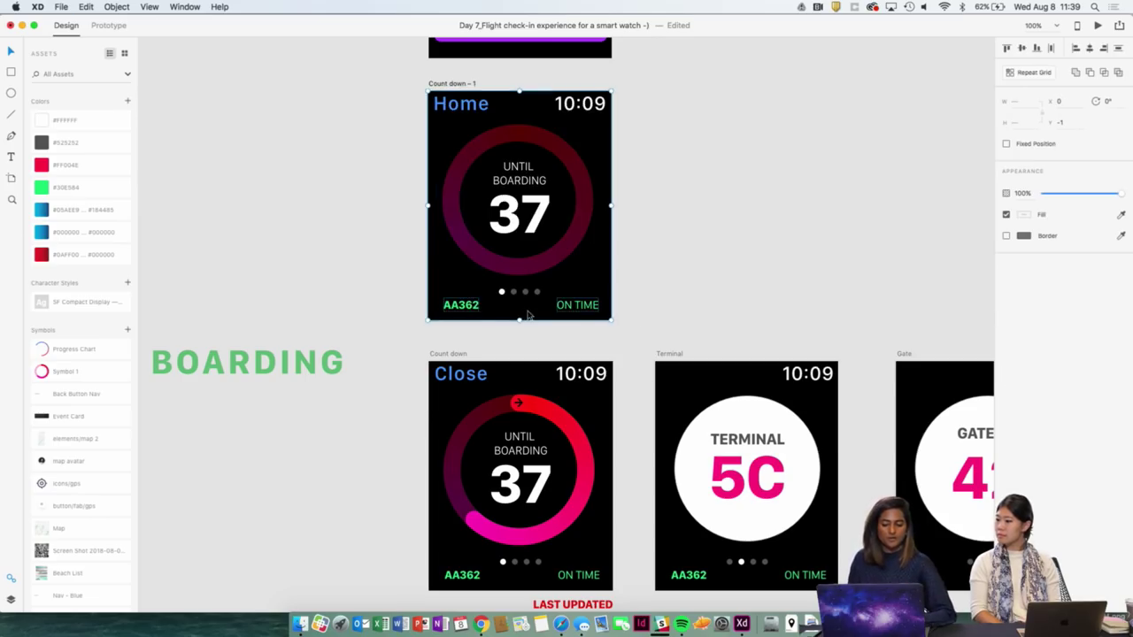
pyautogui.click(574, 306)
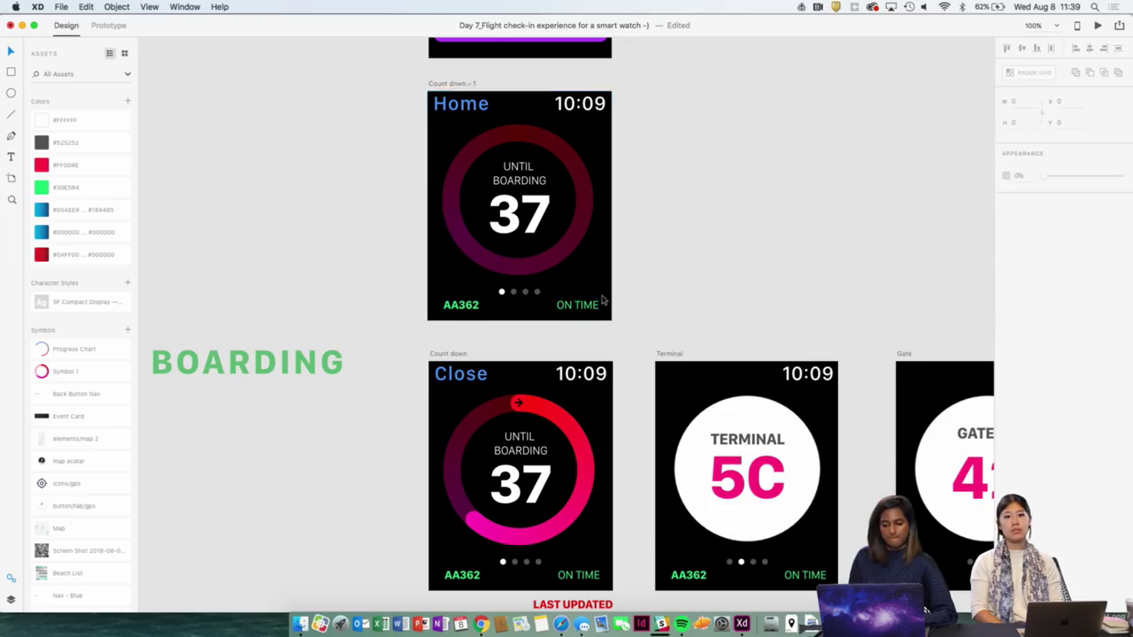
pyautogui.press('Delete')
pyautogui.press('Delete')
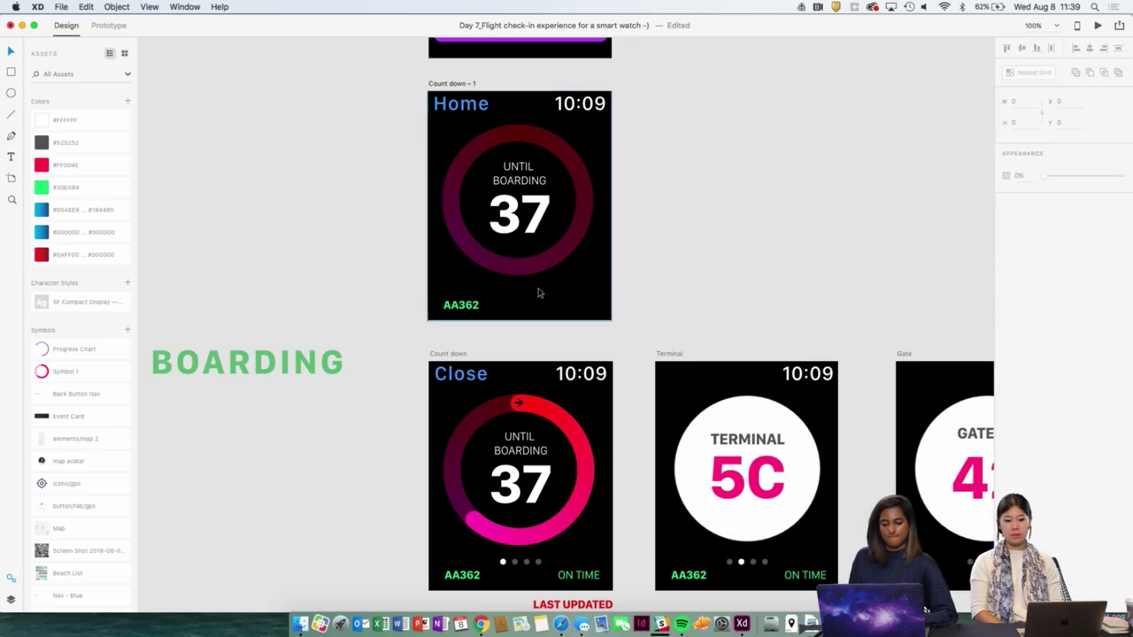
pyautogui.click(460, 304)
pyautogui.press('Delete')
pyautogui.click(463, 313)
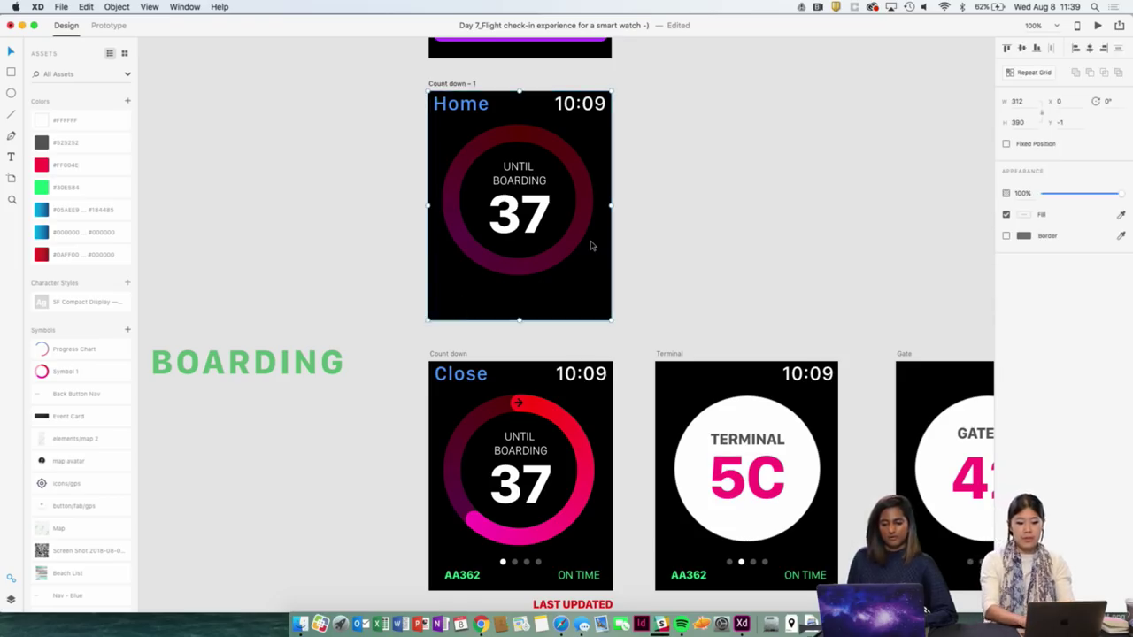
# Delete the Count down copy and duplicate the Booking Confirmation artboard in its place, at about X -27, Y 2032.
pyautogui.scroll(5, 593, 246)
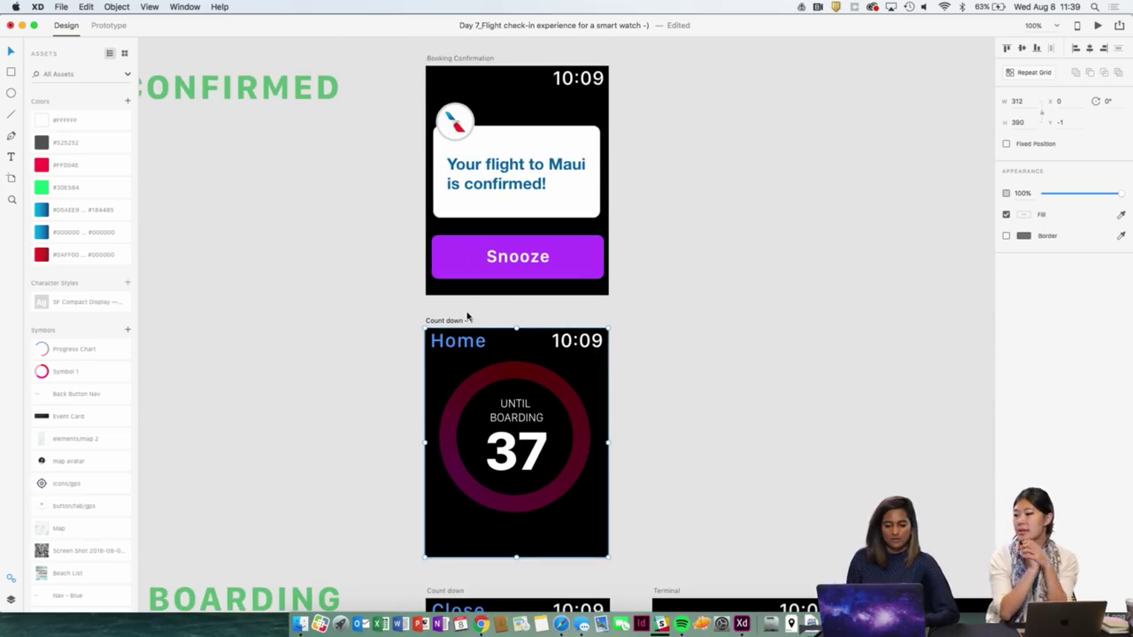
pyautogui.press('Delete')
pyautogui.moveTo(440, 59); pyautogui.dragTo(437, 326)
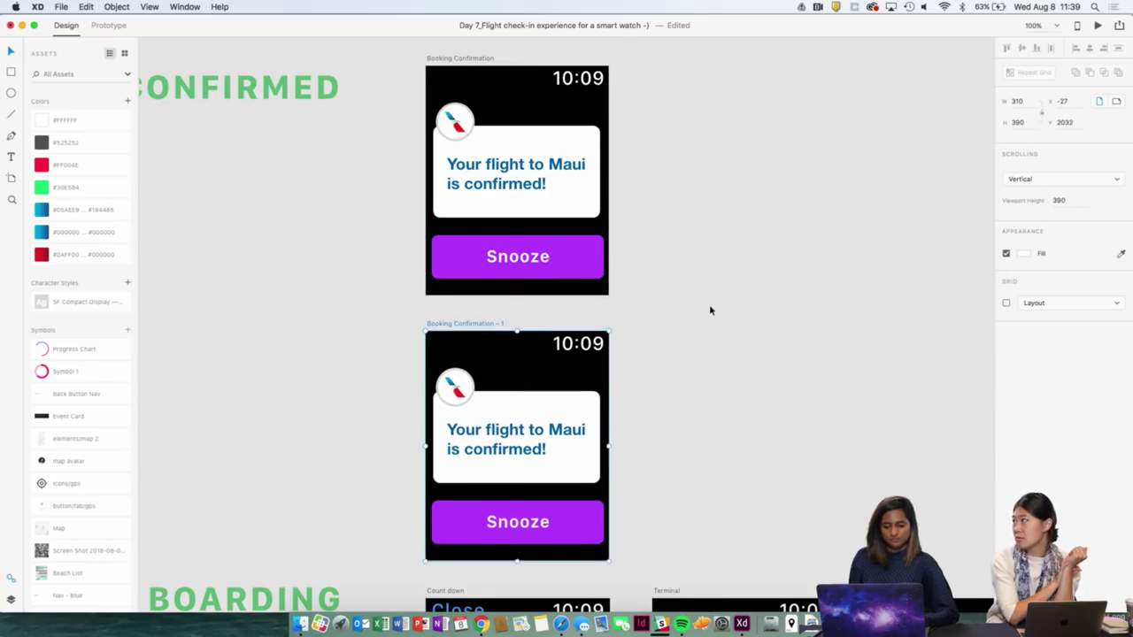
pyautogui.click(710, 309)
# Change the Snooze button label on the duplicated Booking Confirmation artboard to DONE in capitals.
pyautogui.scroll(-2, 699, 274)
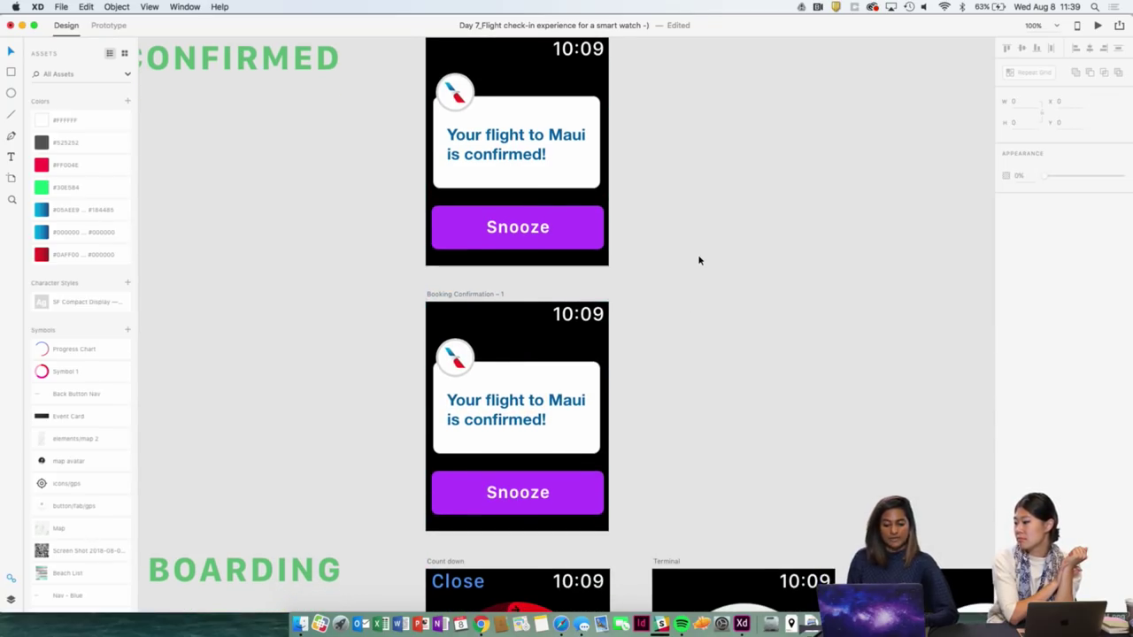
pyautogui.scroll(-2, 695, 264)
pyautogui.click(529, 462)
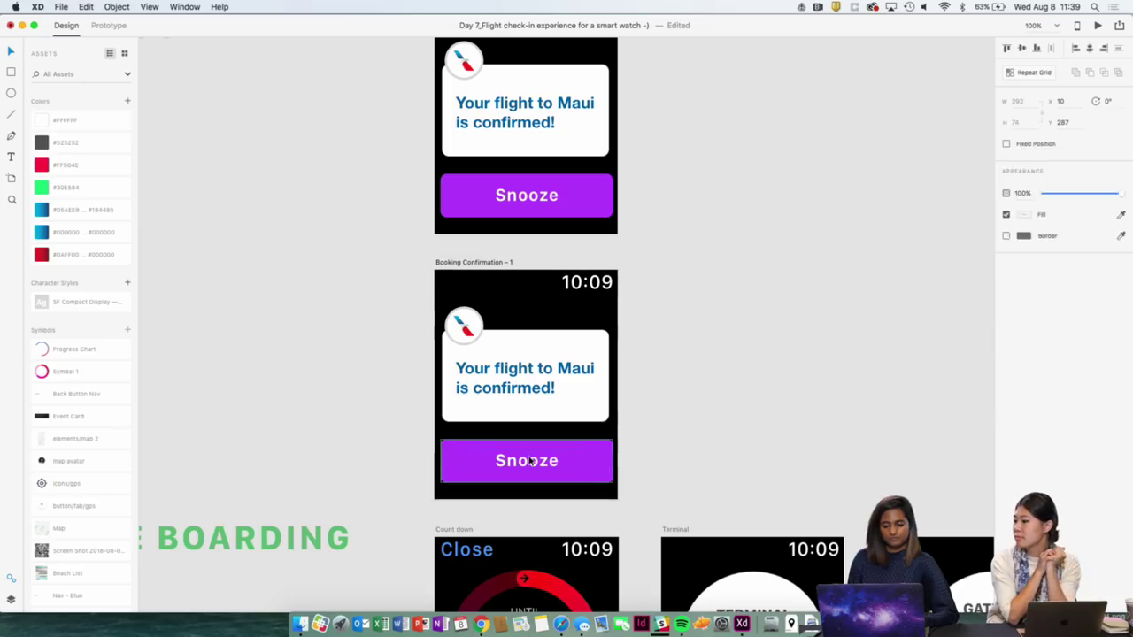
pyautogui.doubleClick(530, 461)
pyautogui.doubleClick(529, 461)
pyautogui.write('DONE')
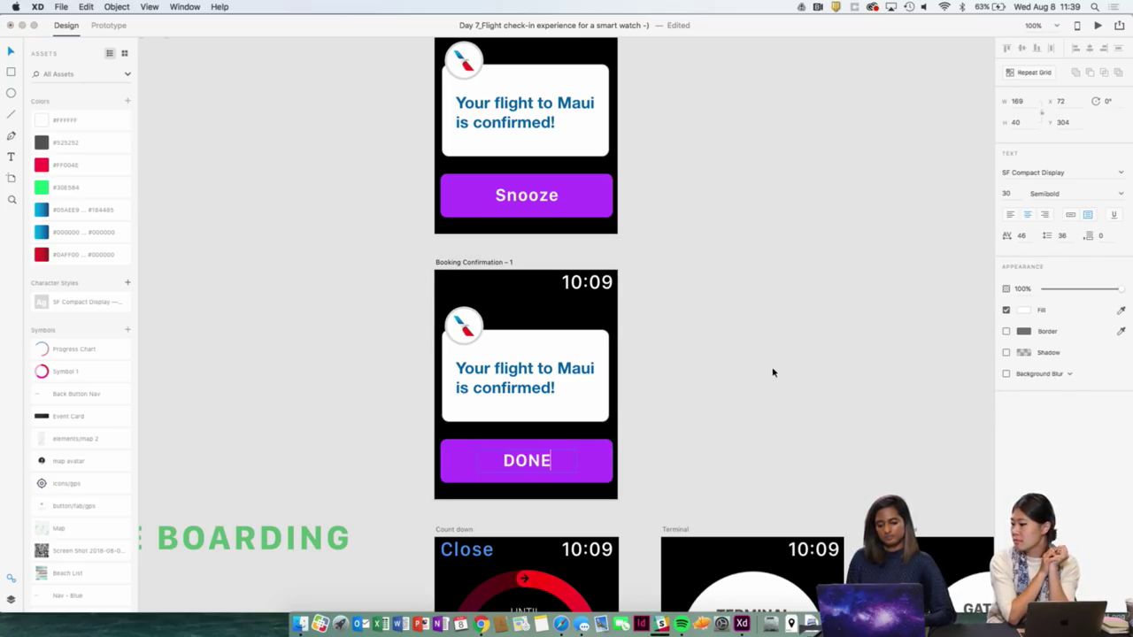
pyautogui.press('Escape')
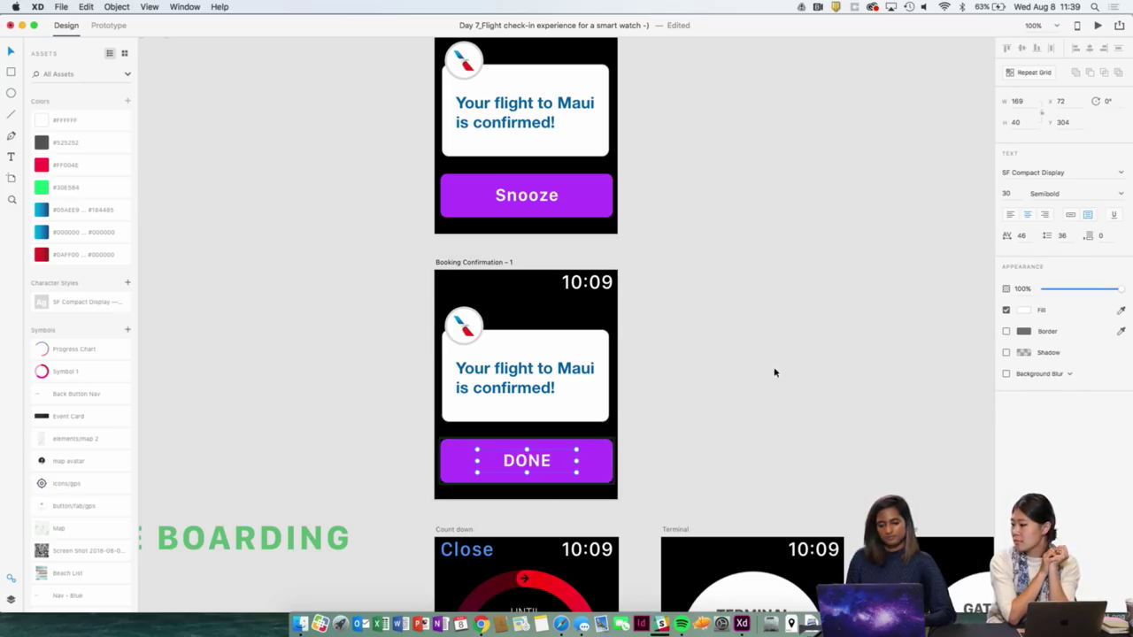
# Set the purple button's label on the duplicated Booking Confirmation artboard to Done in title case.
pyautogui.doubleClick(529, 461)
pyautogui.press('Right')
pyautogui.press('BackSpace')
pyautogui.press('BackSpace')
pyautogui.press('BackSpace')
pyautogui.press('BackSpace')
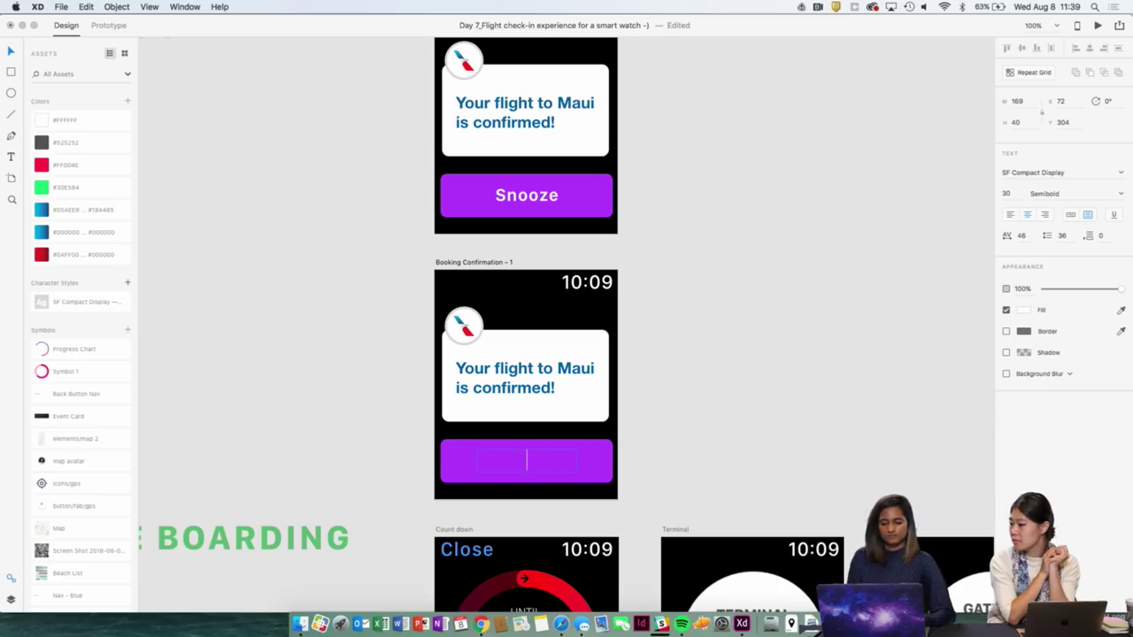
pyautogui.write('Done')
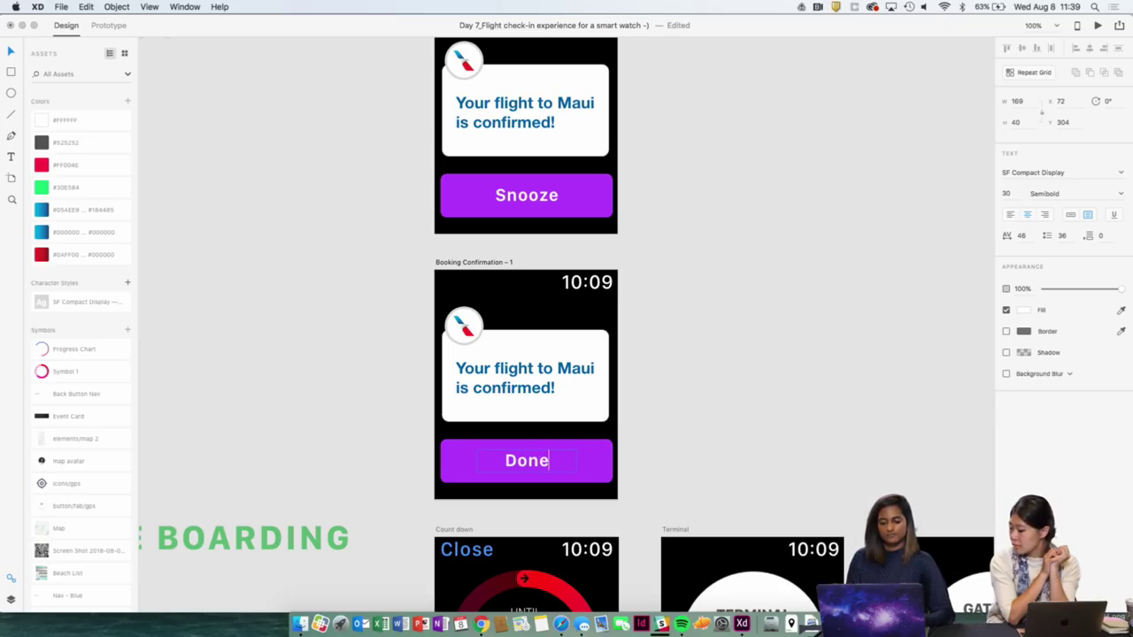
pyautogui.press('Escape')
pyautogui.click(774, 422)
# Remove "to Maui is confirmed!" from the message on the duplicated Booking Confirmation artboard, keeping "Your flight".
pyautogui.scroll(-1, 549, 372)
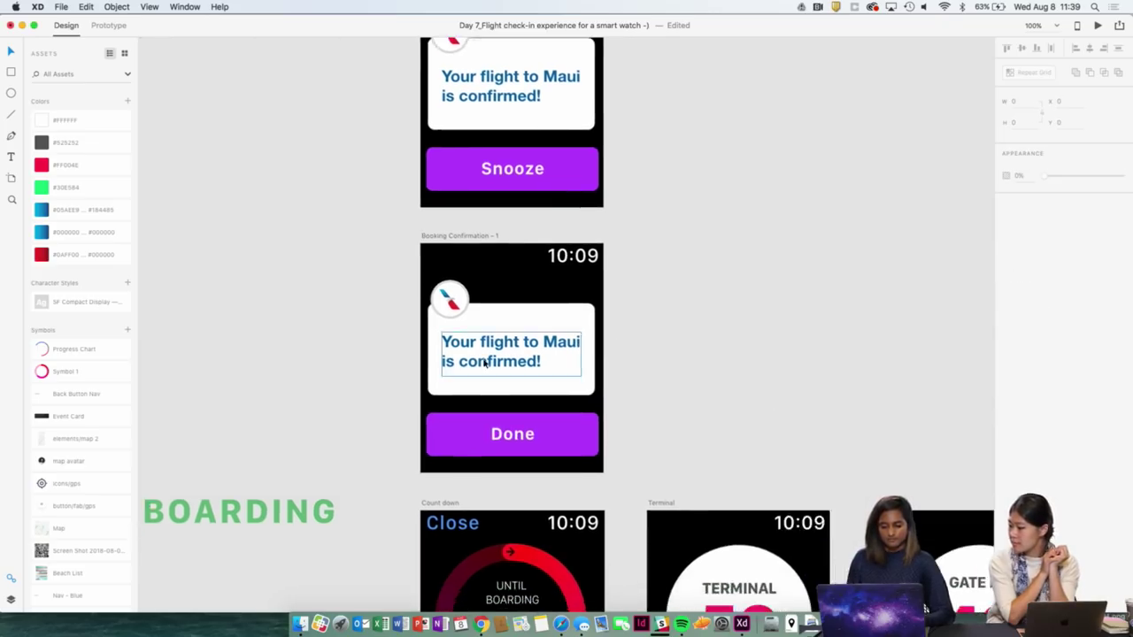
pyautogui.doubleClick(486, 342)
pyautogui.click(528, 342)
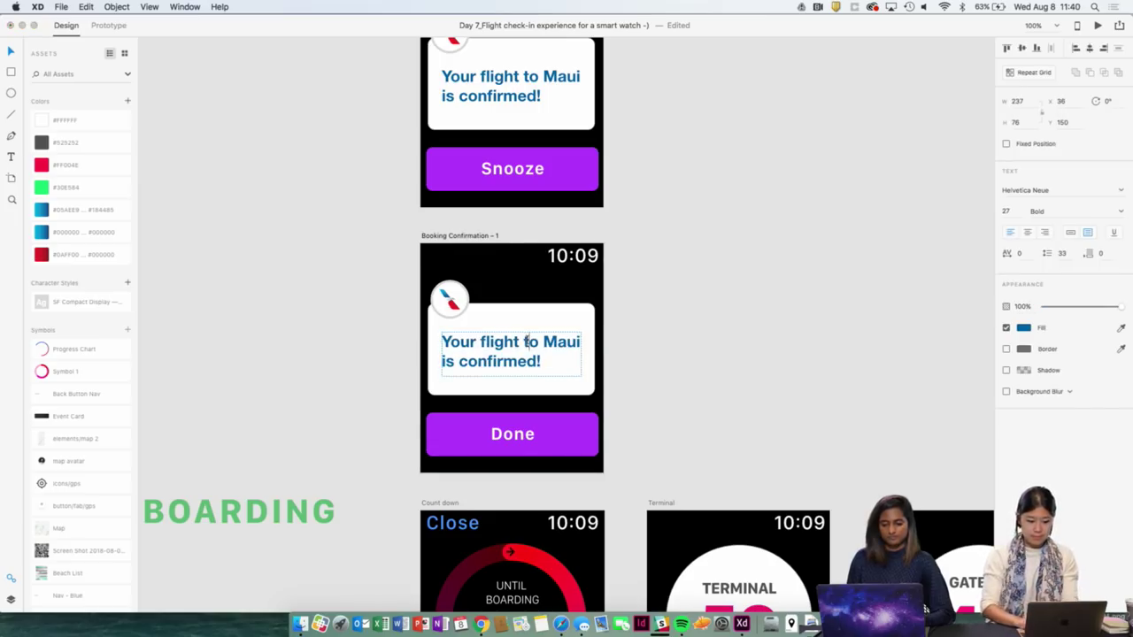
pyautogui.moveTo(528, 342); pyautogui.dragTo(536, 361)
pyautogui.press('BackSpace')
pyautogui.press('Delete')
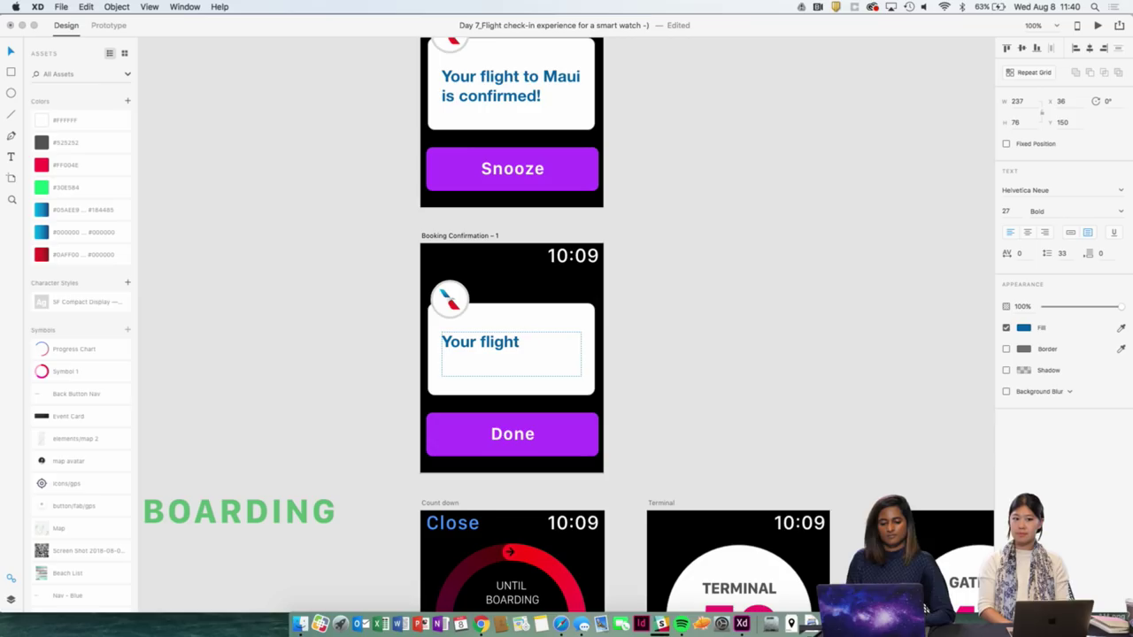
# Continue the duplicated card's message after "Your flight" with "today leaves in 30".
pyautogui.write('toda')
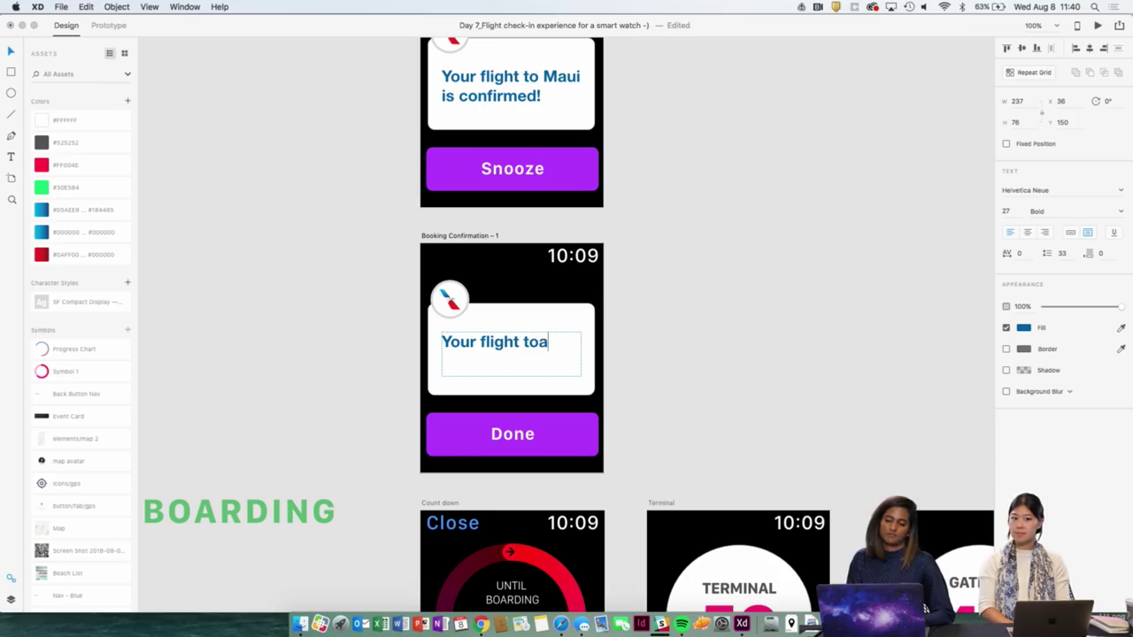
pyautogui.press('BackSpace')
pyautogui.write('day leave')
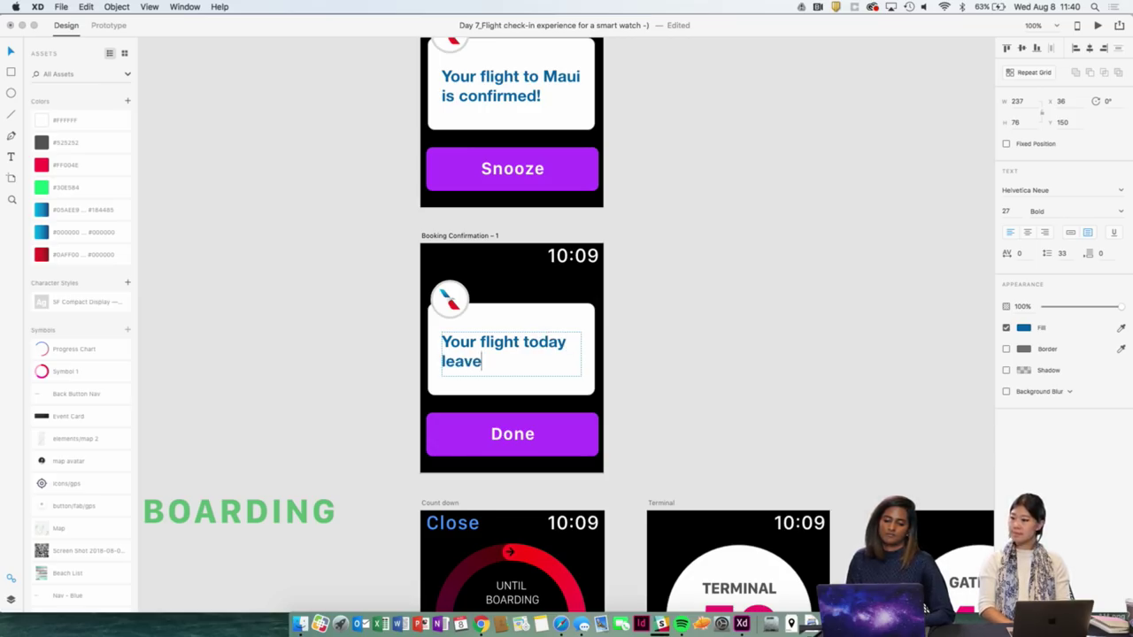
pyautogui.press('BackSpace')
pyautogui.write('e')
pyautogui.press('BackSpace')
pyautogui.write('s')
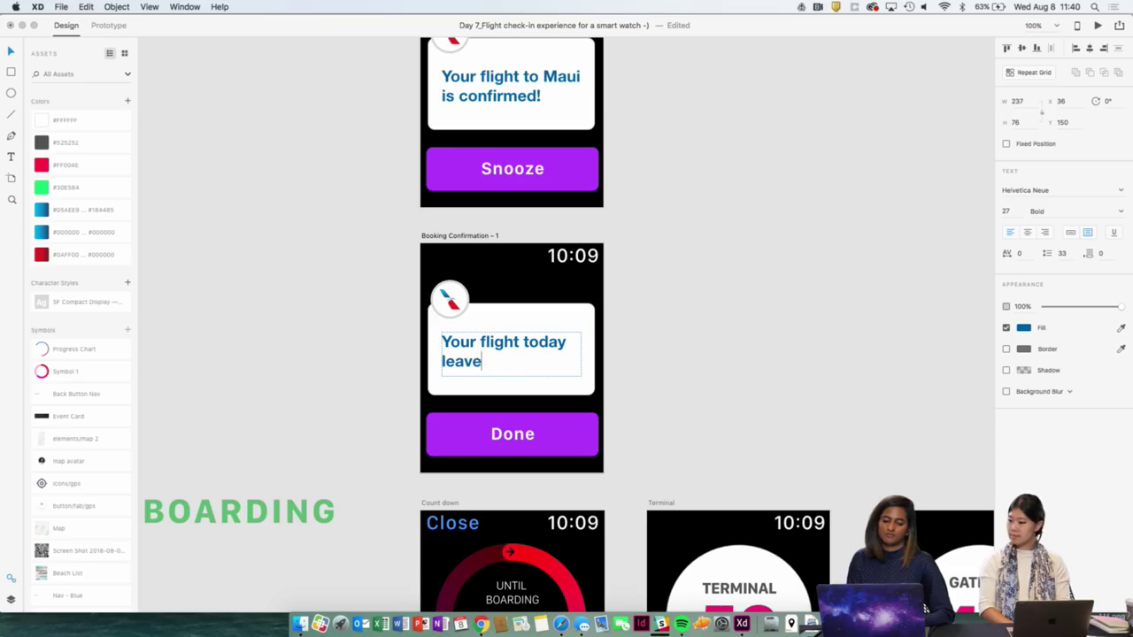
pyautogui.write('s in 30 m')
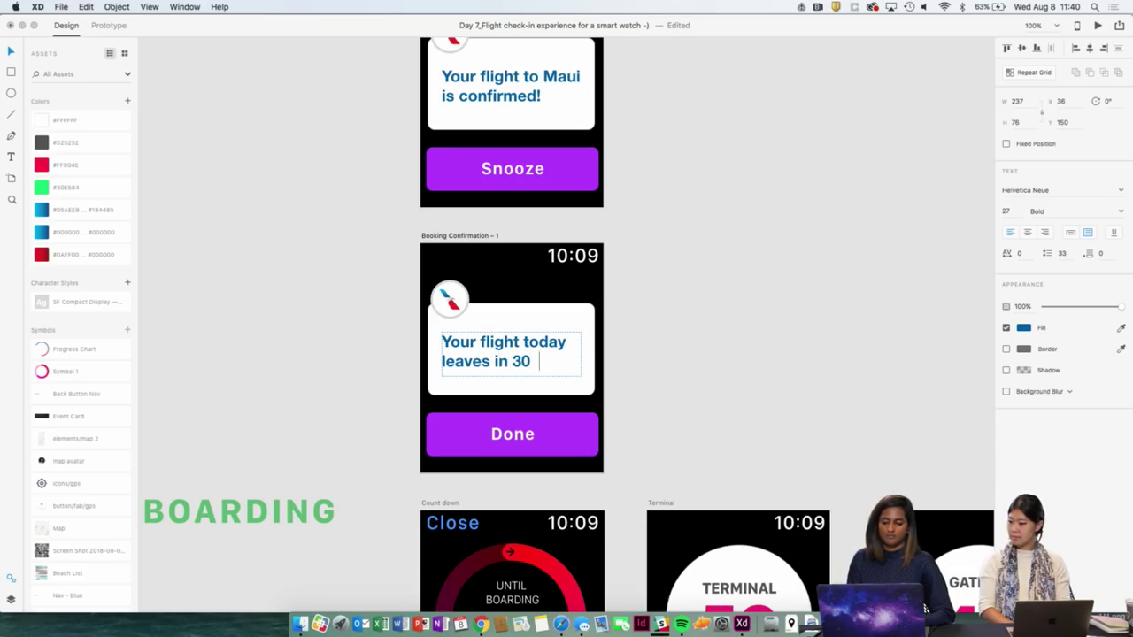
# Replace the 30 in the message with "3 hours" so it reads "Your flight today leaves in 3 hours".
pyautogui.press('BackSpace')
pyautogui.press('BackSpace')
pyautogui.press('BackSpace')
pyautogui.press('BackSpace')
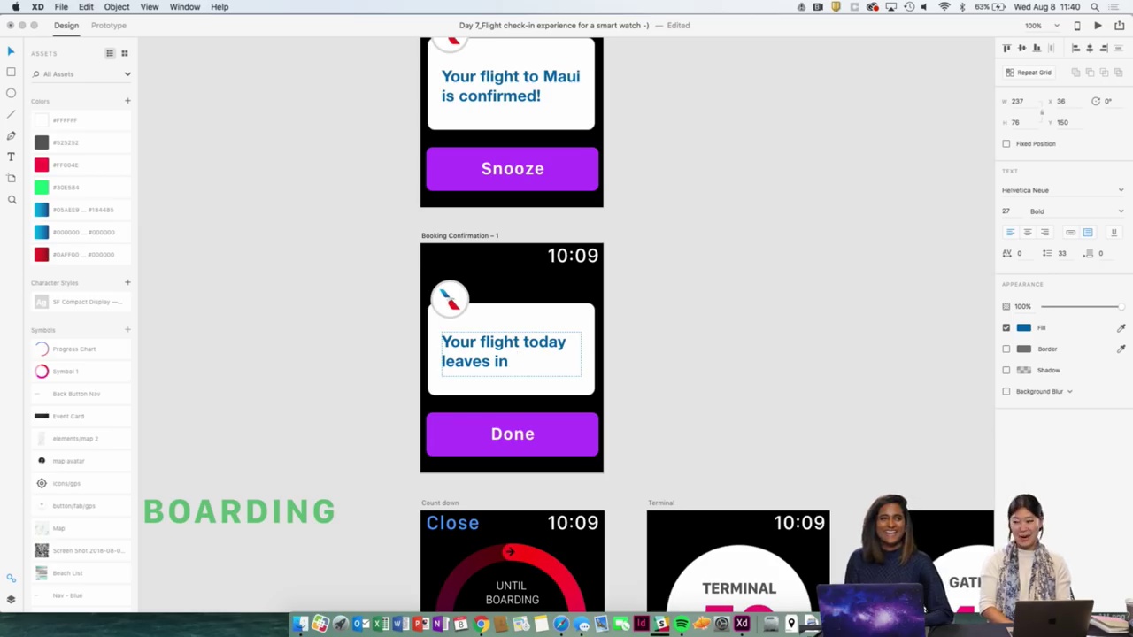
pyautogui.write('3 hour')
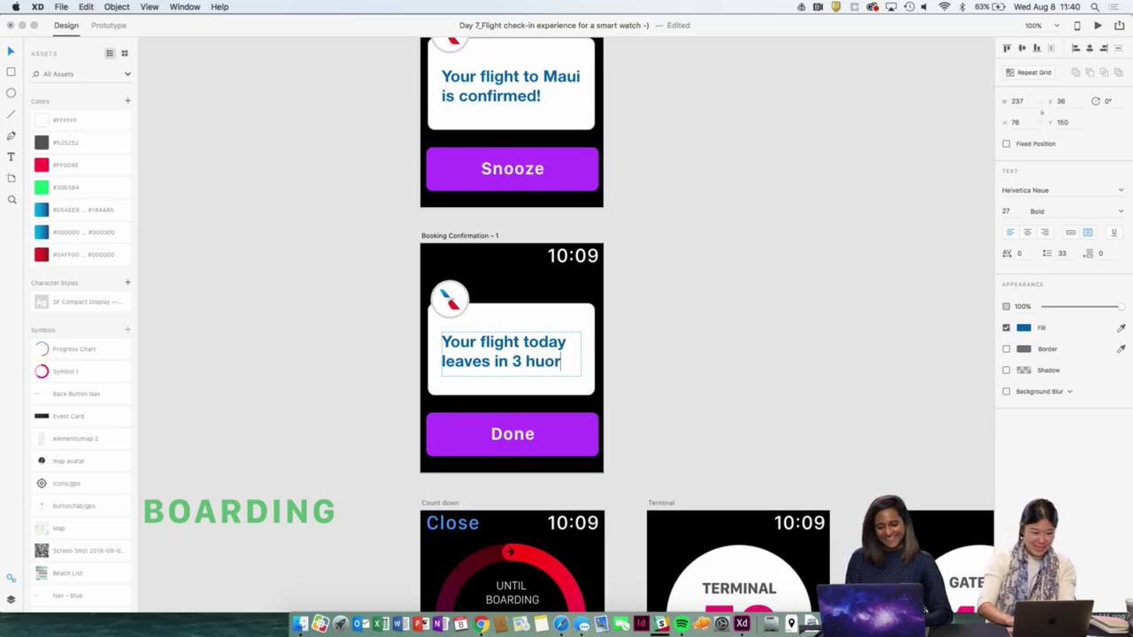
pyautogui.press('BackSpace')
pyautogui.press('BackSpace')
pyautogui.press('BackSpace')
pyautogui.write('u')
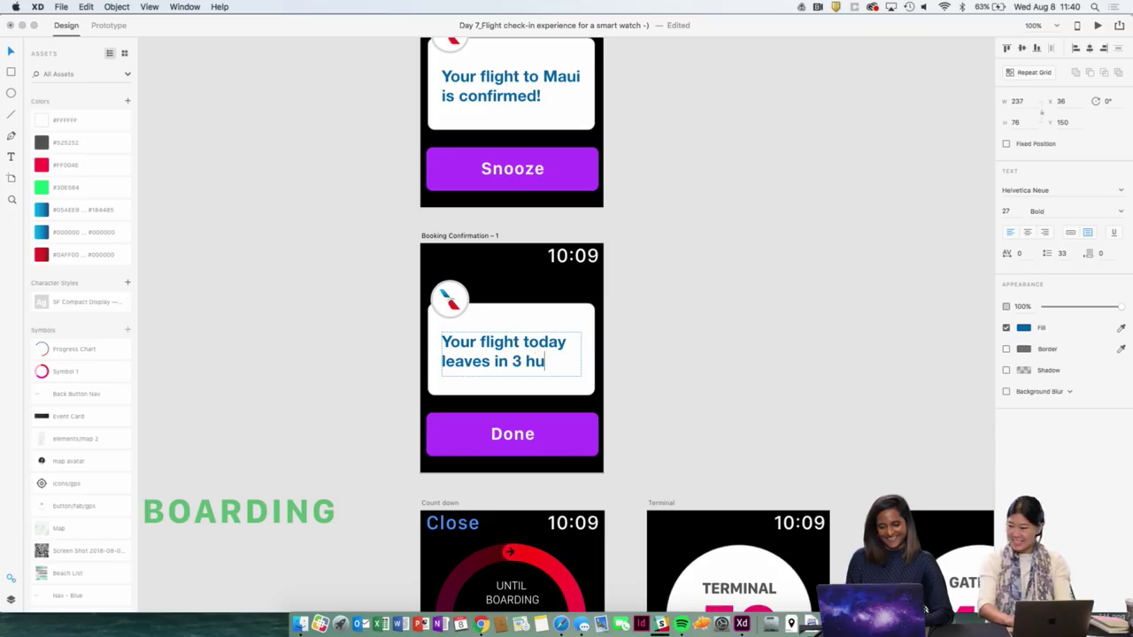
pyautogui.press('BackSpace')
pyautogui.write('ours')
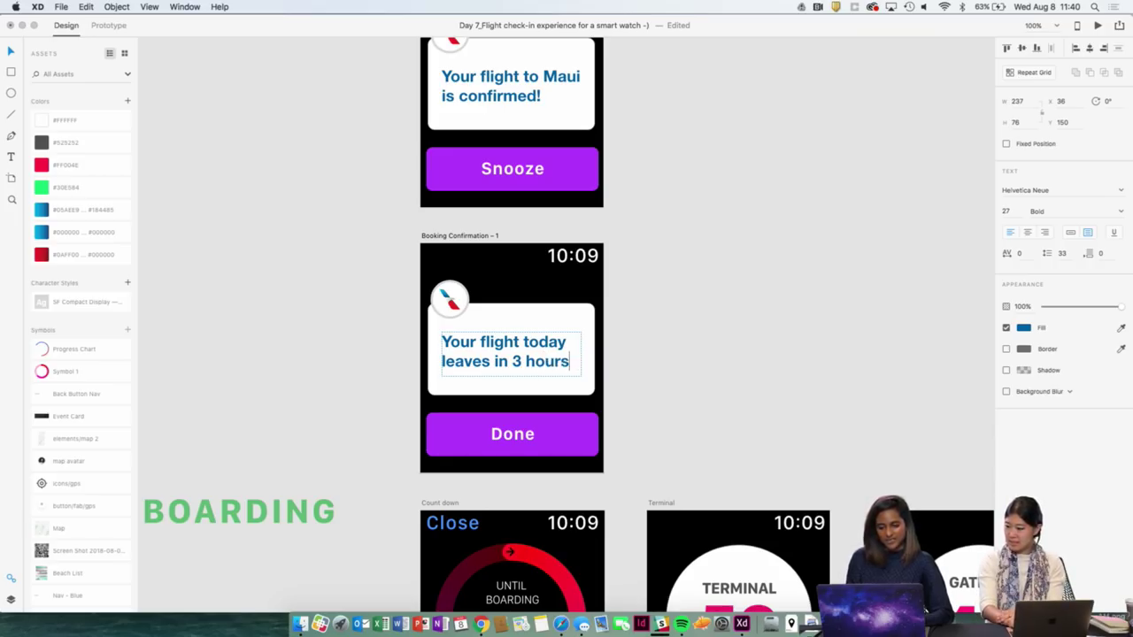
# Continue the duplicated card's message with ". Be sure to leave soon to avoid traffic and long lines".
pyautogui.write('. Be sur')
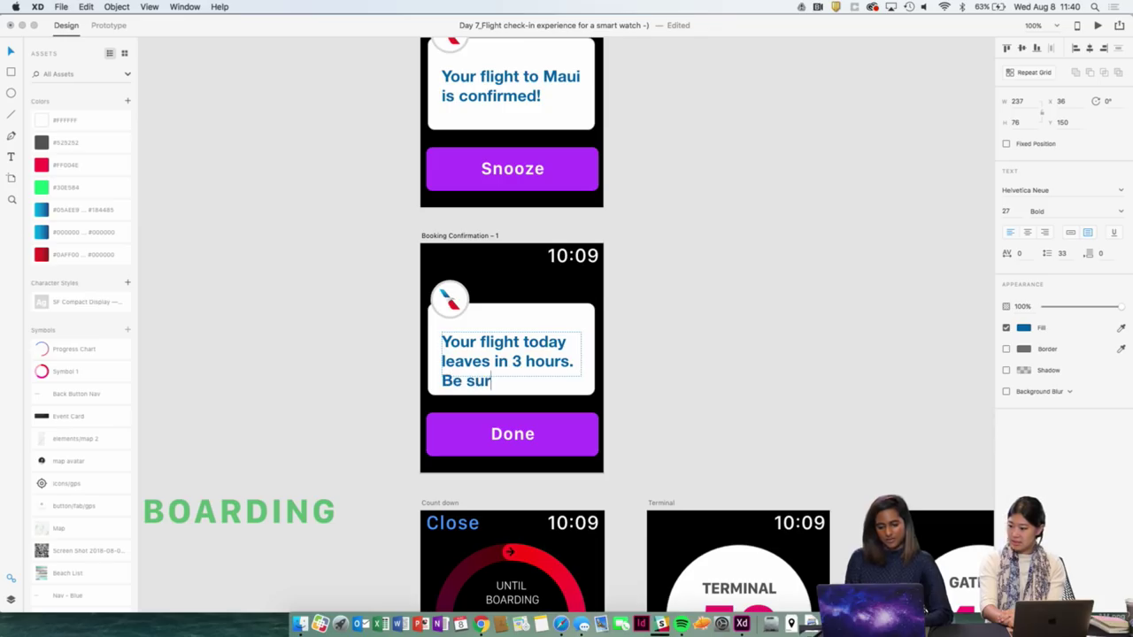
pyautogui.write('e to leave')
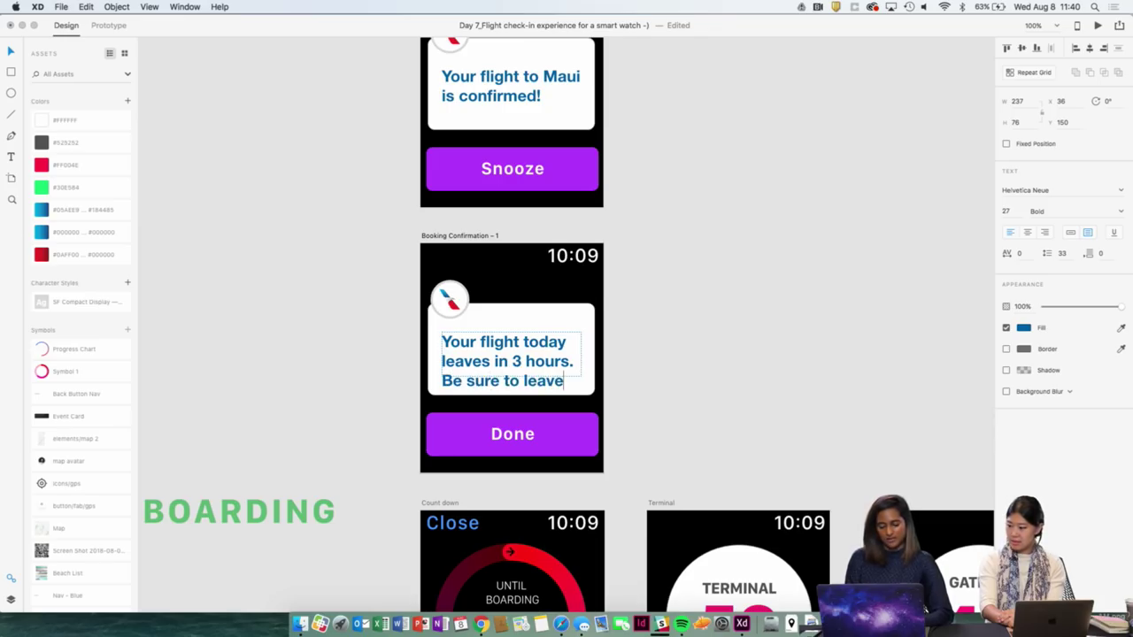
pyautogui.write(' soon to av')
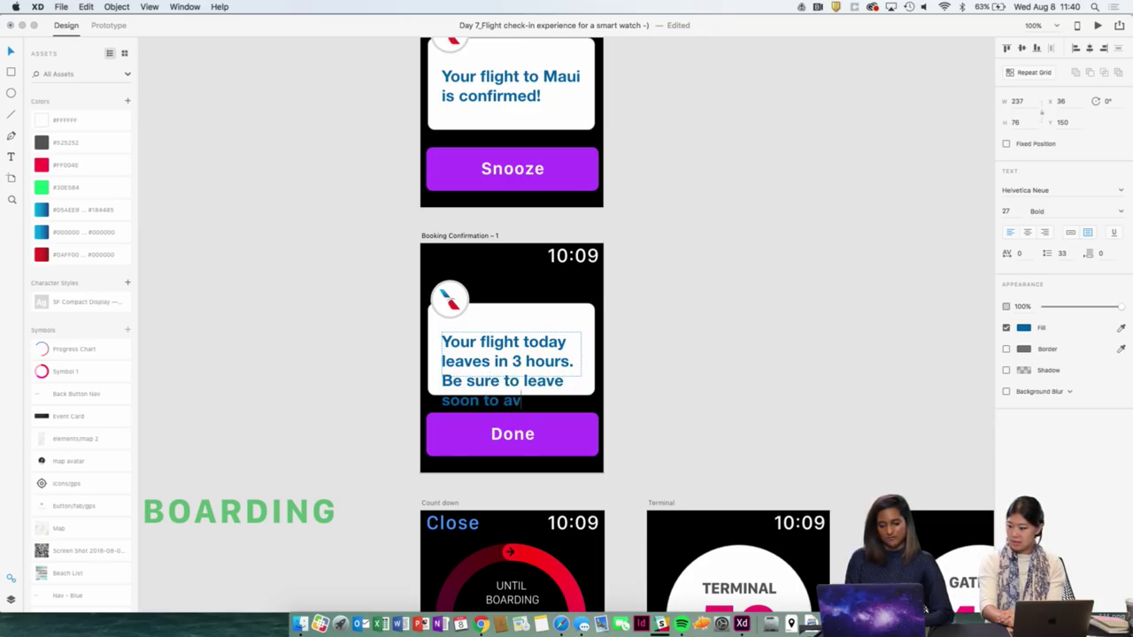
pyautogui.write('oid t')
pyautogui.press('BackSpace')
pyautogui.press('BackSpace')
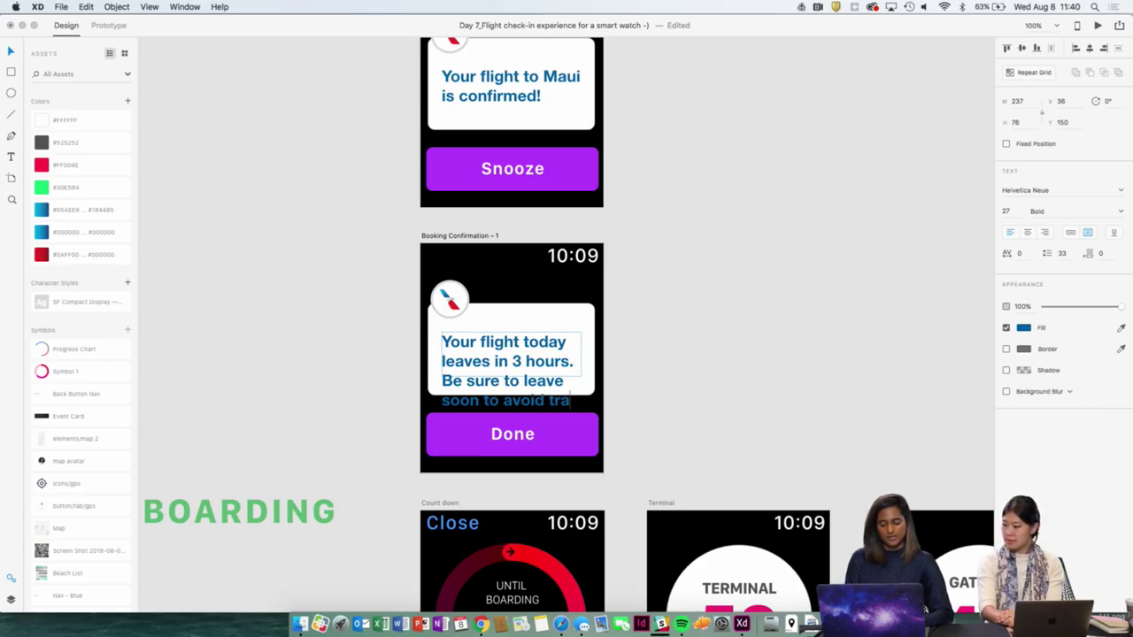
pyautogui.write('traffic and long')
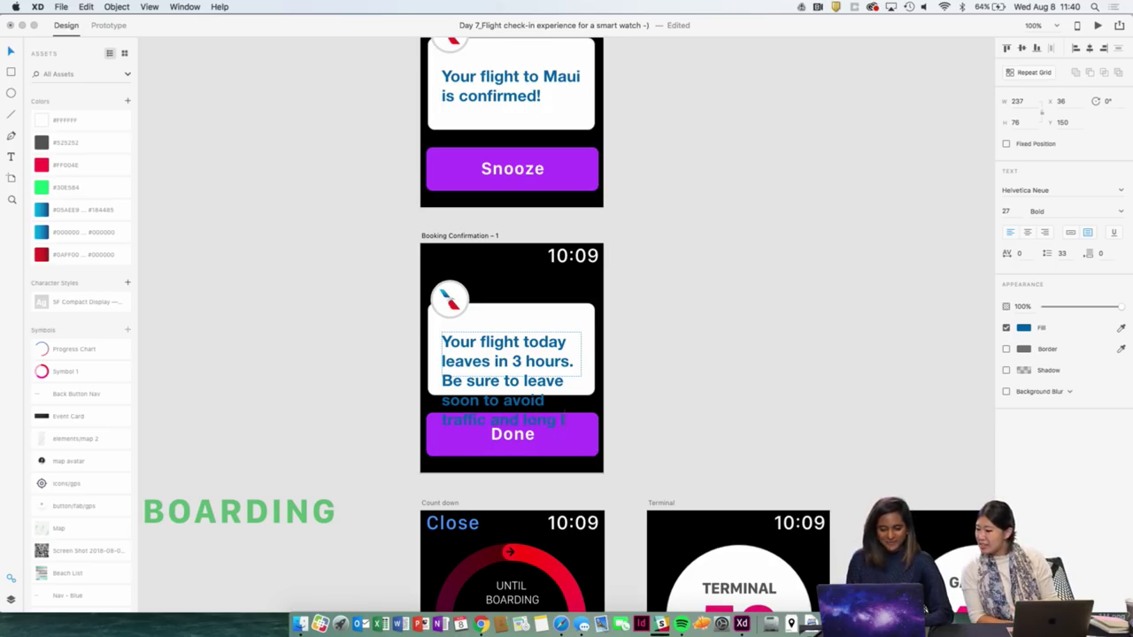
pyautogui.press('Escape')
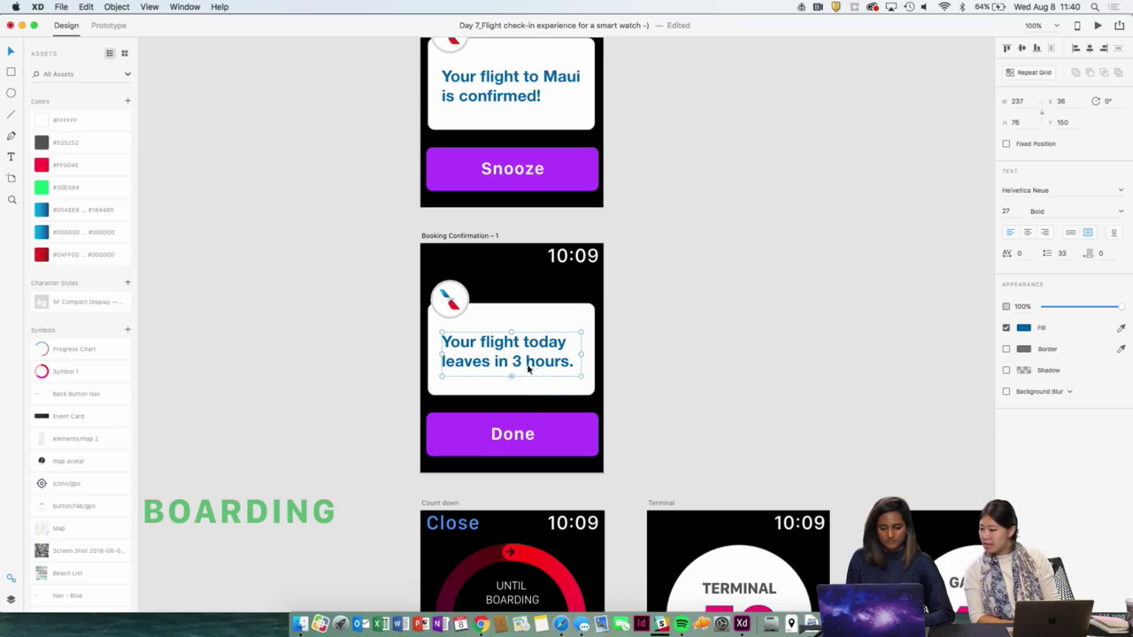
# Extend the card message's text box to a height of about 211 and set its font size to 20.
pyautogui.moveTo(510, 377); pyautogui.dragTo(510, 413)
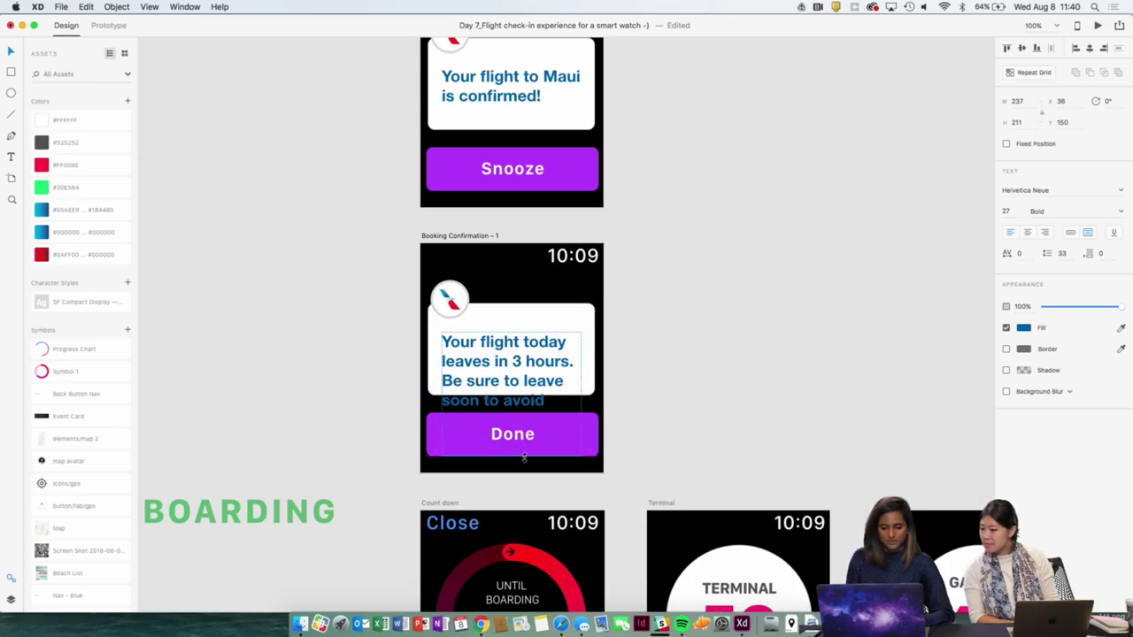
pyautogui.click(535, 431)
pyautogui.doubleClick(535, 393)
pyautogui.press('super+c')
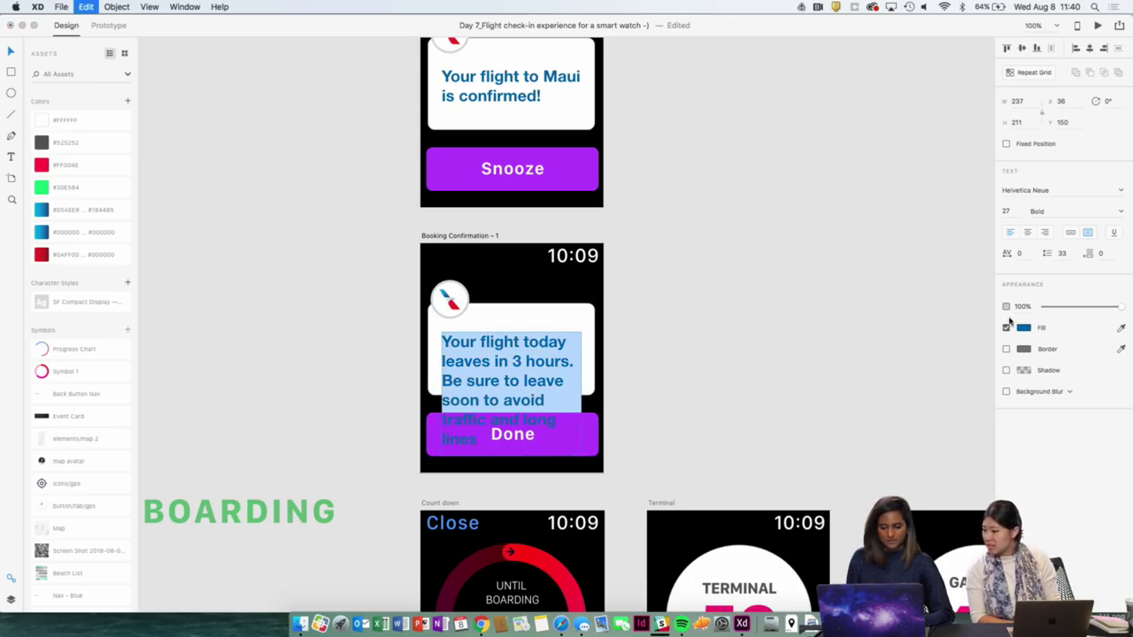
pyautogui.click(1007, 211)
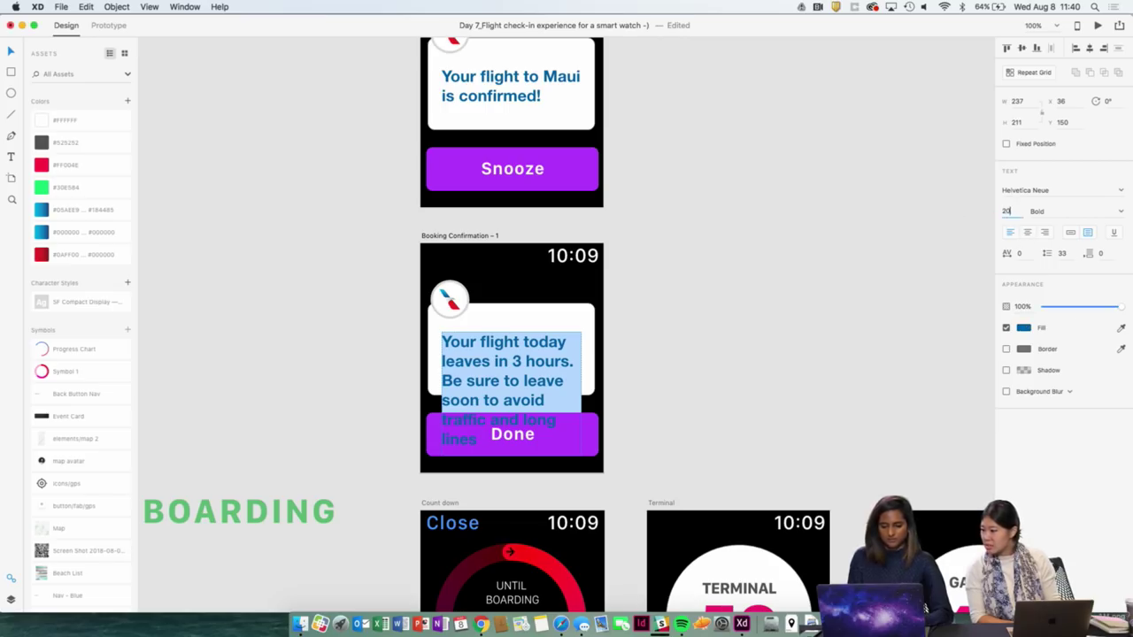
pyautogui.write('20')
pyautogui.press('Return')
pyautogui.press('Escape')
pyautogui.click(715, 309)
# Move the message up within the white card and shorten its text box to a height of about 111.
pyautogui.click(535, 354)
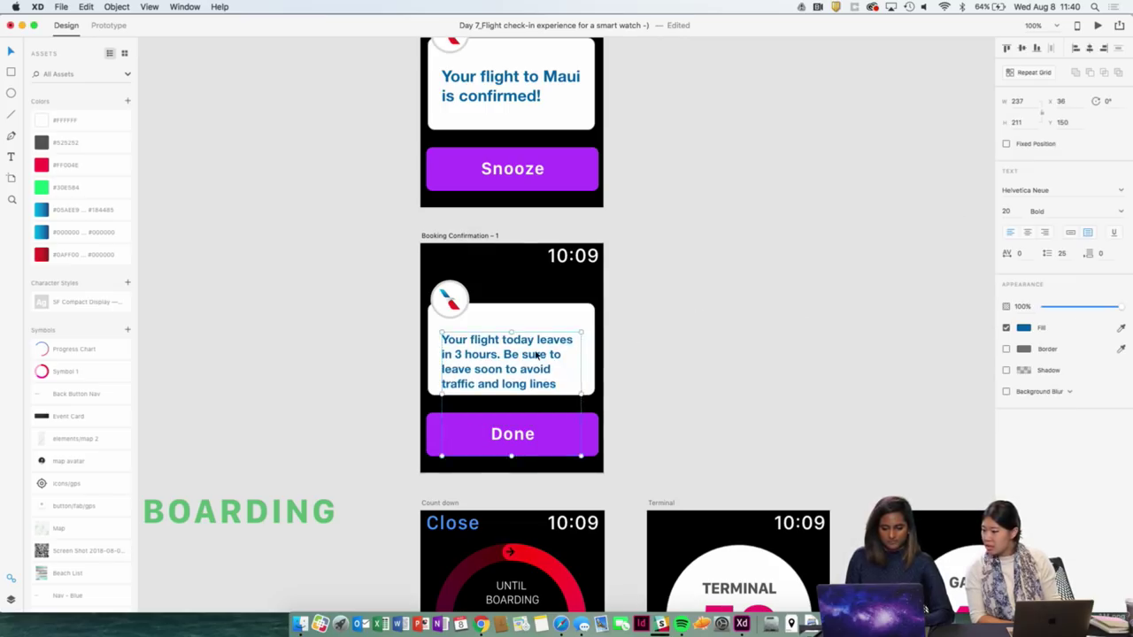
pyautogui.moveTo(535, 354); pyautogui.dragTo(536, 342)
pyautogui.click(711, 375)
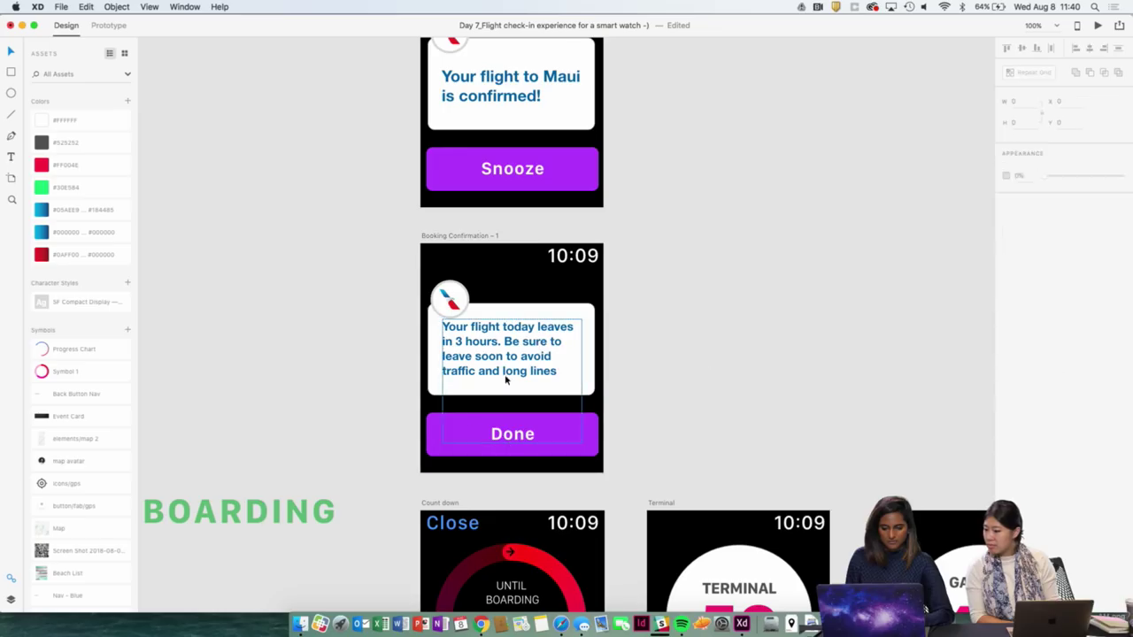
pyautogui.click(506, 378)
pyautogui.moveTo(513, 442); pyautogui.dragTo(513, 385)
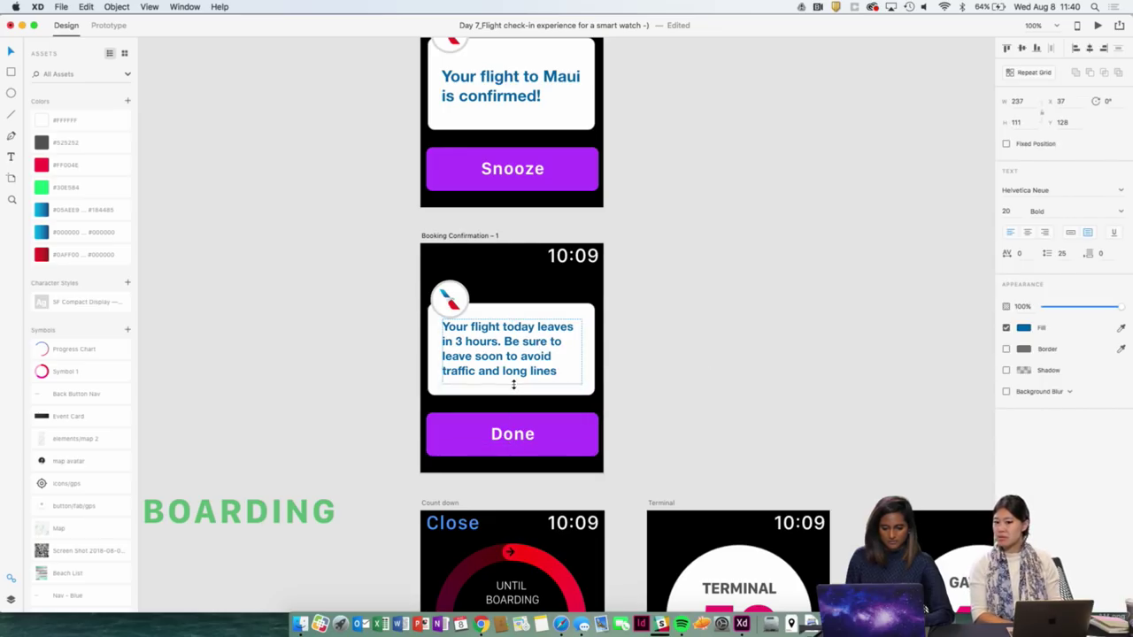
# Remove the word "today" from the message so it begins "Your flight leaves in 3 hours".
pyautogui.doubleClick(519, 332)
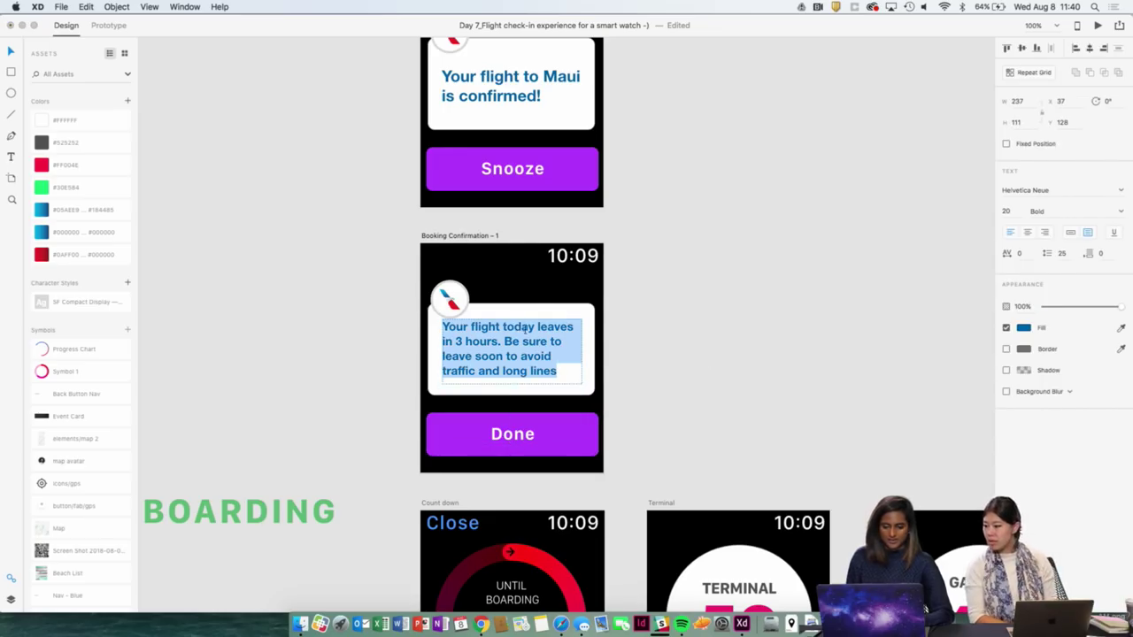
pyautogui.doubleClick(520, 327)
pyautogui.click(538, 327)
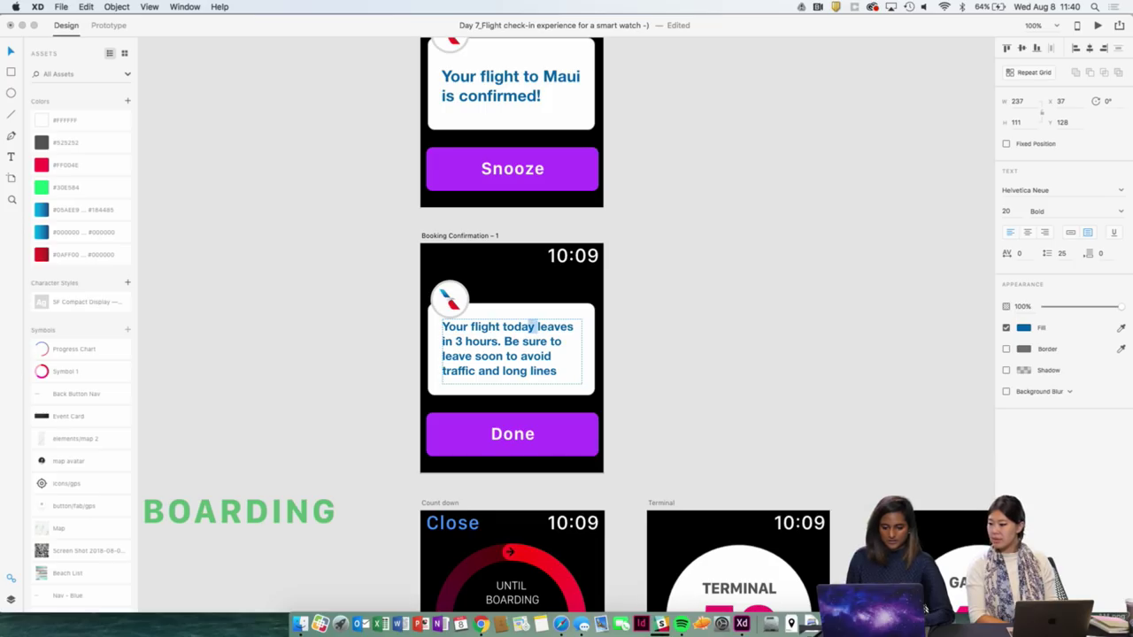
pyautogui.hotkey('shift', 'Left')
pyautogui.hotkey('shift', 'Left')
pyautogui.press('BackSpace')
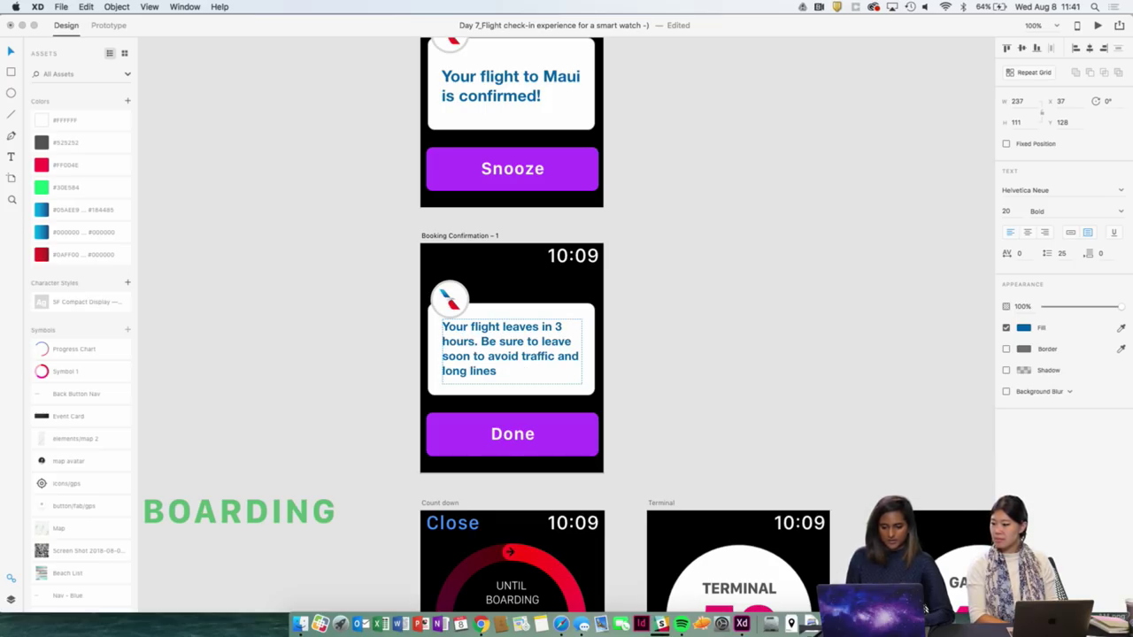
pyautogui.press('Escape')
# Recolor "3 hours." in the message with the pink sampled from the Terminal artboard's number.
pyautogui.doubleClick(565, 329)
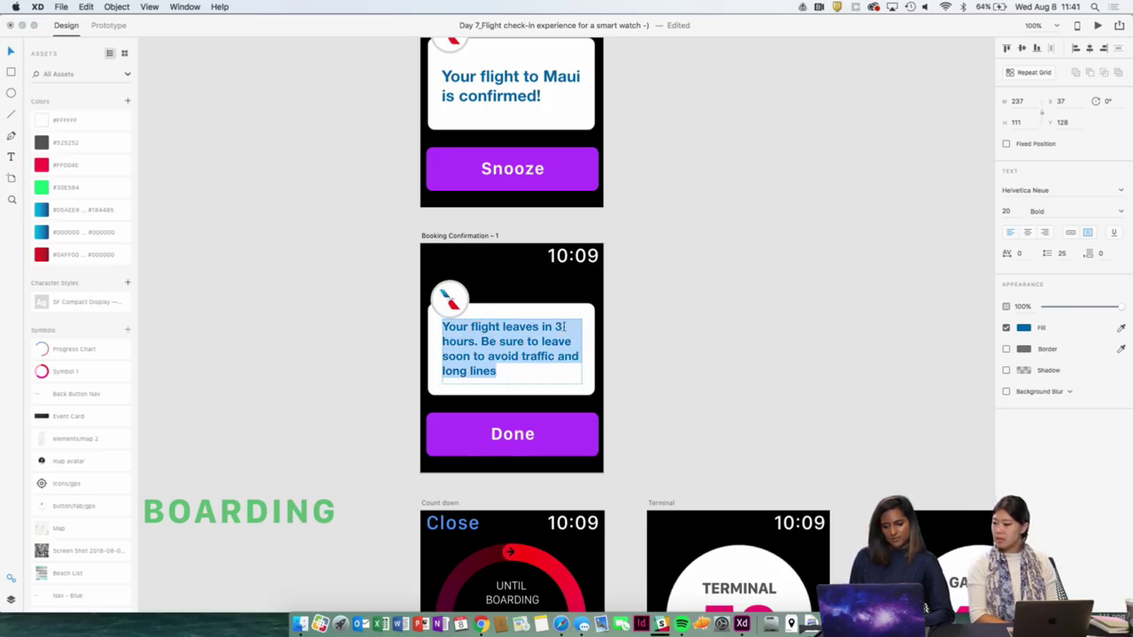
pyautogui.moveTo(555, 327); pyautogui.dragTo(476, 342)
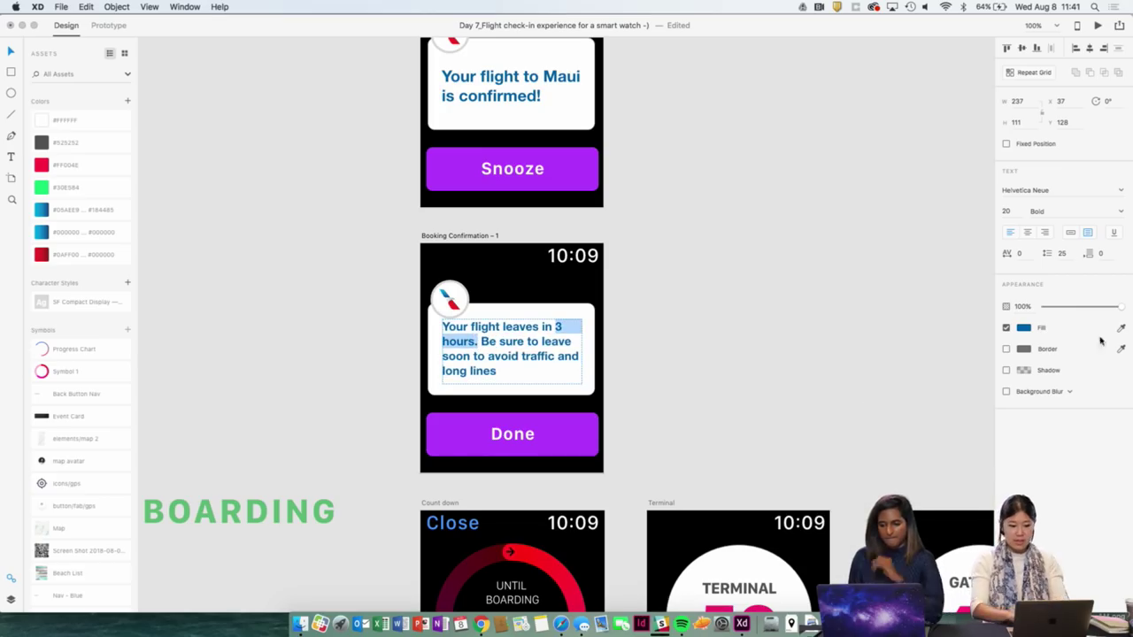
pyautogui.click(41, 187)
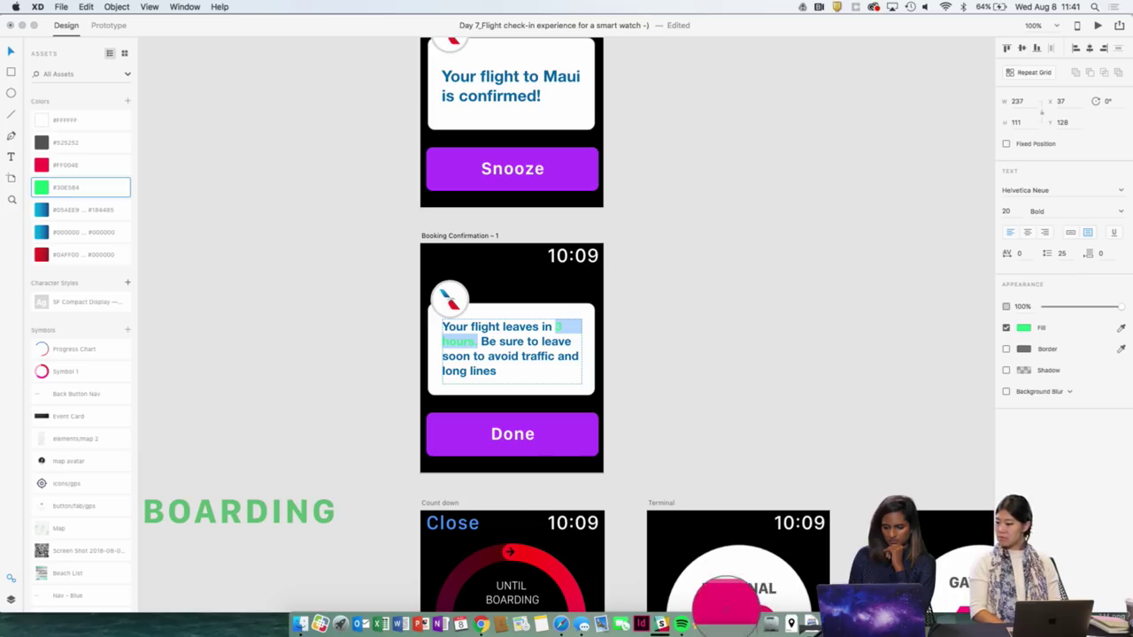
pyautogui.press('Escape')
pyautogui.press('Escape')
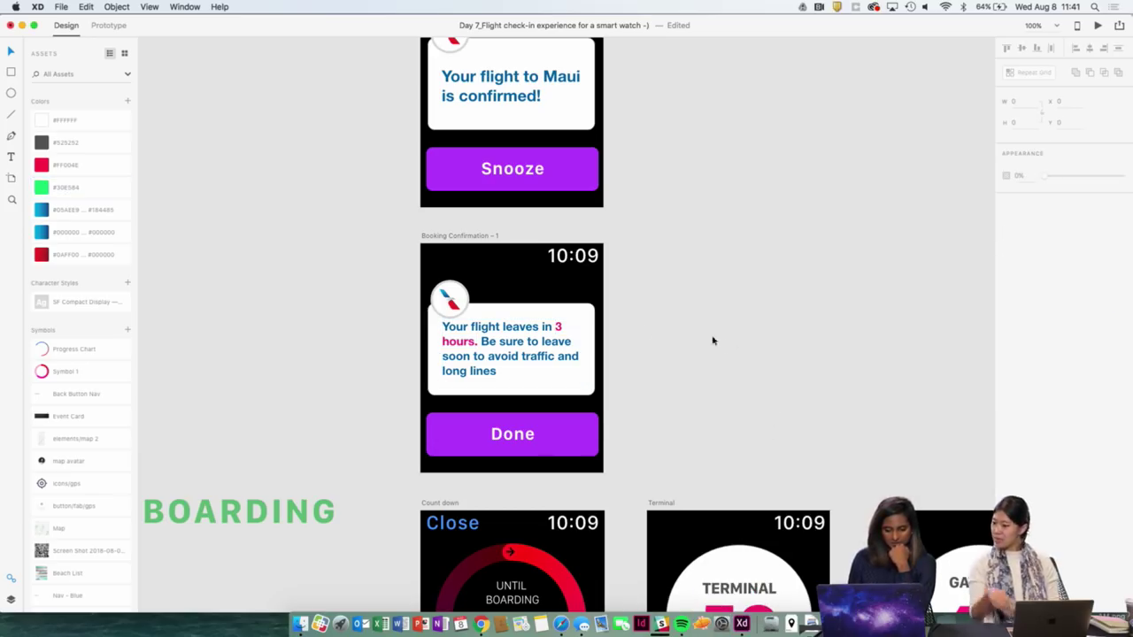
# Add a period after "long lines" at the end of the card's message.
pyautogui.doubleClick(494, 368)
pyautogui.click(496, 371)
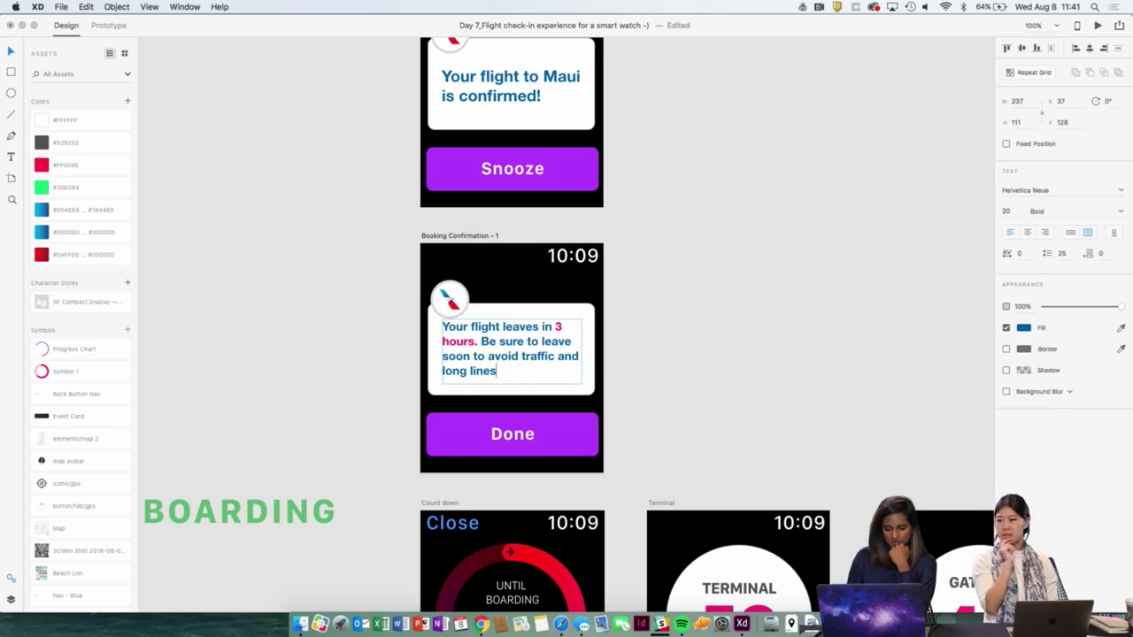
pyautogui.press('Escape')
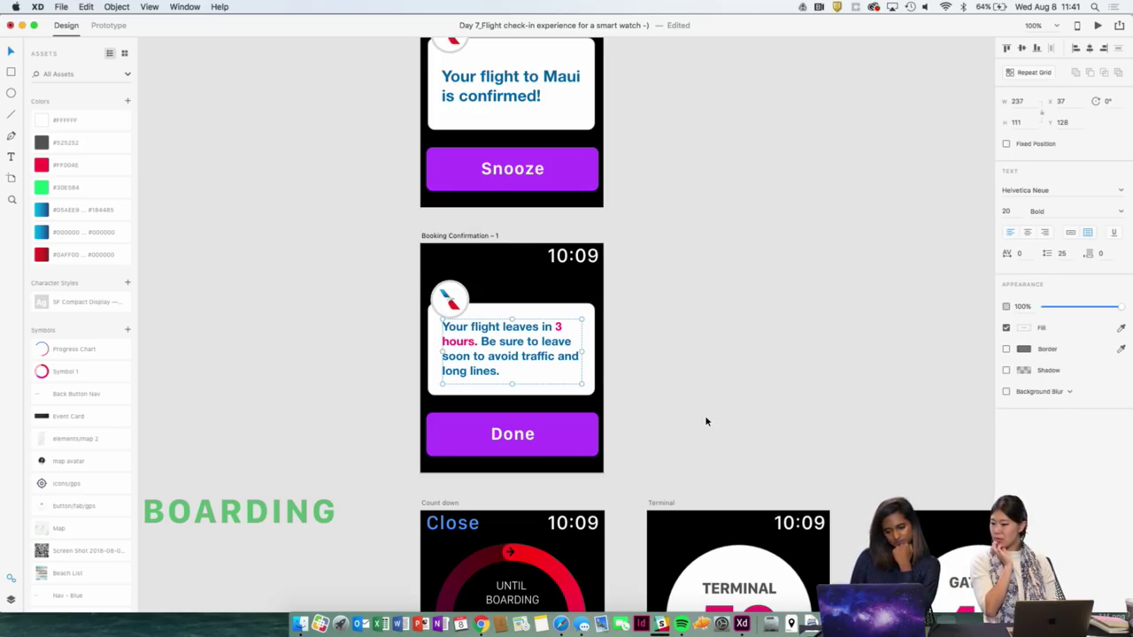
# Try to recolor the Done button symbol with the pink sampled from the Count down progress ring.
pyautogui.scroll(-5, 706, 421)
pyautogui.click(529, 301)
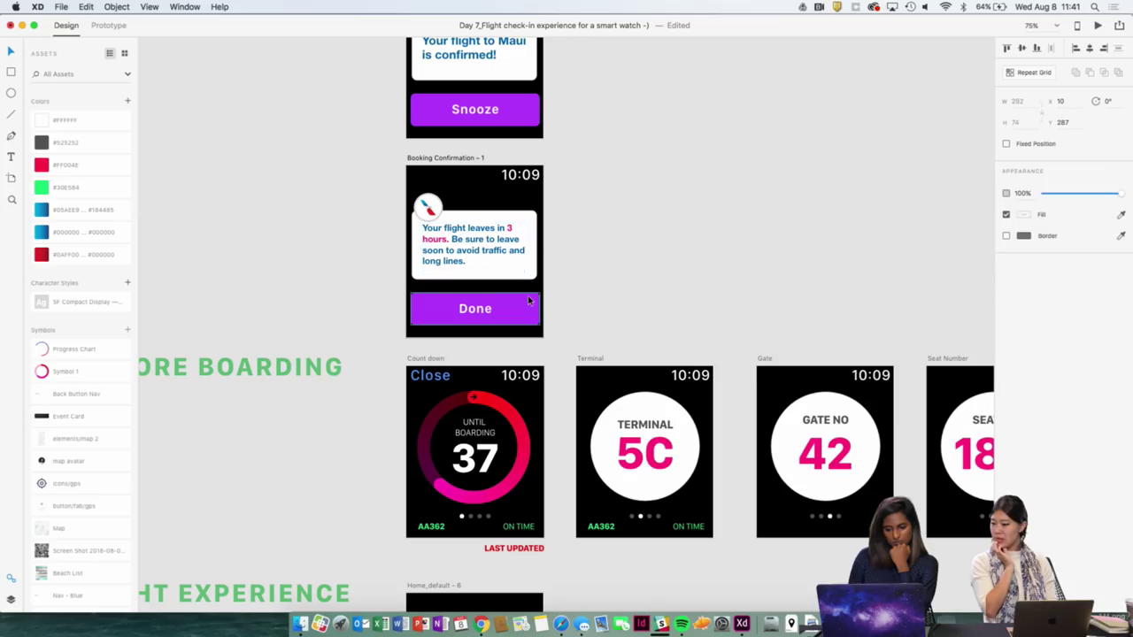
pyautogui.click(1121, 216)
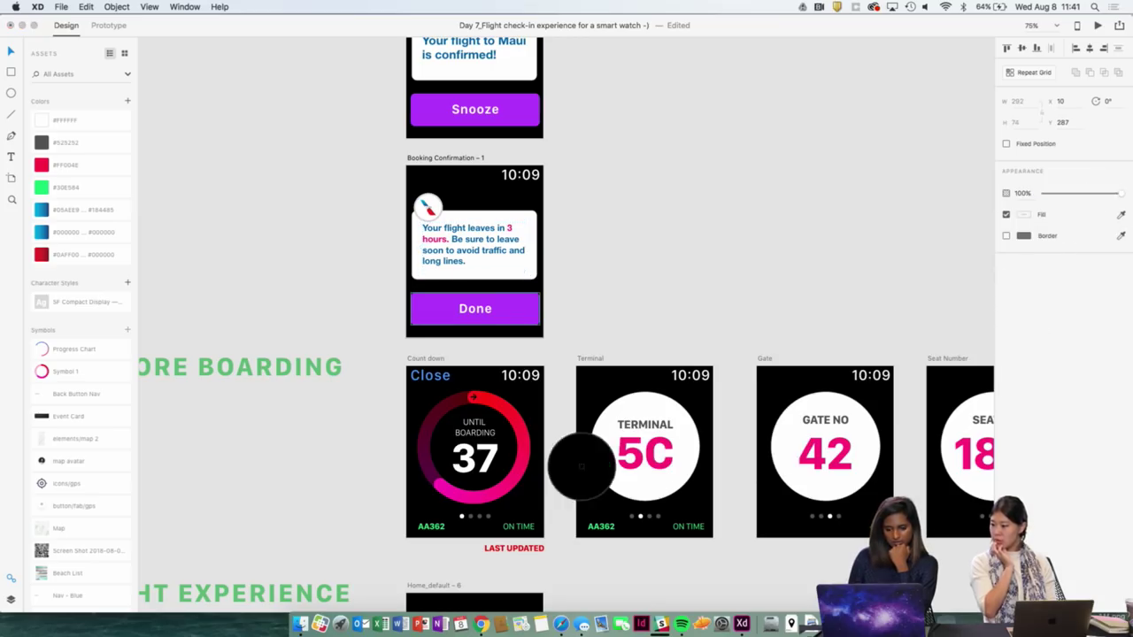
pyautogui.click(465, 500)
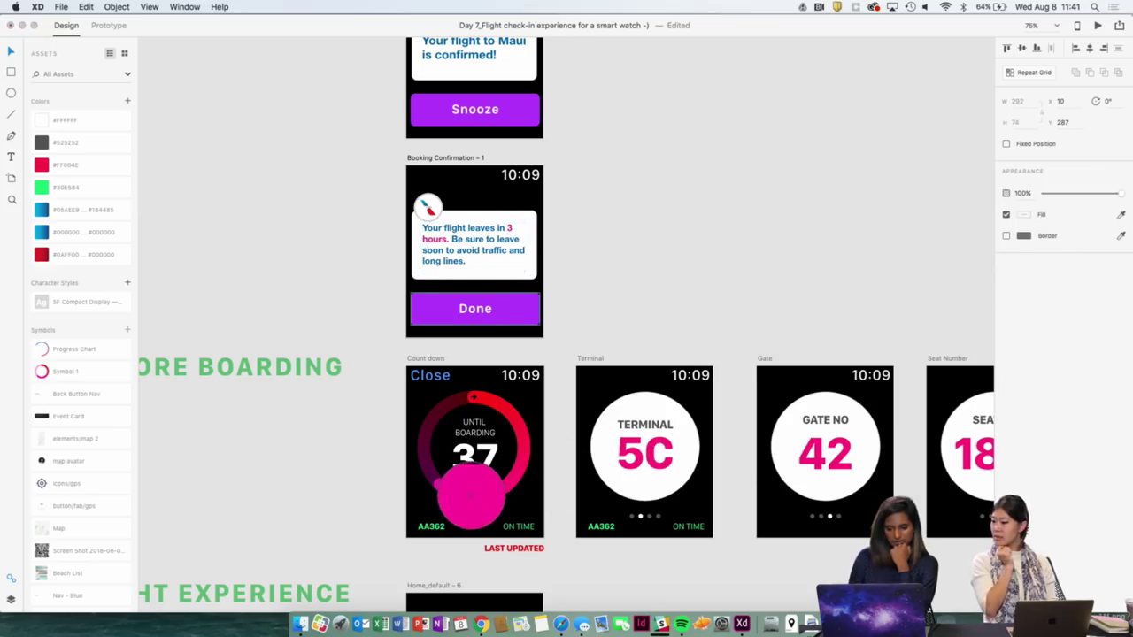
# Try Update All Symbols on the pink button's label, and undo the pink recolor of the button.
pyautogui.scroll(3, 635, 292)
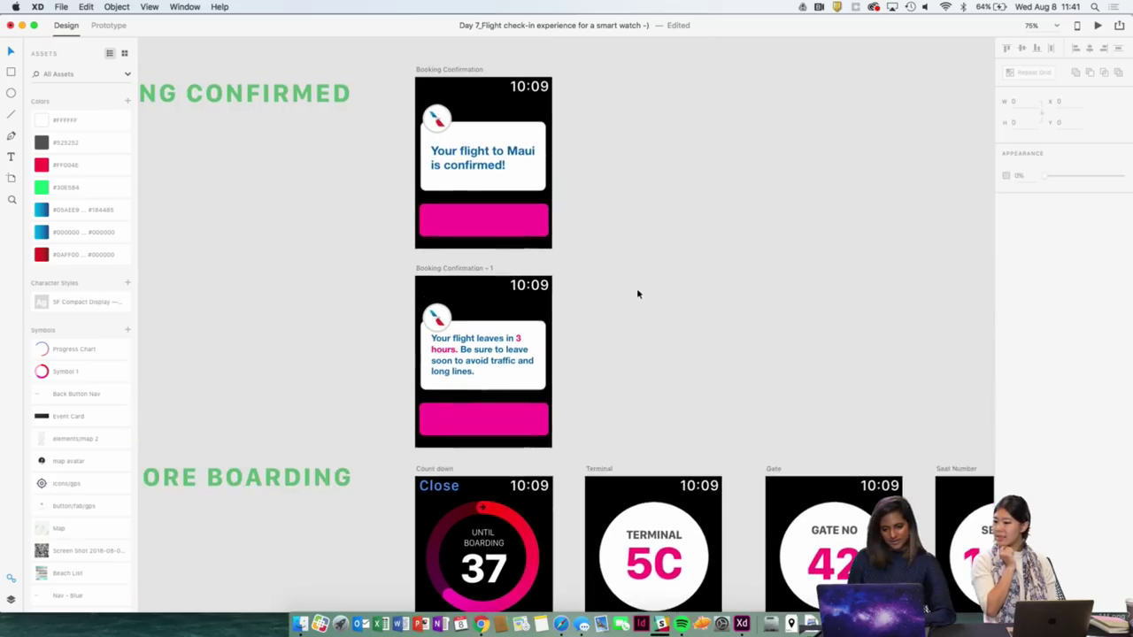
pyautogui.doubleClick(497, 426)
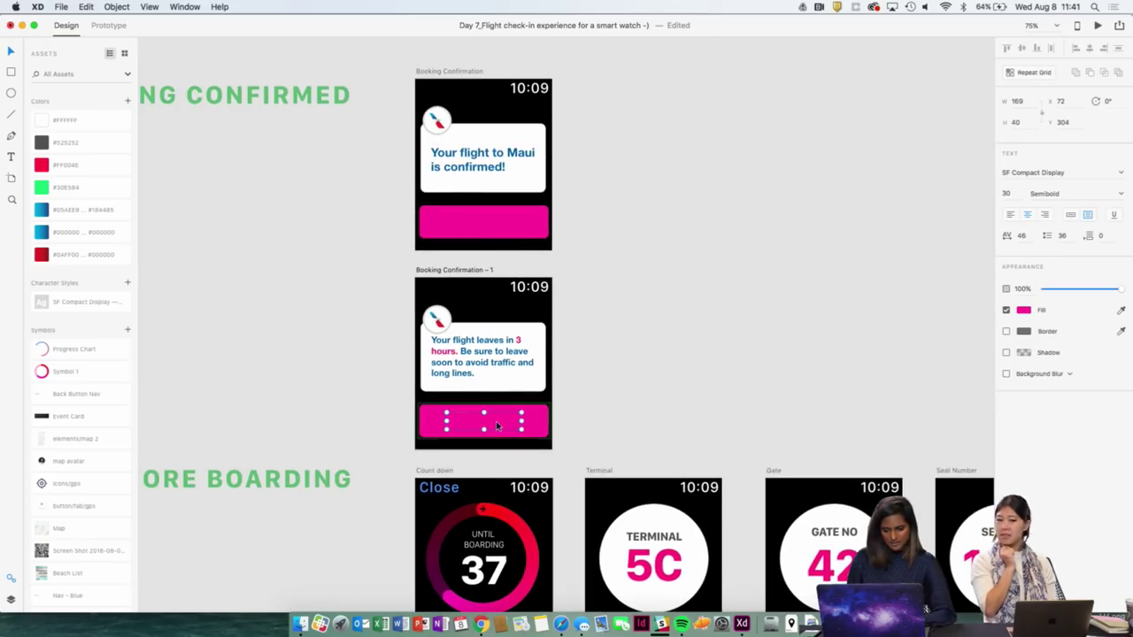
pyautogui.rightClick(508, 415)
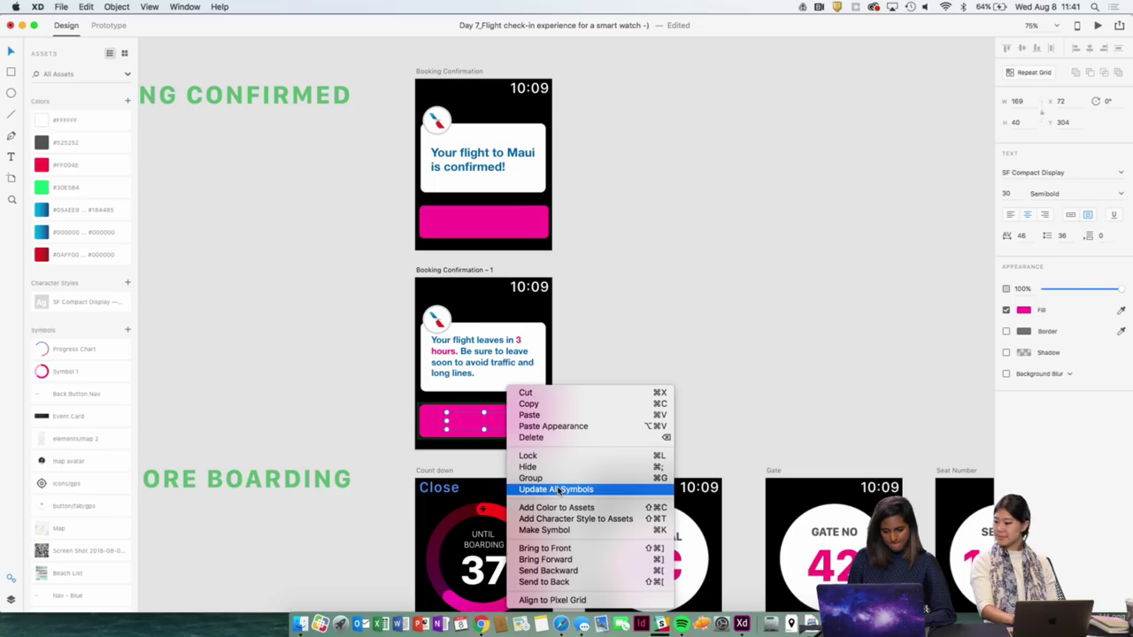
pyautogui.click(560, 491)
pyautogui.press('super+2')
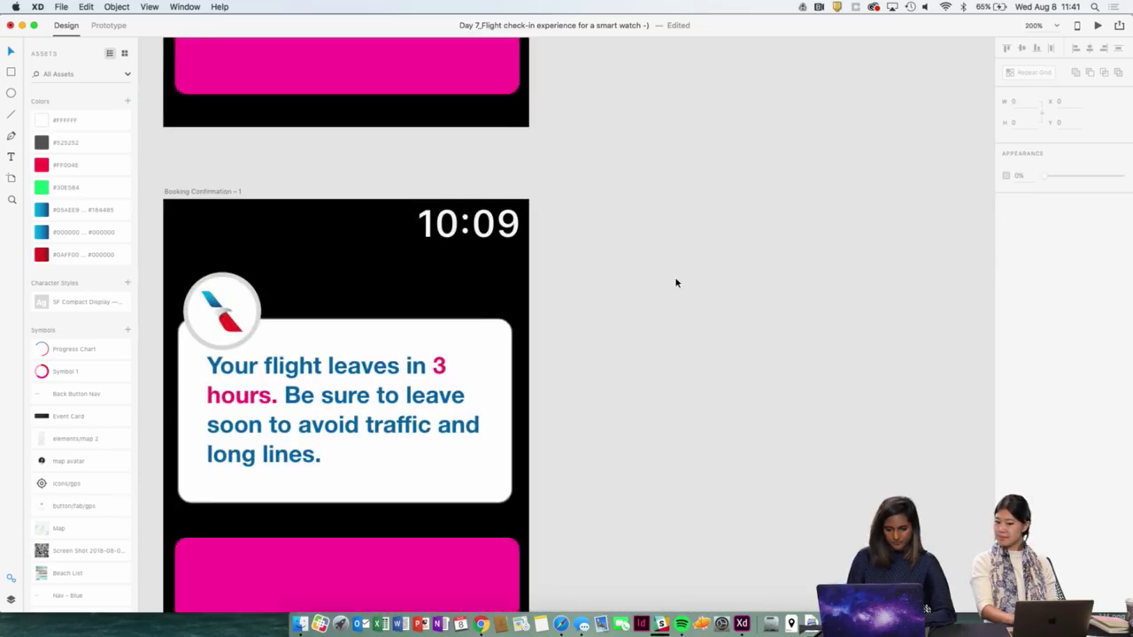
pyautogui.scroll(3, 523, 397)
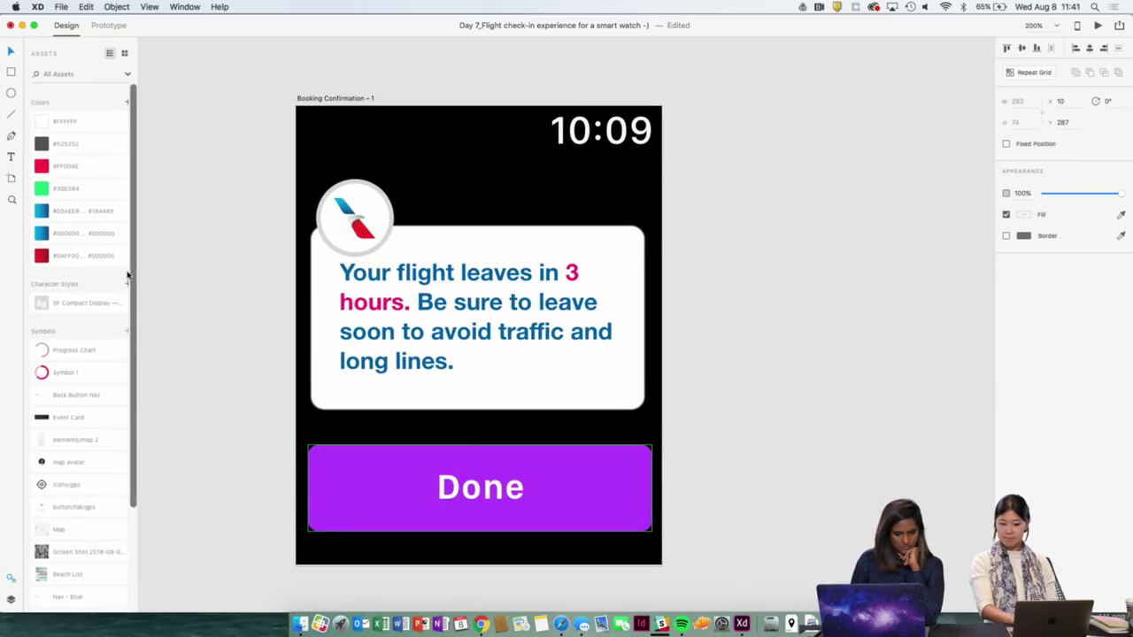
# Ungroup the Done button symbol on the Booking Confirmation – 1 artboard.
pyautogui.rightClick(393, 477)
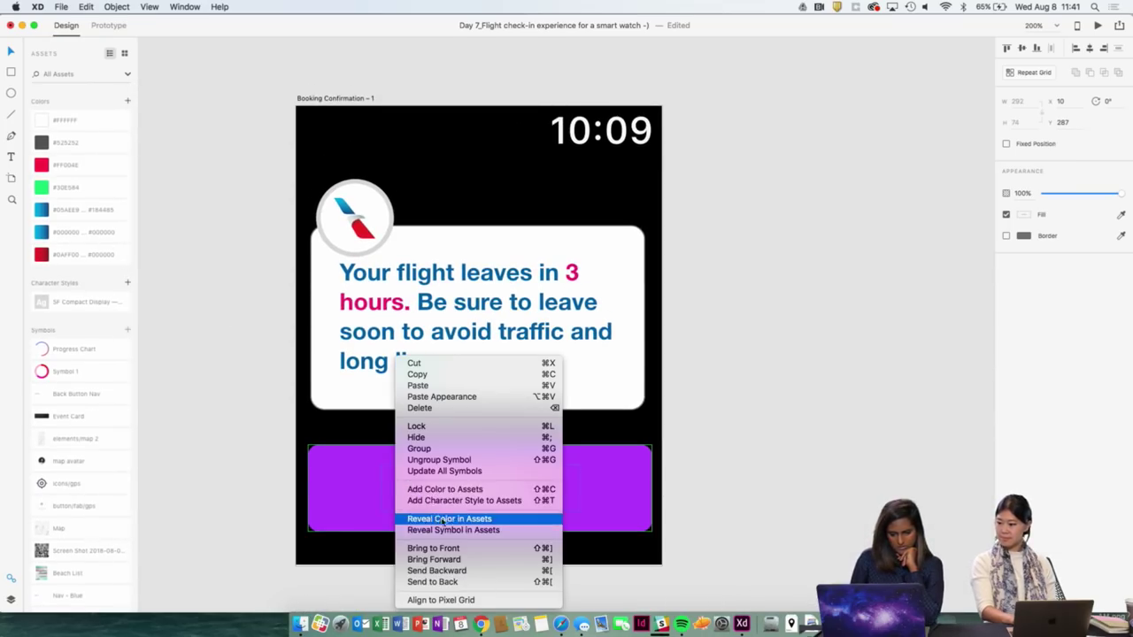
pyautogui.click(448, 460)
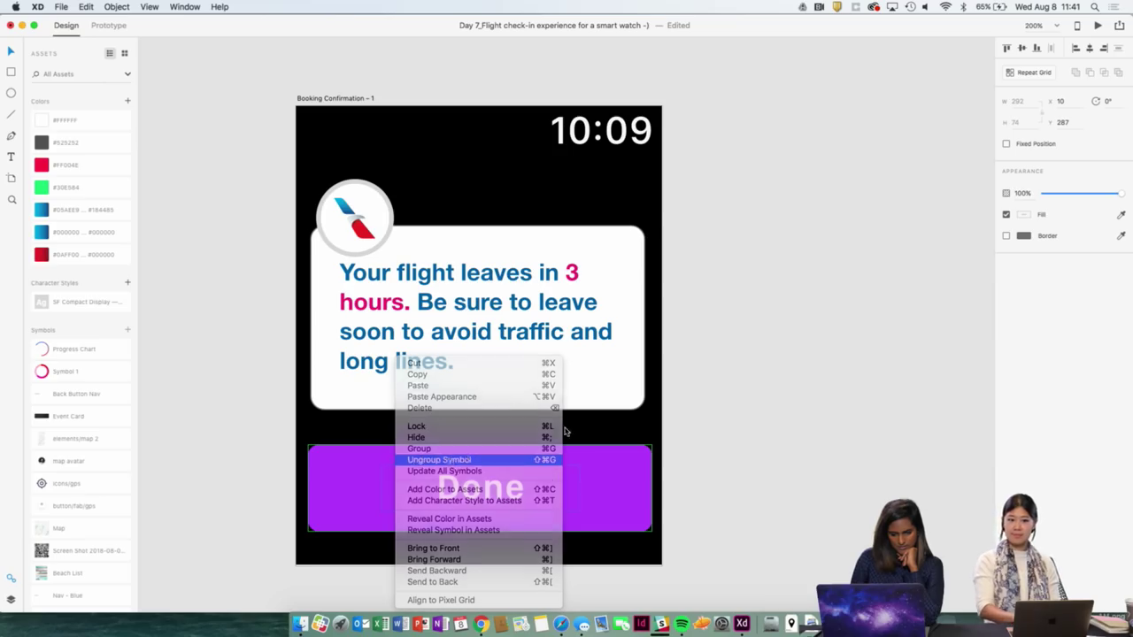
pyautogui.click(640, 464)
pyautogui.press('super+minus')
pyautogui.press('super+minus')
pyautogui.press('super+minus')
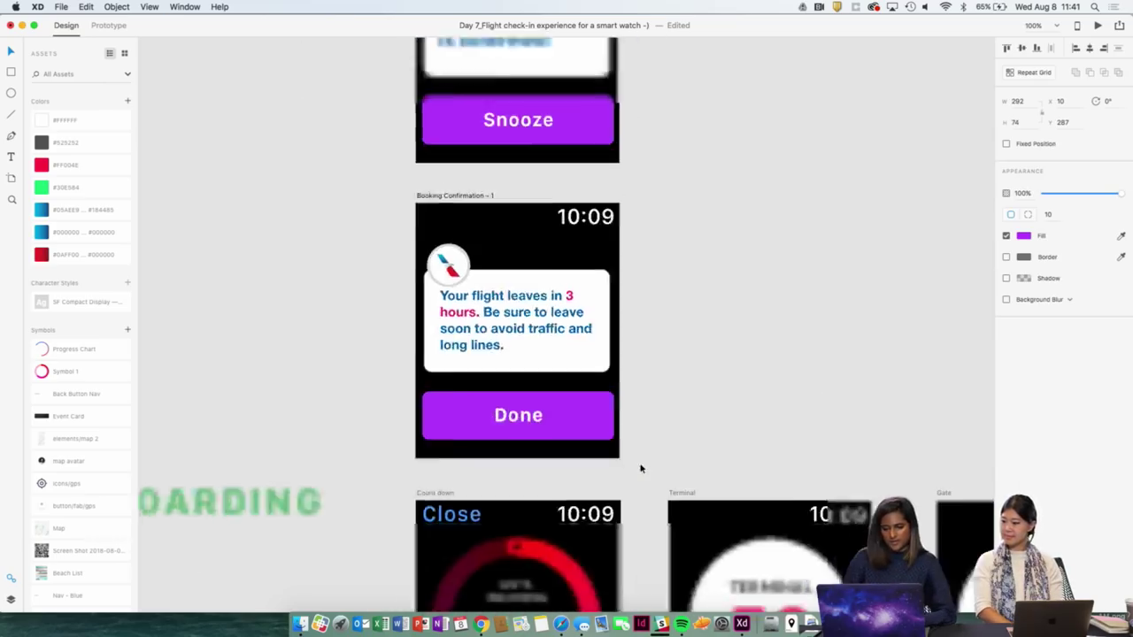
# Ungroup the Snooze button symbol on the original Booking Confirmation artboard.
pyautogui.click(542, 188)
pyautogui.rightClick(541, 187)
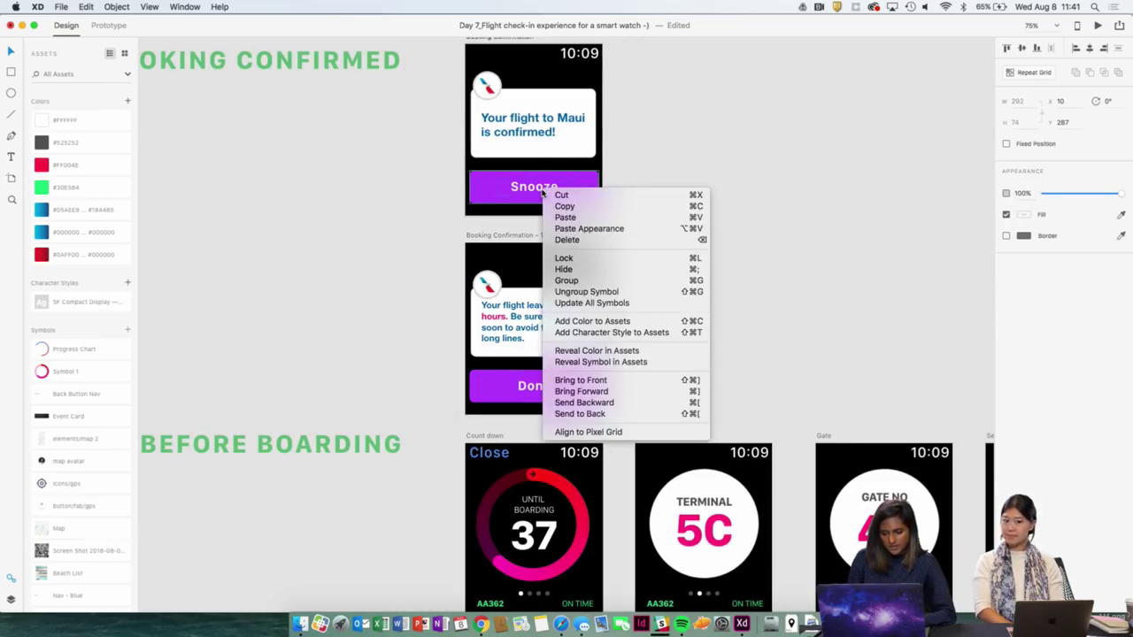
pyautogui.click(595, 292)
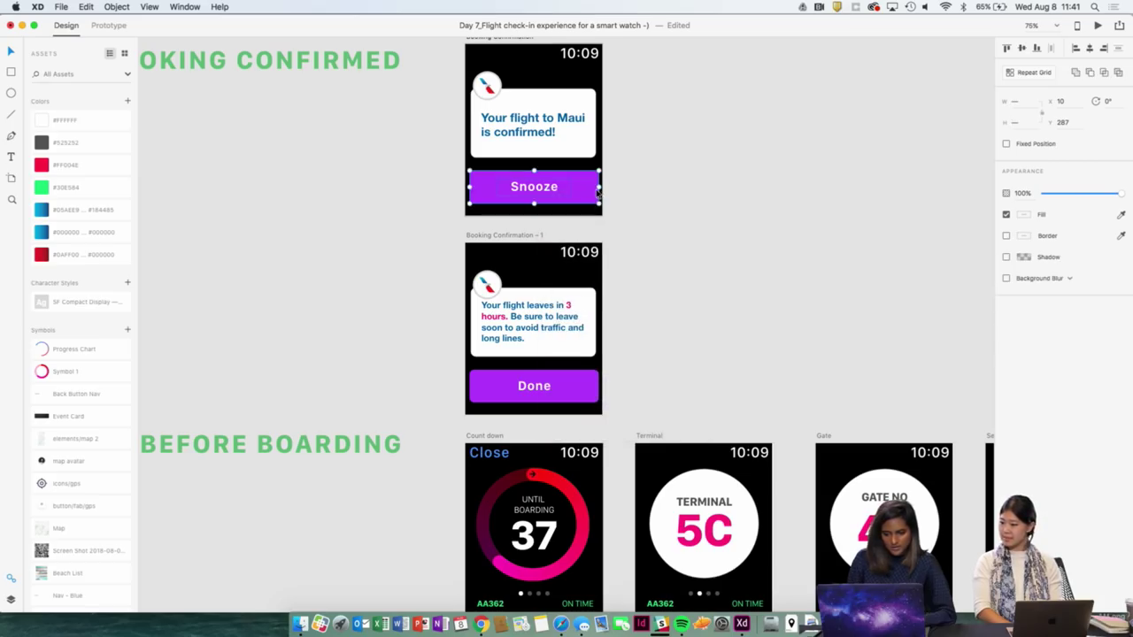
pyautogui.click(678, 231)
# Fill the Done button background on the Booking Confirmation – 1 artboard with the saved color #FF004E.
pyautogui.click(591, 390)
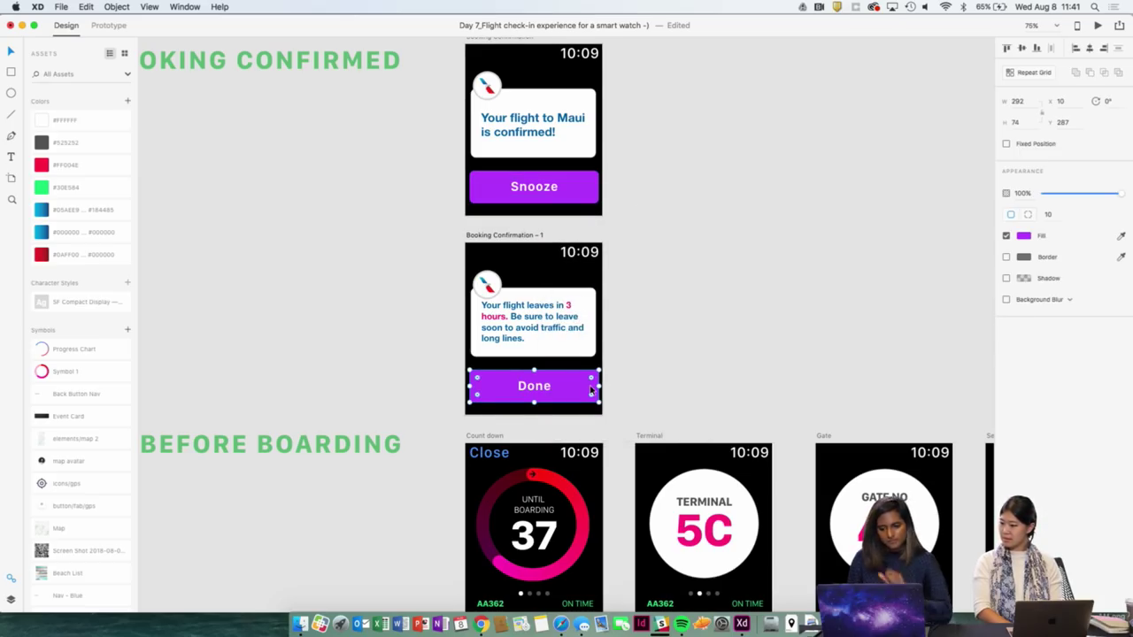
pyautogui.click(41, 168)
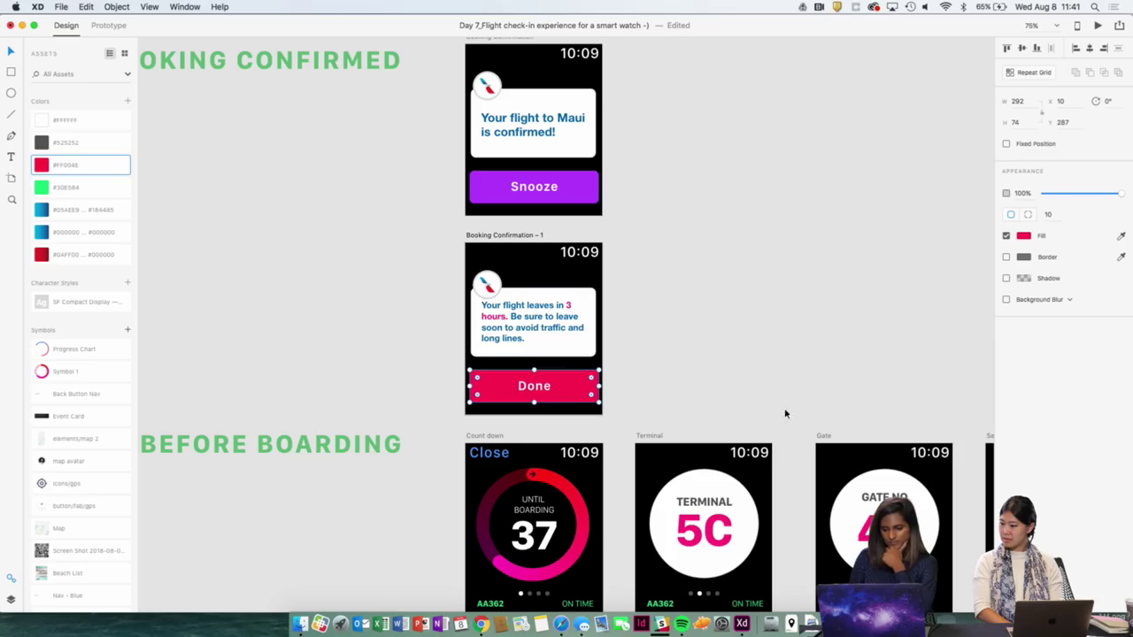
pyautogui.scroll(-2, 805, 329)
pyautogui.click(804, 332)
pyautogui.hotkey('ctrl', 'Up')
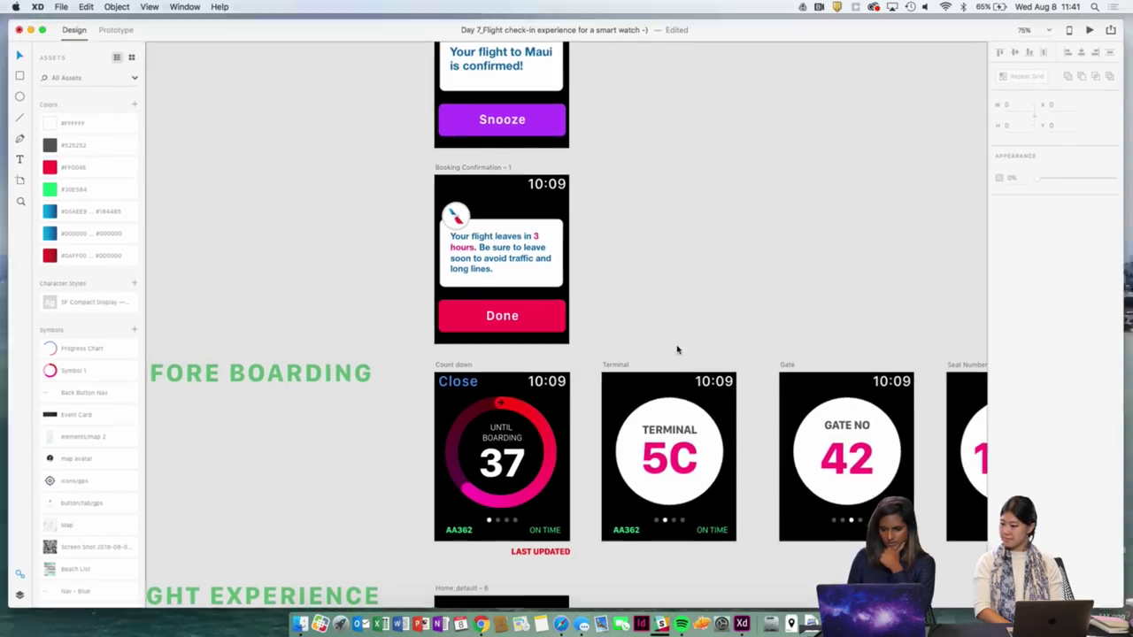
pyautogui.click(676, 311)
# Move the Colors artboard down so it sits beside the Booking Confirmed to Destination rows.
pyautogui.scroll(-6, 690, 221)
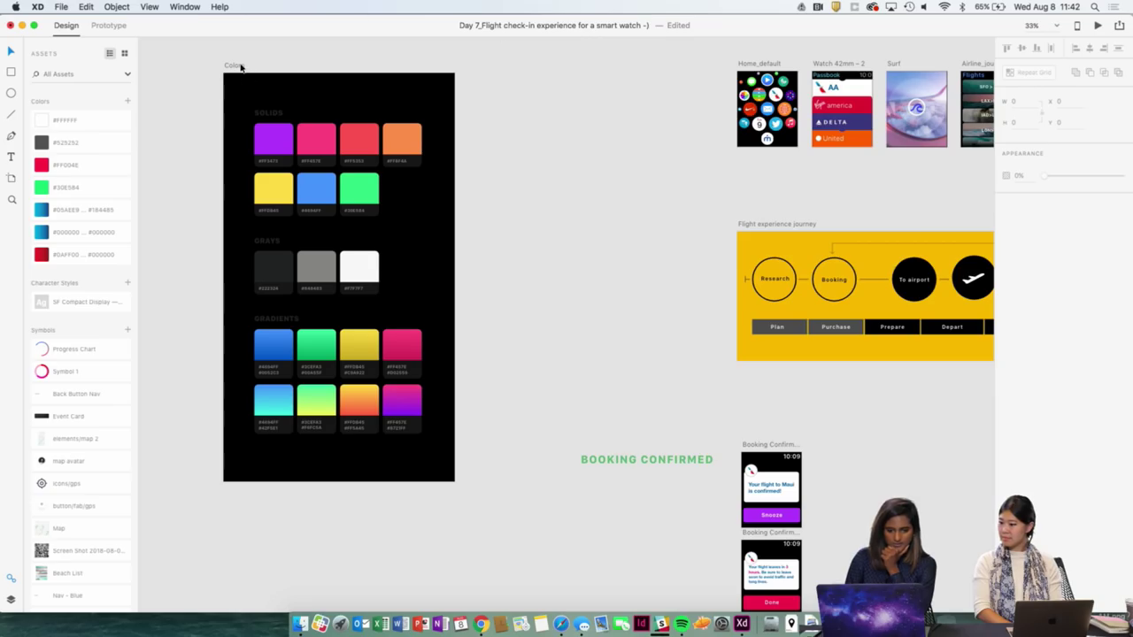
pyautogui.moveTo(241, 69); pyautogui.dragTo(259, 442)
pyautogui.scroll(-5, 259, 443)
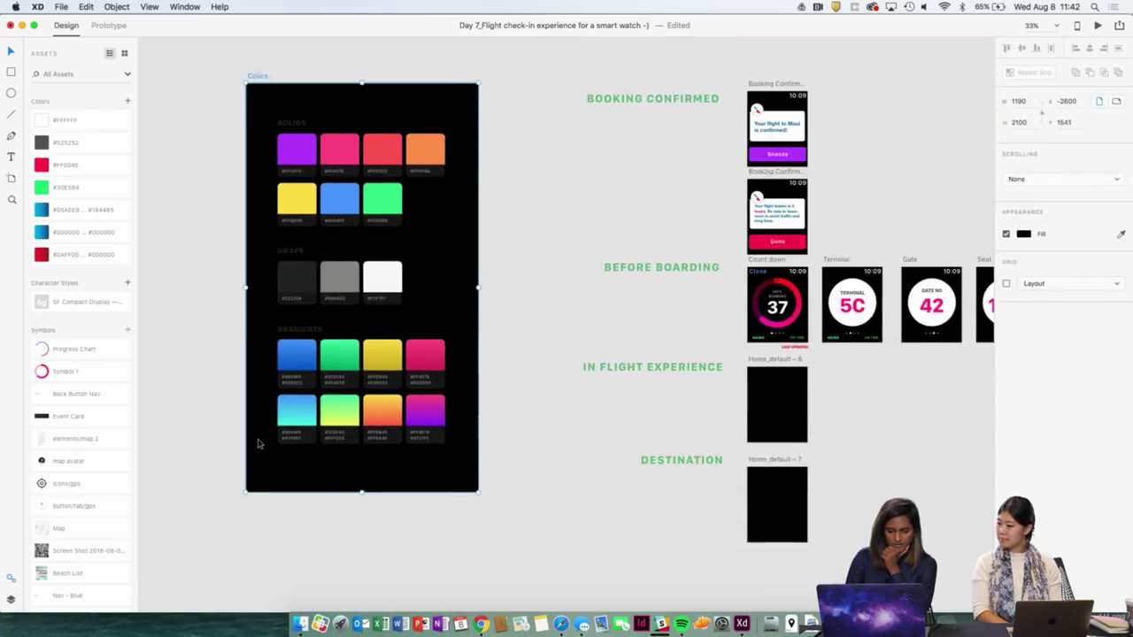
# Fill the Done button background with pink sampled from the #FF457E to #D02559 gradient swatch on the Colors artboard.
pyautogui.scroll(4, 259, 442)
pyautogui.hscroll(3, 259, 443)
pyautogui.scroll(2, 258, 443)
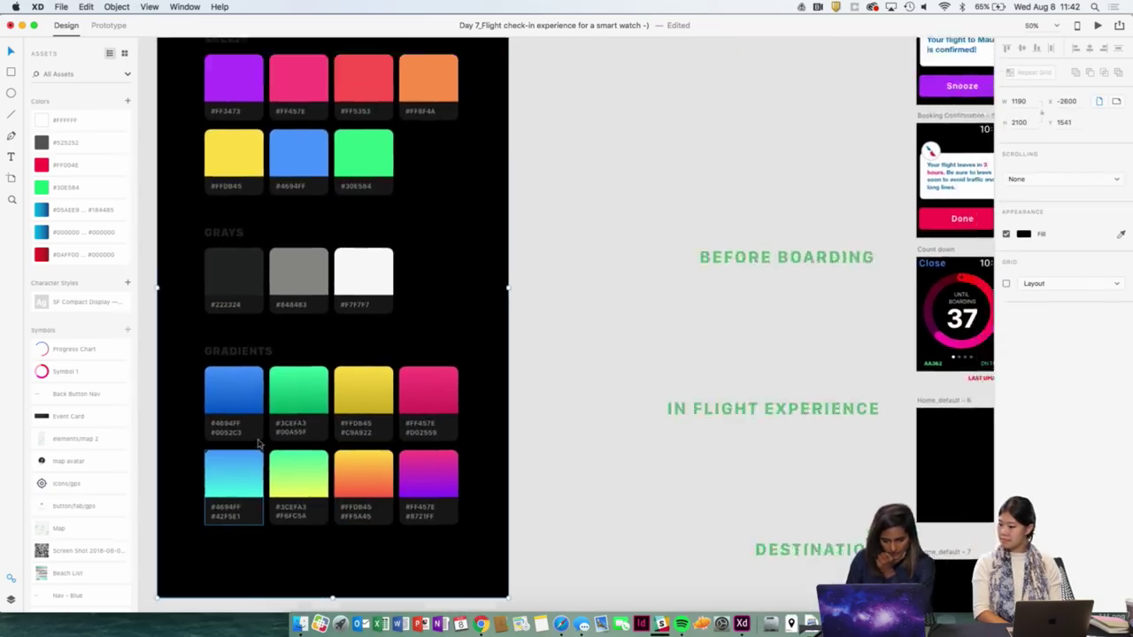
pyautogui.click(929, 253)
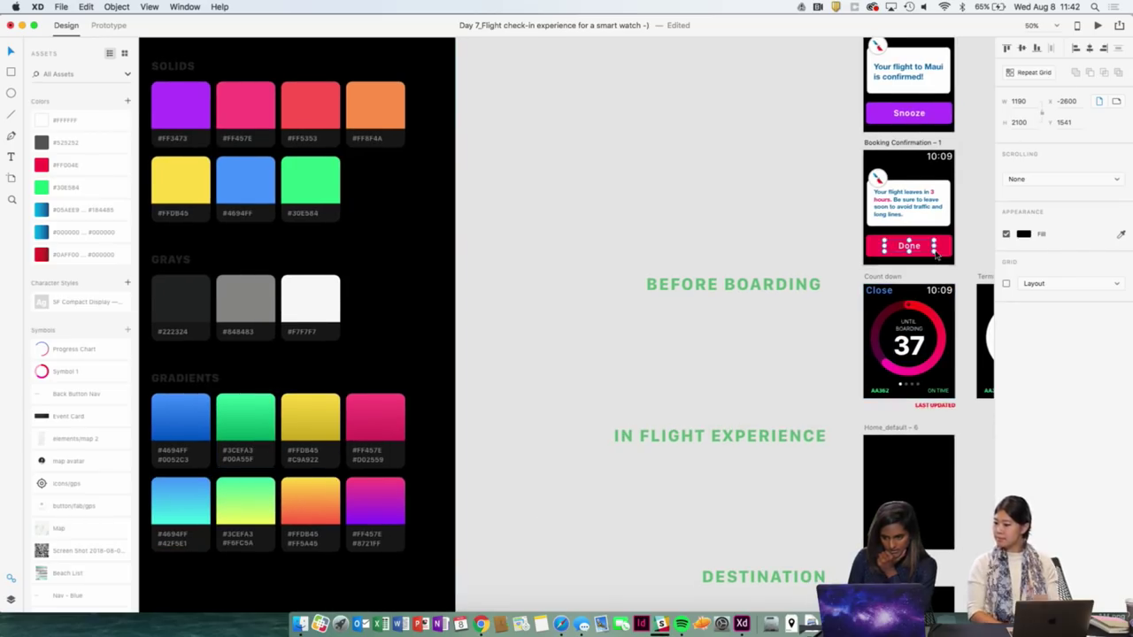
pyautogui.click(1122, 237)
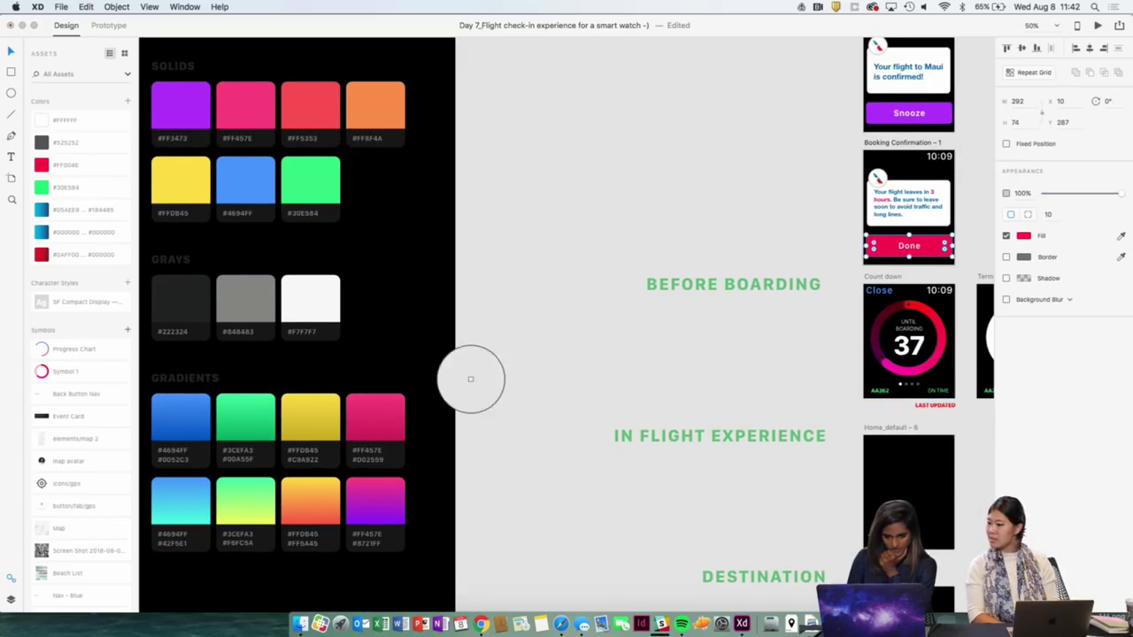
pyautogui.click(384, 412)
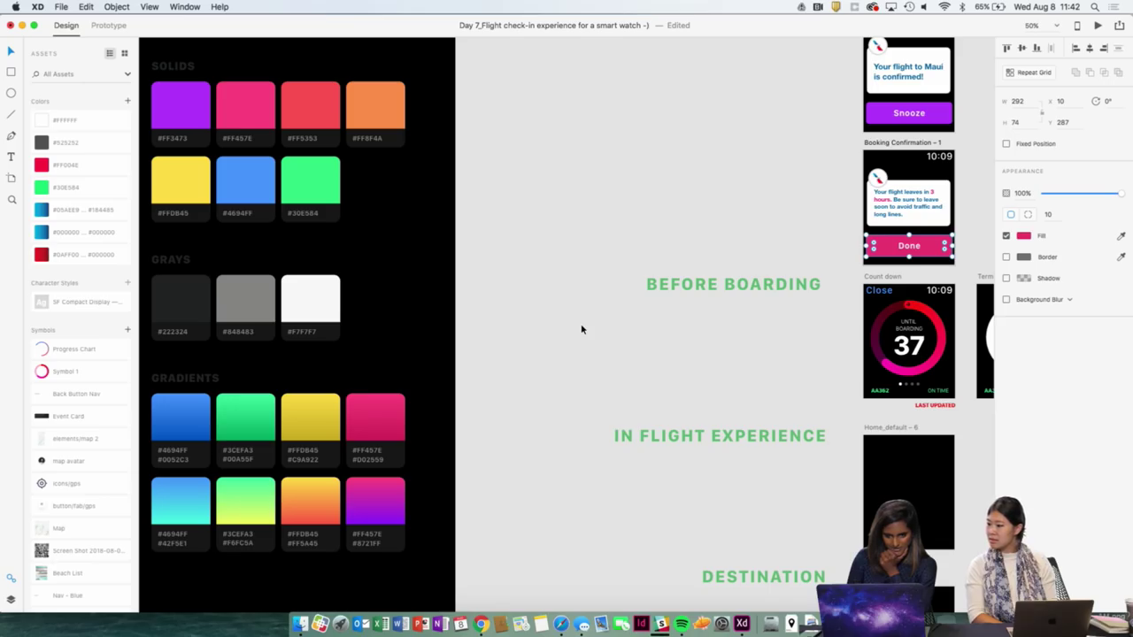
pyautogui.scroll(2, 960, 227)
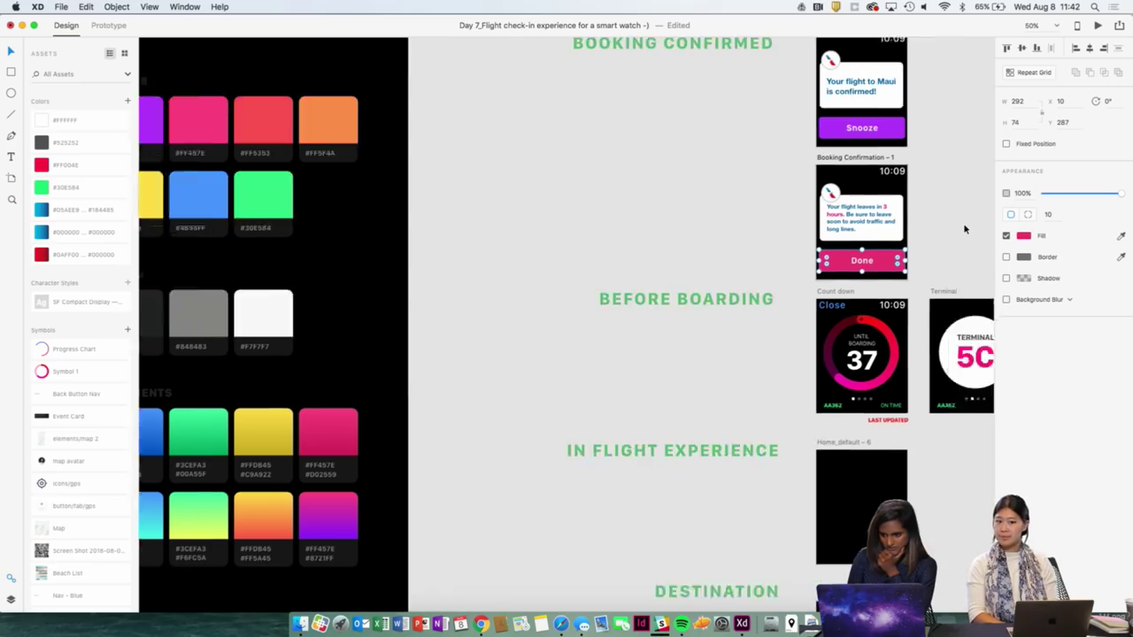
pyautogui.hscroll(5, 955, 228)
pyautogui.click(956, 228)
pyautogui.scroll(3, 956, 228)
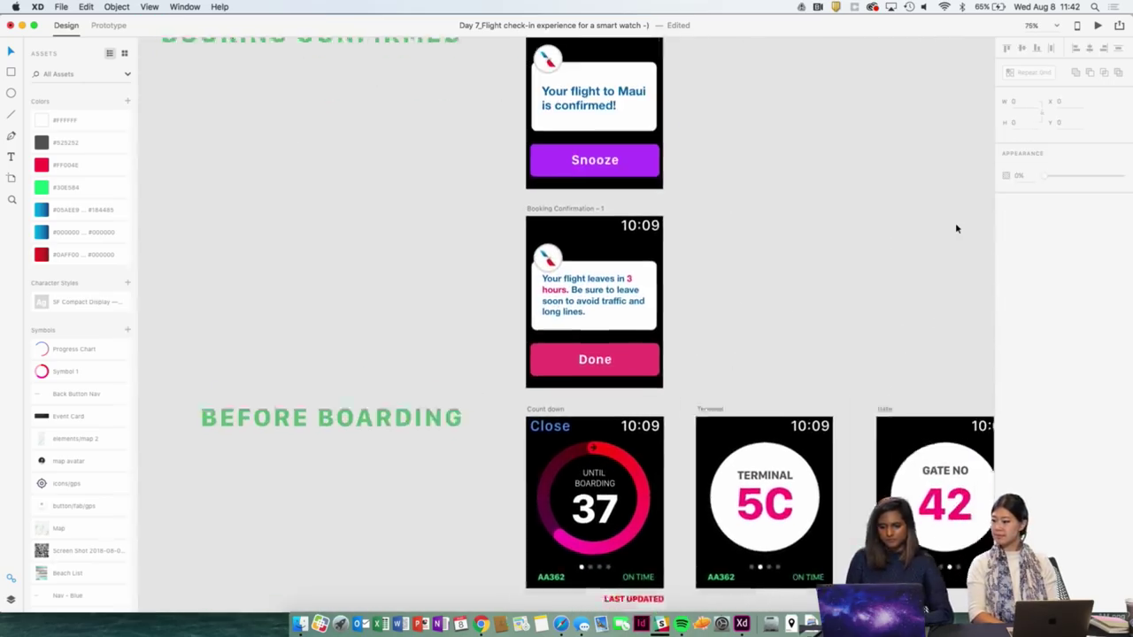
pyautogui.scroll(2, 766, 271)
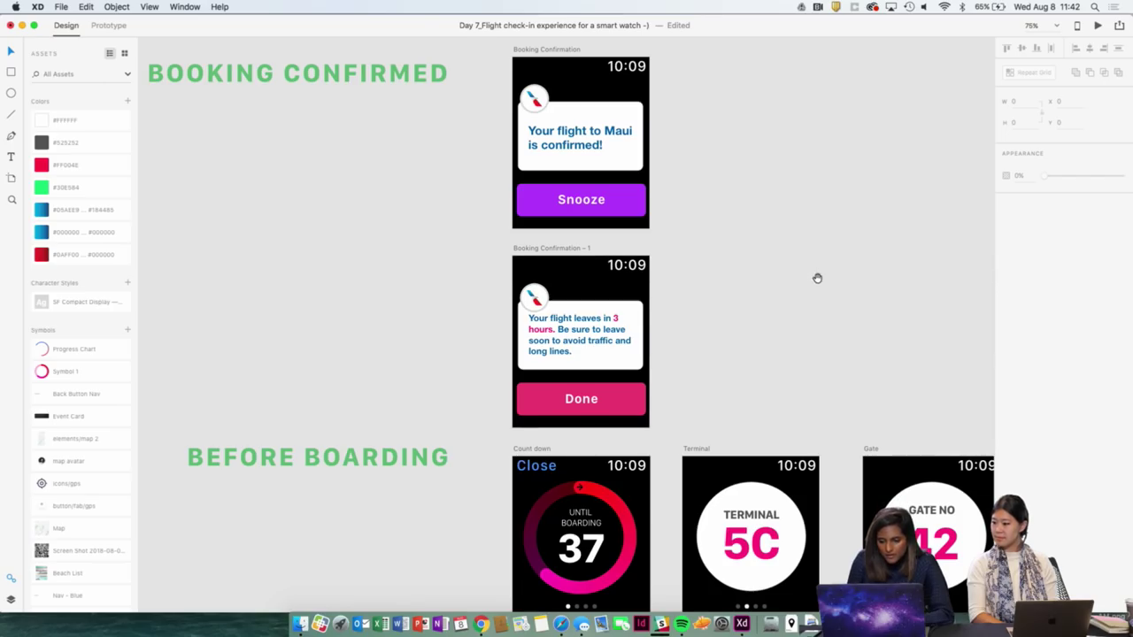
# Try filling the message card on Booking Confirmation – 1 with green sampled from the #3CEFA3 gradient swatch, and undo it.
pyautogui.scroll(-3, 635, 308)
pyautogui.hscroll(-10, 634, 308)
pyautogui.scroll(-3, 634, 309)
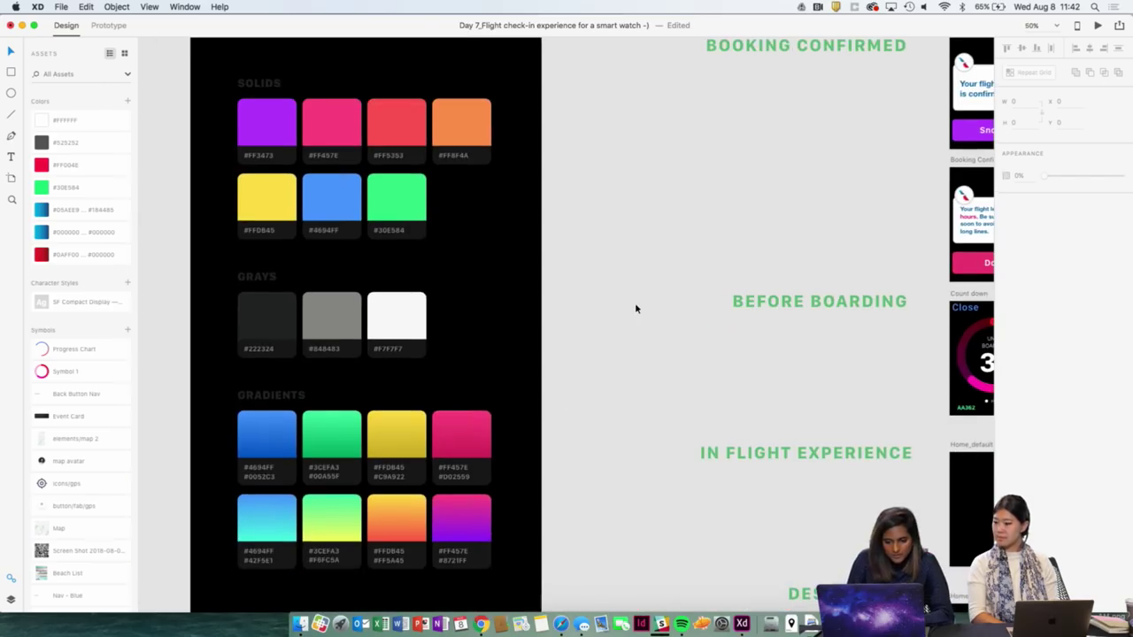
pyautogui.scroll(-1, 635, 309)
pyautogui.hscroll(5, 634, 308)
pyautogui.hscroll(-3, 635, 308)
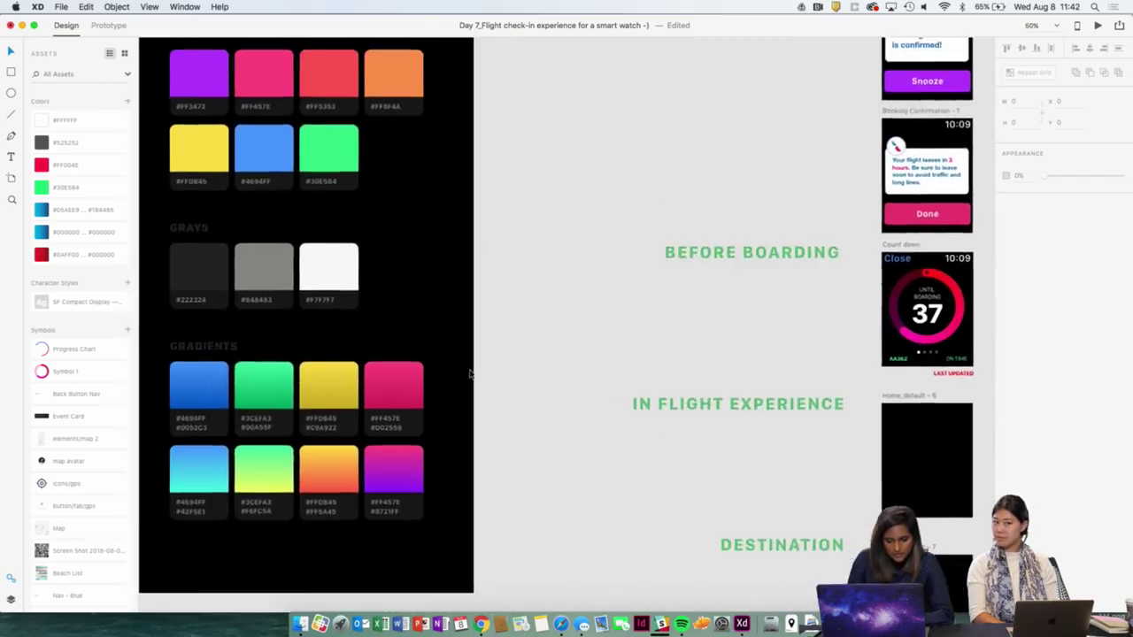
pyautogui.click(925, 170)
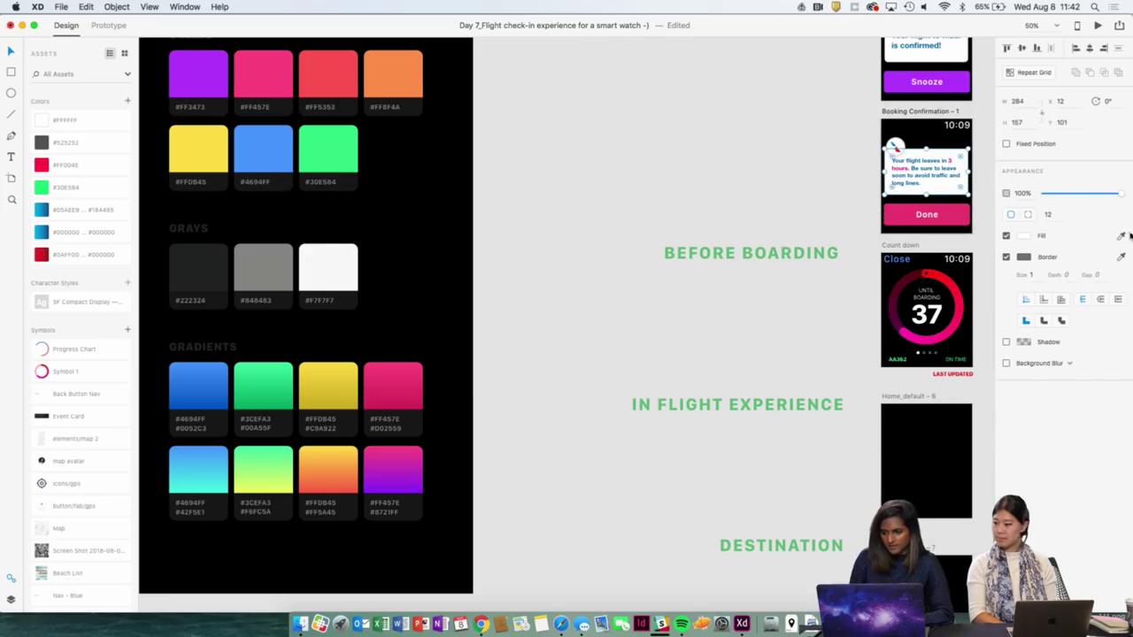
pyautogui.click(1121, 235)
pyautogui.click(262, 392)
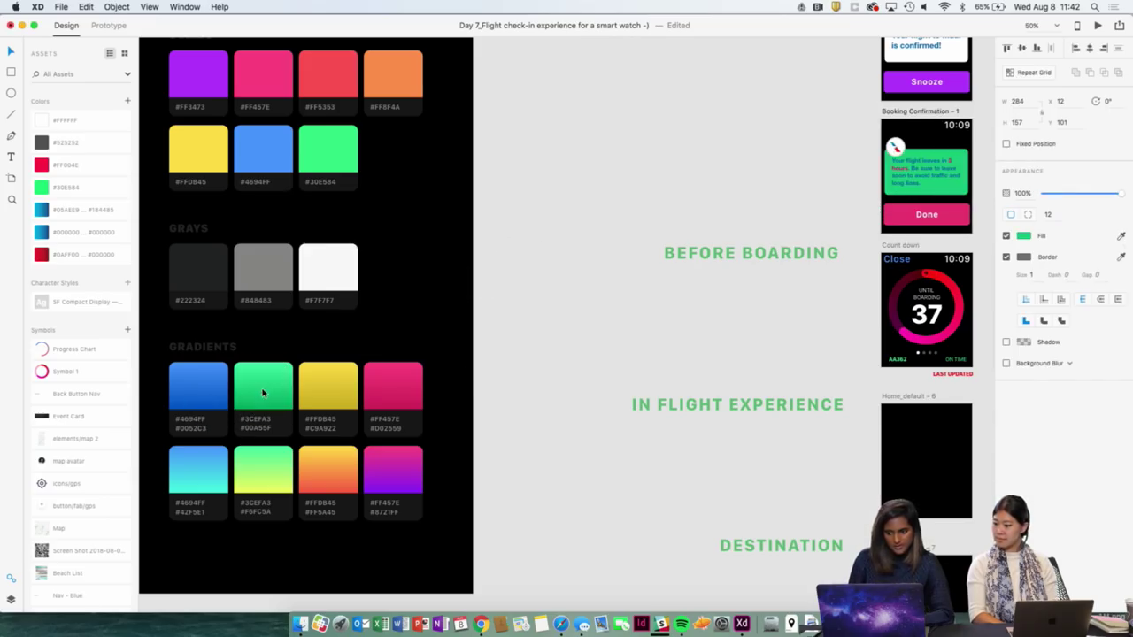
pyautogui.click(555, 231)
pyautogui.scroll(5, 555, 230)
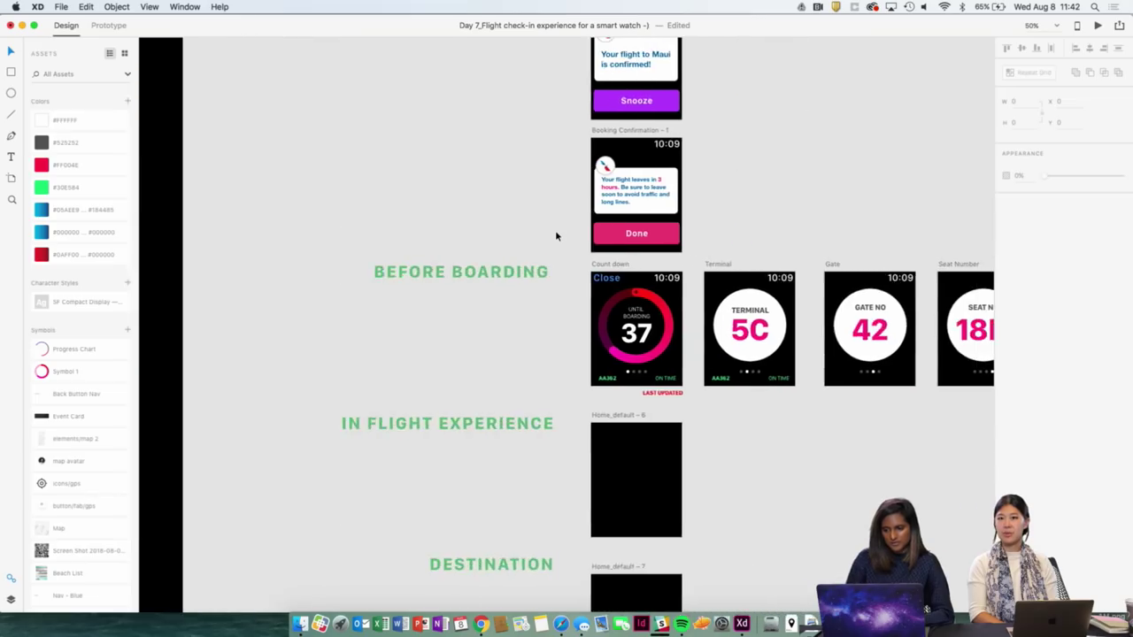
# Lower the GATE NO and SEAT NO labels toward the height of the TERMINAL label.
pyautogui.scroll(-5, 555, 230)
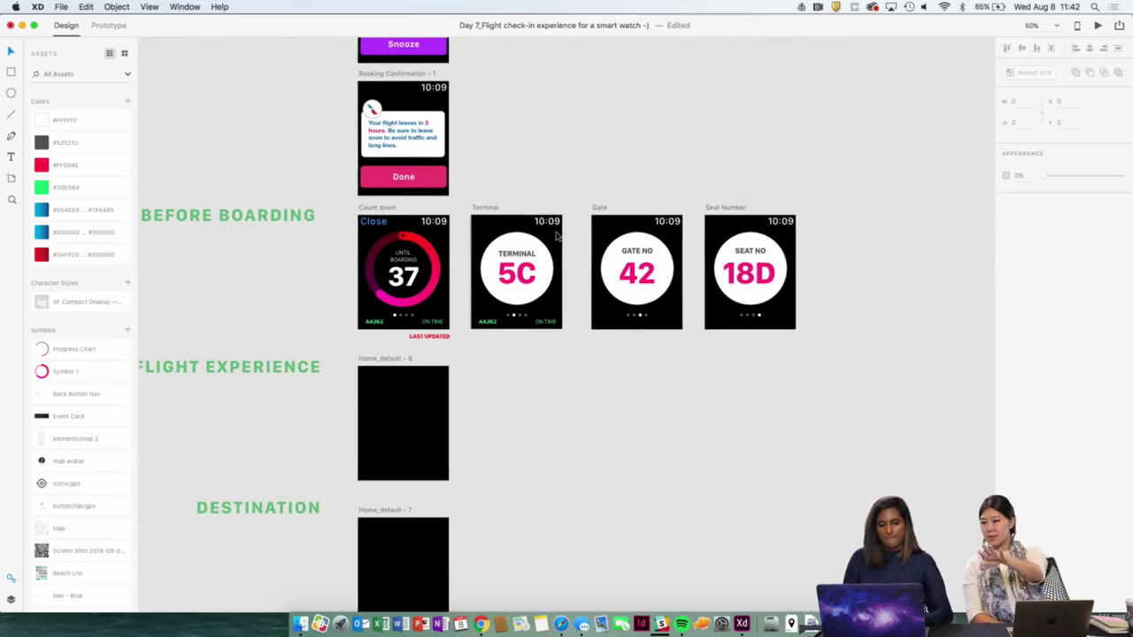
pyautogui.scroll(5, 555, 235)
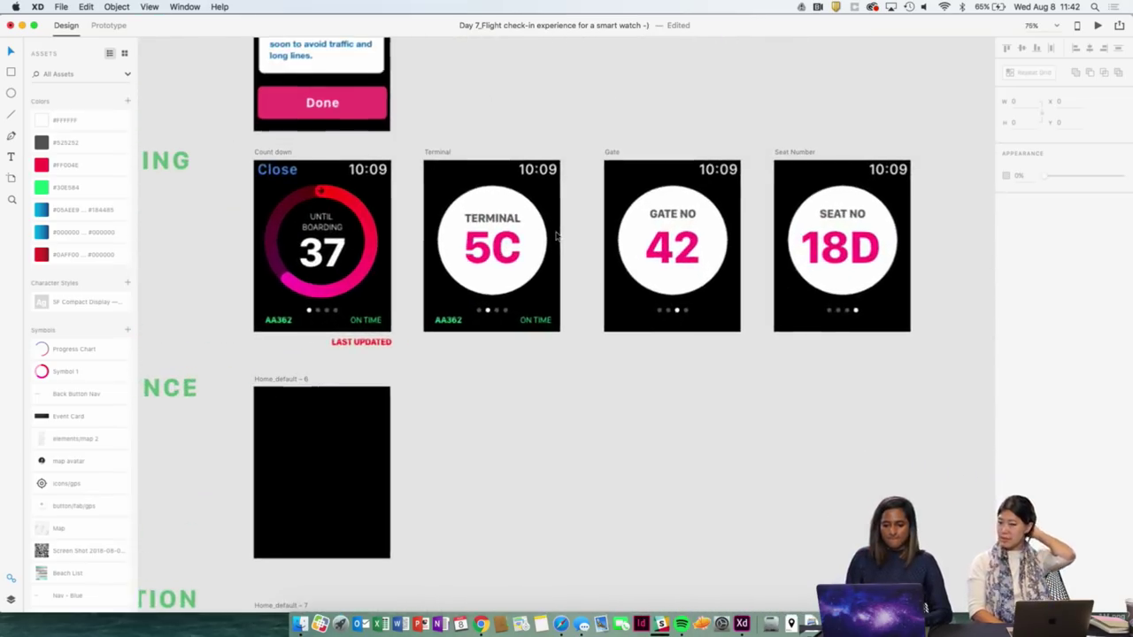
pyautogui.click(637, 250)
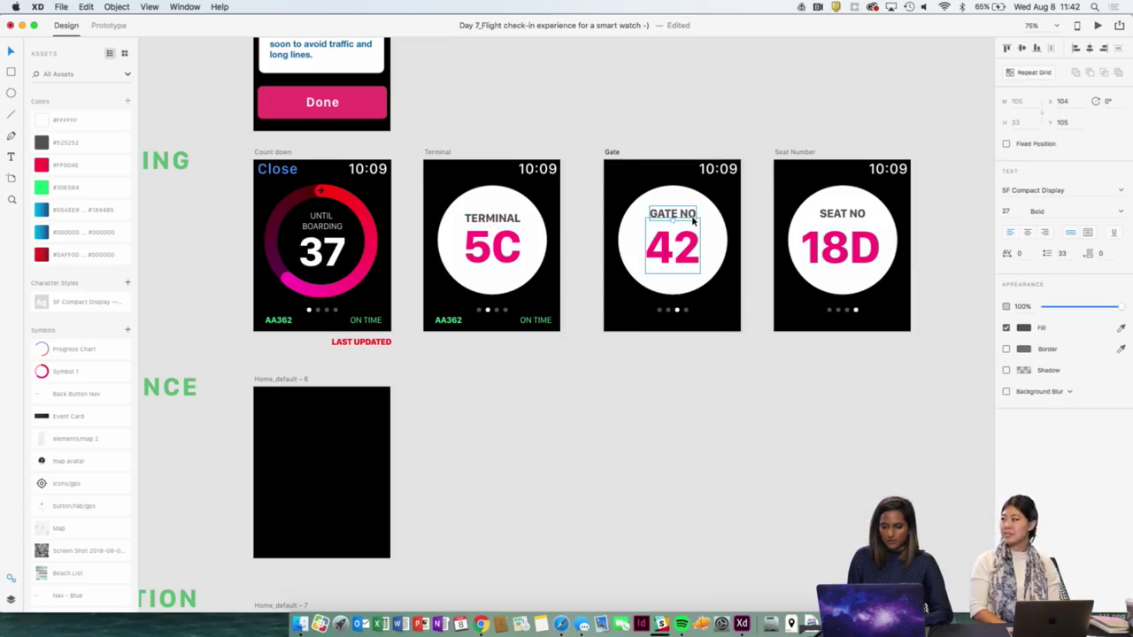
pyautogui.hotkey('shift', 'Down')
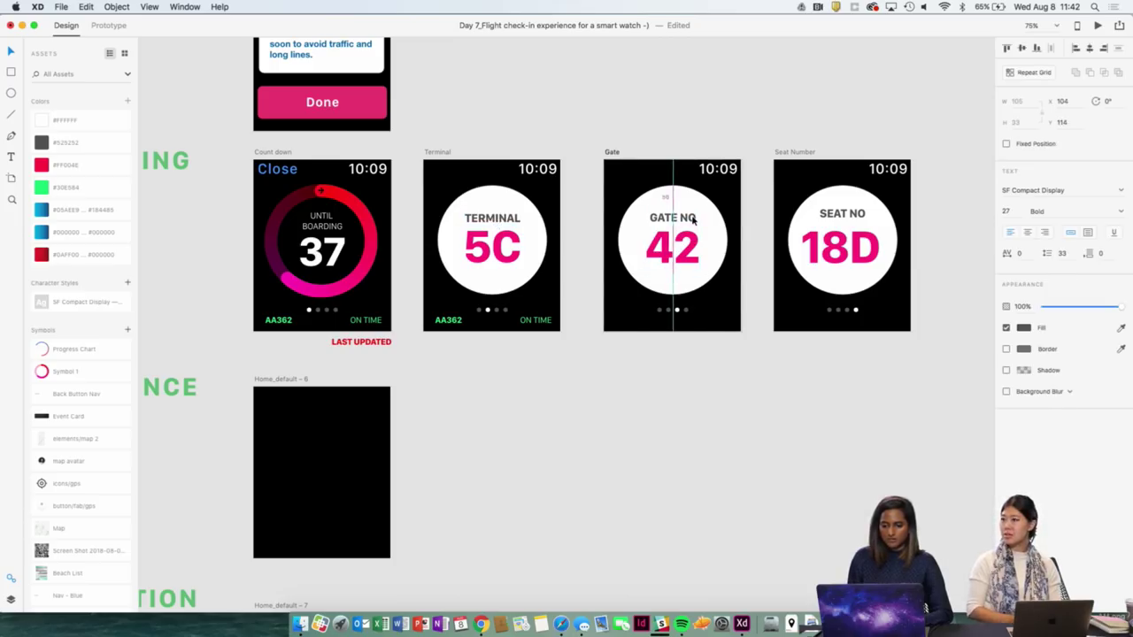
pyautogui.moveTo(855, 206); pyautogui.dragTo(854, 209)
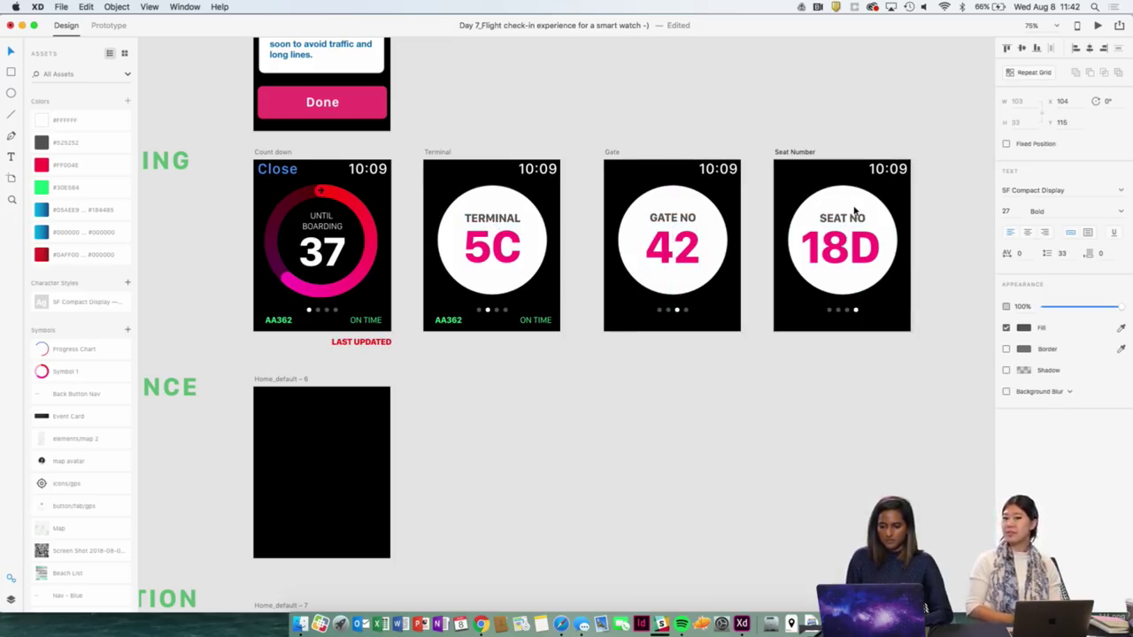
# Replace the GATE NO label on the Gate artboard with a copy of the TERMINAL label in the same position.
pyautogui.click(505, 218)
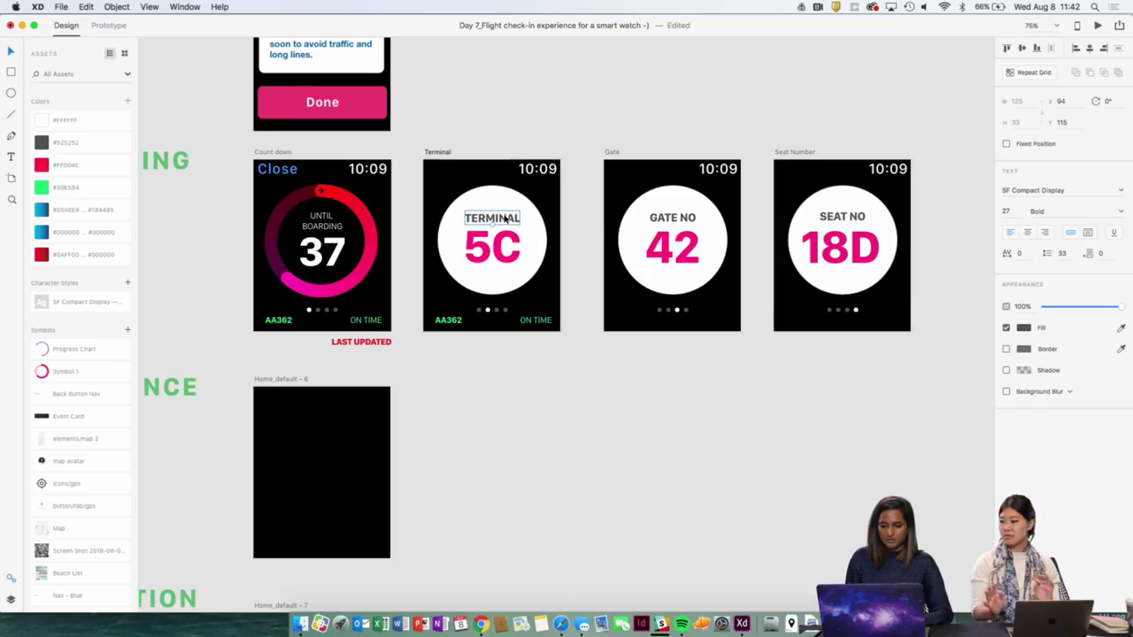
pyautogui.click(663, 218)
pyautogui.press('Delete')
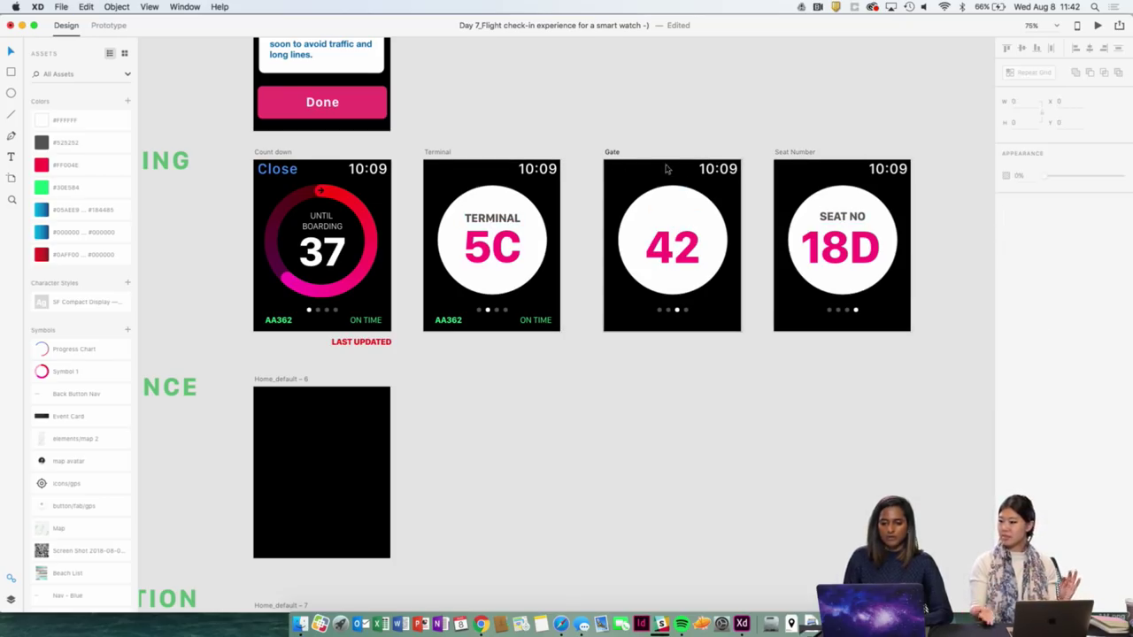
pyautogui.click(611, 152)
pyautogui.write('TERMINAL')
# Change the pasted label on the Gate artboard to read GATE NO.
pyautogui.doubleClick(693, 218)
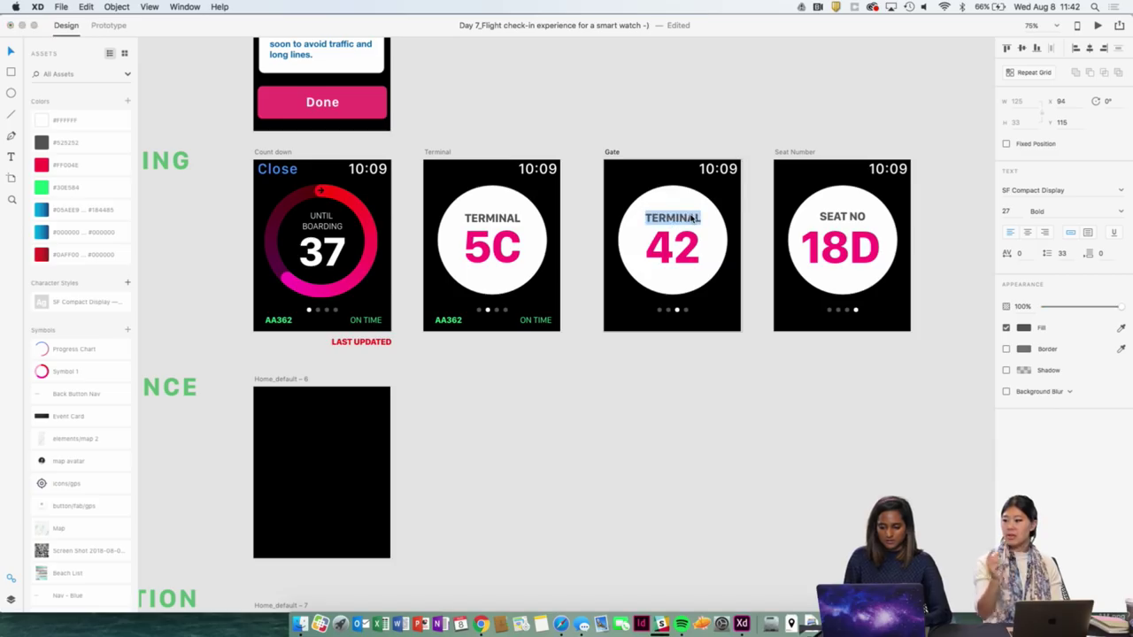
pyautogui.write('g')
pyautogui.press('BackSpace')
pyautogui.write('GAT')
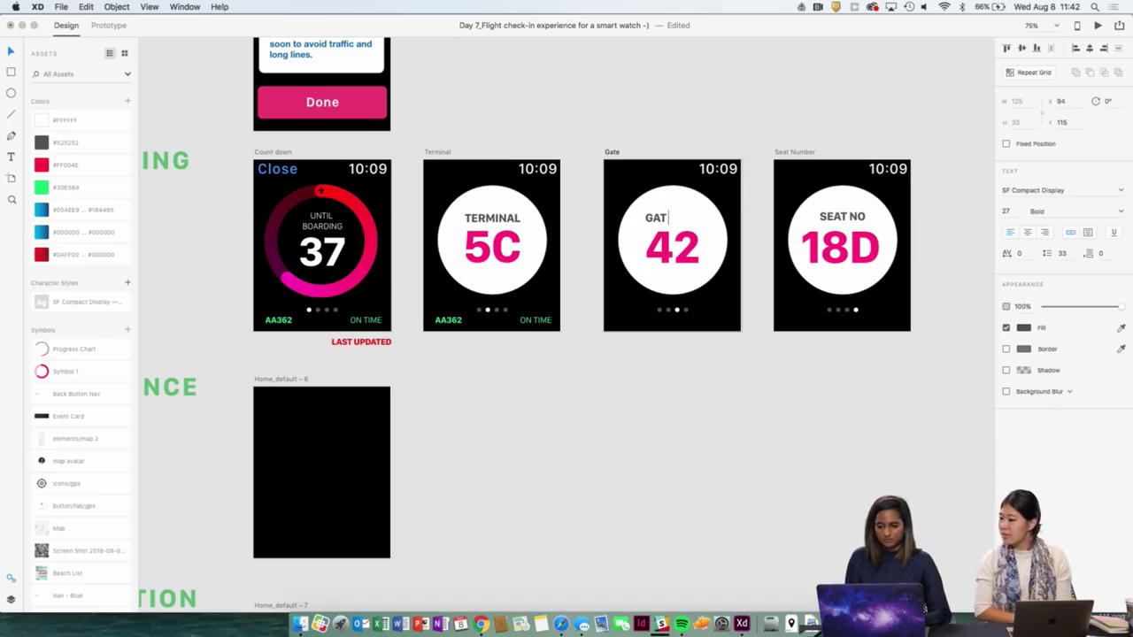
pyautogui.write('E NO')
pyautogui.press('Escape')
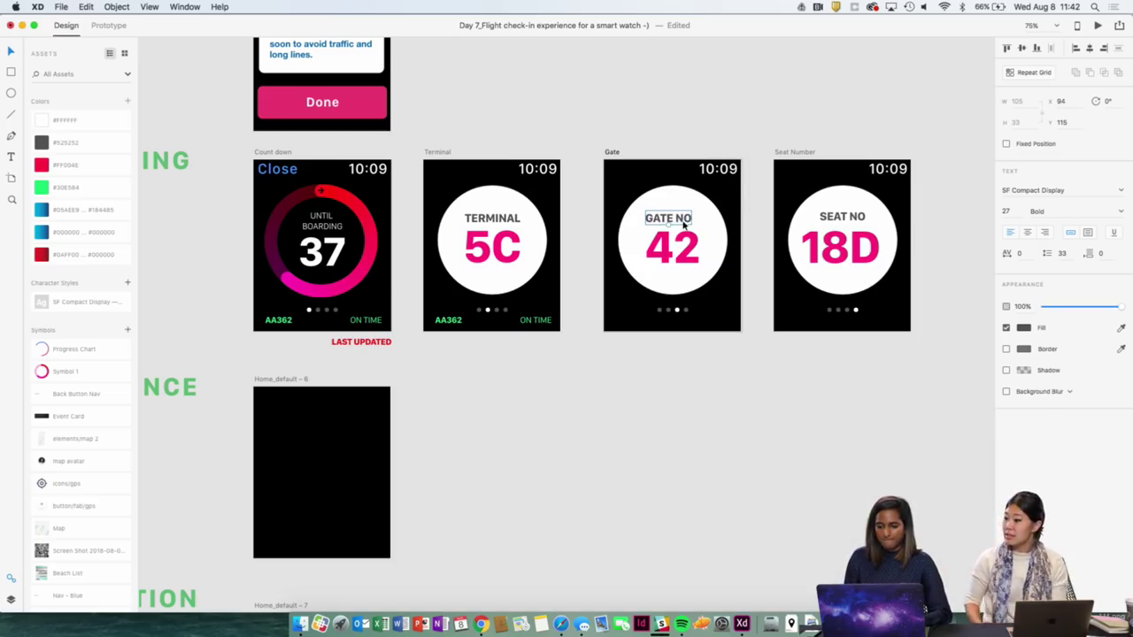
# Center the GATE NO label horizontally within the white circle on the Gate artboard.
pyautogui.click(712, 216)
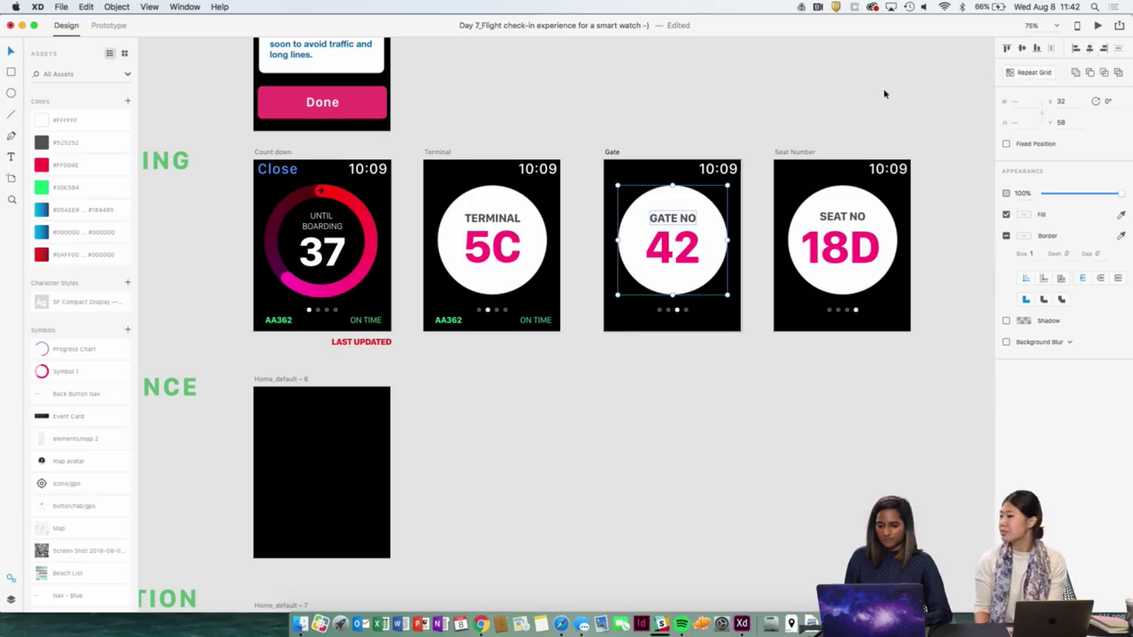
pyautogui.click(682, 223)
pyautogui.click(718, 235)
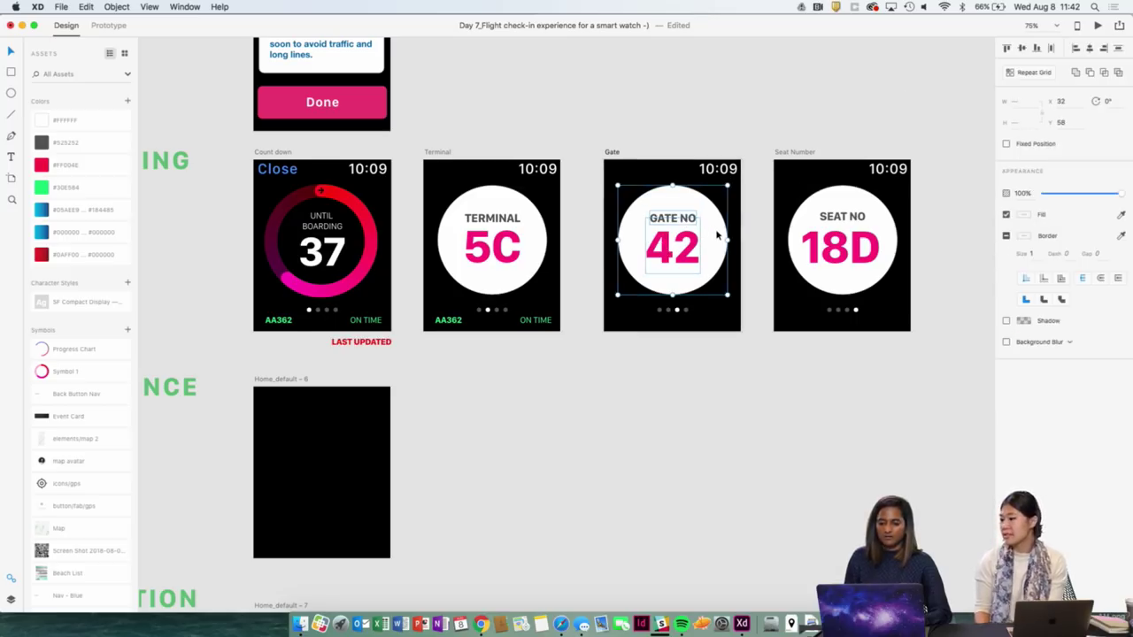
pyautogui.click(858, 126)
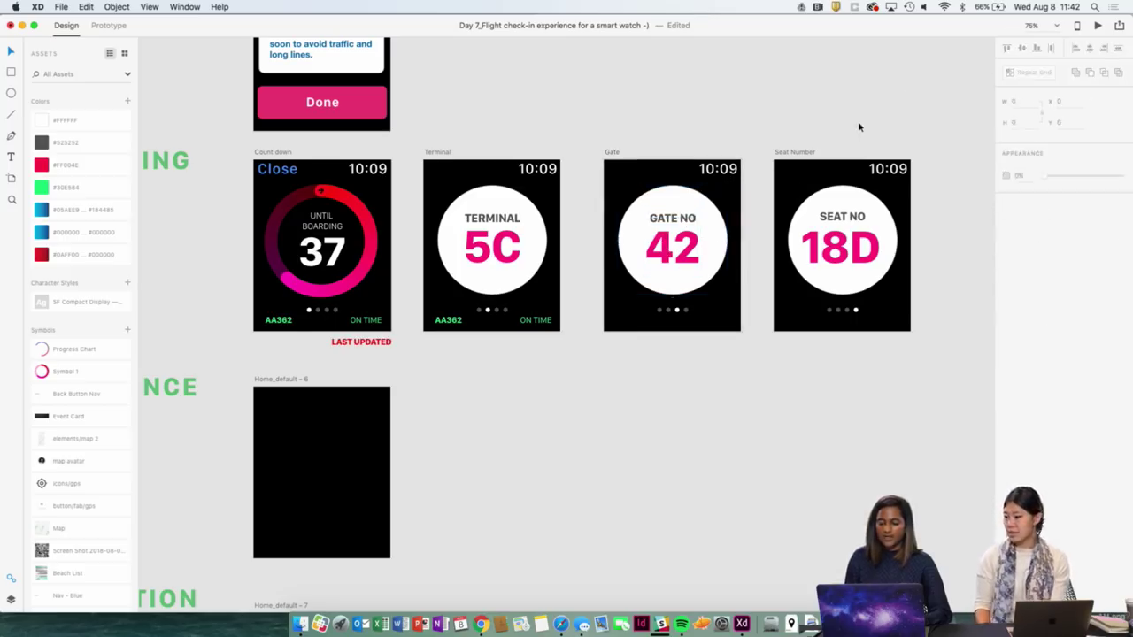
# Replace the SEAT NO label on the Seat Number artboard with a copy of the Gate artboard's GATE NO label.
pyautogui.hscroll(3, 858, 127)
pyautogui.click(776, 203)
pyautogui.press('Delete')
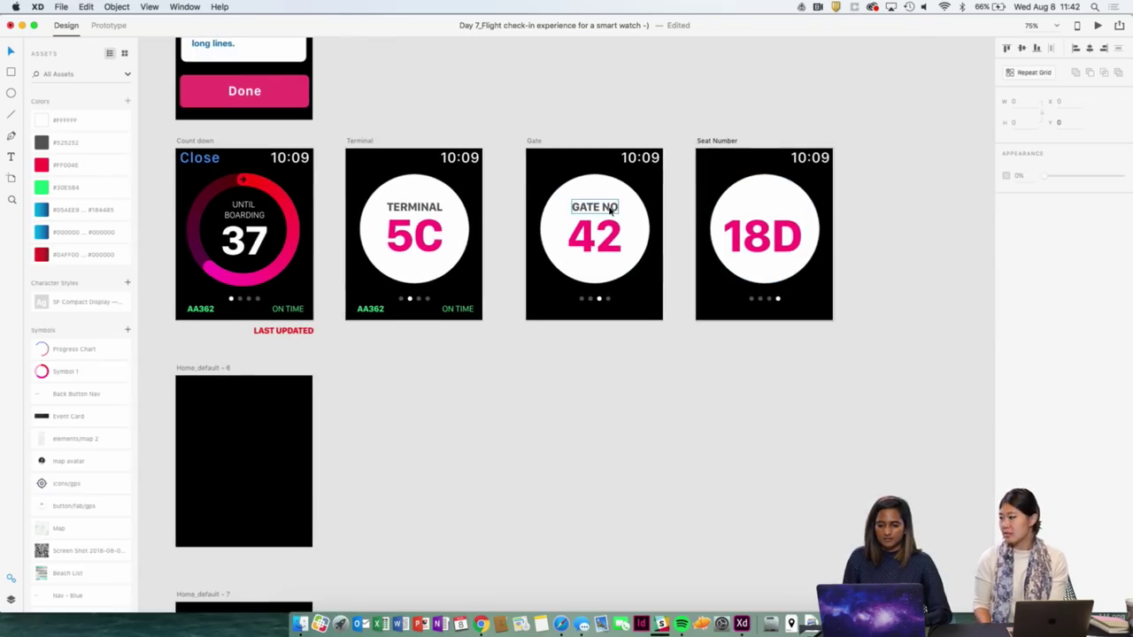
pyautogui.click(607, 208)
pyautogui.press('cmd+c')
pyautogui.click(716, 141)
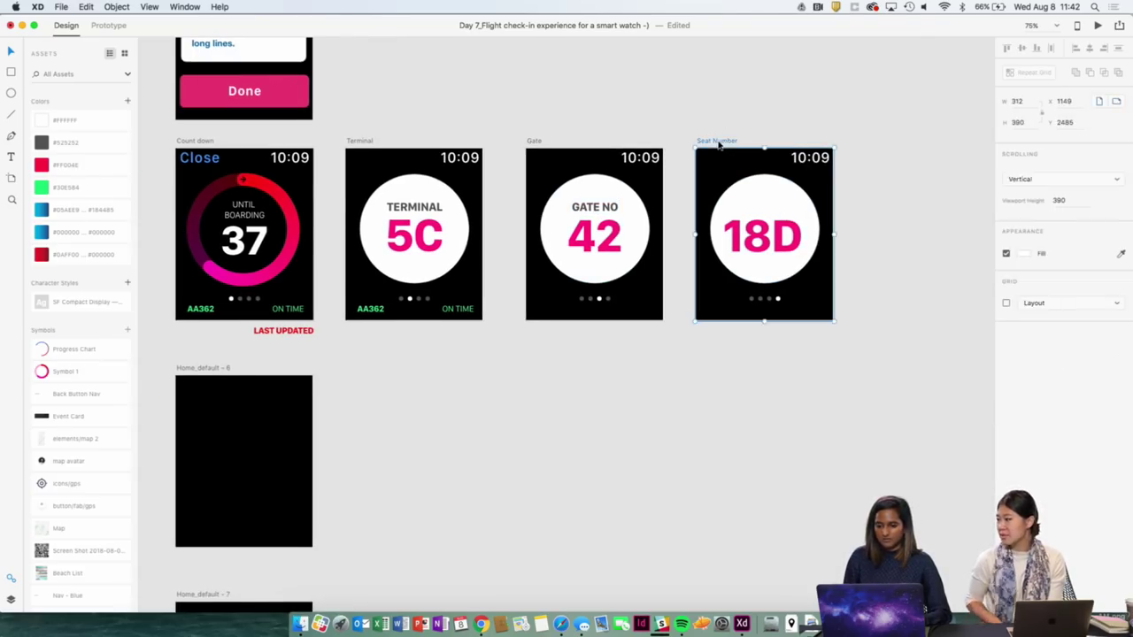
pyautogui.press('cmd+v')
# Change the pasted label on the Seat Number artboard to read SEAT NO.
pyautogui.doubleClick(775, 212)
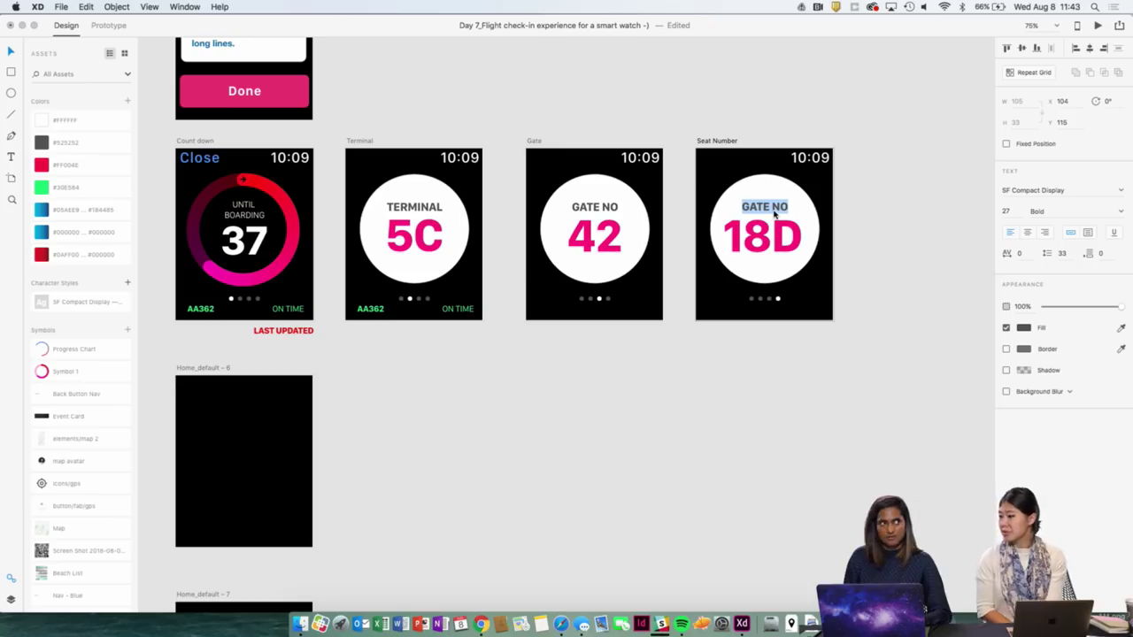
pyautogui.write('s')
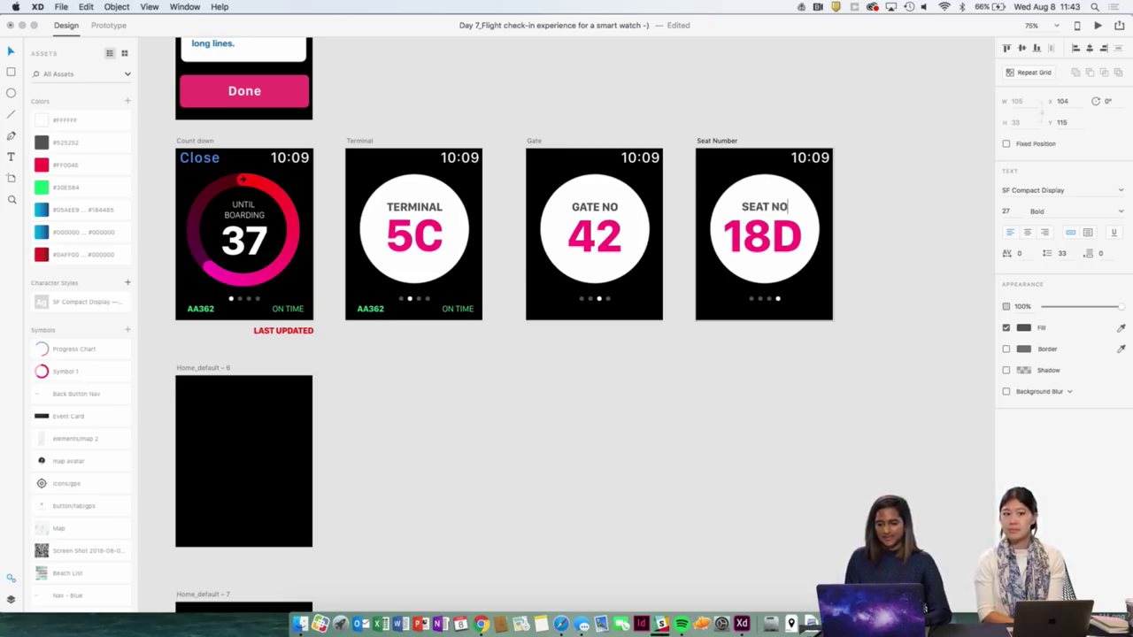
pyautogui.click(806, 359)
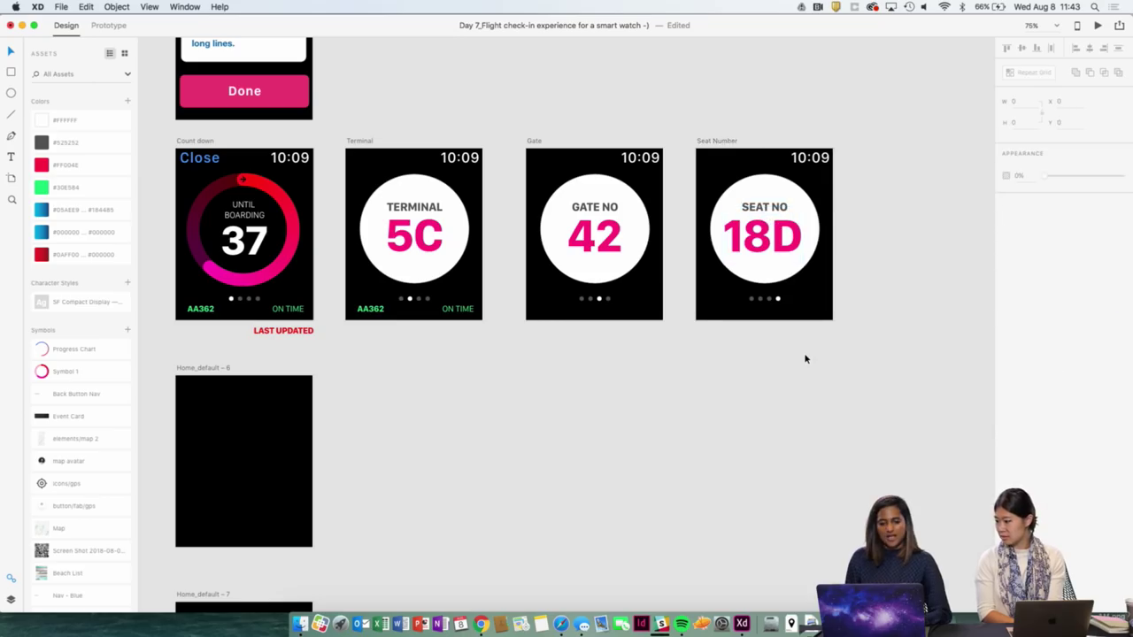
# Try a copy of the Count down artboard's blue Close label on the Terminal artboard.
pyautogui.scroll(-3, 805, 358)
pyautogui.scroll(3, 806, 359)
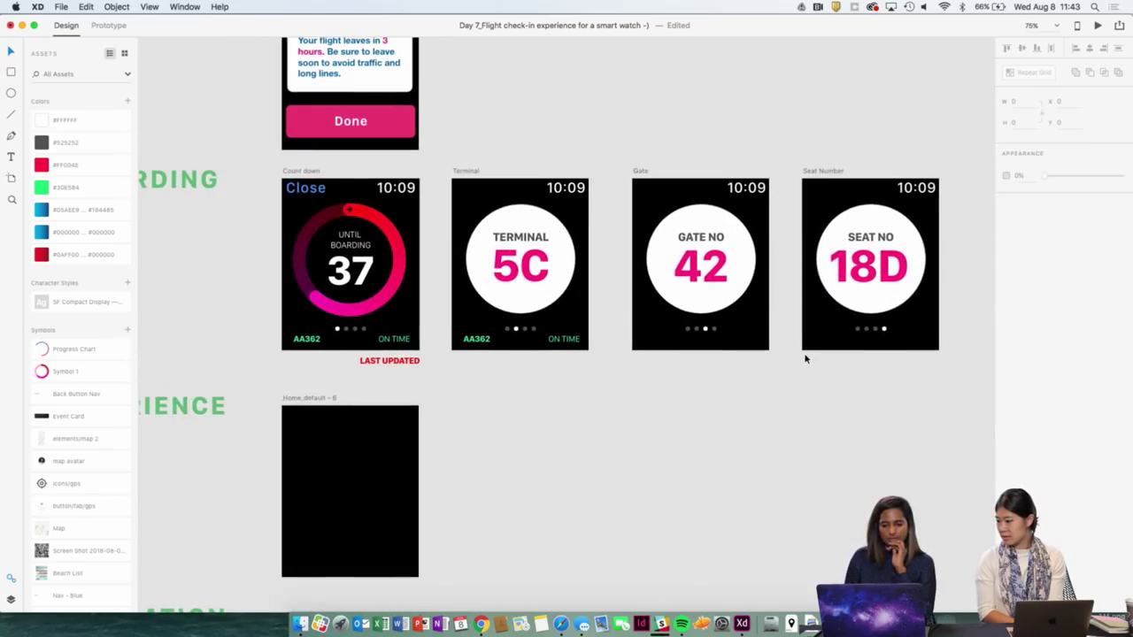
pyautogui.hscroll(3, 539, 124)
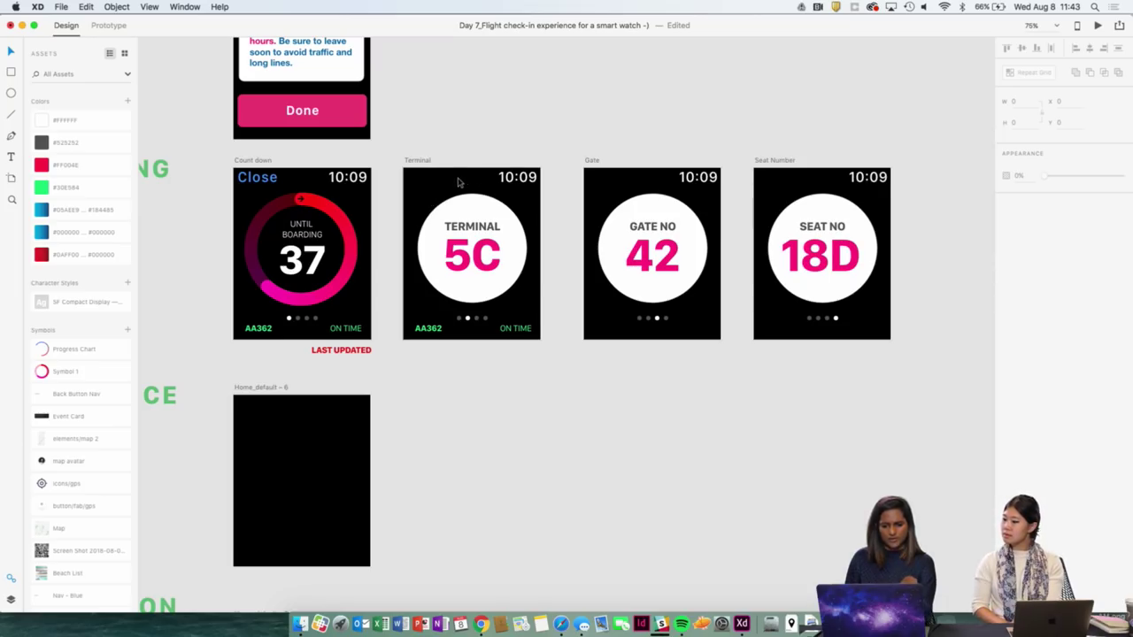
pyautogui.click(257, 177)
pyautogui.press('super+c')
pyautogui.click(417, 160)
pyautogui.press('super+v')
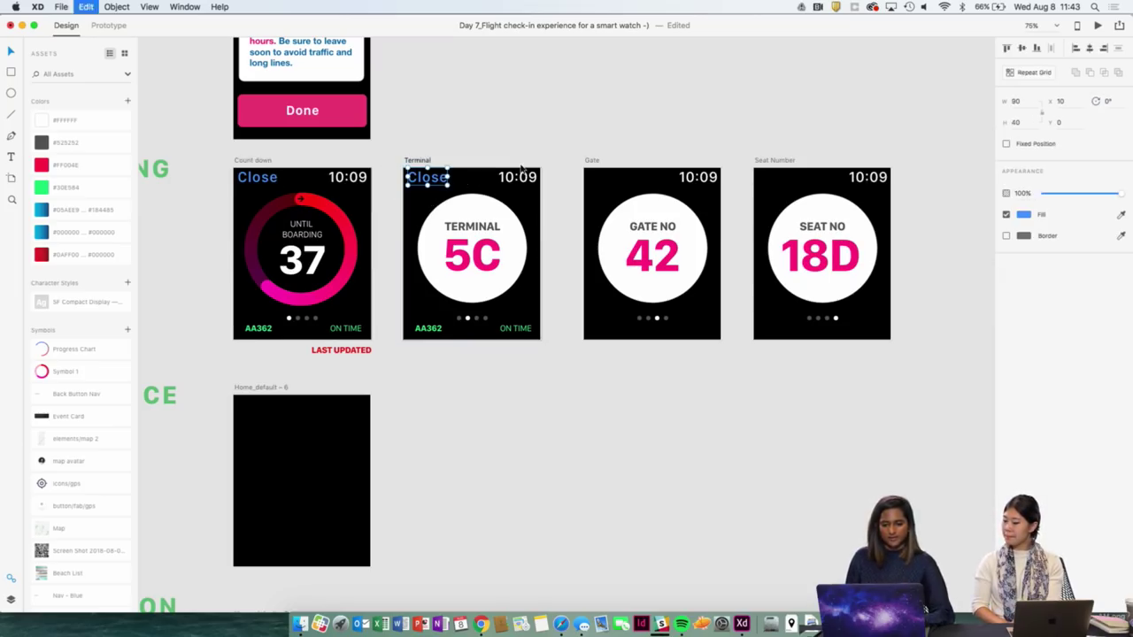
pyautogui.click(566, 168)
pyautogui.press('super+z')
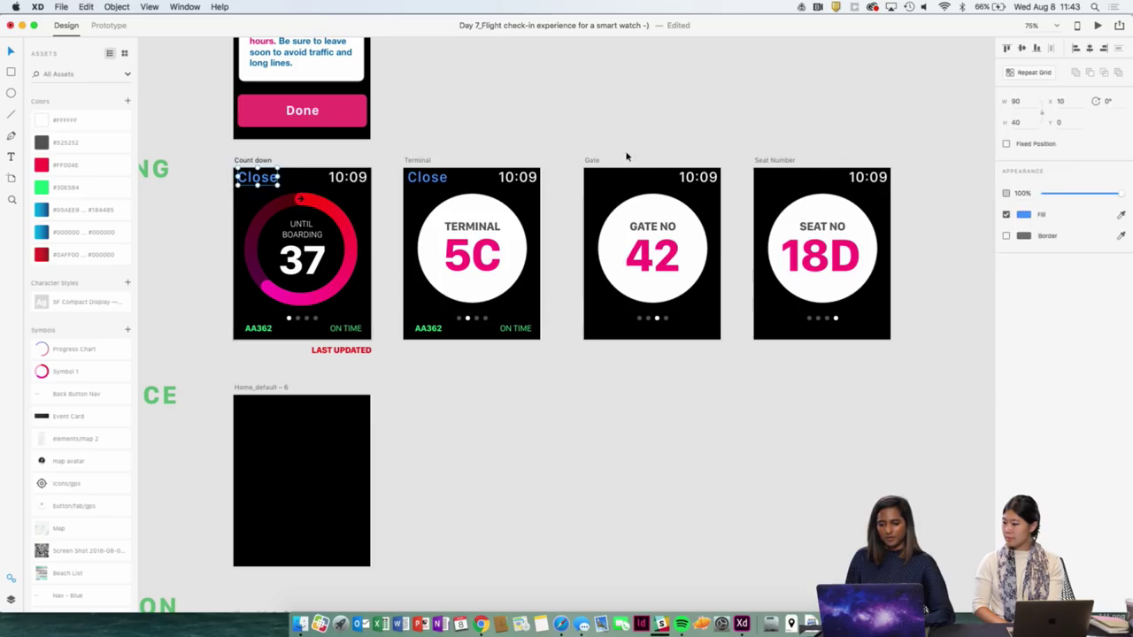
# Try copies of the Close label on the Gate and Seat Number artboards, and undo both pastes.
pyautogui.click(592, 161)
pyautogui.press('super+v')
pyautogui.click(774, 160)
pyautogui.press('super+v')
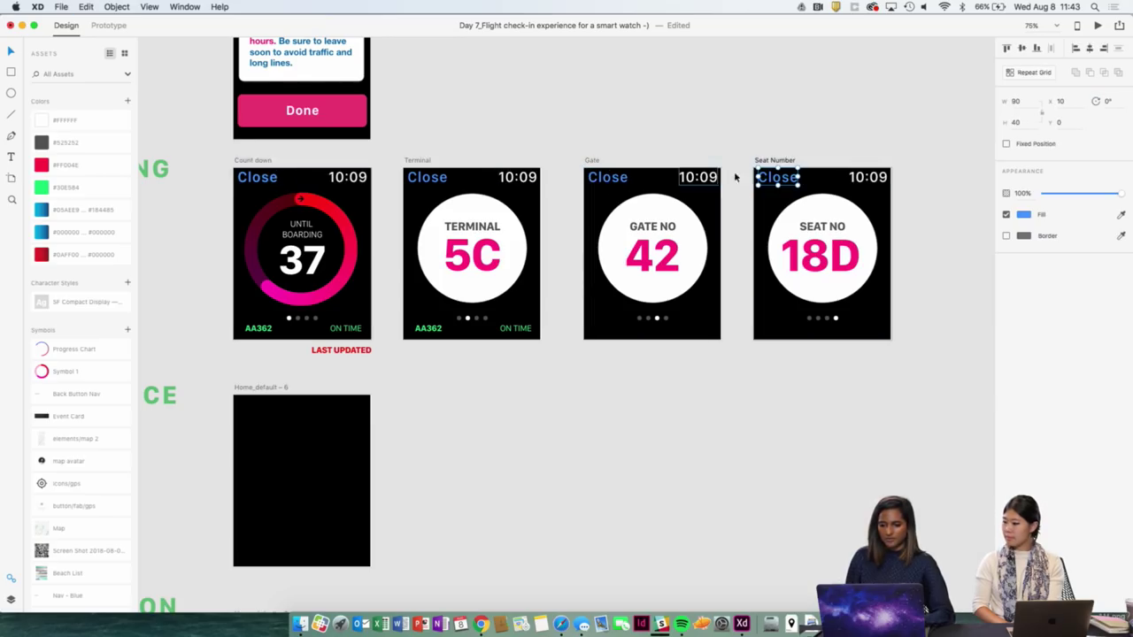
pyautogui.press('super+z')
pyautogui.press('super+z')
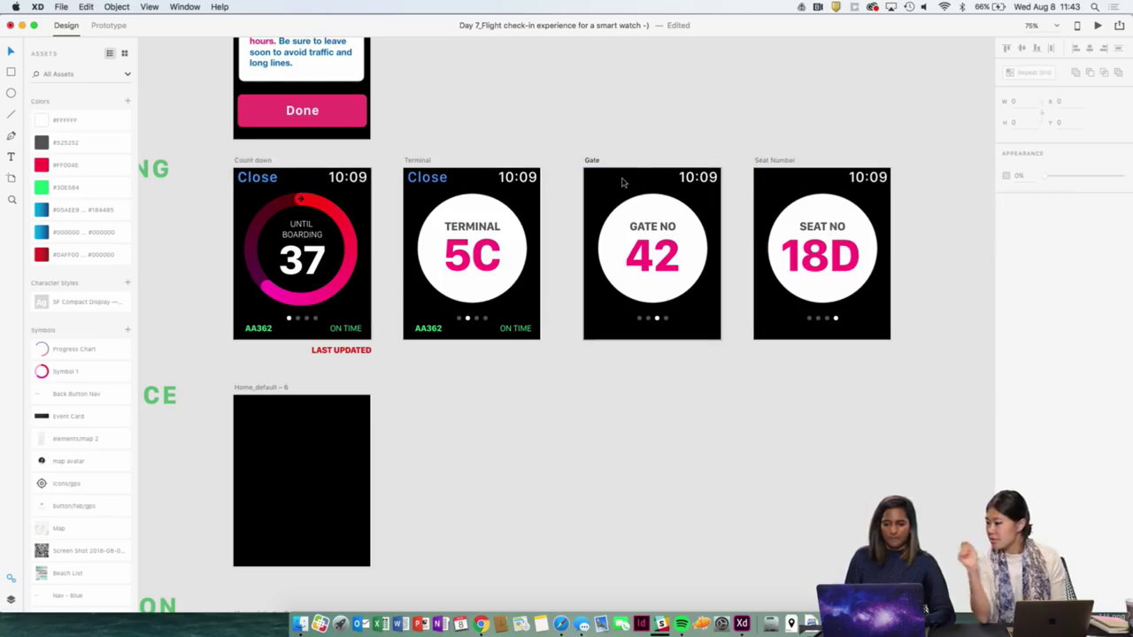
# Delete the Close label from the Terminal artboard.
pyautogui.click(419, 182)
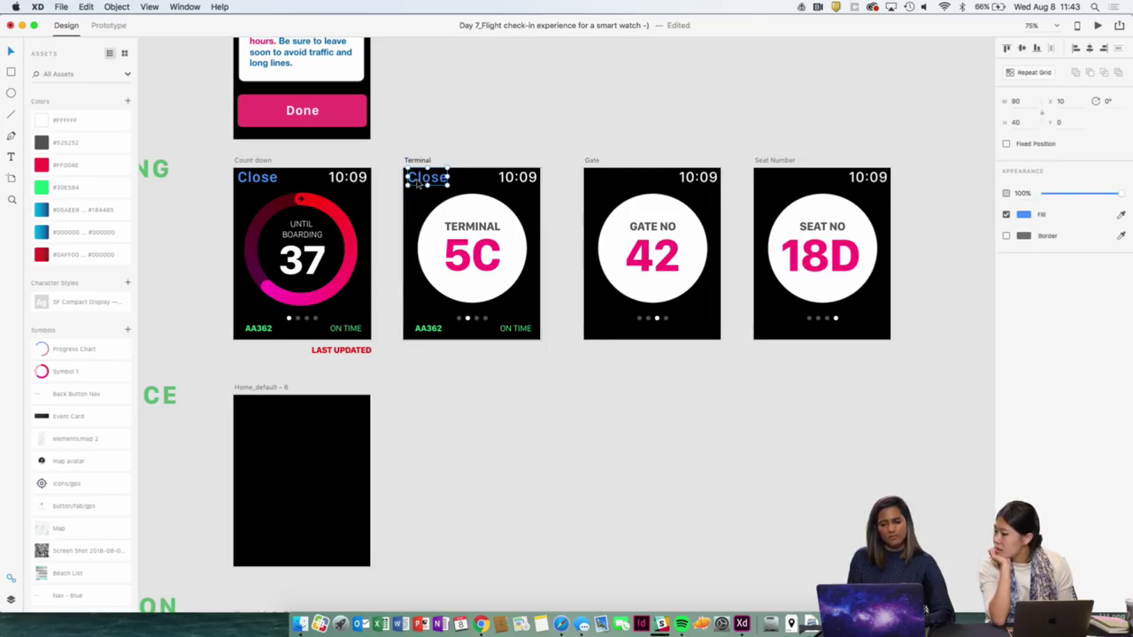
pyautogui.press('Delete')
pyautogui.scroll(1, 540, 435)
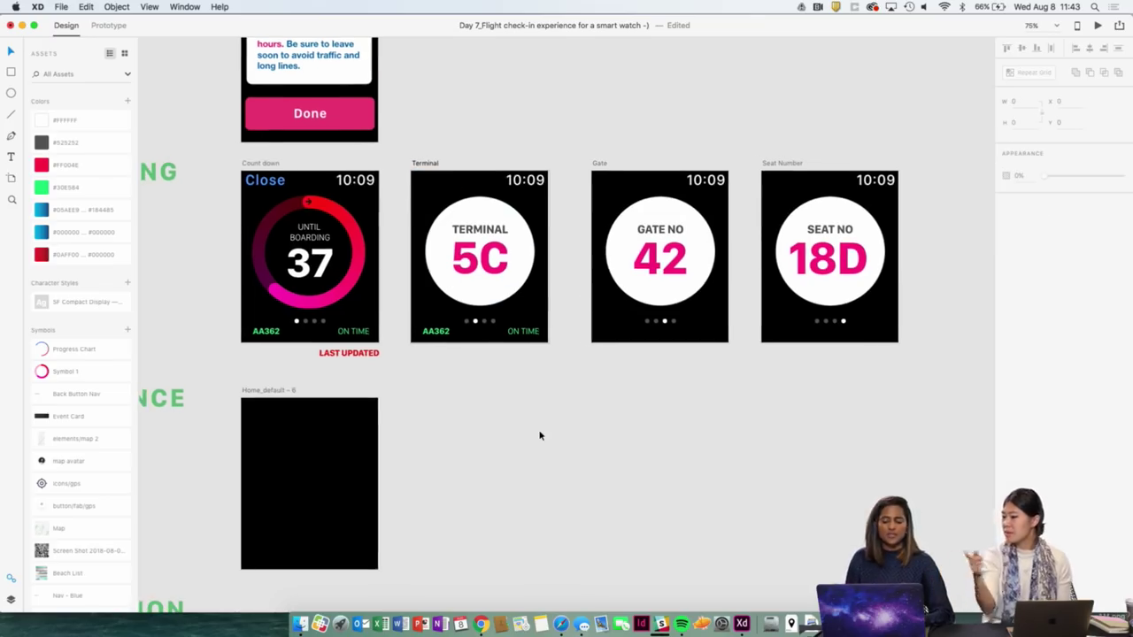
pyautogui.hscroll(-1, 540, 436)
pyautogui.click(273, 179)
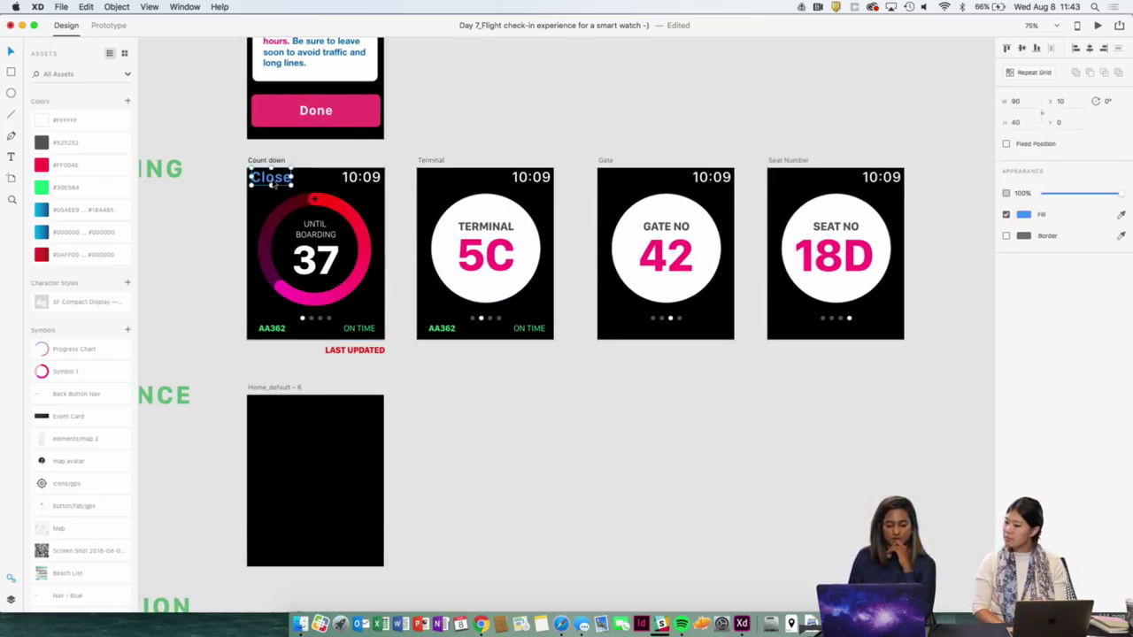
pyautogui.click(440, 160)
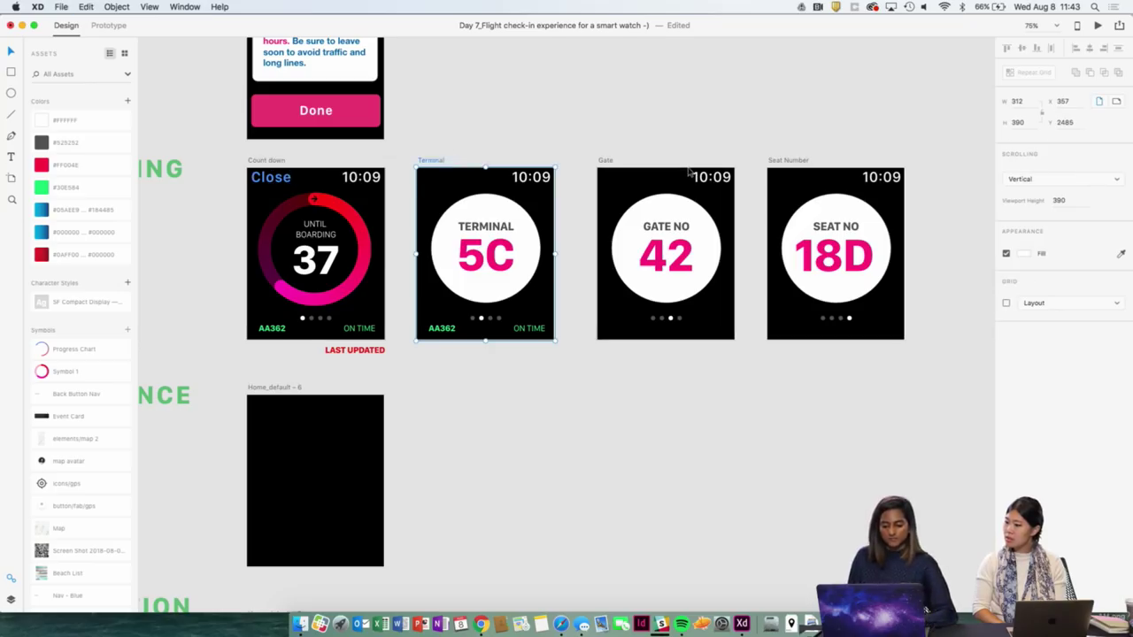
pyautogui.press('super+d')
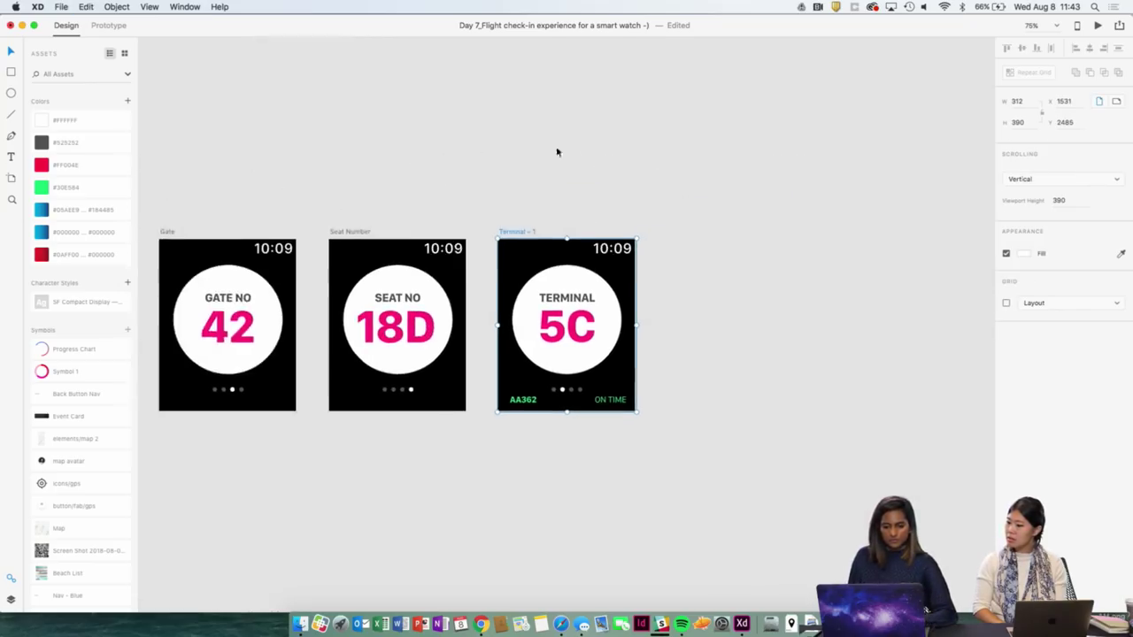
pyautogui.press('Delete')
pyautogui.hscroll(-5, 668, 222)
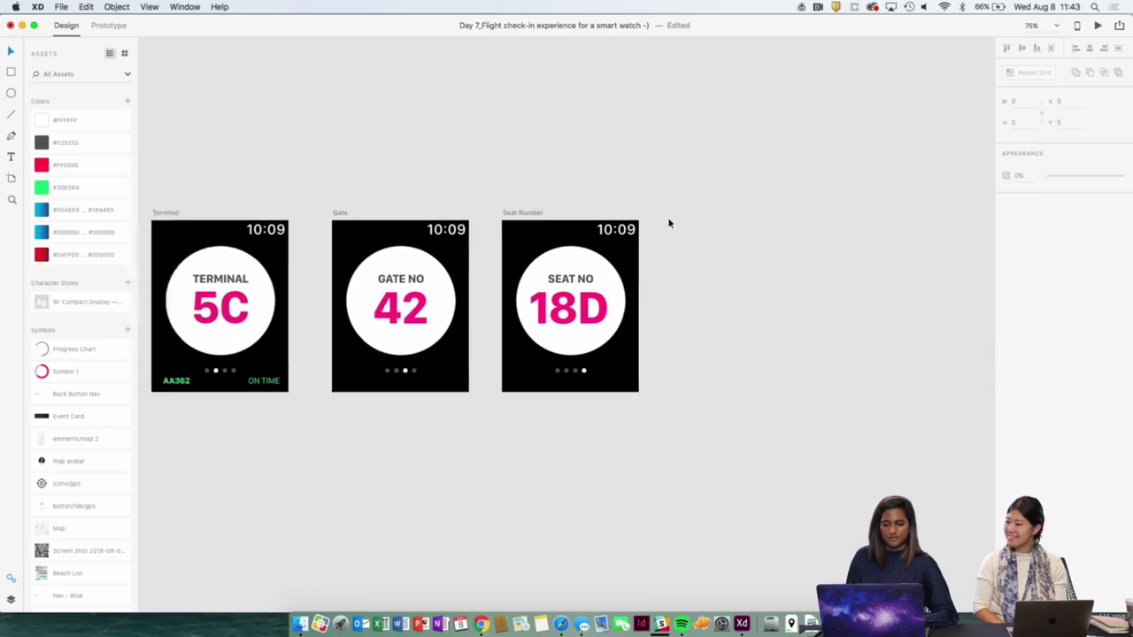
# Copy the Close label from the Count down artboard onto the Terminal artboard.
pyautogui.scroll(2, 501, 127)
pyautogui.click(215, 270)
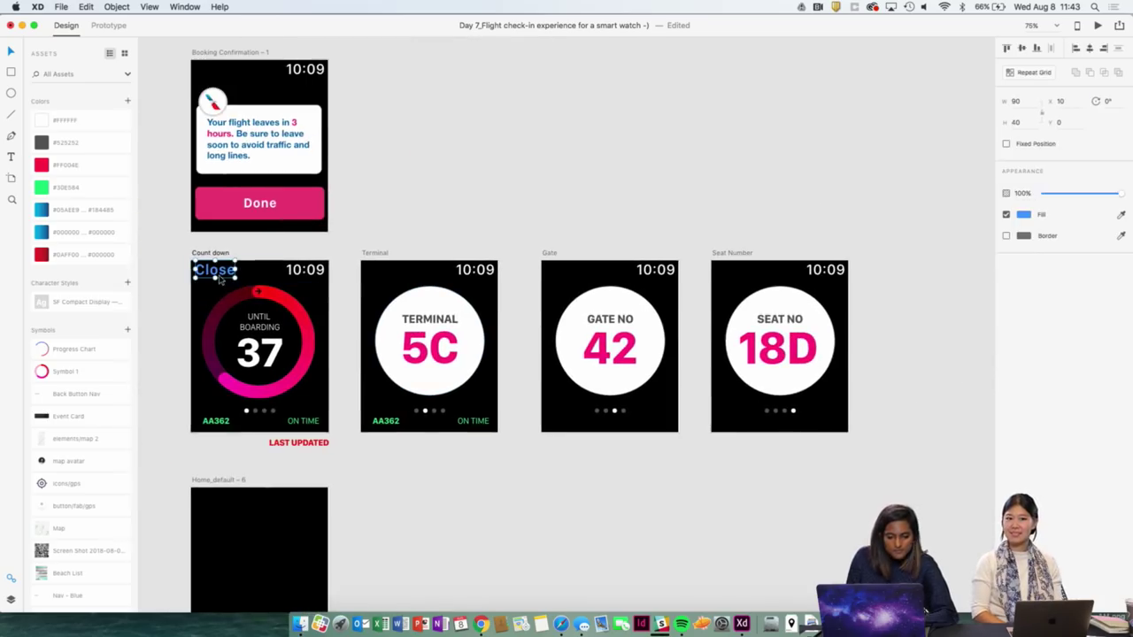
pyautogui.press('super+c')
pyautogui.click(375, 253)
pyautogui.press('super+v')
pyautogui.press('super+z')
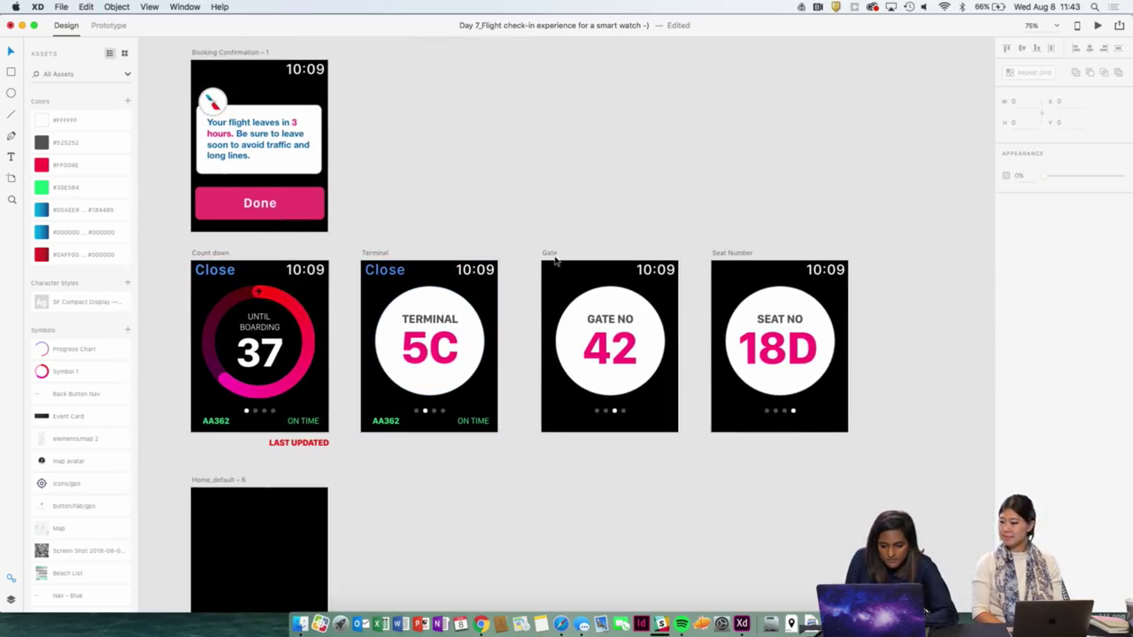
pyautogui.press('super+z')
# Paste the copied Close label onto the Gate and Seat Number artboards.
pyautogui.click(548, 254)
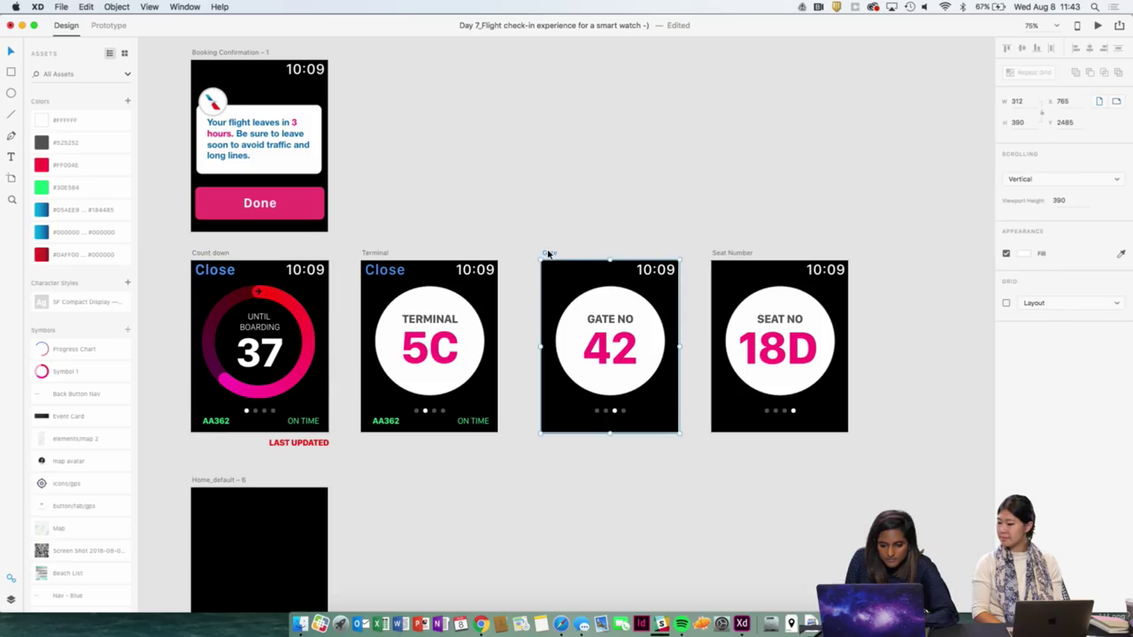
pyautogui.press('super+v')
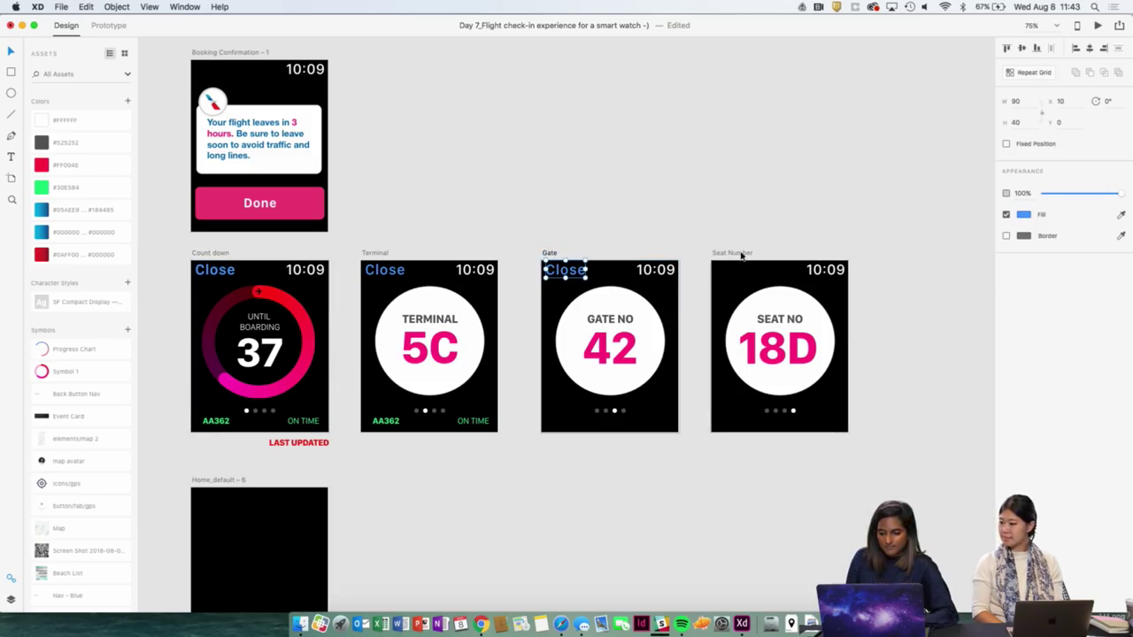
pyautogui.click(740, 255)
pyautogui.press('super+v')
pyautogui.hscroll(-2, 704, 227)
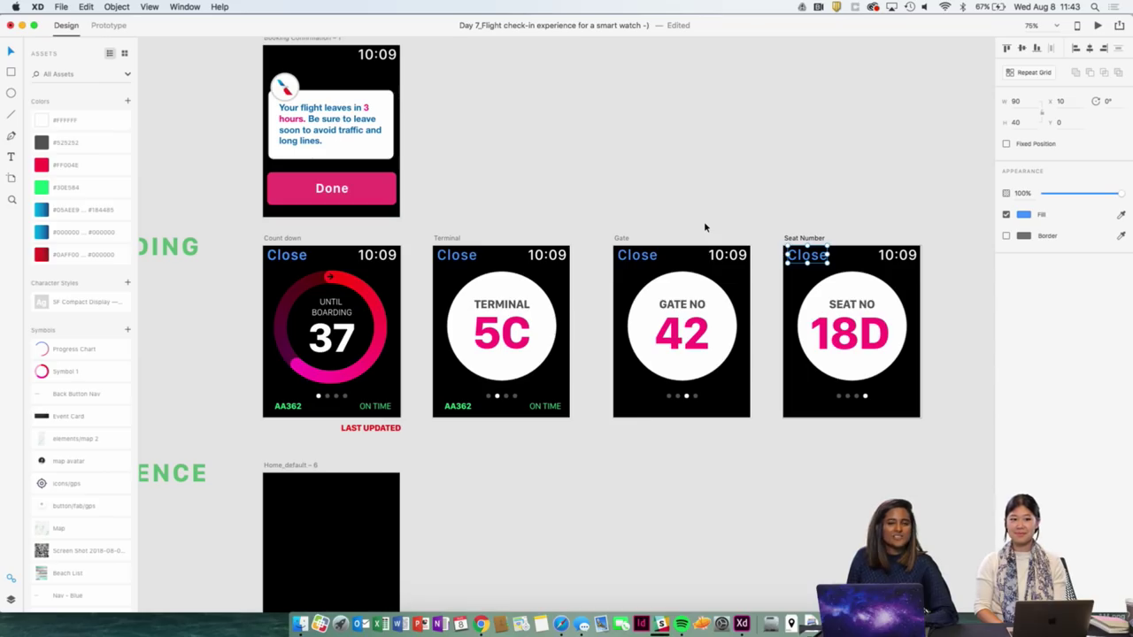
# Review the booking-confirmed and before-boarding artboards and how they line up with their journey stage headings.
pyautogui.scroll(-2, 634, 185)
pyautogui.hscroll(-1, 633, 185)
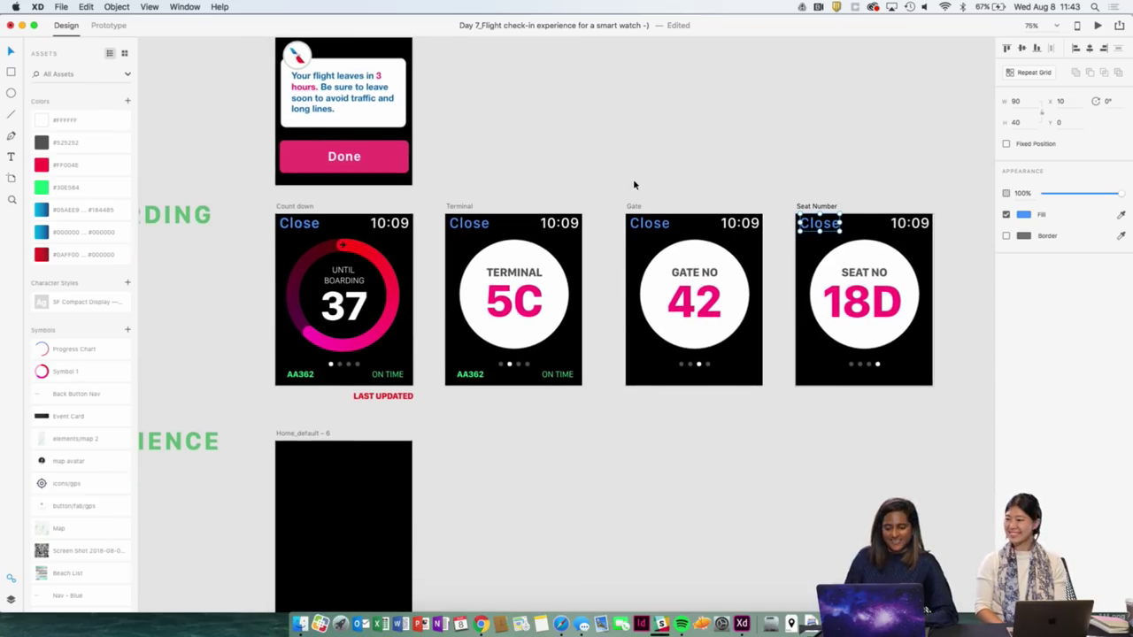
pyautogui.press('super+minus')
pyautogui.rightClick(634, 185)
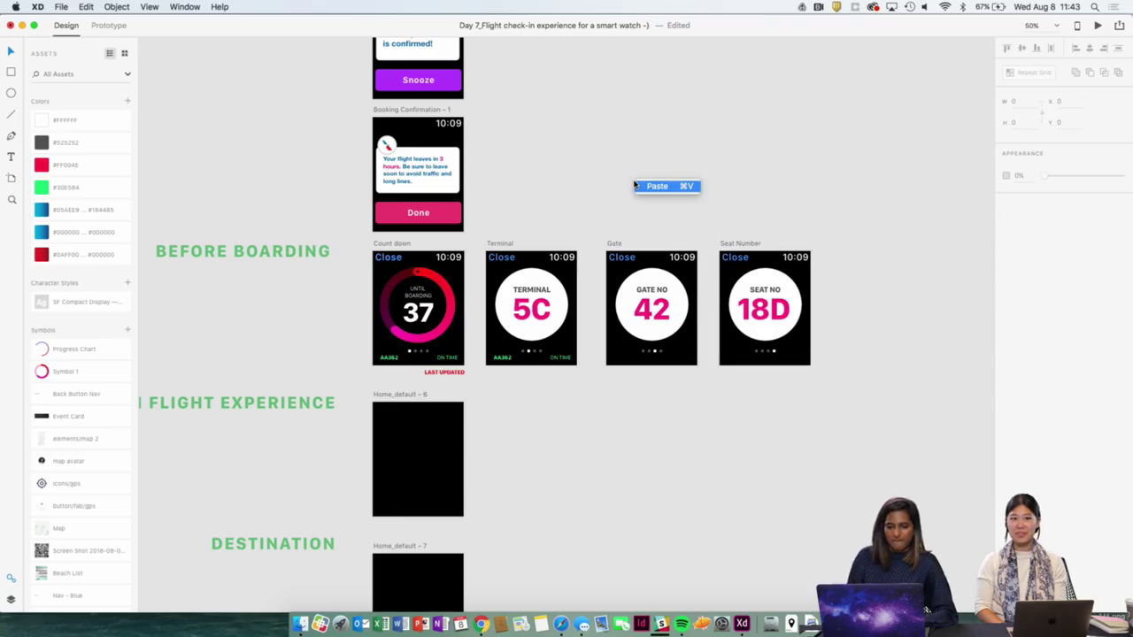
pyautogui.click(584, 169)
pyautogui.press('super+plus')
pyautogui.press('super+plus')
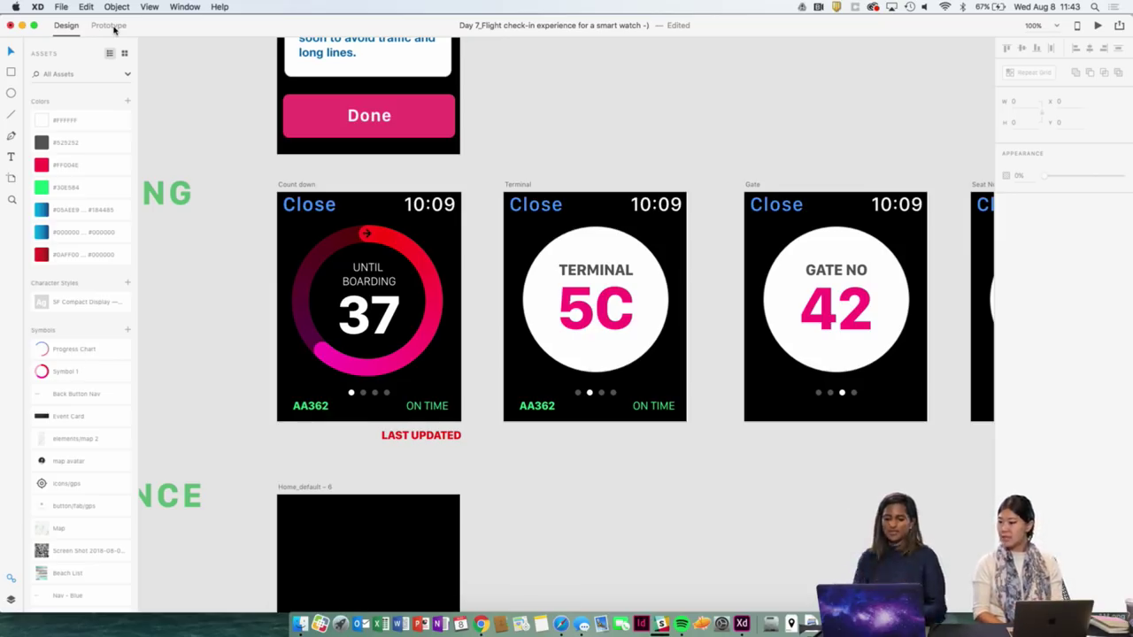
pyautogui.press('super+minus')
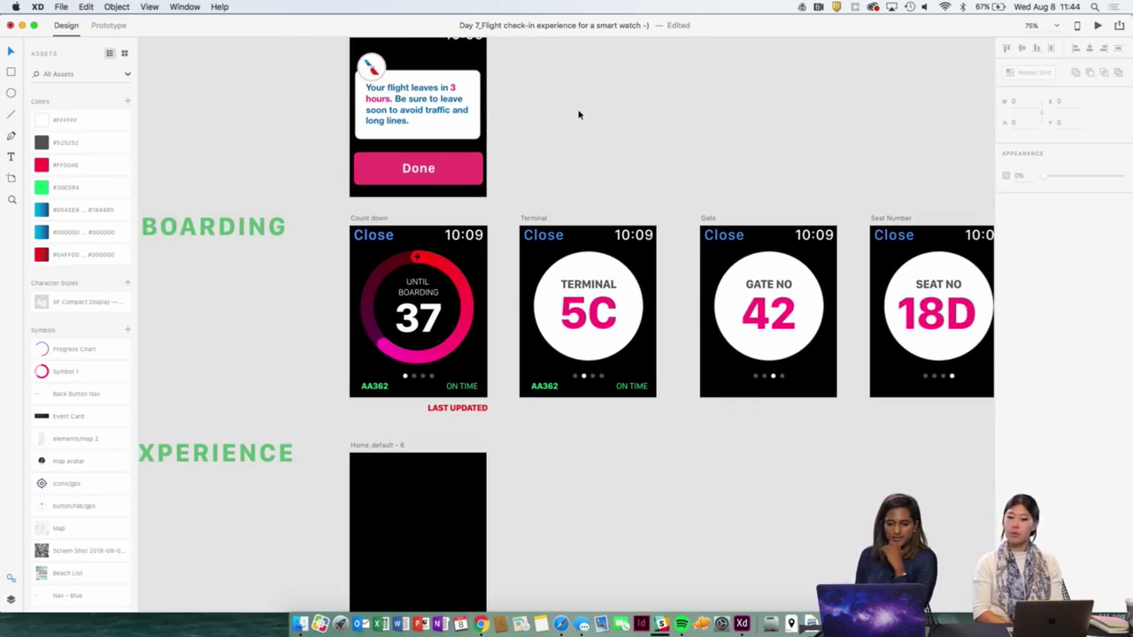
pyautogui.hscroll(3, 579, 115)
pyautogui.scroll(5, 584, 119)
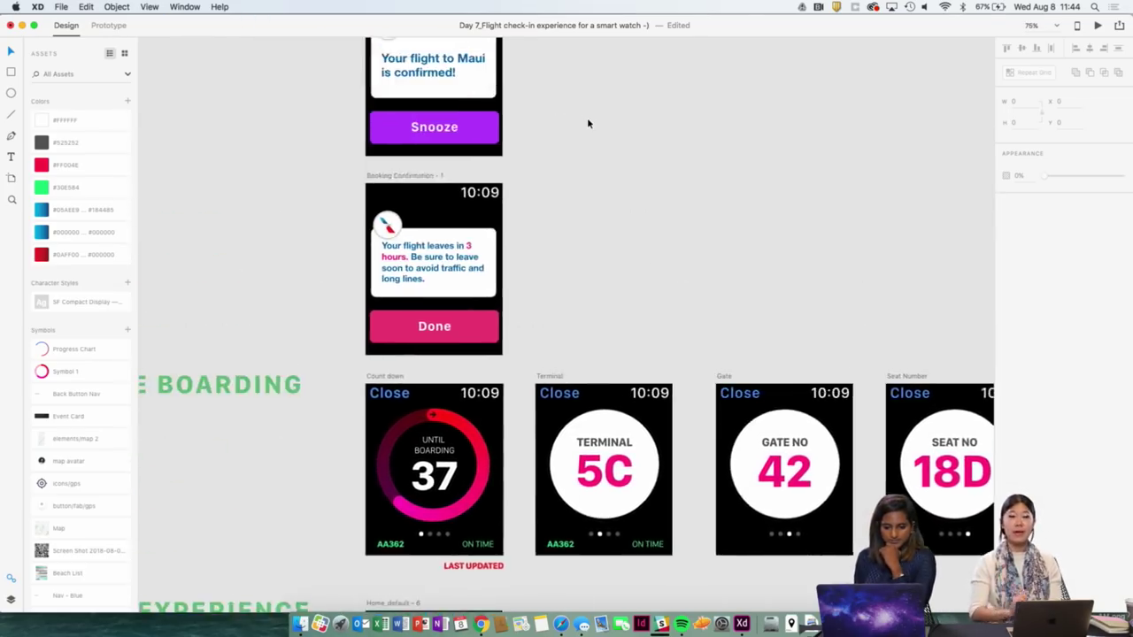
pyautogui.scroll(-2, 587, 124)
pyautogui.scroll(4, 586, 124)
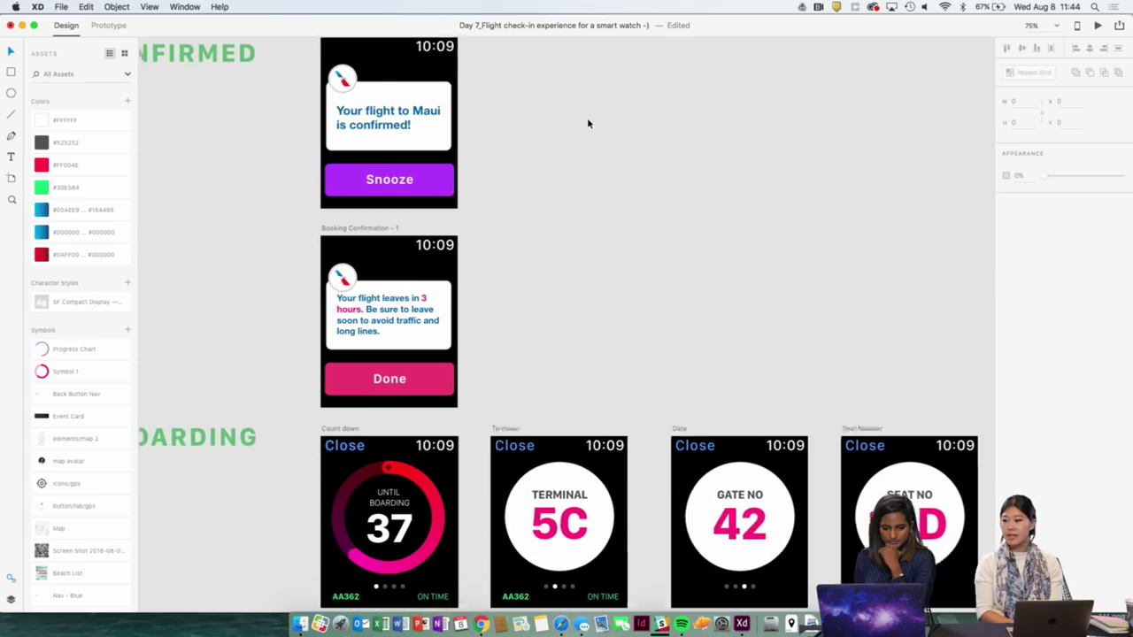
pyautogui.scroll(-2, 587, 124)
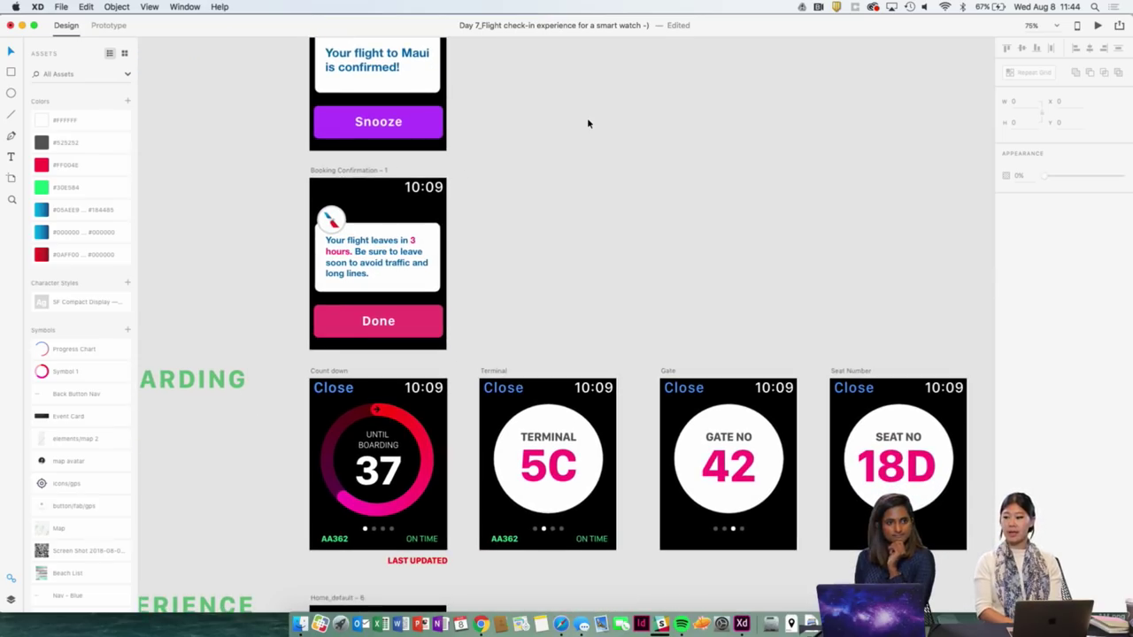
pyautogui.hscroll(-2, 587, 123)
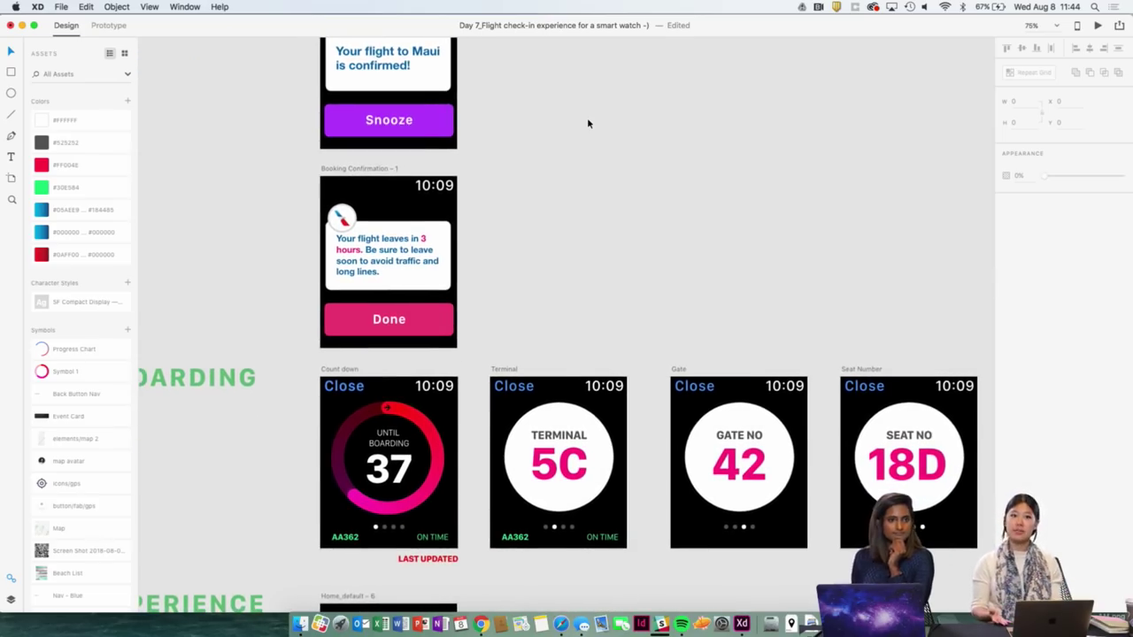
pyautogui.hscroll(-1, 587, 123)
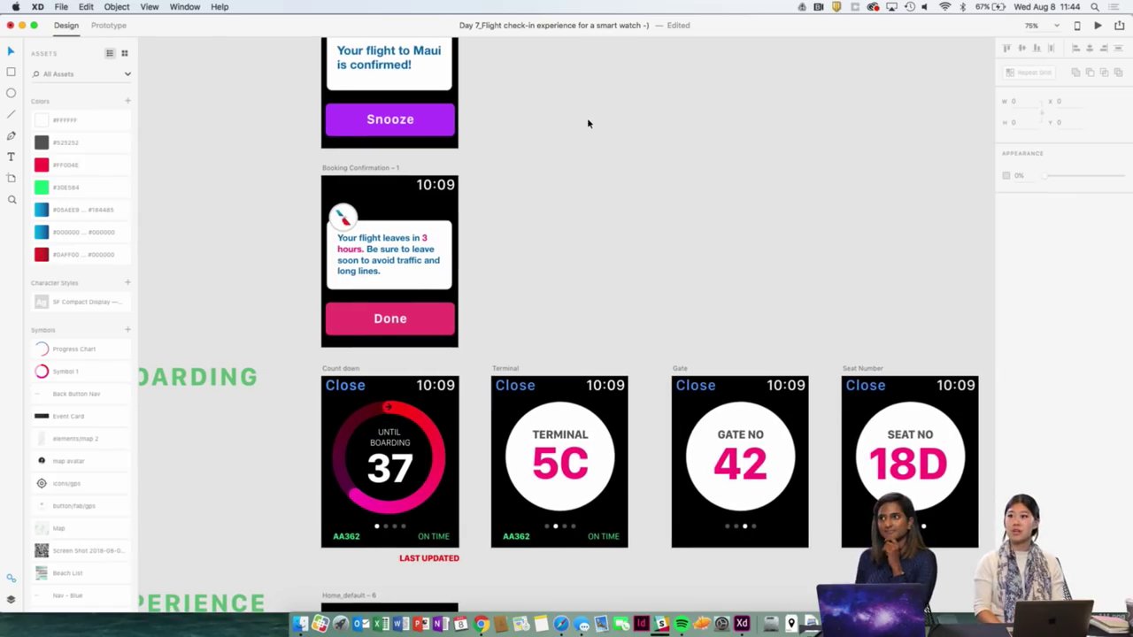
pyautogui.scroll(1, 587, 123)
pyautogui.scroll(-5, 587, 123)
pyautogui.hscroll(2, 587, 123)
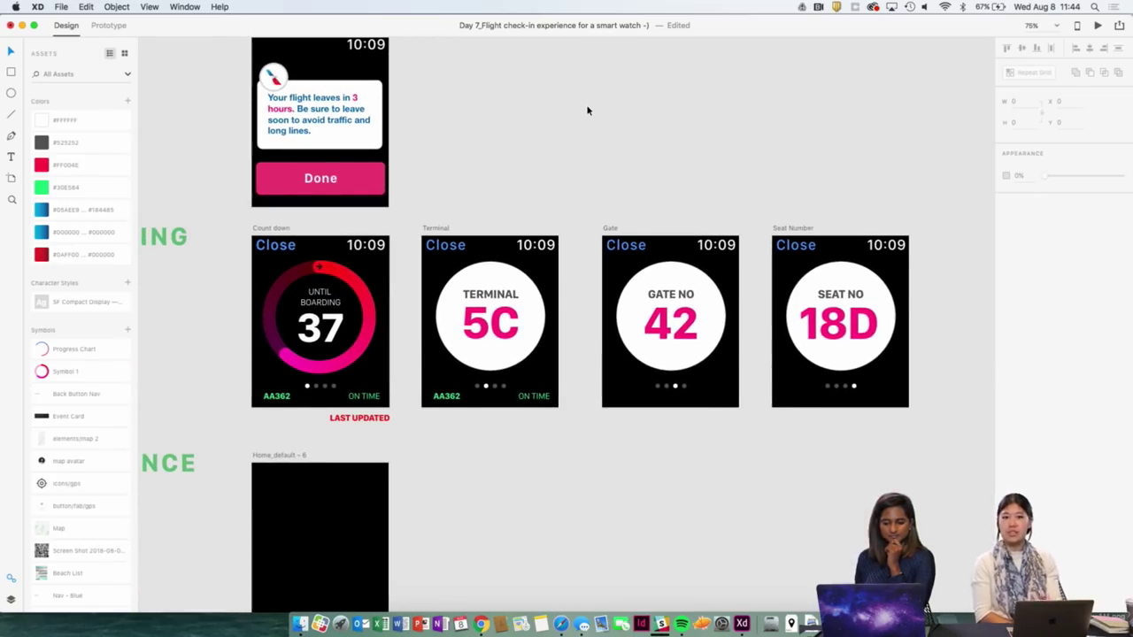
pyautogui.scroll(15, 587, 110)
pyautogui.hscroll(-2, 586, 111)
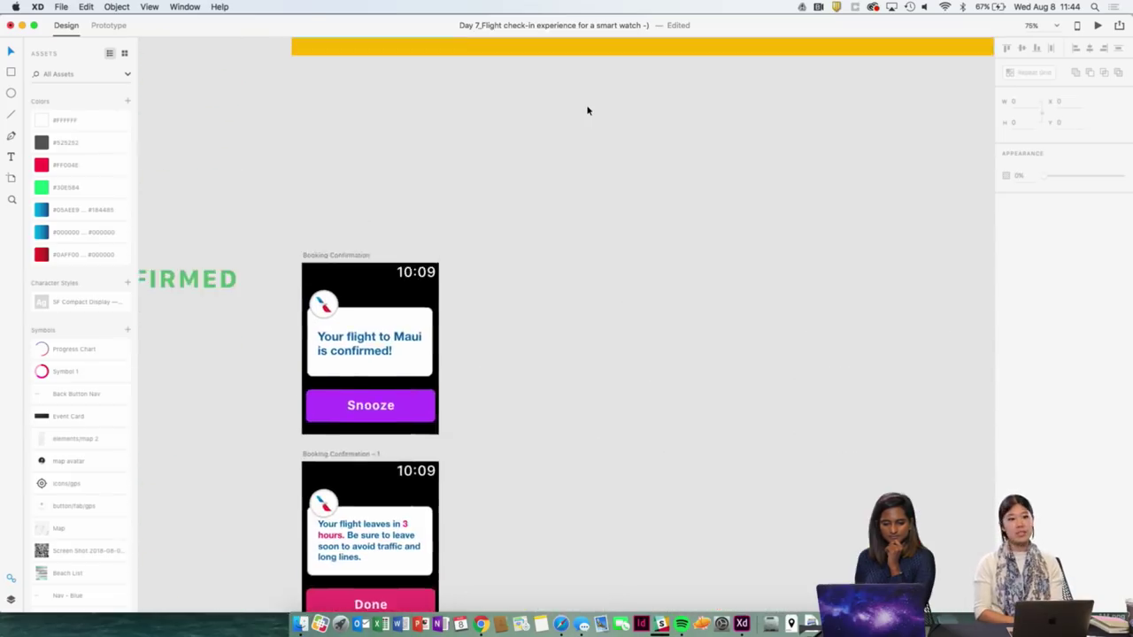
pyautogui.scroll(-10, 587, 110)
pyautogui.scroll(-3, 587, 111)
pyautogui.scroll(8, 587, 111)
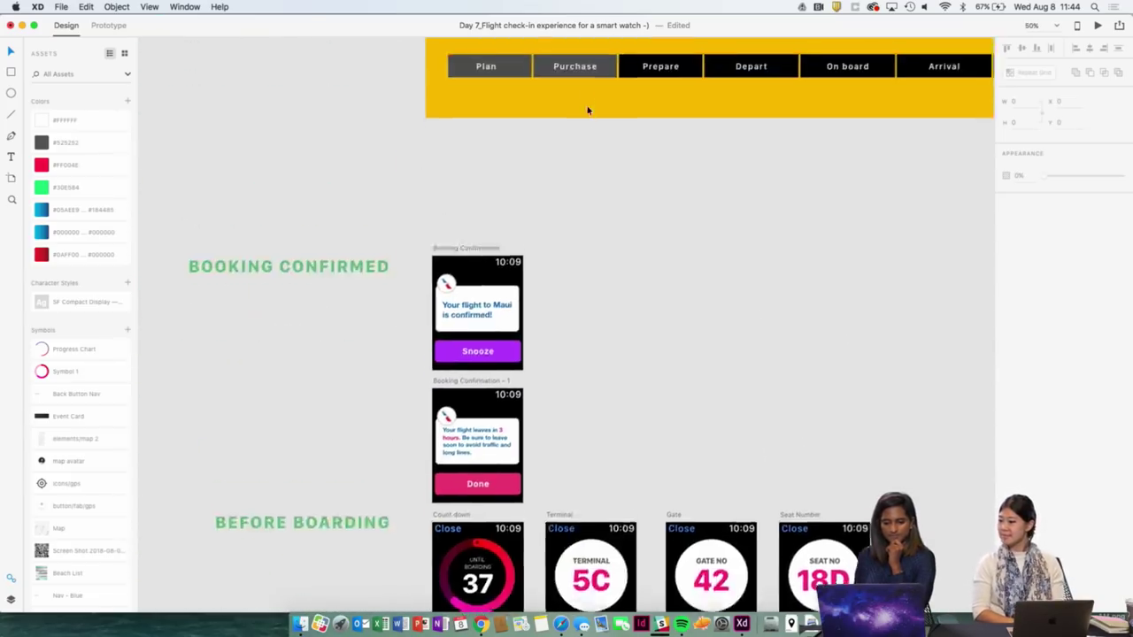
# Place a copy of the Home_default artboard beside the flight reminder artboard with the Done button.
pyautogui.scroll(20, 587, 110)
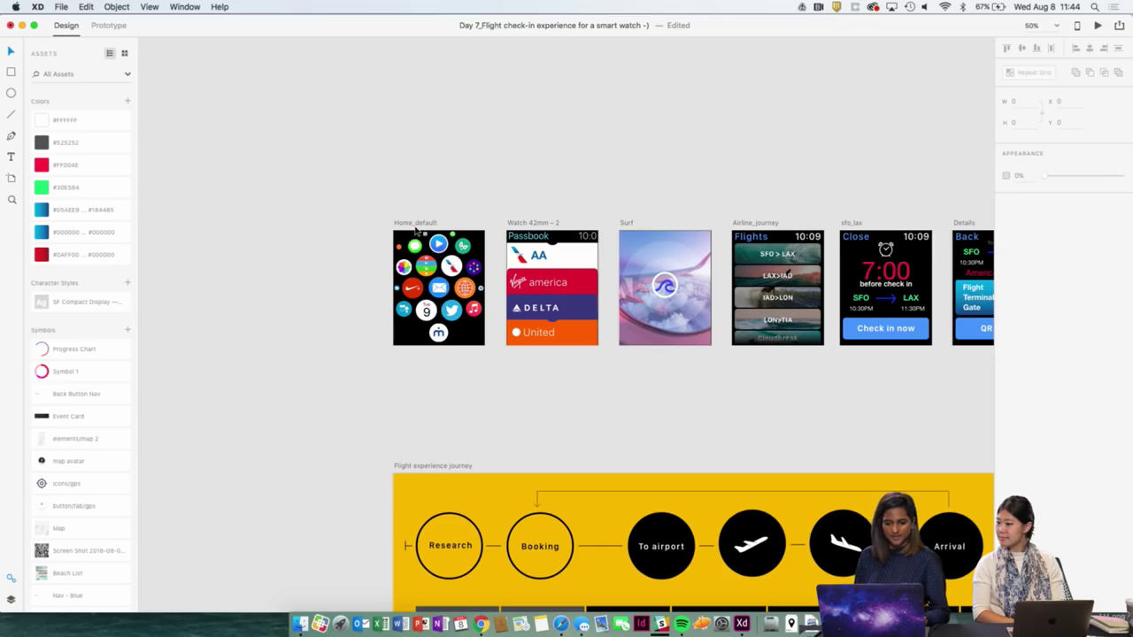
pyautogui.click(417, 223)
pyautogui.scroll(15, 417, 226)
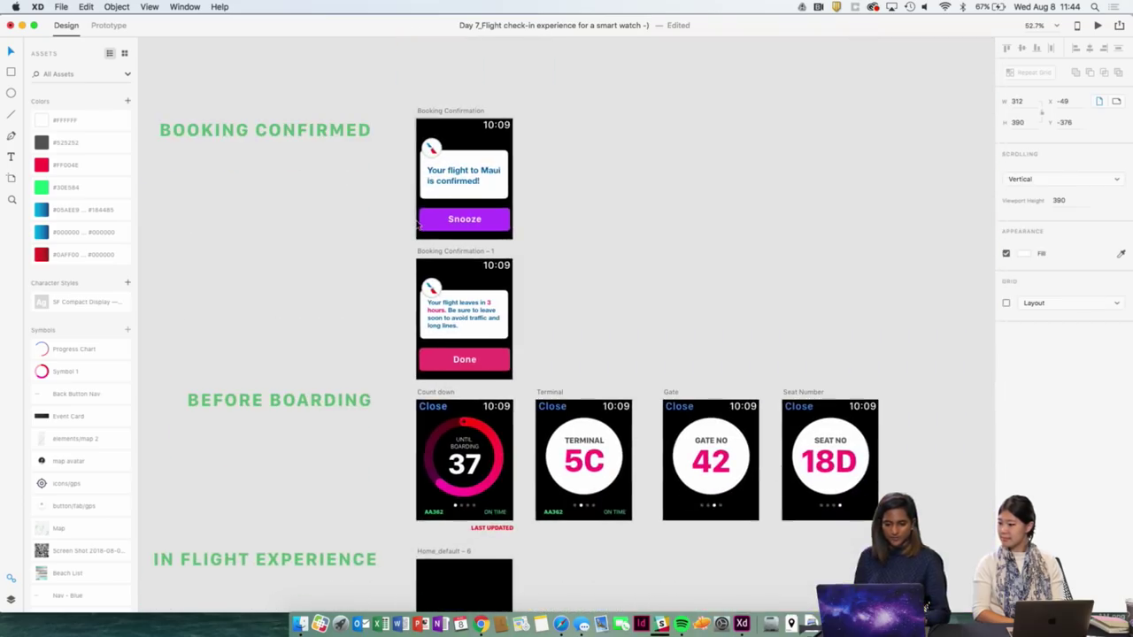
pyautogui.scroll(-5, 416, 221)
pyautogui.scroll(5, 416, 221)
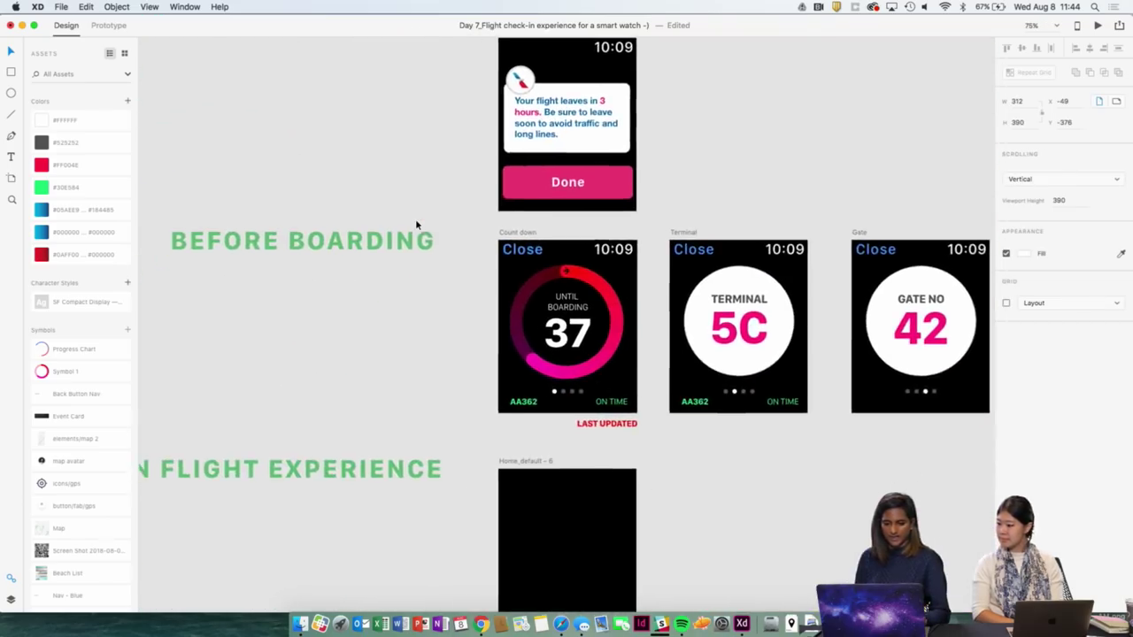
pyautogui.scroll(2, 676, 206)
pyautogui.hscroll(-2, 676, 206)
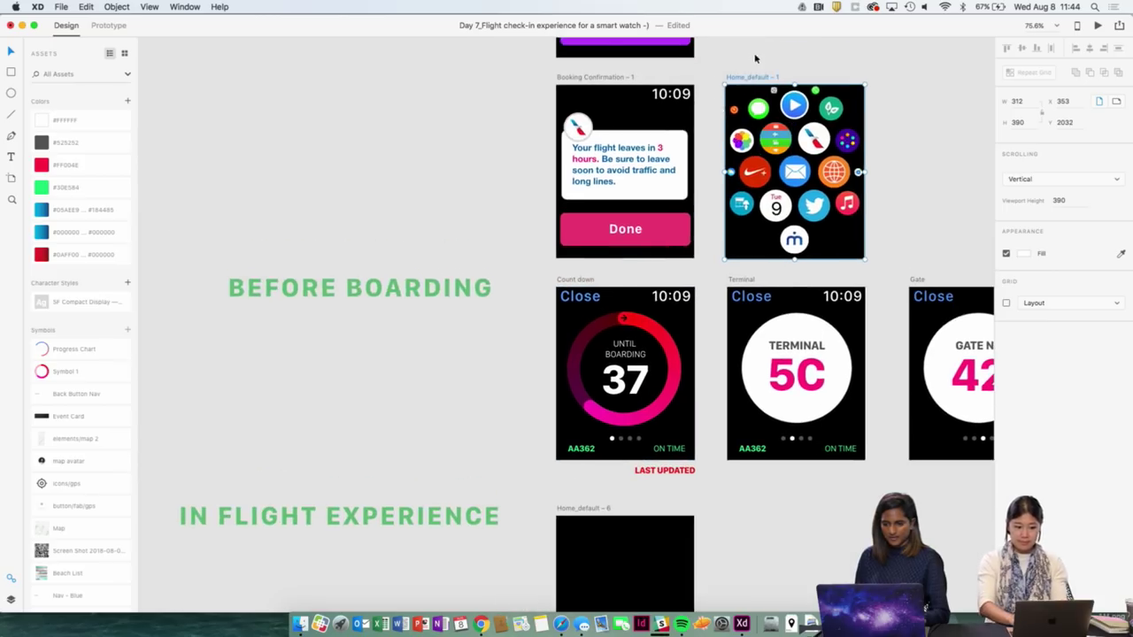
# Move the Home_default copy directly before the Count down artboard and shift the BEFORE BOARDING heading further left to make room.
pyautogui.moveTo(750, 80); pyautogui.dragTo(266, 297)
pyautogui.moveTo(392, 254); pyautogui.dragTo(195, 202)
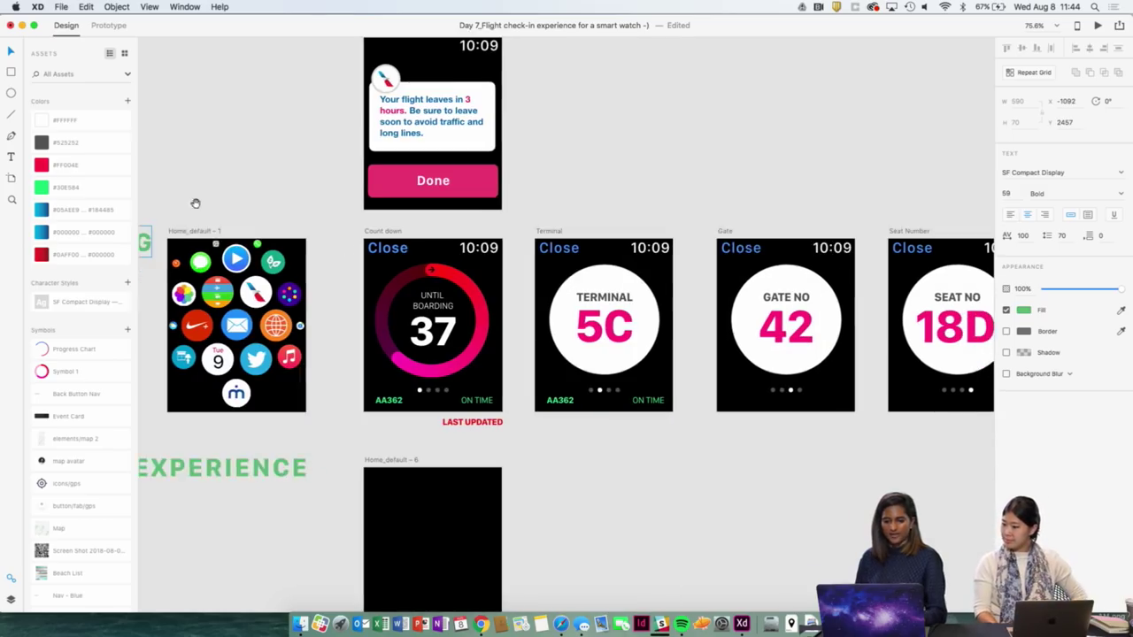
pyautogui.hscroll(3, 723, 192)
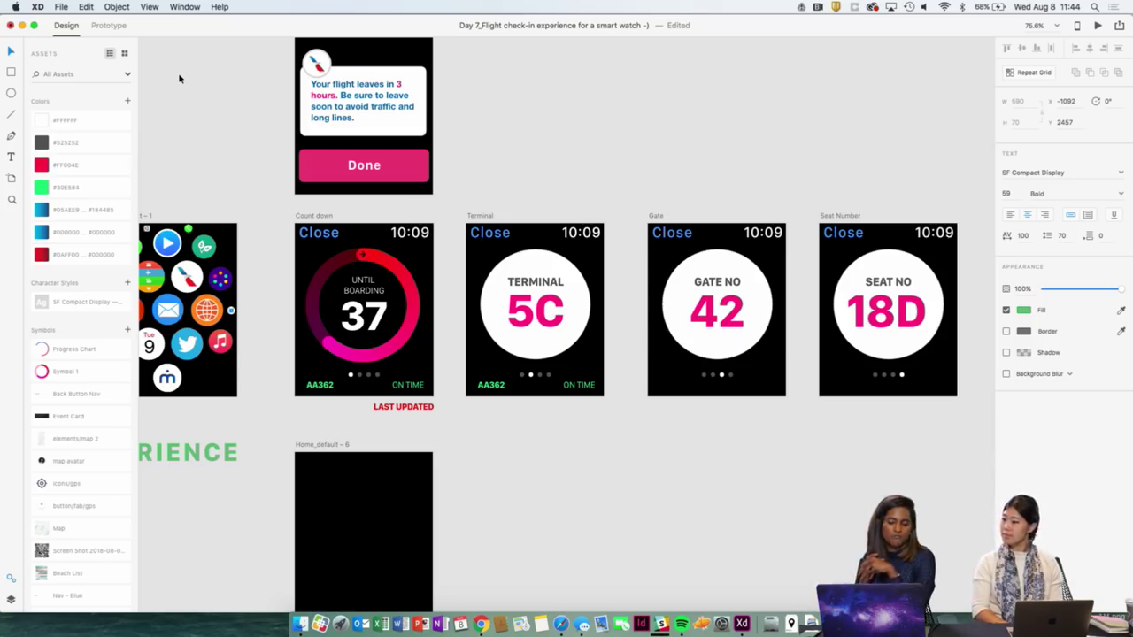
# Switch to Prototype mode and link the Count down artboard to the Terminal artboard.
pyautogui.click(110, 27)
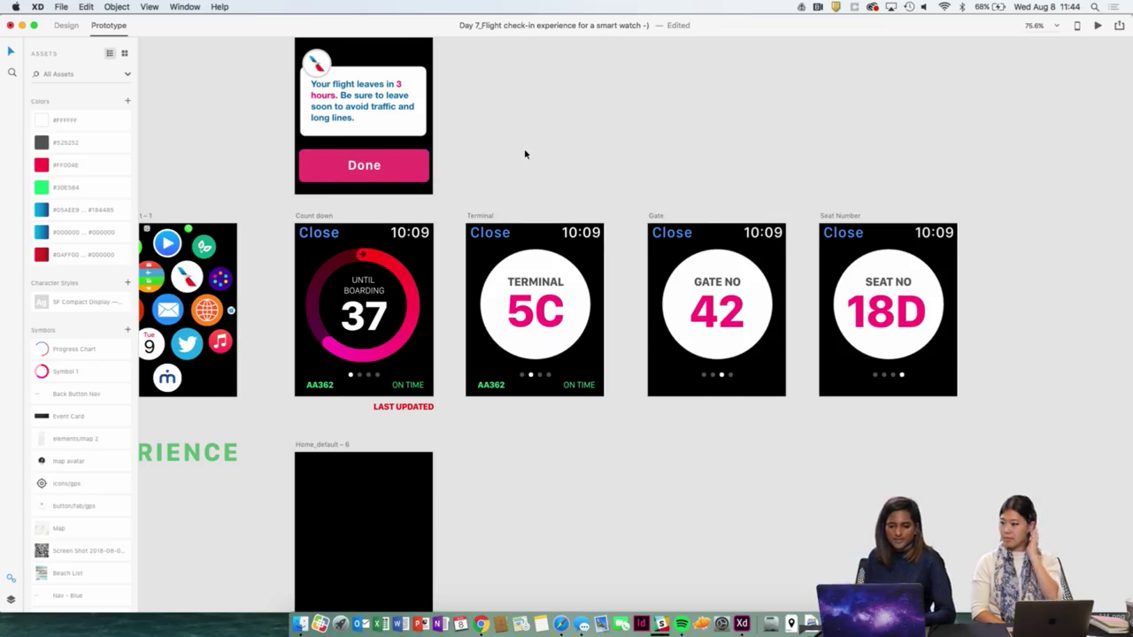
pyautogui.press('super+1')
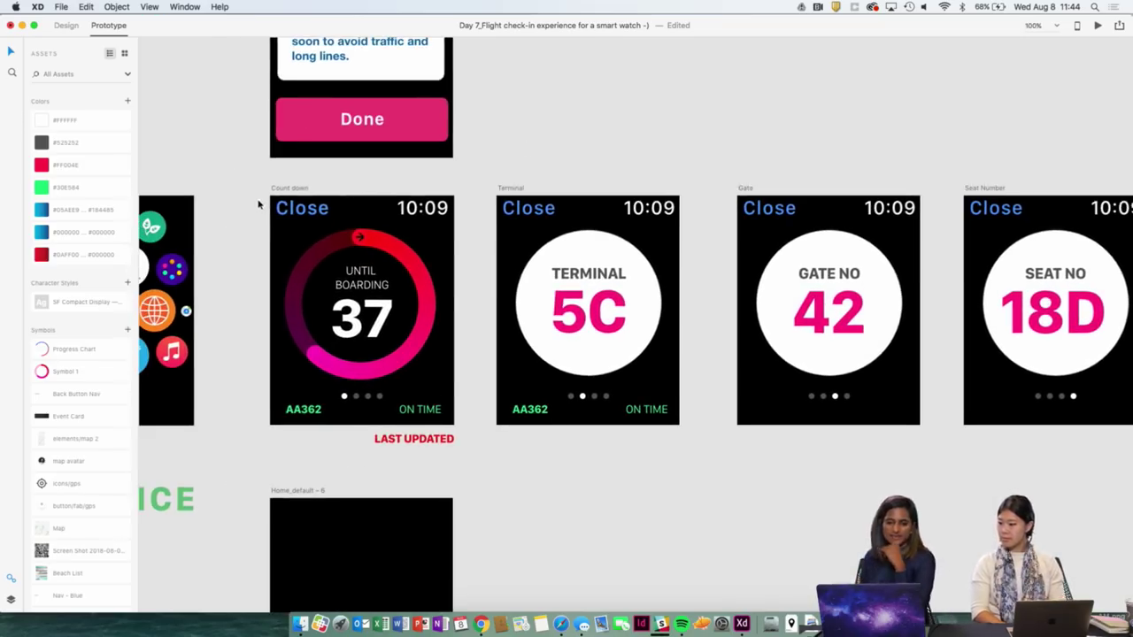
pyautogui.click(283, 191)
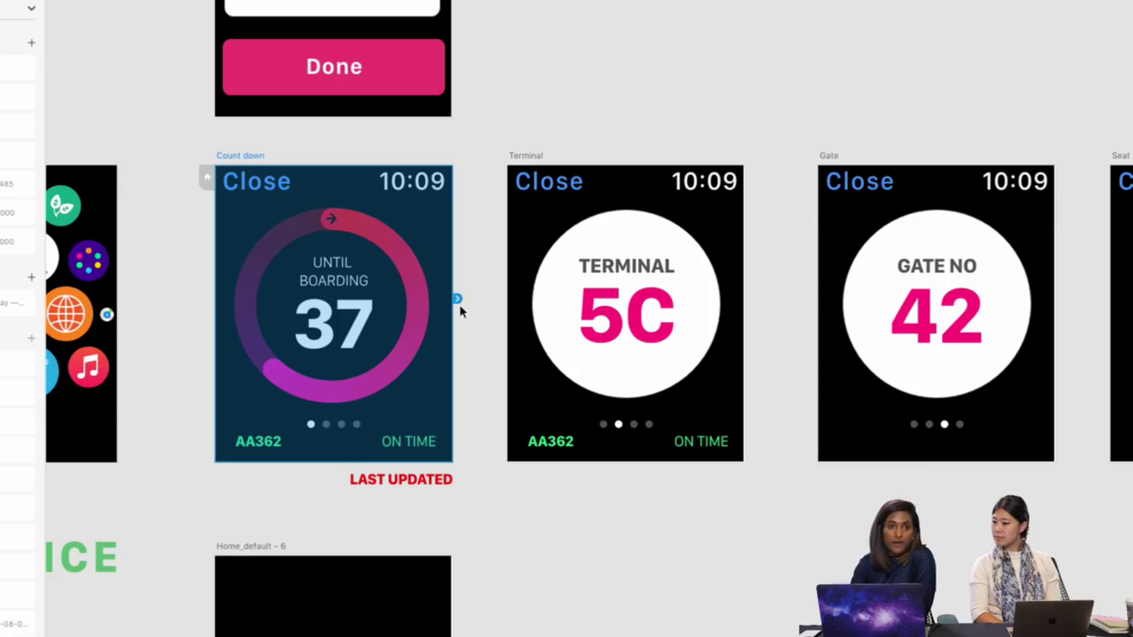
pyautogui.moveTo(456, 302); pyautogui.dragTo(511, 338)
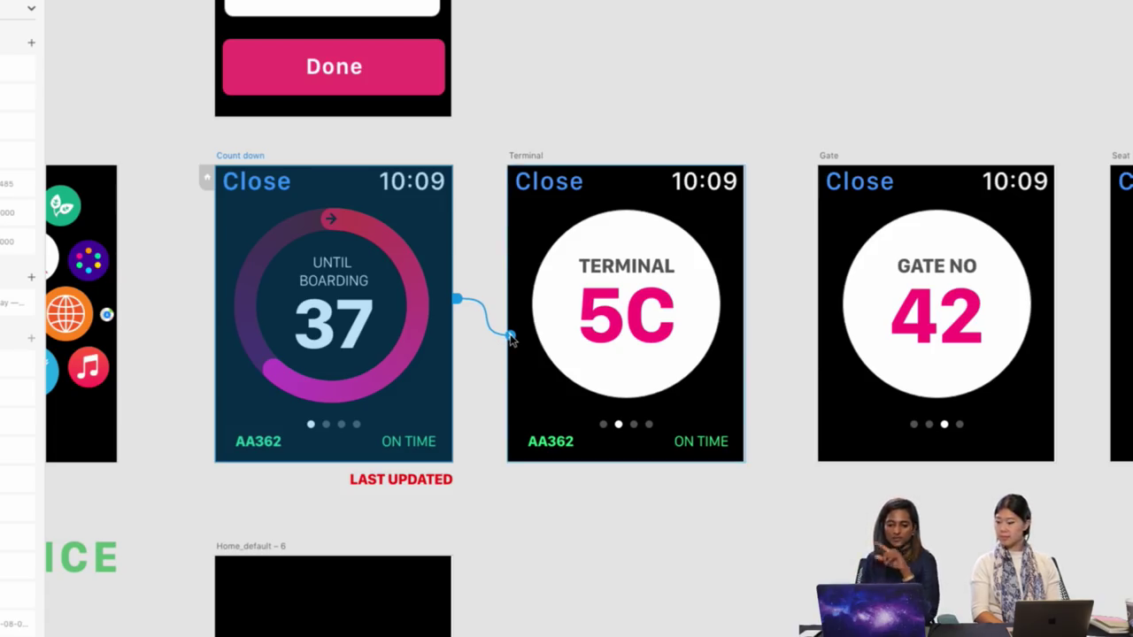
pyautogui.moveTo(510, 338); pyautogui.dragTo(515, 340)
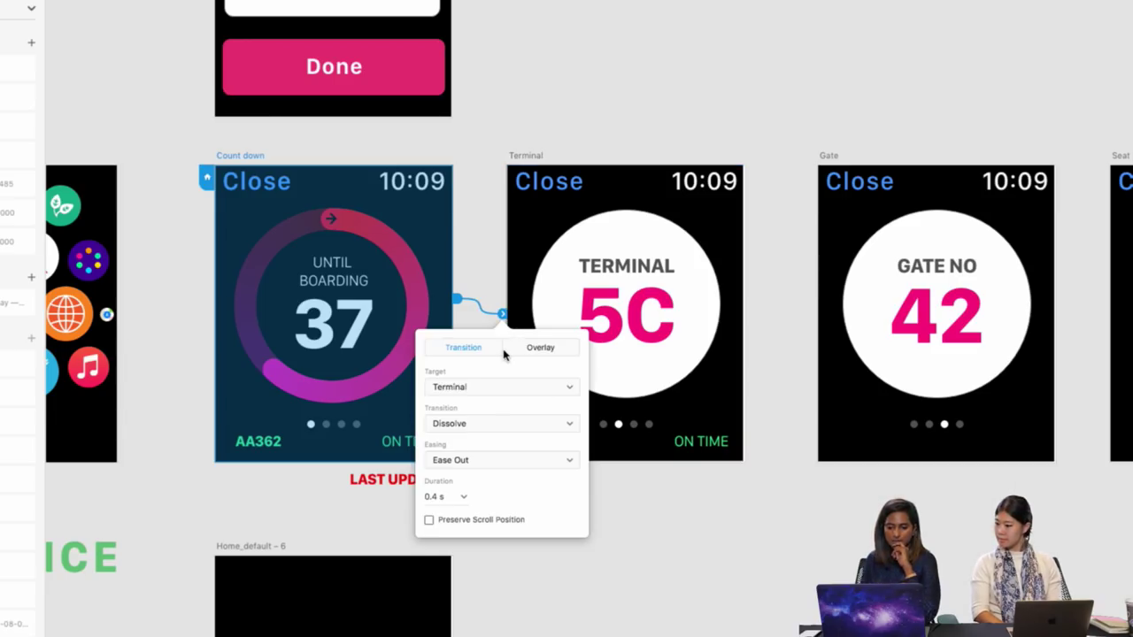
# Give the Count down to Terminal link a Slide Right transition with Ease In easing, keeping the 0.4 s duration.
pyautogui.click(476, 425)
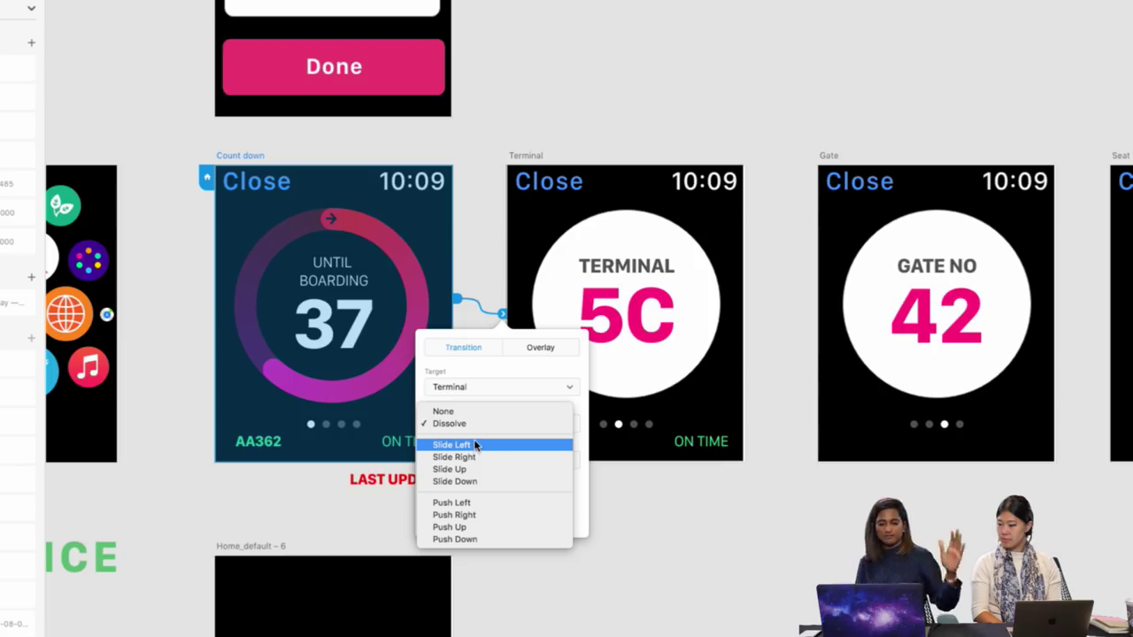
pyautogui.click(471, 458)
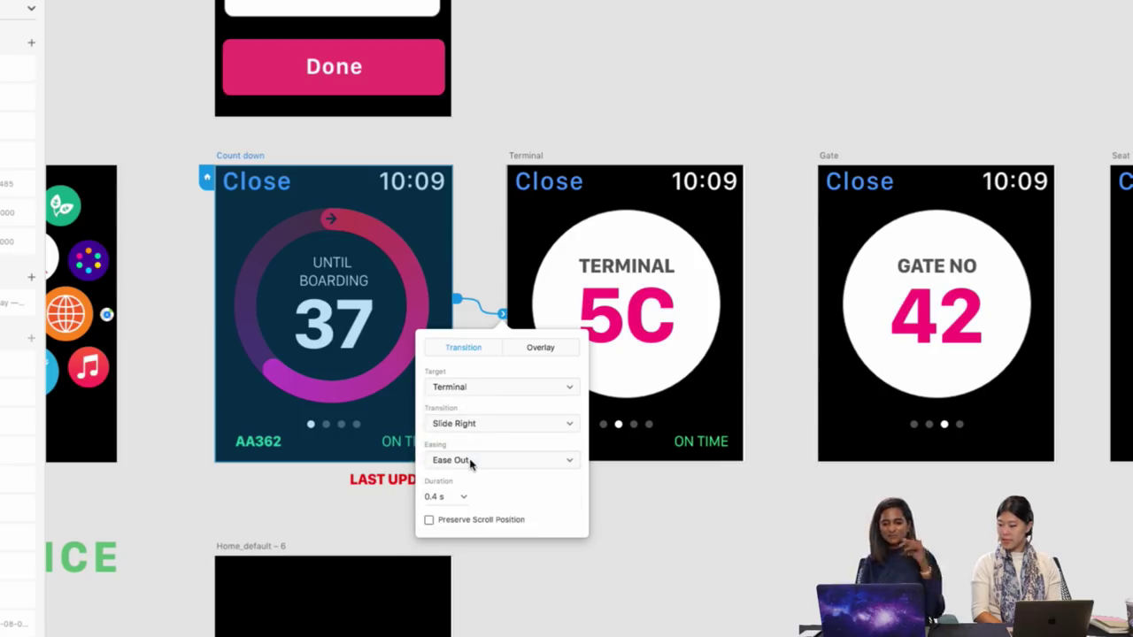
pyautogui.click(471, 460)
pyautogui.click(458, 471)
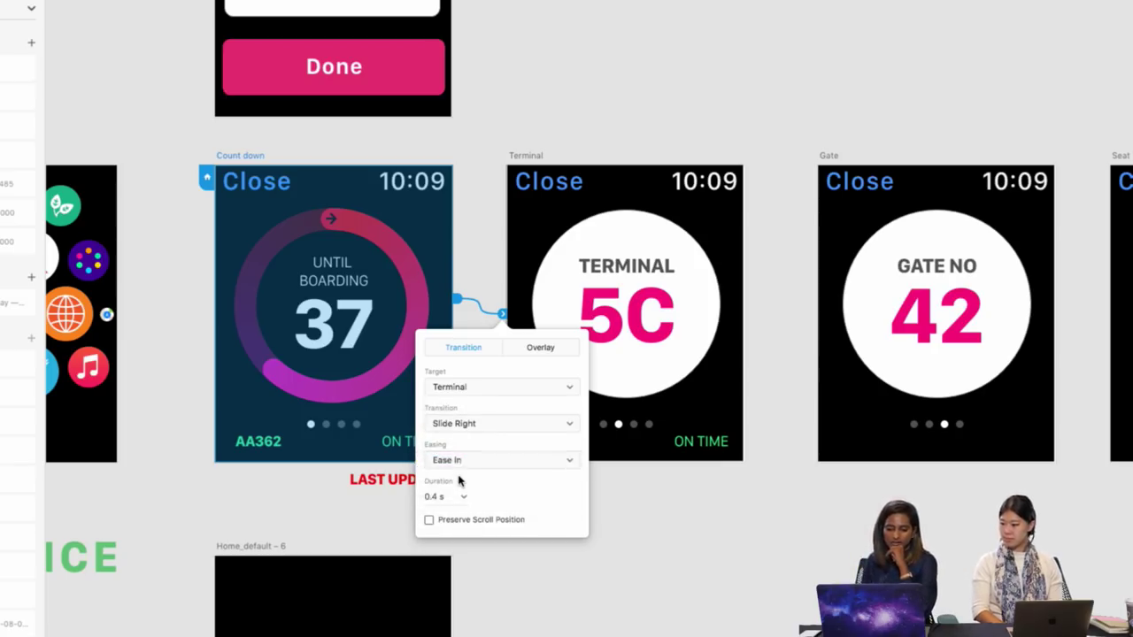
pyautogui.click(463, 498)
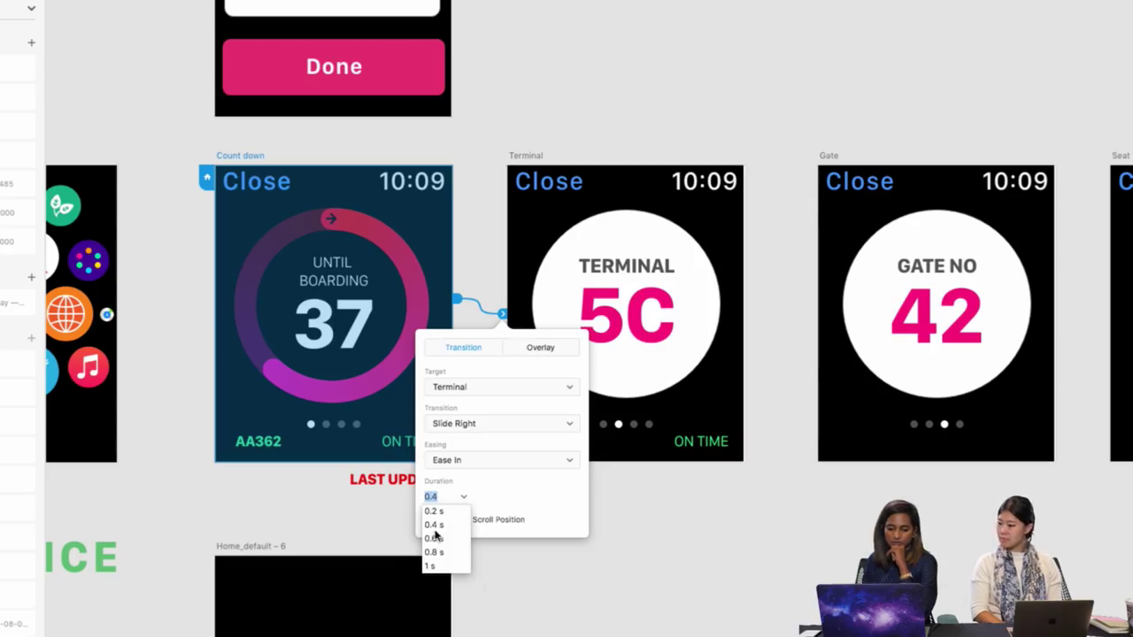
pyautogui.click(511, 503)
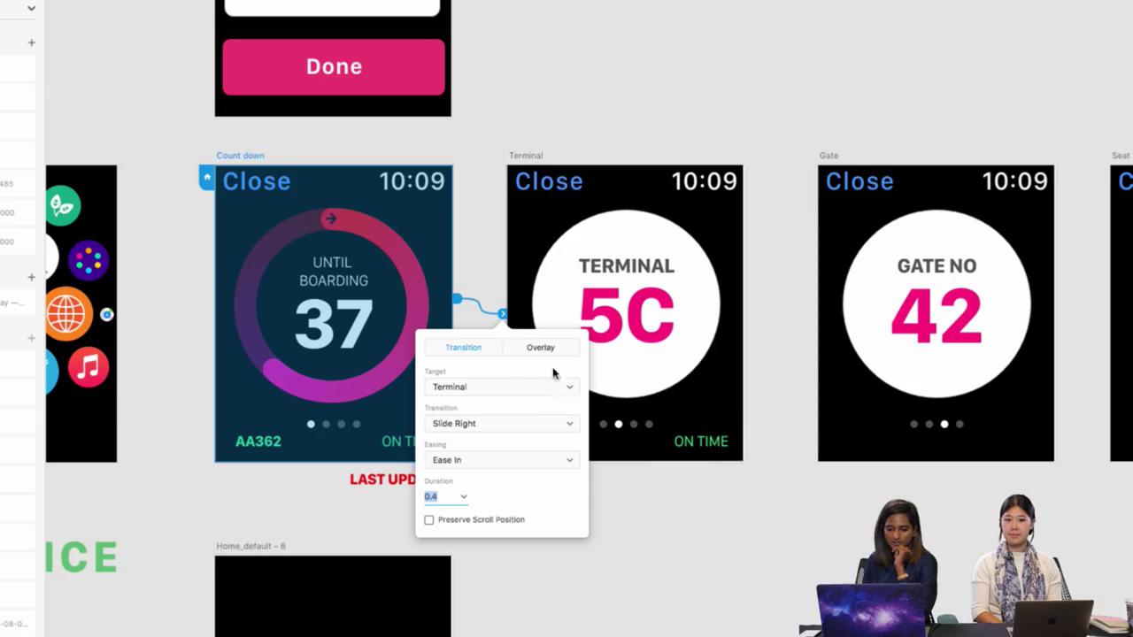
# Link the Terminal artboard to Gate and the Gate artboard to Seat Number.
pyautogui.click(777, 392)
pyautogui.hscroll(5, 777, 392)
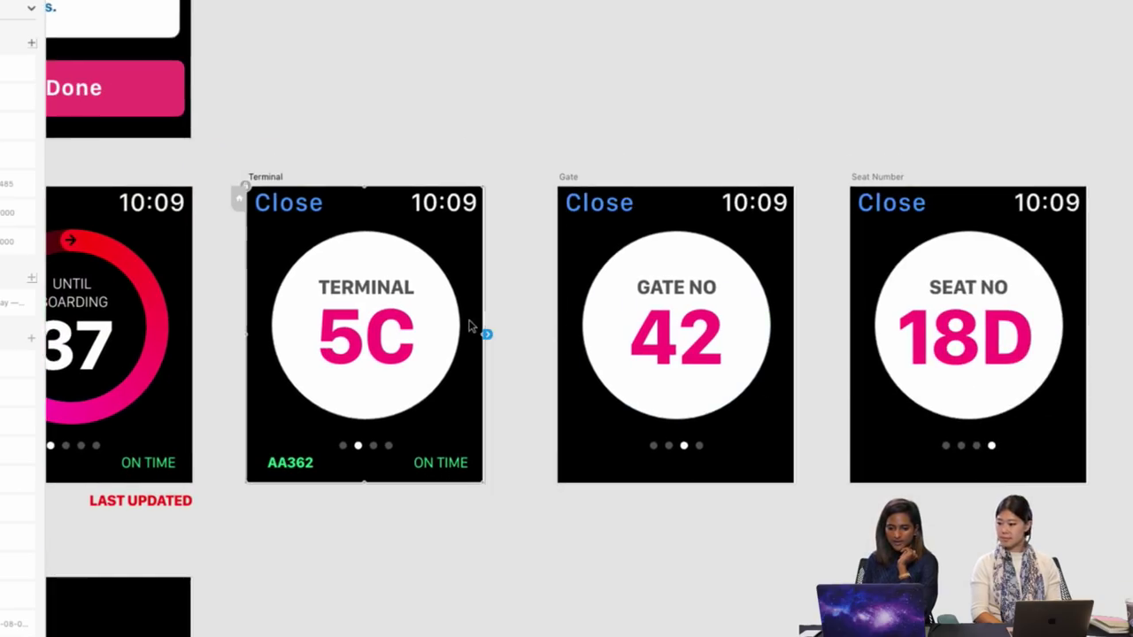
pyautogui.moveTo(485, 334); pyautogui.dragTo(565, 342)
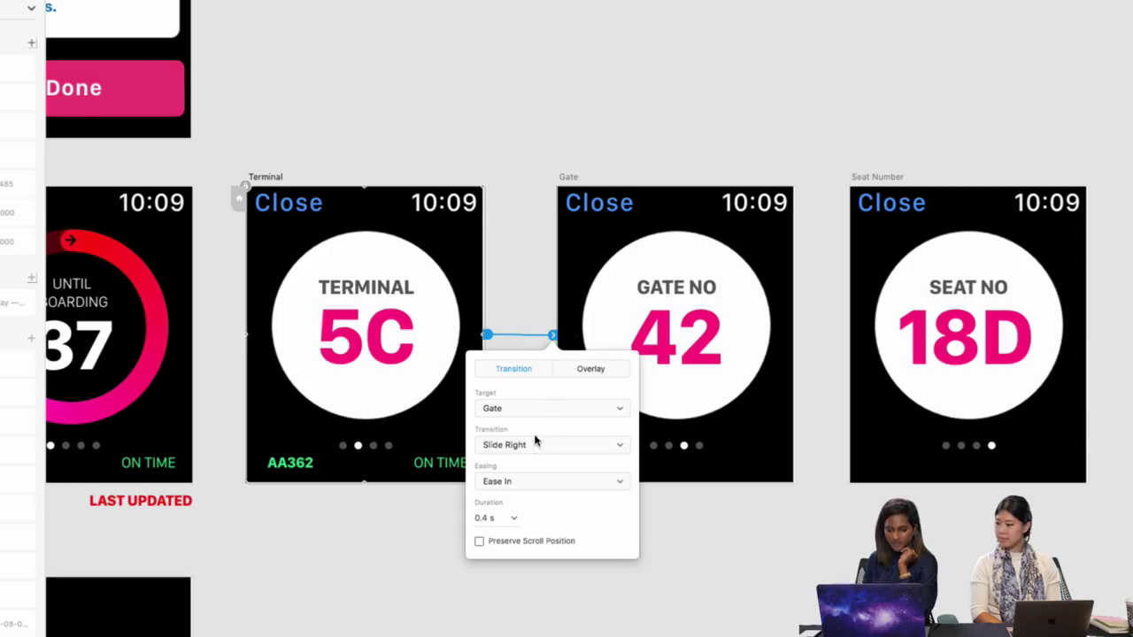
pyautogui.click(552, 339)
pyautogui.click(767, 314)
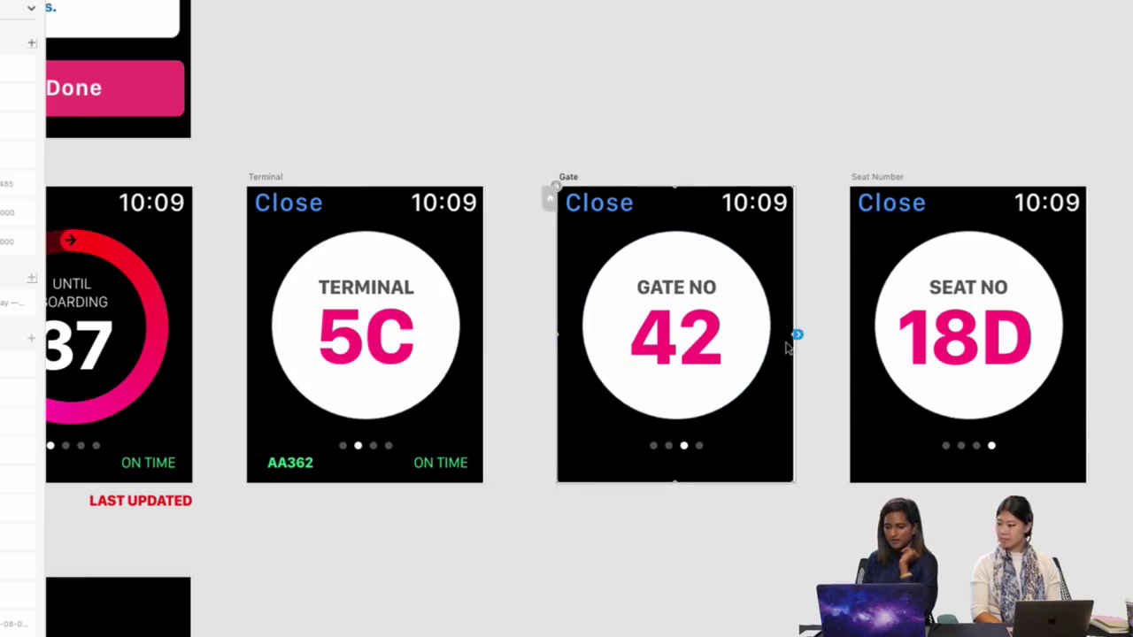
pyautogui.moveTo(797, 334); pyautogui.dragTo(871, 358)
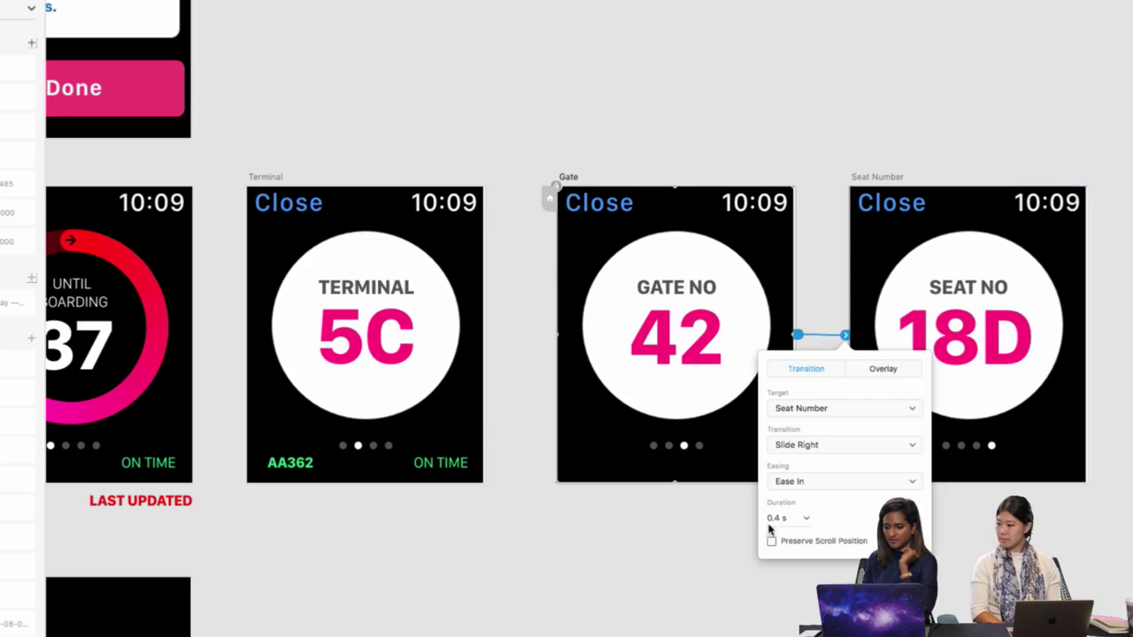
pyautogui.click(831, 446)
# Link the Close label on the Seat Number artboard to Home_default – 1 with a Dissolve transition.
pyautogui.scroll(-3, 830, 453)
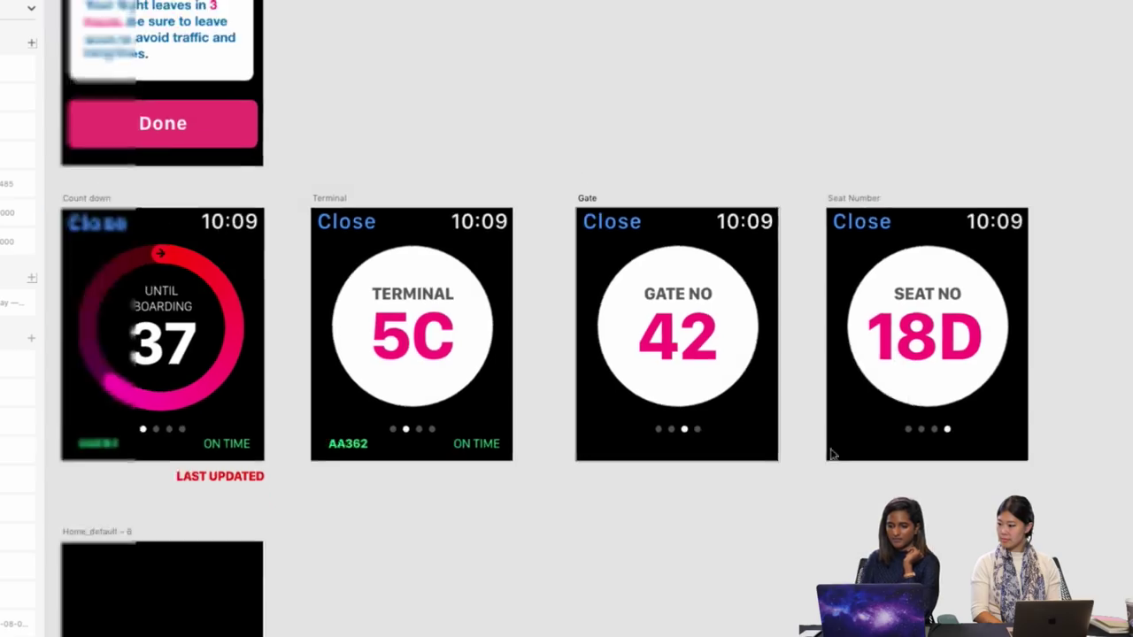
pyautogui.hscroll(-6, 832, 504)
pyautogui.hscroll(-3, 812, 511)
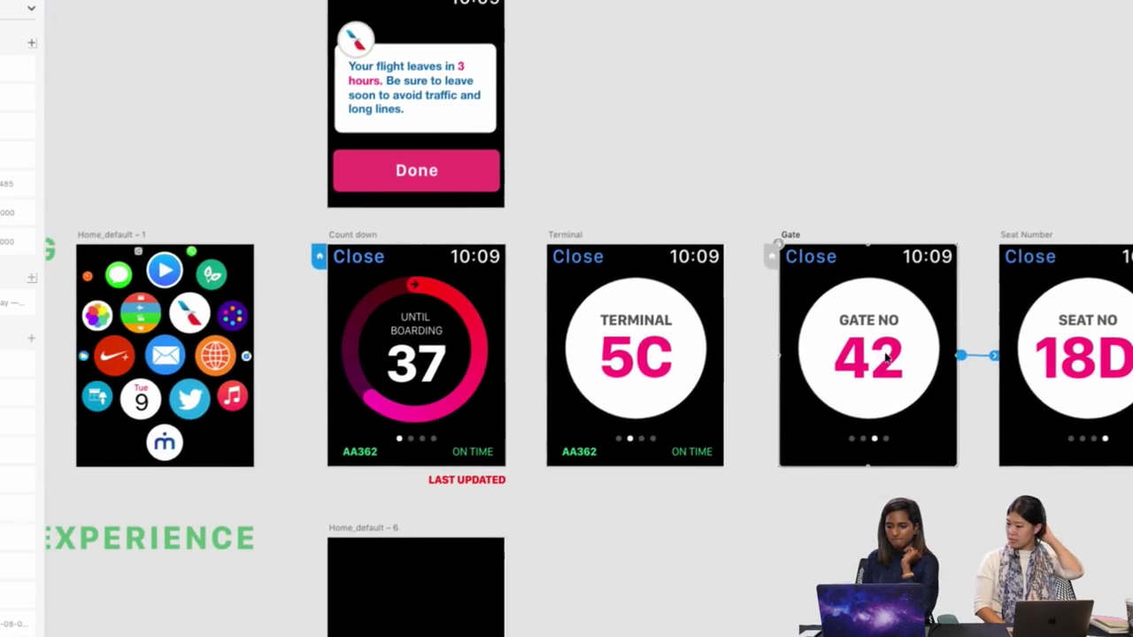
pyautogui.moveTo(1064, 257); pyautogui.dragTo(157, 253)
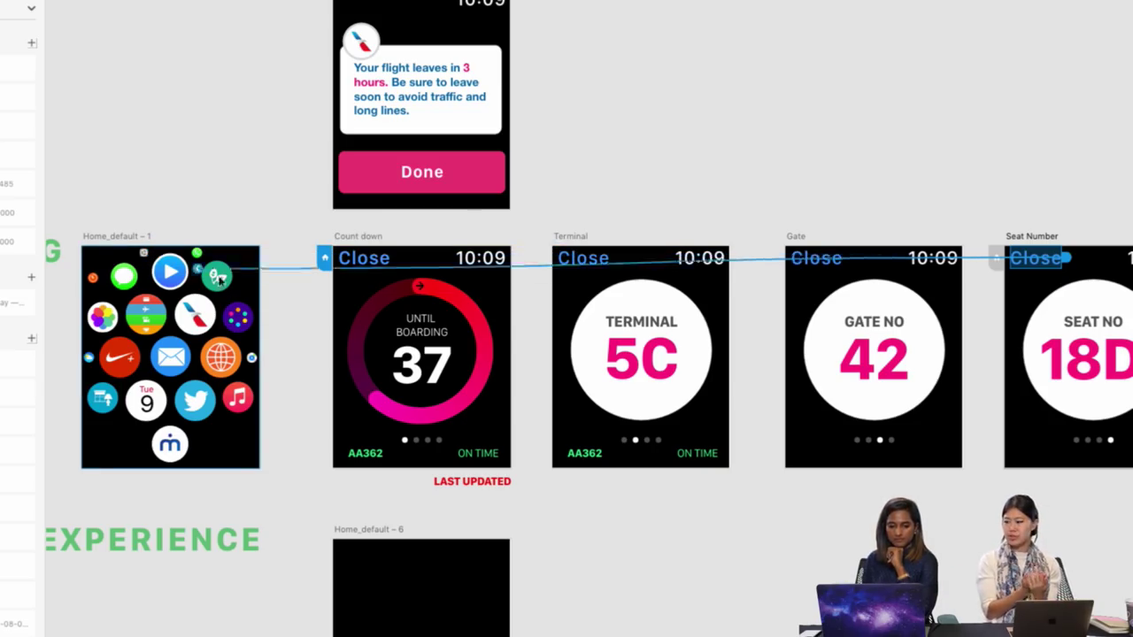
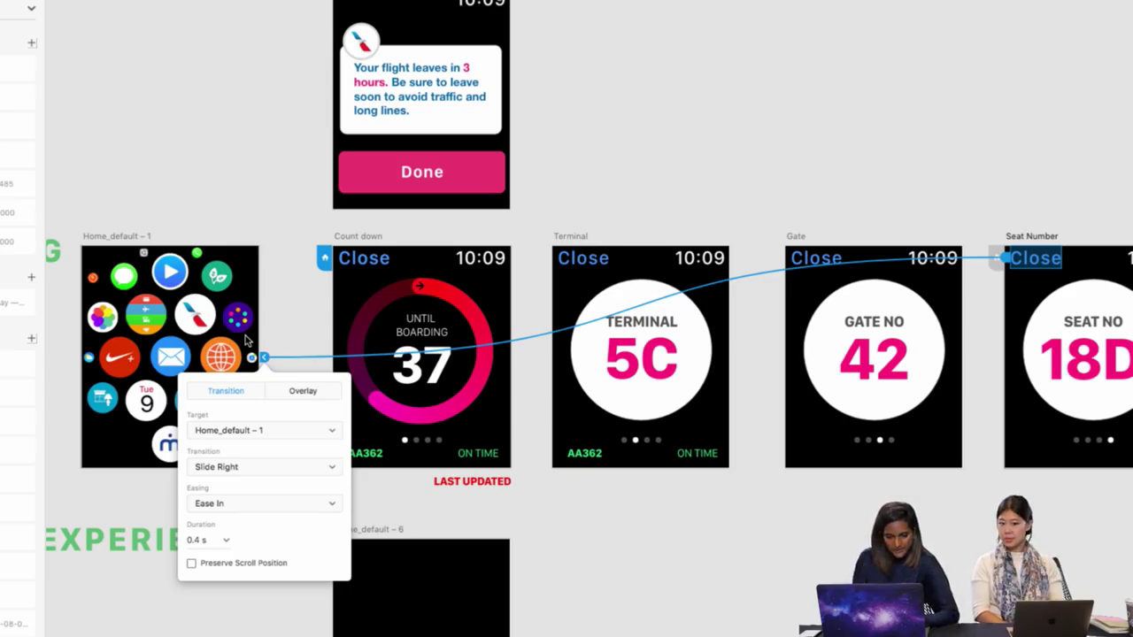
pyautogui.click(280, 472)
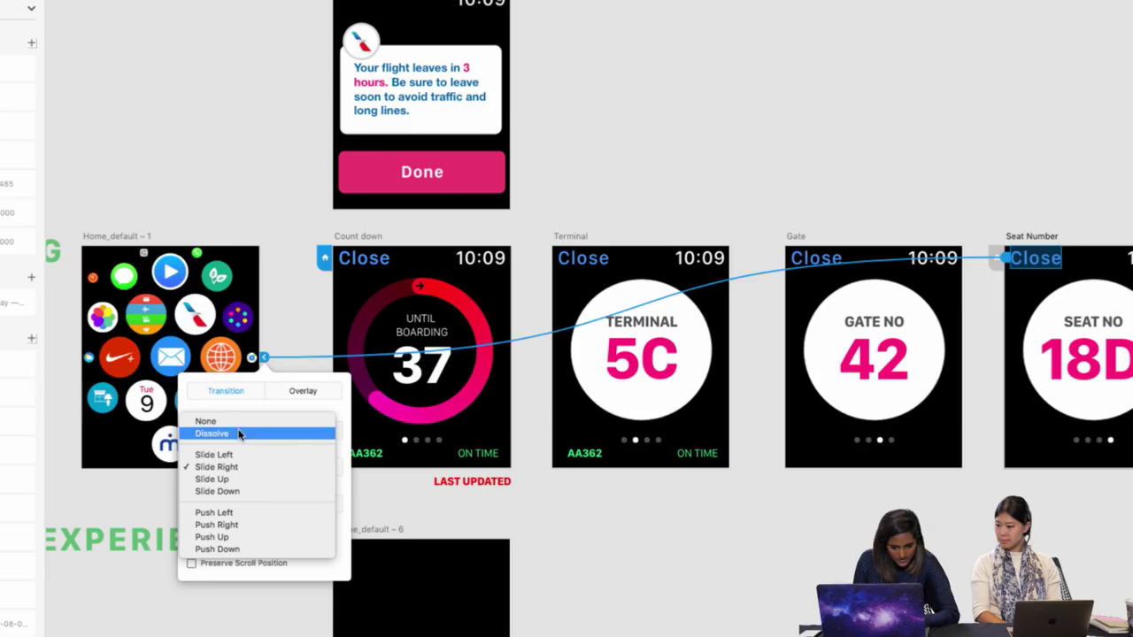
pyautogui.click(239, 434)
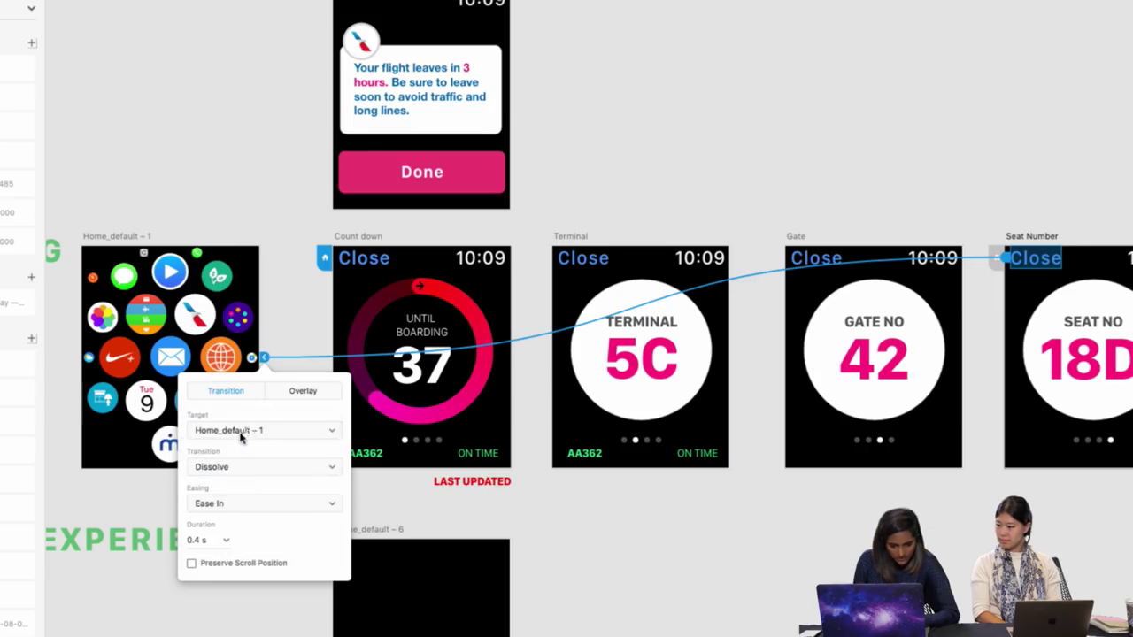
pyautogui.click(635, 177)
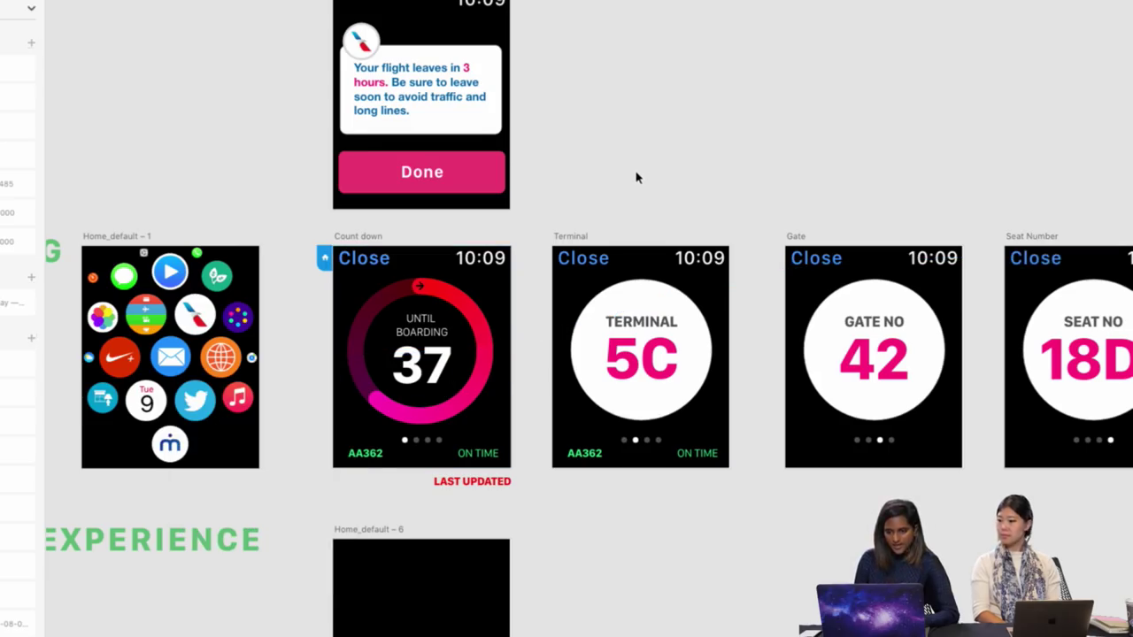
# Preview the prototype from the Count down artboard, play its transition to Terminal and close the preview.
pyautogui.click(357, 238)
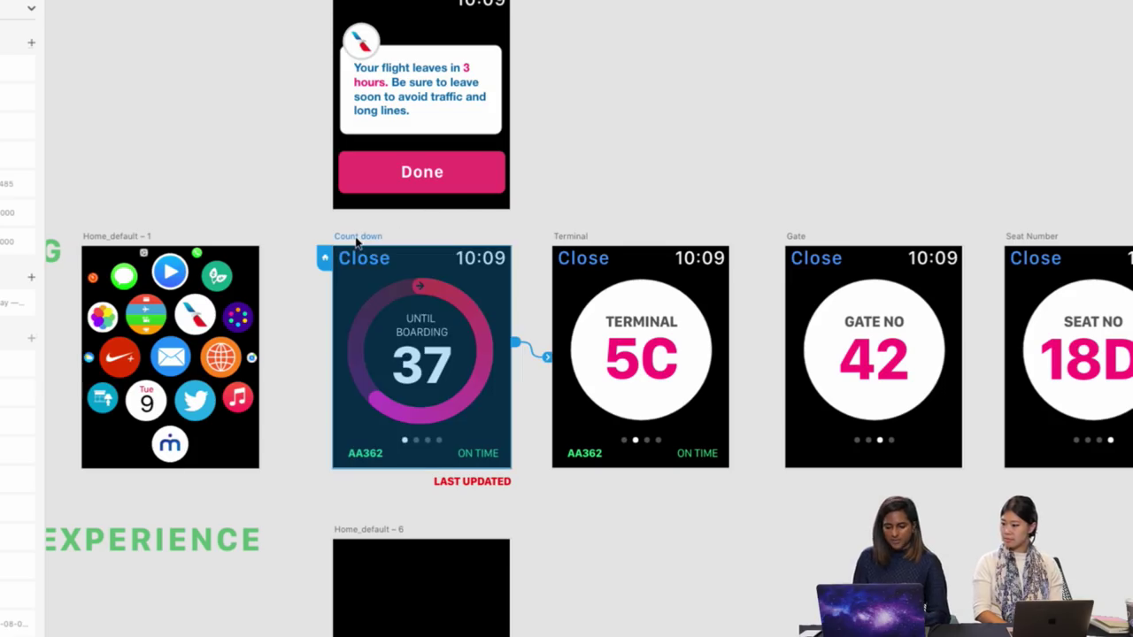
pyautogui.press('super+Return')
pyautogui.click(314, 400)
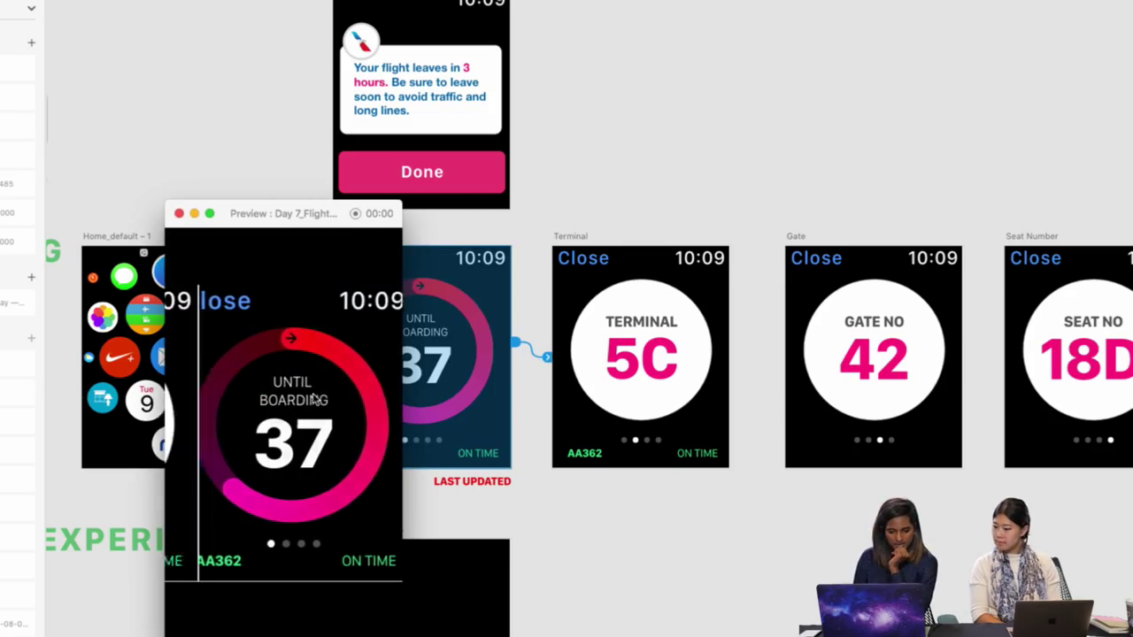
pyautogui.click(178, 213)
pyautogui.hscroll(3, 615, 195)
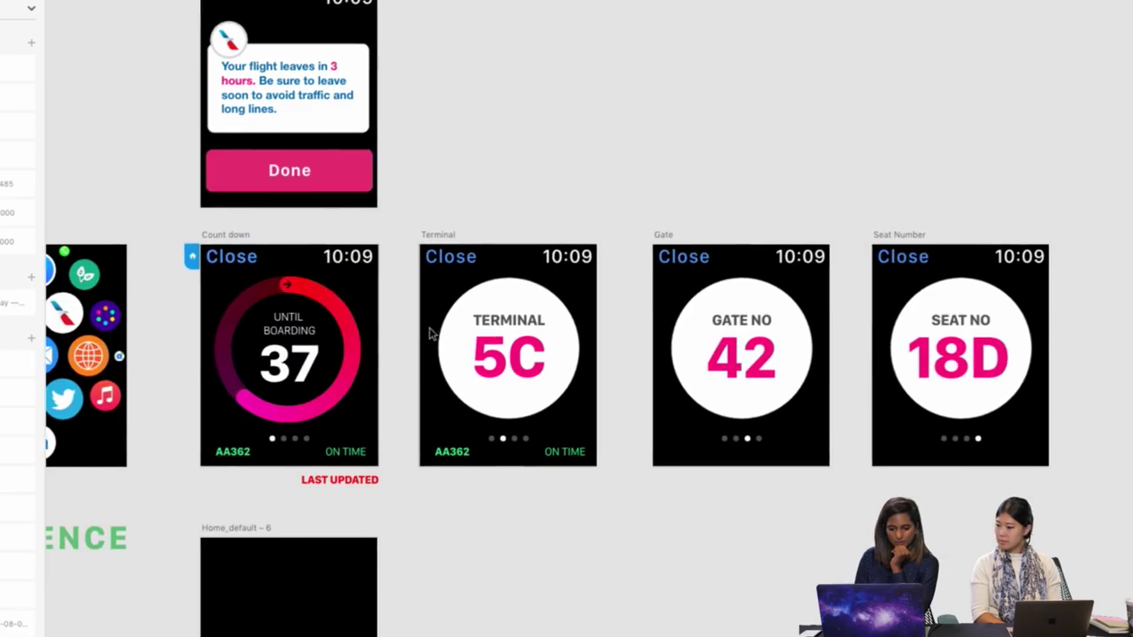
pyautogui.click(376, 351)
pyautogui.click(385, 356)
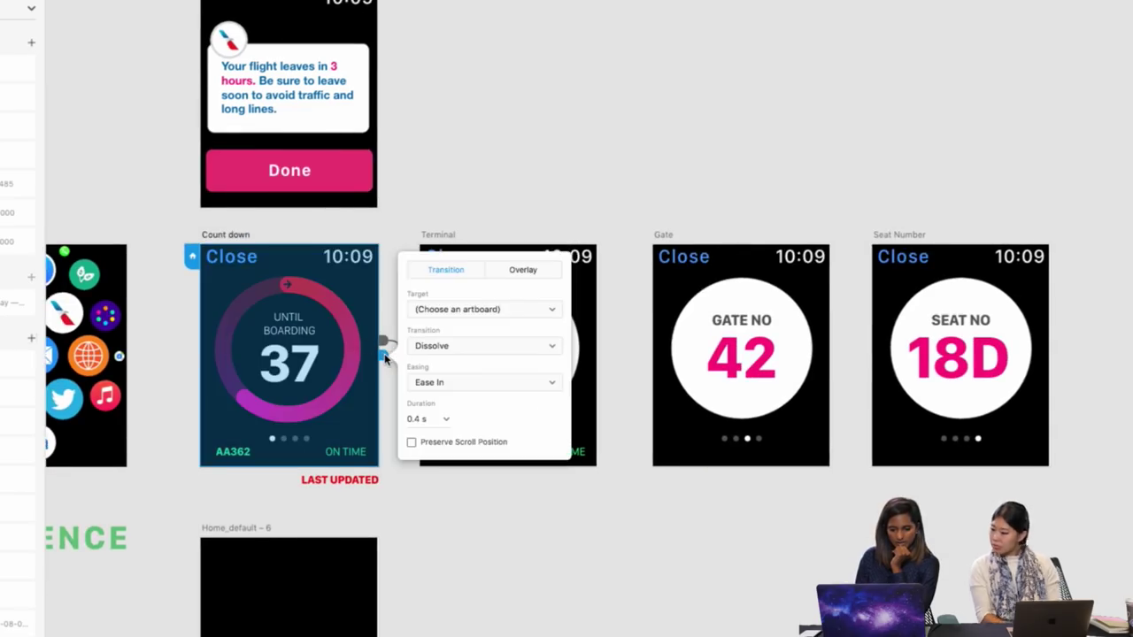
pyautogui.click(397, 328)
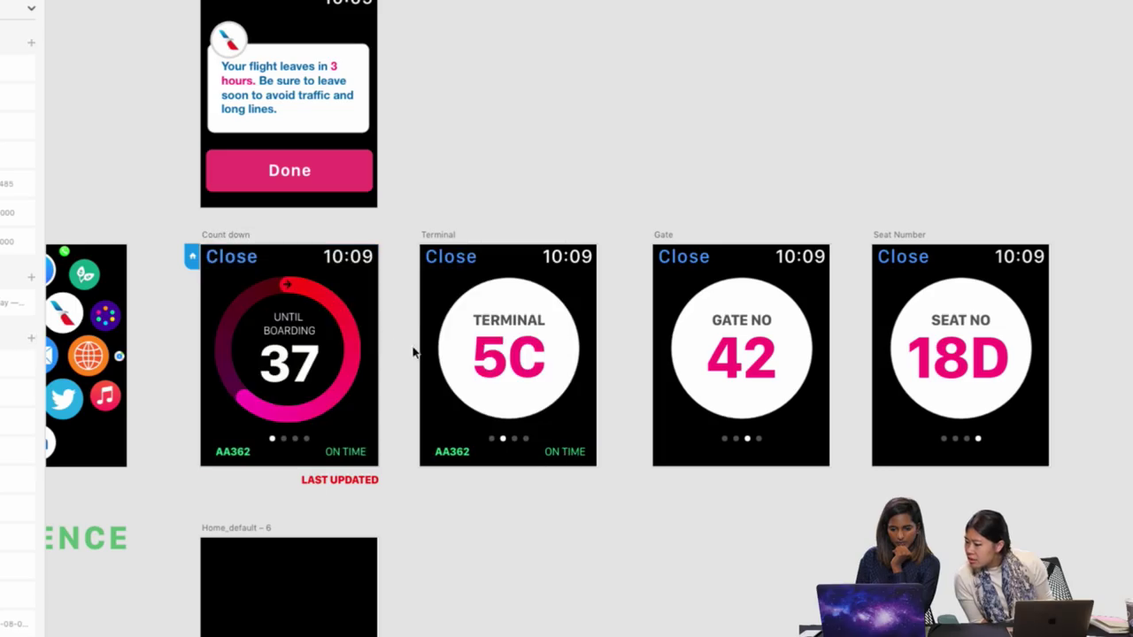
# Change the transition of the Count down to Terminal link to Slide Left.
pyautogui.click(413, 355)
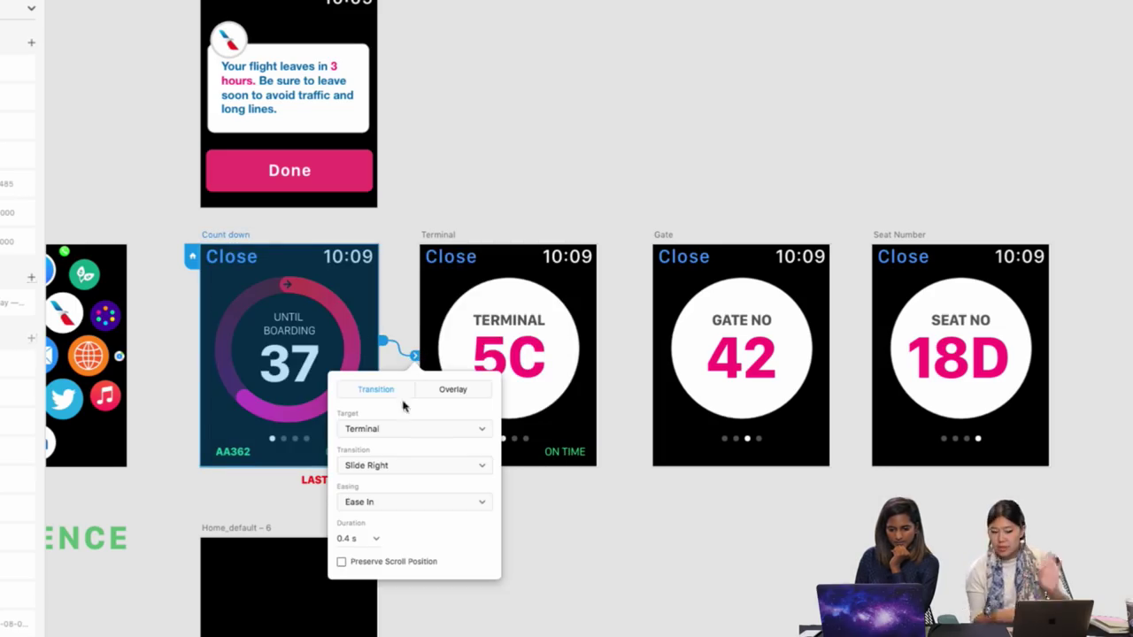
pyautogui.click(389, 466)
pyautogui.click(372, 454)
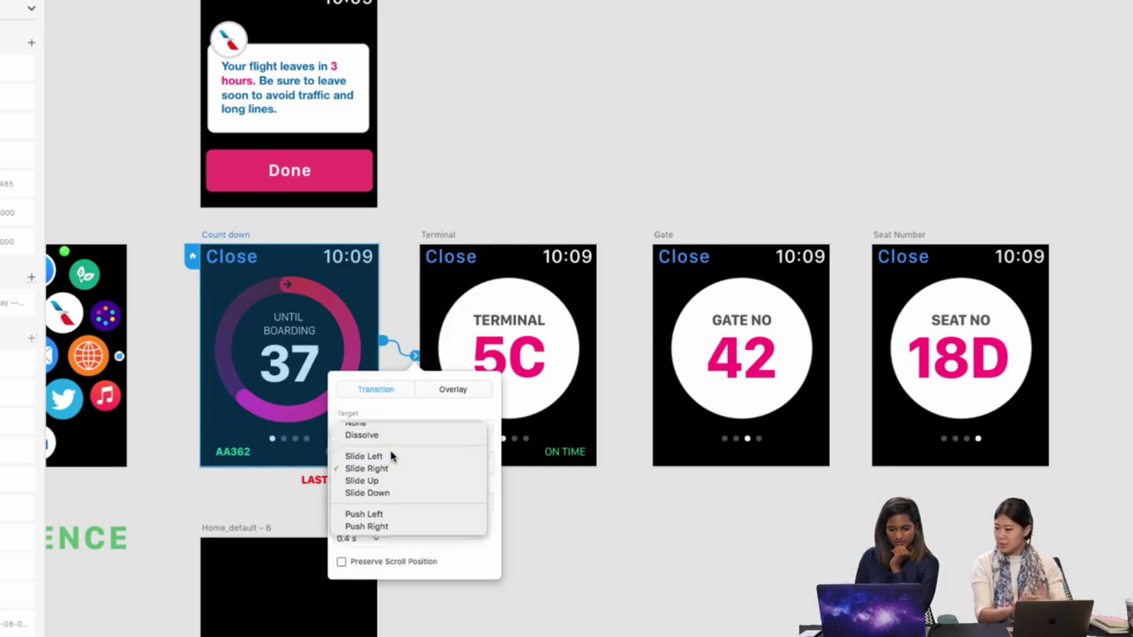
# Set the transitions of the Terminal to Gate and Gate to Seat Number links to Slide Left.
pyautogui.click(599, 367)
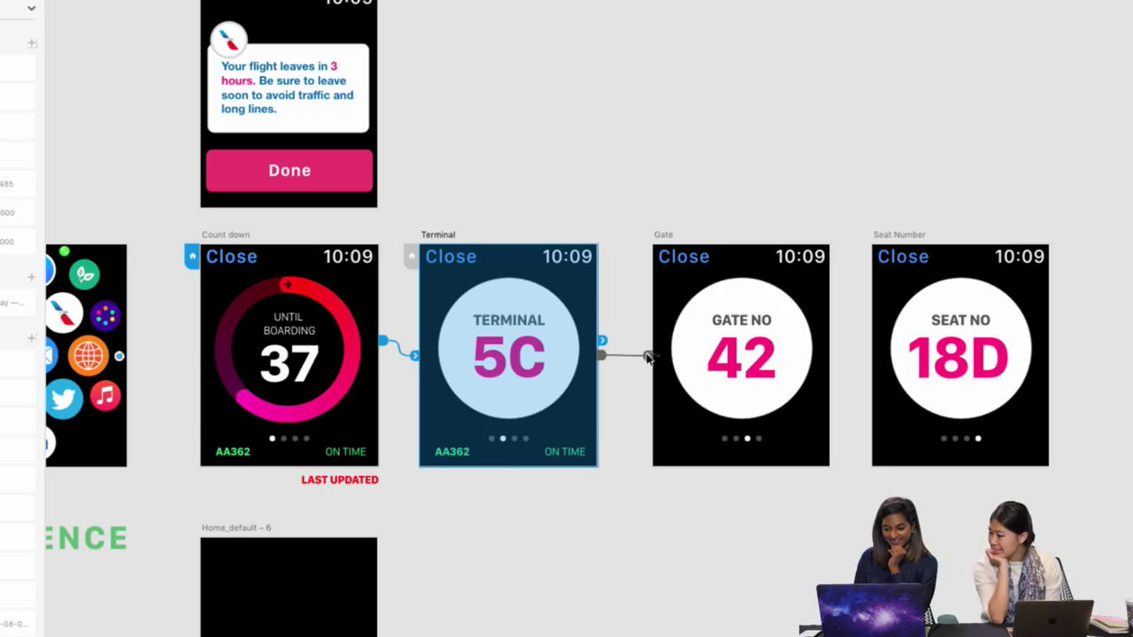
pyautogui.click(646, 355)
pyautogui.click(627, 466)
pyautogui.click(627, 454)
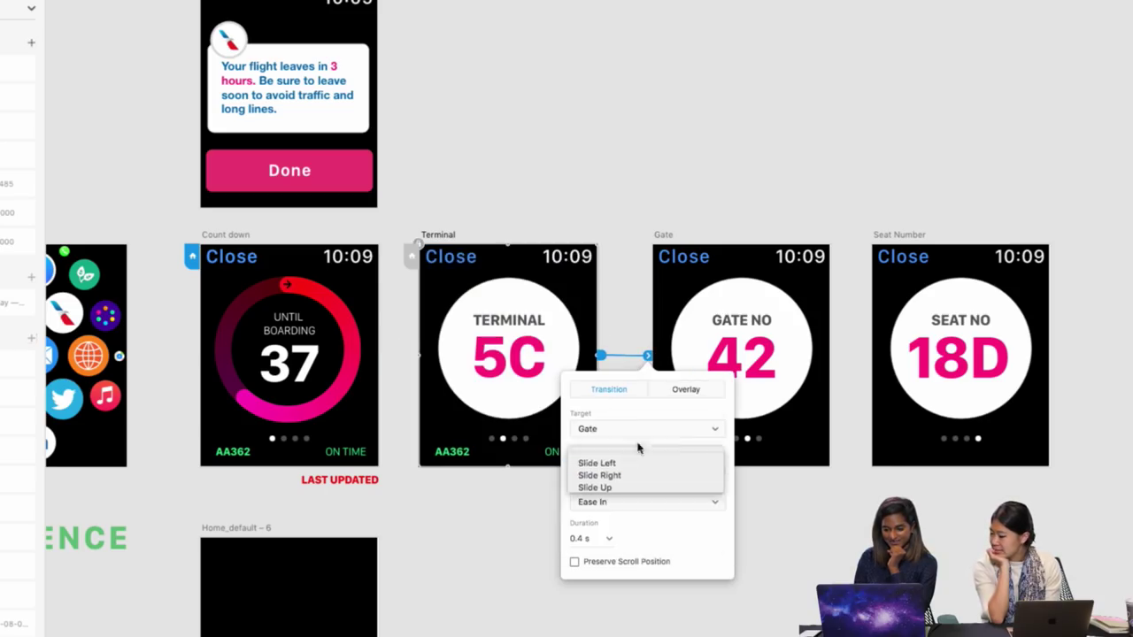
pyautogui.click(816, 371)
pyautogui.click(867, 356)
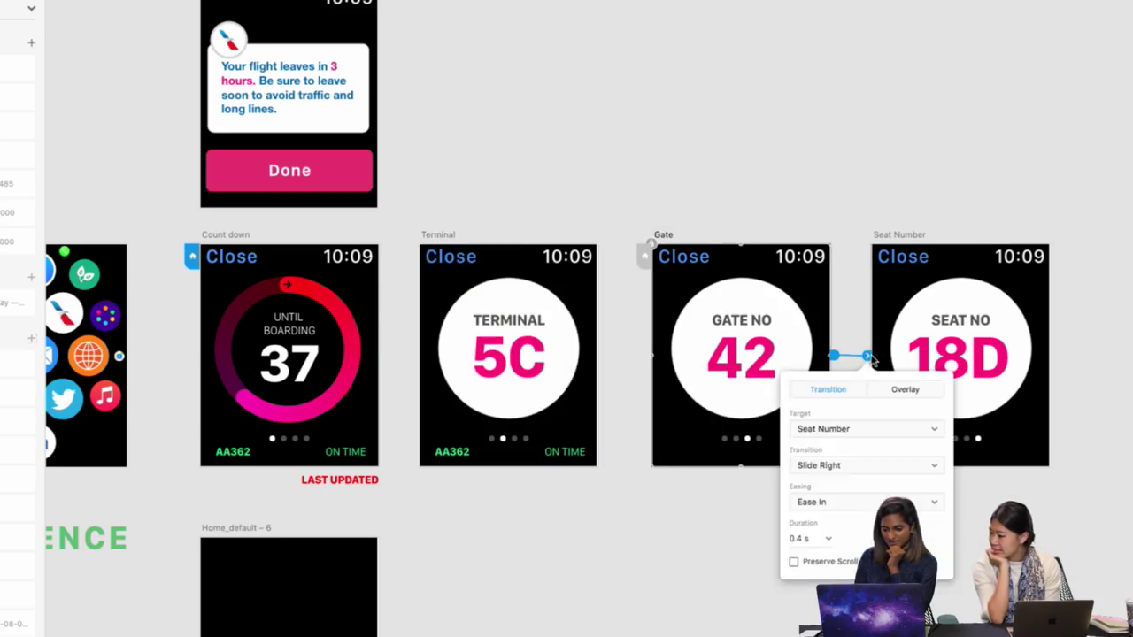
pyautogui.click(848, 464)
pyautogui.click(843, 453)
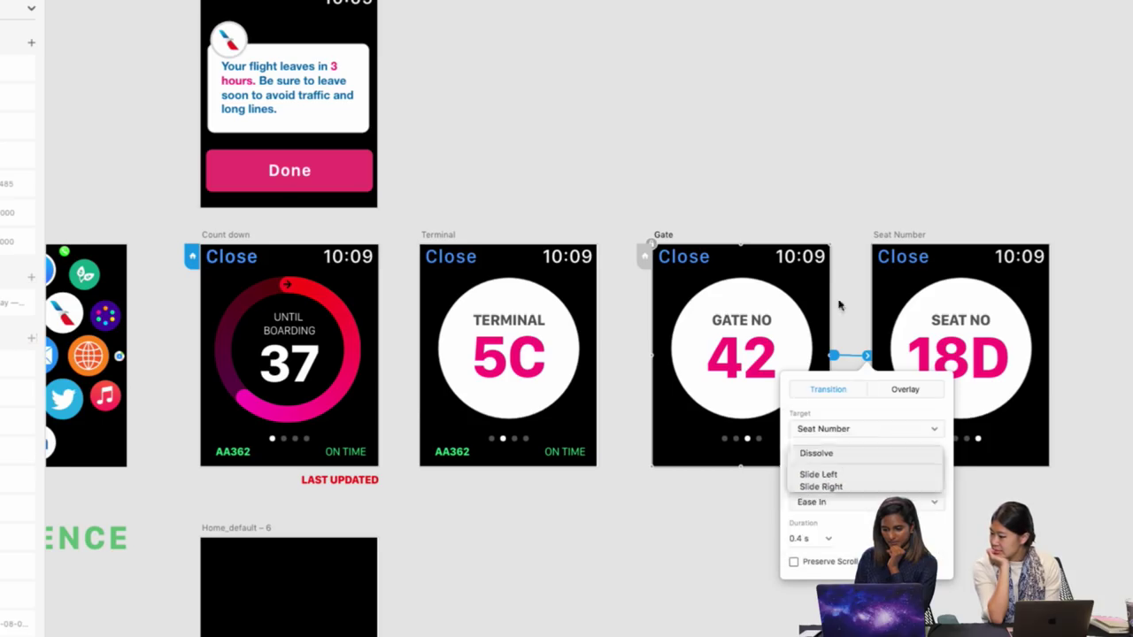
pyautogui.click(835, 232)
# Preview the prototype again from the Count down artboard and check the Slide Left transition to Terminal.
pyautogui.hscroll(-3, 690, 220)
pyautogui.click(333, 234)
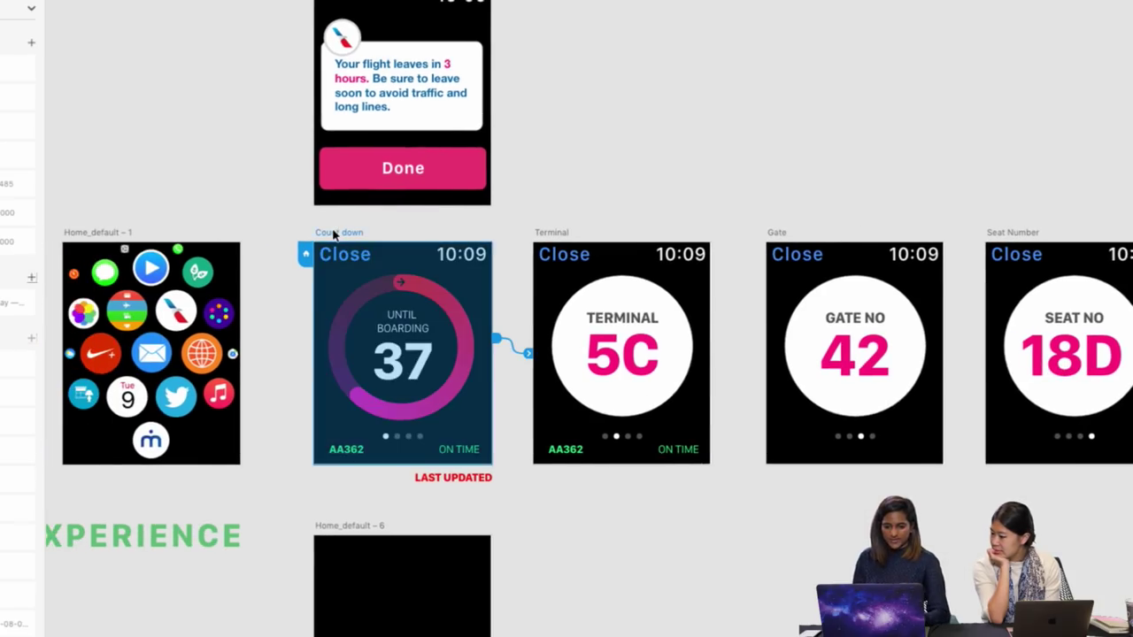
pyautogui.press('super+Return')
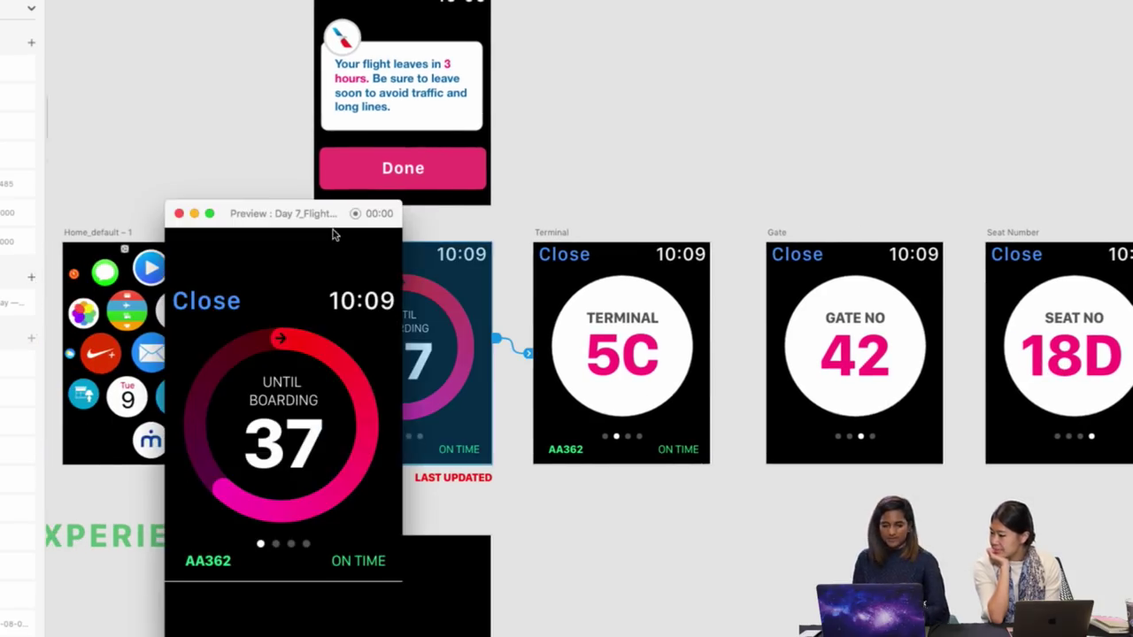
pyautogui.click(305, 354)
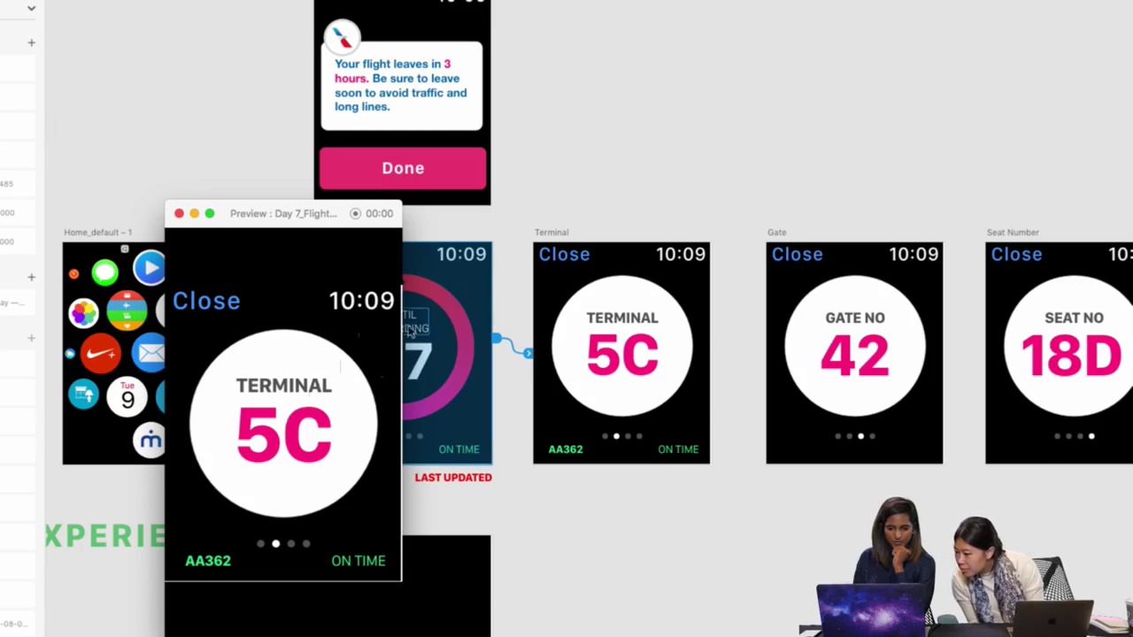
# Play the preview from Terminal through Gate and Seat Number, follow the Close link home and close the preview.
pyautogui.click(311, 377)
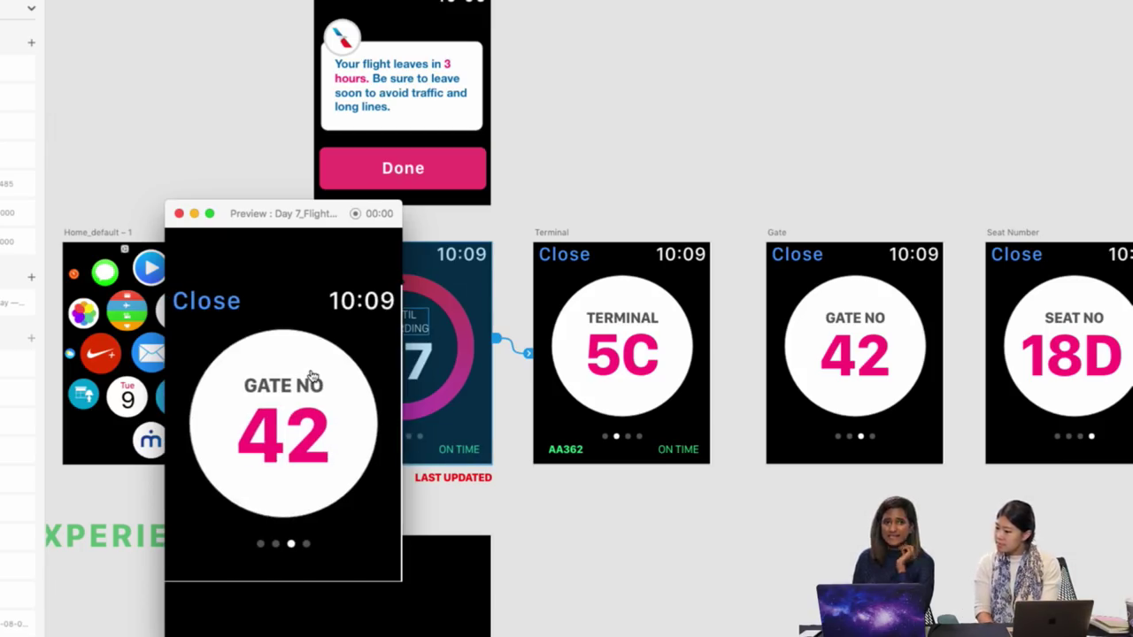
pyautogui.click(312, 376)
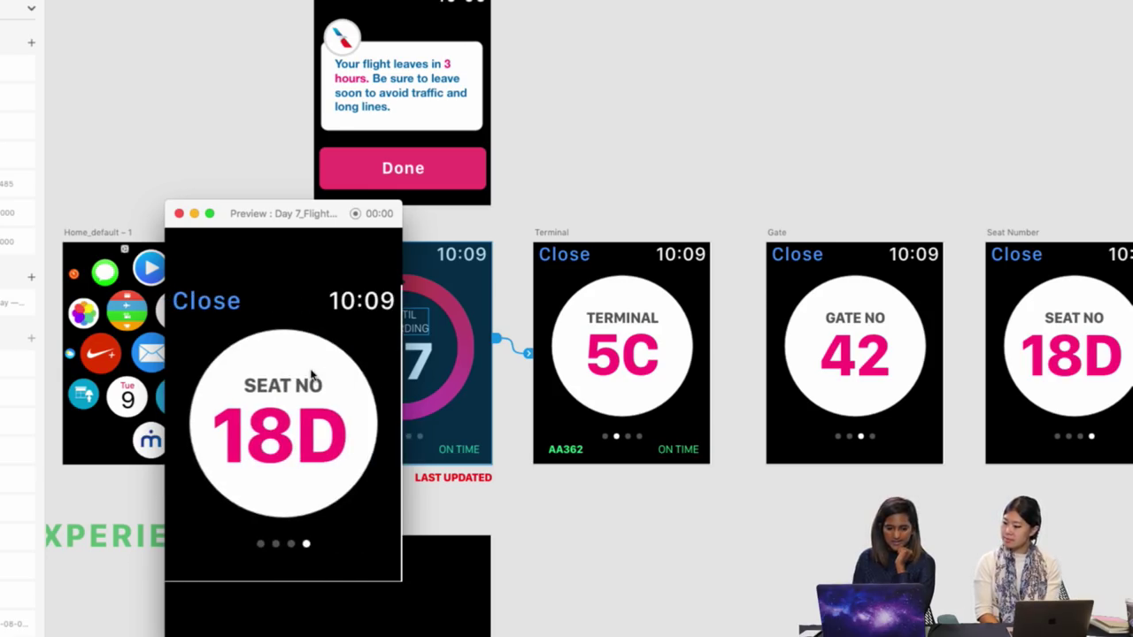
pyautogui.click(202, 301)
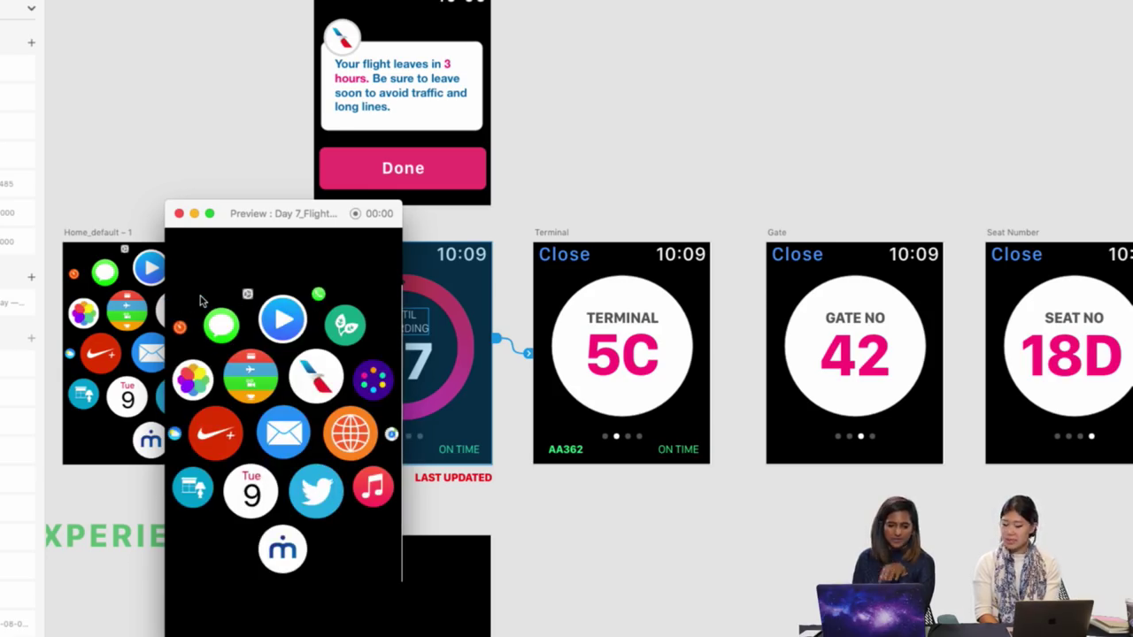
pyautogui.click(179, 213)
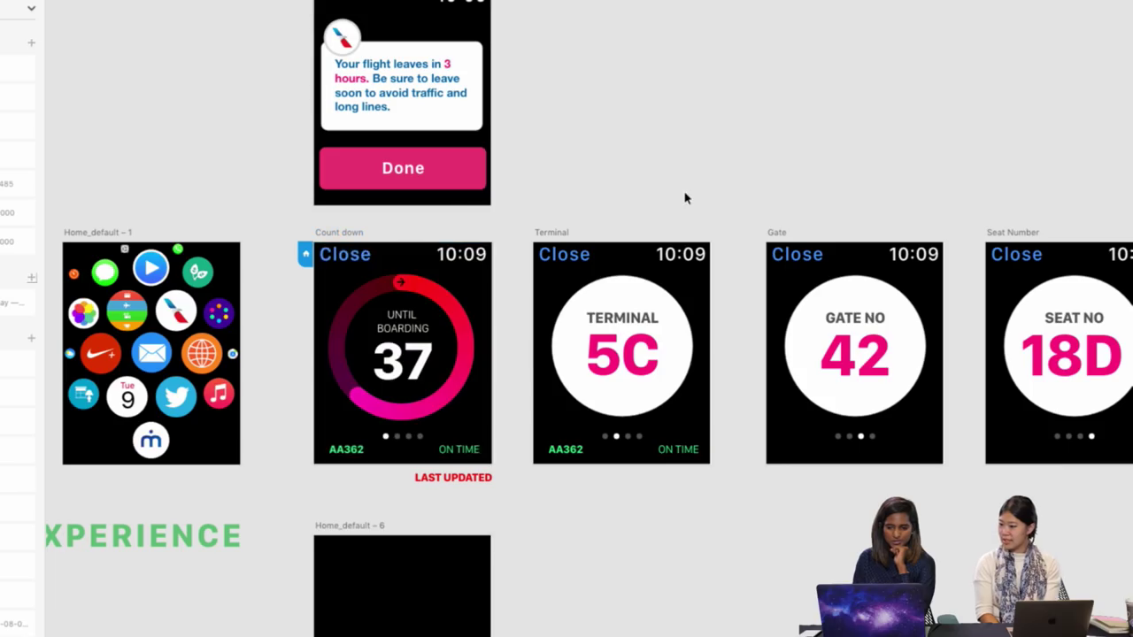
pyautogui.scroll(5, 634, 226)
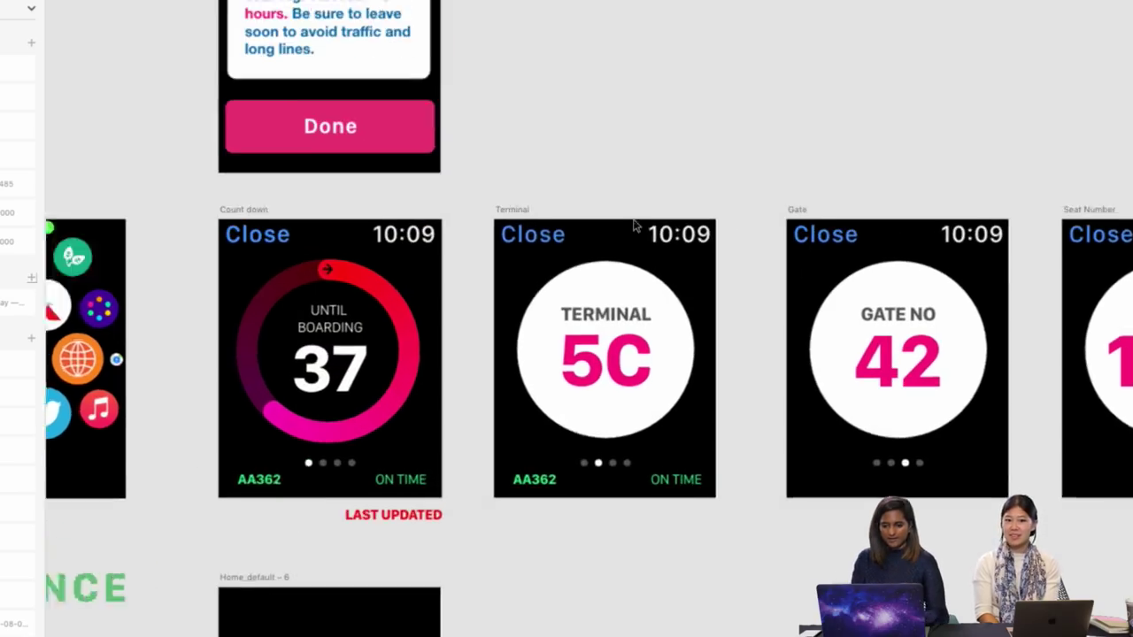
pyautogui.click(632, 219)
pyautogui.scroll(3, 632, 220)
pyautogui.hscroll(-3, 632, 220)
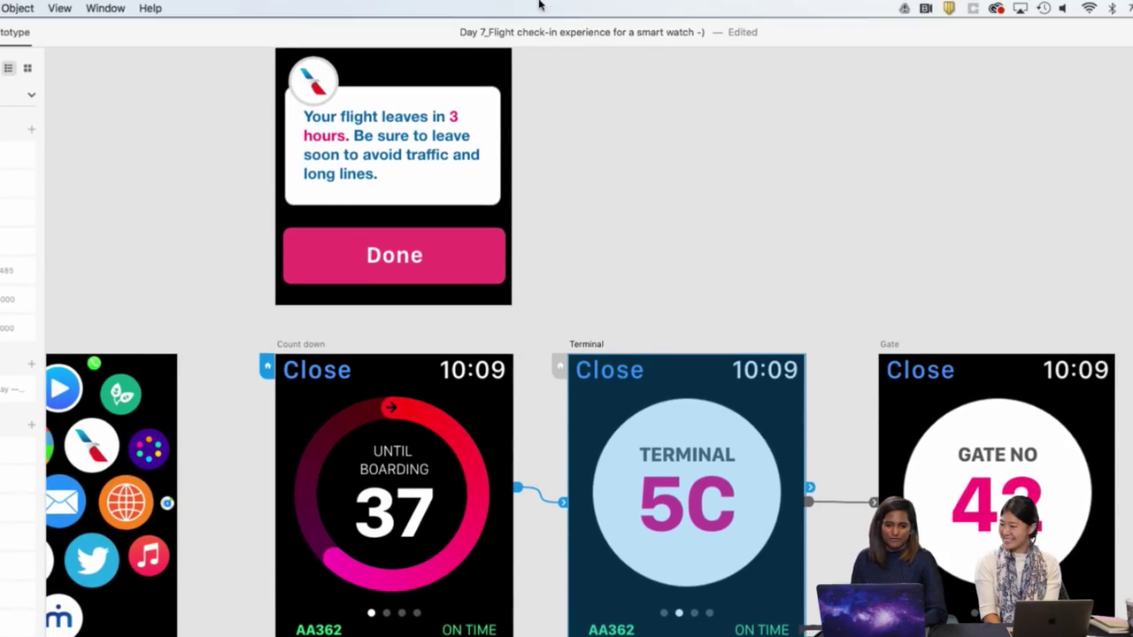
pyautogui.hotkey('ctrl', 'Up')
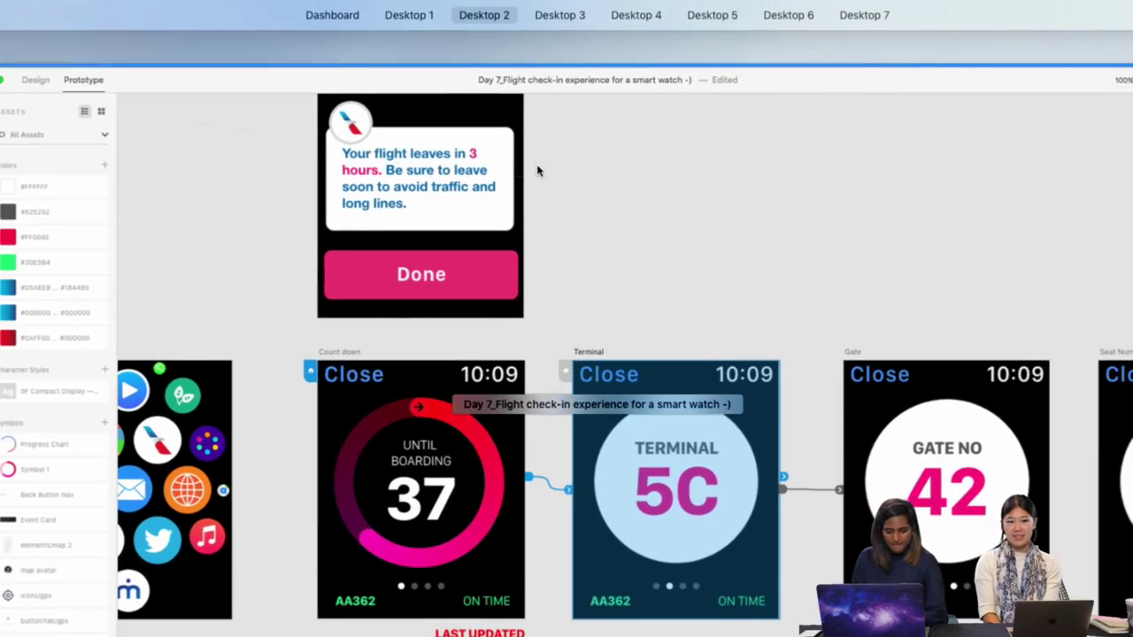
pyautogui.click(591, 199)
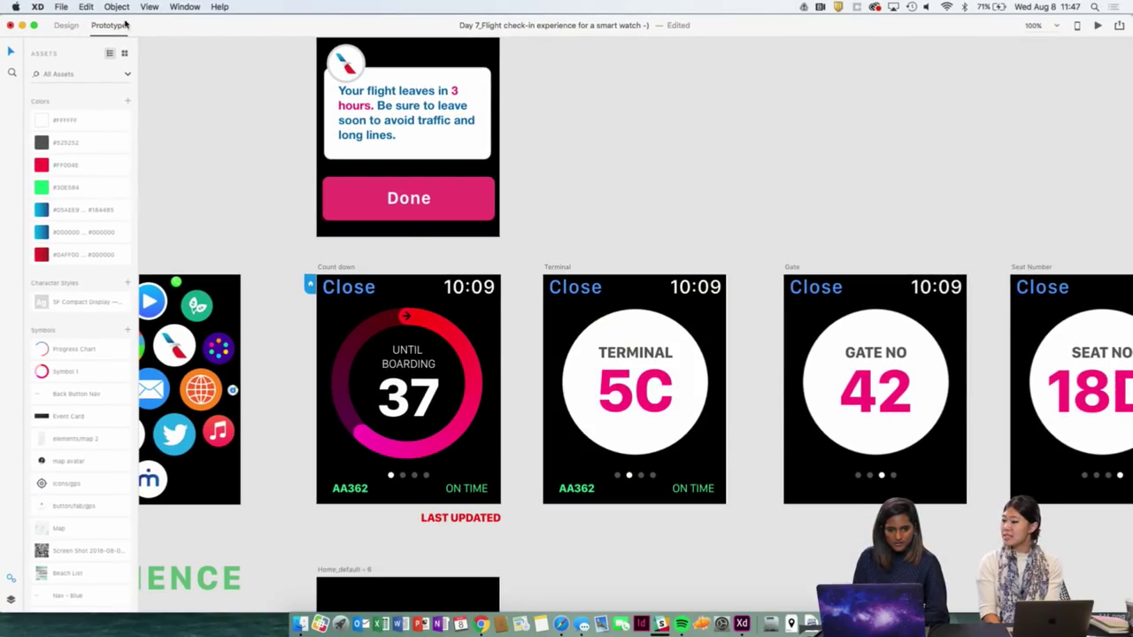
# Return to design mode and narrow the Terminal artboard to 310 px wide so its edge meets the black background.
pyautogui.click(76, 25)
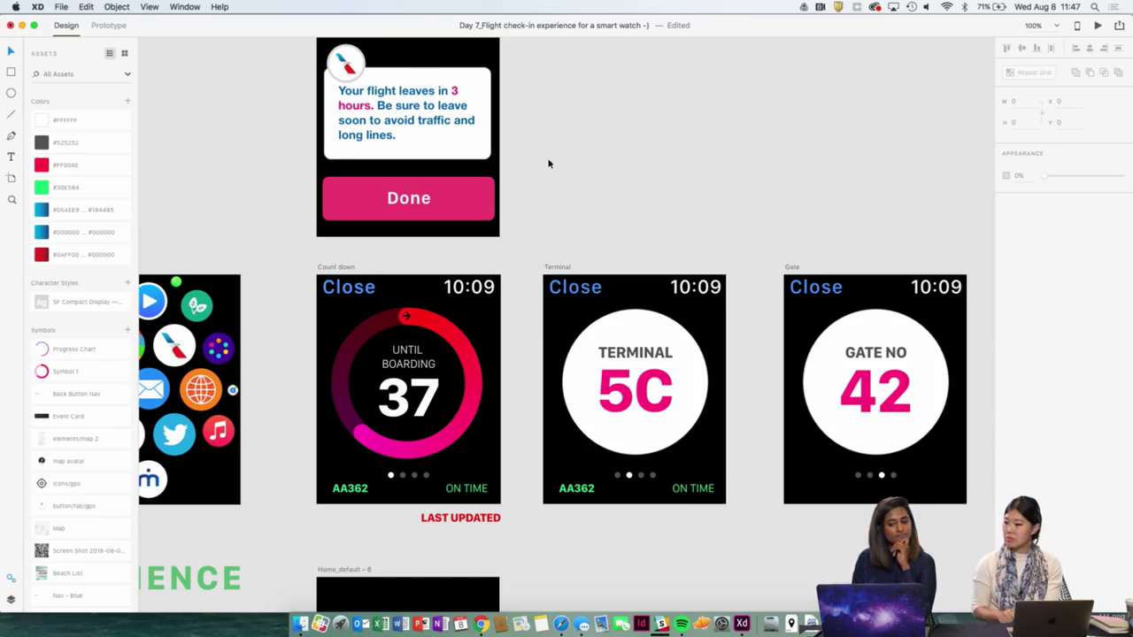
pyautogui.hscroll(2, 546, 172)
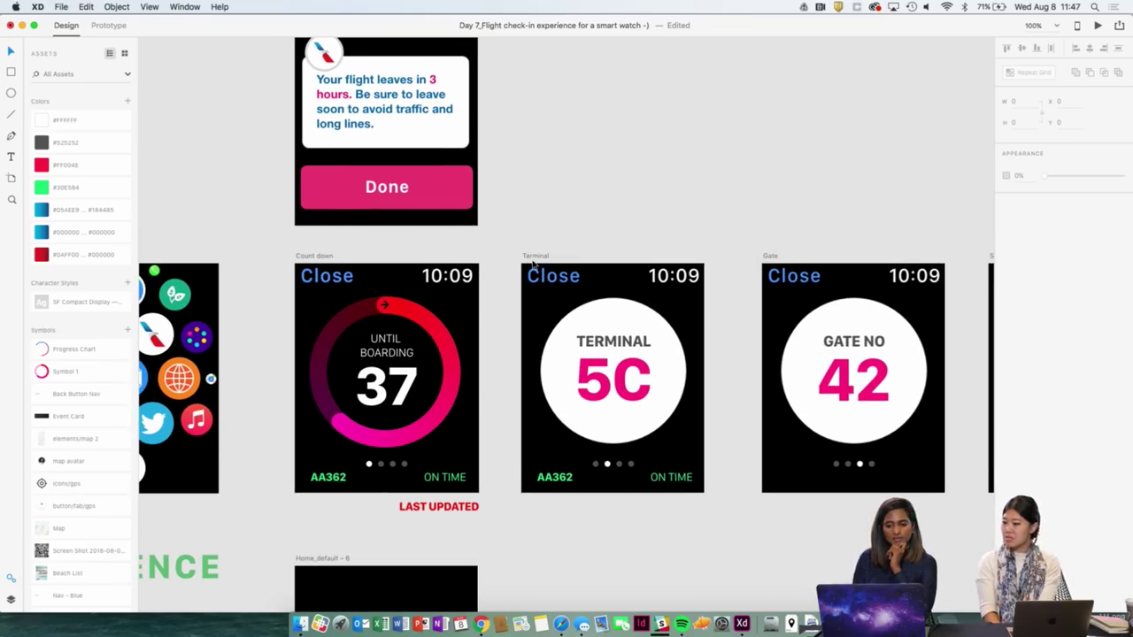
pyautogui.hscroll(3, 535, 259)
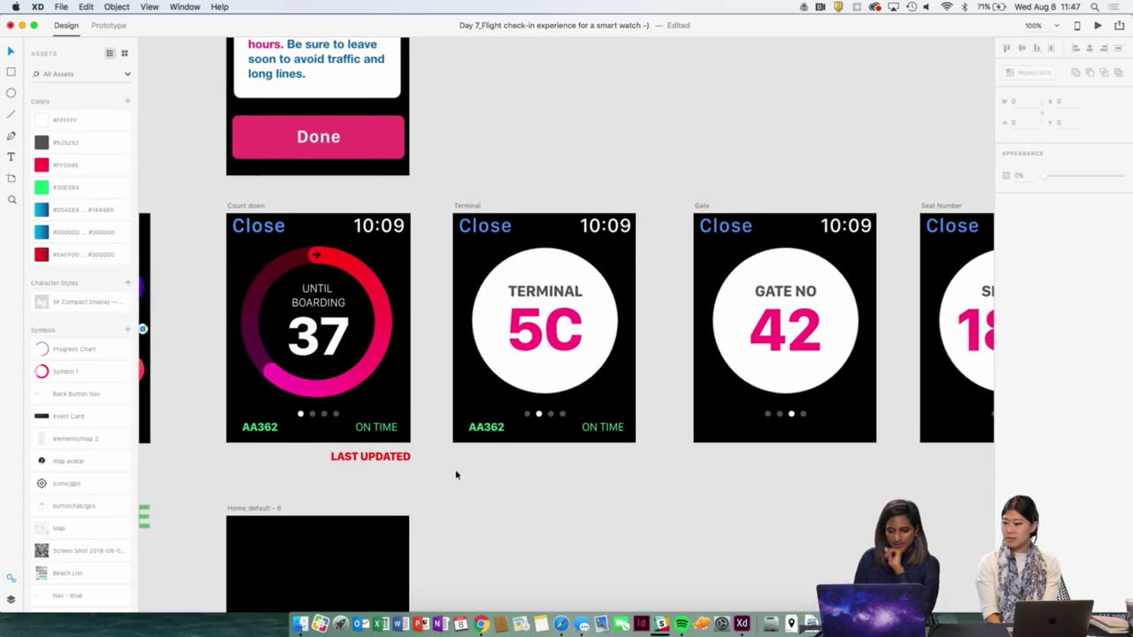
pyautogui.hscroll(3, 465, 451)
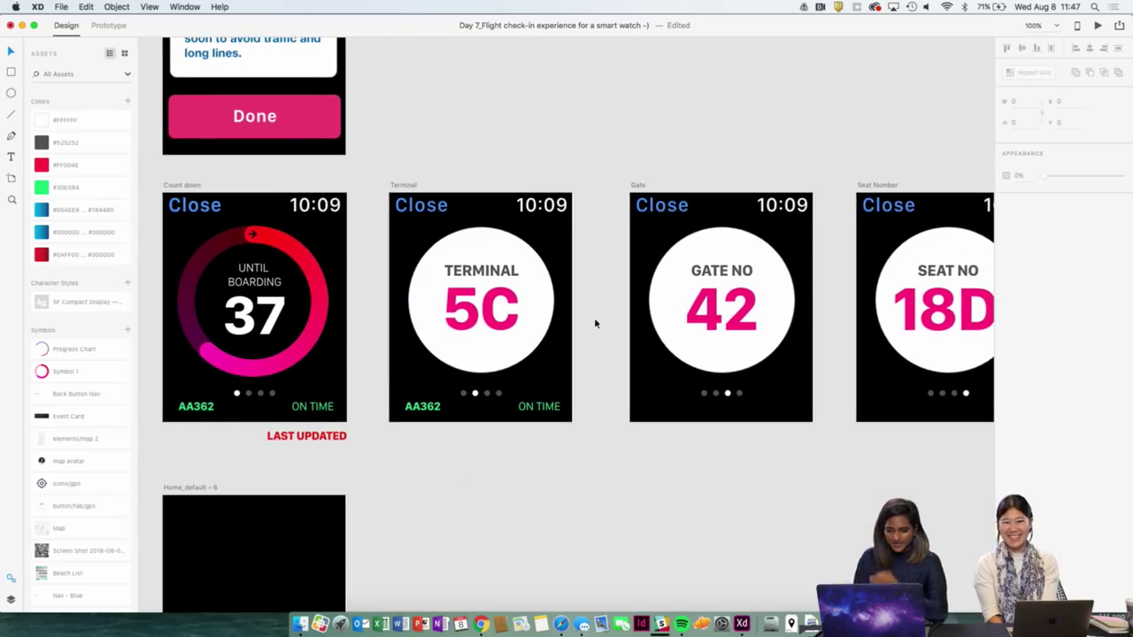
pyautogui.press('super+equal')
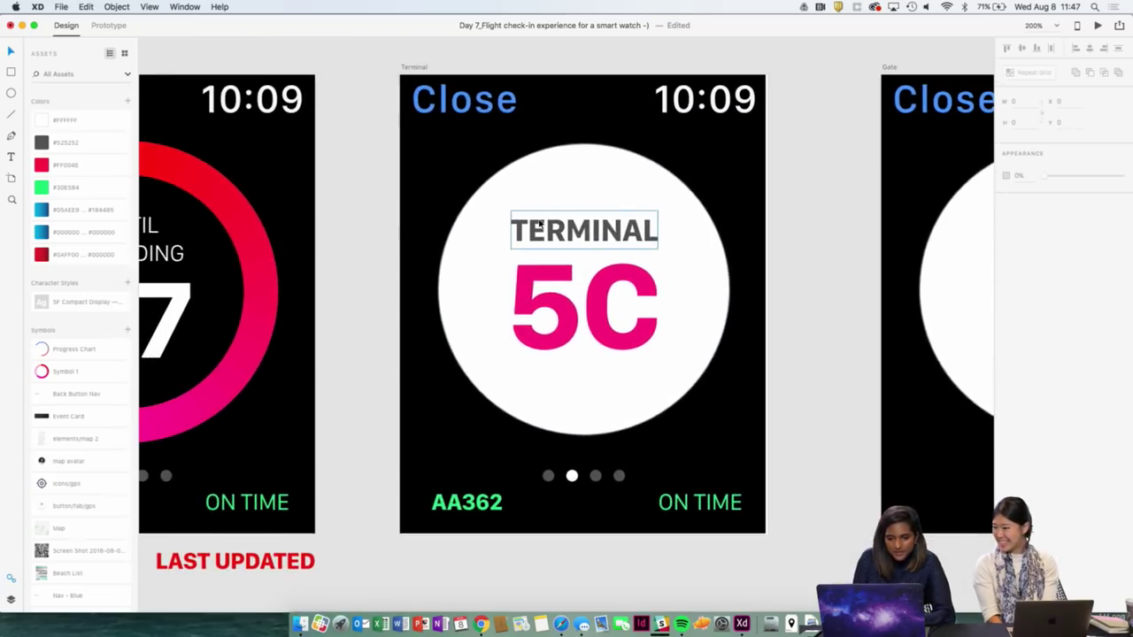
pyautogui.click(420, 68)
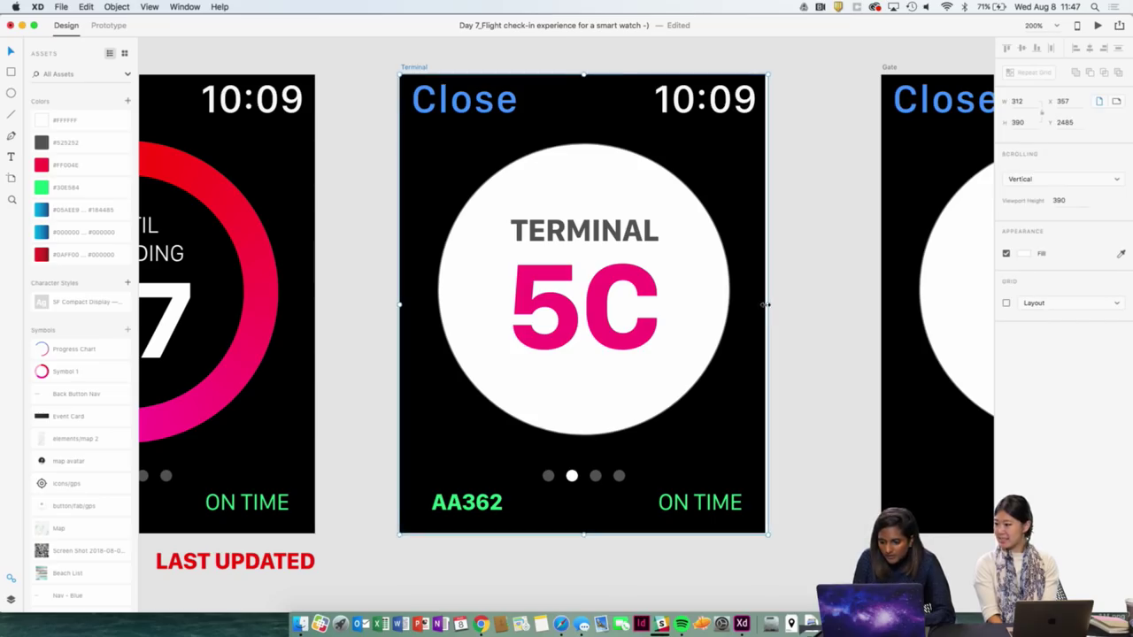
pyautogui.moveTo(766, 305); pyautogui.dragTo(761, 304)
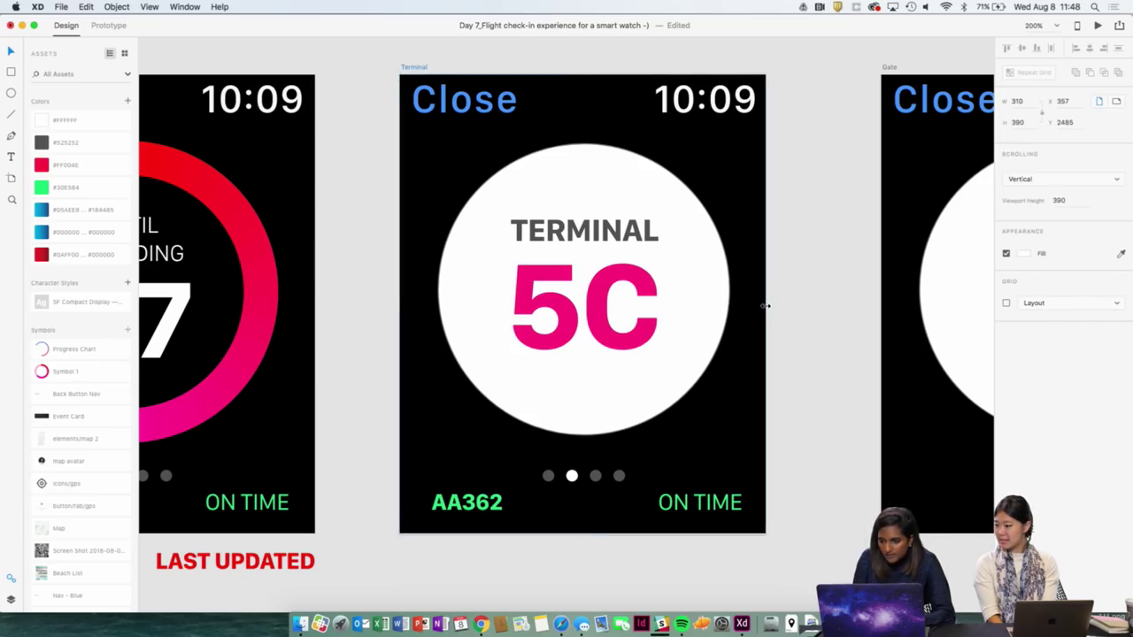
# Narrow the Gate artboard to 310 px wide from its right edge.
pyautogui.hscroll(5, 813, 320)
pyautogui.hscroll(3, 813, 321)
pyautogui.click(901, 305)
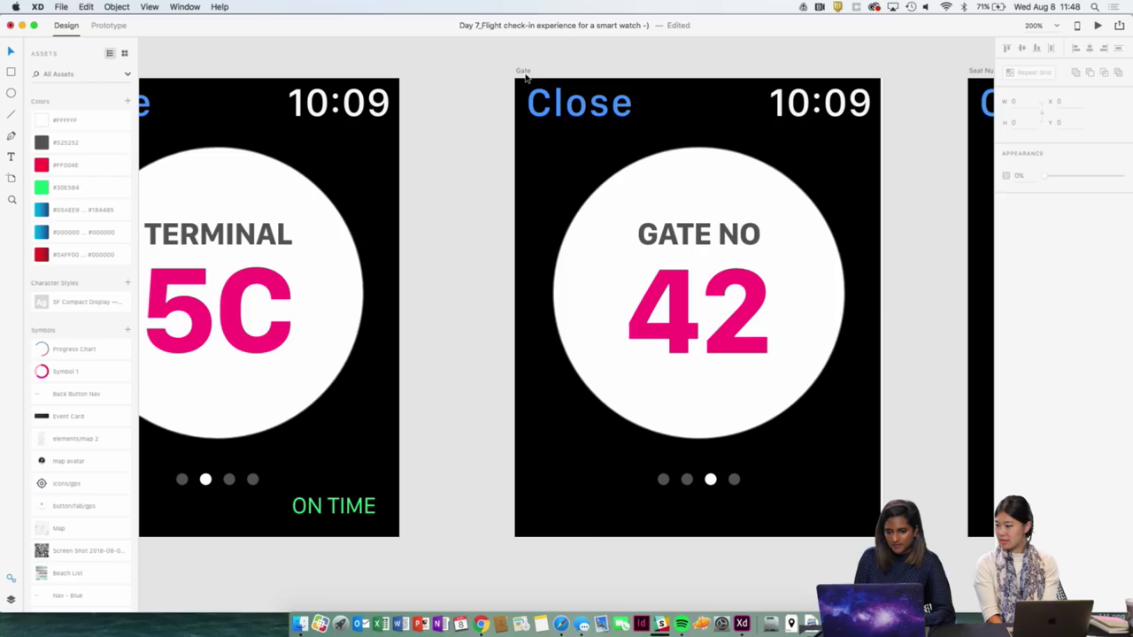
pyautogui.hscroll(5, 847, 260)
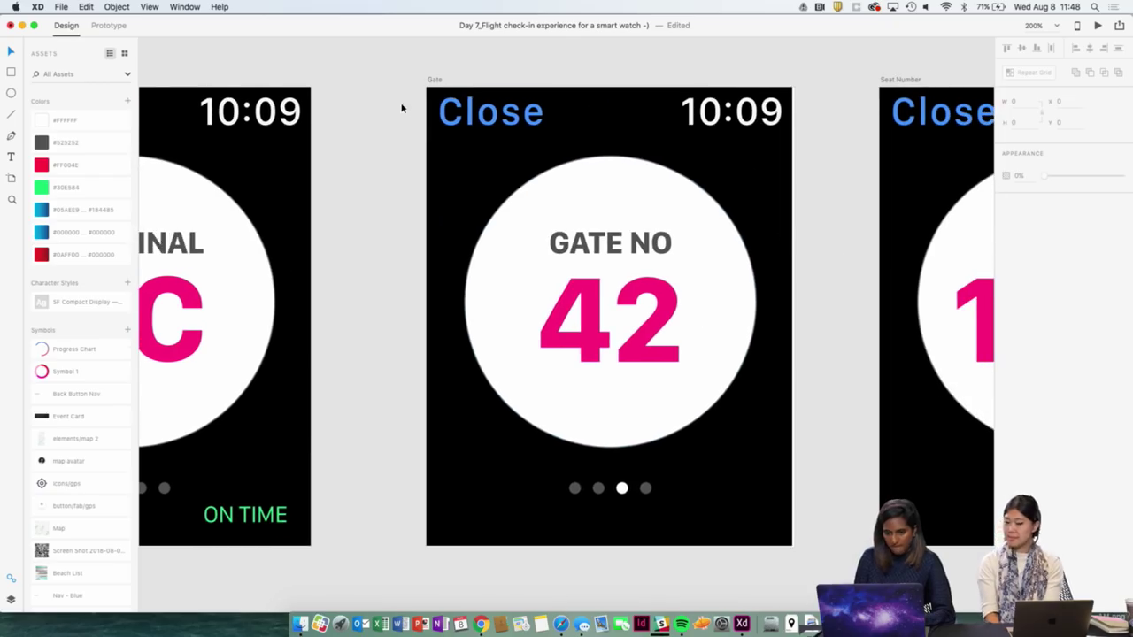
pyautogui.click(440, 79)
pyautogui.scroll(5, 439, 80)
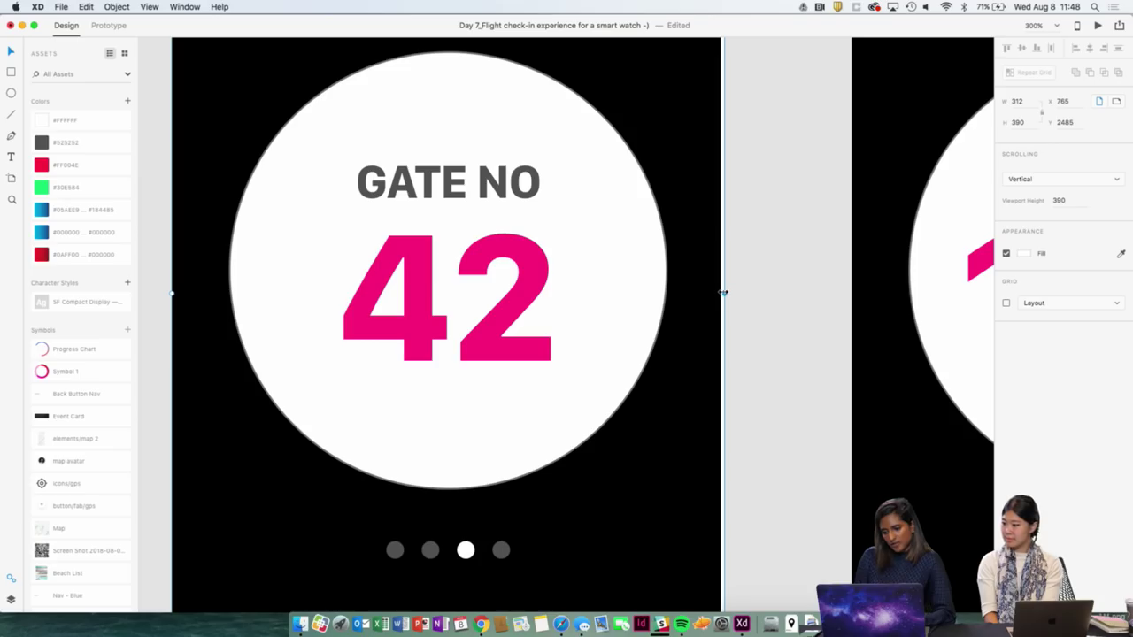
pyautogui.moveTo(723, 292); pyautogui.dragTo(721, 292)
pyautogui.scroll(-5, 720, 292)
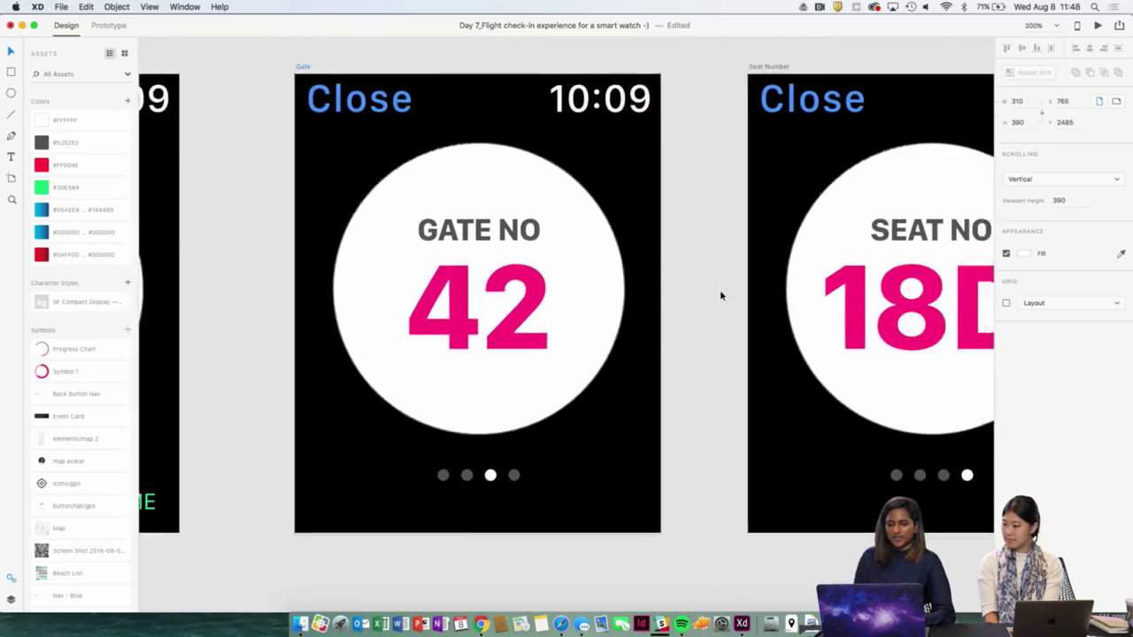
# Narrow the Seat Number artboard to about 311 px wide from its right edge and deselect it.
pyautogui.hscroll(5, 718, 293)
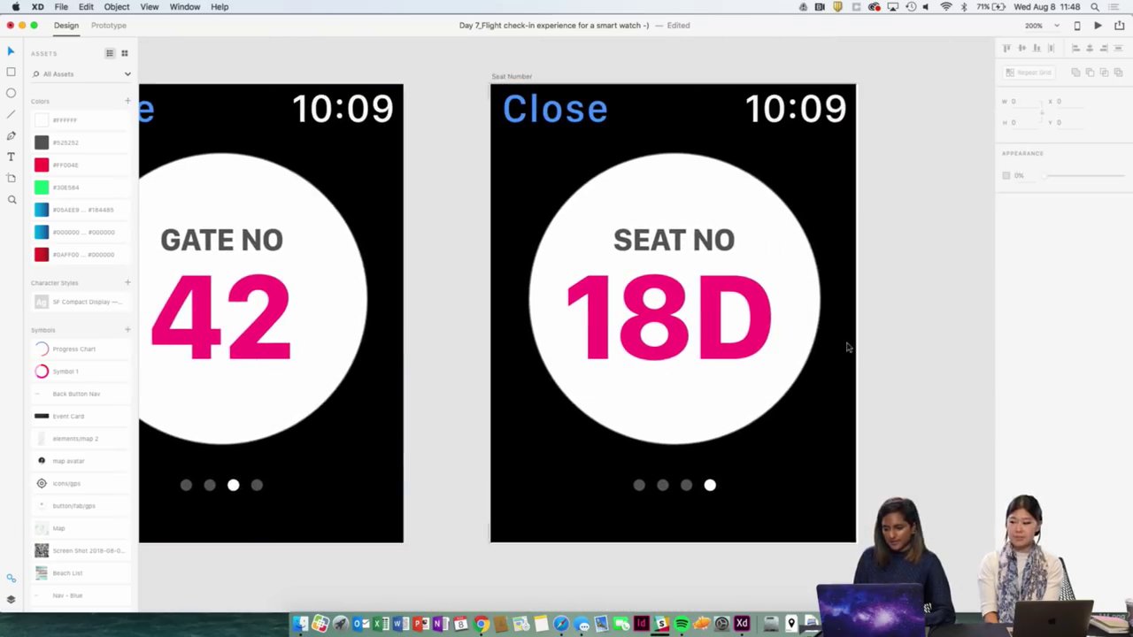
pyautogui.click(525, 77)
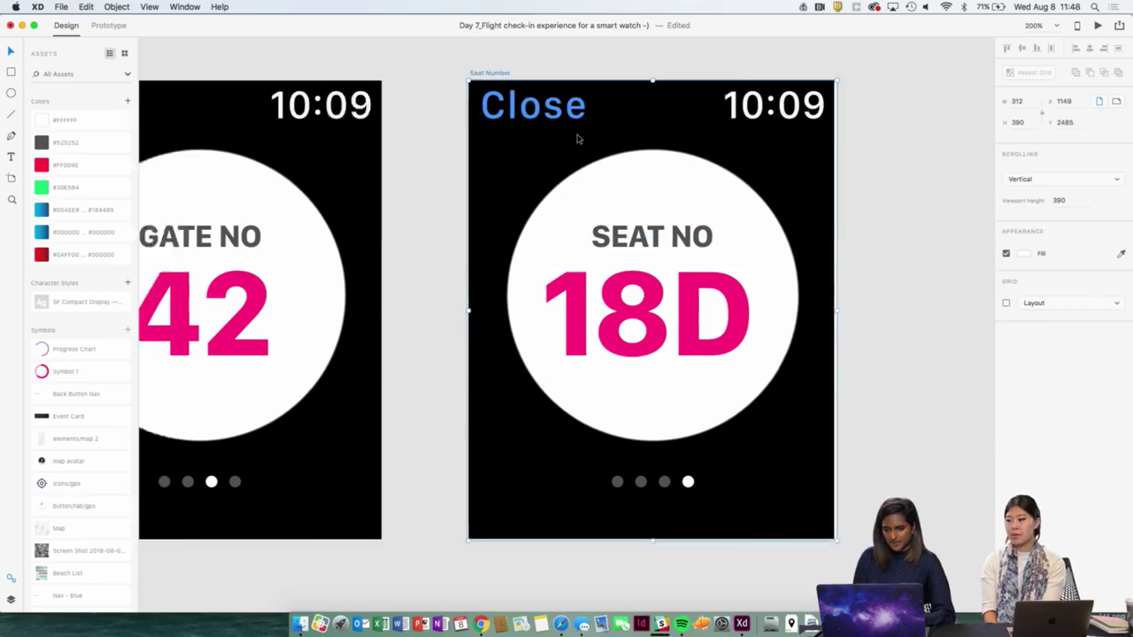
pyautogui.scroll(5, 576, 139)
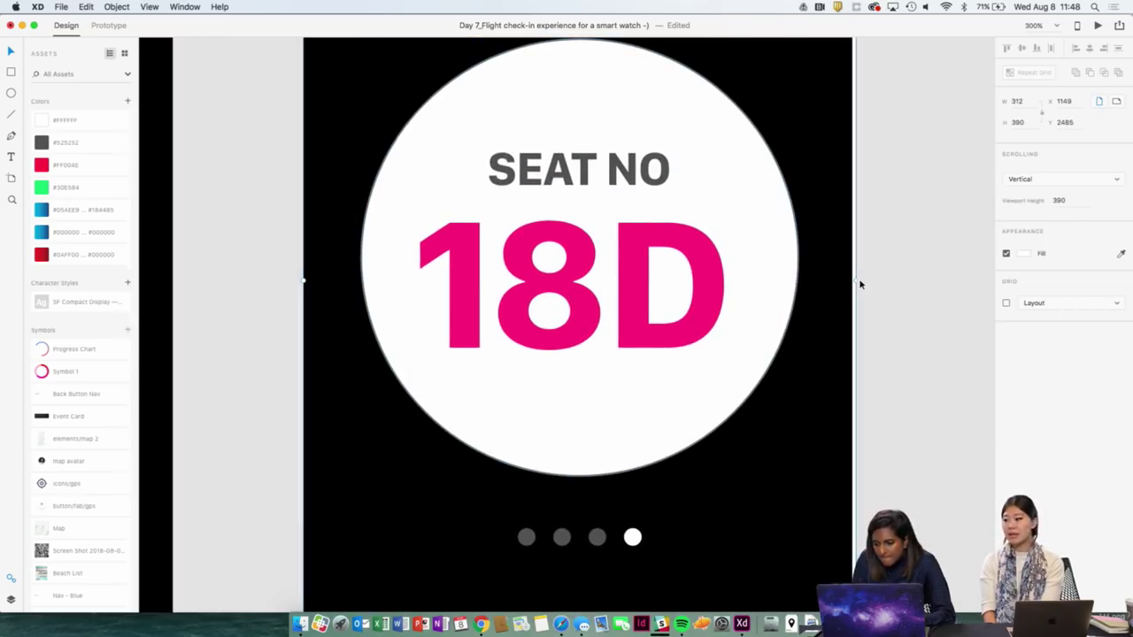
pyautogui.moveTo(855, 282); pyautogui.dragTo(851, 280)
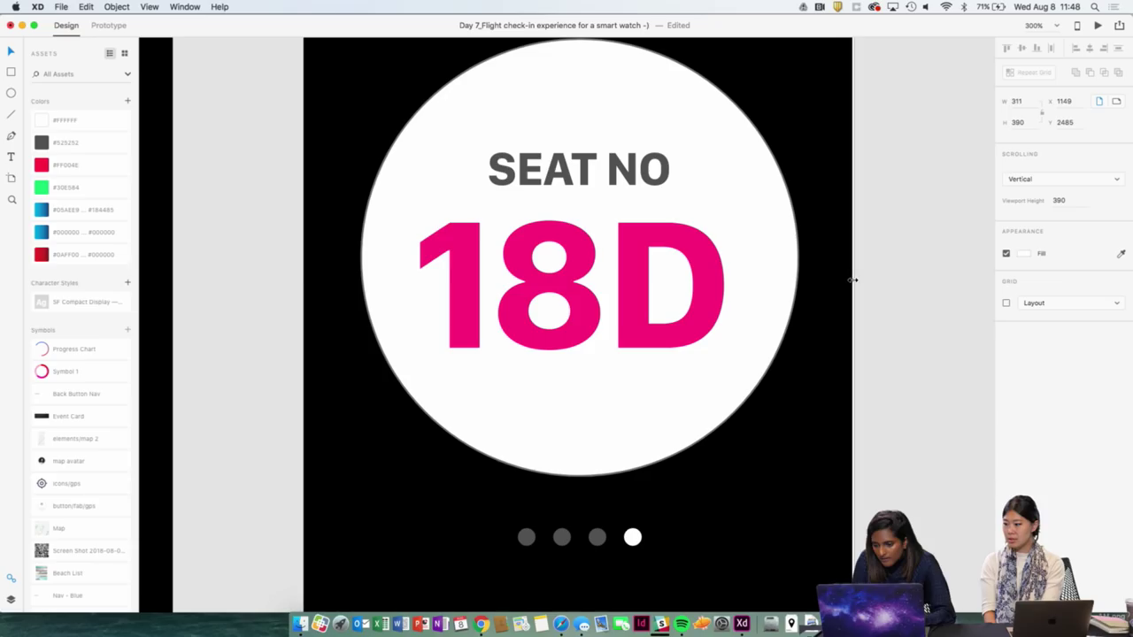
pyautogui.scroll(-5, 867, 285)
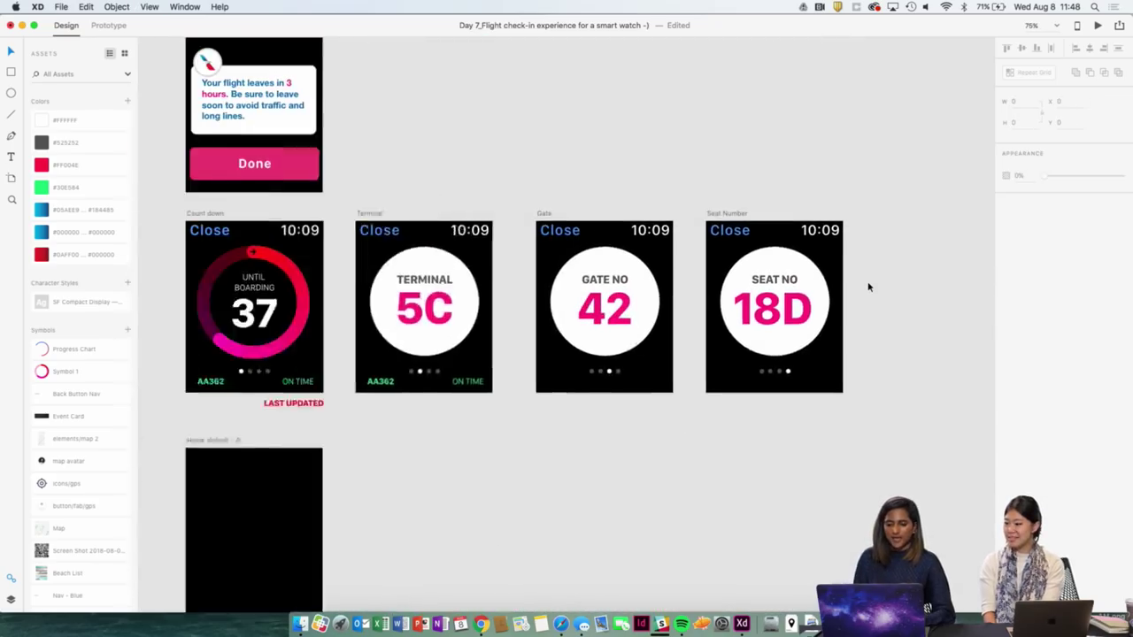
pyautogui.click(868, 286)
# Add the text "Last Updated" above the ON TIME label on the Count down artboard.
pyautogui.hscroll(-3, 703, 185)
pyautogui.scroll(-2, 702, 184)
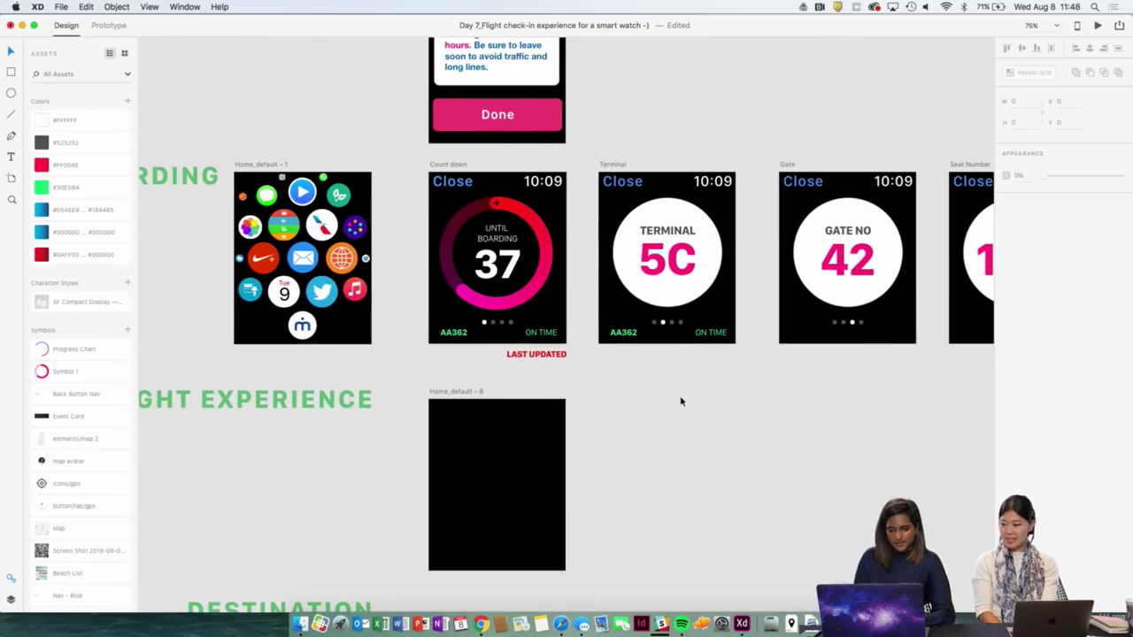
pyautogui.scroll(5, 532, 362)
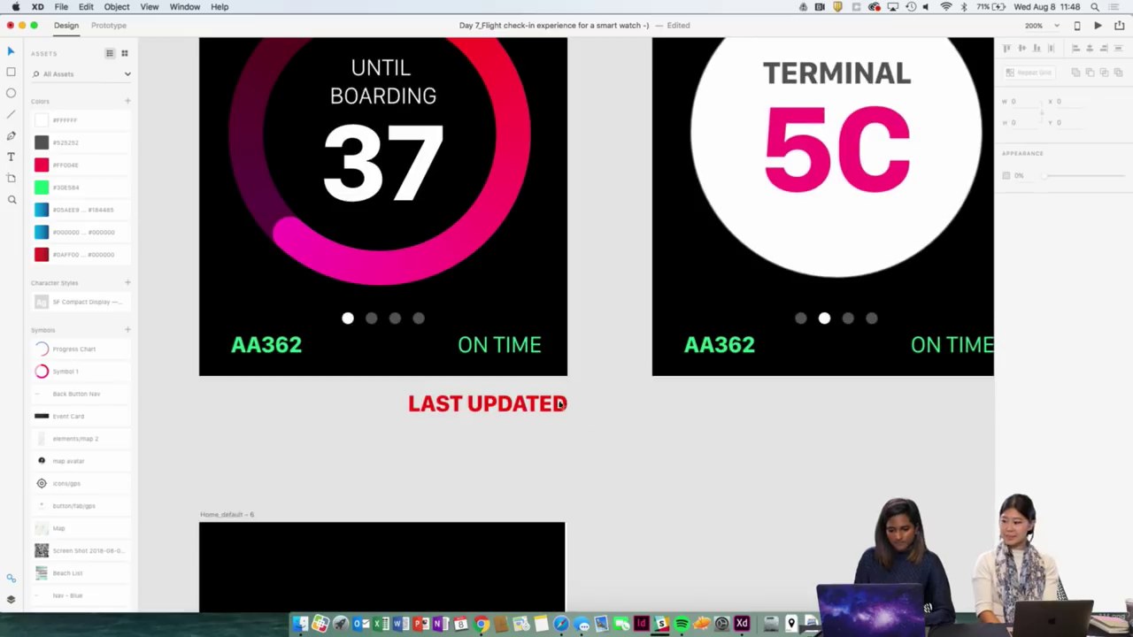
pyautogui.click(532, 404)
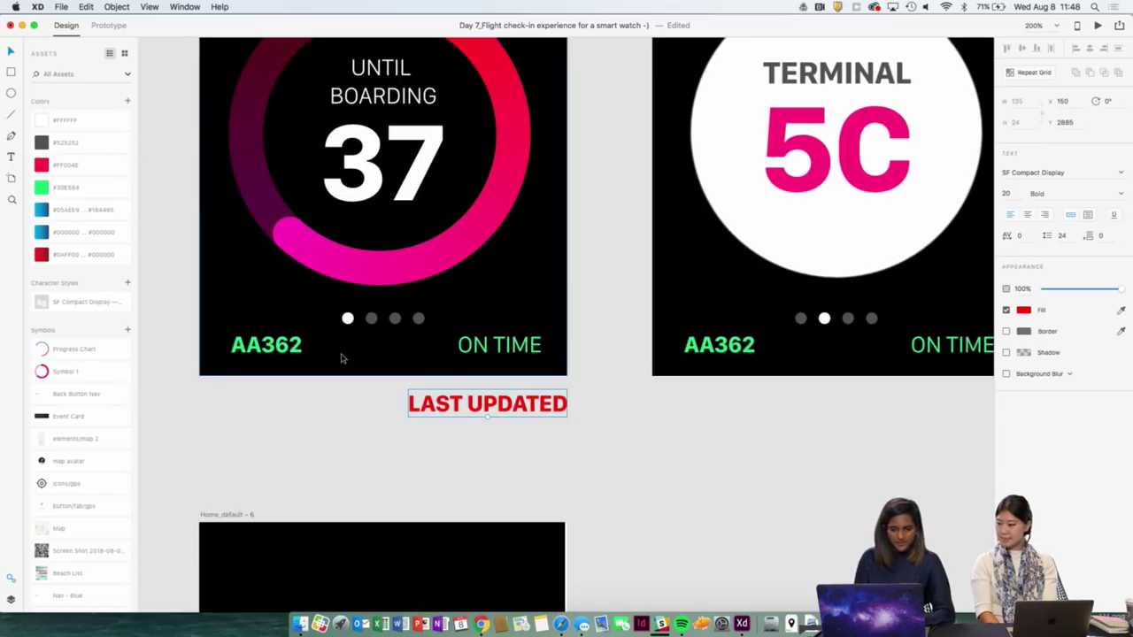
pyautogui.press('t')
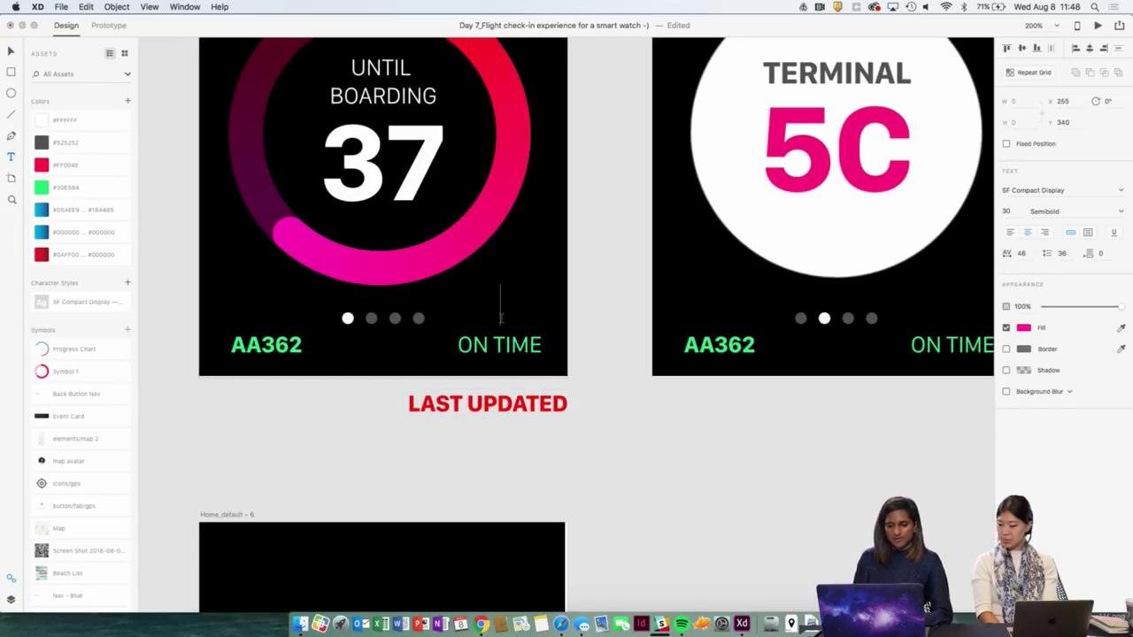
pyautogui.click(501, 318)
pyautogui.write('A')
pyautogui.press('BackSpace')
pyautogui.write('L')
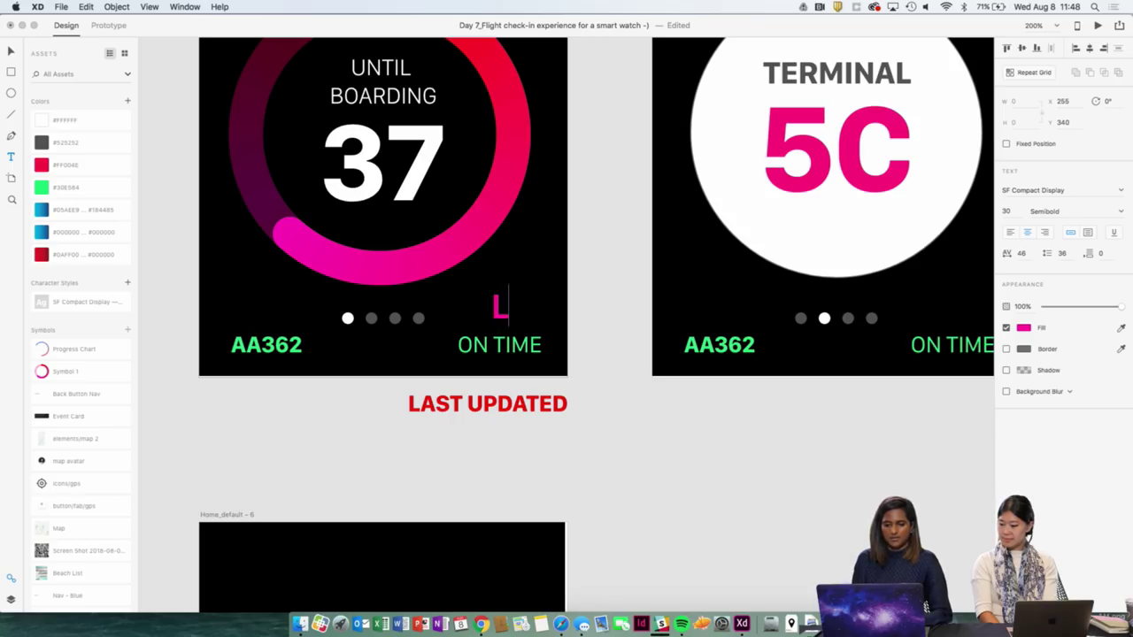
pyautogui.write('ast')
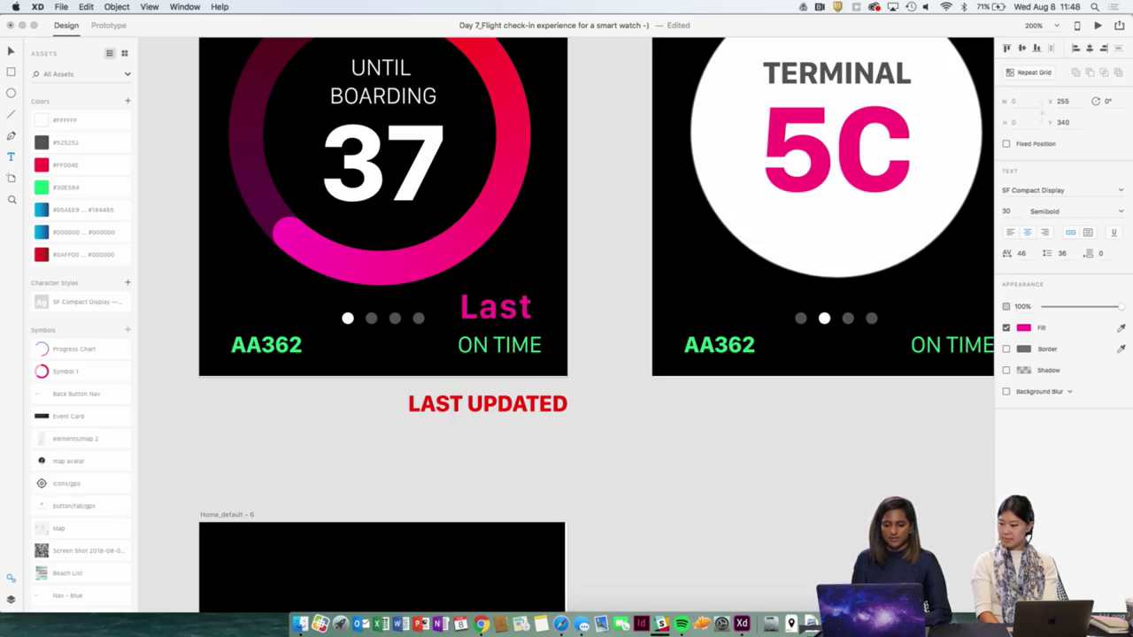
pyautogui.write(' uPA')
pyautogui.press('BackSpace')
pyautogui.press('BackSpace')
pyautogui.press('BackSpace')
pyautogui.write('U')
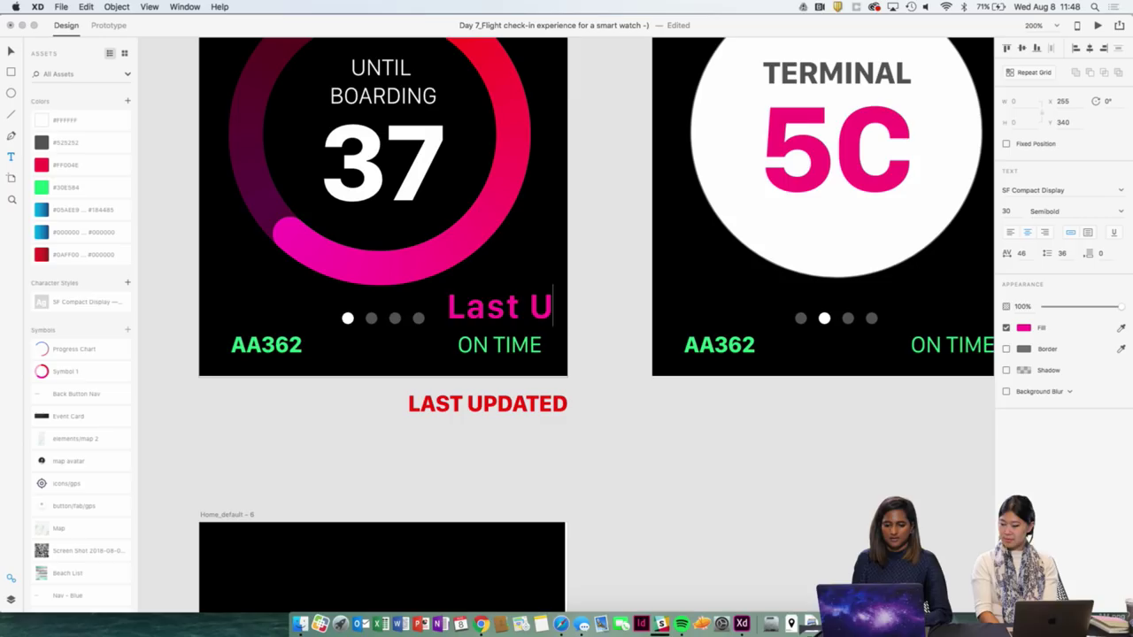
pyautogui.write('pdated')
# Set the font size of the new Last Updated text to 20 and finish editing it.
pyautogui.press('super+a')
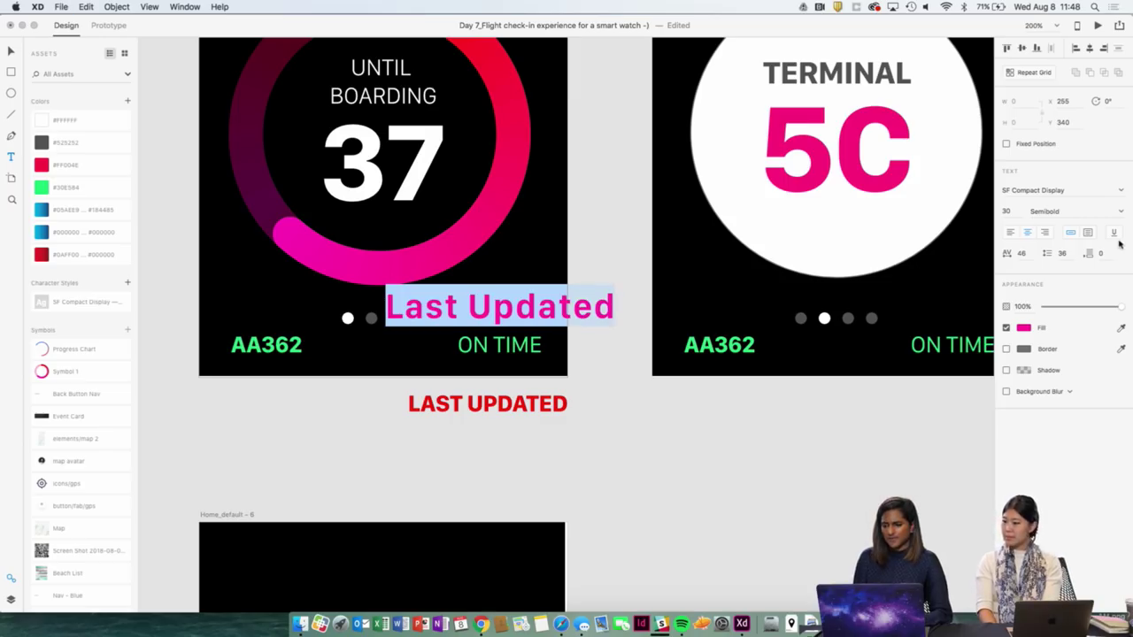
pyautogui.click(1019, 211)
pyautogui.write('34')
pyautogui.write('0')
pyautogui.press('Return')
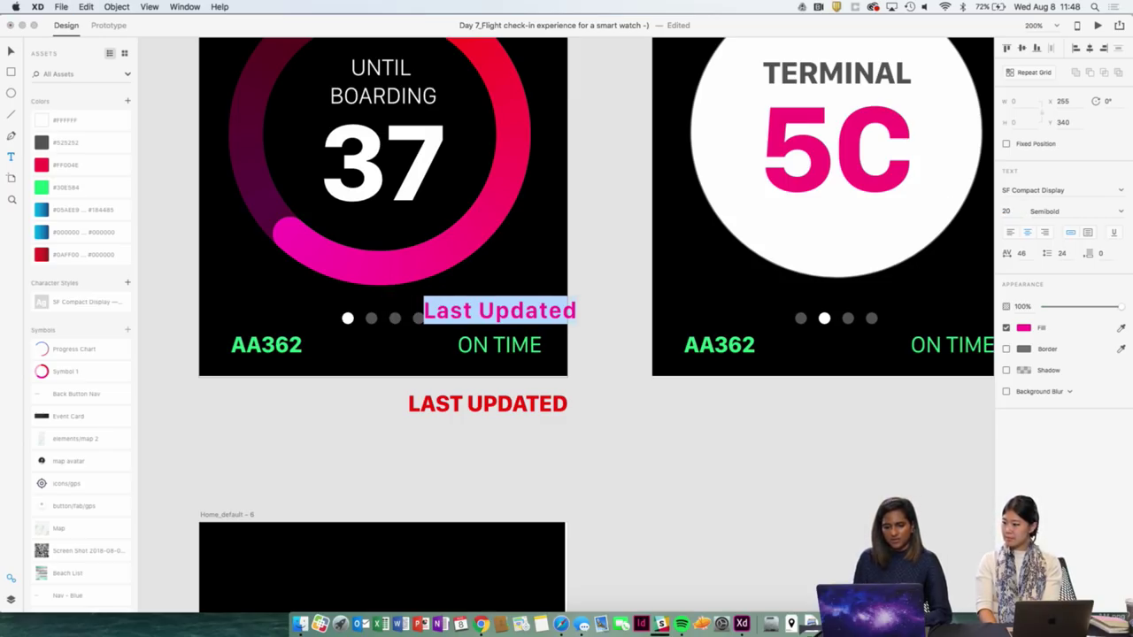
pyautogui.click(11, 51)
pyautogui.hotkey('ctrl', 'Right')
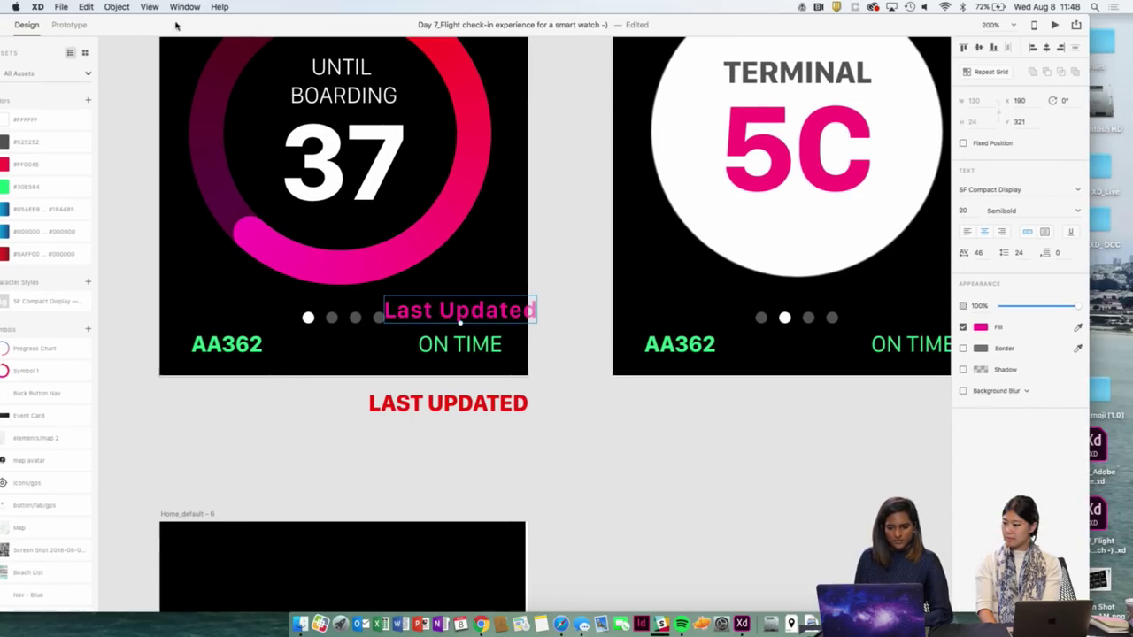
pyautogui.press('super+1')
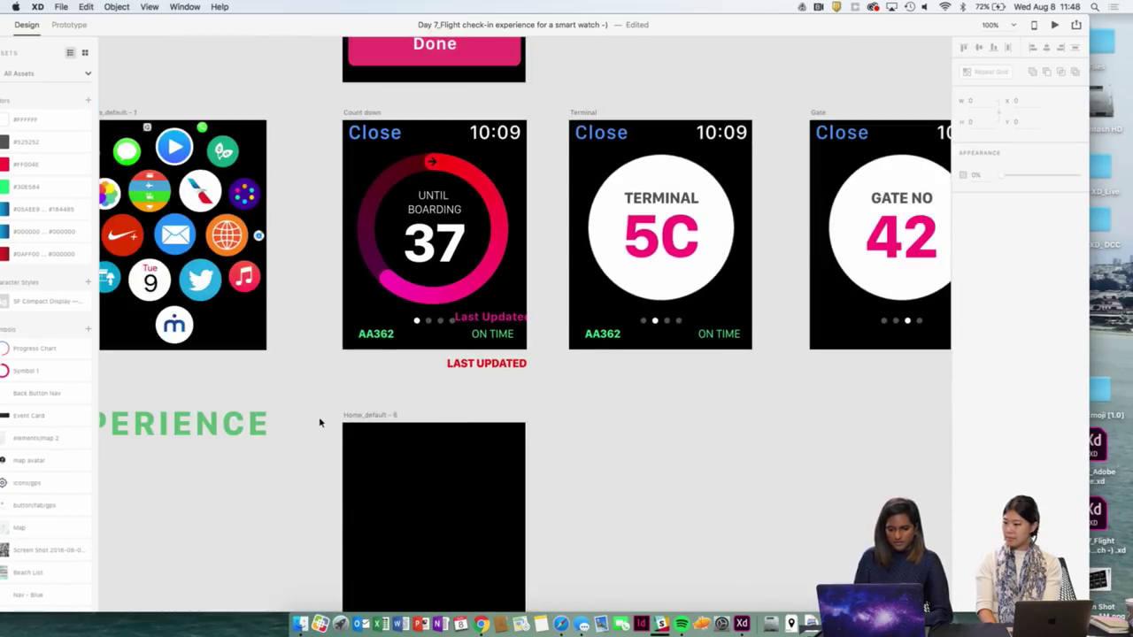
# Set the Last Updated text's font size to 16 and place it above the ON TIME label at X 186, Y 335.
pyautogui.moveTo(516, 330); pyautogui.dragTo(493, 348)
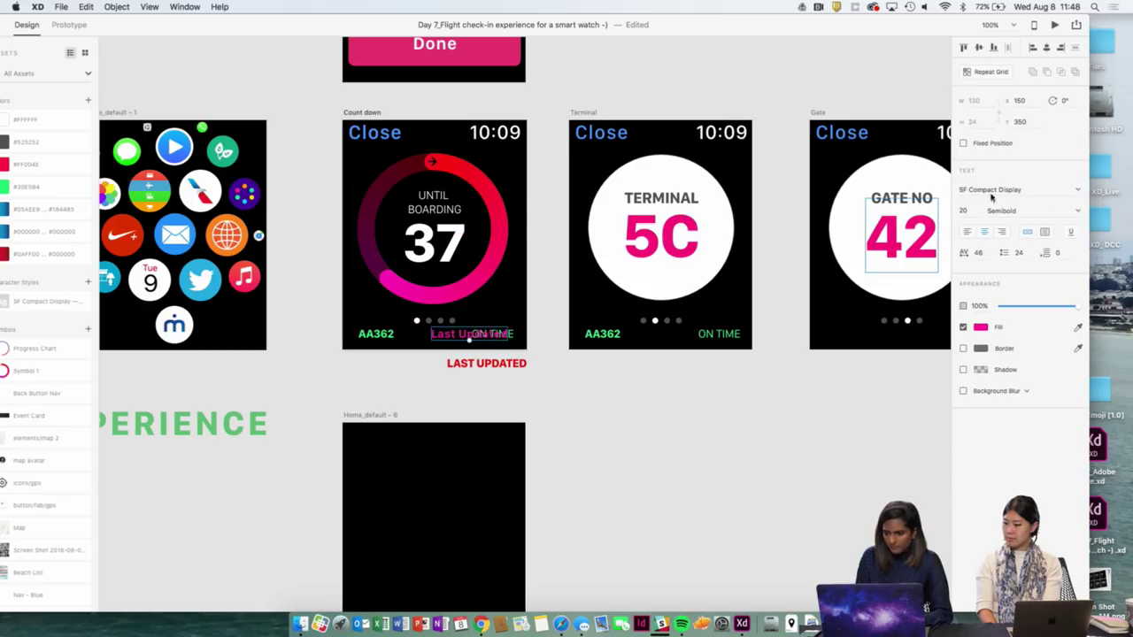
pyautogui.write('16')
pyautogui.press('Return')
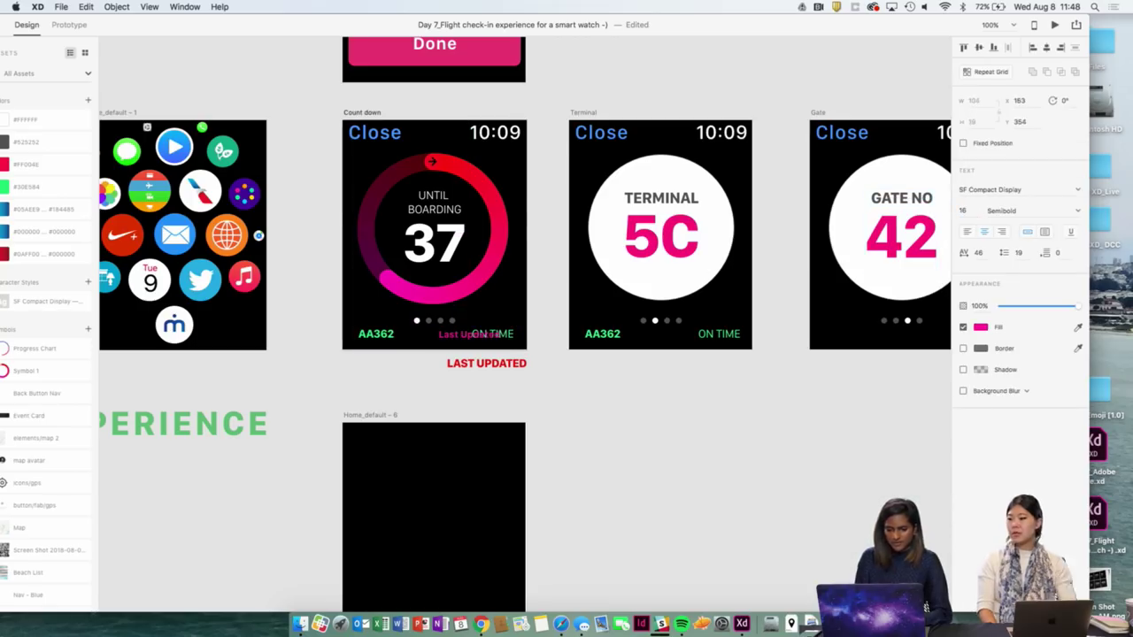
pyautogui.click(498, 446)
pyautogui.moveTo(478, 334); pyautogui.dragTo(497, 327)
pyautogui.scroll(5, 497, 326)
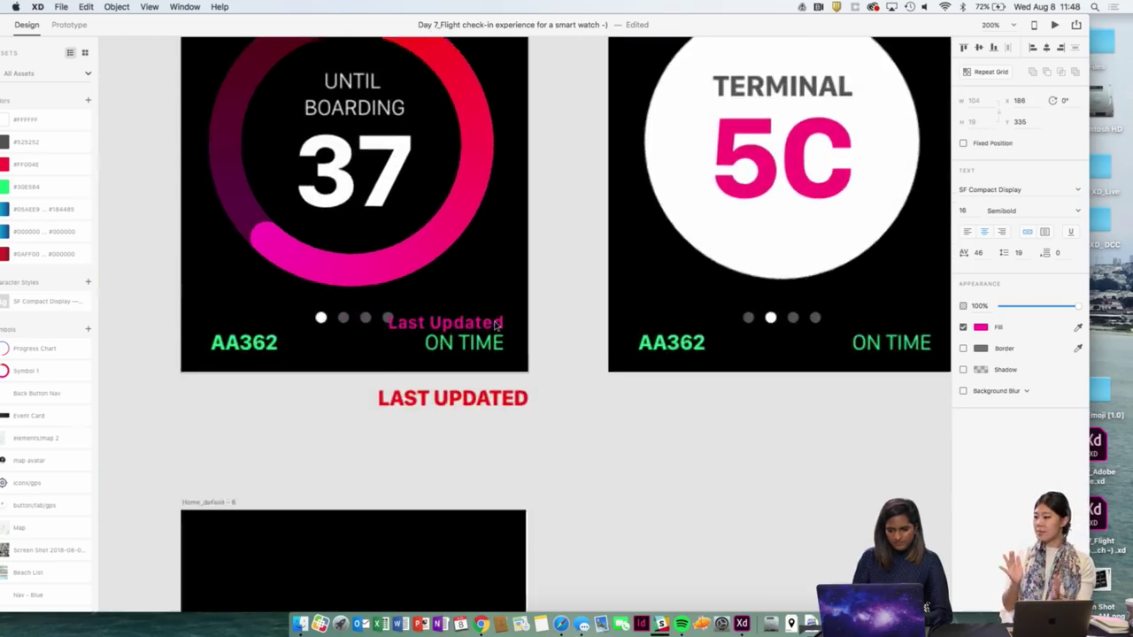
pyautogui.scroll(-1, 493, 323)
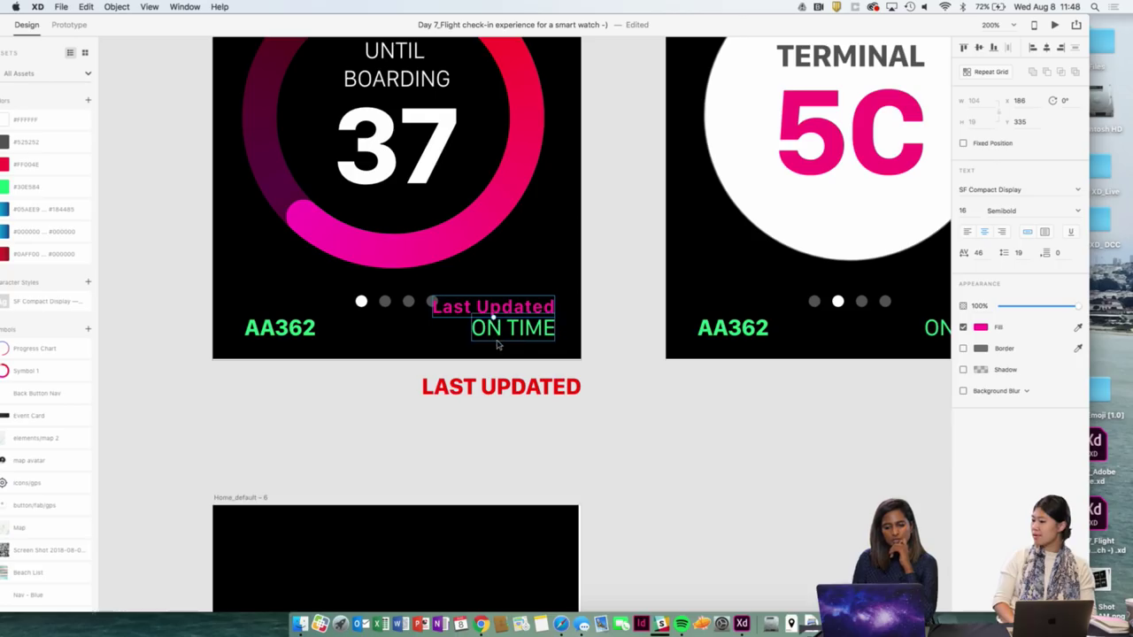
# Move the Count down artboard's ON TIME label left and extend its text to "ON TIME as of 13:00pm".
pyautogui.moveTo(499, 330); pyautogui.dragTo(417, 327)
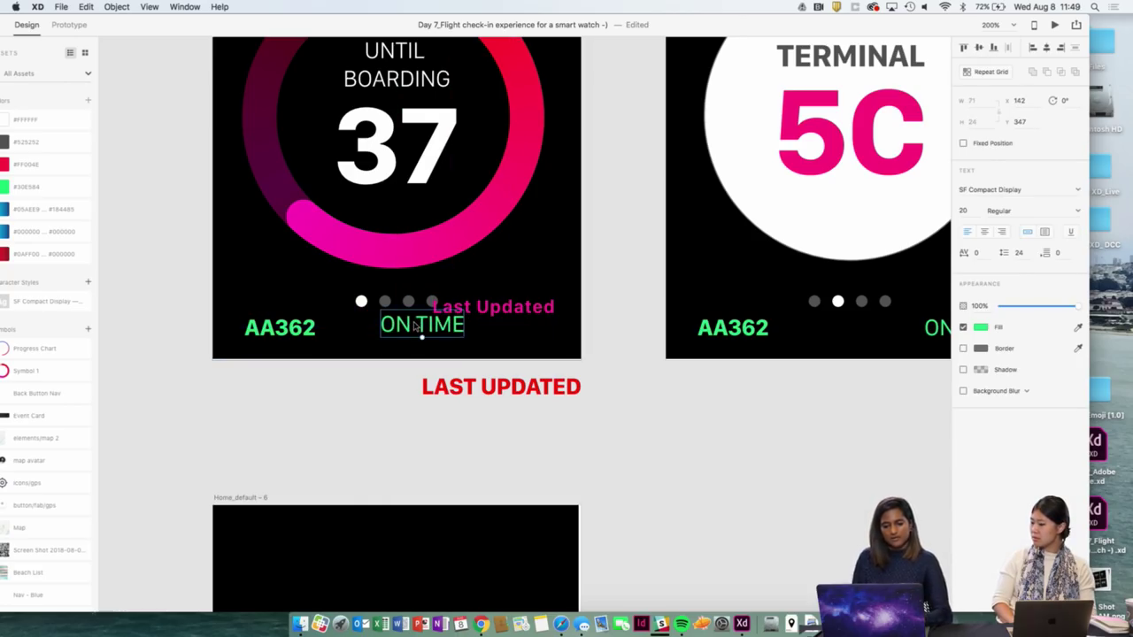
pyautogui.doubleClick(421, 326)
pyautogui.press('Right')
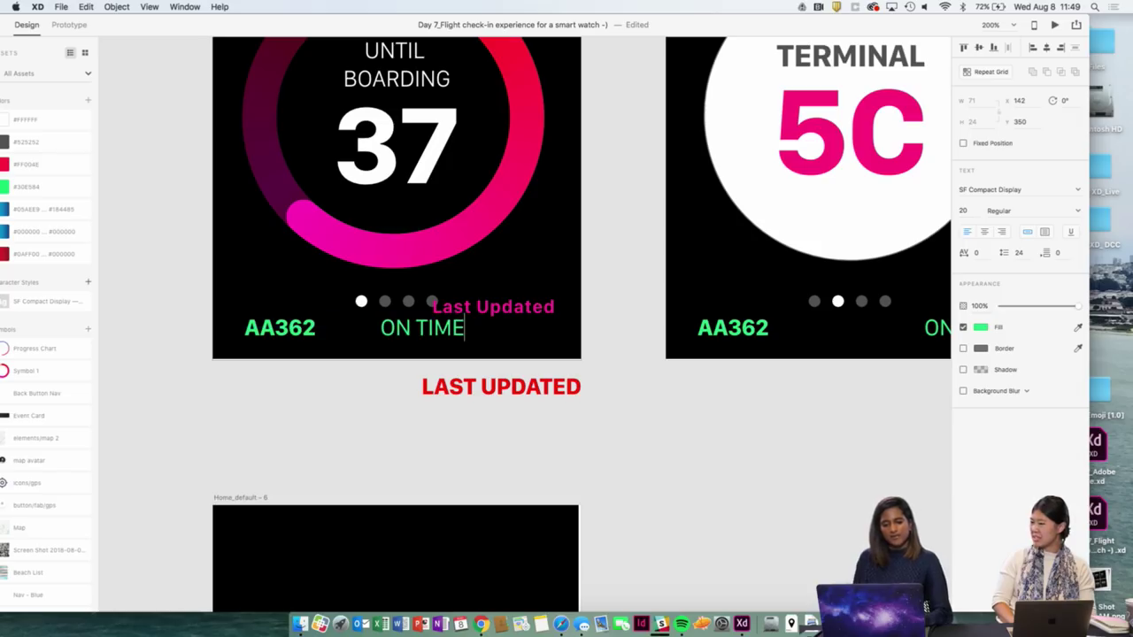
pyautogui.write('as')
pyautogui.press('BackSpace')
pyautogui.press('BackSpace')
pyautogui.write('AS')
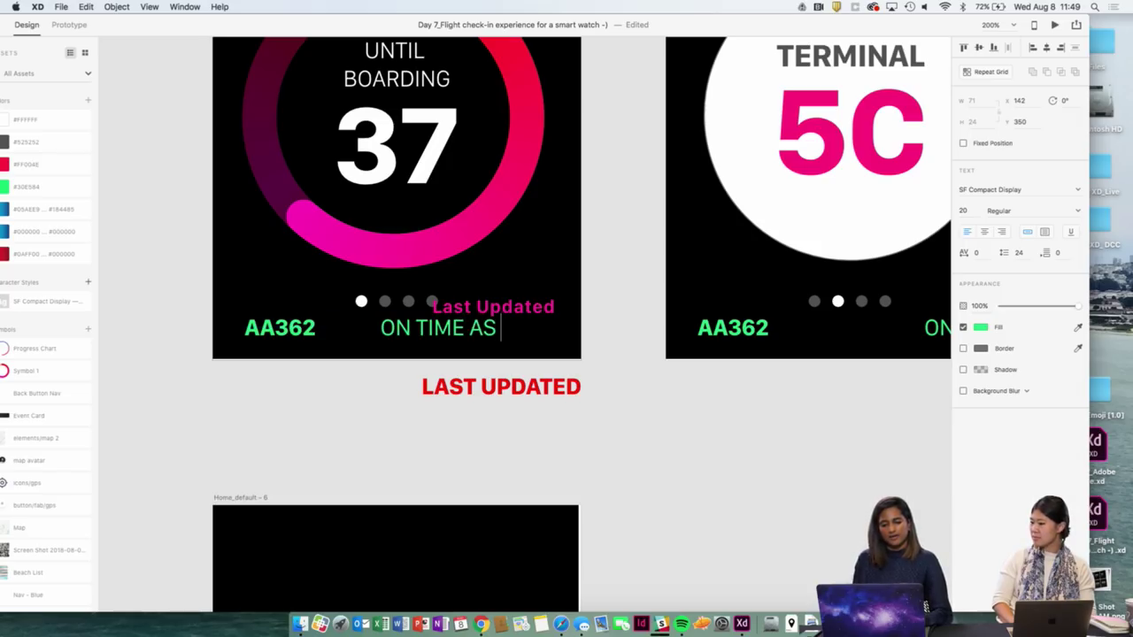
pyautogui.press('BackSpace')
pyautogui.press('BackSpace')
pyautogui.write('AS ON')
pyautogui.press('BackSpace')
pyautogui.press('BackSpace')
pyautogui.press('BackSpace')
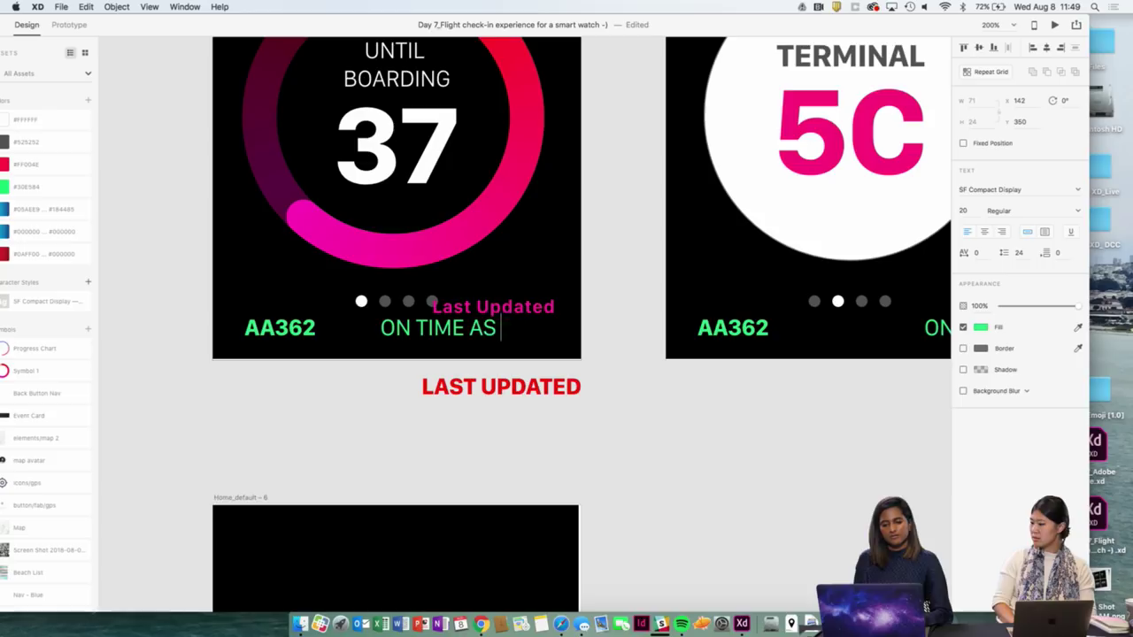
pyautogui.press('BackSpace')
pyautogui.press('BackSpace')
pyautogui.write('as')
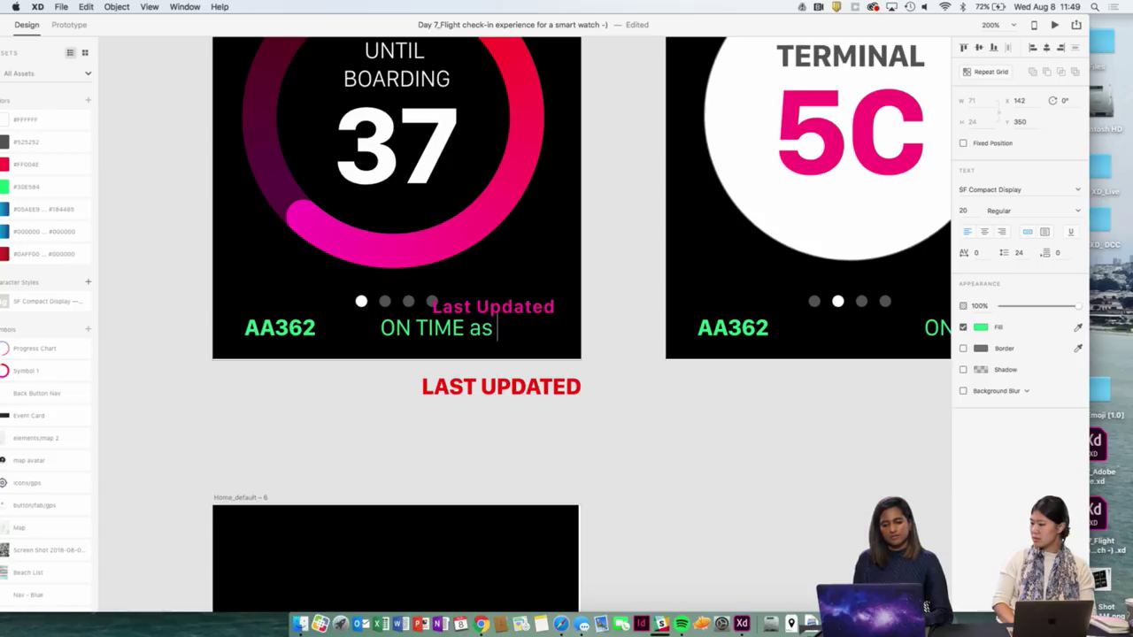
pyautogui.write(' of')
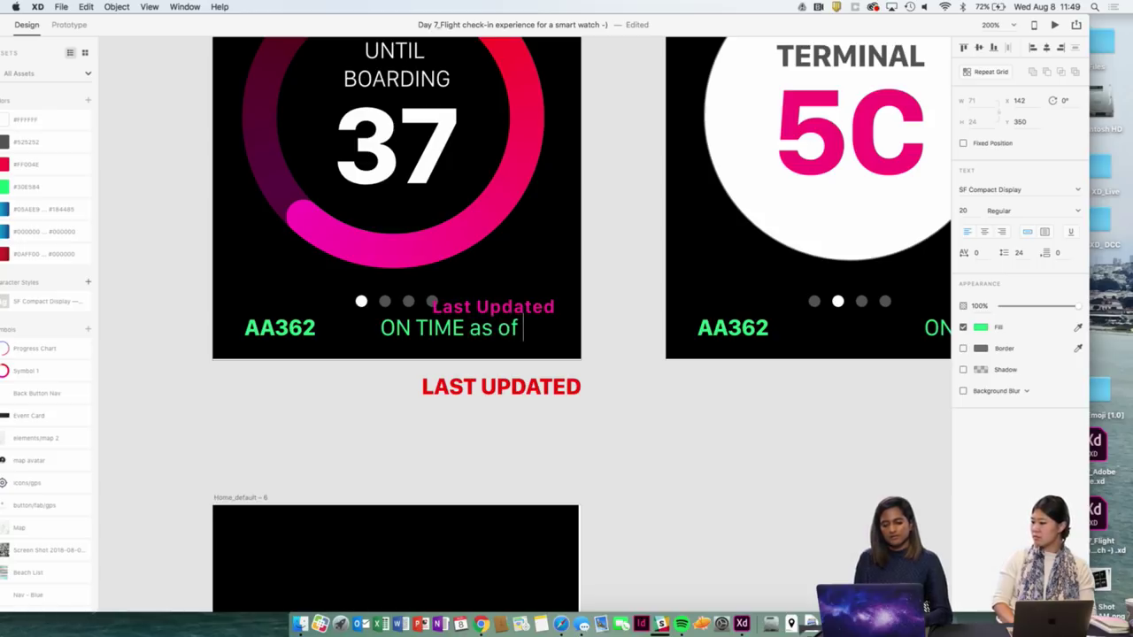
pyautogui.write(' 13:00p')
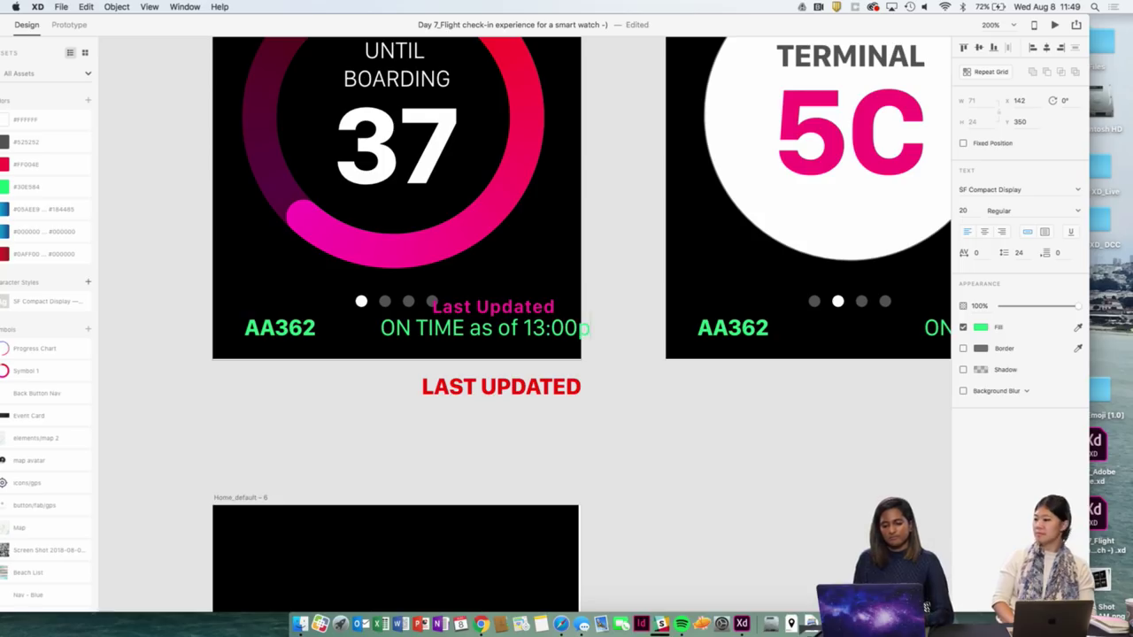
pyautogui.write('m')
pyautogui.press('Escape')
# Reduce the extended ON TIME label's font size to 18 and reposition it at X 128, Y 352.
pyautogui.moveTo(495, 341); pyautogui.dragTo(470, 343)
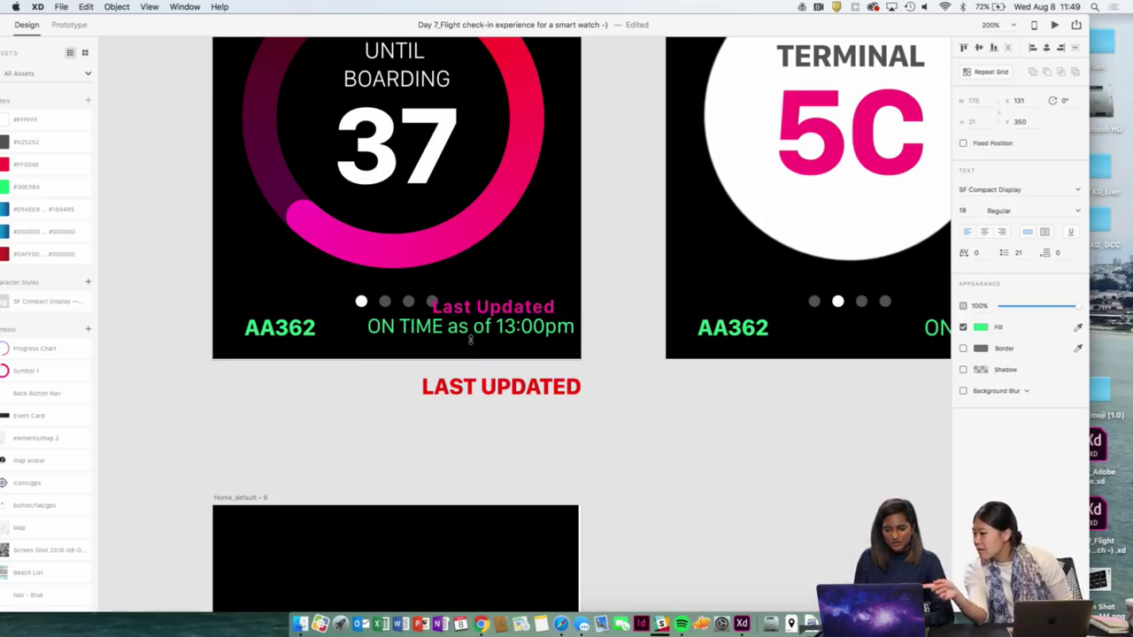
pyautogui.press('Left')
pyautogui.press('Left')
pyautogui.press('Left')
pyautogui.press('Down')
pyautogui.press('Down')
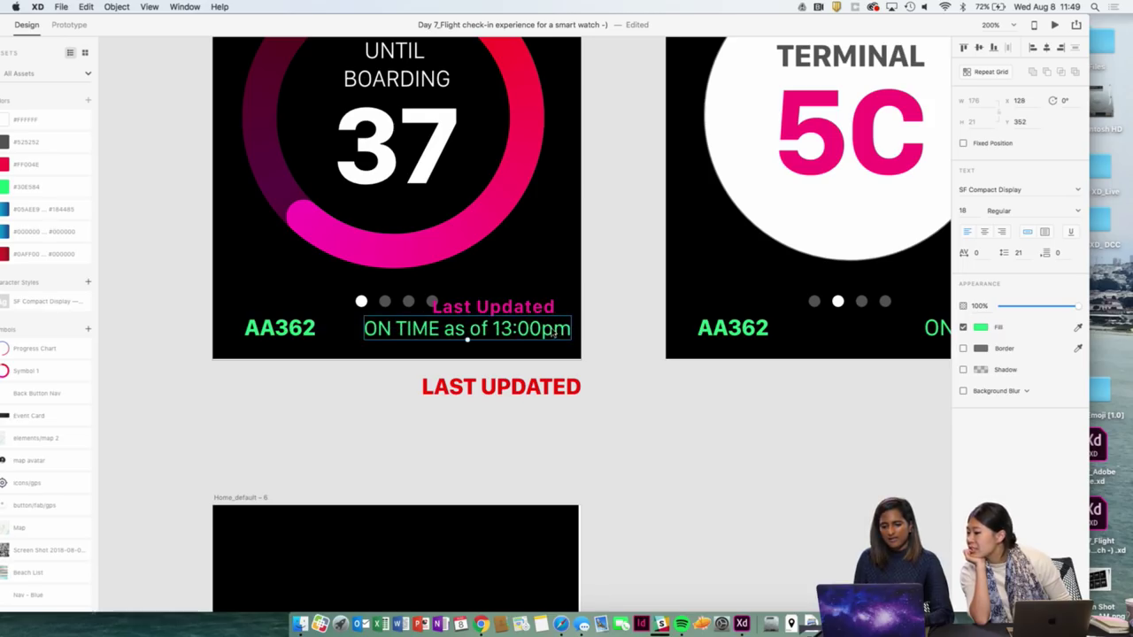
# Set the extended ON TIME label's font size back to 20 and shorten its text to "ON TIME as of 13:00".
pyautogui.press('super+shift+period')
pyautogui.press('super+shift+period')
pyautogui.doubleClick(516, 333)
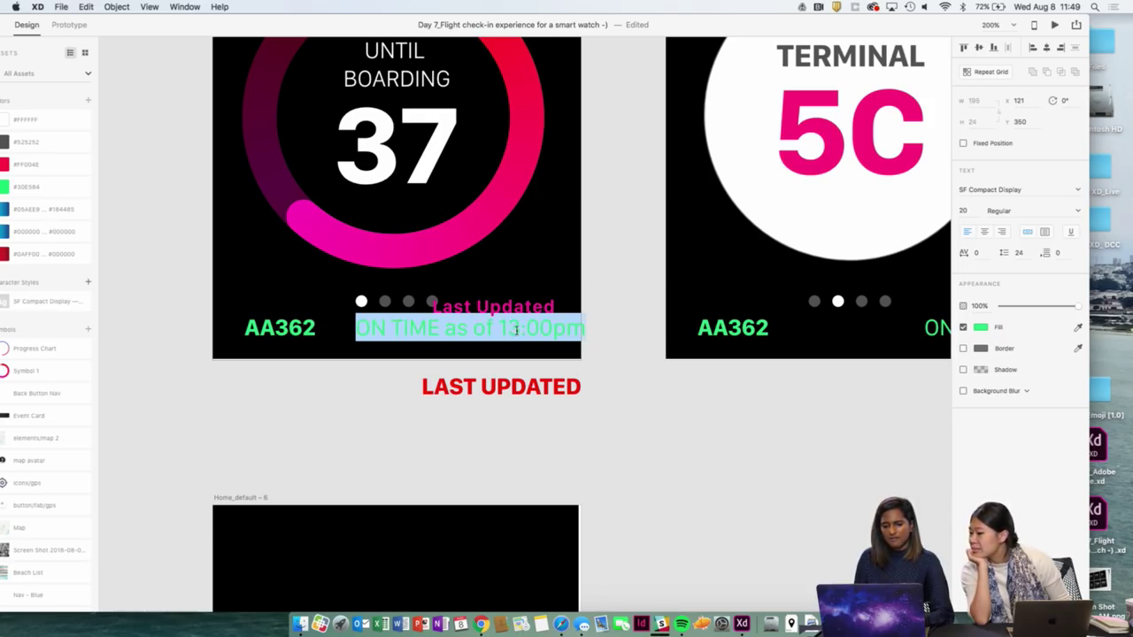
pyautogui.click(572, 331)
pyautogui.moveTo(571, 331); pyautogui.dragTo(526, 331)
pyautogui.press('BackSpace')
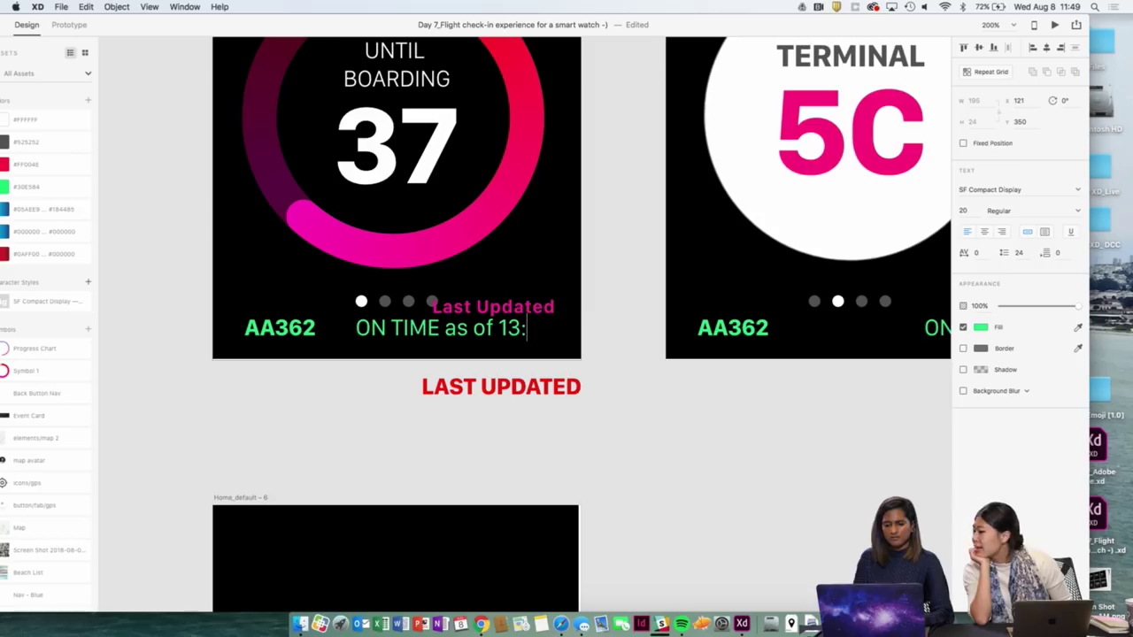
pyautogui.press('Escape')
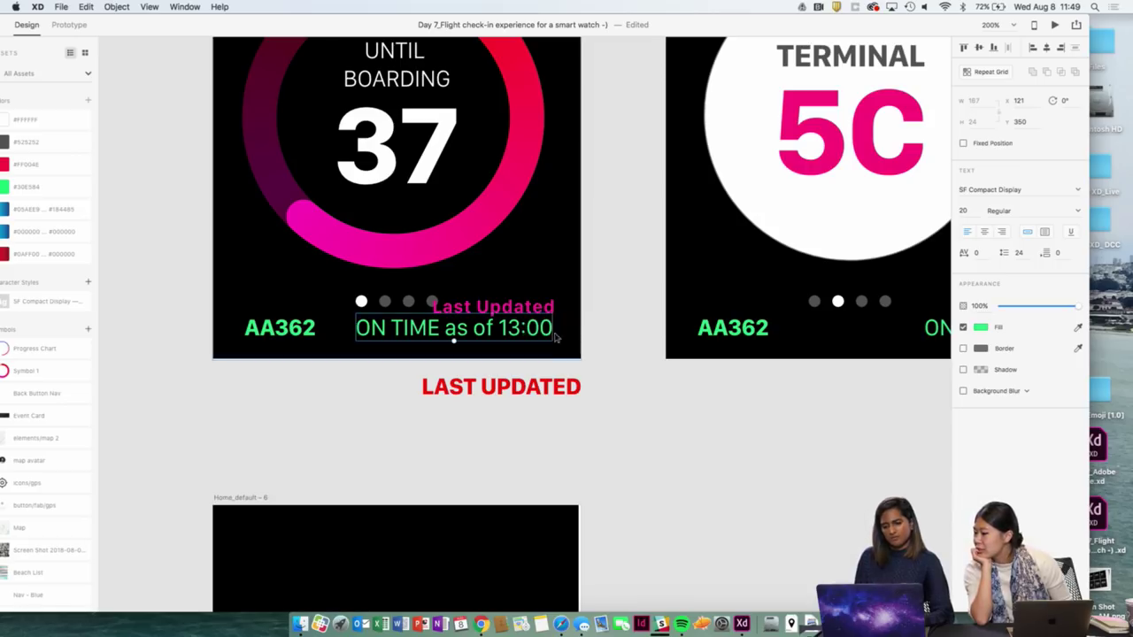
# Delete the pink Last Updated text from the Count down artboard.
pyautogui.moveTo(537, 331); pyautogui.dragTo(540, 273)
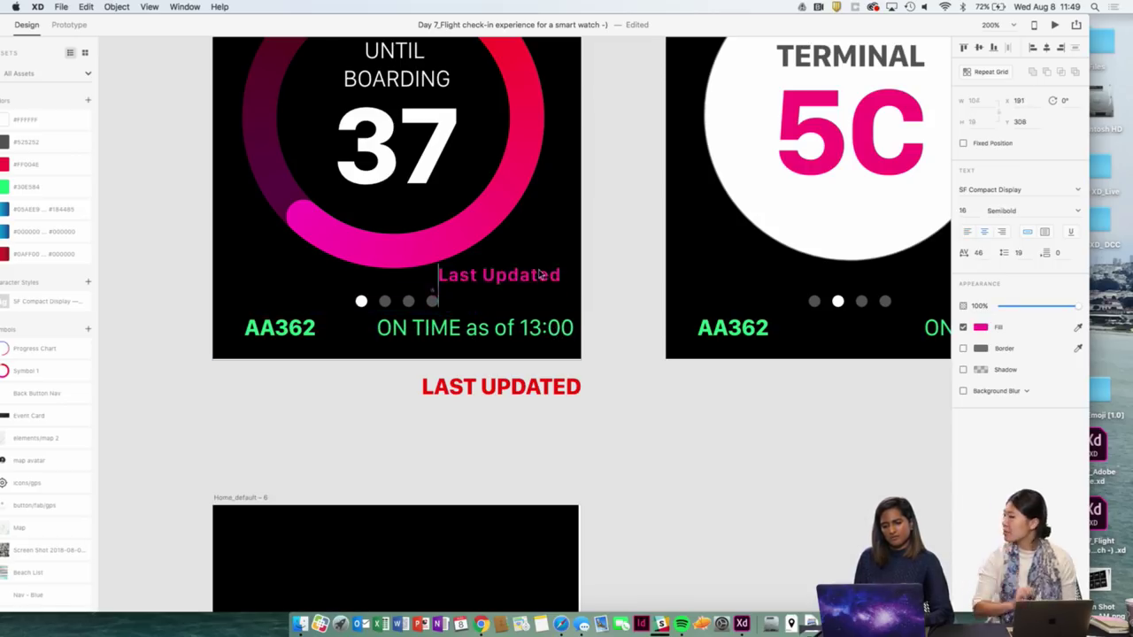
pyautogui.press('Delete')
pyautogui.press('super+minus')
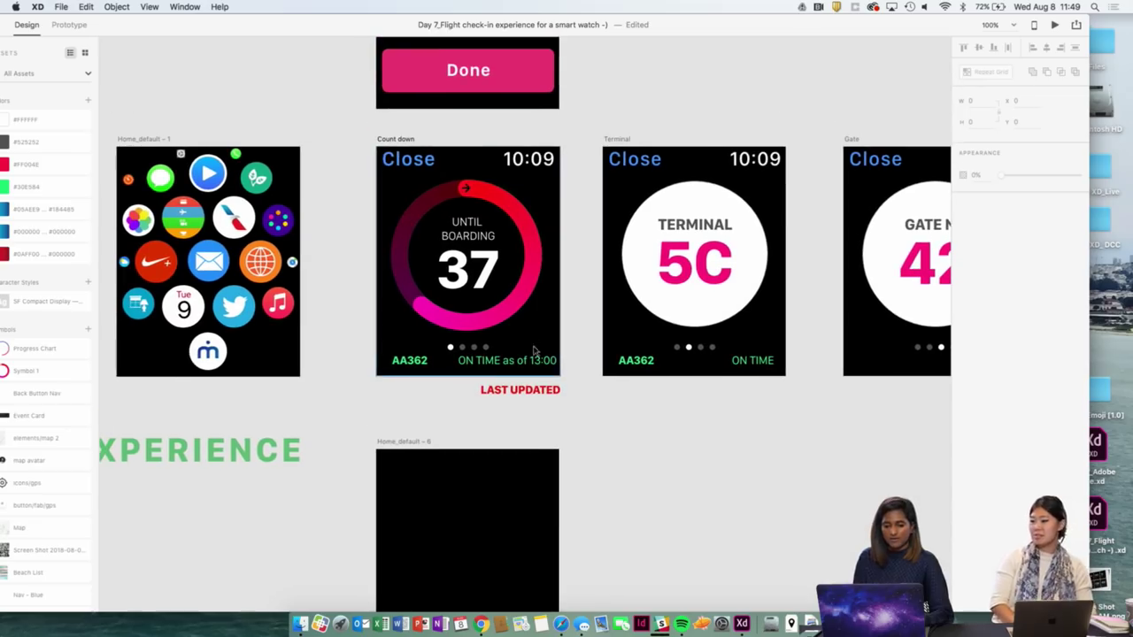
# Move the Count down status label to X 135 and cut "as of 13:00" from it, leaving "ON TIME".
pyautogui.click(542, 361)
pyautogui.click(554, 403)
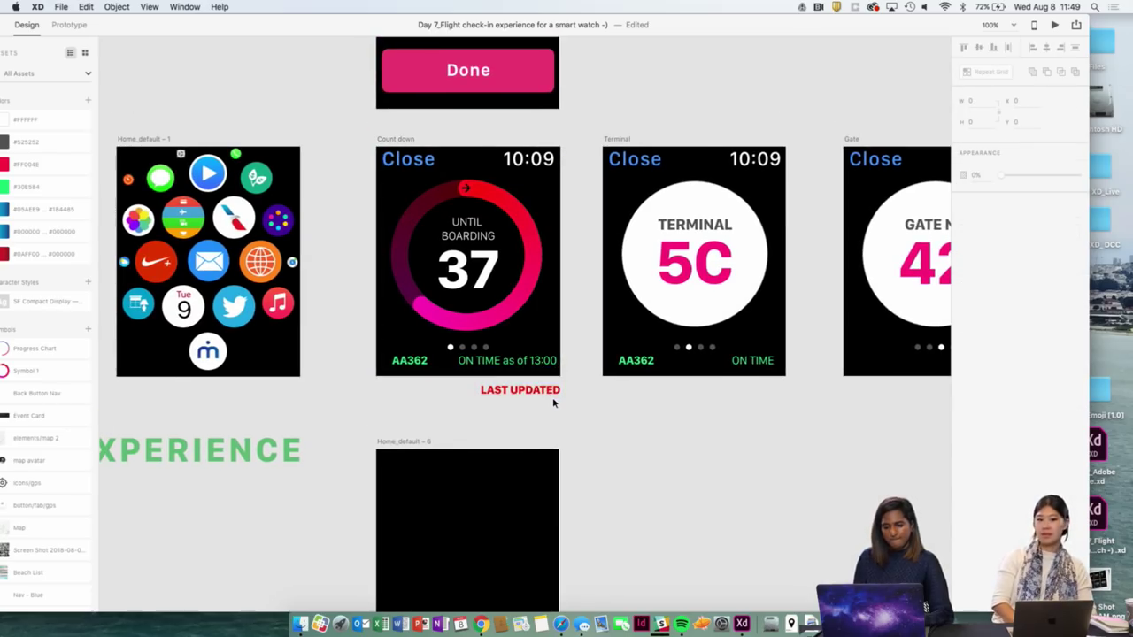
pyautogui.click(526, 360)
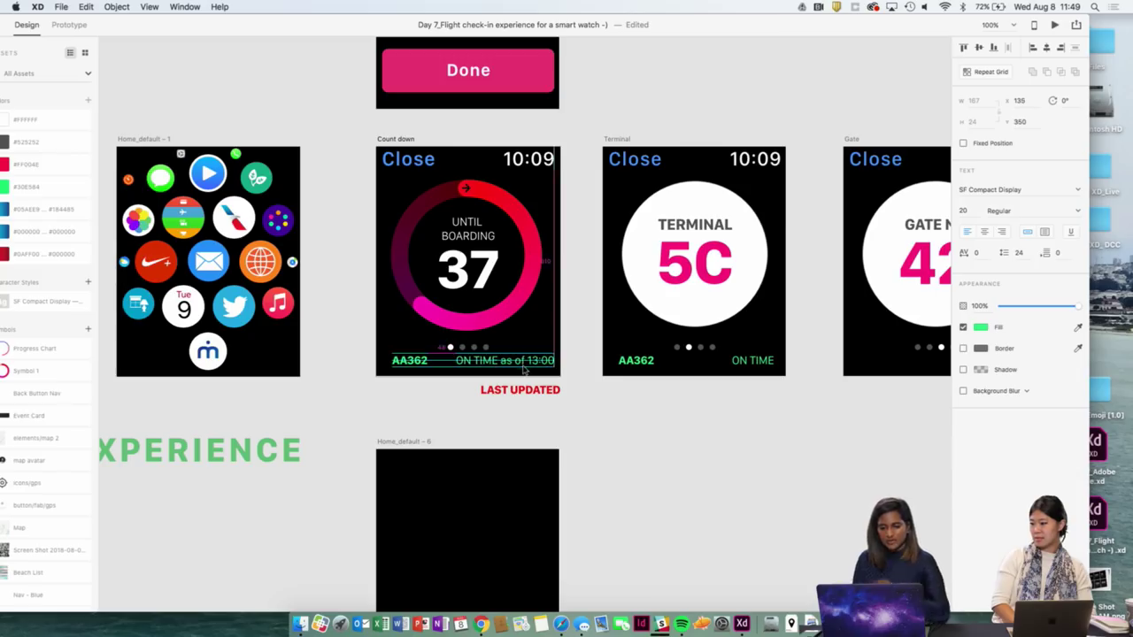
pyautogui.doubleClick(535, 361)
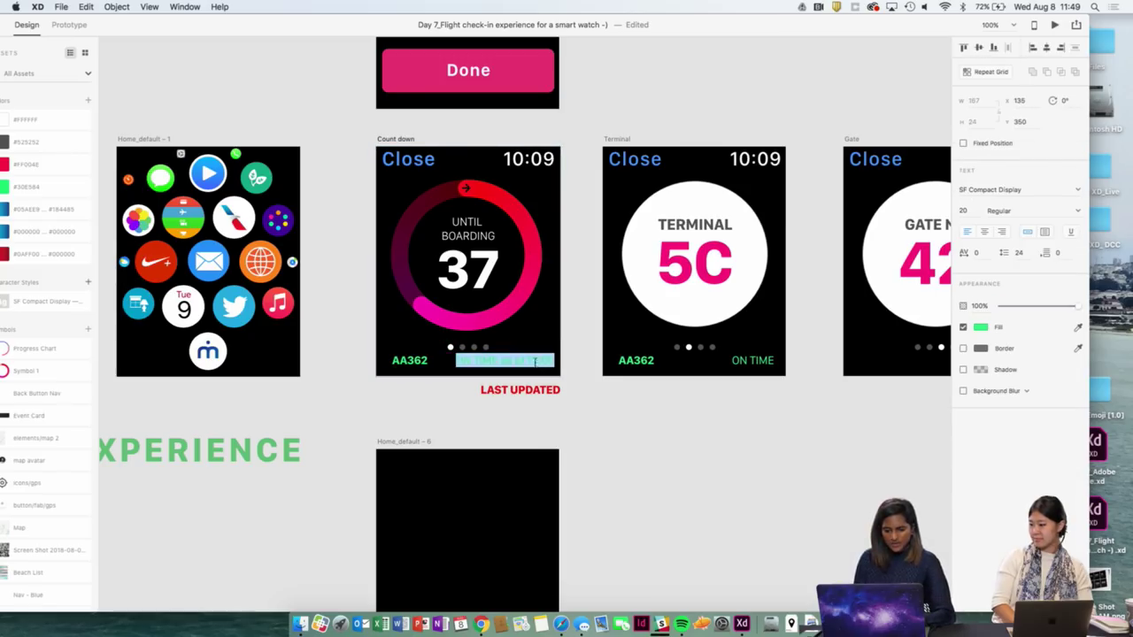
pyautogui.moveTo(499, 360); pyautogui.dragTo(648, 362)
pyautogui.press('super+x')
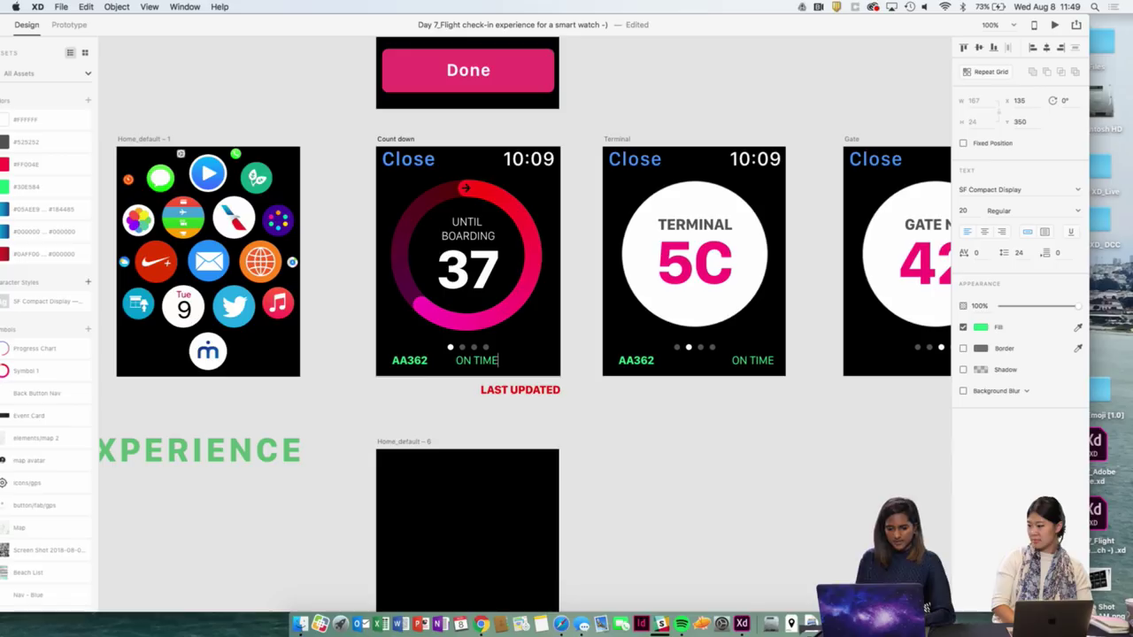
# Replace the Count down artboard's ON TIME label with a copy of the Terminal artboard's ON TIME label at X 219, Y 350.
pyautogui.click(755, 360)
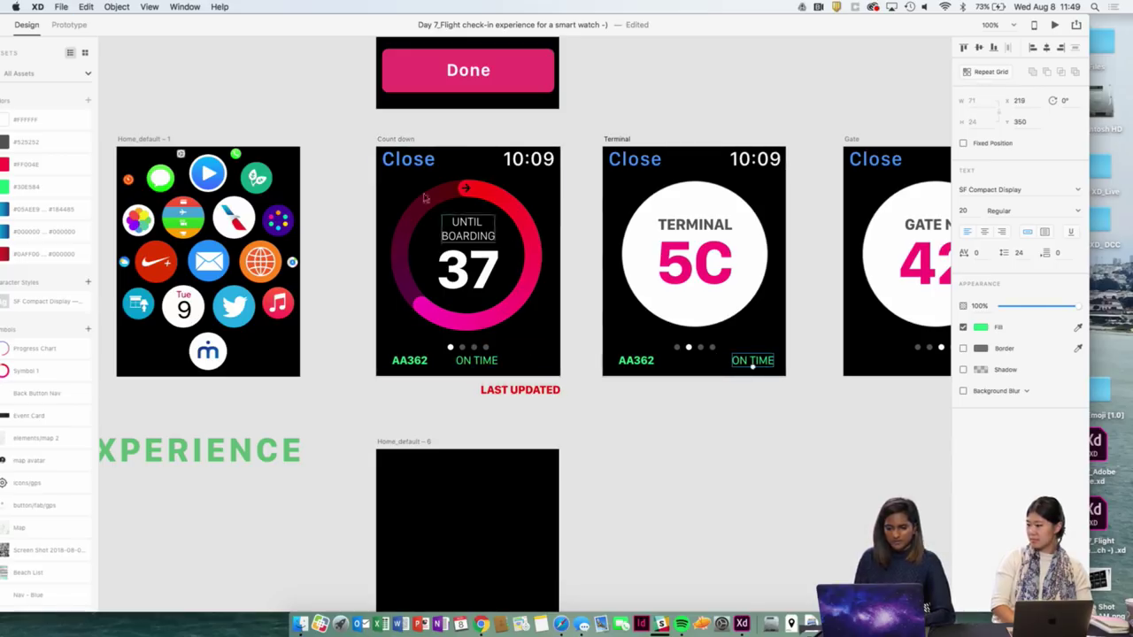
pyautogui.moveTo(478, 360); pyautogui.dragTo(527, 361)
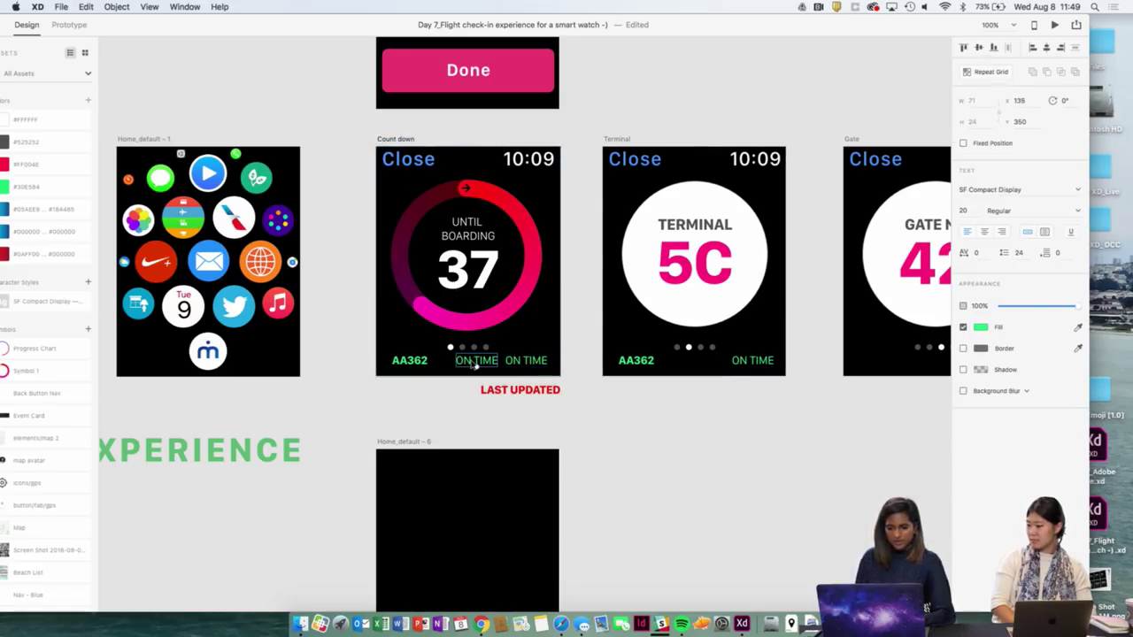
pyautogui.scroll(2, 597, 333)
pyautogui.scroll(10, 627, 321)
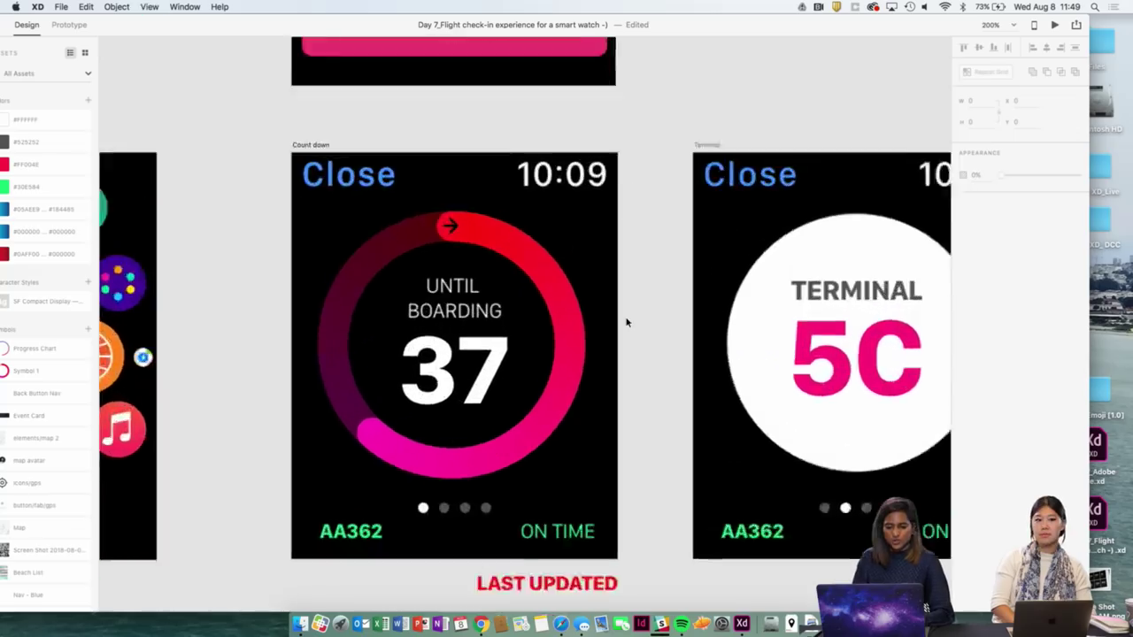
pyautogui.scroll(-5, 626, 322)
pyautogui.click(602, 473)
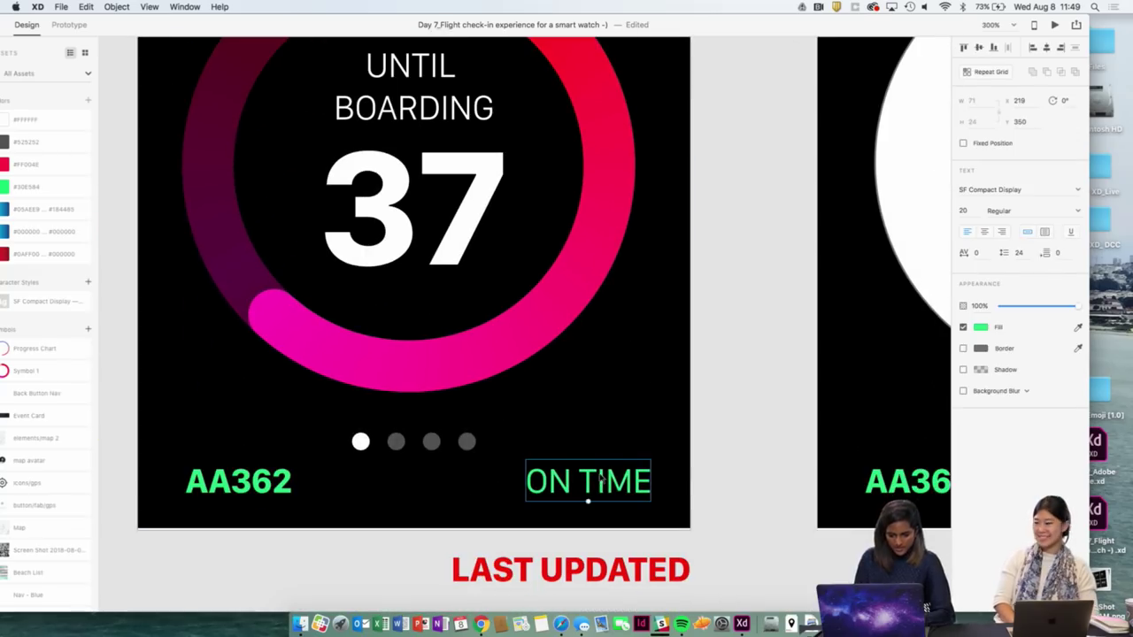
pyautogui.moveTo(604, 478); pyautogui.dragTo(607, 429)
pyautogui.doubleClick(607, 429)
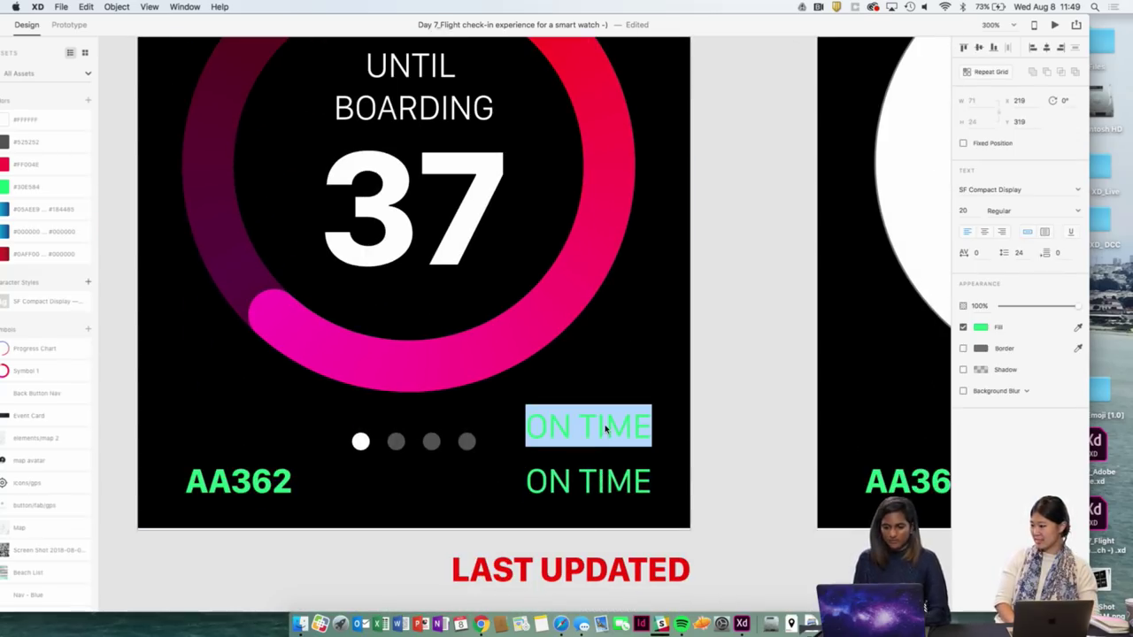
pyautogui.write('a')
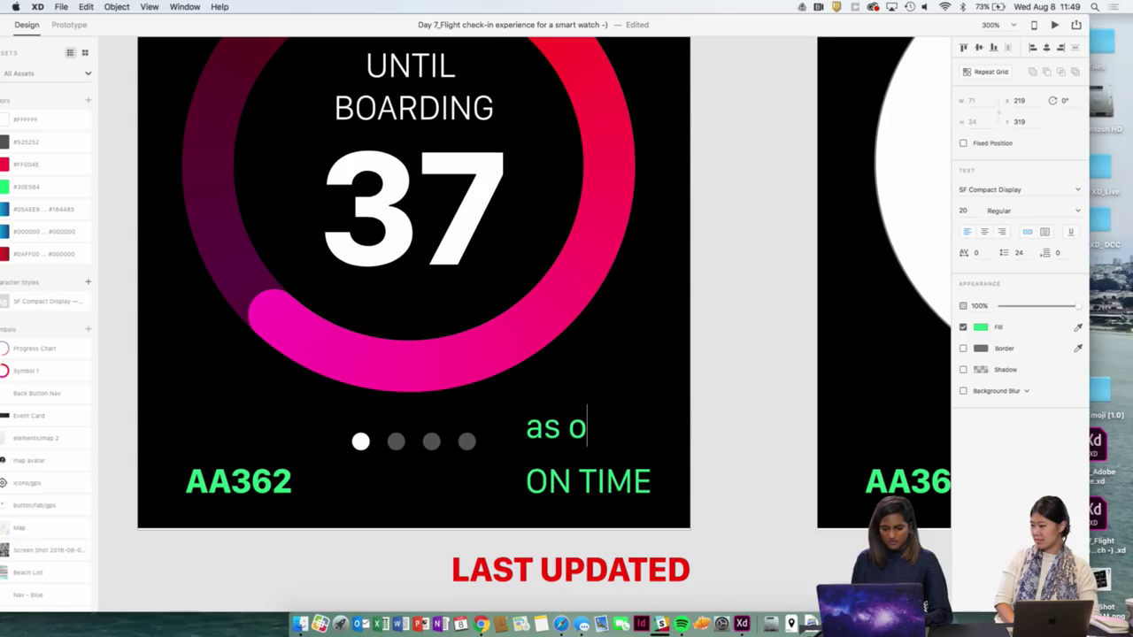
pyautogui.write('s o')
pyautogui.press('BackSpace')
pyautogui.press('BackSpace')
pyautogui.press('BackSpace')
pyautogui.press('BackSpace')
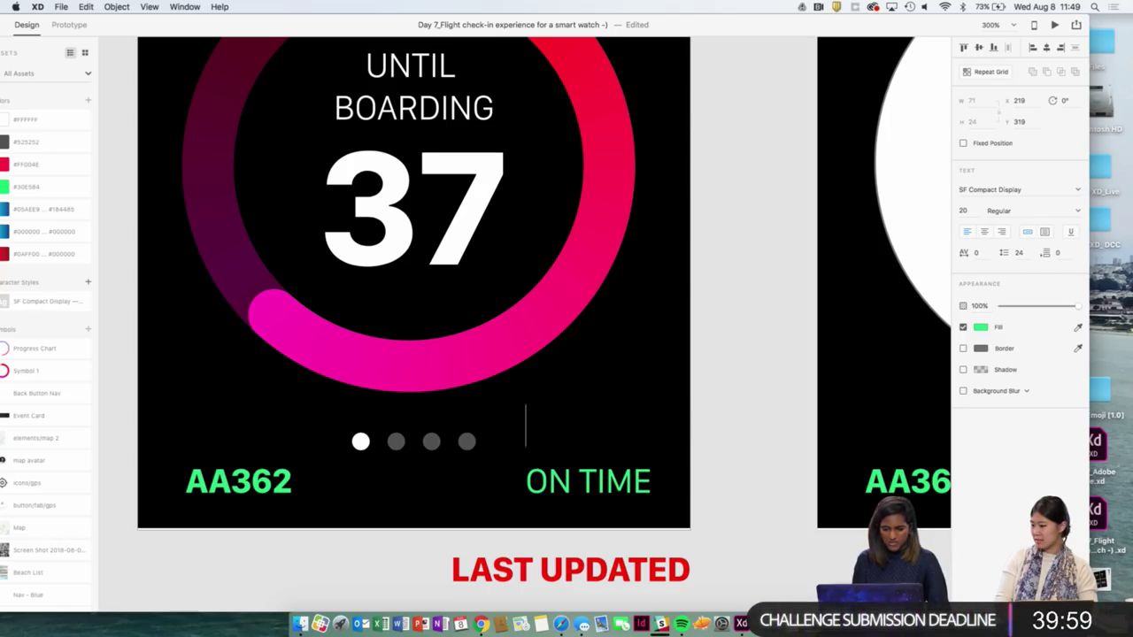
pyautogui.press('Escape')
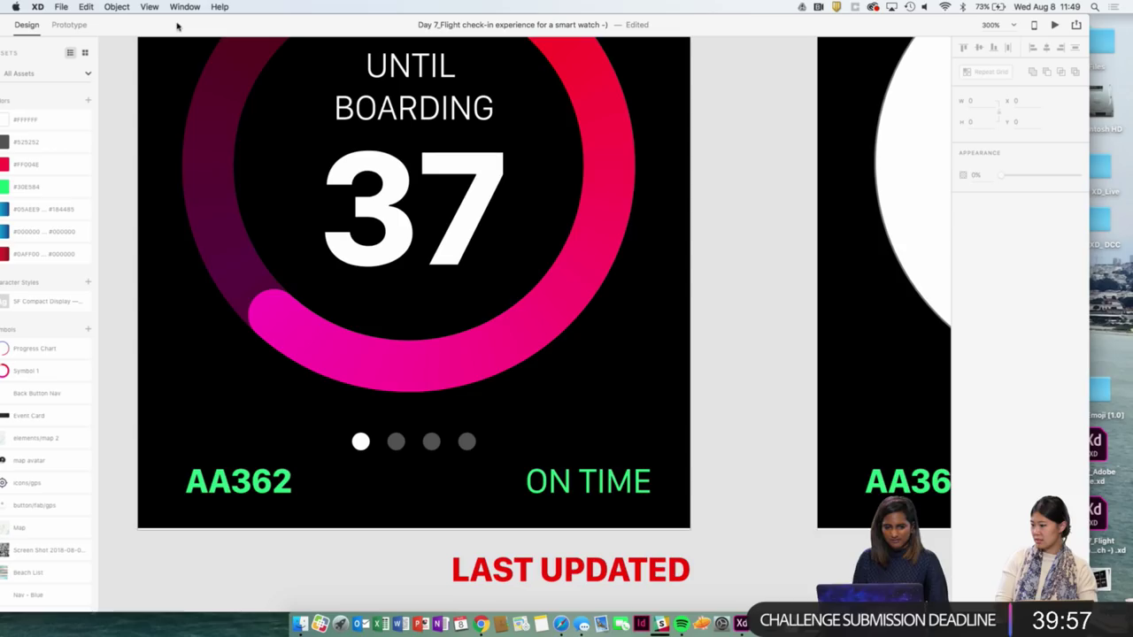
pyautogui.click(668, 444)
pyautogui.click(698, 420)
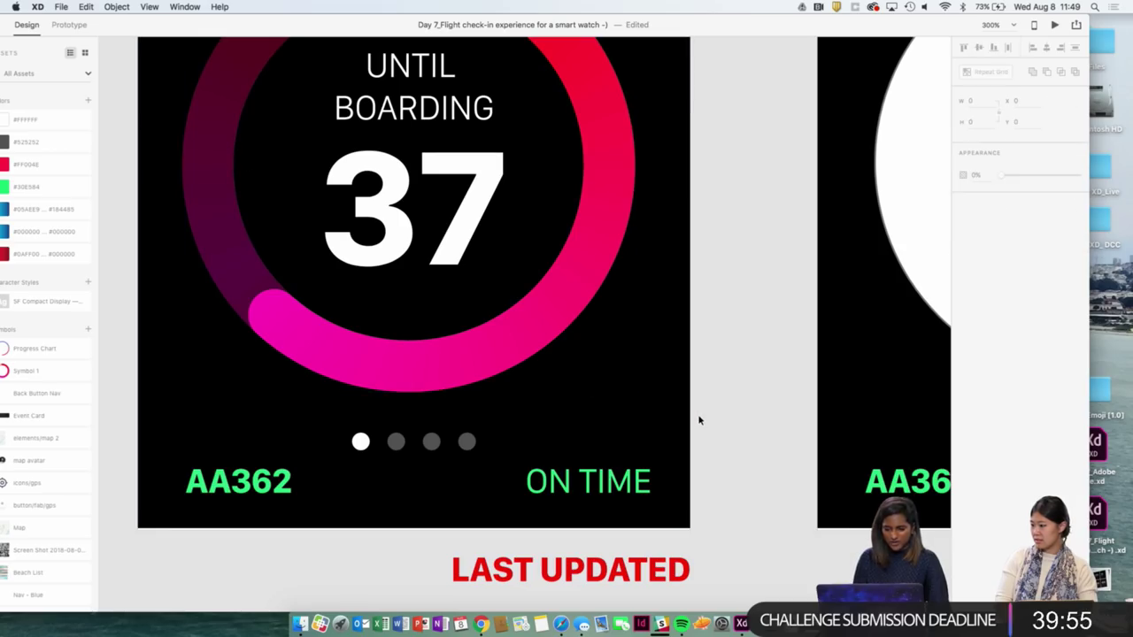
# Draw a white circle above the ON TIME label on the Count down artboard and resize it to 32 by 32.
pyautogui.scroll(-5, 699, 419)
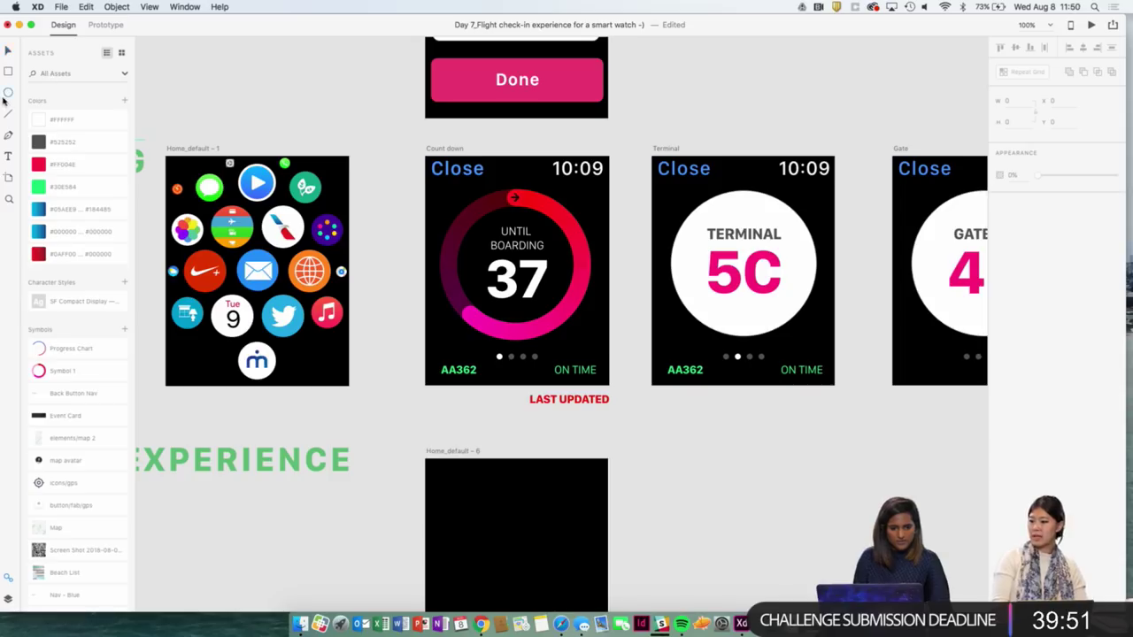
pyautogui.click(589, 350)
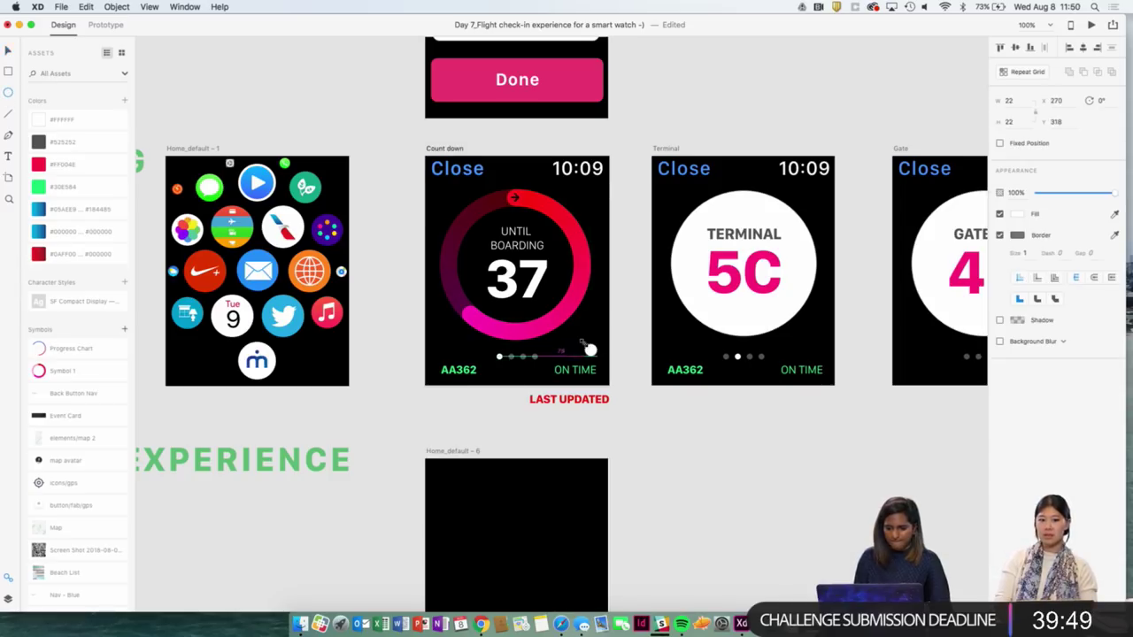
pyautogui.press('super+2')
pyautogui.press('super+equal')
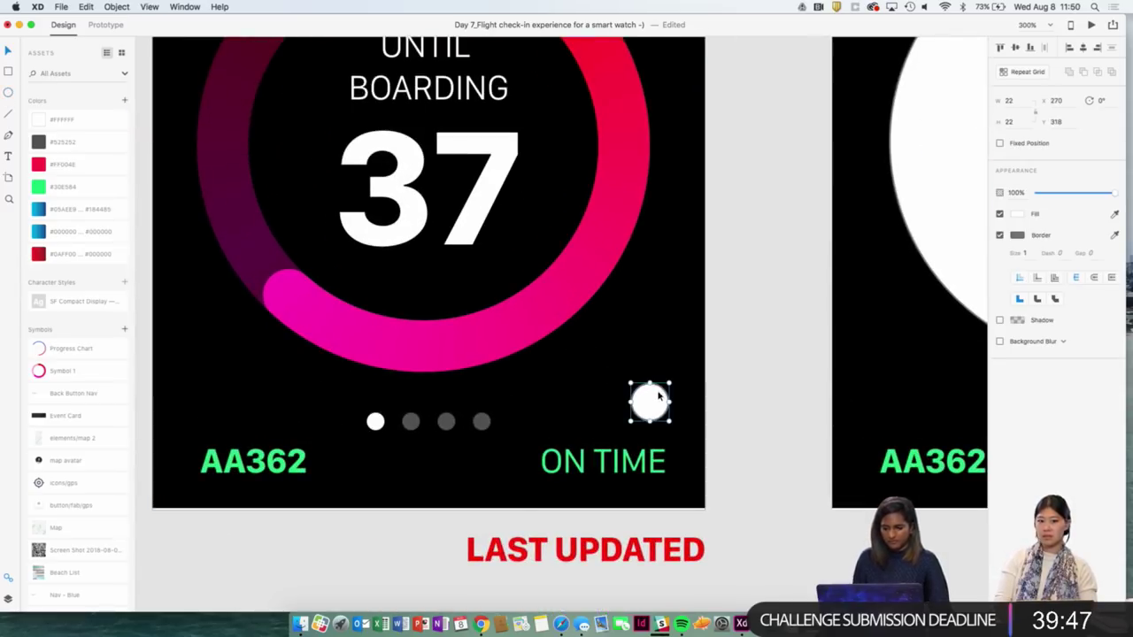
pyautogui.moveTo(669, 390); pyautogui.dragTo(637, 408)
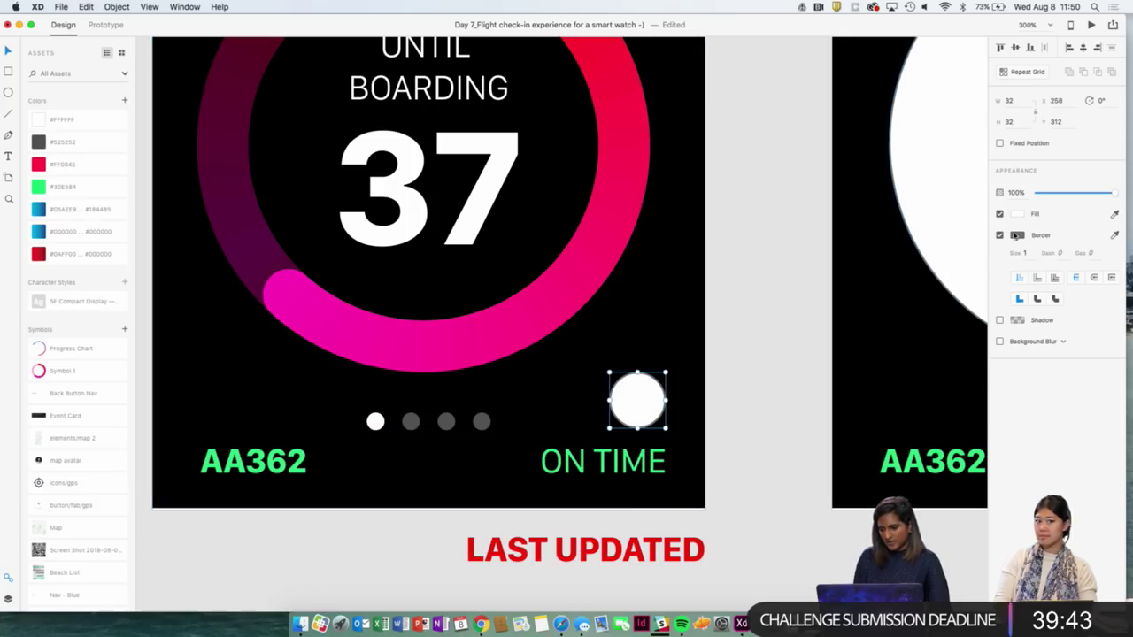
# Remove the white circle's border, enlarge it to 44 by 44 and move it up to Y 298.
pyautogui.click(1000, 235)
pyautogui.moveTo(666, 372); pyautogui.dragTo(678, 358)
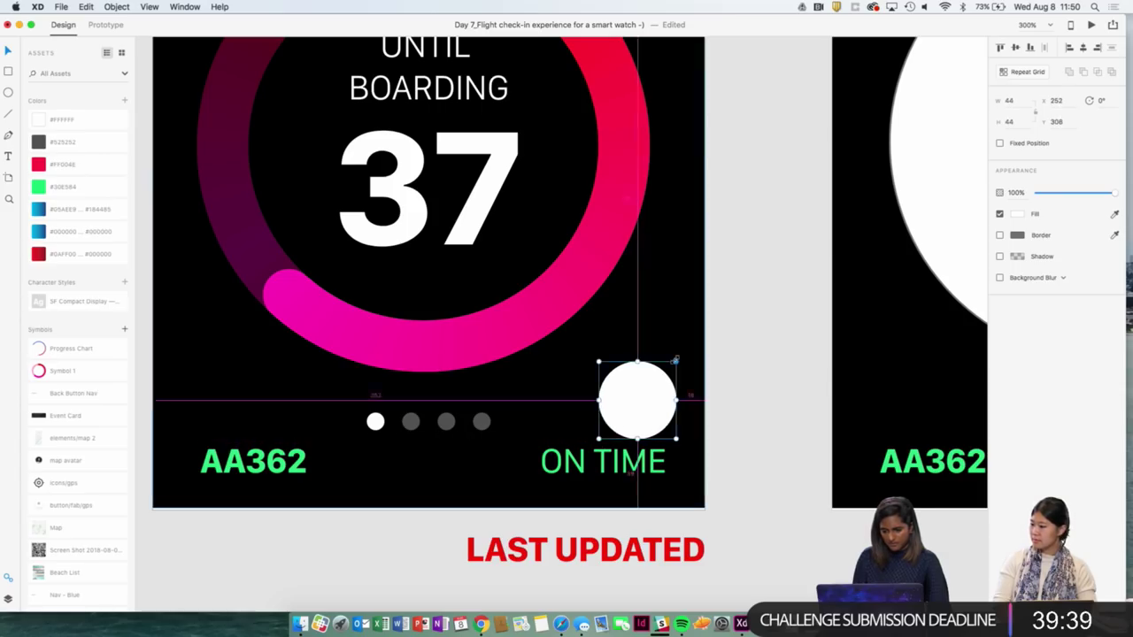
pyautogui.click(657, 382)
pyautogui.click(751, 359)
pyautogui.moveTo(655, 396); pyautogui.dragTo(656, 380)
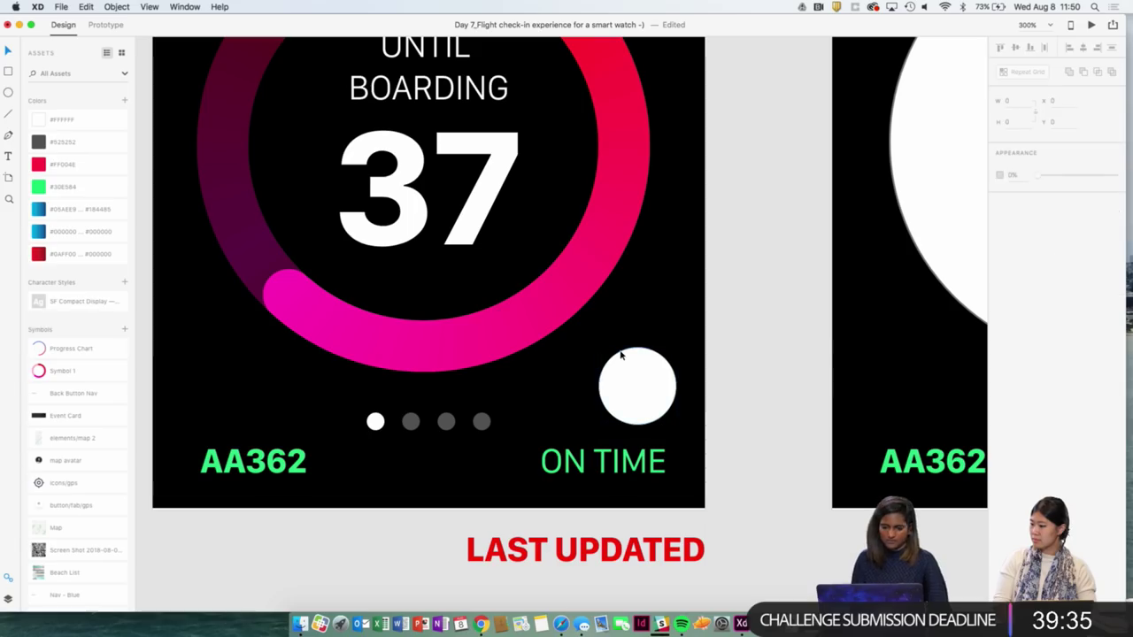
pyautogui.click(665, 385)
# Switch to the smartwatch-ui-kit-final document and look through its sample watch screens for a suitable icon.
pyautogui.scroll(-5, 667, 381)
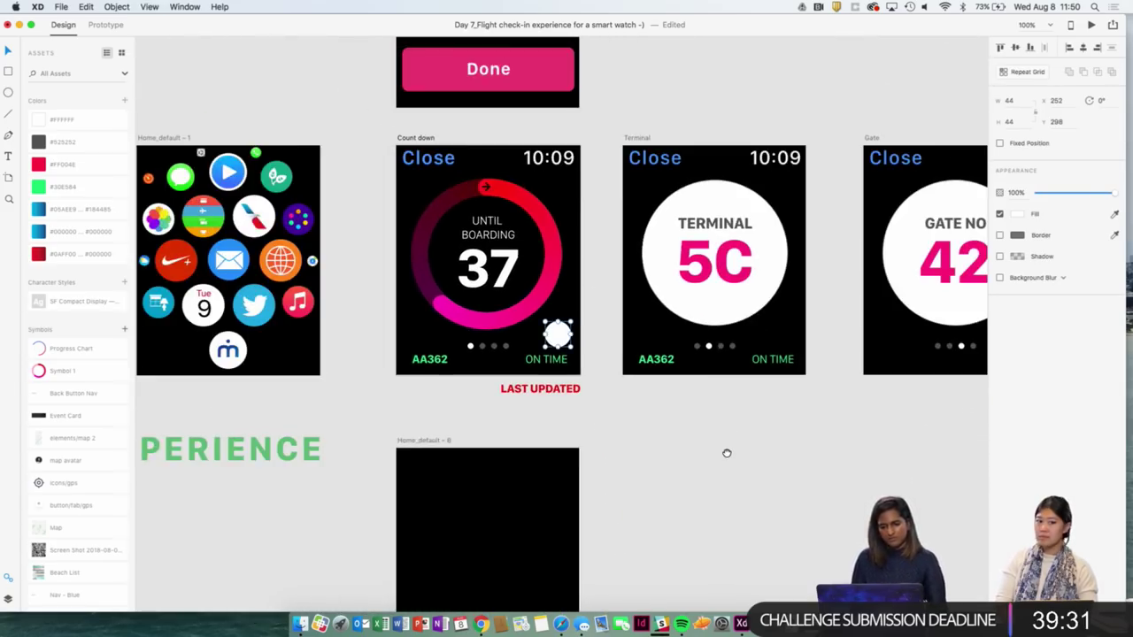
pyautogui.hotkey('ctrl', 'Up')
pyautogui.click(392, 38)
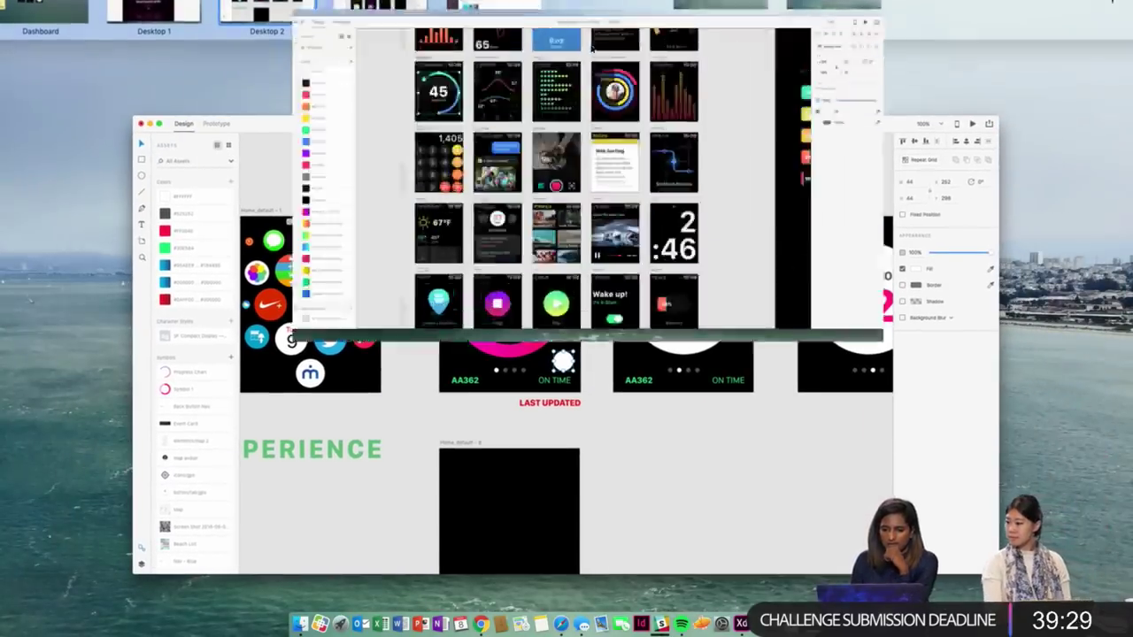
pyautogui.scroll(-7, 578, 268)
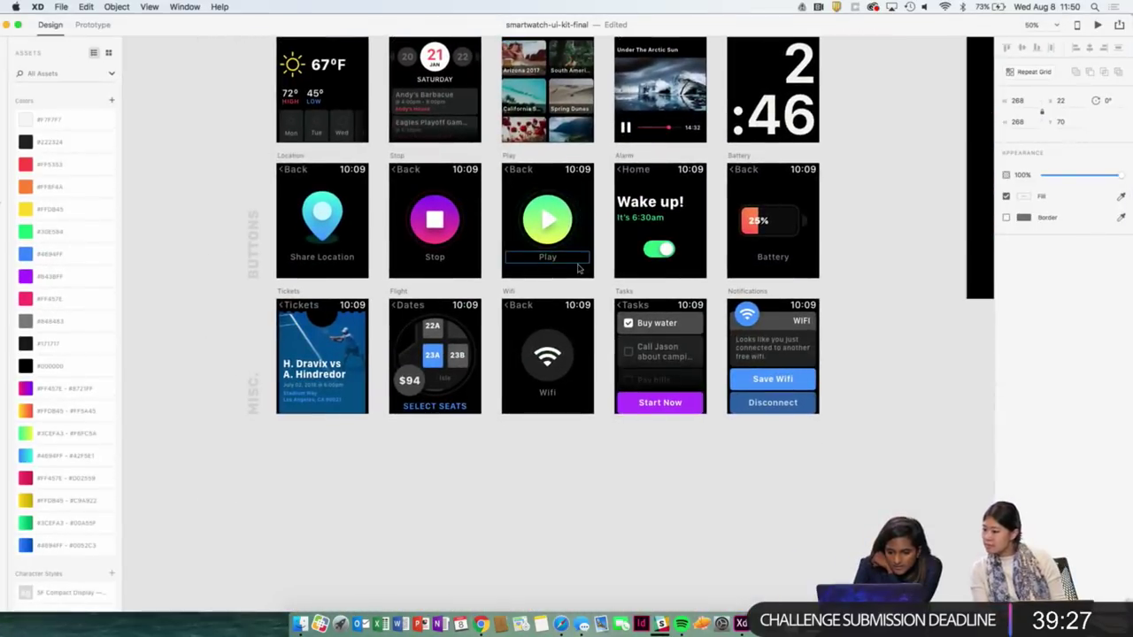
pyautogui.scroll(14, 578, 267)
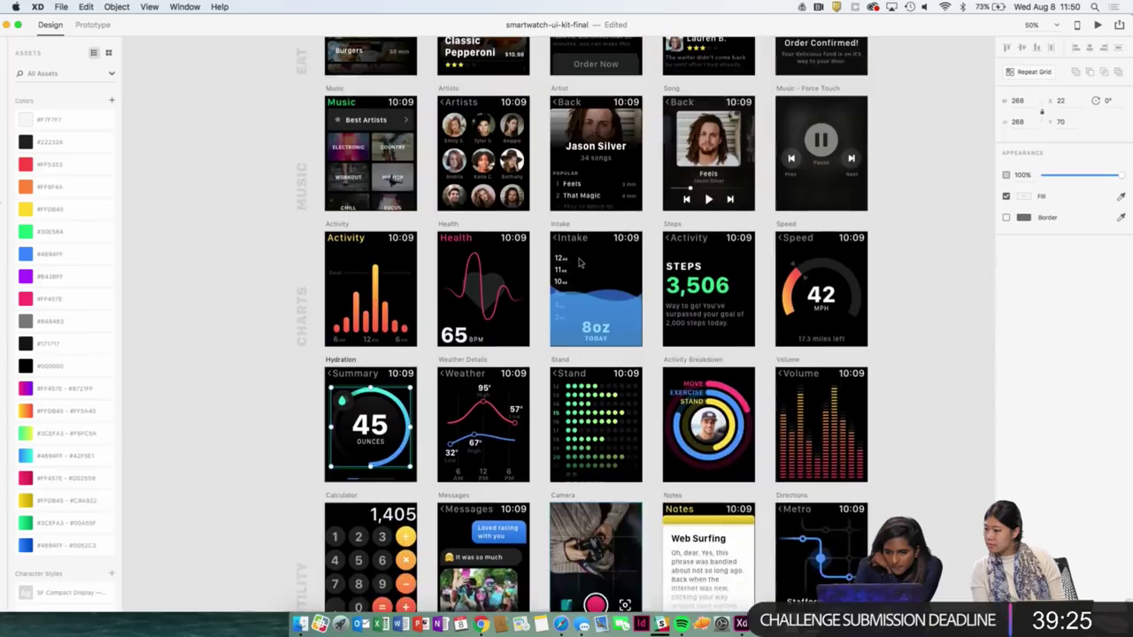
pyautogui.scroll(11, 580, 263)
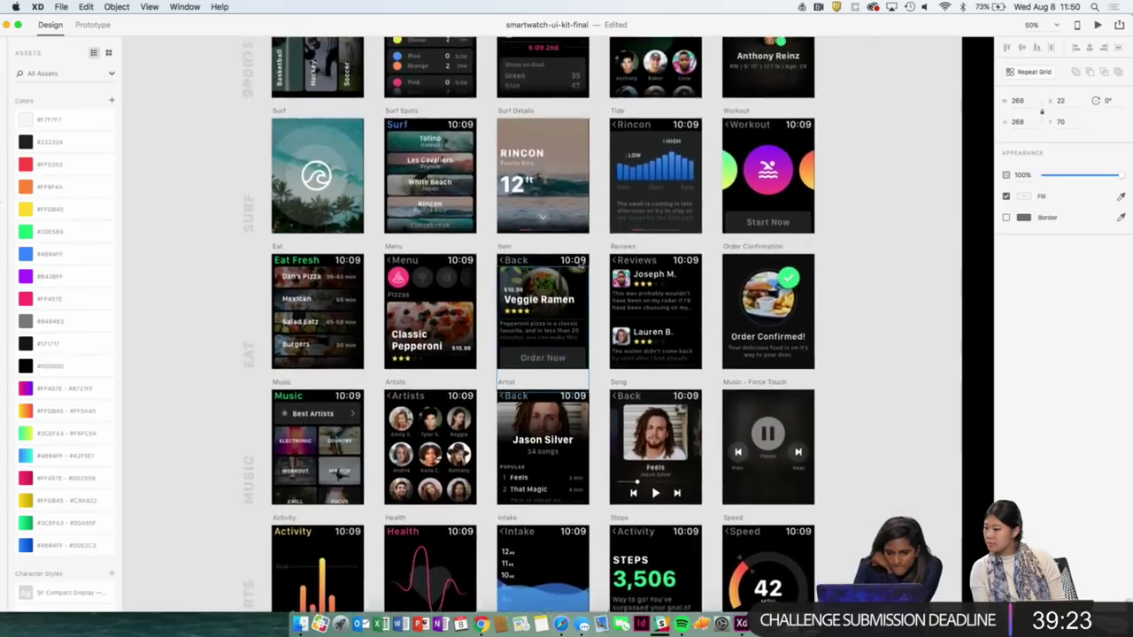
pyautogui.scroll(5, 578, 262)
pyautogui.hscroll(6, 578, 262)
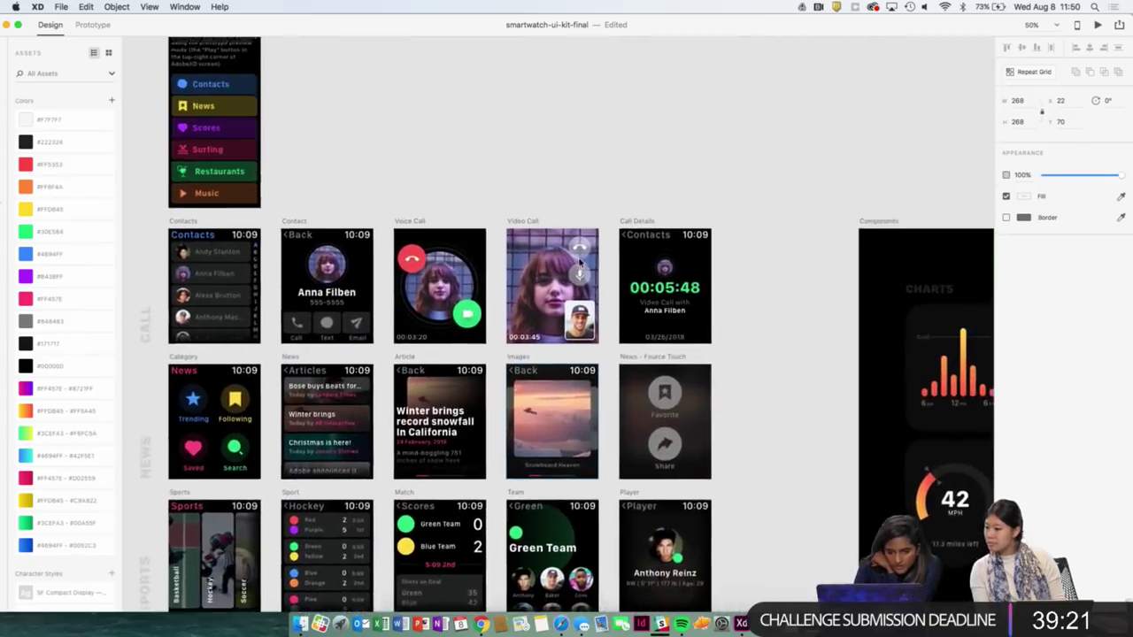
# Examine the kit's component sheet, from the charts and lists down to the Buttons / Toggles / Icons section.
pyautogui.scroll(-7, 580, 262)
pyautogui.hscroll(11, 579, 262)
pyautogui.scroll(5, 580, 262)
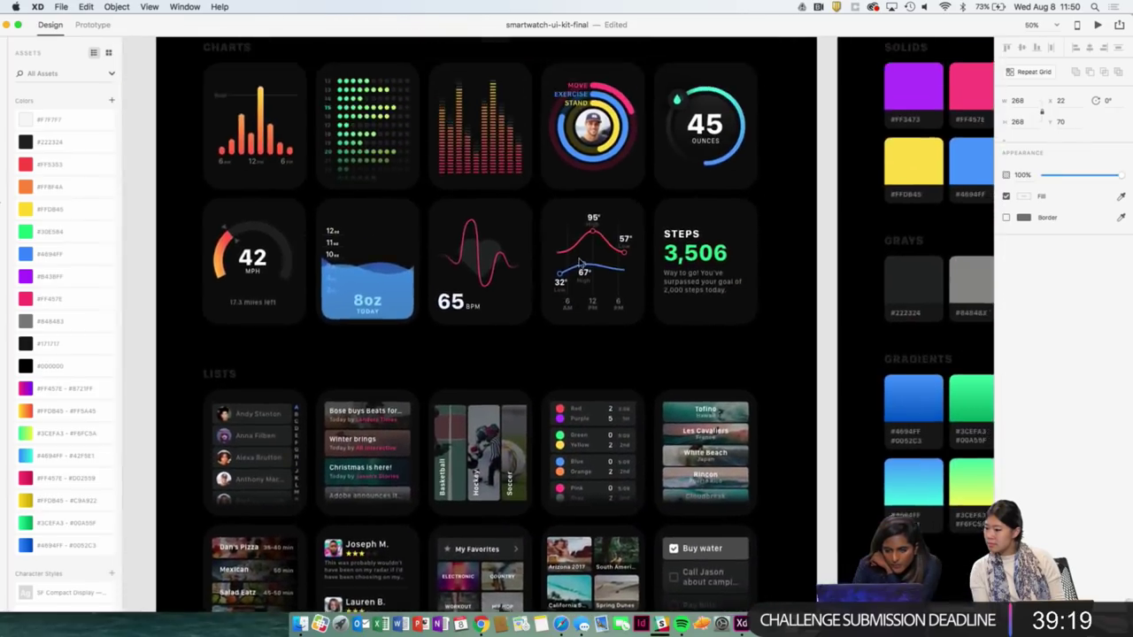
pyautogui.scroll(-16, 580, 262)
pyautogui.hscroll(-1, 580, 262)
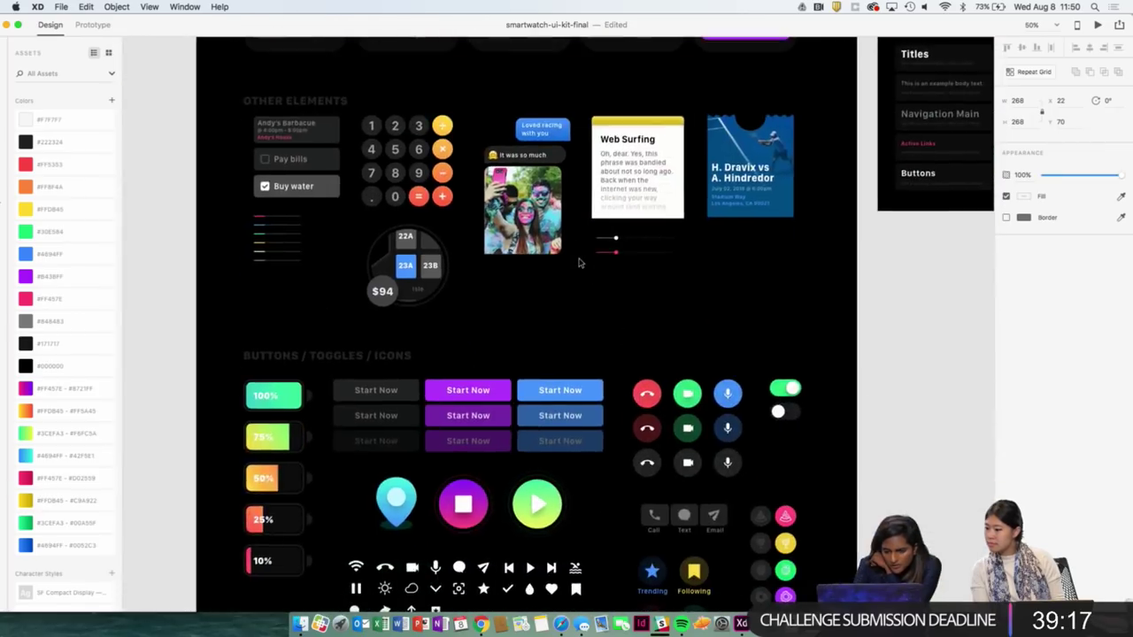
pyautogui.scroll(-3, 580, 262)
pyautogui.hscroll(-1, 580, 262)
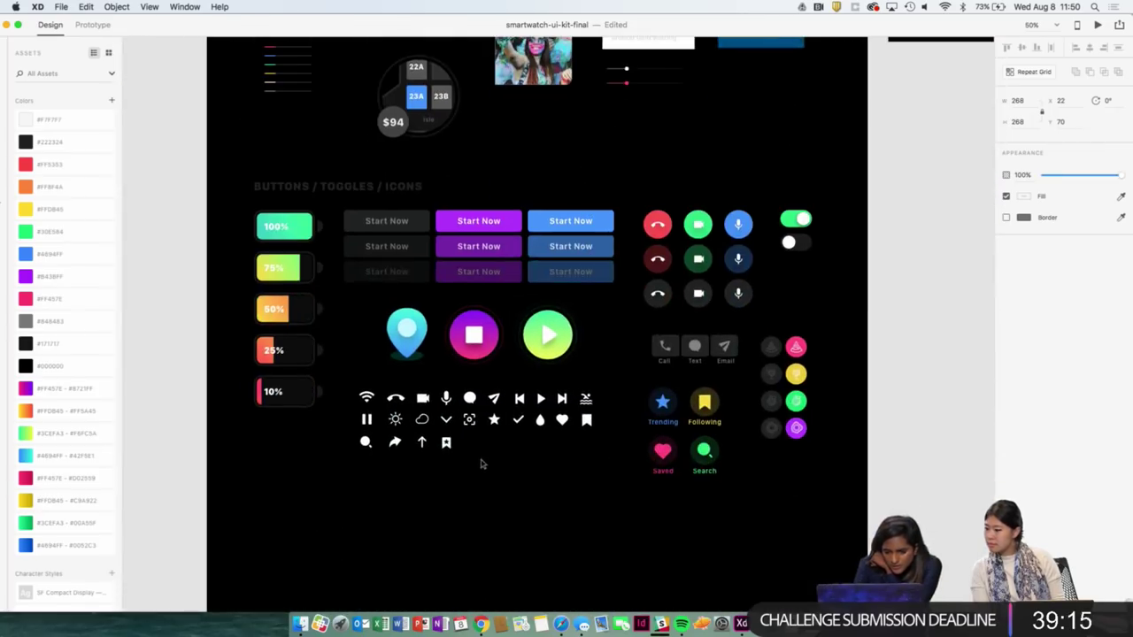
pyautogui.scroll(-3, 480, 463)
pyautogui.hscroll(-1, 481, 464)
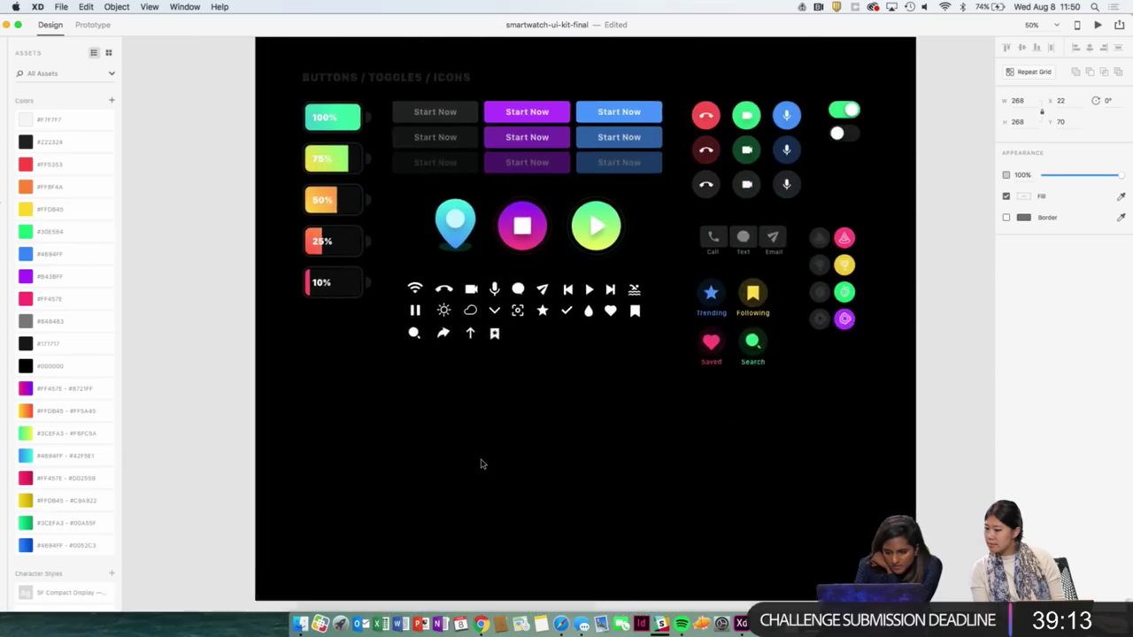
pyautogui.scroll(2, 481, 462)
pyautogui.hscroll(2, 481, 460)
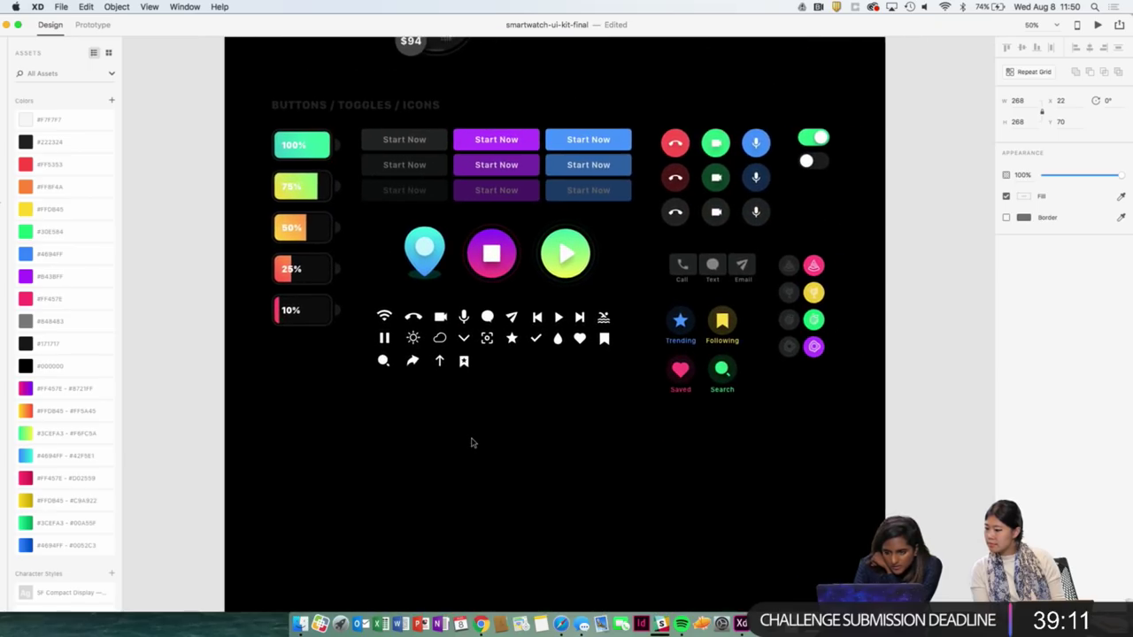
pyautogui.hscroll(-3, 472, 443)
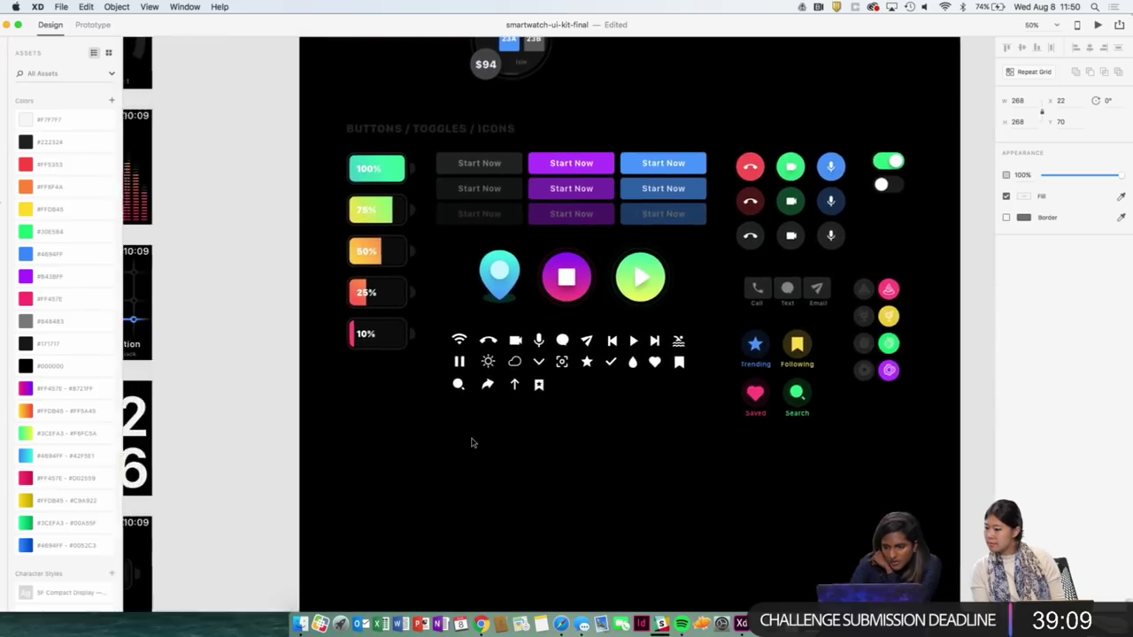
pyautogui.scroll(2, 472, 443)
pyautogui.scroll(2, 471, 442)
pyautogui.scroll(-1, 438, 455)
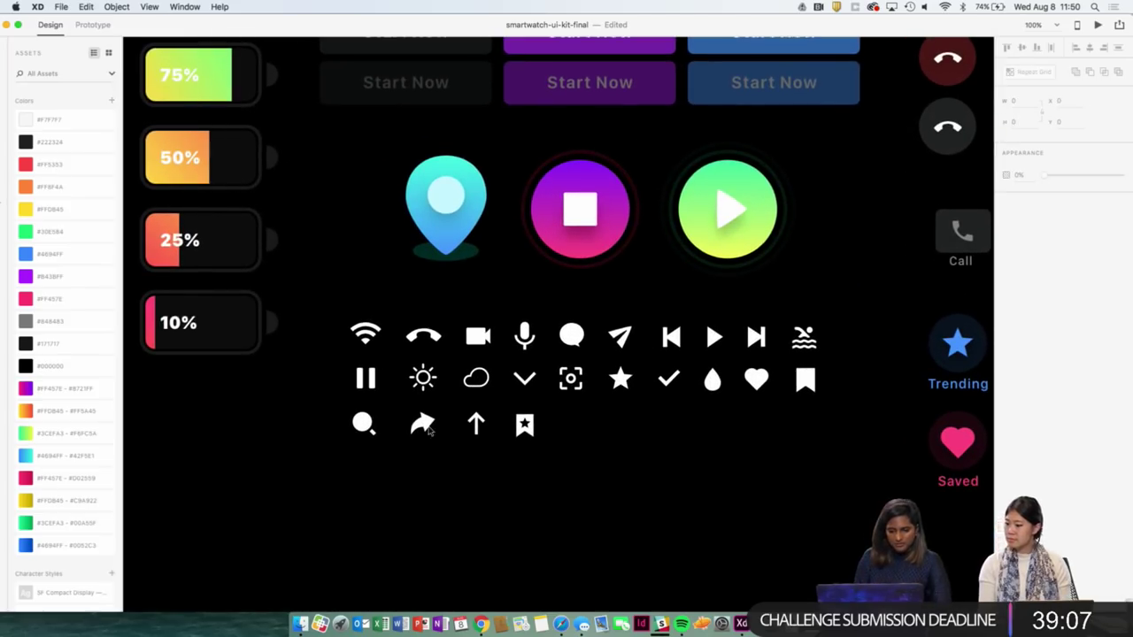
# Copy the curved share arrow icon from the kit into the flight check-in document's Count down artboard, placing it above the white circle.
pyautogui.click(427, 426)
pyautogui.hotkey('ctrl', 'Up')
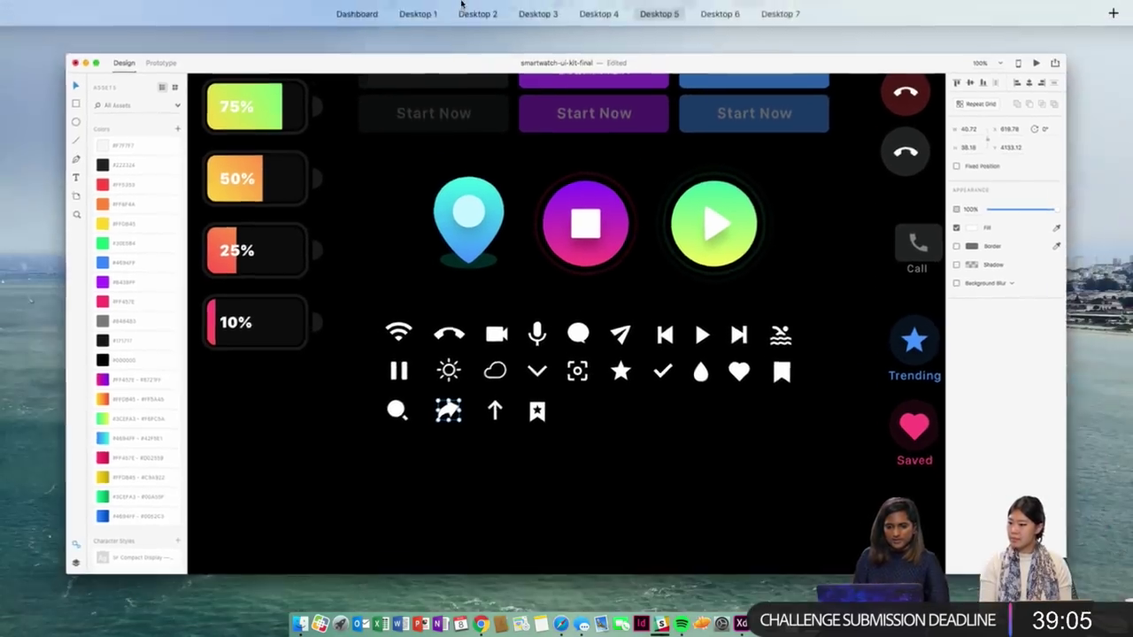
pyautogui.click(373, 51)
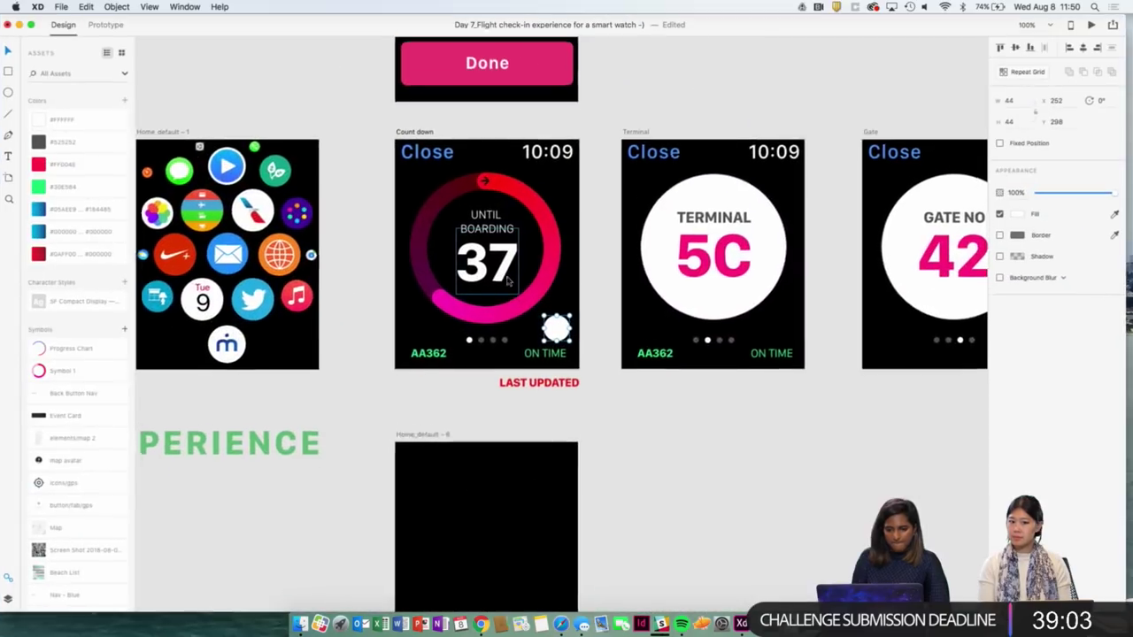
pyautogui.scroll(3, 523, 284)
pyautogui.press('super+v')
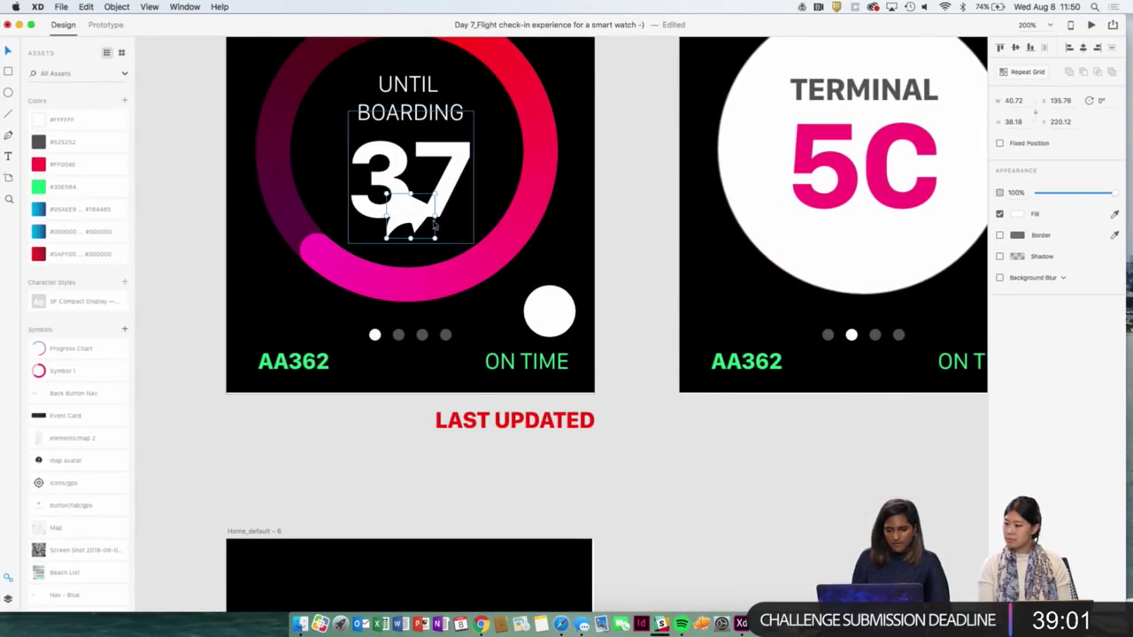
pyautogui.moveTo(411, 216); pyautogui.dragTo(567, 253)
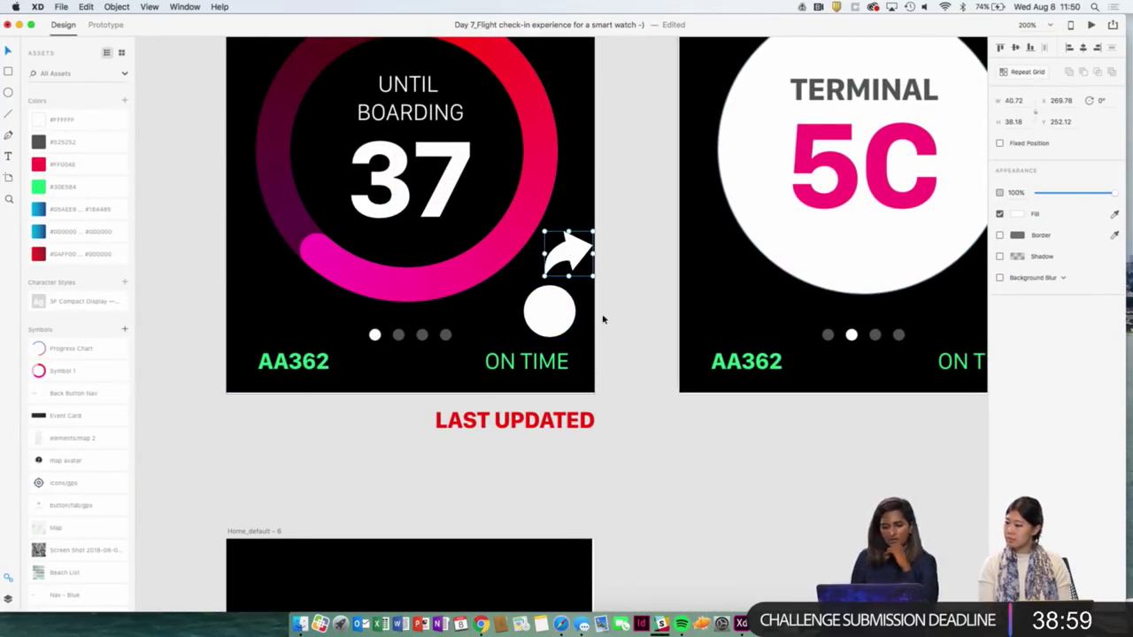
# Delete the white circle on the Count down artboard and move the arrow icon into its place at X 248.78, Y 302.12.
pyautogui.click(555, 308)
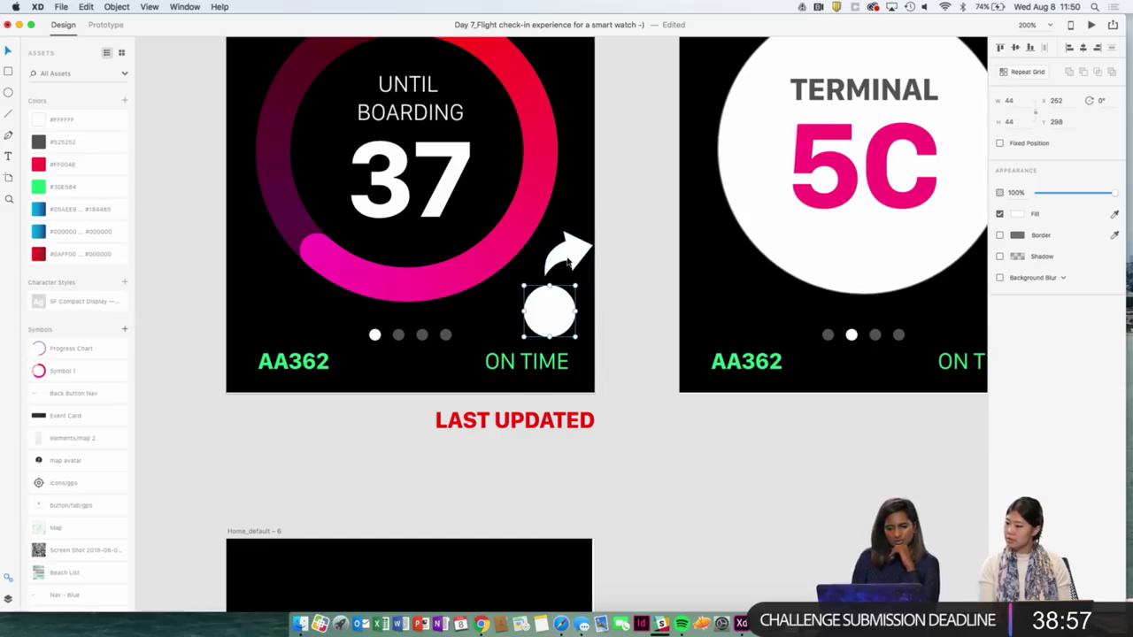
pyautogui.press('Delete')
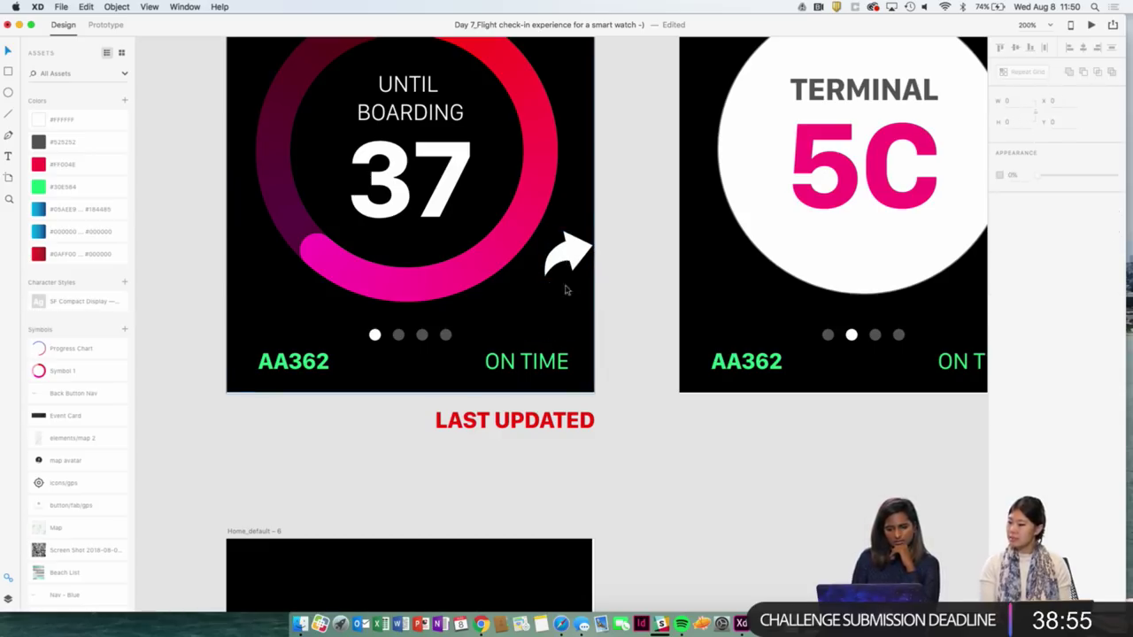
pyautogui.moveTo(579, 256); pyautogui.dragTo(554, 316)
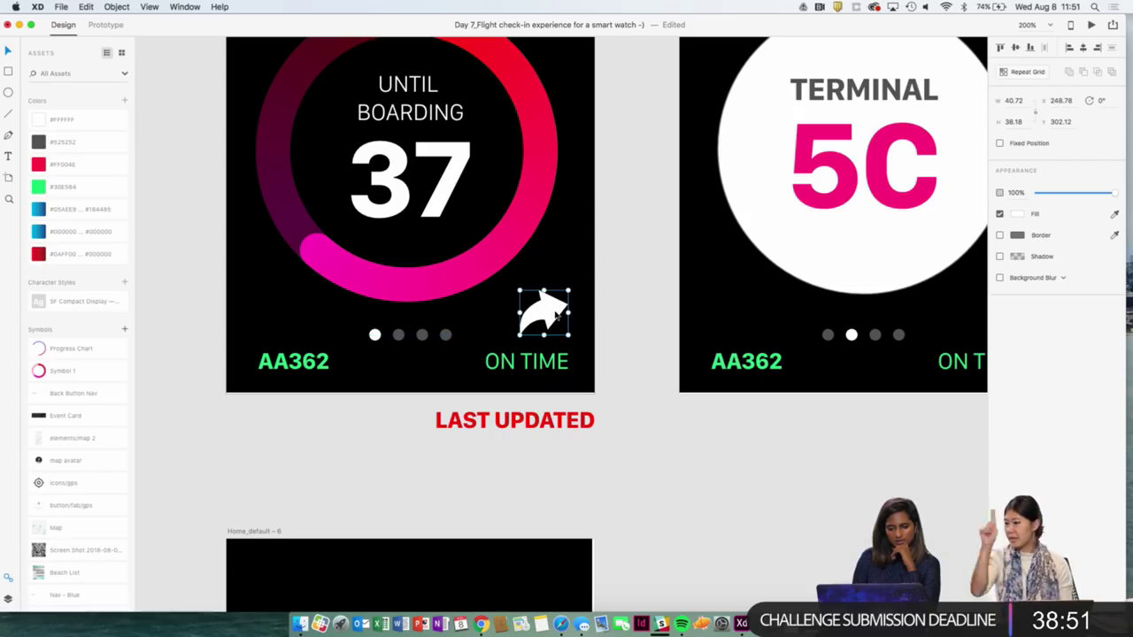
# Fill the arrow icon with pink sampled from the progress ring and enlarge it slightly to 41.72 by 39.12.
pyautogui.click(1113, 216)
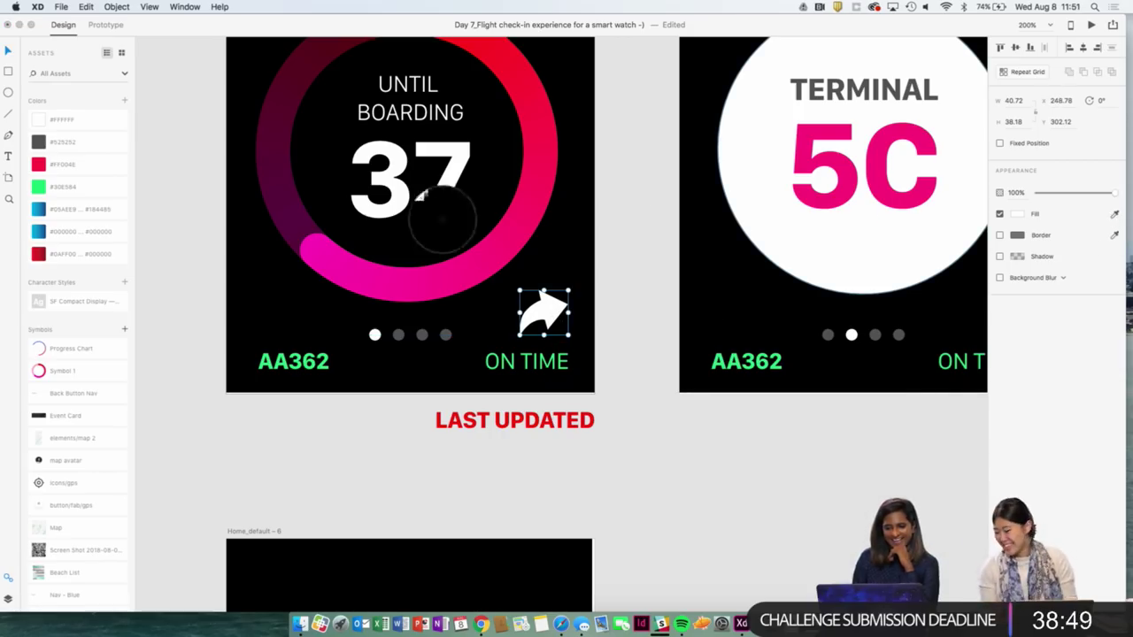
pyautogui.click(491, 261)
pyautogui.click(556, 301)
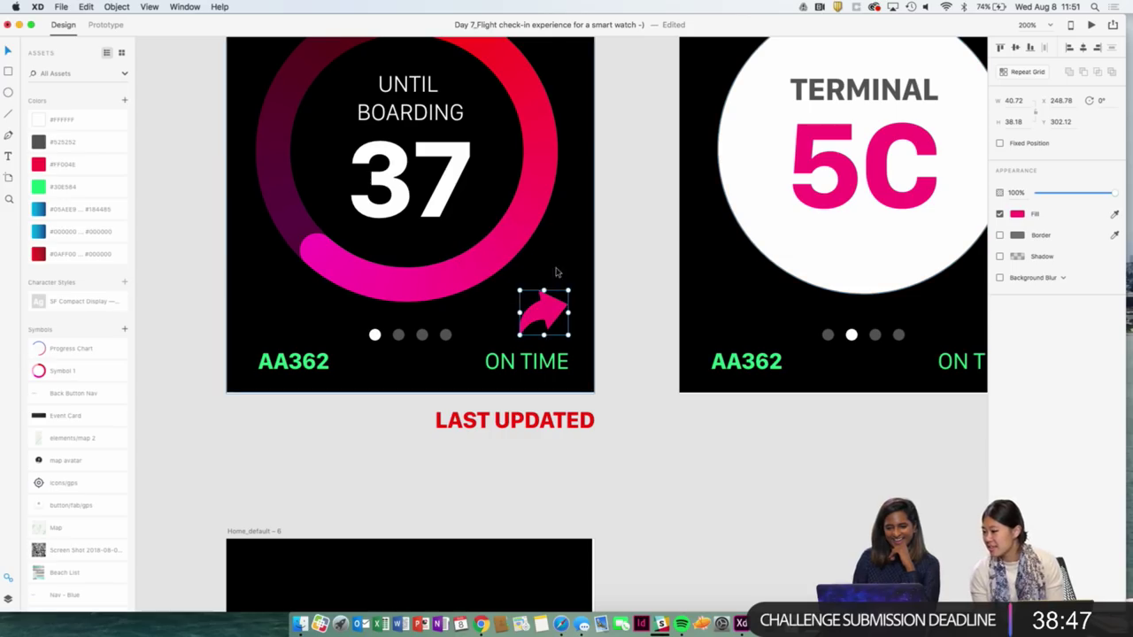
pyautogui.click(610, 291)
pyautogui.click(566, 299)
pyautogui.moveTo(572, 299); pyautogui.dragTo(574, 297)
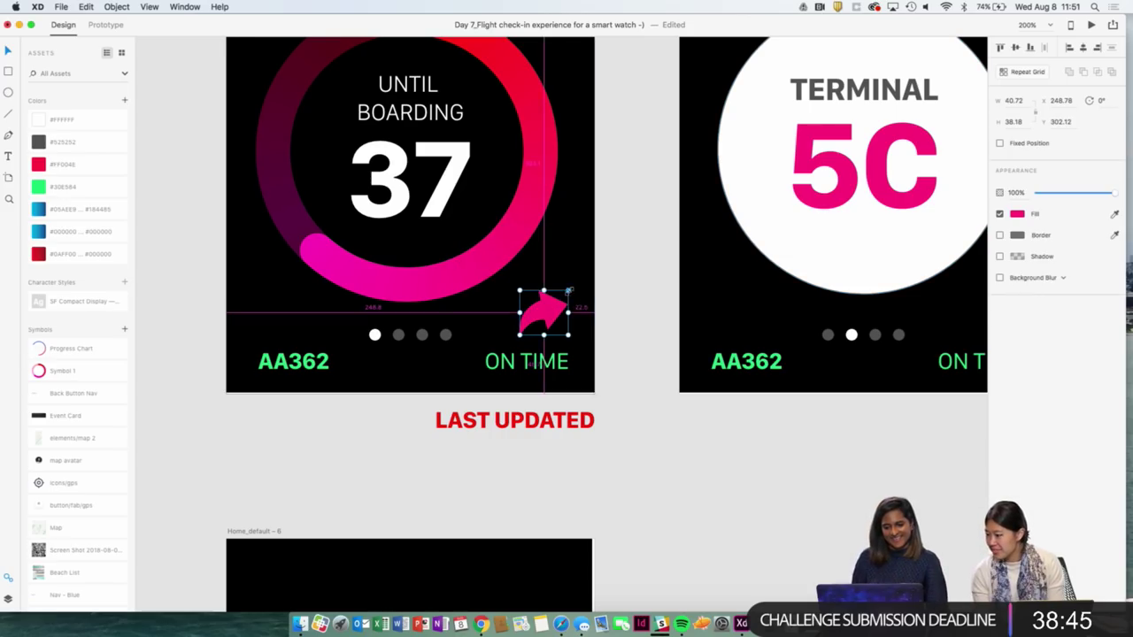
pyautogui.click(577, 286)
pyautogui.click(556, 306)
pyautogui.press('super+0')
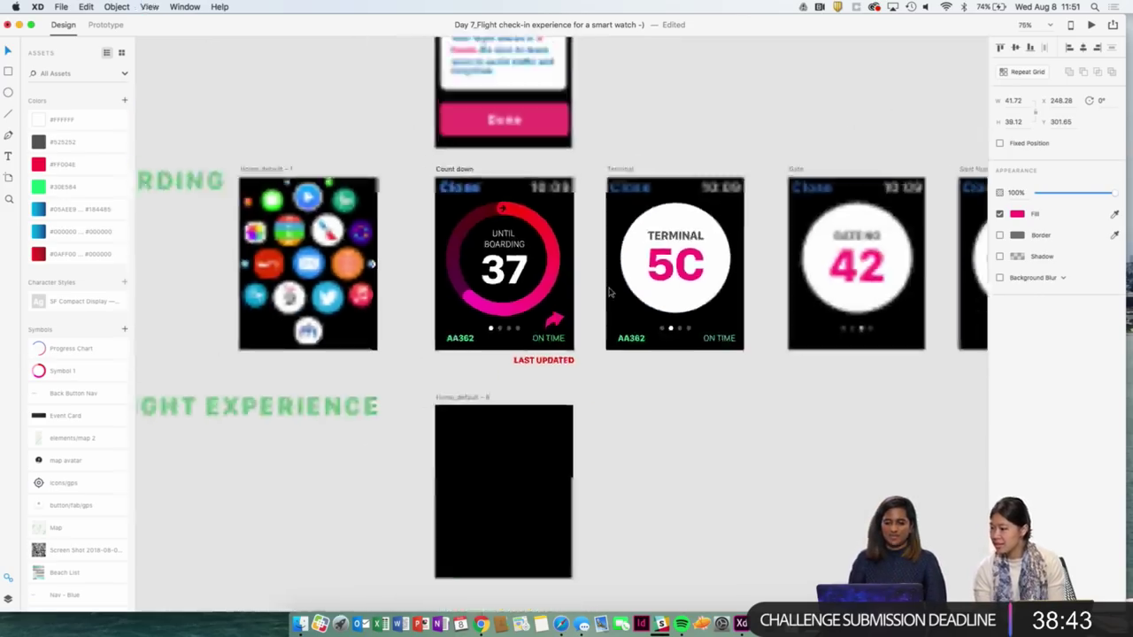
pyautogui.click(645, 398)
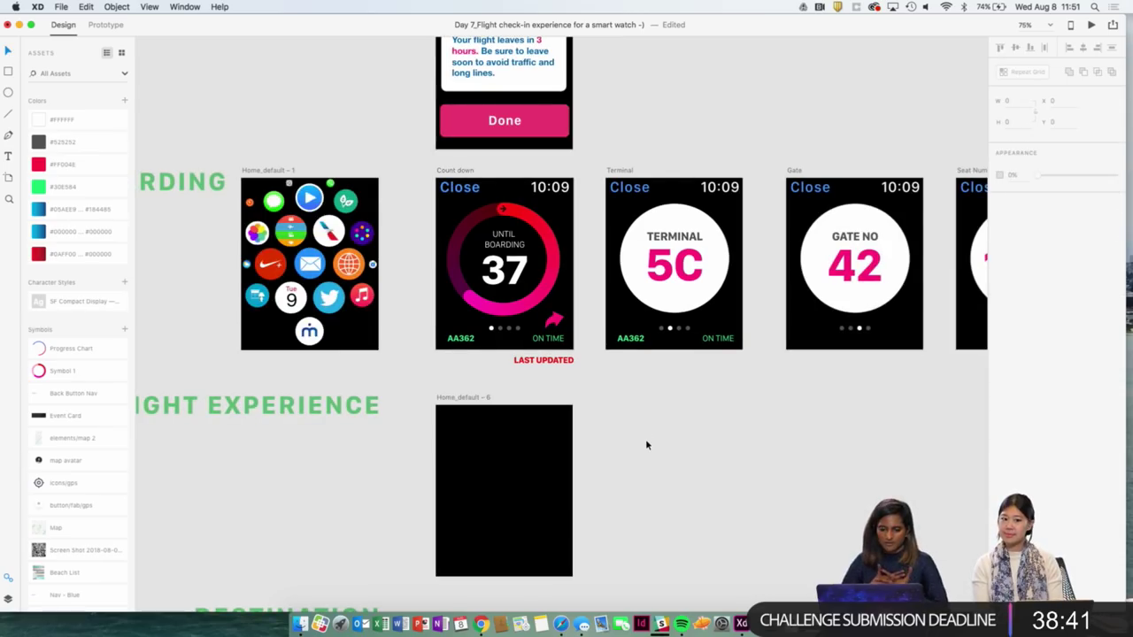
# Copy the pink arrow icon from Count down to the same spot on the Terminal, Gate and Seat Number artboards.
pyautogui.press('super+1')
pyautogui.click(554, 320)
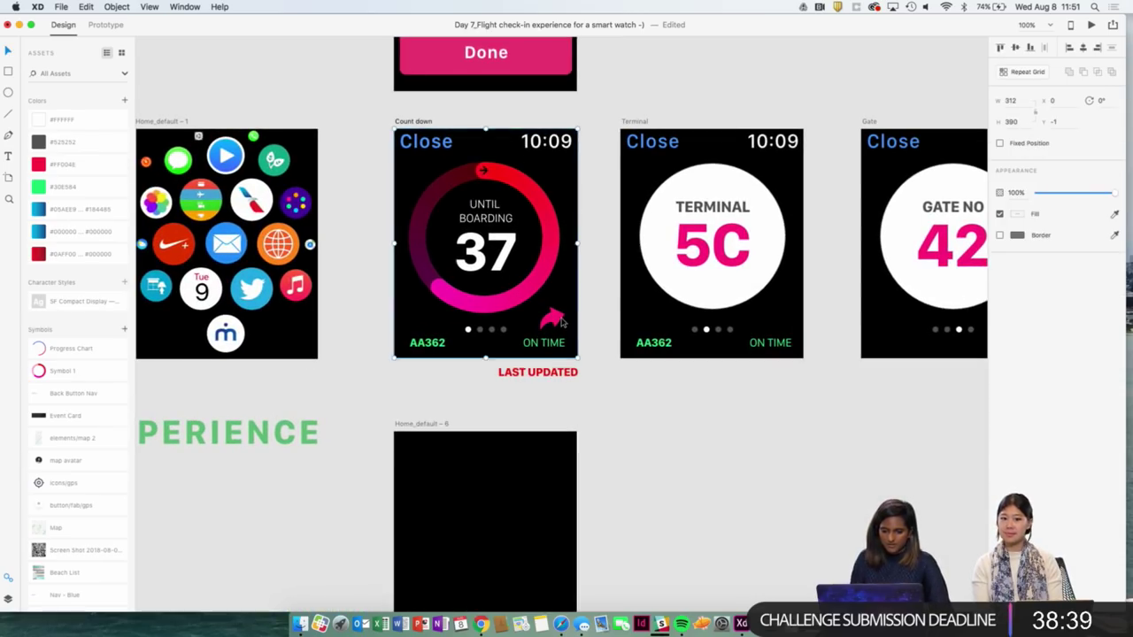
pyautogui.hscroll(5, 545, 265)
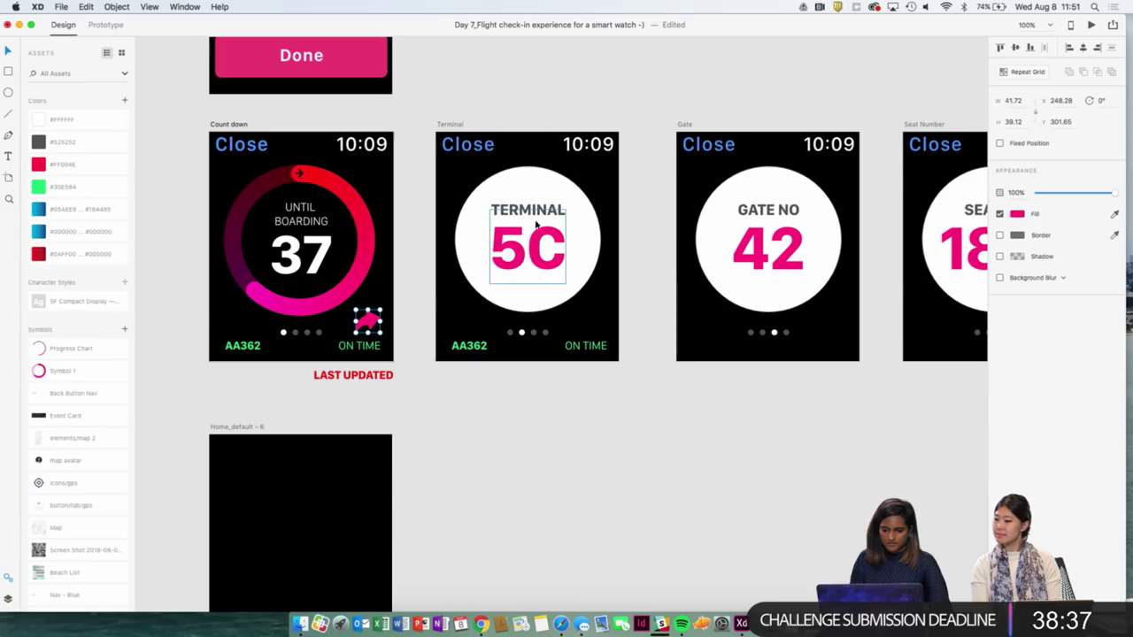
pyautogui.click(453, 124)
pyautogui.press('super+v')
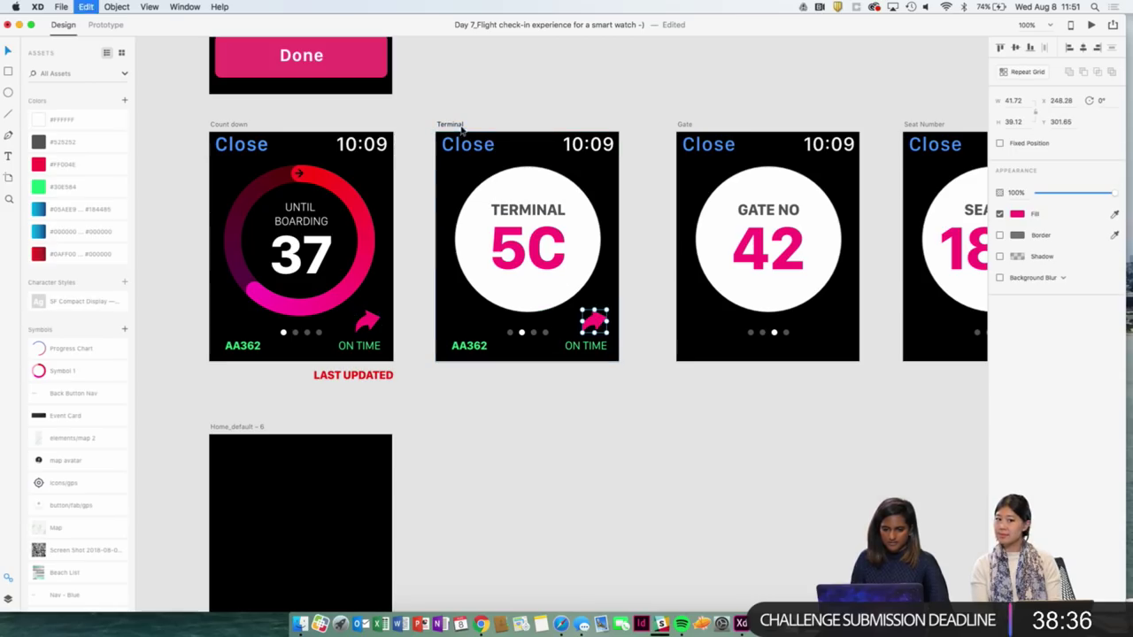
pyautogui.click(686, 125)
pyautogui.press('super+v')
pyautogui.hscroll(5, 768, 130)
pyautogui.click(734, 123)
pyautogui.press('super+v')
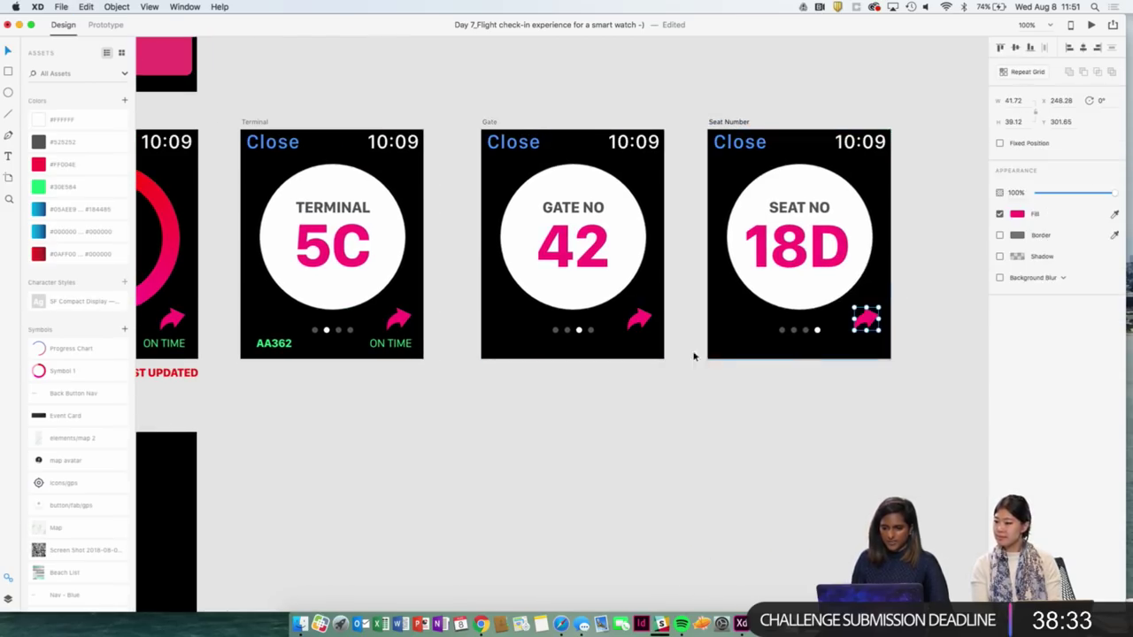
pyautogui.hscroll(-2, 681, 430)
pyautogui.hscroll(-2, 681, 431)
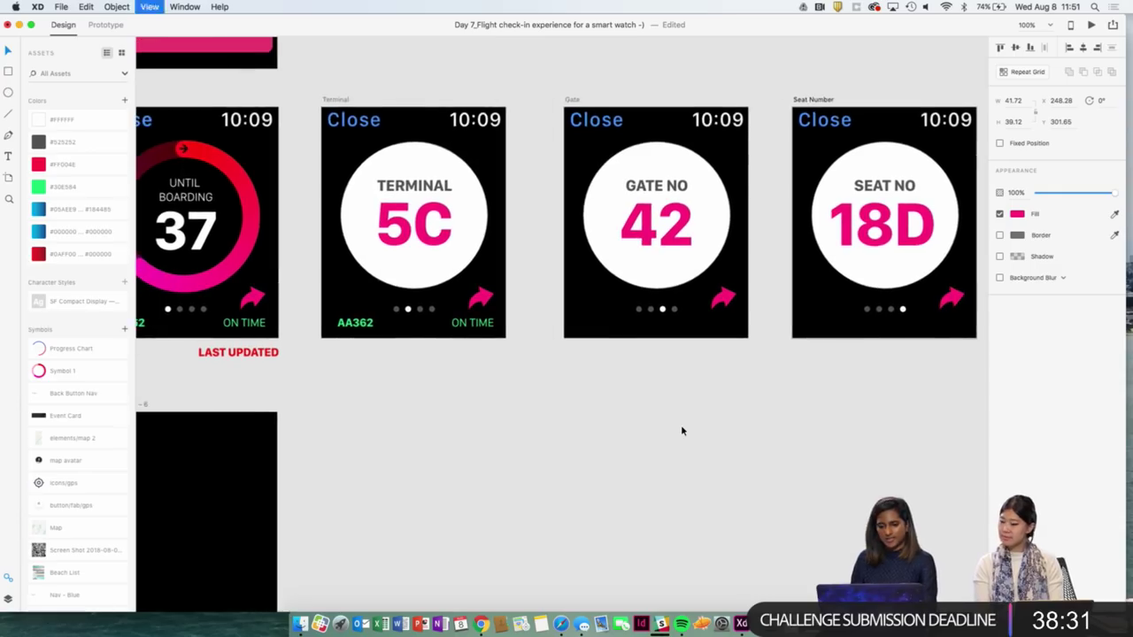
pyautogui.click(681, 431)
# Delete the Home_default – 1 artboard with the app icons beside Count down.
pyautogui.scroll(-3, 656, 439)
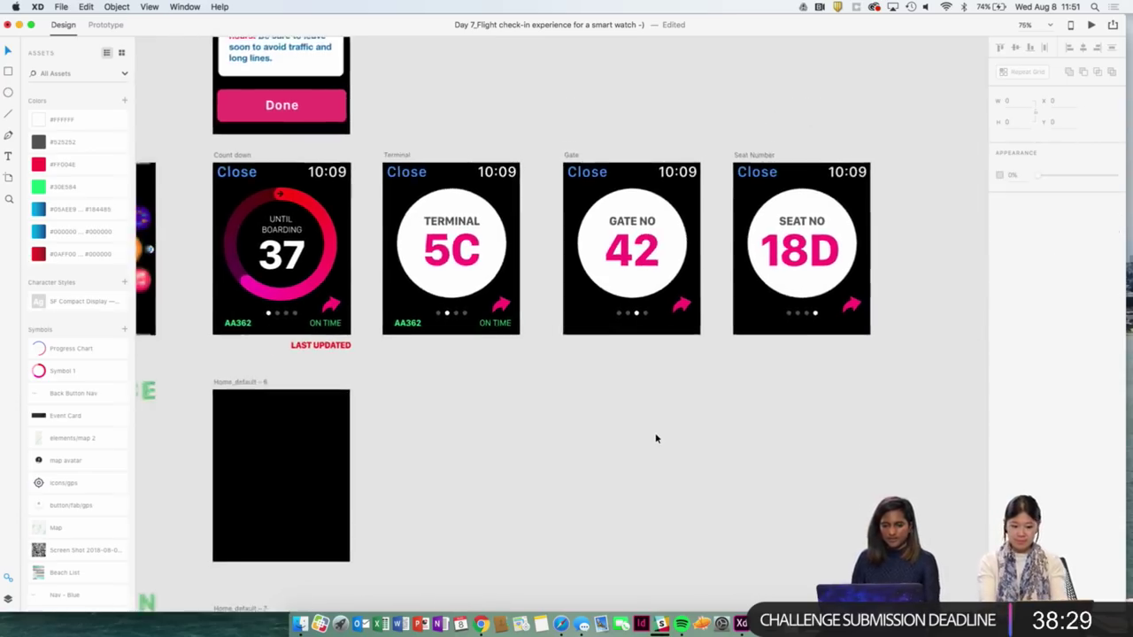
pyautogui.hscroll(-4, 656, 438)
pyautogui.hscroll(-2, 655, 438)
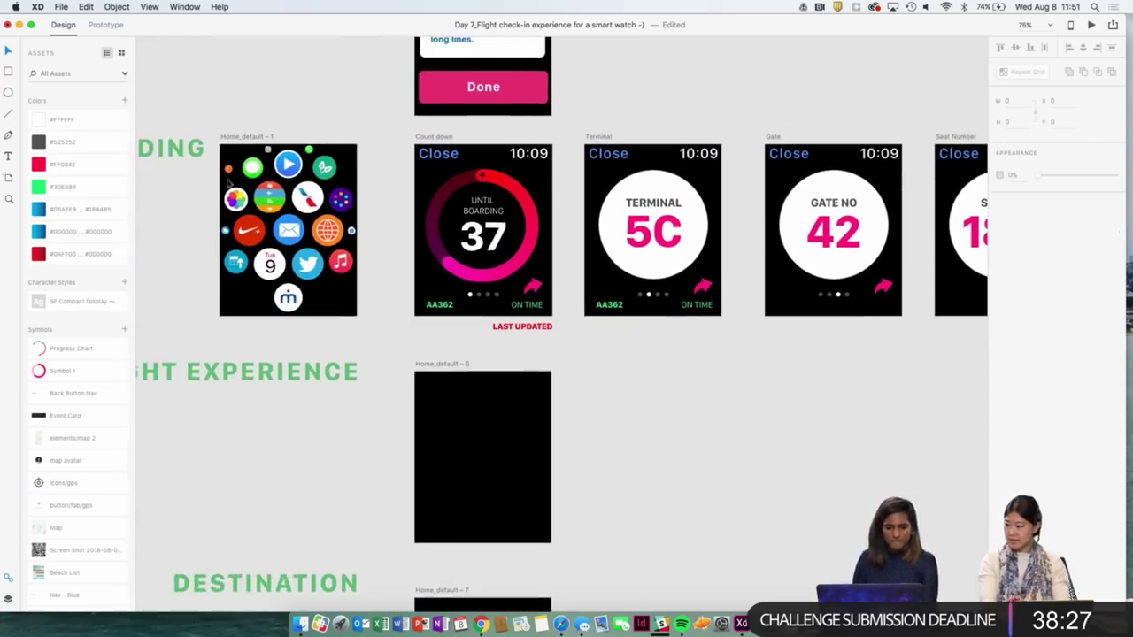
pyautogui.click(262, 139)
pyautogui.press('Delete')
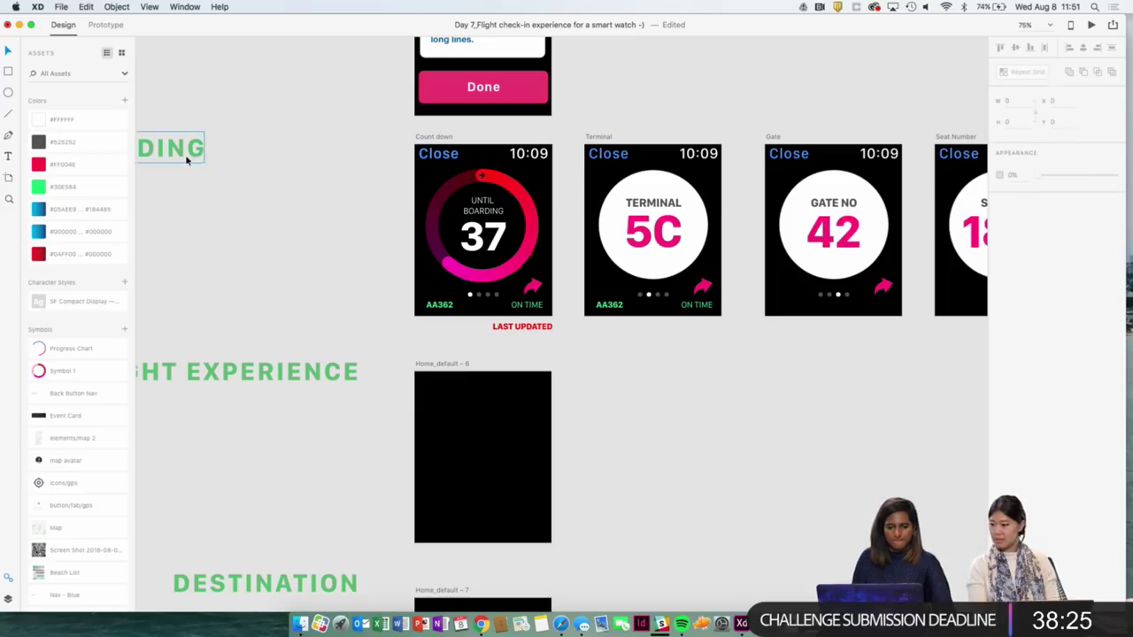
# Move the BEFORE BOARDING heading over next to the Count down artboard.
pyautogui.moveTo(187, 161); pyautogui.dragTo(354, 151)
pyautogui.click(354, 237)
pyautogui.scroll(-3, 355, 240)
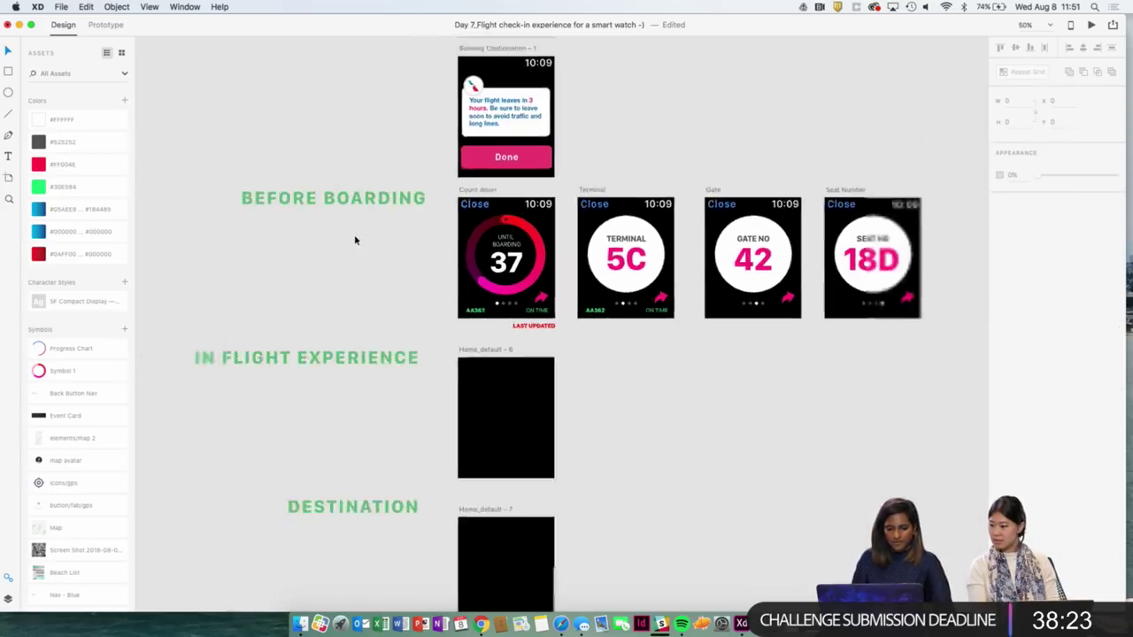
pyautogui.scroll(5, 355, 240)
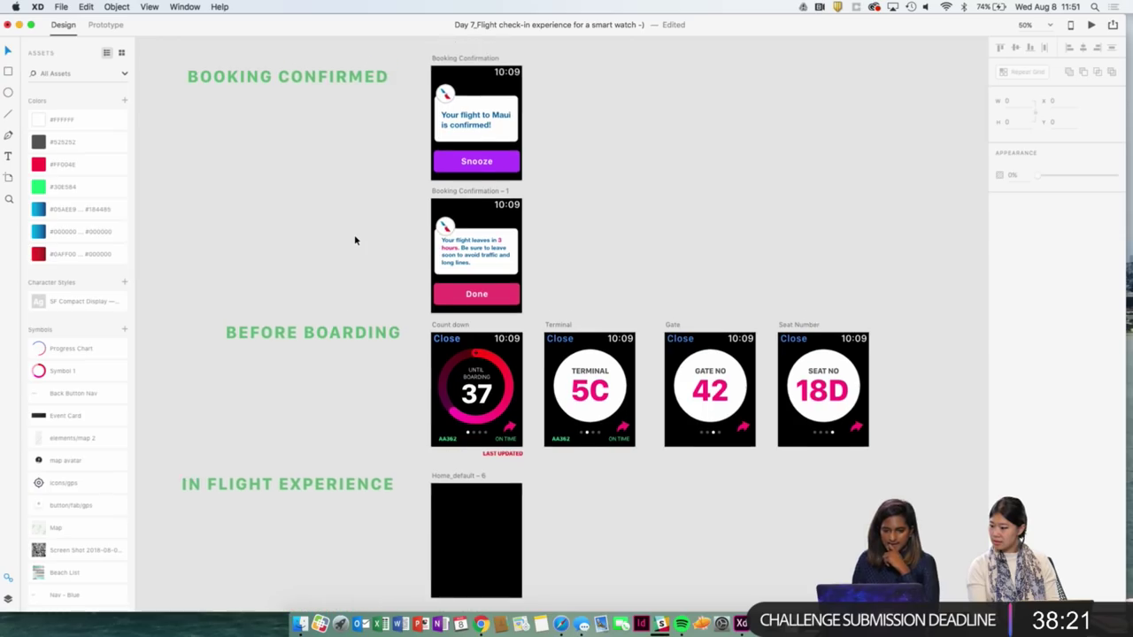
# Examine the empty In Flight Experience and Destination artboards, and compare them with the check in watch sample document.
pyautogui.scroll(-6, 355, 240)
pyautogui.scroll(3, 355, 240)
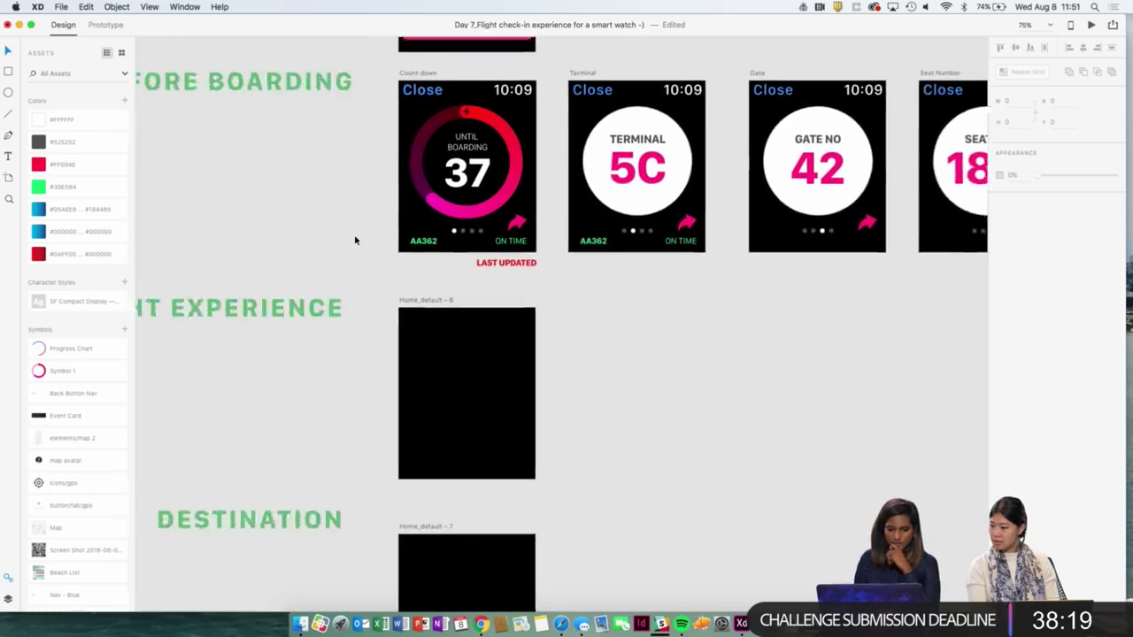
pyautogui.scroll(-4, 356, 240)
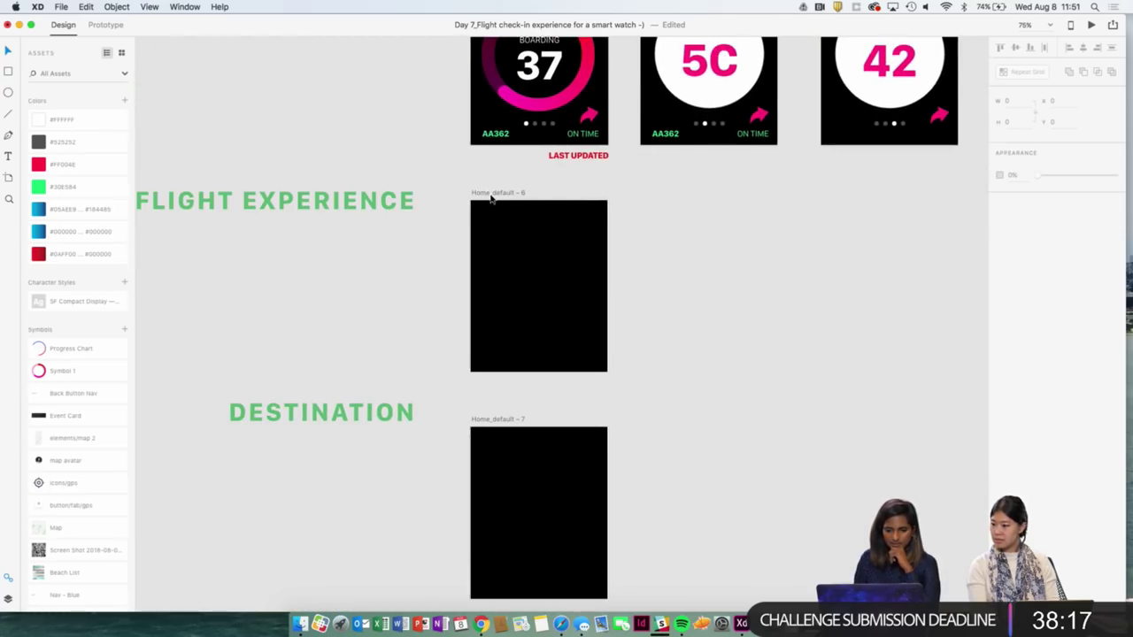
pyautogui.scroll(-2, 488, 197)
pyautogui.hscroll(-2, 490, 197)
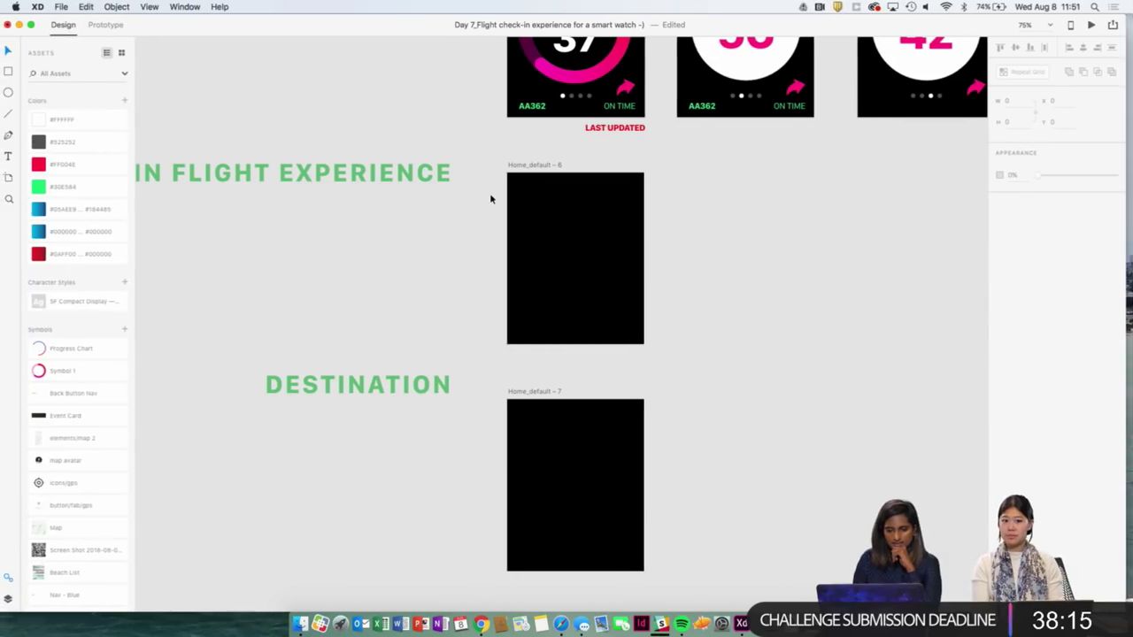
pyautogui.hotkey('ctrl', 'Up')
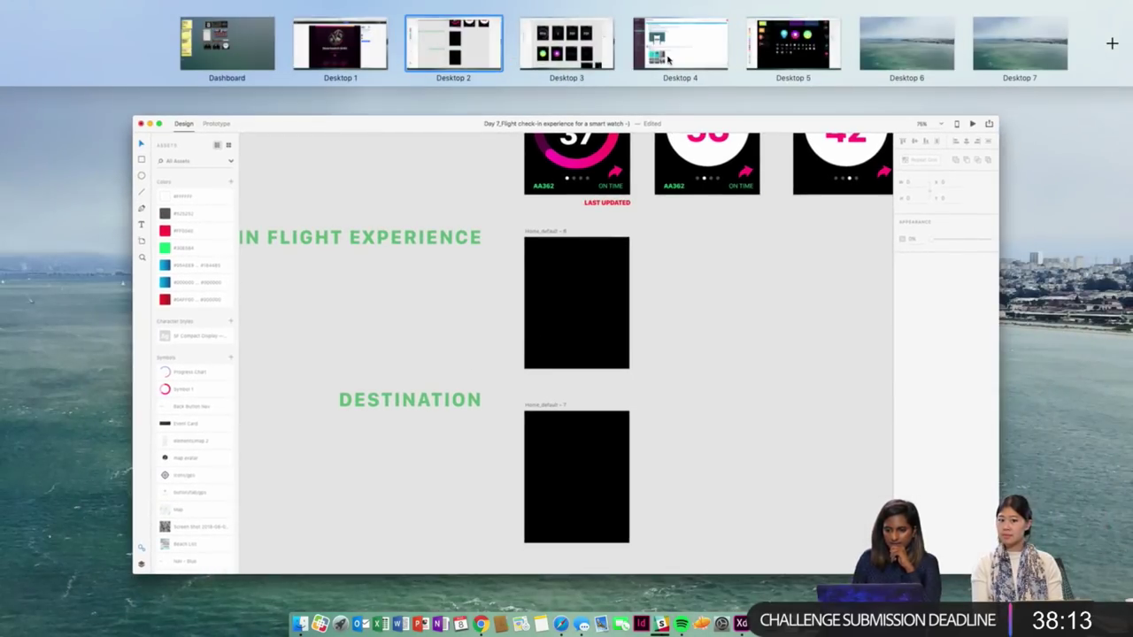
pyautogui.hotkey('ctrl', 'Right')
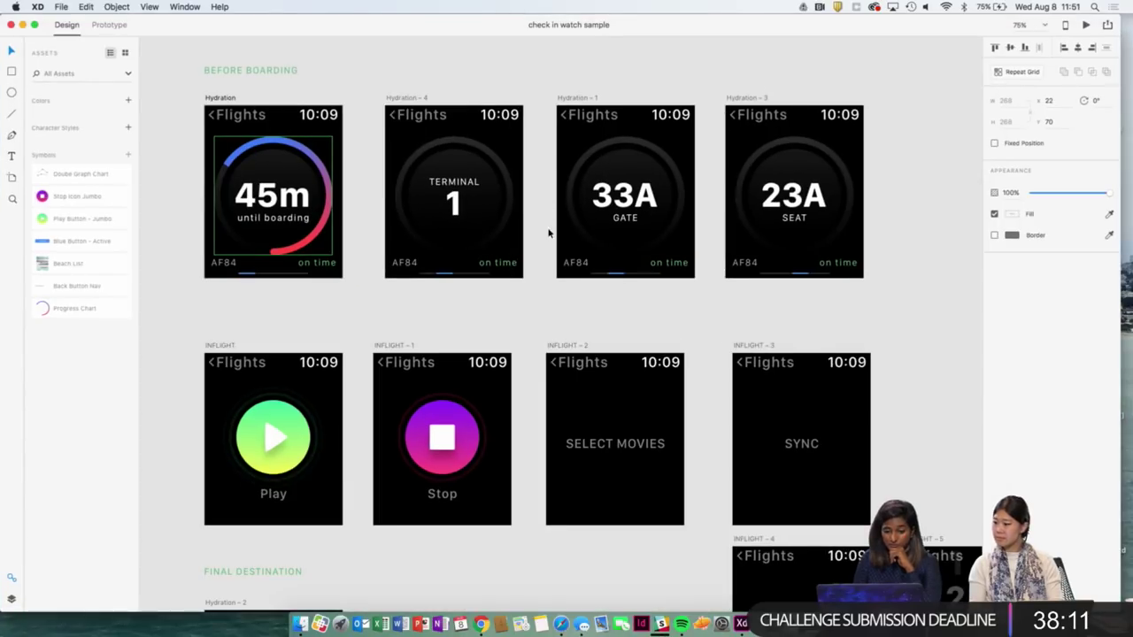
# Switch to the smartwatch-ui-kit-final document and look through its watch screens for in-flight media controls.
pyautogui.hotkey('ctrl', 'Up')
pyautogui.click(727, 48)
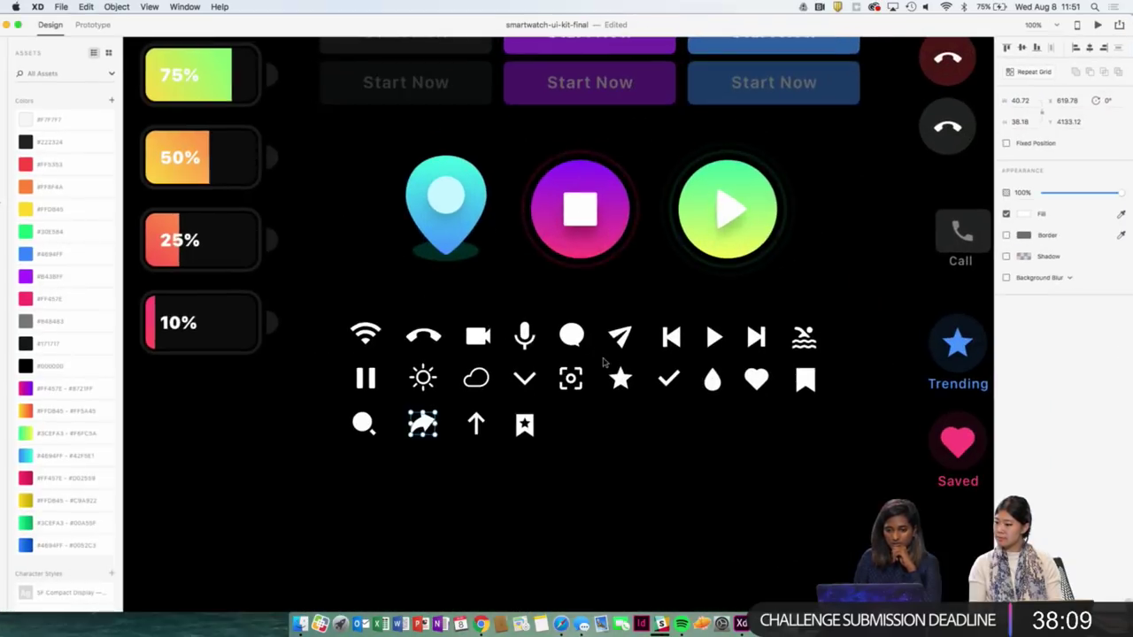
pyautogui.press('super+minus')
pyautogui.hscroll(-10, 603, 361)
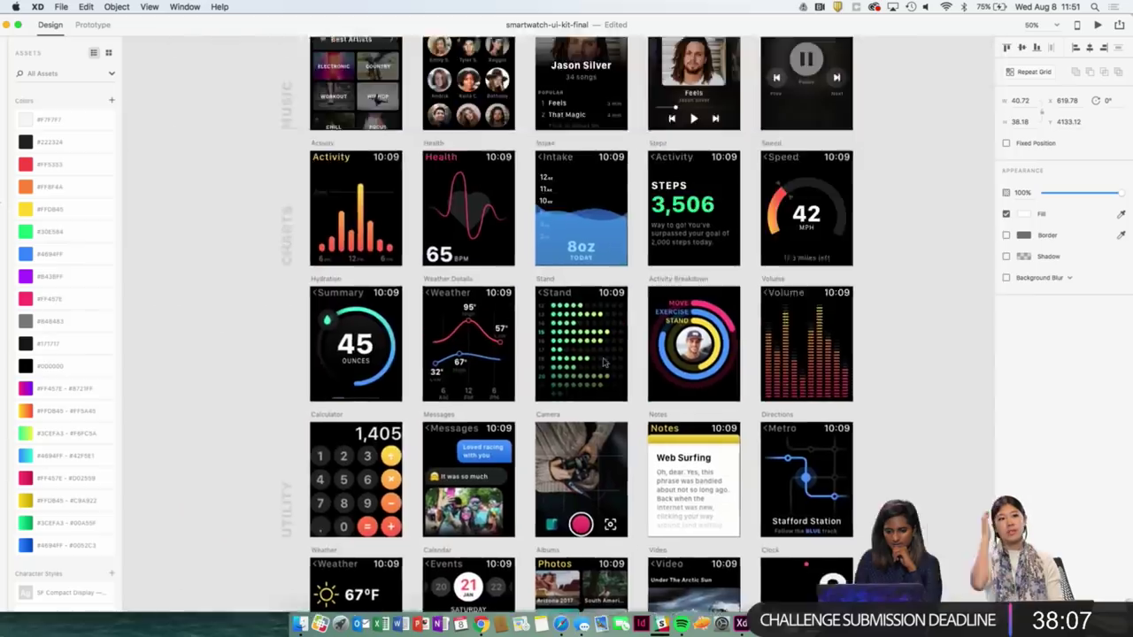
pyautogui.scroll(10, 605, 361)
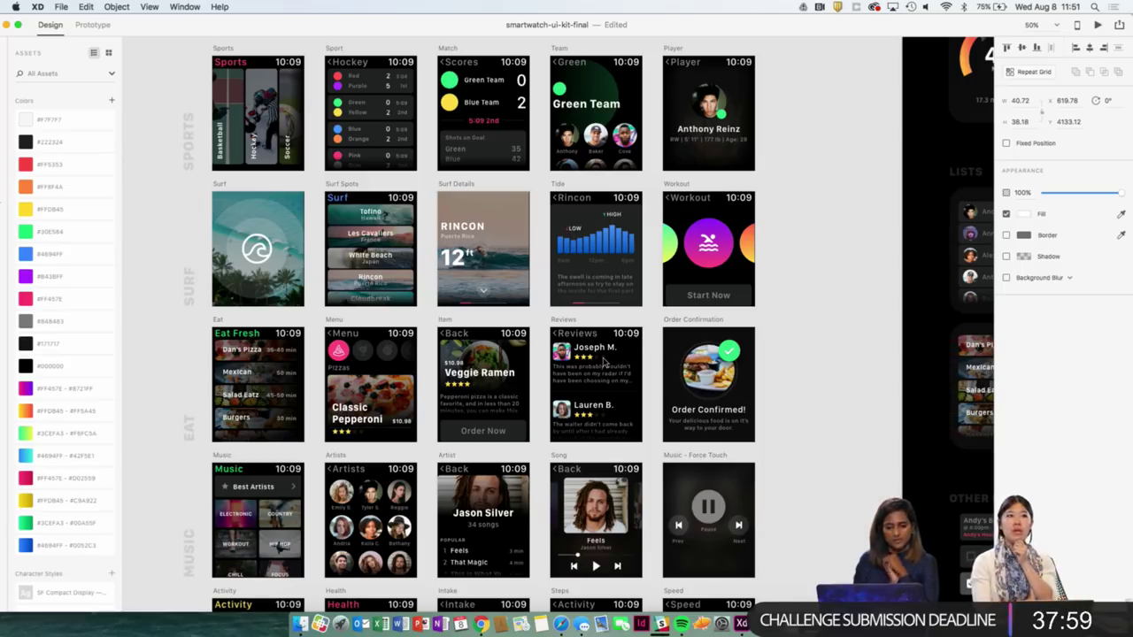
pyautogui.scroll(-3, 603, 363)
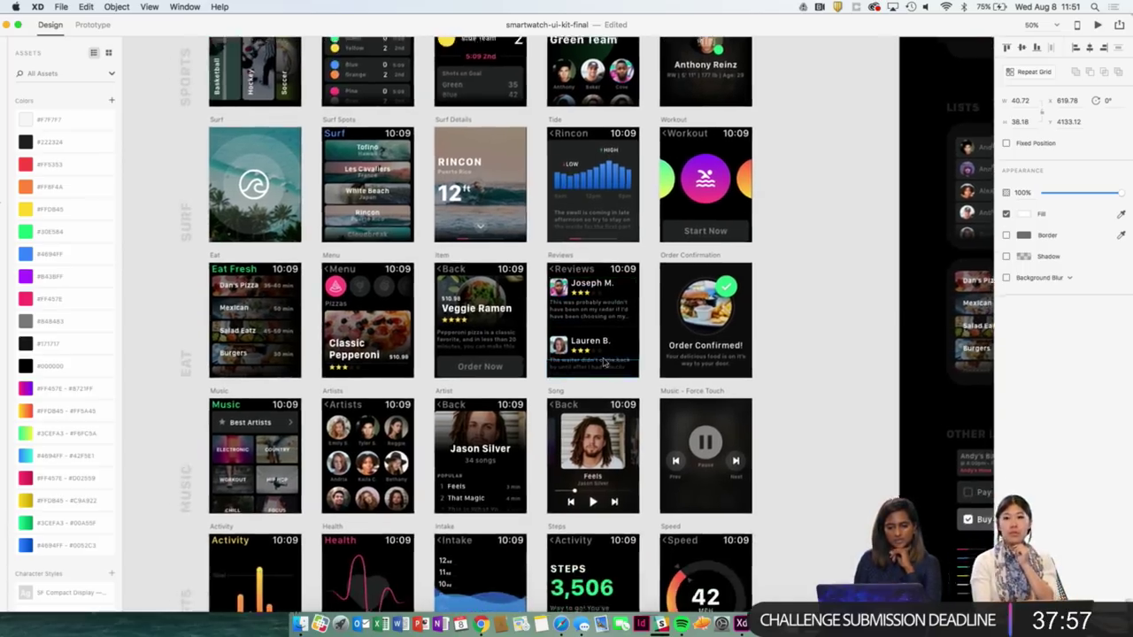
pyautogui.hscroll(-3, 605, 363)
pyautogui.scroll(-5, 605, 363)
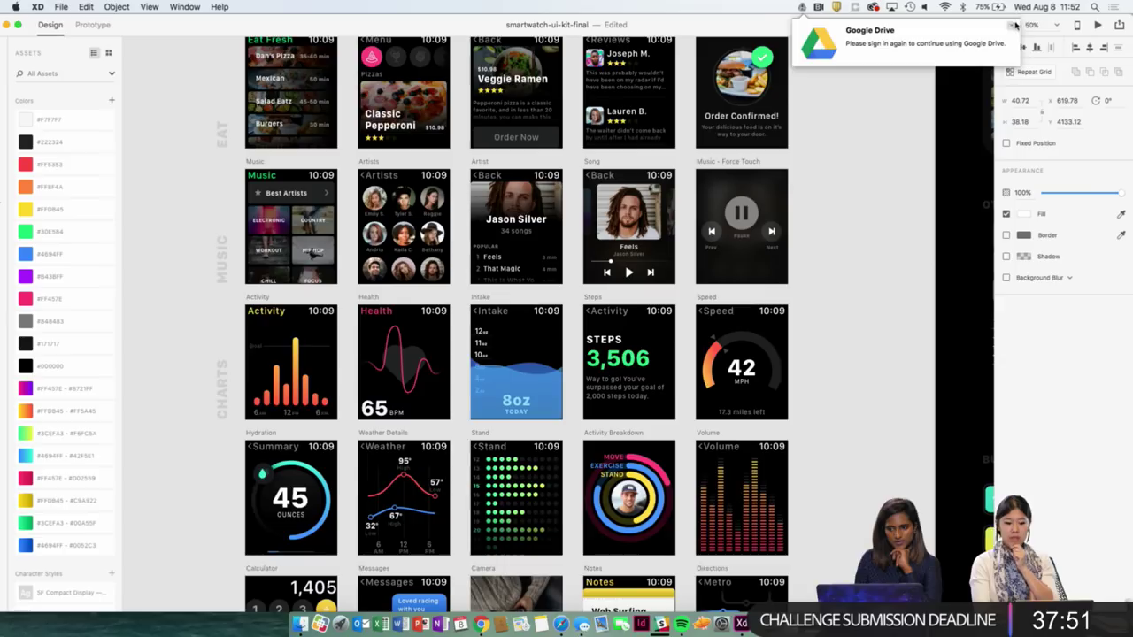
pyautogui.scroll(-3, 828, 248)
pyautogui.scroll(-7, 829, 248)
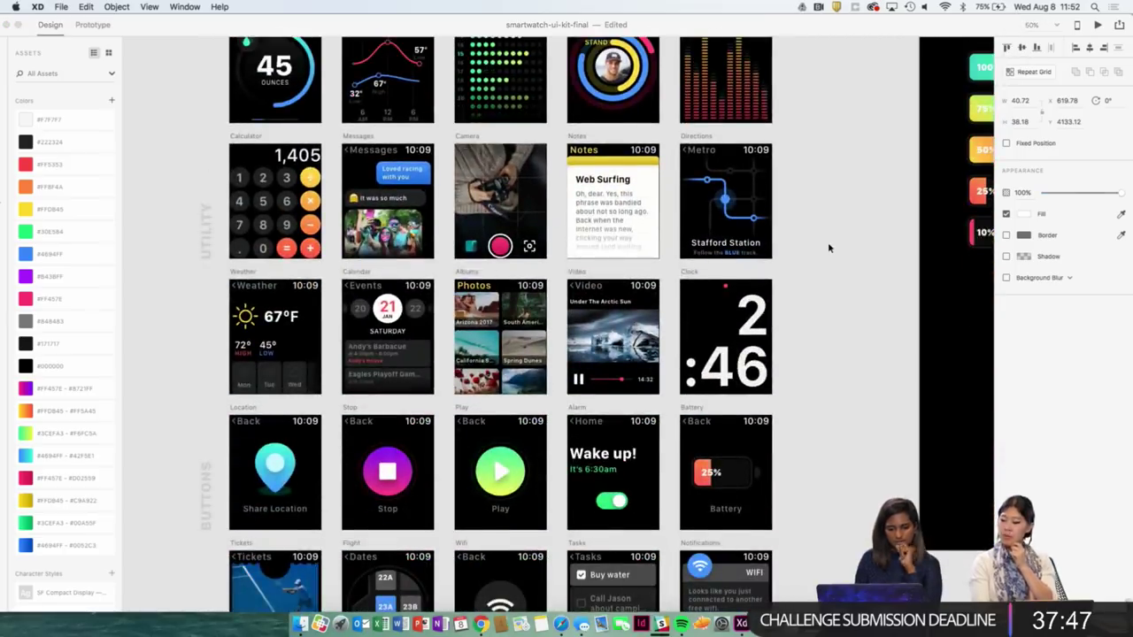
pyautogui.scroll(-2, 829, 248)
pyautogui.scroll(-2, 828, 248)
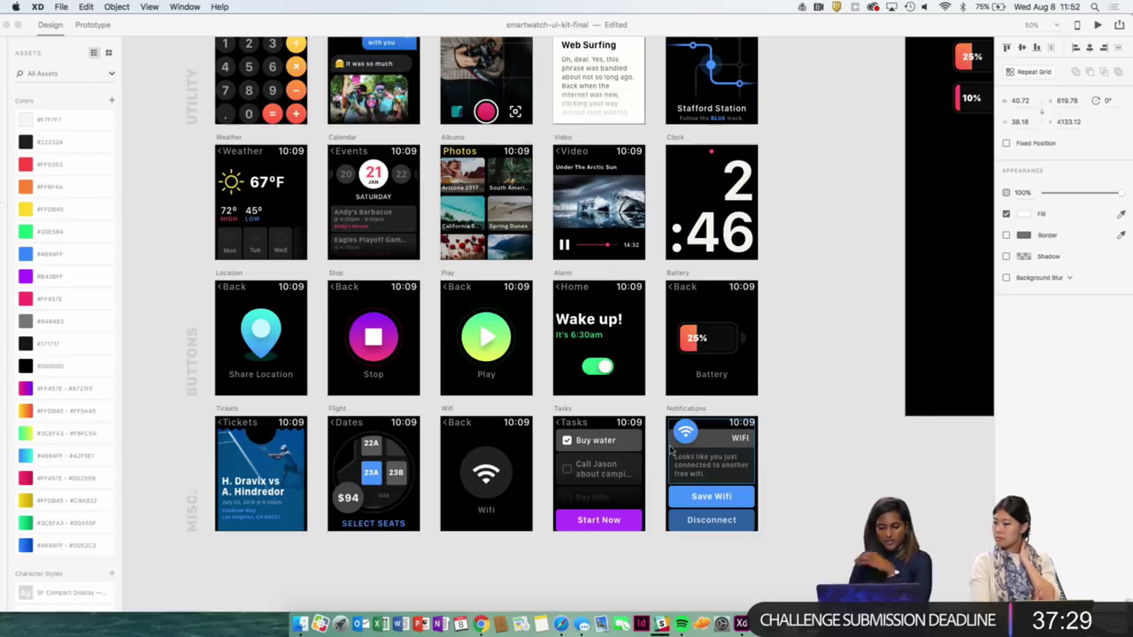
pyautogui.scroll(-2, 713, 491)
pyautogui.hscroll(-1, 714, 491)
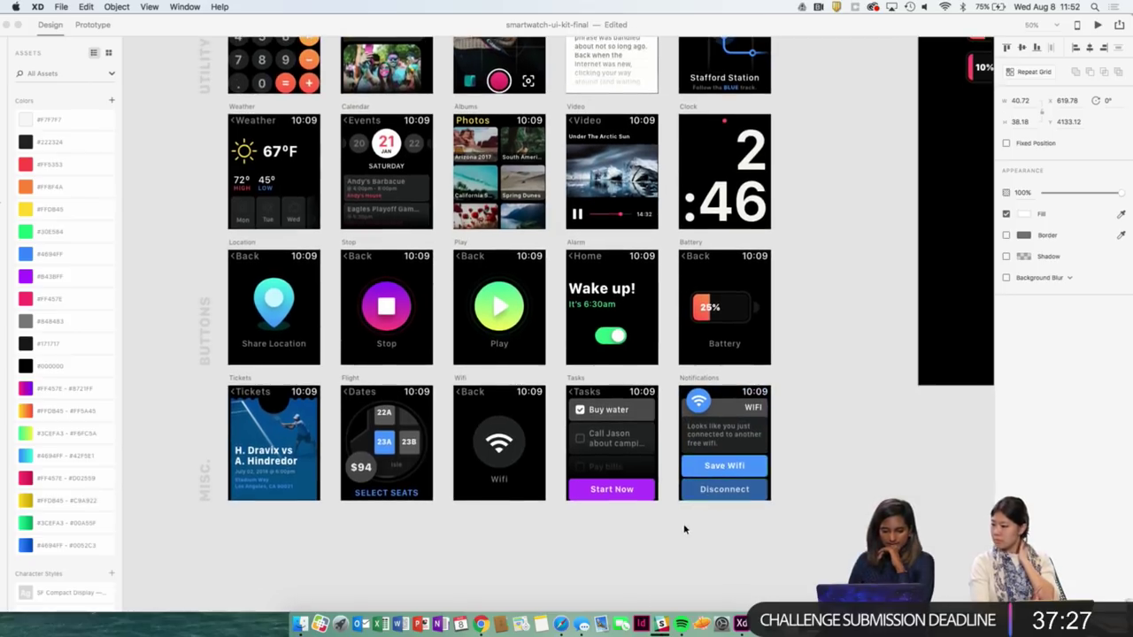
pyautogui.scroll(5, 684, 529)
pyautogui.hscroll(-4, 684, 530)
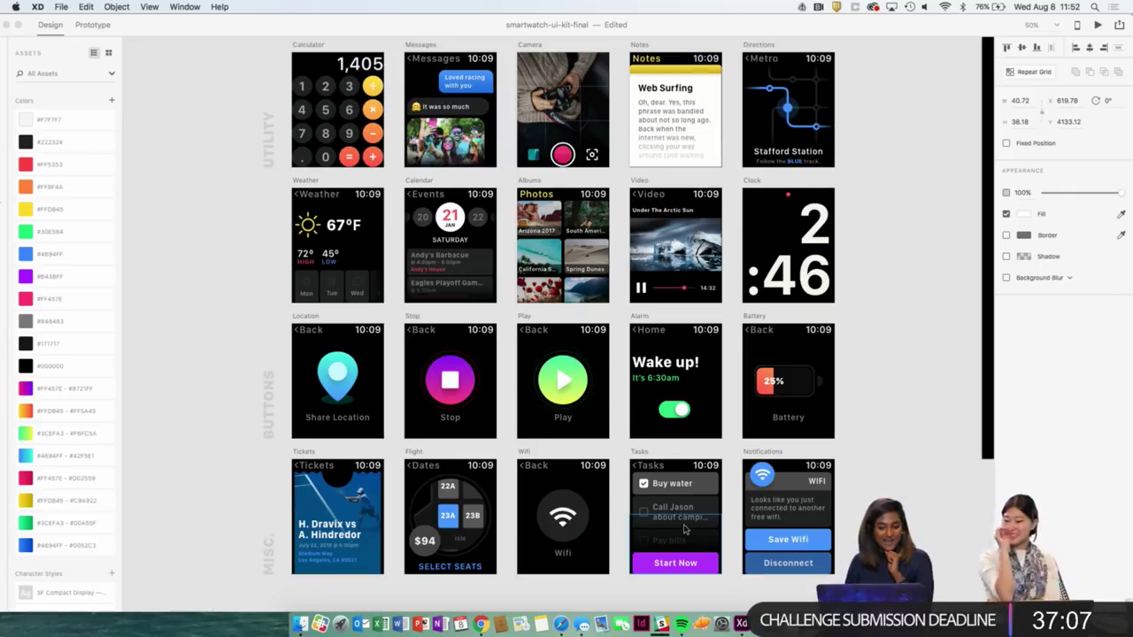
pyautogui.click(525, 321)
pyautogui.scroll(15, 526, 322)
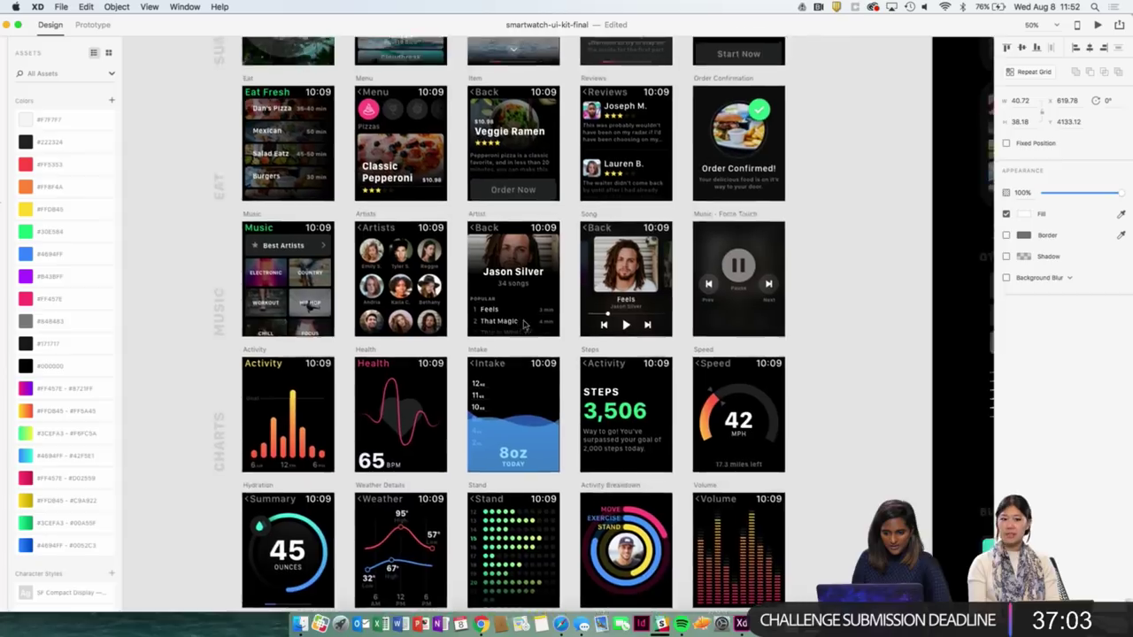
pyautogui.scroll(-15, 771, 326)
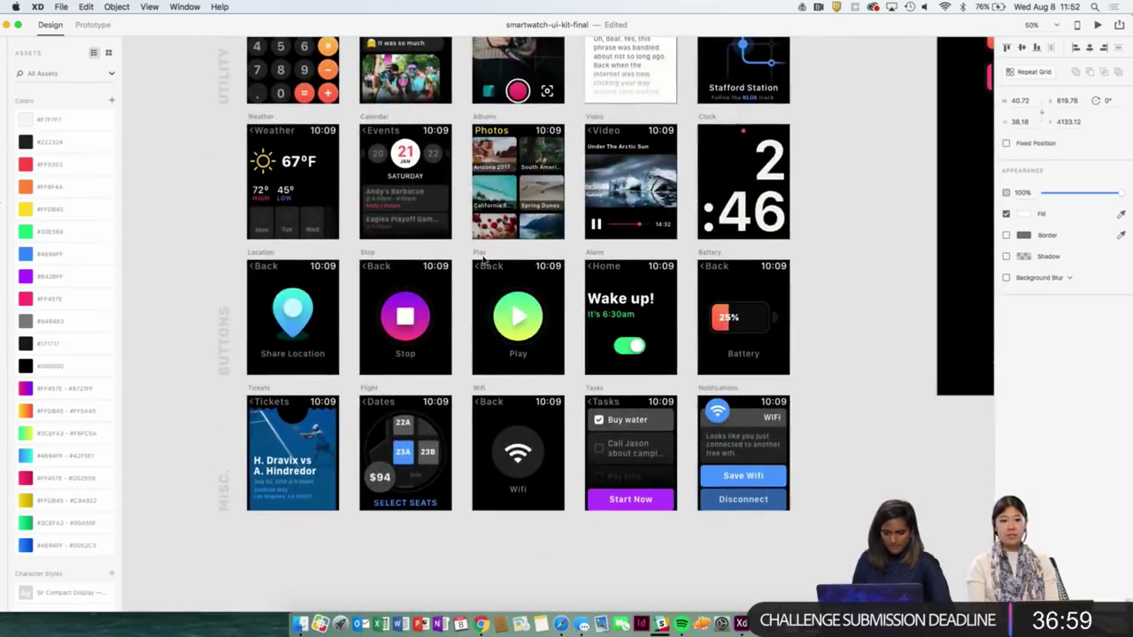
# Copy the Stop and Play artboards from the UI kit into the Day 7 flight check-in document's In Flight Experience row.
pyautogui.click(482, 260)
pyautogui.click(479, 254)
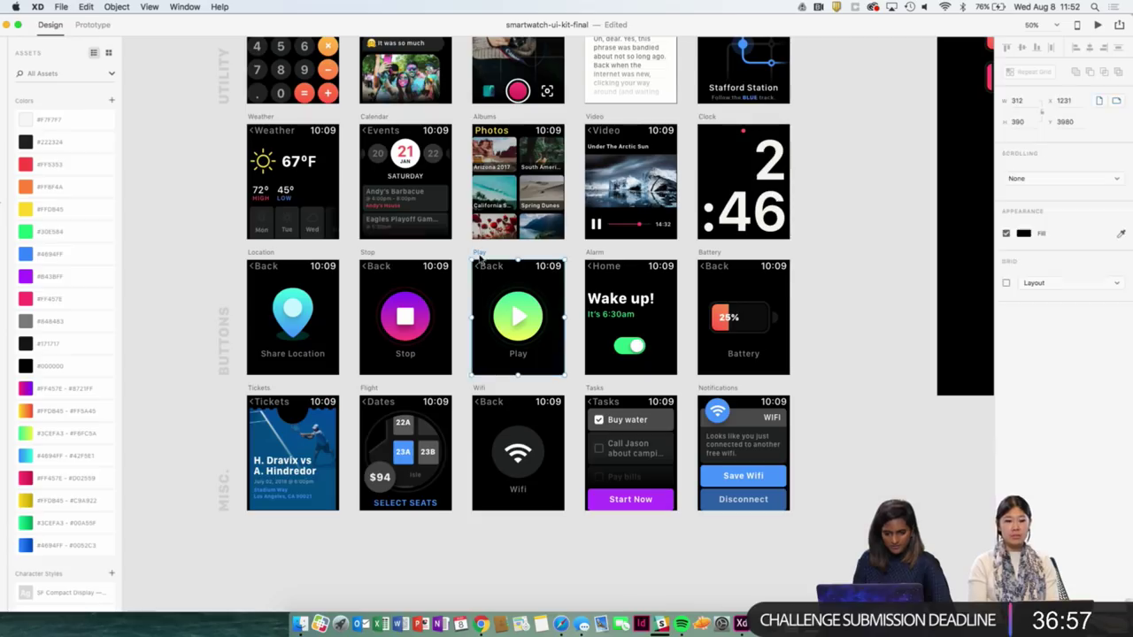
pyautogui.keyDown('shift'); pyautogui.click(369, 255); pyautogui.keyUp('shift')
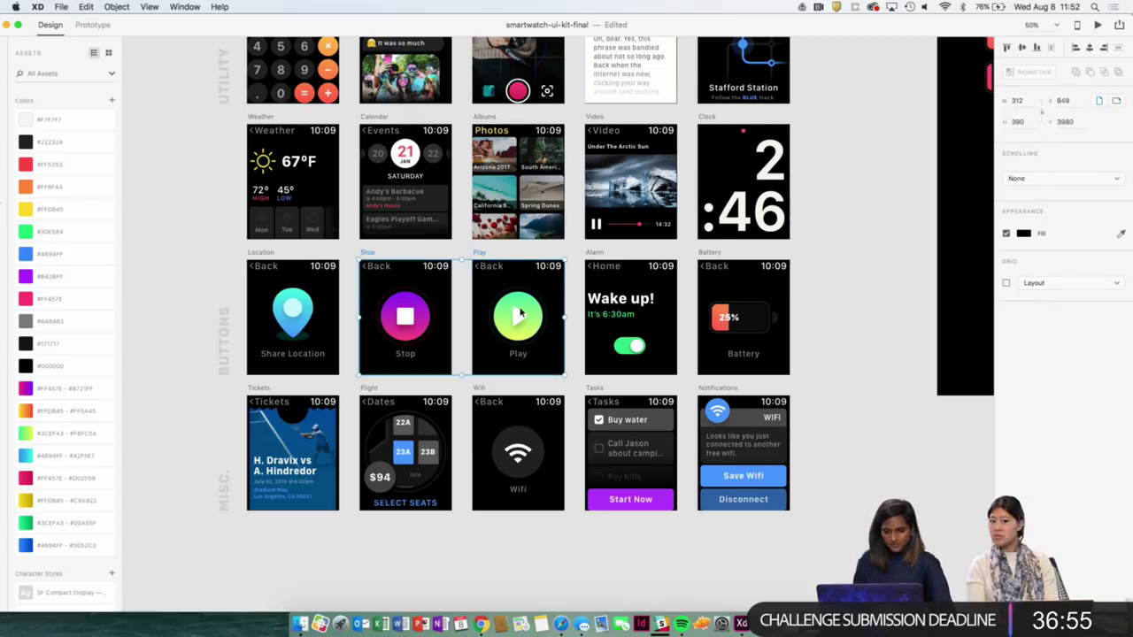
pyautogui.hotkey('ctrl', 'Up')
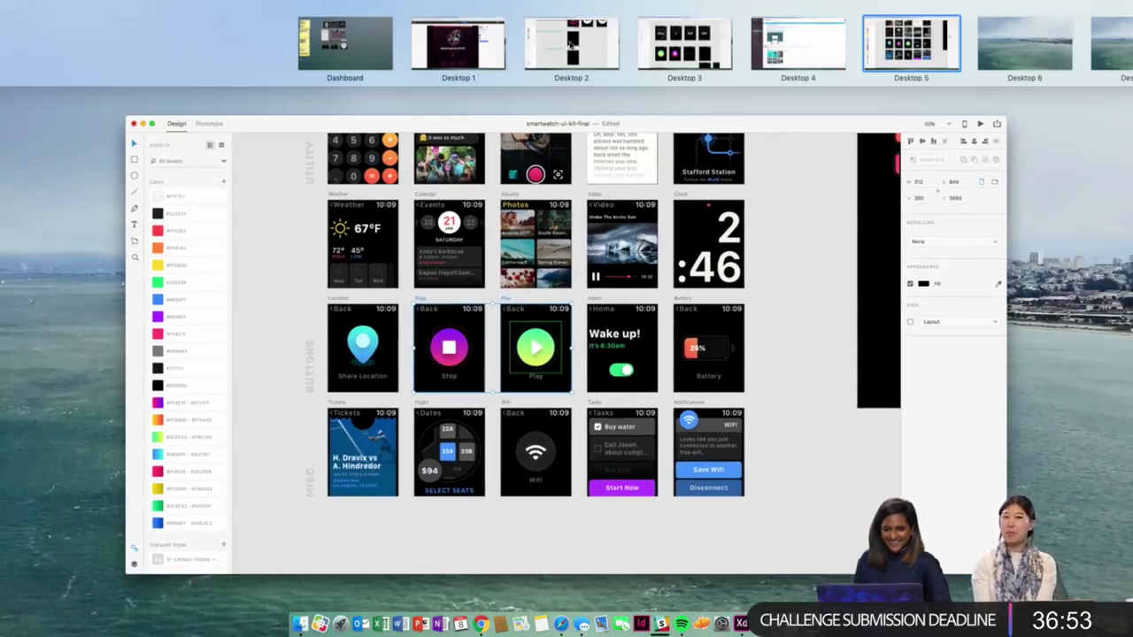
pyautogui.click(571, 44)
pyautogui.hscroll(3, 660, 169)
pyautogui.press('super+v')
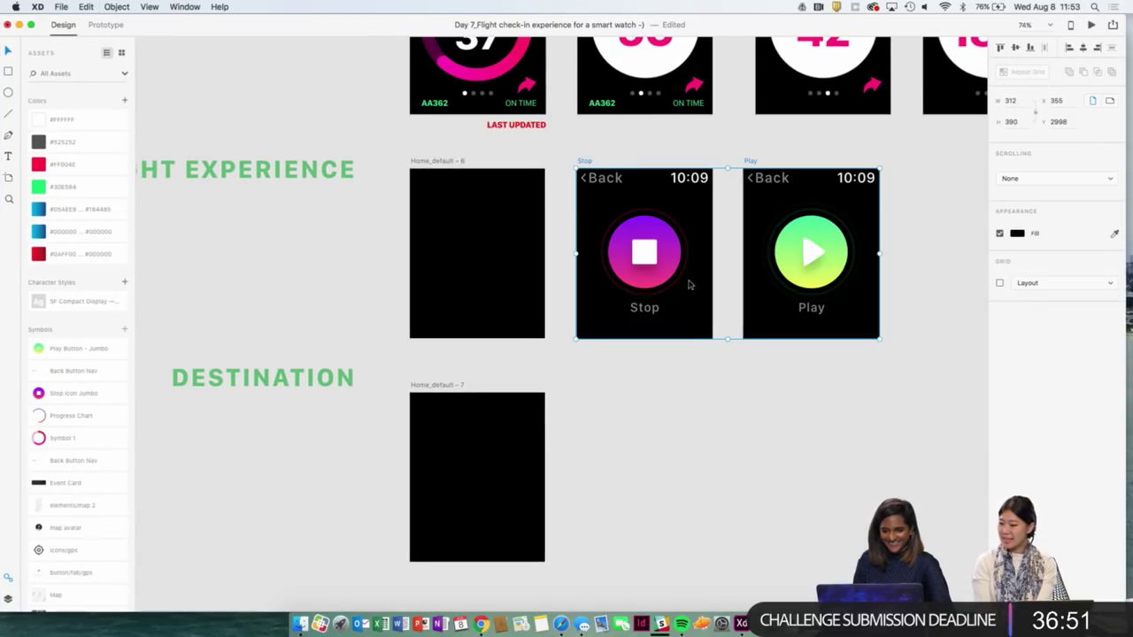
# Check the in-flight screens in the check in watch sample, and search the smartwatch UI kit for another playback screen.
pyautogui.hotkey('ctrl', 'Up')
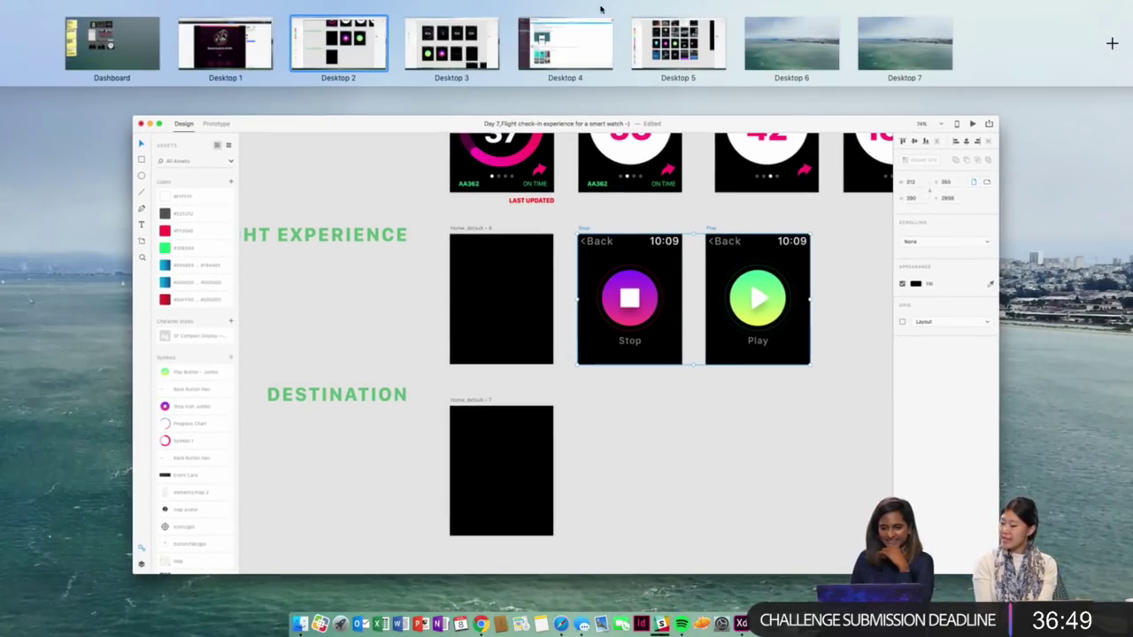
pyautogui.click(486, 36)
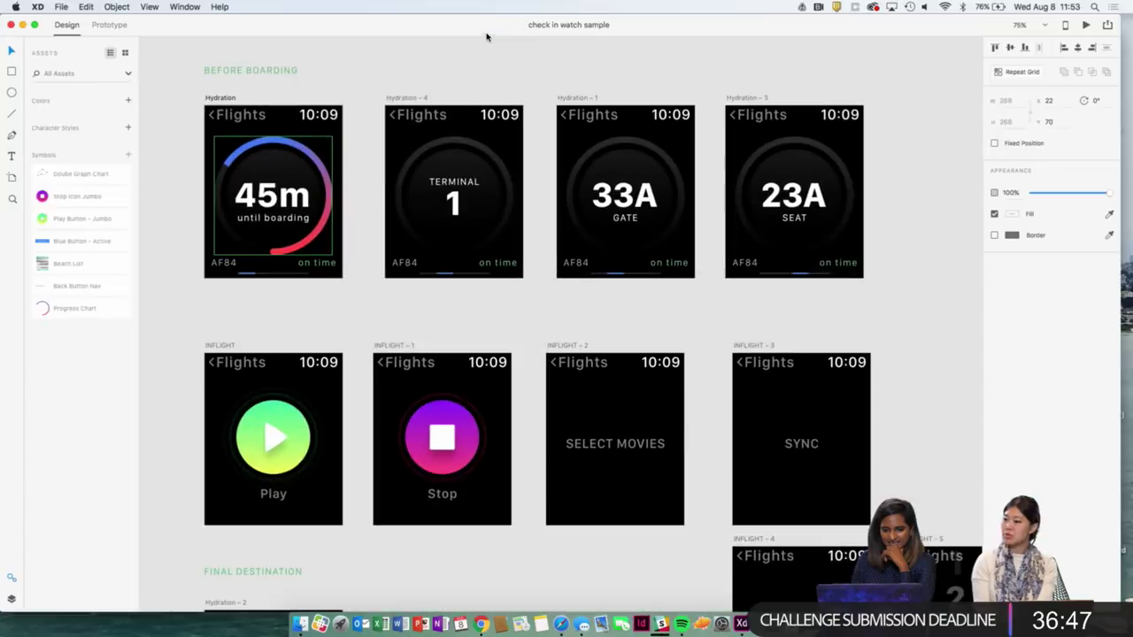
pyautogui.hotkey('ctrl', 'Up')
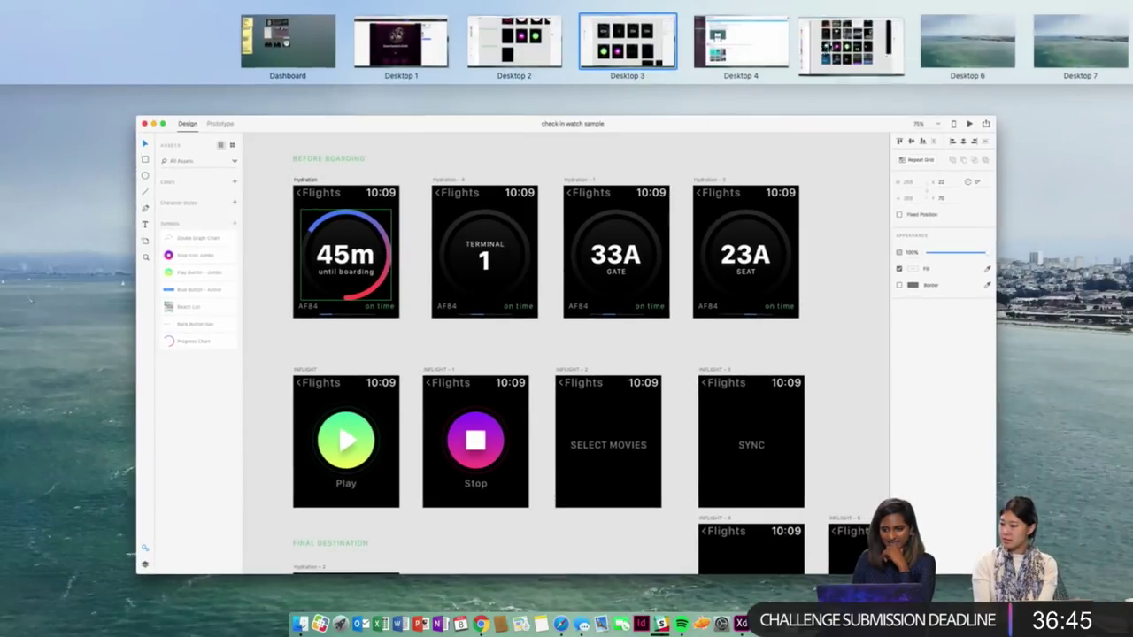
pyautogui.click(827, 45)
pyautogui.scroll(5, 636, 319)
pyautogui.scroll(4, 636, 317)
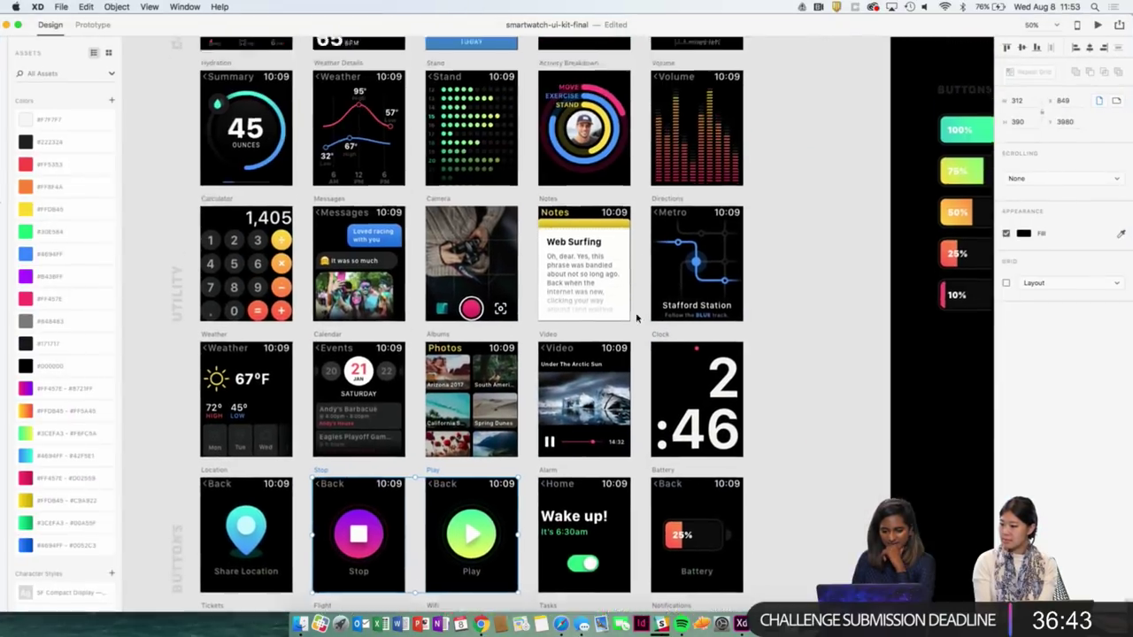
pyautogui.scroll(-6, 531, 443)
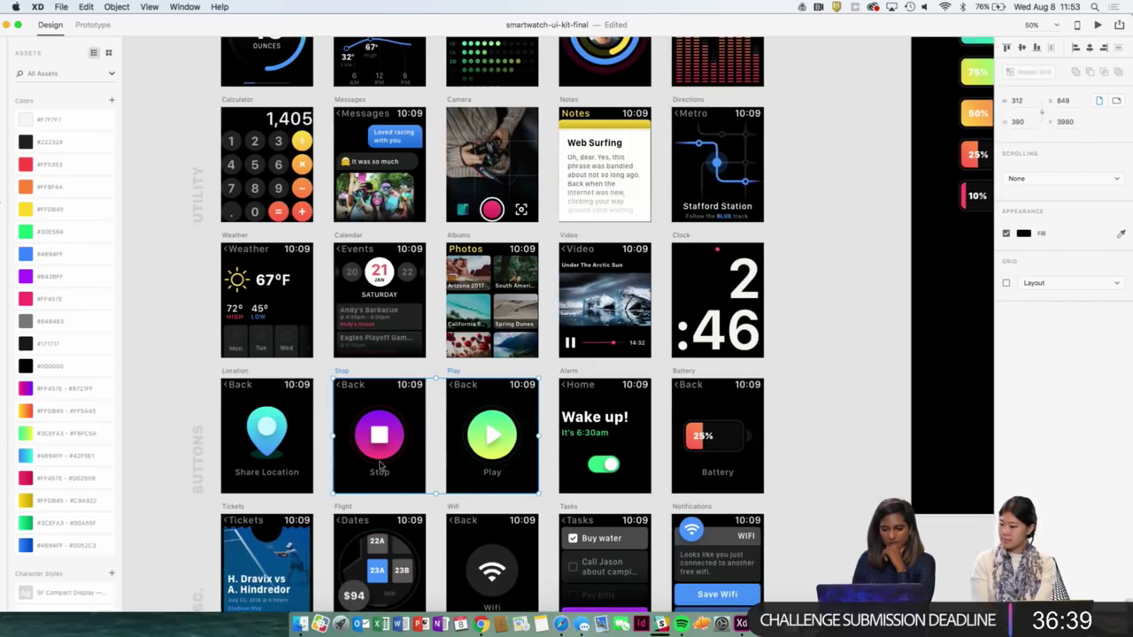
pyautogui.scroll(10, 381, 465)
pyautogui.hscroll(2, 380, 464)
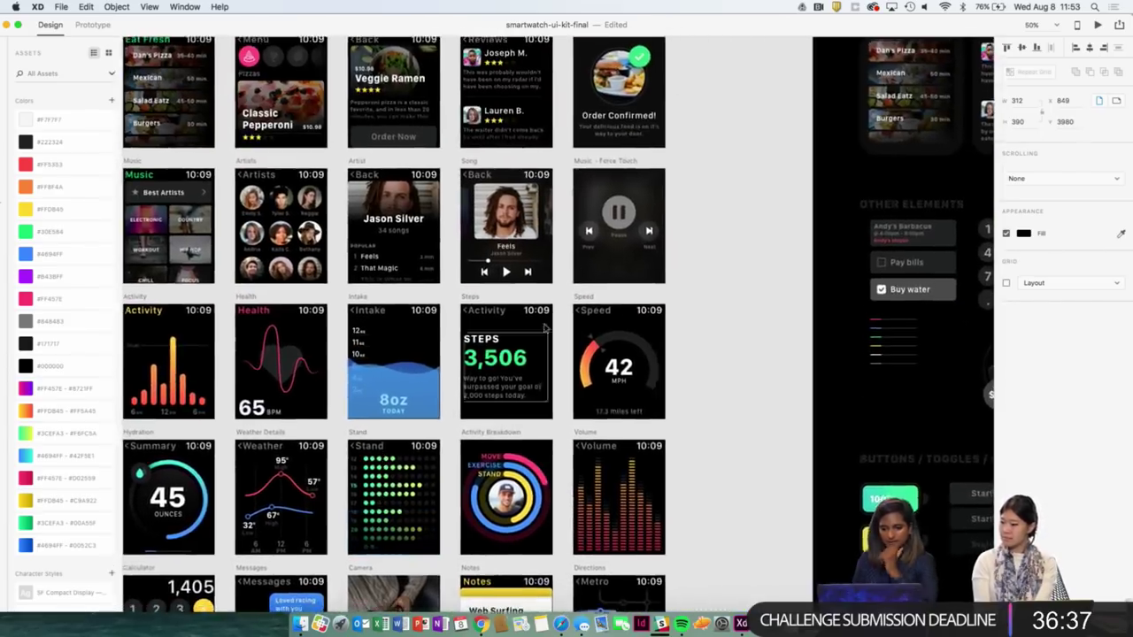
# Copy the kit's Music - Force Touch artboard into the Day 7 flight check-in document, beside the Play artboard.
pyautogui.click(623, 169)
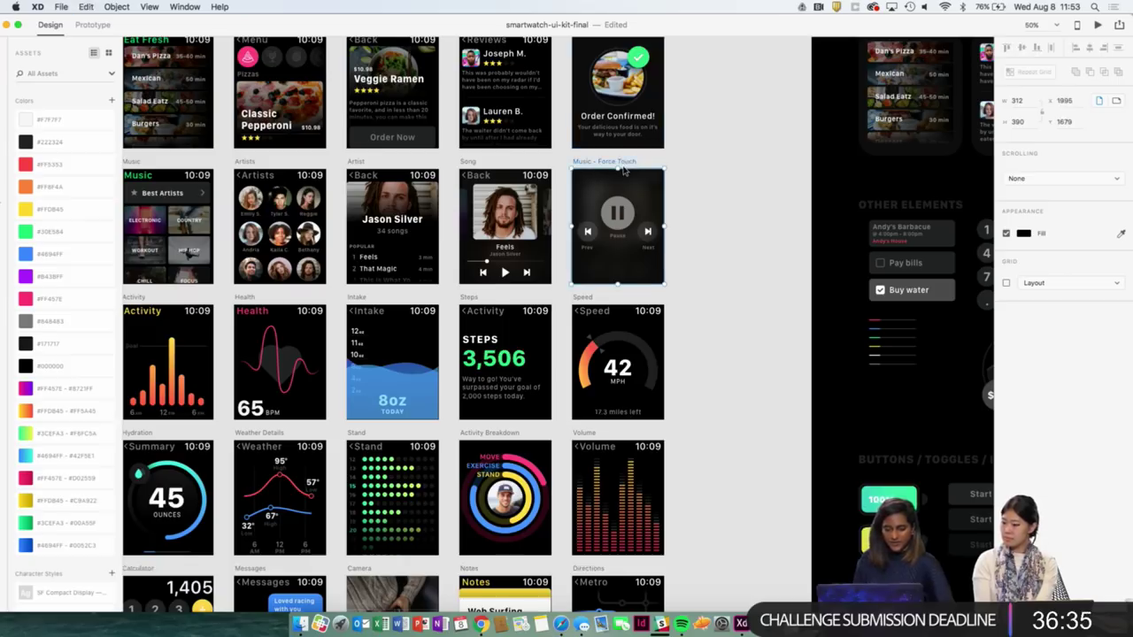
pyautogui.hotkey('ctrl', 'Up')
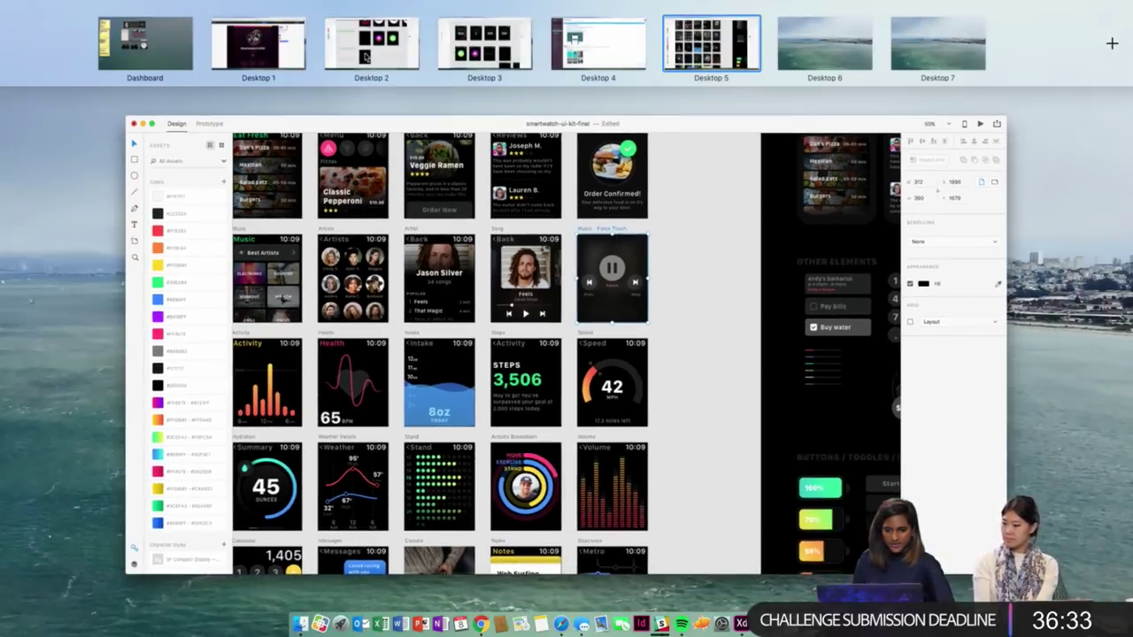
pyautogui.click(365, 56)
pyautogui.hscroll(4, 336, 190)
pyautogui.press('super+v')
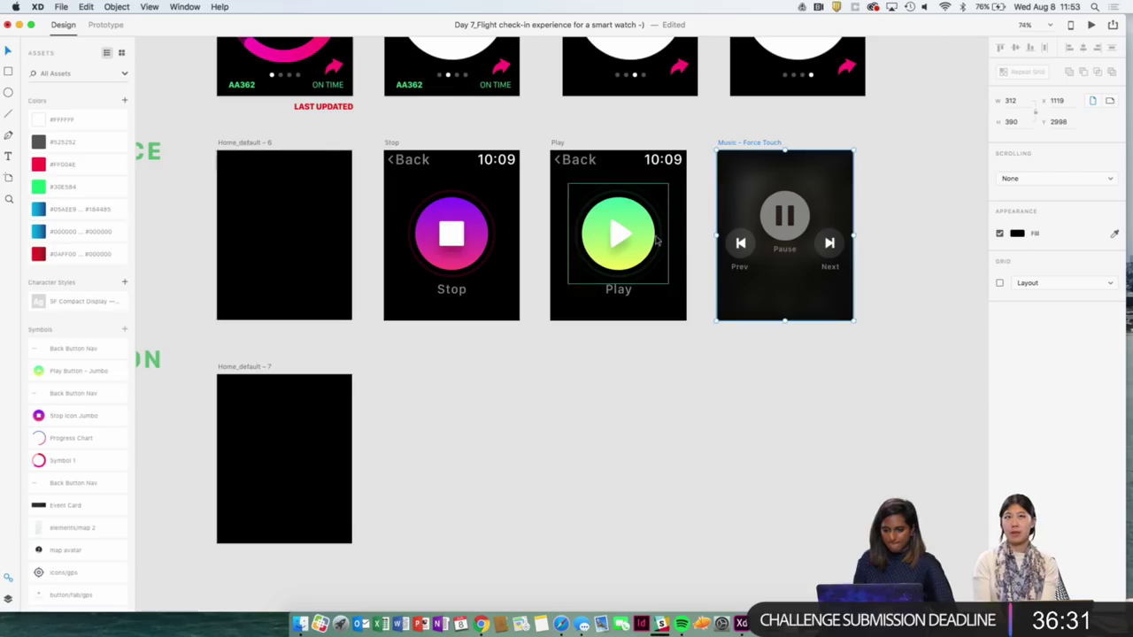
pyautogui.click(767, 139)
pyautogui.hscroll(-3, 767, 139)
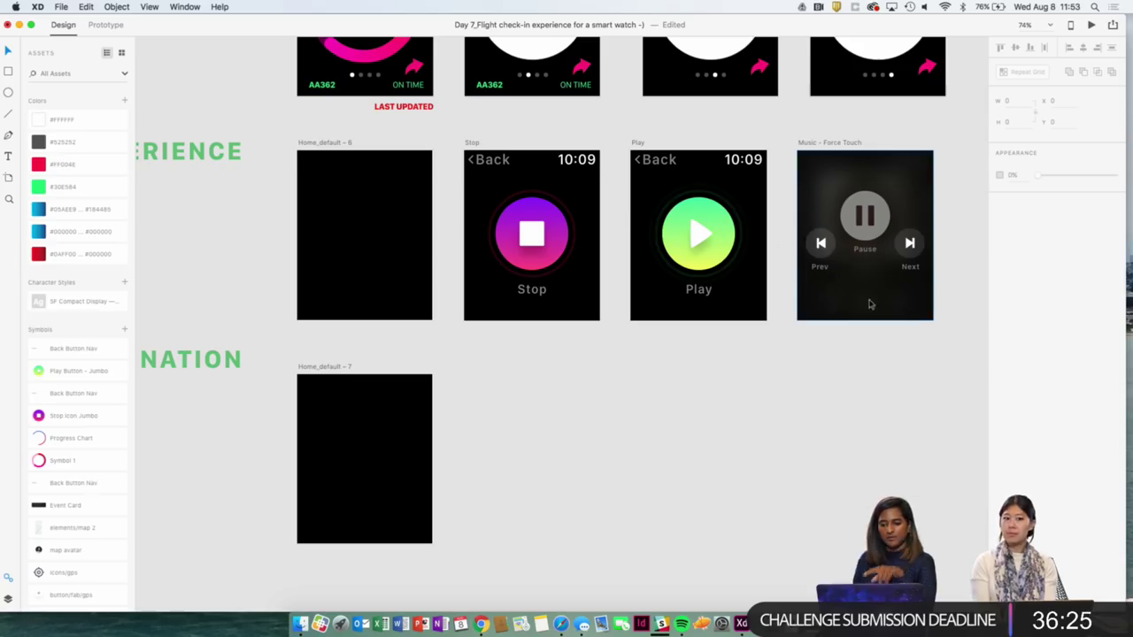
# Rename the empty Home_default – 6 artboard as "In flight_tv controls".
pyautogui.click(344, 139)
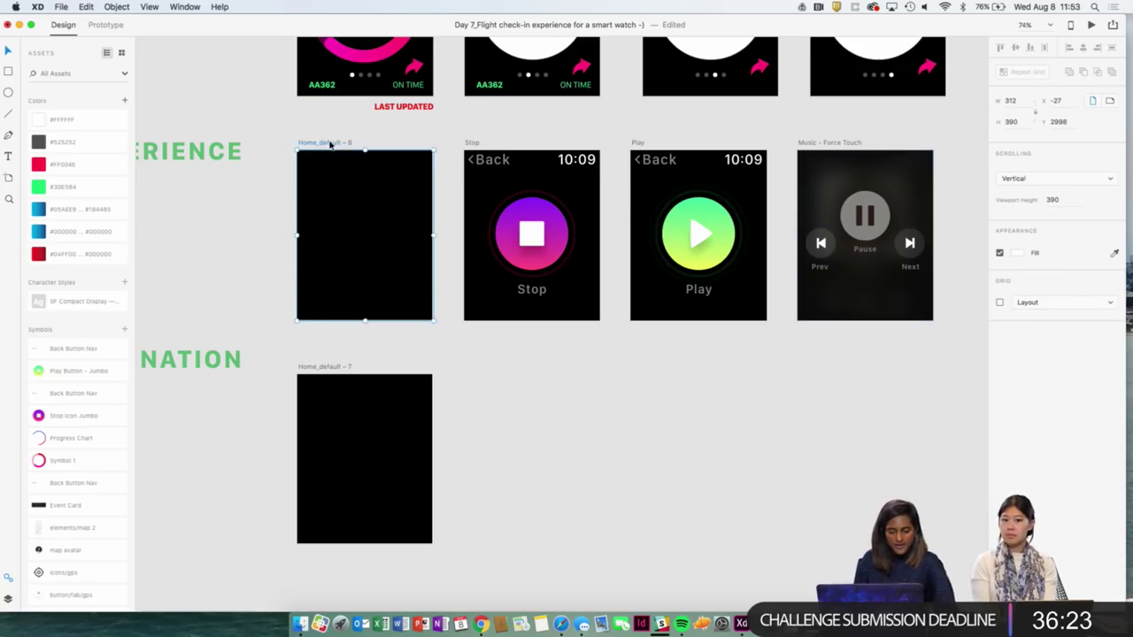
pyautogui.doubleClick(331, 143)
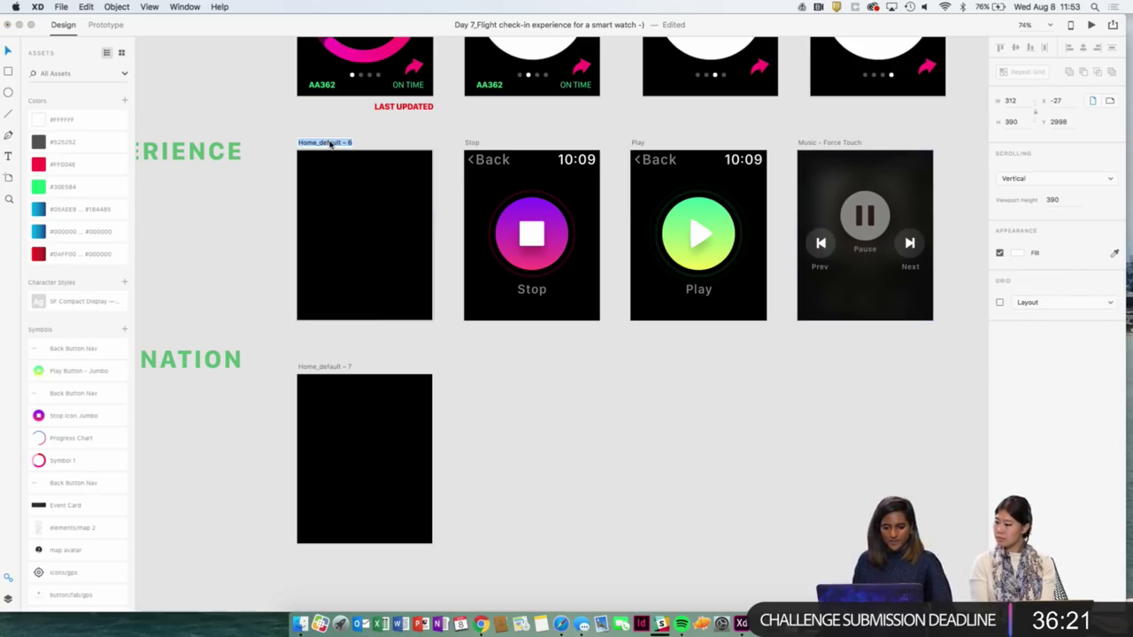
pyautogui.write('IN')
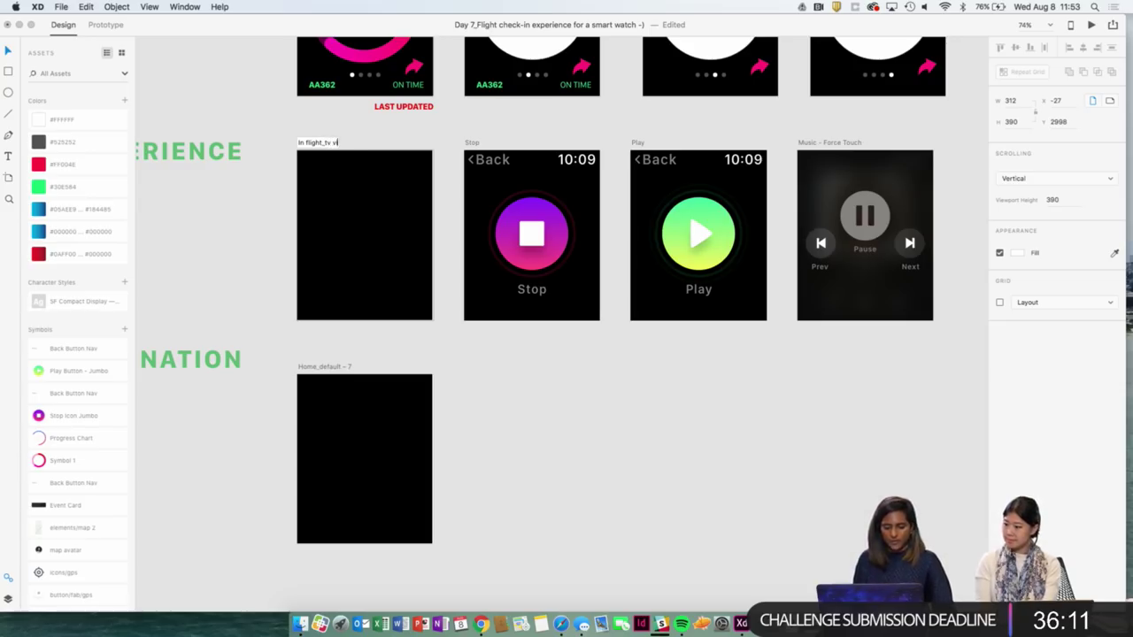
pyautogui.press('BackSpace')
pyautogui.press('BackSpace')
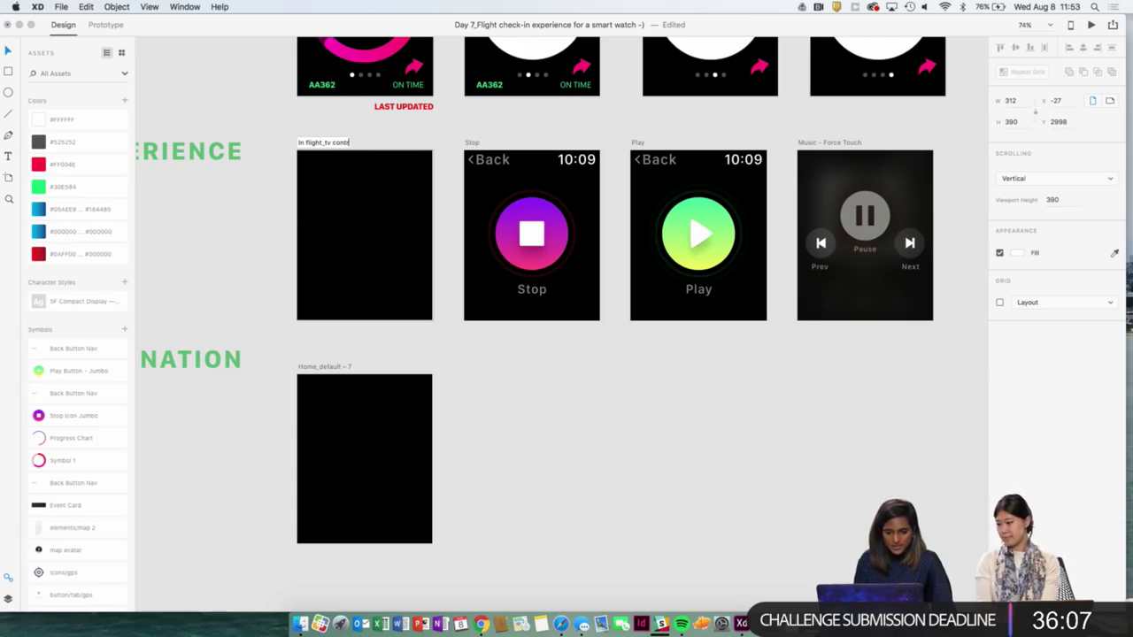
pyautogui.write('s')
pyautogui.press('Return')
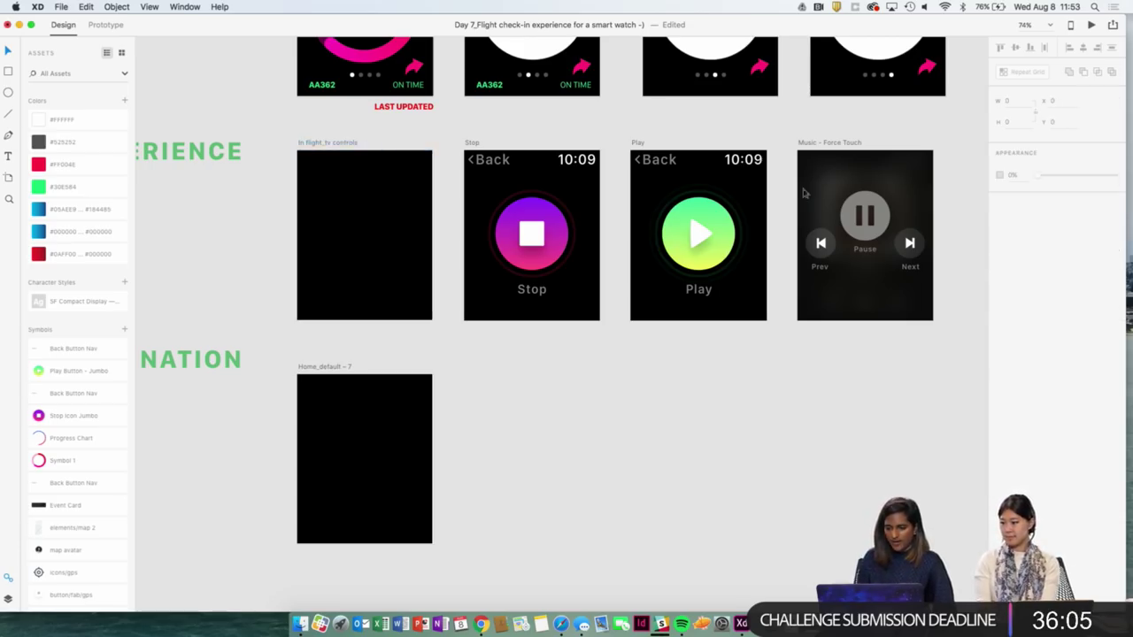
# Copy the black background-blur overlay on the Music - Force Touch artboard and move it sideways to X 213.
pyautogui.click(854, 175)
pyautogui.press('super+c')
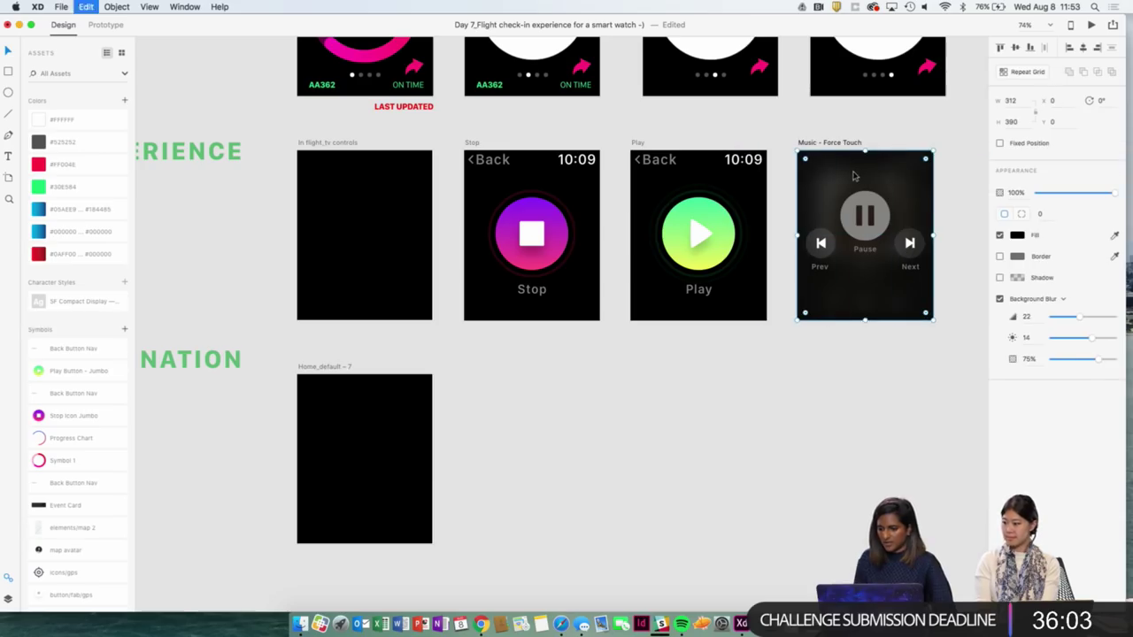
pyautogui.press('super+v')
pyautogui.press('super+z')
pyautogui.click(945, 183)
pyautogui.hscroll(3, 945, 184)
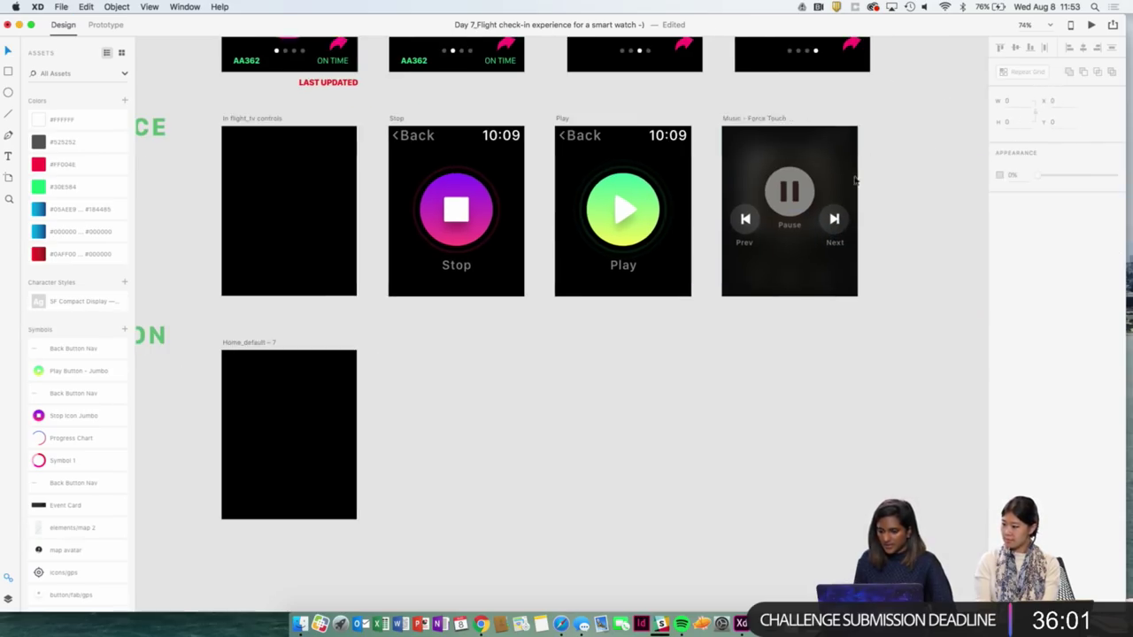
pyautogui.press('super+v')
pyautogui.moveTo(910, 171); pyautogui.dragTo(910, 173)
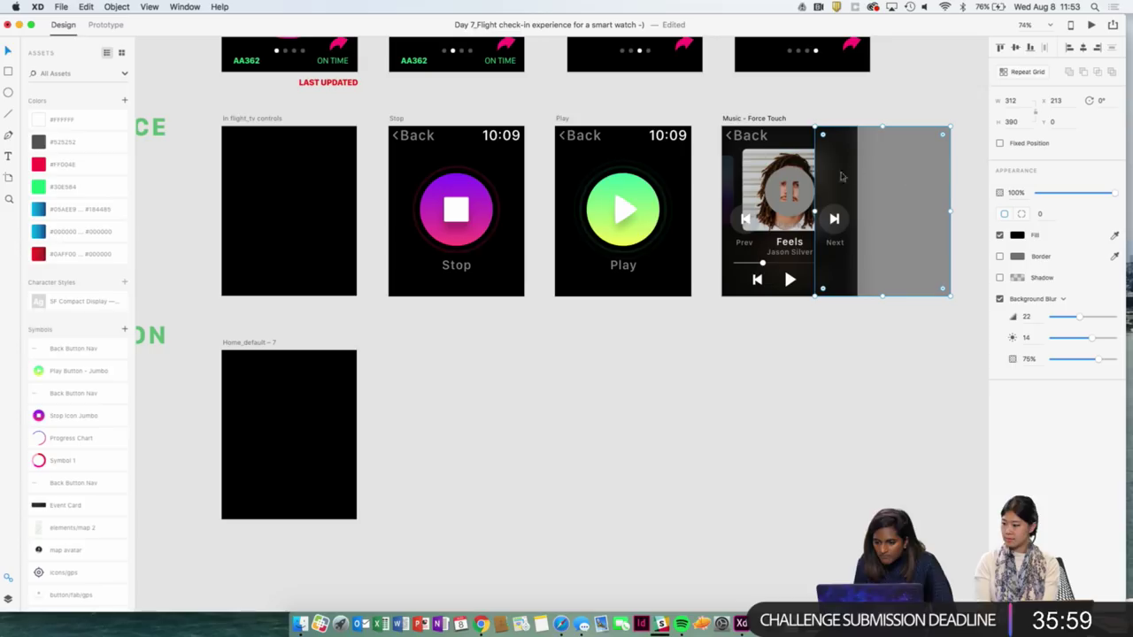
# Open the Creative Cloud Libraries window and select the cloudy sky image in the for XD library.
pyautogui.click(86, 6)
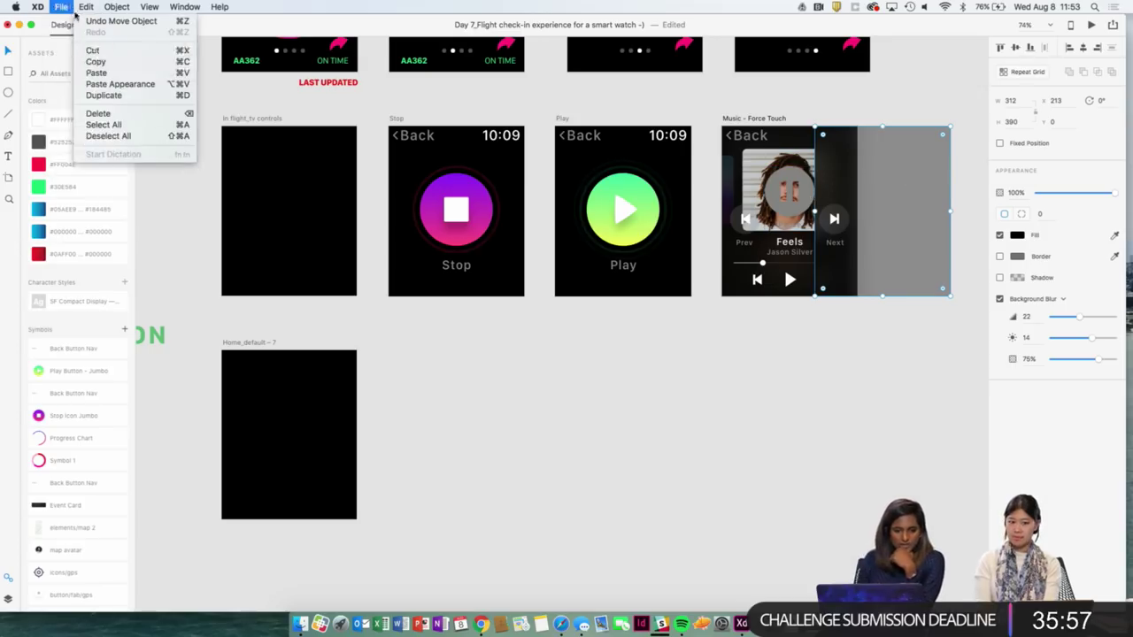
pyautogui.moveTo(60, 7)
pyautogui.click(80, 68)
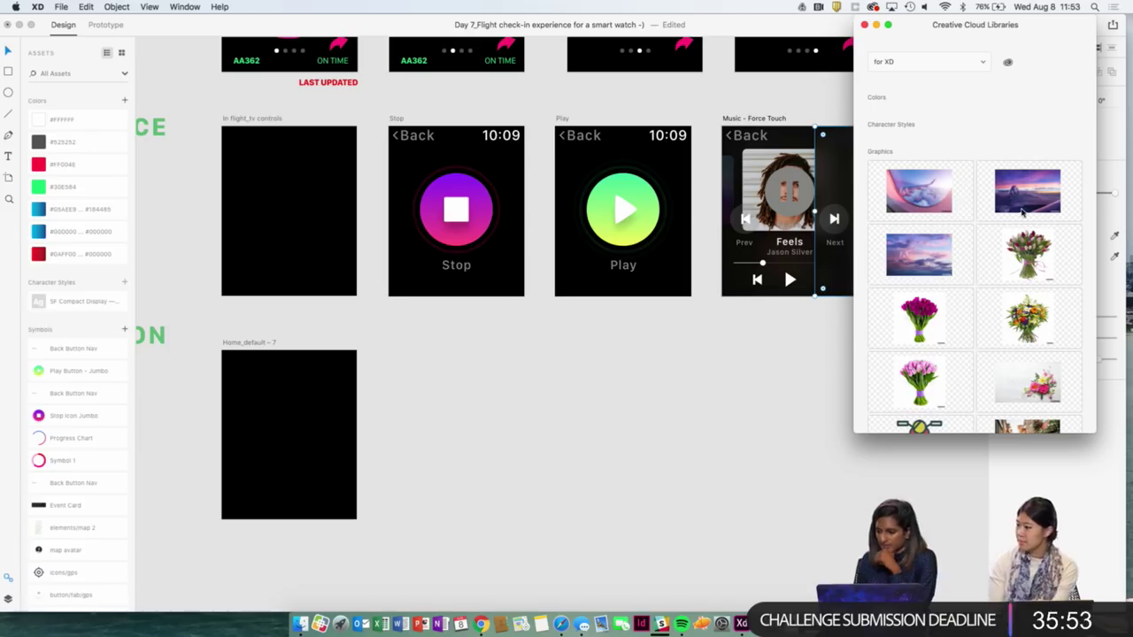
pyautogui.moveTo(912, 270)
pyautogui.mouseDown()
pyautogui.moveTo(651, 232)
pyautogui.moveTo(931, 272)
pyautogui.mouseUp()
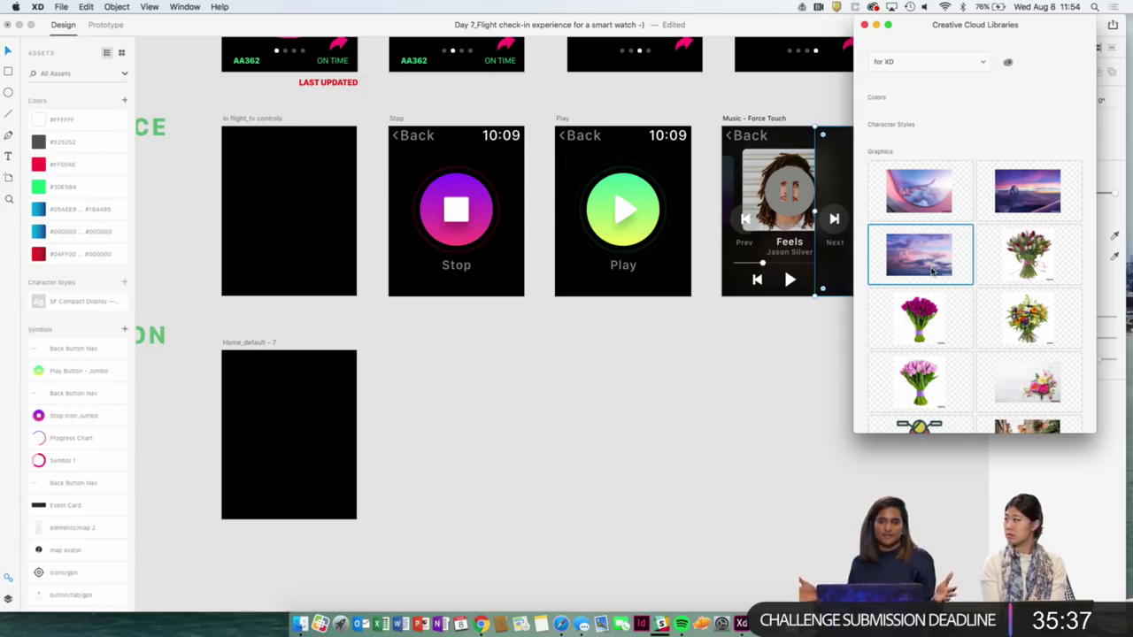
pyautogui.moveTo(931, 271); pyautogui.dragTo(44, 73)
# Draw a white rectangle covering the In flight_tv controls artboard.
pyautogui.click(9, 71)
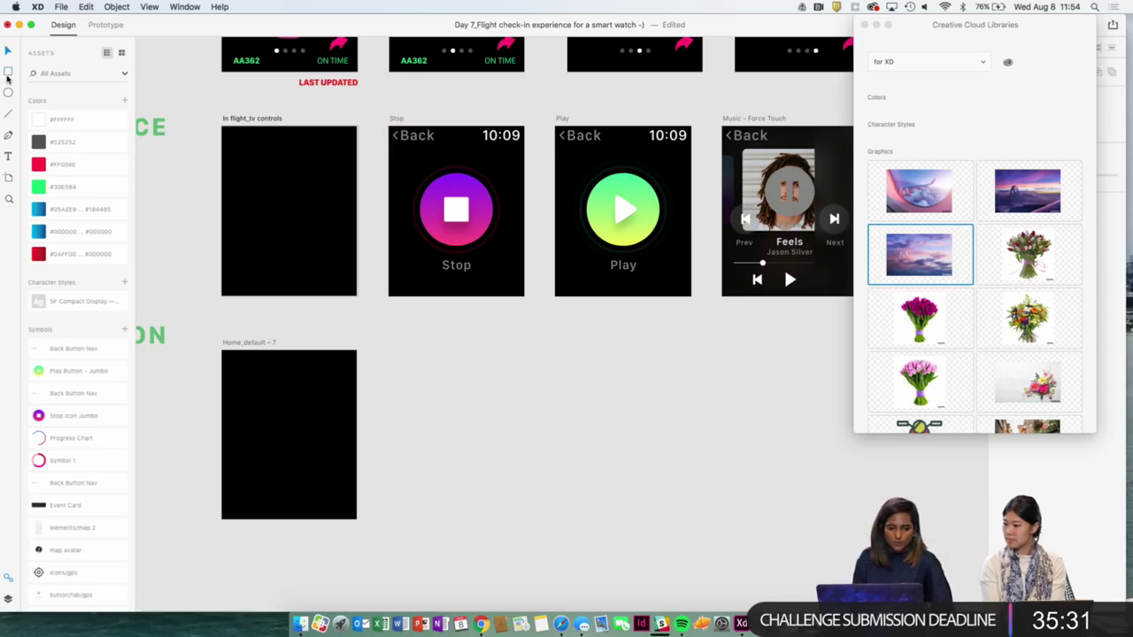
pyautogui.moveTo(225, 128); pyautogui.dragTo(354, 296)
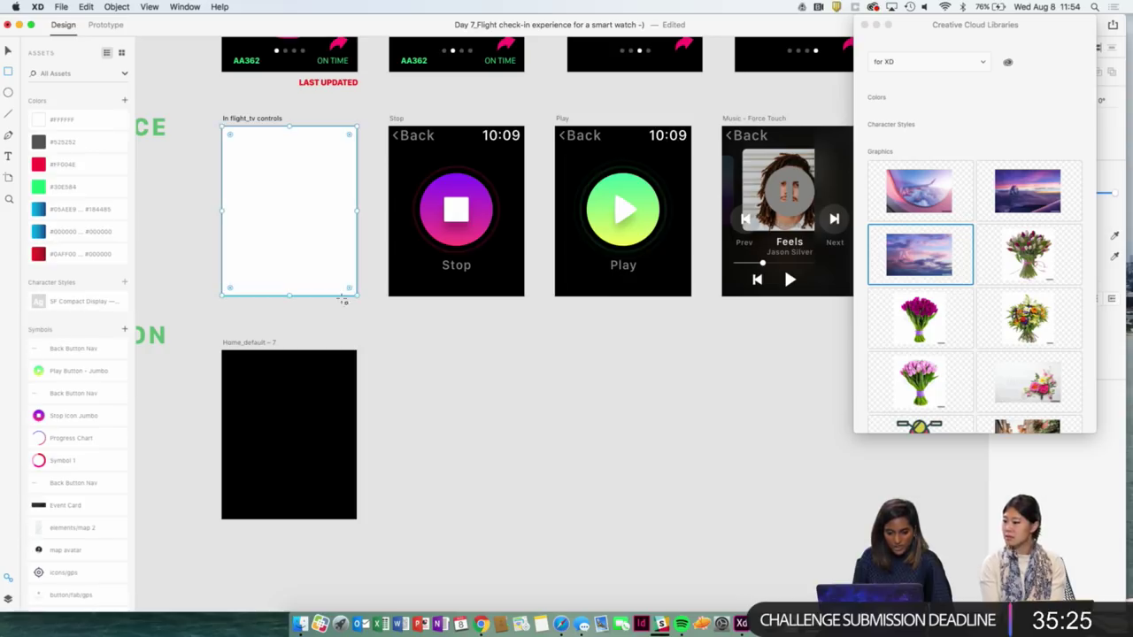
pyautogui.click(350, 328)
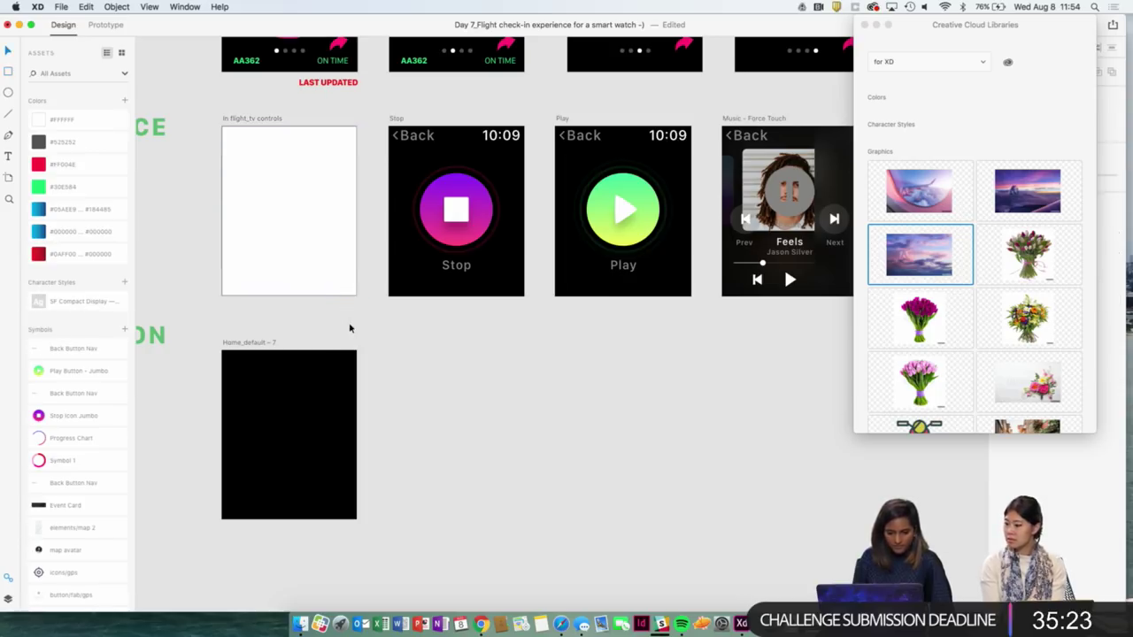
# Stretch the white rectangle's right edge to meet the edge of the In flight_tv controls artboard.
pyautogui.click(351, 276)
pyautogui.press('super+equal')
pyautogui.scroll(5, 364, 261)
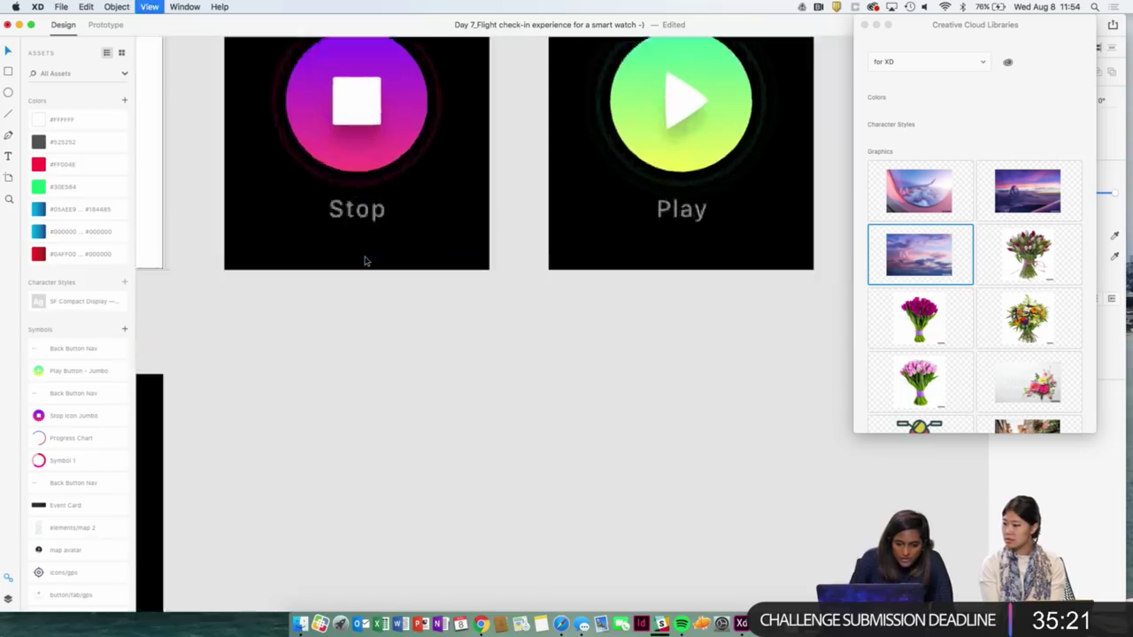
pyautogui.scroll(3, 364, 261)
pyautogui.hscroll(-4, 364, 262)
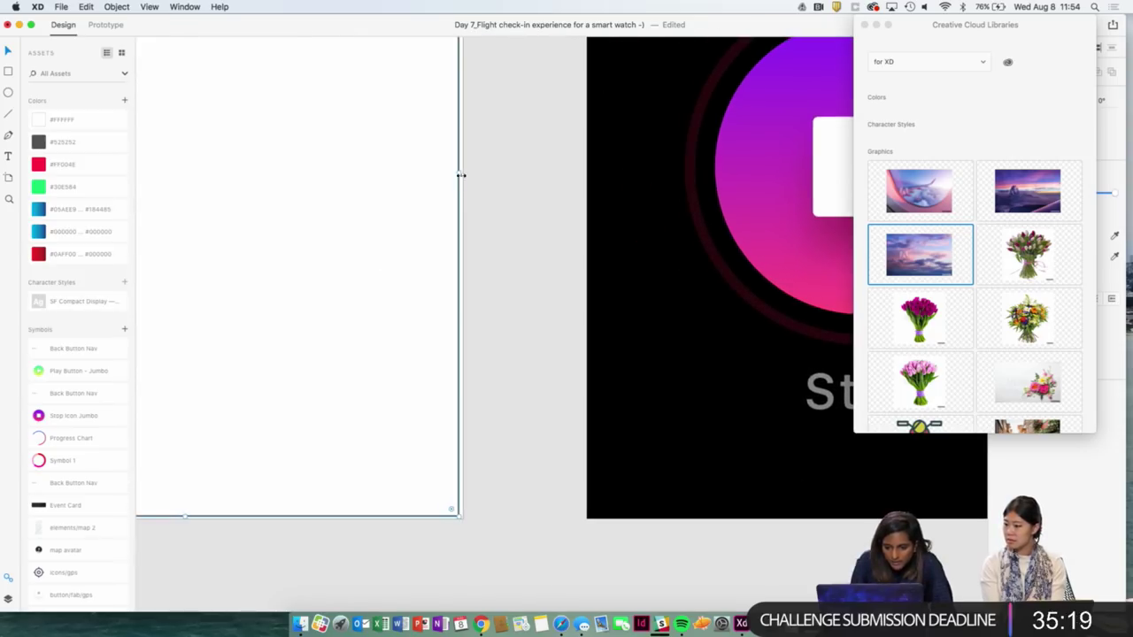
pyautogui.moveTo(459, 174); pyautogui.dragTo(464, 174)
pyautogui.scroll(-5, 475, 184)
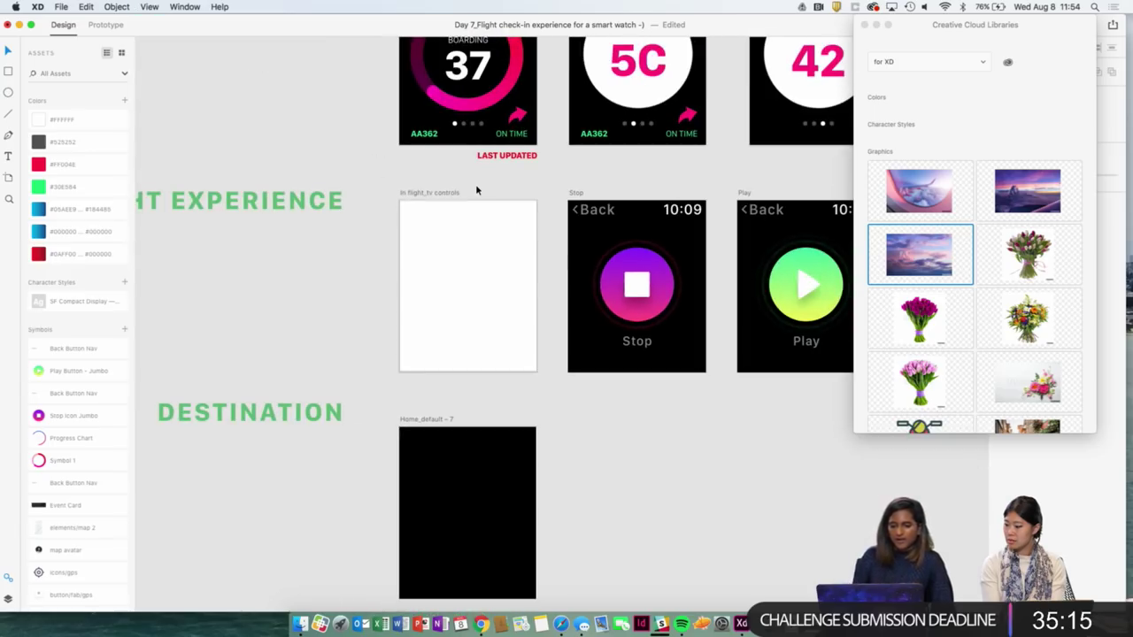
# Fill the rectangle on the In flight_tv controls artboard with the purple sunset image from the library, and close the Creative Cloud Libraries window.
pyautogui.moveTo(936, 259); pyautogui.dragTo(503, 259)
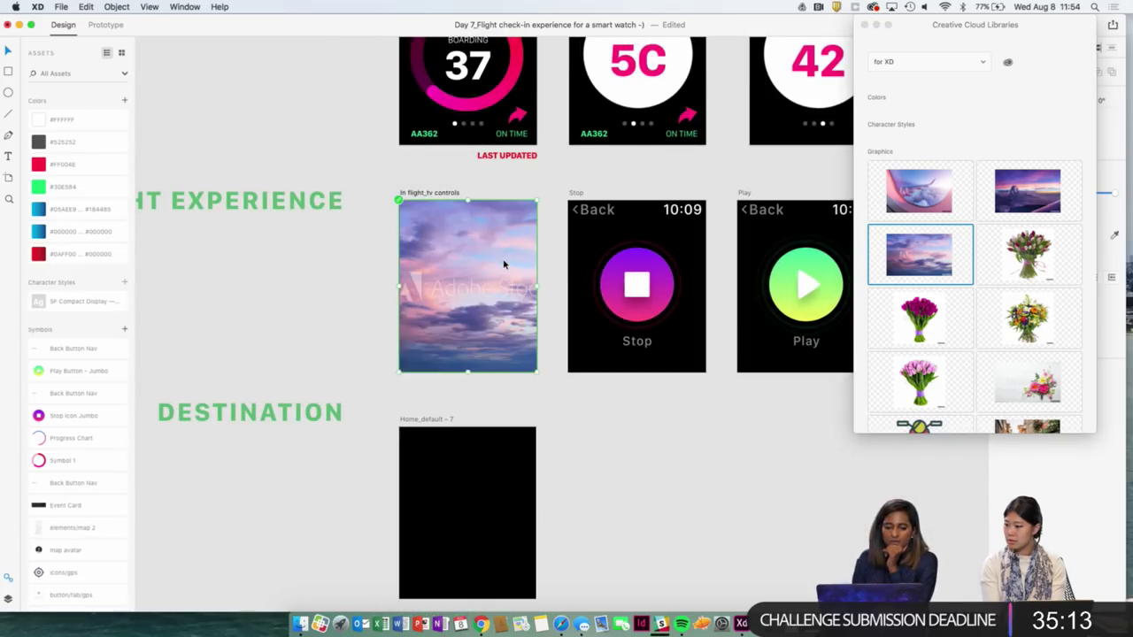
pyautogui.hscroll(4, 502, 258)
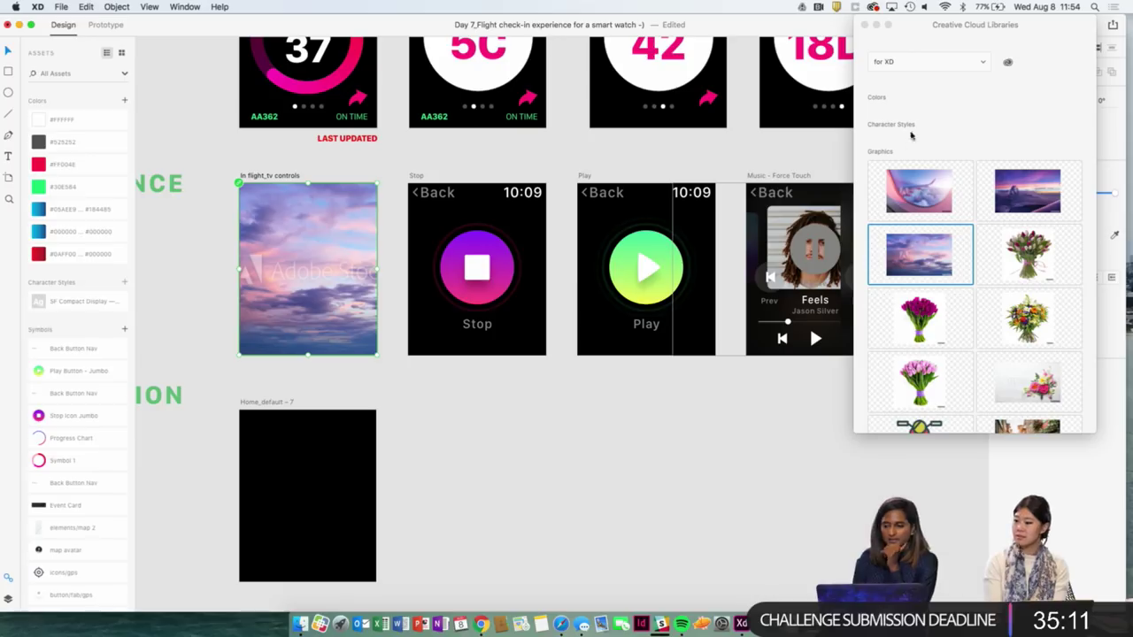
pyautogui.moveTo(1027, 190); pyautogui.dragTo(290, 263)
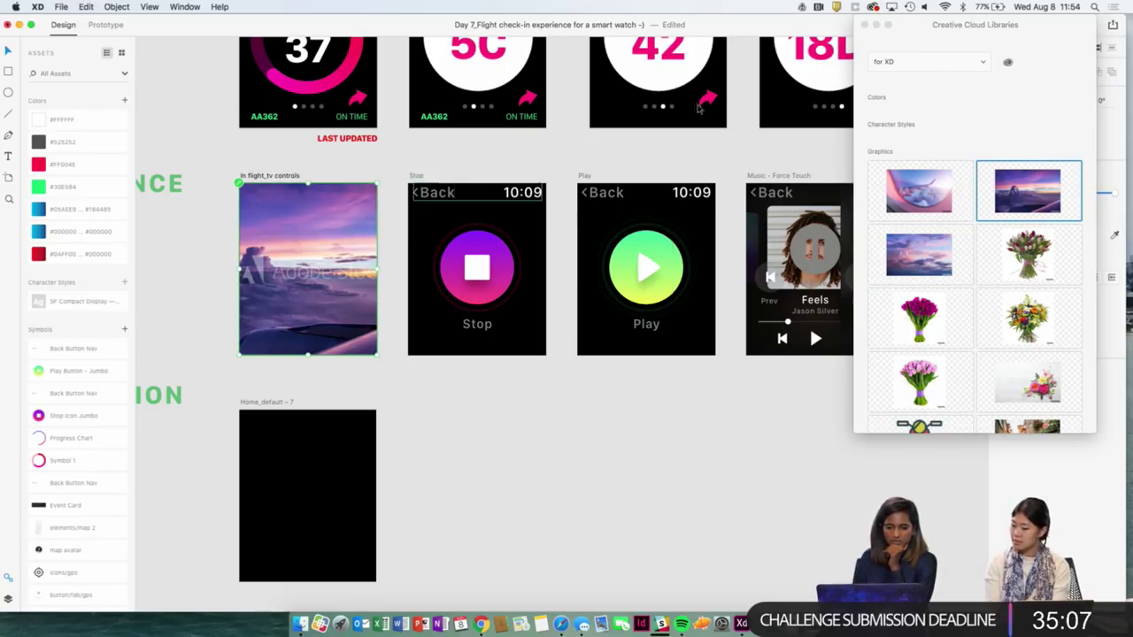
pyautogui.press('super+shift+l')
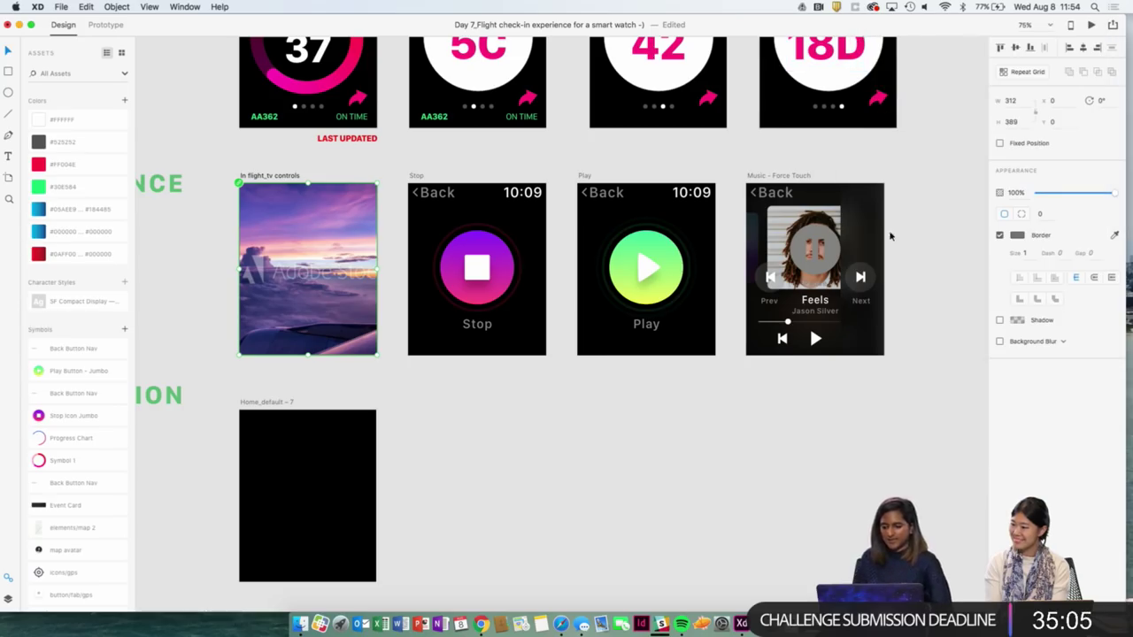
# Copy the background-blur overlay from Music - Force Touch onto the In flight_tv controls artboard, covering the sky image at X 0, Y 0.
pyautogui.click(900, 379)
pyautogui.hscroll(3, 885, 363)
pyautogui.scroll(-2, 885, 363)
pyautogui.click(740, 177)
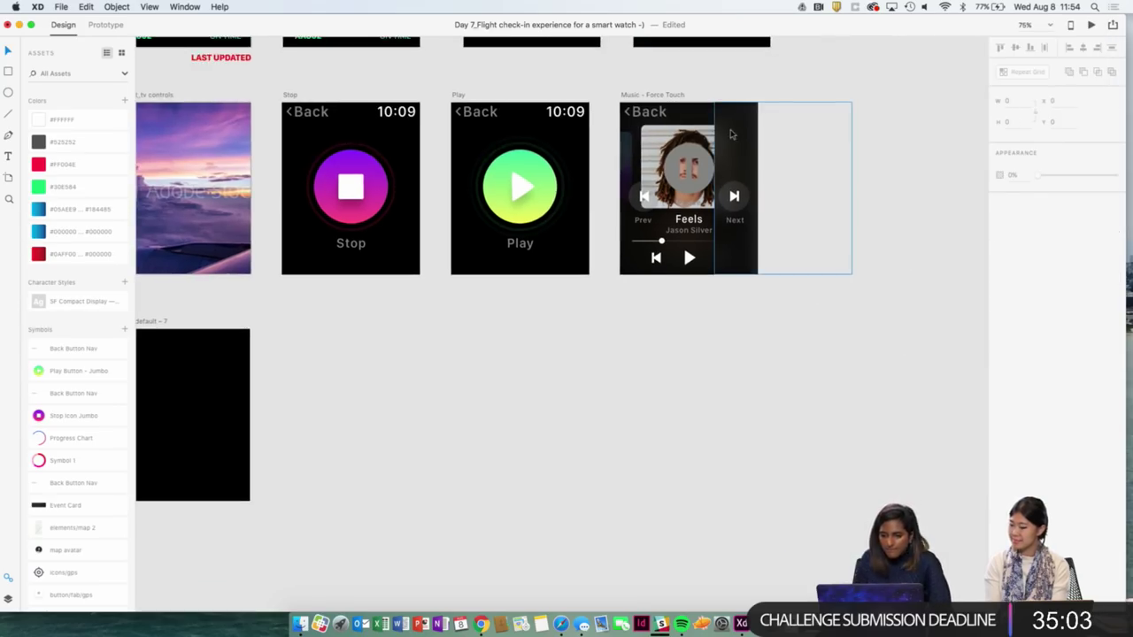
pyautogui.hscroll(-5, 673, 137)
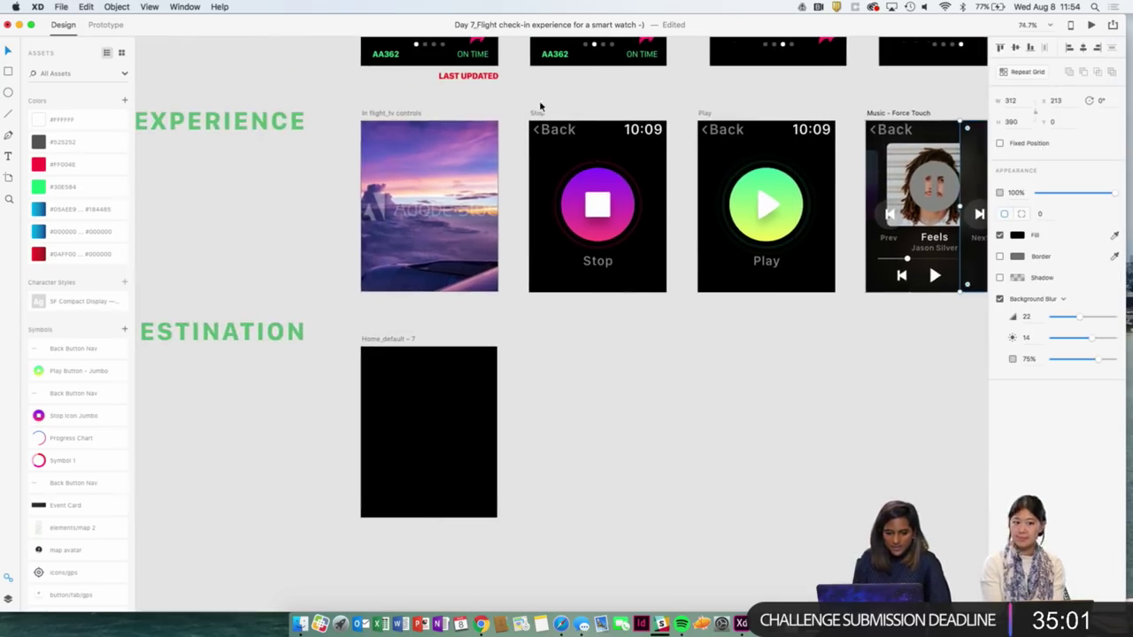
pyautogui.click(385, 114)
pyautogui.press('cmd+v')
pyautogui.moveTo(479, 198); pyautogui.dragTo(387, 198)
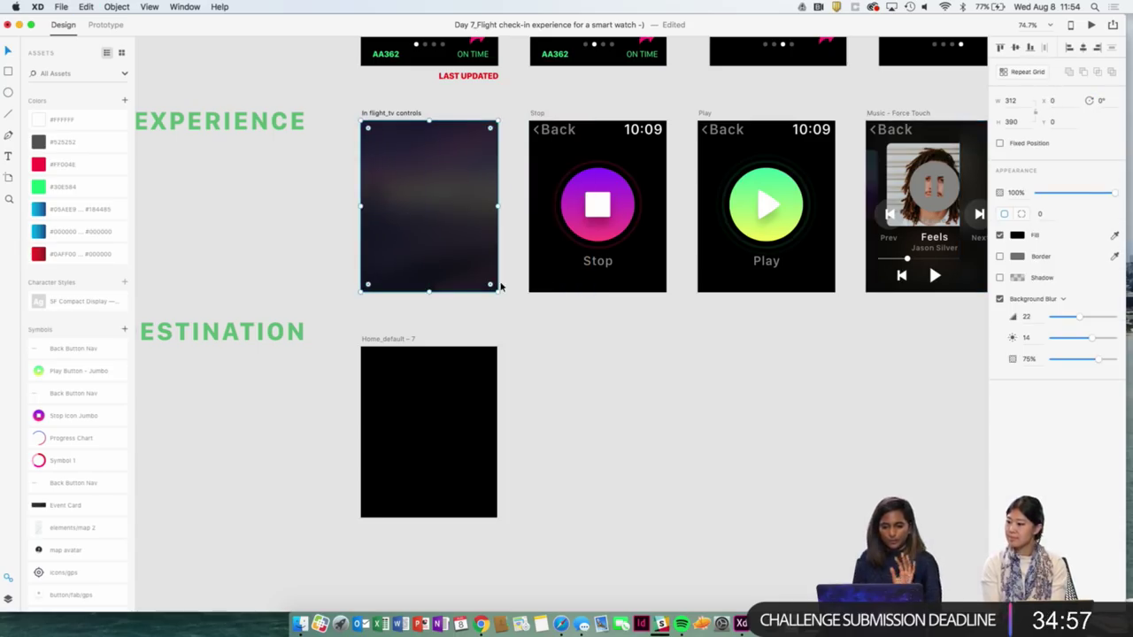
# Ungroup the Back navigation symbol on the Stop artboard.
pyautogui.hscroll(3, 500, 286)
pyautogui.scroll(5, 500, 286)
pyautogui.hscroll(-3, 500, 286)
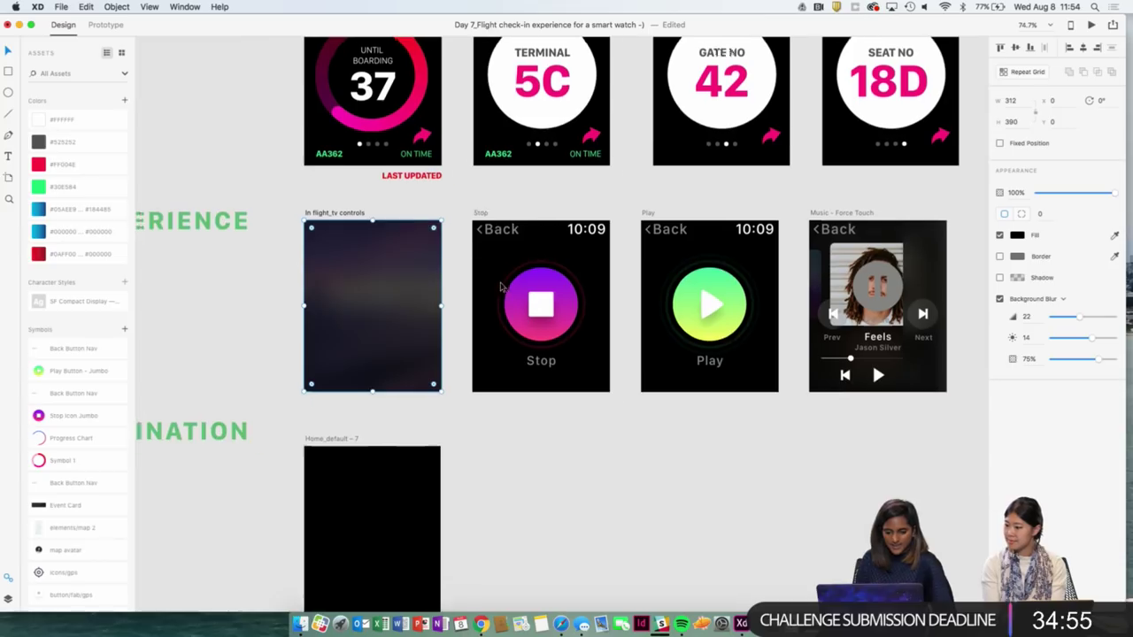
pyautogui.click(500, 277)
pyautogui.rightClick(502, 277)
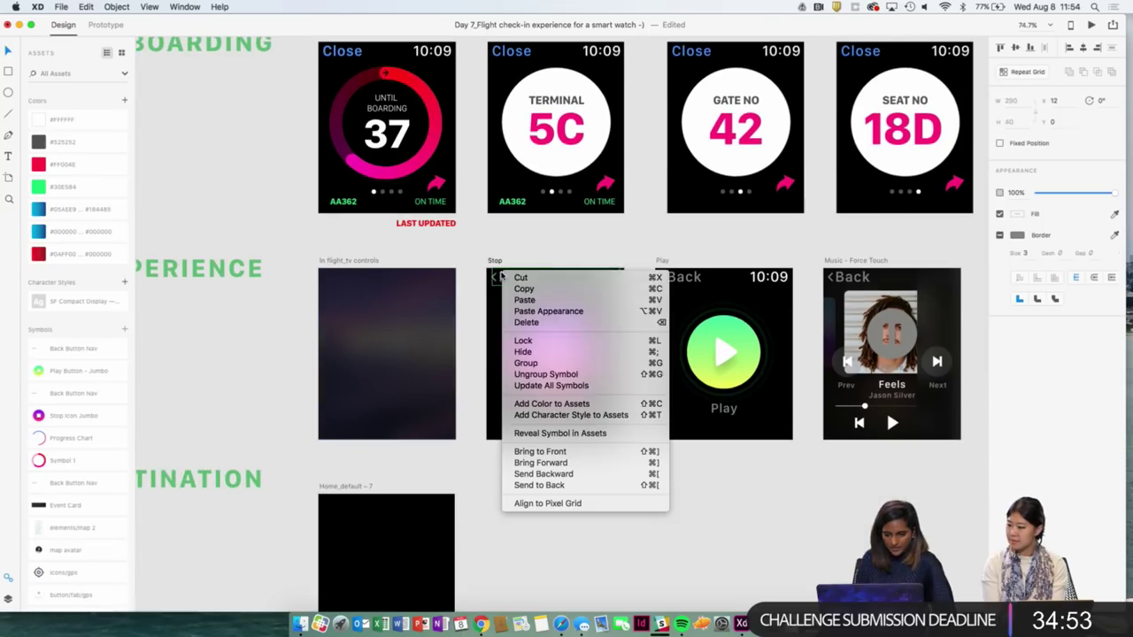
pyautogui.click(535, 373)
pyautogui.scroll(4, 527, 245)
pyautogui.scroll(-5, 527, 246)
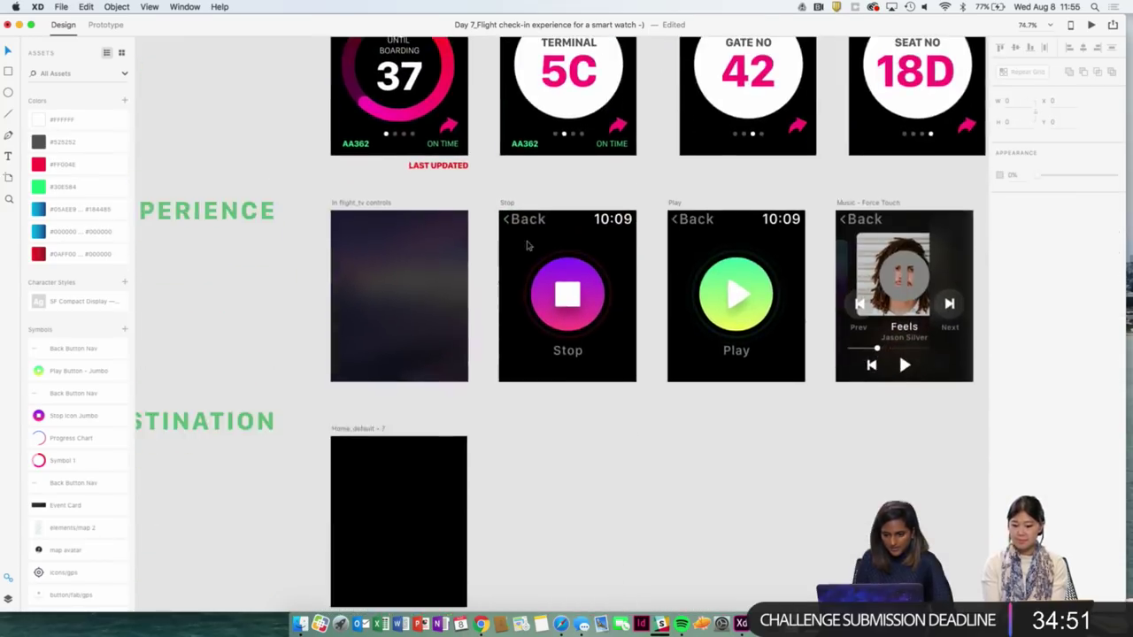
# Copy the 10:09 time from the Terminal artboard onto the In flight_tv controls artboard.
pyautogui.scroll(2, 531, 221)
pyautogui.click(615, 93)
pyautogui.hotkey('ctrl', 'c')
pyautogui.click(401, 390)
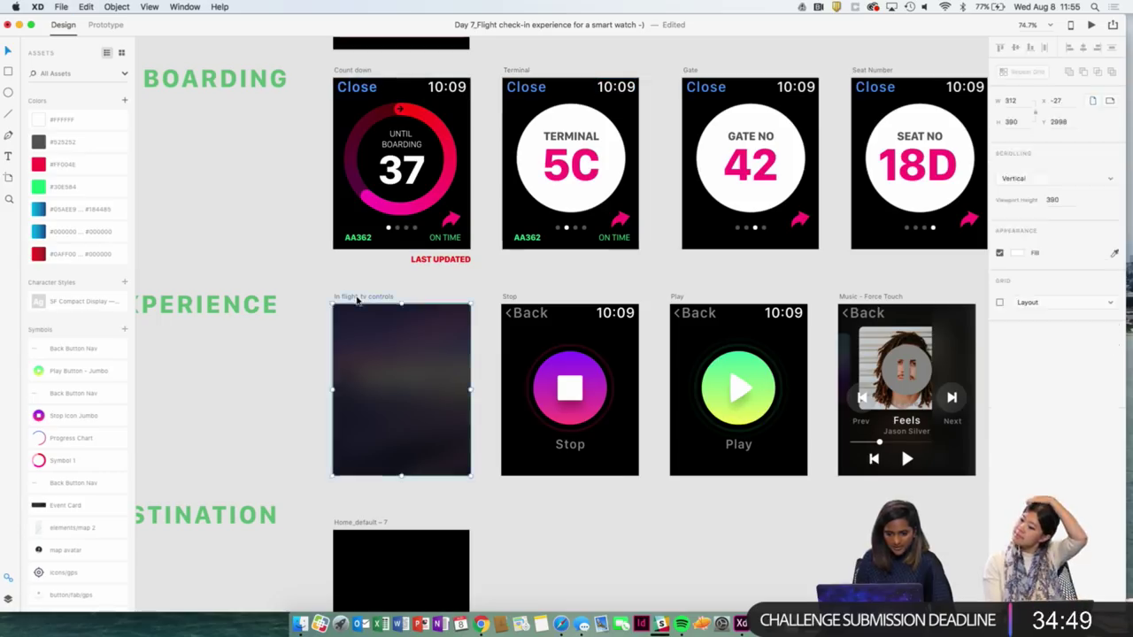
pyautogui.hotkey('ctrl', 'v')
pyautogui.press('Escape')
# Copy the Back label with its arrow from the Stop artboard onto the In flight_tv controls artboard.
pyautogui.click(535, 311)
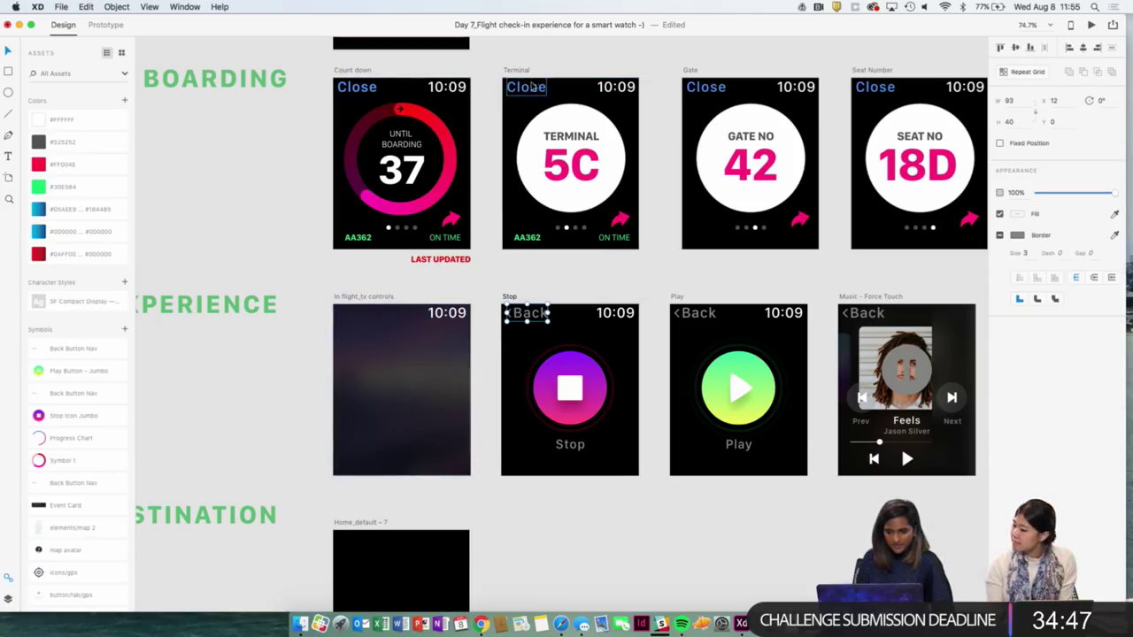
pyautogui.hotkey('ctrl', 'c')
pyautogui.click(362, 319)
pyautogui.hotkey('ctrl', 'v')
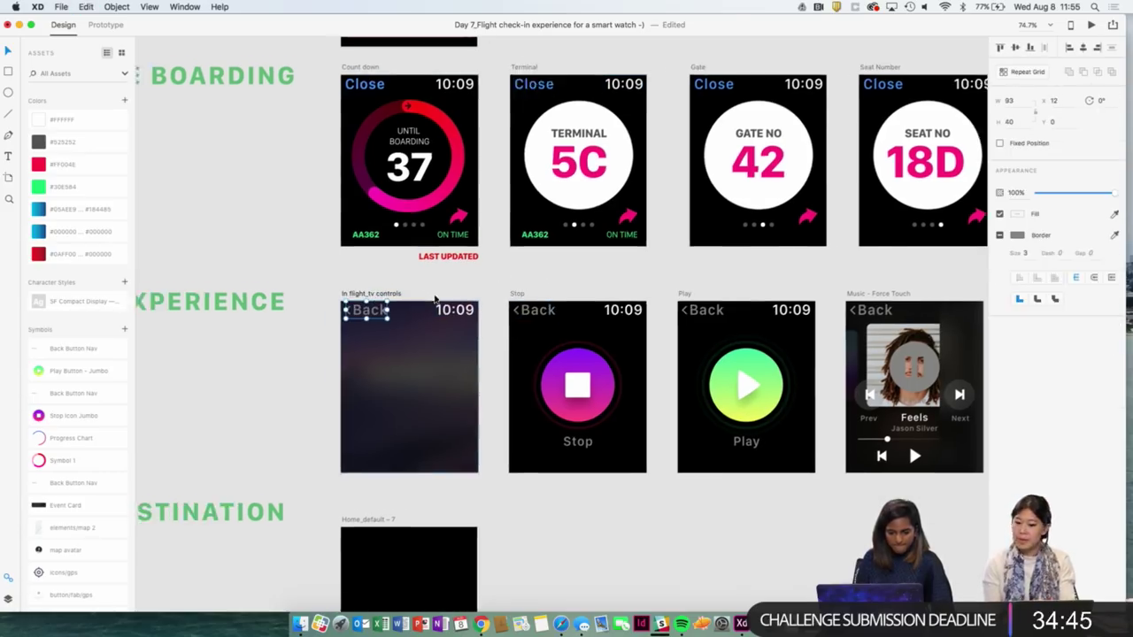
# Add the blue fill of the Terminal artboard's Close label to the document's color assets.
pyautogui.hscroll(-2, 372, 317)
pyautogui.doubleClick(381, 306)
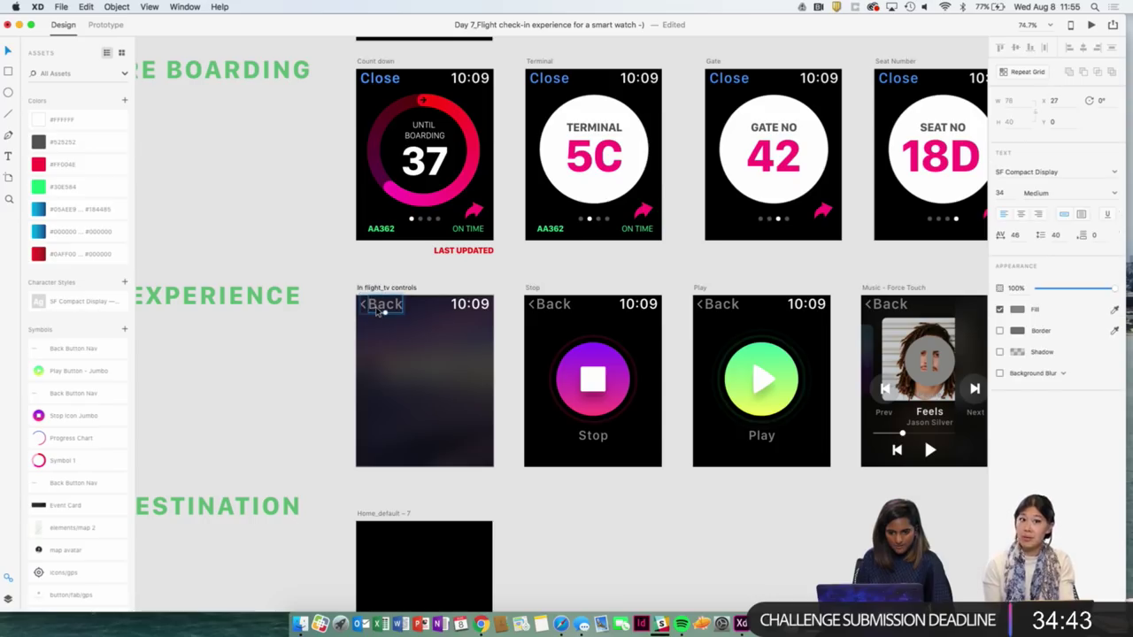
pyautogui.click(549, 79)
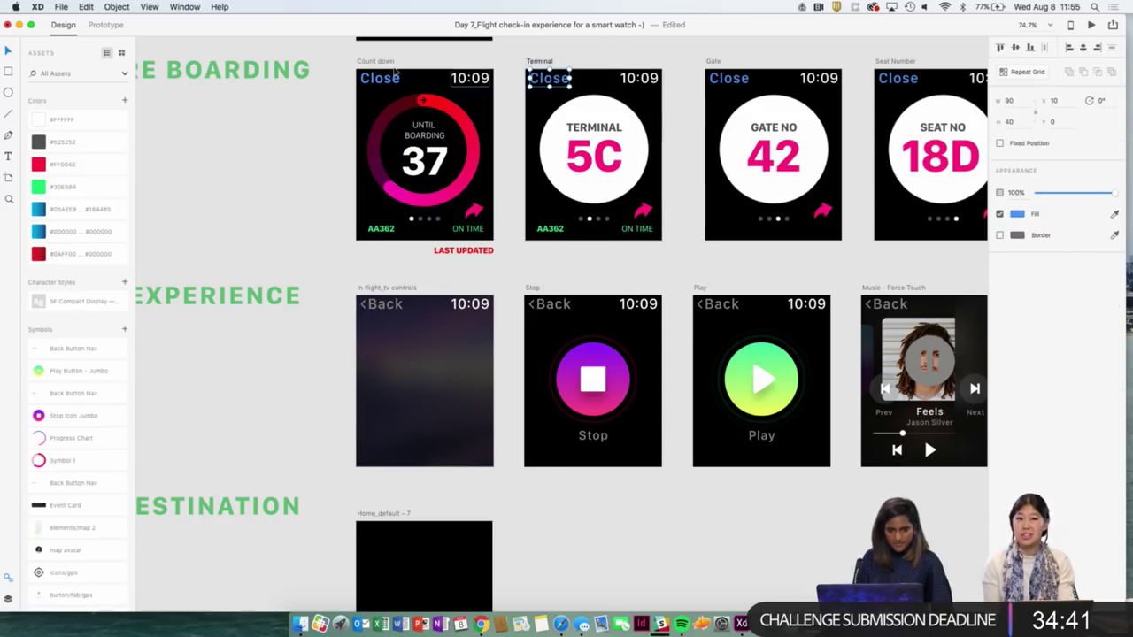
pyautogui.click(125, 102)
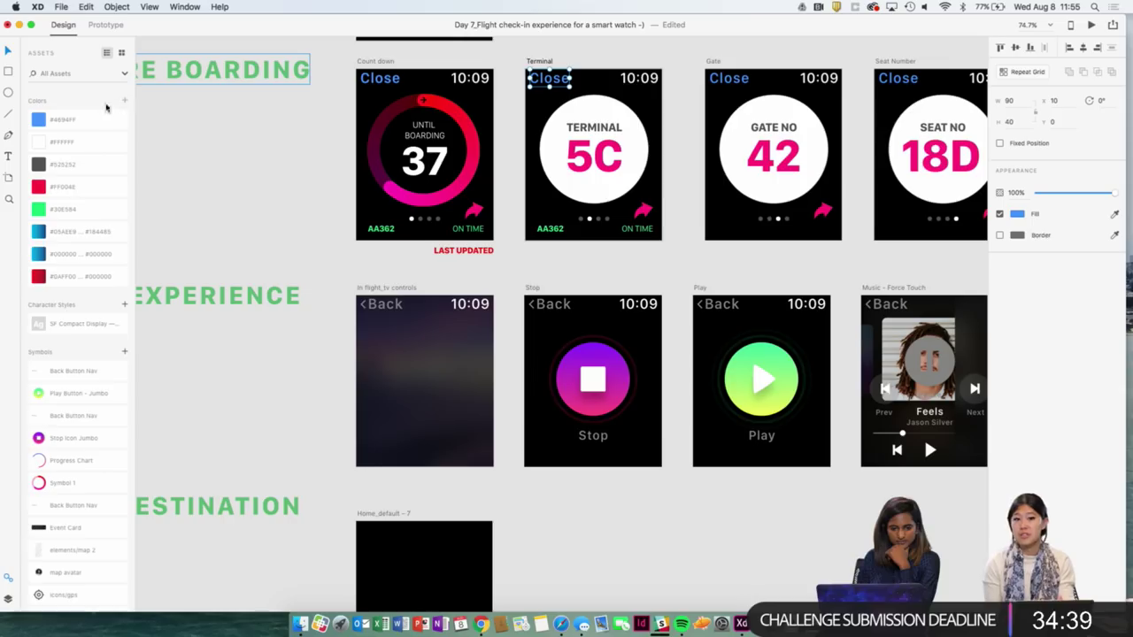
# Try to apply the saved blue to the whole Back group on the In flight_tv controls artboard, and undo it.
pyautogui.click(385, 315)
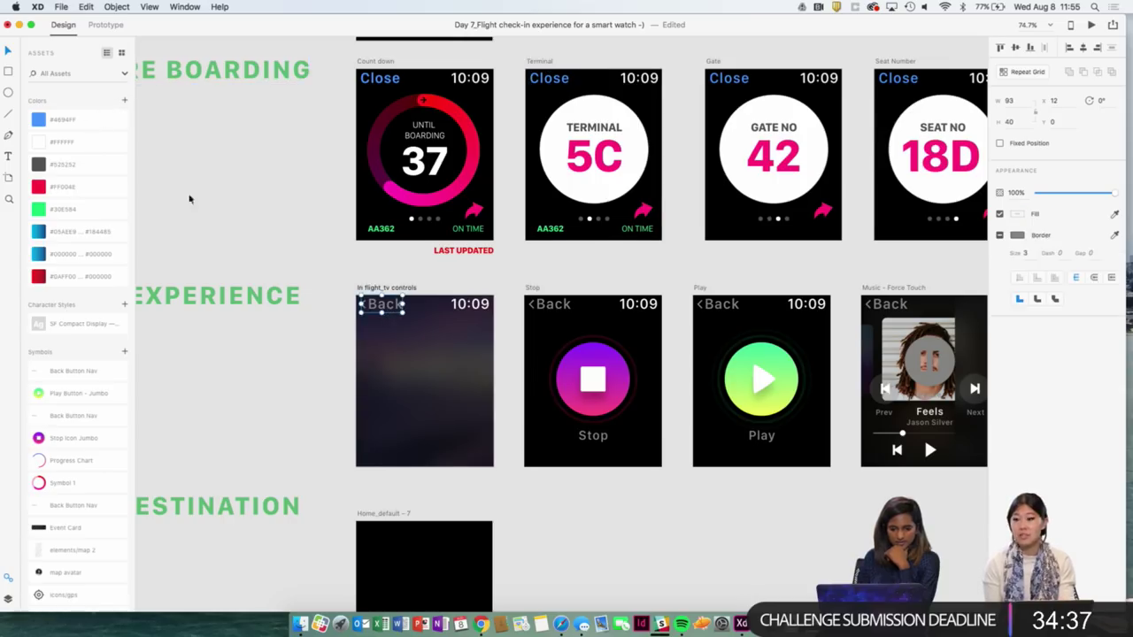
pyautogui.click(62, 117)
pyautogui.click(264, 299)
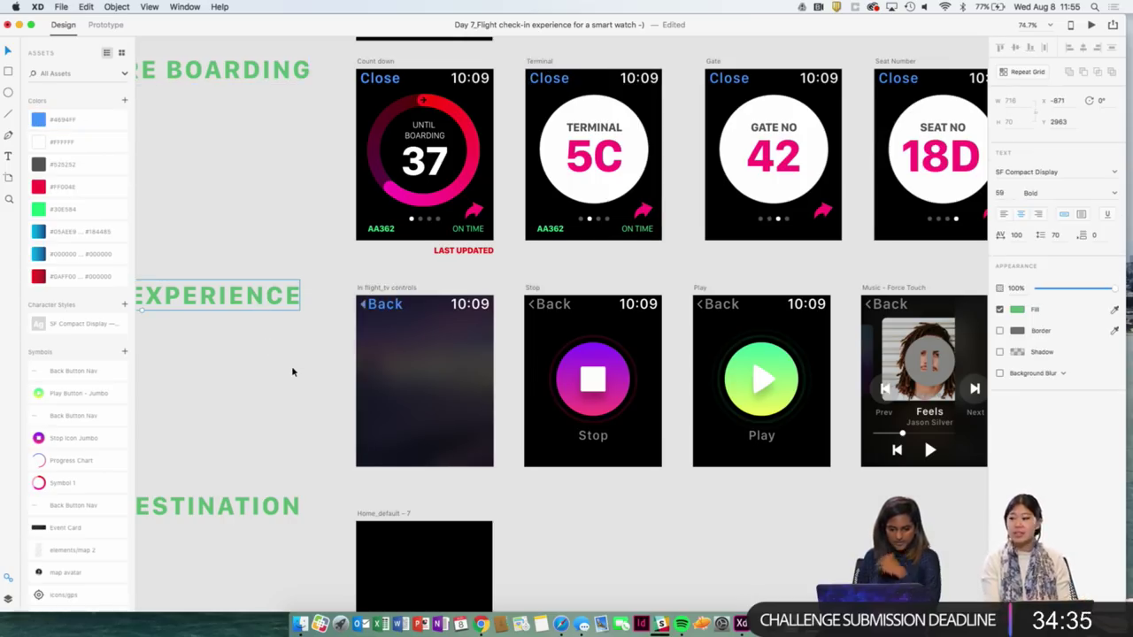
pyautogui.hotkey('ctrl', 'z')
# Apply the saved blue fill separately to the Back text and its arrow on the In flight_tv controls artboard.
pyautogui.rightClick(387, 305)
pyautogui.press('Escape')
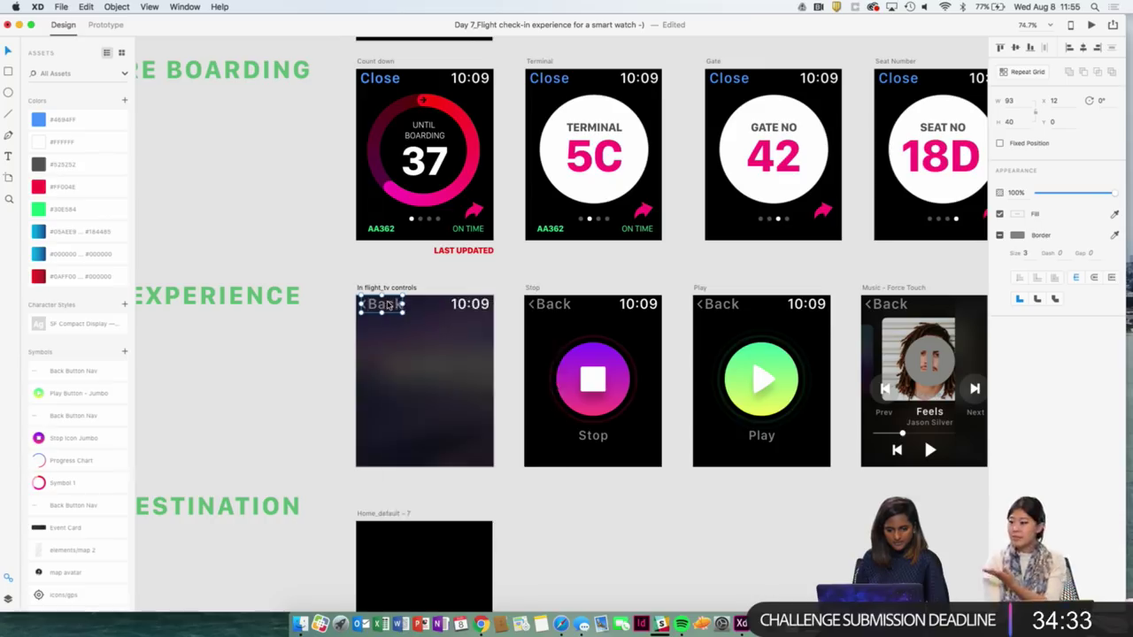
pyautogui.rightClick(387, 305)
pyautogui.click(331, 478)
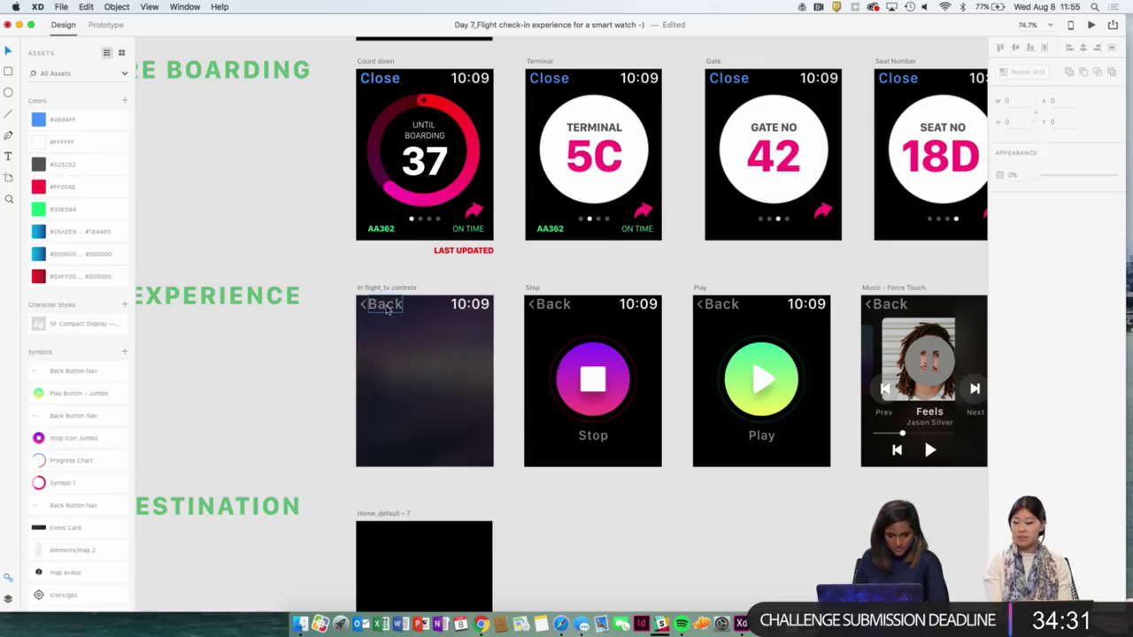
pyautogui.click(387, 307)
pyautogui.click(53, 121)
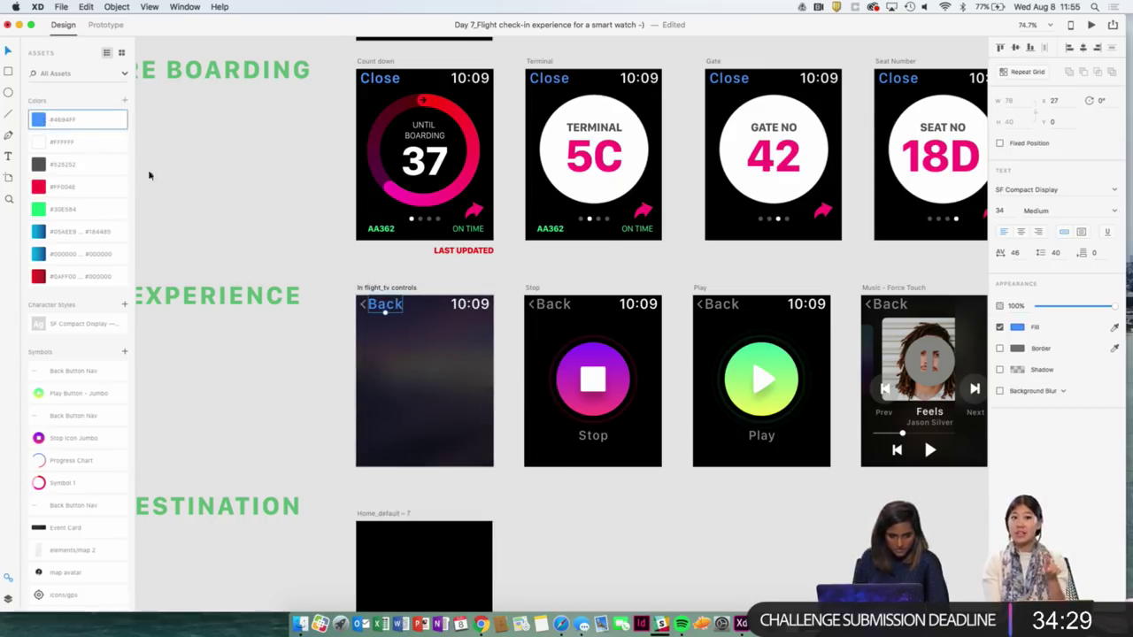
pyautogui.click(363, 306)
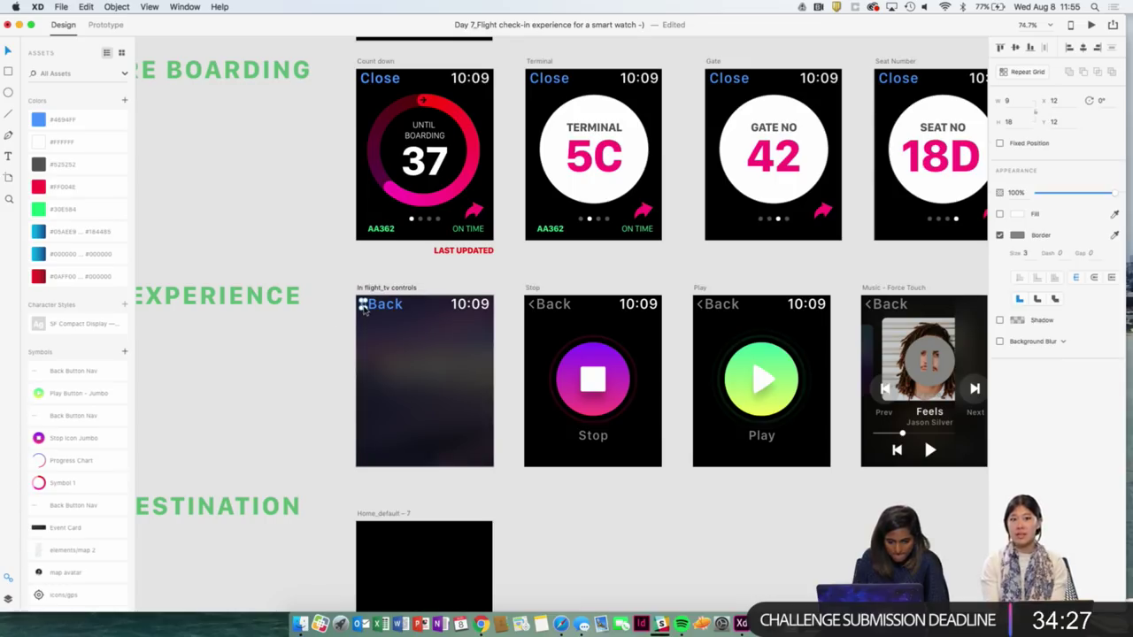
pyautogui.click(39, 124)
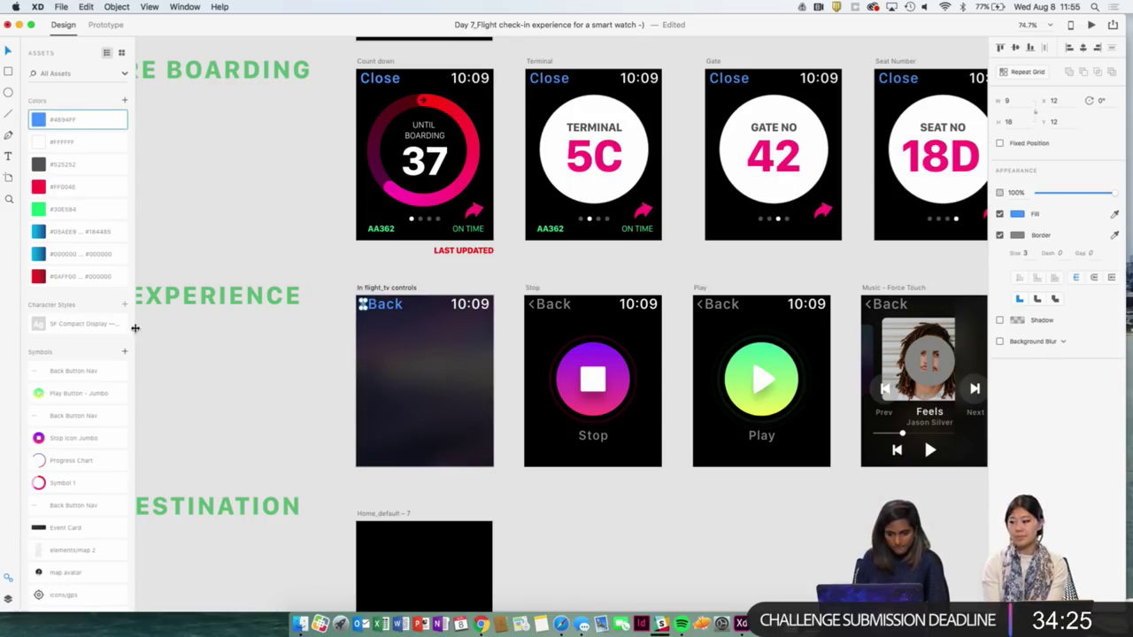
# Undo the blue fill on the Back arrow of the In flight_tv controls artboard and apply the saved blue to its border instead.
pyautogui.click(240, 440)
pyautogui.press('super+z')
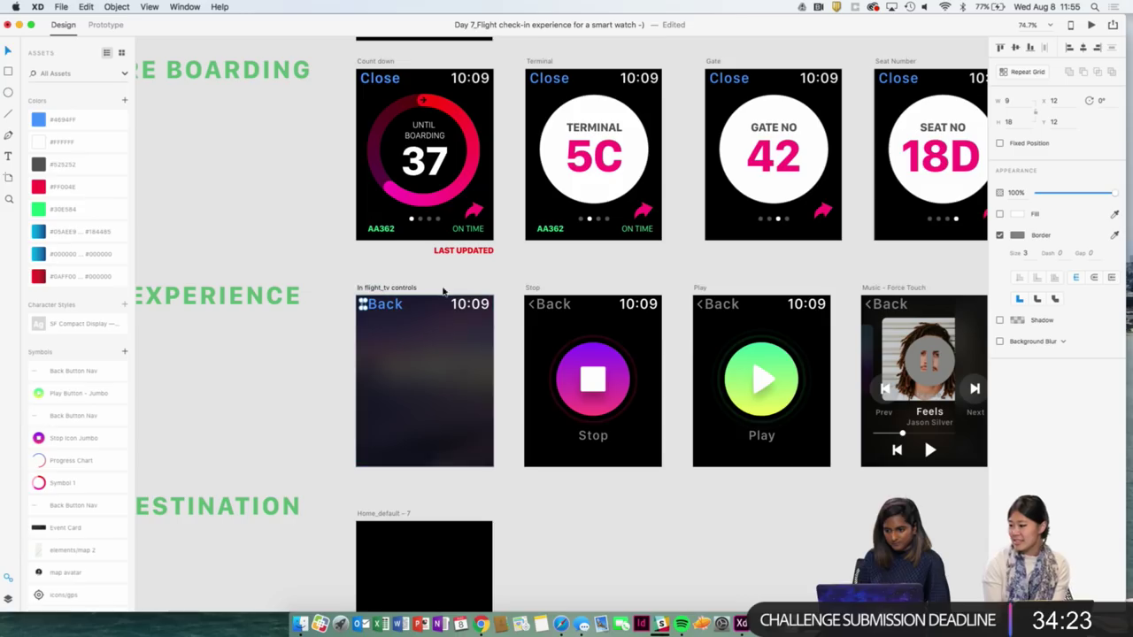
pyautogui.click(1017, 235)
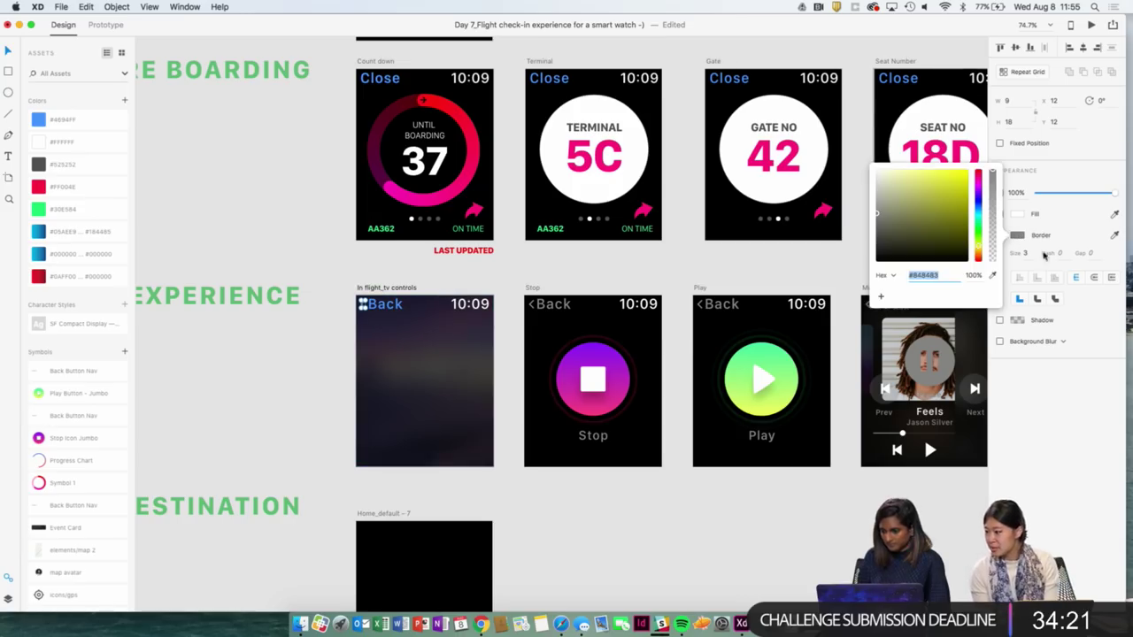
pyautogui.click(1114, 235)
pyautogui.click(39, 118)
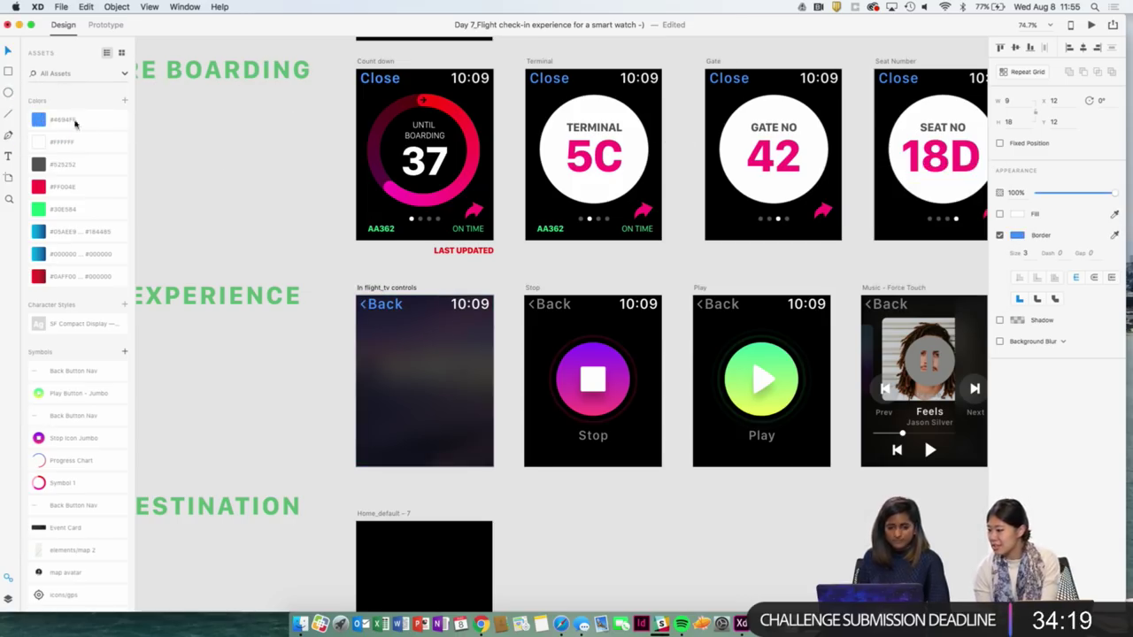
pyautogui.click(278, 210)
# Set the opacity of the blurred background rectangle on the In flight_tv controls artboard to 90%.
pyautogui.scroll(-2, 592, 469)
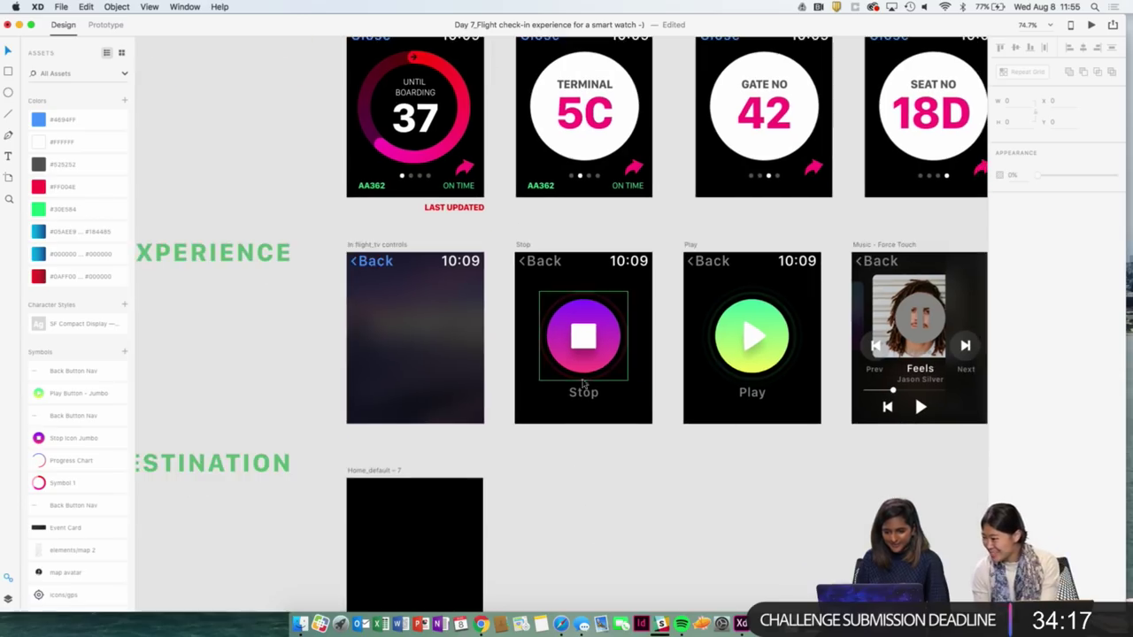
pyautogui.scroll(-5, 581, 375)
pyautogui.click(426, 235)
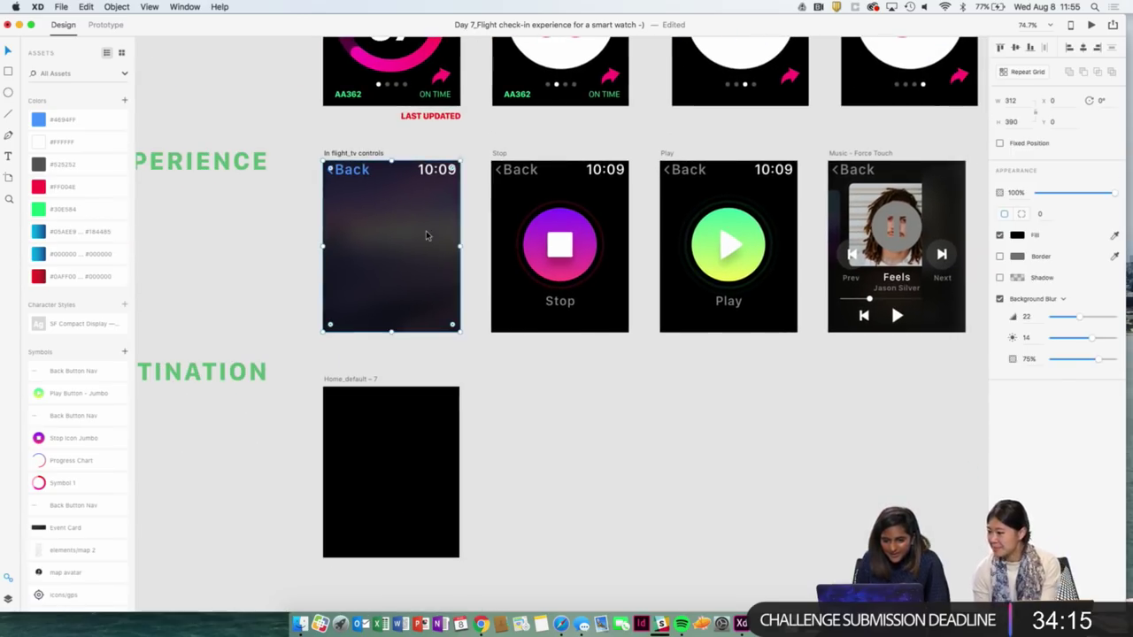
pyautogui.moveTo(1112, 193); pyautogui.dragTo(1107, 199)
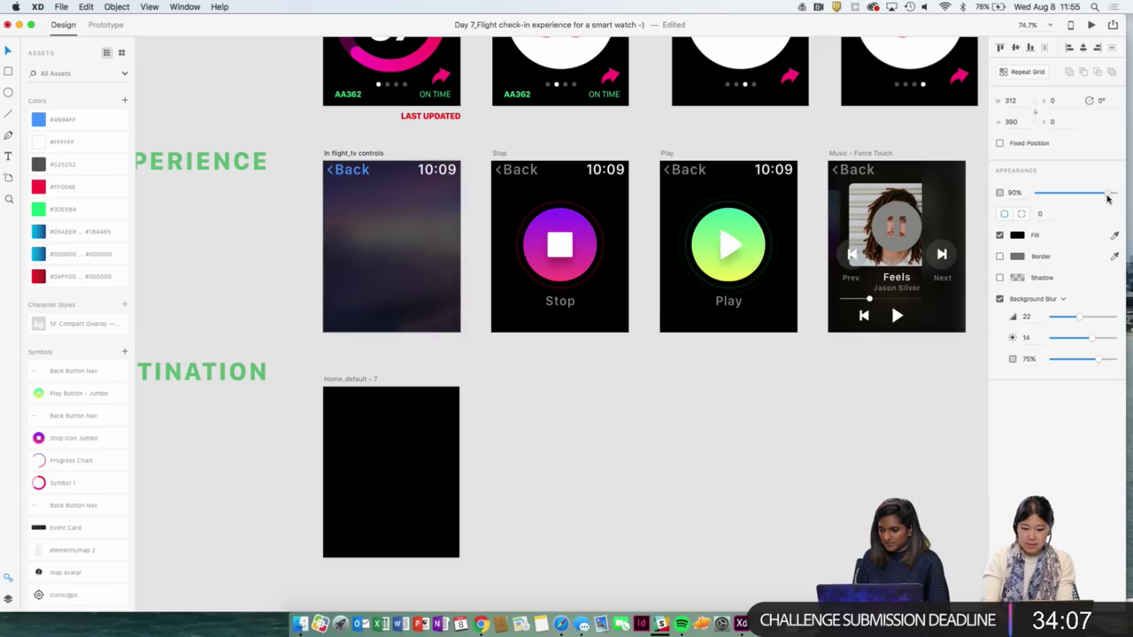
# Move the dark background-blur overlay back over the whole Music - Force Touch artboard.
pyautogui.click(930, 354)
pyautogui.hscroll(5, 936, 362)
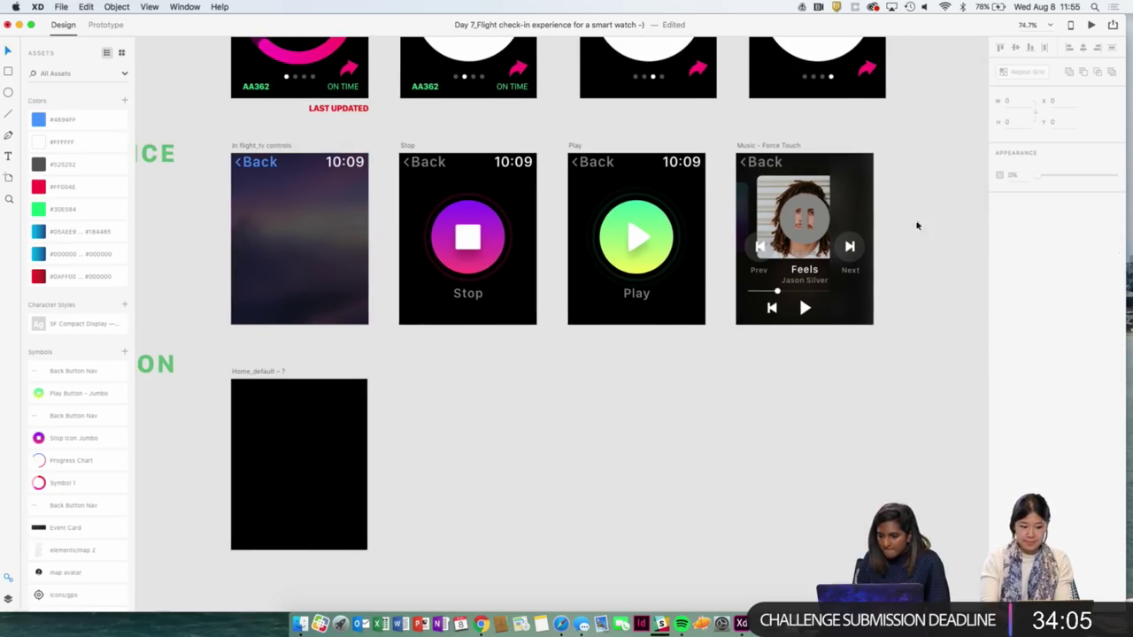
pyautogui.moveTo(862, 204); pyautogui.dragTo(766, 205)
pyautogui.hscroll(-3, 720, 398)
# Copy the play button from the Play artboard to the In flight_tv controls artboard, leaving the original in its place.
pyautogui.click(696, 240)
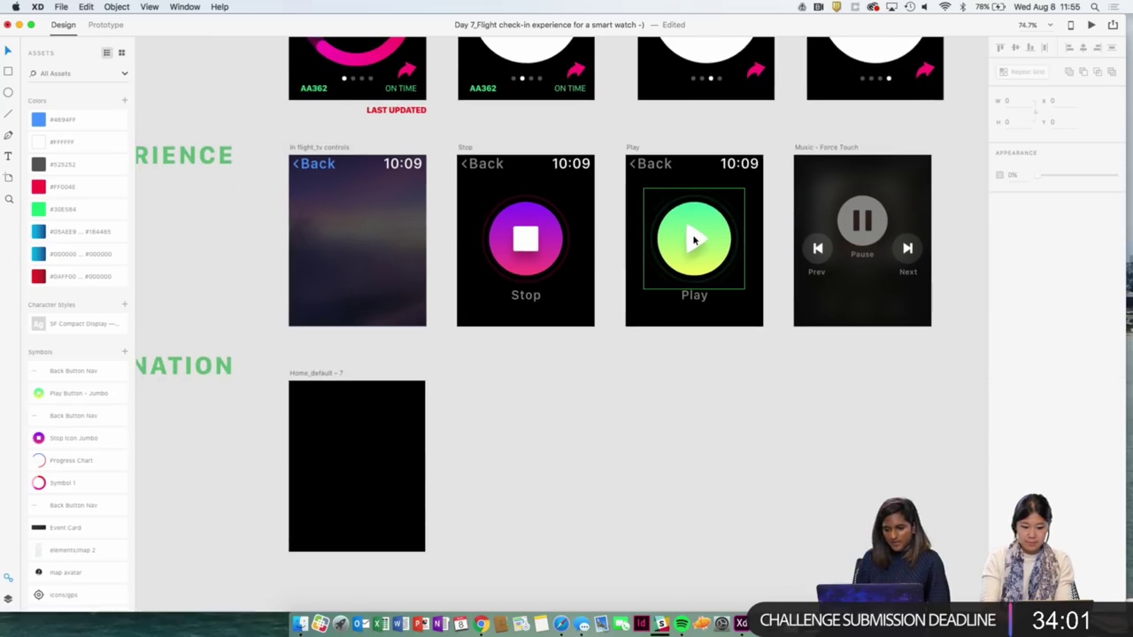
pyautogui.moveTo(717, 229); pyautogui.dragTo(667, 230)
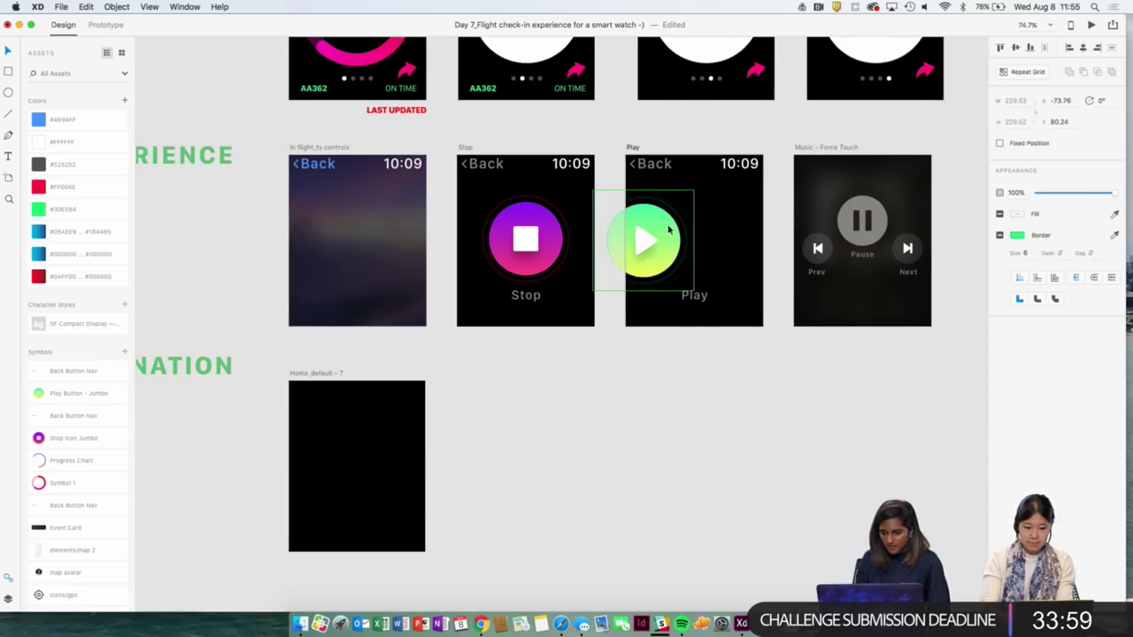
pyautogui.press('super+z')
pyautogui.click(310, 147)
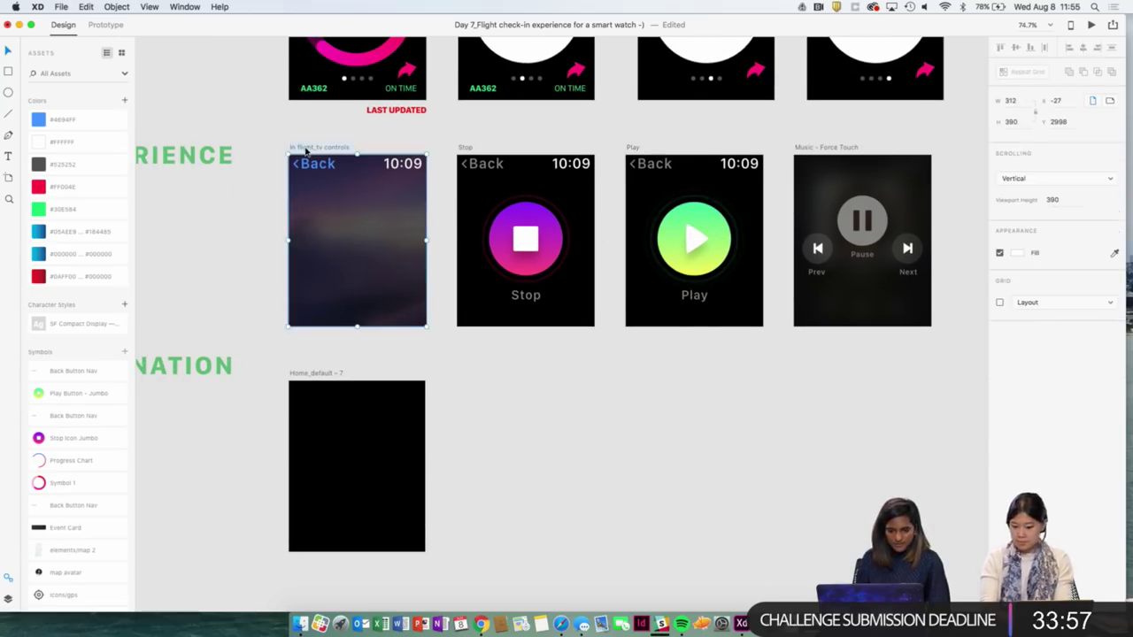
pyautogui.press('super+v')
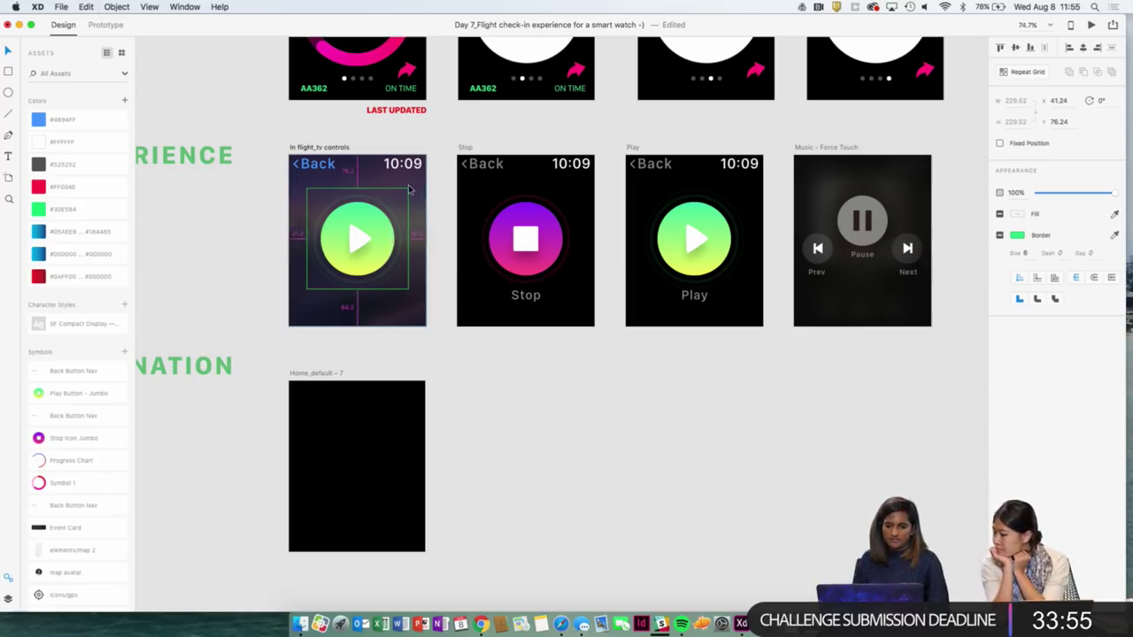
# Try to ungroup the play button symbol directly on the In flight_tv controls artboard.
pyautogui.rightClick(370, 237)
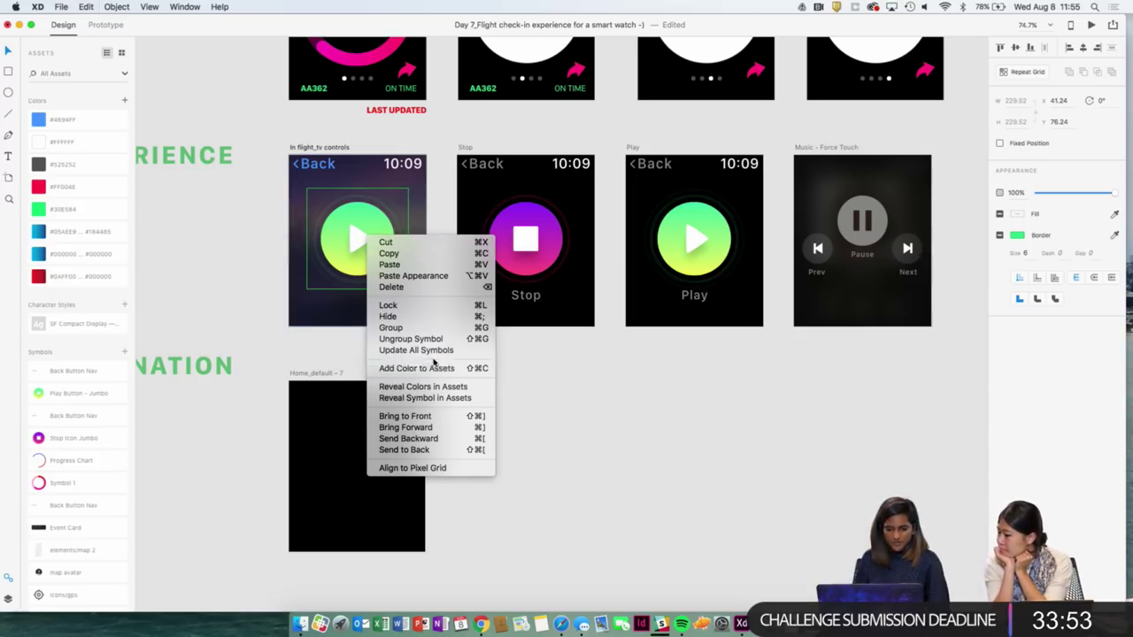
pyautogui.click(436, 340)
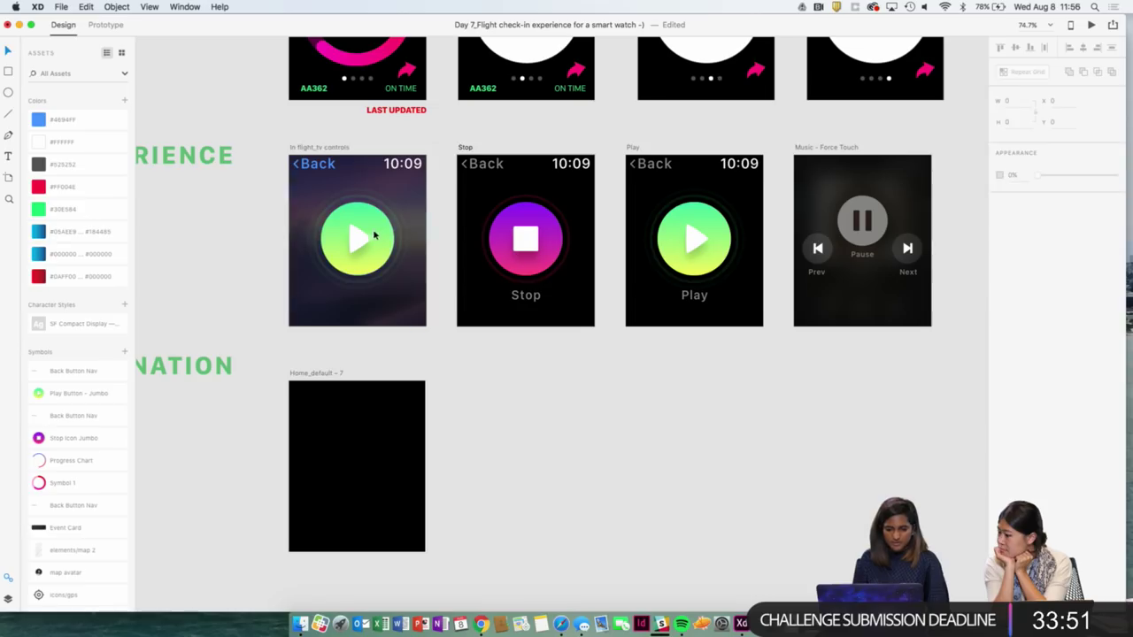
pyautogui.click(421, 280)
pyautogui.press('Tab')
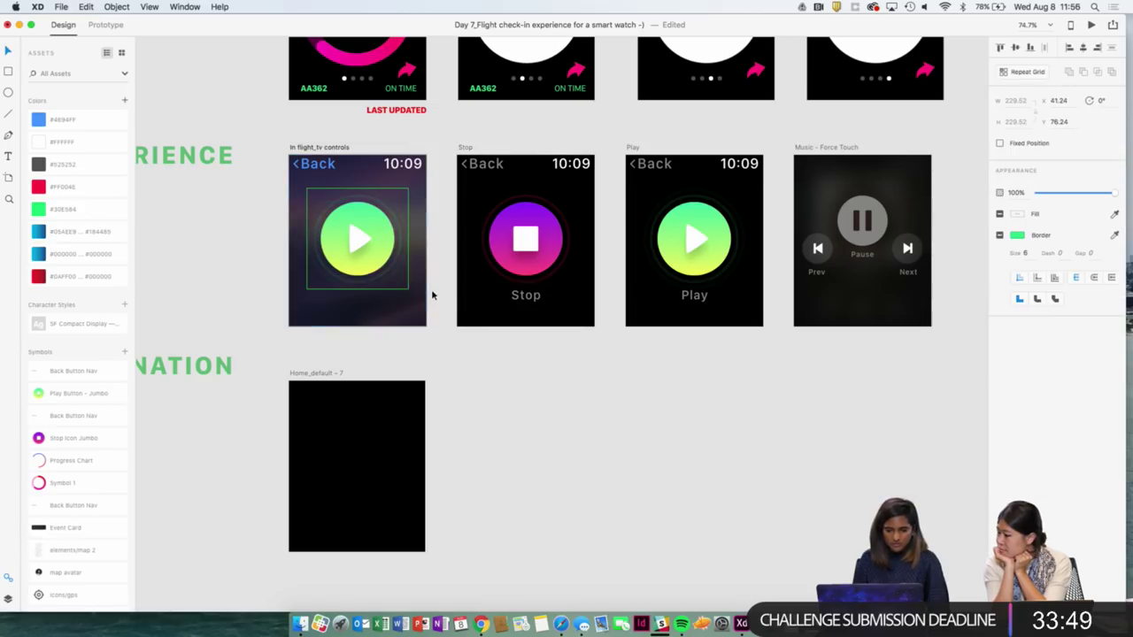
# Ungroup the play button symbol on the empty canvas and place it scaled down in the upper middle of the In flight_tv controls artboard.
pyautogui.moveTo(359, 236); pyautogui.dragTo(598, 432)
pyautogui.rightClick(599, 432)
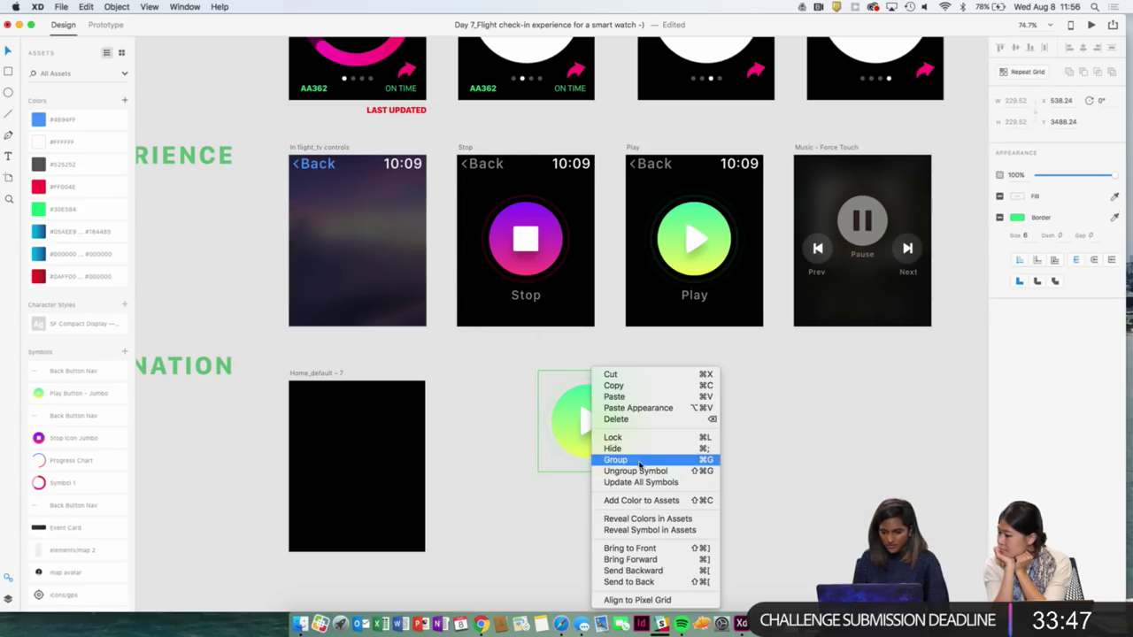
pyautogui.click(659, 470)
pyautogui.click(591, 423)
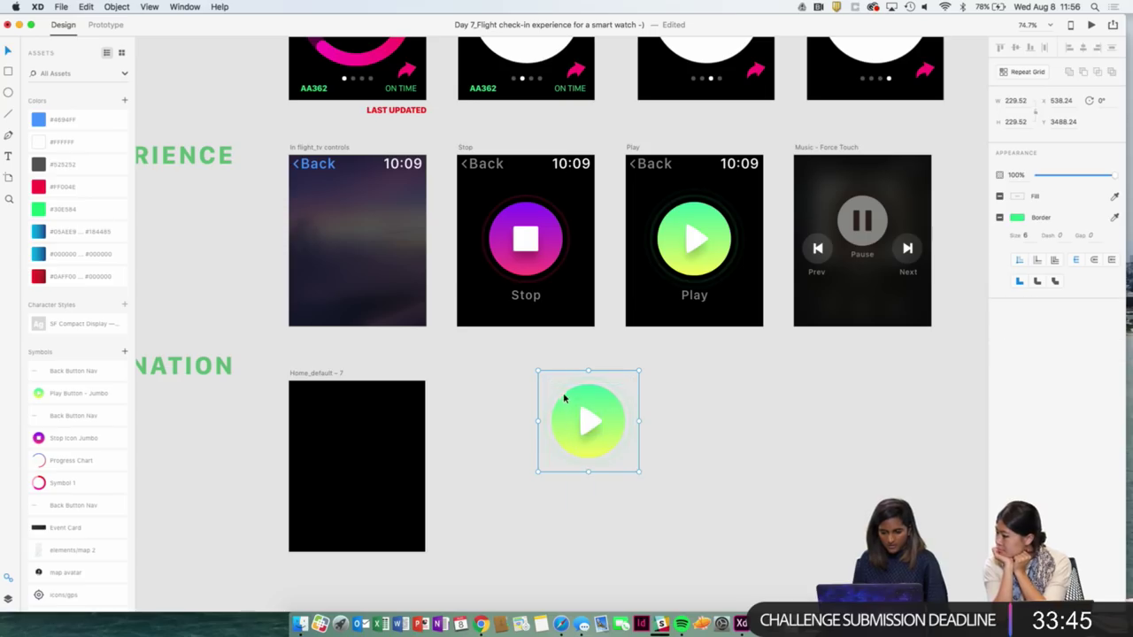
pyautogui.moveTo(602, 406); pyautogui.dragTo(369, 219)
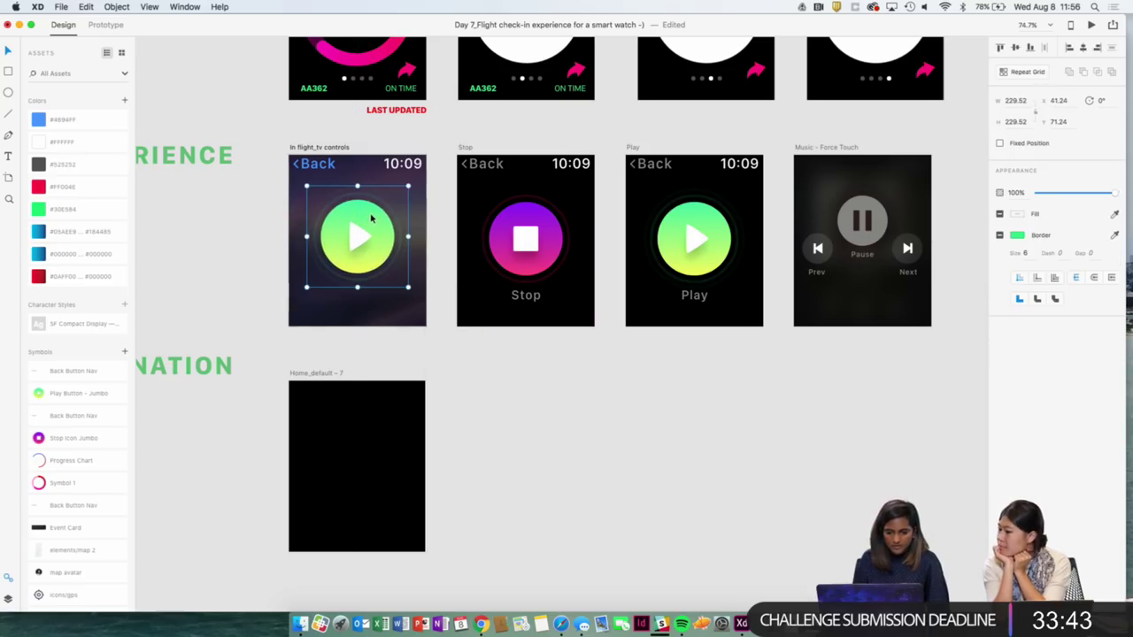
pyautogui.moveTo(408, 186); pyautogui.dragTo(355, 228)
pyautogui.click(510, 407)
# Copy the stop button from the Stop artboard onto the empty canvas below it and ungroup the symbol.
pyautogui.moveTo(535, 238); pyautogui.dragTo(560, 399)
pyautogui.rightClick(565, 370)
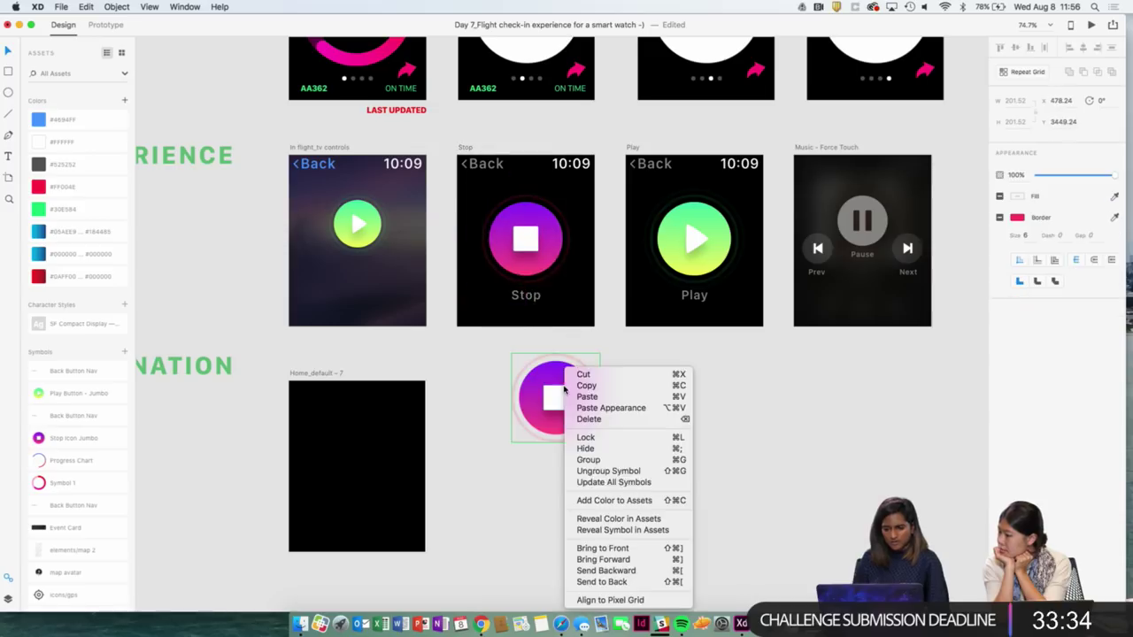
pyautogui.click(608, 471)
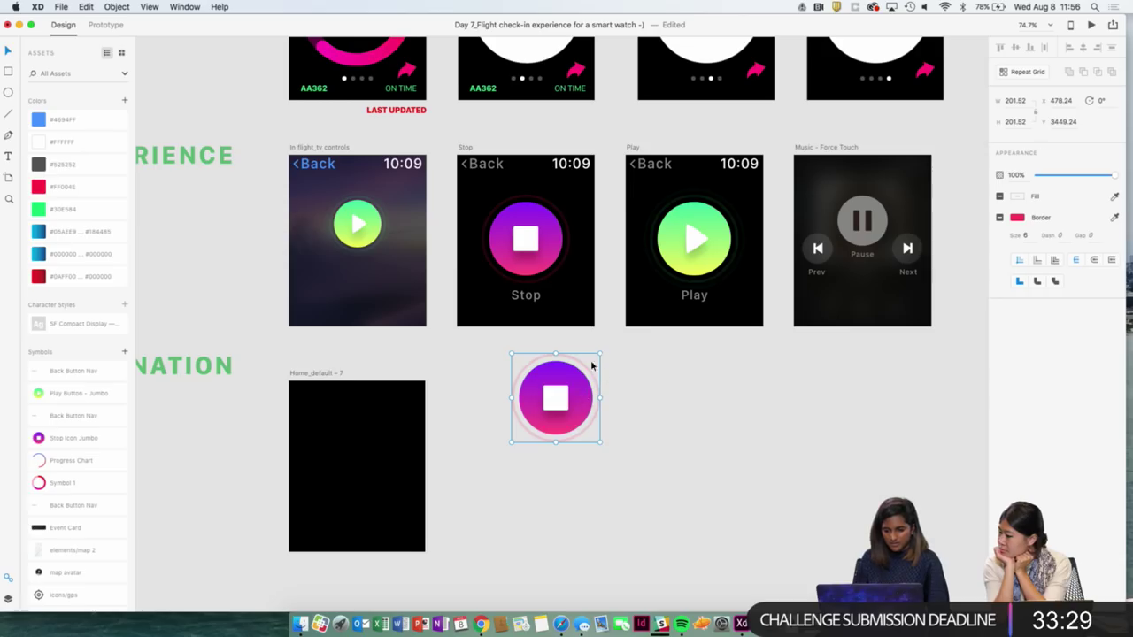
# Place the stop button copy diagonally below the play button on the In flight_tv controls artboard, scaled down to about 83 px.
pyautogui.moveTo(592, 365); pyautogui.dragTo(352, 255)
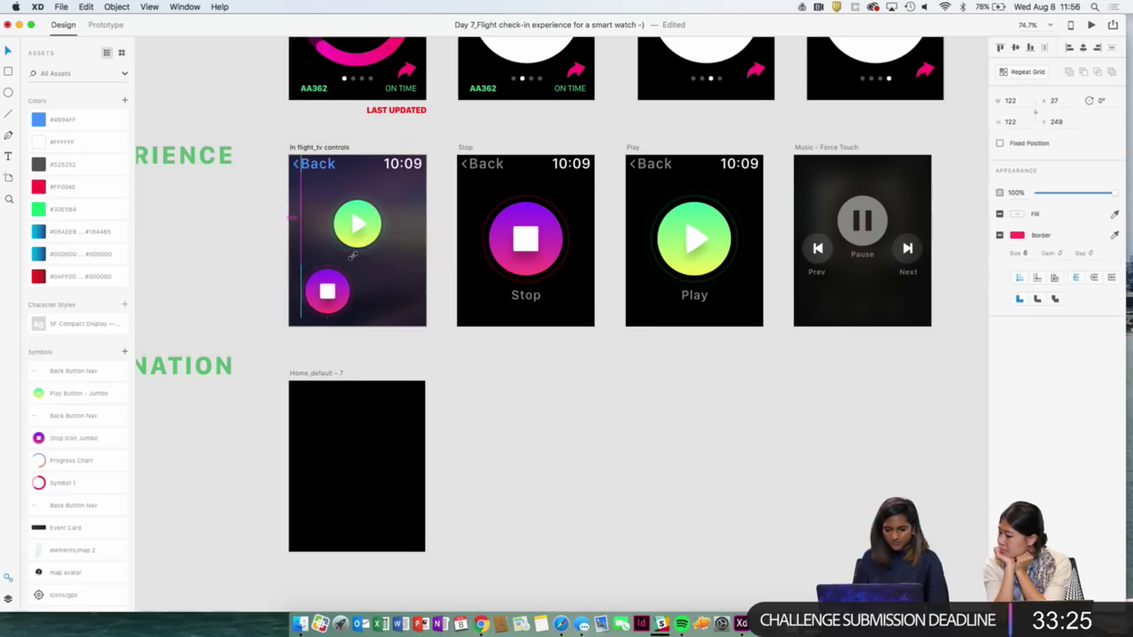
pyautogui.moveTo(322, 309); pyautogui.dragTo(319, 272)
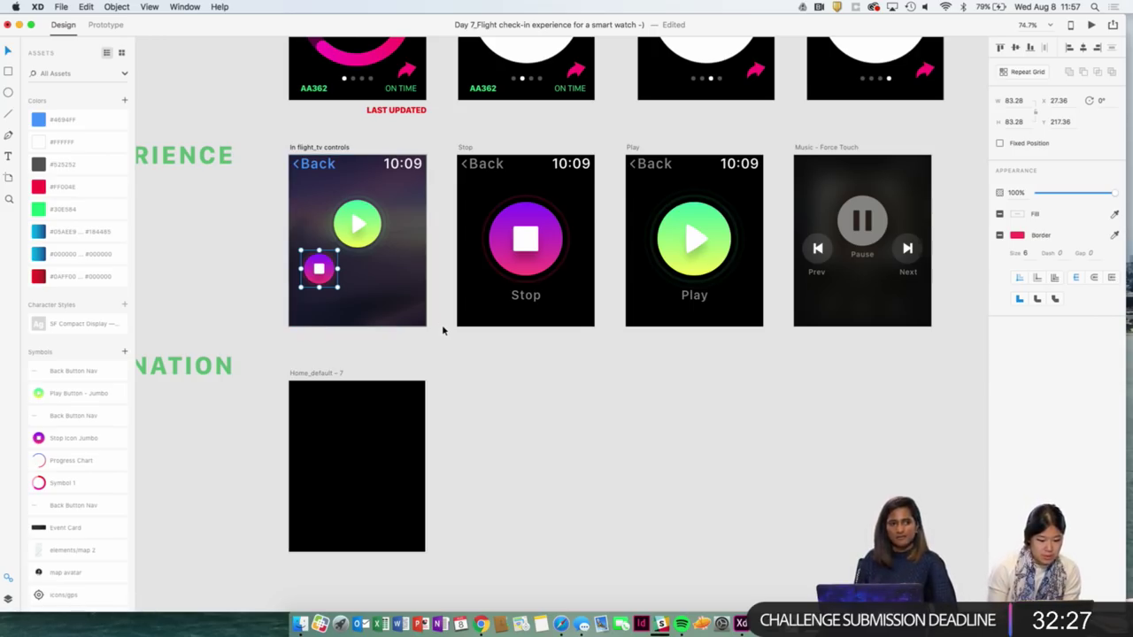
pyautogui.click(443, 330)
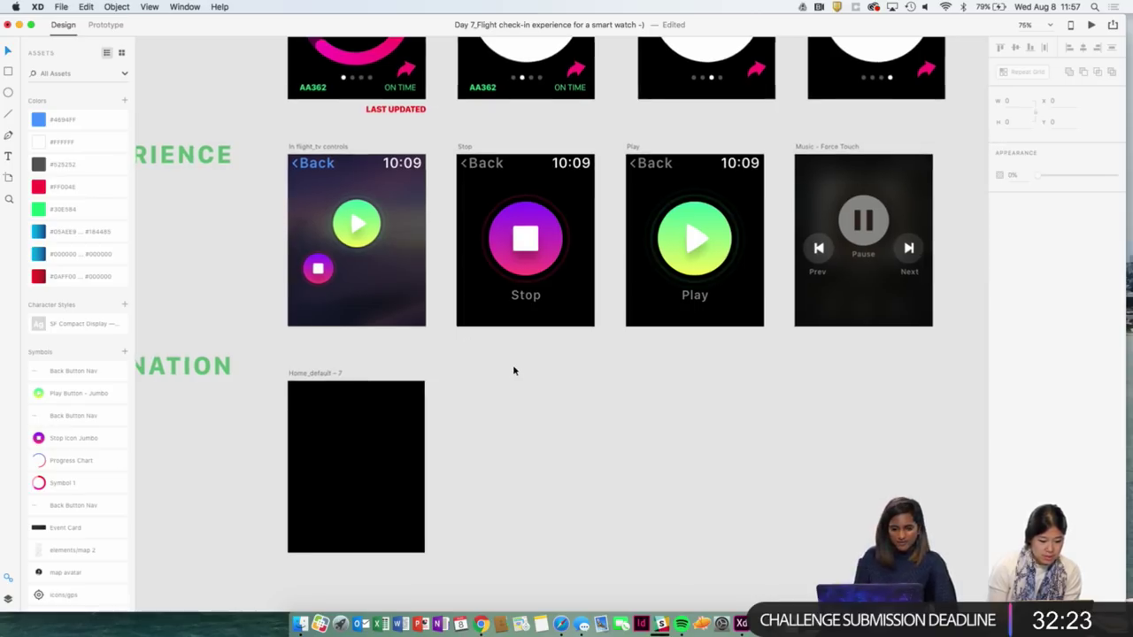
# Examine the buttons, icons and sample artboards in the smartwatch-ui-kit-final document, and return to the flight check-in document.
pyautogui.click(317, 267)
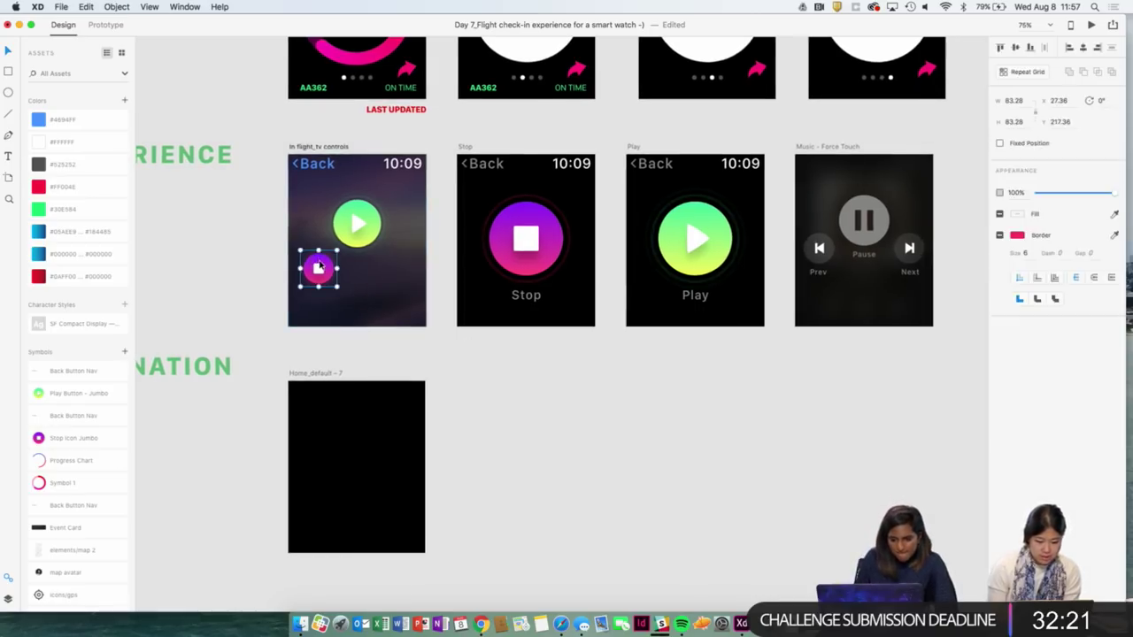
pyautogui.hotkey('ctrl', 'Up')
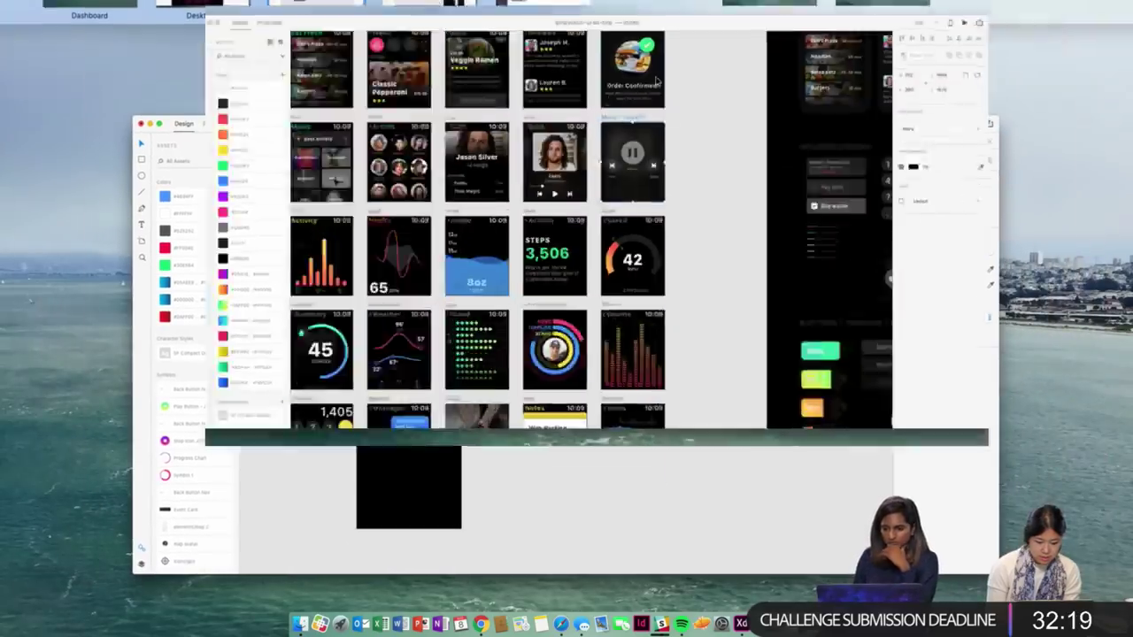
pyautogui.click(656, 79)
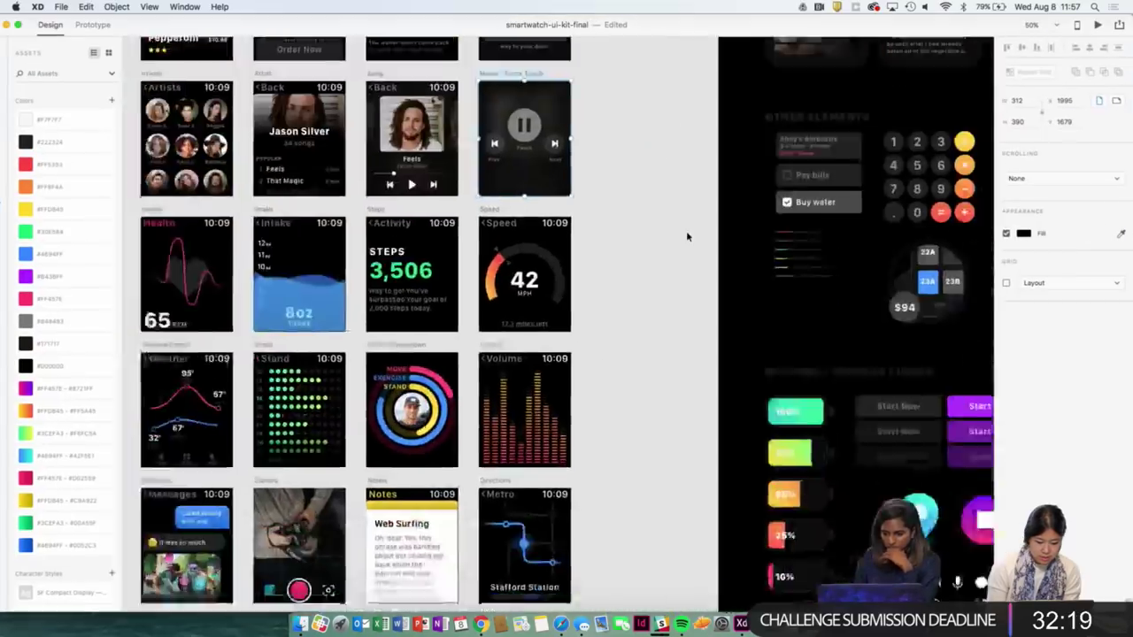
pyautogui.hscroll(10, 686, 230)
pyautogui.scroll(-4, 686, 230)
pyautogui.scroll(-4, 687, 236)
pyautogui.hscroll(-4, 688, 236)
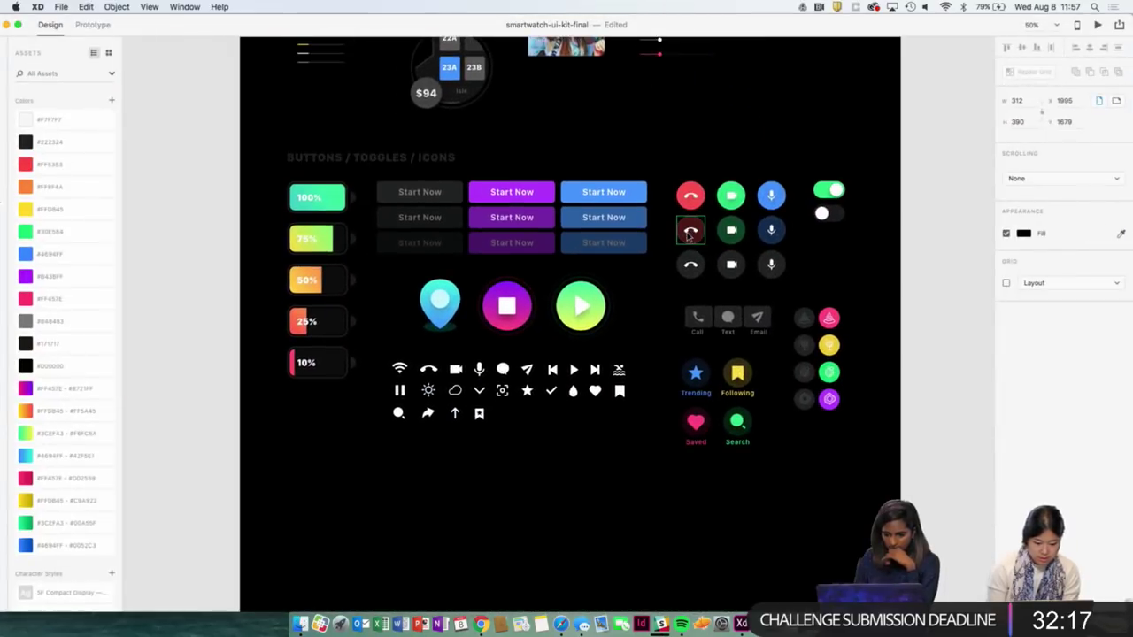
pyautogui.scroll(1, 691, 233)
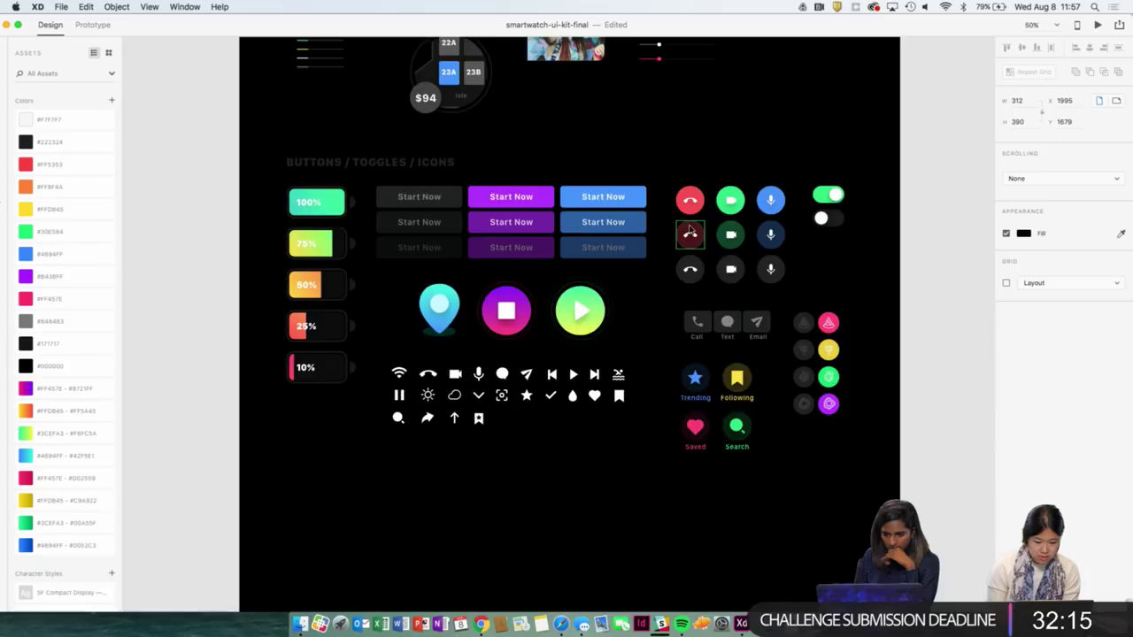
pyautogui.scroll(10, 690, 233)
pyautogui.hscroll(-5, 690, 232)
pyautogui.hscroll(2, 690, 230)
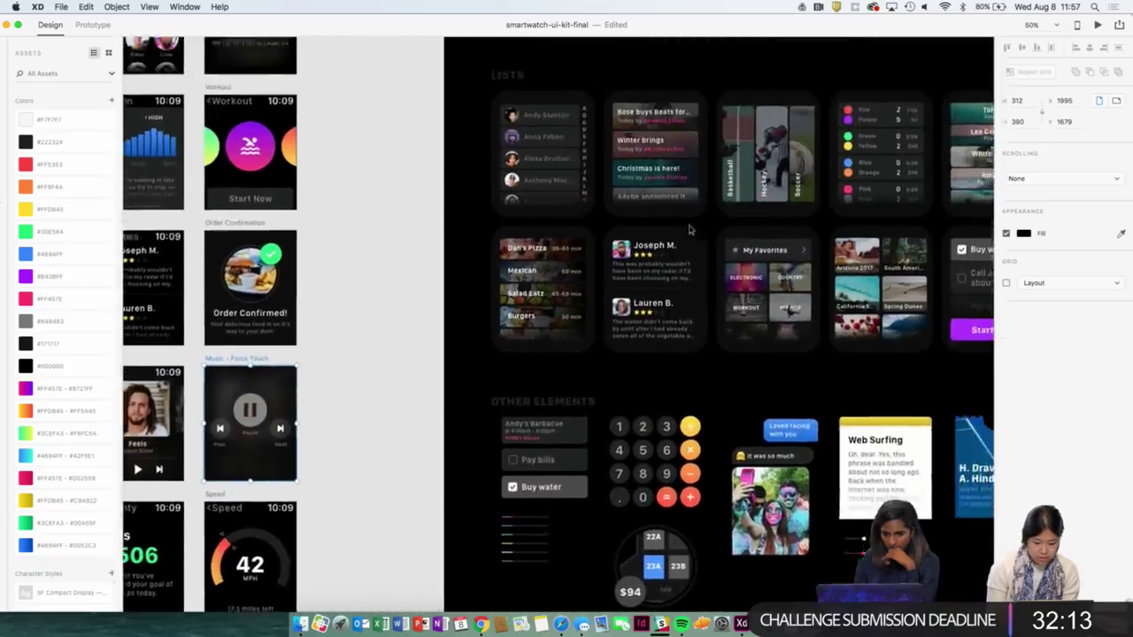
pyautogui.scroll(5, 689, 231)
pyautogui.hscroll(-10, 690, 230)
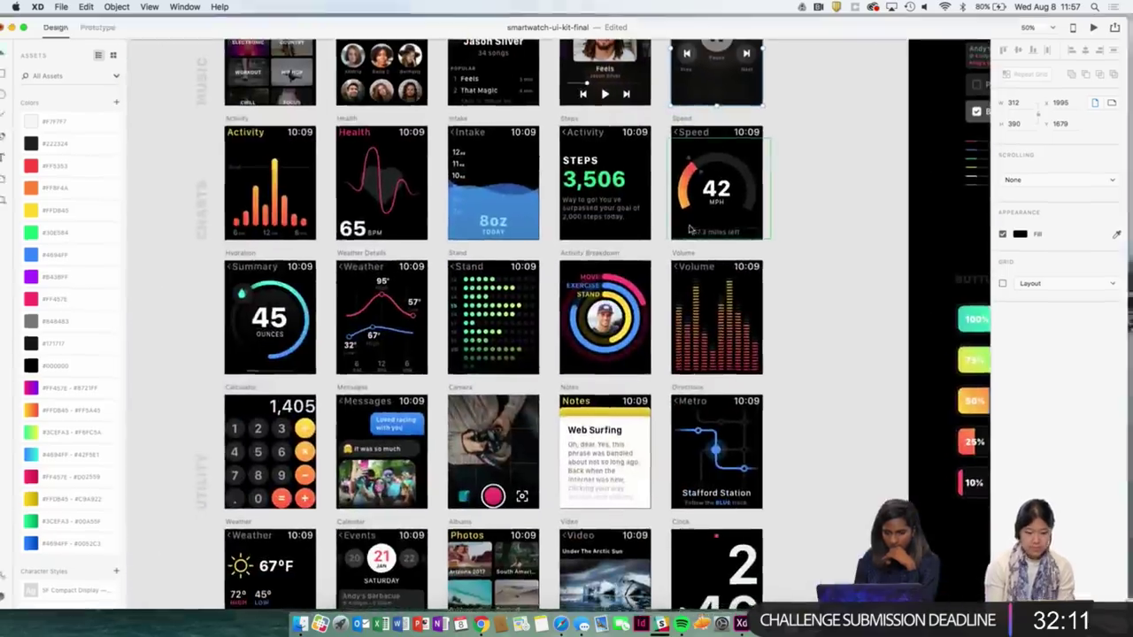
pyautogui.hotkey('ctrl', 'Up')
pyautogui.click(410, 32)
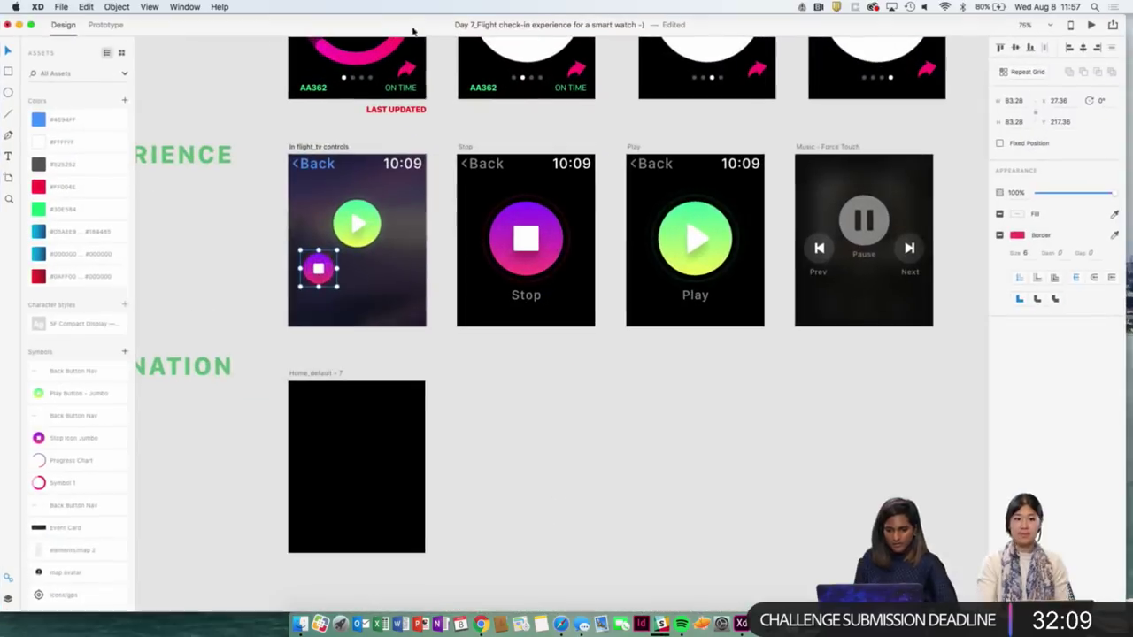
# Duplicate the small stop button to the opposite side of the In flight_tv controls artboard at the same height.
pyautogui.click(475, 299)
pyautogui.press('super+1')
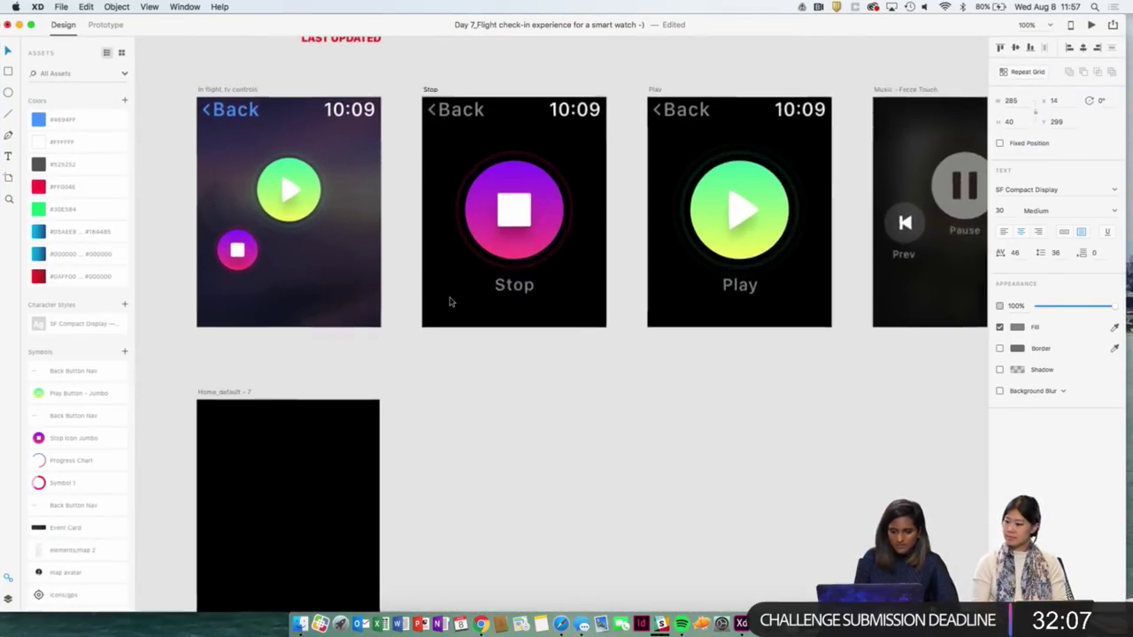
pyautogui.hscroll(-5, 449, 298)
pyautogui.click(388, 265)
pyautogui.moveTo(388, 266); pyautogui.dragTo(484, 268)
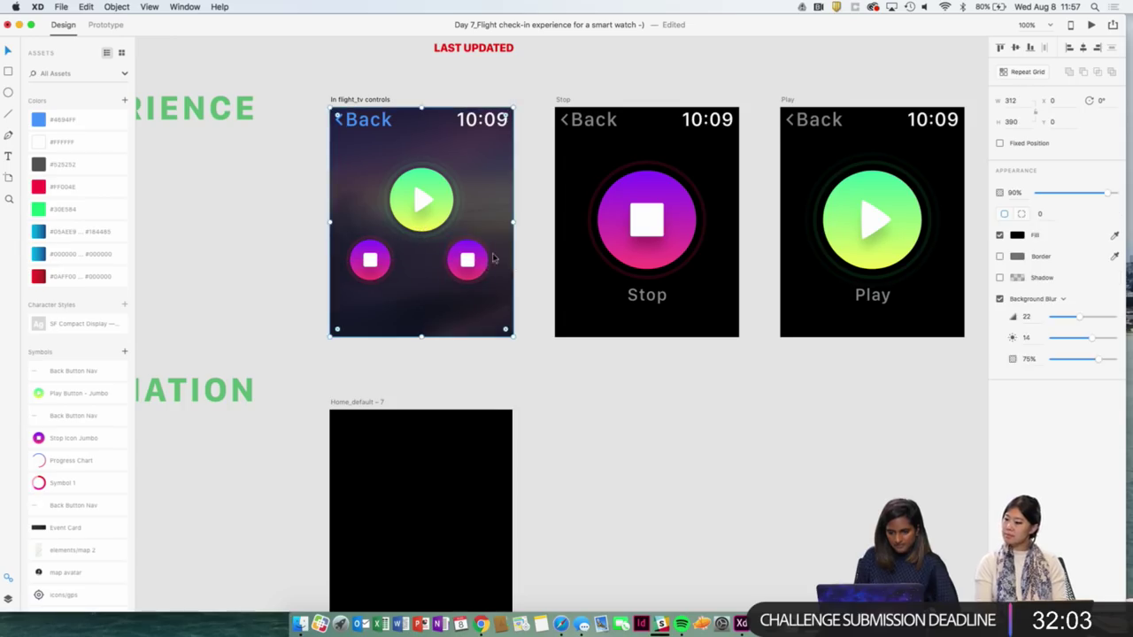
# Try to delete the white square inside the duplicated stop button, and undo the deletion.
pyautogui.rightClick(478, 246)
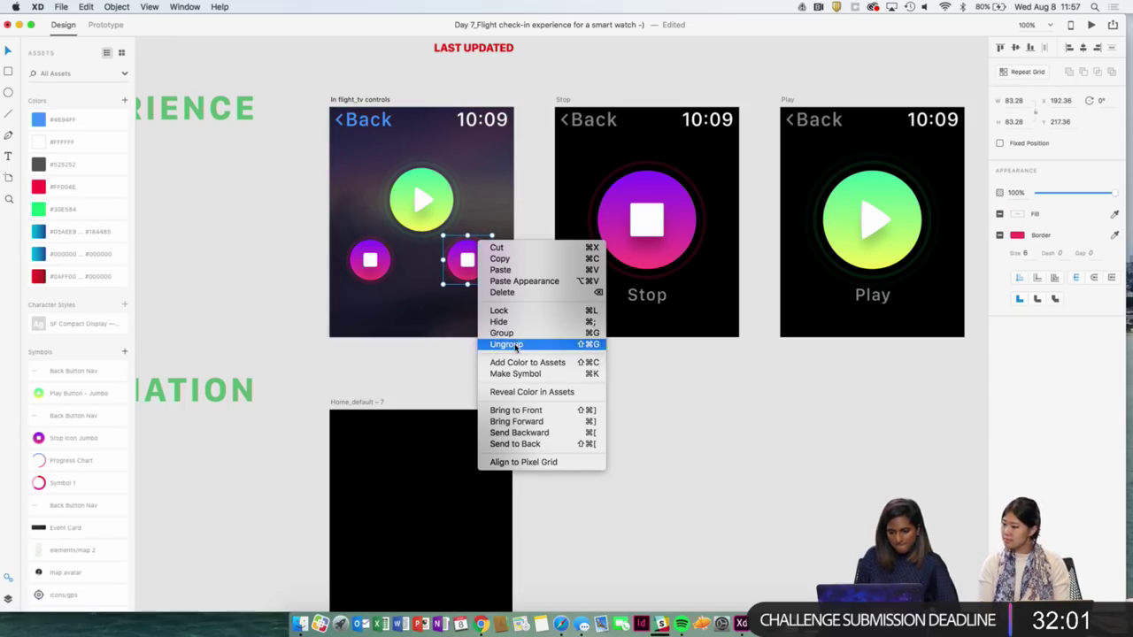
pyautogui.click(541, 259)
pyautogui.doubleClick(468, 261)
pyautogui.press('Delete')
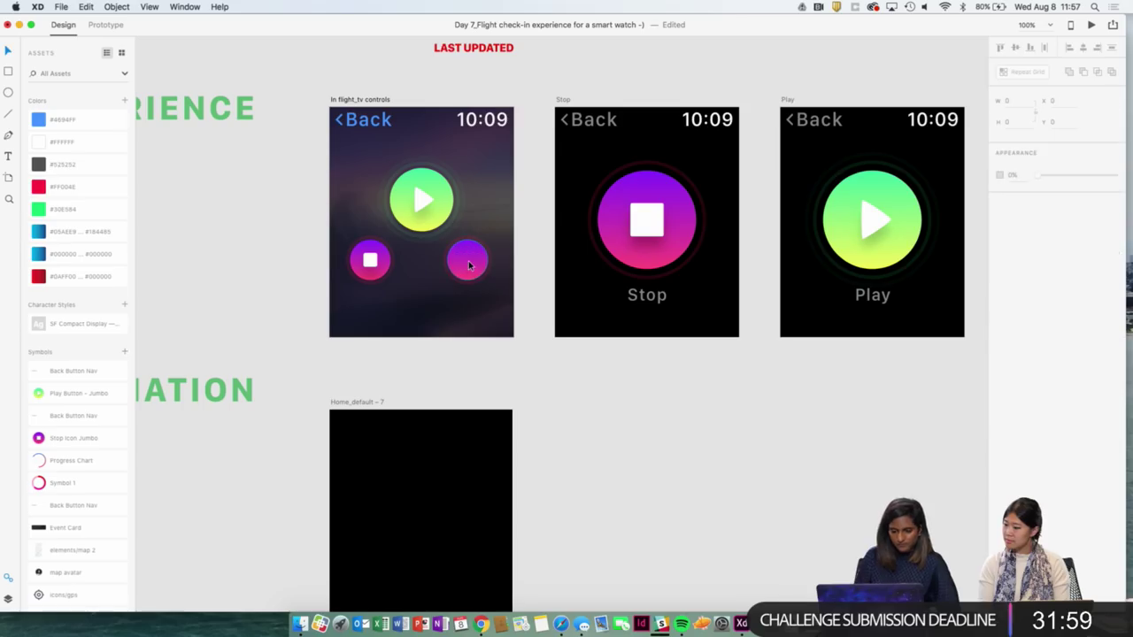
pyautogui.press('super+z')
pyautogui.scroll(5, 469, 264)
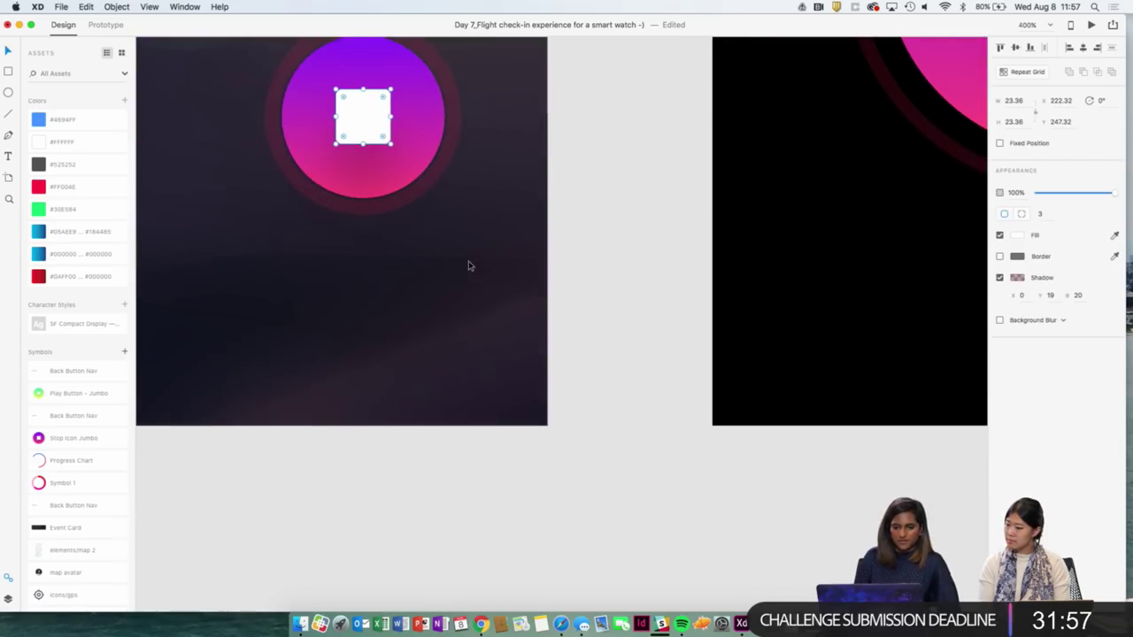
# Narrow the white square in the duplicated stop button to a 6.36 px bar, duplicate it alongside as a pause symbol, and group both bars.
pyautogui.moveTo(392, 117); pyautogui.dragTo(348, 108)
pyautogui.press('super+d')
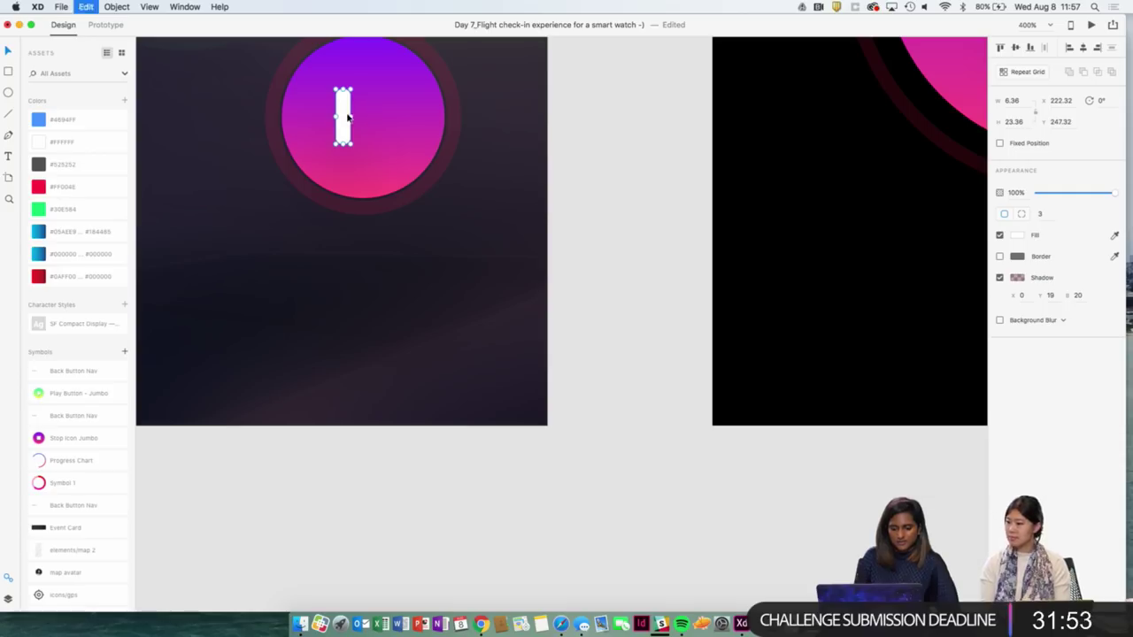
pyautogui.press('Right')
pyautogui.press('Right')
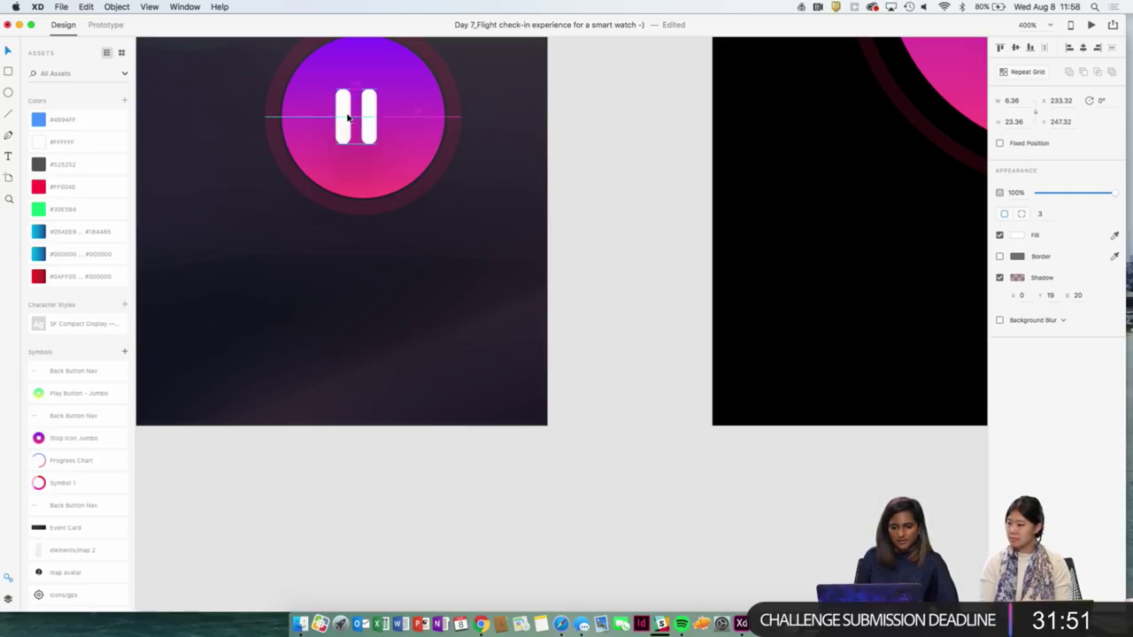
pyautogui.keyDown('shift'); pyautogui.click(342, 115); pyautogui.keyUp('shift')
pyautogui.press('super+g')
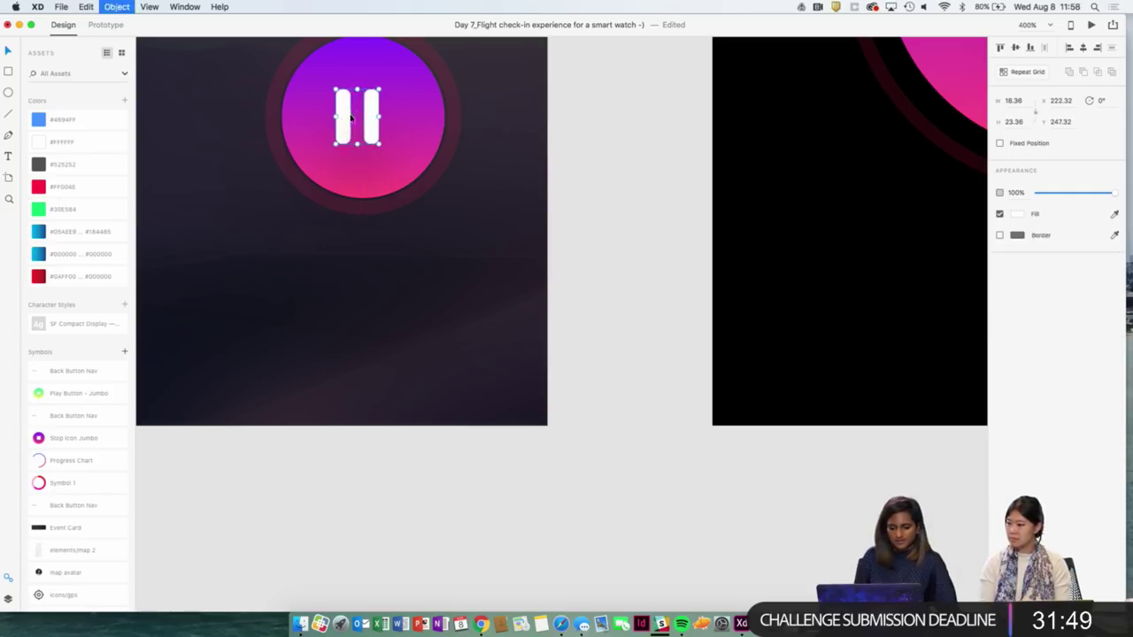
# Try to center the pause bars horizontally within their gradient circle, and undo the alignment.
pyautogui.keyDown('shift'); pyautogui.click(413, 119); pyautogui.keyUp('shift')
pyautogui.click(1087, 49)
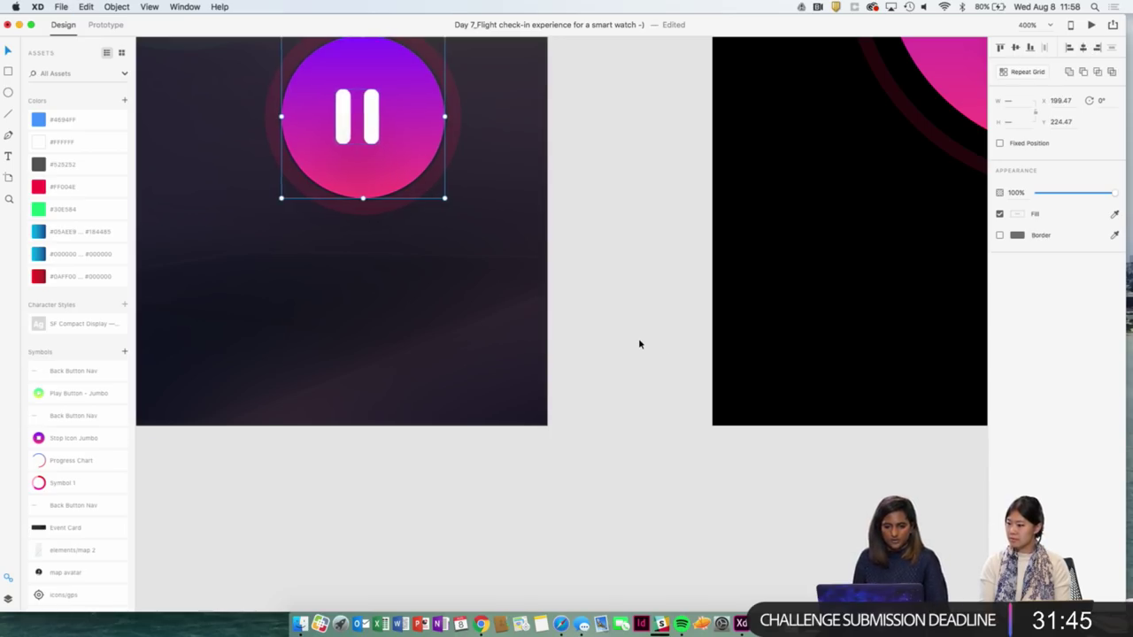
pyautogui.click(375, 110)
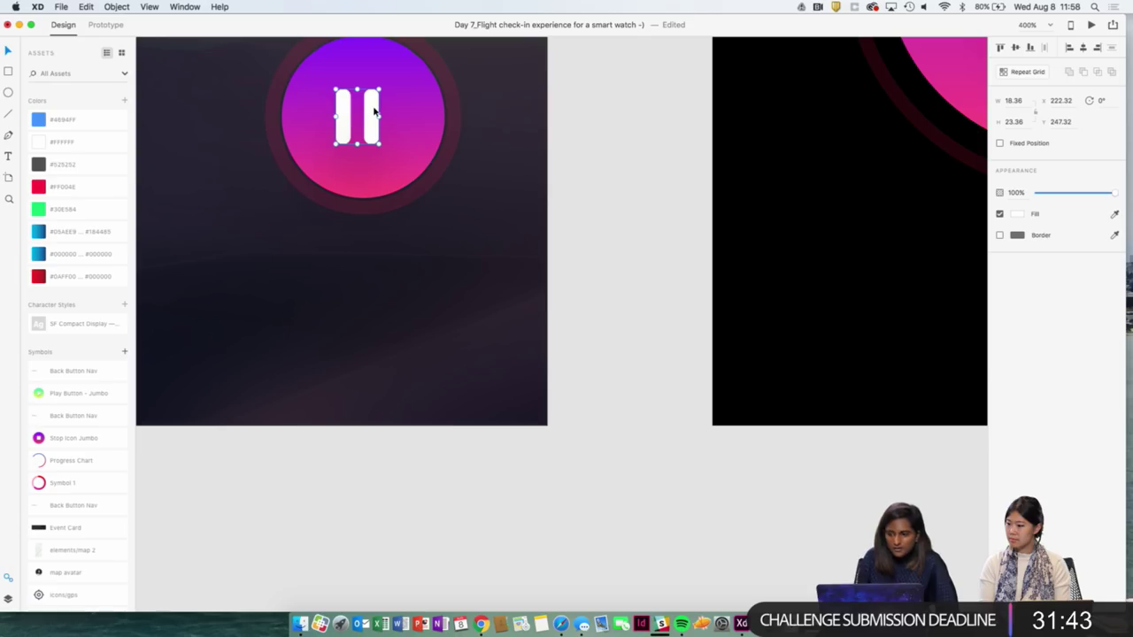
pyautogui.click(1086, 50)
pyautogui.press('super+z')
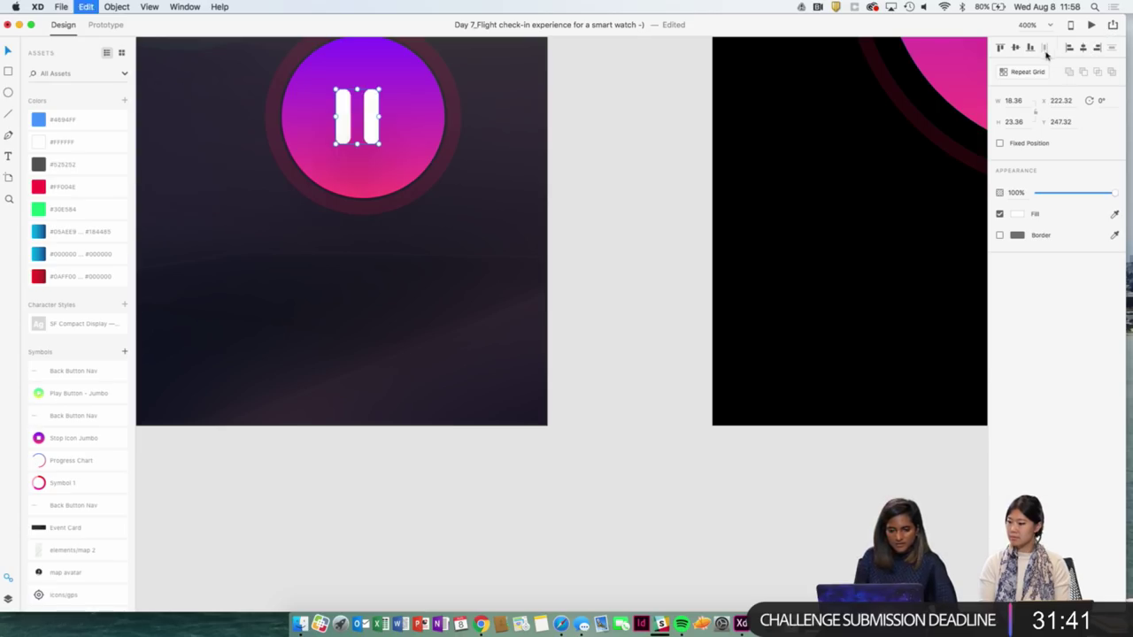
# Shift the grouped pause bars sideways and align their horizontal center with the gradient circle.
pyautogui.press('Right')
pyautogui.press('Right')
pyautogui.press('Right')
pyautogui.press('Right')
pyautogui.press('Right')
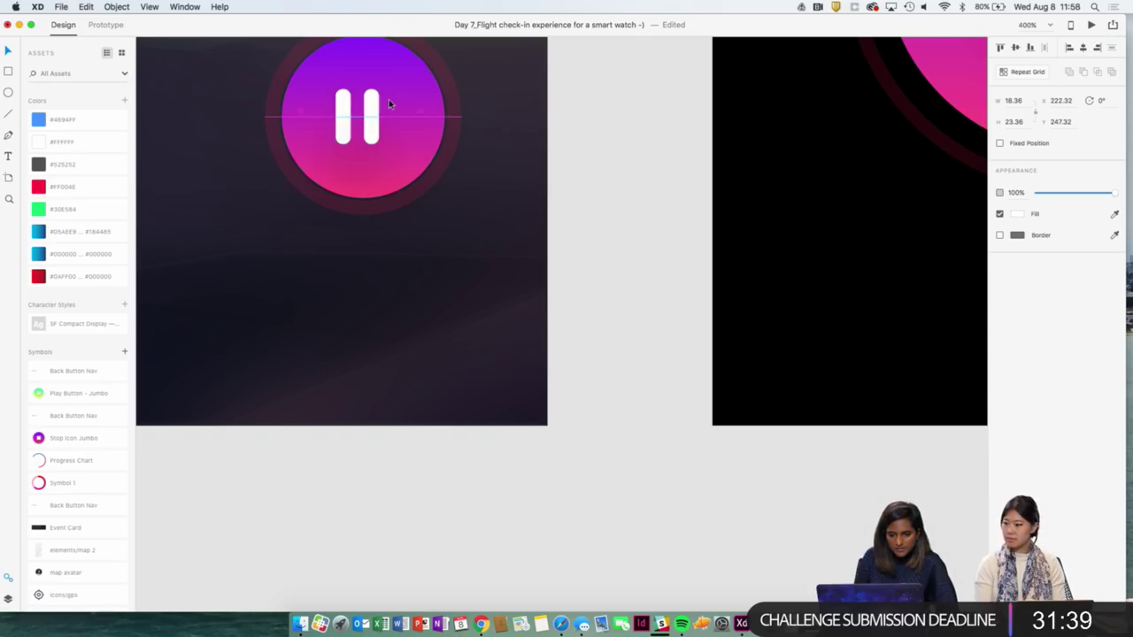
pyautogui.click(401, 106)
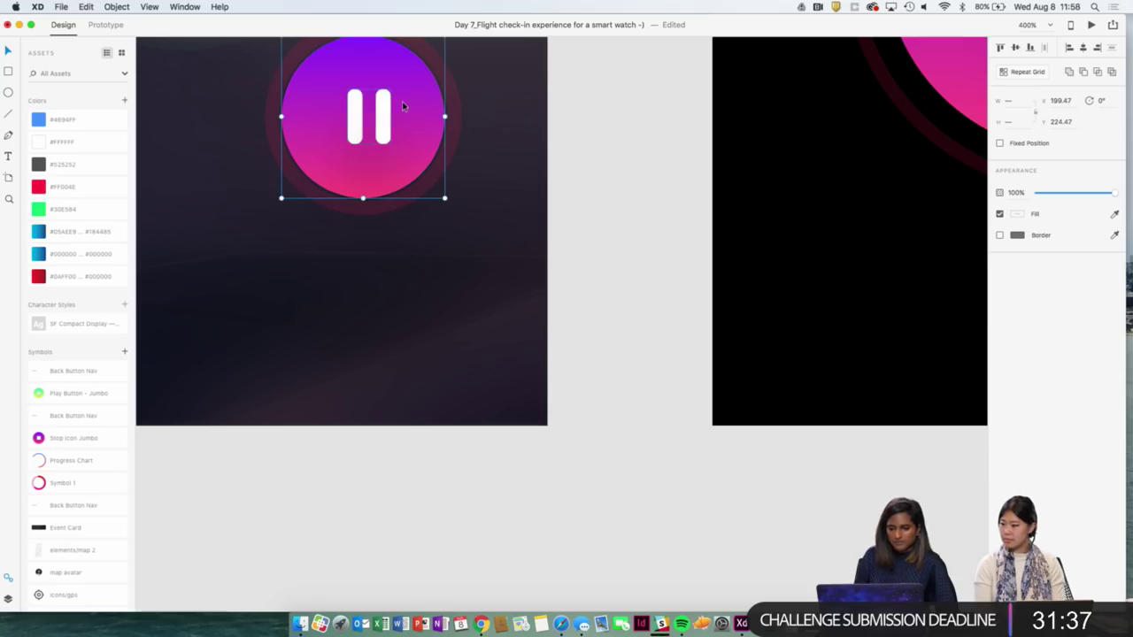
pyautogui.click(1088, 49)
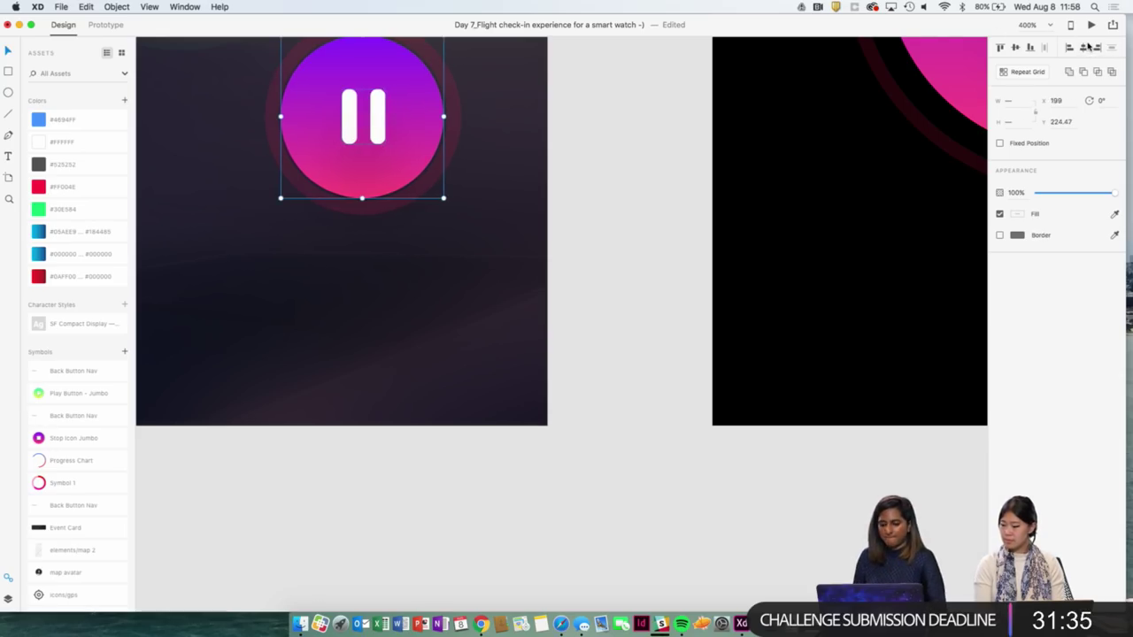
pyautogui.press('super+1')
pyautogui.click(580, 366)
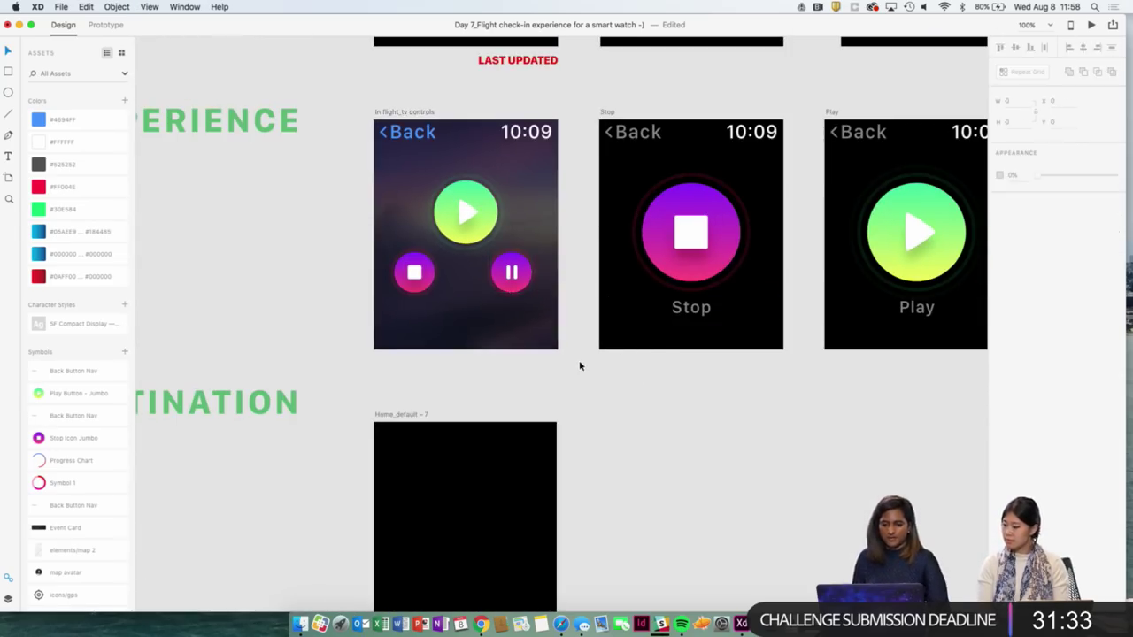
# Move the small stop and pause buttons together 30 px down on the In flight_tv controls artboard.
pyautogui.scroll(-2, 620, 368)
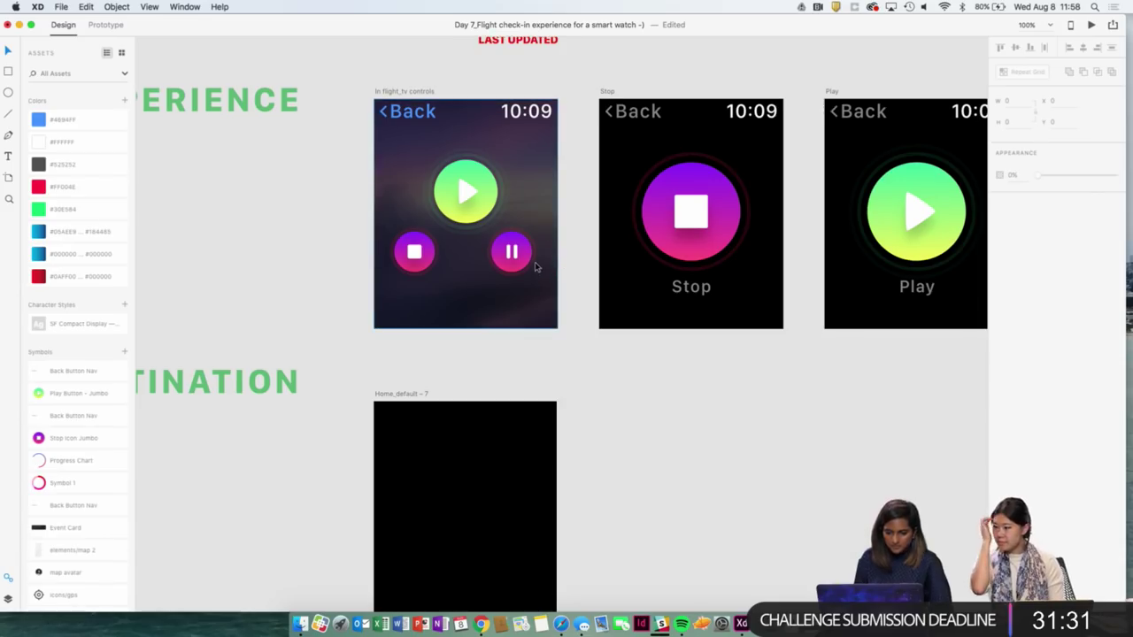
pyautogui.scroll(6, 524, 253)
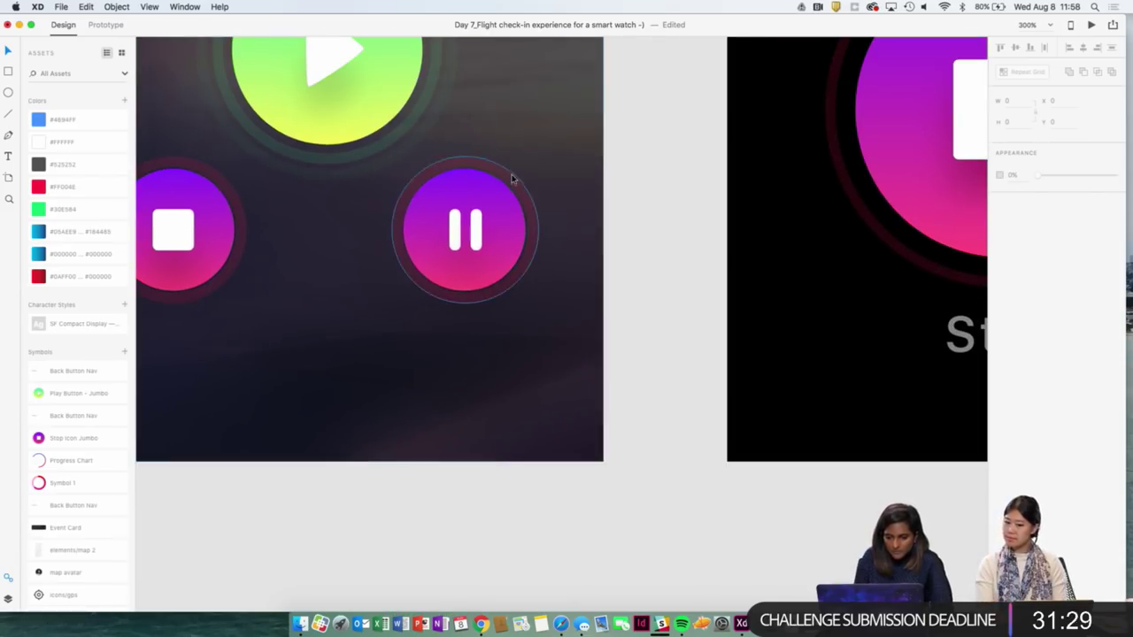
pyautogui.click(510, 180)
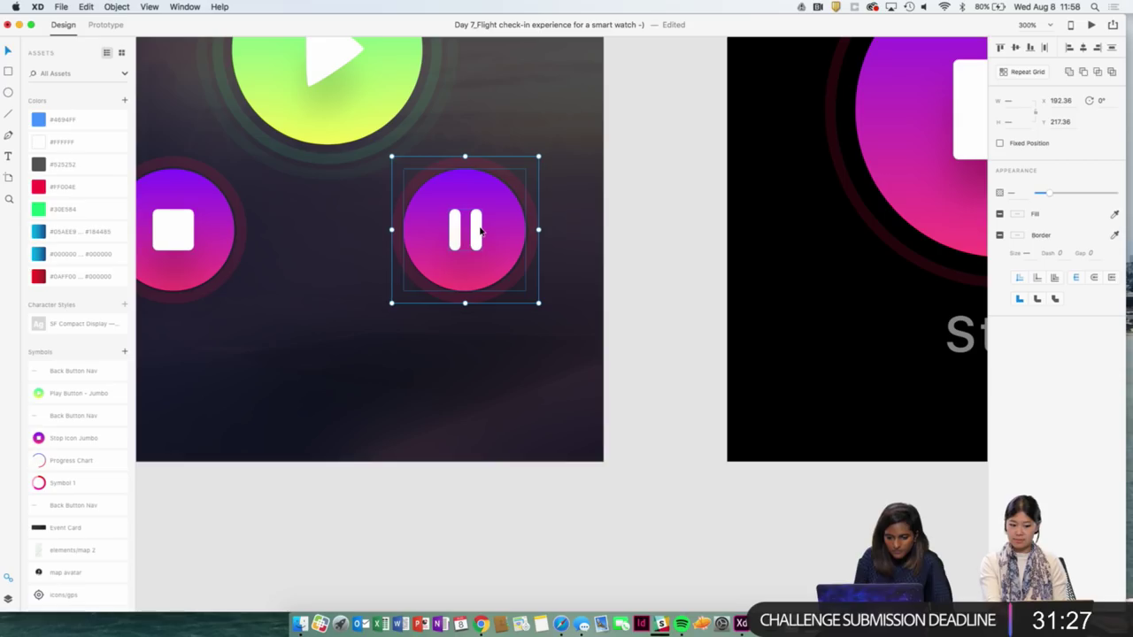
pyautogui.press('super+minus')
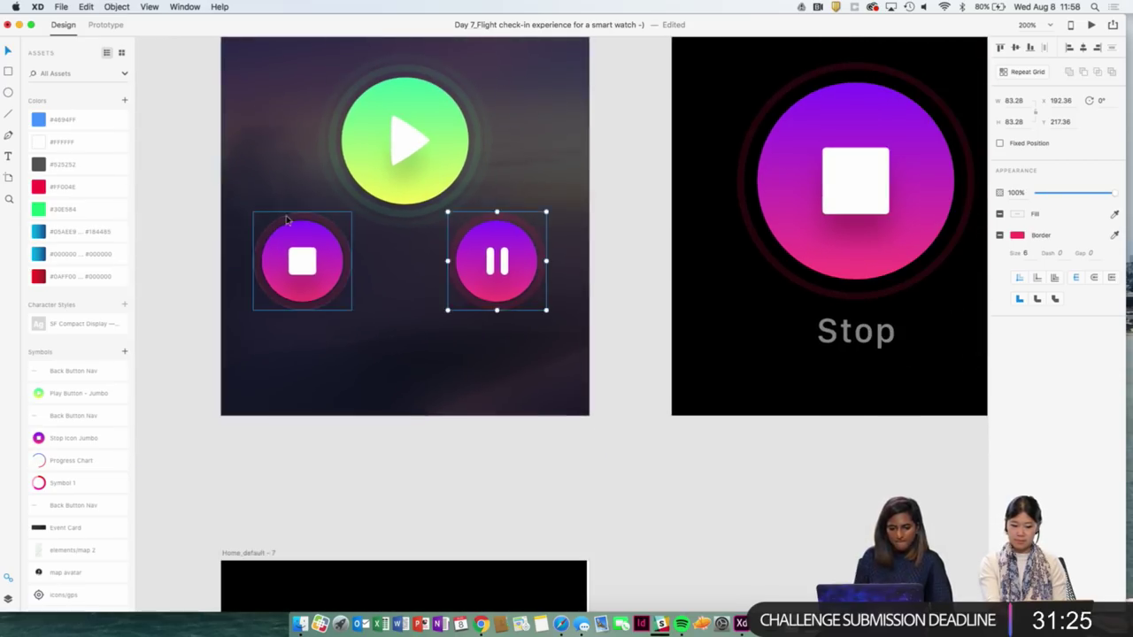
pyautogui.click(286, 220)
pyautogui.keyDown('shift'); pyautogui.click(533, 267); pyautogui.keyUp('shift')
pyautogui.hotkey('shift', 'Down')
pyautogui.hotkey('shift', 'Down')
pyautogui.hotkey('shift', 'Down')
pyautogui.press('super+minus')
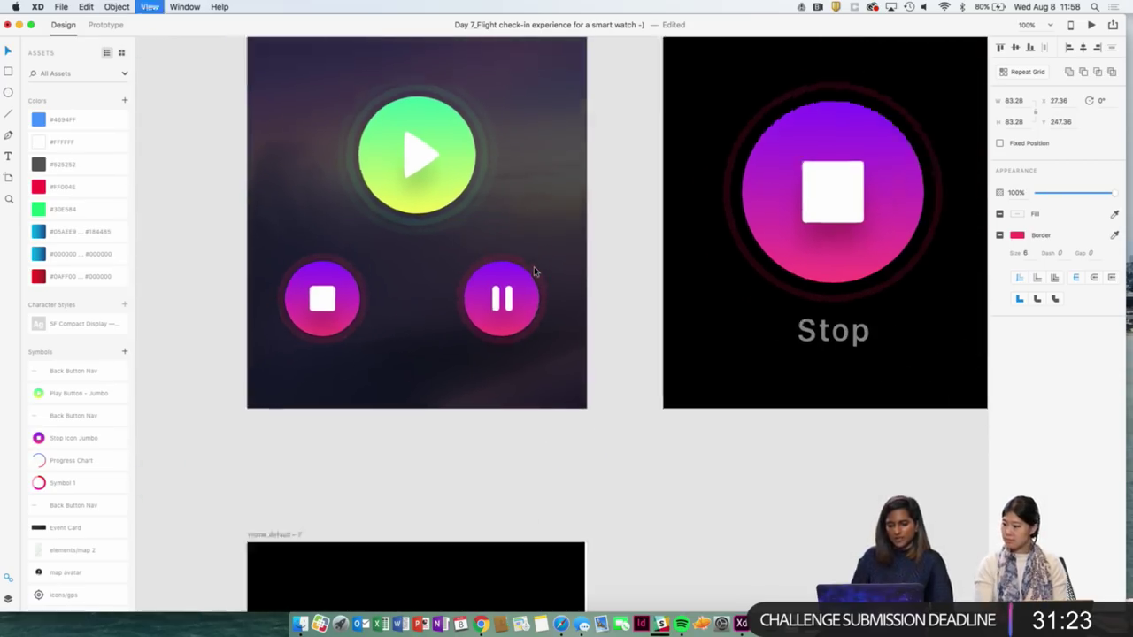
pyautogui.press('super+minus')
pyautogui.click(547, 314)
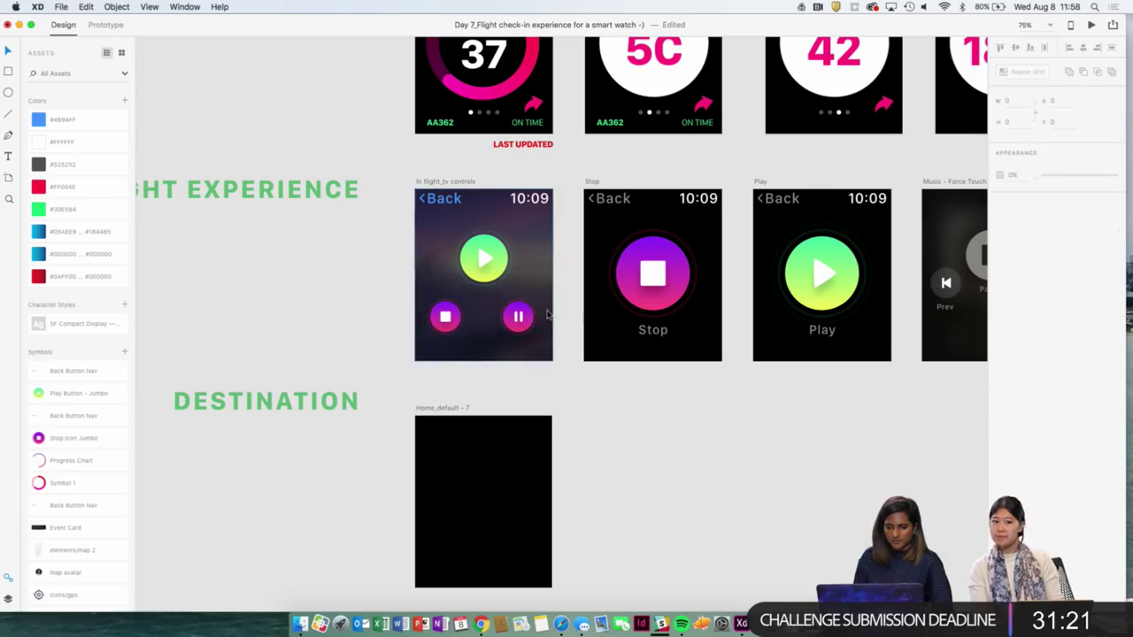
# Enlarge the small stop and pause buttons together to about 98 px each.
pyautogui.click(518, 316)
pyautogui.press('super+plus')
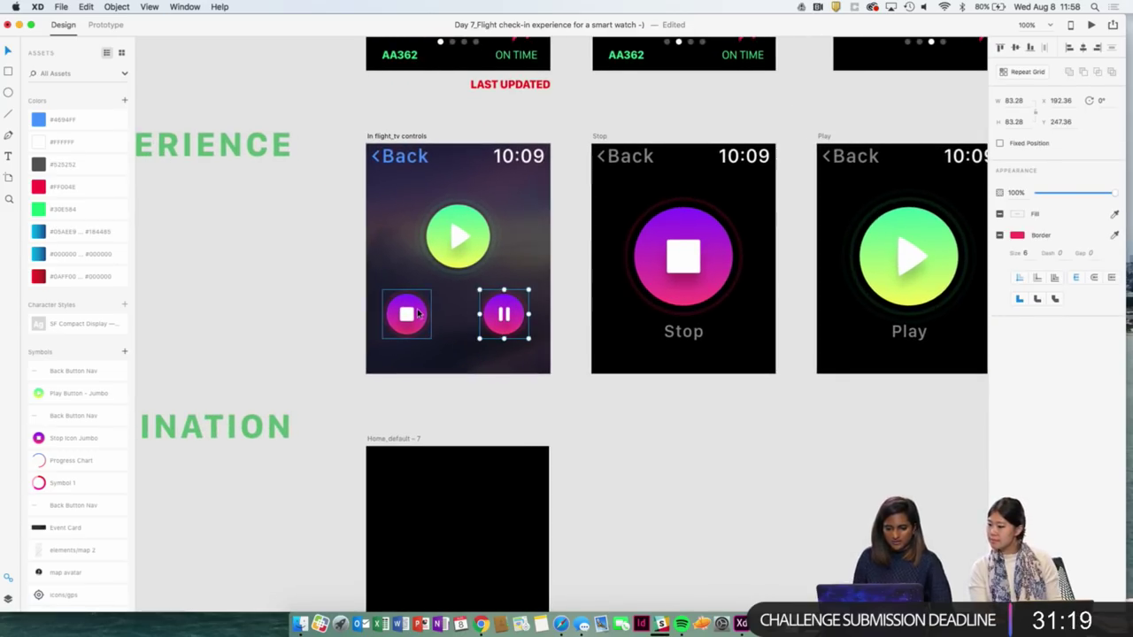
pyautogui.keyDown('shift'); pyautogui.click(418, 311); pyautogui.keyUp('shift')
pyautogui.moveTo(530, 290); pyautogui.dragTo(540, 277)
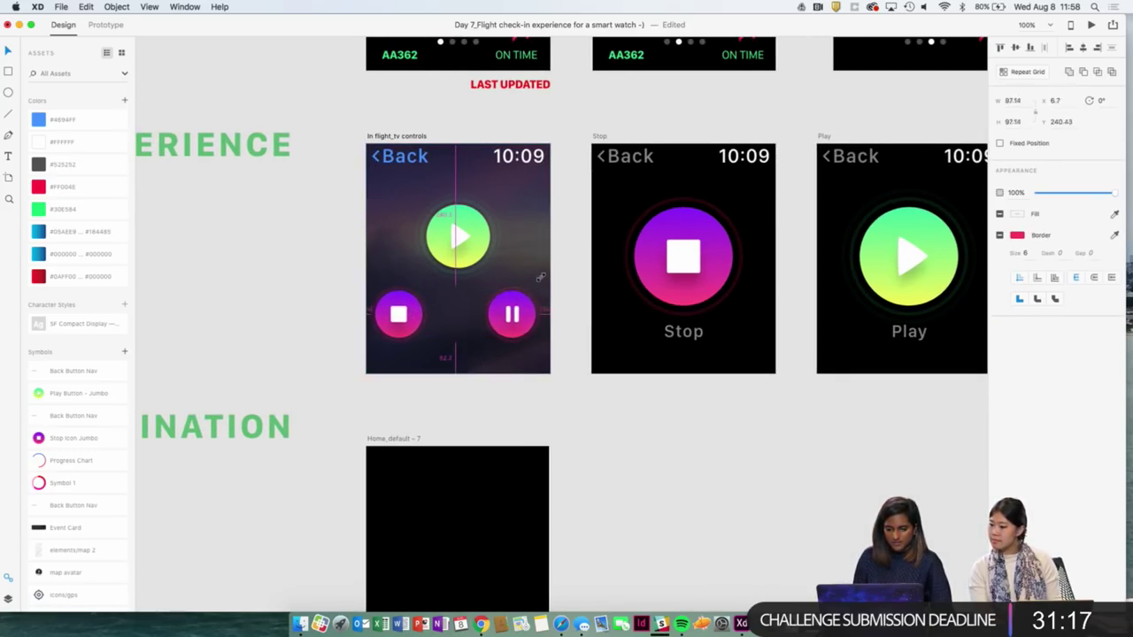
pyautogui.press('Escape')
# Bring the two small buttons closer together, with the stop button at about X 26 and the pause button at about X 189.
pyautogui.click(512, 314)
pyautogui.moveTo(388, 321); pyautogui.dragTo(393, 321)
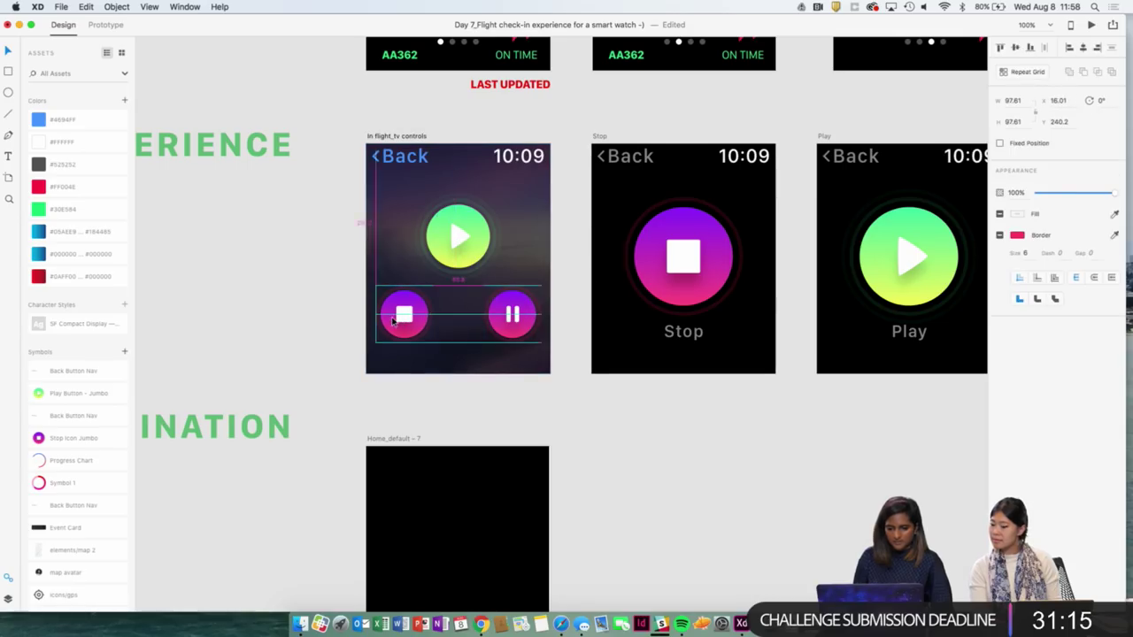
pyautogui.hotkey('shift', 'Right')
pyautogui.click(512, 314)
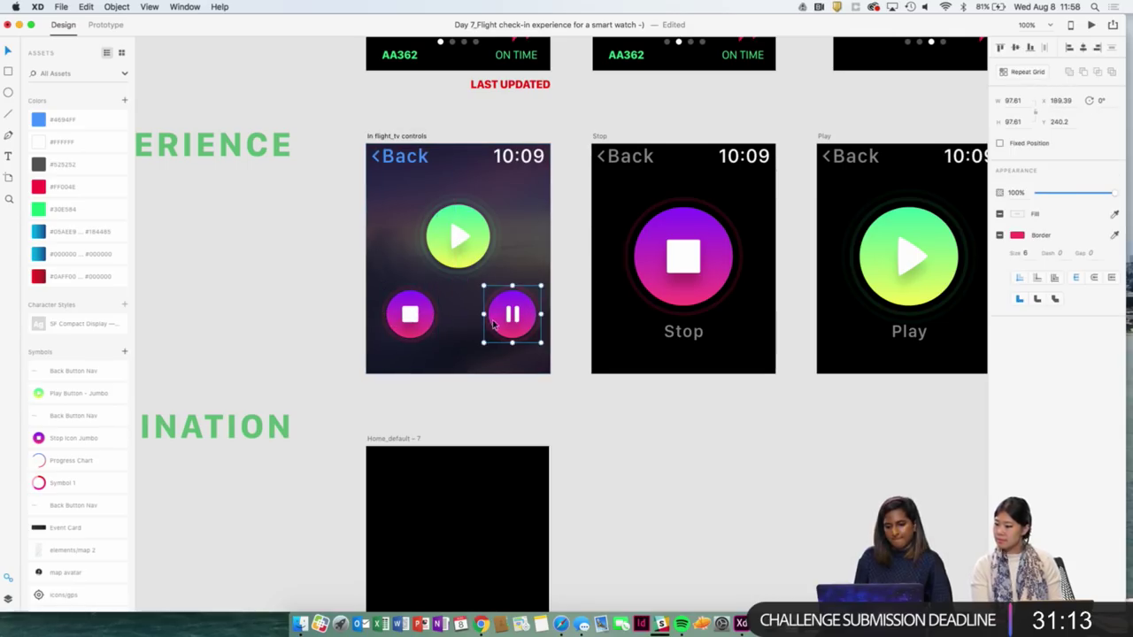
pyautogui.hotkey('shift', 'Left')
pyautogui.press('alt')
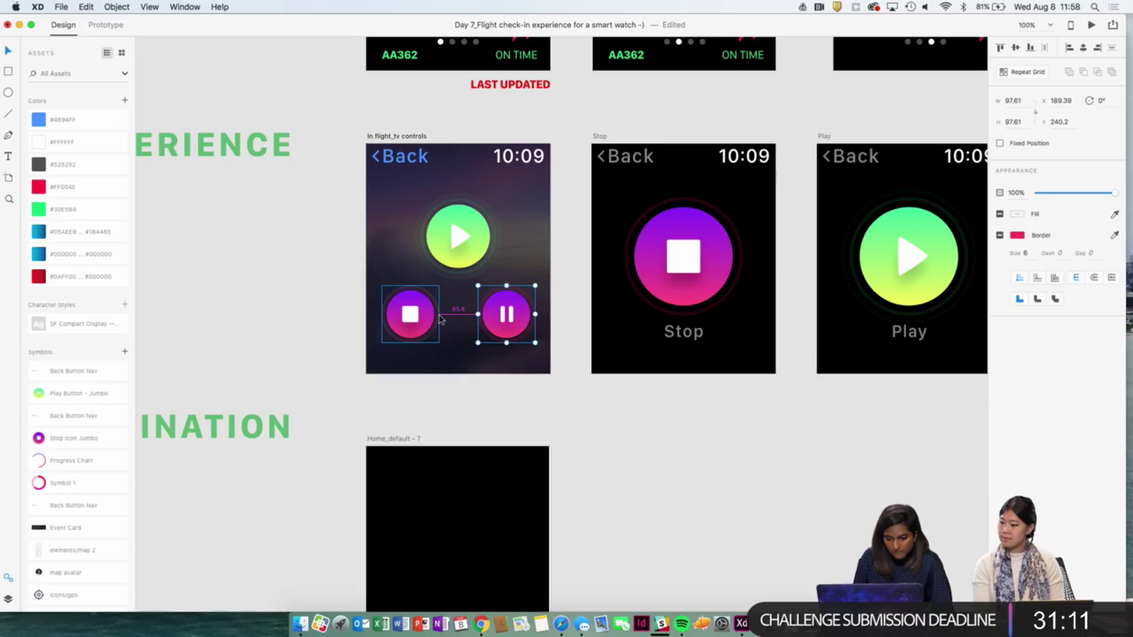
# Examine the size, spacing and centering of the play, stop and pause buttons on the In flight_tv controls artboard.
pyautogui.click(511, 417)
pyautogui.scroll(5, 515, 414)
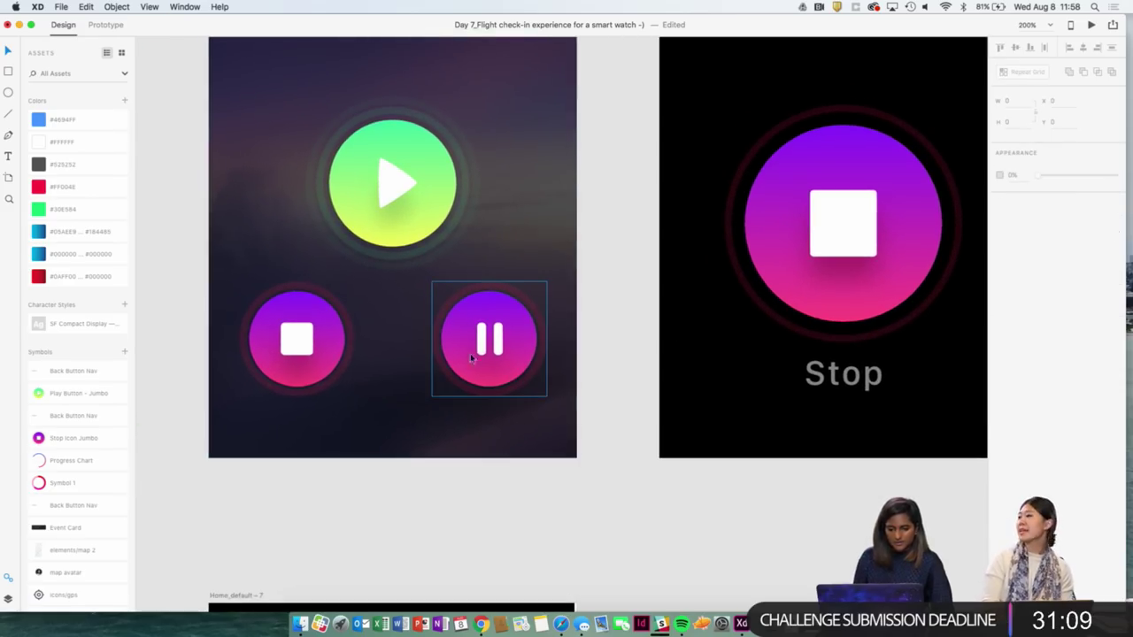
pyautogui.click(482, 343)
pyautogui.press('alt')
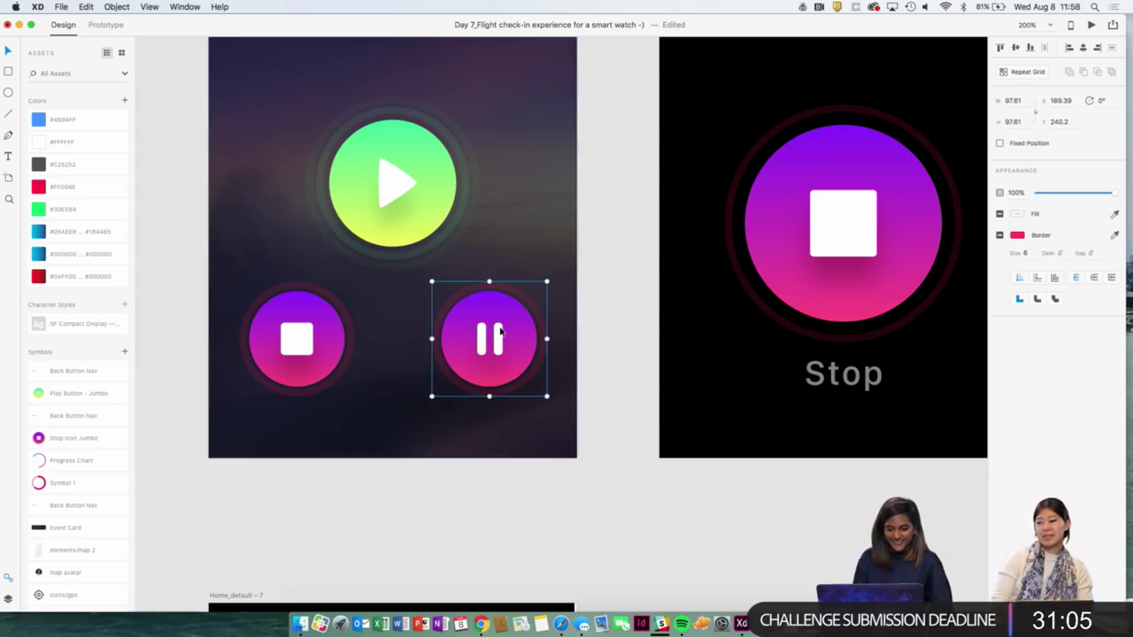
pyautogui.scroll(-5, 478, 328)
pyautogui.click(494, 264)
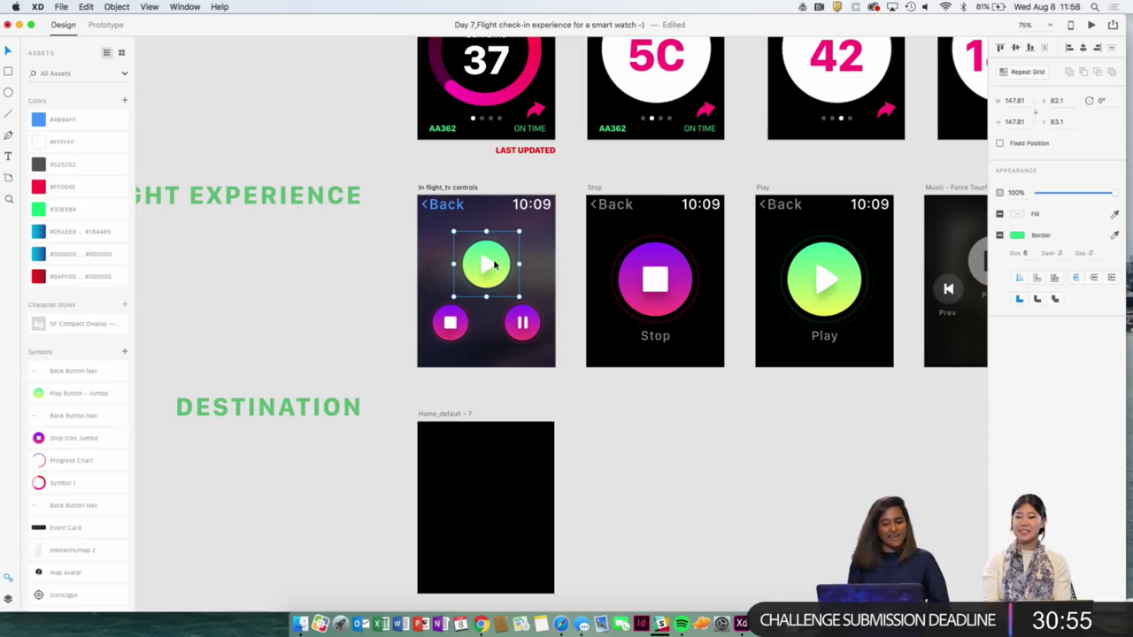
pyautogui.click(587, 397)
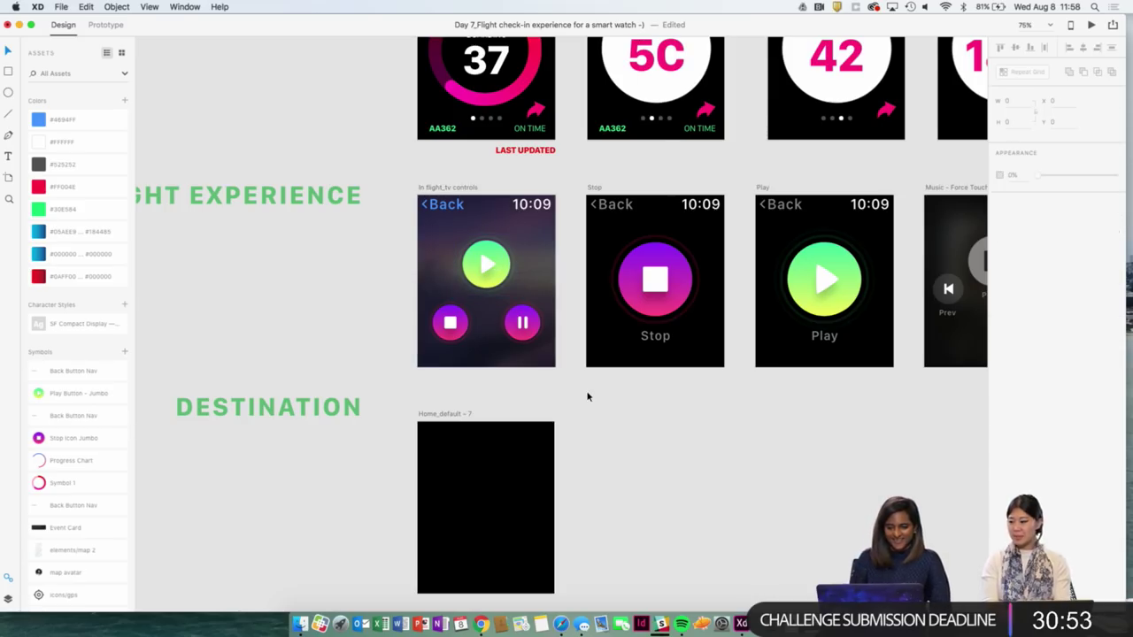
pyautogui.scroll(-3, 587, 397)
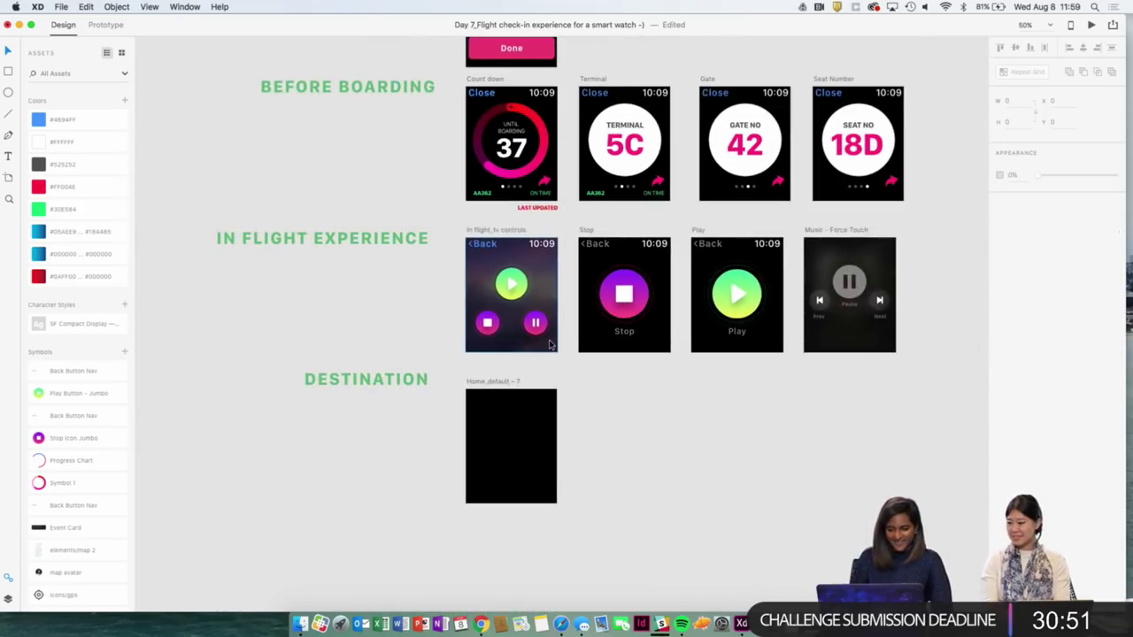
pyautogui.scroll(3, 549, 345)
pyautogui.click(461, 243)
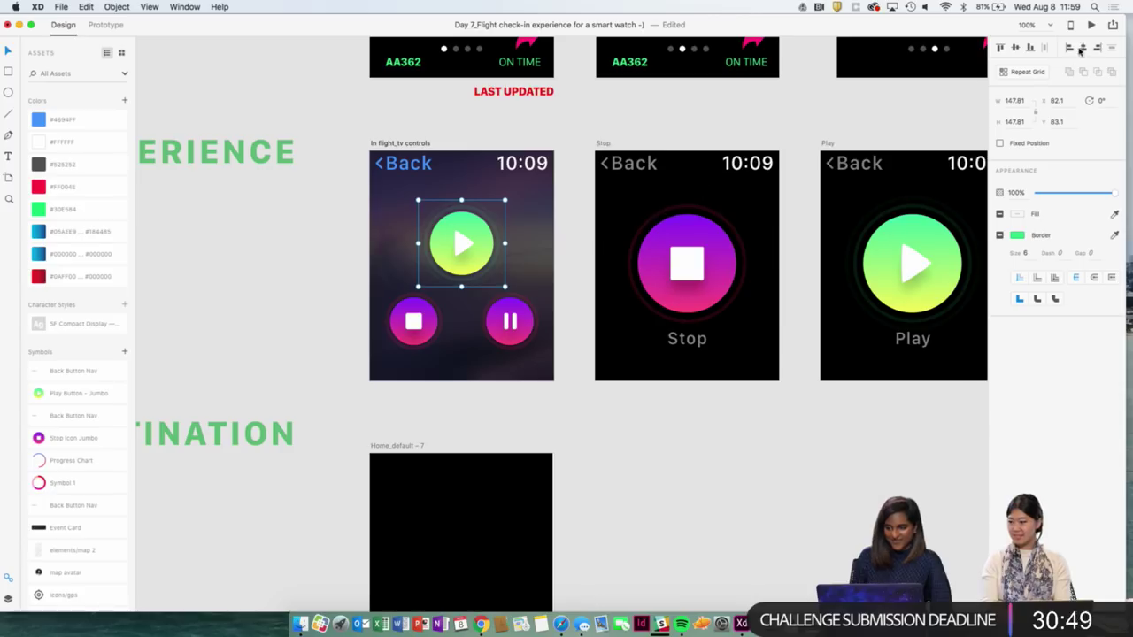
pyautogui.click(784, 334)
# Move the stop and pause buttons inward beneath the play button, placing the stop button at about X 36.
pyautogui.click(510, 321)
pyautogui.keyDown('shift'); pyautogui.click(434, 330); pyautogui.keyUp('shift')
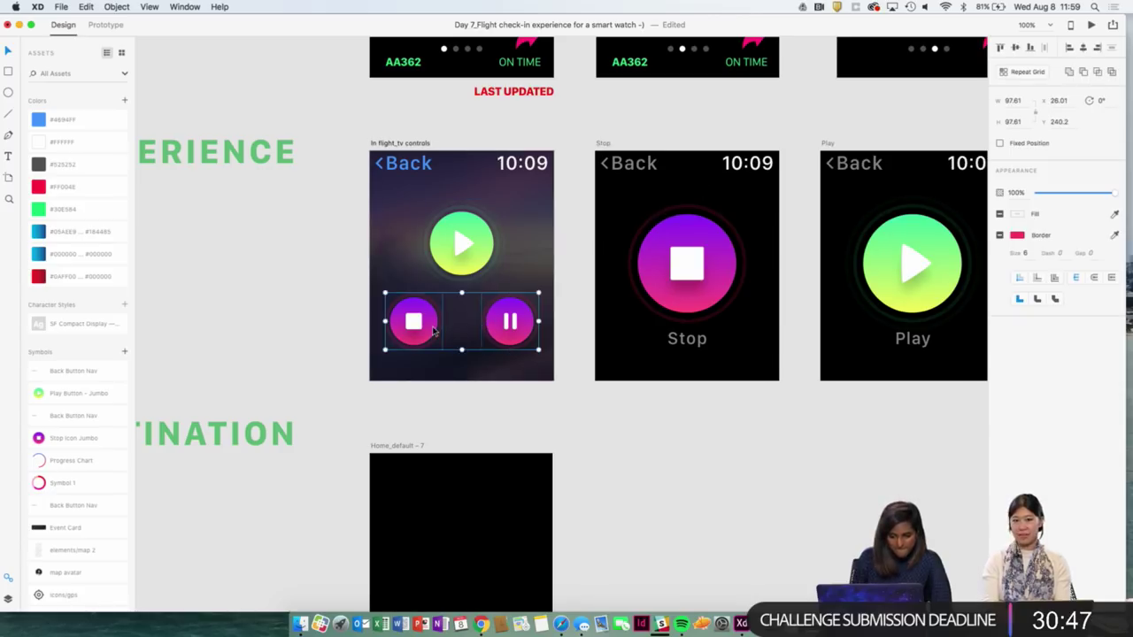
pyautogui.moveTo(434, 331); pyautogui.dragTo(434, 330)
pyautogui.click(523, 417)
pyautogui.moveTo(511, 321); pyautogui.dragTo(520, 309)
pyautogui.moveTo(422, 314); pyautogui.dragTo(428, 309)
pyautogui.click(522, 368)
# Try enlarging the stop and pause buttons together to about 116 px, and undo the resize.
pyautogui.click(504, 322)
pyautogui.keyDown('shift'); pyautogui.click(419, 322); pyautogui.keyUp('shift')
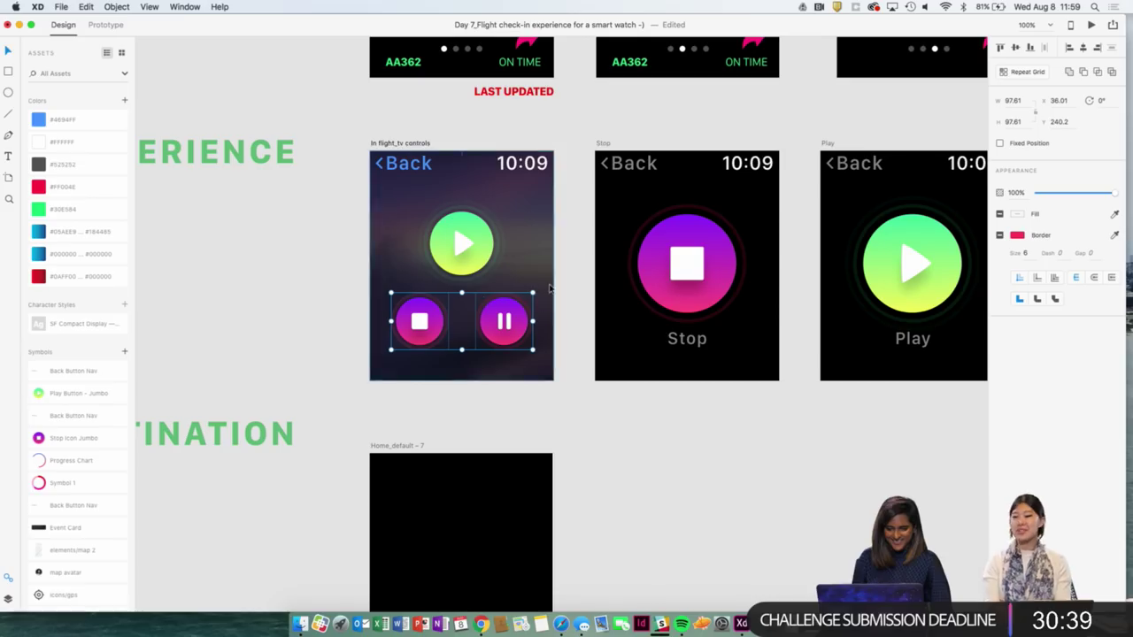
pyautogui.moveTo(533, 292); pyautogui.dragTo(546, 286)
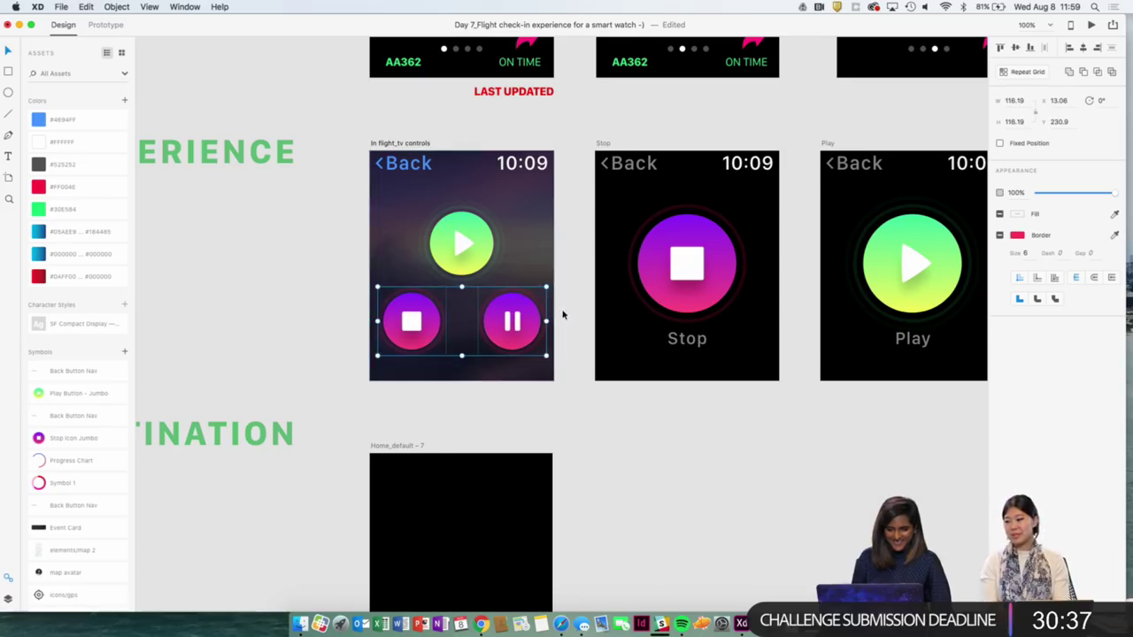
pyautogui.hotkey('ctrl', 'z')
# Add a "Pause" text label beside the play button on the In flight_tv controls artboard and set its fill to grey #ACACAC.
pyautogui.scroll(-5, 568, 315)
pyautogui.hscroll(2, 569, 315)
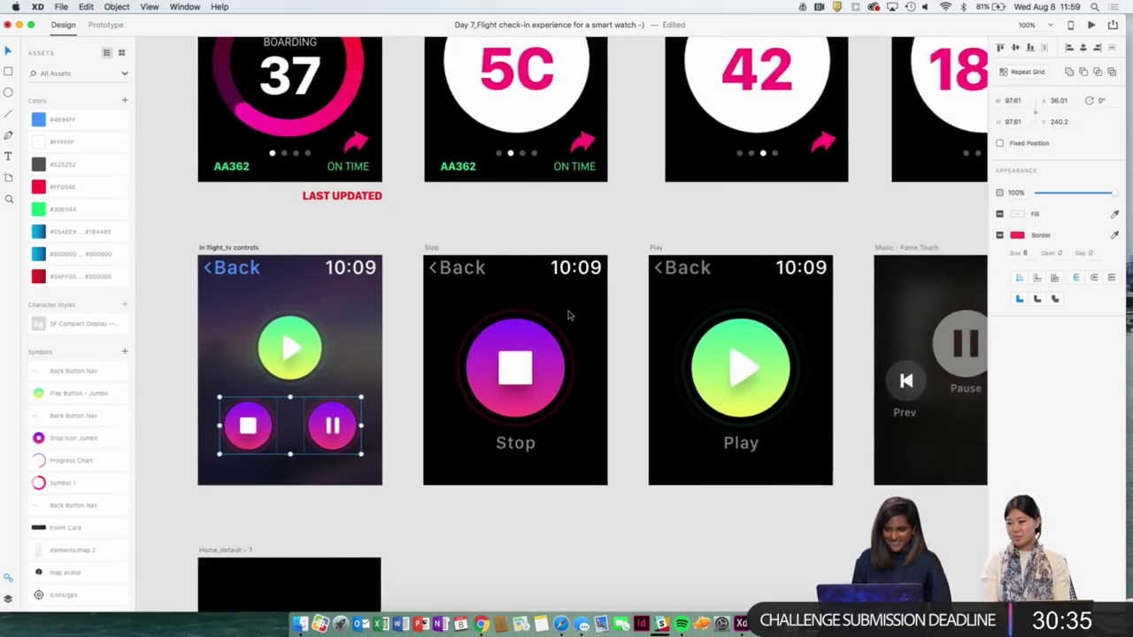
pyautogui.hscroll(-2, 568, 315)
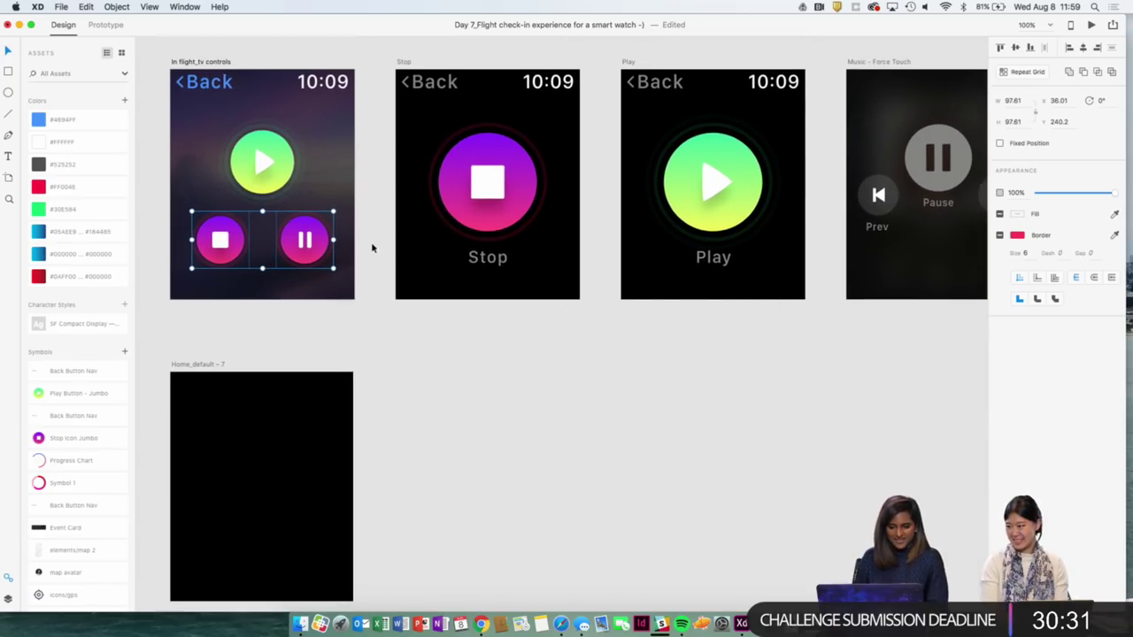
pyautogui.press('t')
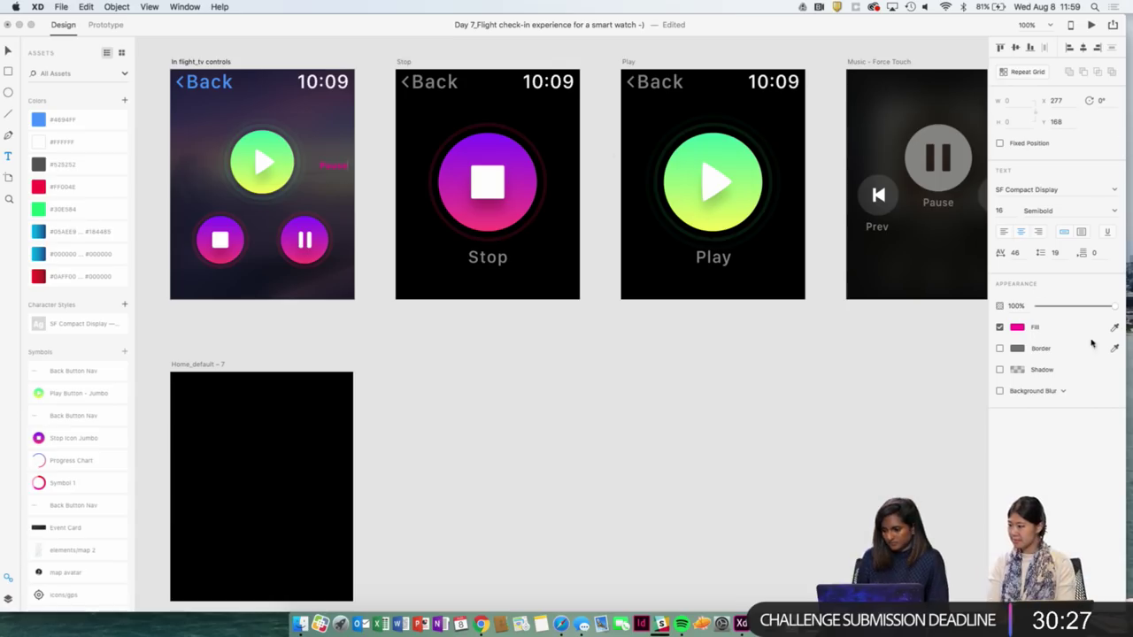
pyautogui.click(1020, 329)
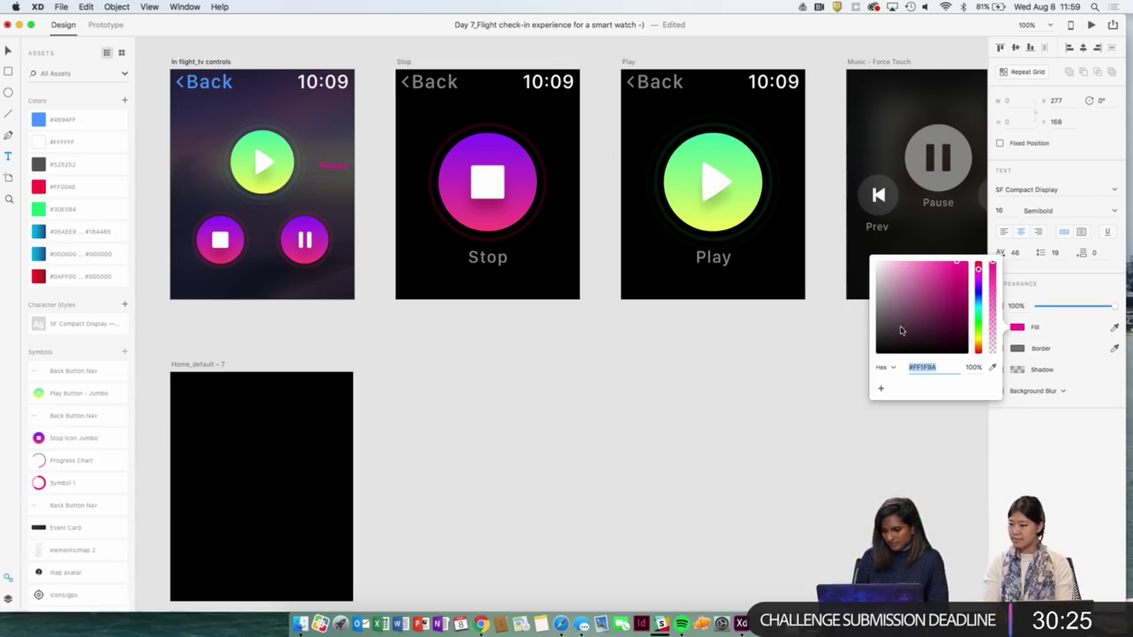
pyautogui.moveTo(880, 344); pyautogui.dragTo(849, 299)
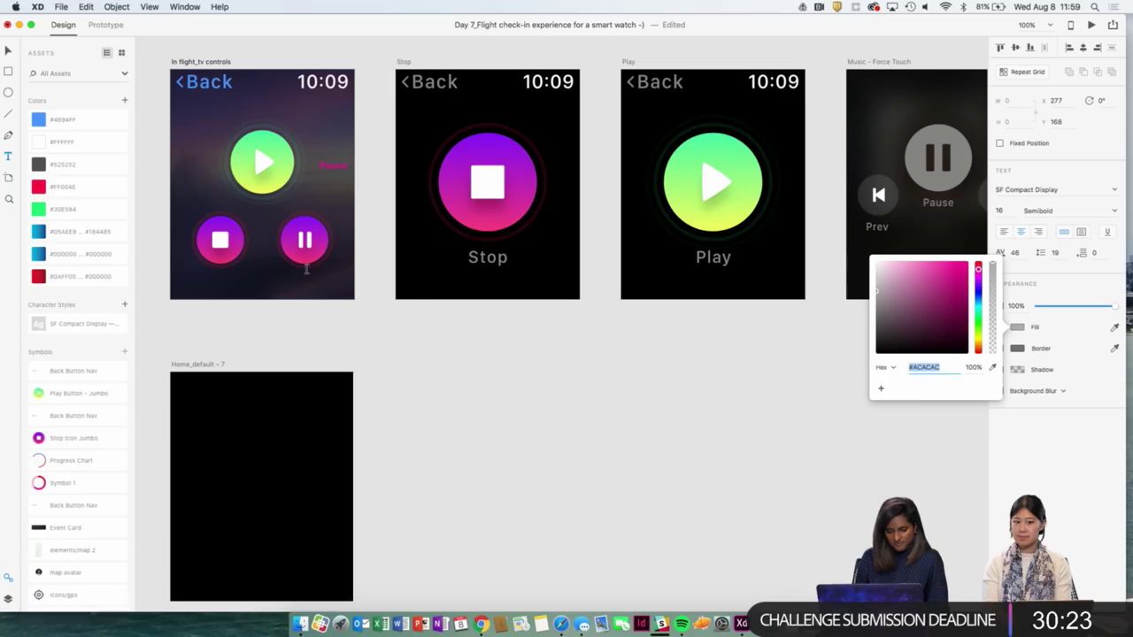
# Recolor the "Pause" label beside the play button with a neutral grey fill.
pyautogui.click(9, 53)
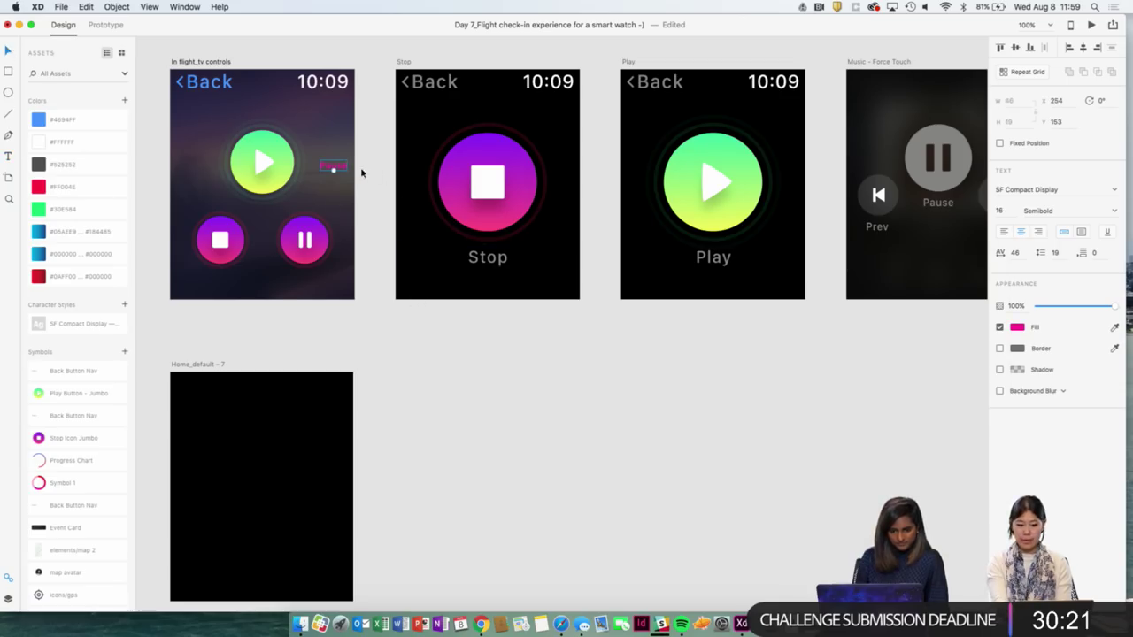
pyautogui.click(1016, 327)
pyautogui.moveTo(872, 301); pyautogui.dragTo(871, 304)
pyautogui.click(620, 463)
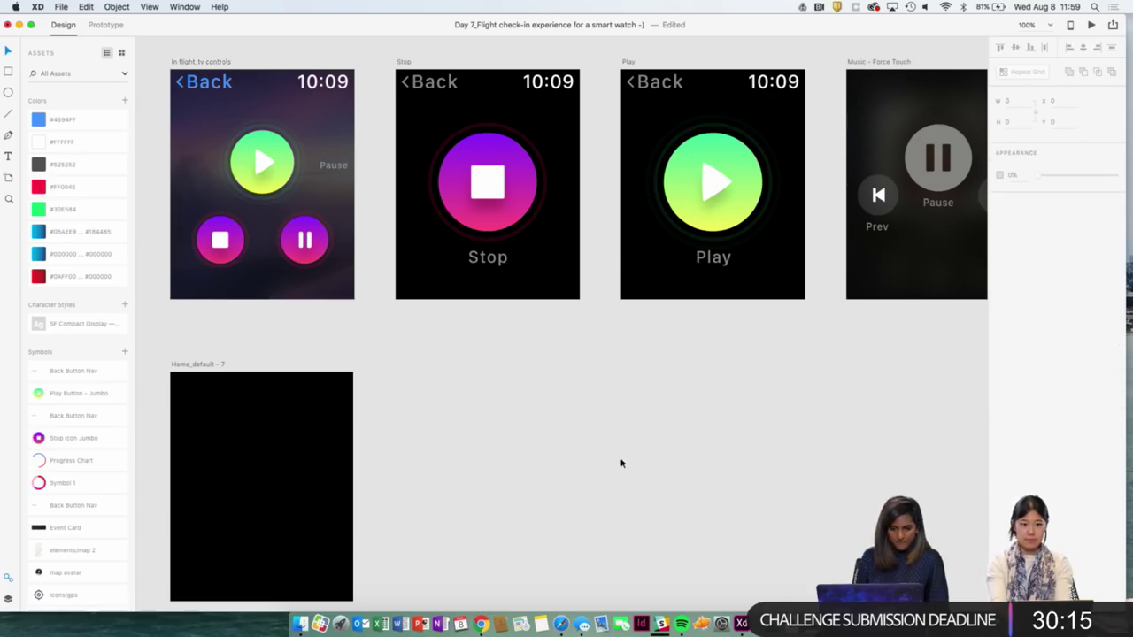
# Shift the play button up slightly and change the text label beside it to "Play".
pyautogui.moveTo(233, 157); pyautogui.dragTo(248, 158)
pyautogui.click(327, 166)
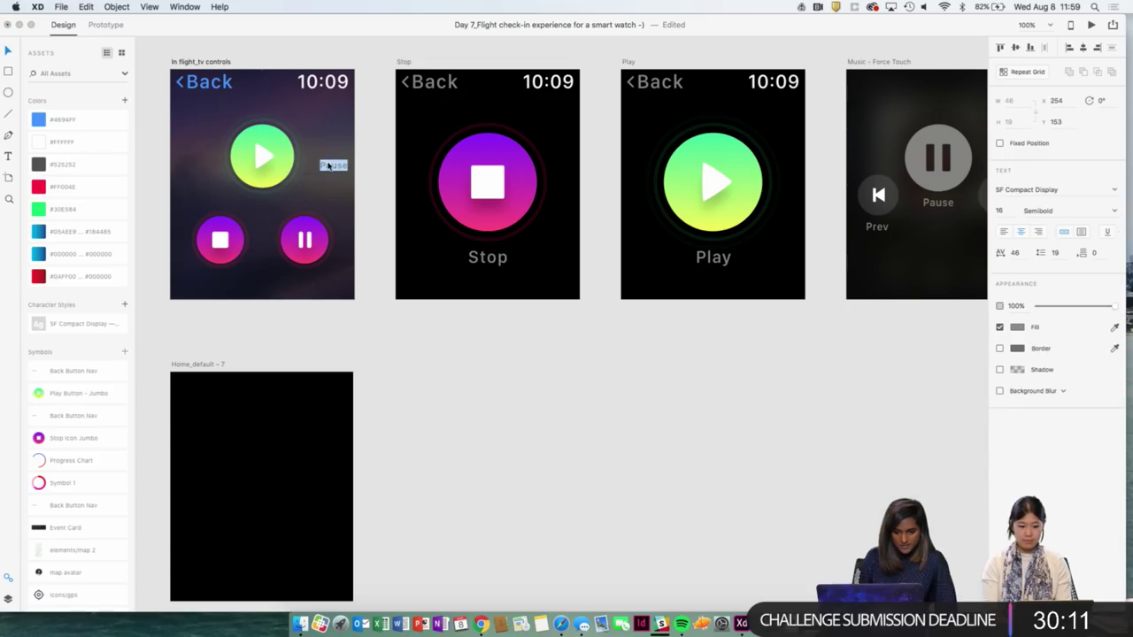
pyautogui.doubleClick(327, 165)
pyautogui.moveTo(331, 166); pyautogui.dragTo(369, 165)
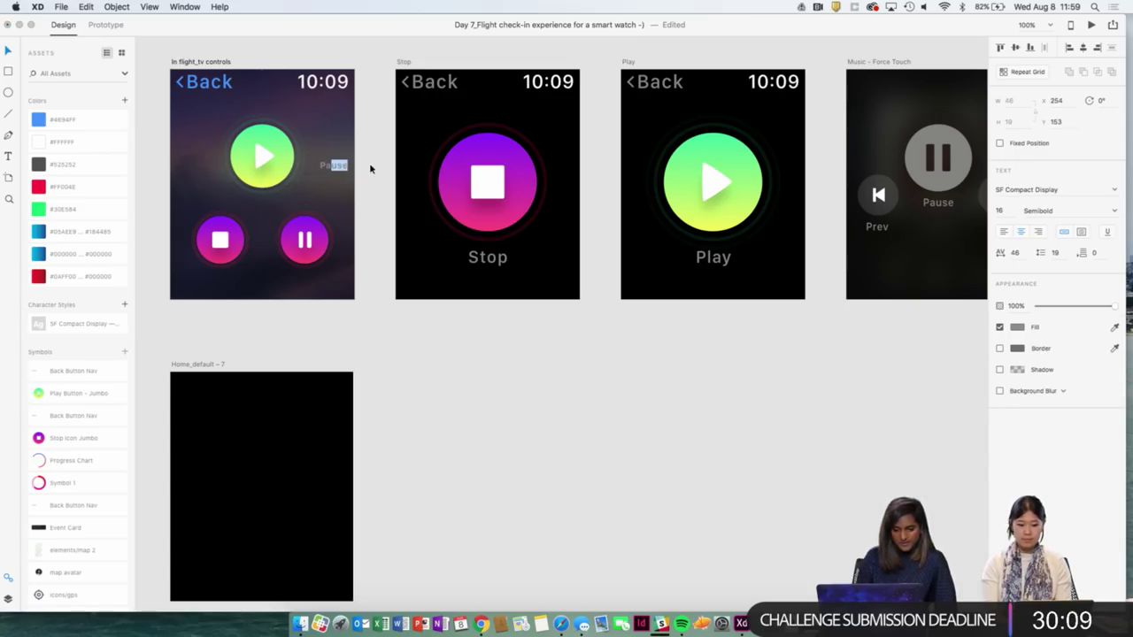
pyautogui.press('BackSpace')
pyautogui.press('BackSpace')
pyautogui.write('lay')
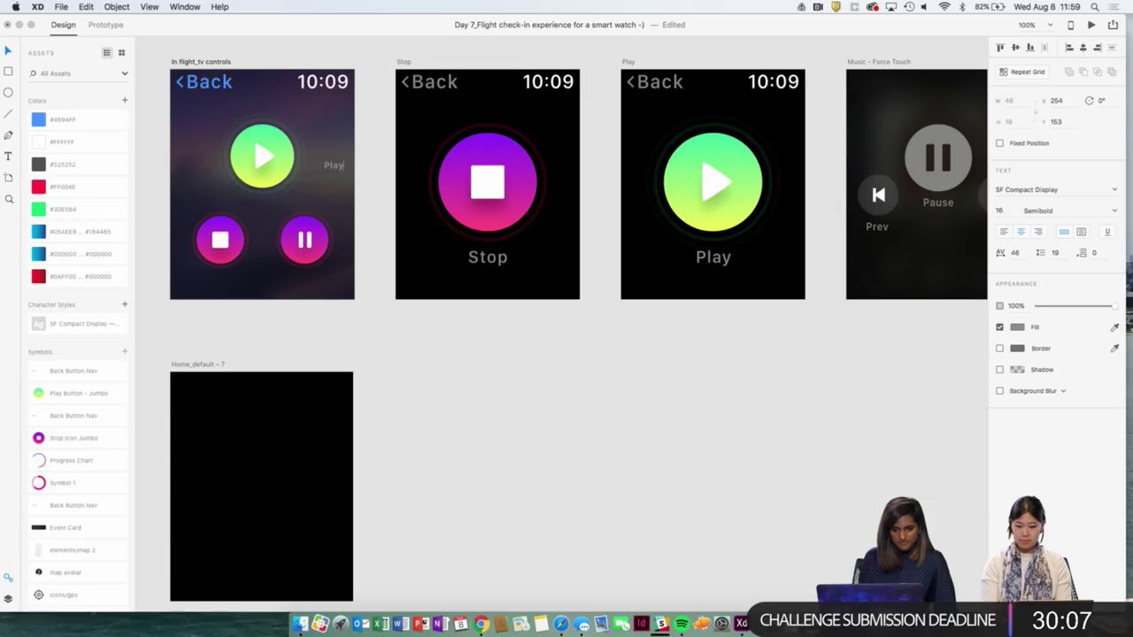
pyautogui.press('Escape')
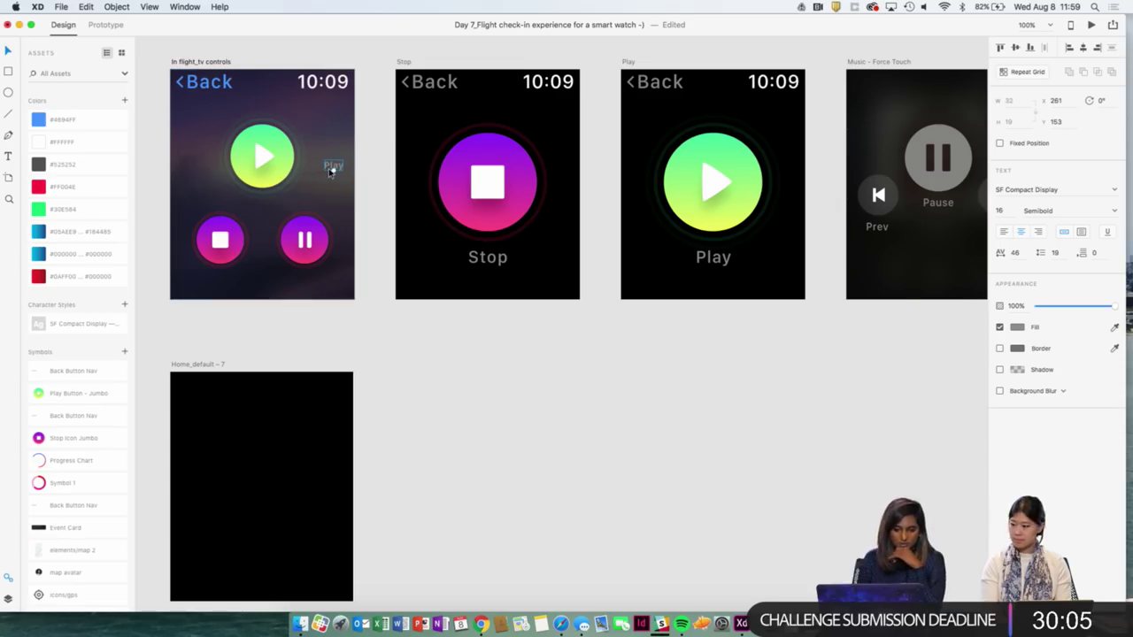
# Center the Play label beneath the play button and nudge the button up to widen the gap between them.
pyautogui.moveTo(330, 171); pyautogui.dragTo(261, 209)
pyautogui.click(267, 157)
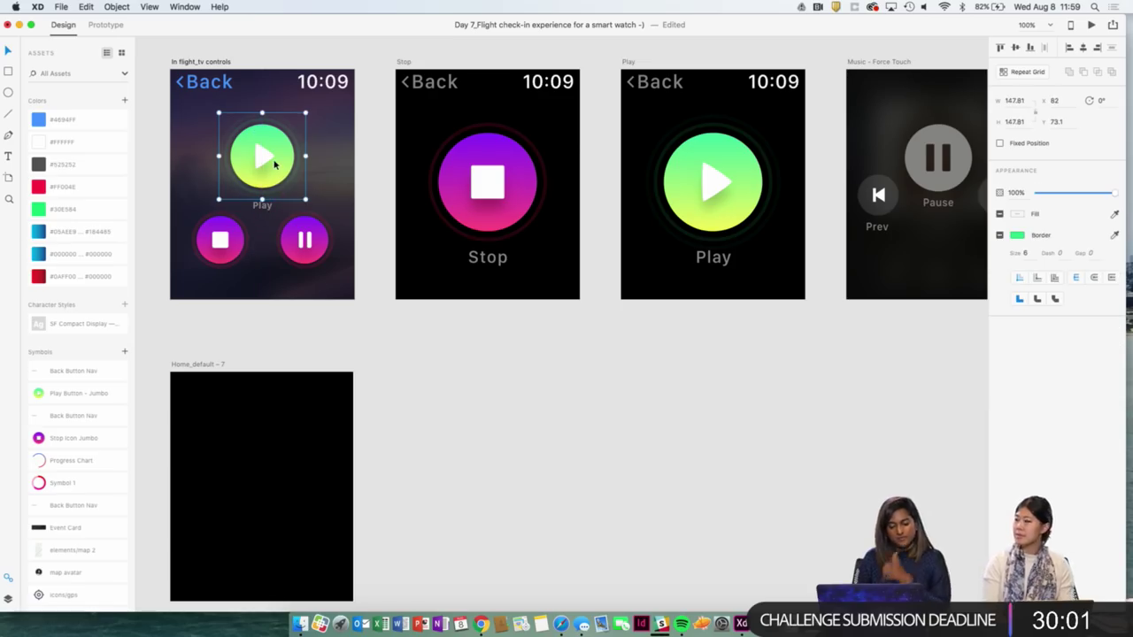
pyautogui.hotkey('shift', 'Up')
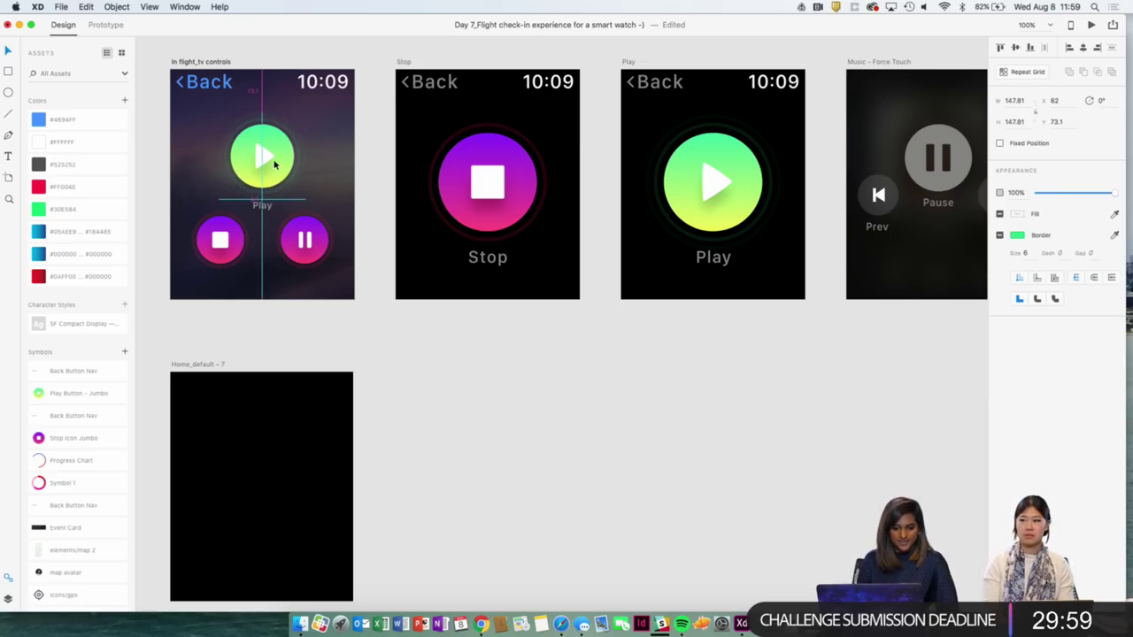
# Duplicate the Play label between the stop and pause buttons' lower edges and change the copy's text to "Stop".
pyautogui.click(266, 205)
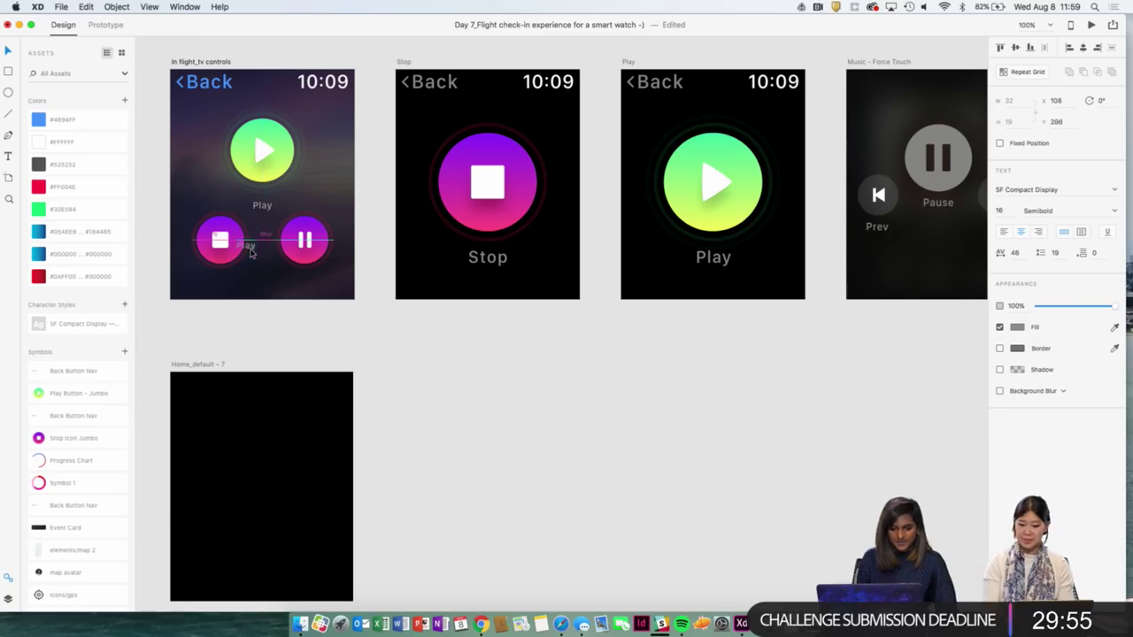
pyautogui.moveTo(266, 206); pyautogui.dragTo(257, 277)
pyautogui.doubleClick(257, 275)
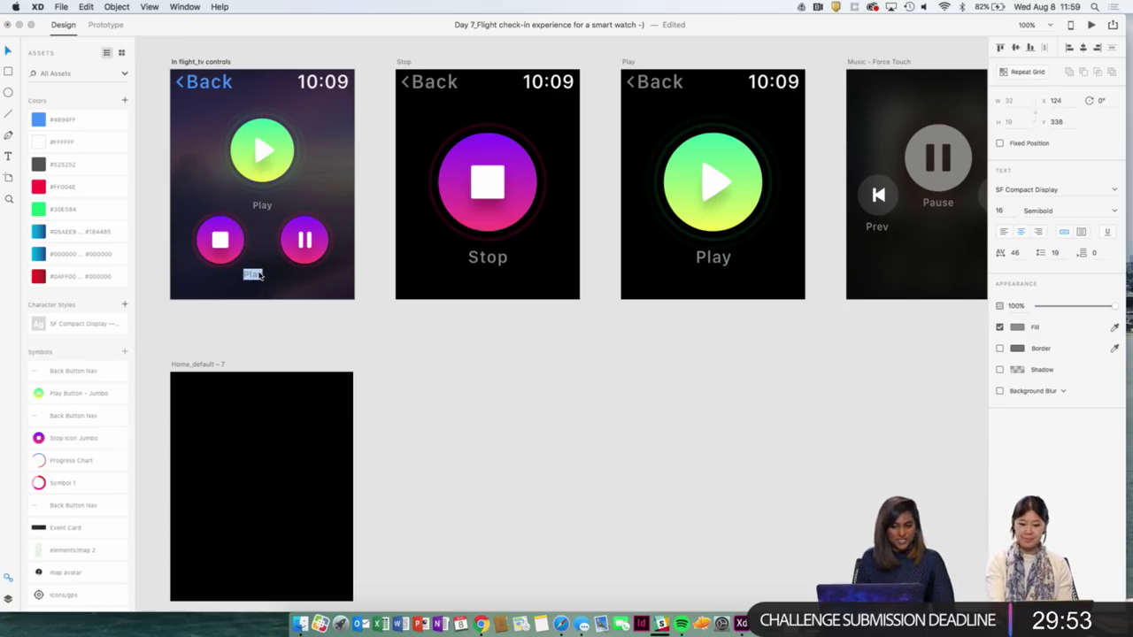
pyautogui.write('Stop')
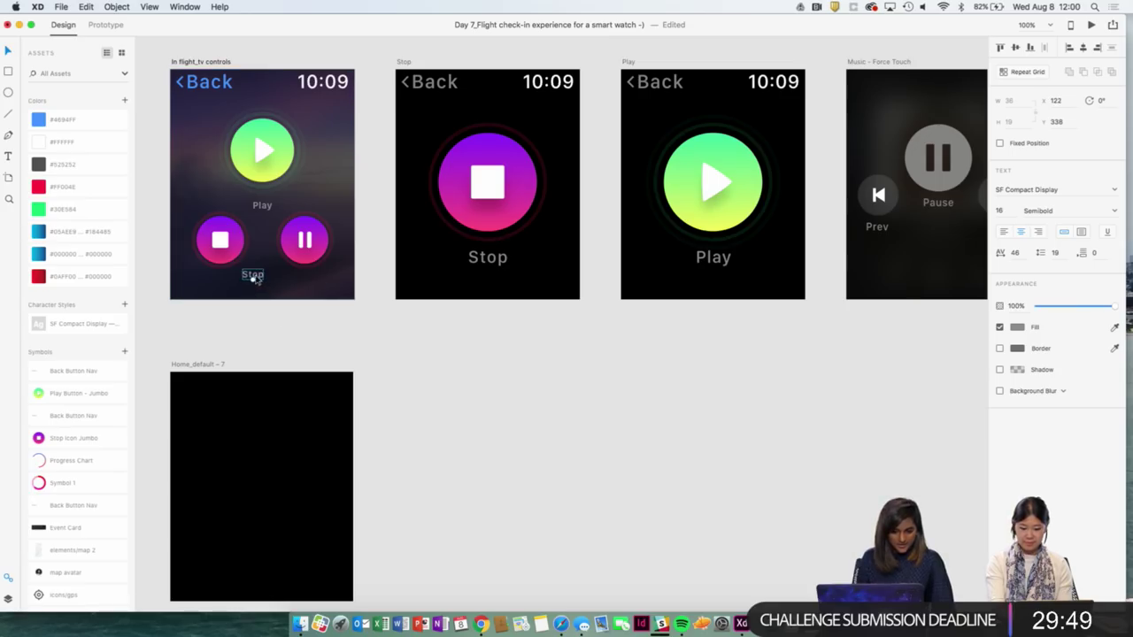
# Place the Stop label under the stop button and copy it beneath the pause button with the text "Pause".
pyautogui.moveTo(257, 277); pyautogui.dragTo(309, 281)
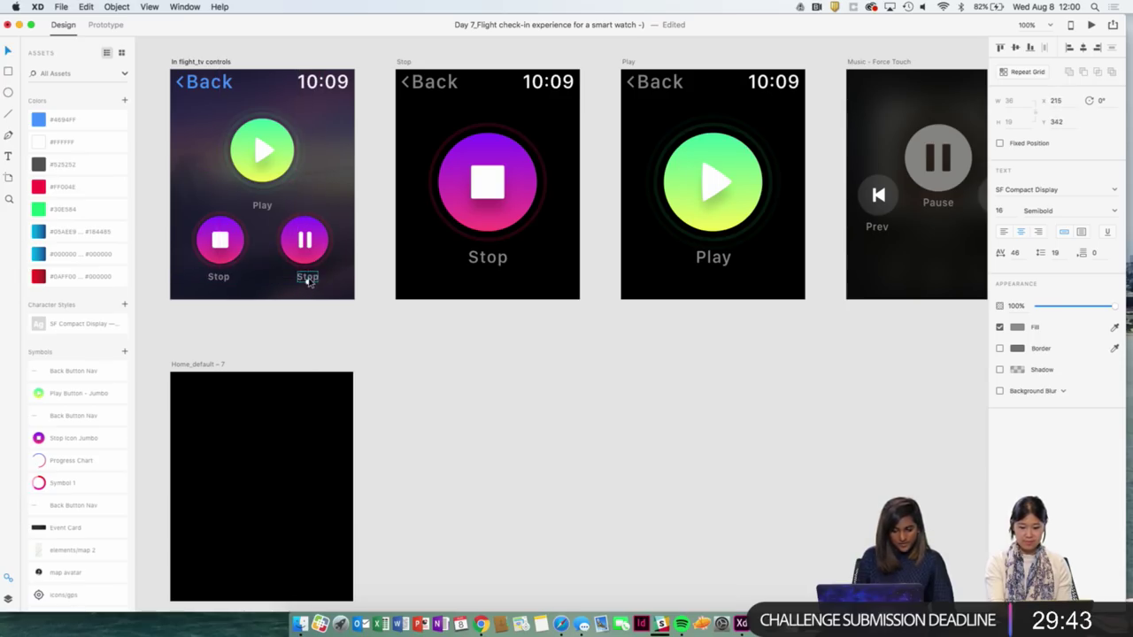
pyautogui.doubleClick(307, 278)
pyautogui.write('Pause')
pyautogui.press('Escape')
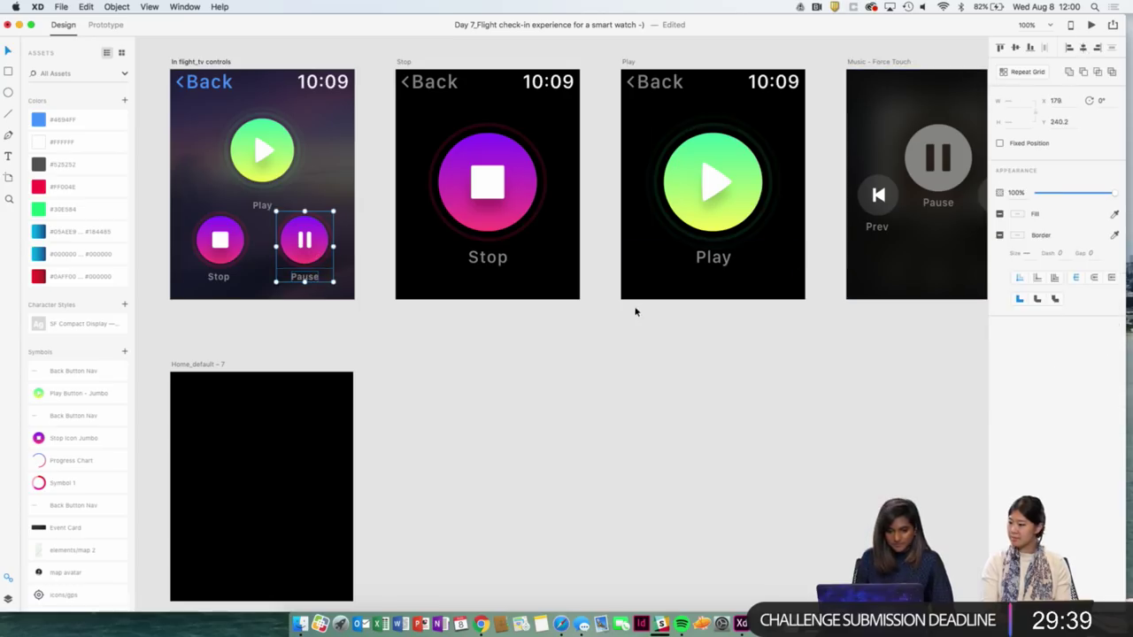
# Center the Pause and Stop labels horizontally under their respective buttons.
pyautogui.click(582, 357)
pyautogui.click(220, 241)
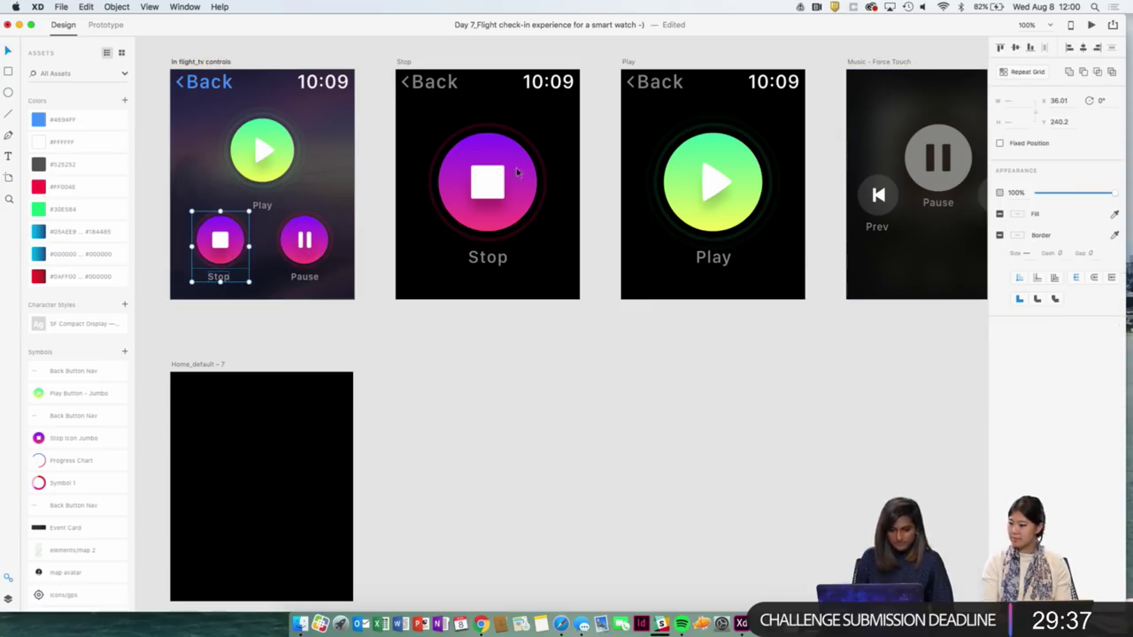
pyautogui.click(685, 407)
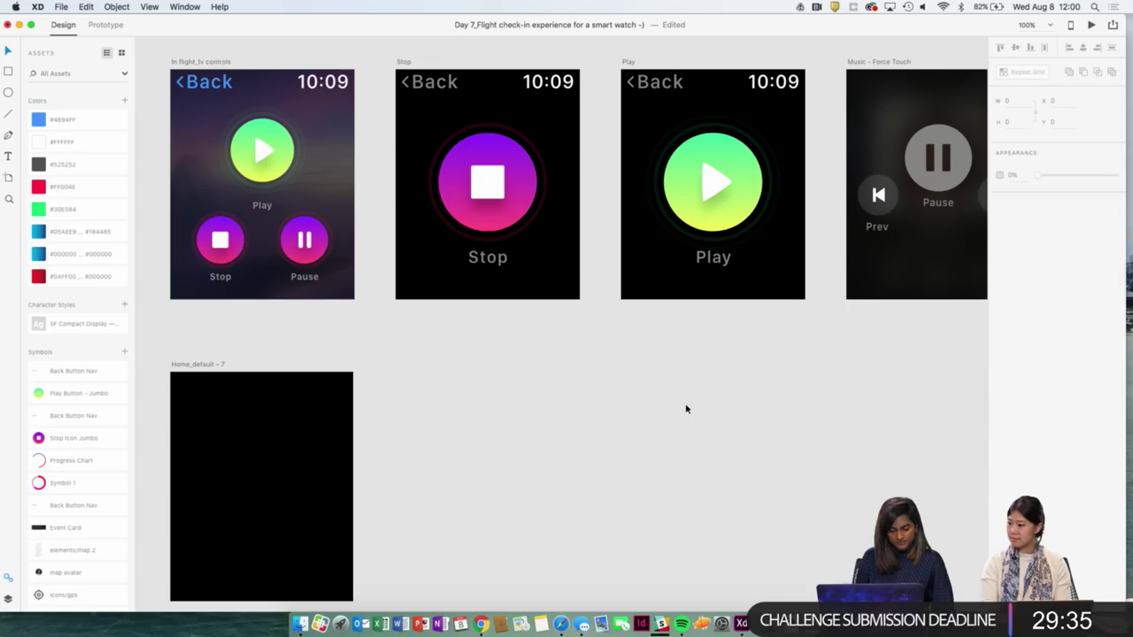
# Delete the Stop, Play and Music - Force Touch artboards from the in-flight row.
pyautogui.press('super+minus')
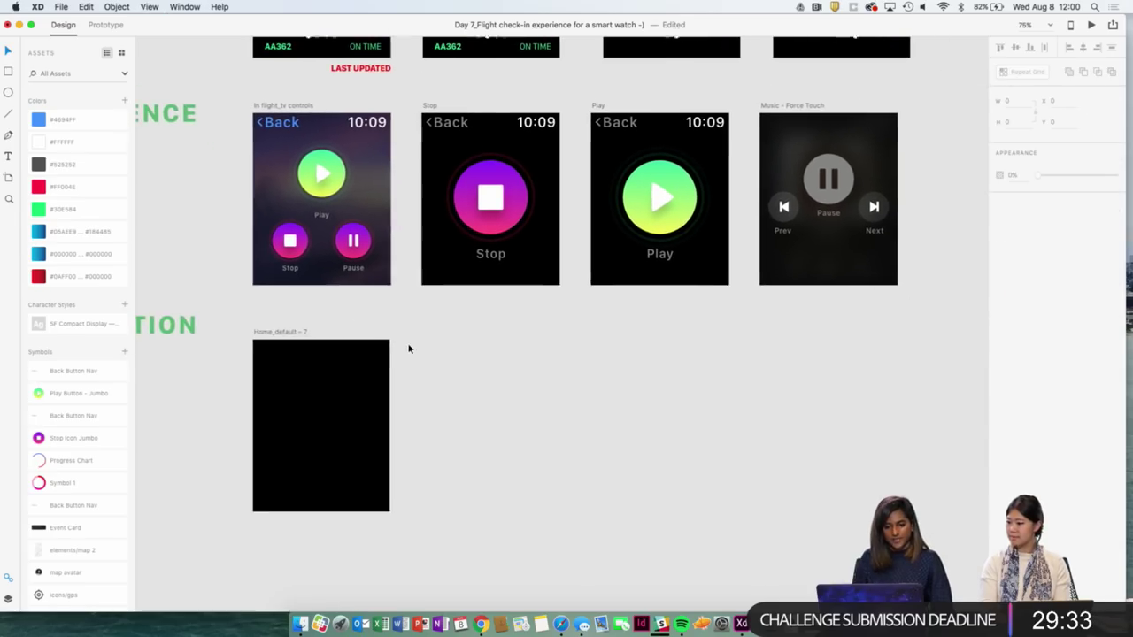
pyautogui.hscroll(2, 553, 75)
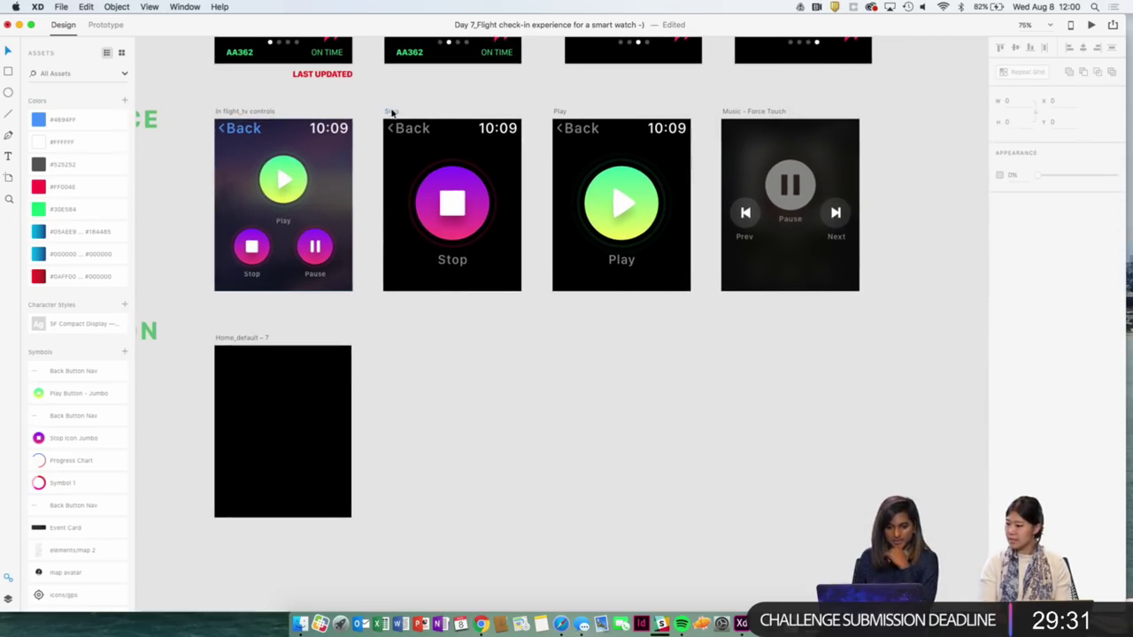
pyautogui.click(391, 112)
pyautogui.keyDown('shift'); pyautogui.click(560, 110); pyautogui.keyUp('shift')
pyautogui.keyDown('shift'); pyautogui.click(769, 111); pyautogui.keyUp('shift')
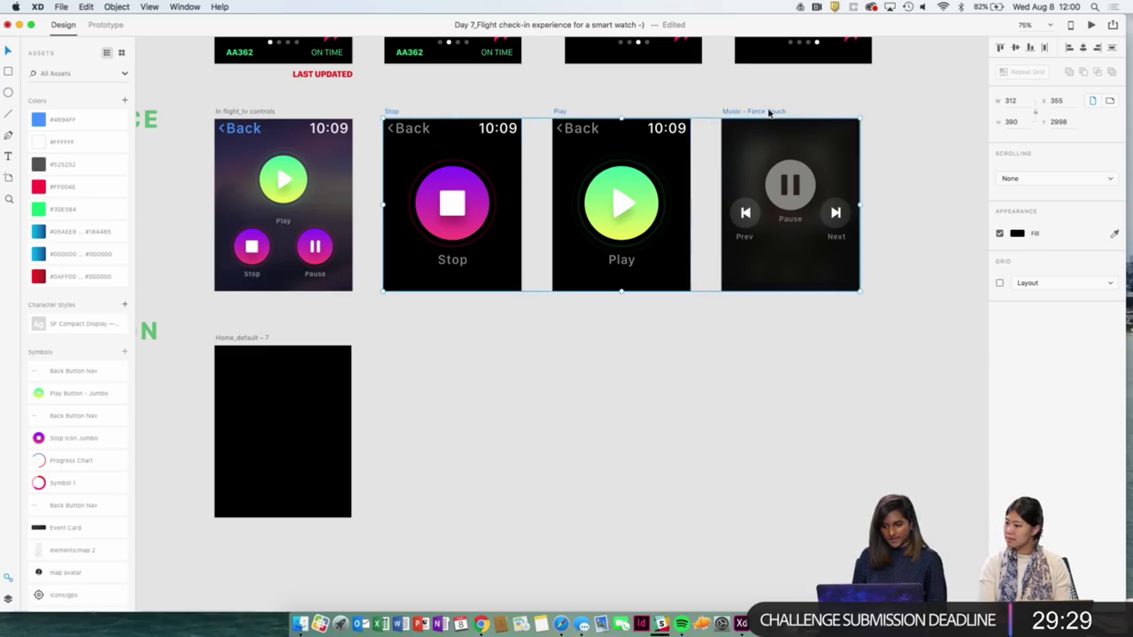
pyautogui.press('Delete')
pyautogui.scroll(5, 506, 380)
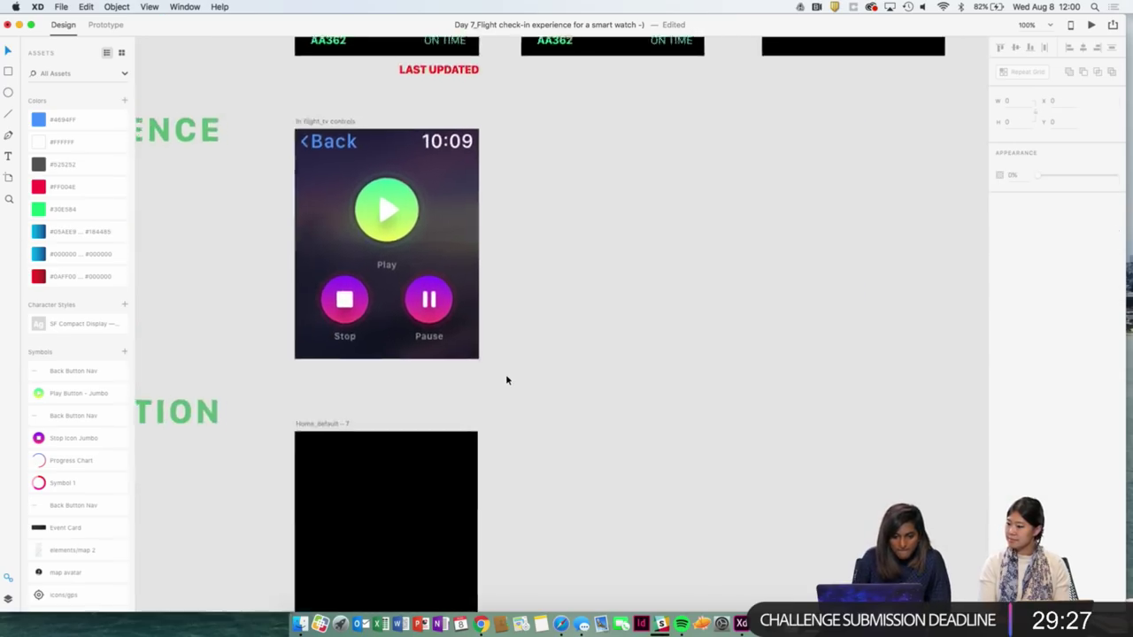
pyautogui.click(428, 228)
pyautogui.click(608, 292)
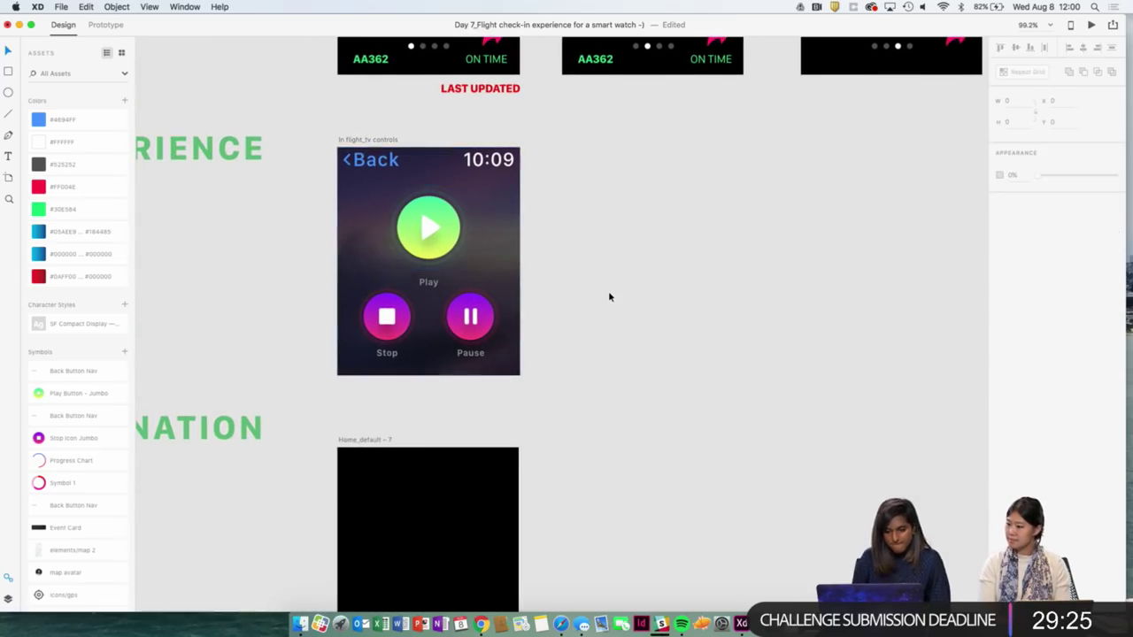
pyautogui.press('super+minus')
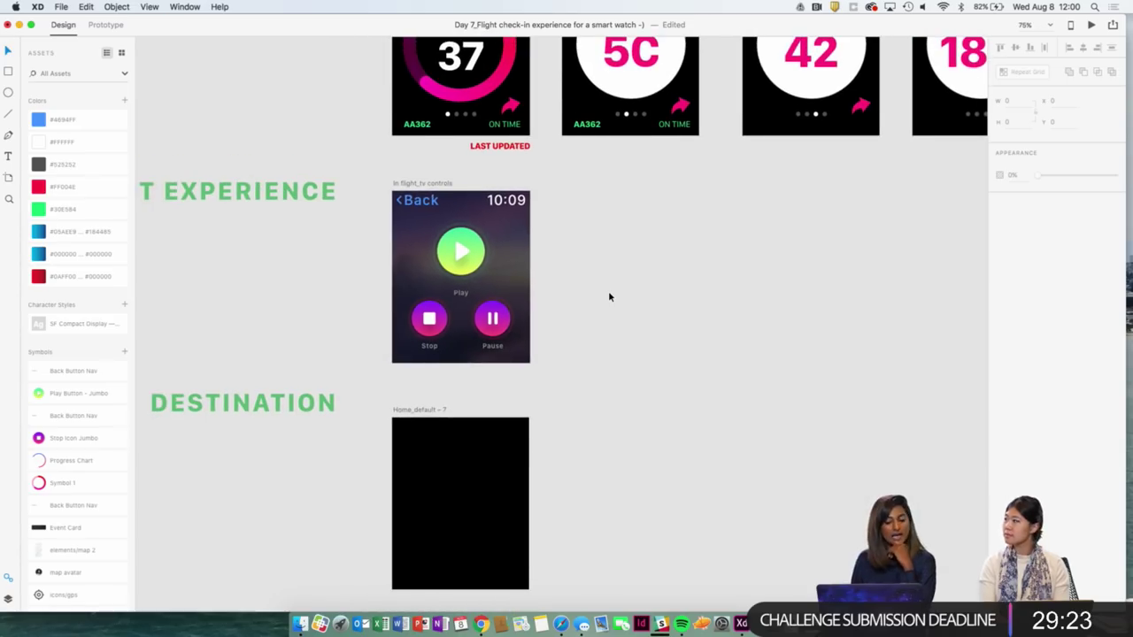
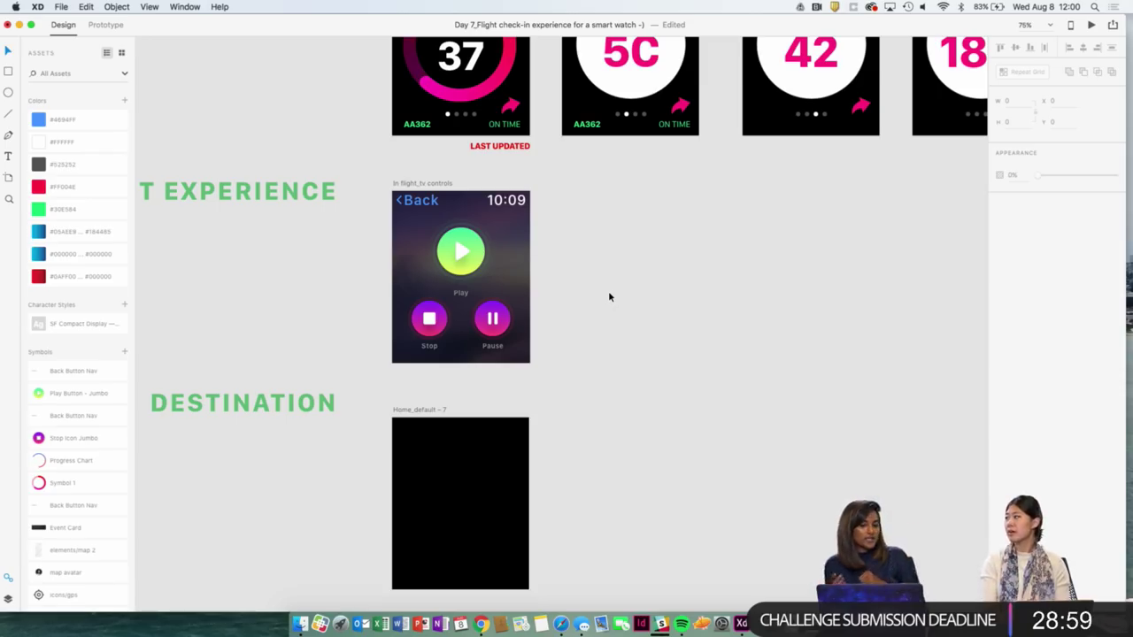
# Move the Home_default – 7 artboard down to about Y 3908 and bring the DESTINATION heading level with it.
pyautogui.press('super+minus')
pyautogui.press('super+minus')
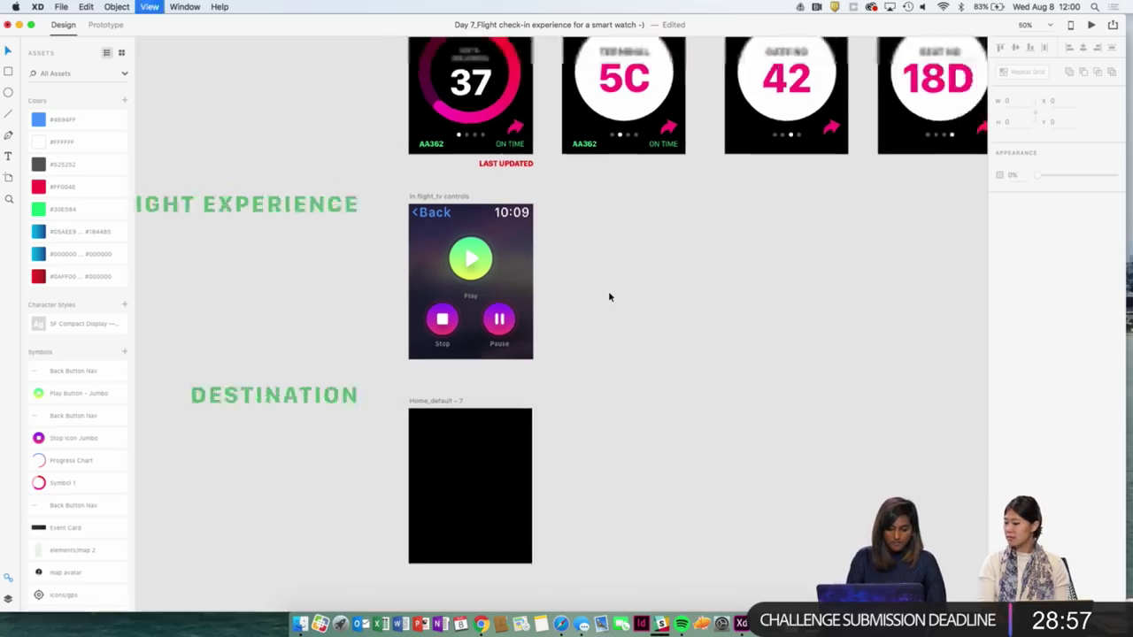
pyautogui.click(425, 371)
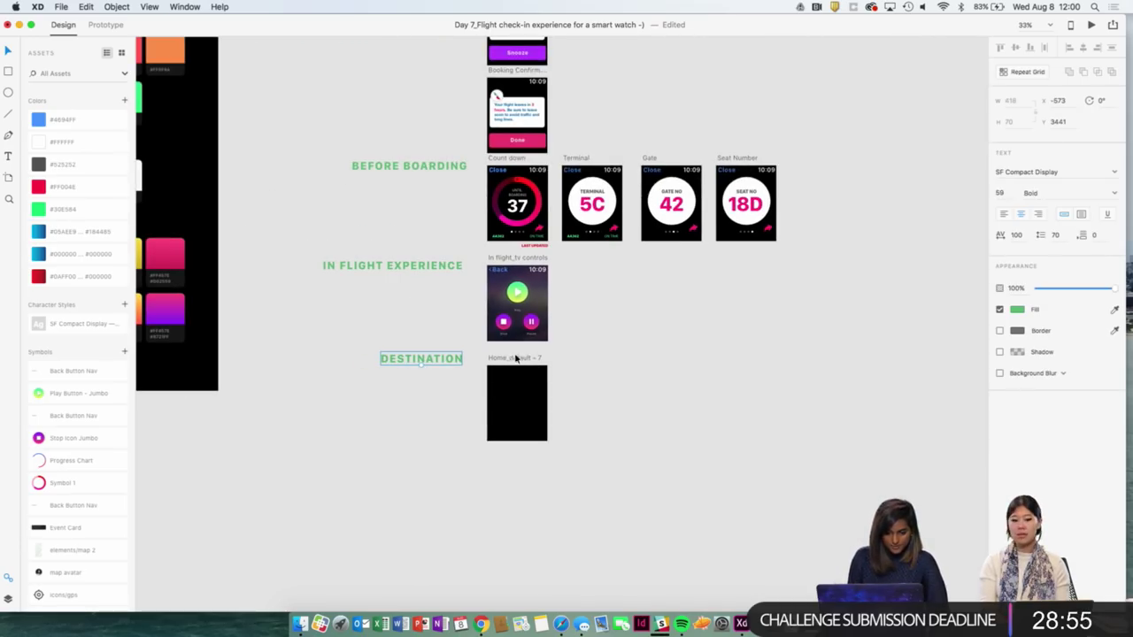
pyautogui.click(517, 360)
pyautogui.click(443, 360)
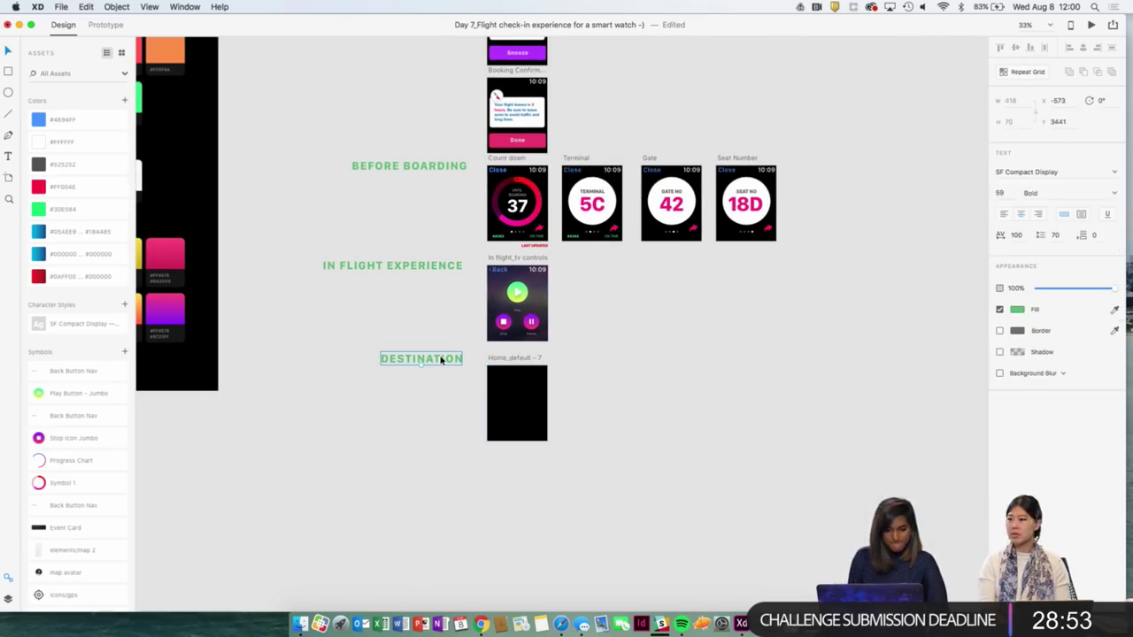
pyautogui.click(532, 359)
pyautogui.moveTo(531, 359); pyautogui.dragTo(535, 435)
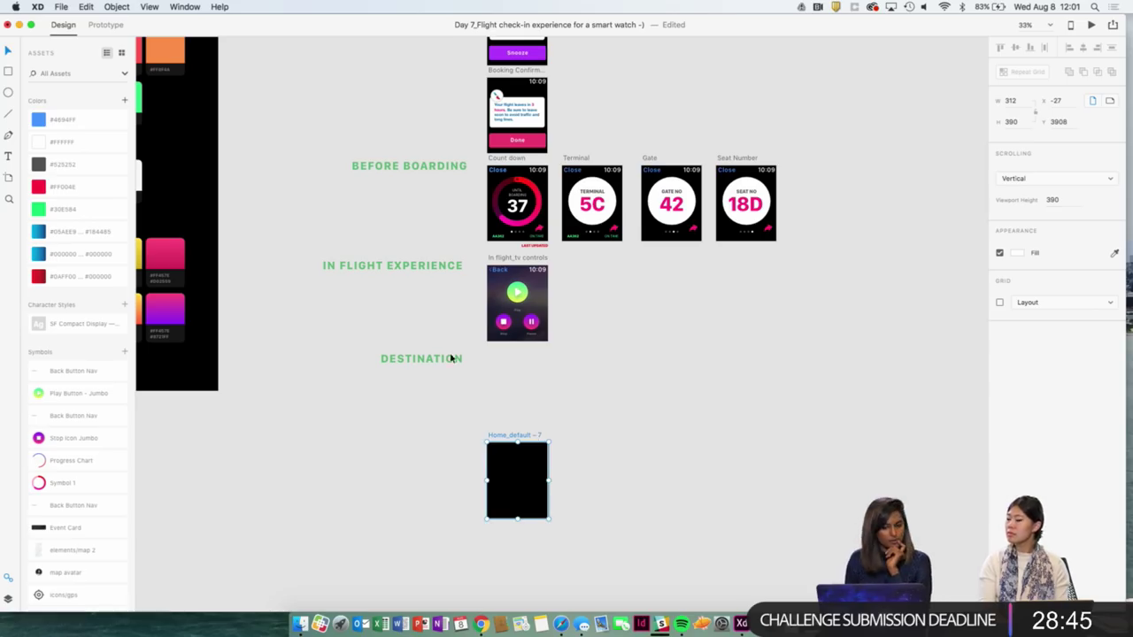
pyautogui.moveTo(452, 358); pyautogui.dragTo(457, 447)
pyautogui.click(481, 406)
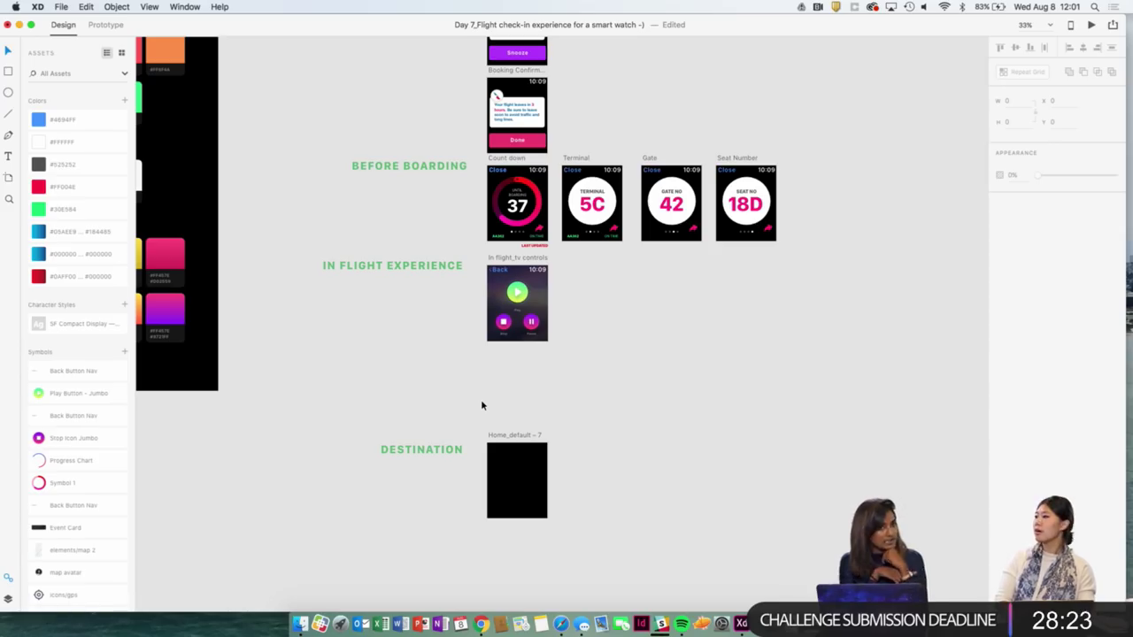
# Examine the size and position of the stop and pause buttons on the In flight_tv controls artboard.
pyautogui.press('super+equal')
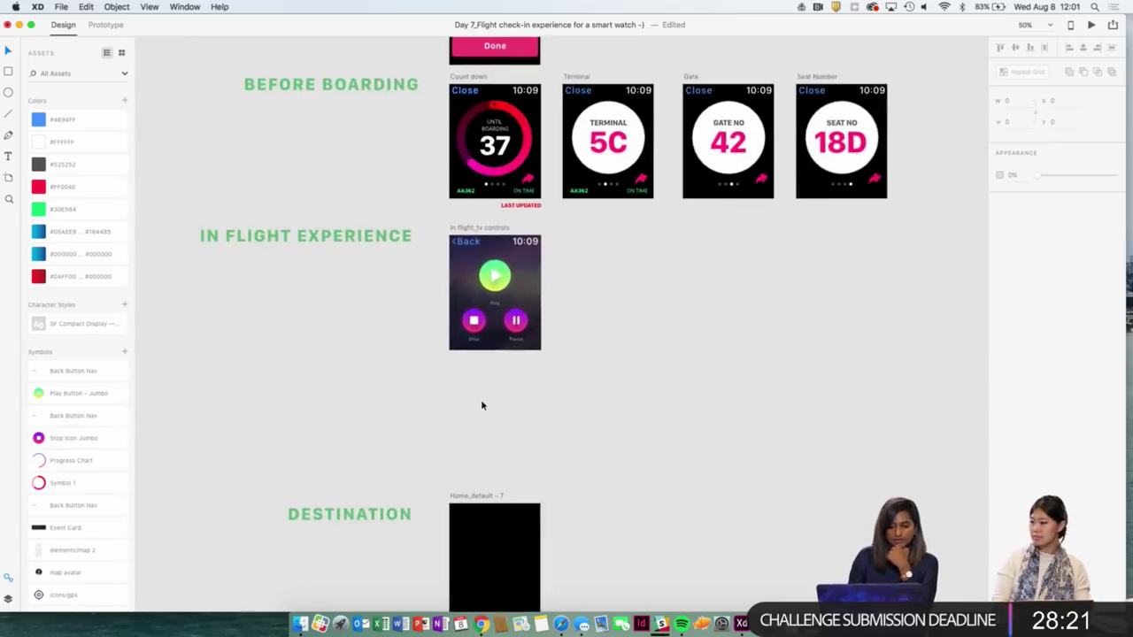
pyautogui.press('super+equal')
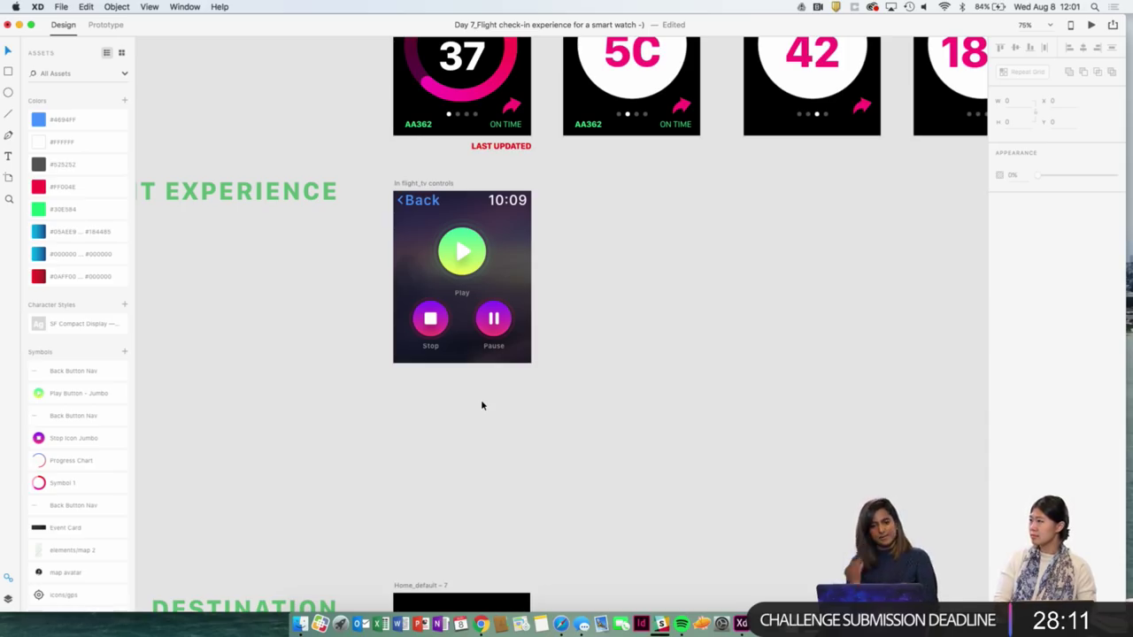
pyautogui.click(422, 184)
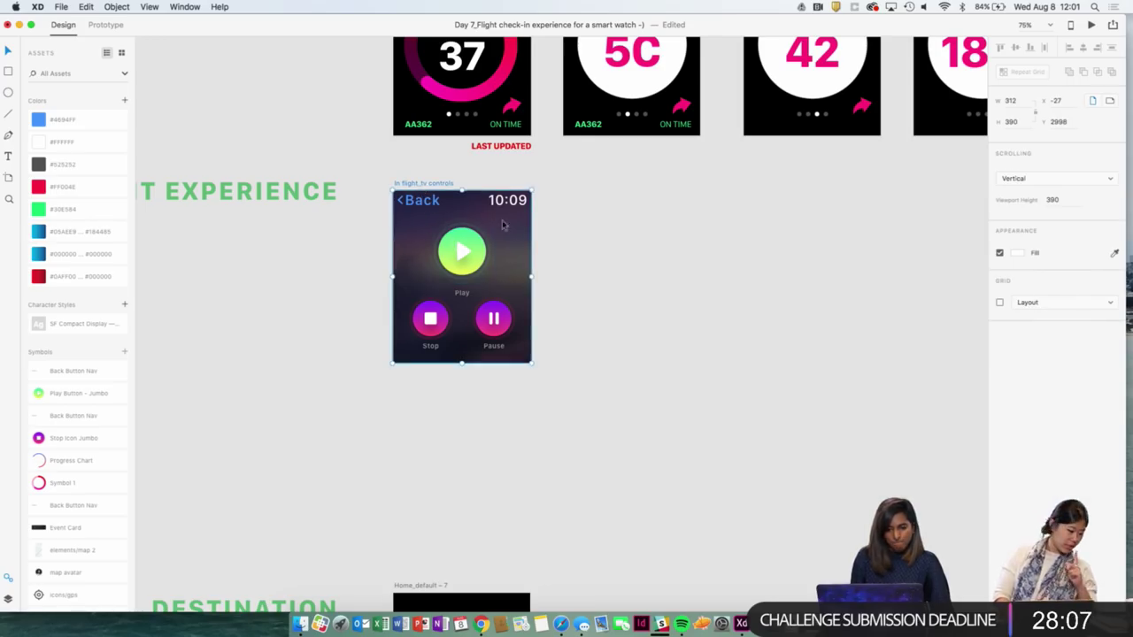
pyautogui.click(513, 323)
pyautogui.keyDown('shift'); pyautogui.click(430, 319); pyautogui.keyUp('shift')
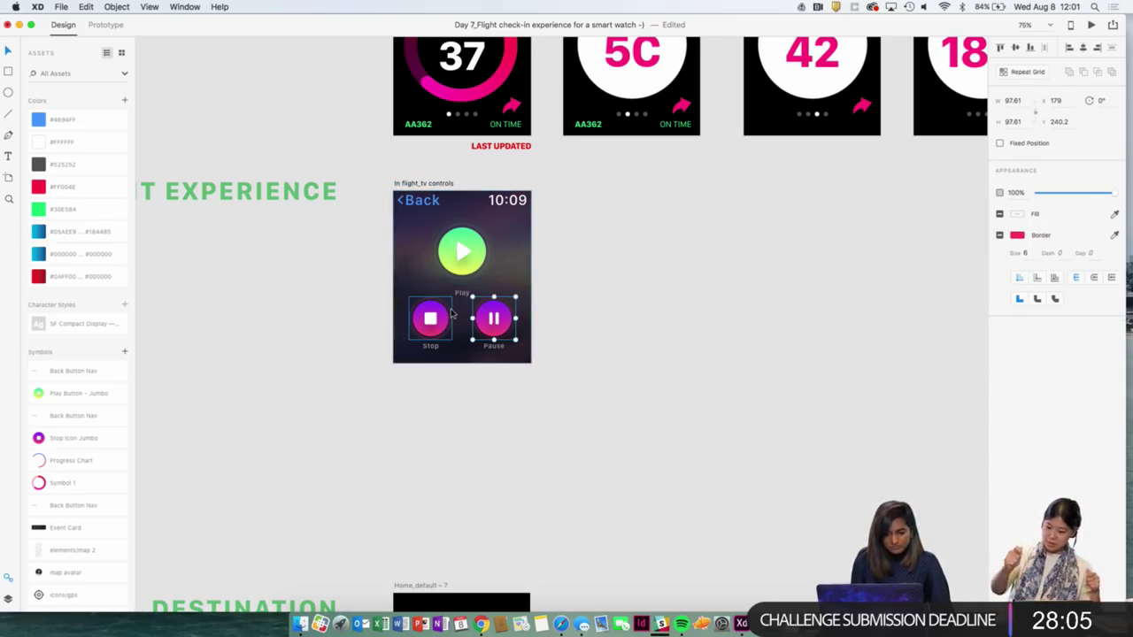
pyautogui.press('super+g')
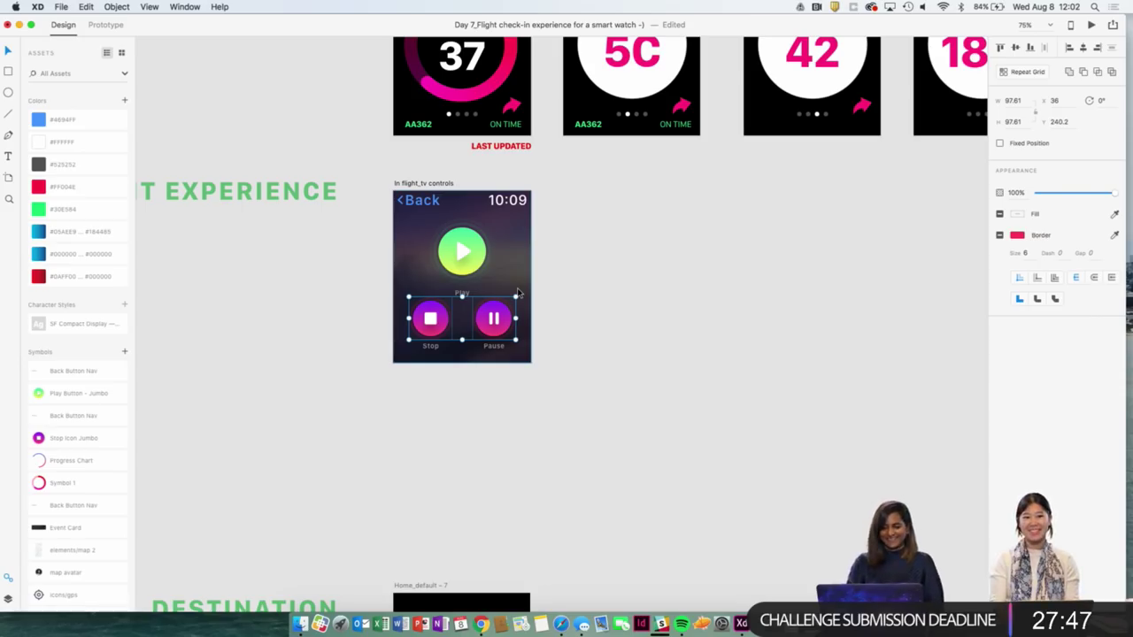
pyautogui.click(675, 304)
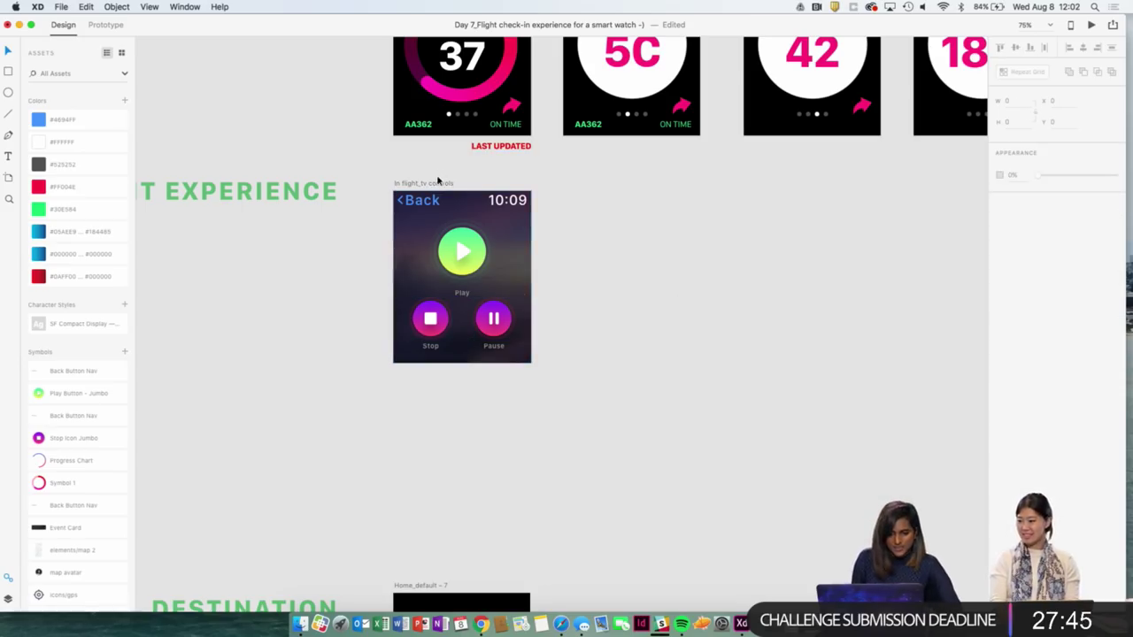
# Duplicate the In flight_tv controls artboard beneath the original, and move the Home_default – 7 artboard and DESTINATION heading further down to make room.
pyautogui.keyDown('alt'); pyautogui.moveTo(437, 183); pyautogui.dragTo(500, 501); pyautogui.keyUp('alt')
pyautogui.scroll(-3, 443, 381)
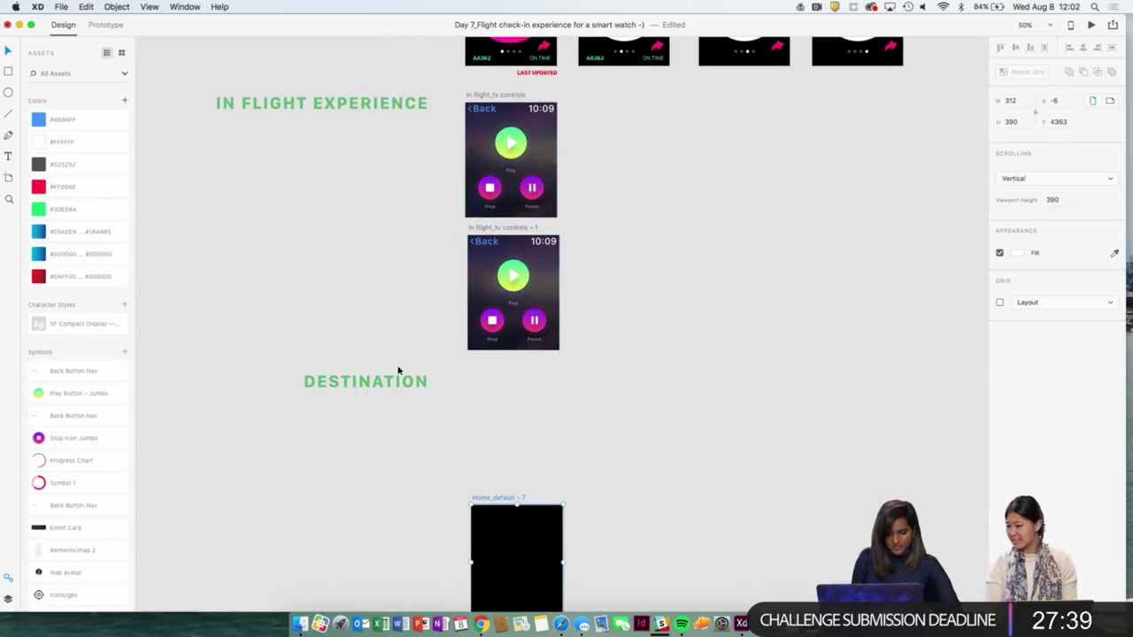
pyautogui.moveTo(398, 381); pyautogui.dragTo(410, 516)
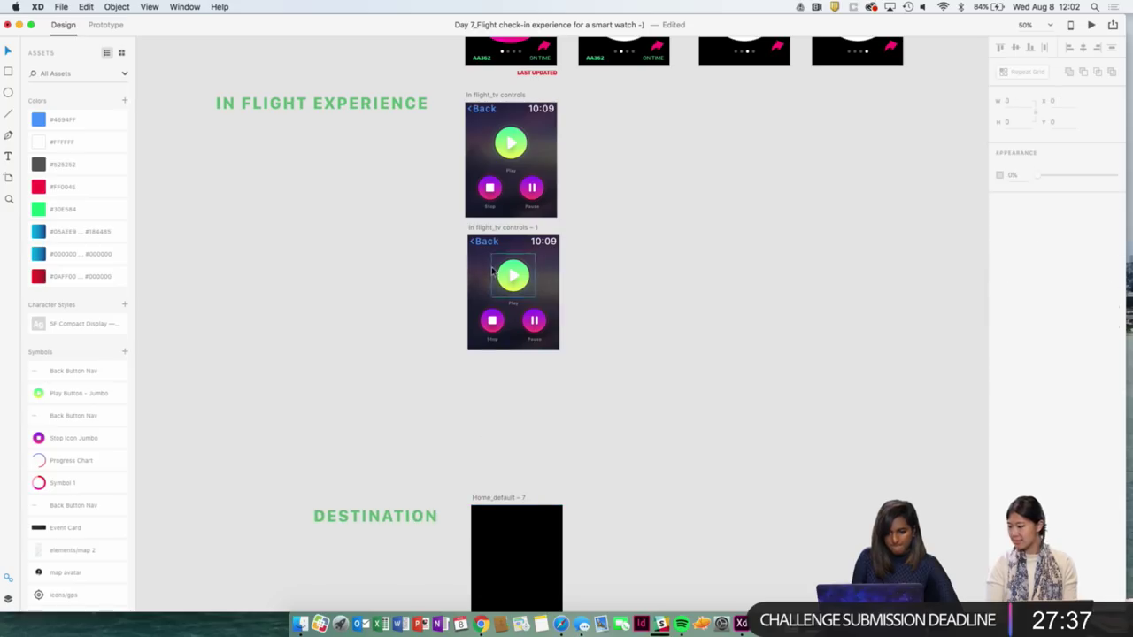
# Line up the duplicated In flight_tv controls – 1 artboard under the original and copy the IN FLIGHT EXPERIENCE heading down beside it.
pyautogui.moveTo(496, 228); pyautogui.dragTo(493, 239)
pyautogui.click(650, 293)
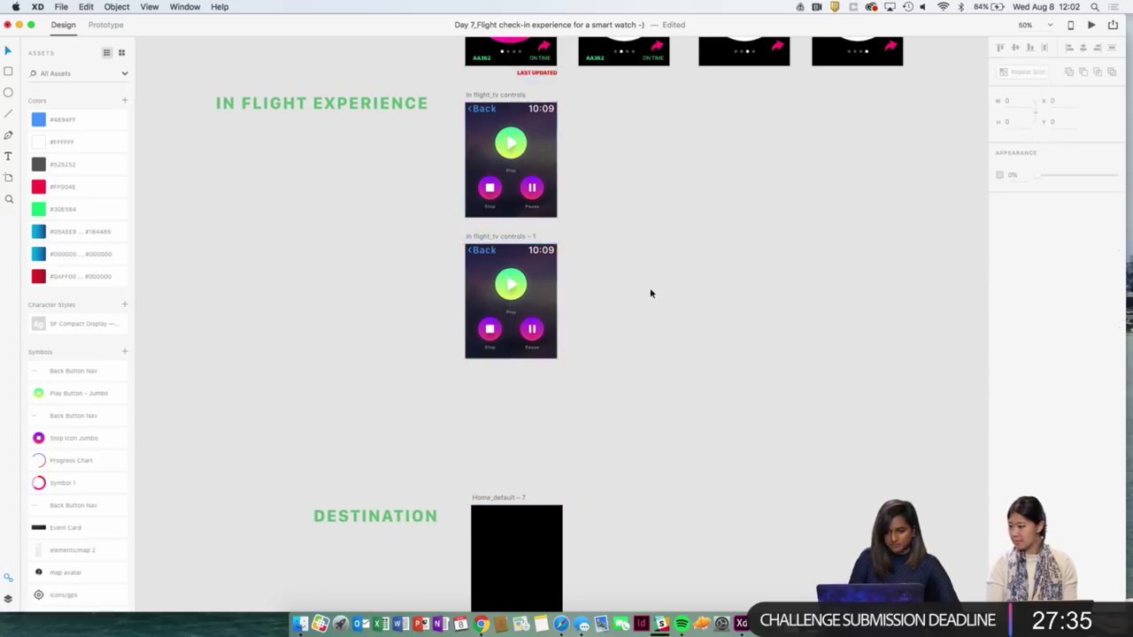
pyautogui.press('super+plus')
pyautogui.scroll(3, 631, 266)
pyautogui.hscroll(-3, 631, 266)
pyautogui.scroll(3, 501, 172)
pyautogui.hscroll(-1, 501, 172)
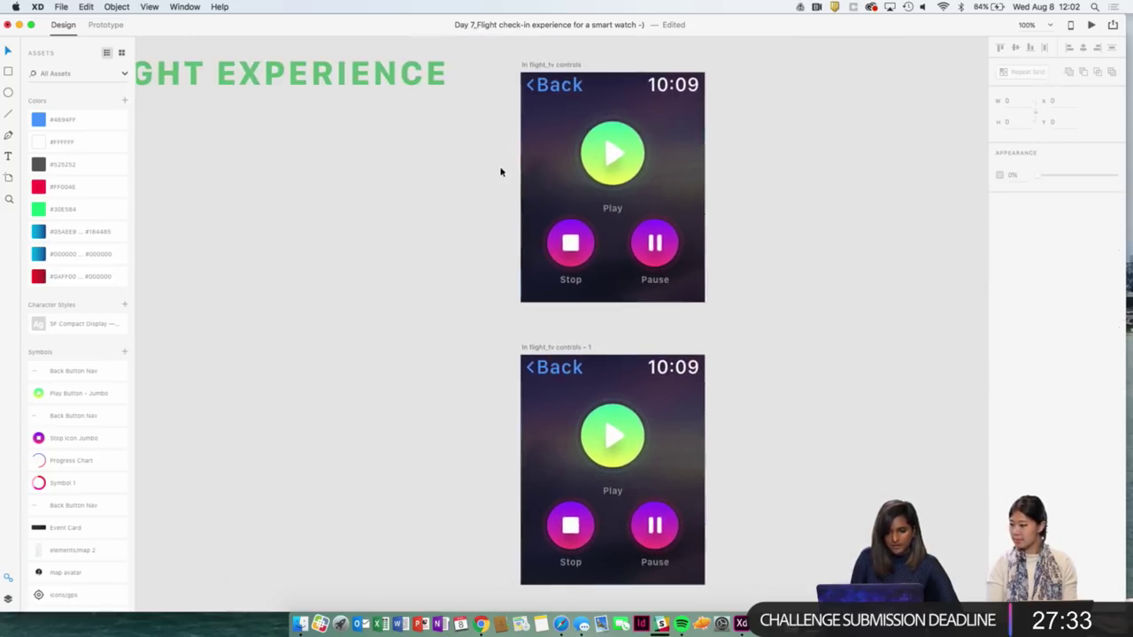
pyautogui.click(417, 79)
pyautogui.keyDown('alt'); pyautogui.moveTo(416, 79); pyautogui.dragTo(431, 364); pyautogui.keyUp('alt')
# Change the copied heading's text to MONITOR PAIRING and shift it toward the artboard so it lines up with the heading above.
pyautogui.doubleClick(431, 365)
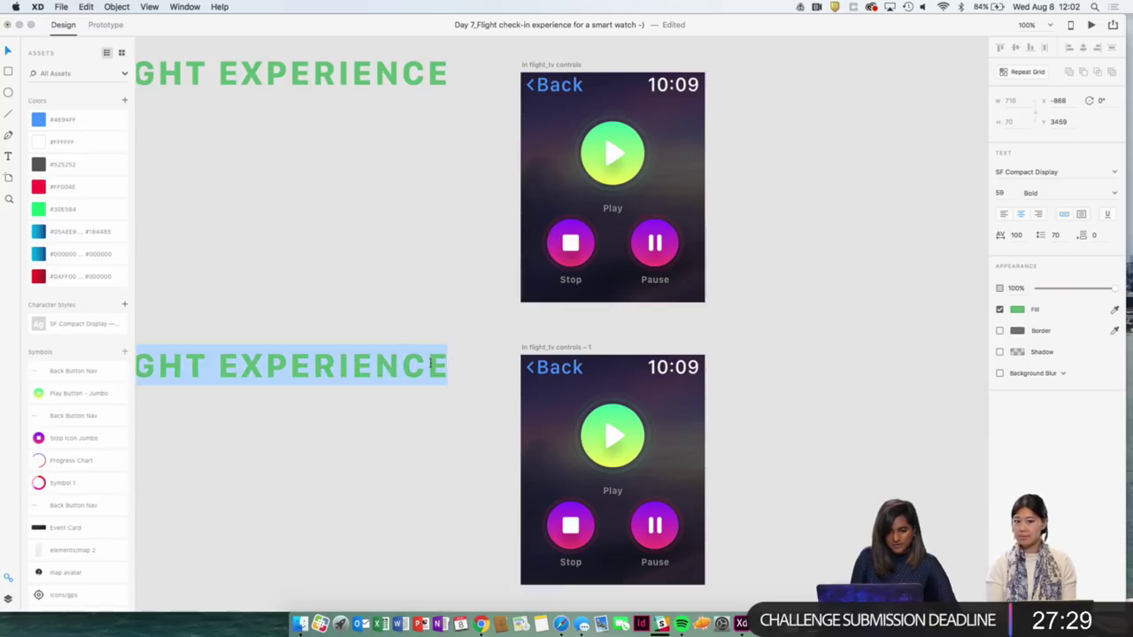
pyautogui.write('MONIT')
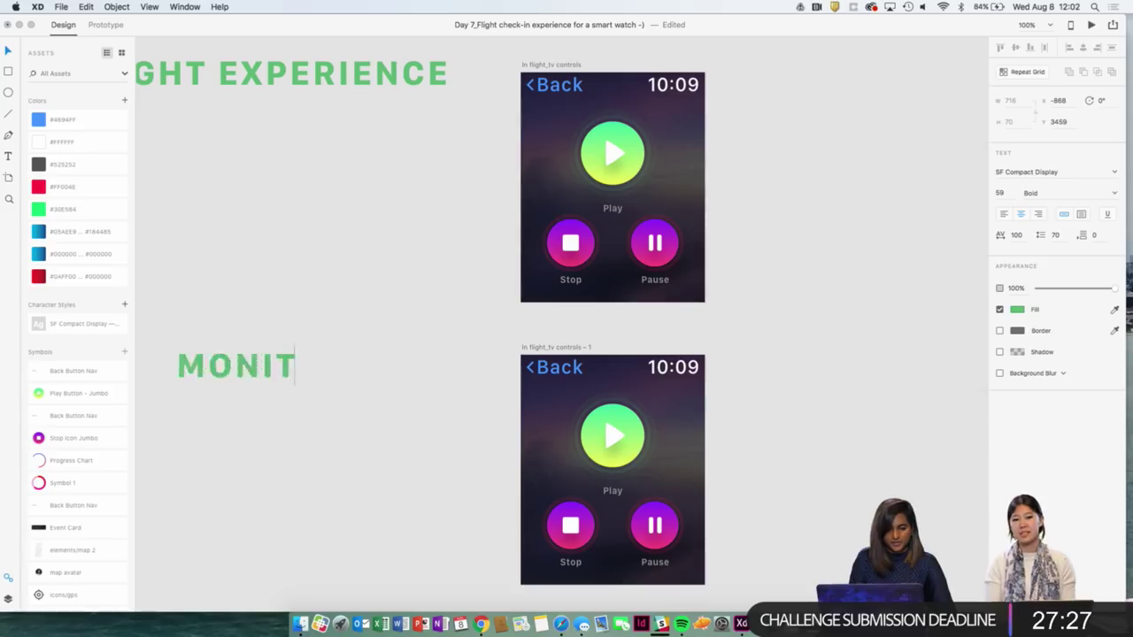
pyautogui.write('OR PARI')
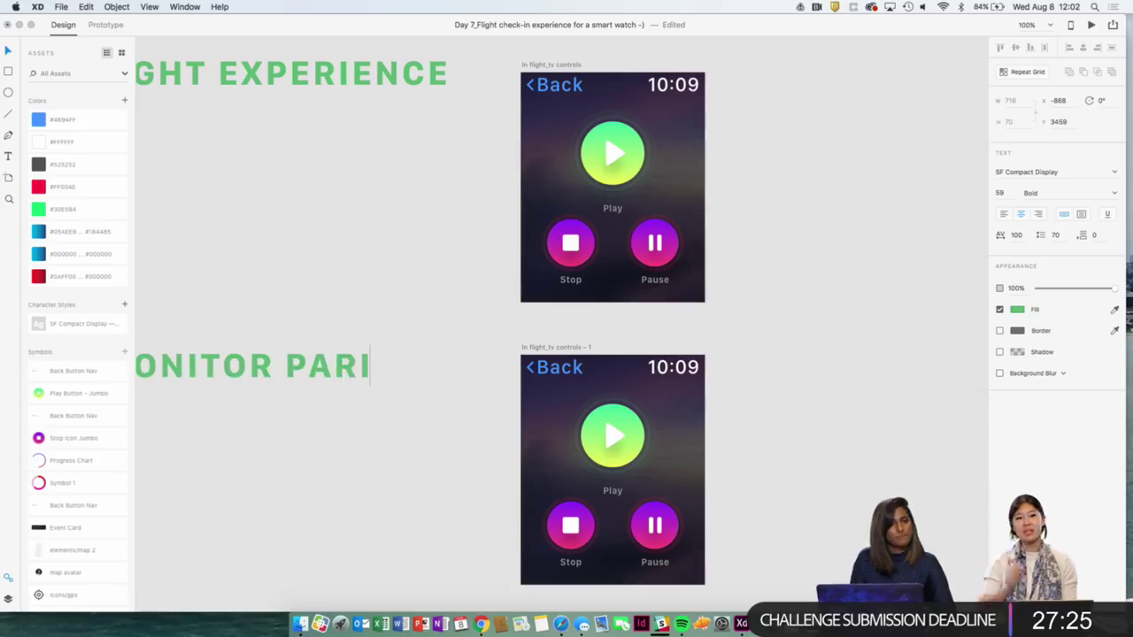
pyautogui.press('BackSpace')
pyautogui.press('BackSpace')
pyautogui.write('IRING')
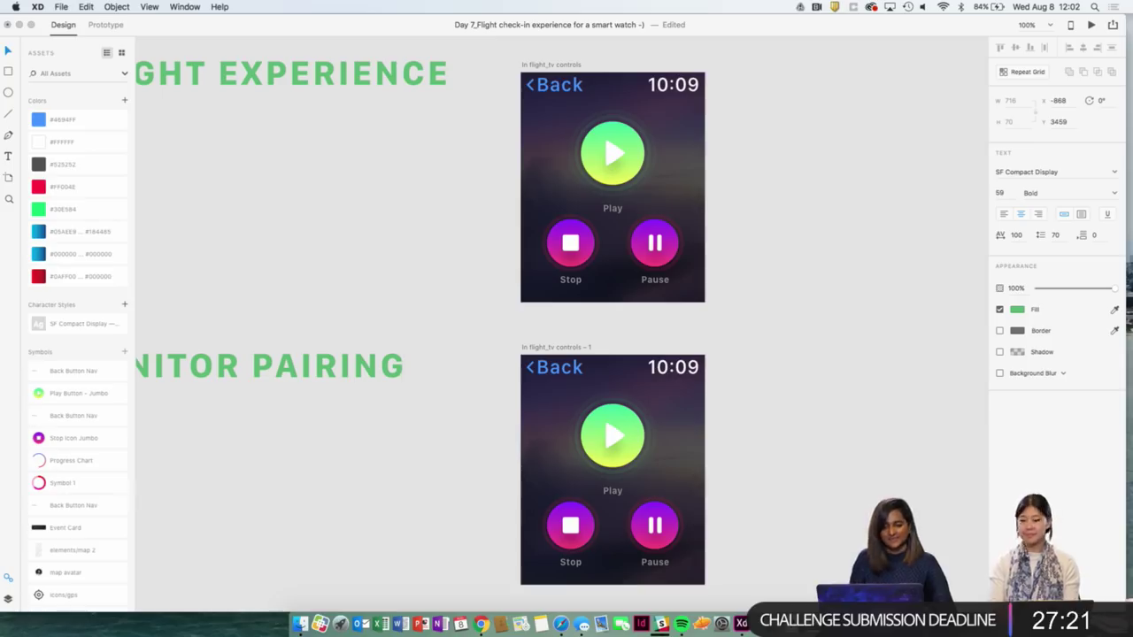
pyautogui.press('Escape')
pyautogui.moveTo(389, 369); pyautogui.dragTo(434, 366)
pyautogui.click(493, 398)
# Delete the play, stop and pause buttons and their labels from the In flight_tv controls – 1 artboard.
pyautogui.scroll(-3, 587, 356)
pyautogui.hscroll(2, 587, 356)
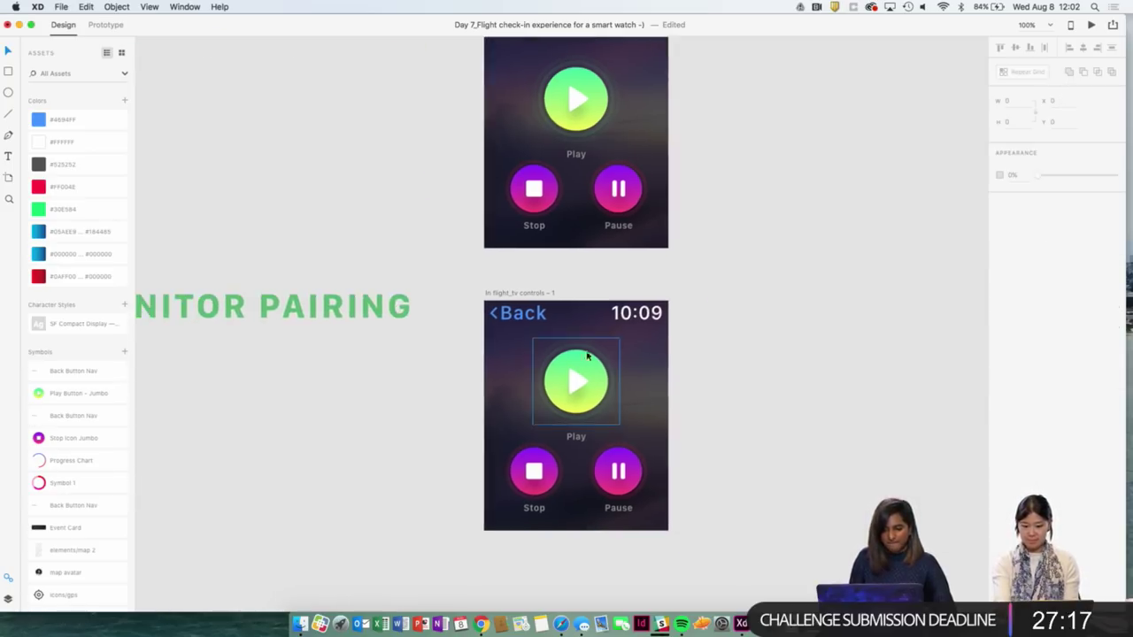
pyautogui.scroll(-2, 659, 366)
pyautogui.hscroll(2, 659, 366)
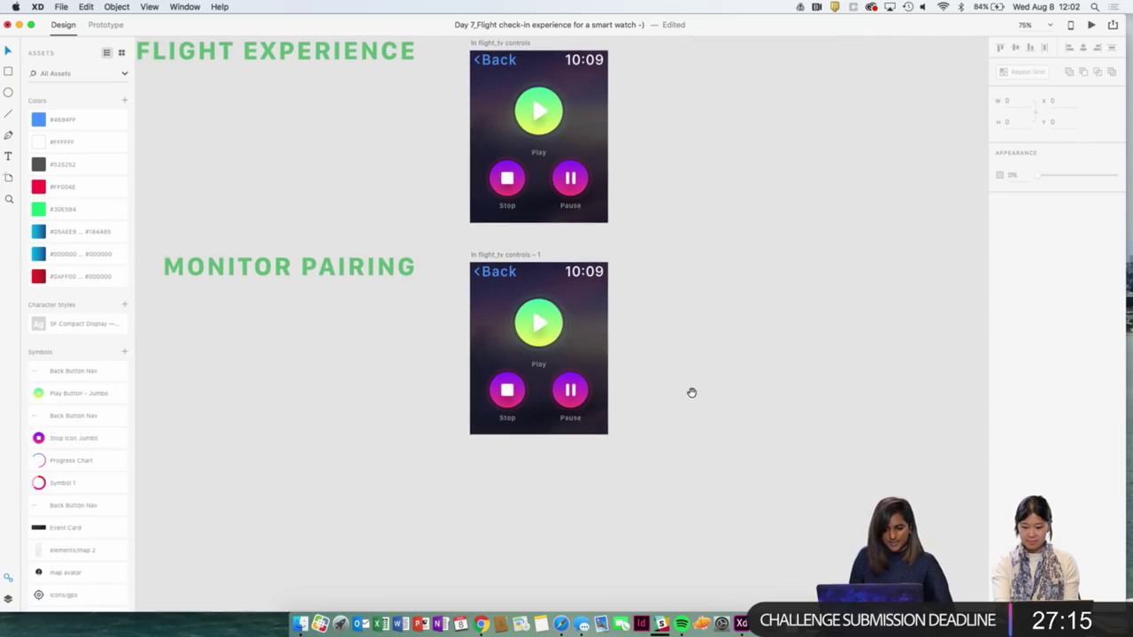
pyautogui.moveTo(669, 455); pyautogui.dragTo(468, 264)
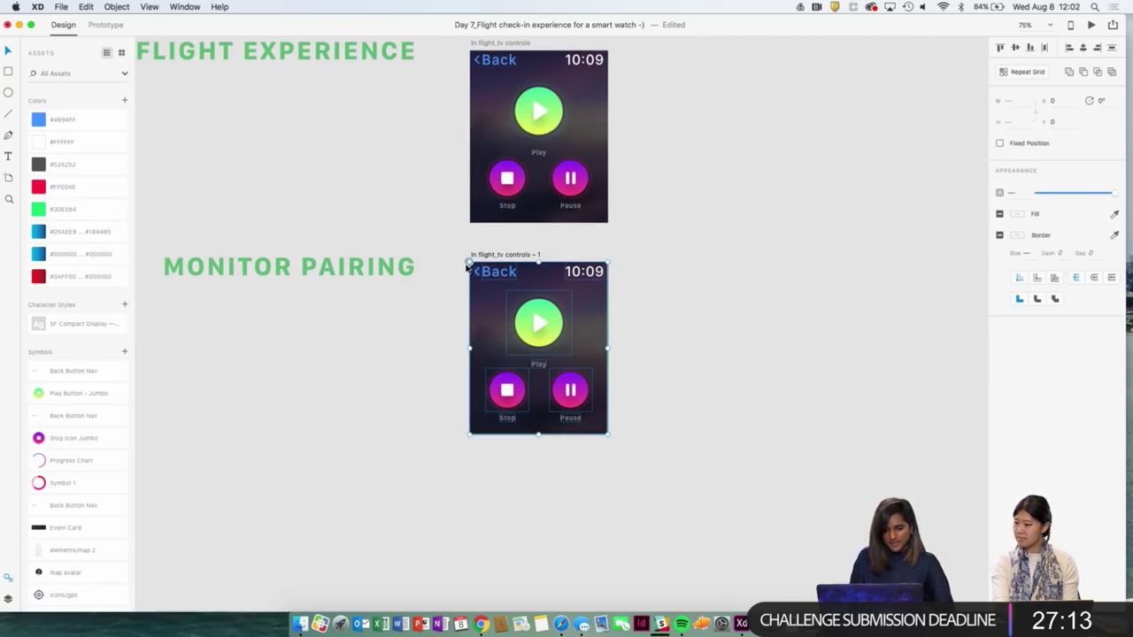
pyautogui.click(651, 431)
pyautogui.click(548, 321)
pyautogui.press('Delete')
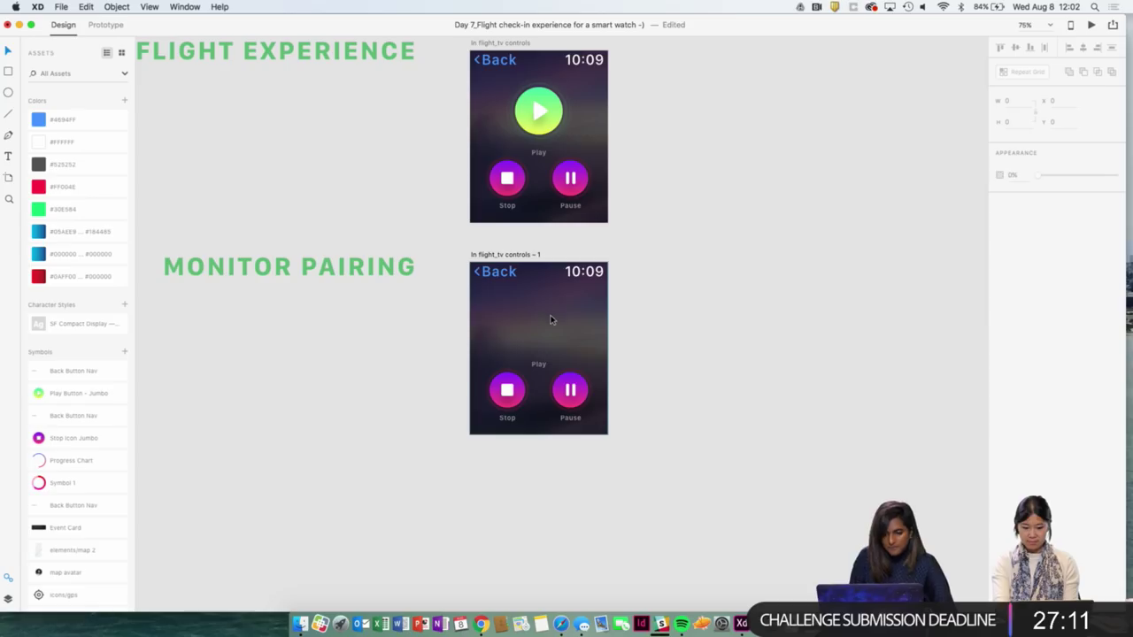
pyautogui.click(570, 387)
pyautogui.keyDown('shift'); pyautogui.click(522, 390); pyautogui.keyUp('shift')
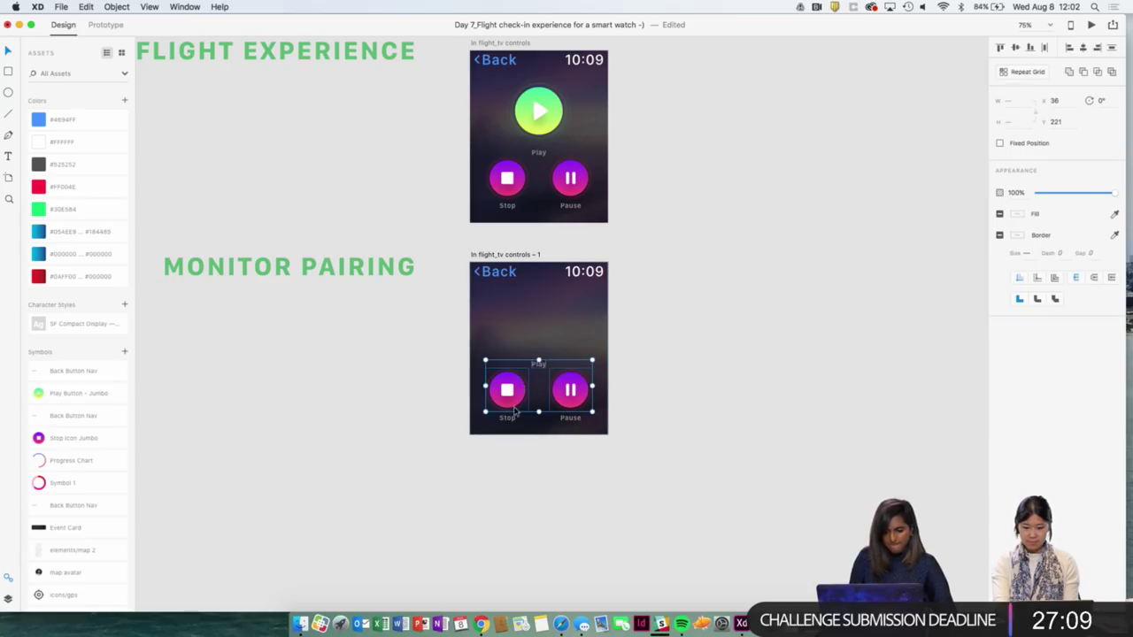
pyautogui.press('Delete')
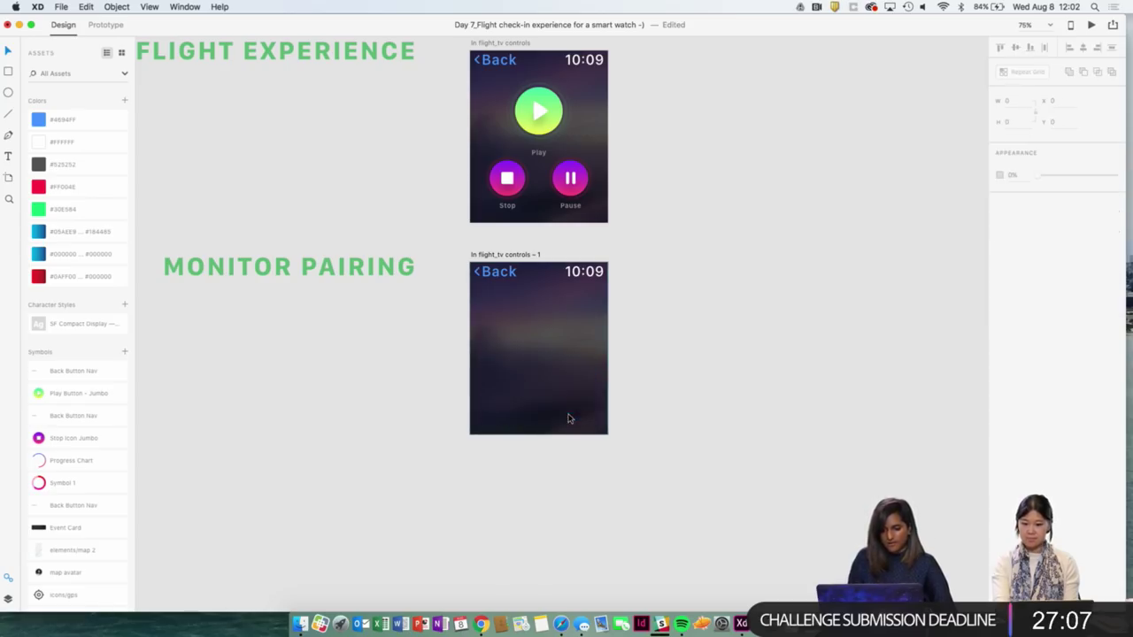
# Save the pause button on the In flight_tv controls artboard as a reusable symbol.
pyautogui.scroll(5, 570, 419)
pyautogui.scroll(3, 611, 141)
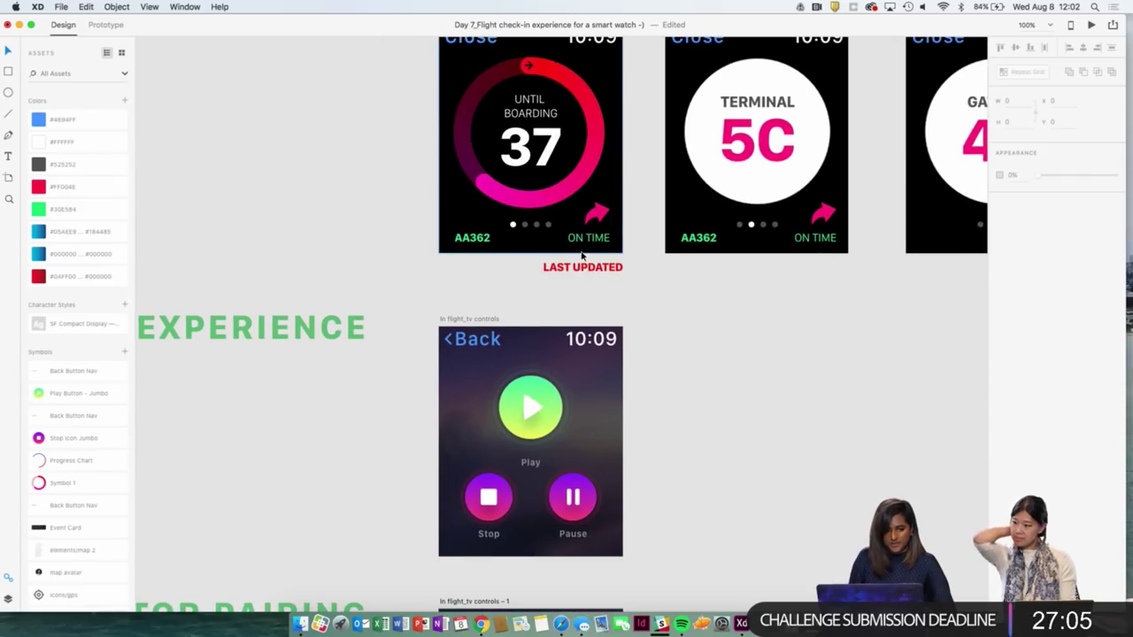
pyautogui.click(541, 402)
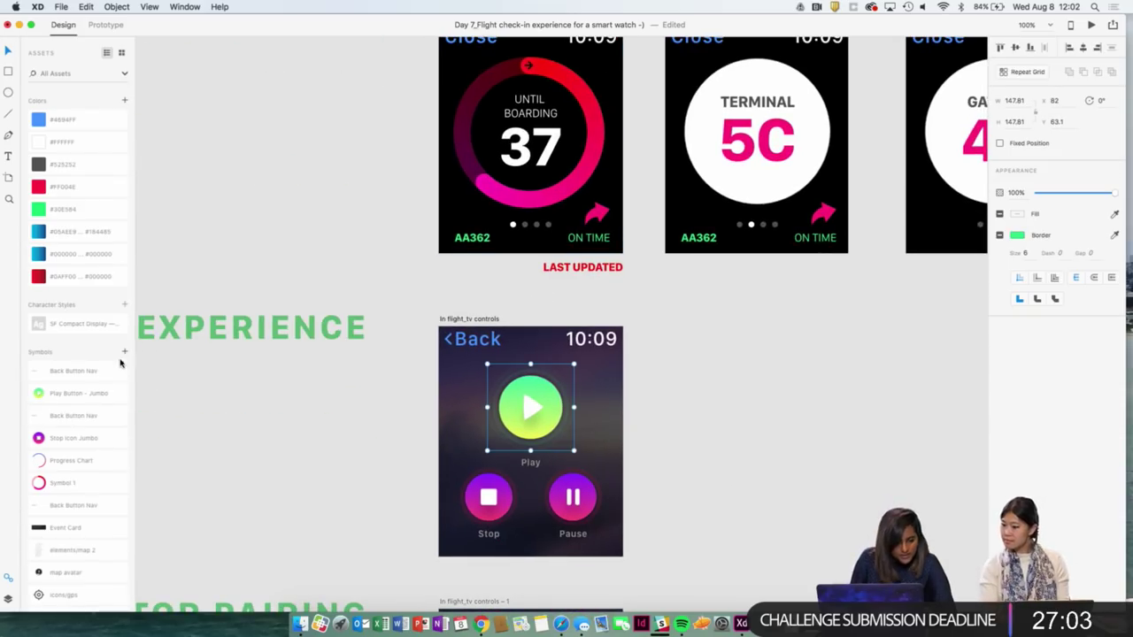
pyautogui.click(469, 494)
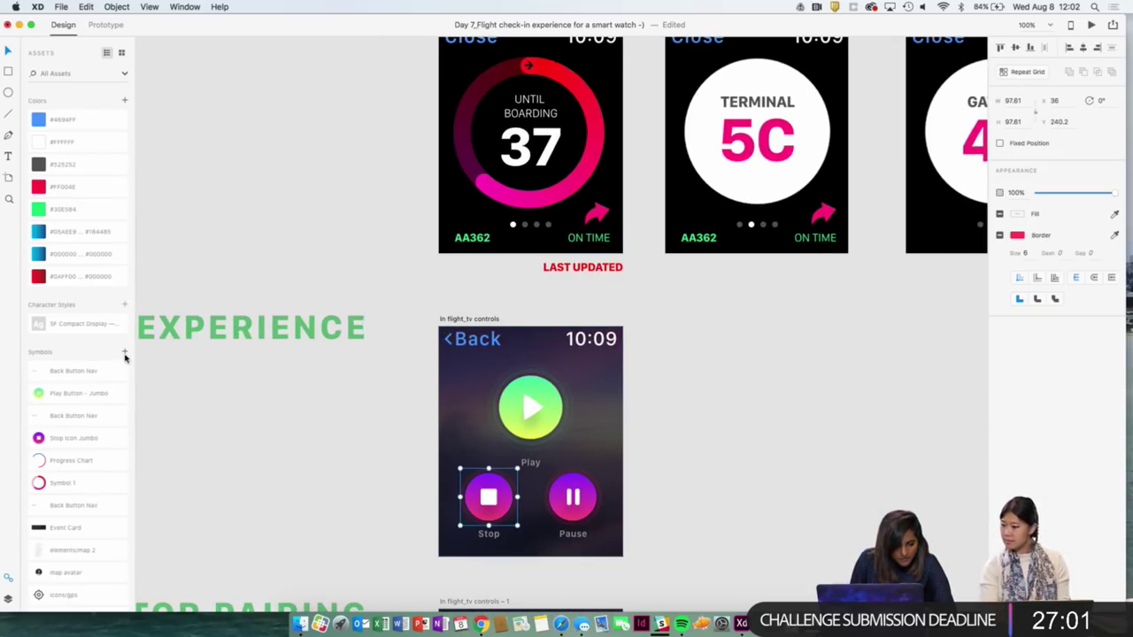
pyautogui.click(593, 498)
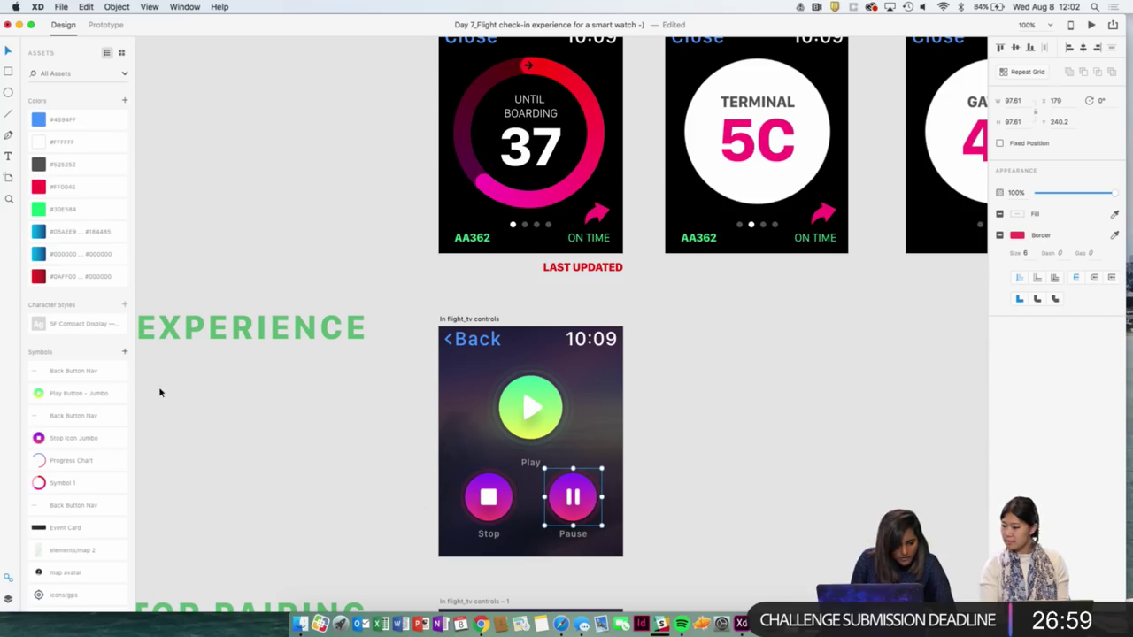
pyautogui.click(119, 353)
pyautogui.click(698, 455)
pyautogui.scroll(-5, 699, 455)
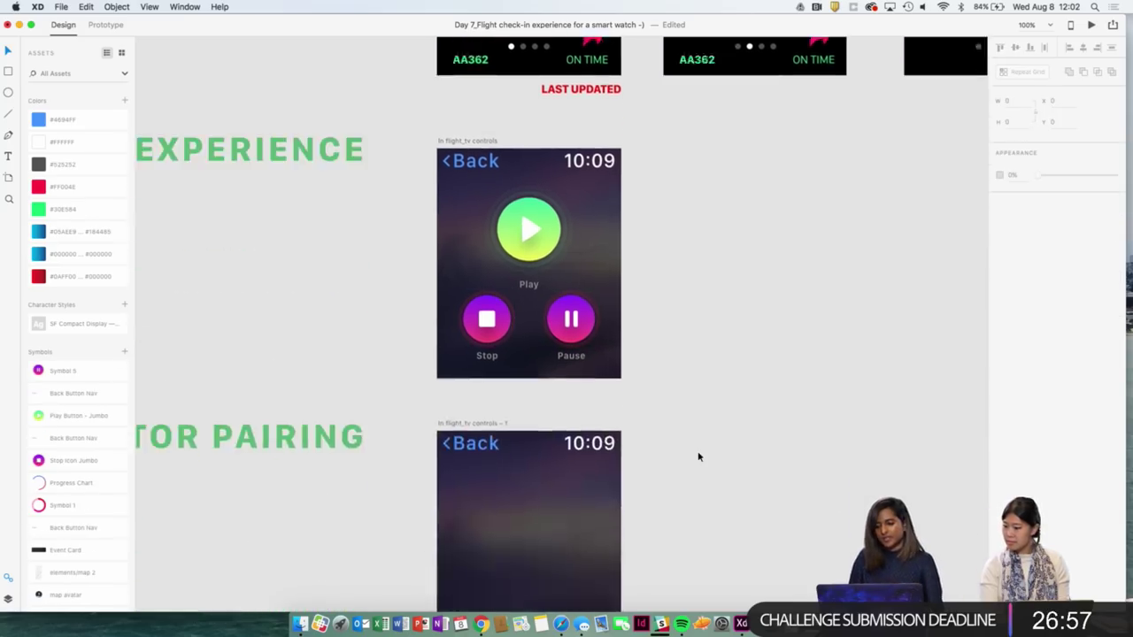
pyautogui.scroll(2, 698, 457)
pyautogui.scroll(-4, 698, 457)
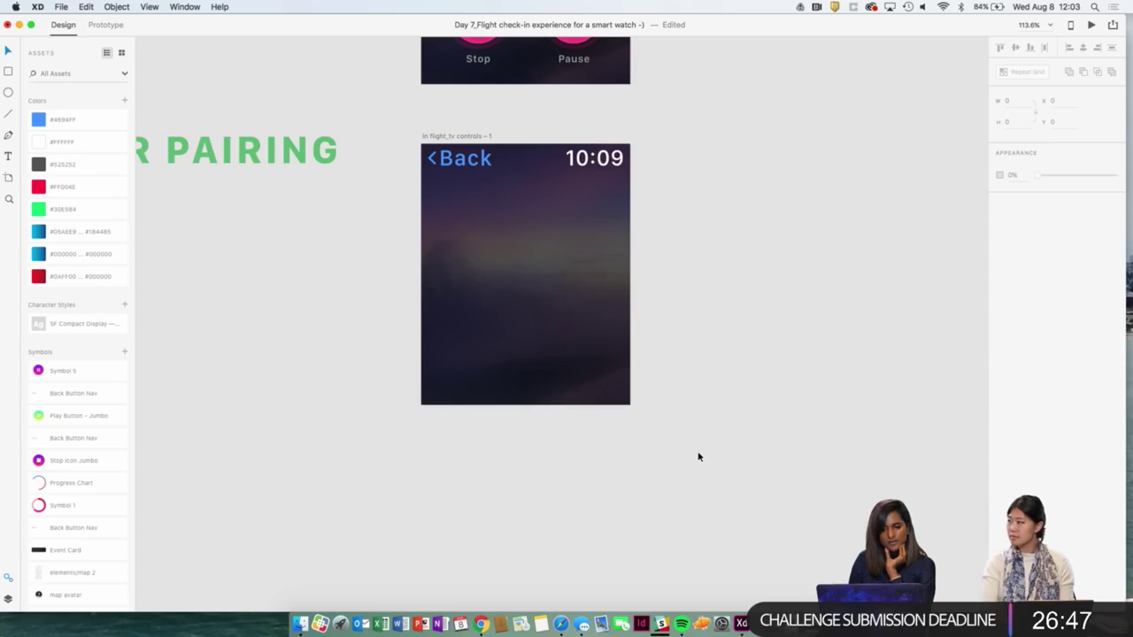
pyautogui.scroll(3, 699, 457)
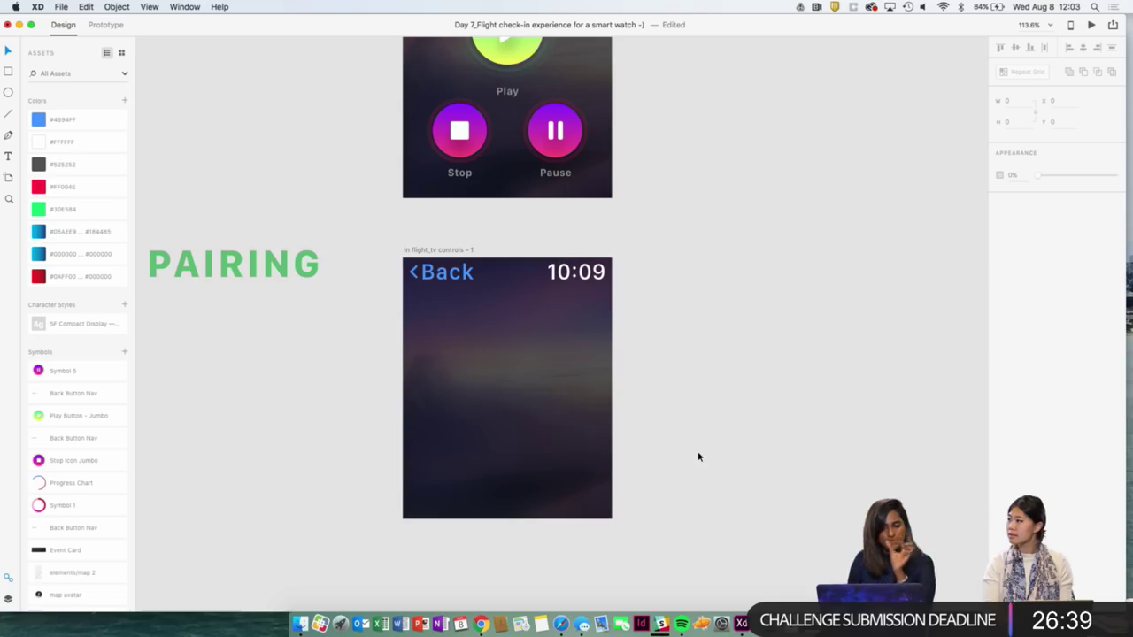
# Copy the pink Done button rectangle from Booking Confirmation – 1 into In flight_tv controls – 1 and place it at mid-height.
pyautogui.scroll(-5, 698, 457)
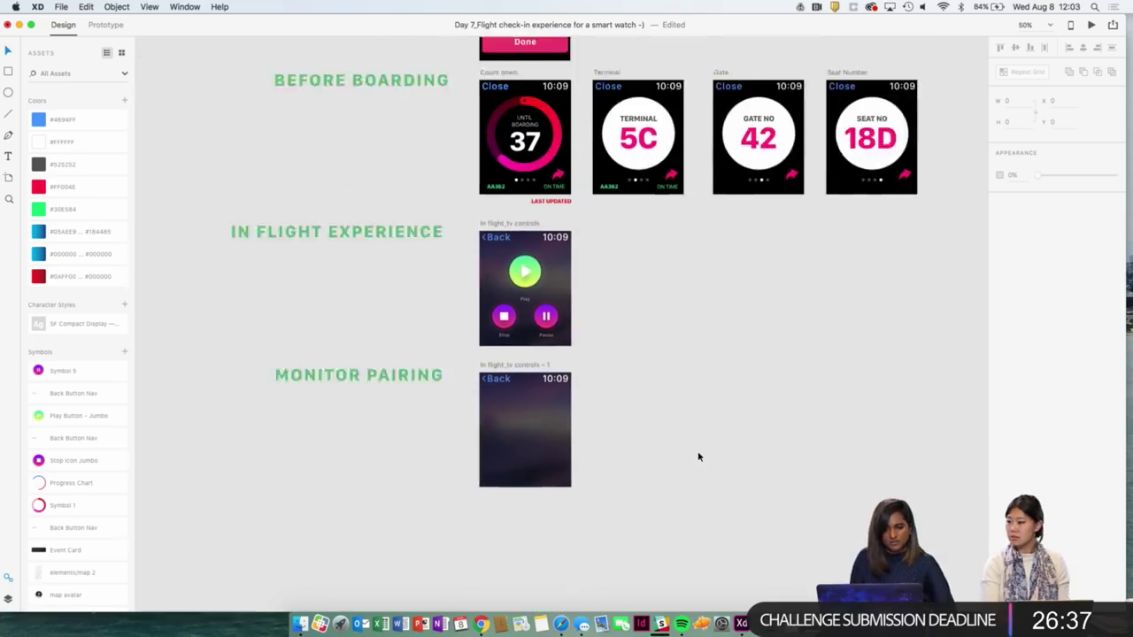
pyautogui.scroll(5, 698, 457)
pyautogui.click(564, 279)
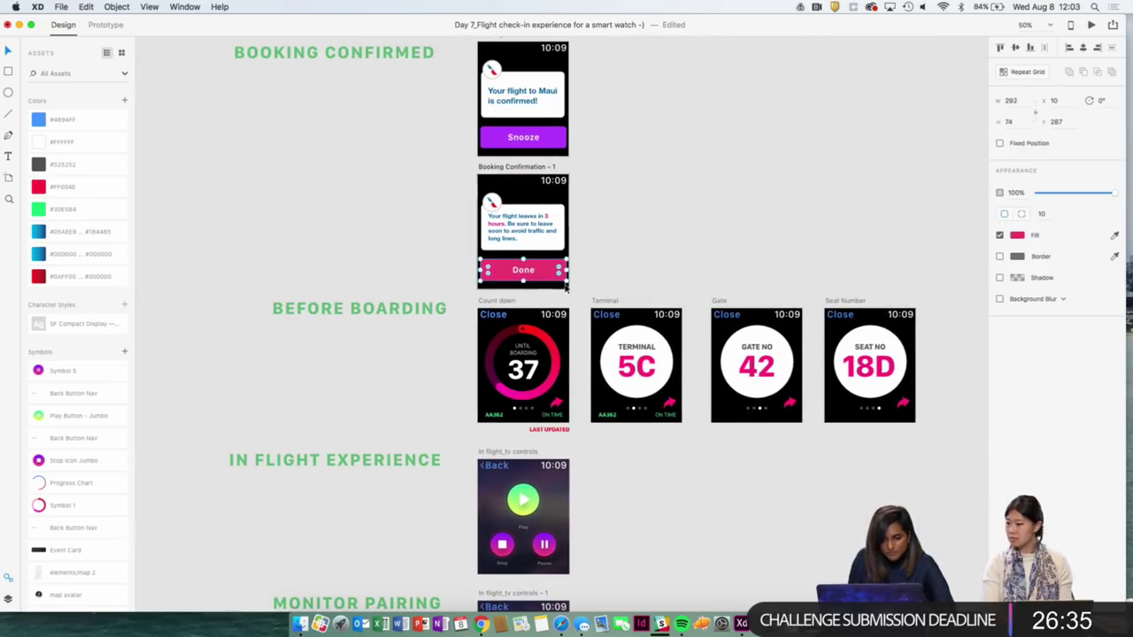
pyautogui.scroll(-3, 628, 374)
pyautogui.scroll(3, 628, 374)
pyautogui.scroll(-1, 476, 377)
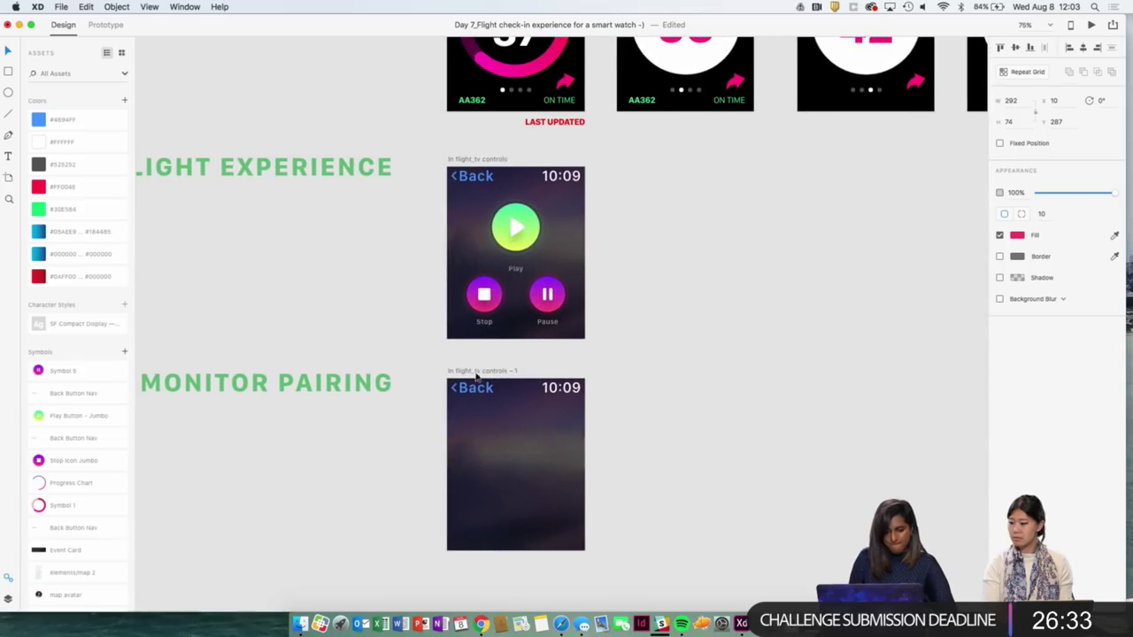
pyautogui.click(475, 377)
pyautogui.press('cmd+v')
pyautogui.moveTo(544, 515); pyautogui.dragTo(546, 458)
pyautogui.click(666, 468)
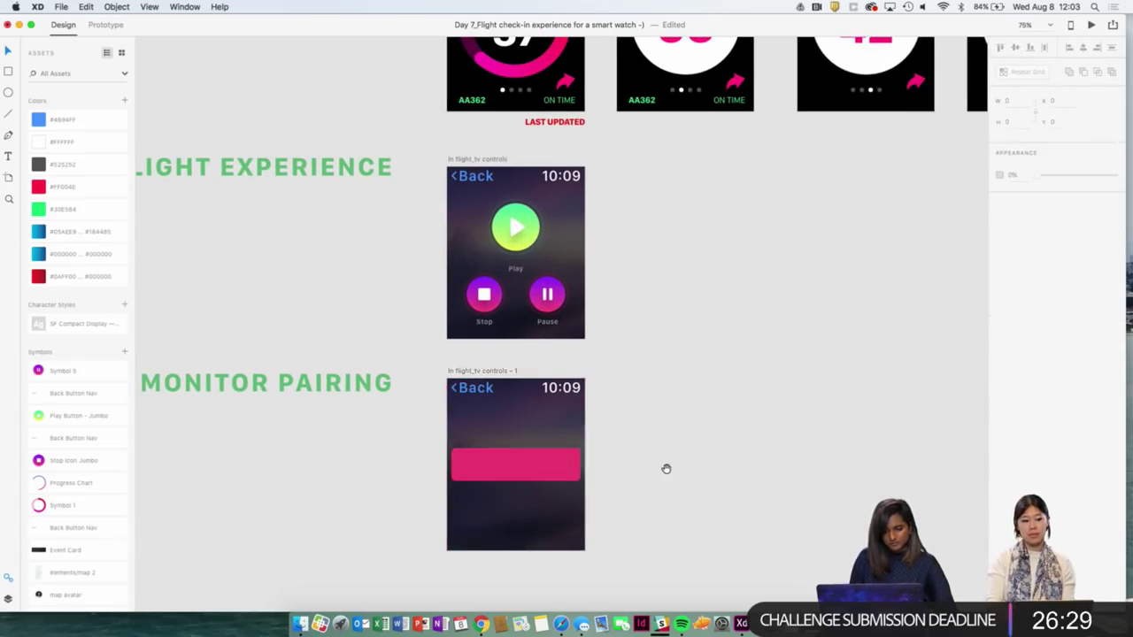
# Add the text PAIRING YOUR TV above the pink rectangle on the In flight_tv controls – 1 artboard.
pyautogui.scroll(-2, 665, 468)
pyautogui.press('cmd+1')
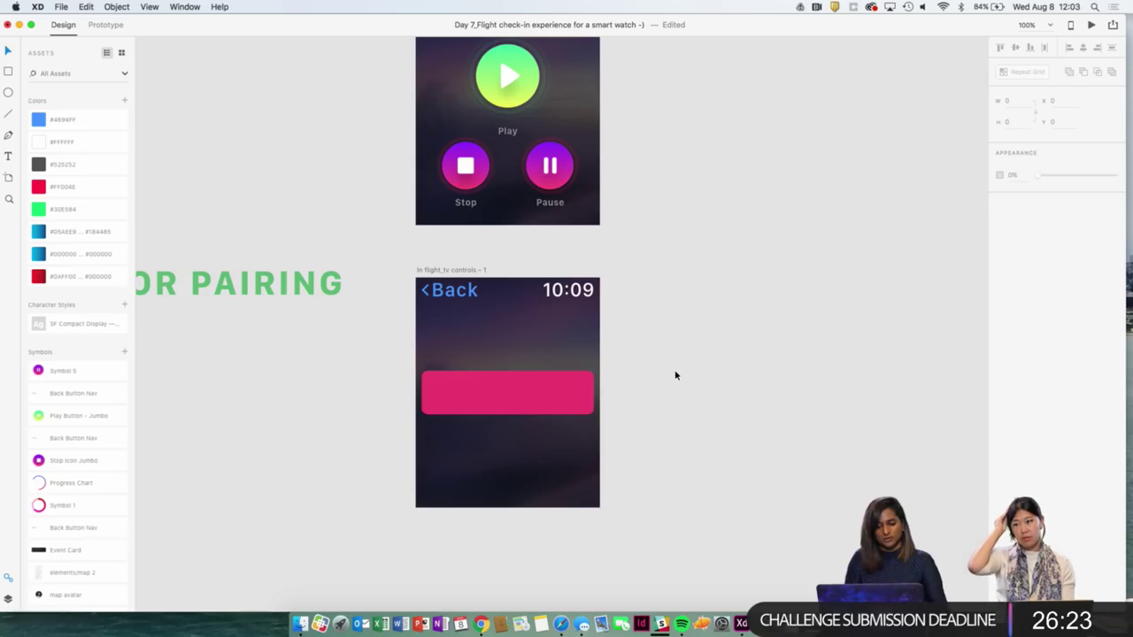
pyautogui.press('cmd+2')
pyautogui.press('t')
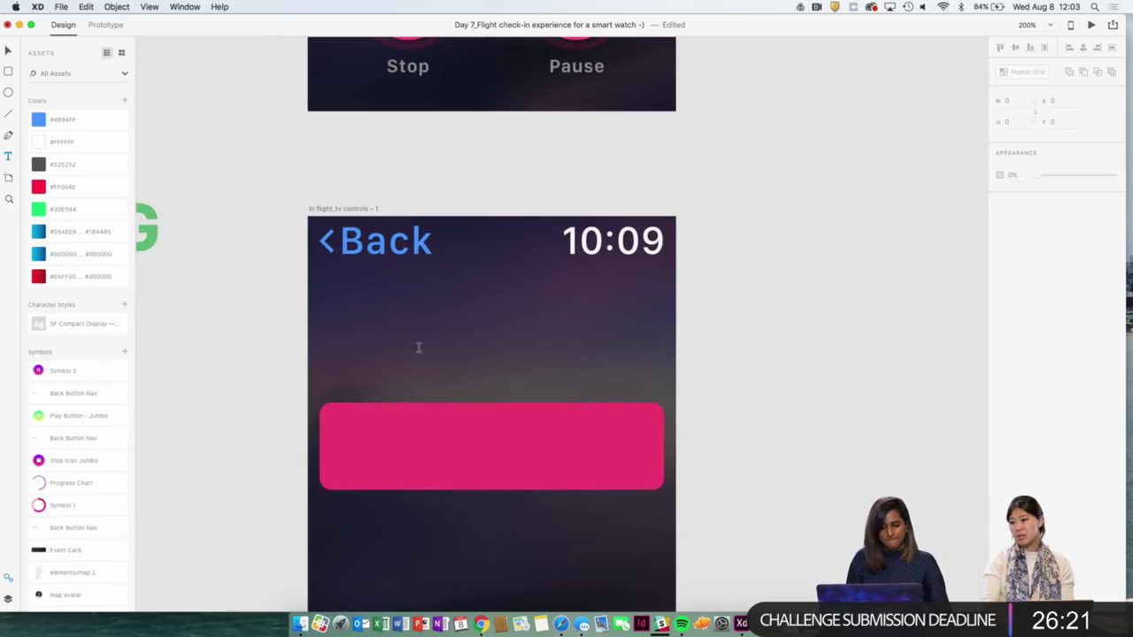
pyautogui.click(399, 339)
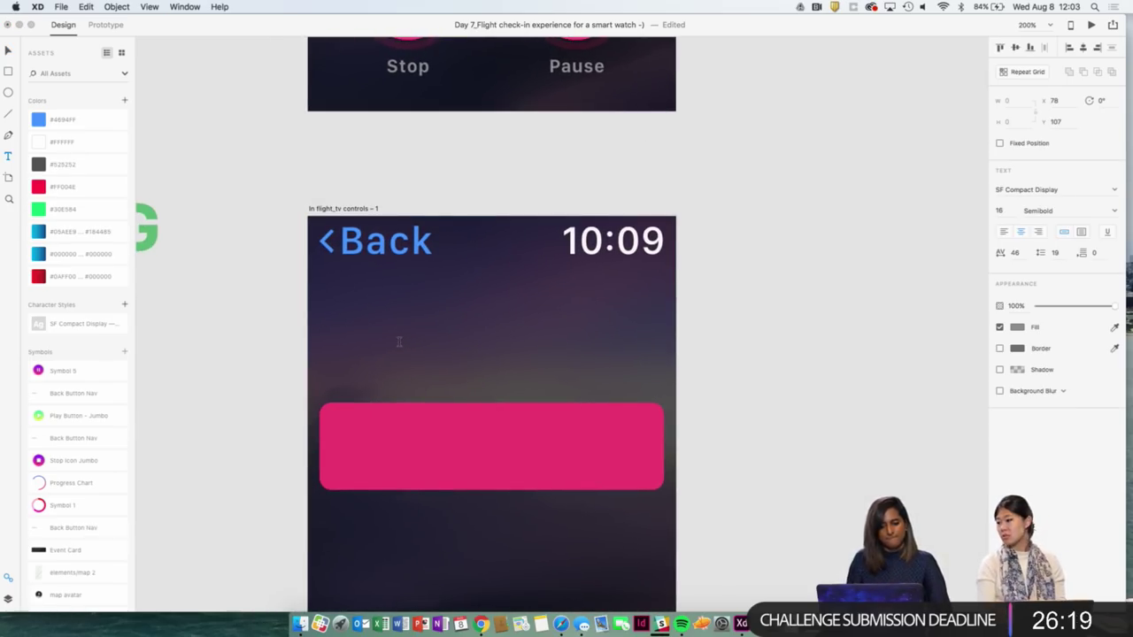
pyautogui.write('Pairing')
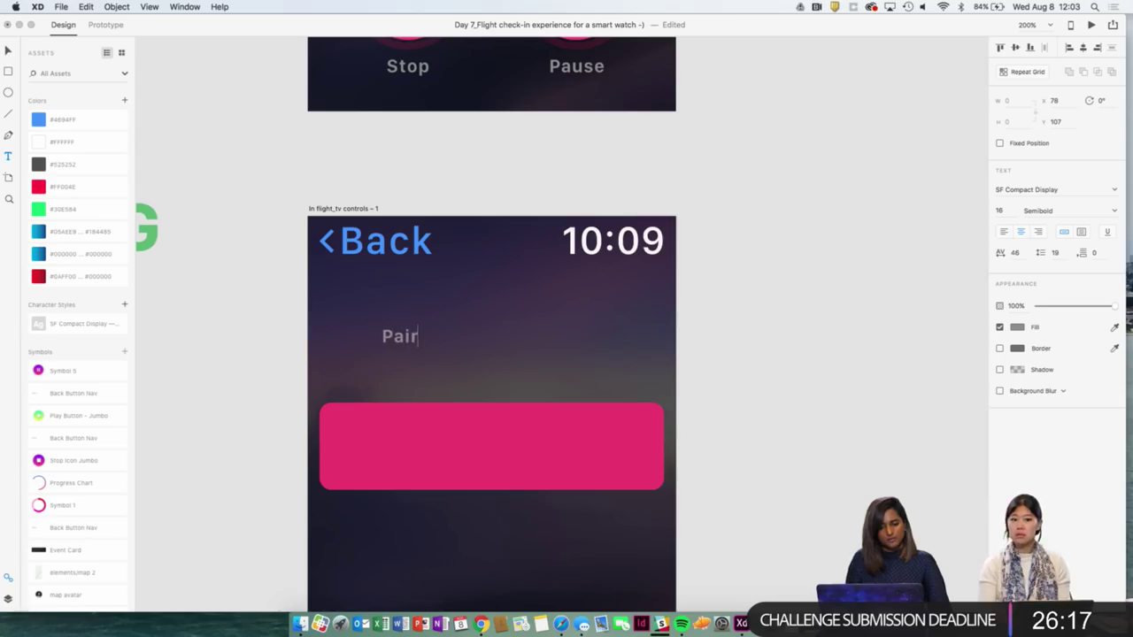
pyautogui.press('BackSpace')
pyautogui.press('BackSpace')
pyautogui.press('BackSpace')
pyautogui.press('BackSpace')
pyautogui.press('BackSpace')
pyautogui.press('BackSpace')
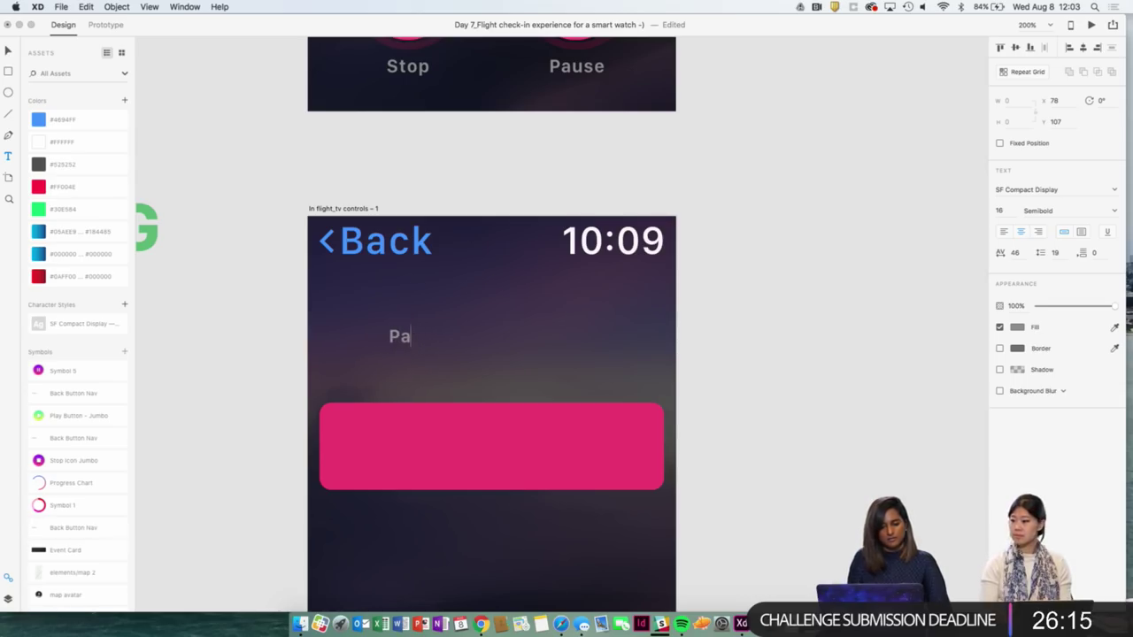
pyautogui.write('AIR')
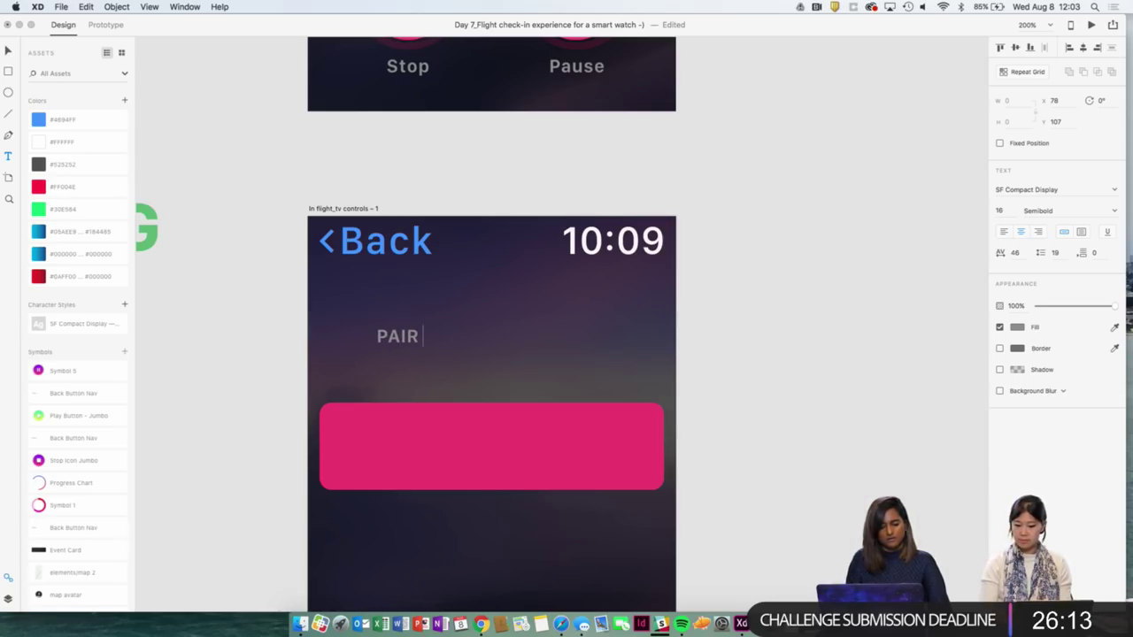
pyautogui.write('ING YOUR')
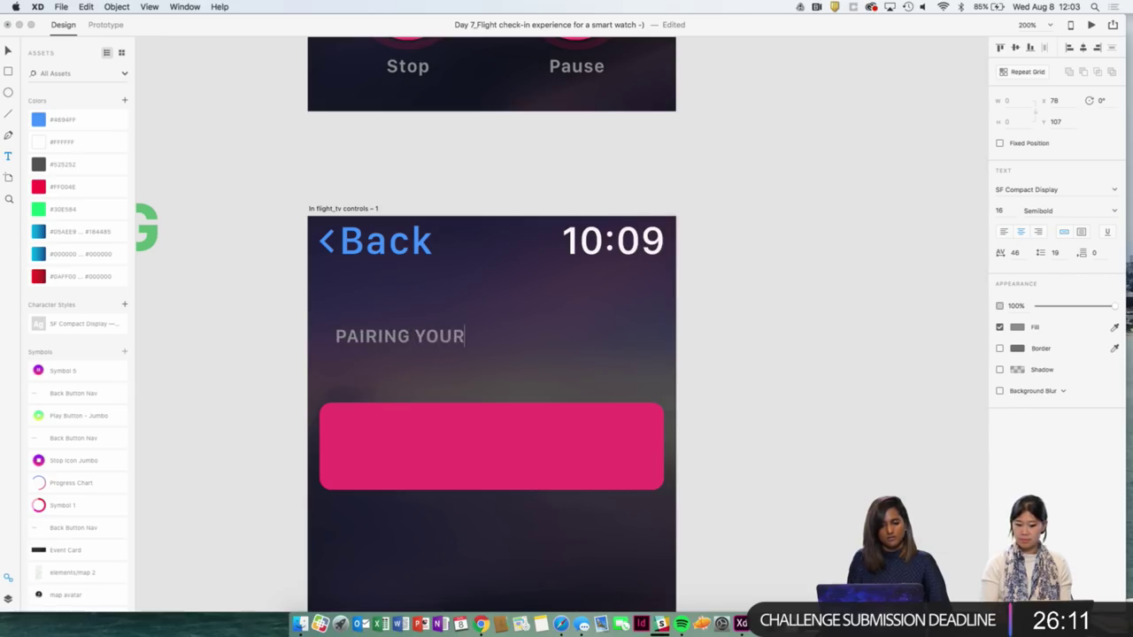
pyautogui.write(' MON')
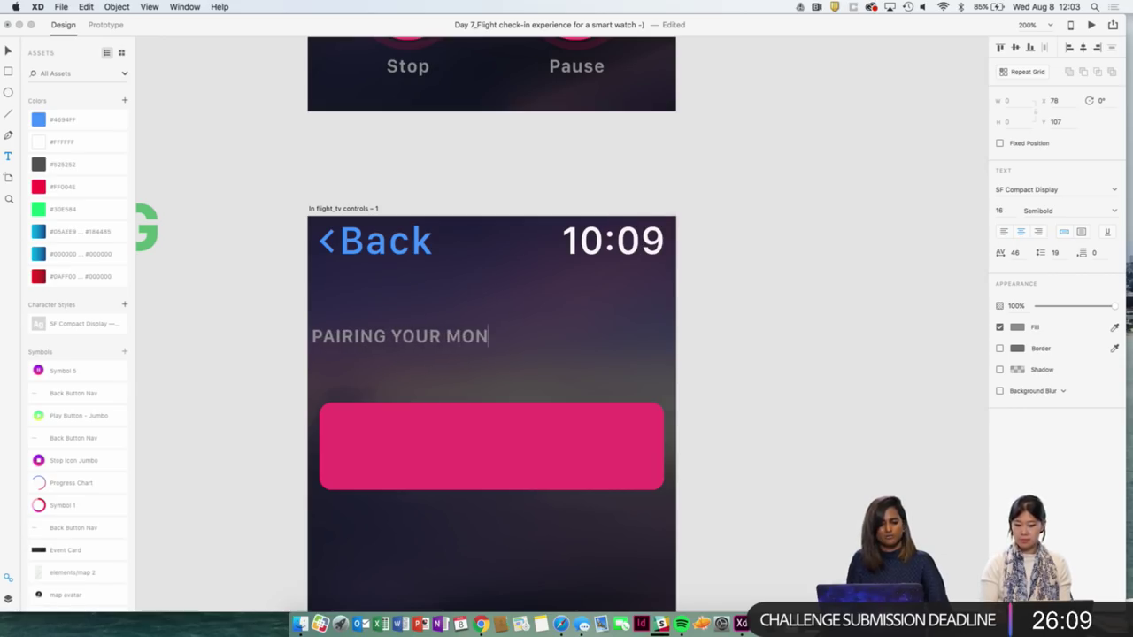
pyautogui.press('BackSpace')
pyautogui.press('BackSpace')
pyautogui.press('BackSpace')
pyautogui.write('TV')
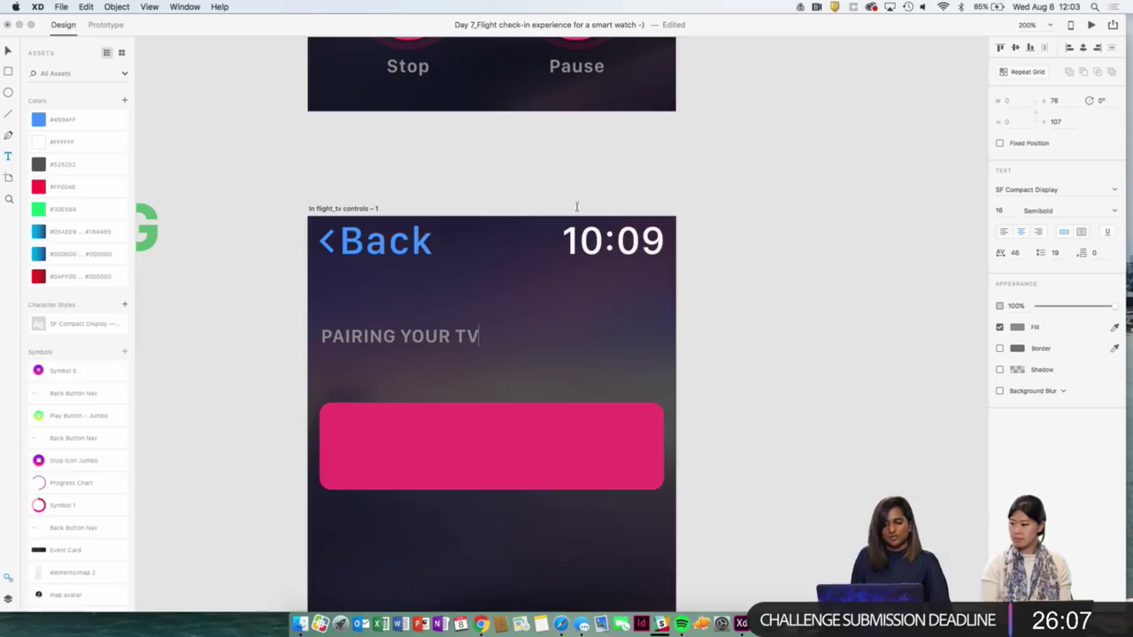
pyautogui.click(7, 52)
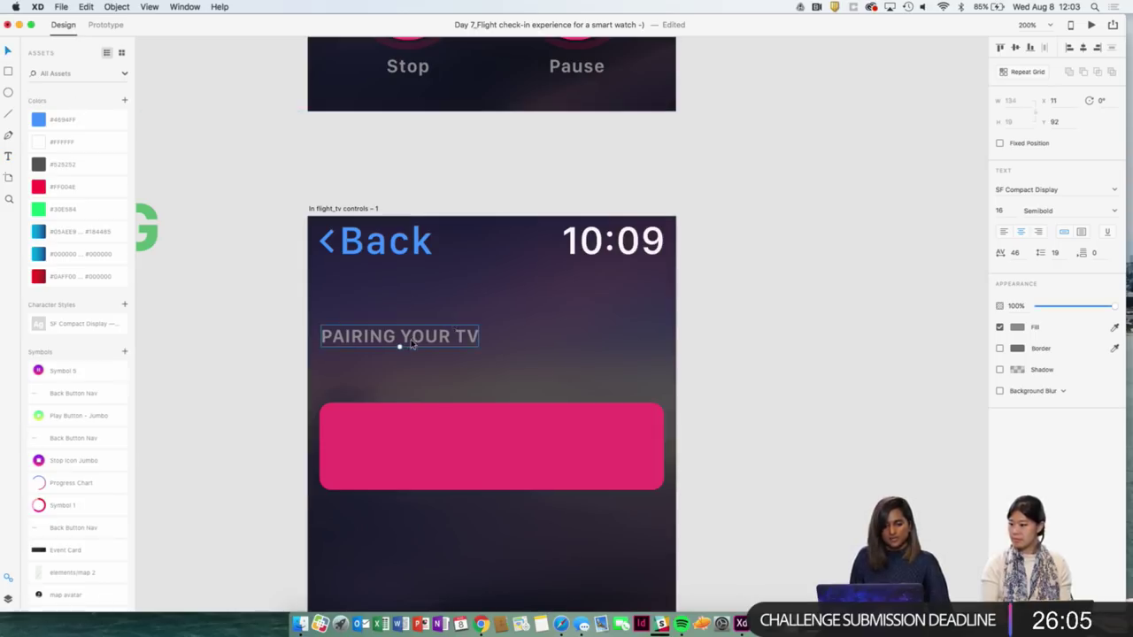
# Center the PAIRING YOUR TV text horizontally above the pink rectangle, at about X 89 and Y 94.
pyautogui.moveTo(405, 342); pyautogui.dragTo(497, 341)
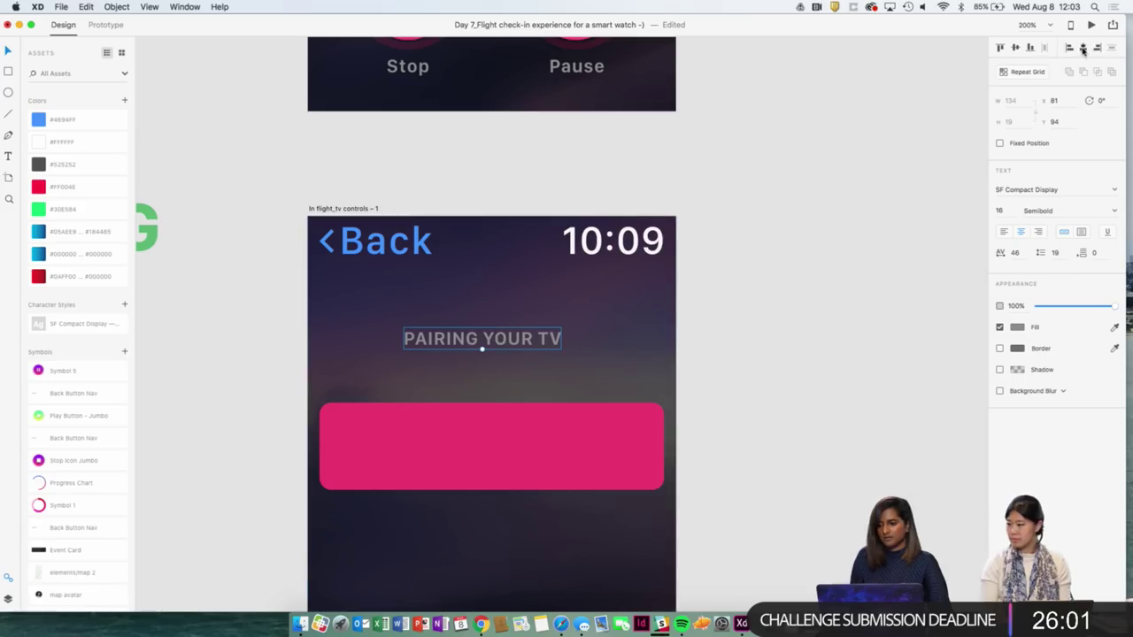
pyautogui.press('Right')
pyautogui.press('Right')
pyautogui.press('Right')
pyautogui.press('Right')
pyautogui.press('Right')
pyautogui.press('Right')
pyautogui.press('Right')
pyautogui.press('Right')
pyautogui.press('super+minus')
pyautogui.moveTo(772, 330); pyautogui.dragTo(773, 250)
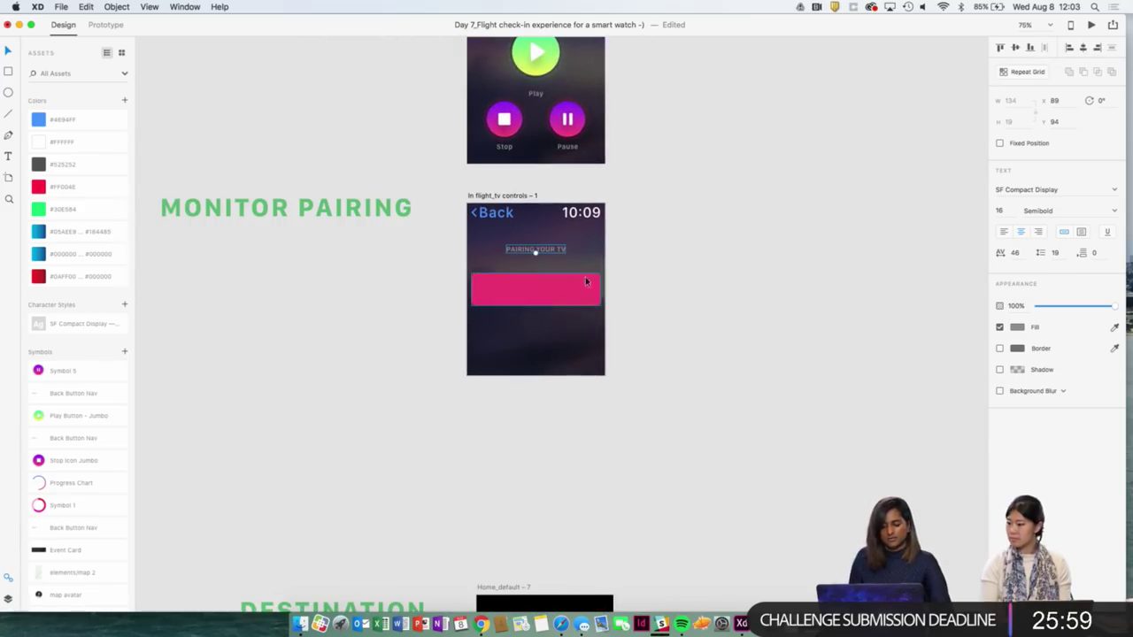
# Add the text PAIR on the pink rectangle of the In flight_tv controls – 1 artboard.
pyautogui.press('t')
pyautogui.click(523, 290)
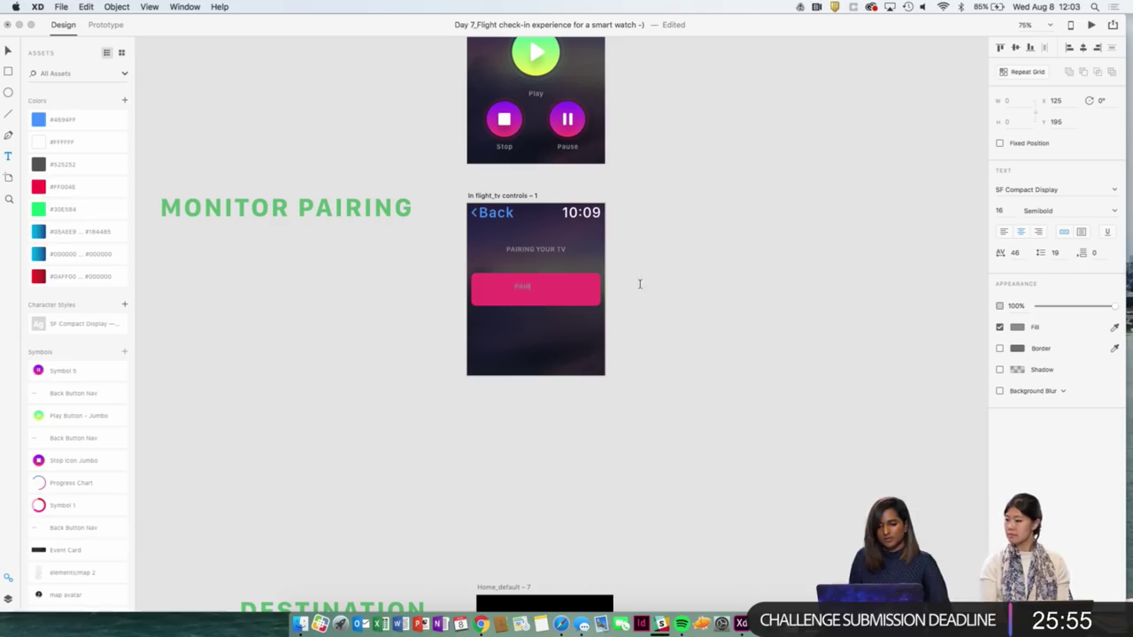
pyautogui.press('super+a')
pyautogui.press('Escape')
# Copy the complete Done button from Booking Confirmation – 1, and delete the pink rectangle and its PAIR text from In flight_tv controls – 1.
pyautogui.scroll(10, 766, 263)
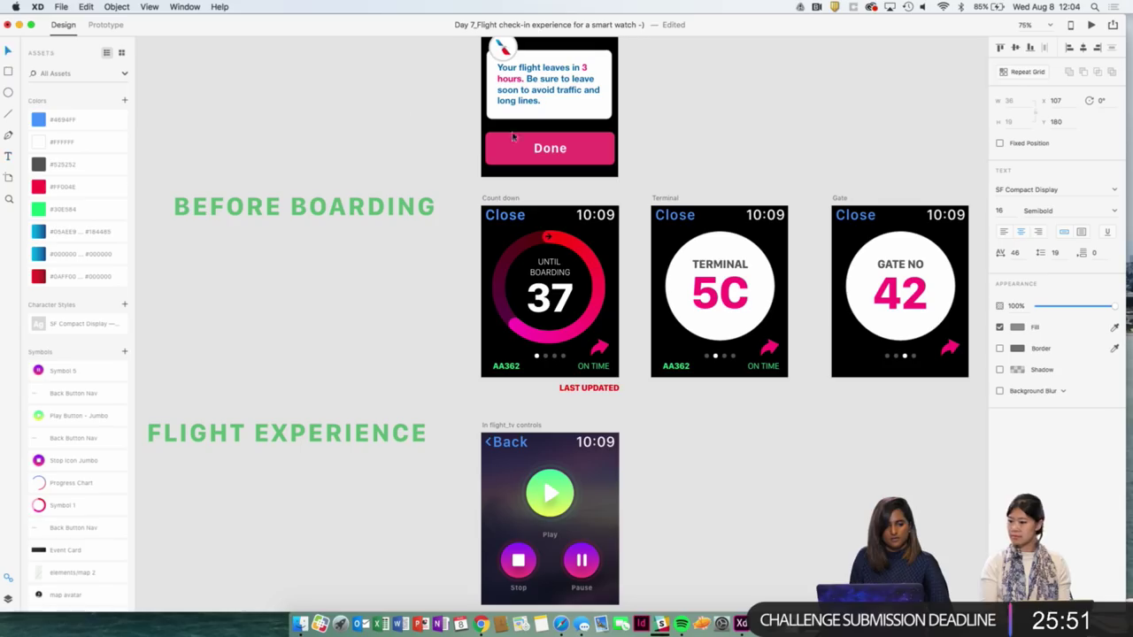
pyautogui.click(605, 147)
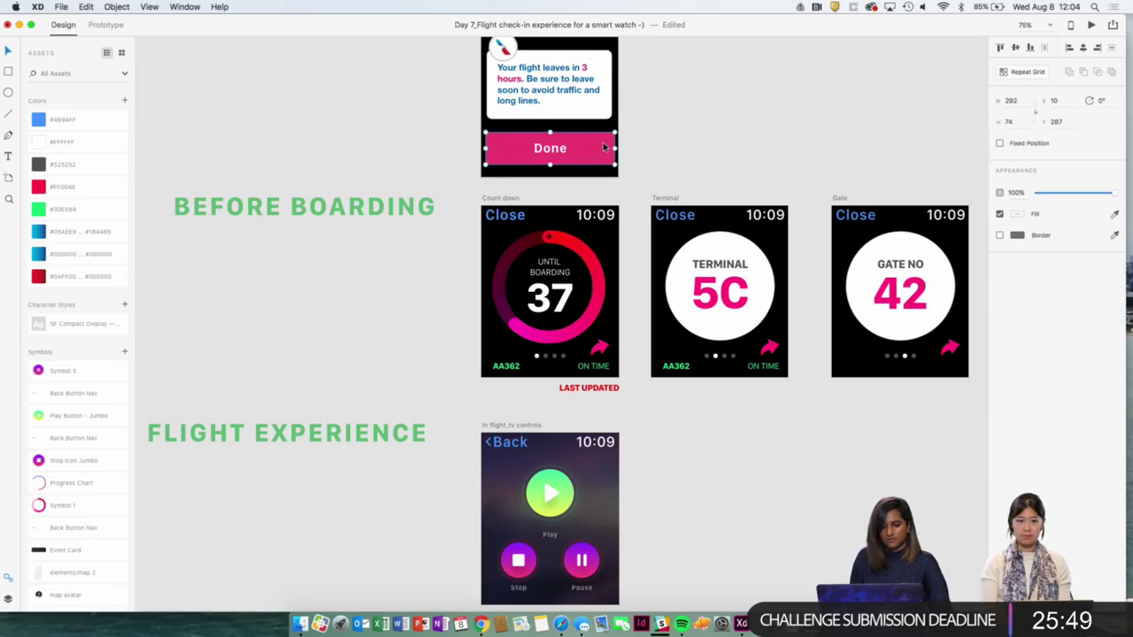
pyautogui.scroll(-10, 605, 147)
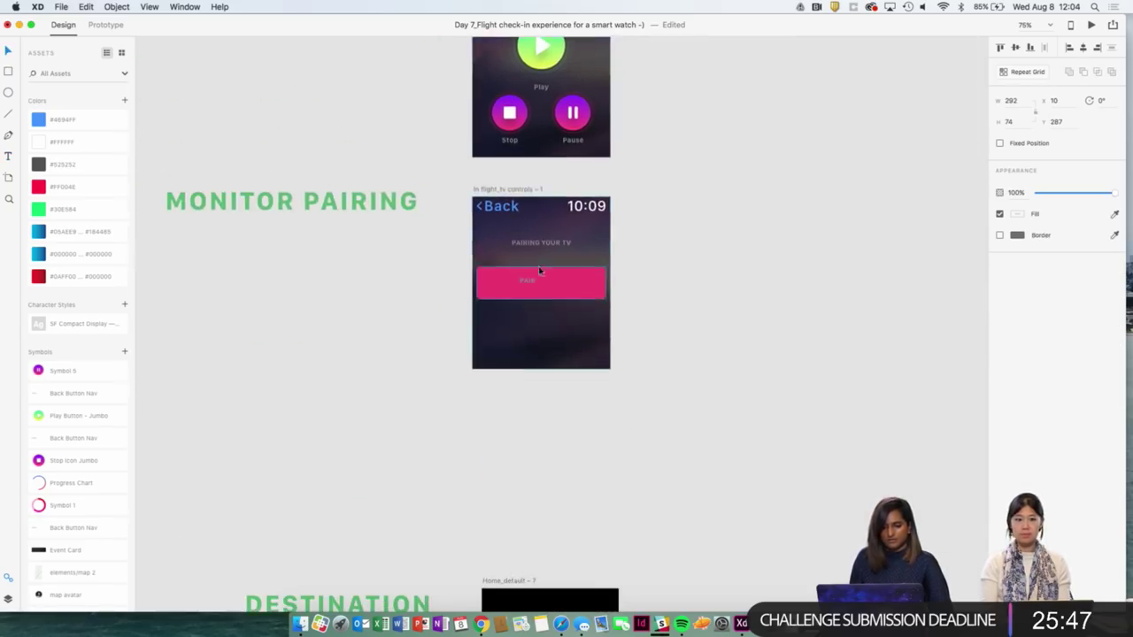
pyautogui.click(538, 282)
pyautogui.hscroll(1, 543, 286)
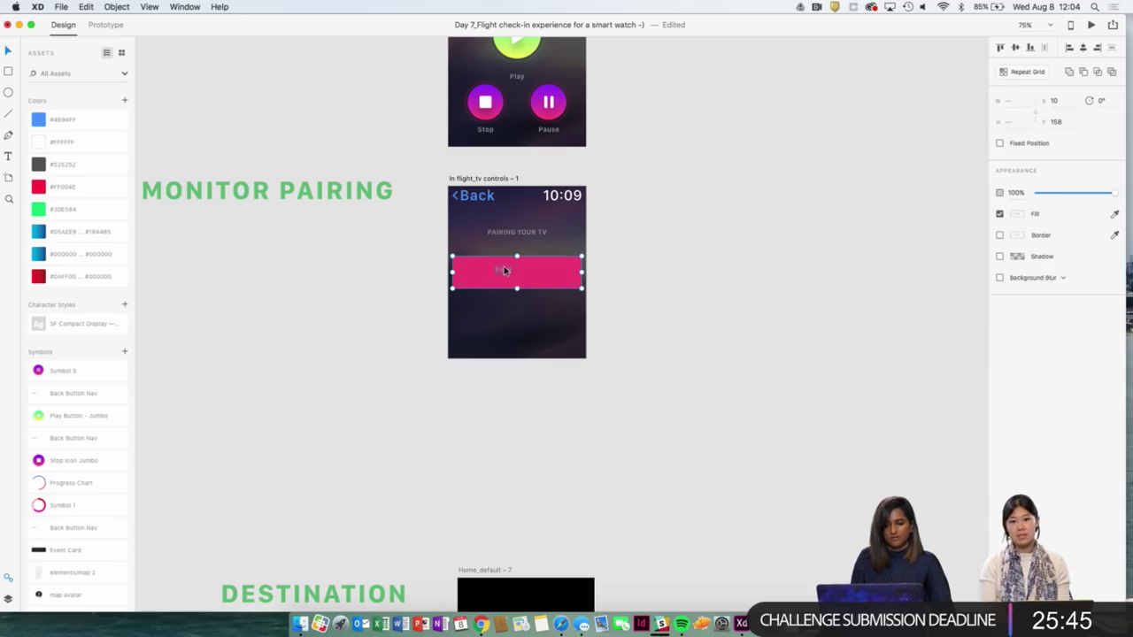
pyautogui.press('Delete')
# Paste the Done button into the In flight_tv controls – 1 artboard and move it up to X 10, Y 177.
pyautogui.hotkey('ctrl', 'v')
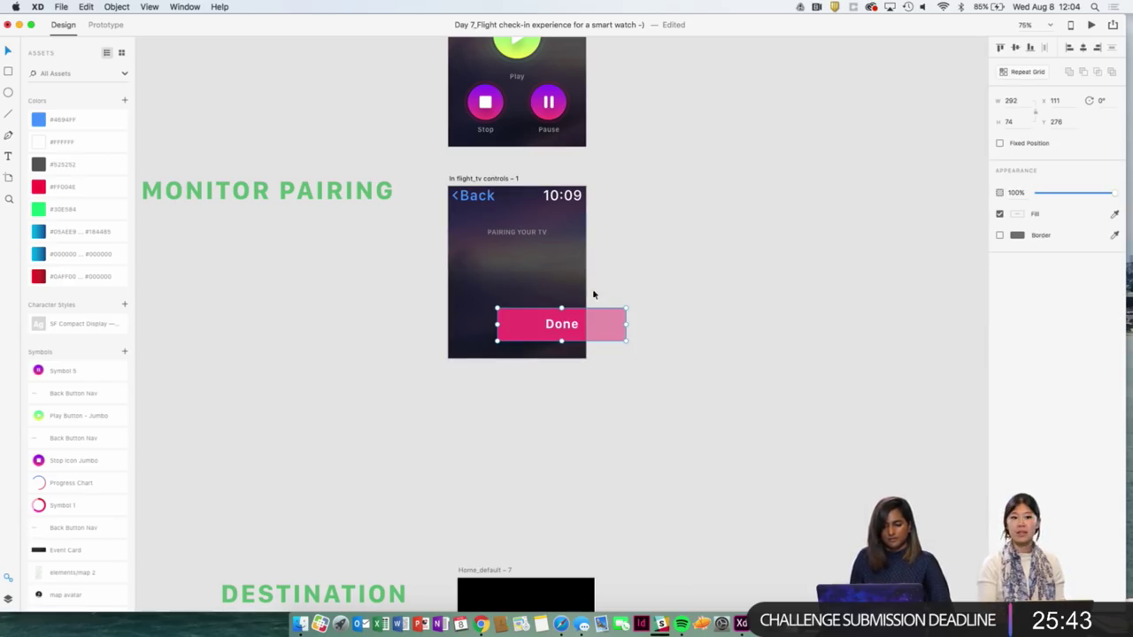
pyautogui.press('Delete')
pyautogui.hotkey('ctrl', '1')
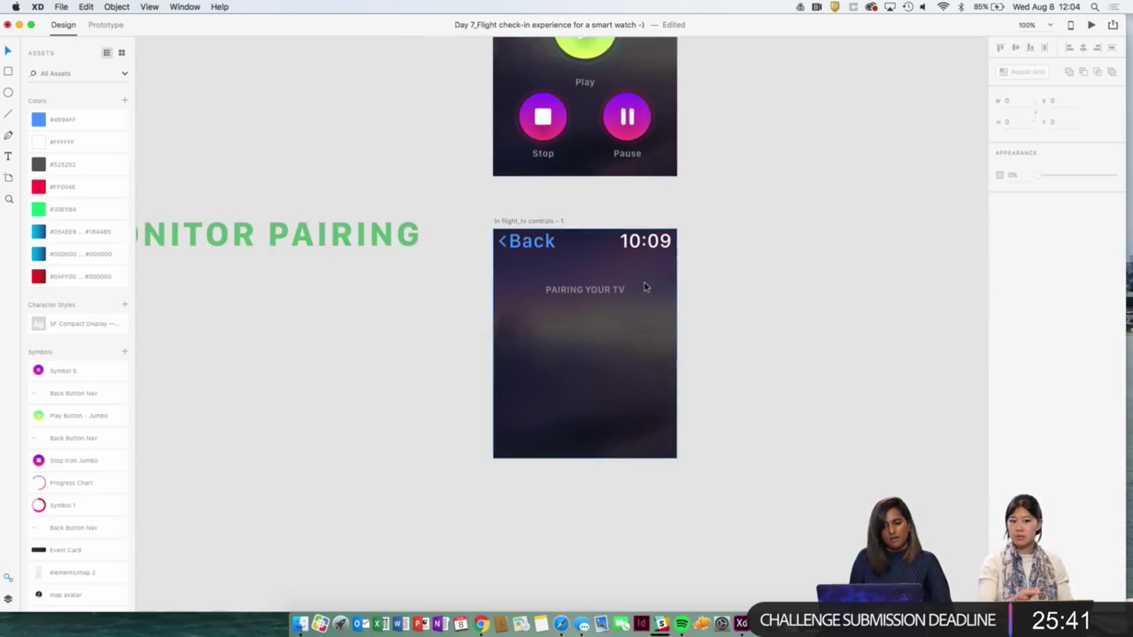
pyautogui.hotkey('ctrl', 'v')
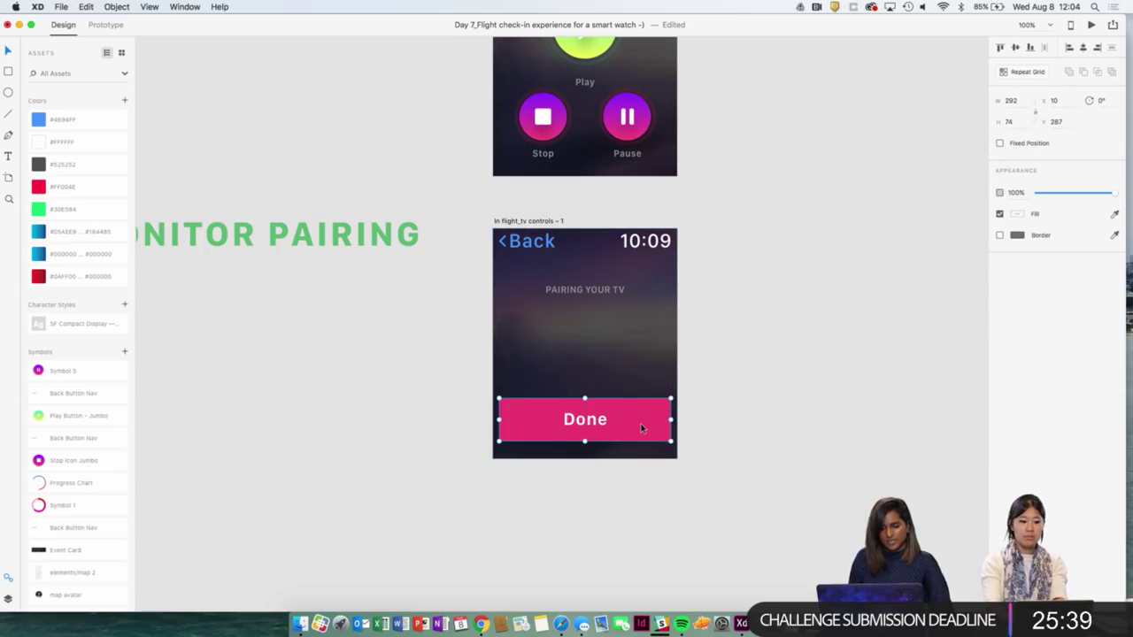
pyautogui.hotkey('shift', 'Up')
pyautogui.hotkey('shift', 'Up')
pyautogui.hotkey('shift', 'Up')
pyautogui.hotkey('shift', 'Up')
pyautogui.hotkey('shift', 'Up')
pyautogui.hotkey('shift', 'Up')
pyautogui.hotkey('shift', 'Up')
pyautogui.hotkey('shift', 'Up')
pyautogui.hotkey('shift', 'Up')
pyautogui.hotkey('shift', 'Up')
pyautogui.hotkey('shift', 'Up')
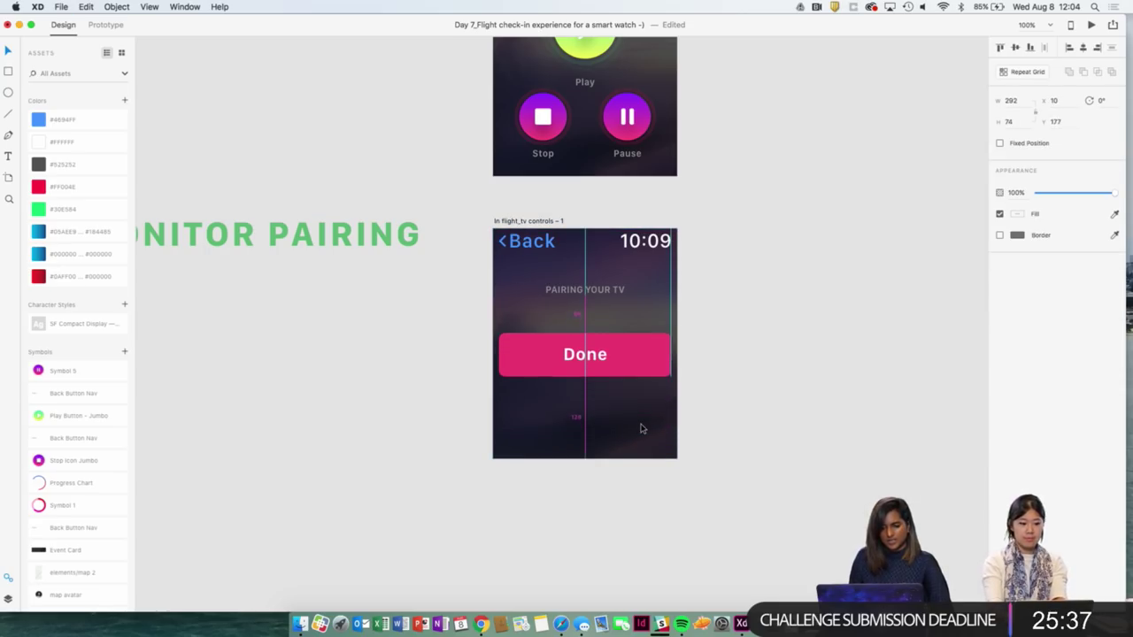
# Change the Done button's label to Pair Device on the In flight_tv controls – 1 artboard.
pyautogui.doubleClick(585, 354)
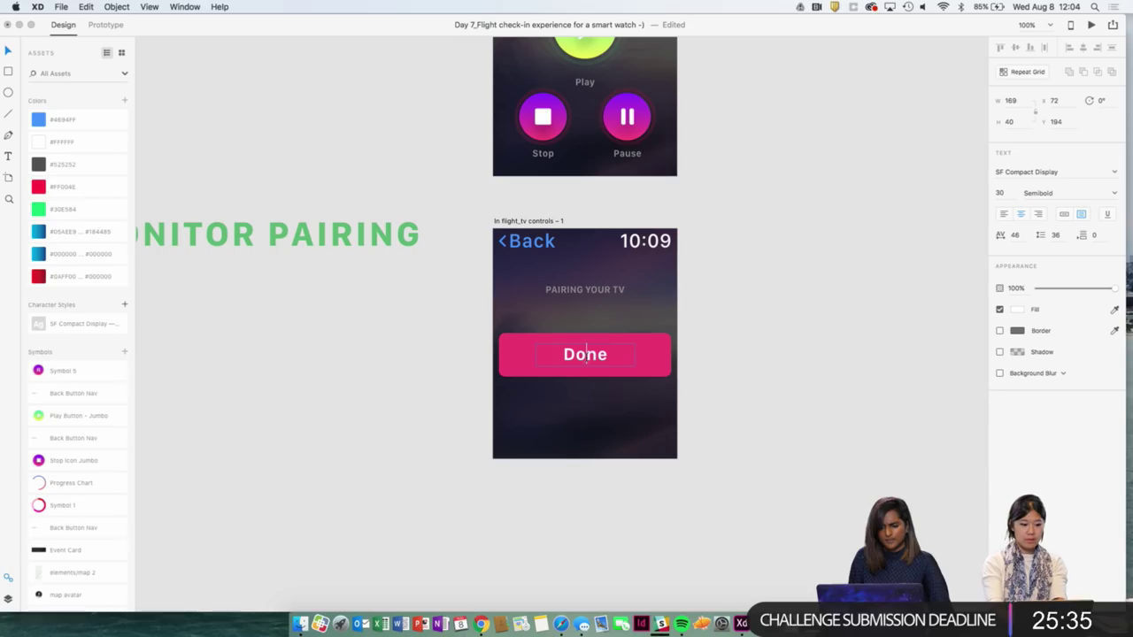
pyautogui.write('P')
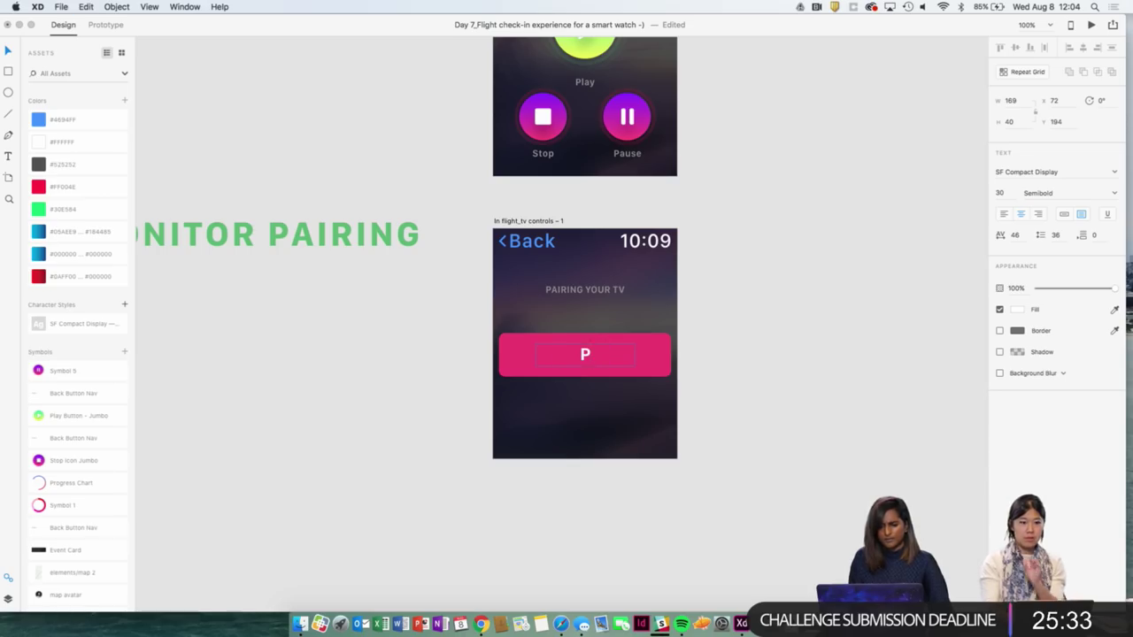
pyautogui.write('air')
pyautogui.press('Escape')
pyautogui.doubleClick(598, 354)
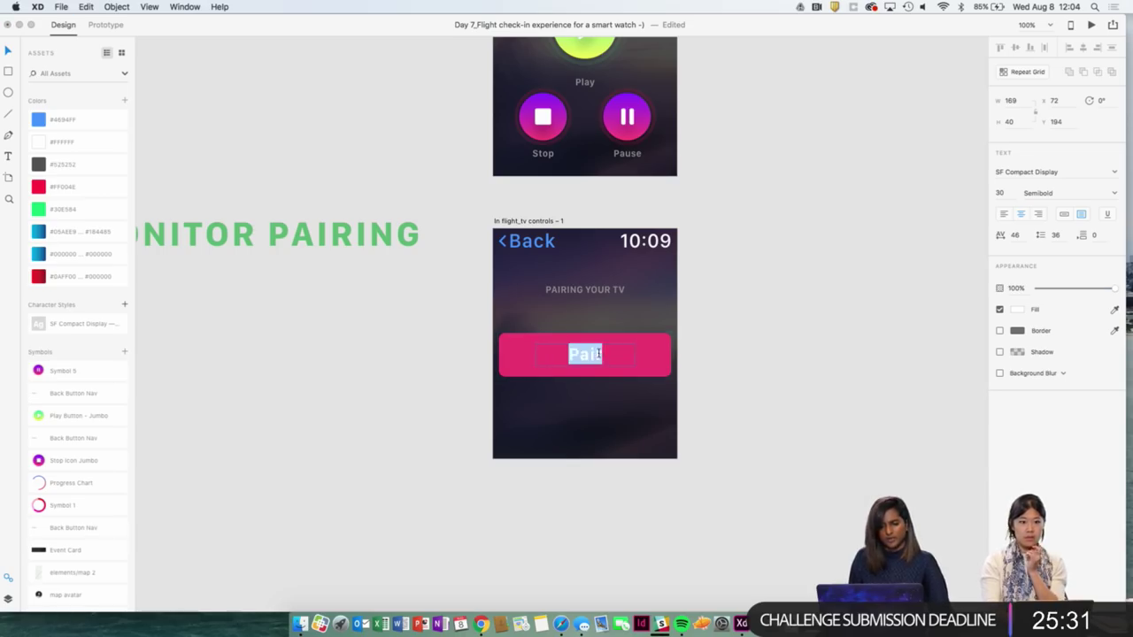
pyautogui.press('Right')
pyautogui.write('Devic')
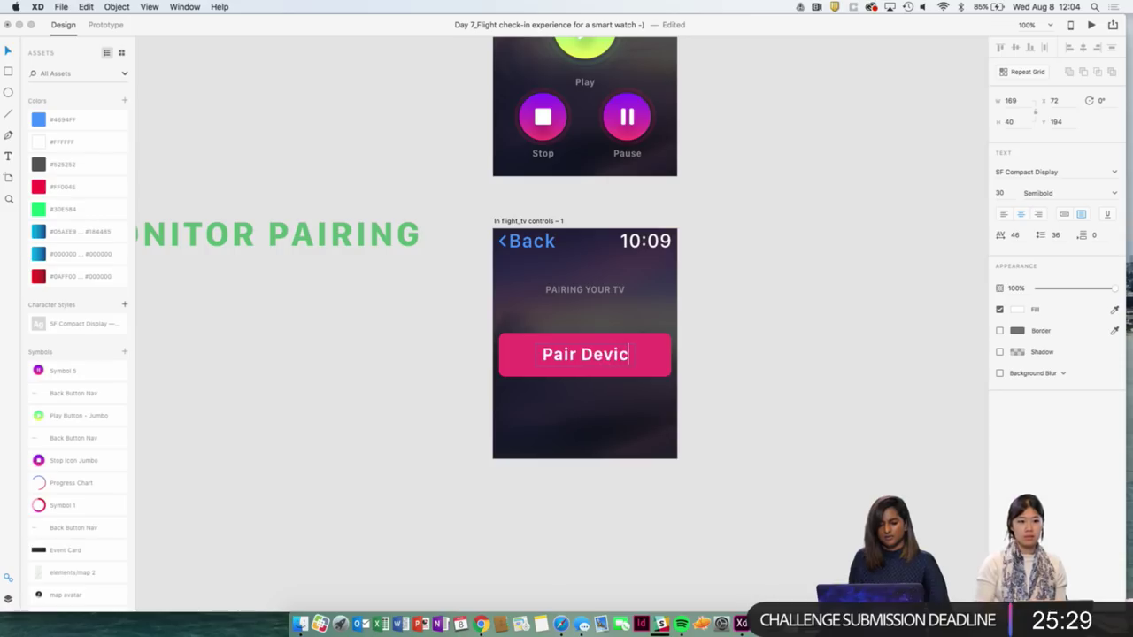
pyautogui.write('e')
pyautogui.press('Escape')
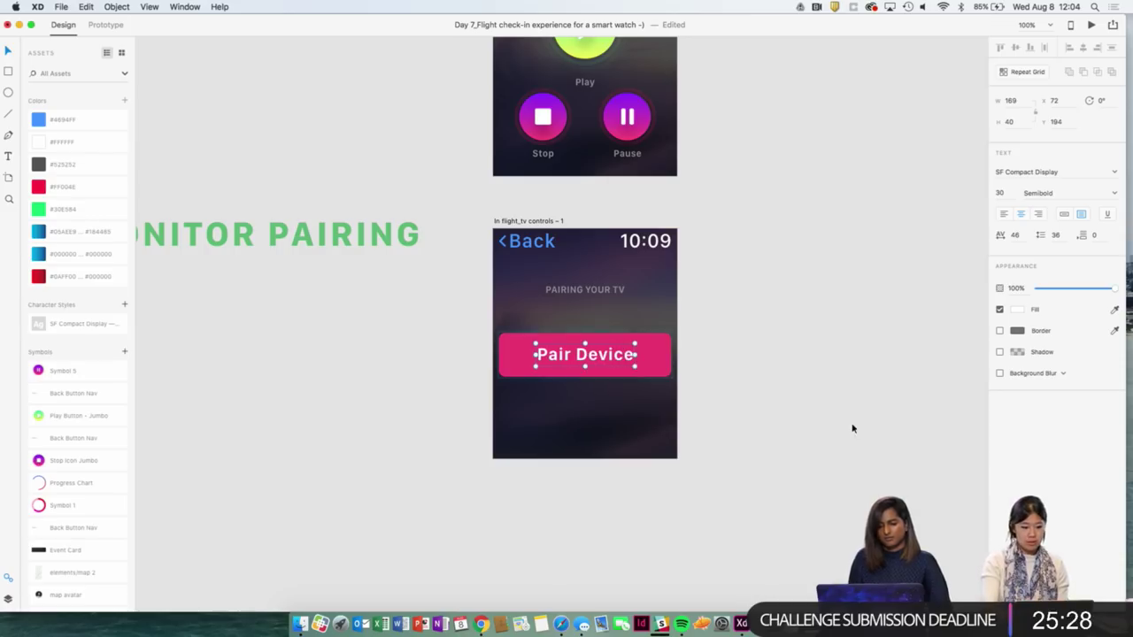
pyautogui.click(655, 363)
pyautogui.click(898, 221)
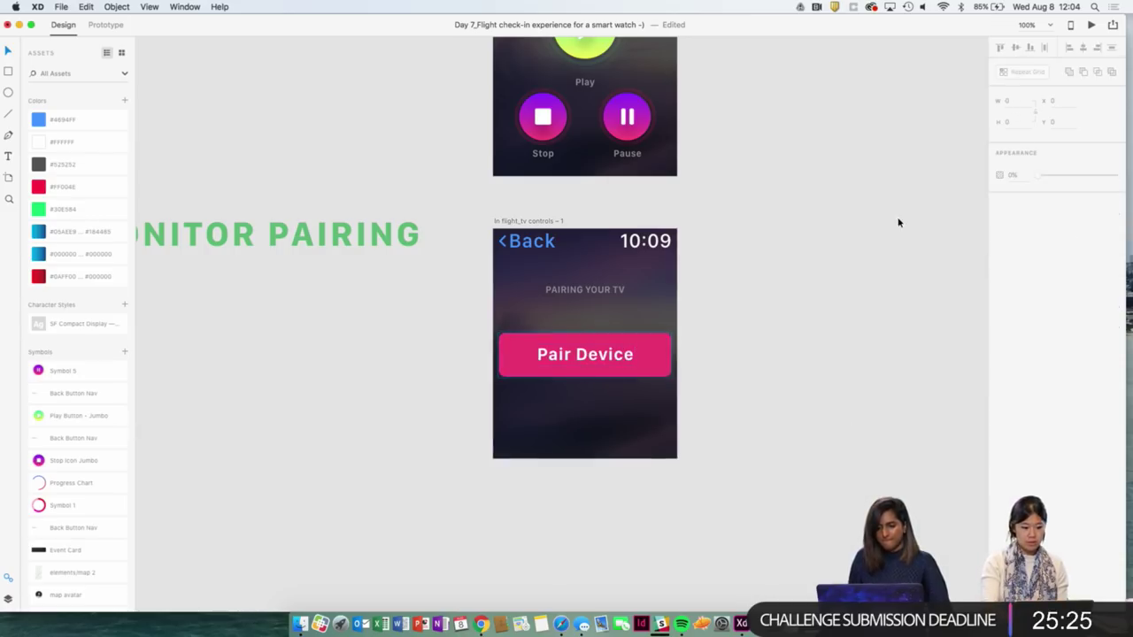
# Move the PAIRING YOUR TV text down toward the Pair Device button, to about Y 111.
pyautogui.click(602, 293)
pyautogui.moveTo(609, 295); pyautogui.dragTo(609, 300)
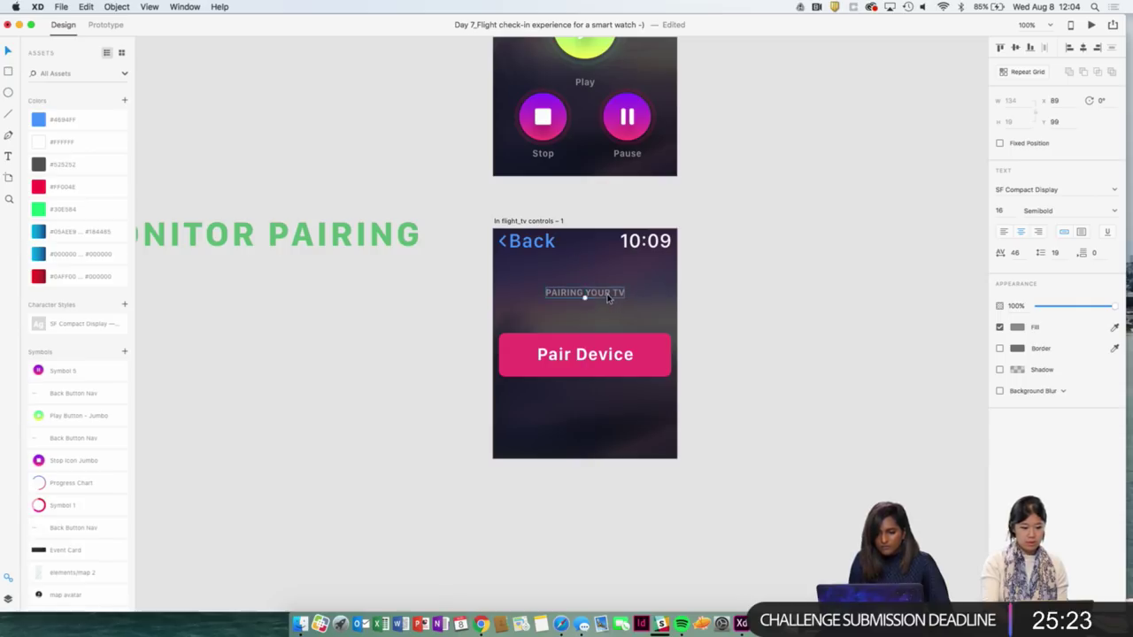
pyautogui.doubleClick(563, 293)
pyautogui.press('Left')
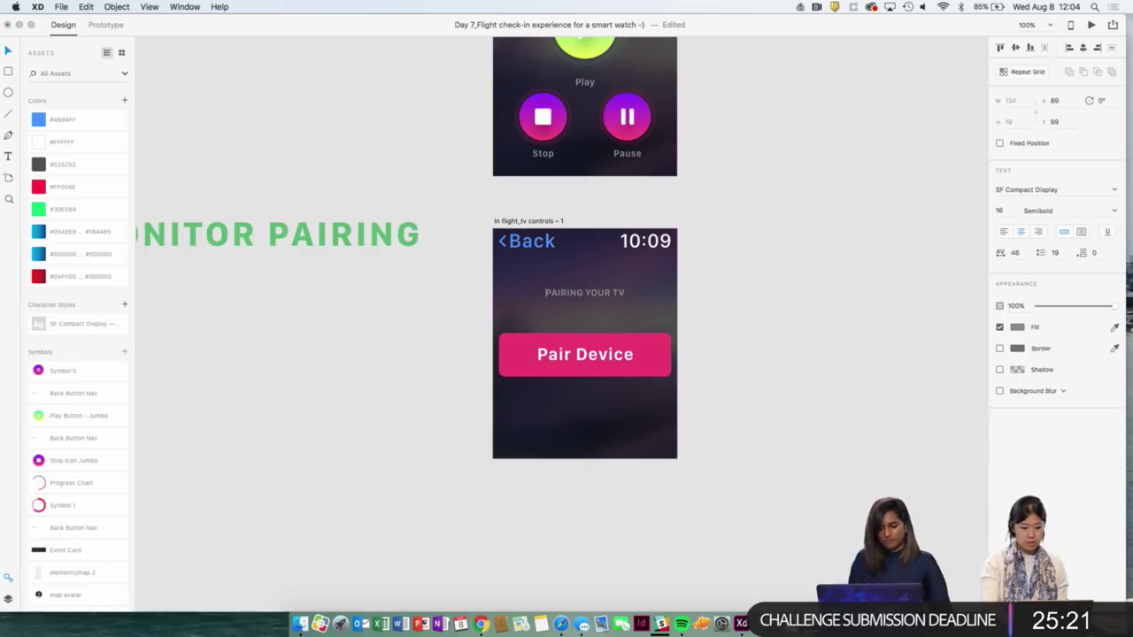
pyautogui.press('Escape')
pyautogui.moveTo(612, 295); pyautogui.dragTo(611, 302)
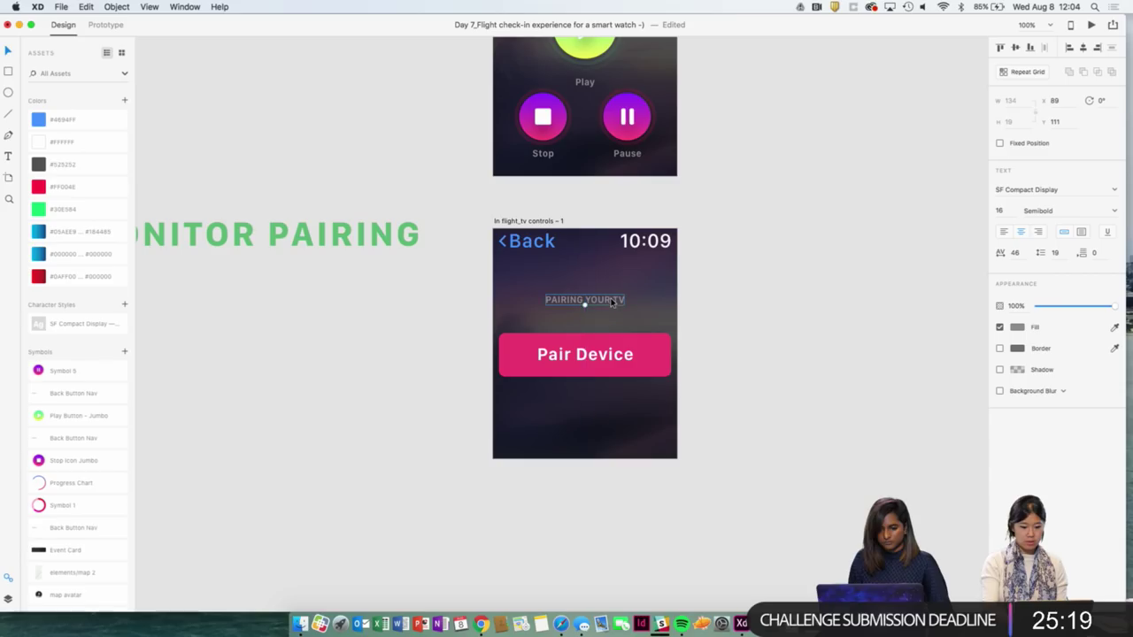
# Enlarge the PAIRING YOUR TV text and adjust its vertical position above the Pair Device button.
pyautogui.press('super+shift+period')
pyautogui.press('super+shift+period')
pyautogui.press('super+shift+period')
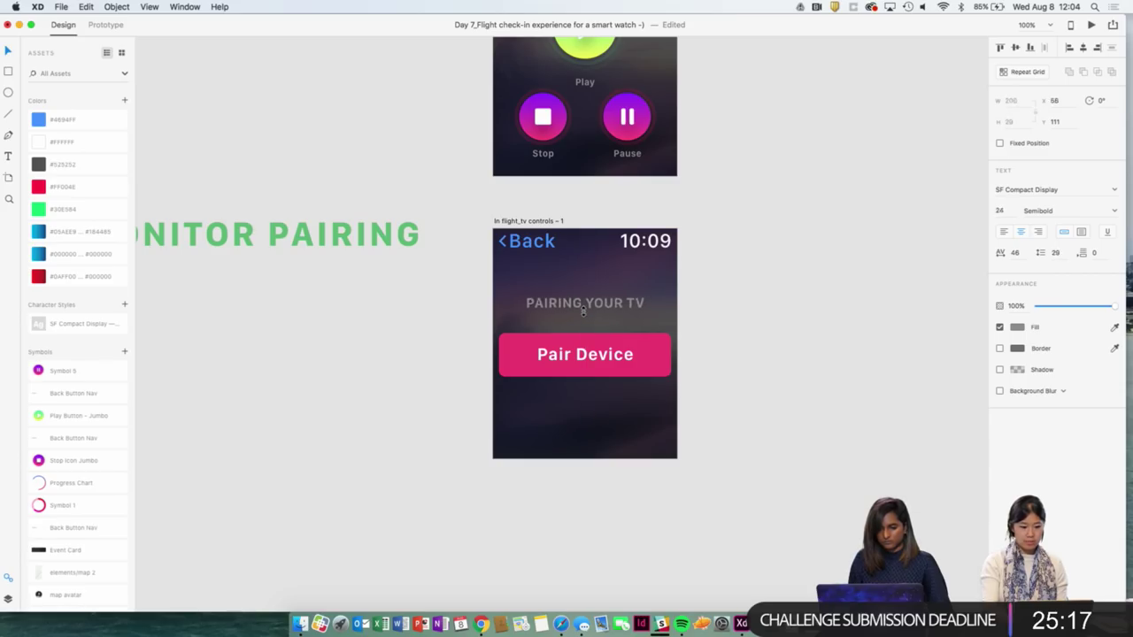
pyautogui.moveTo(594, 304); pyautogui.dragTo(594, 301)
pyautogui.click(774, 323)
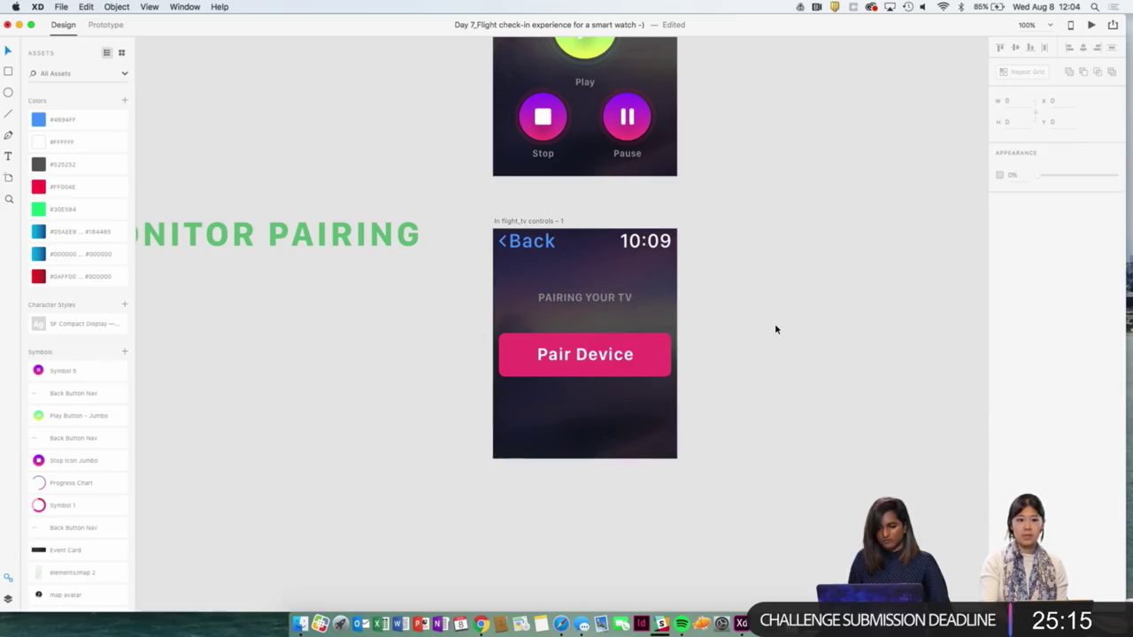
# Switch to the smartwatch-ui-kit-final document and examine its chart screens, buttons, icons and other interface components.
pyautogui.hotkey('ctrl', 'Up')
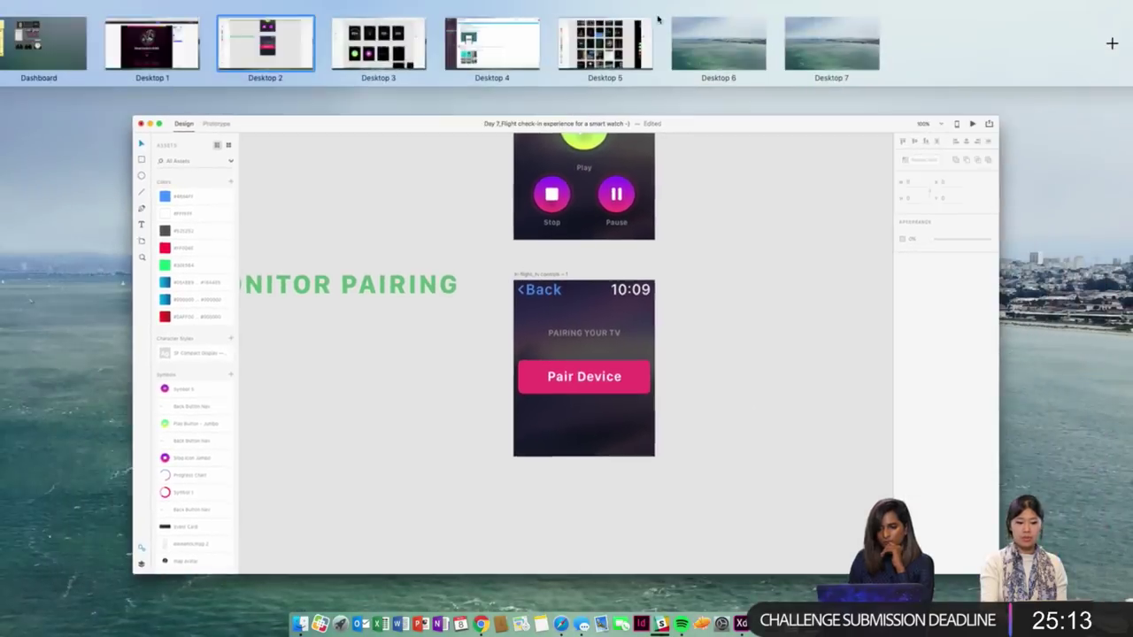
pyautogui.click(640, 19)
pyautogui.scroll(-3, 688, 347)
pyautogui.hscroll(1, 688, 347)
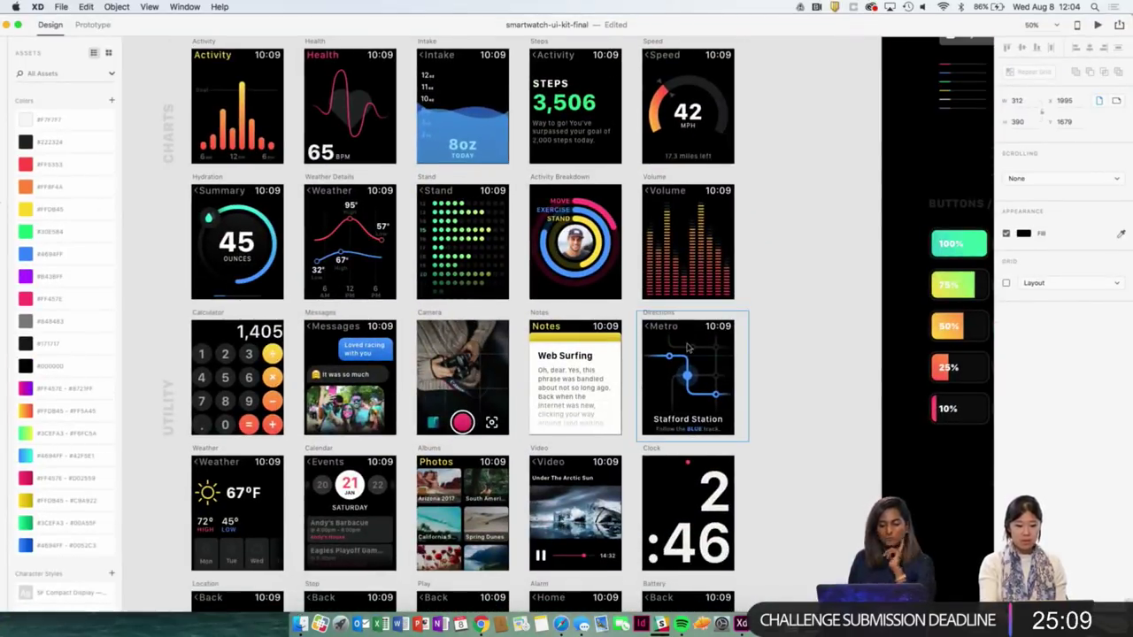
pyautogui.hscroll(5, 688, 348)
pyautogui.scroll(-1, 688, 347)
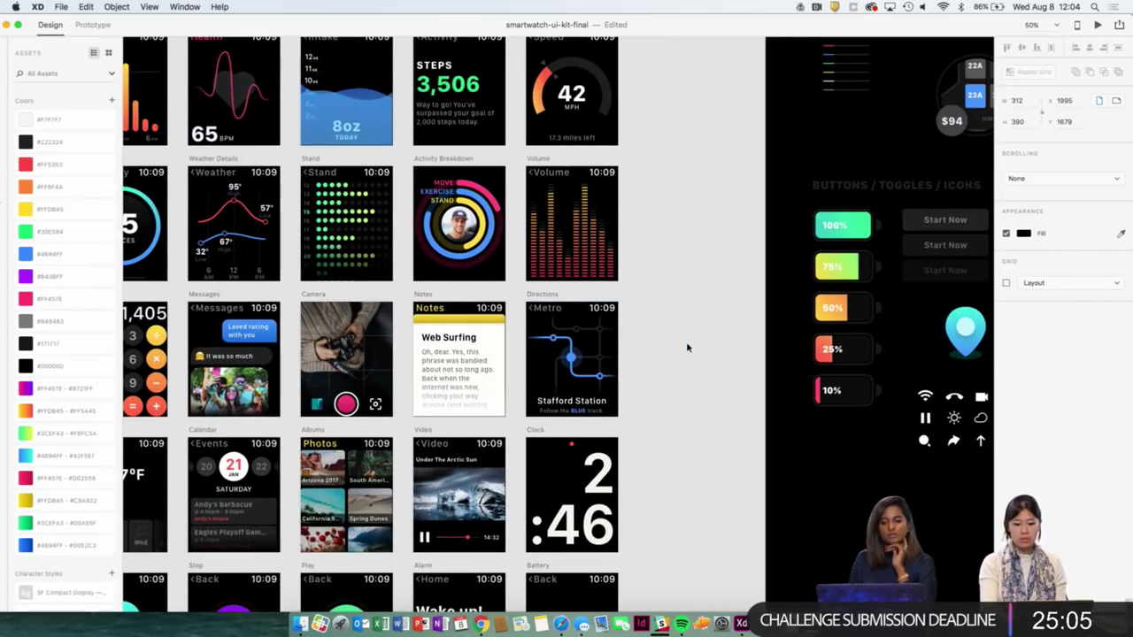
pyautogui.hscroll(10, 520, 240)
pyautogui.scroll(-1, 521, 240)
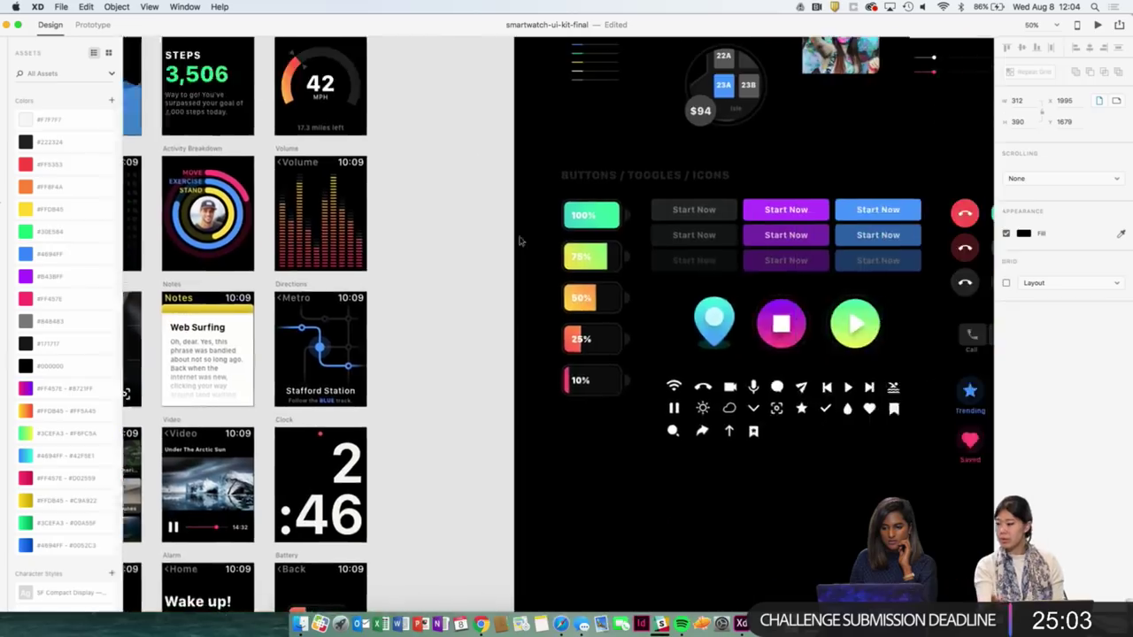
pyautogui.scroll(-5, 521, 241)
pyautogui.scroll(5, 521, 241)
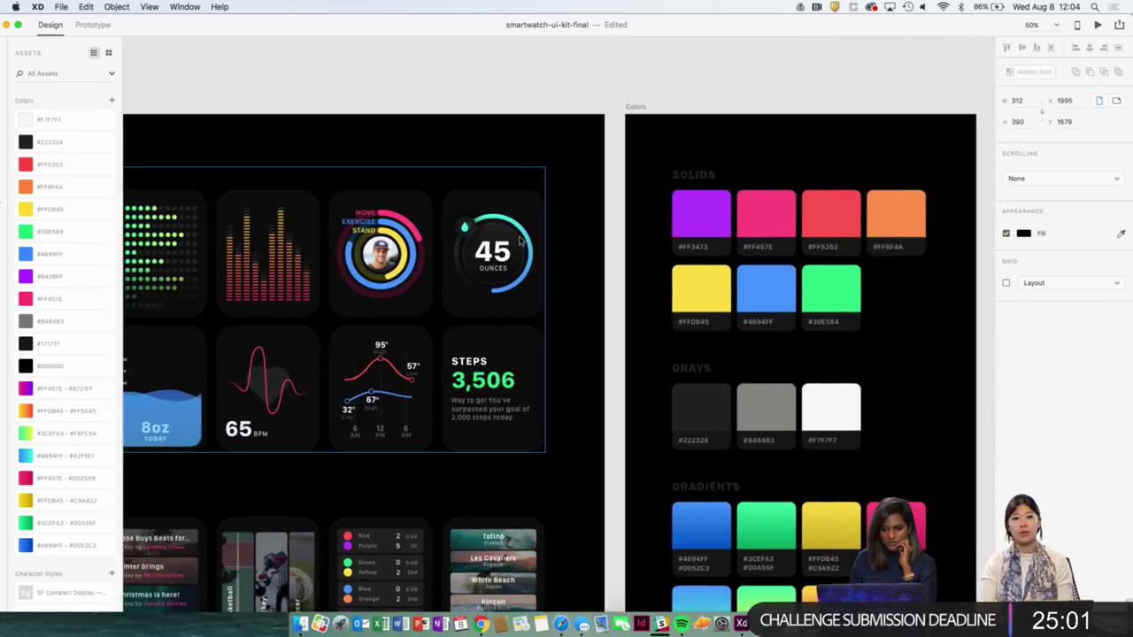
pyautogui.scroll(1, 520, 241)
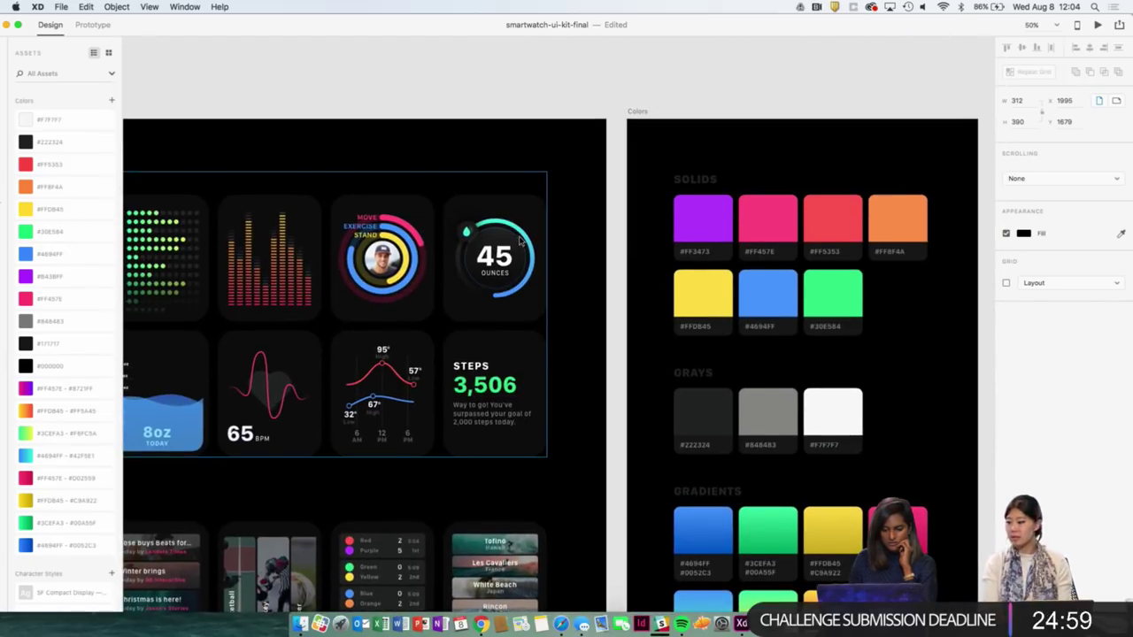
pyautogui.scroll(-3, 520, 241)
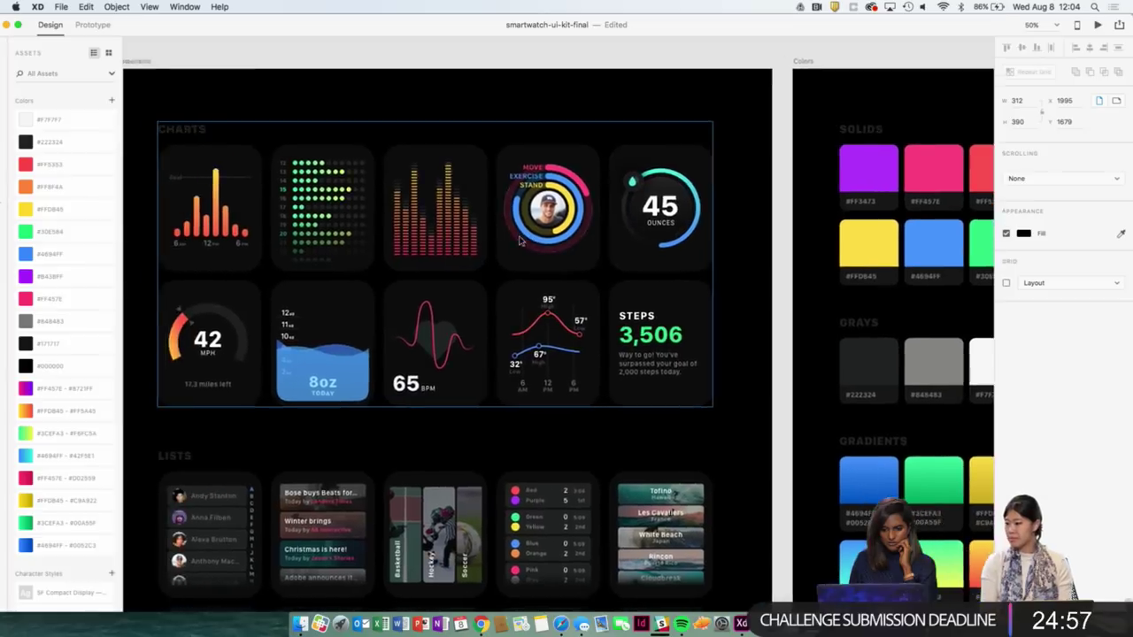
pyautogui.scroll(5, 520, 241)
pyautogui.scroll(-10, 519, 241)
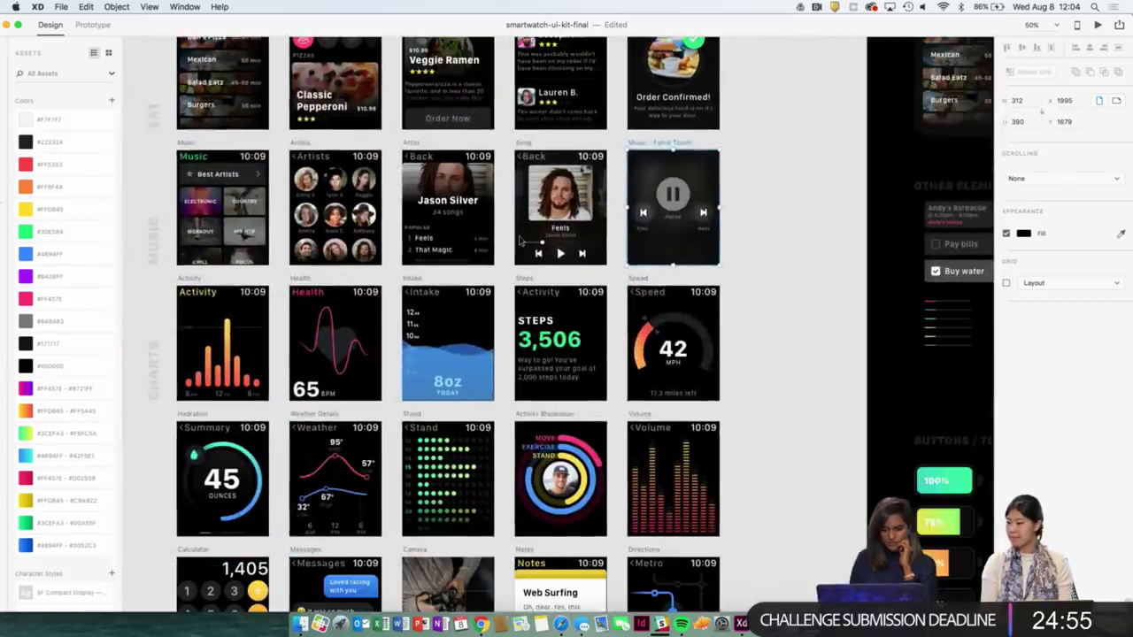
pyautogui.scroll(-5, 520, 239)
pyautogui.scroll(3, 500, 265)
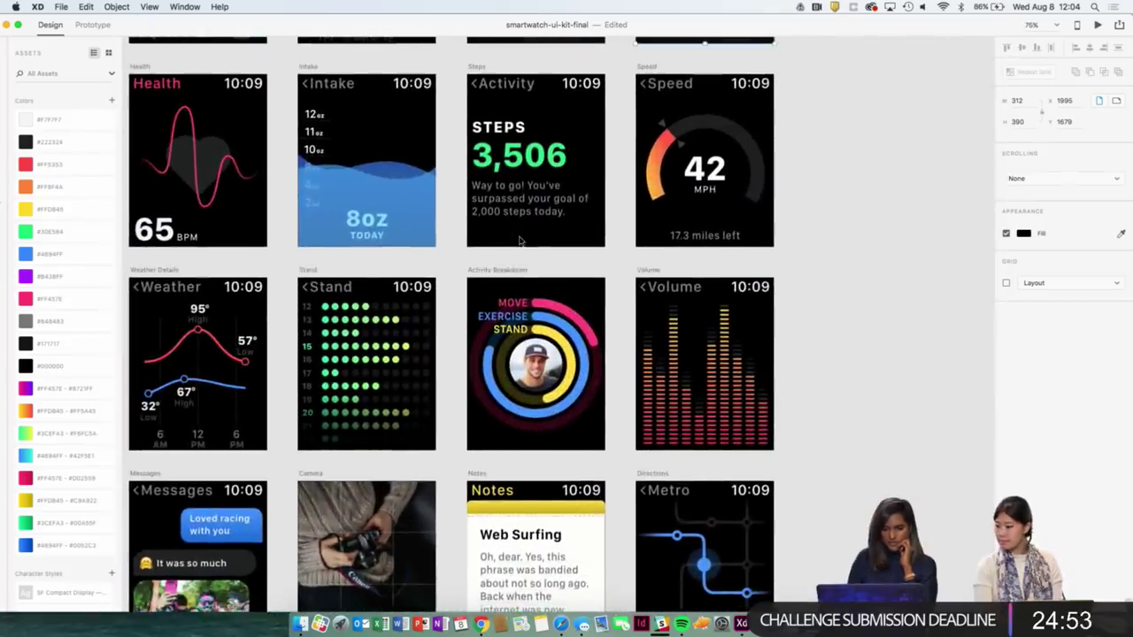
# Copy the UI kit's Activity Breakdown artboard next to In flight_tv controls – 1 in the flight check-in document and place a duplicate beside it.
pyautogui.click(496, 271)
pyautogui.hotkey('ctrl', 'Left')
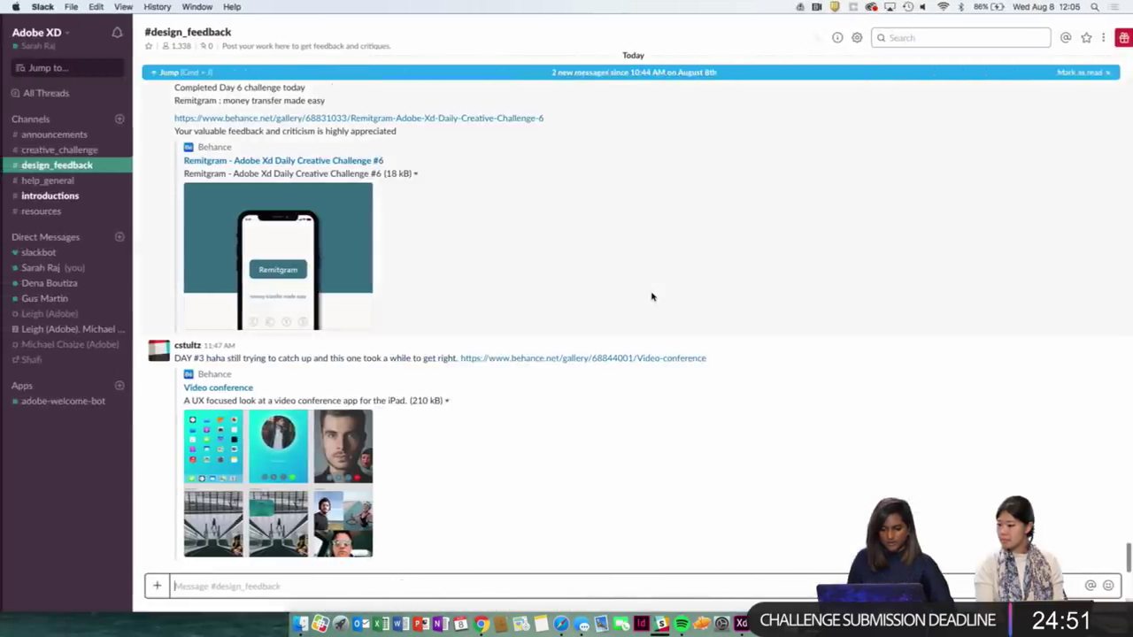
pyautogui.hotkey('ctrl', 'Right')
pyautogui.hotkey('ctrl', 'Up')
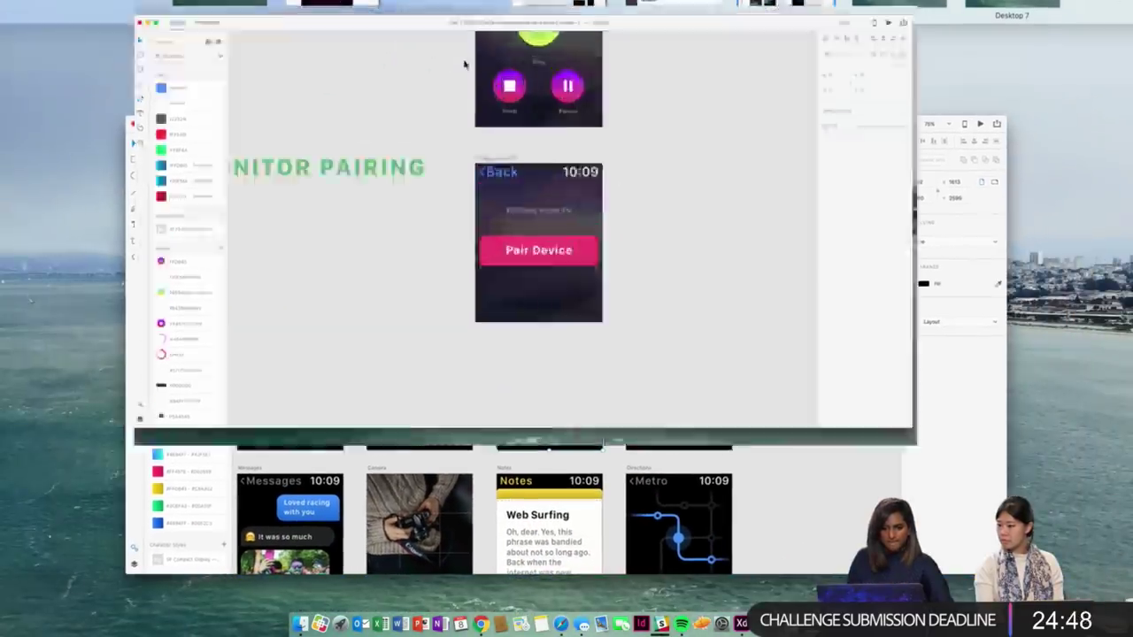
pyautogui.click(464, 64)
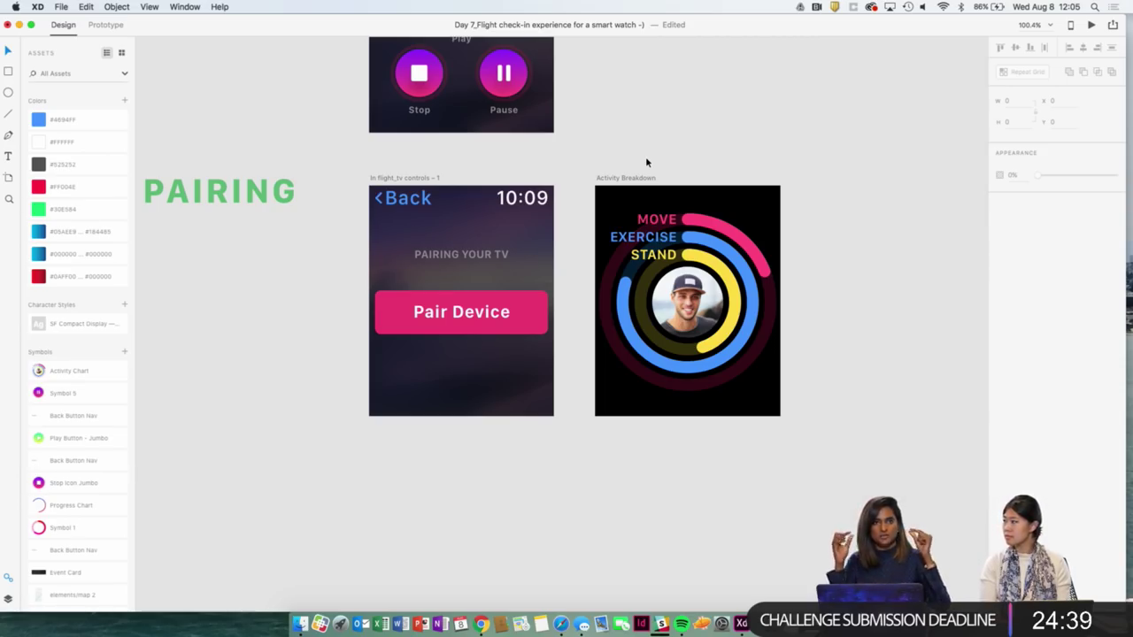
pyautogui.hscroll(5, 645, 162)
pyautogui.moveTo(531, 167); pyautogui.dragTo(749, 168)
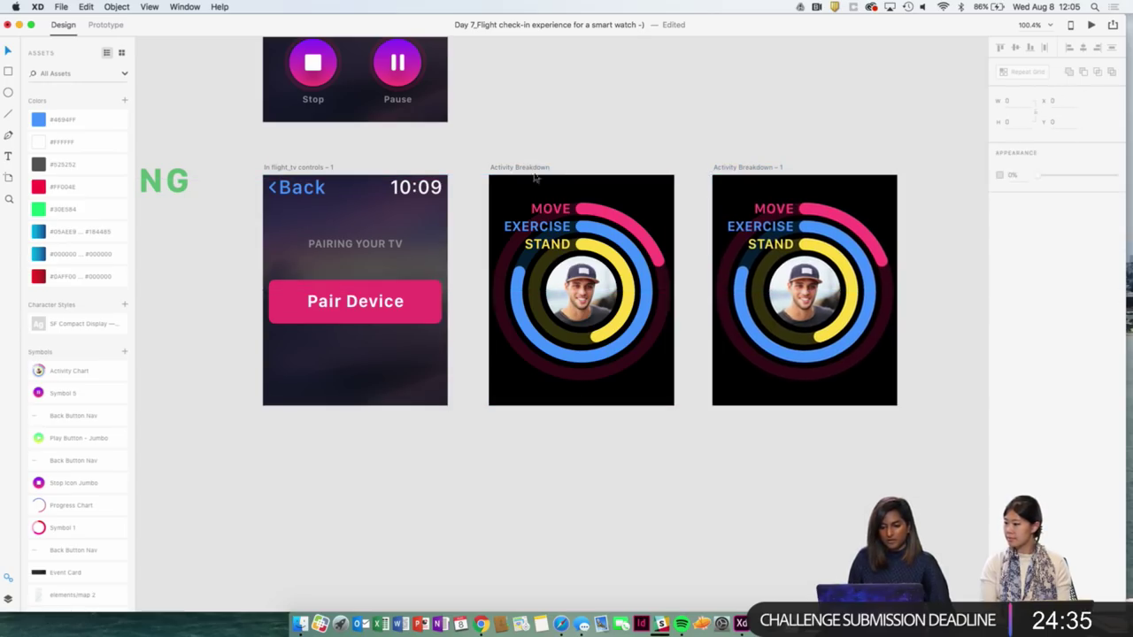
# Rename the first Activity Breakdown artboard, beside the Pair Device screen, as Loading.
pyautogui.click(516, 168)
pyautogui.doubleClick(516, 168)
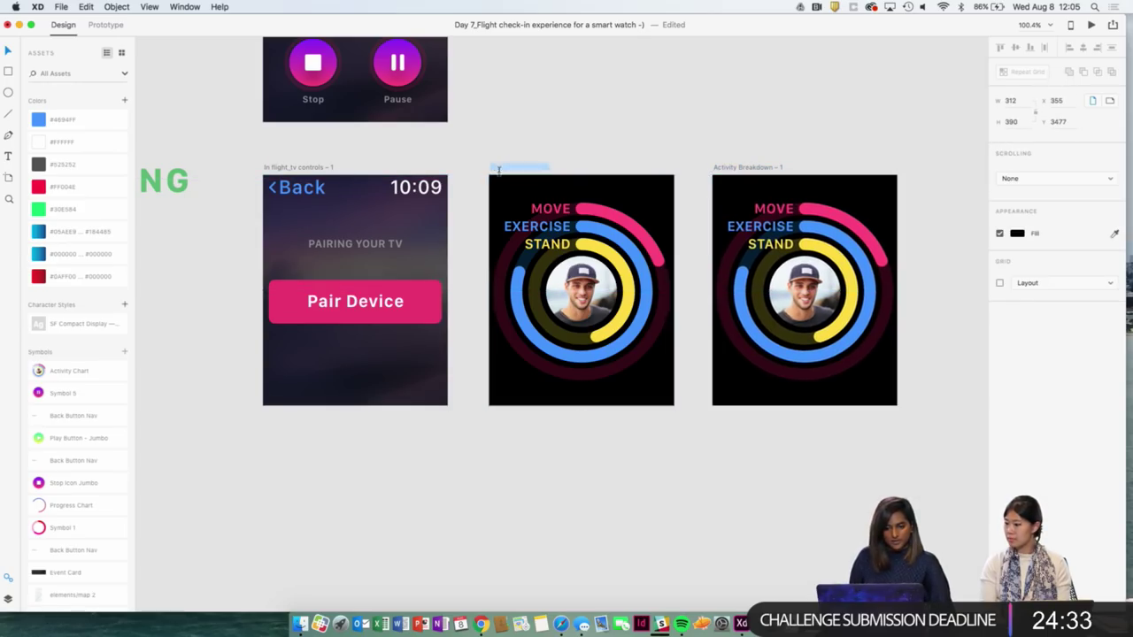
pyautogui.write('Ac')
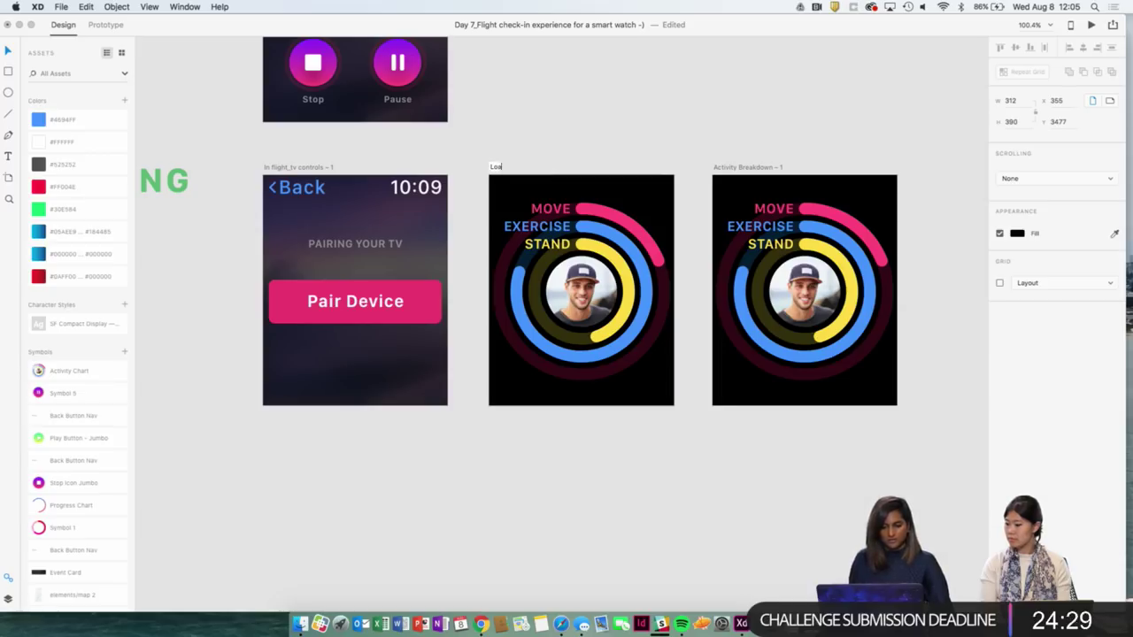
pyautogui.press('Return')
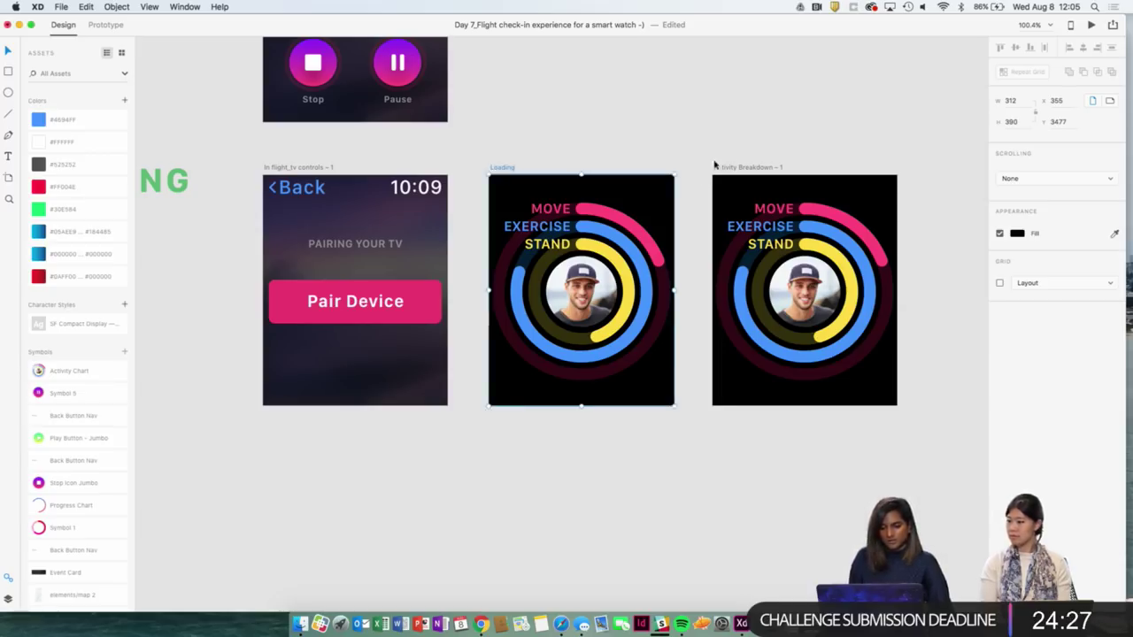
# Rename the artboard beside the Pair Device screen as Pairing in progress.
pyautogui.doubleClick(511, 167)
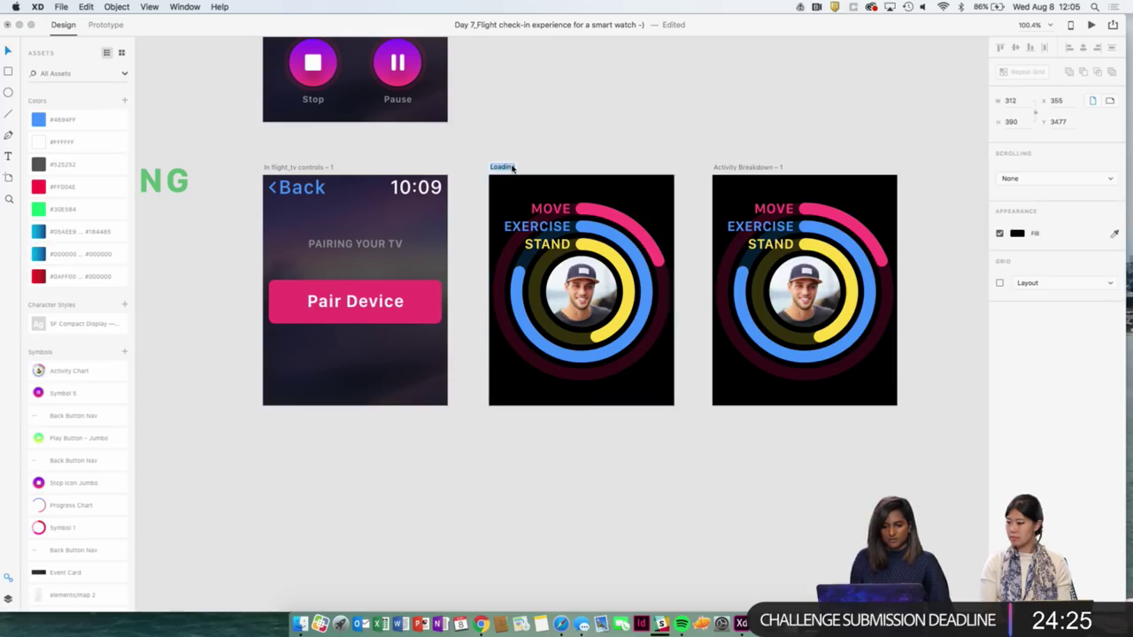
pyautogui.write('Pairing in ')
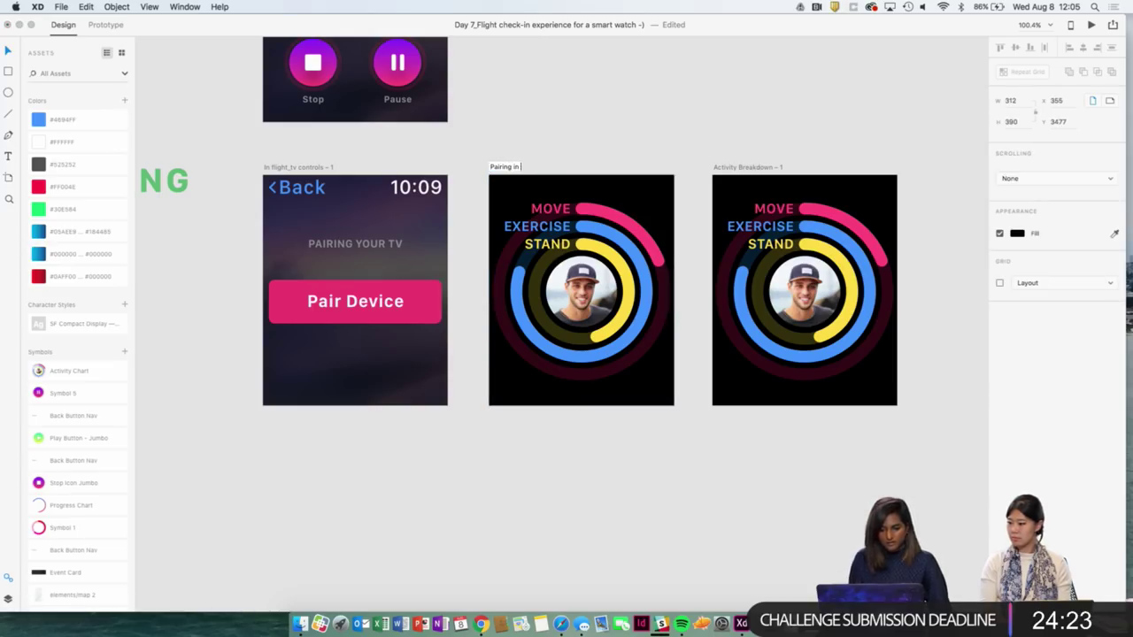
pyautogui.write('progress')
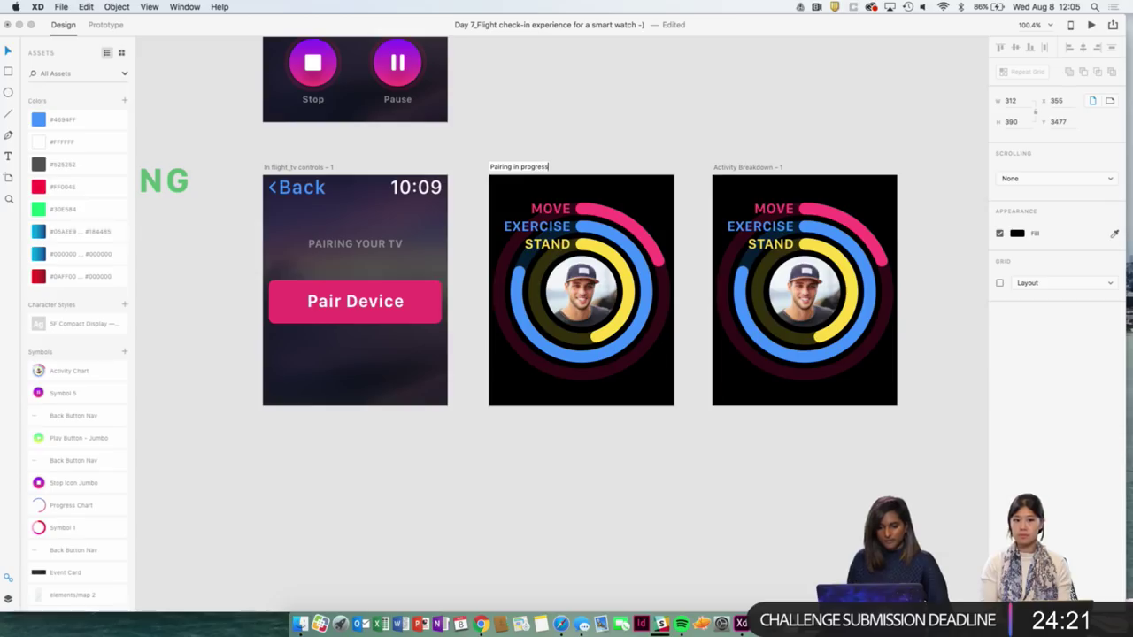
pyautogui.press('Return')
# Rename the Activity Breakdown – 1 artboard as Receive Code.
pyautogui.click(735, 168)
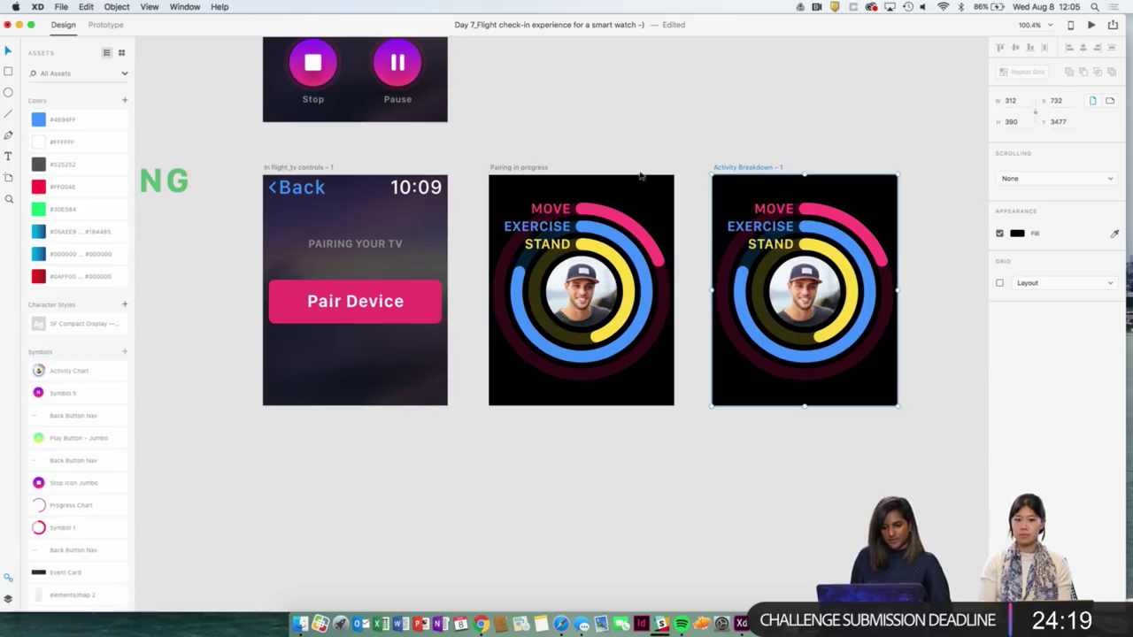
pyautogui.doubleClick(746, 167)
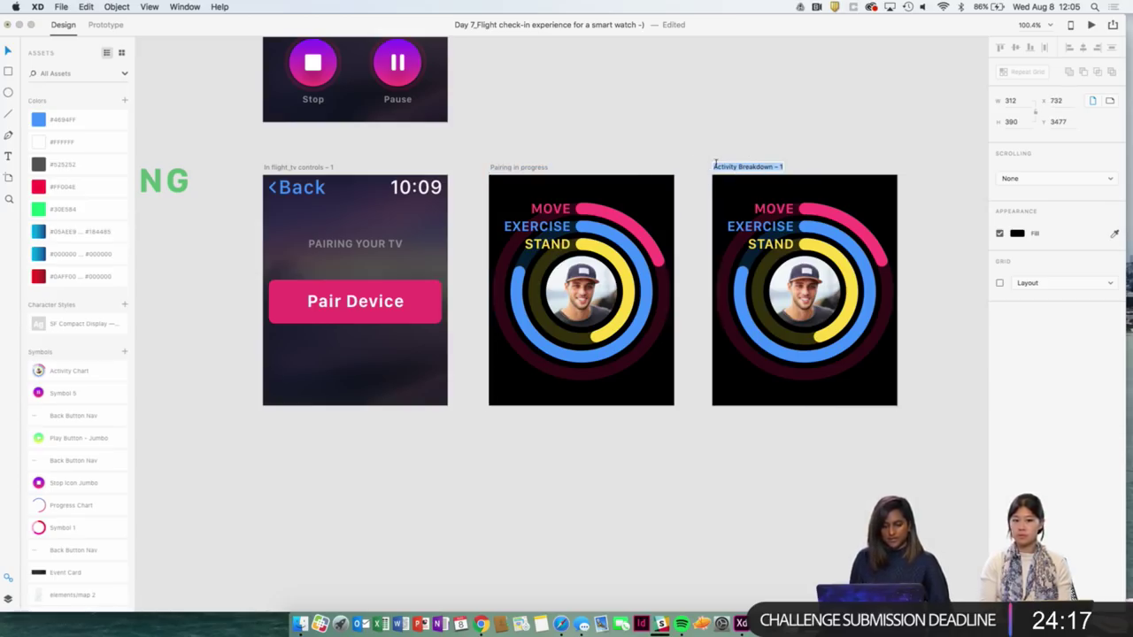
pyautogui.write('Ra')
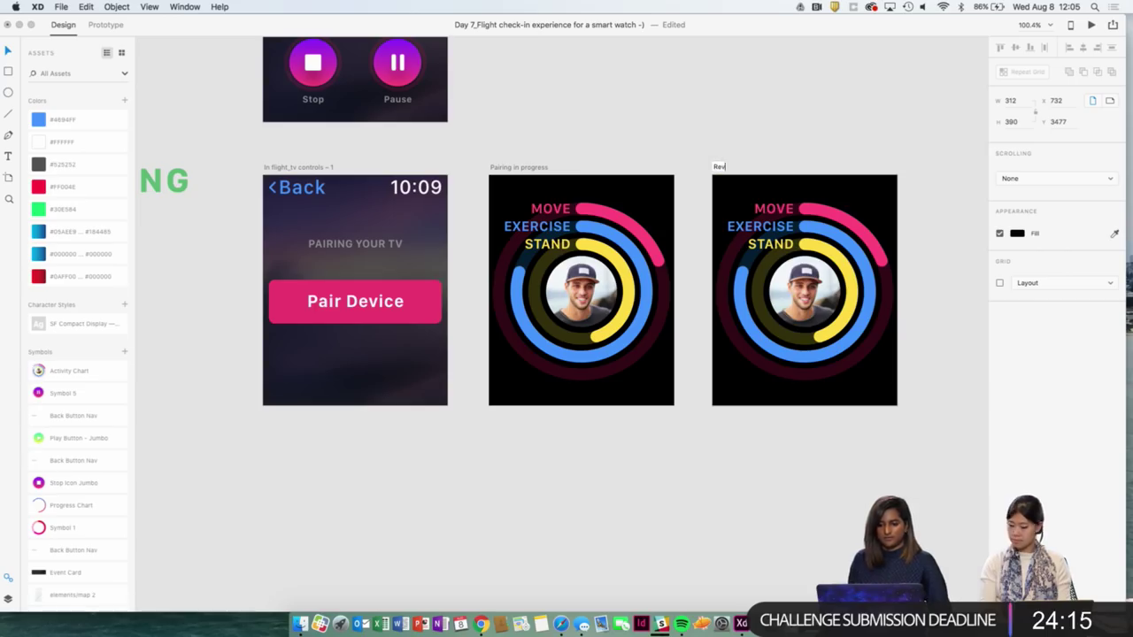
pyautogui.write('ceive')
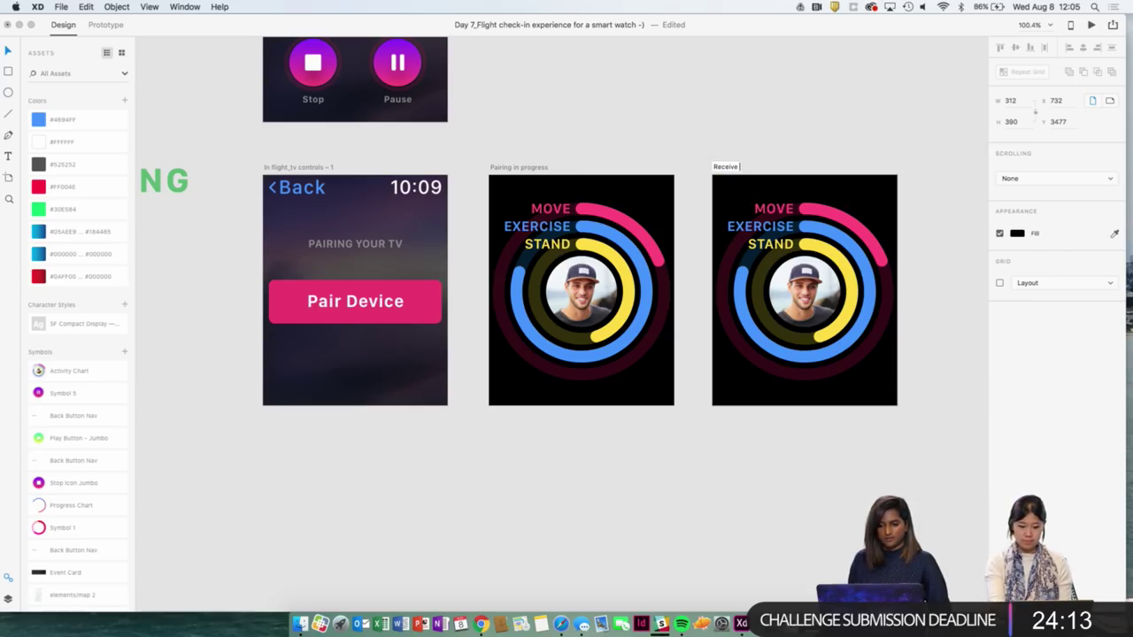
pyautogui.write(' Code')
pyautogui.press('Return')
pyautogui.click(842, 106)
# Ungroup the activity chart symbol on the Pairing in progress artboard.
pyautogui.hscroll(2, 844, 110)
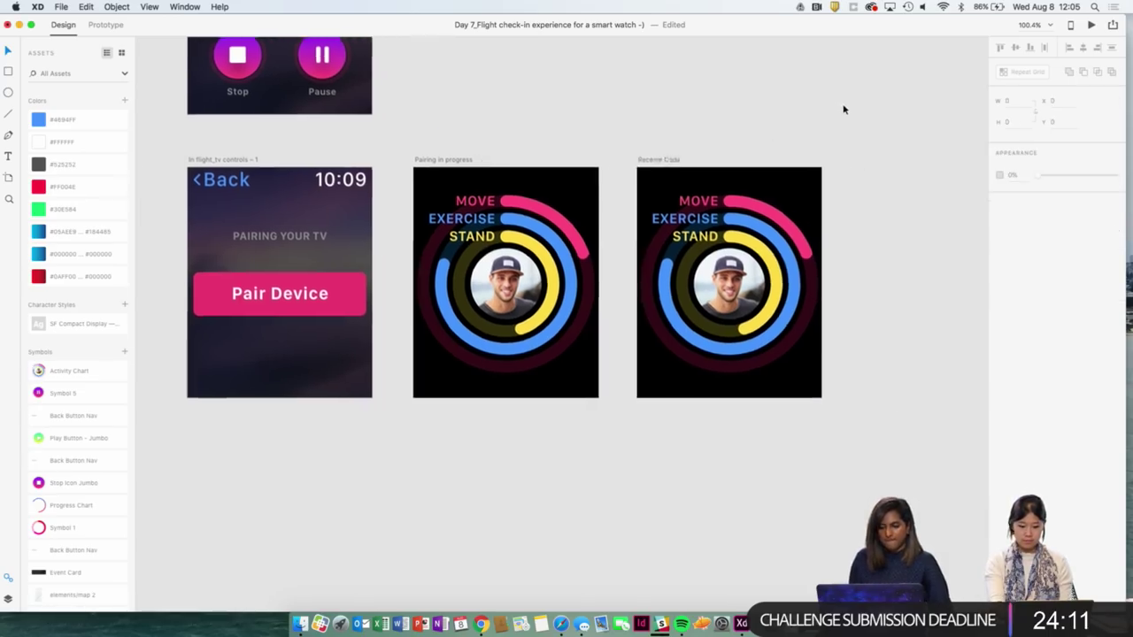
pyautogui.hscroll(1, 841, 110)
pyautogui.scroll(-1, 839, 109)
pyautogui.hscroll(-3, 659, 136)
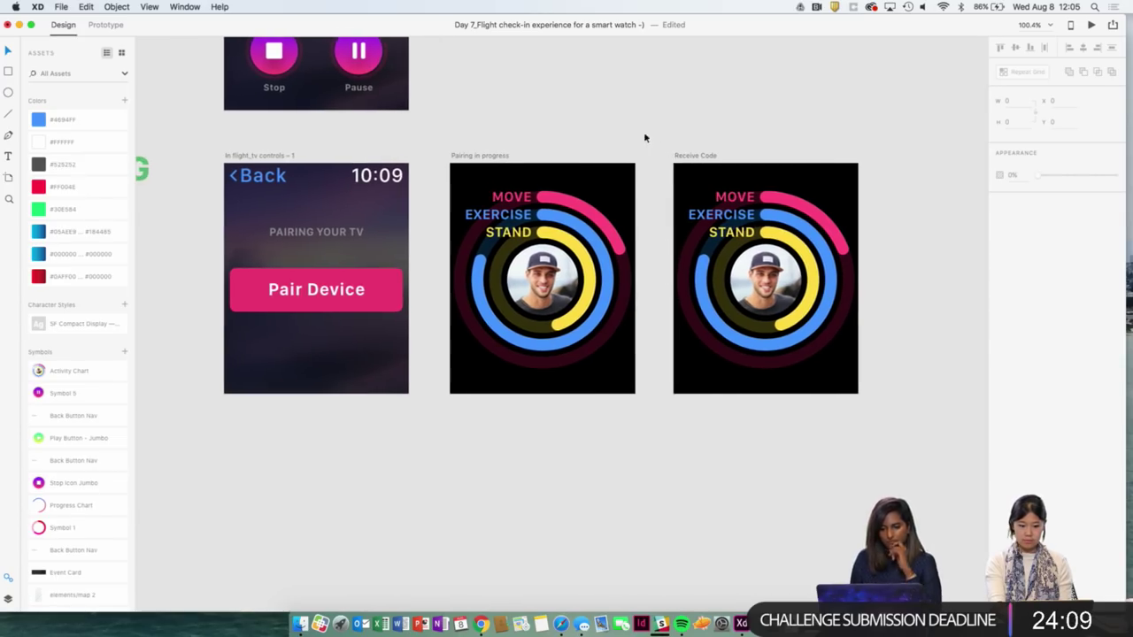
pyautogui.rightClick(519, 196)
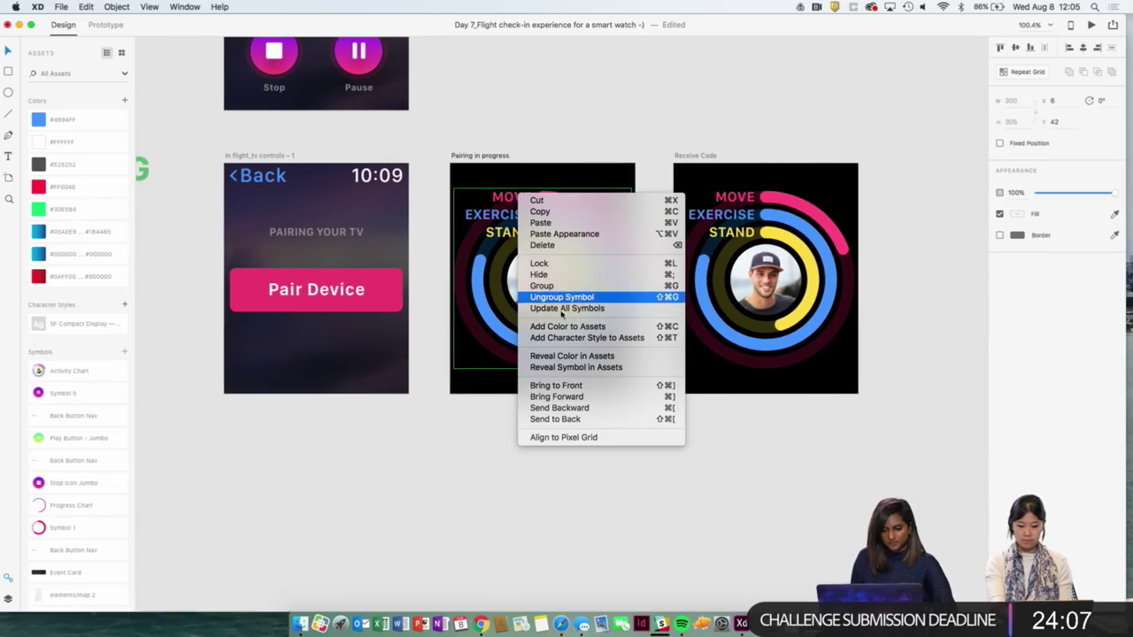
pyautogui.click(498, 400)
pyautogui.rightClick(517, 301)
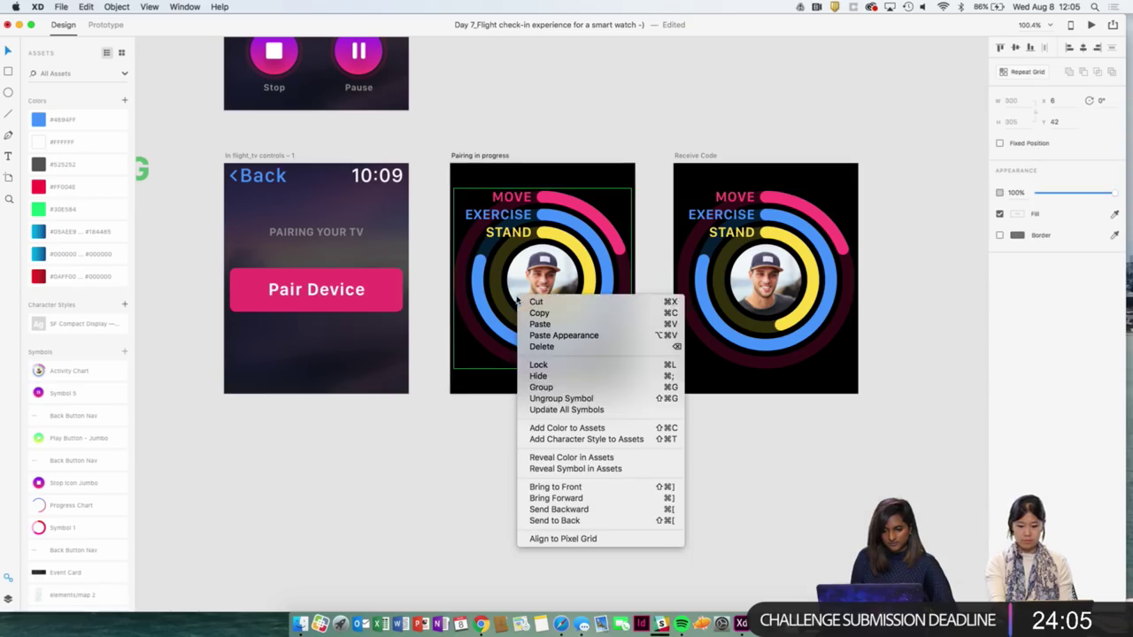
pyautogui.click(522, 398)
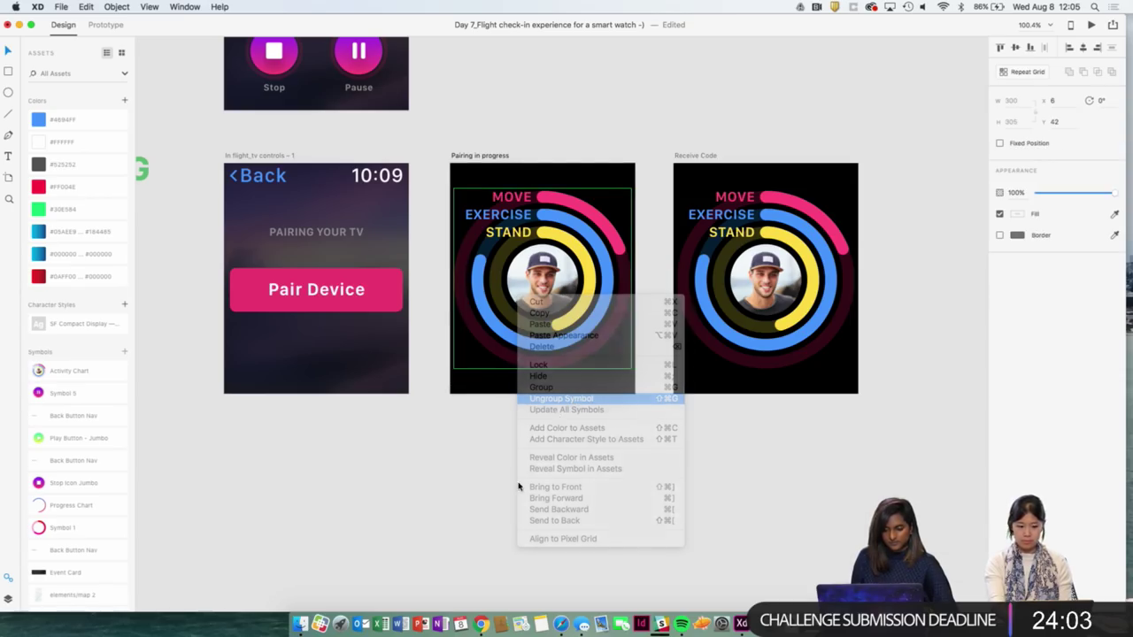
# Delete the MOVE, EXERCISE and STAND labels from the Pairing in progress artboard.
pyautogui.click(512, 197)
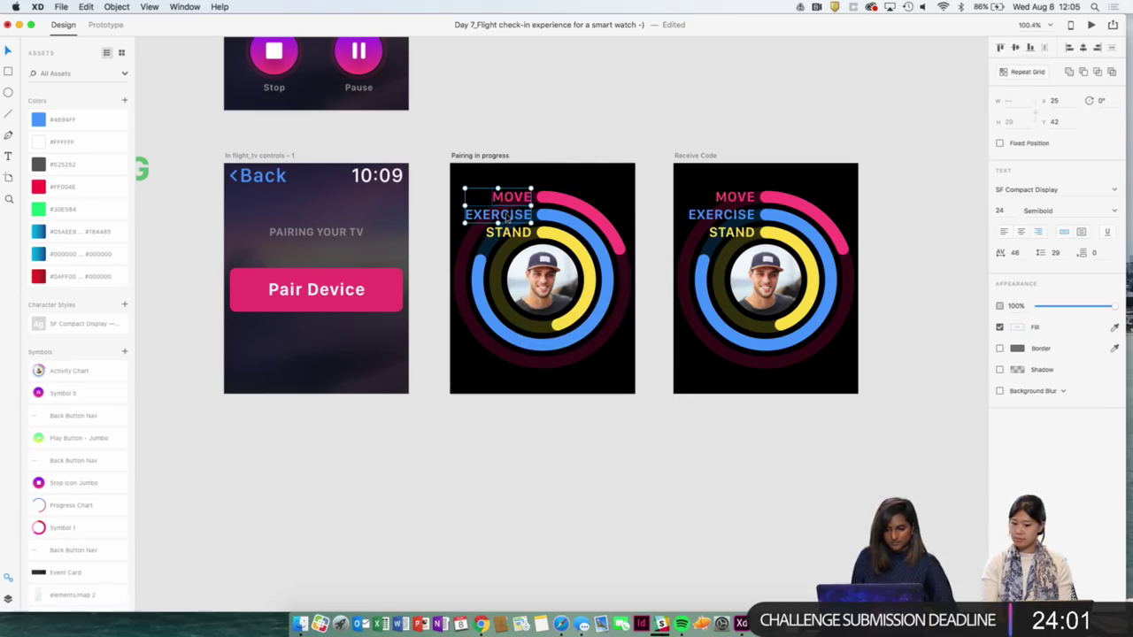
pyautogui.keyDown('shift'); pyautogui.click(506, 232); pyautogui.keyUp('shift')
pyautogui.press('Delete')
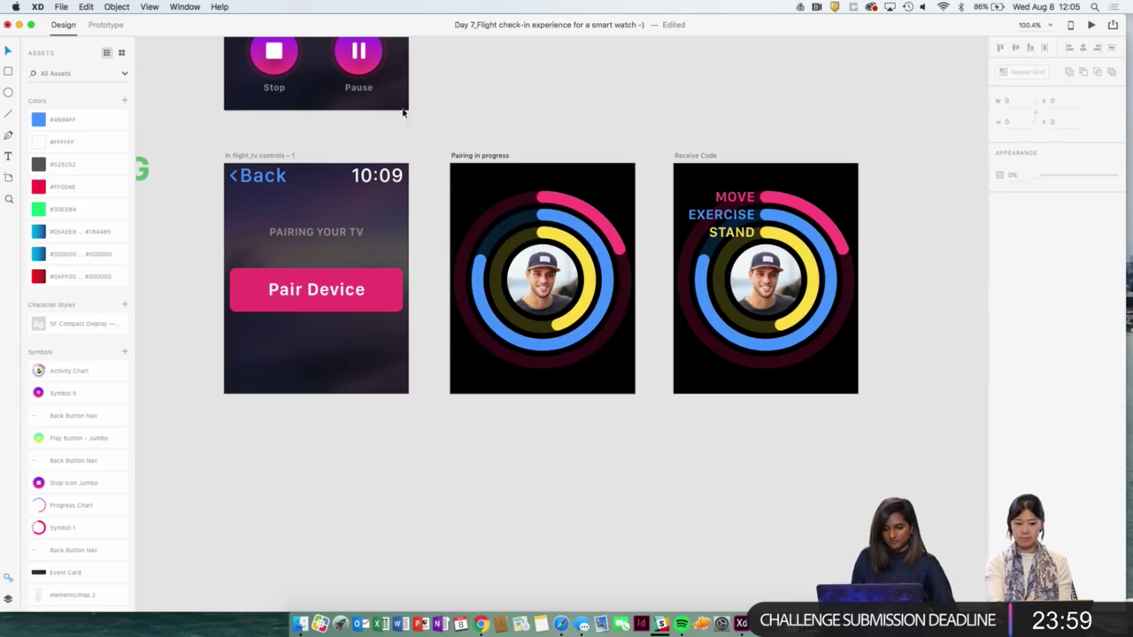
# Copy the 10:09 time text from the Pair Device screen onto the Pairing in progress artboard.
pyautogui.click(389, 174)
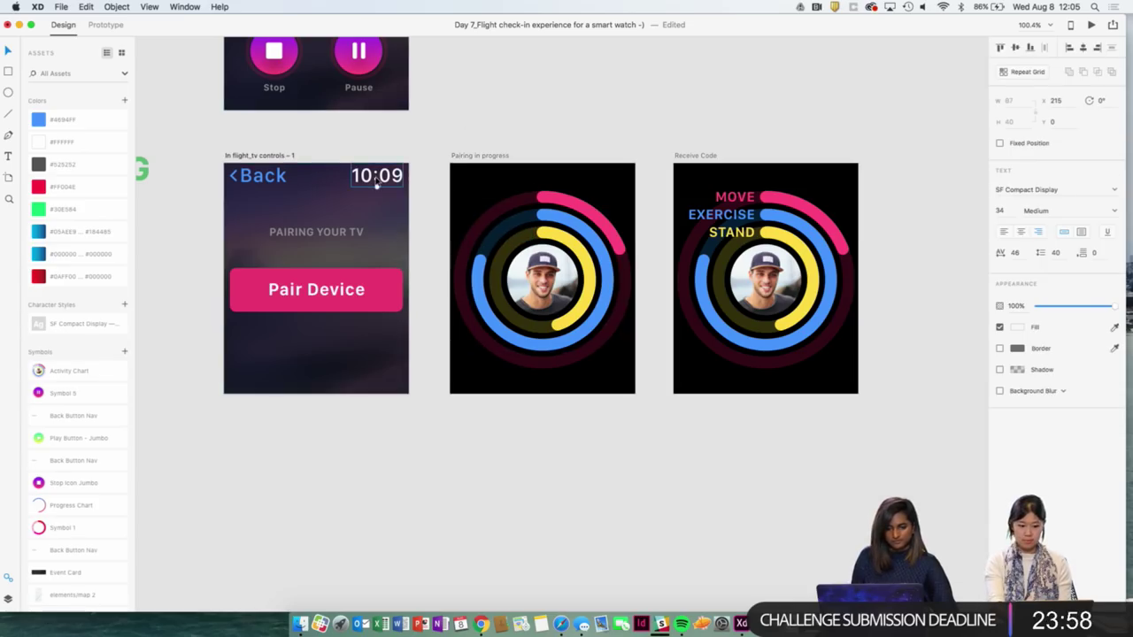
pyautogui.click(473, 158)
pyautogui.hotkey('ctrl', 'v')
# Delete the portrait photo inside the Pairing in progress rings and shrink the rings to about 260 px wide, keeping them centred horizontally.
pyautogui.scroll(-4, 654, 200)
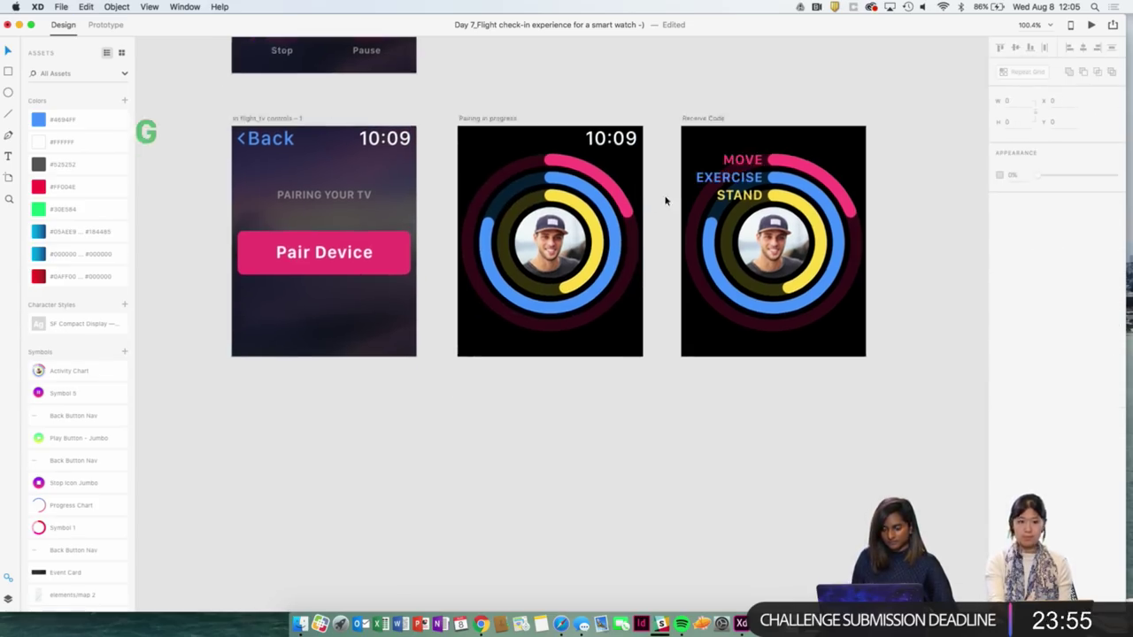
pyautogui.click(568, 258)
pyautogui.press('Delete')
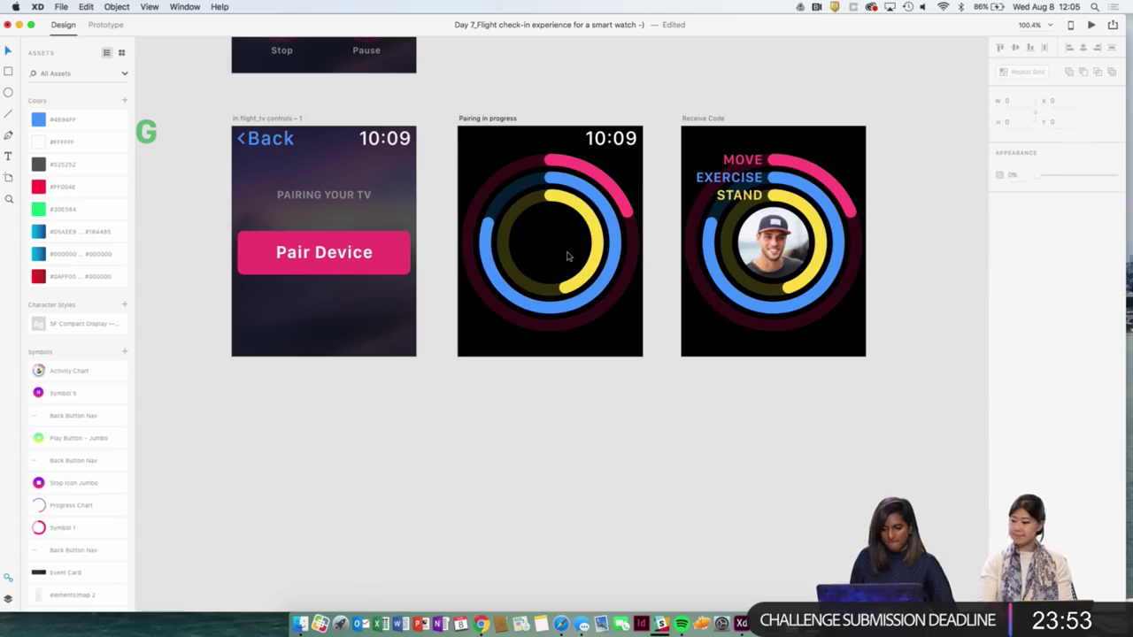
pyautogui.moveTo(607, 316); pyautogui.dragTo(480, 164)
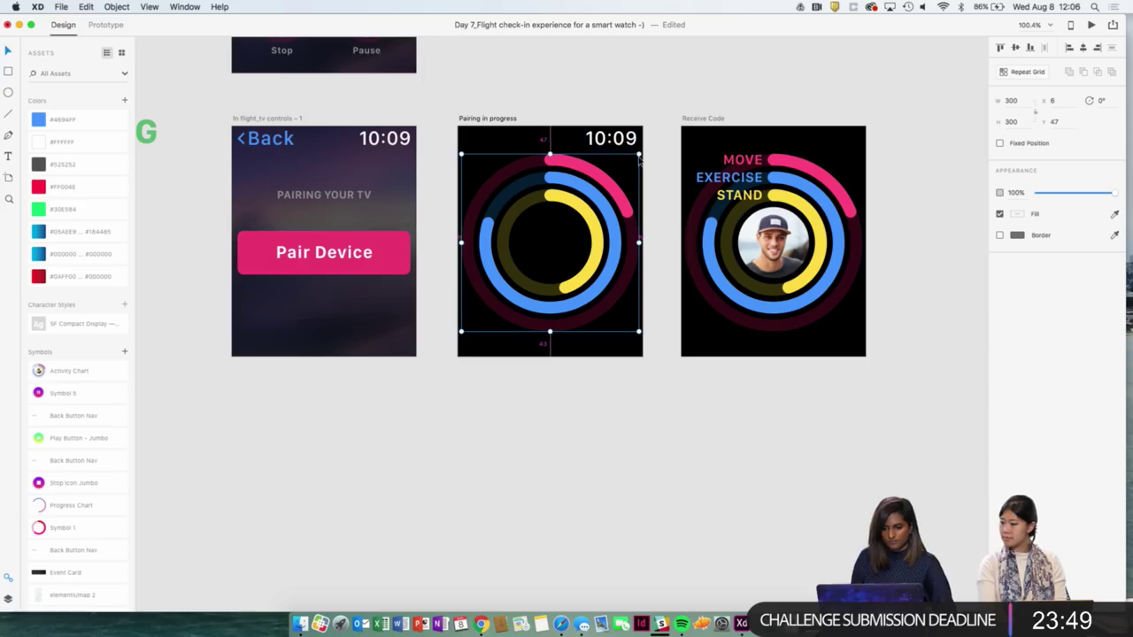
pyautogui.moveTo(638, 155); pyautogui.dragTo(586, 212)
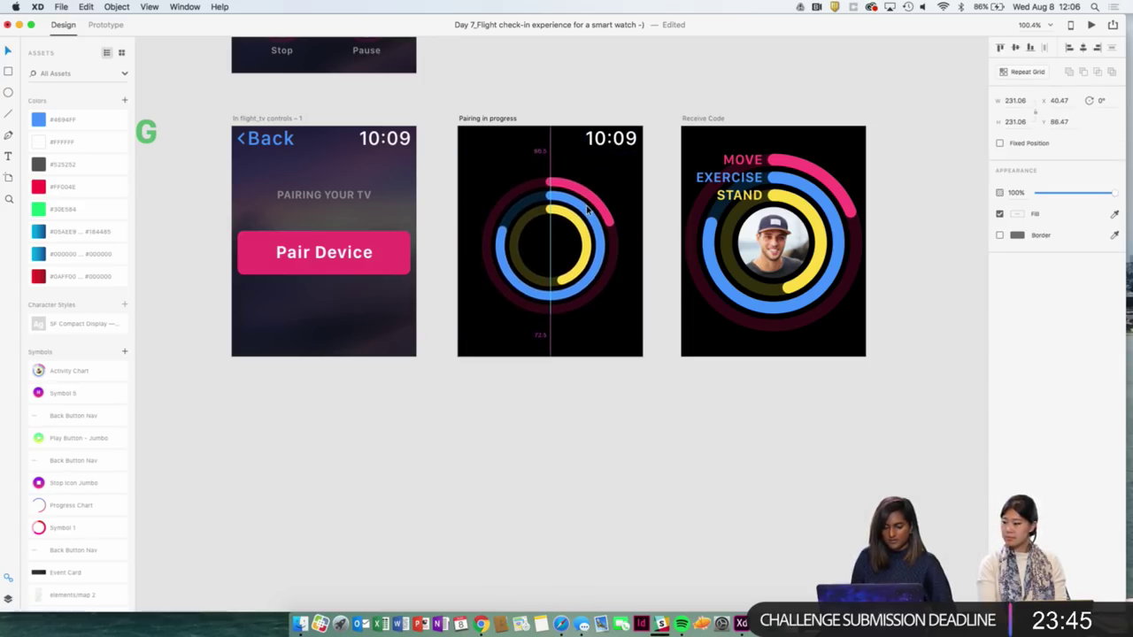
pyautogui.moveTo(619, 175); pyautogui.dragTo(631, 169)
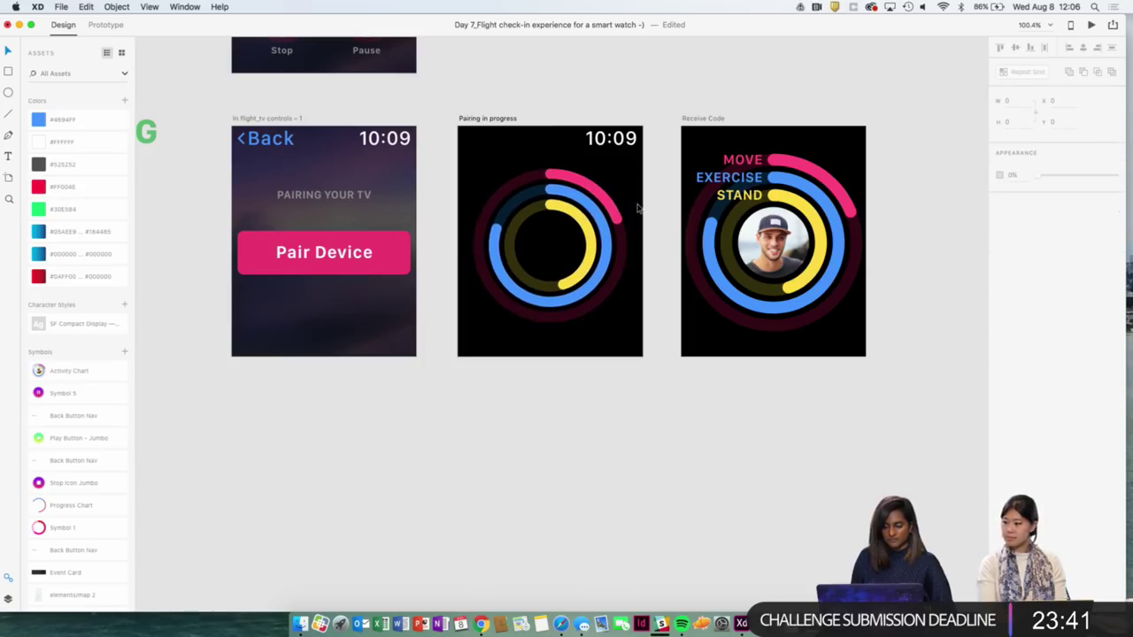
# Add the text "Your device is being paired" above the rings on the Pairing in progress artboard.
pyautogui.press('t')
pyautogui.click(525, 158)
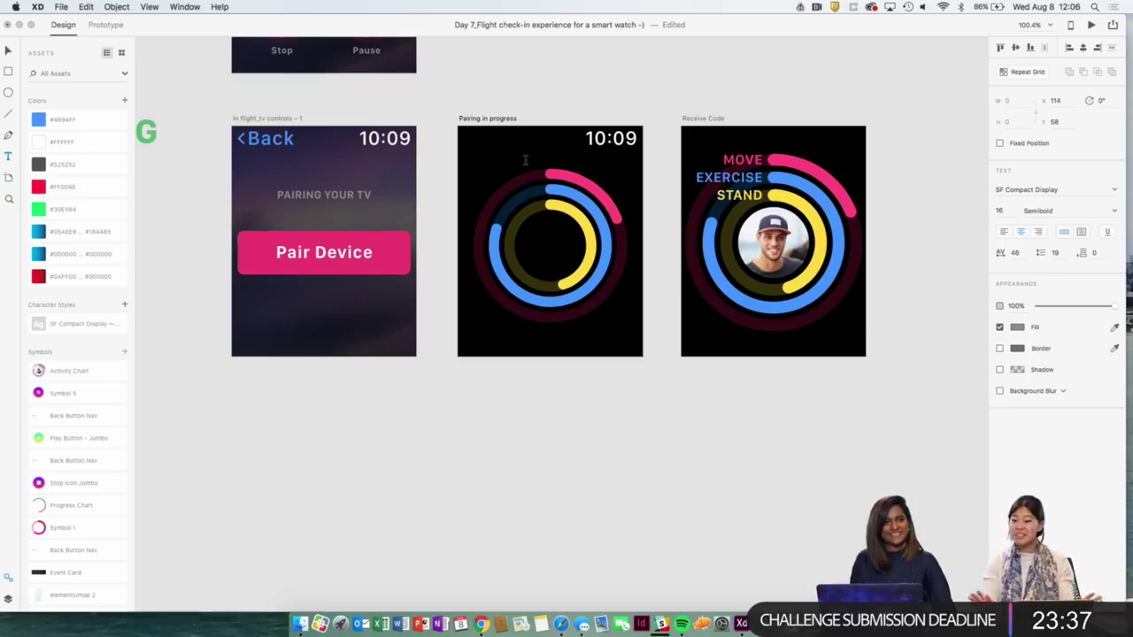
pyautogui.write('You')
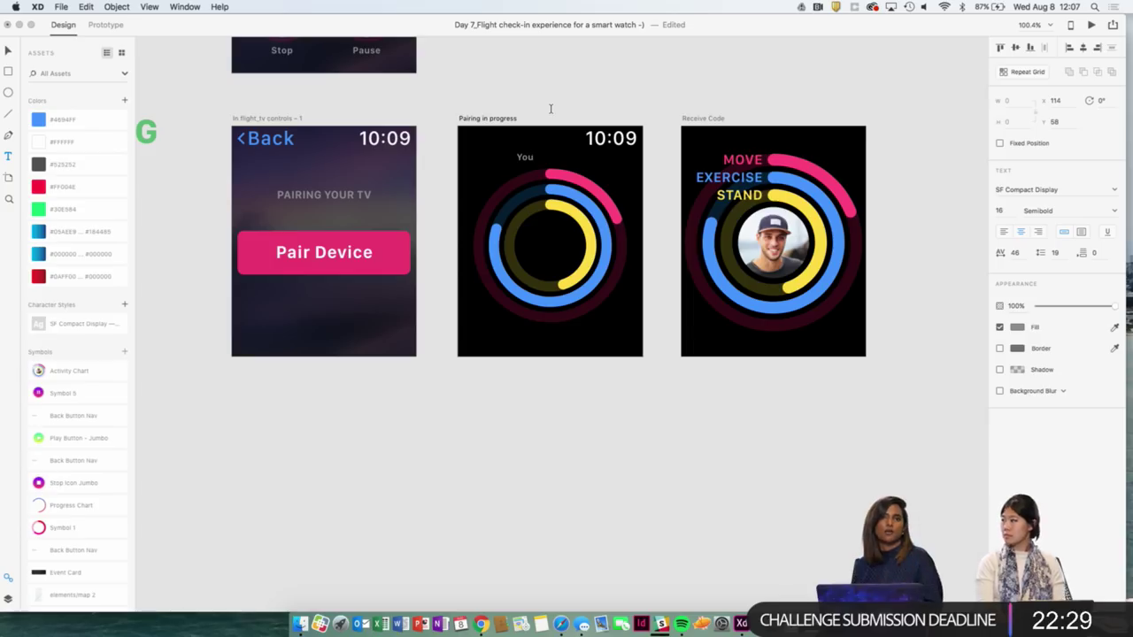
pyautogui.click(9, 51)
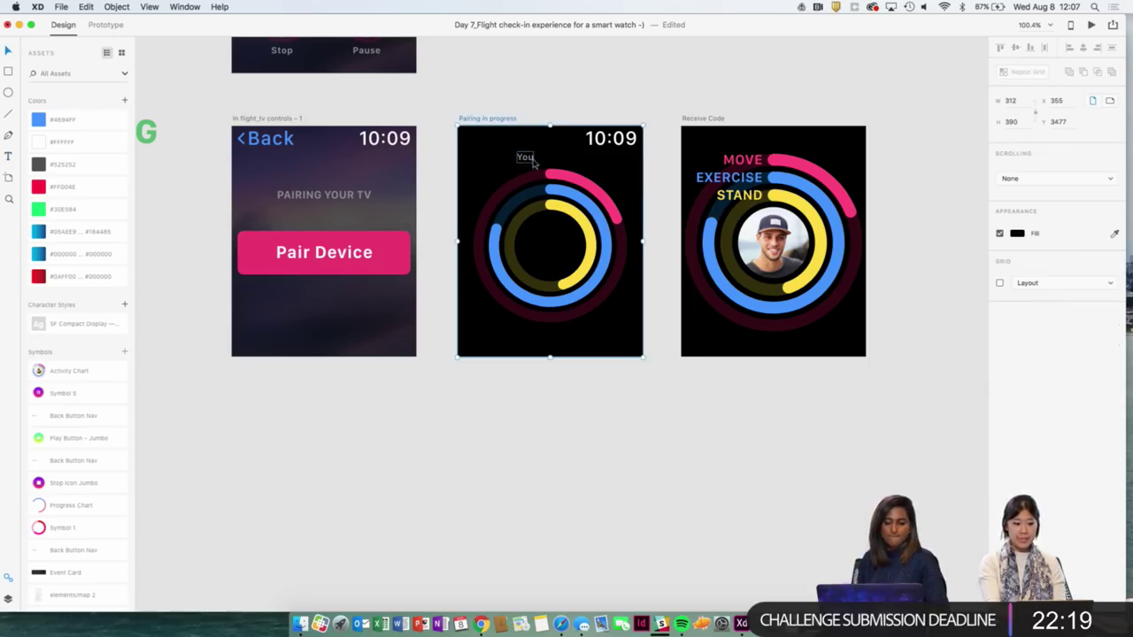
pyautogui.doubleClick(527, 156)
pyautogui.write('Your de')
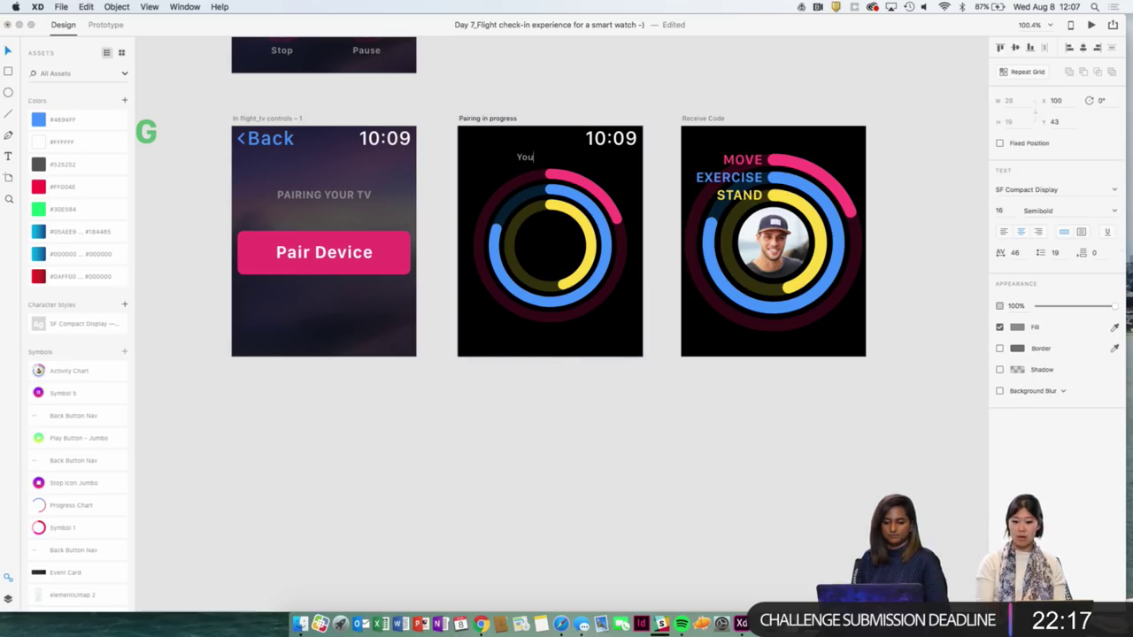
pyautogui.write('vice')
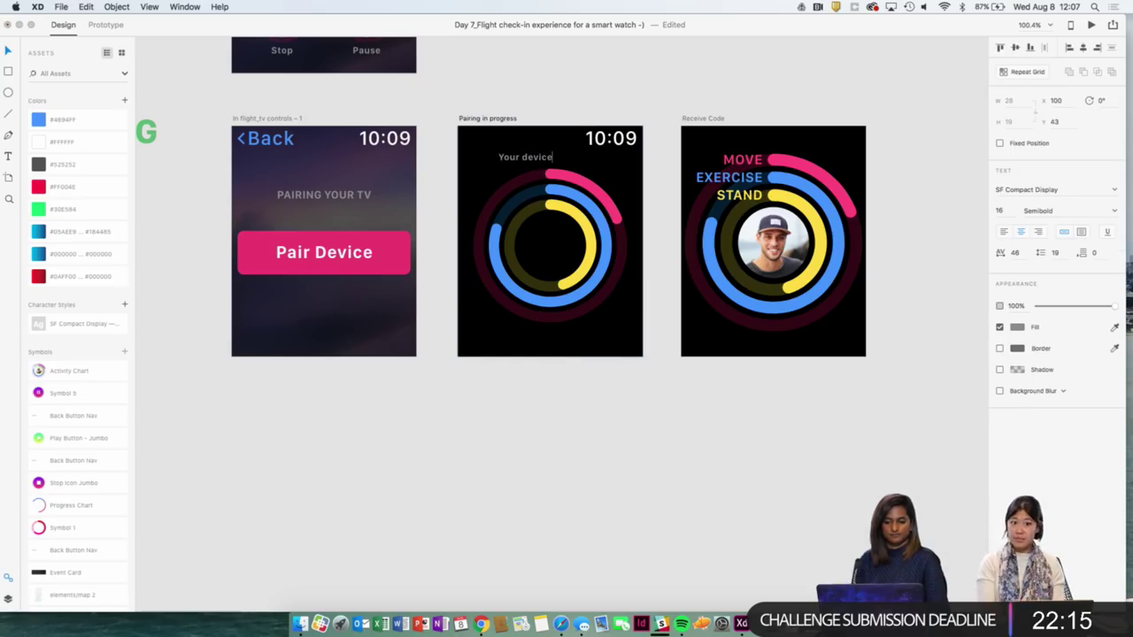
pyautogui.write(' is bein')
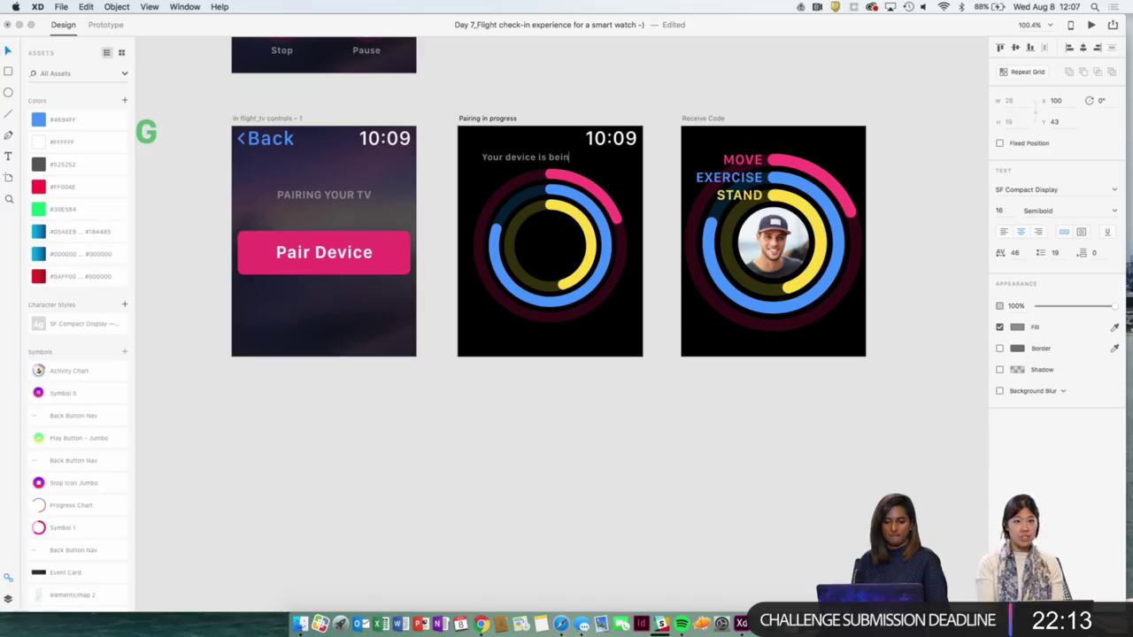
pyautogui.write('g paired')
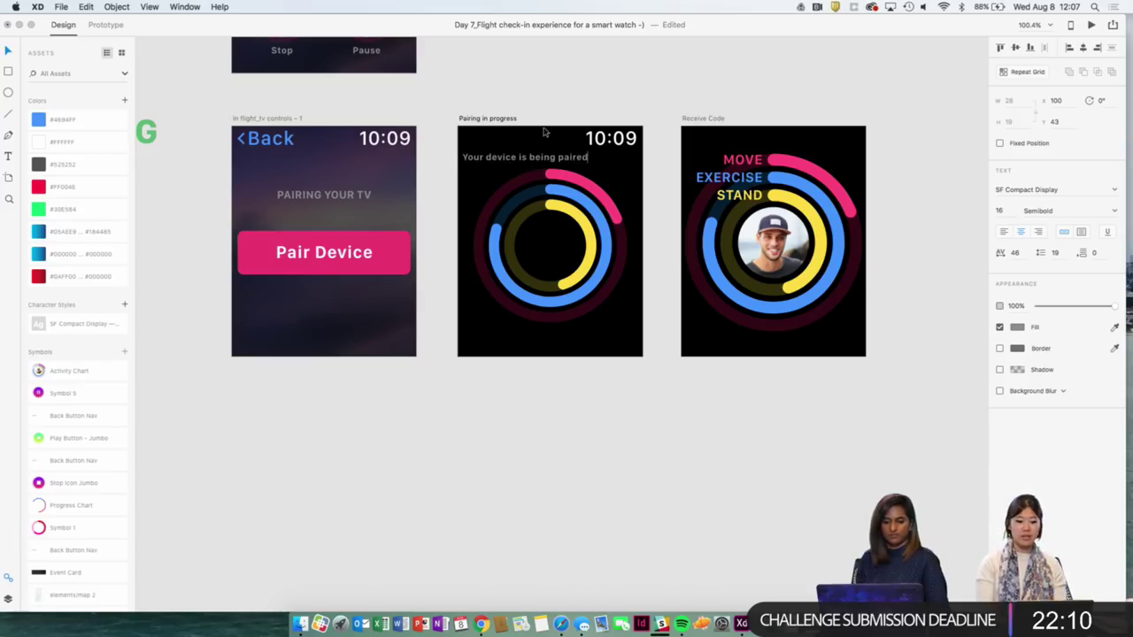
pyautogui.press('Escape')
# Lower the rings to about Y 90 and centre the "Your device is being paired" text above them at about Y 52.
pyautogui.moveTo(524, 162); pyautogui.dragTo(544, 198)
pyautogui.click(561, 281)
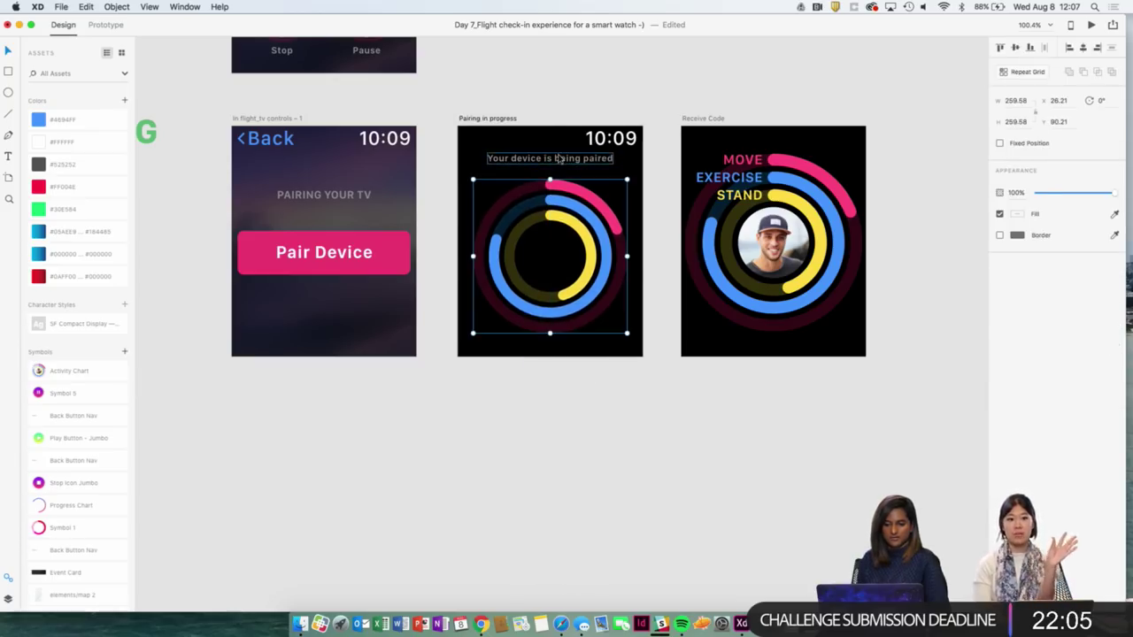
pyautogui.moveTo(559, 158); pyautogui.dragTo(558, 164)
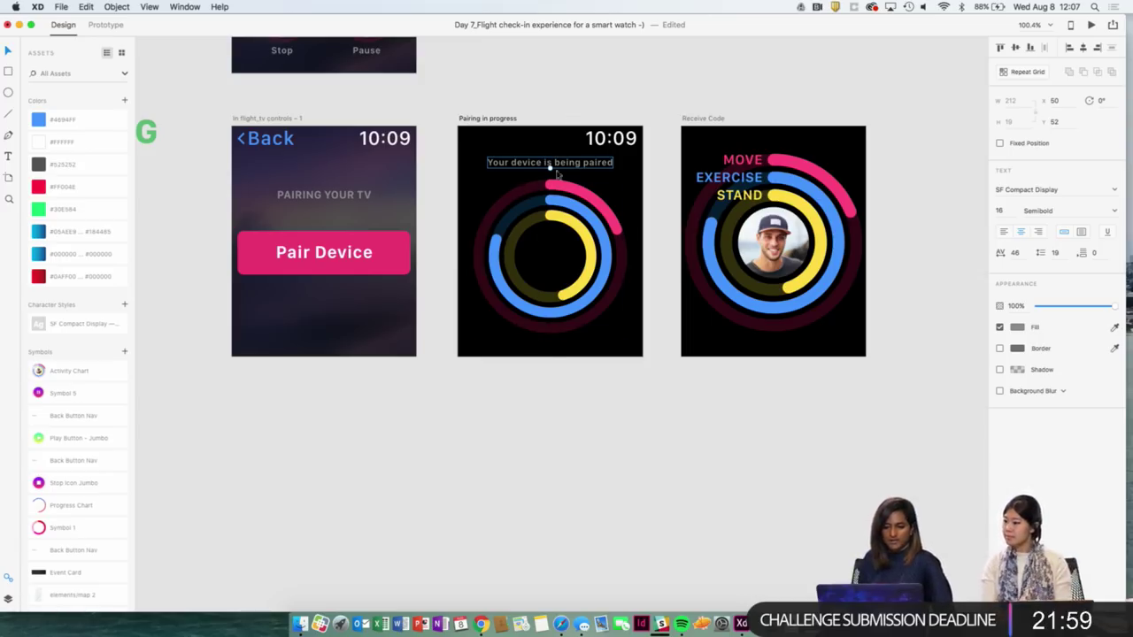
# Duplicate the "Your device is being paired" text into the middle of the rings and replace it with "Hold Tight!" on two lines.
pyautogui.moveTo(561, 167); pyautogui.dragTo(564, 254)
pyautogui.doubleClick(564, 254)
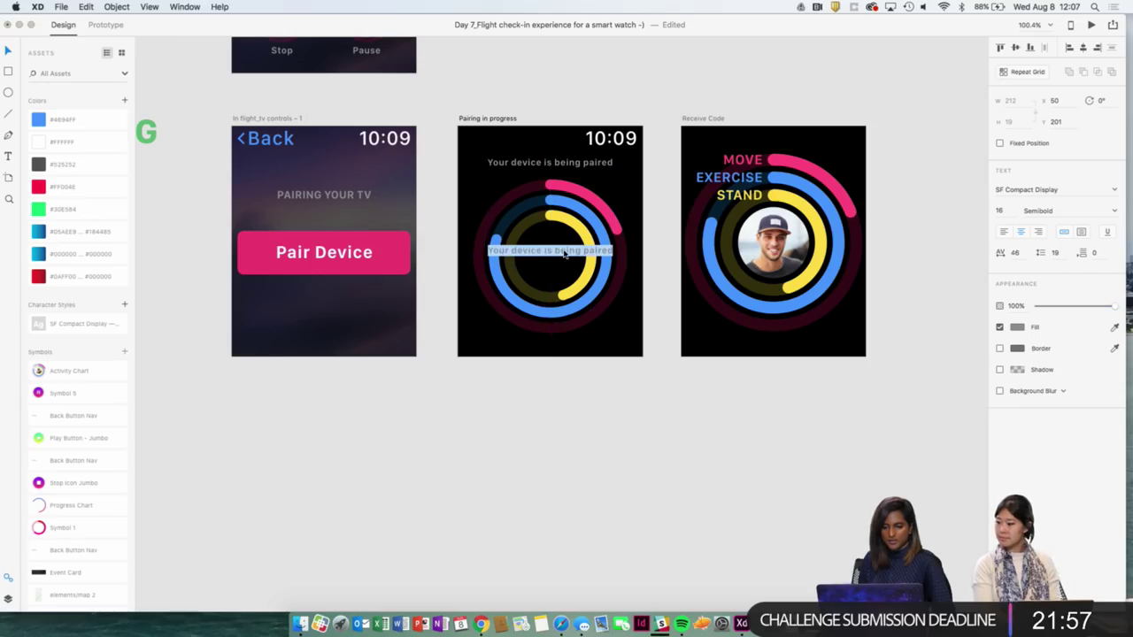
pyautogui.write('Hold t')
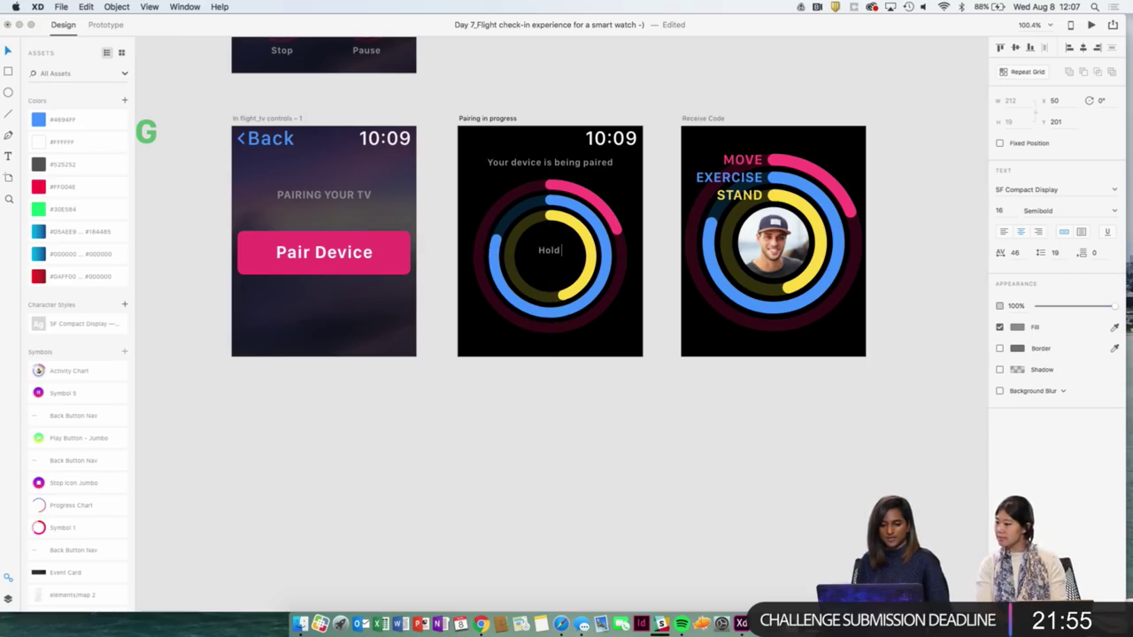
pyautogui.press('BackSpace')
pyautogui.press('BackSpace')
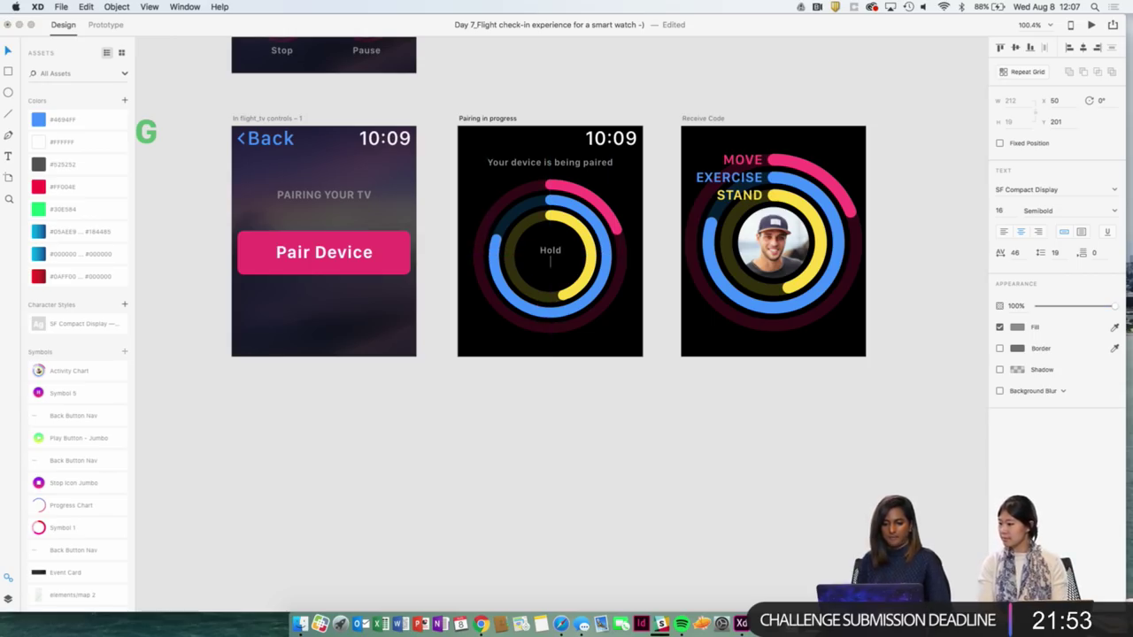
pyautogui.press('Return')
pyautogui.write('Tight!')
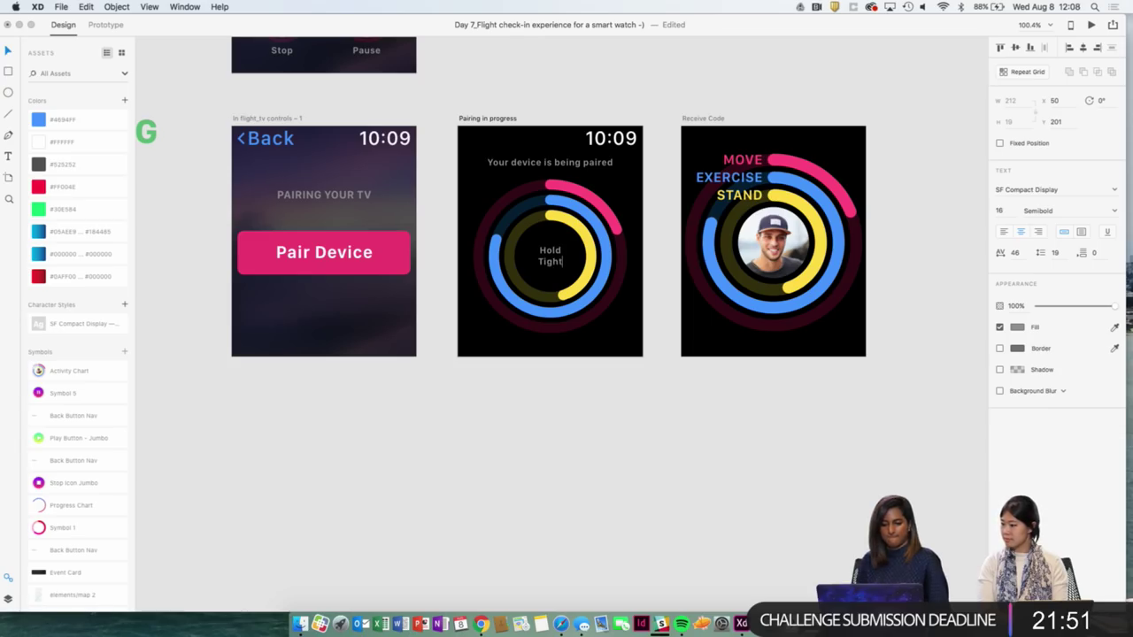
pyautogui.press('Escape')
# Enlarge the "Hold Tight!" text to size 23 and raise it to about Y 192 inside the rings.
pyautogui.press('super+equal')
pyautogui.press('super+equal')
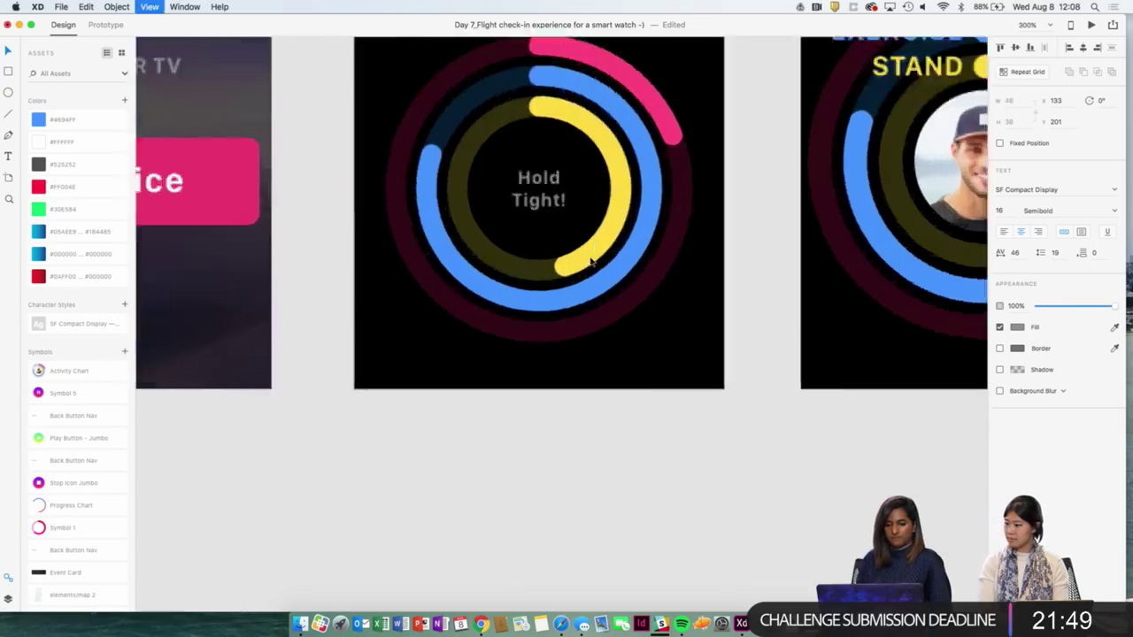
pyautogui.scroll(1, 591, 262)
pyautogui.scroll(-4, 549, 301)
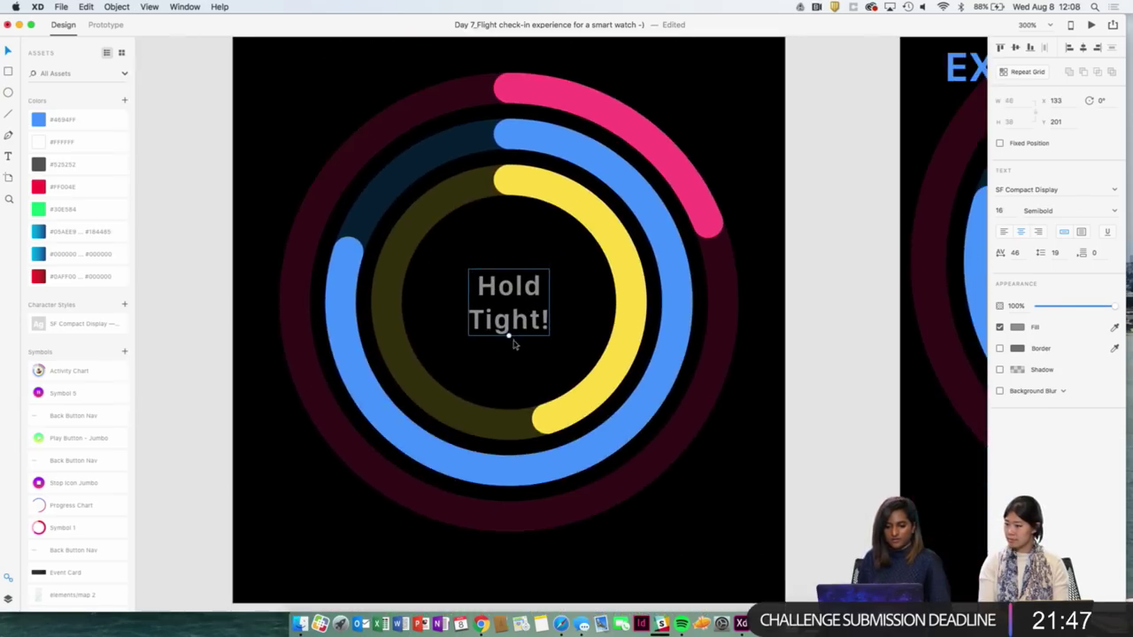
pyautogui.moveTo(508, 336); pyautogui.dragTo(509, 367)
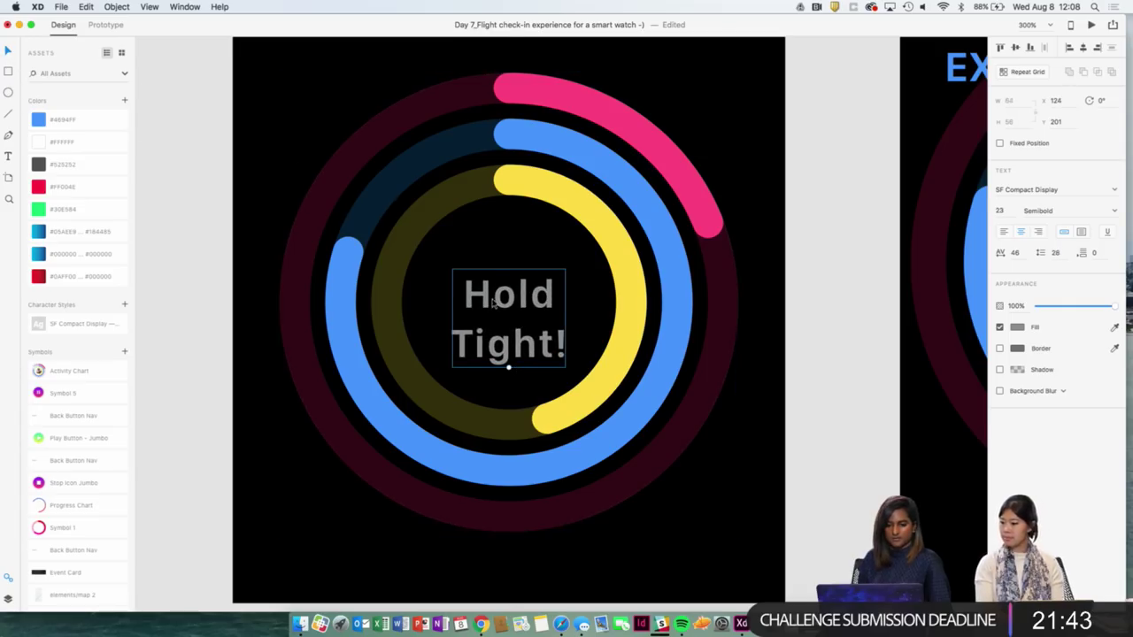
pyautogui.moveTo(495, 303); pyautogui.dragTo(497, 285)
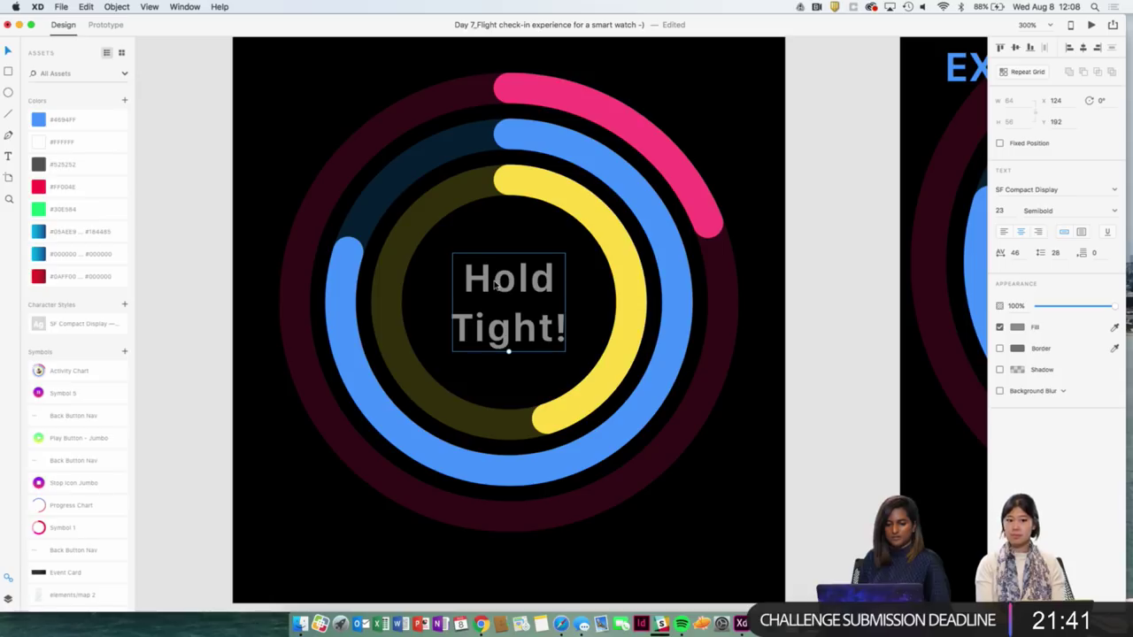
# Extend the first line of the text inside the rings so that it reads "Hold on".
pyautogui.doubleClick(500, 283)
pyautogui.press('Right')
pyautogui.press('Up')
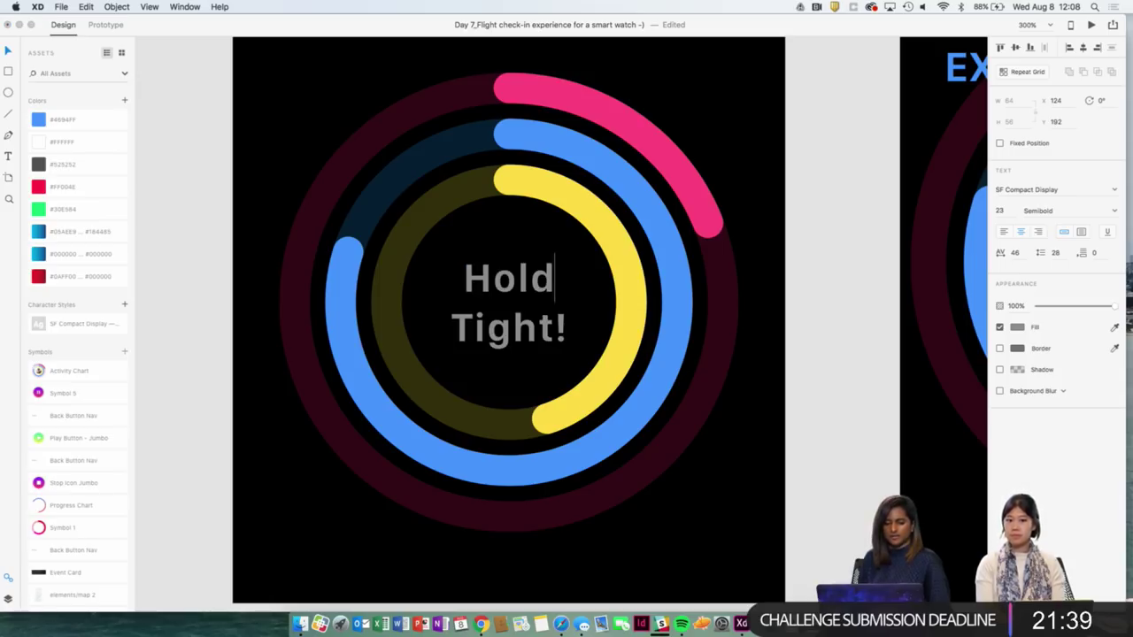
pyautogui.write('om')
pyautogui.press('BackSpace')
pyautogui.write('n')
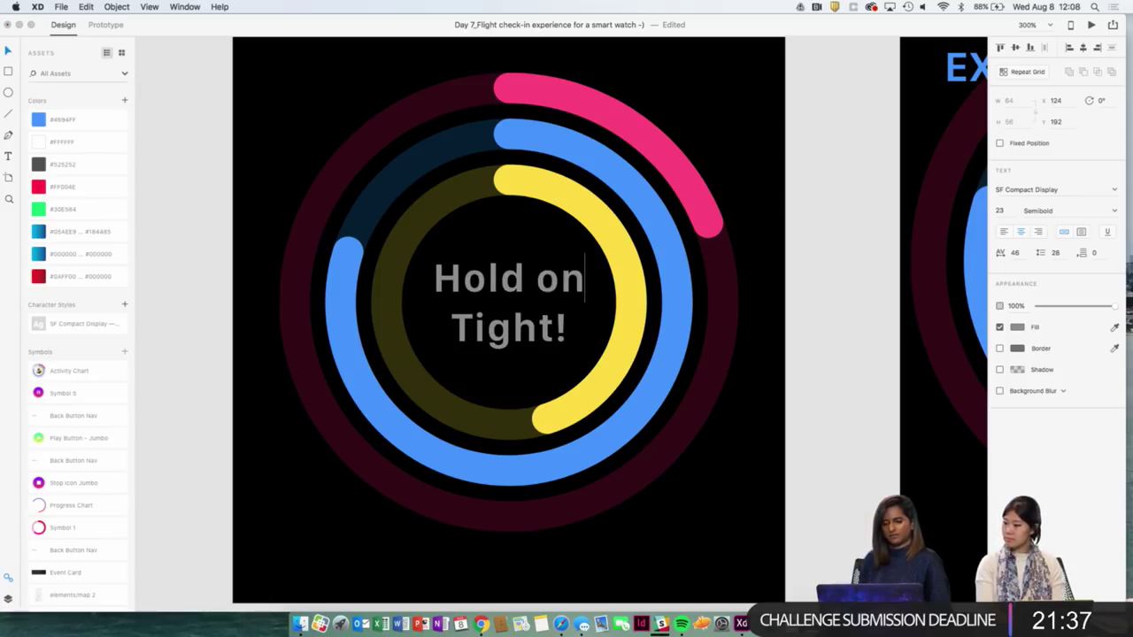
pyautogui.press('Escape')
pyautogui.press('Escape')
# Reduce the "Hold on Tight!" text to size 22 and set its fill colour to #FFFFFF.
pyautogui.press('super+minus')
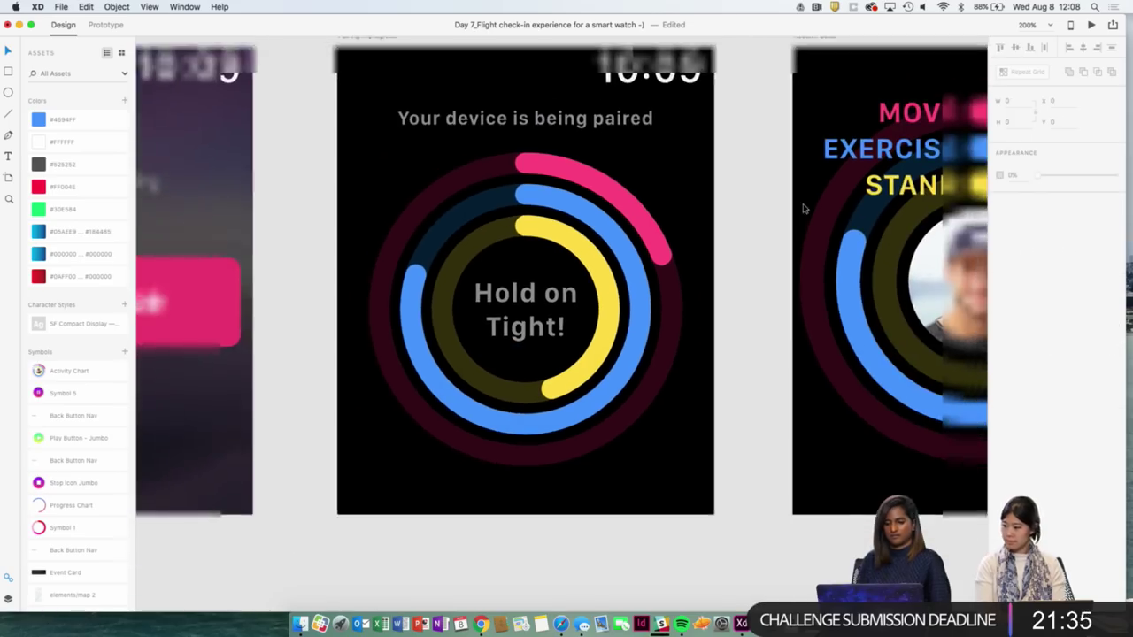
pyautogui.click(531, 335)
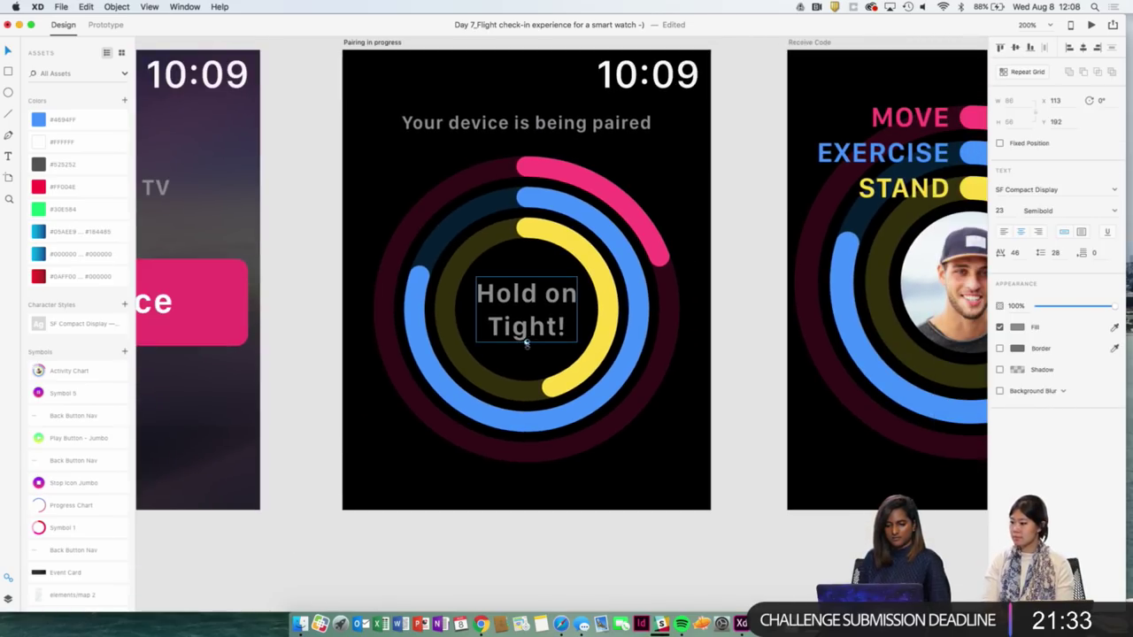
pyautogui.press('super+shift+comma')
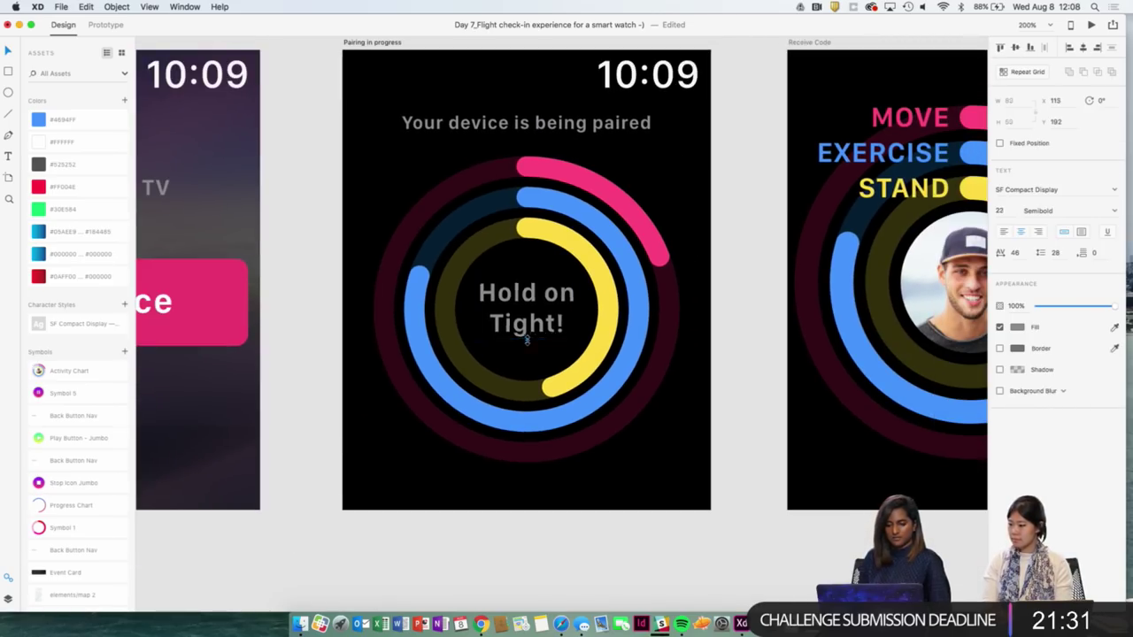
pyautogui.click(1016, 328)
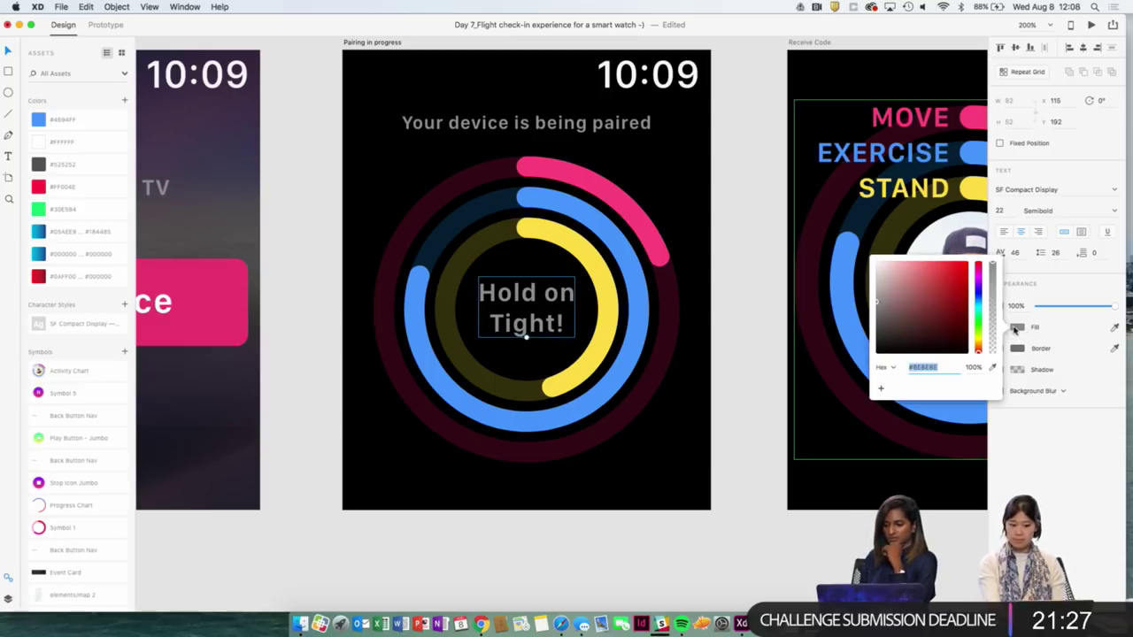
pyautogui.write('ffffff')
pyautogui.press('Return')
pyautogui.press('super+1')
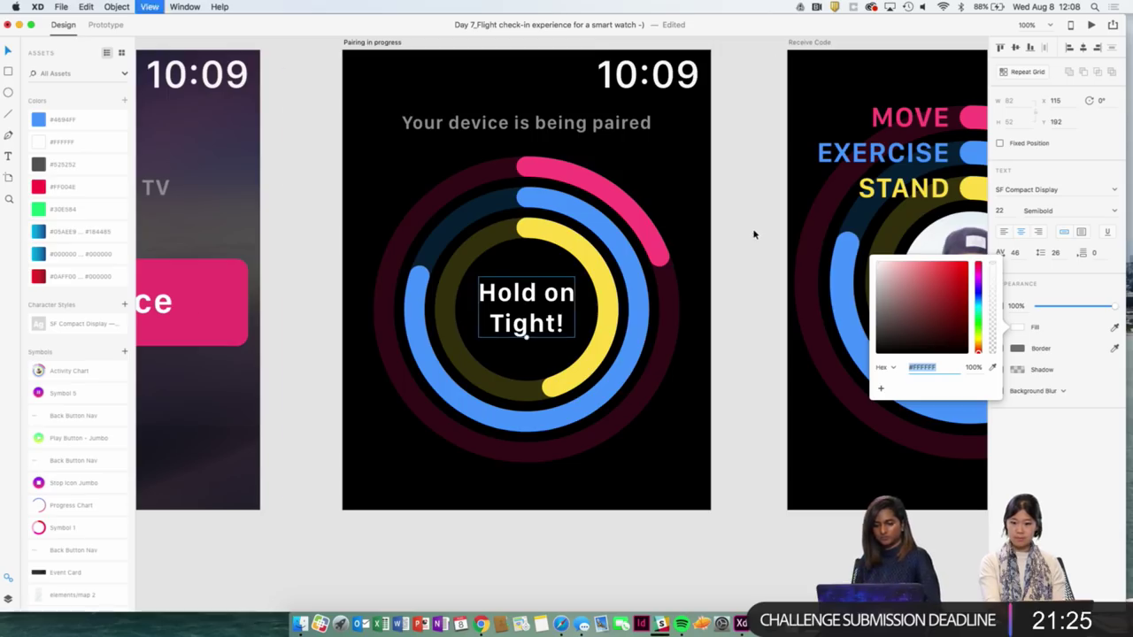
# Lower the "Your device is being paired" text slightly to about Y 54 on the Pairing in progress artboard.
pyautogui.click(622, 324)
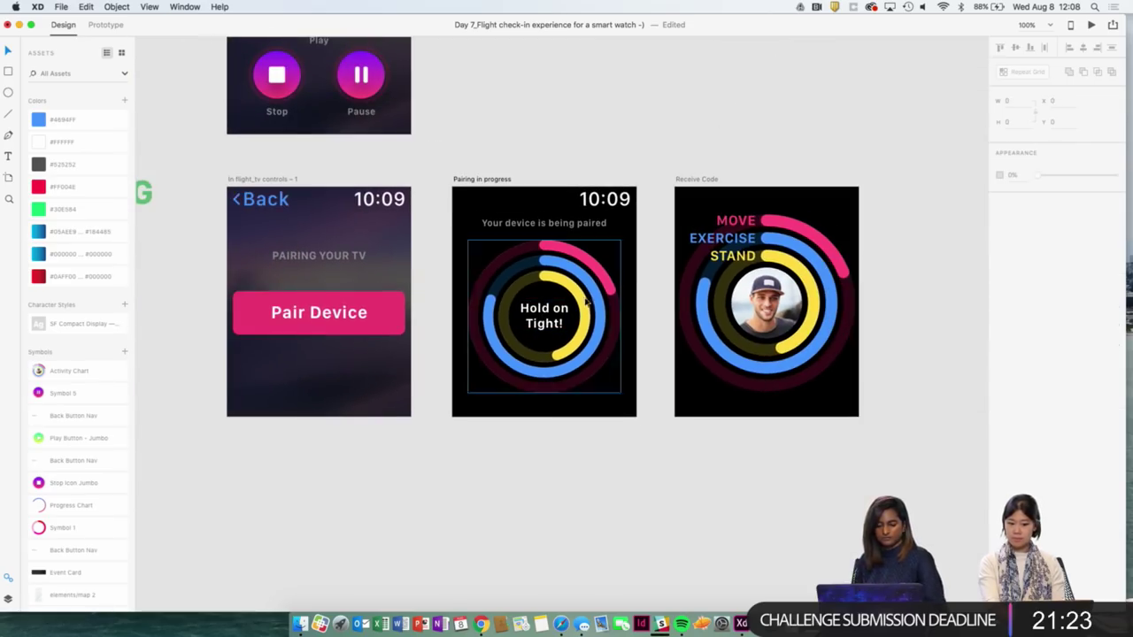
pyautogui.click(567, 226)
pyautogui.press('super+2')
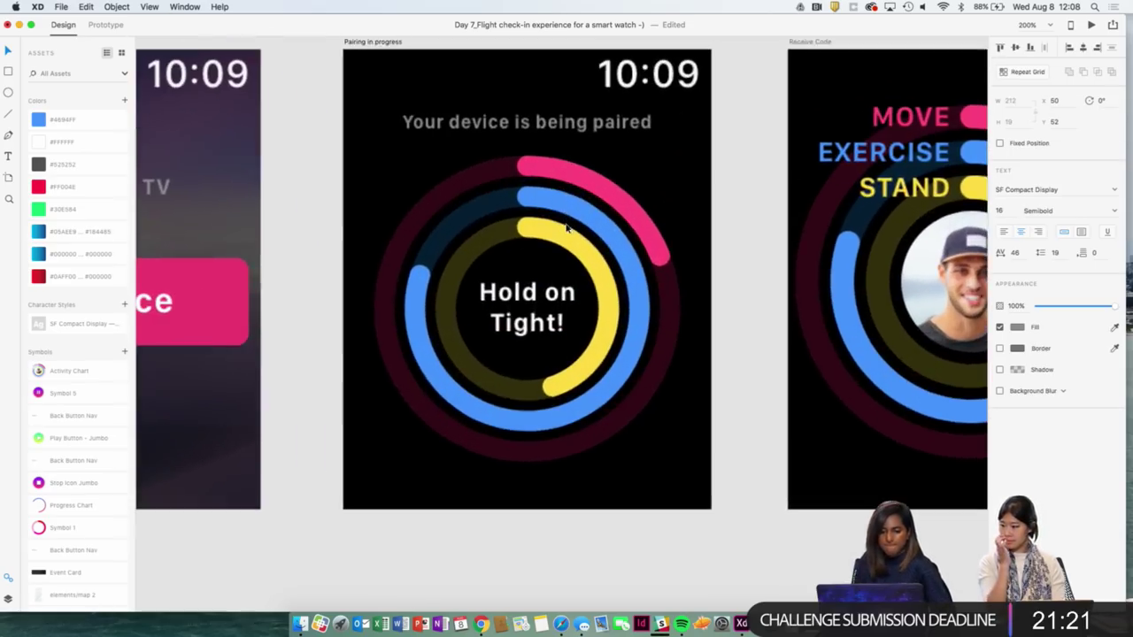
pyautogui.moveTo(546, 130); pyautogui.dragTo(547, 131)
pyautogui.press('super+1')
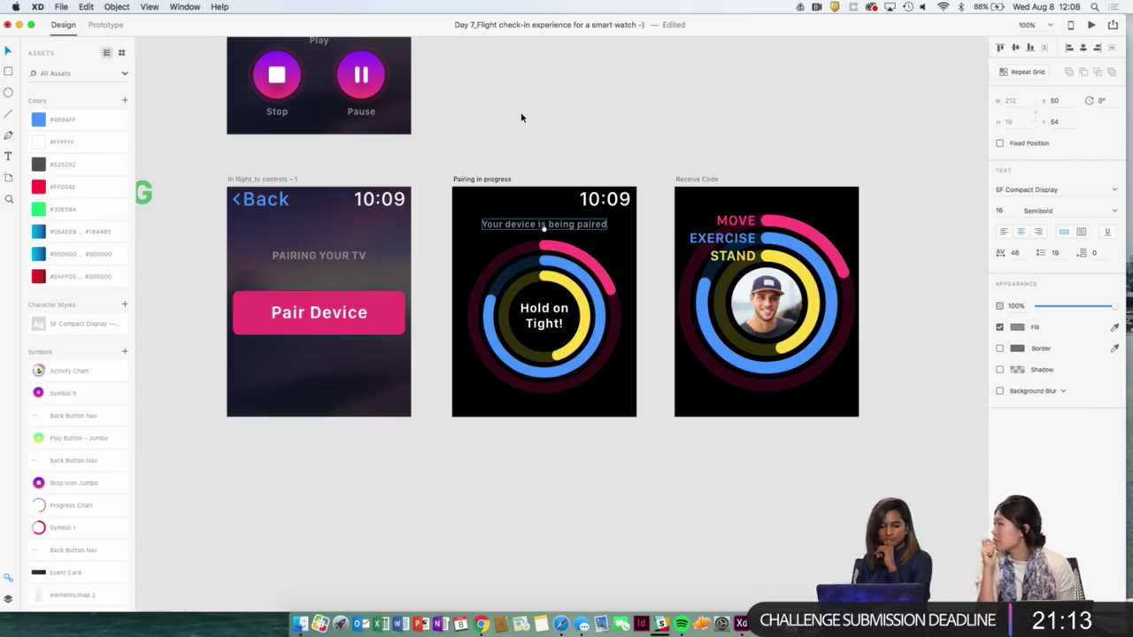
# Delete the activity rings, with their labels and portrait, from the Receive Code artboard.
pyautogui.hscroll(3, 522, 117)
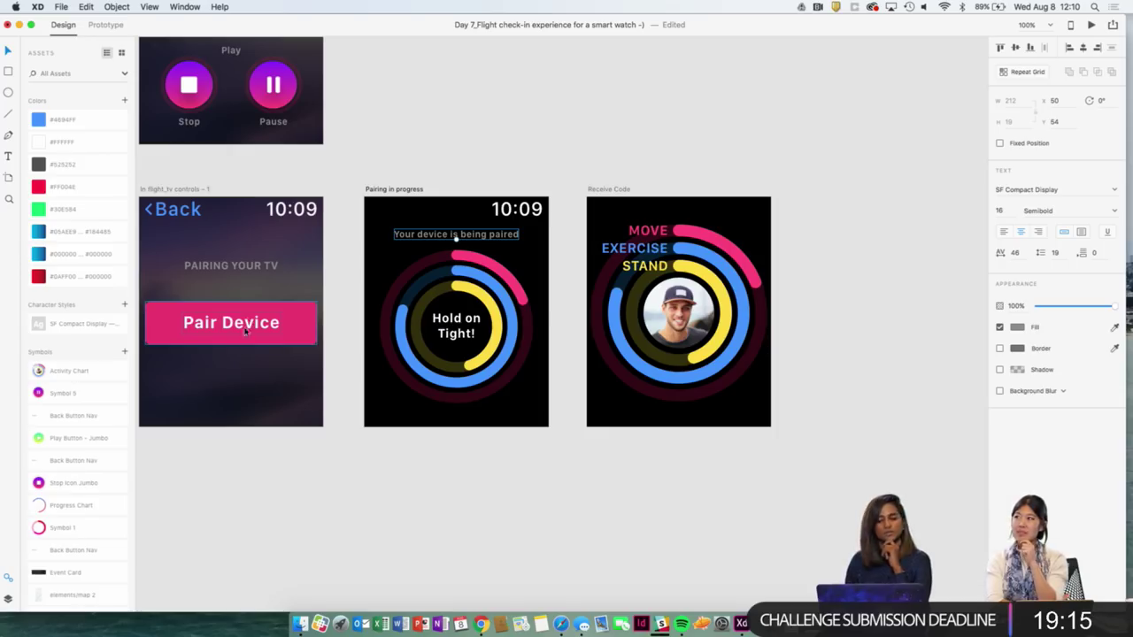
pyautogui.click(740, 400)
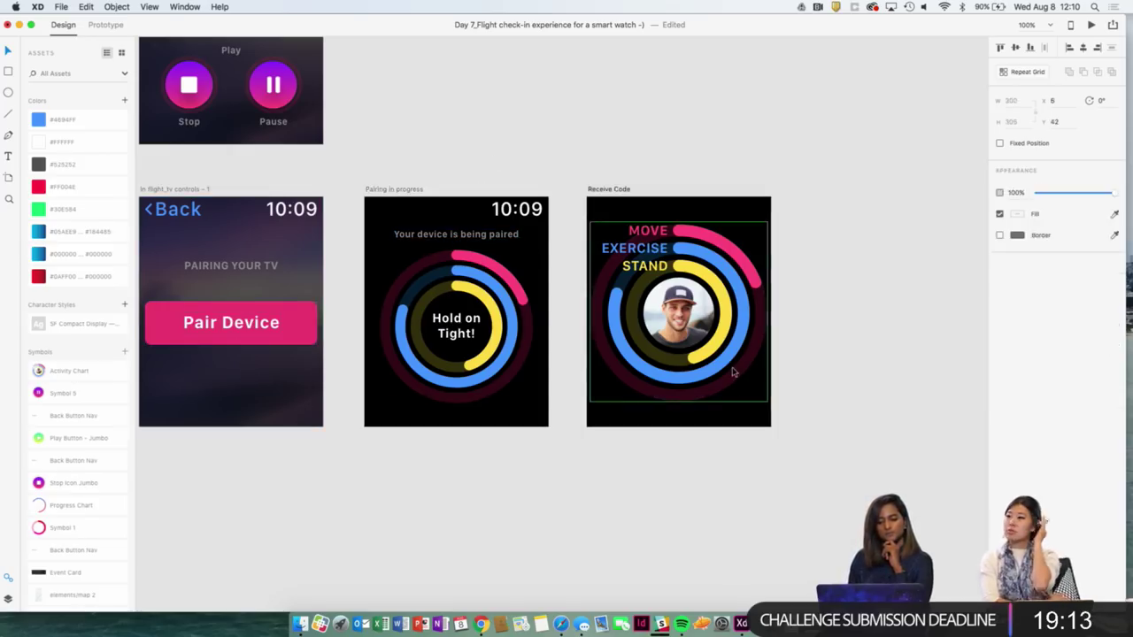
pyautogui.press('Delete')
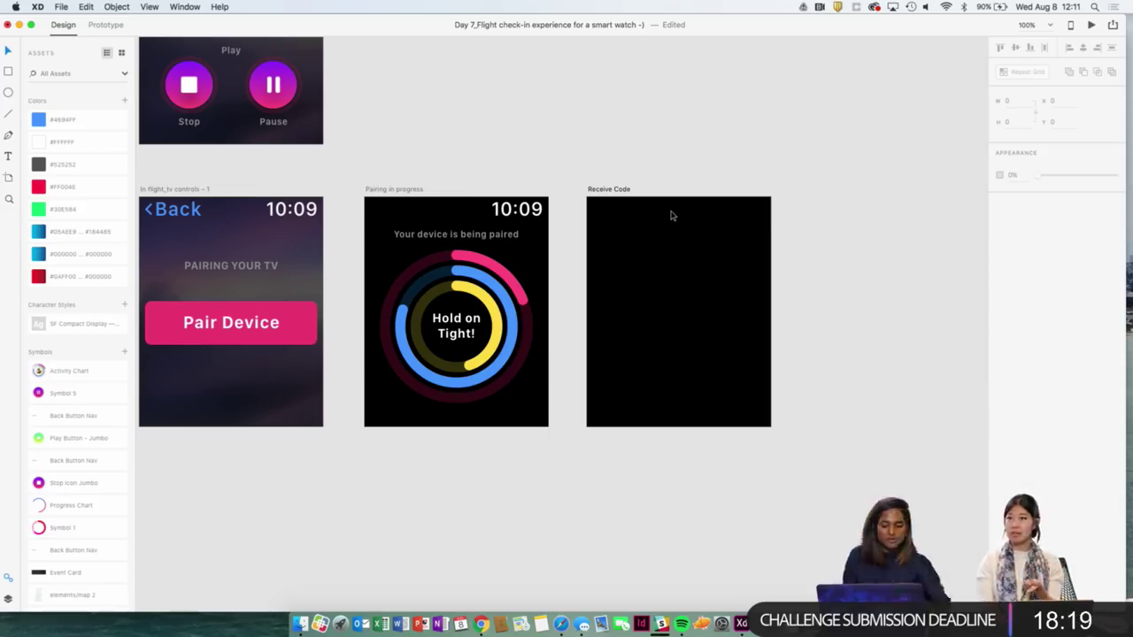
# Switch to the smartwatch-ui-kit-final document and copy the plain white microphone icon from its icon set.
pyautogui.hscroll(5, 620, 195)
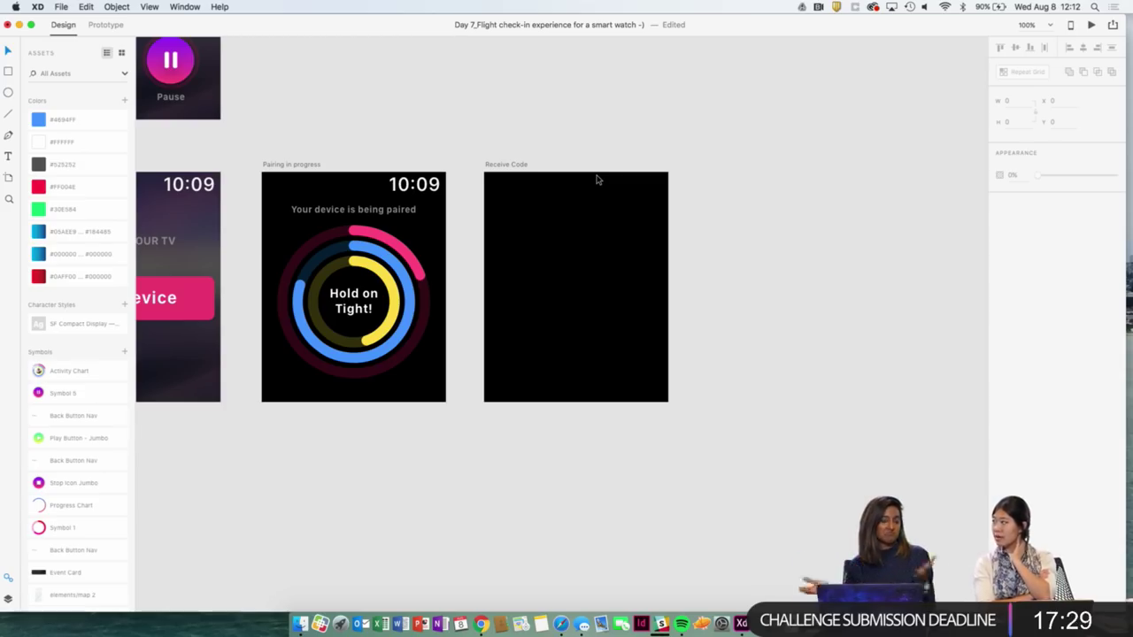
pyautogui.hotkey('ctrl', 'Up')
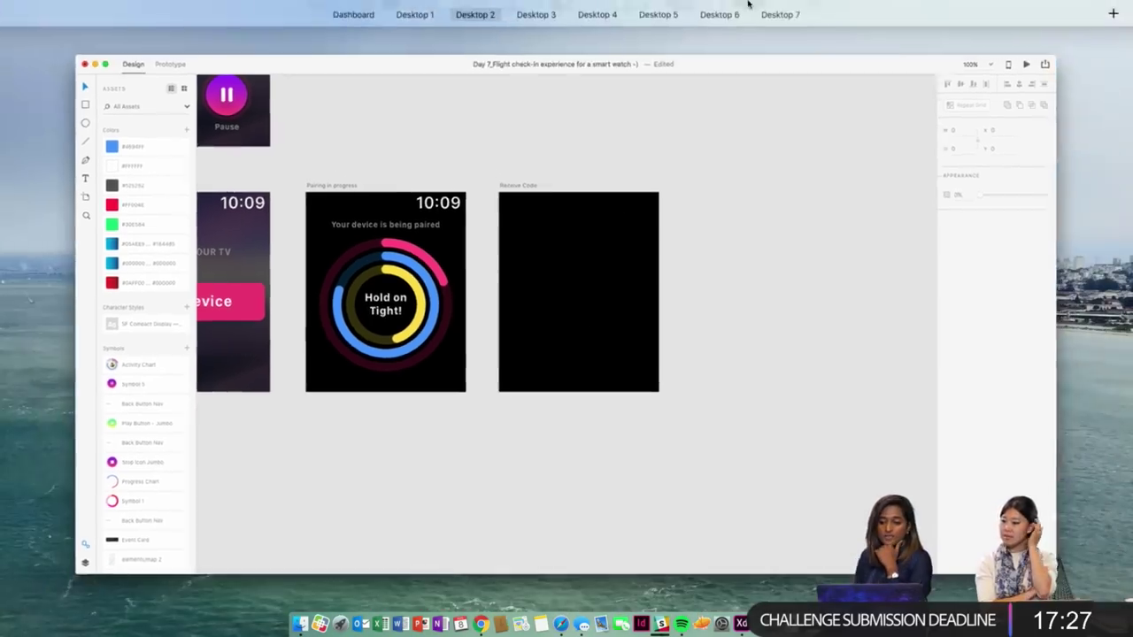
pyautogui.click(721, 44)
pyautogui.scroll(-3, 772, 221)
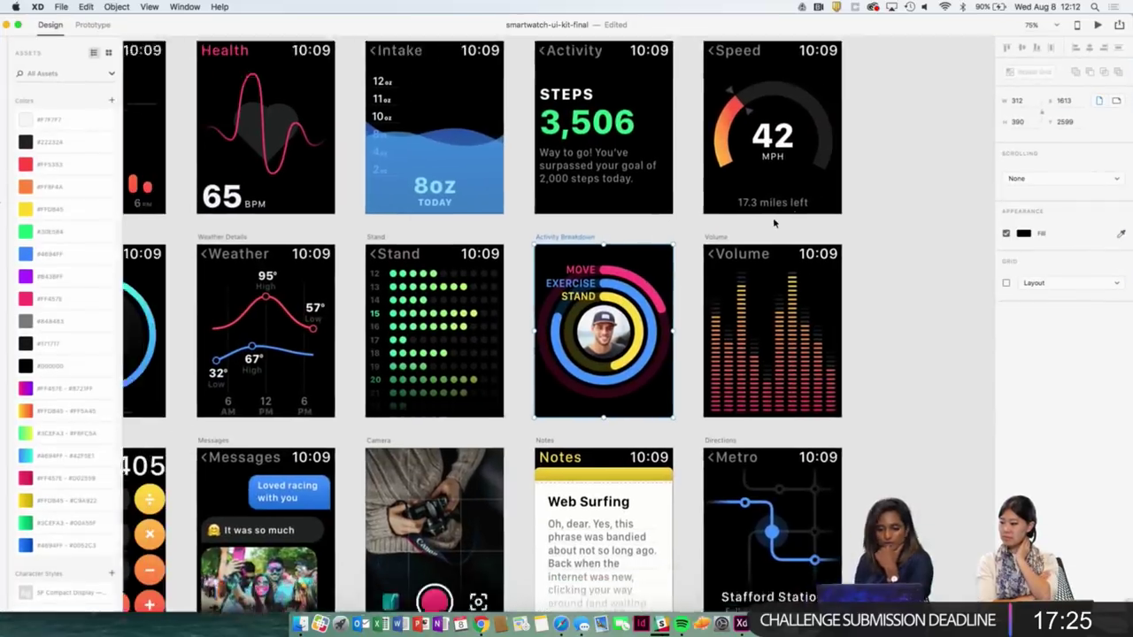
pyautogui.scroll(-5, 772, 223)
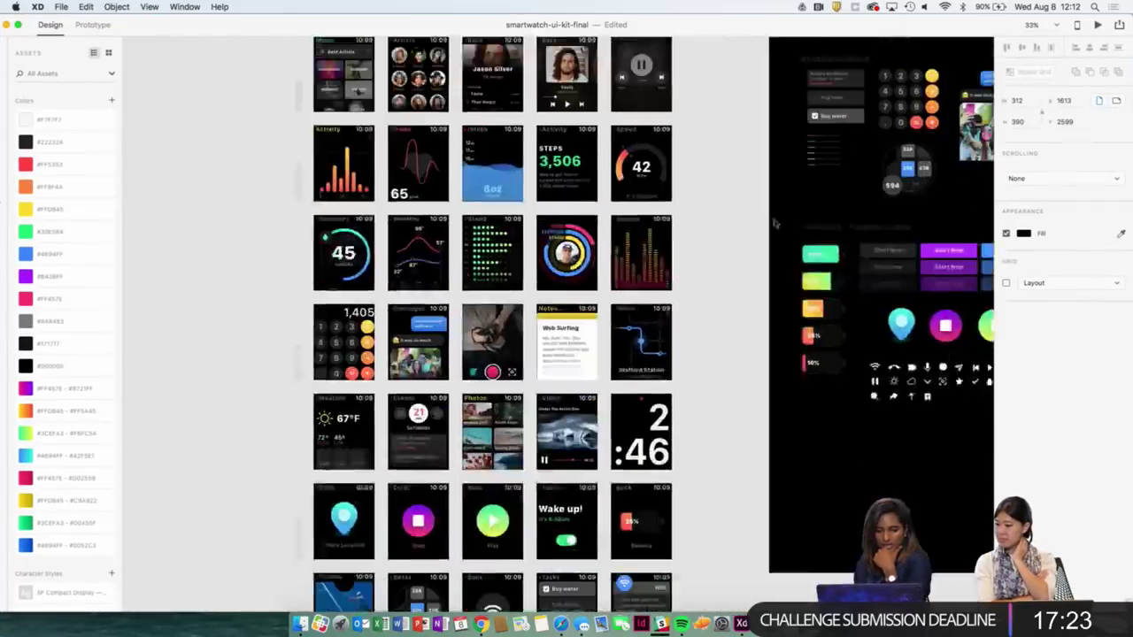
pyautogui.scroll(-5, 773, 223)
pyautogui.hscroll(8, 773, 223)
pyautogui.scroll(8, 773, 223)
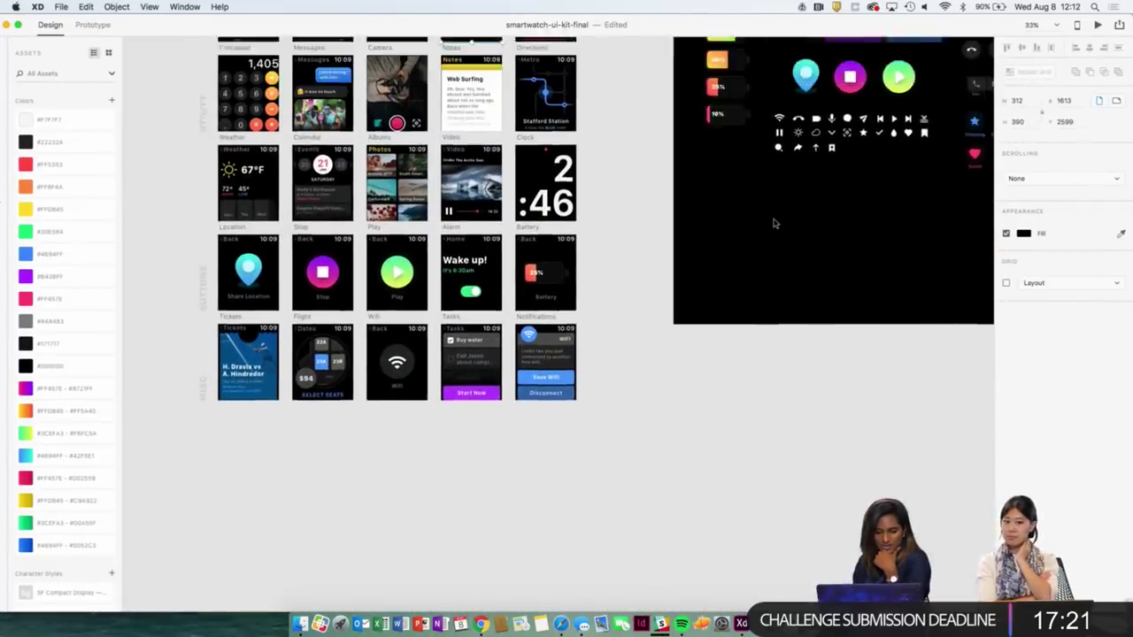
pyautogui.scroll(2, 773, 223)
pyautogui.scroll(5, 773, 223)
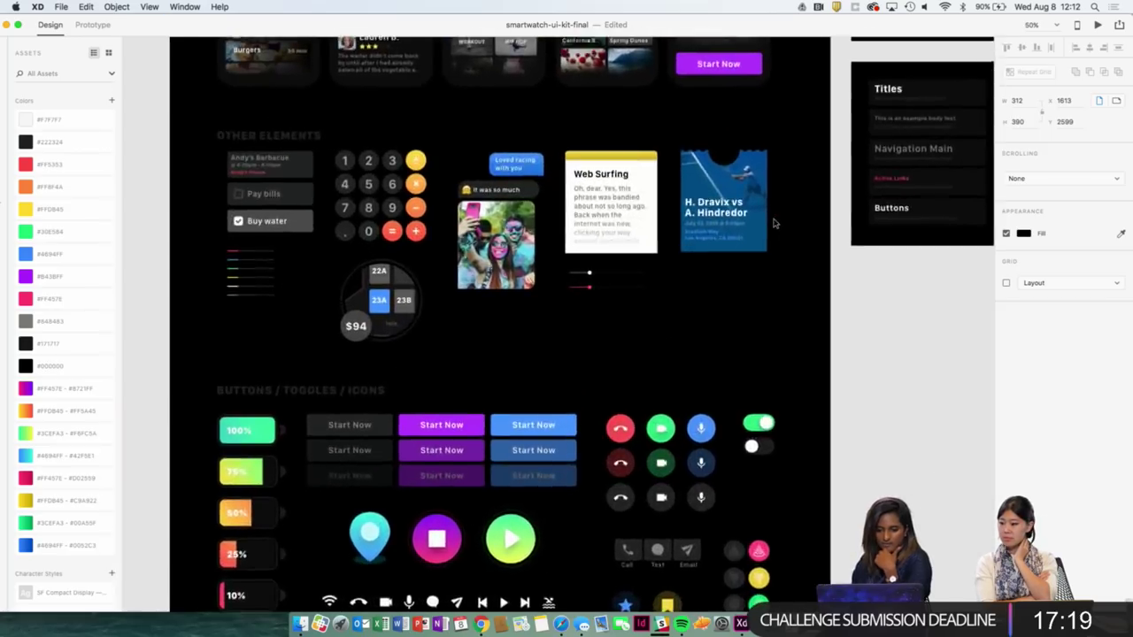
pyautogui.scroll(5, 773, 223)
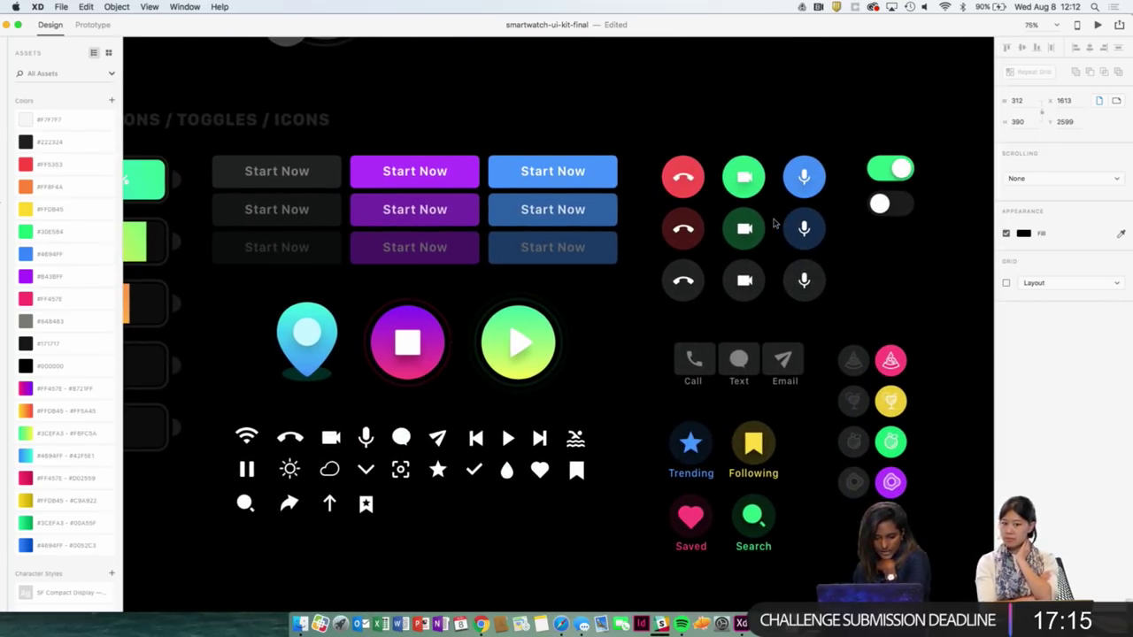
pyautogui.scroll(5, 524, 383)
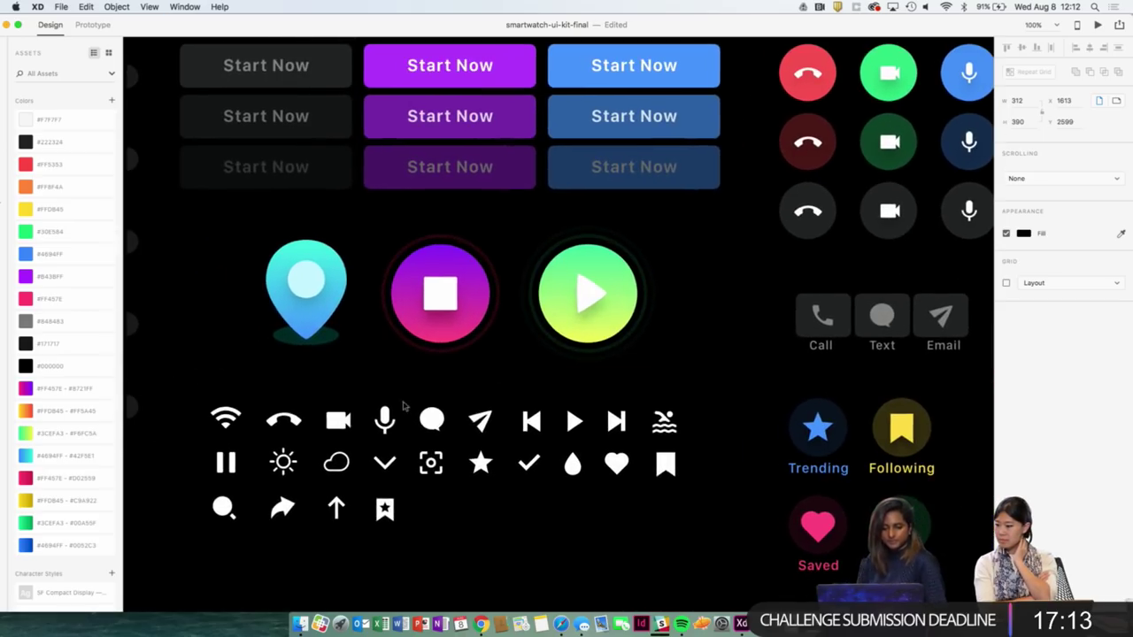
pyautogui.click(384, 422)
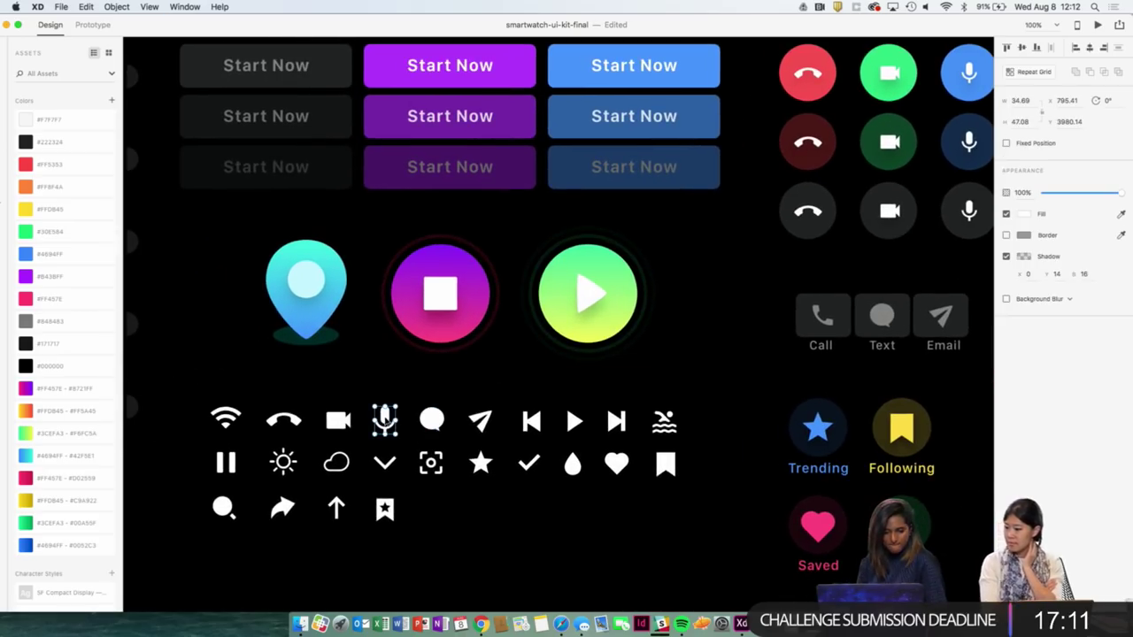
# Return to the flight check-in document, paste the microphone icon onto the Receive Code artboard and enlarge it to about 115 px wide.
pyautogui.hotkey('ctrl', 'Up')
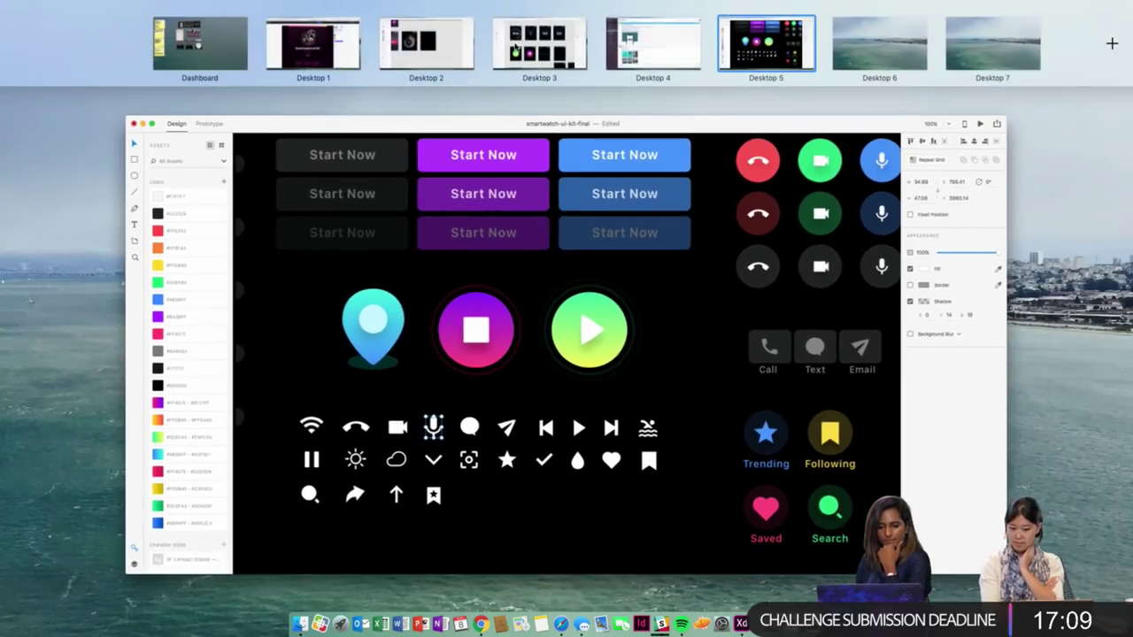
pyautogui.click(516, 44)
pyautogui.hotkey('ctrl', 'Up')
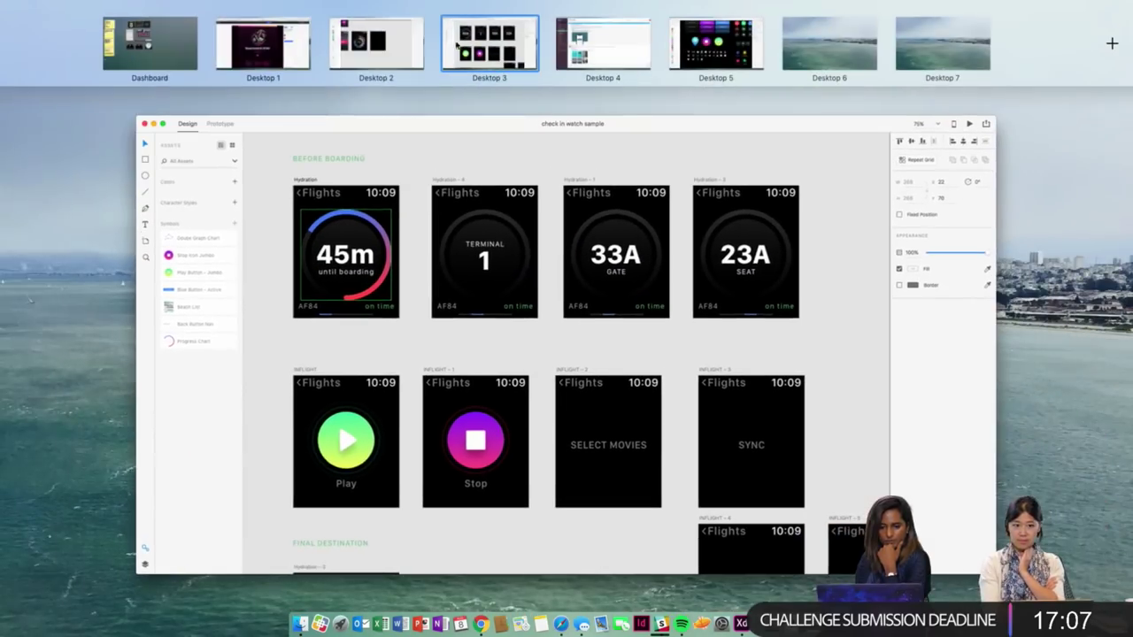
pyautogui.click(387, 51)
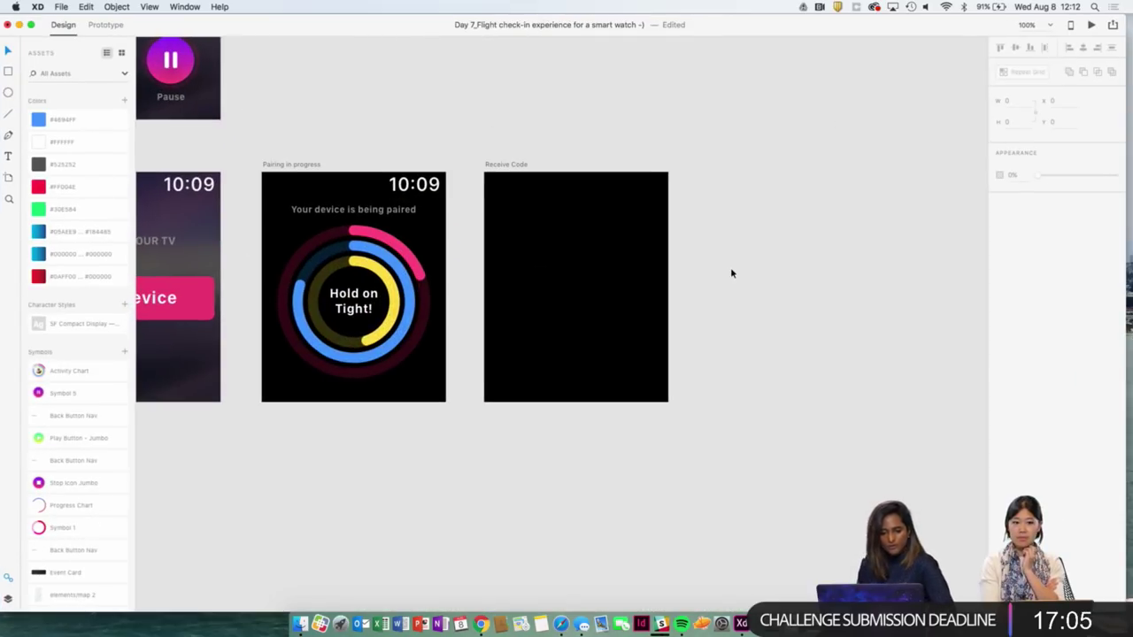
pyautogui.scroll(3, 730, 268)
pyautogui.press('super+v')
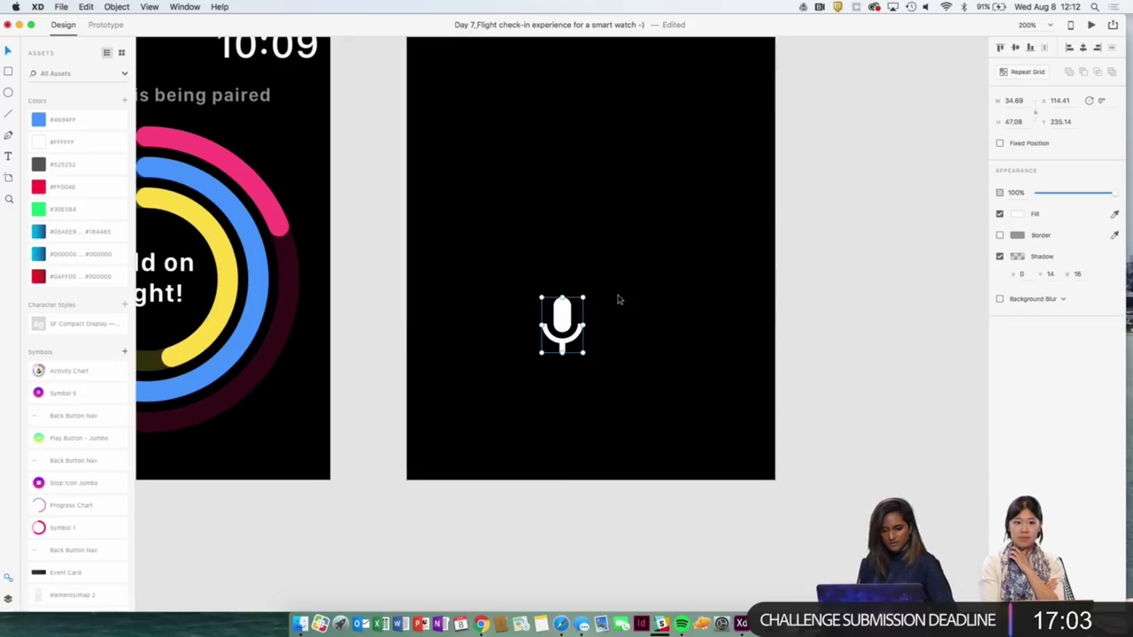
pyautogui.moveTo(585, 298); pyautogui.dragTo(643, 222)
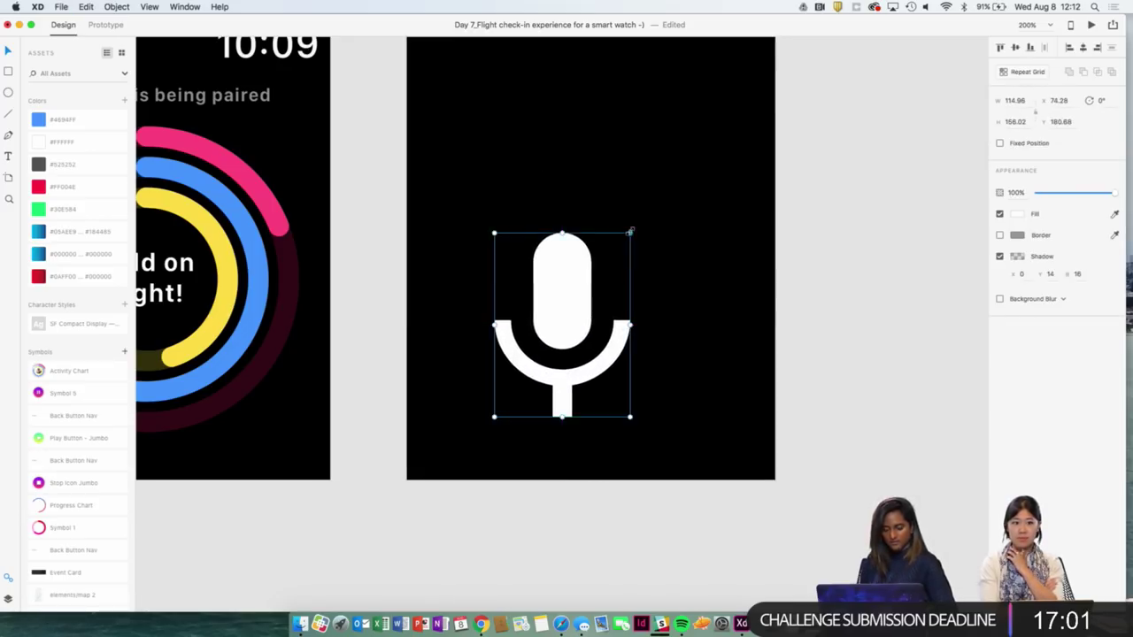
# Centre the microphone icon on the Receive Code artboard, at about X 98, Y 117.
pyautogui.moveTo(571, 275); pyautogui.dragTo(599, 227)
pyautogui.scroll(-5, 599, 228)
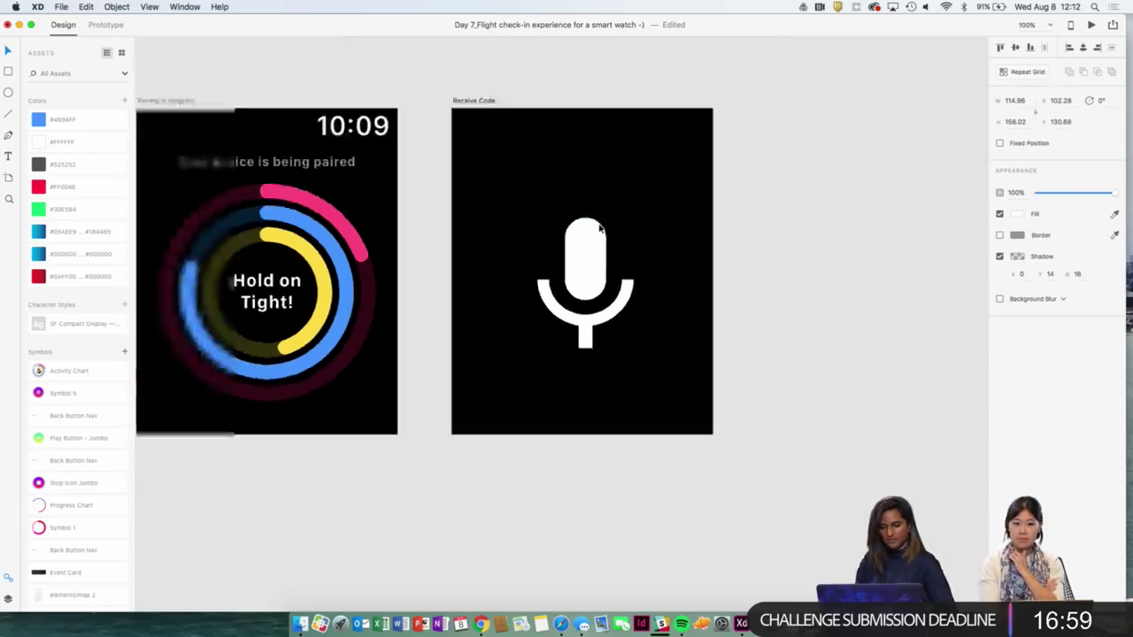
pyautogui.scroll(3, 573, 233)
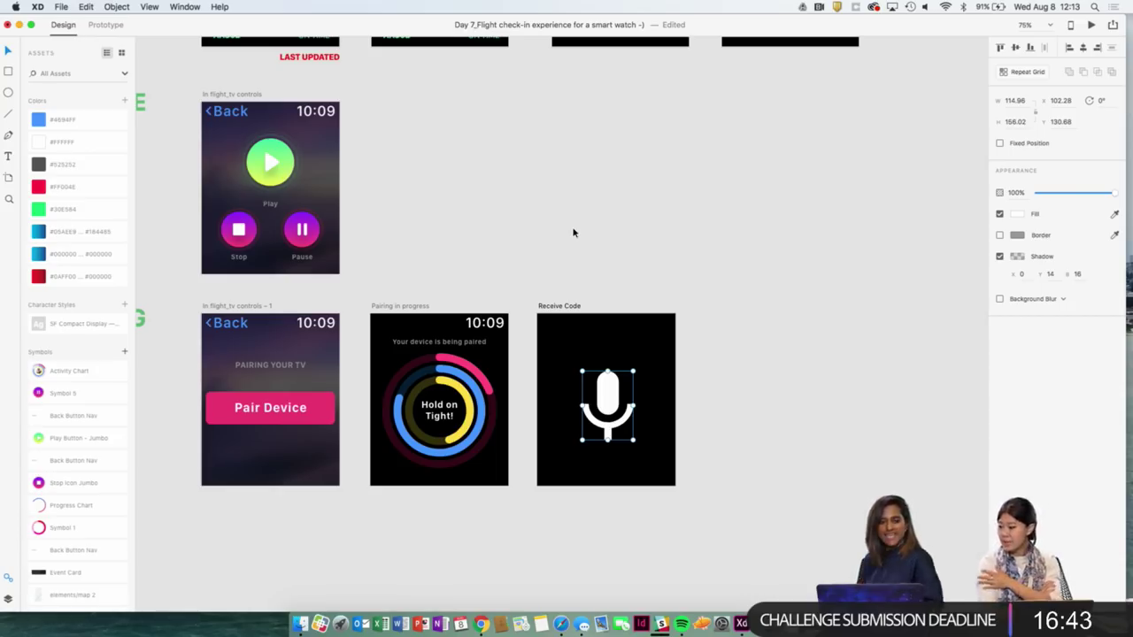
pyautogui.click(608, 160)
pyautogui.moveTo(614, 395); pyautogui.dragTo(610, 383)
pyautogui.click(700, 351)
# Copy the 10:09 time label from the Pairing in progress artboard onto the Receive Code artboard.
pyautogui.scroll(-2, 700, 351)
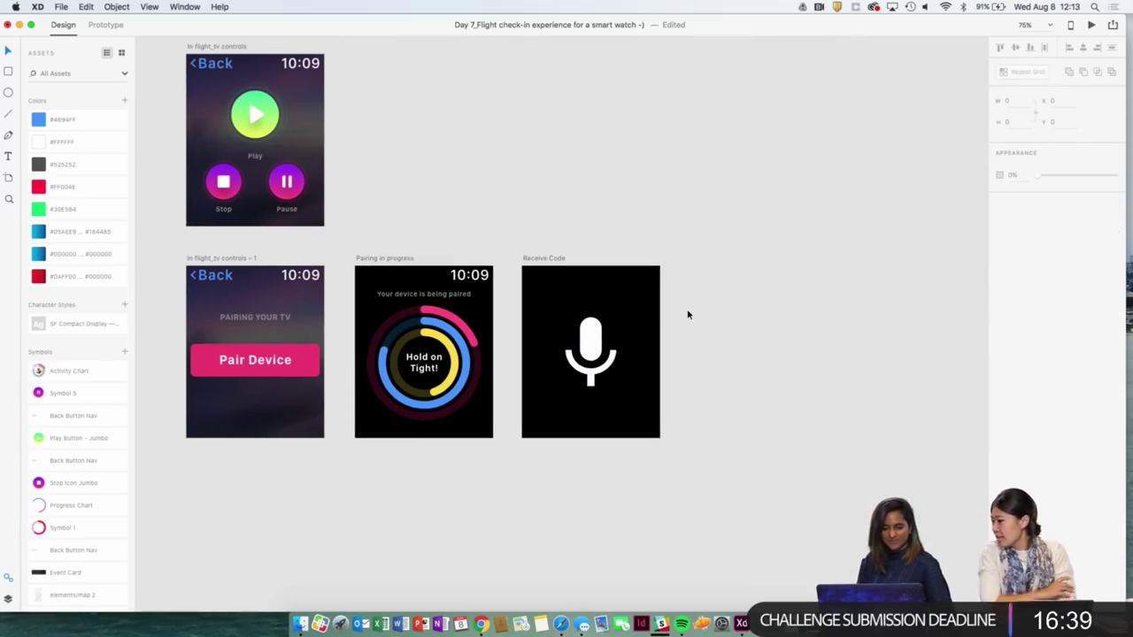
pyautogui.press('super+1')
pyautogui.scroll(-2, 687, 309)
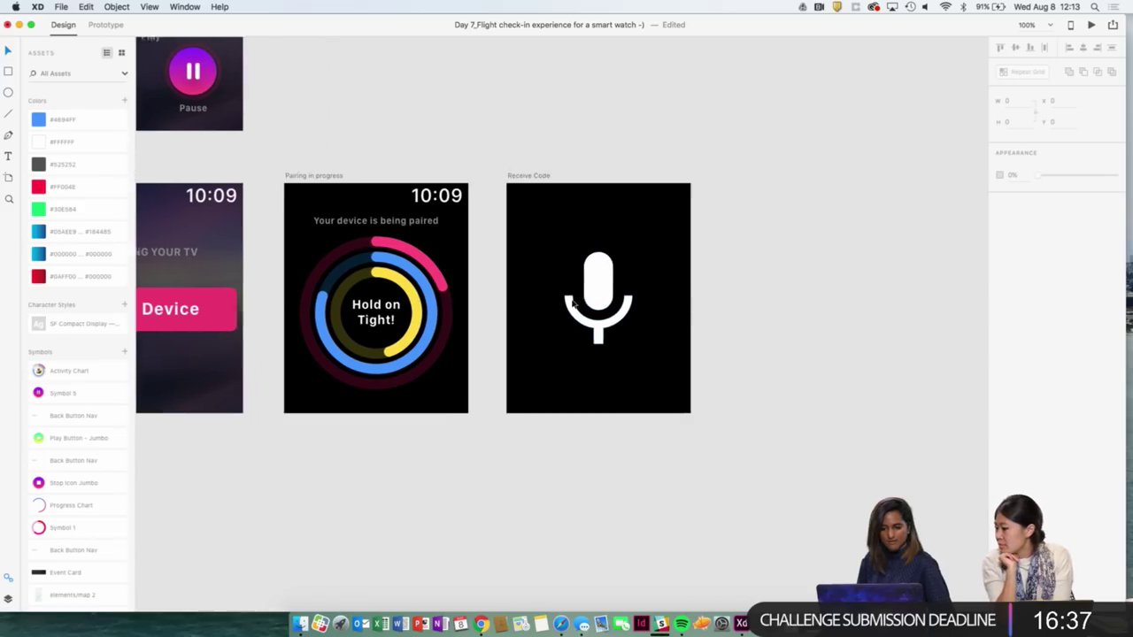
pyautogui.hscroll(1, 573, 304)
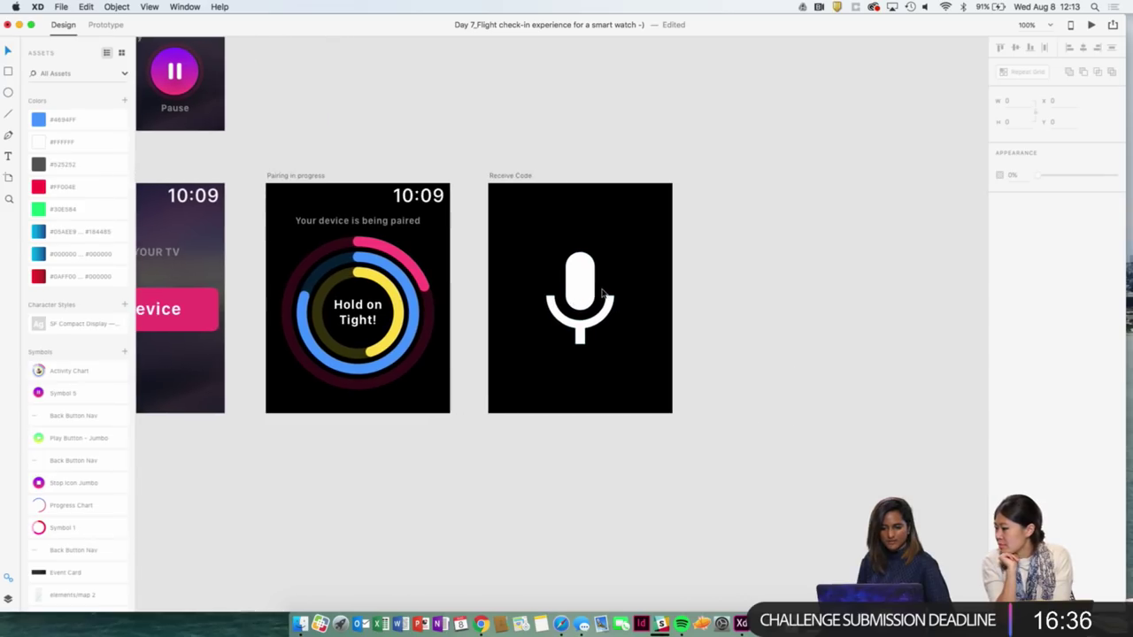
pyautogui.click(429, 202)
pyautogui.press('super+c')
pyautogui.click(526, 174)
pyautogui.press('super+v')
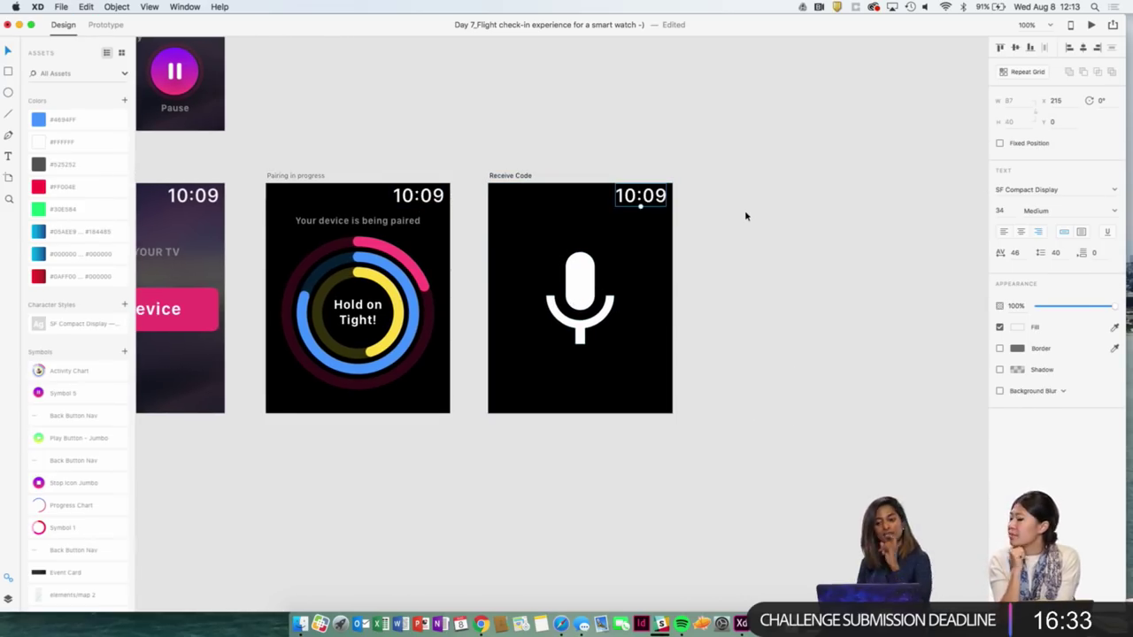
# Copy the concentric circle graphic with the wave logo from the Surf artboard.
pyautogui.click(358, 258)
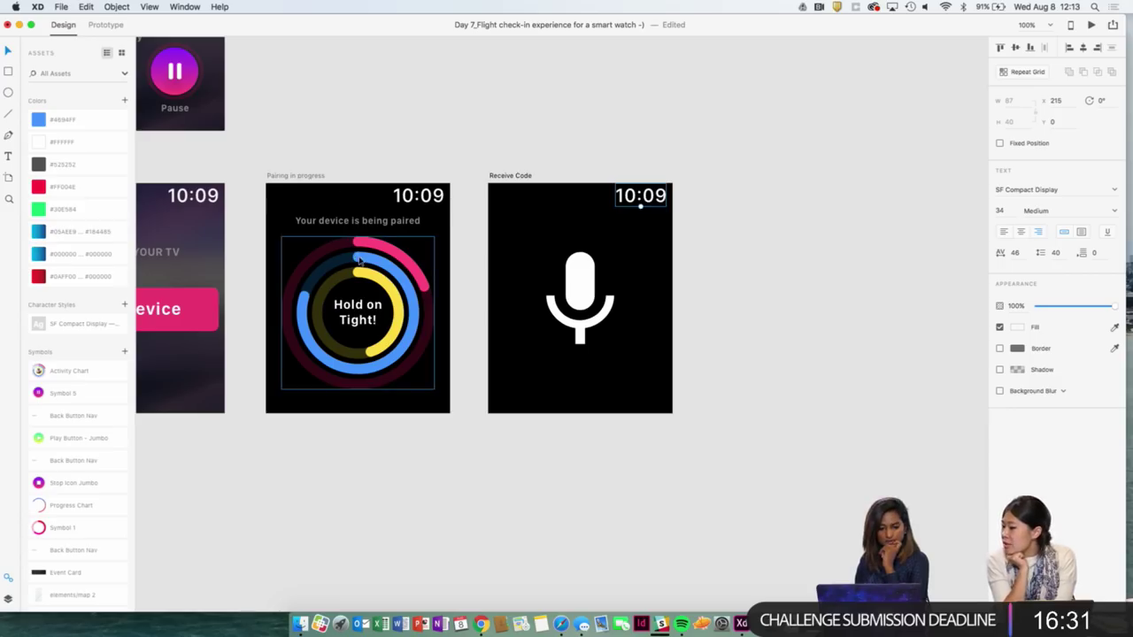
pyautogui.scroll(10, 372, 280)
pyautogui.hscroll(-3, 372, 279)
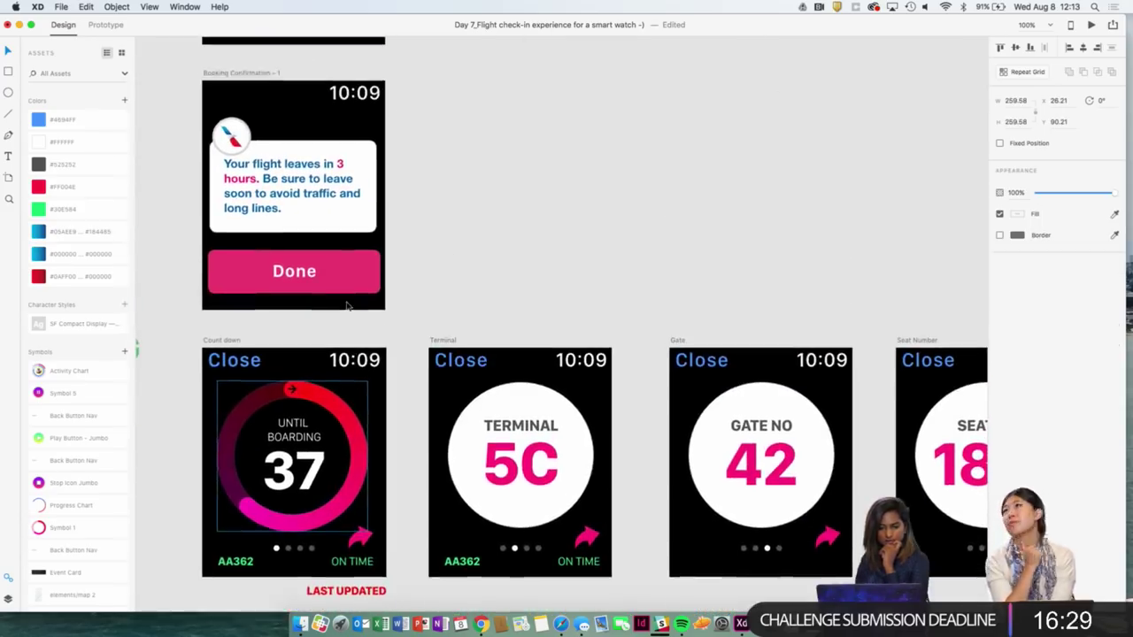
pyautogui.scroll(-6, 347, 306)
pyautogui.scroll(5, 347, 305)
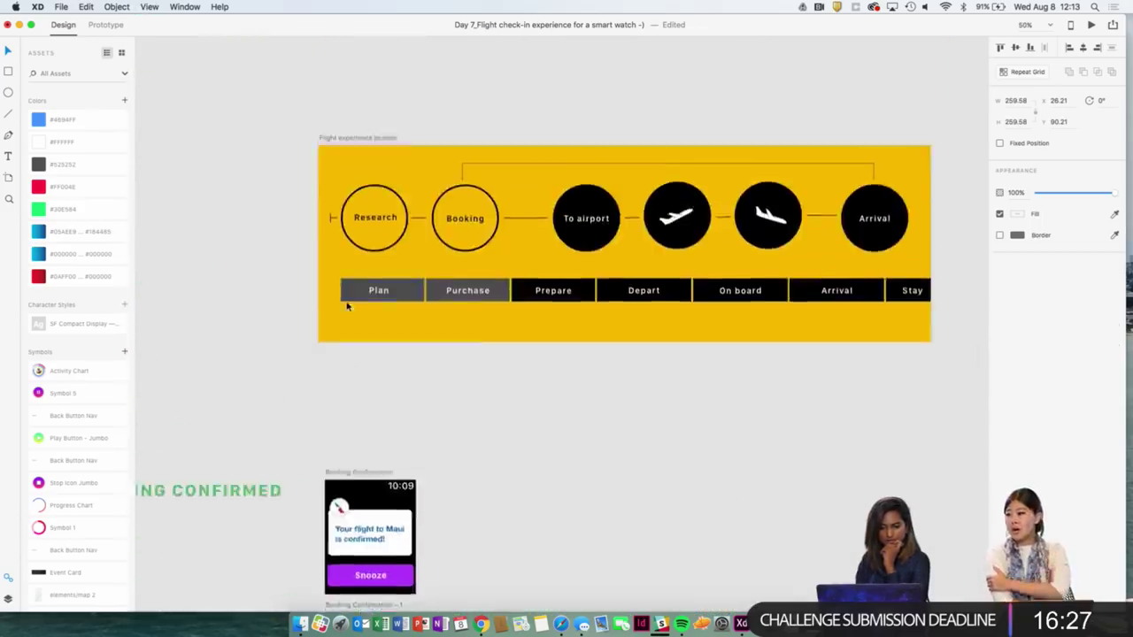
pyautogui.scroll(5, 347, 305)
pyautogui.hscroll(1, 347, 305)
pyautogui.click(561, 178)
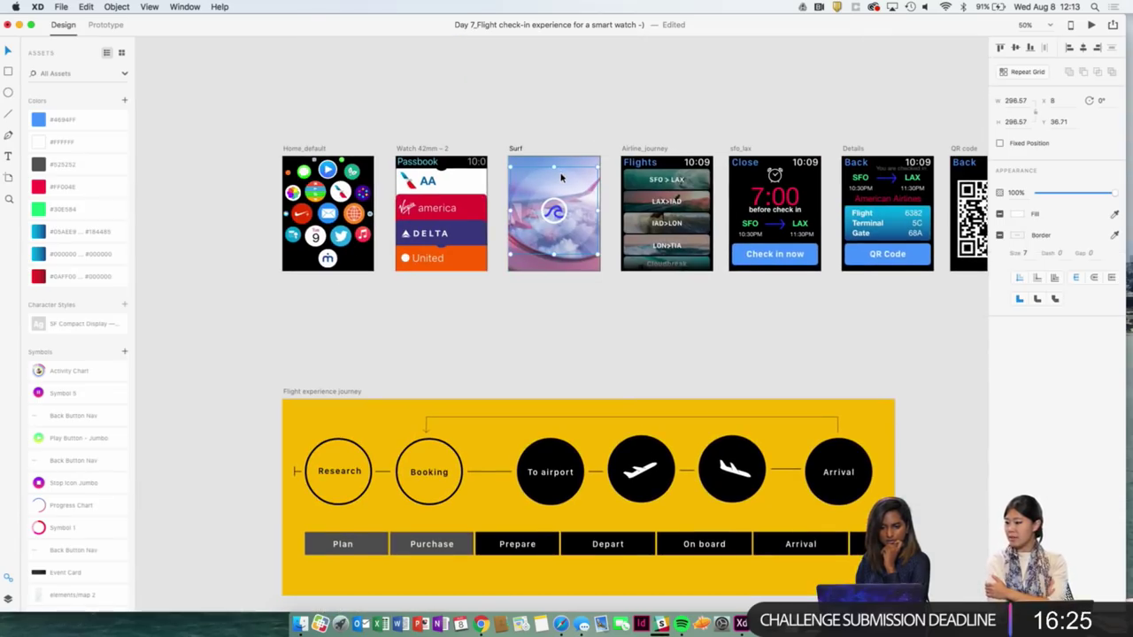
# Paste the circle graphic onto the Receive Code artboard and centre it over the microphone at about X 8, Y 47.
pyautogui.scroll(-15, 560, 178)
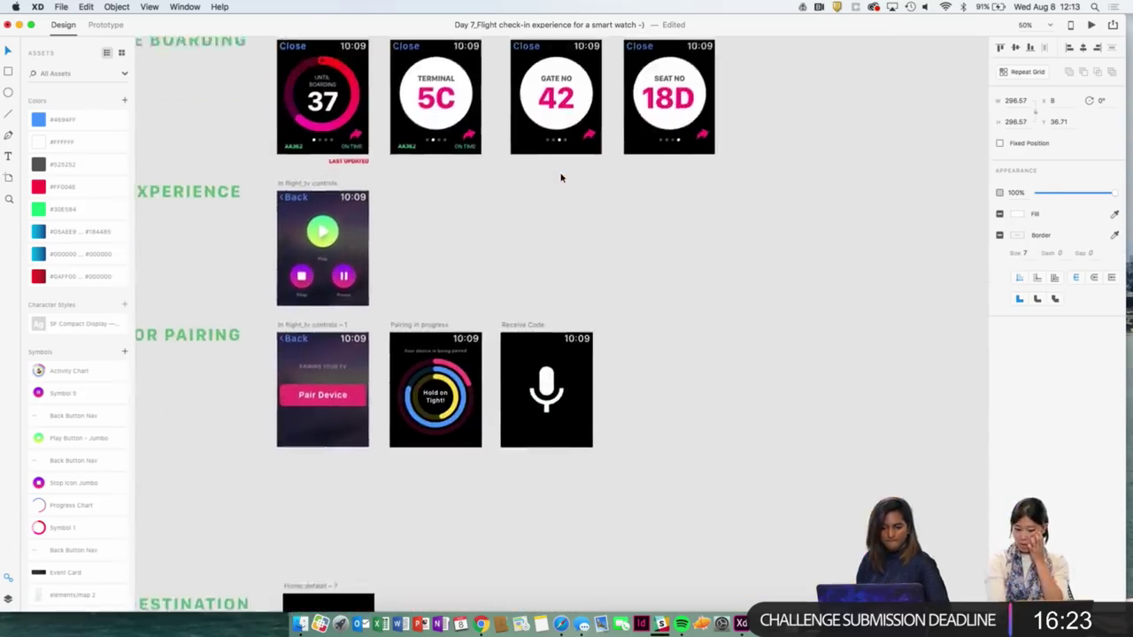
pyautogui.scroll(5, 561, 177)
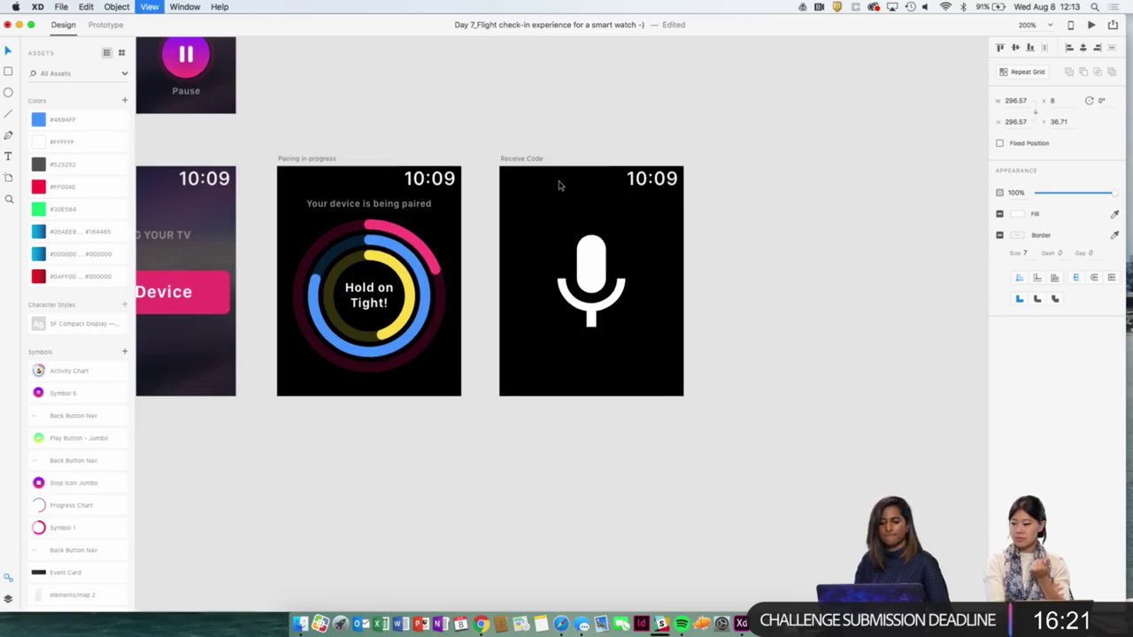
pyautogui.scroll(3, 559, 185)
pyautogui.scroll(-1, 559, 185)
pyautogui.press('super+v')
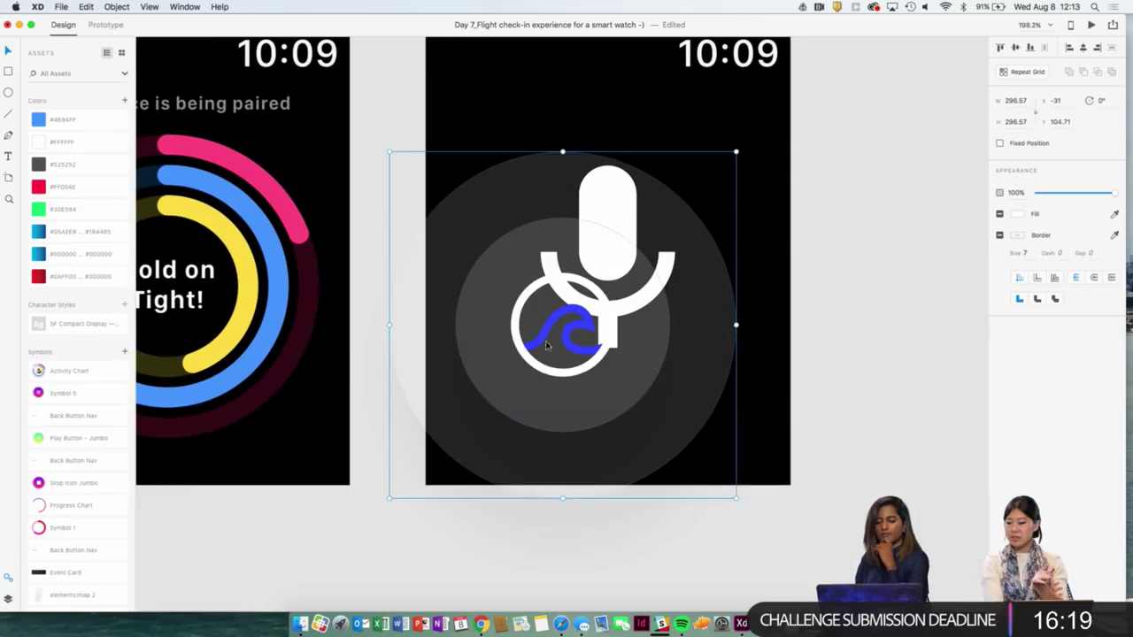
pyautogui.hscroll(-5, 571, 364)
pyautogui.moveTo(339, 363); pyautogui.dragTo(383, 293)
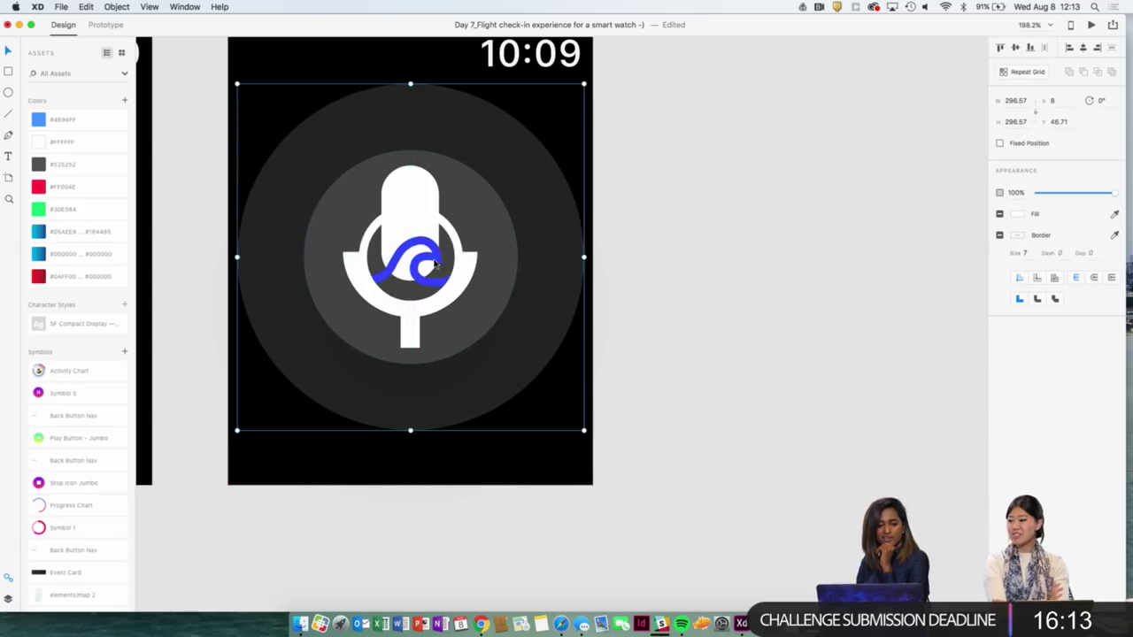
pyautogui.moveTo(438, 264); pyautogui.dragTo(426, 297)
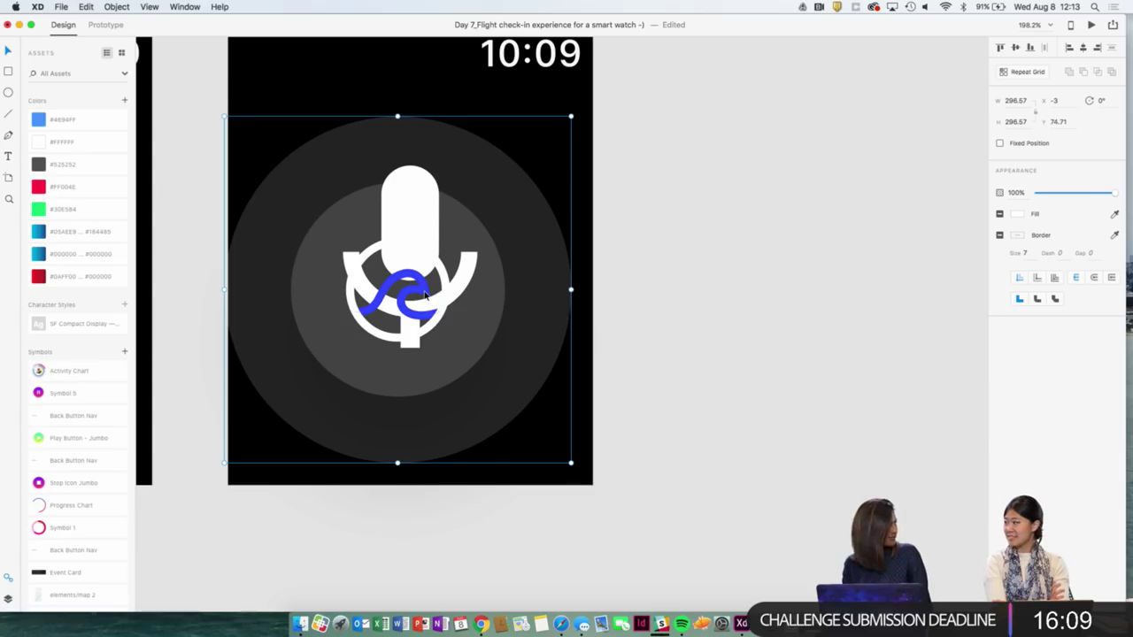
pyautogui.hotkey('ctrl', 'z')
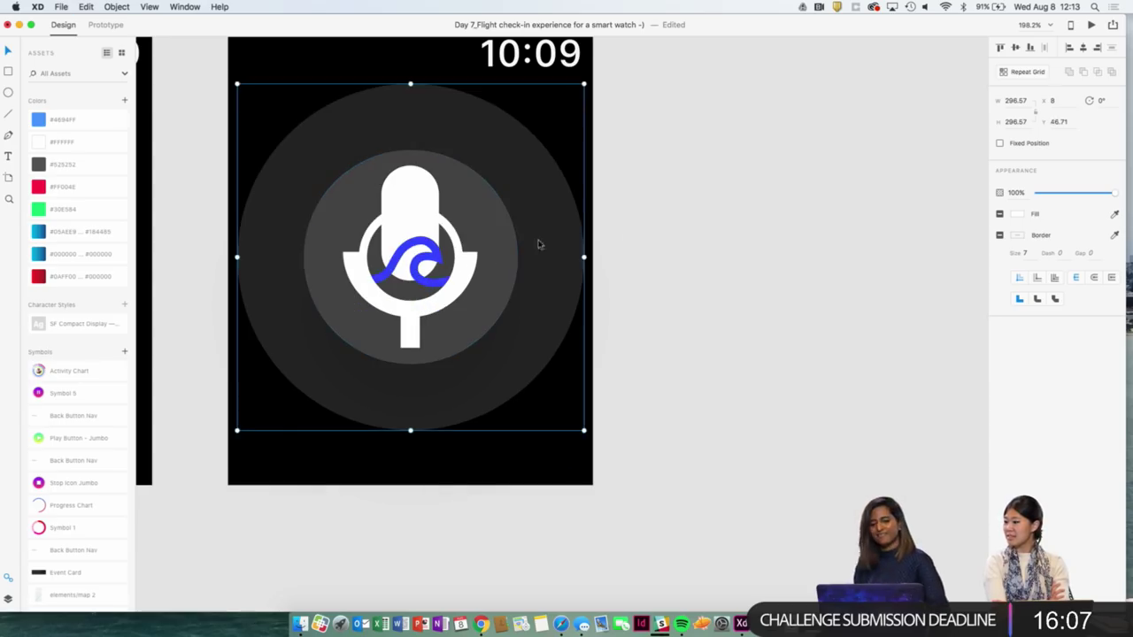
pyautogui.click(581, 240)
pyautogui.click(426, 267)
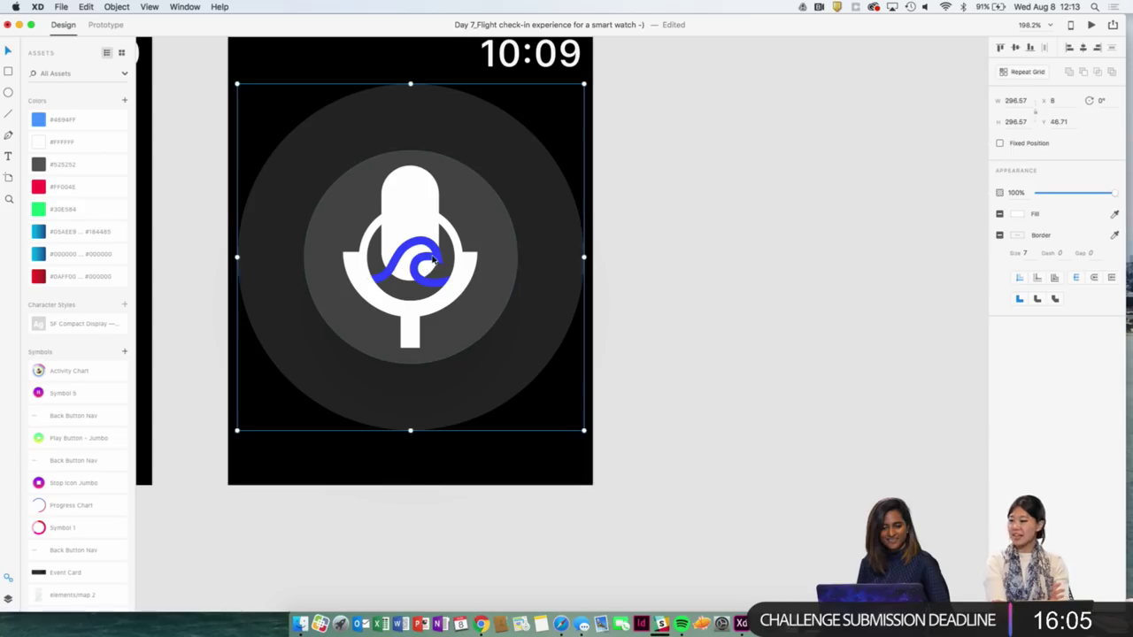
pyautogui.moveTo(425, 267); pyautogui.dragTo(439, 290)
pyautogui.press('super+z')
# Ungroup the pasted circle graphic and move it off the Receive Code artboard onto the empty canvas beside it.
pyautogui.rightClick(439, 290)
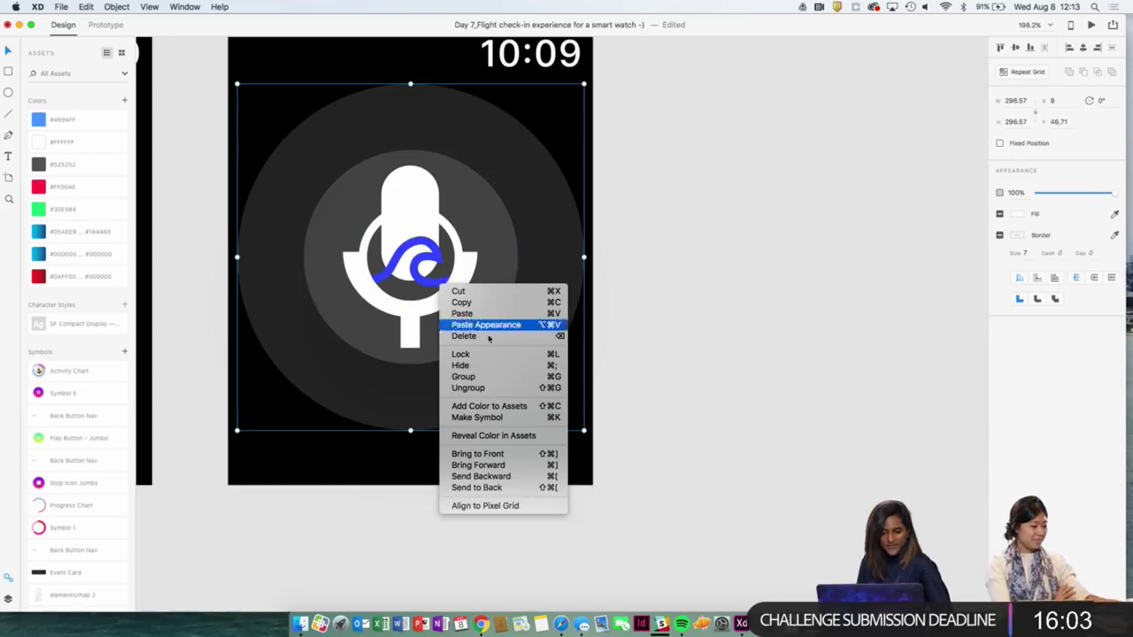
pyautogui.click(484, 388)
pyautogui.click(647, 220)
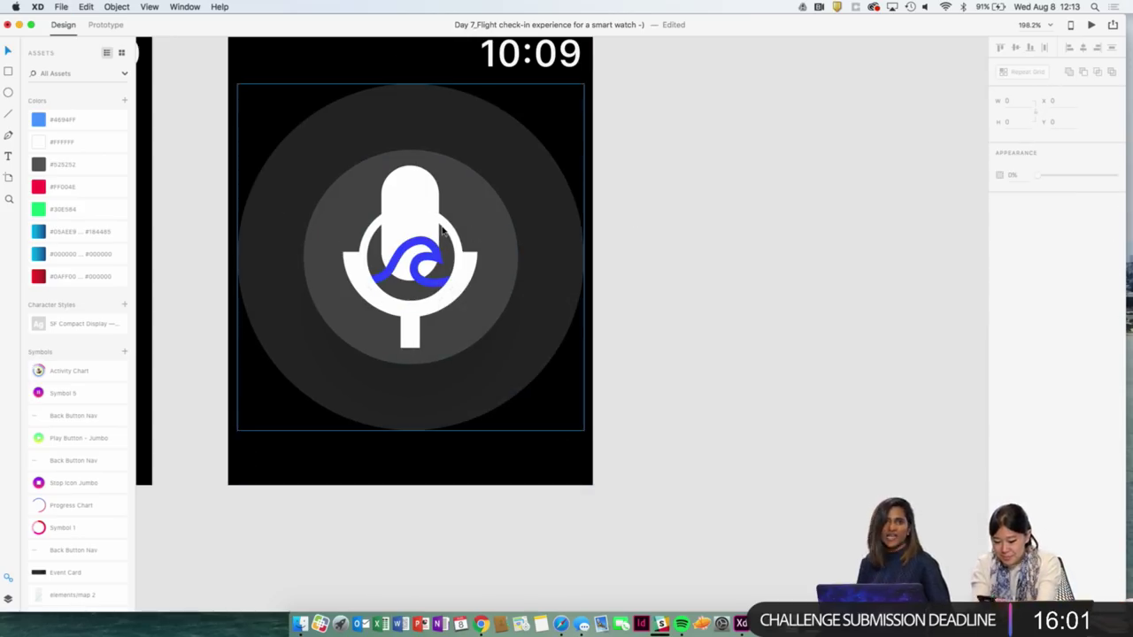
pyautogui.click(421, 254)
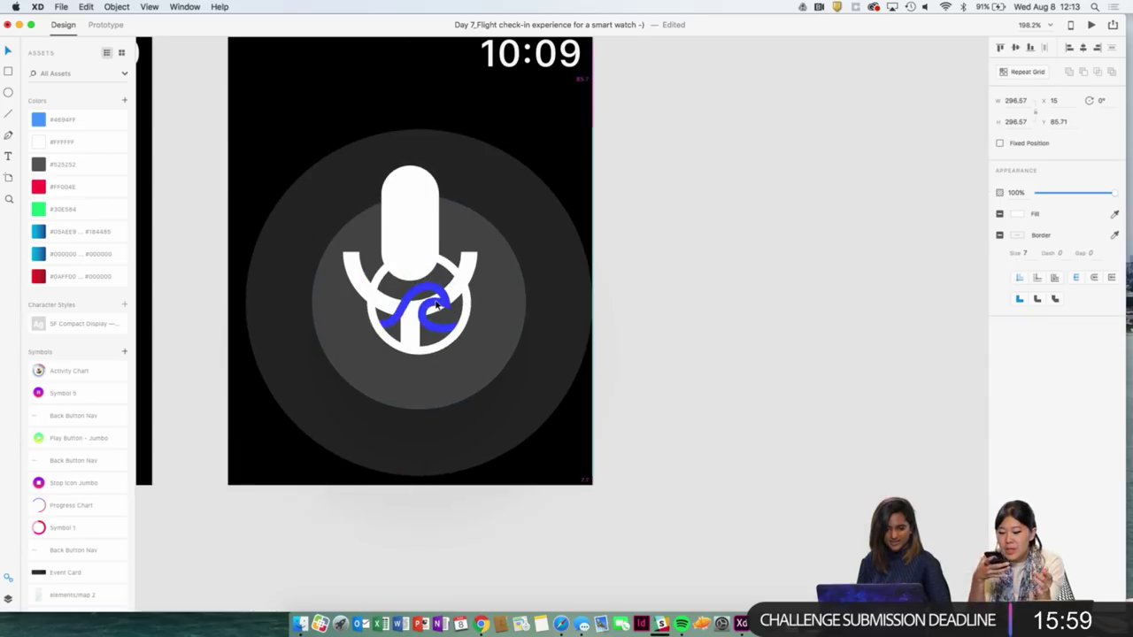
pyautogui.moveTo(454, 289); pyautogui.dragTo(863, 265)
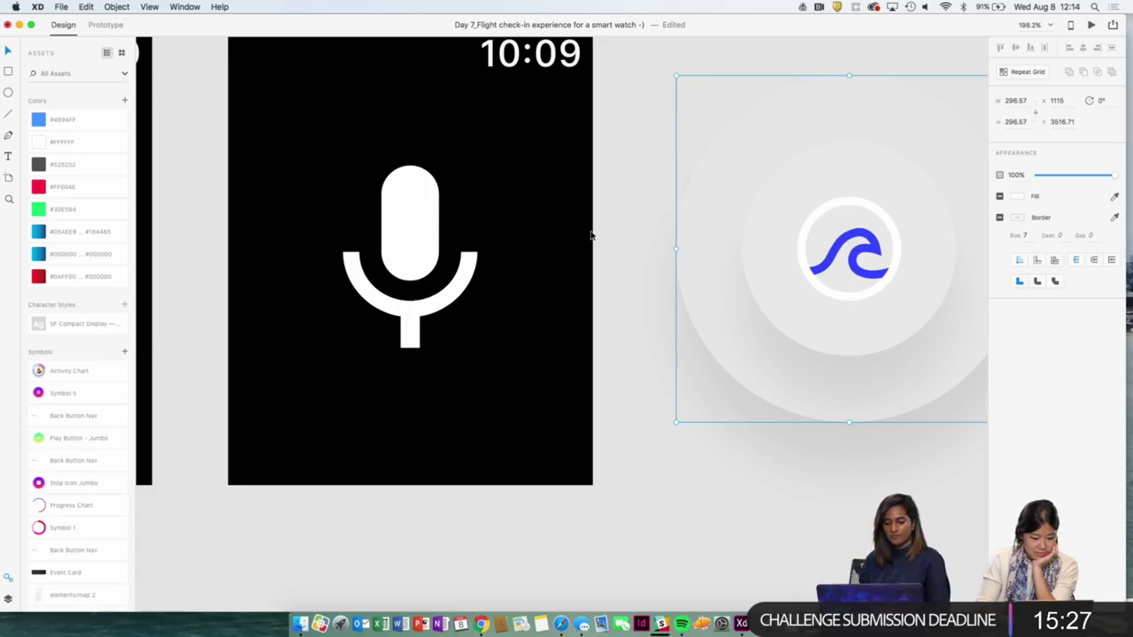
# Ungroup the circle graphic beside the artboard and move its ringed wave logo out, below the circles.
pyautogui.press('super+1')
pyautogui.hscroll(-1, 594, 243)
pyautogui.click(502, 265)
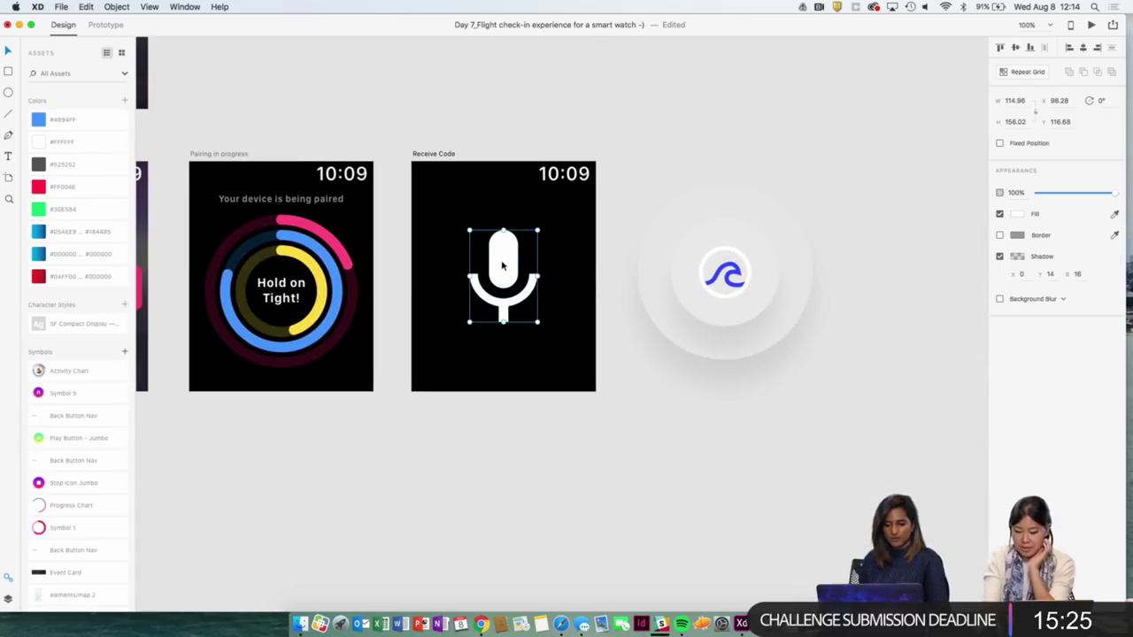
pyautogui.rightClick(502, 264)
pyautogui.click(692, 240)
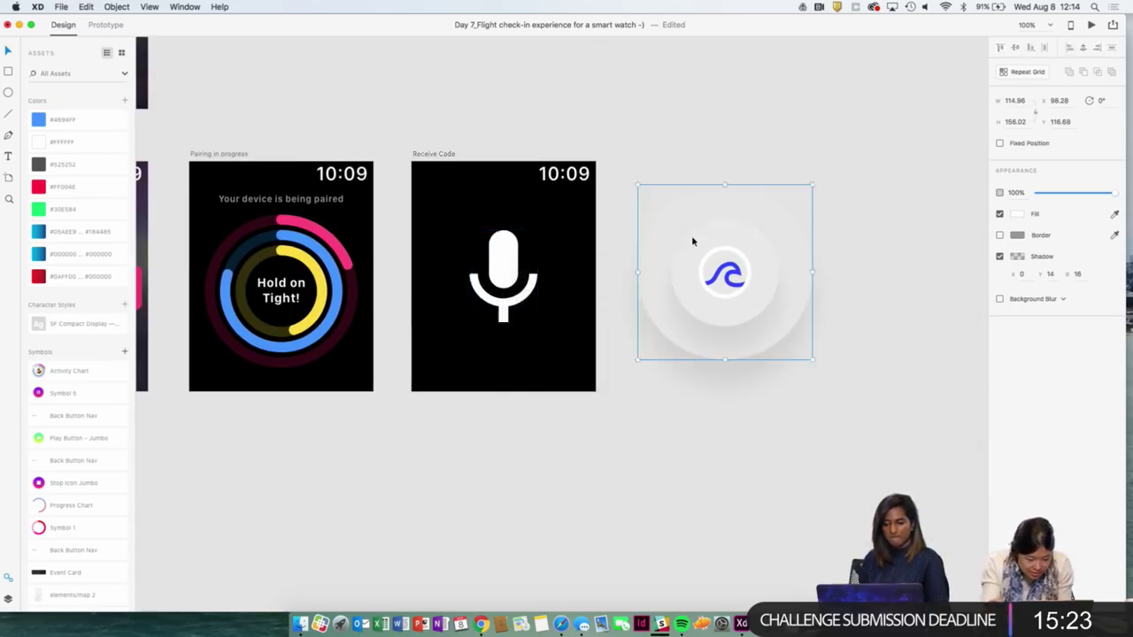
pyautogui.rightClick(692, 237)
pyautogui.click(734, 324)
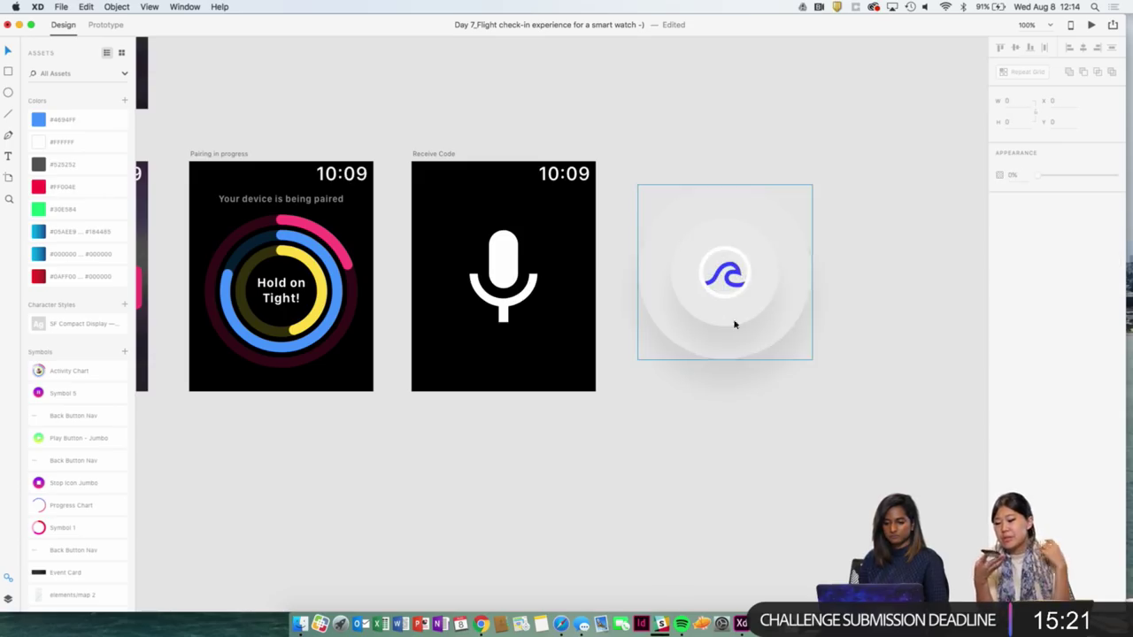
pyautogui.click(725, 274)
pyautogui.moveTo(725, 274); pyautogui.dragTo(825, 407)
# Fill the concentric circles with the pink sampled from the outer progress ring on the Pairing in progress artboard.
pyautogui.click(872, 284)
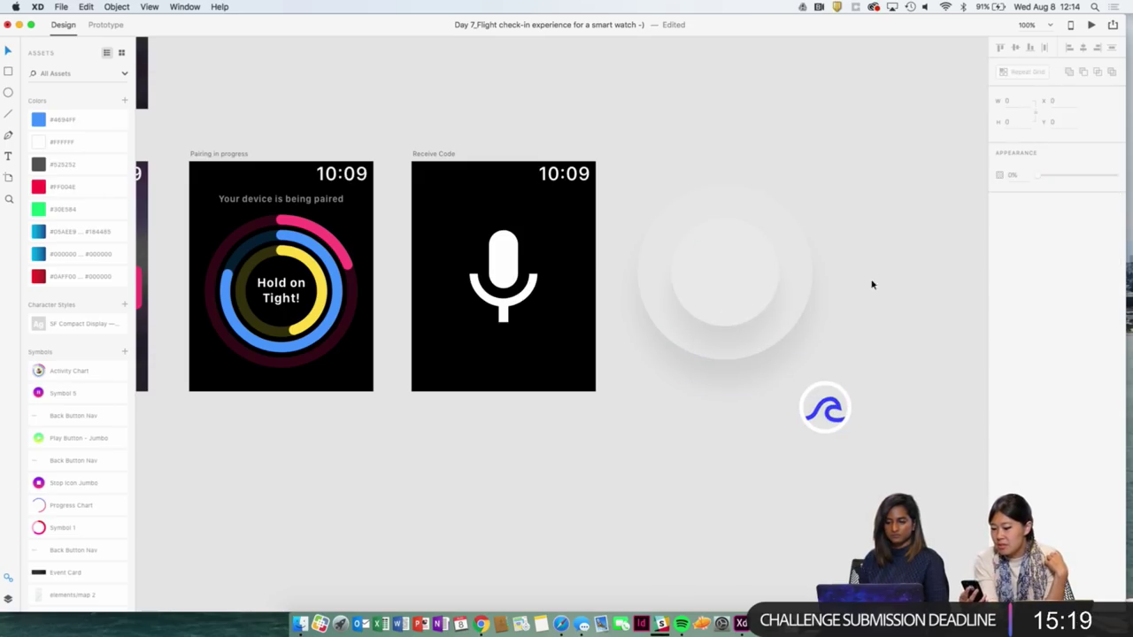
pyautogui.click(647, 251)
pyautogui.click(829, 177)
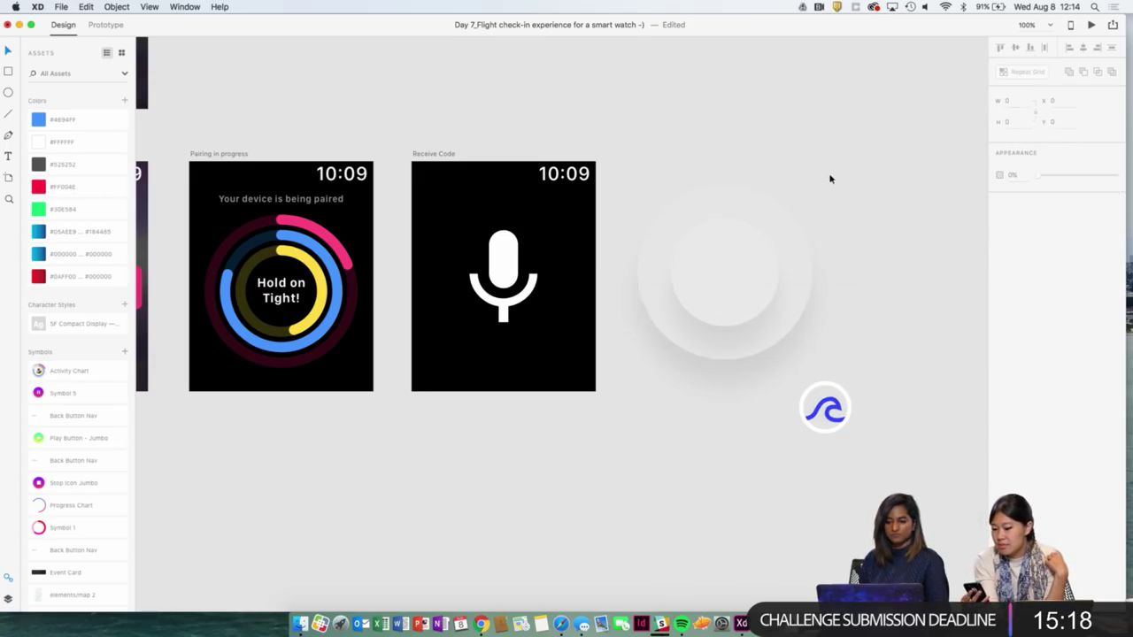
pyautogui.click(783, 242)
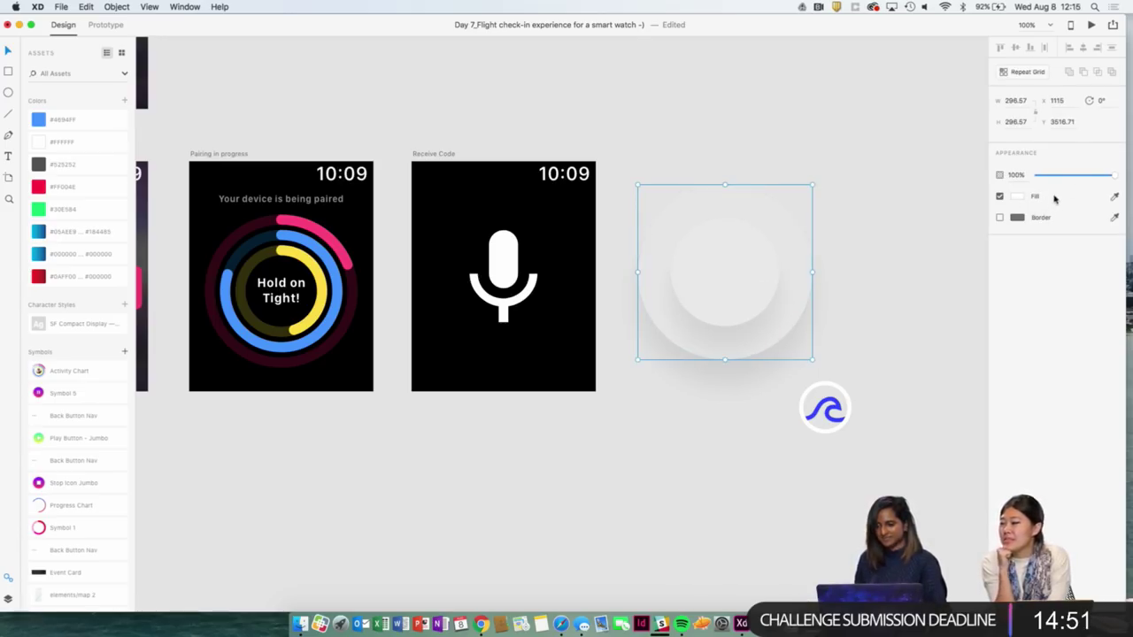
pyautogui.click(1115, 197)
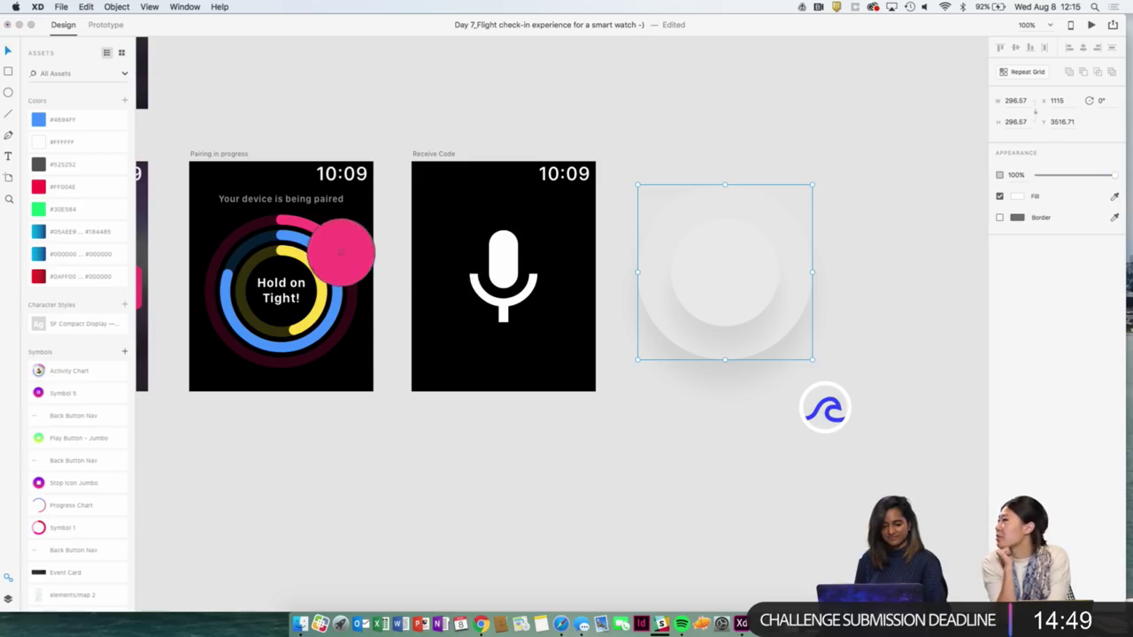
pyautogui.click(343, 255)
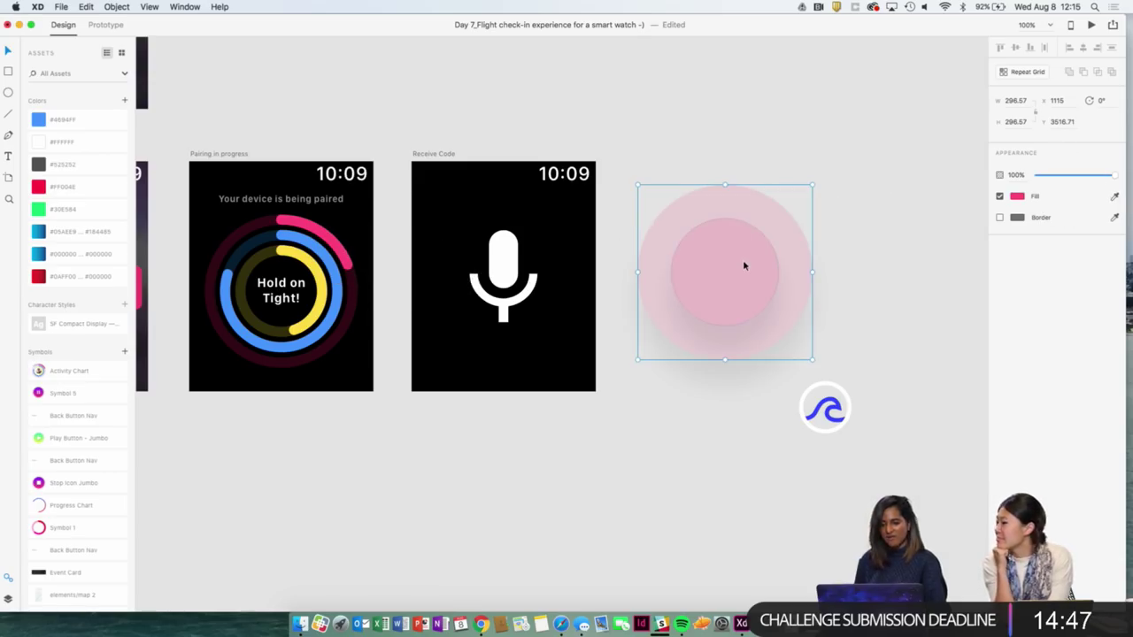
# Cut the microphone from the Receive Code artboard and centre the pink circles there, scaled down to about 255 px wide.
pyautogui.moveTo(743, 260); pyautogui.dragTo(640, 270)
pyautogui.click(524, 283)
pyautogui.press('Delete')
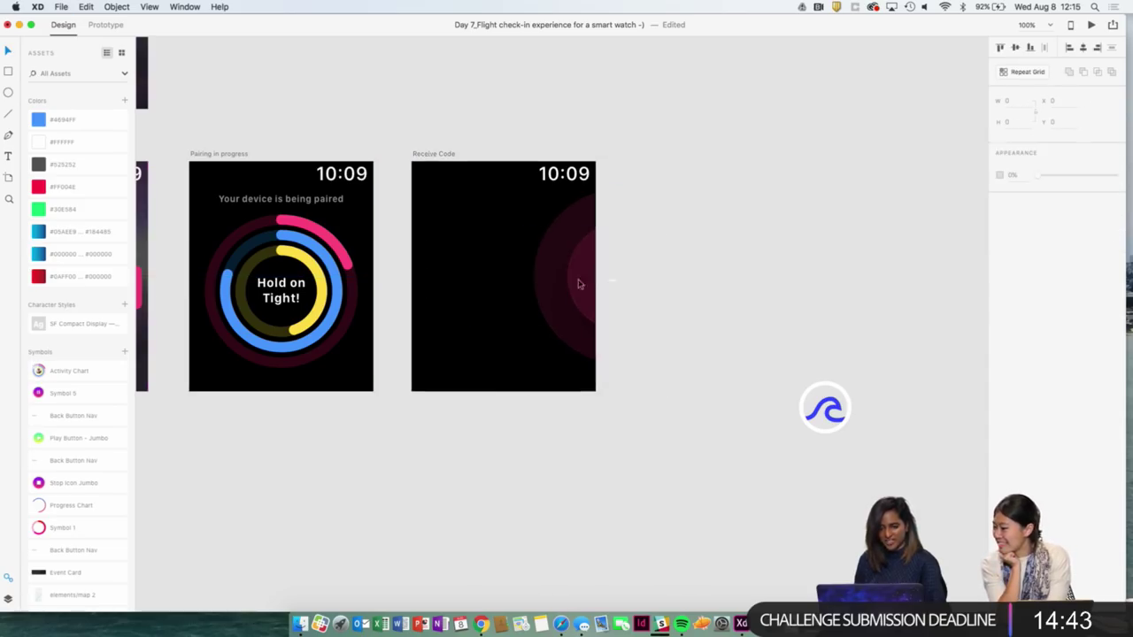
pyautogui.click(543, 283)
pyautogui.moveTo(647, 283); pyautogui.dragTo(531, 281)
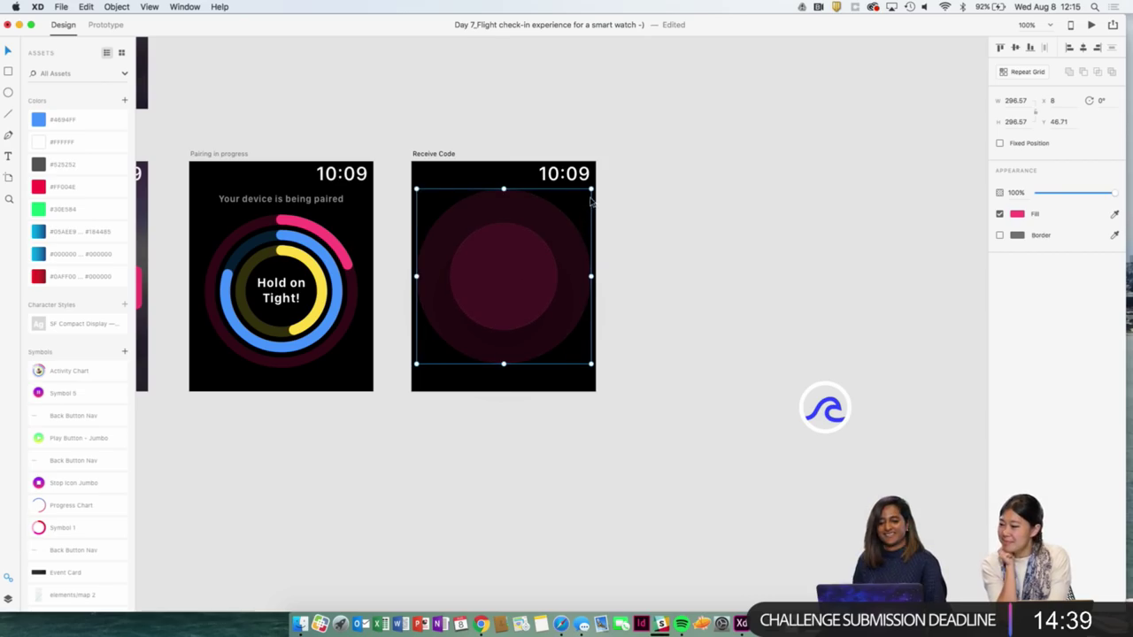
pyautogui.moveTo(591, 189); pyautogui.dragTo(579, 195)
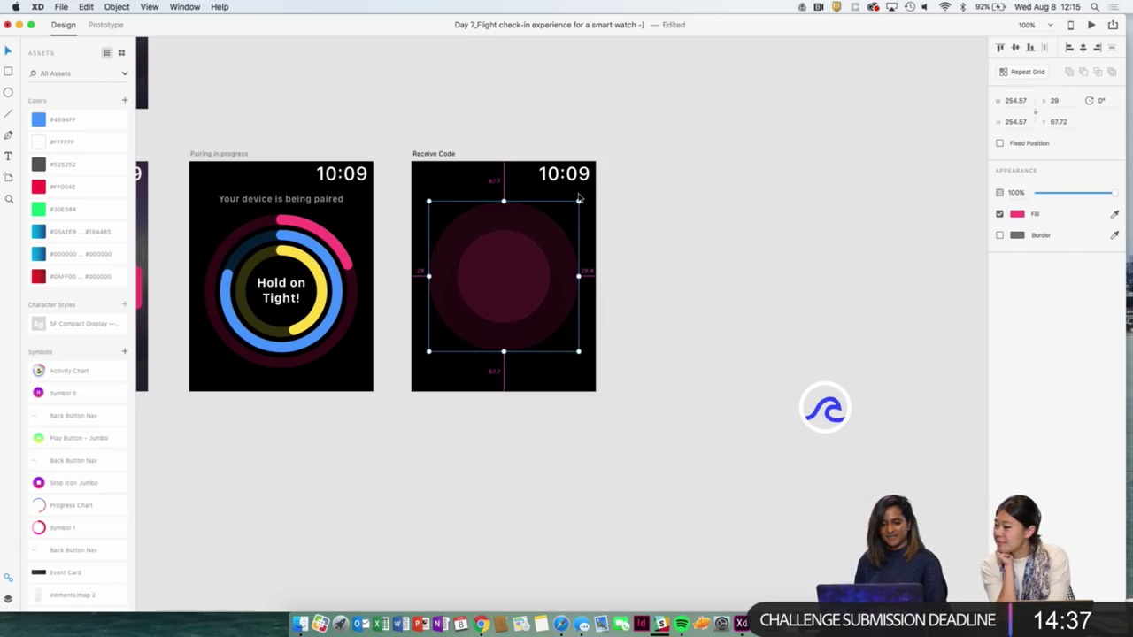
# Paste the microphone icon on top of the pink circles and shrink it to fit inside the inner circle.
pyautogui.click(459, 155)
pyautogui.hotkey('ctrl', 'v')
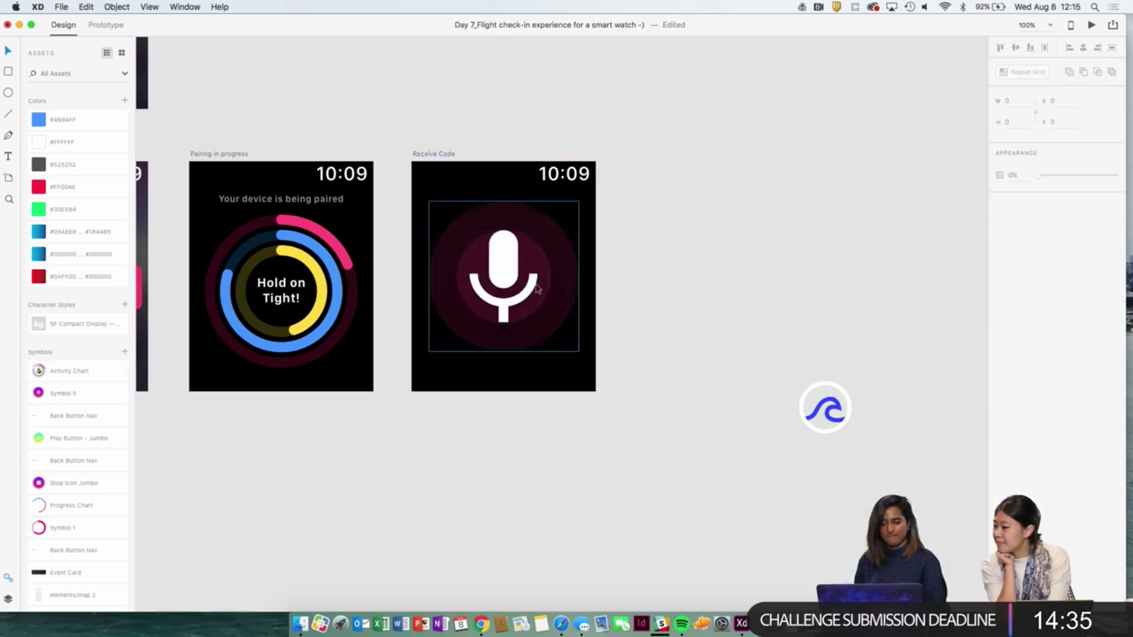
pyautogui.moveTo(543, 245); pyautogui.dragTo(526, 241)
pyautogui.click(631, 282)
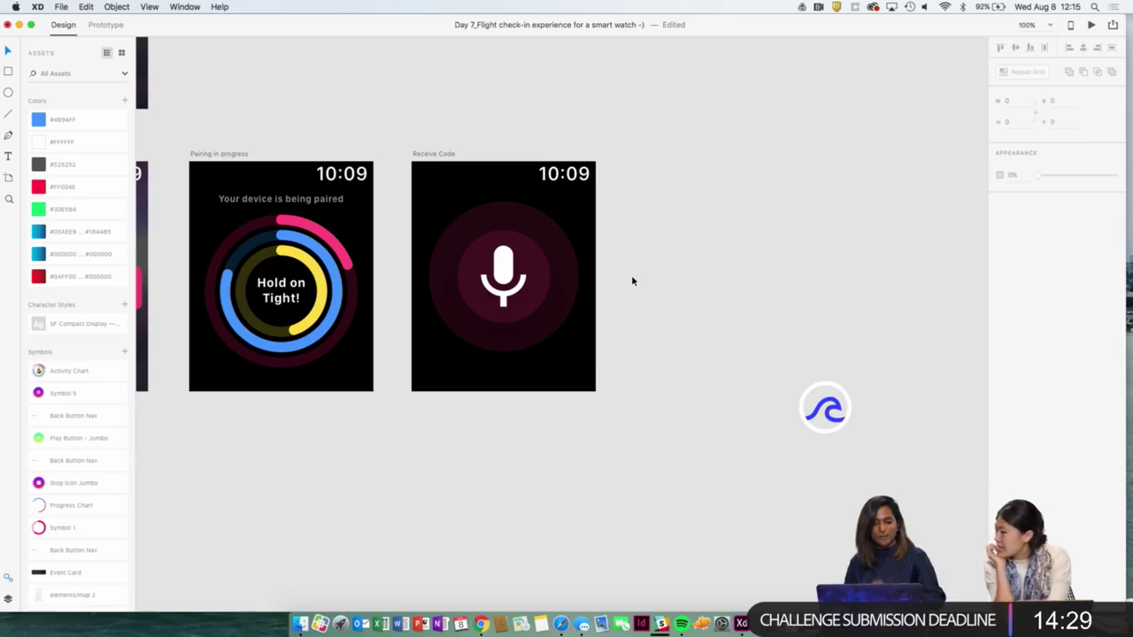
pyautogui.doubleClick(517, 278)
pyautogui.moveTo(527, 244); pyautogui.dragTo(523, 249)
pyautogui.click(673, 305)
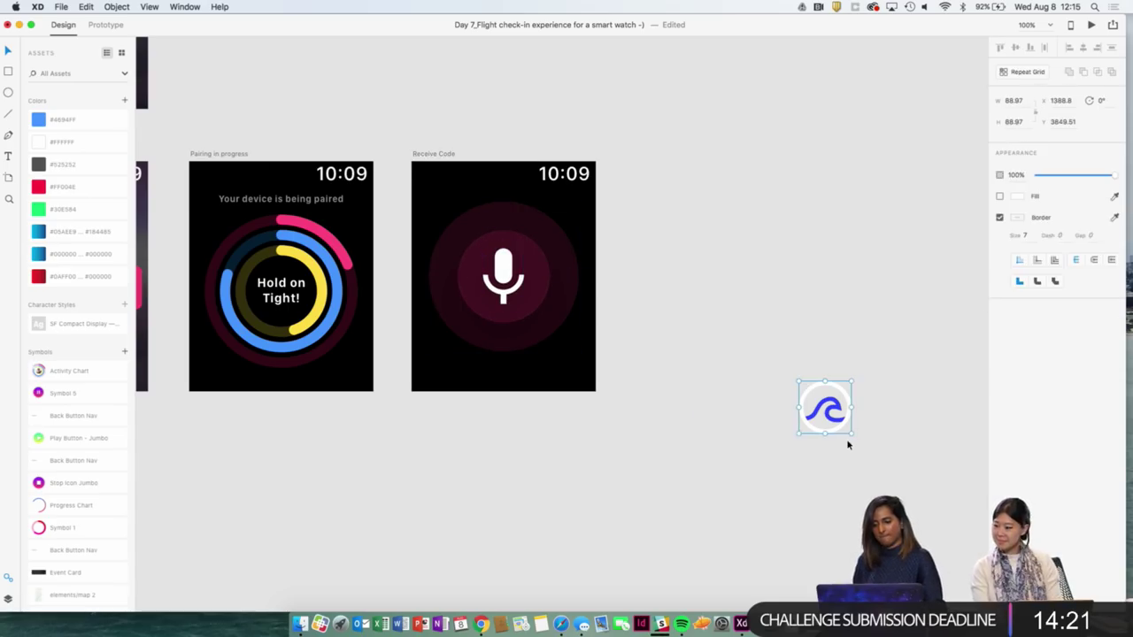
# Duplicate the Receive Code artboard beside the original and rename the copy as "Device paired".
pyautogui.hscroll(5, 847, 445)
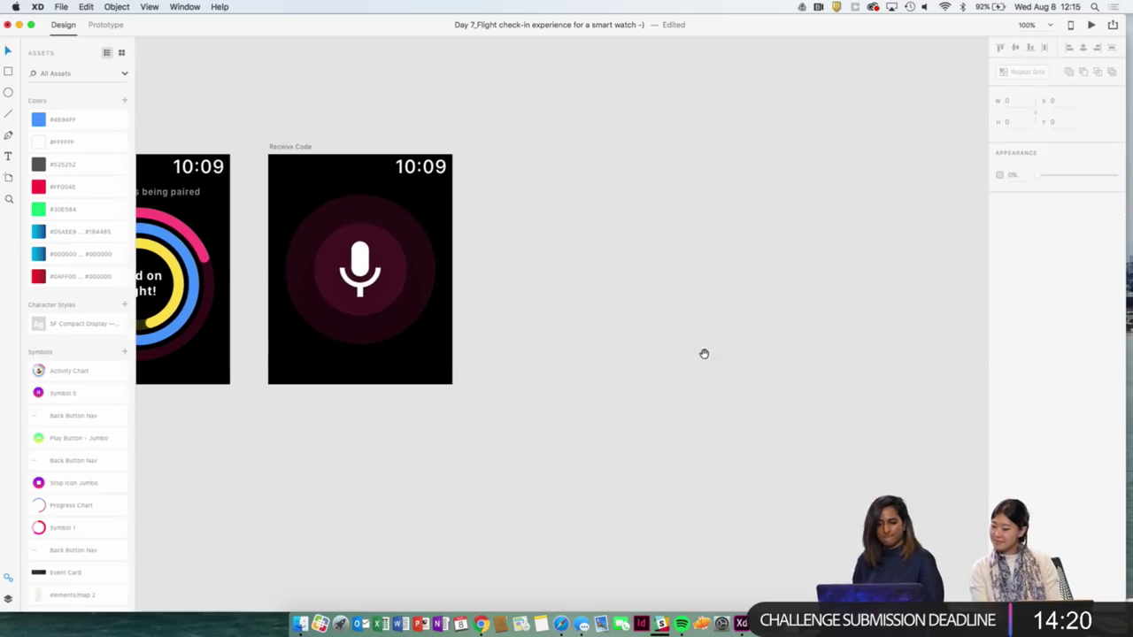
pyautogui.click(298, 150)
pyautogui.moveTo(298, 152); pyautogui.dragTo(521, 152)
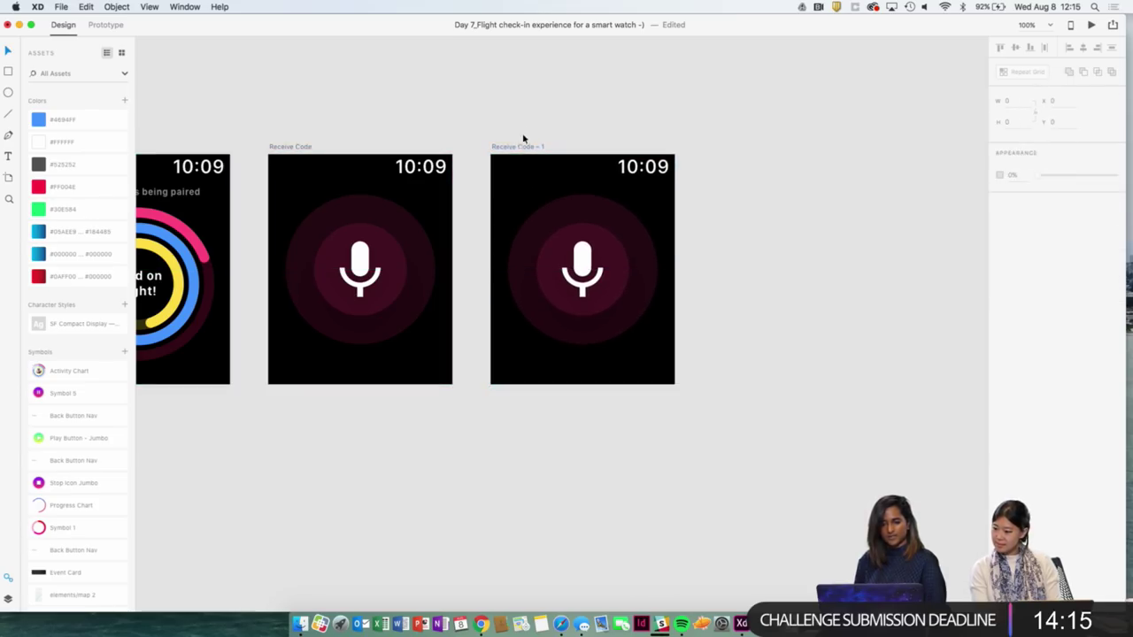
pyautogui.doubleClick(518, 147)
pyautogui.write('Dev')
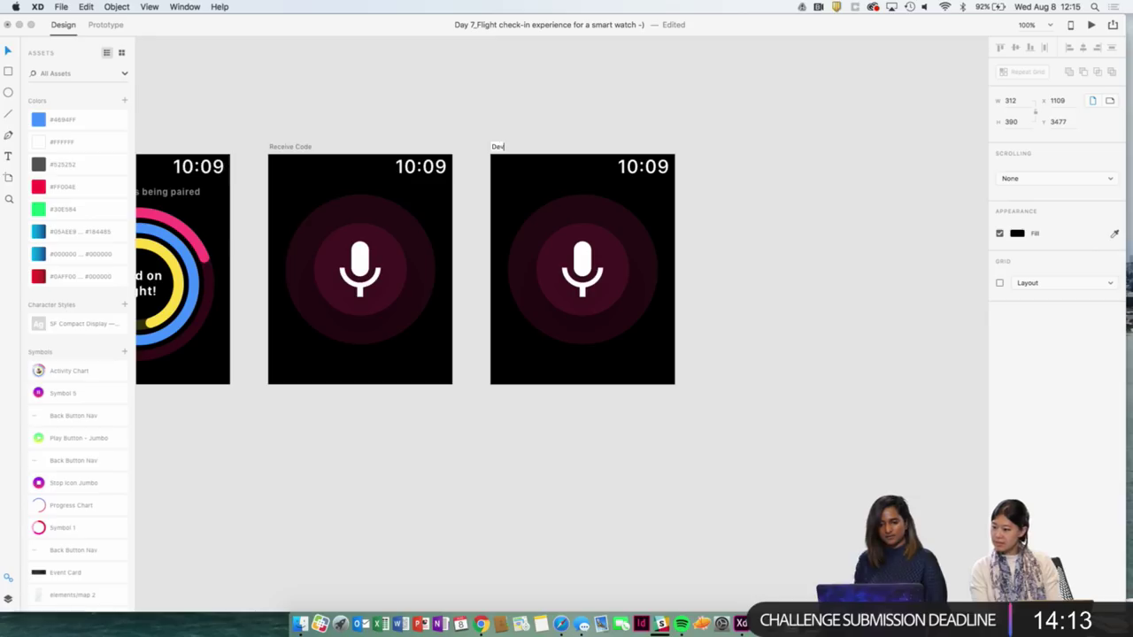
pyautogui.write('ice paire')
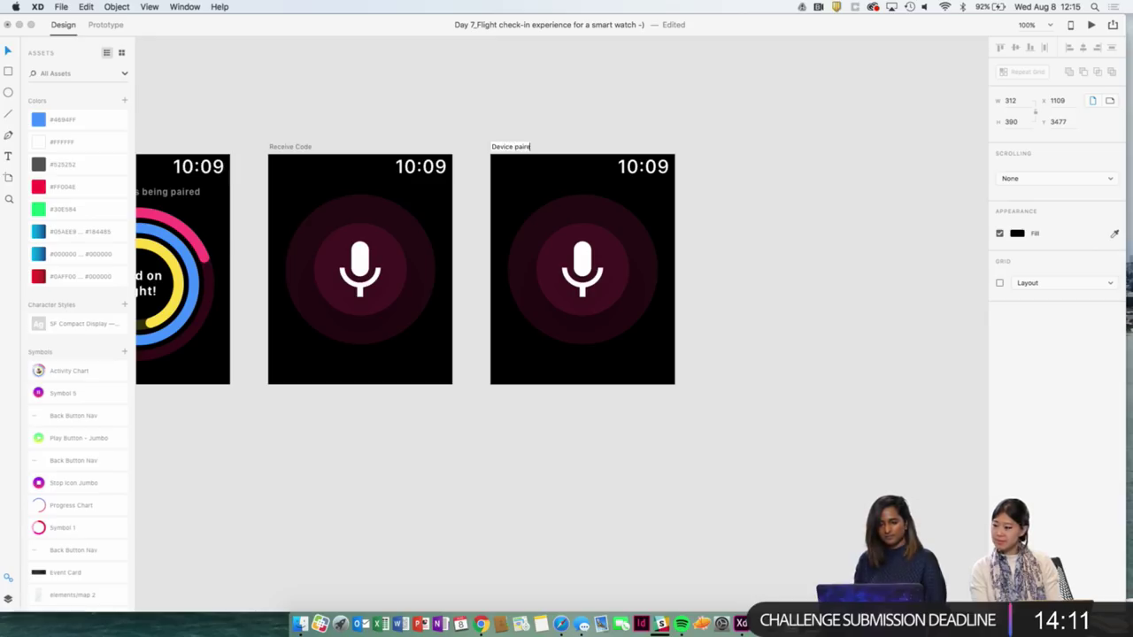
pyautogui.write('d')
pyautogui.press('Return')
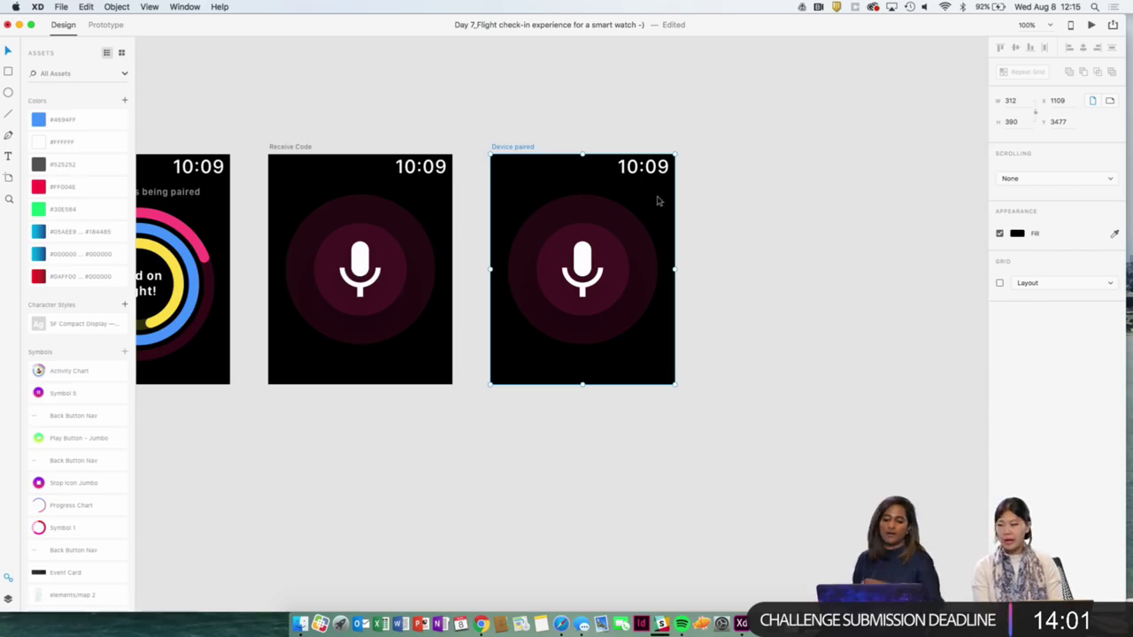
# Delete the pink concentric circles and the microphone icon from the Device paired artboard.
pyautogui.click(625, 221)
pyautogui.press('BackSpace')
pyautogui.click(581, 270)
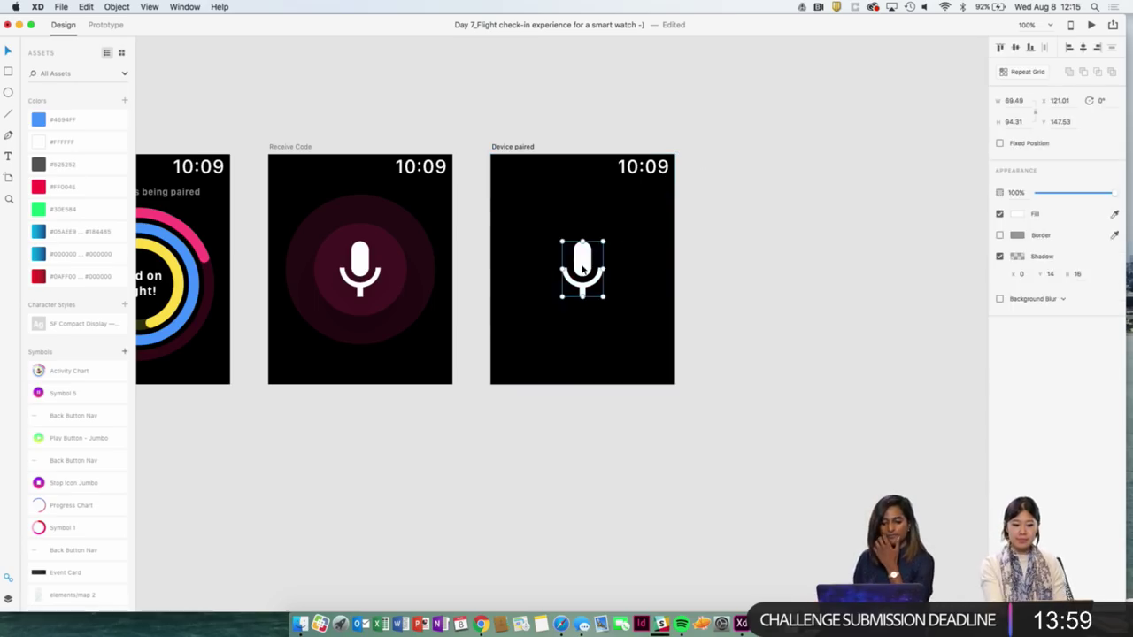
pyautogui.press('BackSpace')
# Switch to the smartwatch-ui-kit-final file and look through its charts, lists, buttons and icons for a device-paired graphic.
pyautogui.hotkey('ctrl', 'Up')
pyautogui.hotkey('ctrl', 'Right')
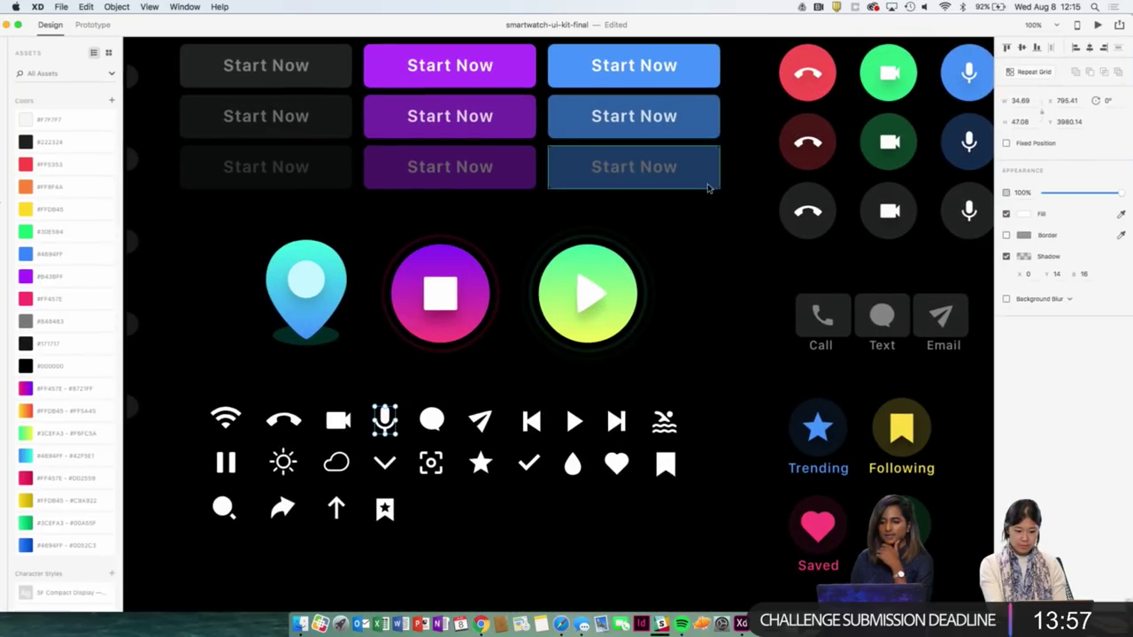
pyautogui.press('super+minus')
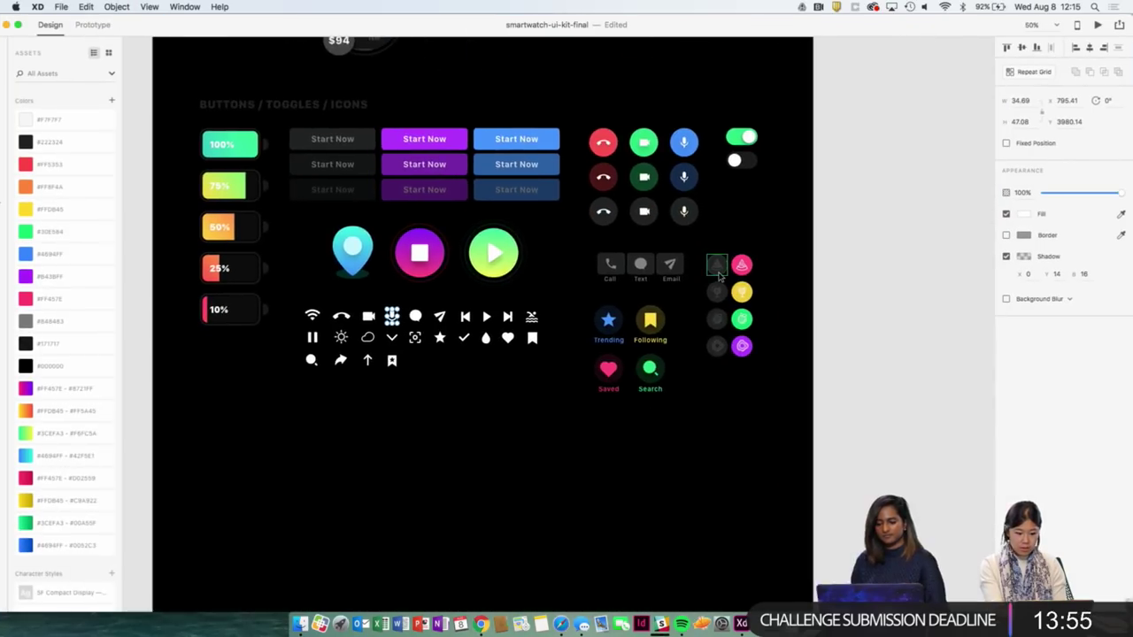
pyautogui.scroll(-3, 719, 277)
pyautogui.scroll(3, 718, 277)
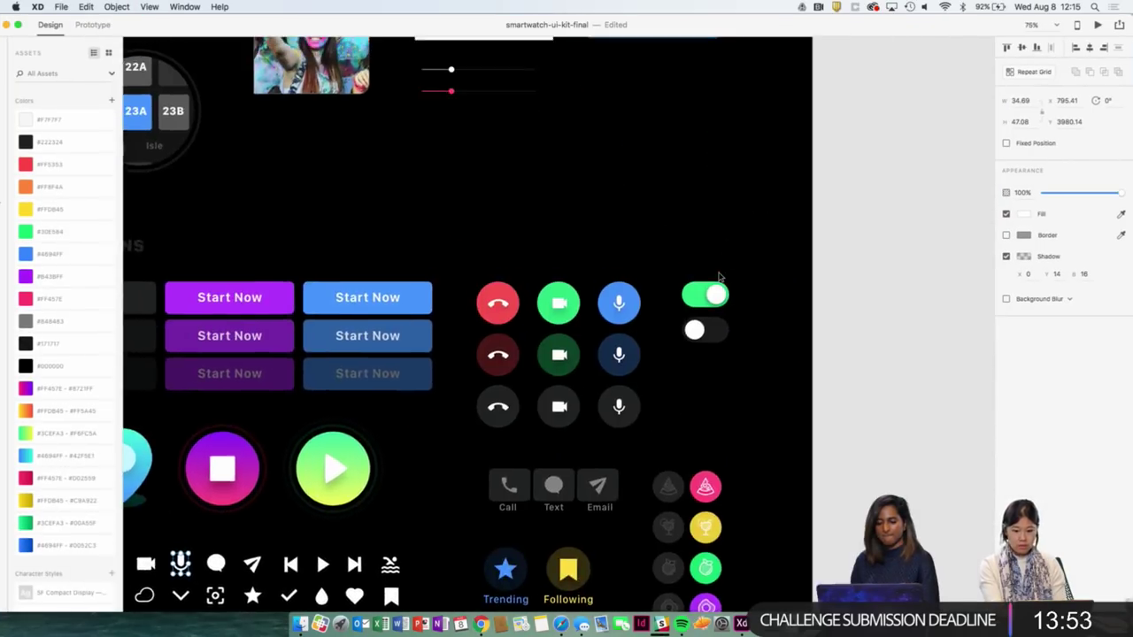
pyautogui.scroll(-3, 718, 278)
pyautogui.scroll(5, 719, 277)
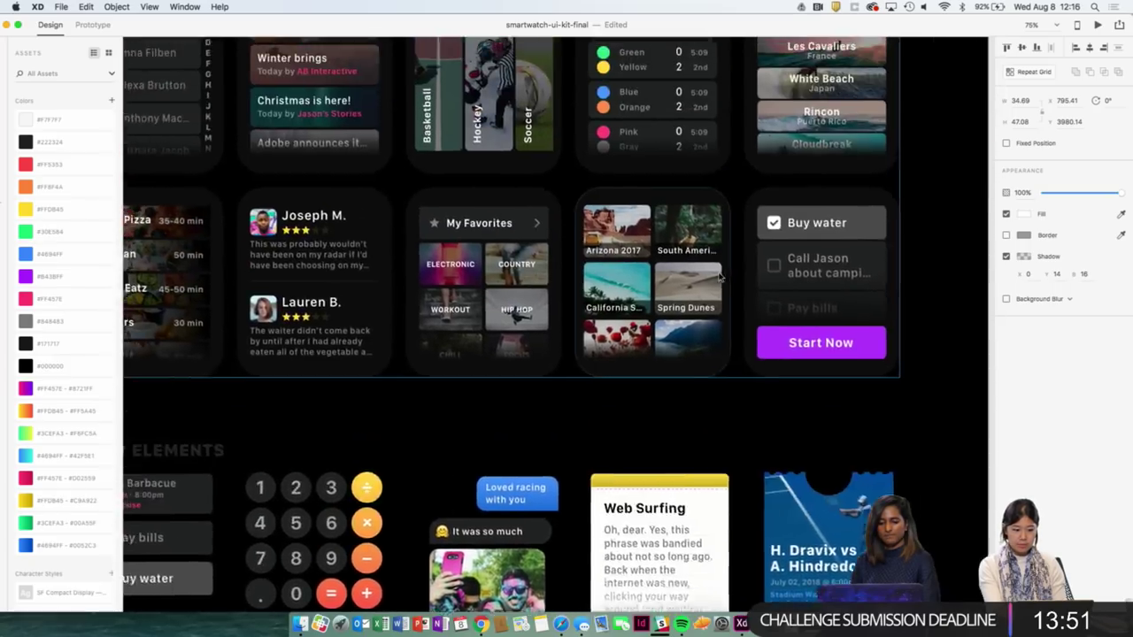
pyautogui.scroll(3, 719, 277)
pyautogui.scroll(5, 719, 277)
pyautogui.scroll(-3, 719, 277)
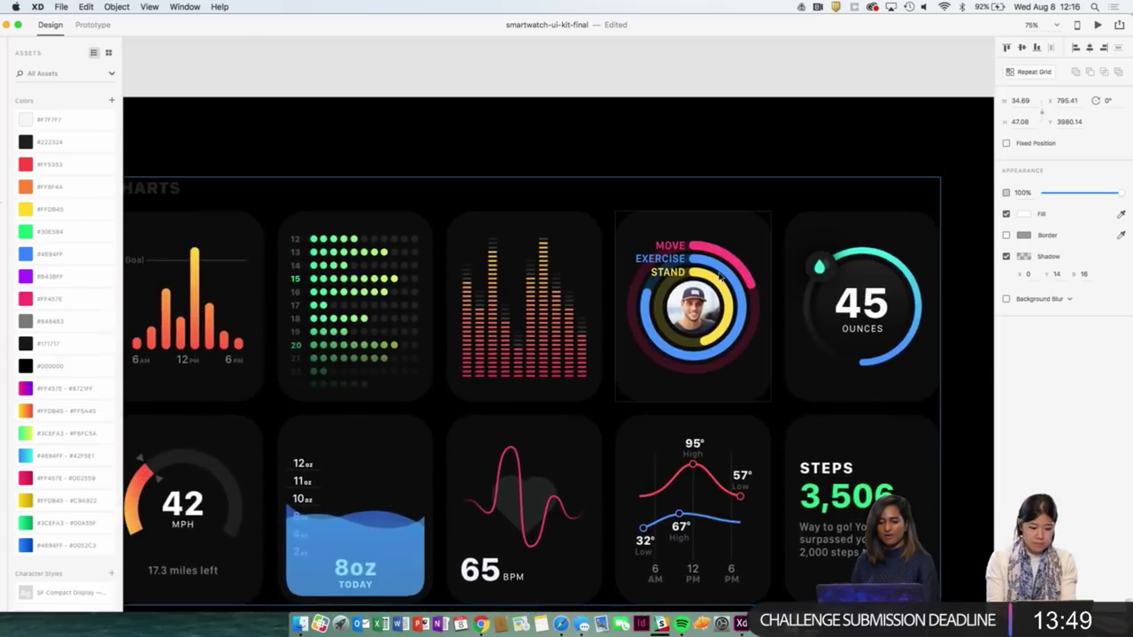
pyautogui.scroll(-3, 719, 277)
pyautogui.hscroll(3, 718, 277)
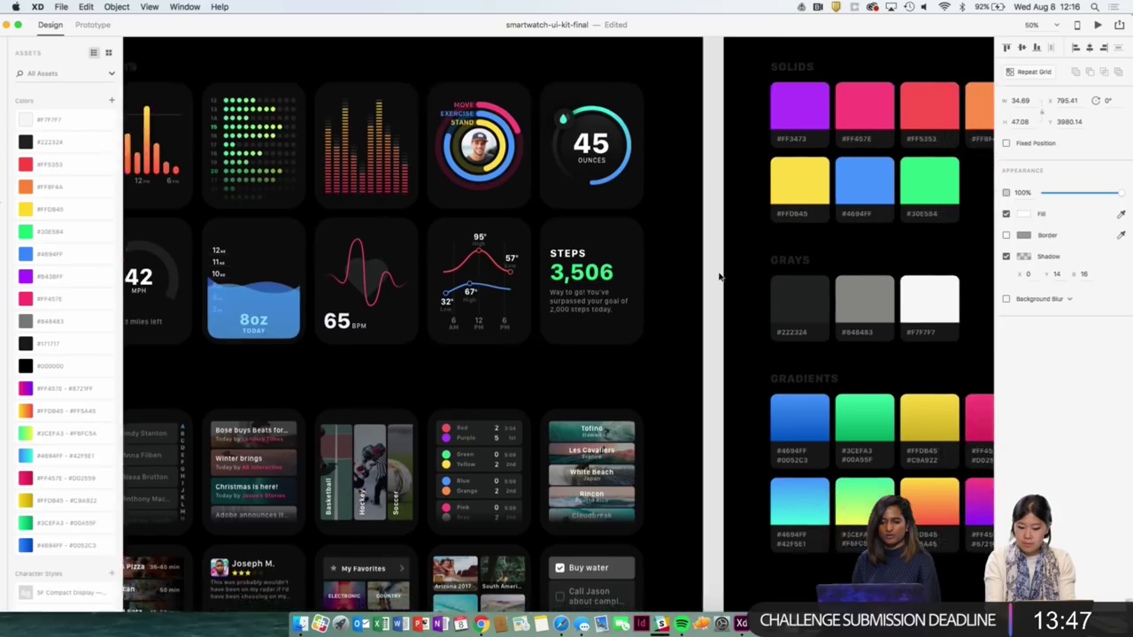
pyautogui.scroll(-10, 719, 277)
pyautogui.hscroll(-1, 719, 277)
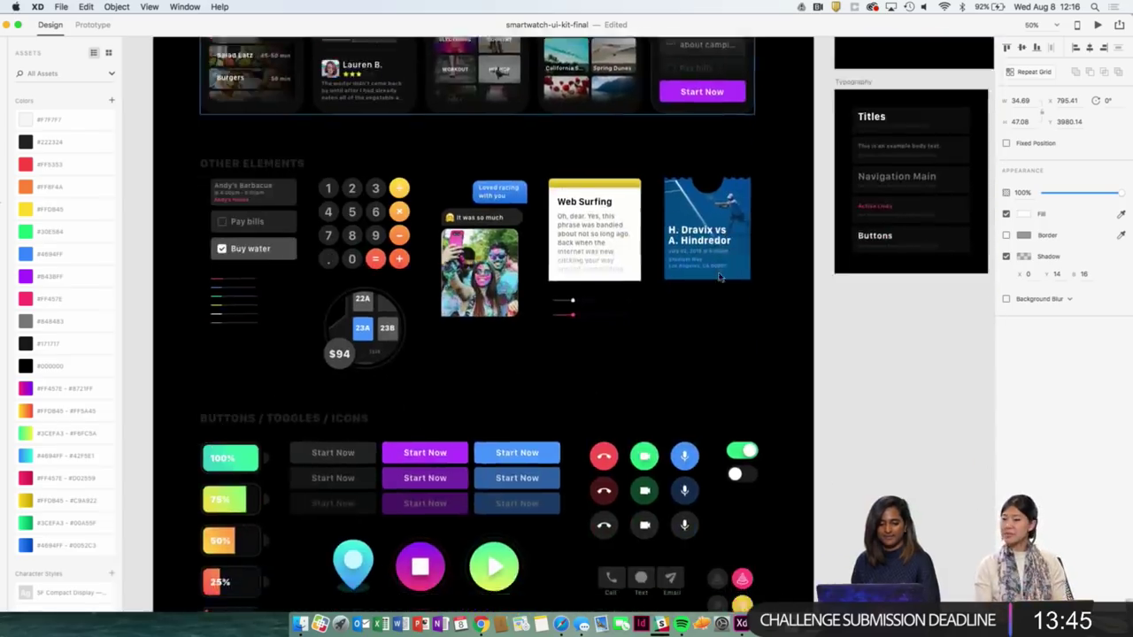
pyautogui.scroll(-5, 718, 277)
pyautogui.hscroll(-2, 719, 277)
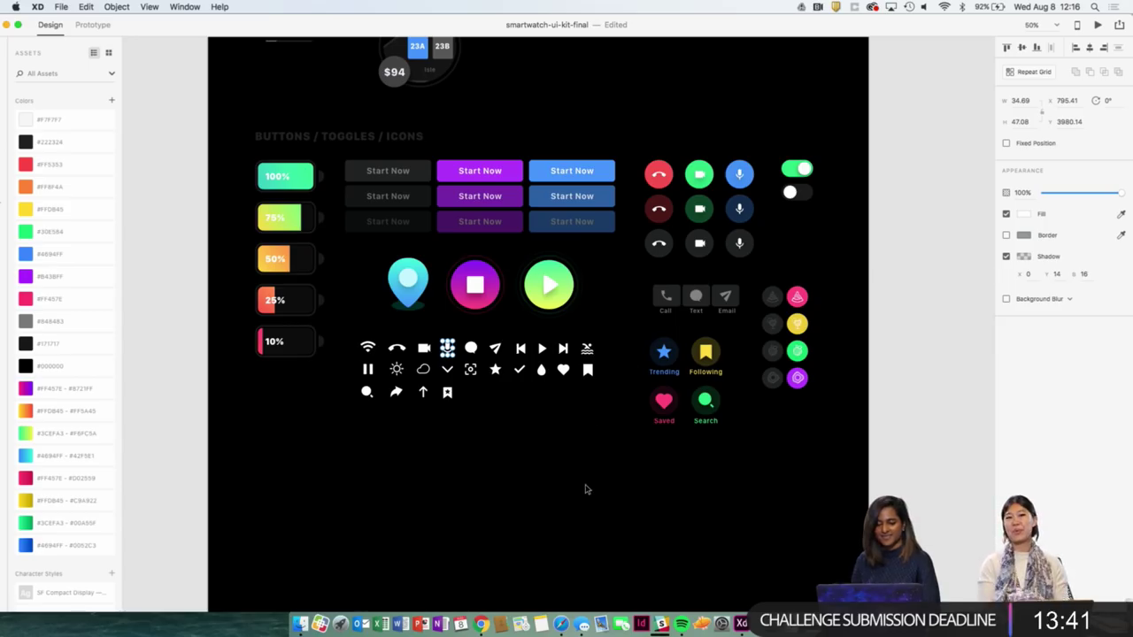
# Examine the kit's Colors artboard and the chart components next to it.
pyautogui.hscroll(5, 585, 489)
pyautogui.scroll(-1, 585, 490)
pyautogui.scroll(2, 586, 489)
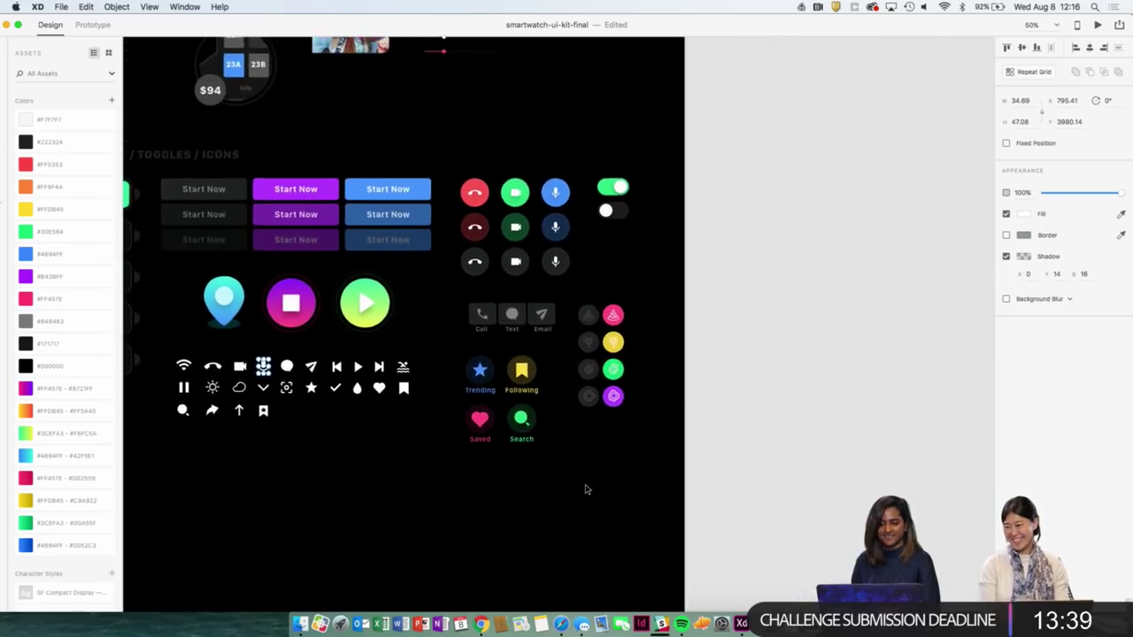
pyautogui.scroll(10, 586, 490)
pyautogui.hscroll(3, 586, 490)
pyautogui.hscroll(-2, 585, 489)
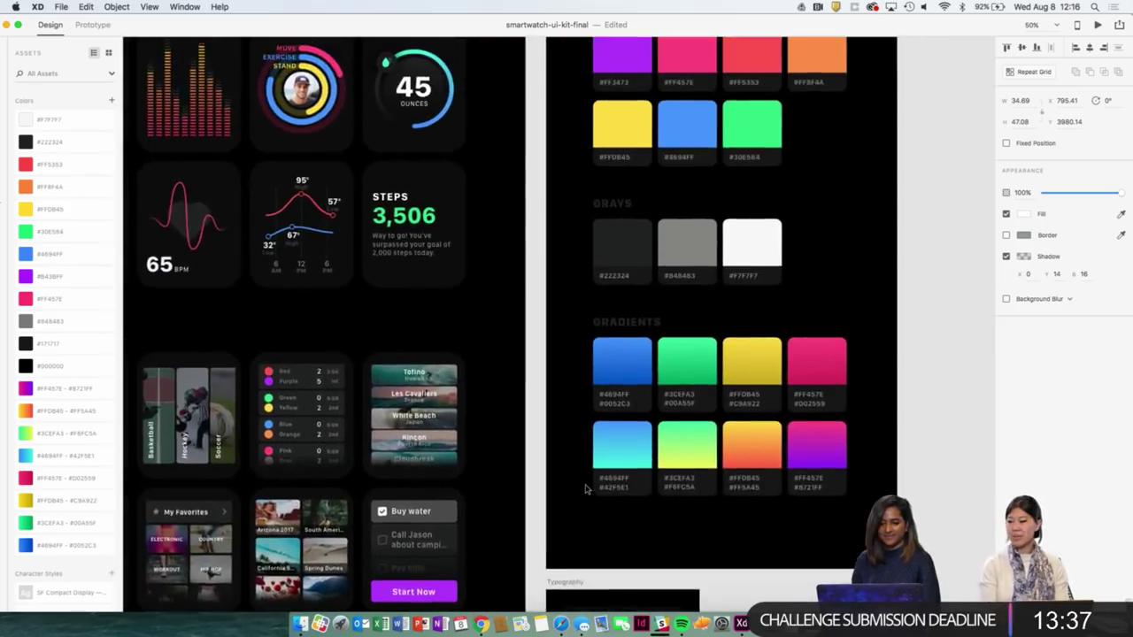
pyautogui.scroll(6, 585, 490)
pyautogui.hscroll(-1, 585, 490)
pyautogui.scroll(-3, 585, 489)
pyautogui.hscroll(-3, 585, 490)
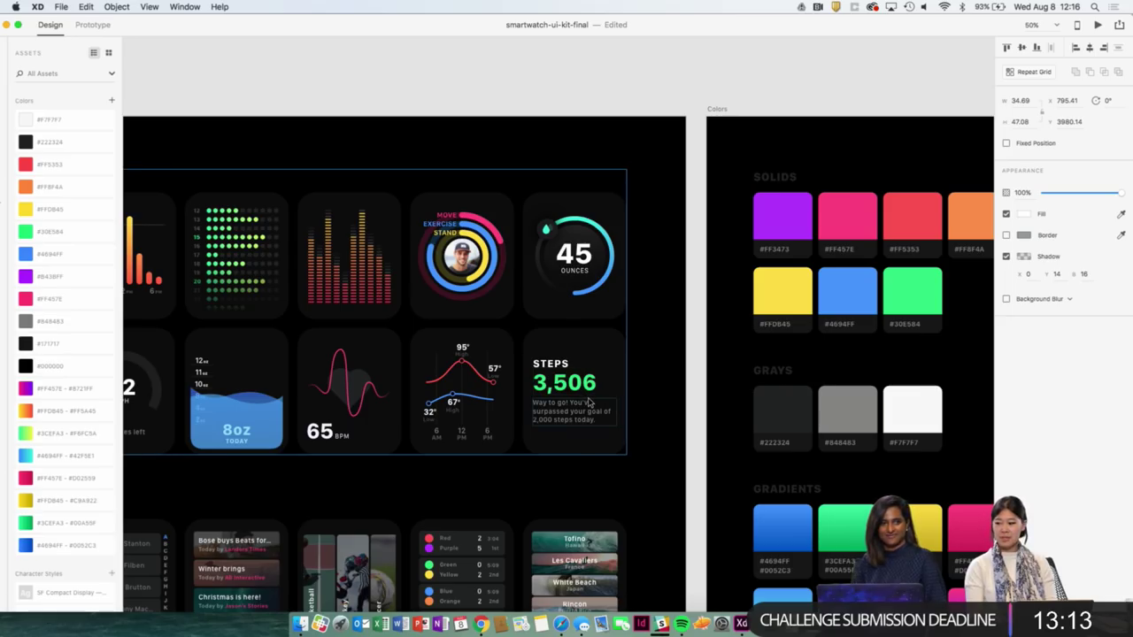
pyautogui.scroll(-5, 576, 389)
pyautogui.hscroll(-3, 575, 389)
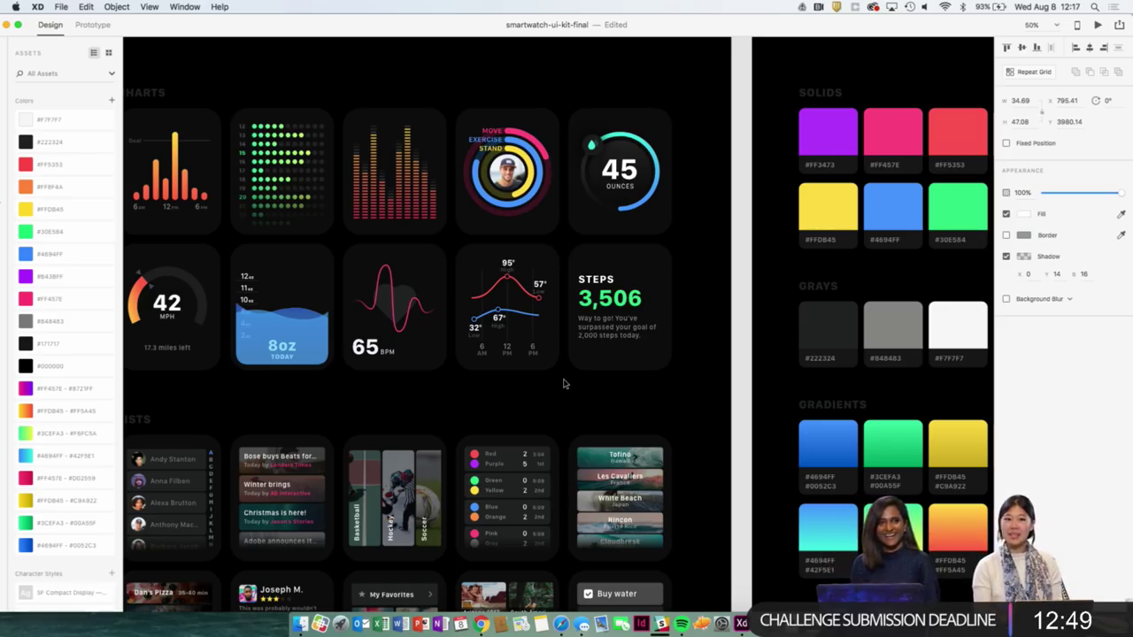
pyautogui.click(750, 317)
pyautogui.scroll(-5, 750, 317)
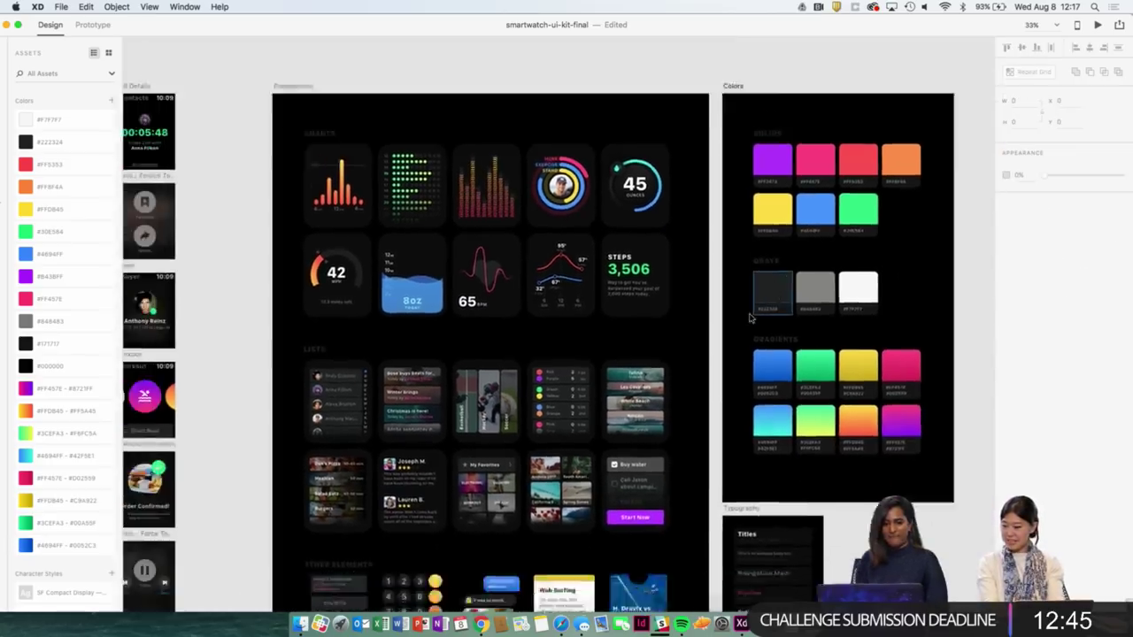
pyautogui.scroll(5, 750, 317)
# Look through the kit's sample screens for calls, news, sports, surf, eat and music for a confirmation layout.
pyautogui.hotkey('ctrl', 'Up')
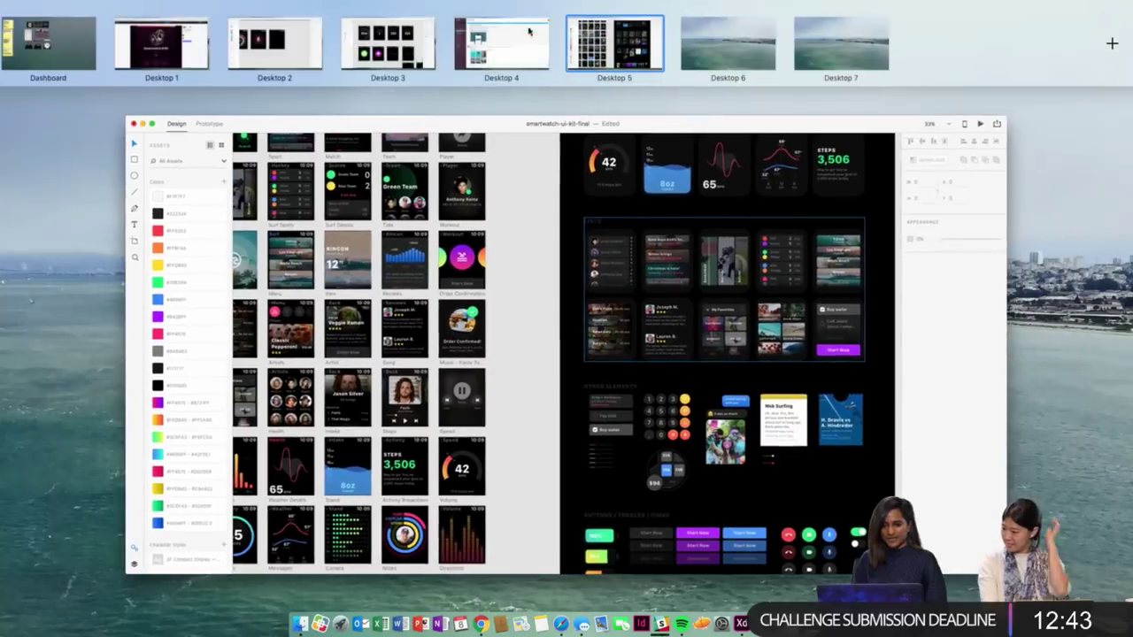
pyautogui.click(656, 236)
pyautogui.scroll(-3, 652, 277)
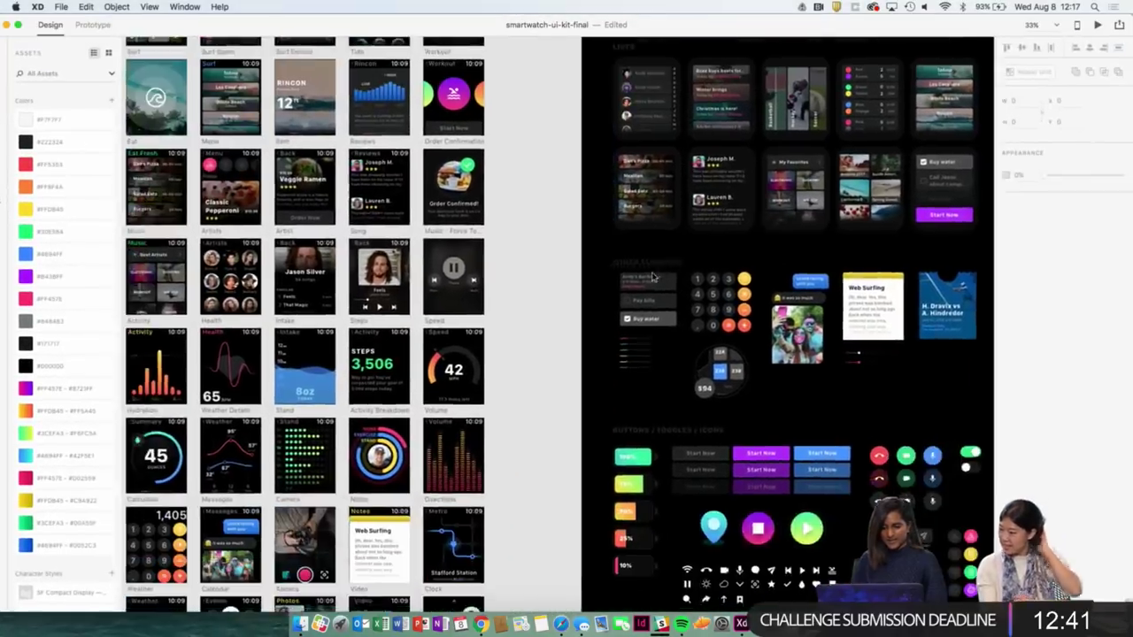
pyautogui.scroll(3, 653, 277)
pyautogui.scroll(2, 652, 277)
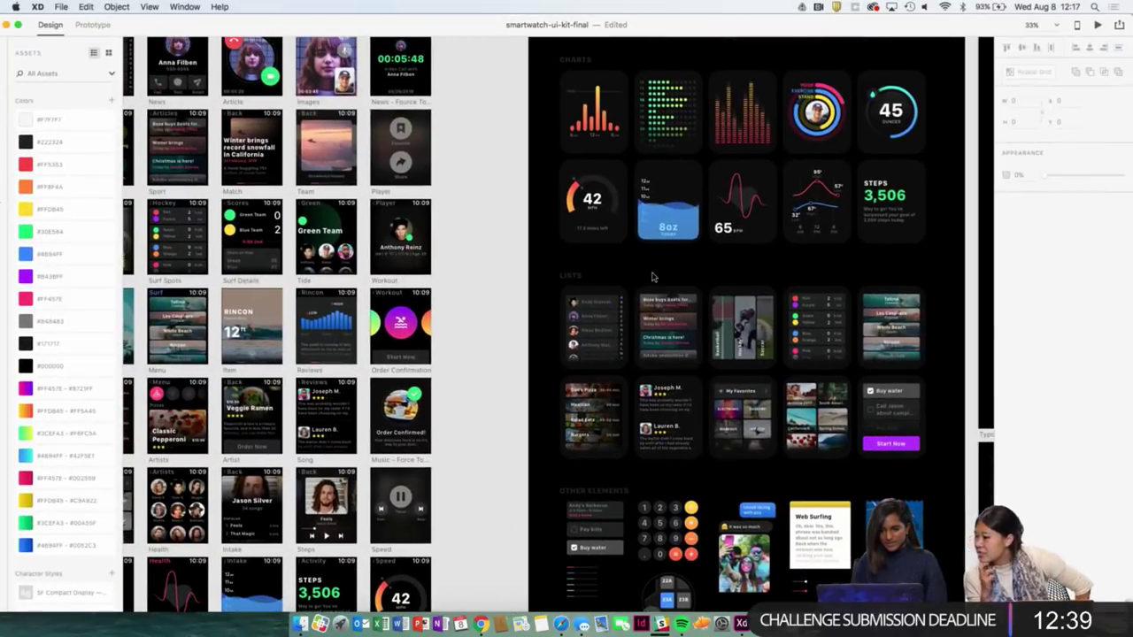
pyautogui.scroll(-2, 504, 438)
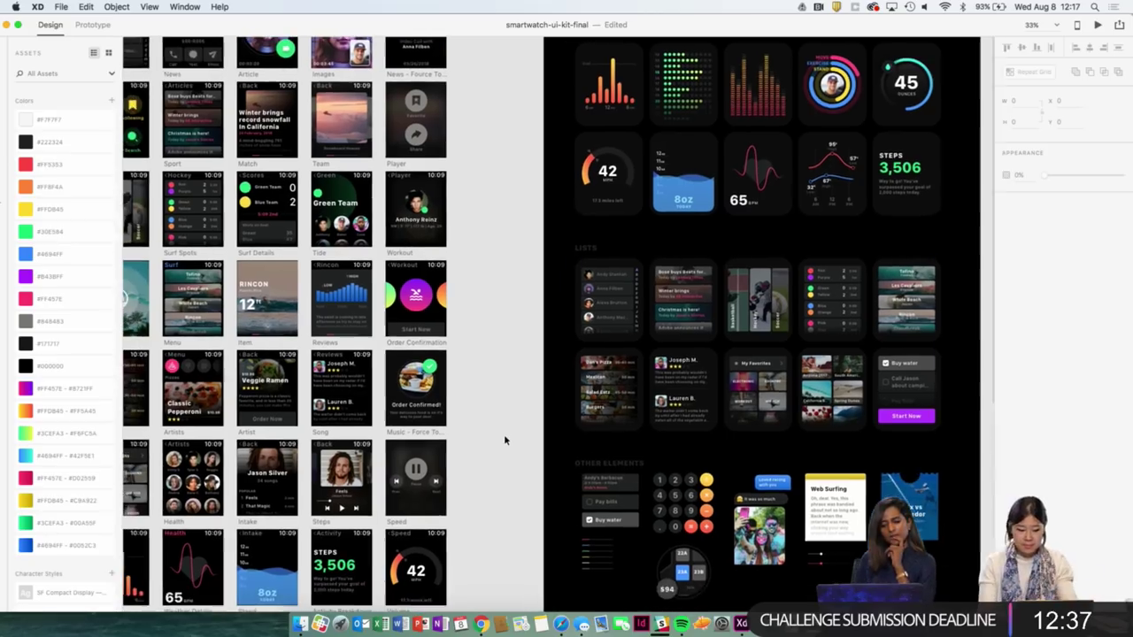
pyautogui.hscroll(-3, 505, 440)
pyautogui.scroll(-1, 504, 440)
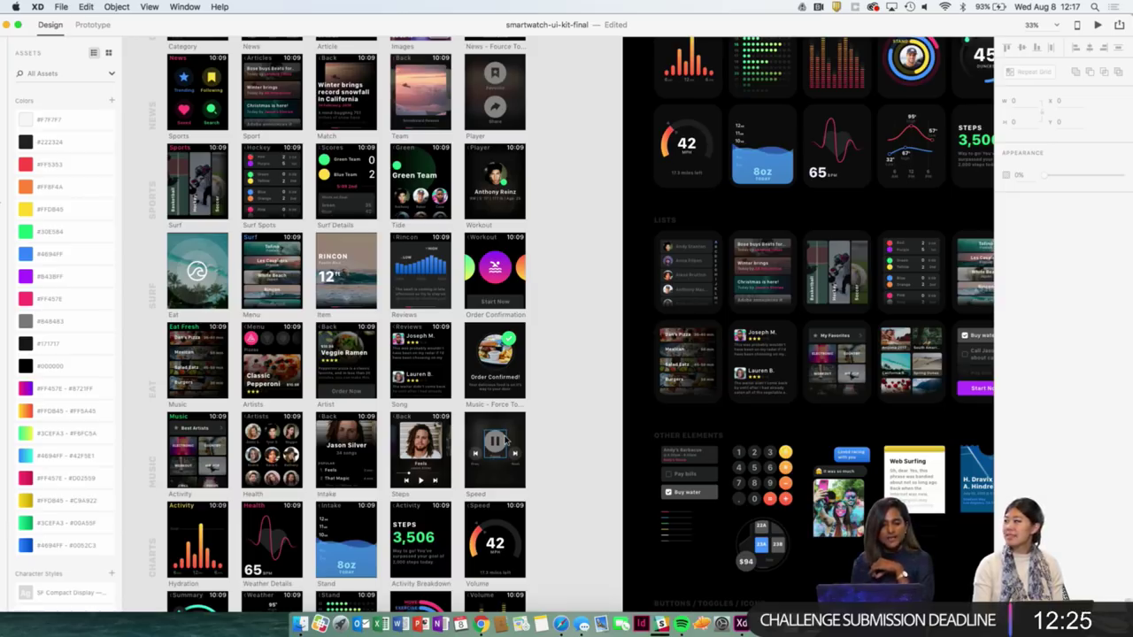
pyautogui.scroll(-2, 506, 440)
pyautogui.hscroll(2, 507, 440)
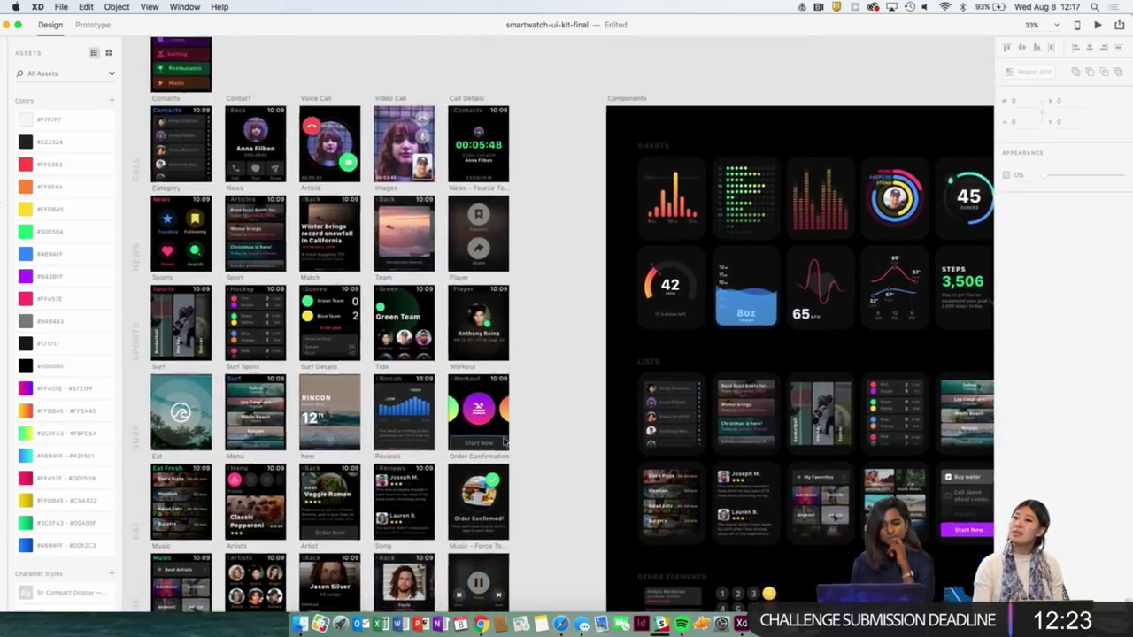
pyautogui.scroll(-3, 503, 441)
pyautogui.hscroll(-2, 509, 434)
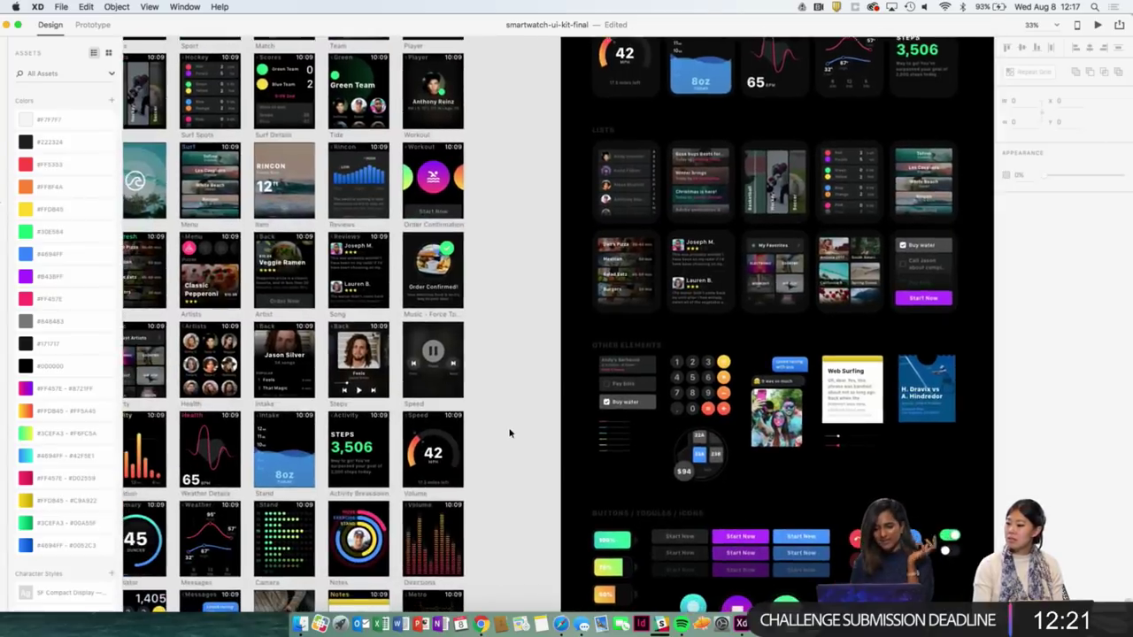
# Examine the kit's lower sample screens, such as Battery, Wifi and Notifications, and the buttons, toggles and icons section.
pyautogui.scroll(-10, 510, 432)
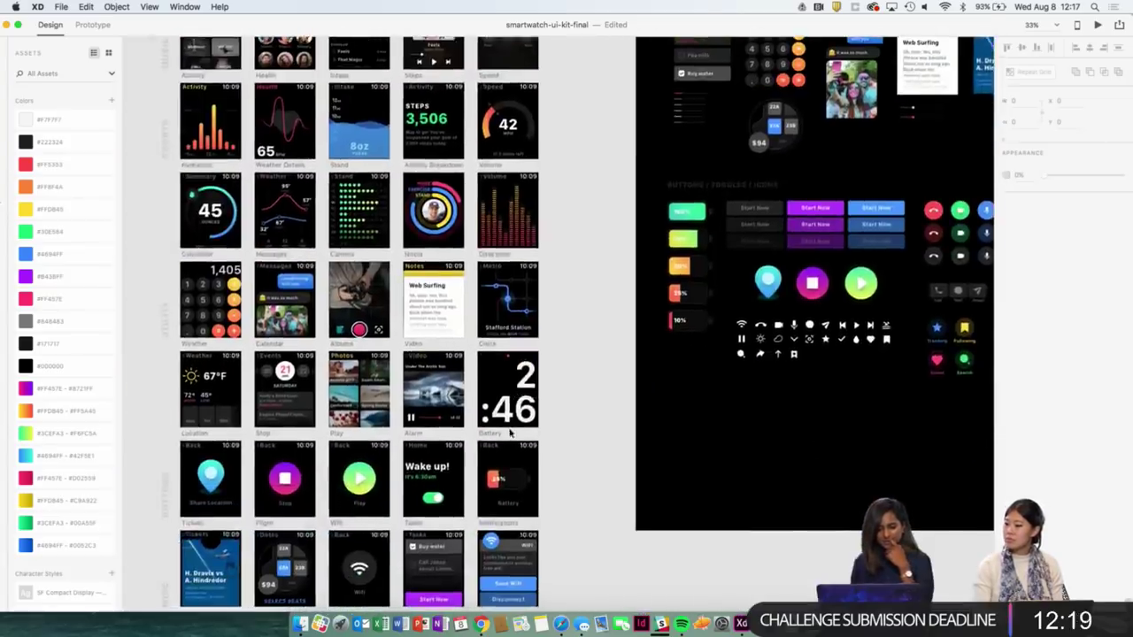
pyautogui.hscroll(-1, 509, 432)
pyautogui.scroll(3, 510, 432)
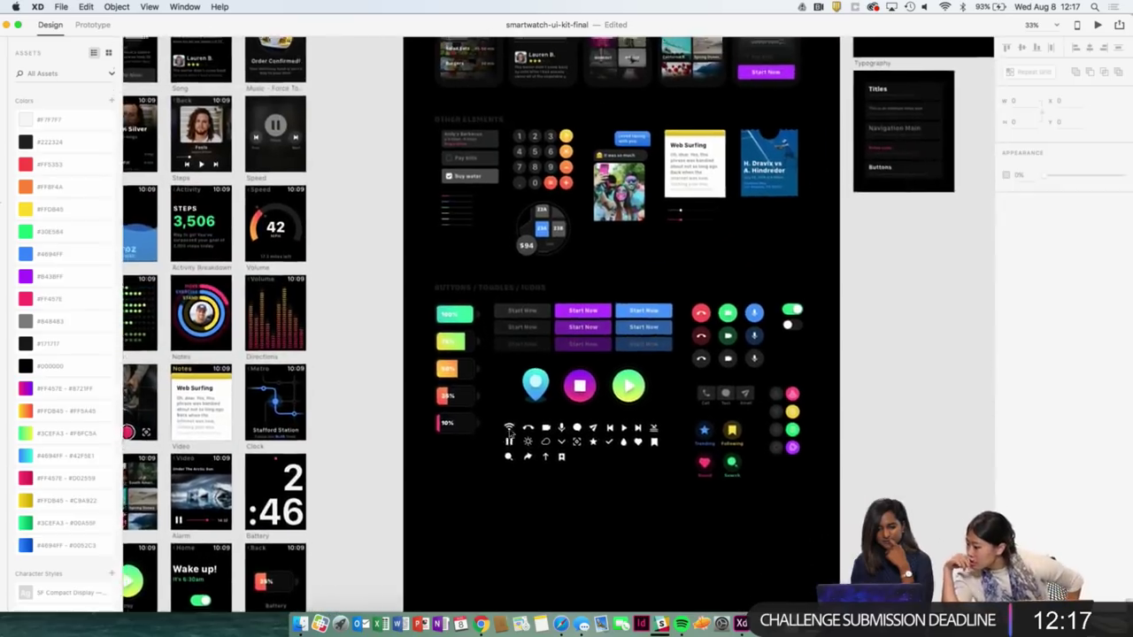
pyautogui.scroll(-3, 510, 432)
pyautogui.hscroll(1, 510, 431)
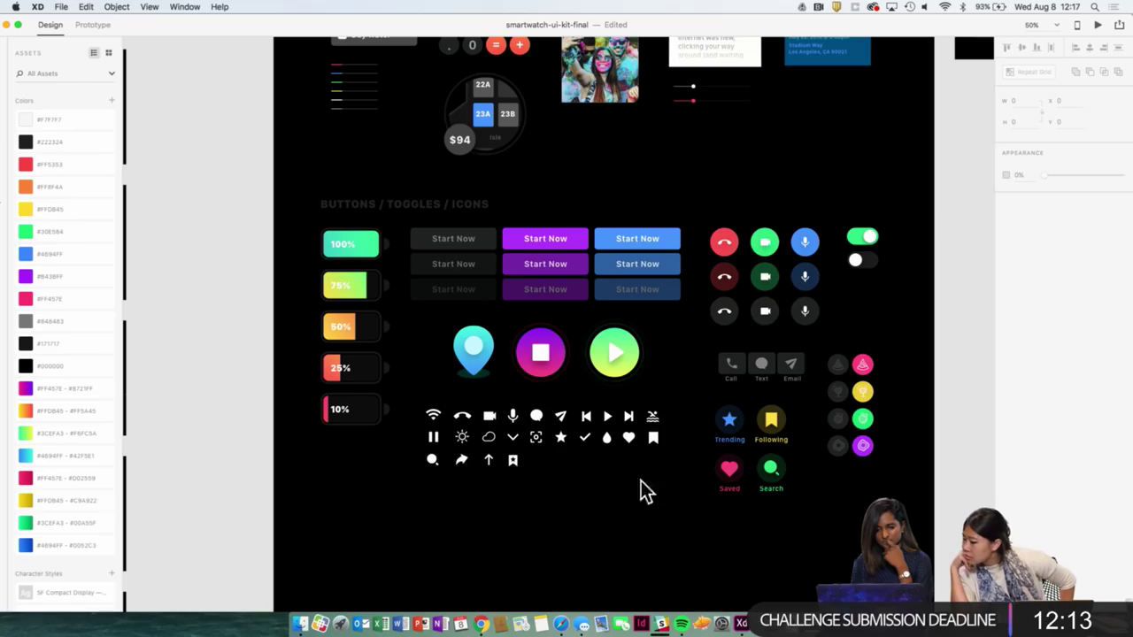
pyautogui.hscroll(-4, 645, 443)
pyautogui.scroll(-2, 644, 443)
pyautogui.scroll(-6, 645, 437)
pyautogui.hscroll(-6, 645, 437)
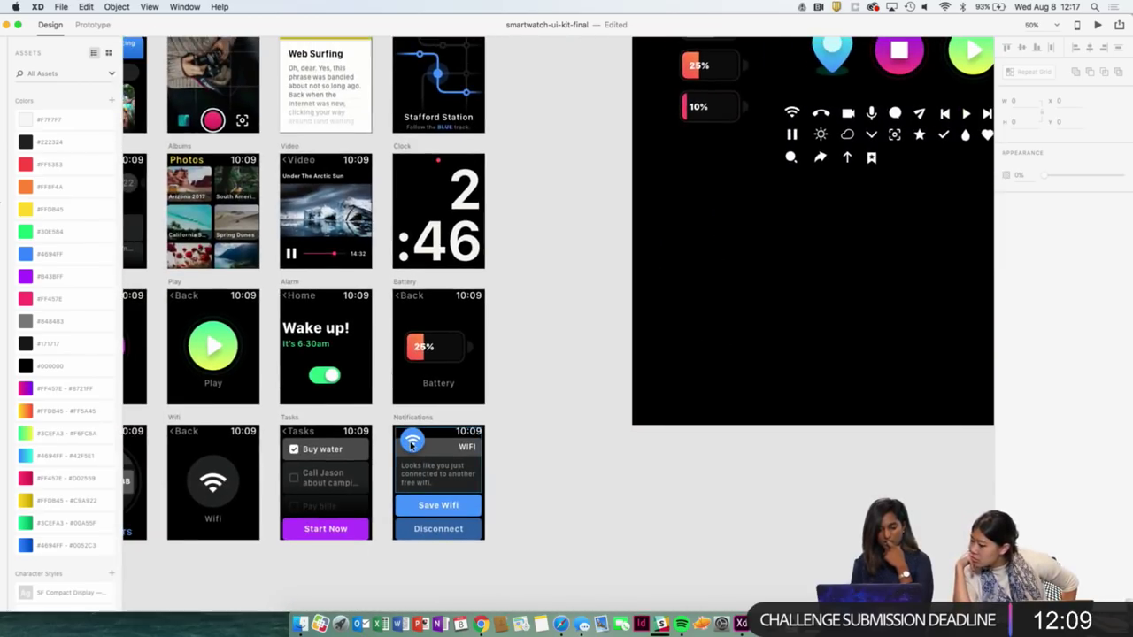
pyautogui.hscroll(-2, 536, 544)
pyautogui.scroll(-1, 537, 544)
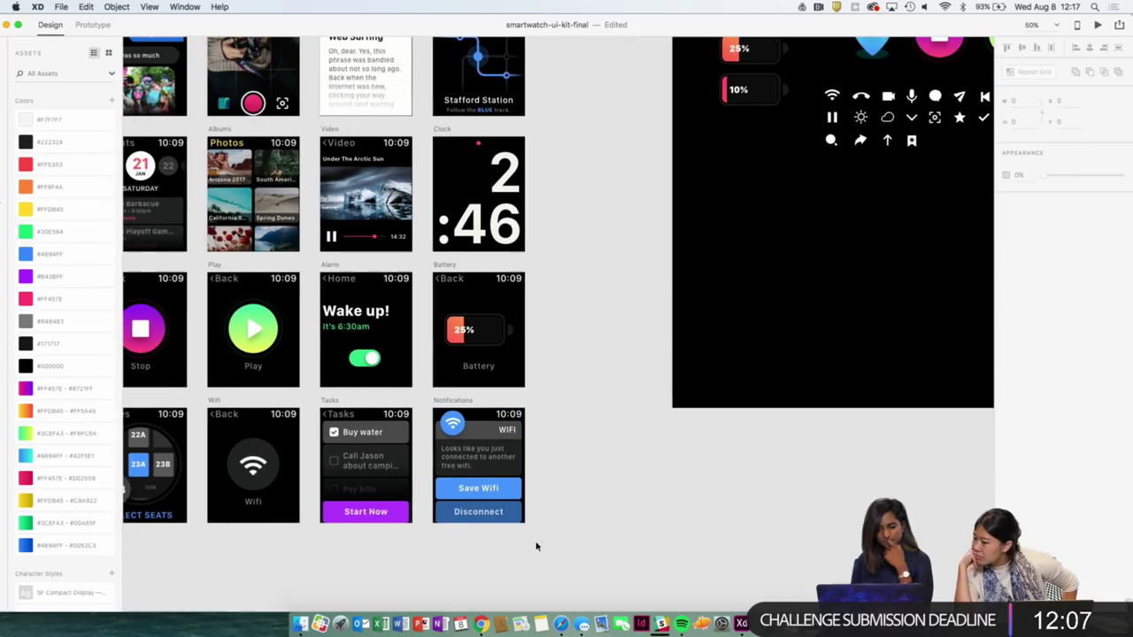
pyautogui.hscroll(-5, 532, 558)
pyautogui.scroll(-3, 531, 559)
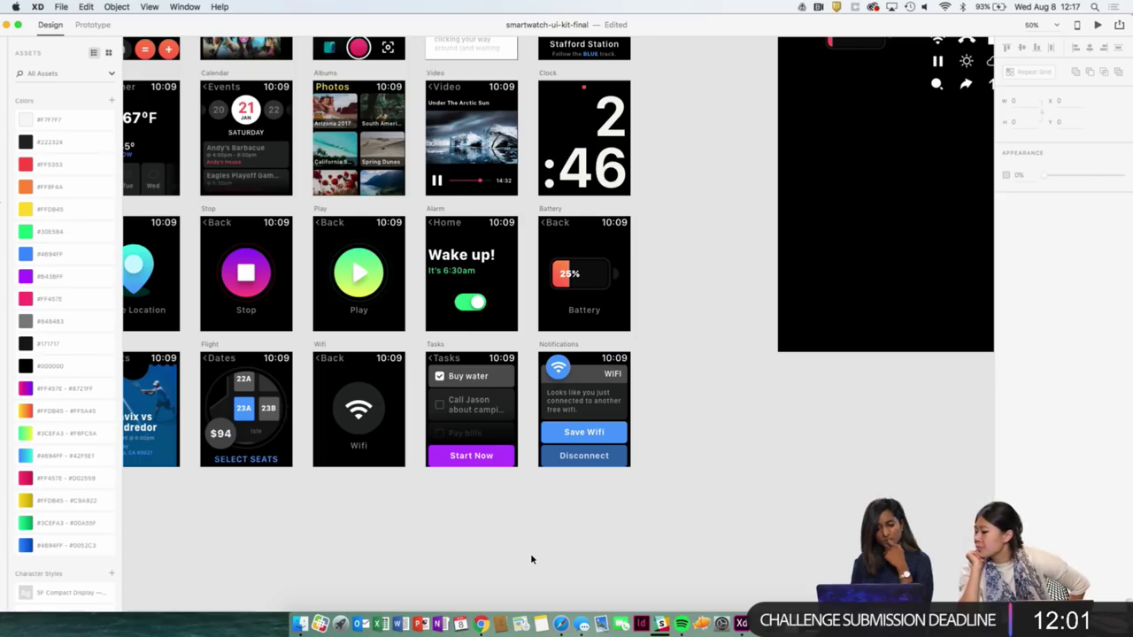
pyautogui.hscroll(20, 530, 553)
pyautogui.scroll(7, 530, 553)
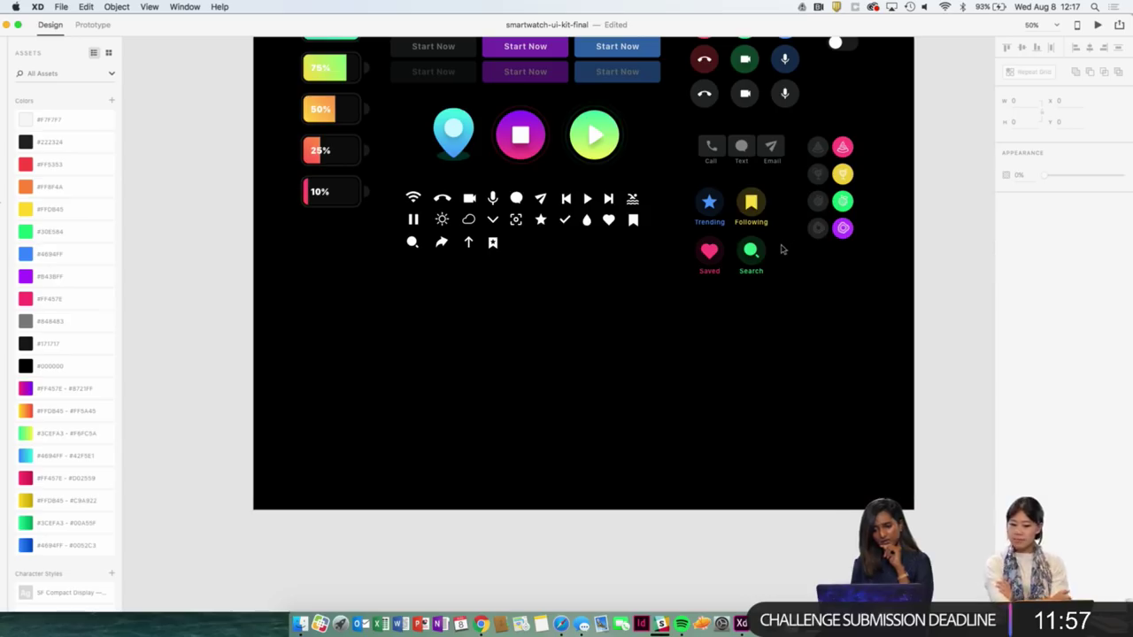
# Copy the green Search button from the kit into the flight check-in file, placing it beside the Device paired artboard.
pyautogui.click(751, 262)
pyautogui.hscroll(-10, 753, 258)
pyautogui.scroll(-2, 754, 258)
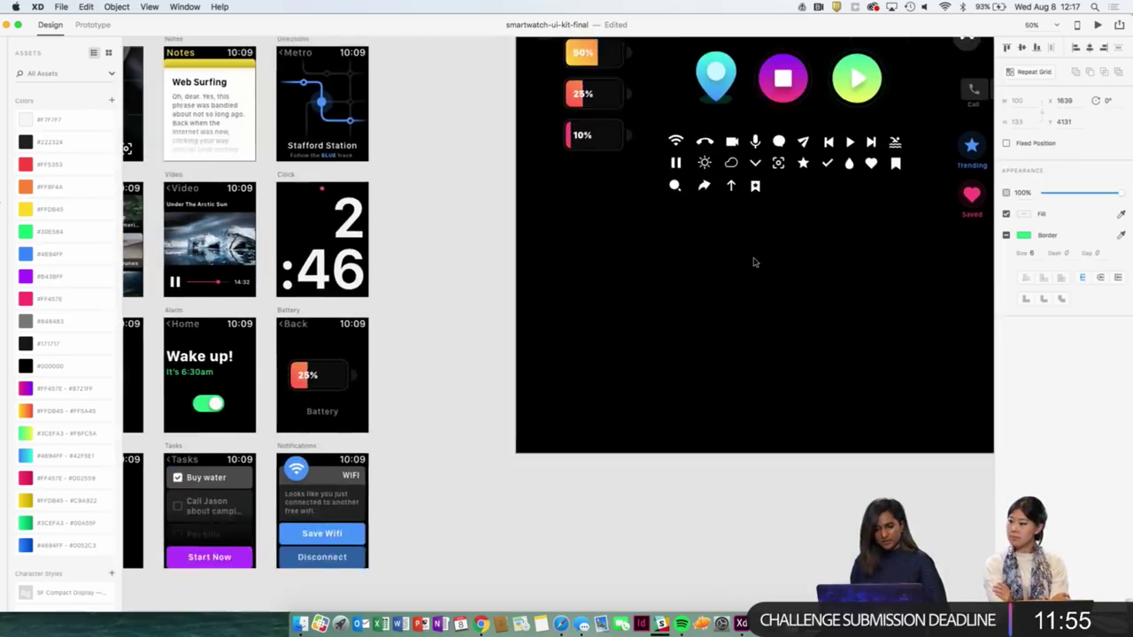
pyautogui.hotkey('ctrl', 'Up')
pyautogui.hotkey('ctrl', 'Left')
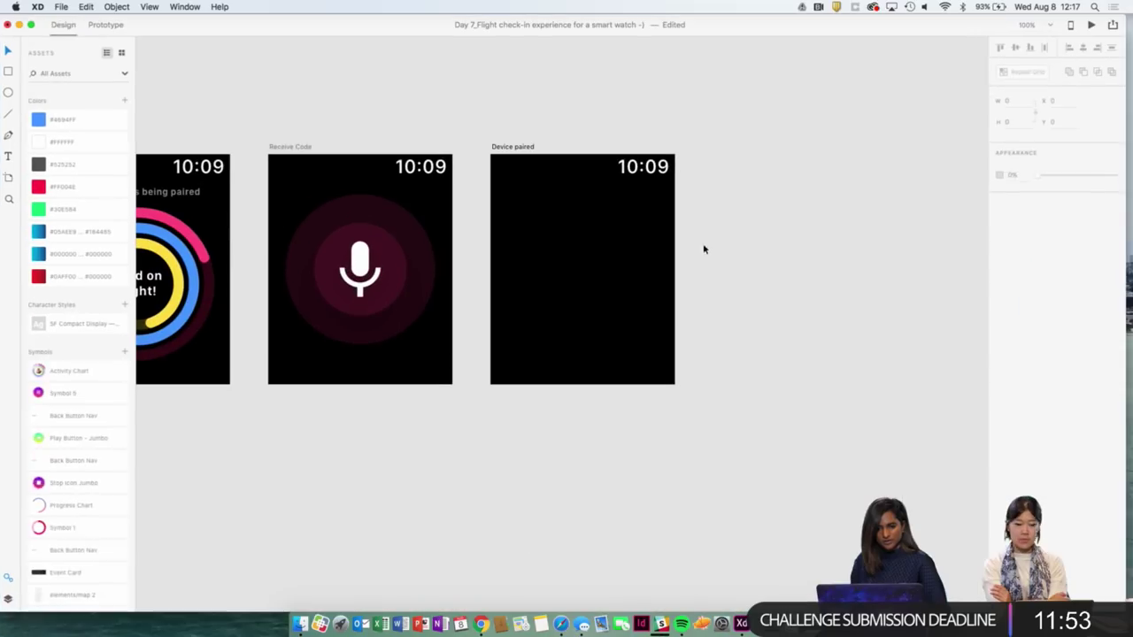
pyautogui.moveTo(594, 257); pyautogui.dragTo(748, 278)
# Switch back to the smartwatch-ui-kit-final file.
pyautogui.hotkey('ctrl', 'Up')
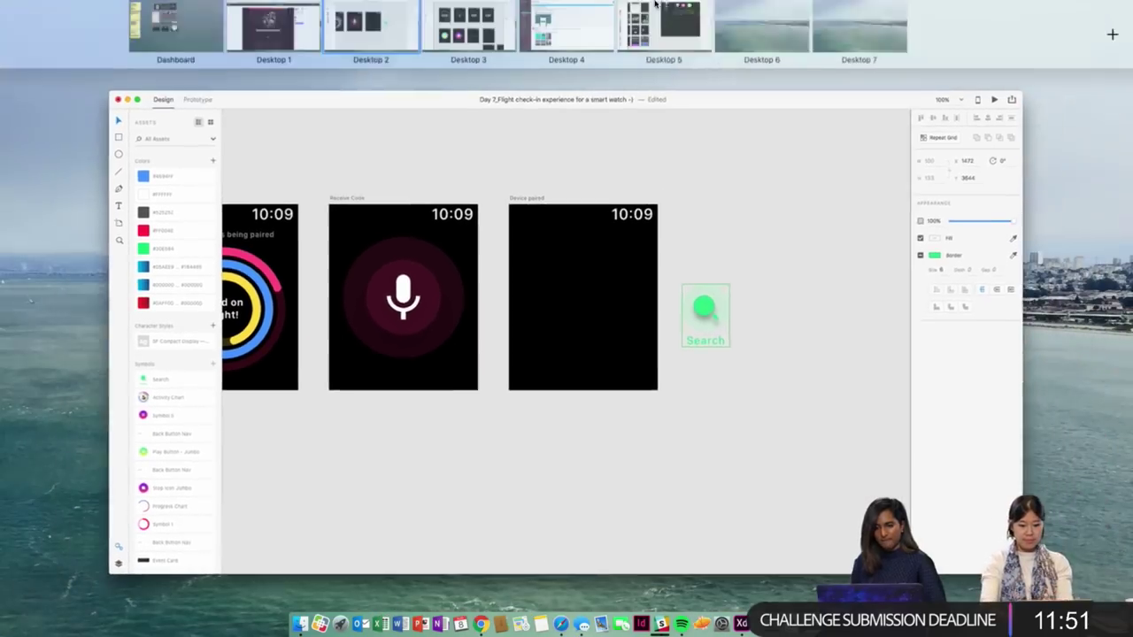
# Copy the Notifications artboard from the smartwatch-ui-kit-final document into the flight check-in document.
pyautogui.click(678, 49)
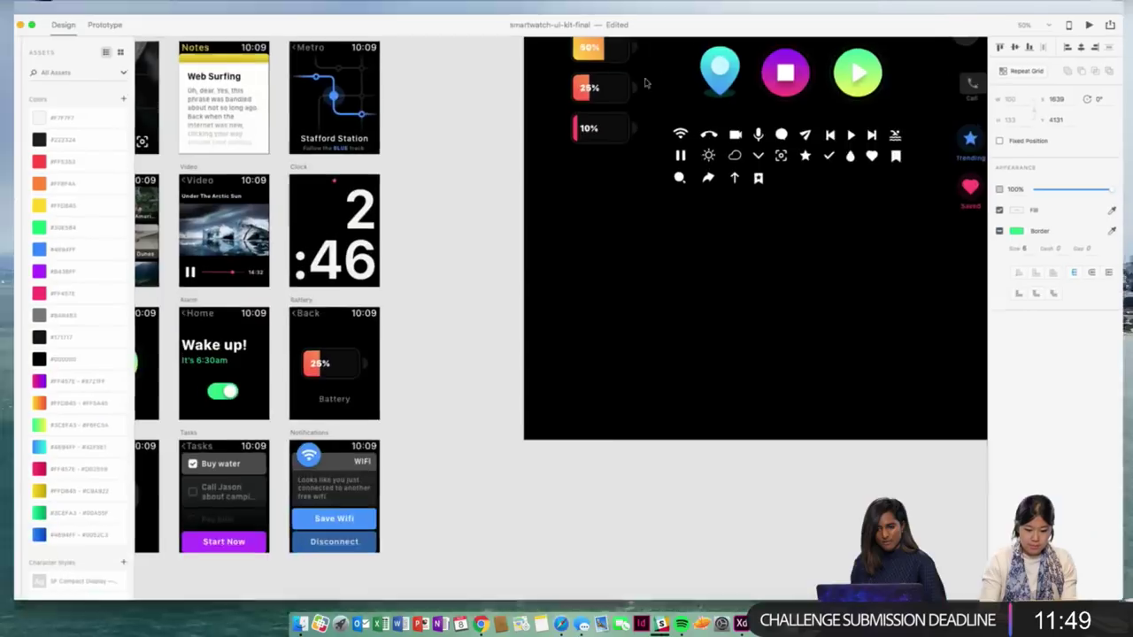
pyautogui.scroll(3, 525, 312)
pyautogui.scroll(3, 525, 315)
pyautogui.scroll(-3, 525, 317)
pyautogui.hscroll(-4, 525, 317)
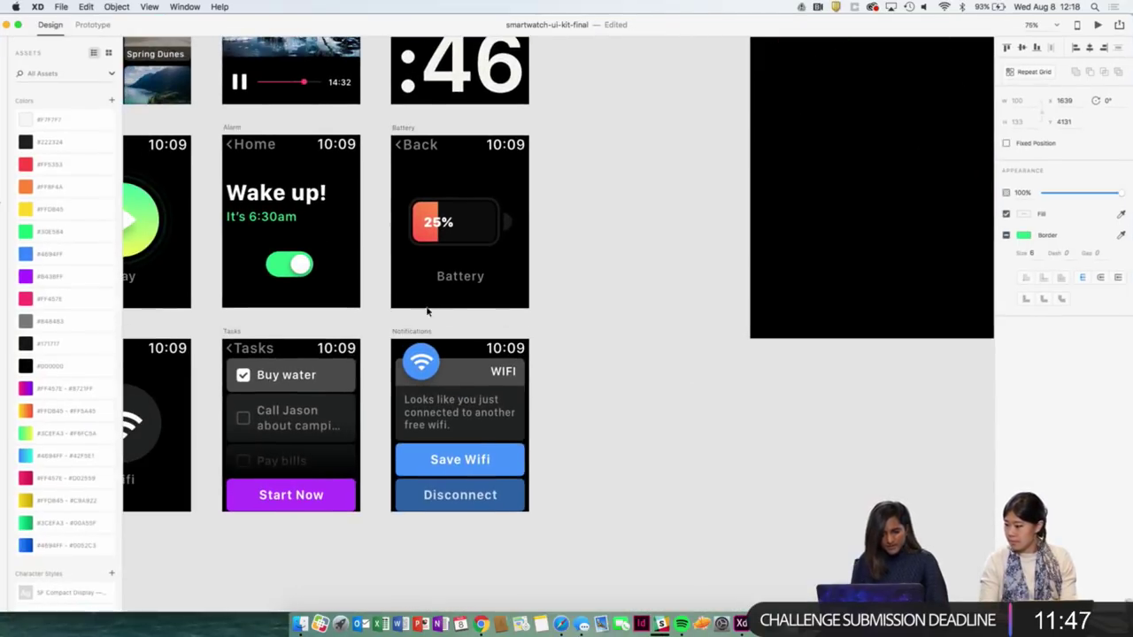
pyautogui.click(412, 332)
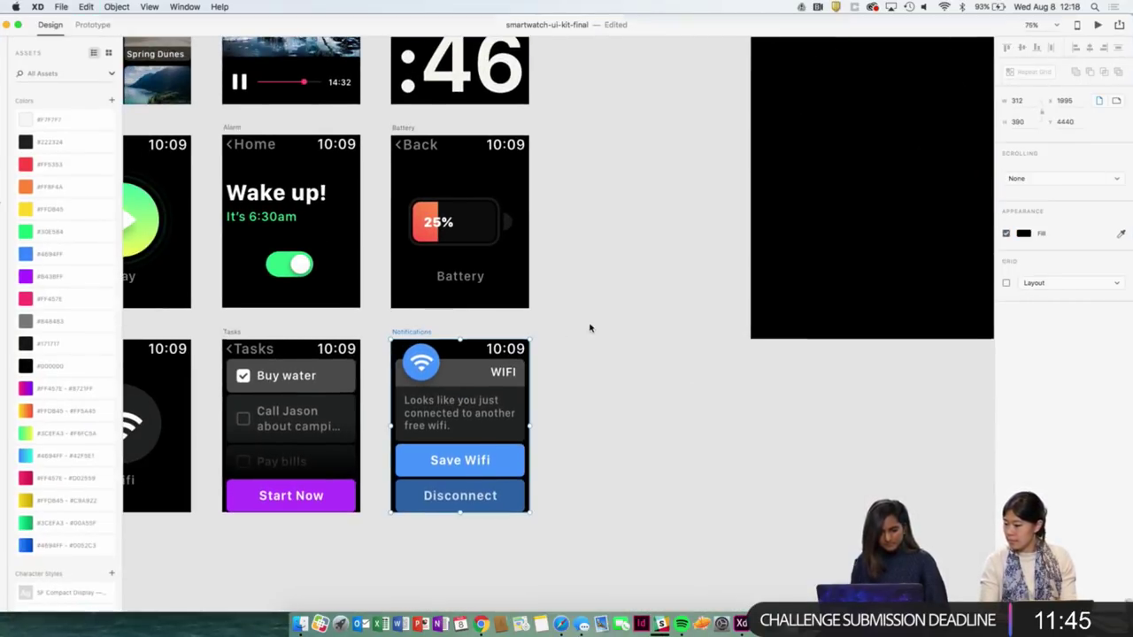
pyautogui.hotkey('ctrl', 'Up')
pyautogui.click(473, 41)
pyautogui.press('super+v')
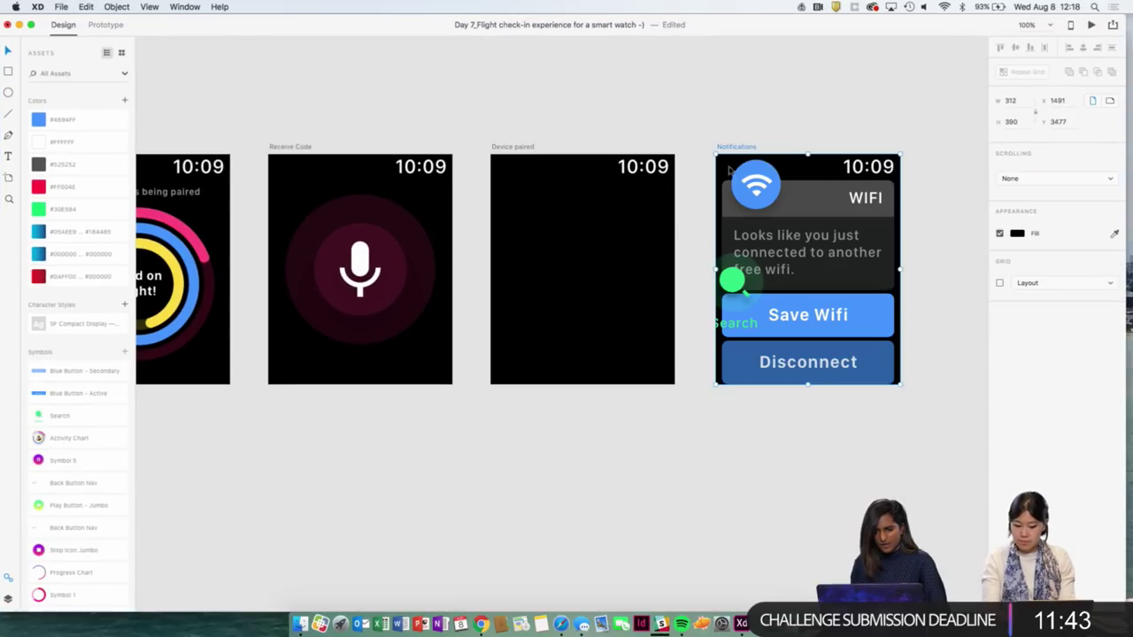
# Shift the pasted Notifications artboard slightly away from Device paired and move the overlapping Search symbol onto the empty canvas below.
pyautogui.moveTo(736, 154)
pyautogui.mouseDown()
pyautogui.moveTo(828, 151)
pyautogui.moveTo(740, 152)
pyautogui.mouseUp()
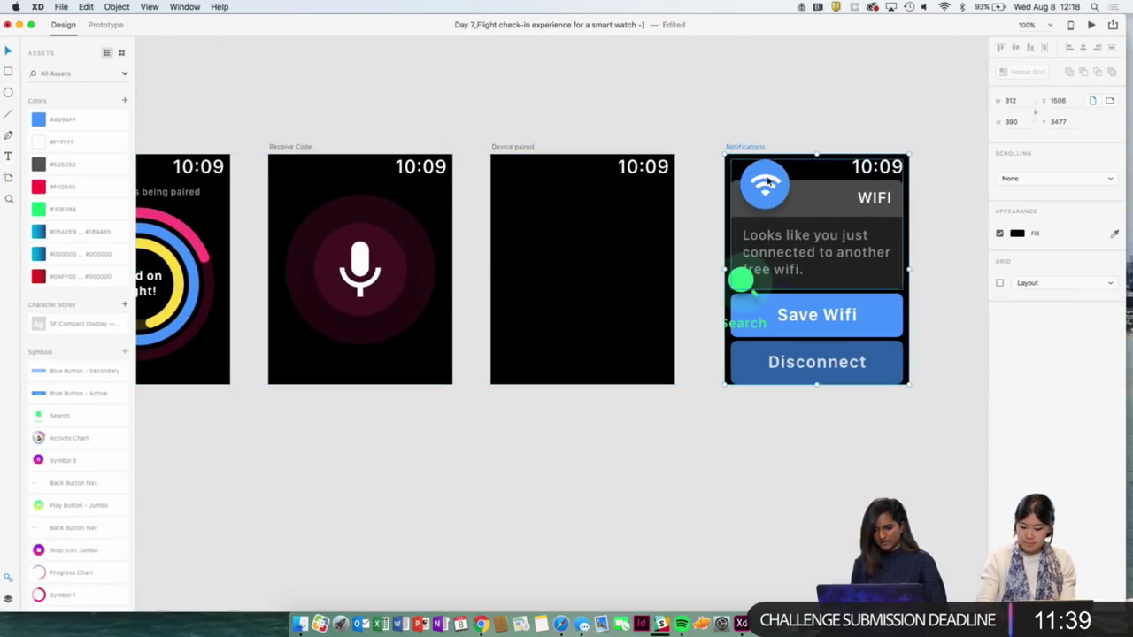
pyautogui.moveTo(741, 282); pyautogui.dragTo(651, 440)
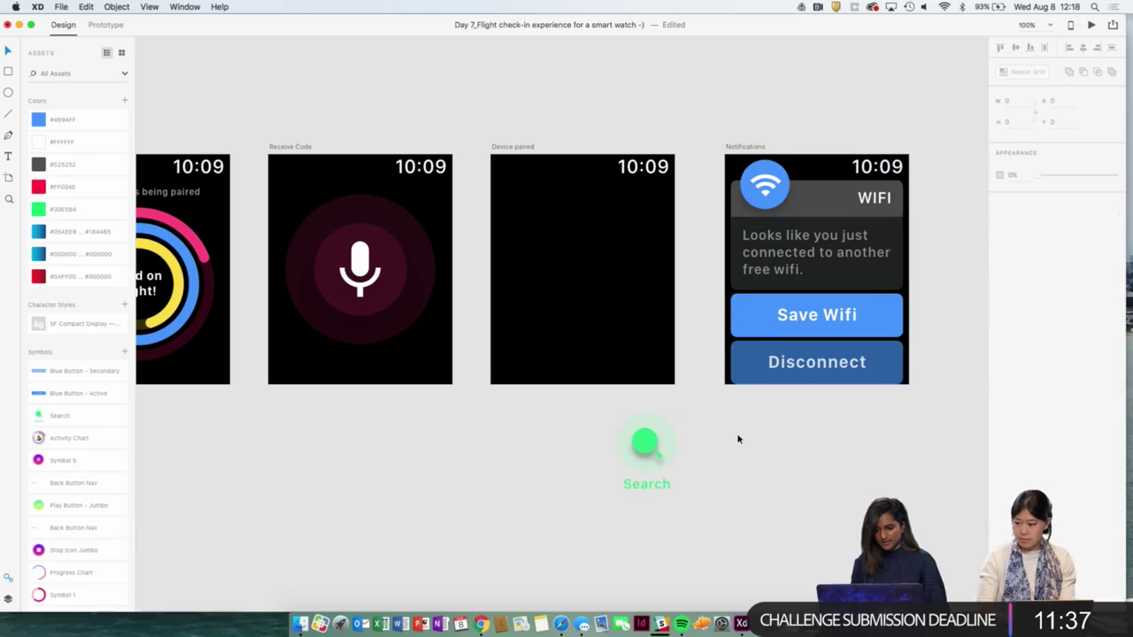
pyautogui.moveTo(690, 271); pyautogui.dragTo(614, 250)
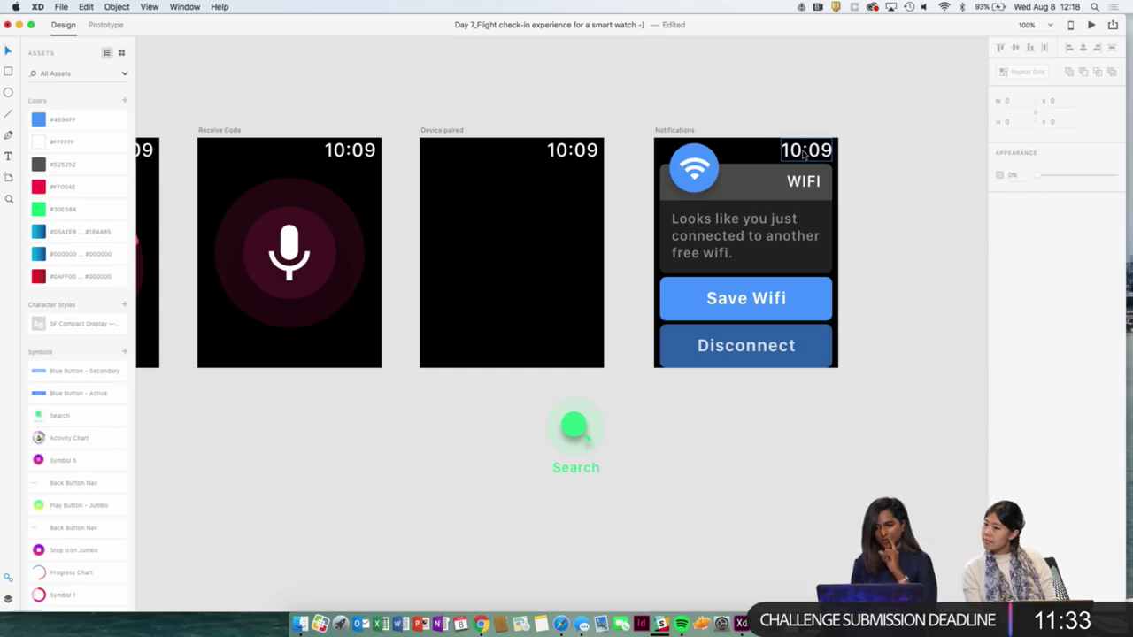
# Copy the WIFI notification card without its two buttons from the Notifications artboard onto the Device paired artboard.
pyautogui.click(822, 364)
pyautogui.click(933, 197)
pyautogui.click(763, 190)
pyautogui.press('super+c')
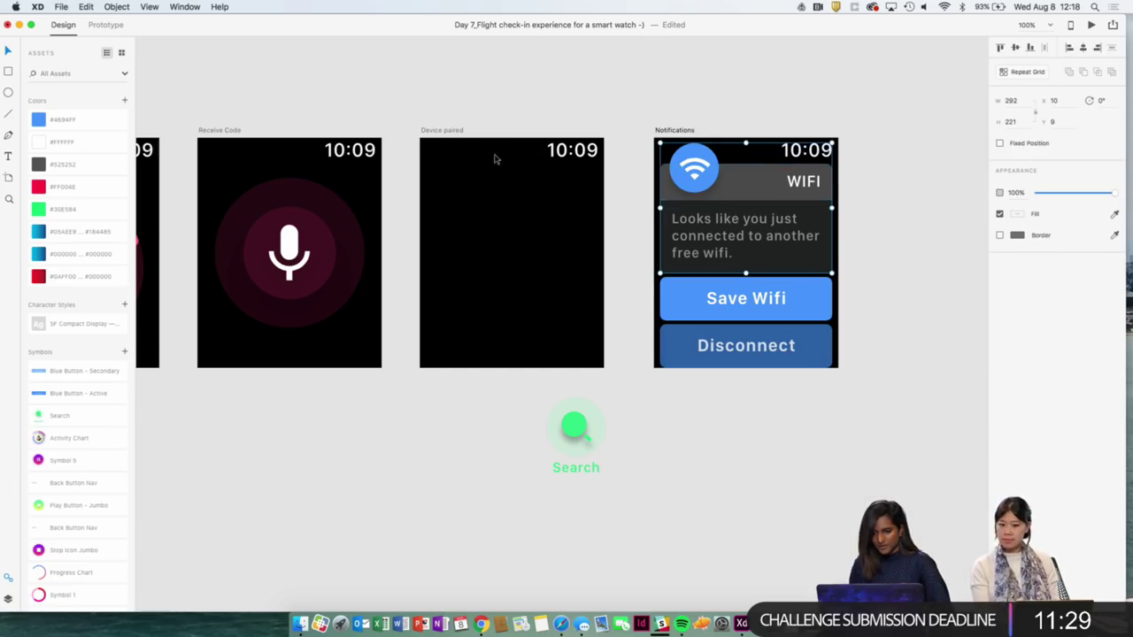
pyautogui.click(437, 130)
pyautogui.press('super+v')
pyautogui.click(572, 111)
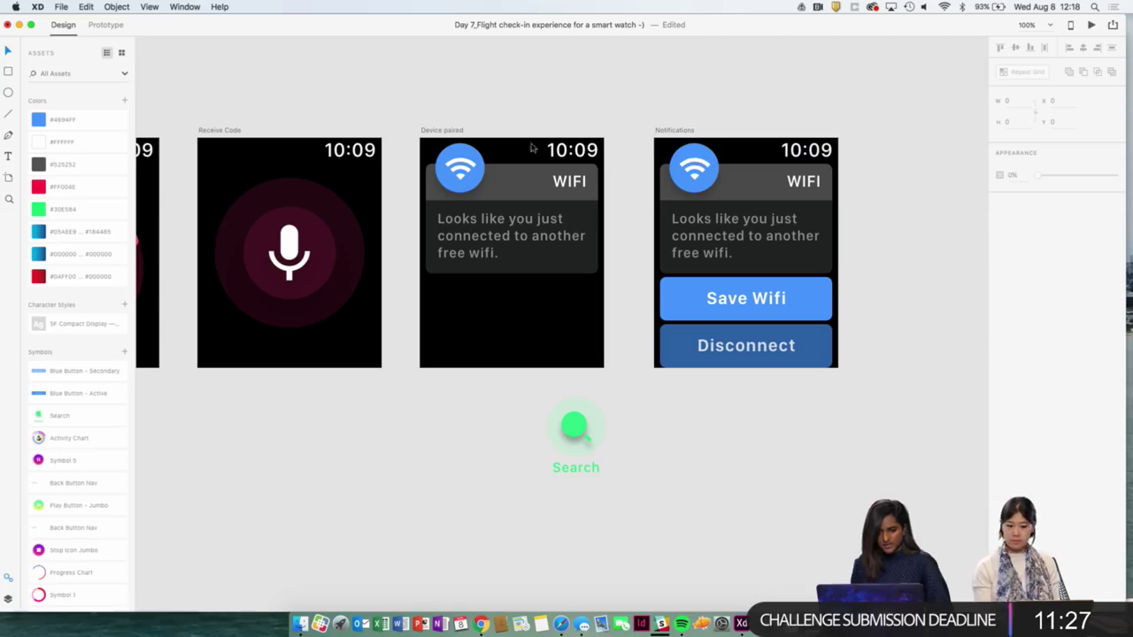
# Ungroup the WIFI card on the Device paired artboard, including the nested header group with the round badge.
pyautogui.click(481, 202)
pyautogui.rightClick(463, 166)
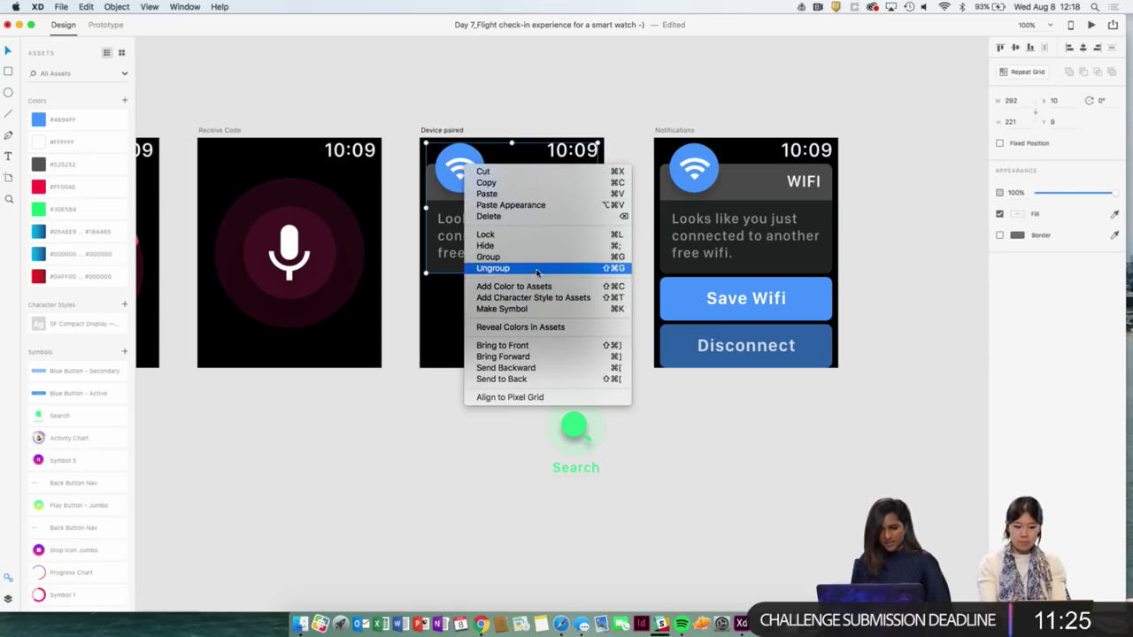
pyautogui.click(531, 268)
pyautogui.click(472, 171)
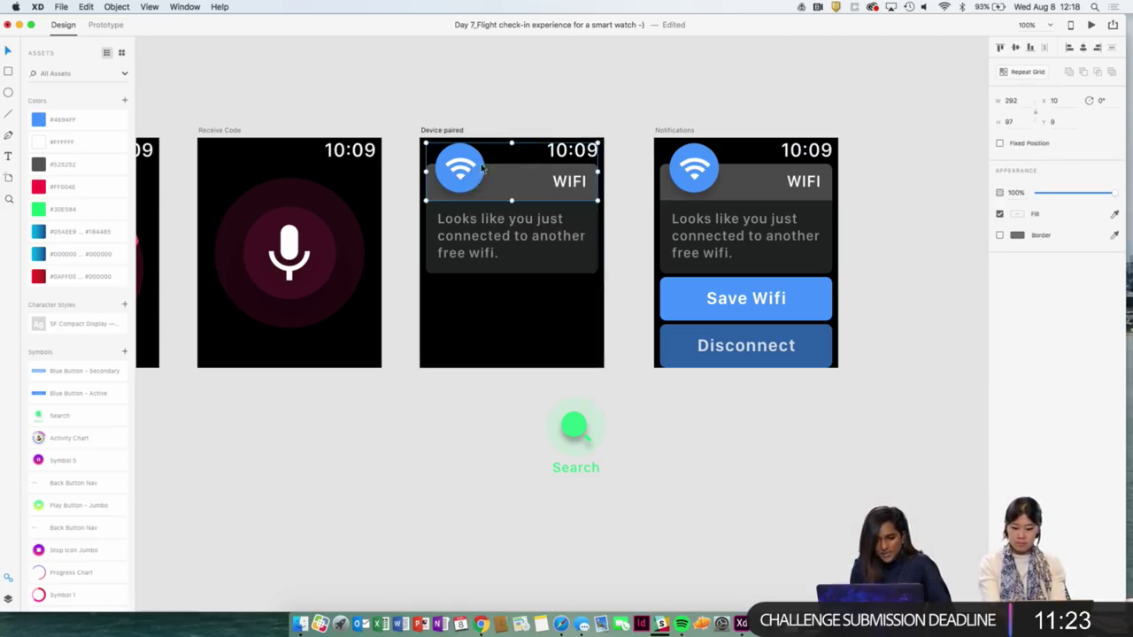
pyautogui.rightClick(483, 165)
pyautogui.click(514, 266)
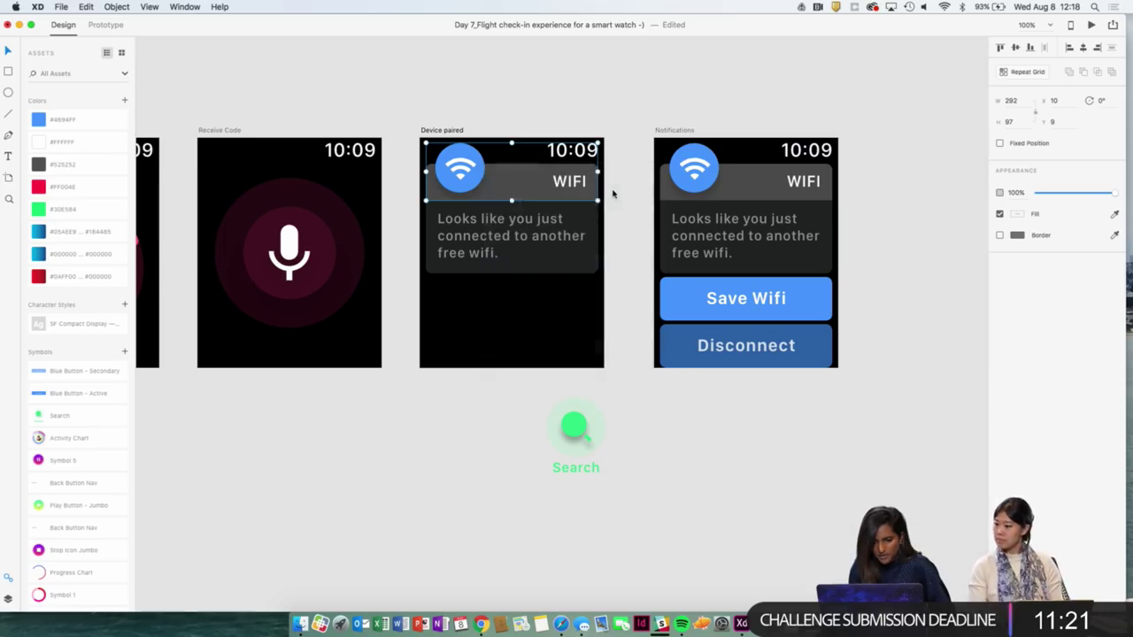
# Try to fill the whole WiFi badge on Device paired with green sampled from the Search icon, and undo it.
pyautogui.click(459, 167)
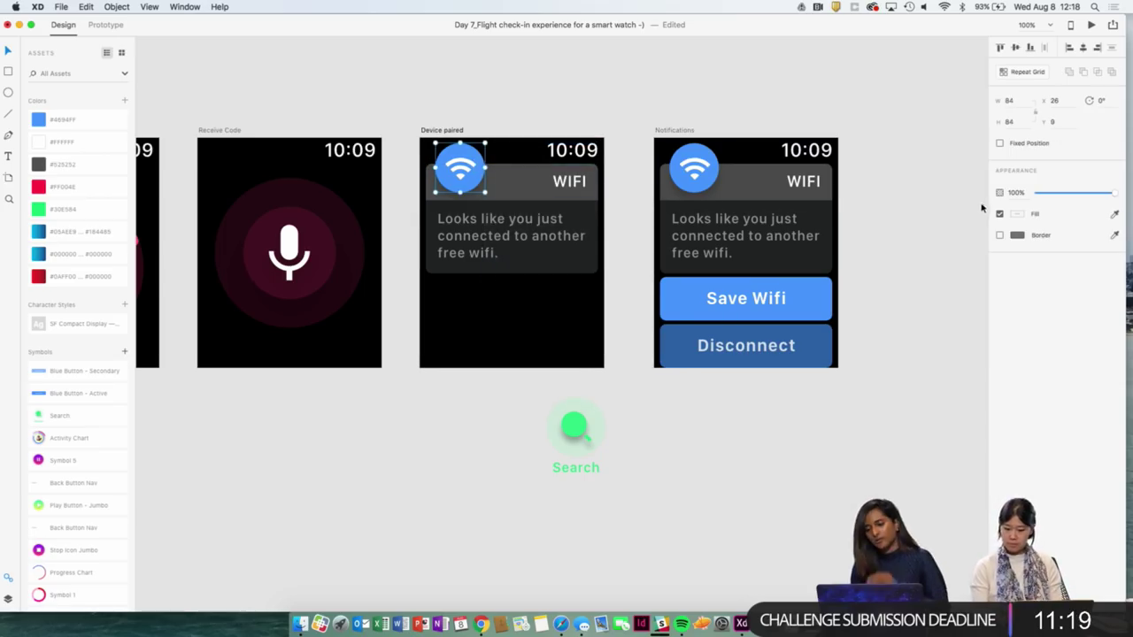
pyautogui.click(1018, 213)
pyautogui.click(992, 259)
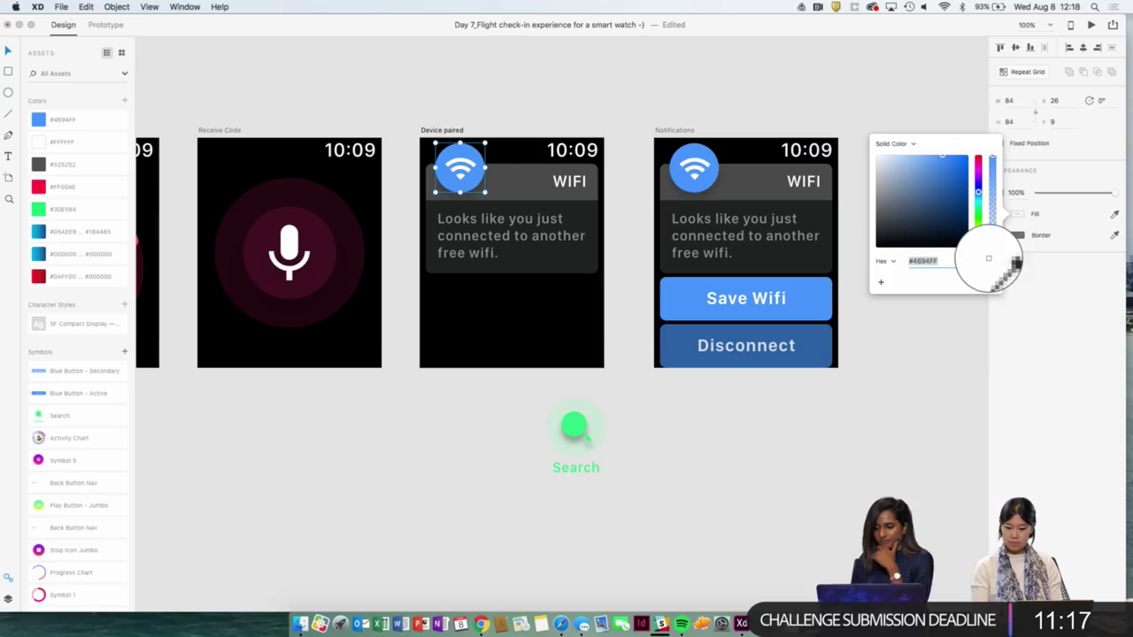
pyautogui.click(571, 425)
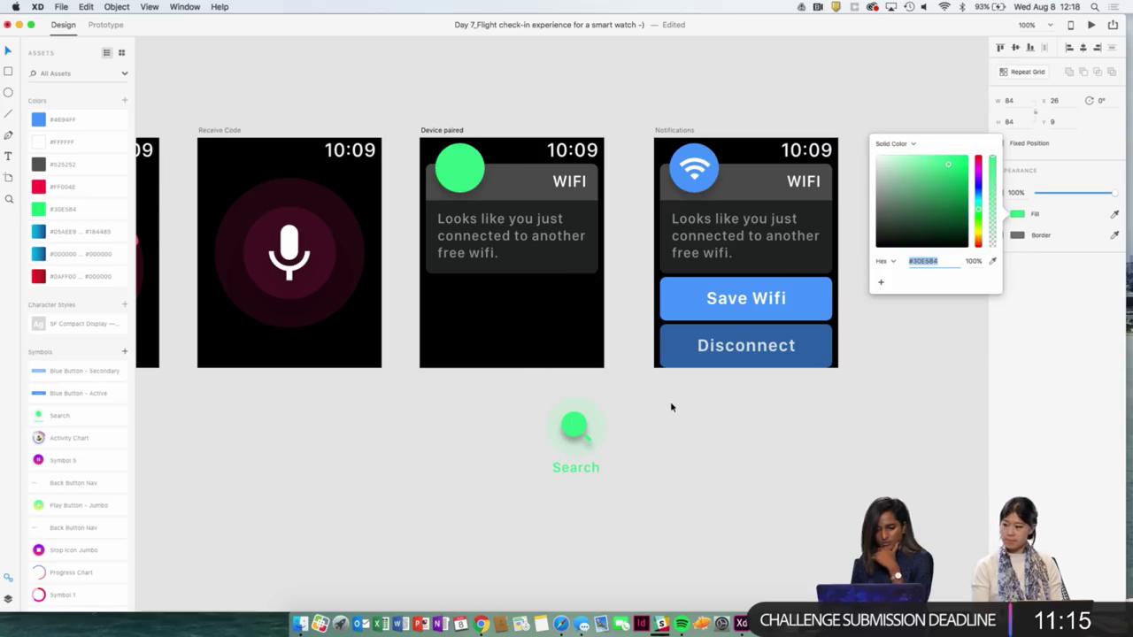
pyautogui.click(459, 170)
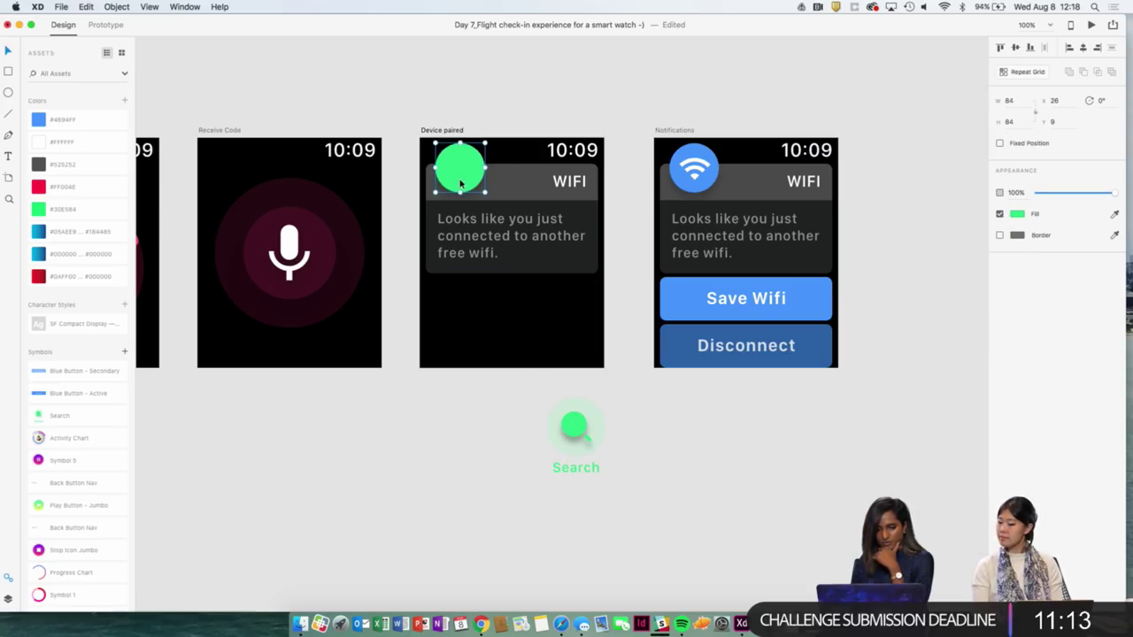
pyautogui.press('super+z')
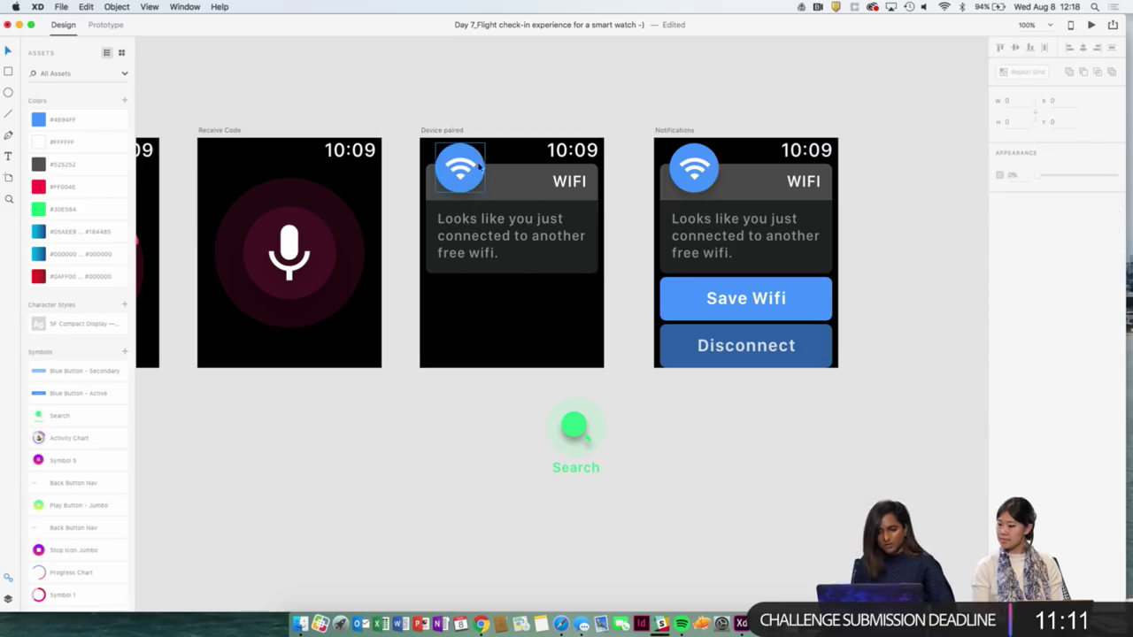
# Delete the white WiFi signal shapes from the blue badge on the Device paired artboard, keeping only the circle.
pyautogui.rightClick(457, 169)
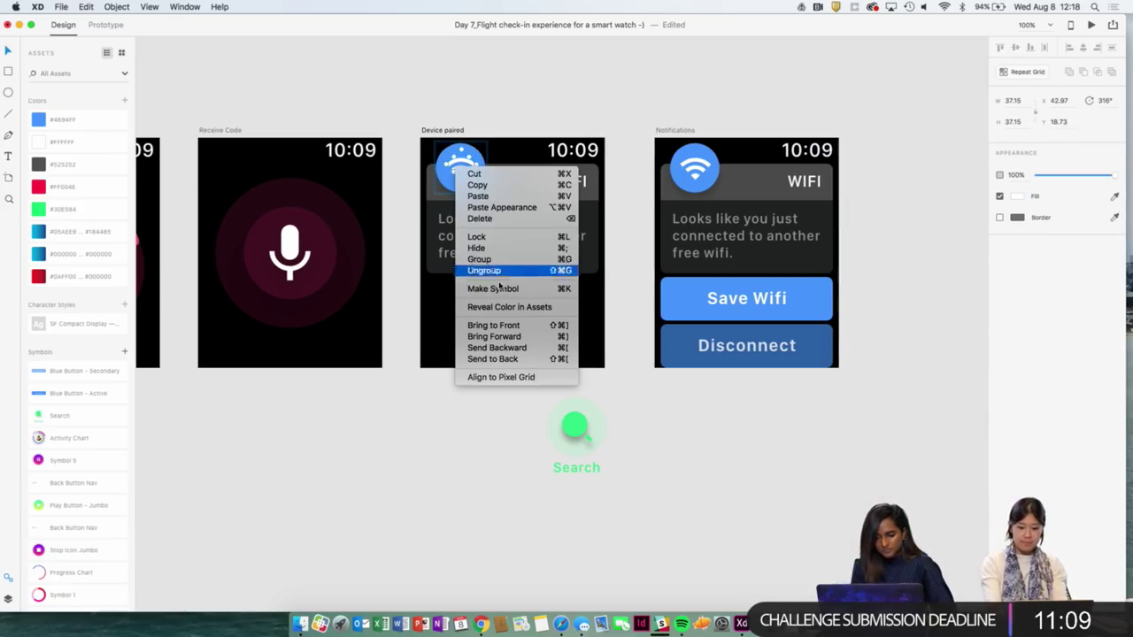
pyautogui.press('Escape')
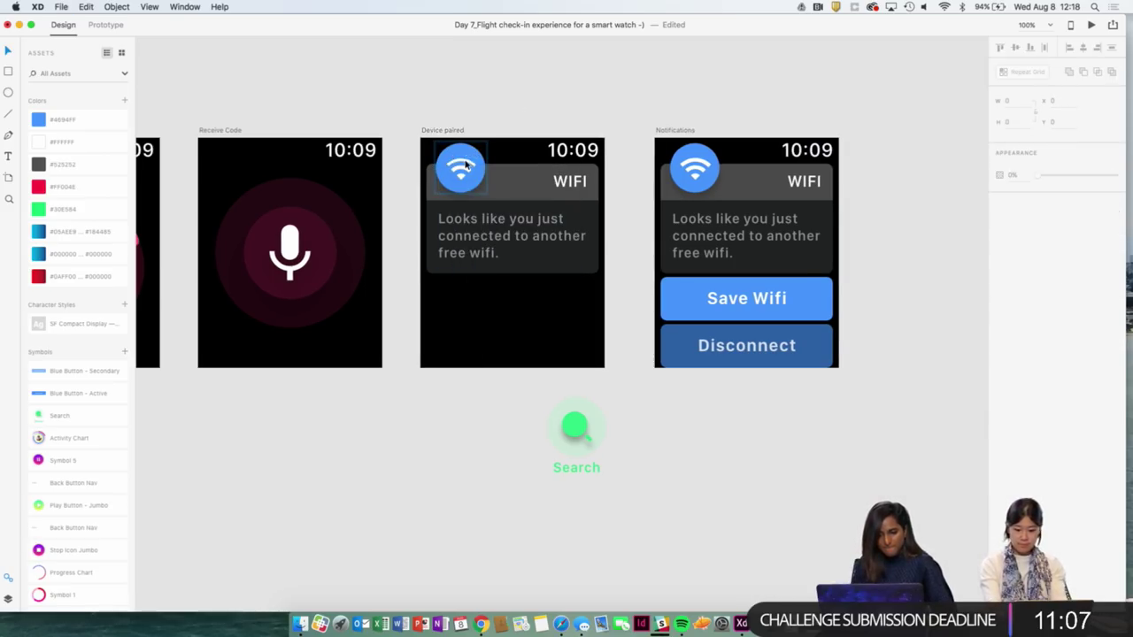
pyautogui.click(461, 173)
pyautogui.press('Delete')
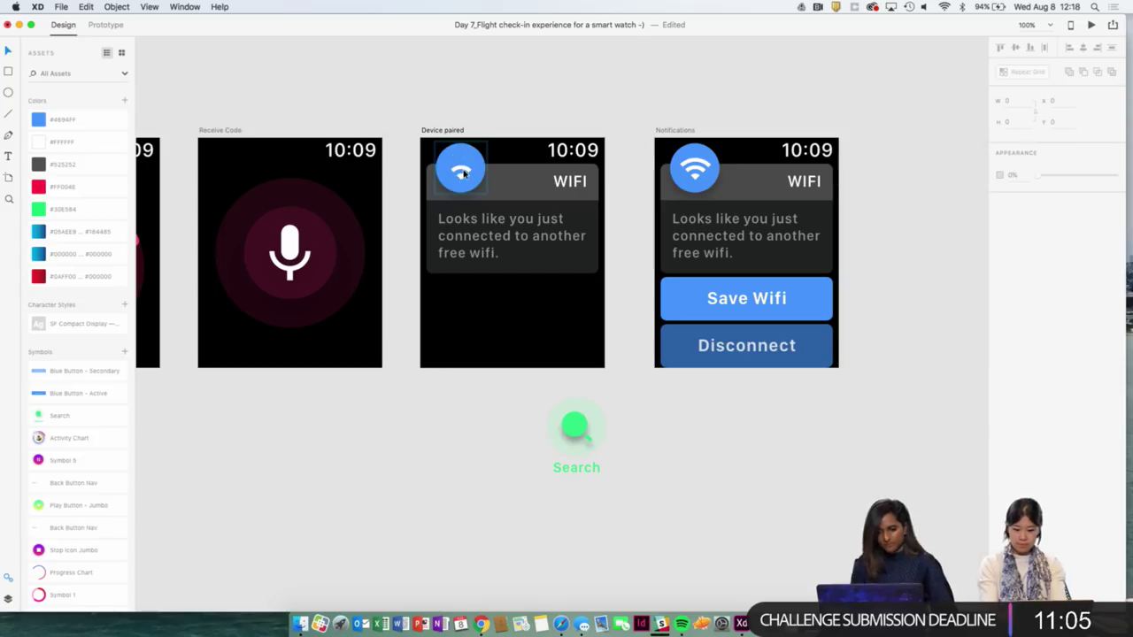
pyautogui.click(464, 171)
pyautogui.press('Delete')
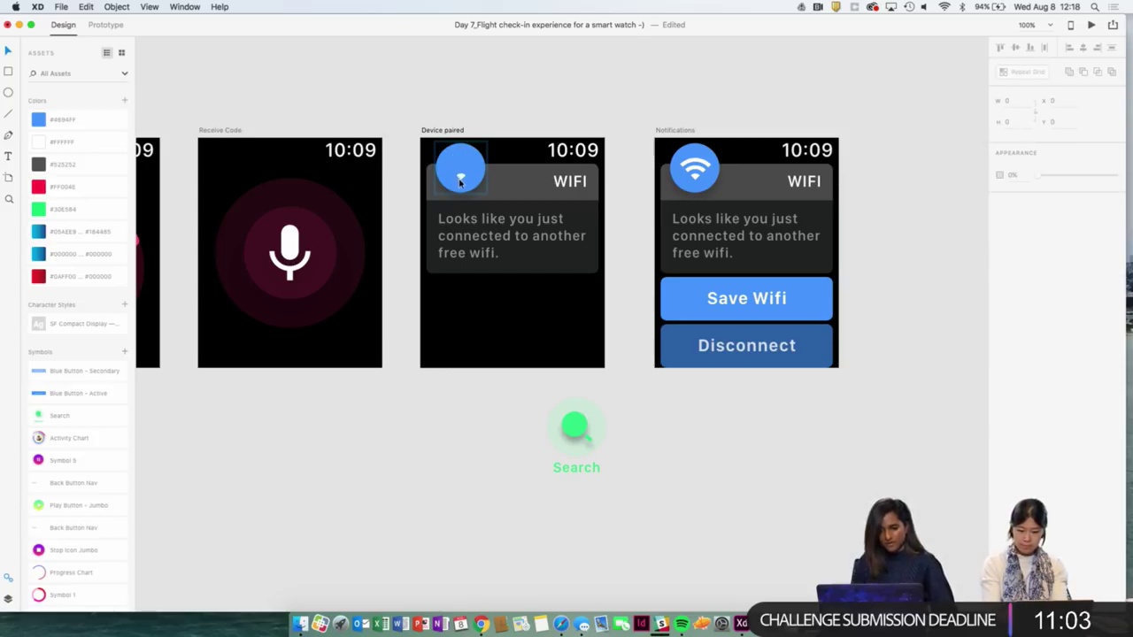
pyautogui.click(460, 177)
pyautogui.press('Delete')
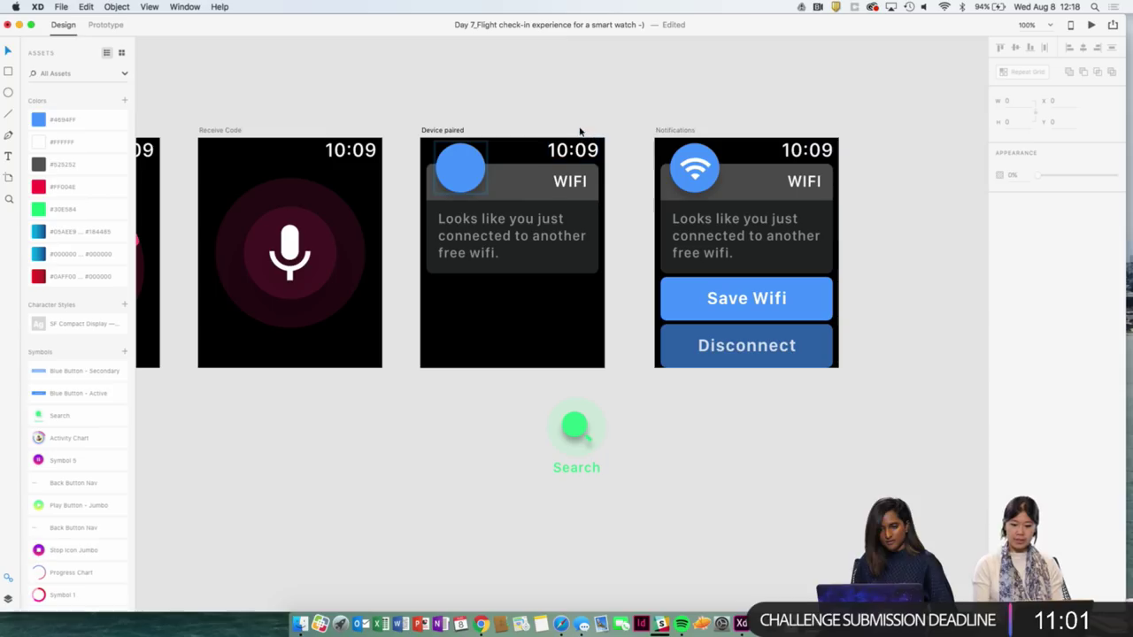
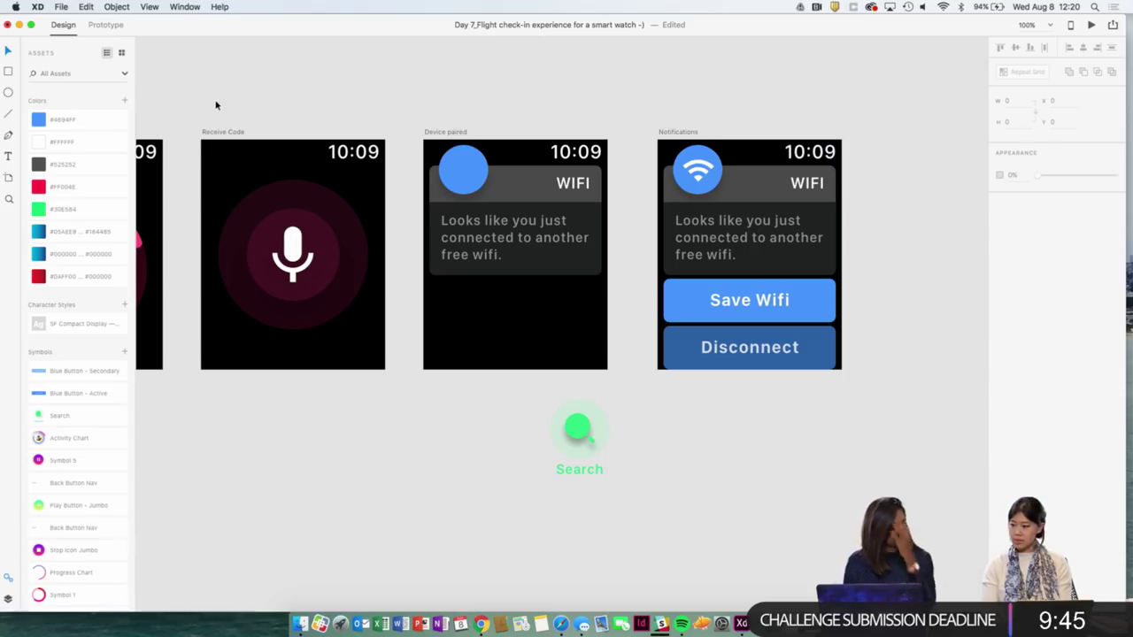
# Ungroup the Search symbol and place its round icon without the label below the card on the Device paired artboard.
pyautogui.click(606, 420)
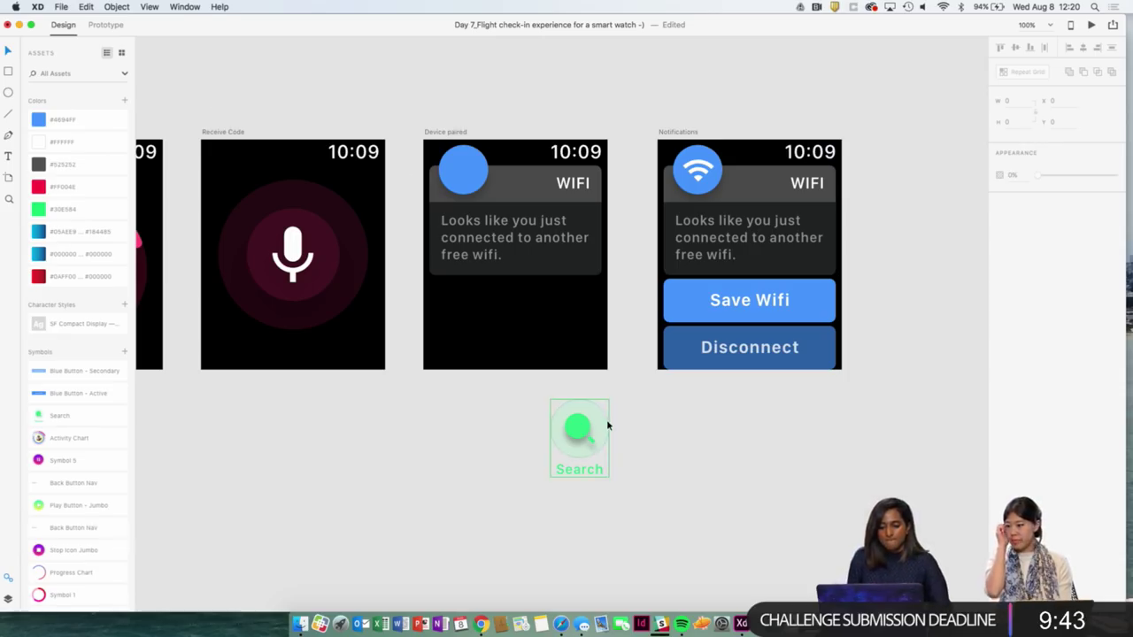
pyautogui.rightClick(598, 416)
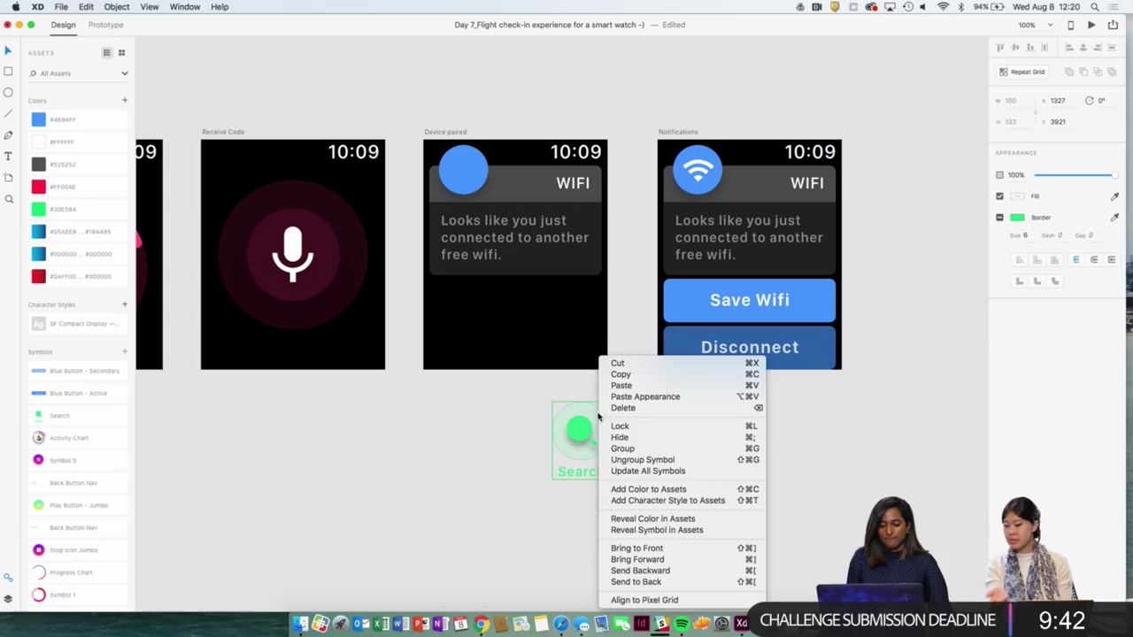
pyautogui.click(646, 460)
pyautogui.click(611, 426)
pyautogui.moveTo(582, 431); pyautogui.dragTo(507, 315)
pyautogui.scroll(2, 646, 320)
pyautogui.hscroll(-2, 646, 320)
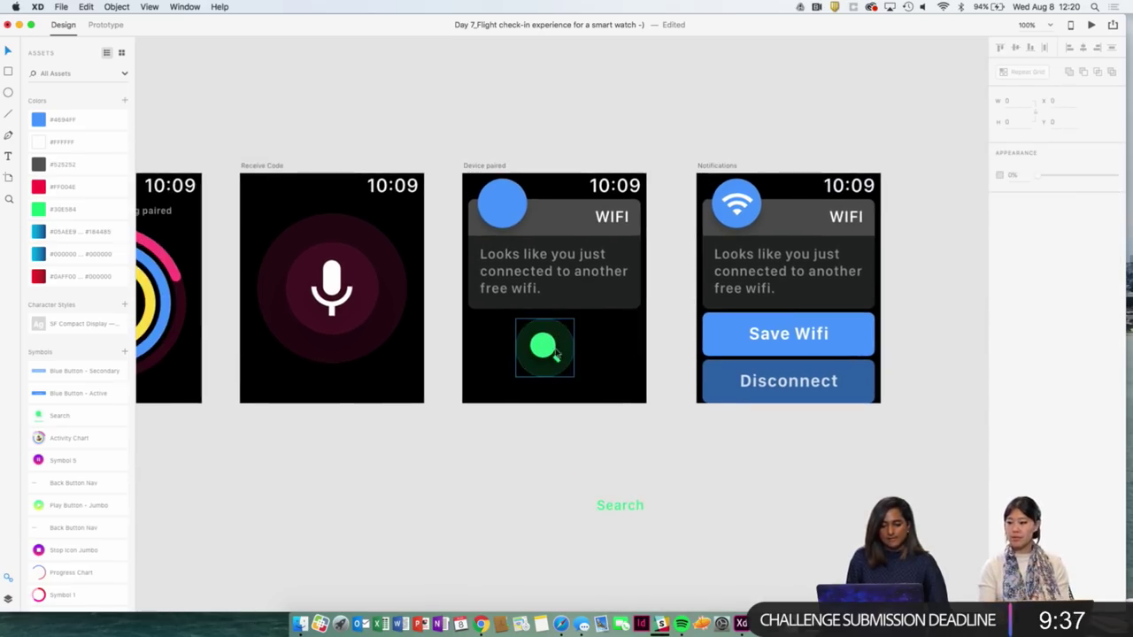
pyautogui.moveTo(549, 351); pyautogui.dragTo(576, 366)
pyautogui.click(606, 364)
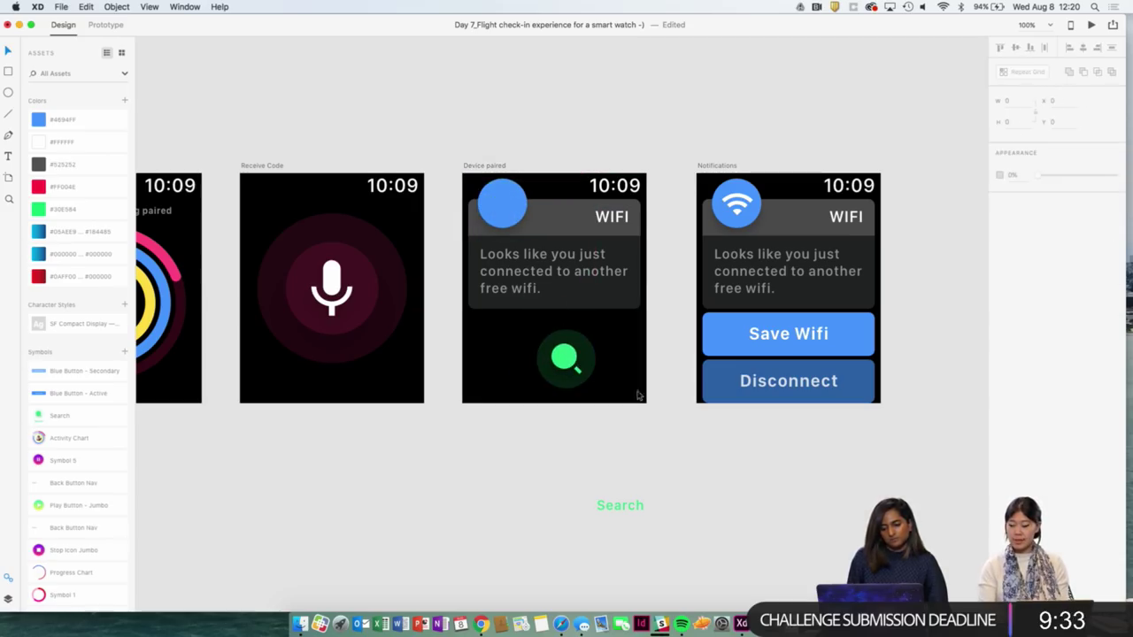
# Ungroup the round search icon on the Device paired artboard into its separate shapes.
pyautogui.click(567, 358)
pyautogui.rightClick(569, 362)
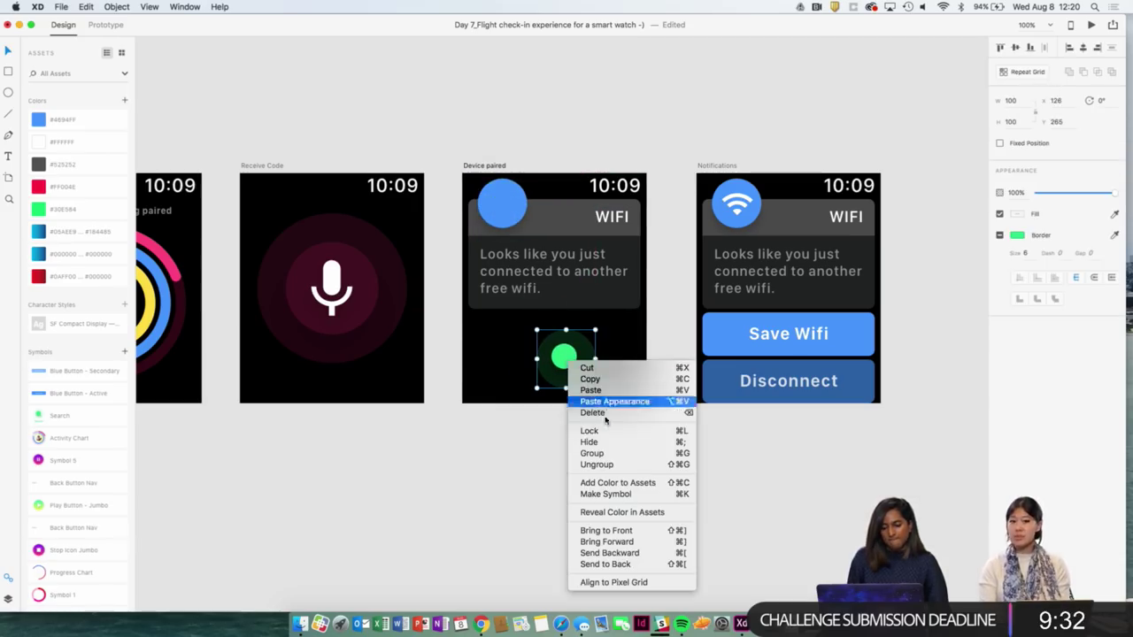
pyautogui.click(607, 465)
# Fill the blue badge circle on Device paired with the green sampled from the search icon.
pyautogui.click(502, 203)
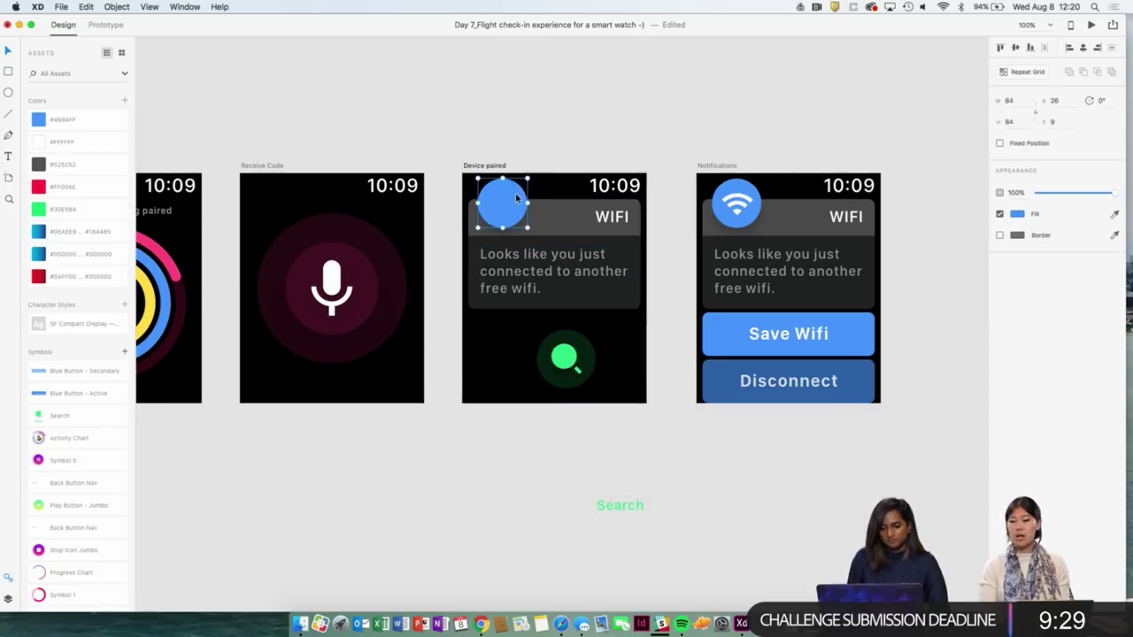
pyautogui.click(1115, 213)
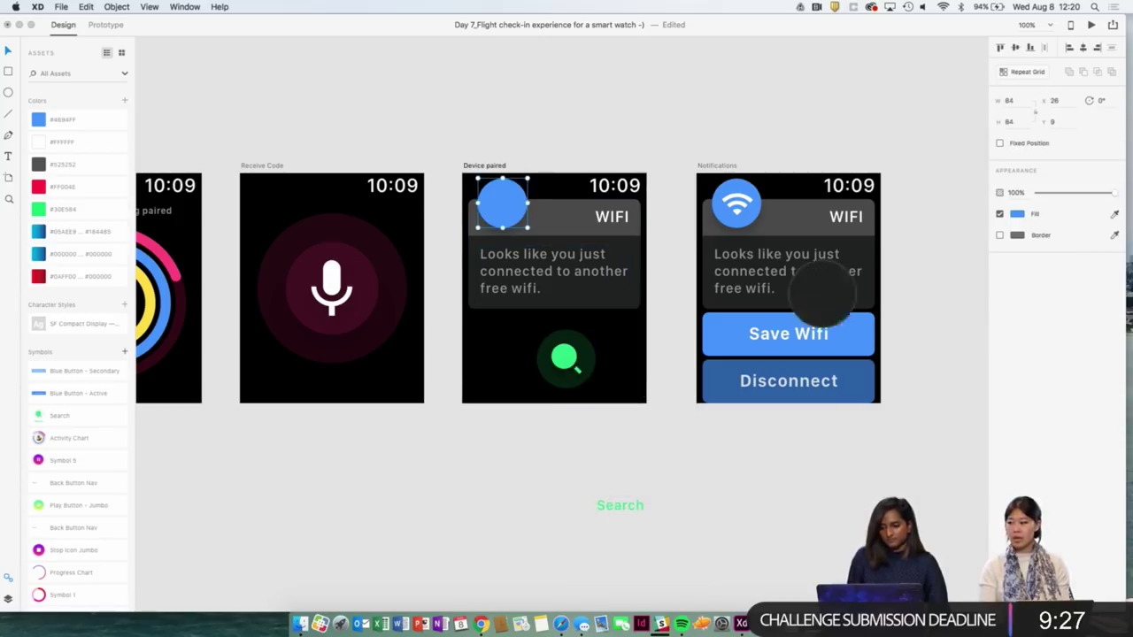
pyautogui.click(563, 356)
pyautogui.click(719, 283)
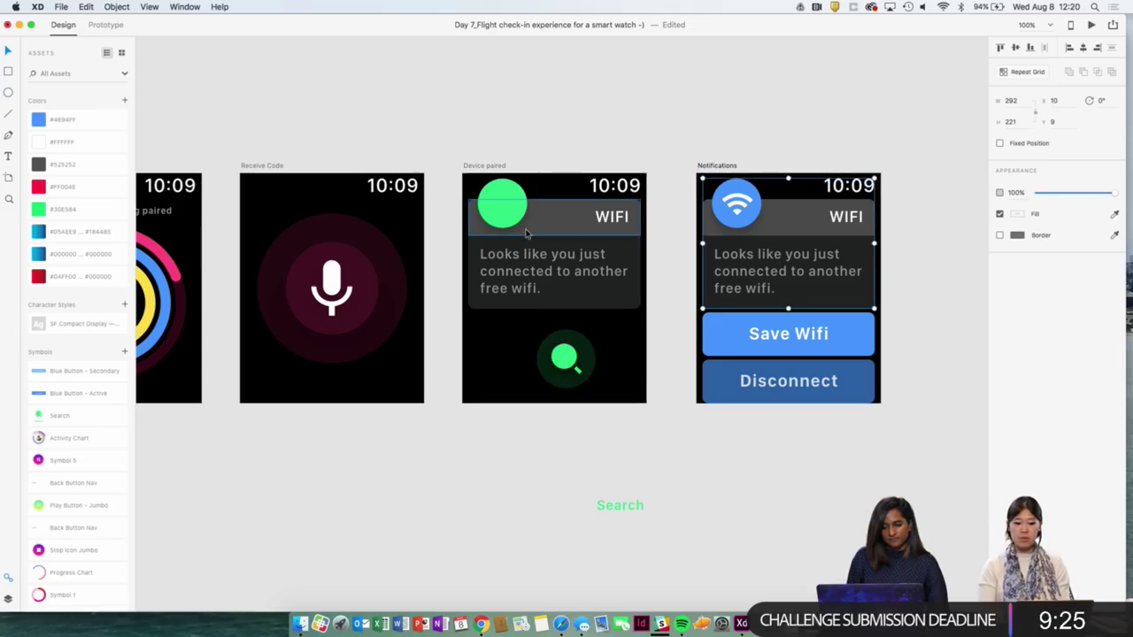
pyautogui.click(618, 409)
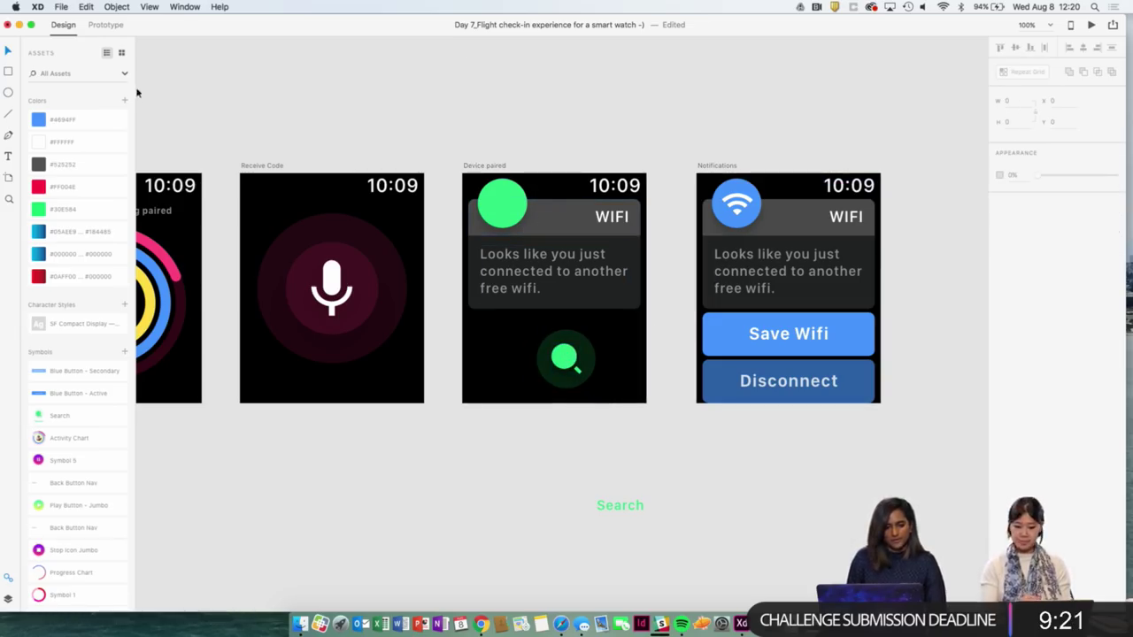
# Look through the smartwatch-ui-kit-final document's screen artboards and its buttons, toggles and icons, and return to the flight check-in document.
pyautogui.hotkey('ctrl', 'Up')
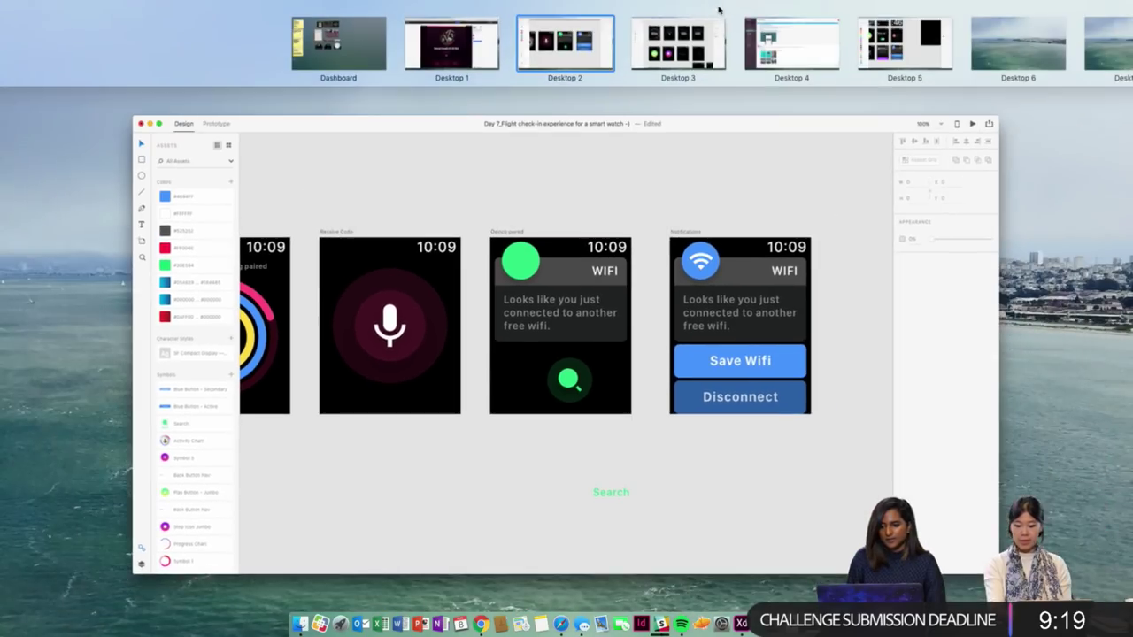
pyautogui.click(719, 14)
pyautogui.scroll(-5, 702, 292)
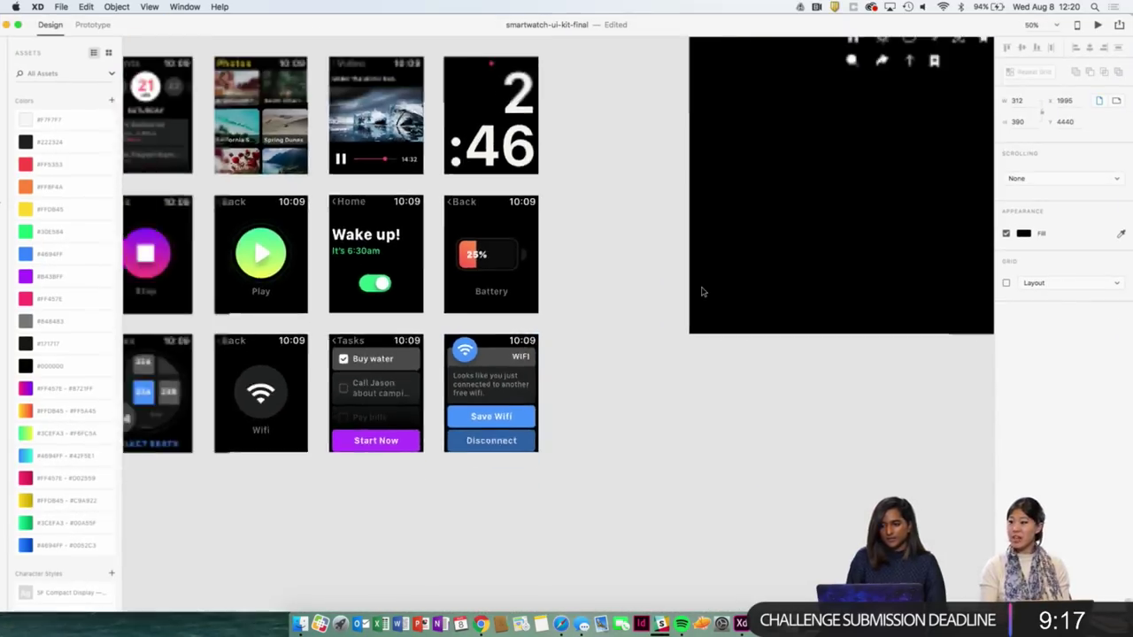
pyautogui.scroll(5, 701, 292)
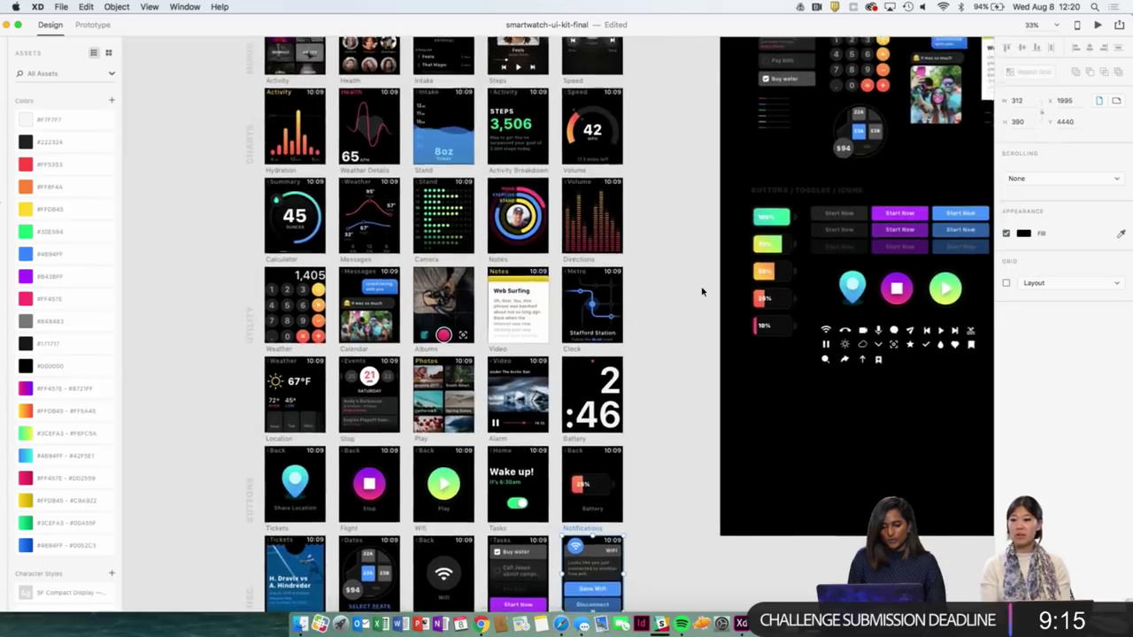
pyautogui.scroll(5, 702, 293)
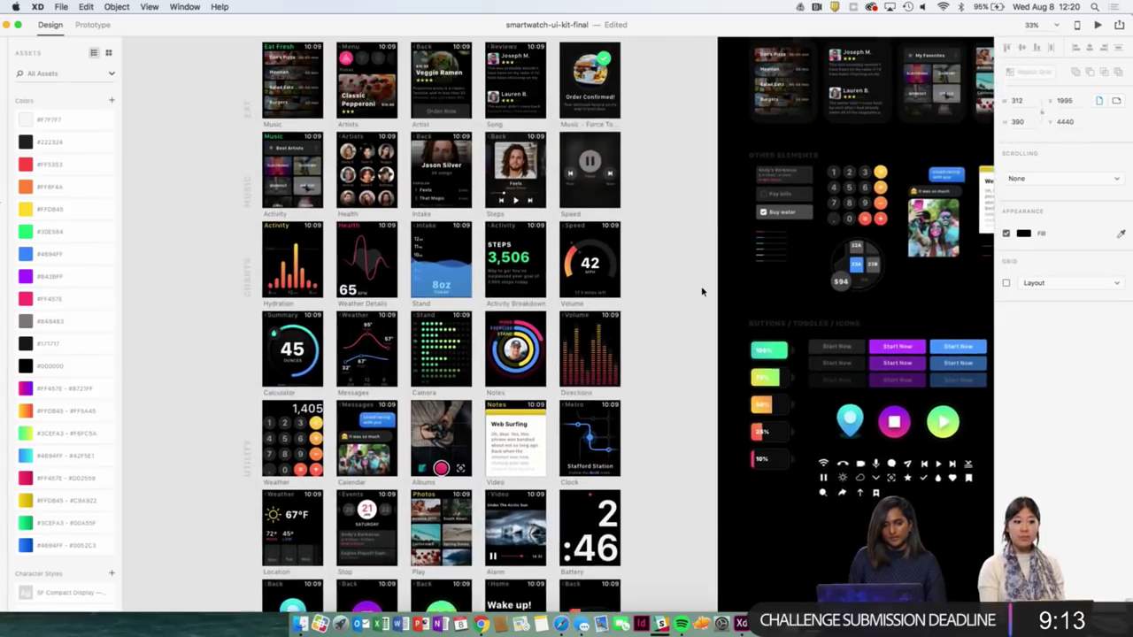
pyautogui.scroll(6, 702, 292)
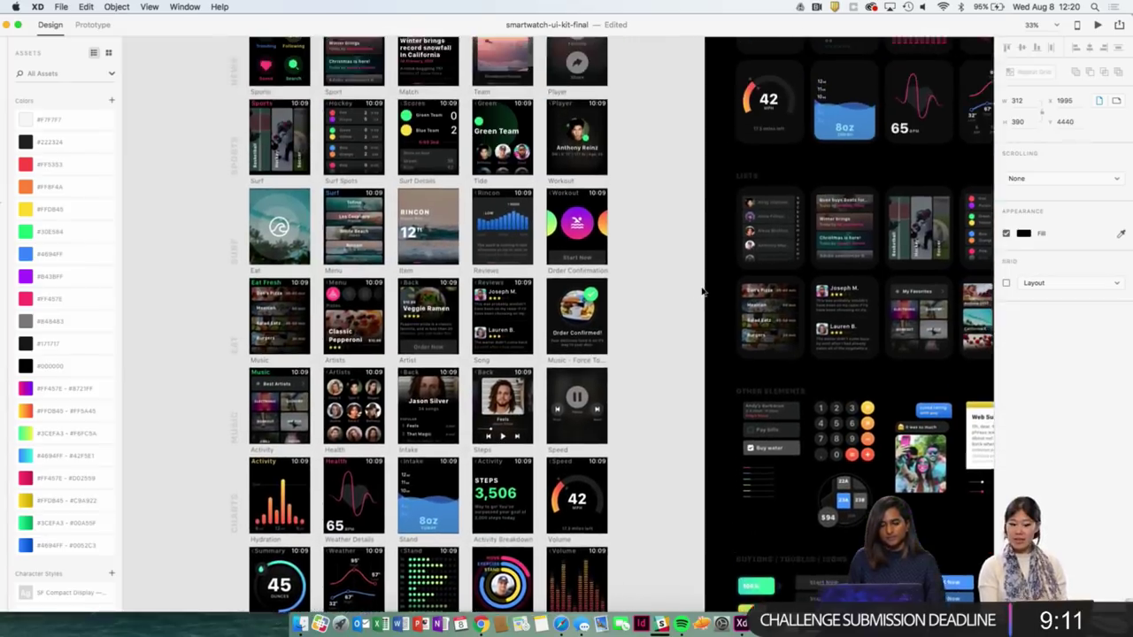
pyautogui.scroll(4, 702, 293)
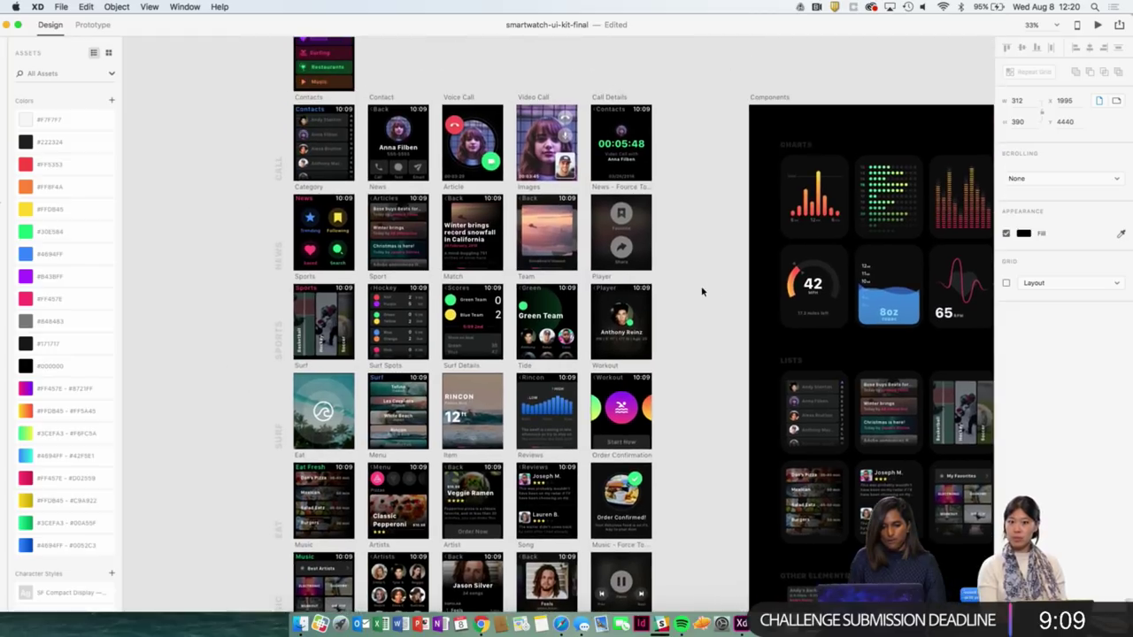
pyautogui.hscroll(8, 702, 292)
pyautogui.scroll(-5, 702, 292)
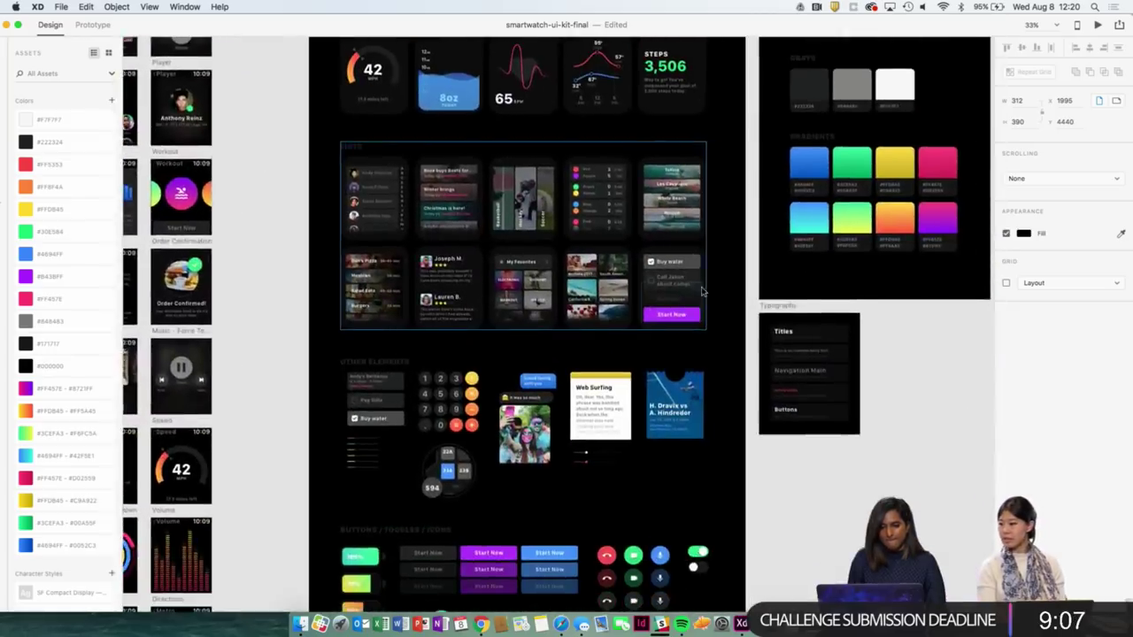
pyautogui.scroll(-5, 702, 292)
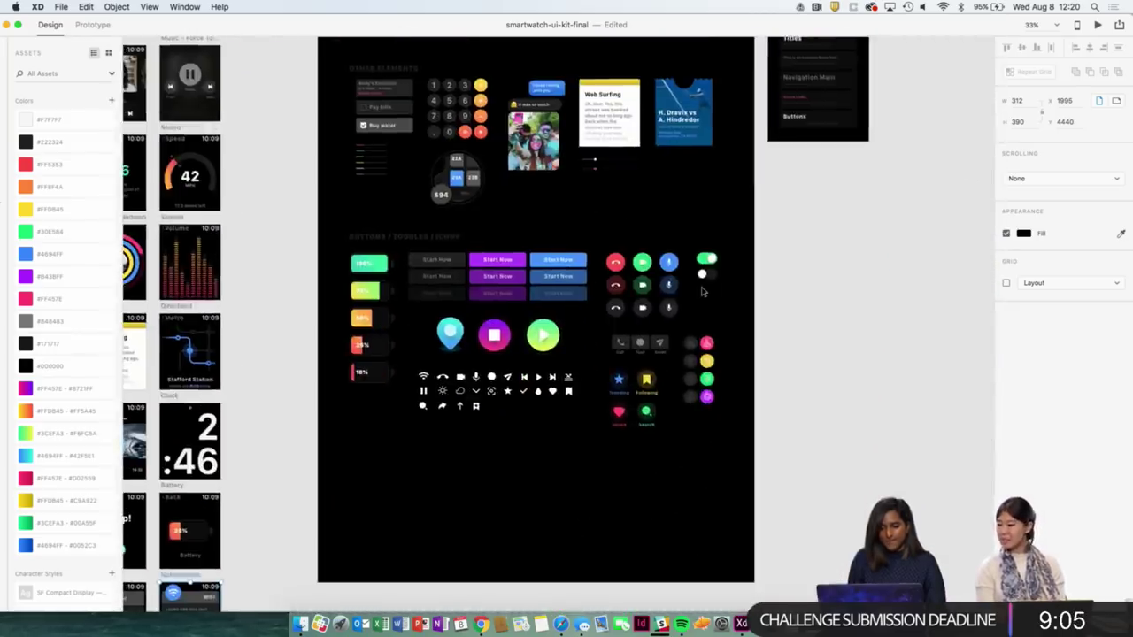
pyautogui.scroll(4, 702, 292)
pyautogui.scroll(-2, 702, 292)
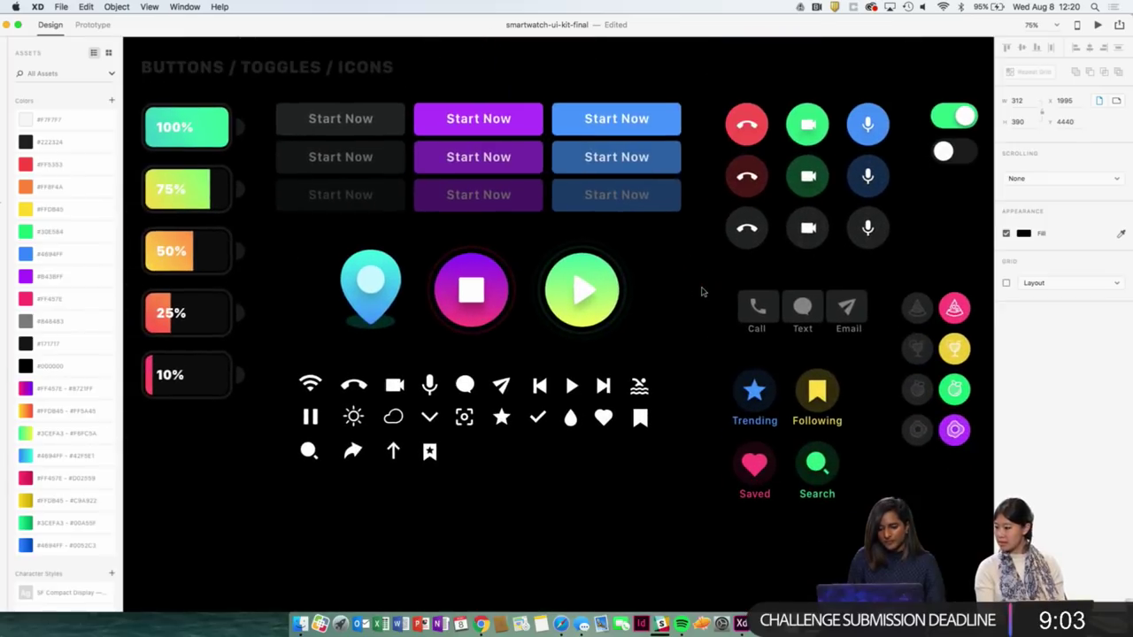
pyautogui.hscroll(-2, 702, 292)
pyautogui.hscroll(3, 702, 292)
pyautogui.hscroll(-5, 702, 292)
pyautogui.scroll(2, 702, 292)
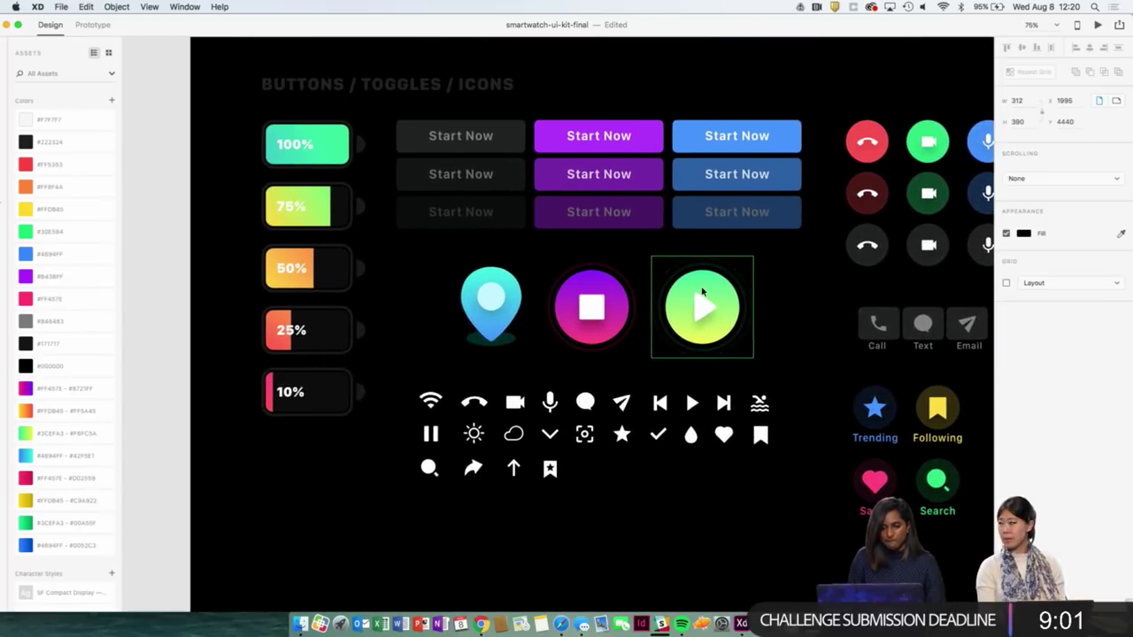
pyautogui.hotkey('ctrl', 'Up')
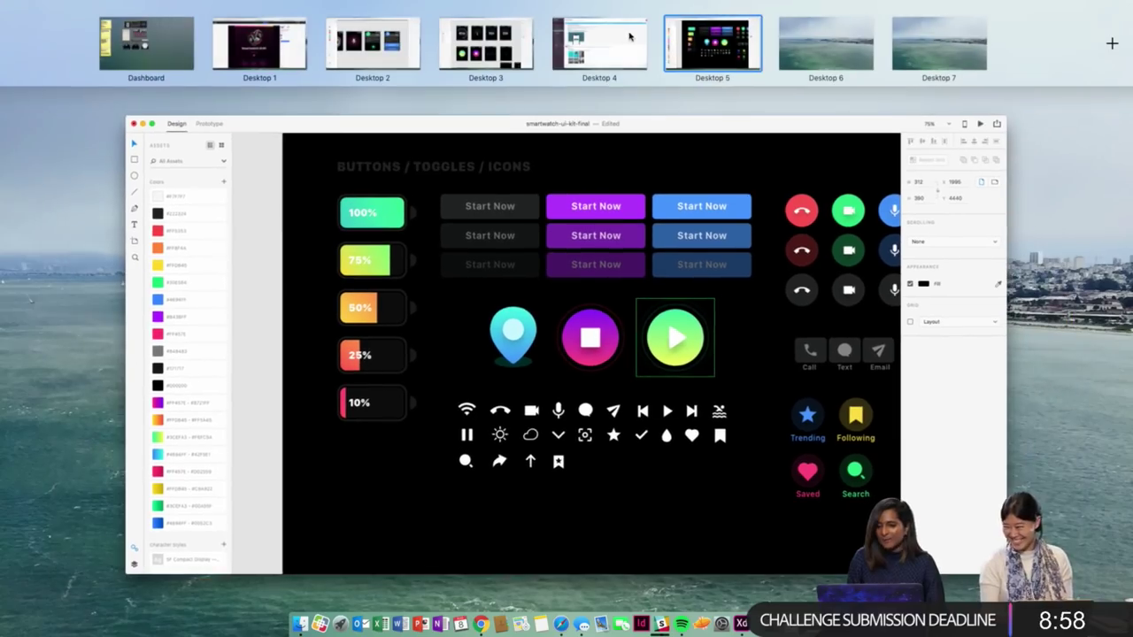
pyautogui.click(418, 37)
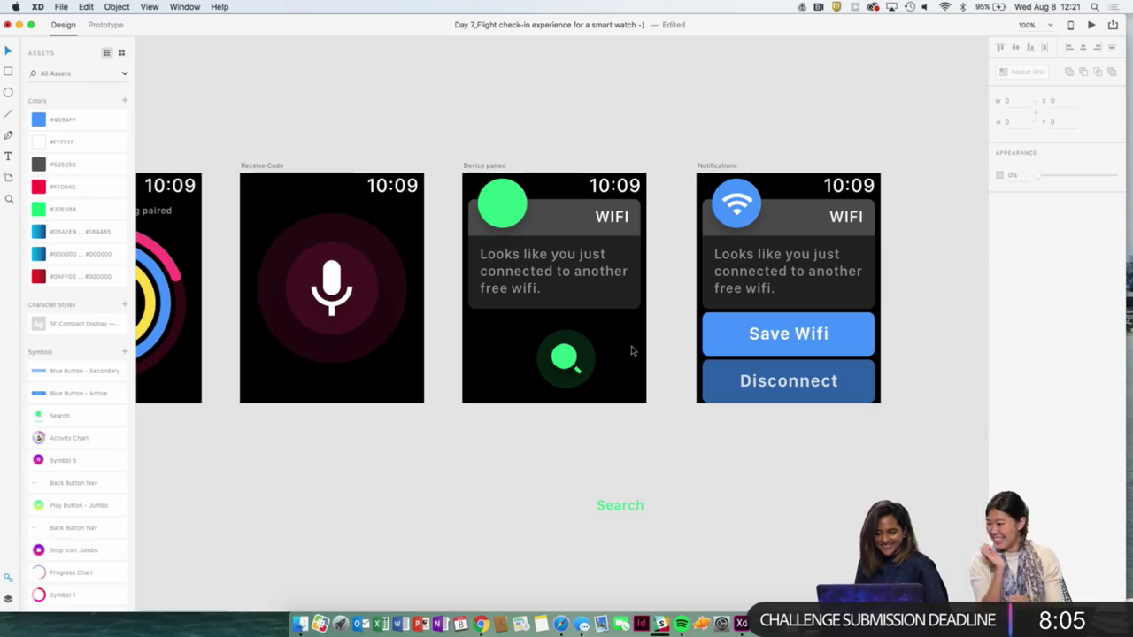
# Draw an open check mark path about 55 by 35 inside the green badge on Device paired with the Pen tool.
pyautogui.click(8, 134)
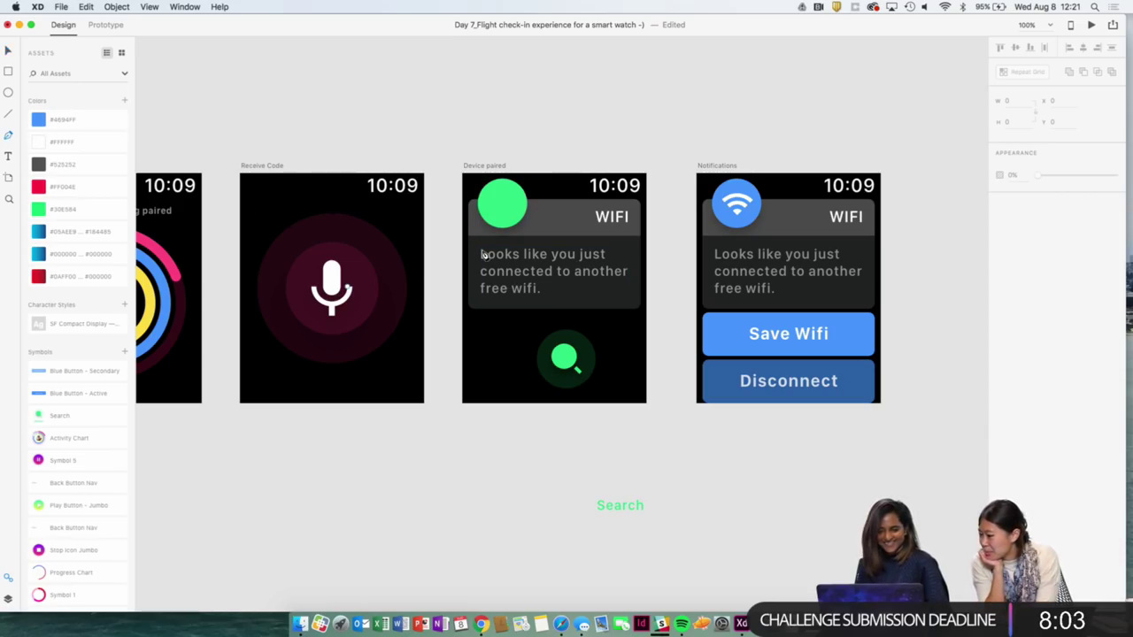
pyautogui.scroll(10, 483, 255)
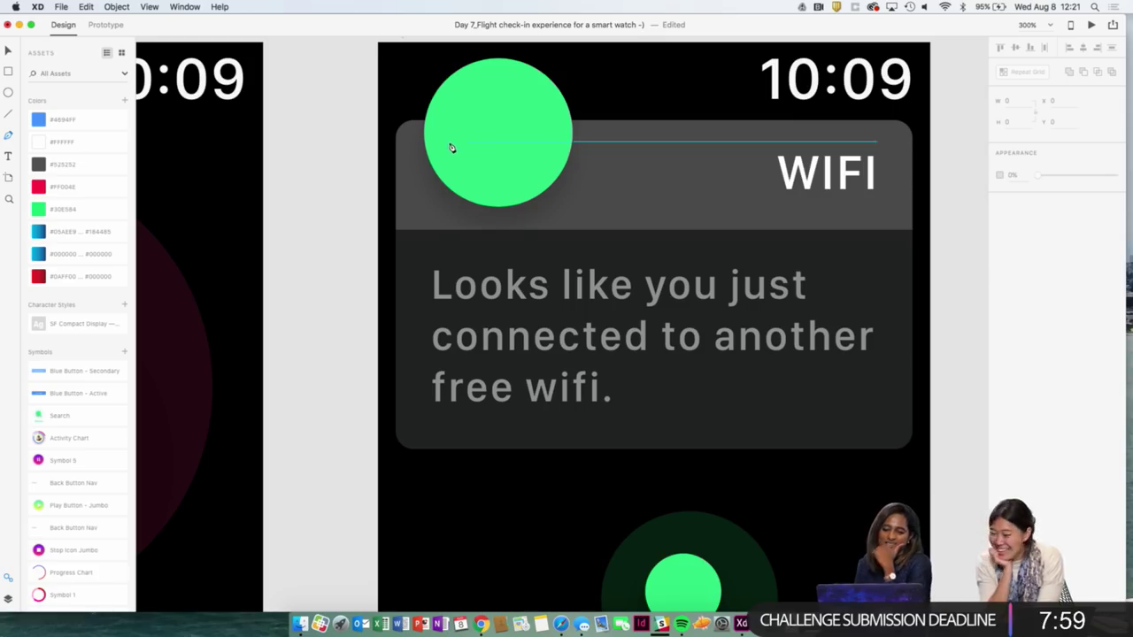
pyautogui.click(450, 142)
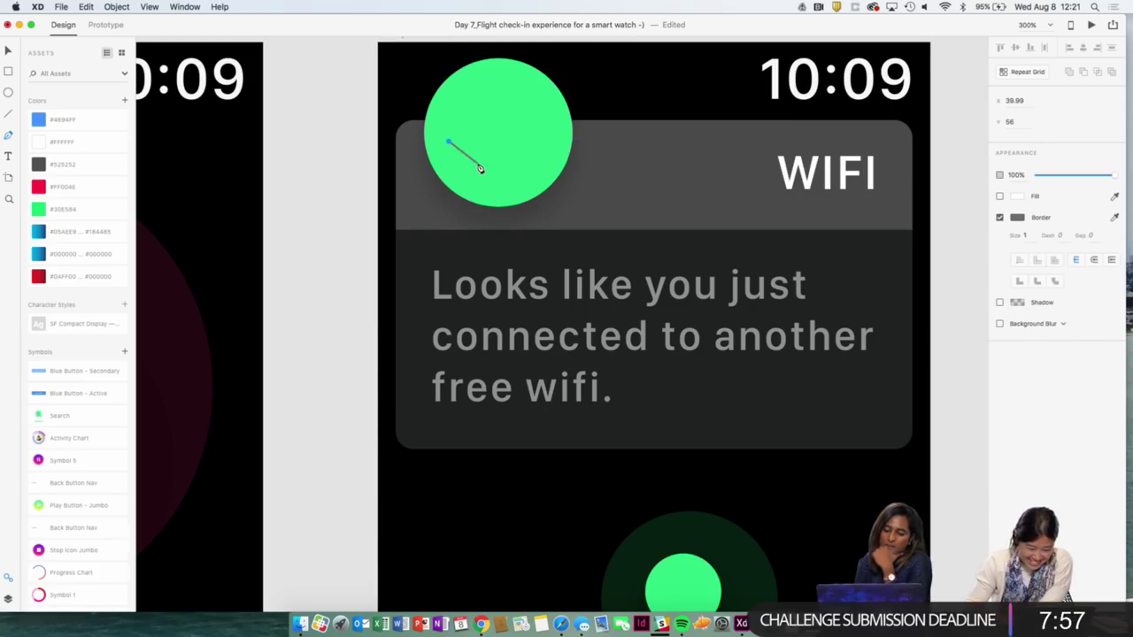
pyautogui.click(478, 163)
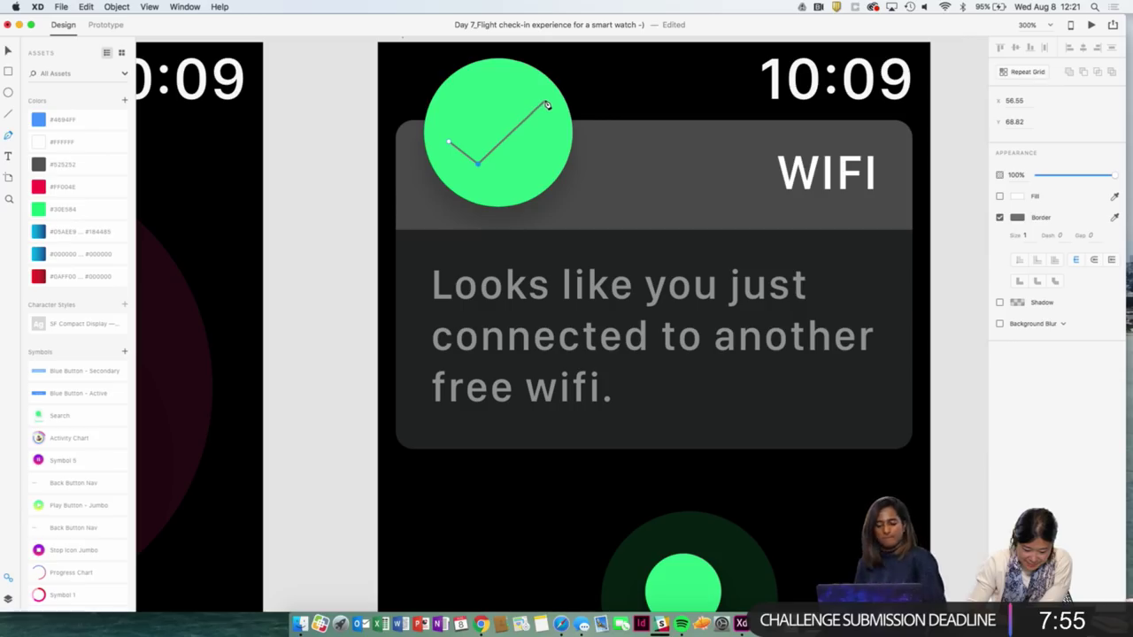
pyautogui.click(546, 105)
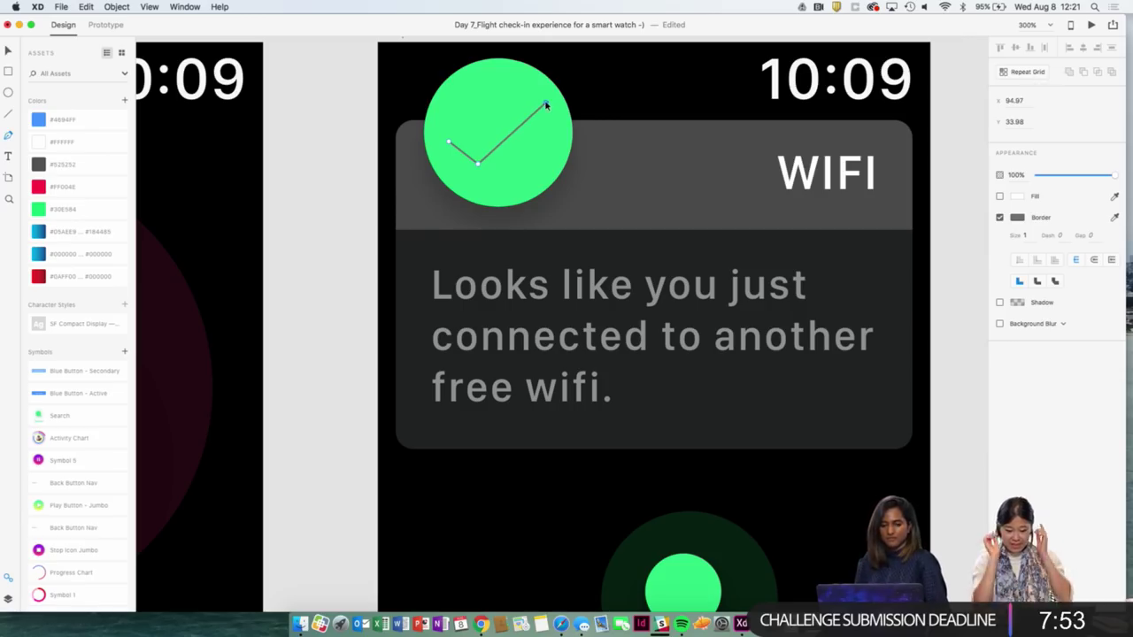
pyautogui.press('Escape')
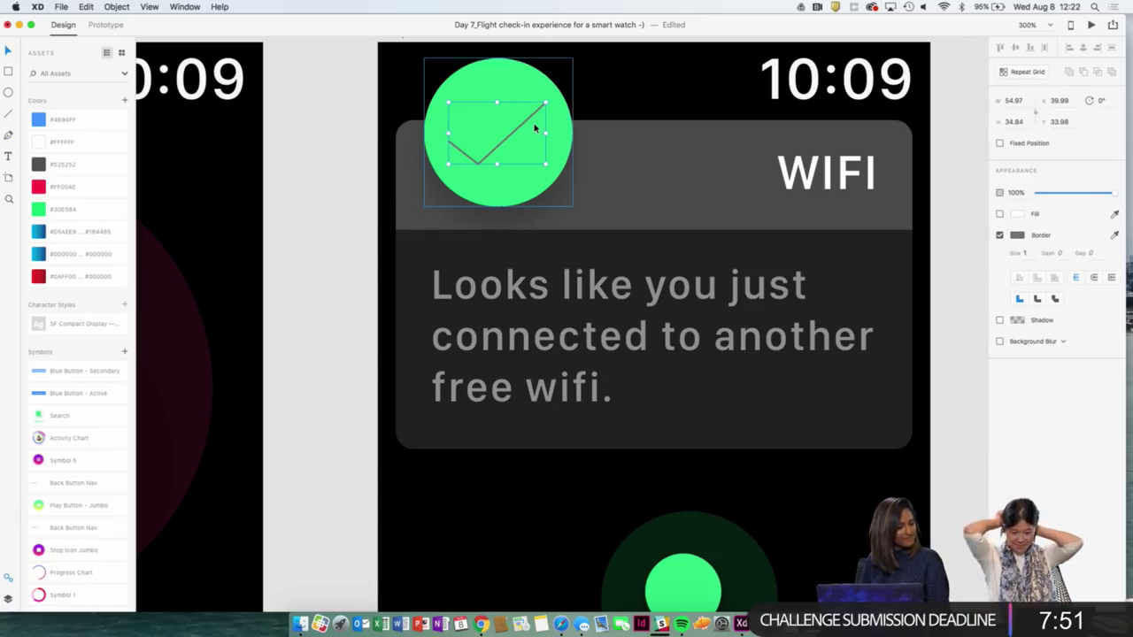
# Set the check mark's border colour to white #FFFFFF and its border size to 6.
pyautogui.click(1018, 236)
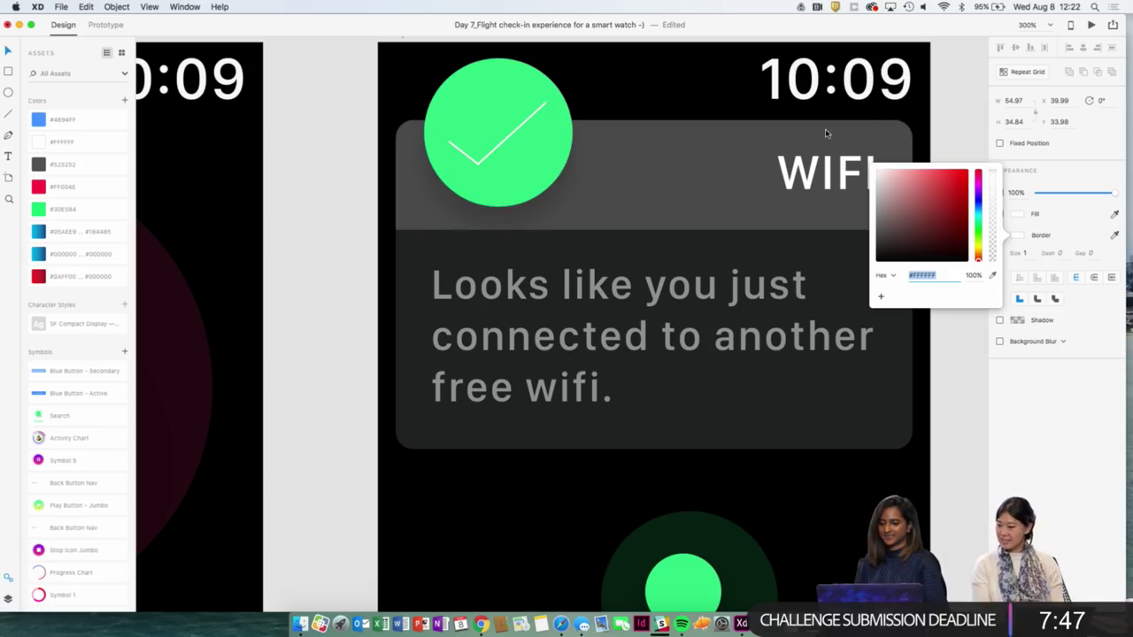
pyautogui.click(1058, 236)
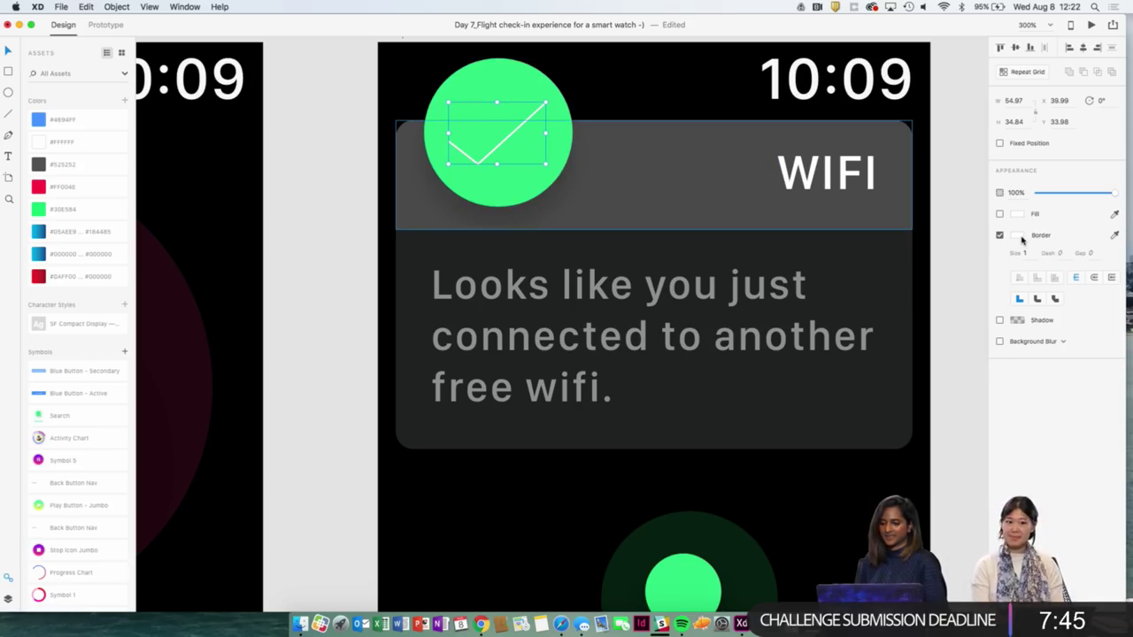
pyautogui.click(1018, 235)
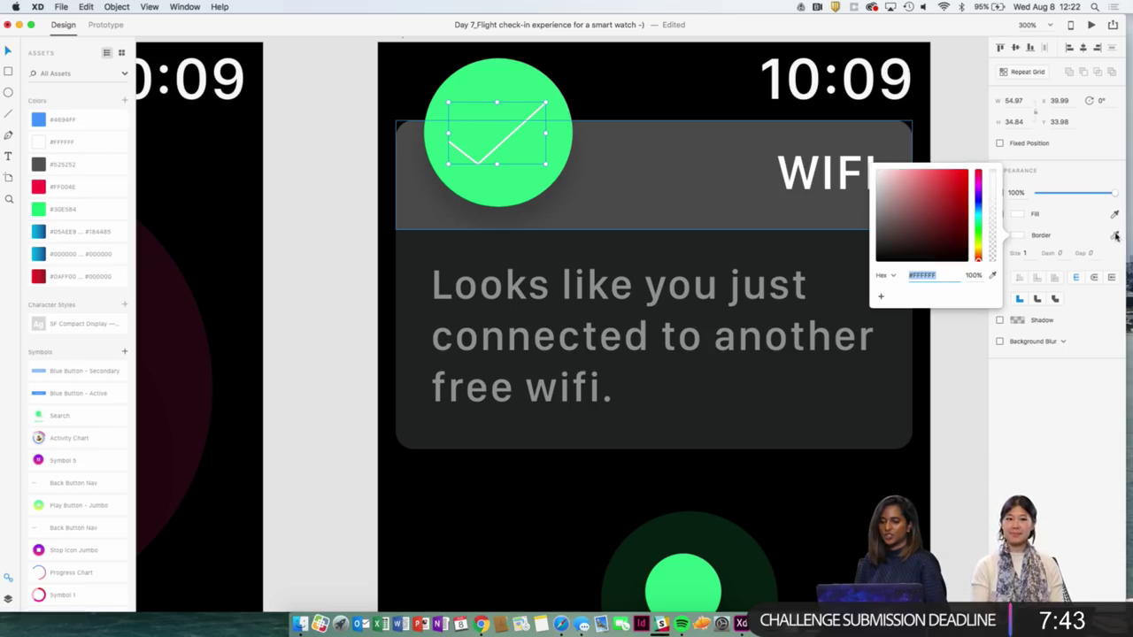
pyautogui.click(1025, 254)
pyautogui.write('4')
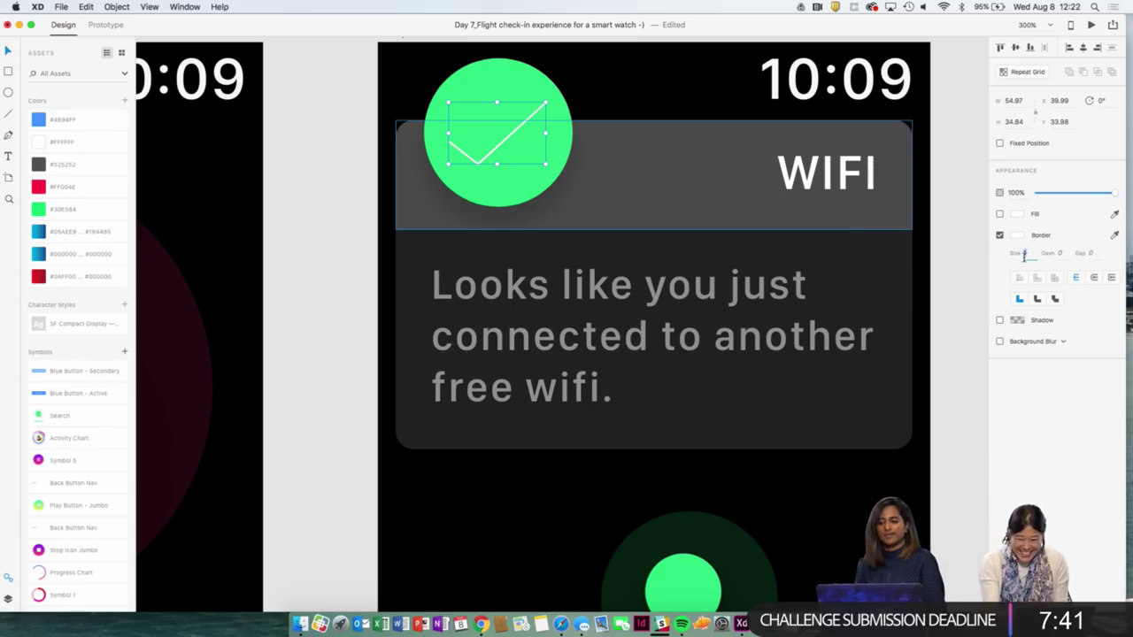
pyautogui.press('Return')
pyautogui.press('Up')
pyautogui.press('Up')
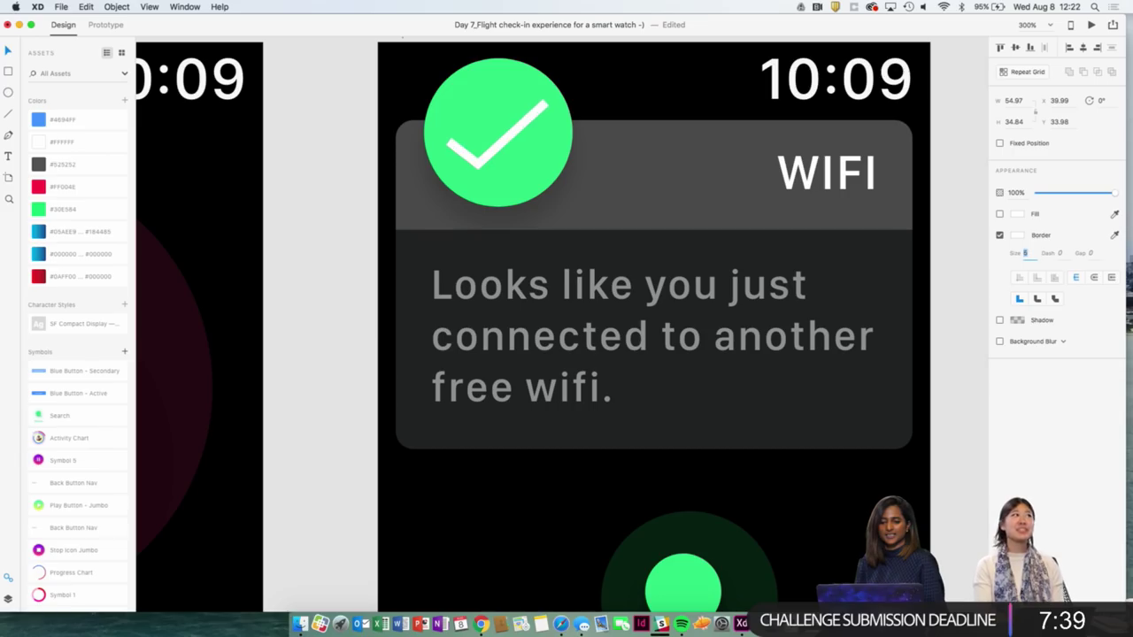
# Scale the check mark down about its centre to about 44 by 28 inside the green badge.
pyautogui.press('super+1')
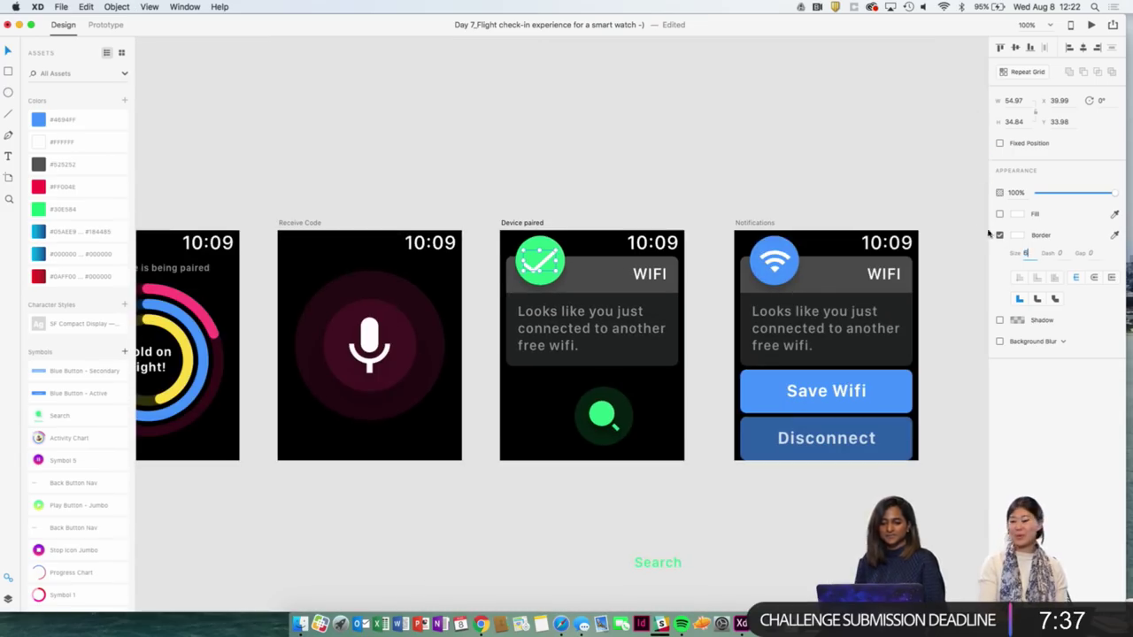
pyautogui.press('super+equal')
pyautogui.press('super+equal')
pyautogui.press('super+equal')
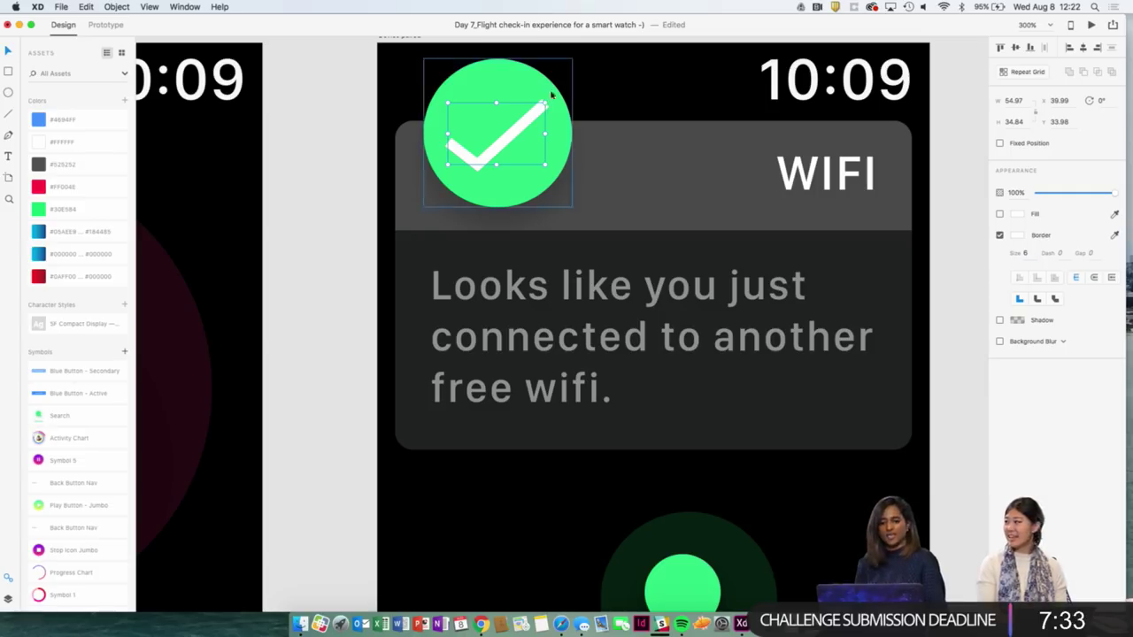
pyautogui.click(380, 121)
pyautogui.click(531, 121)
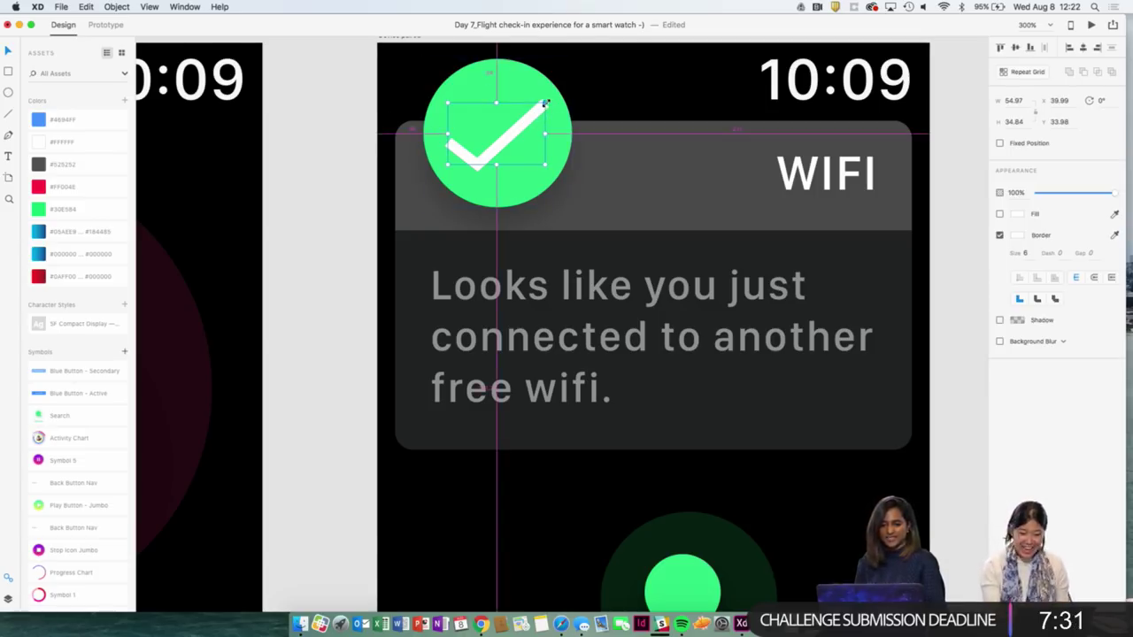
pyautogui.moveTo(545, 104); pyautogui.dragTo(535, 109)
# Delete the search icon's dark background circle and magnifier shape below the card on Device paired.
pyautogui.press('super+1')
pyautogui.scroll(-1, 638, 371)
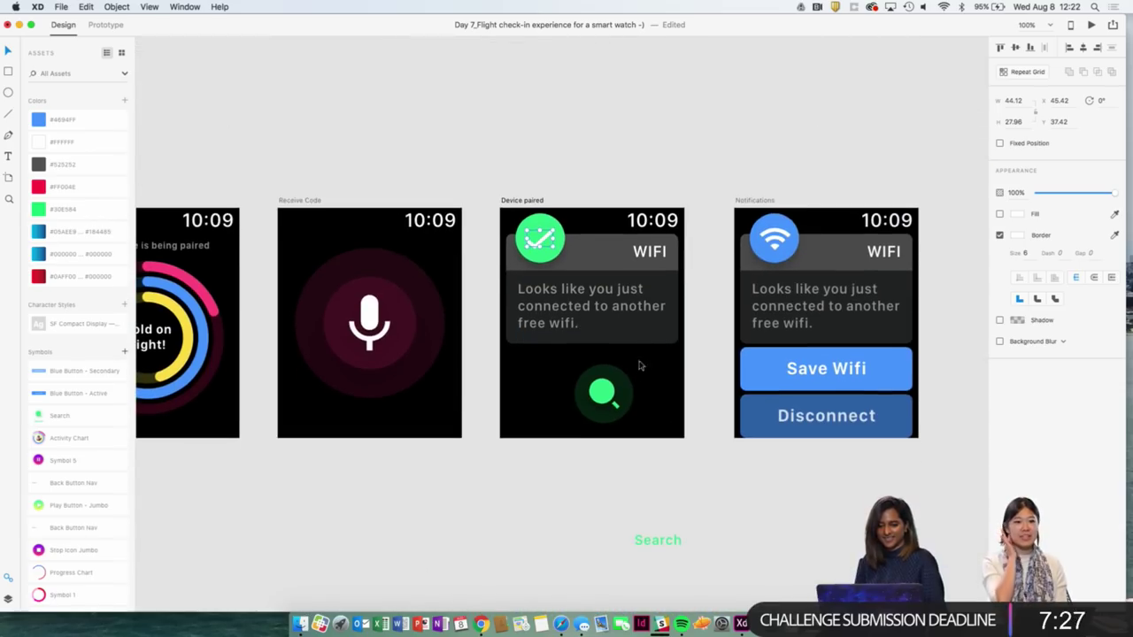
pyautogui.click(624, 389)
pyautogui.press('Delete')
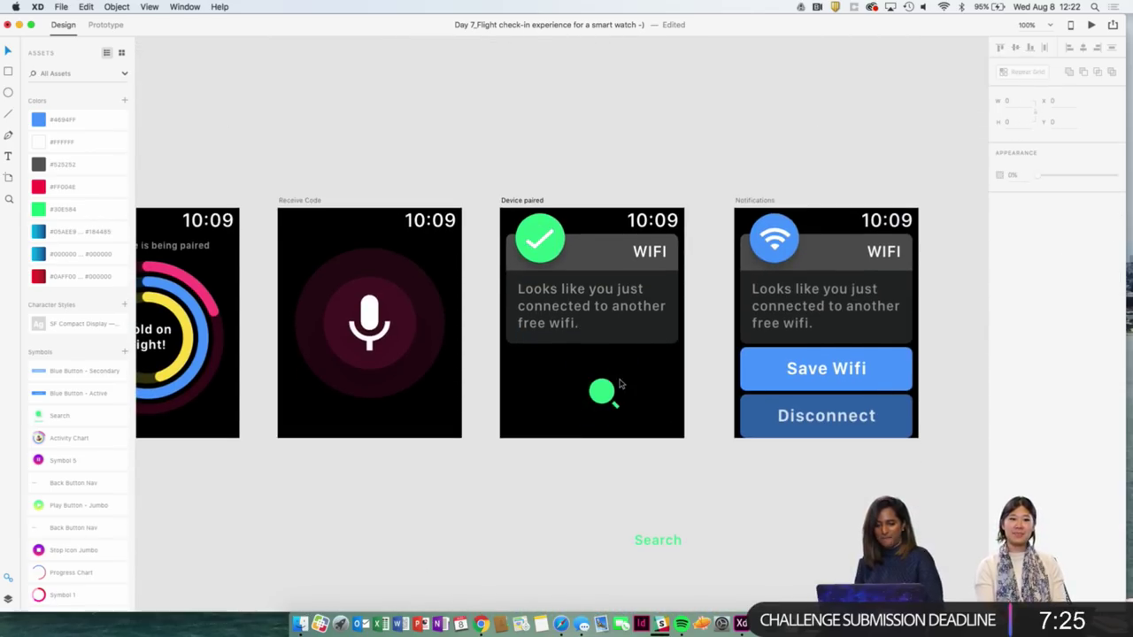
pyautogui.click(610, 396)
pyautogui.press('Delete')
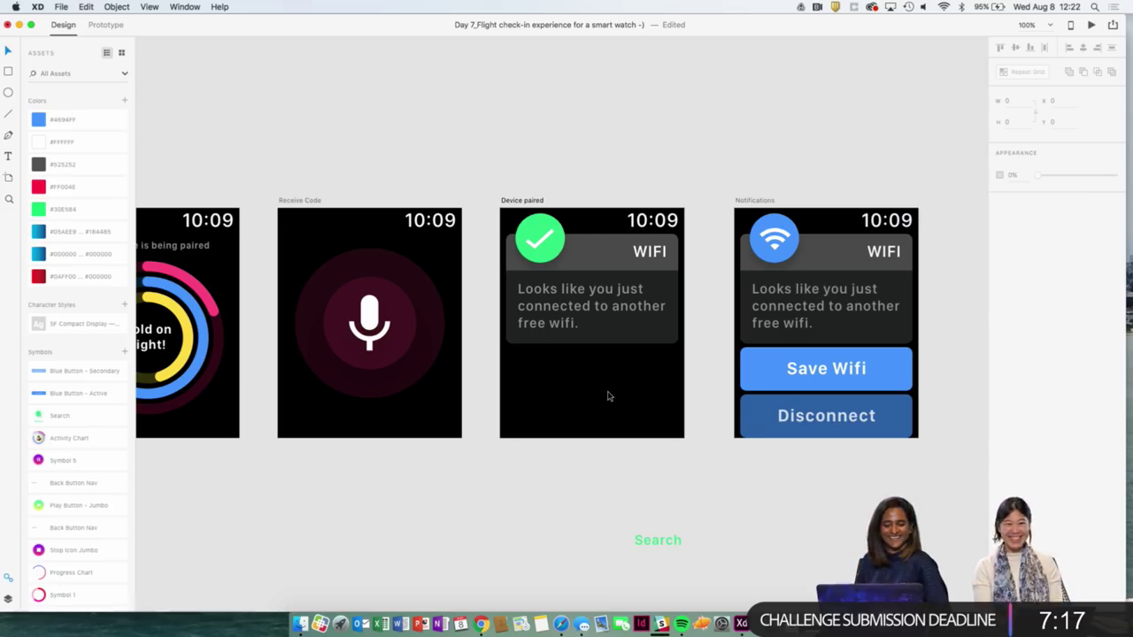
# Replace the card's body text on Device paired with "You have been successfully paired with your device.".
pyautogui.press('super+2')
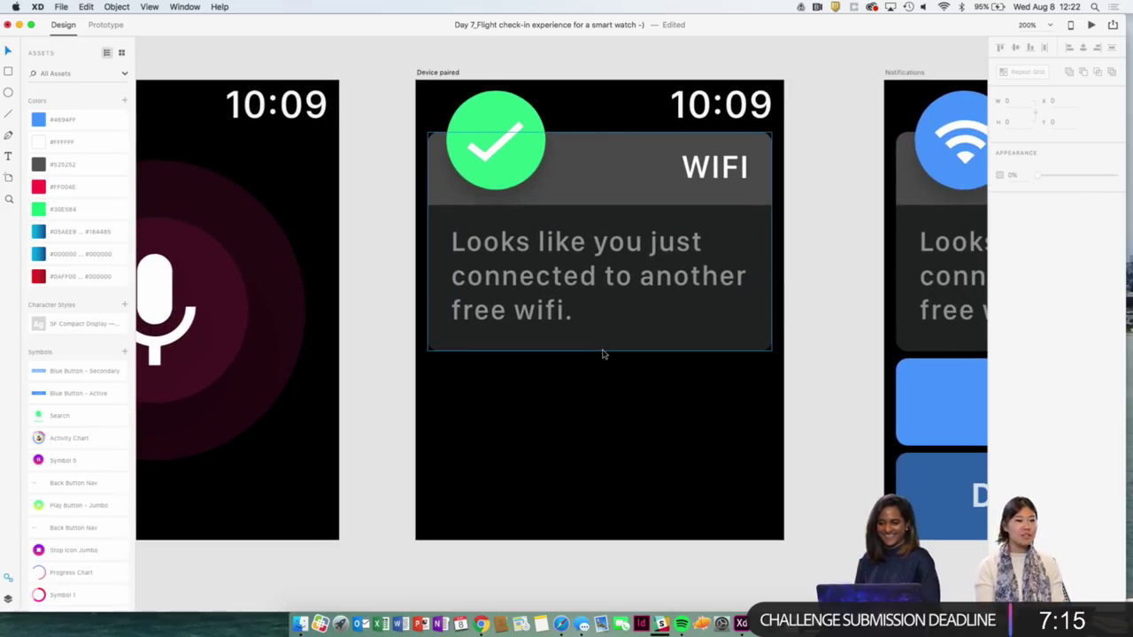
pyautogui.scroll(-5, 603, 354)
pyautogui.scroll(-1, 582, 324)
pyautogui.click(521, 270)
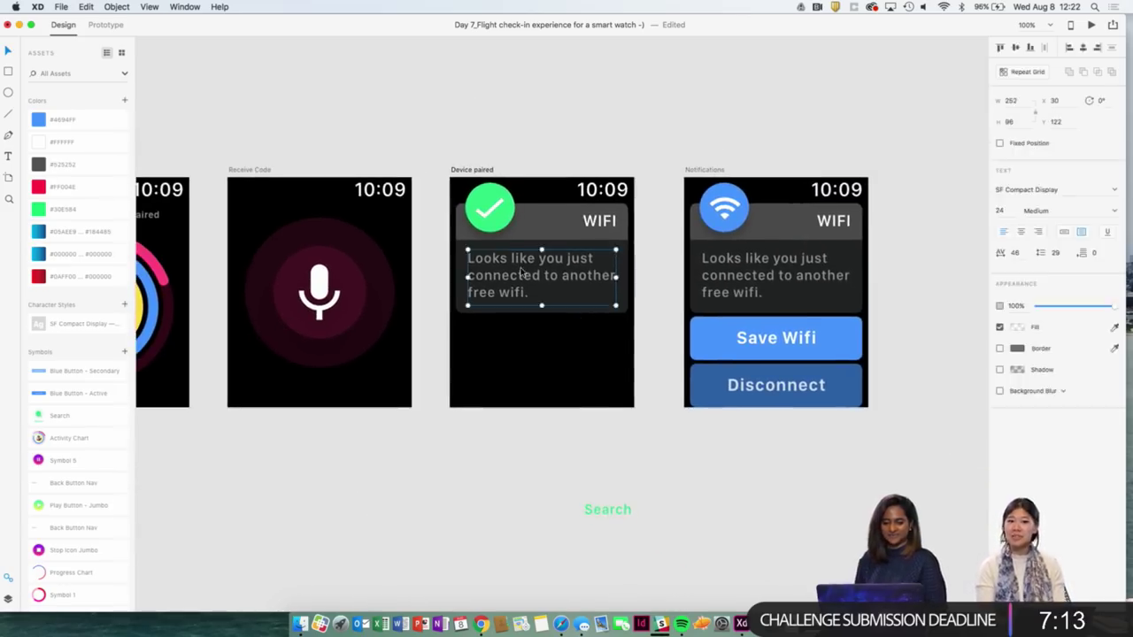
pyautogui.doubleClick(521, 270)
pyautogui.press('Escape')
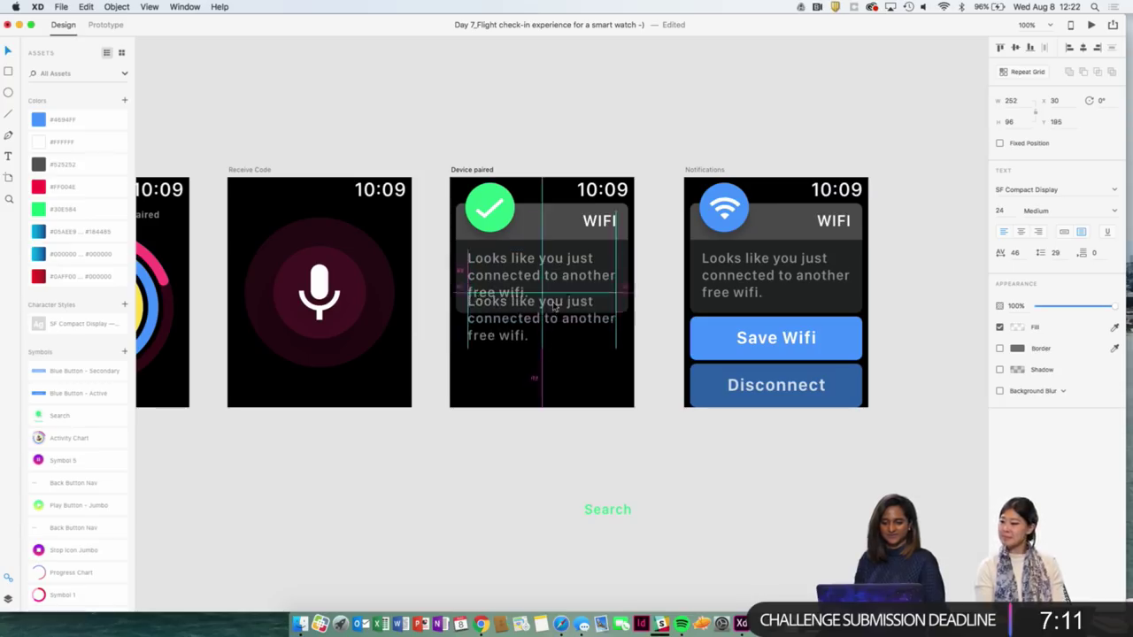
pyautogui.press('Escape')
pyautogui.doubleClick(551, 288)
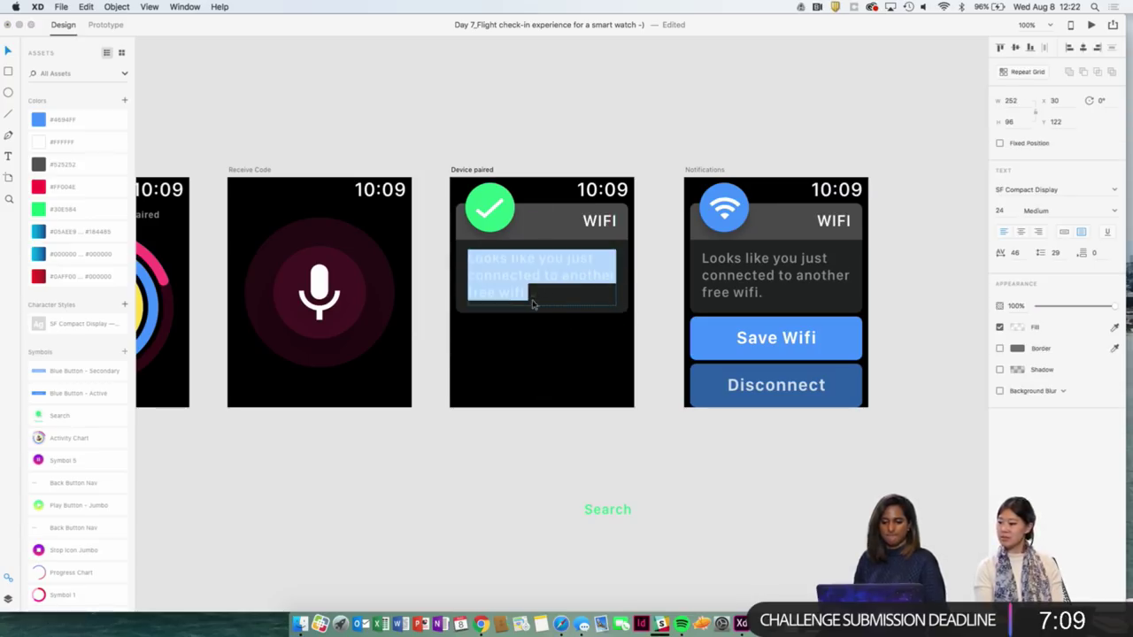
pyautogui.press('Escape')
pyautogui.doubleClick(535, 297)
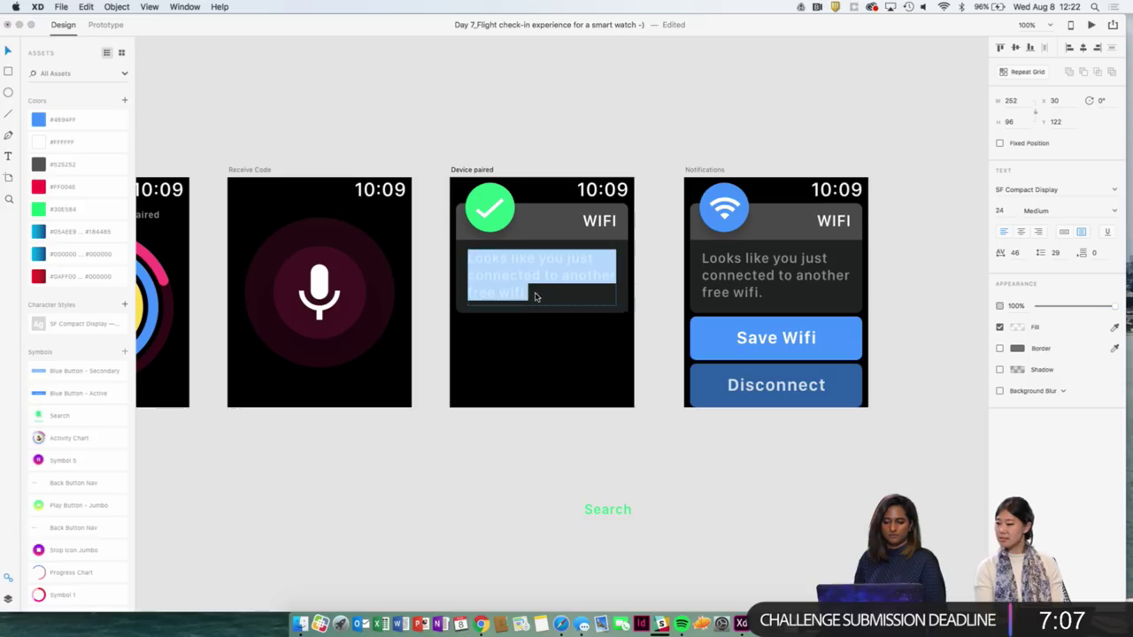
pyautogui.click(531, 295)
pyautogui.moveTo(523, 293); pyautogui.dragTo(477, 264)
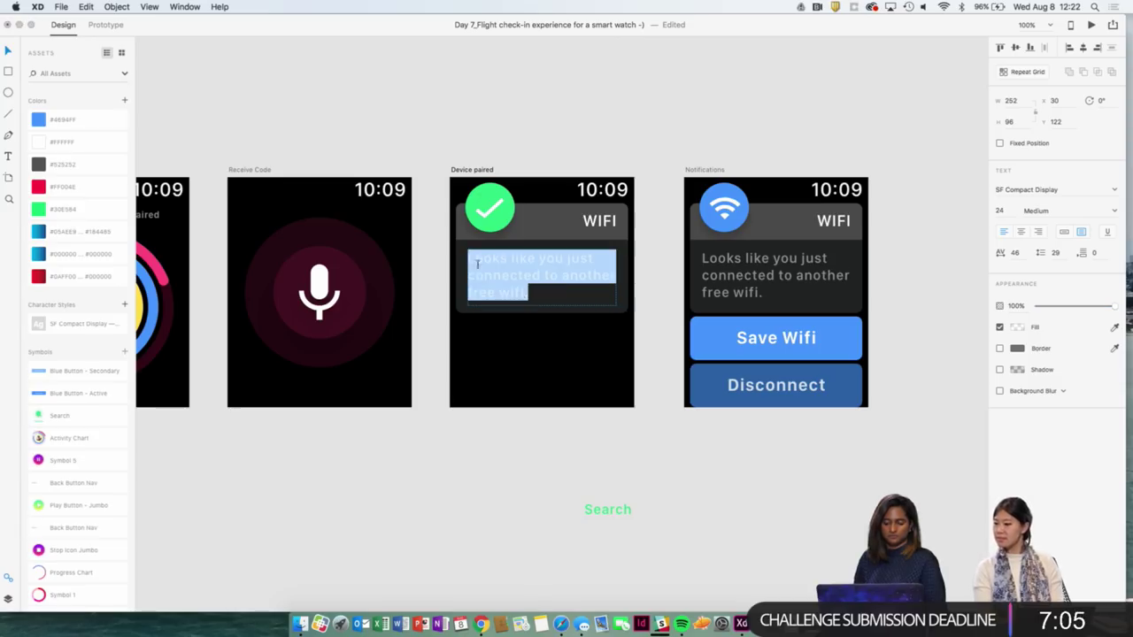
pyautogui.write('You jab')
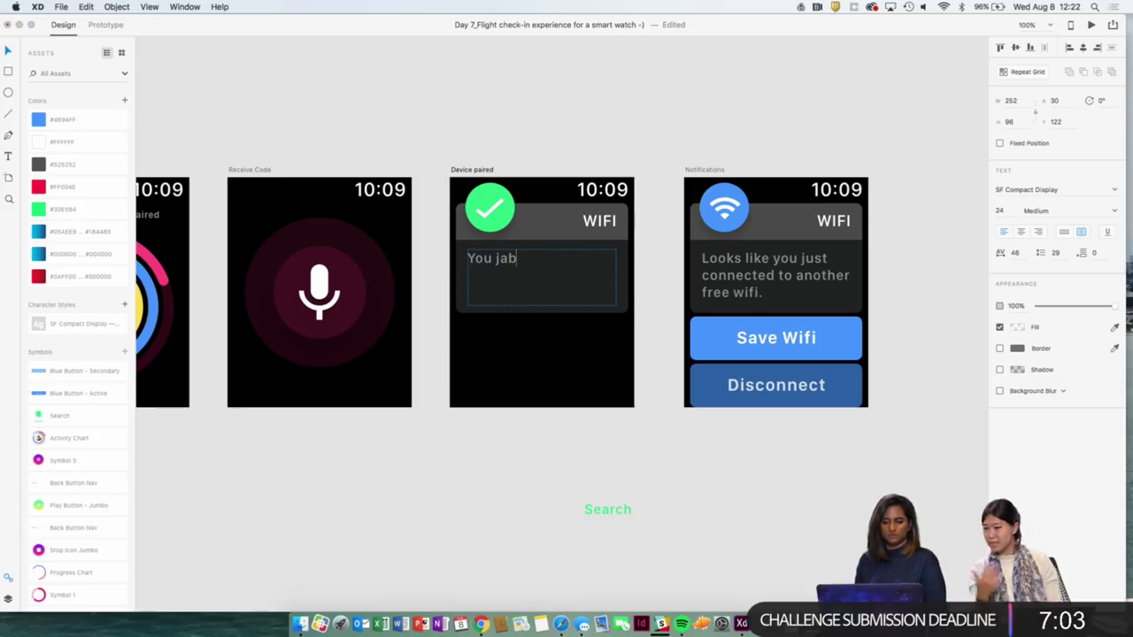
pyautogui.press('BackSpace')
pyautogui.press('BackSpace')
pyautogui.press('BackSpace')
pyautogui.write('habe')
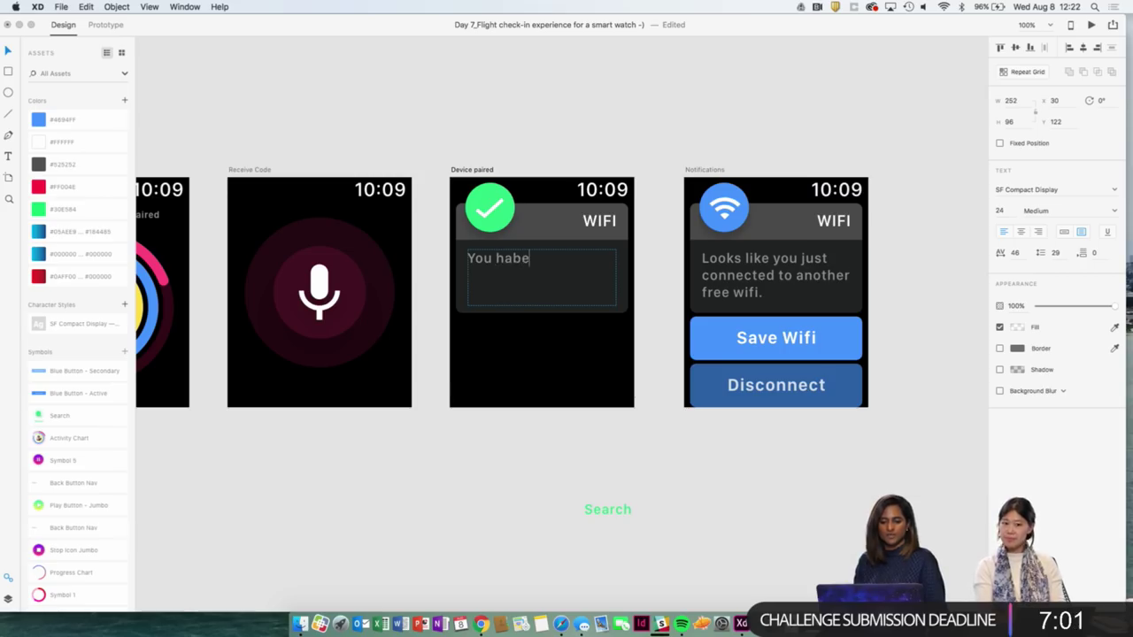
pyautogui.press('BackSpace')
pyautogui.press('BackSpace')
pyautogui.write('e')
pyautogui.press('BackSpace')
pyautogui.write('vent')
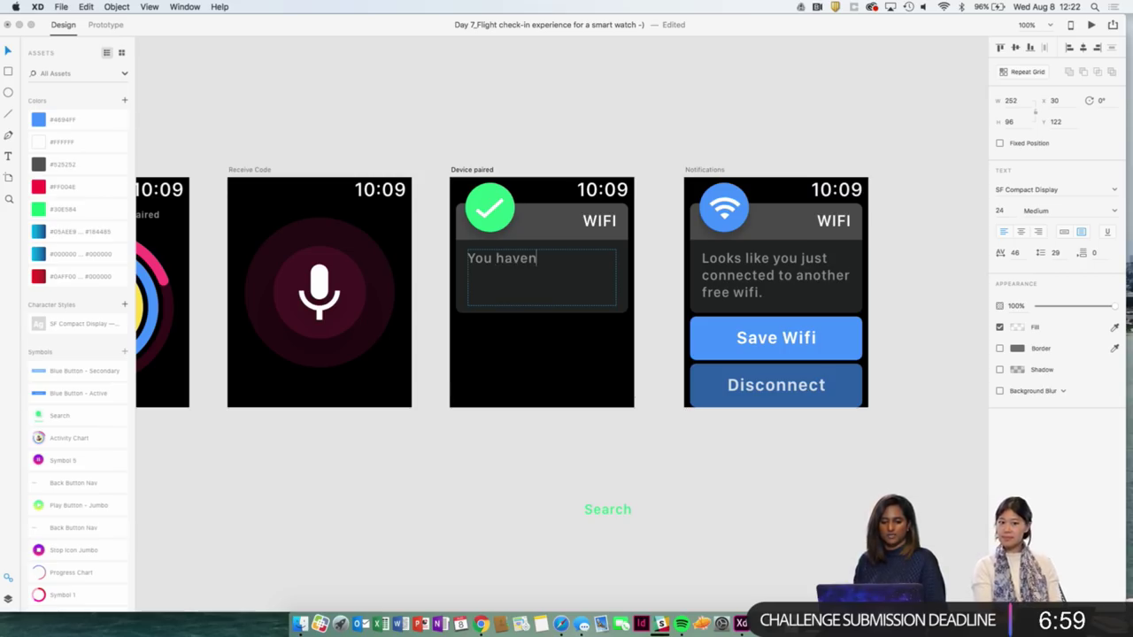
pyautogui.press('BackSpace')
pyautogui.write('b')
pyautogui.press('BackSpace')
pyautogui.press('BackSpace')
pyautogui.press('BackSpace')
pyautogui.write('been')
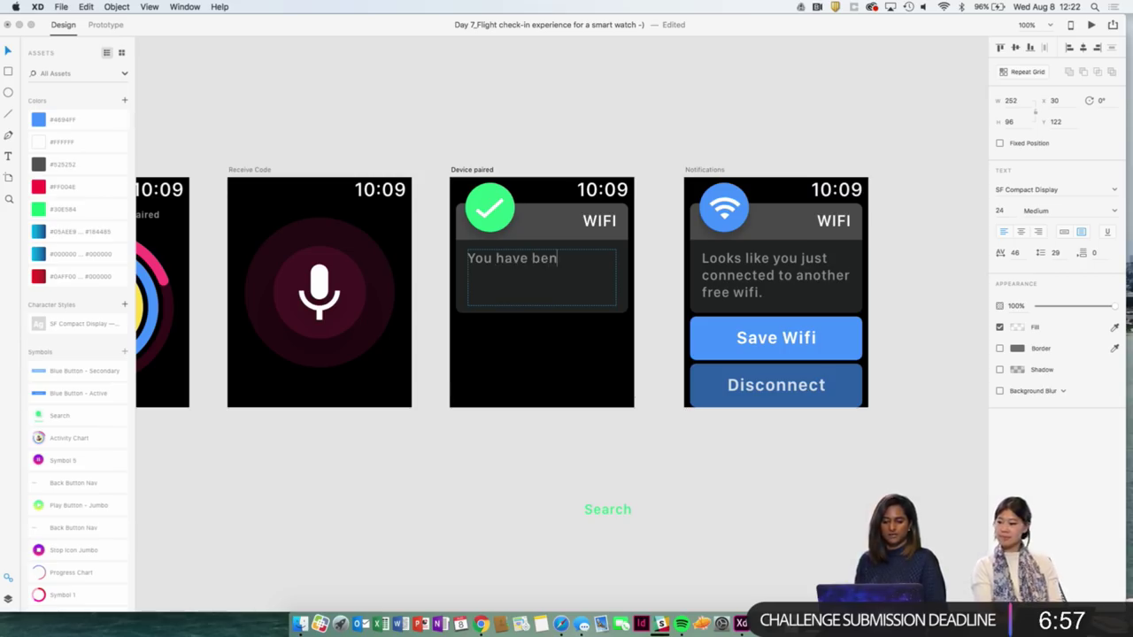
pyautogui.press('BackSpace')
pyautogui.write('en scuc')
pyautogui.press('BackSpace')
pyautogui.press('BackSpace')
pyautogui.press('BackSpace')
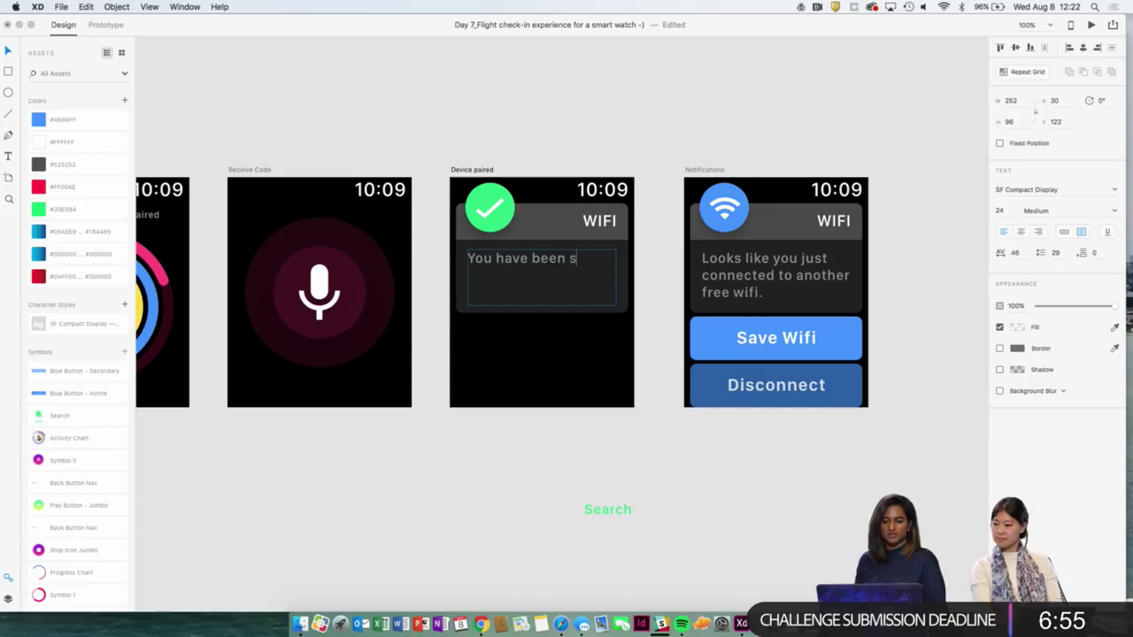
pyautogui.write('ucces')
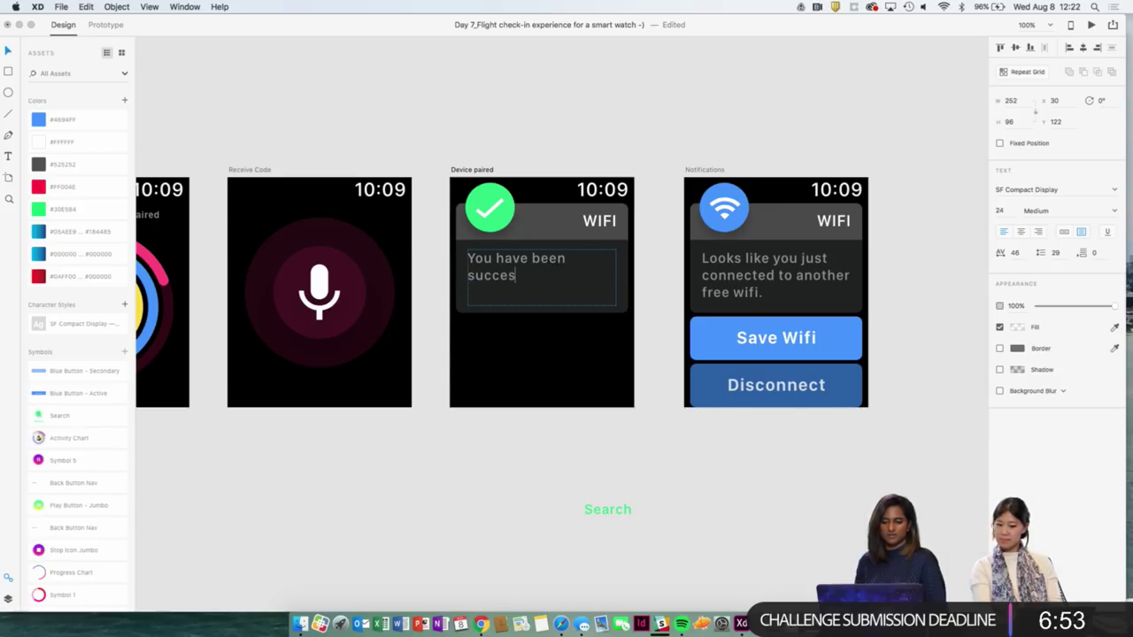
pyautogui.write('sfully ')
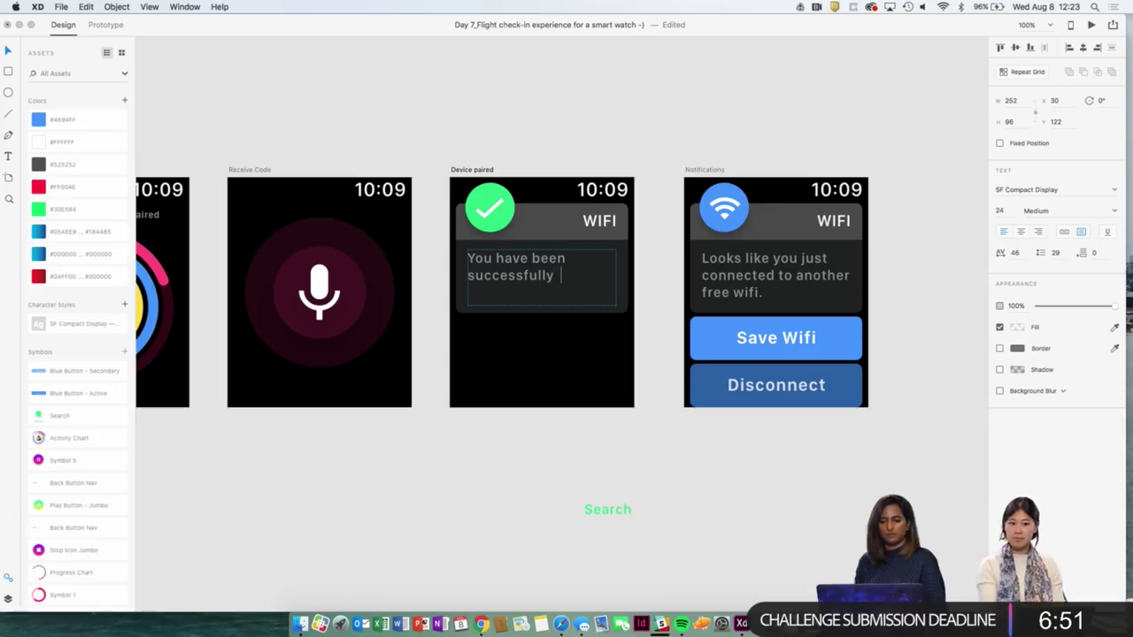
pyautogui.write('paired wih')
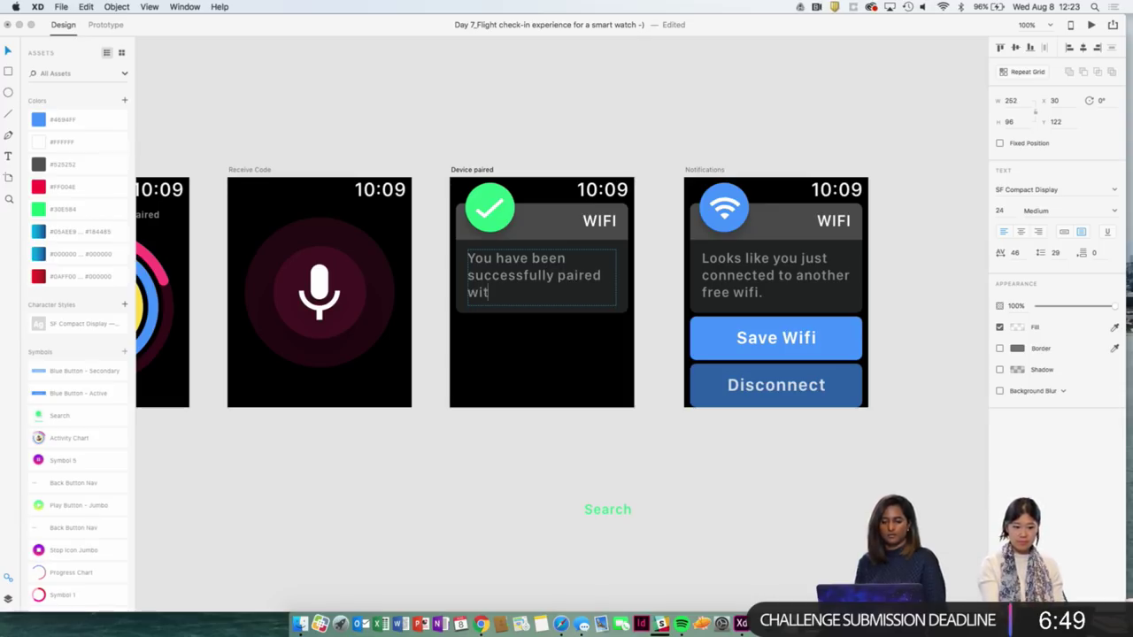
pyautogui.write(' your devi')
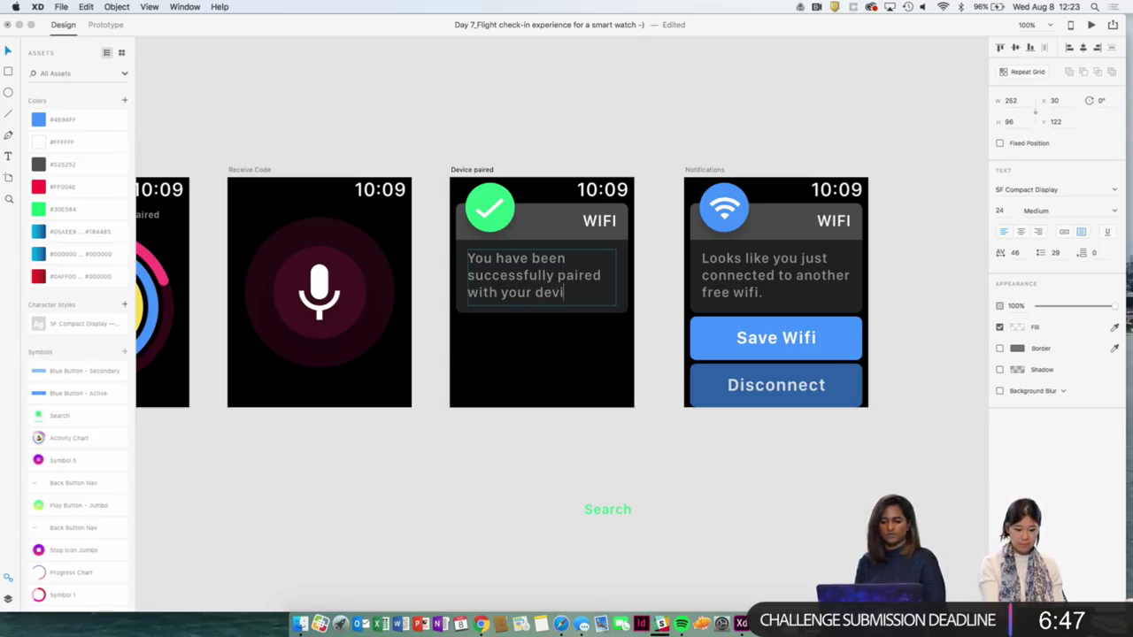
pyautogui.write('ce.')
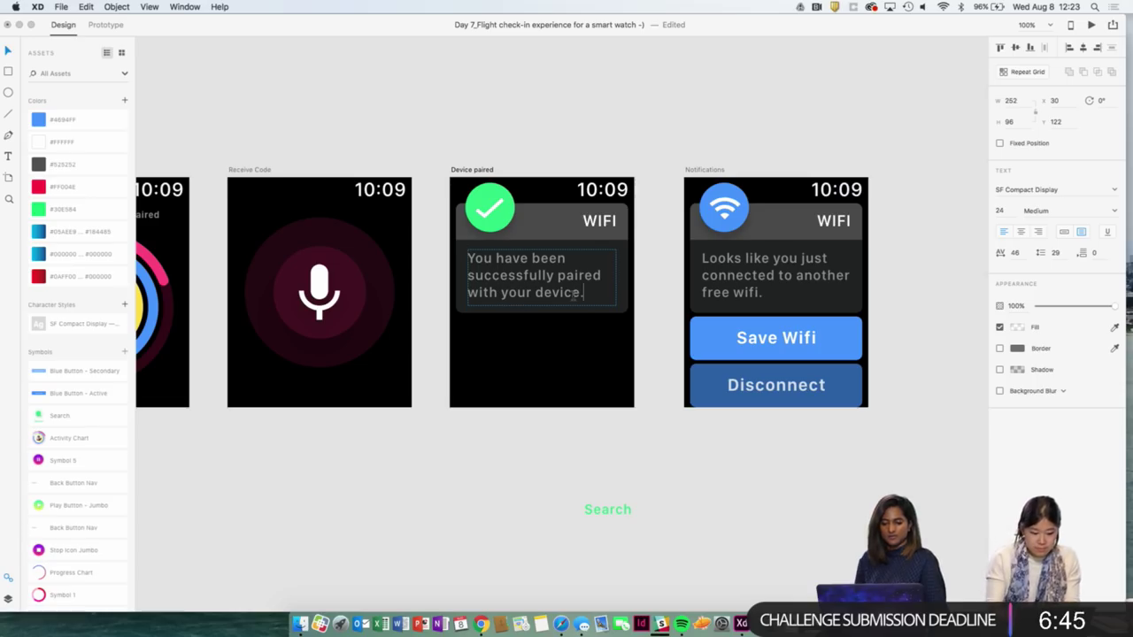
# Add the sentence "You can now watch unlimited movies throughout your flight experience!" to the end of the card's message on Device paired.
pyautogui.write(' You can now ')
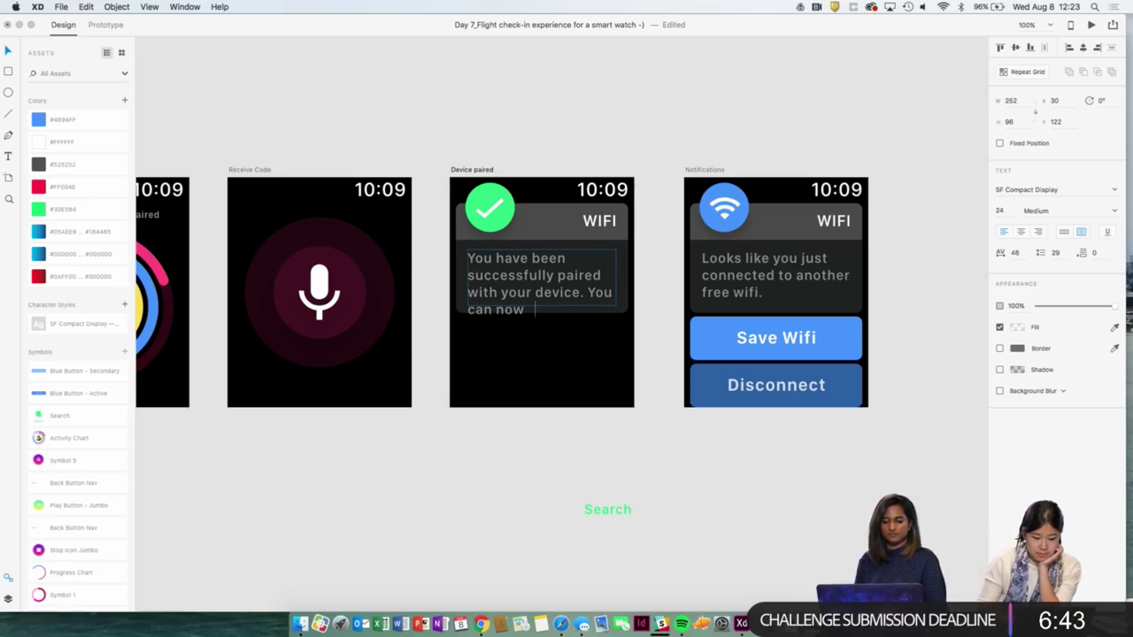
pyautogui.write('e')
pyautogui.press('BackSpace')
pyautogui.write('watc')
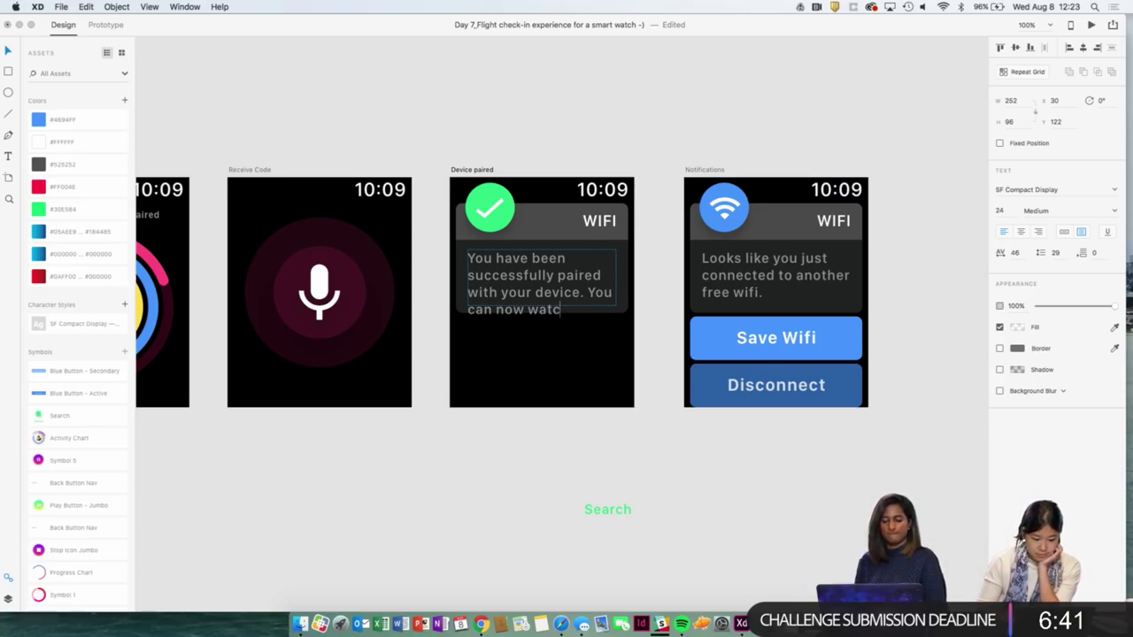
pyautogui.write('h unlimite')
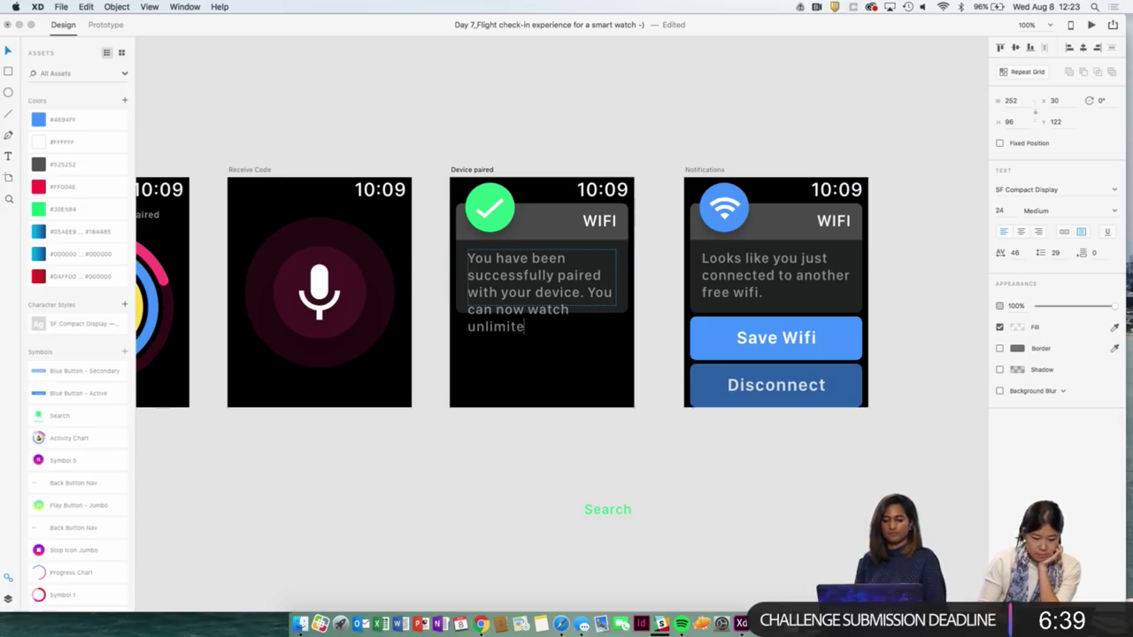
pyautogui.write('d omovies')
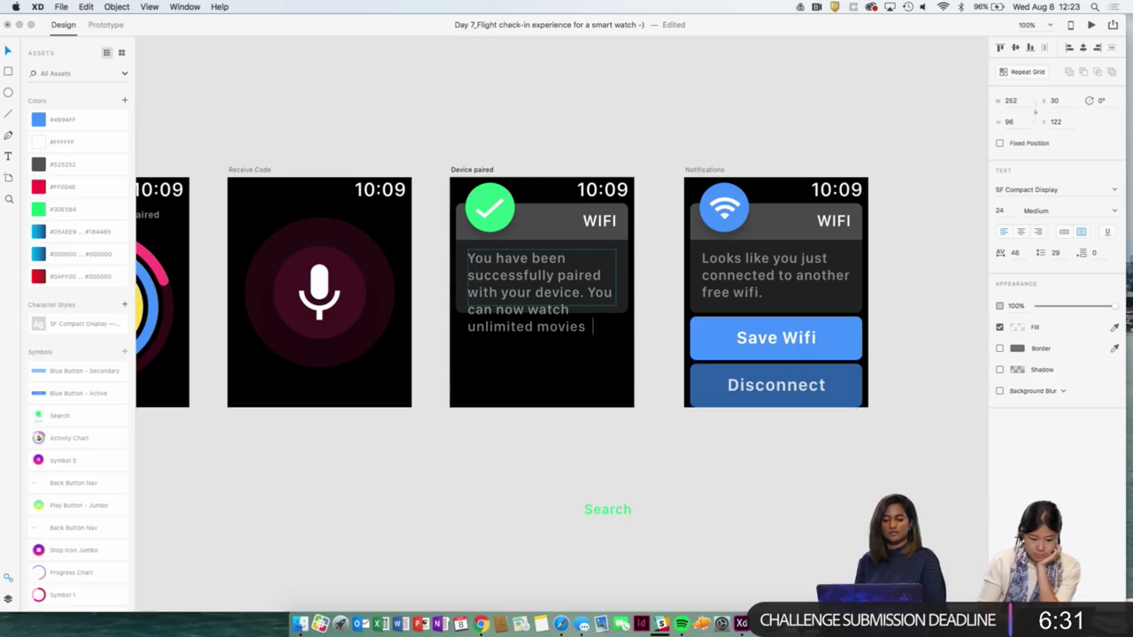
pyautogui.press('BackSpace')
pyautogui.press('BackSpace')
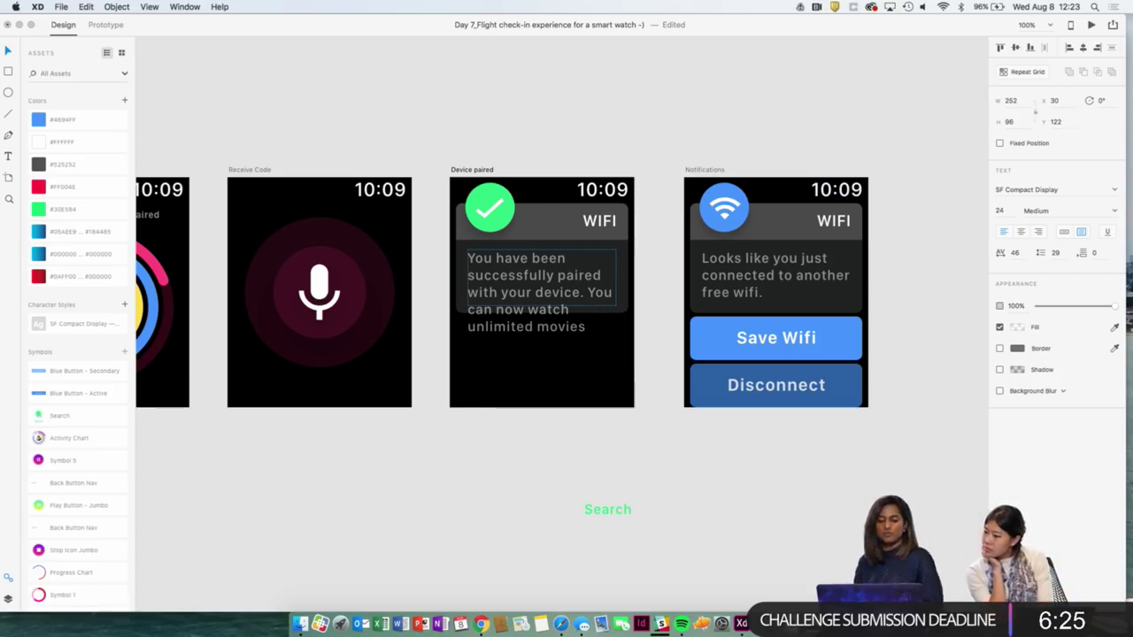
pyautogui.write('through')
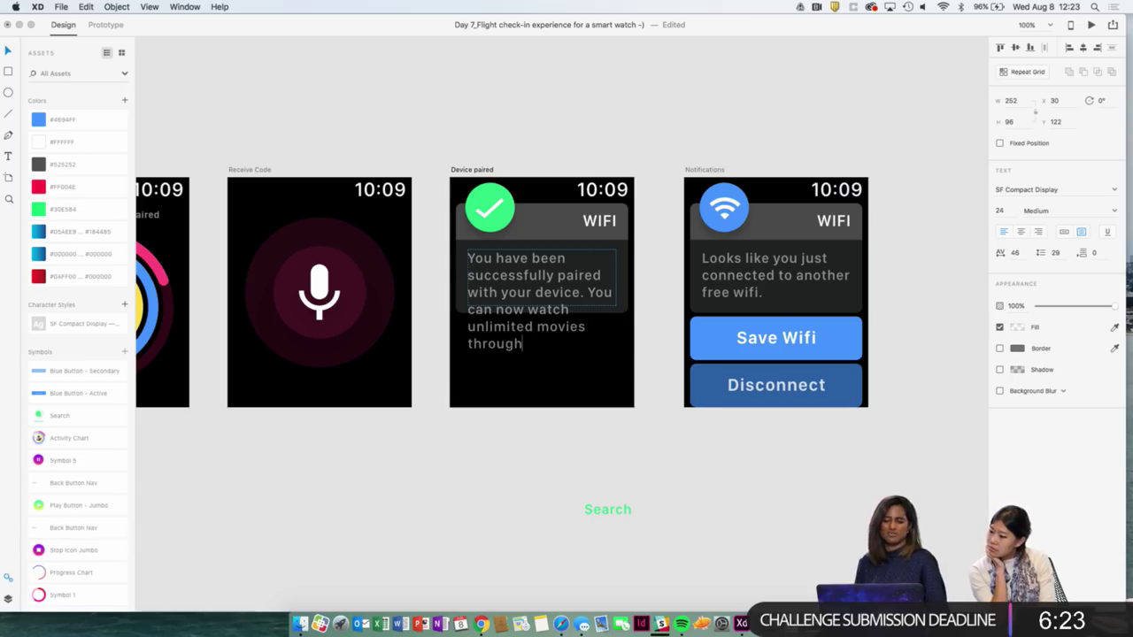
pyautogui.write('out y')
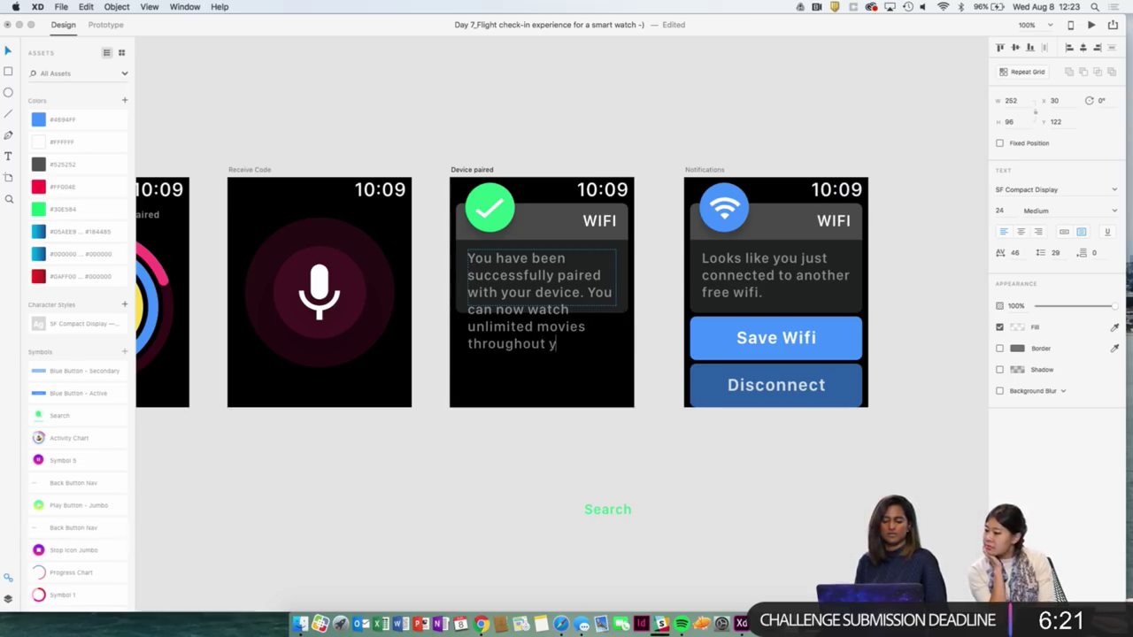
pyautogui.write('our fli')
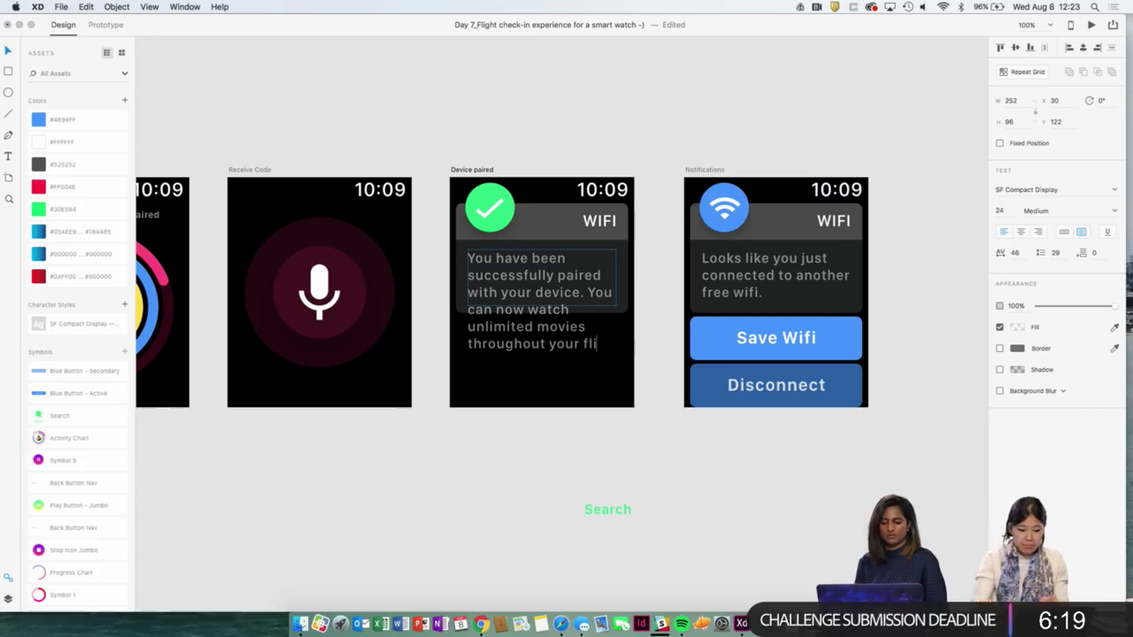
pyautogui.write('ght e')
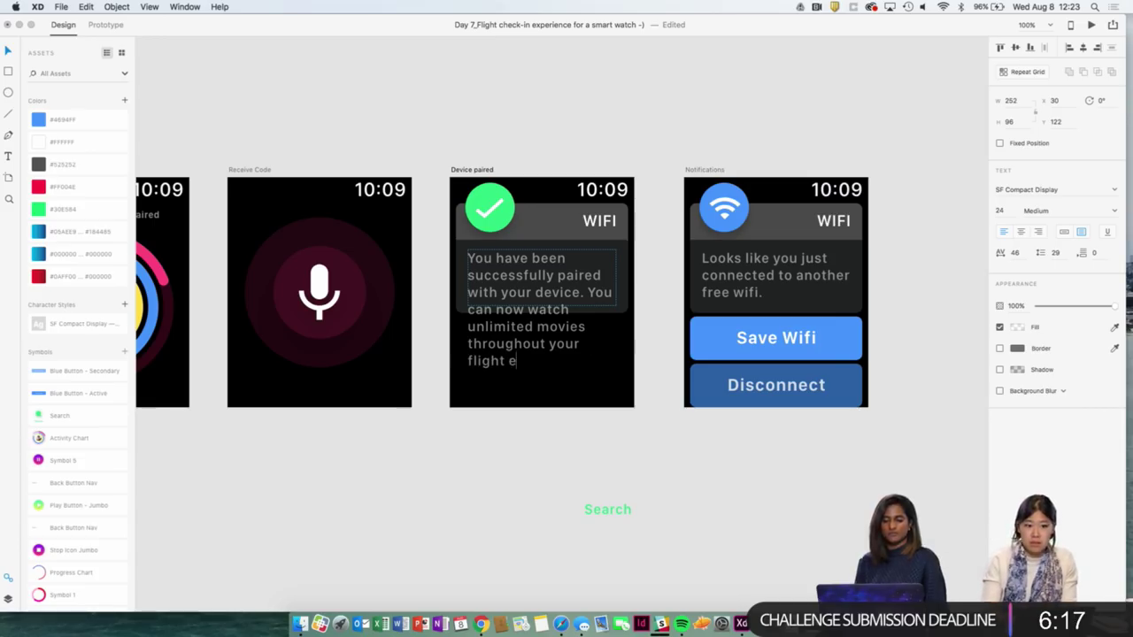
pyautogui.write('xperience')
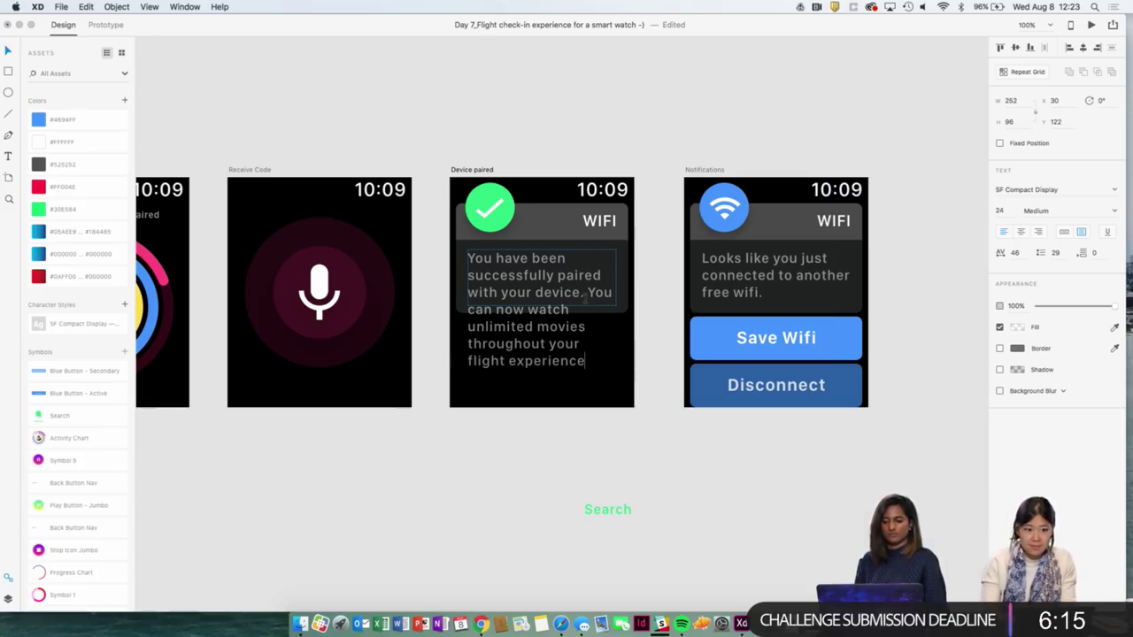
pyautogui.write('!')
pyautogui.press('Escape')
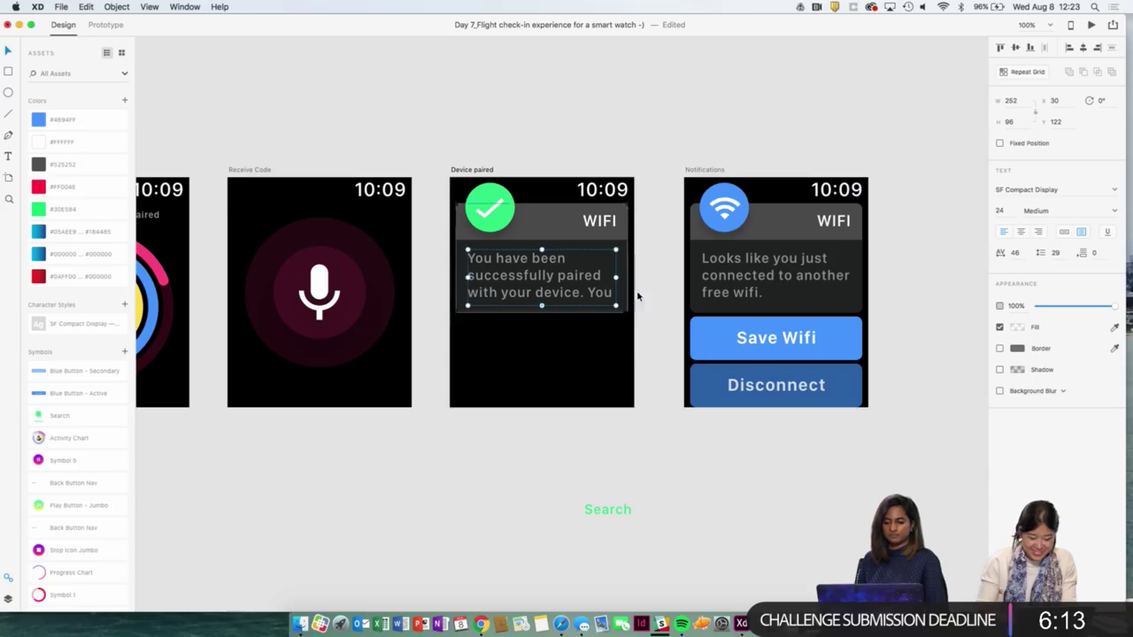
# Extend the message text box to about 210 high and stretch the dark card background down to enclose the full text.
pyautogui.moveTo(540, 306); pyautogui.dragTo(545, 376)
pyautogui.press('Escape')
pyautogui.click(542, 310)
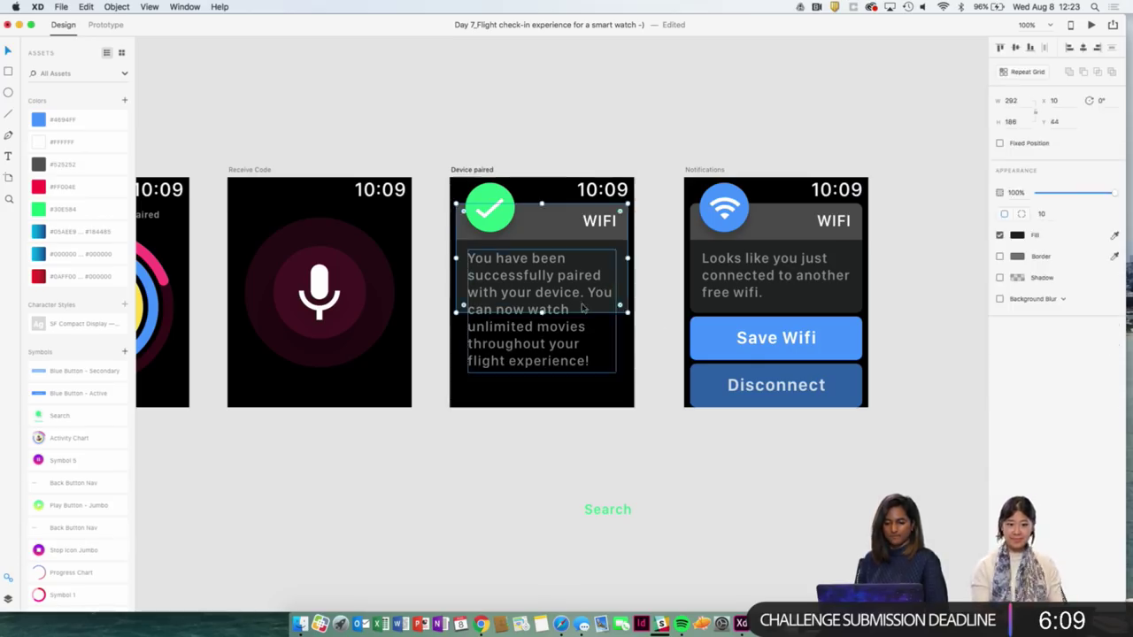
pyautogui.moveTo(541, 311); pyautogui.dragTo(545, 375)
pyautogui.press('Escape')
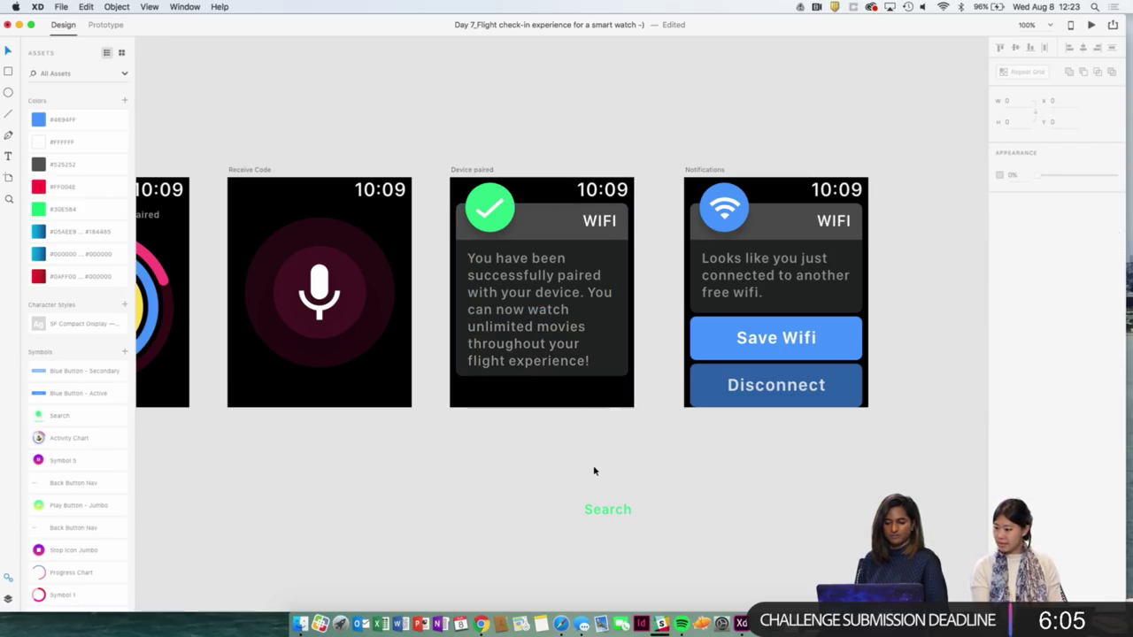
# Delete the stray green Search label below the Device paired artboard.
pyautogui.click(605, 508)
pyautogui.press('Delete')
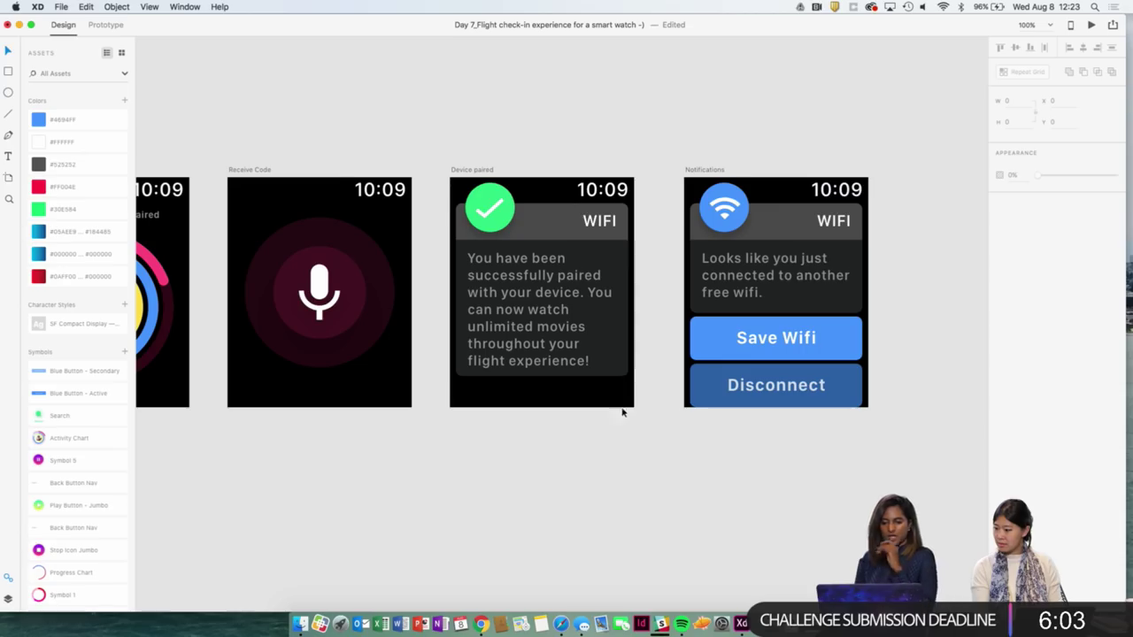
# Widen the message text box on Device paired to about 264 so more words fit on each line.
pyautogui.hscroll(-5, 557, 326)
pyautogui.hscroll(6, 558, 326)
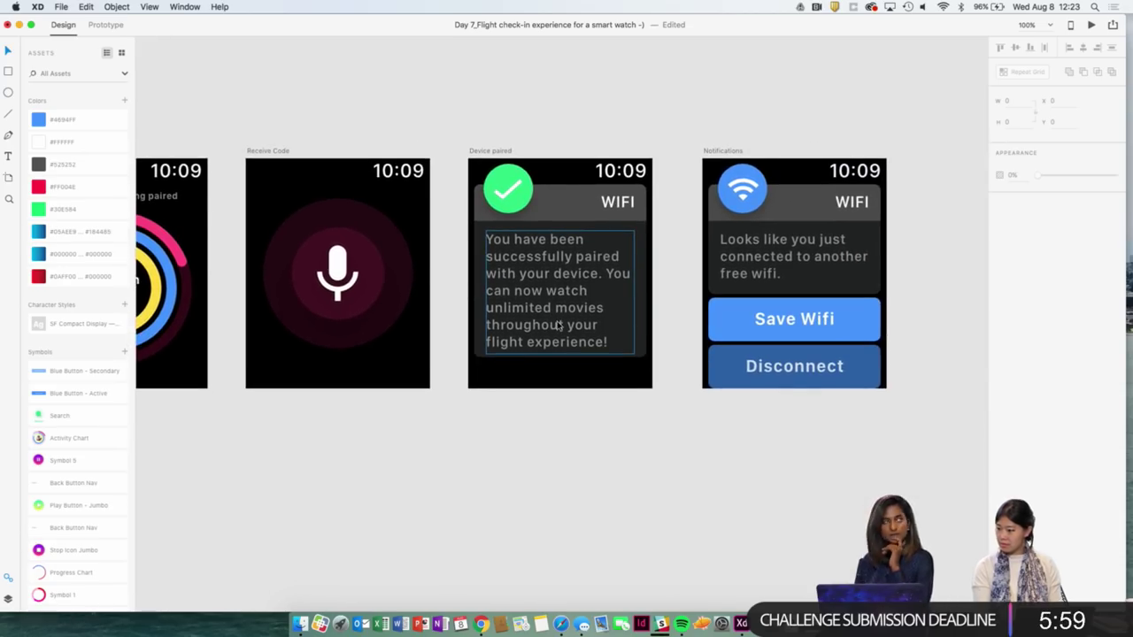
pyautogui.scroll(-3, 559, 326)
pyautogui.hscroll(2, 559, 326)
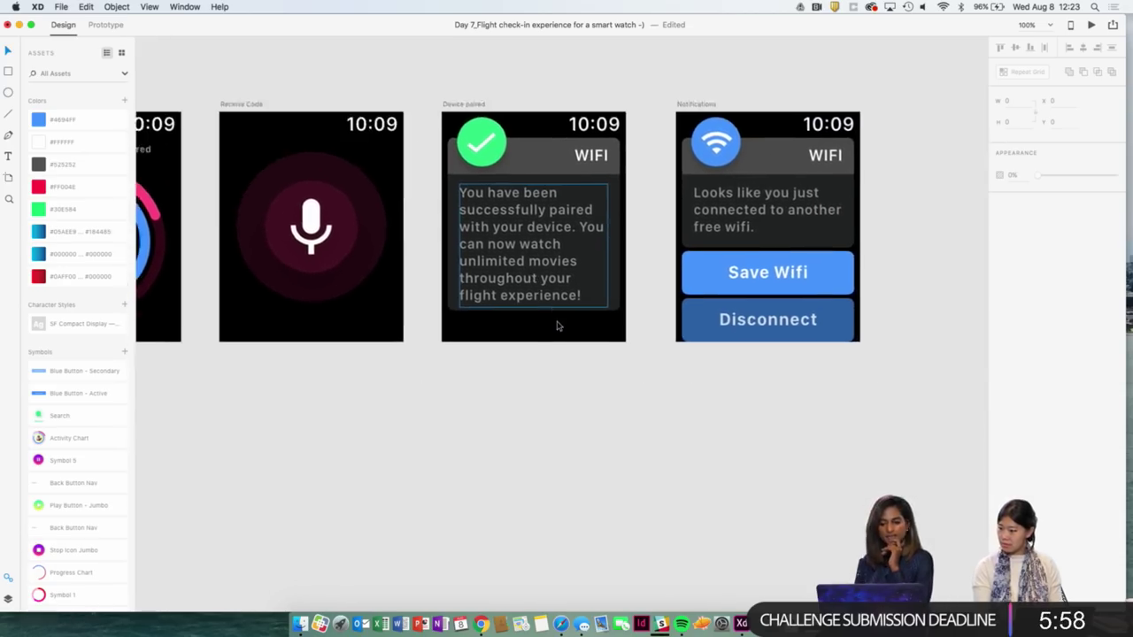
pyautogui.click(571, 254)
pyautogui.moveTo(526, 253); pyautogui.dragTo(520, 248)
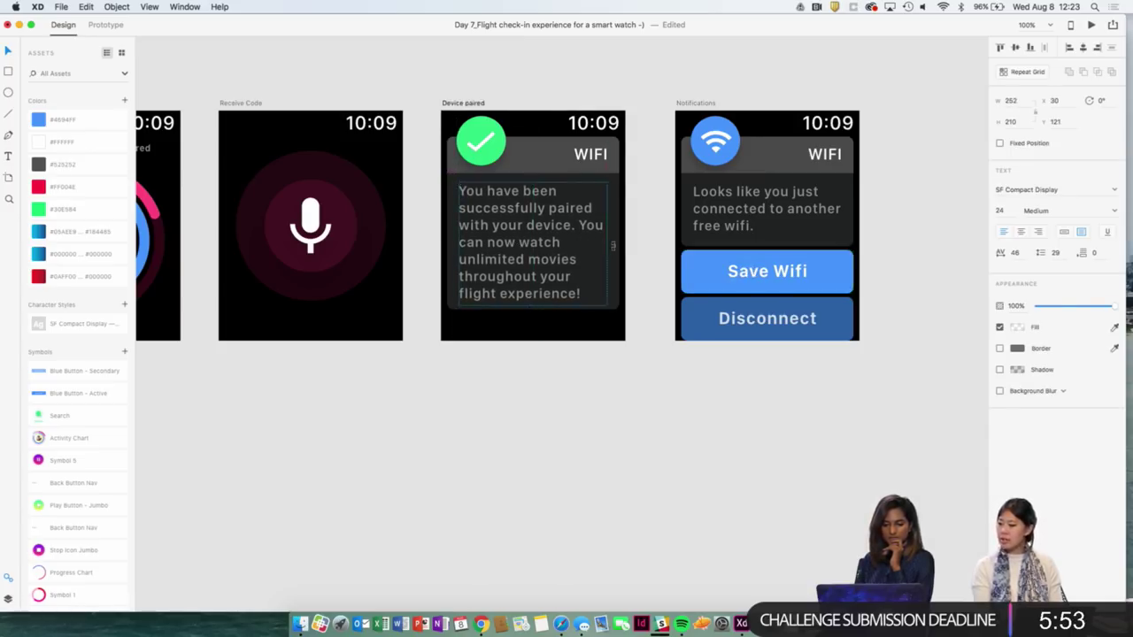
pyautogui.moveTo(614, 246); pyautogui.dragTo(613, 247)
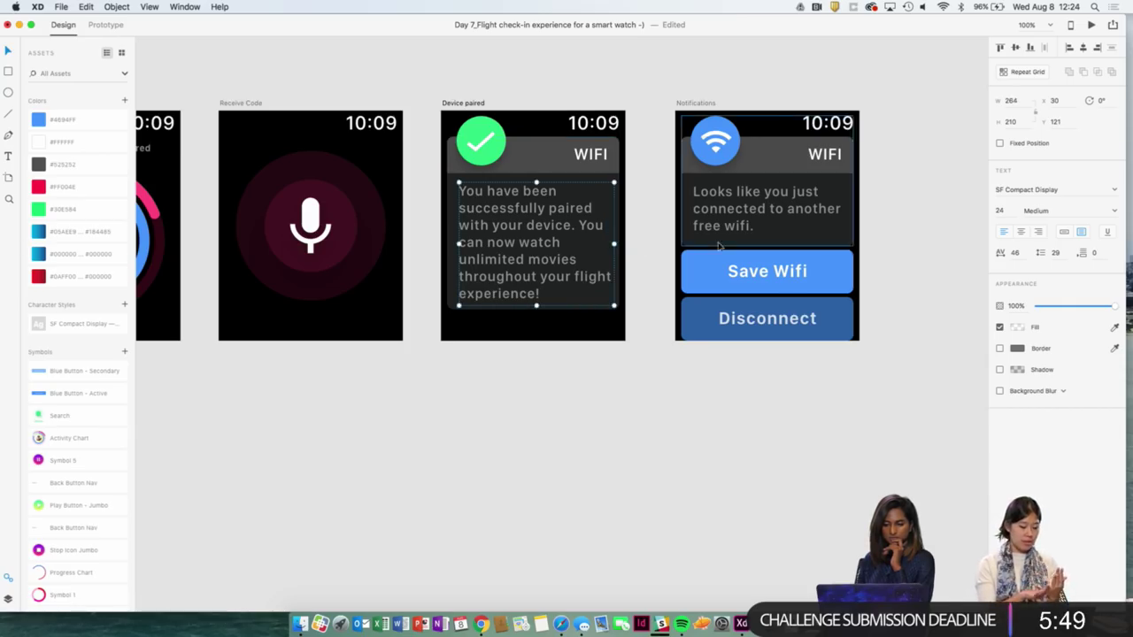
# Copy the blue Check in now button from the sfo_las artboard and paste it into the Device paired artboard.
pyautogui.scroll(10, 722, 250)
pyautogui.press('super+minus')
pyautogui.press('super+minus')
pyautogui.press('super+minus')
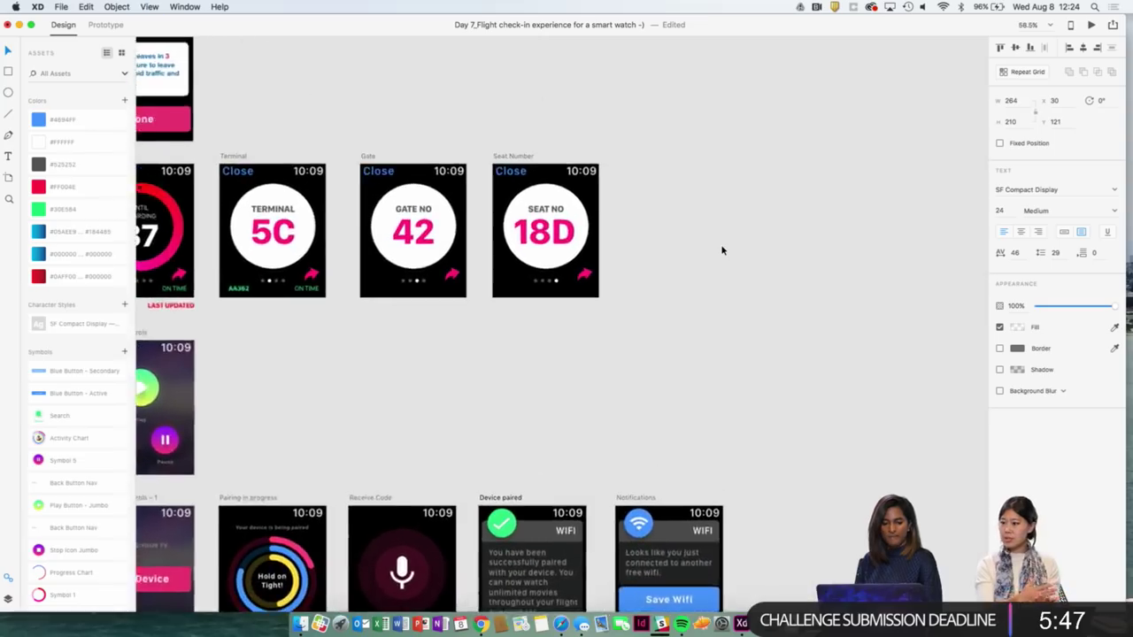
pyautogui.hscroll(-3, 721, 250)
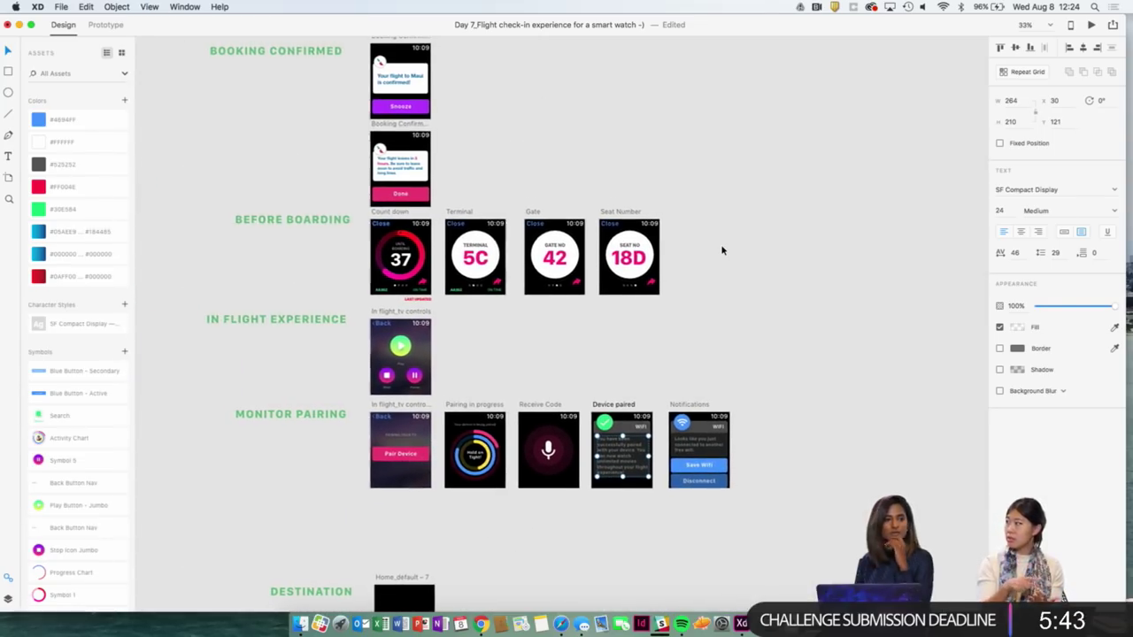
pyautogui.hscroll(1, 721, 251)
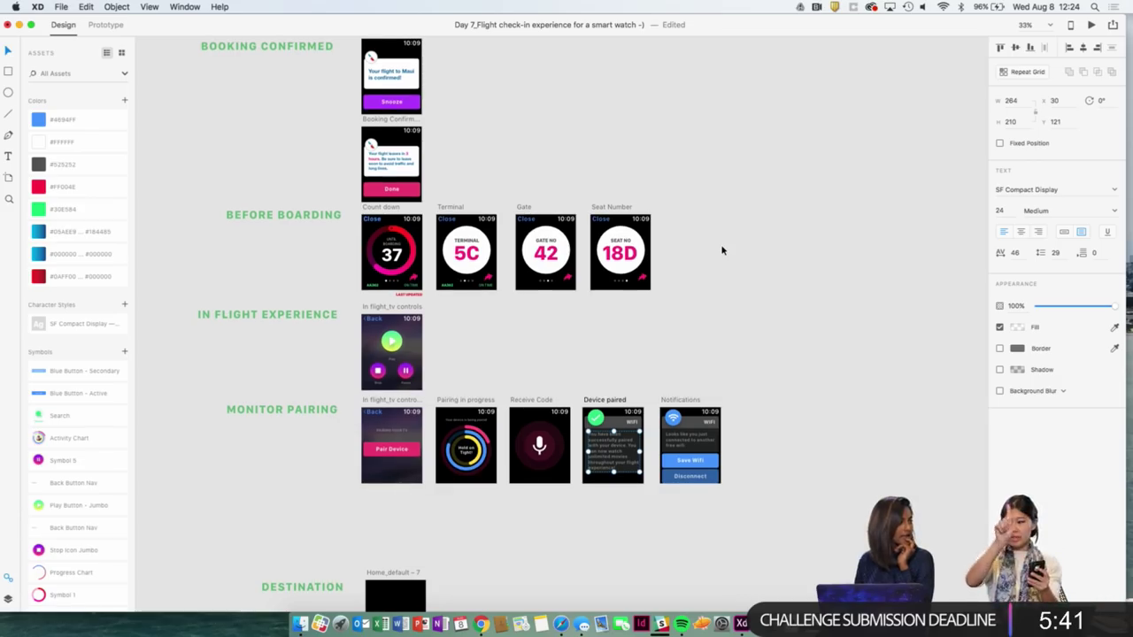
pyautogui.scroll(2, 721, 250)
pyautogui.scroll(-10, 722, 250)
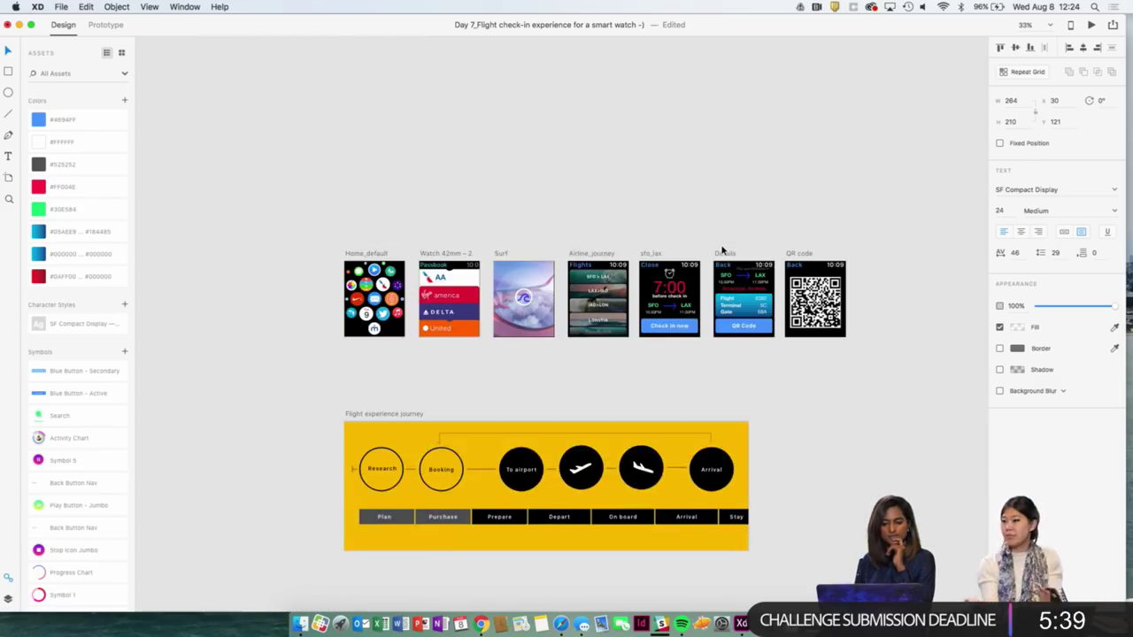
pyautogui.click(695, 310)
pyautogui.scroll(-15, 694, 310)
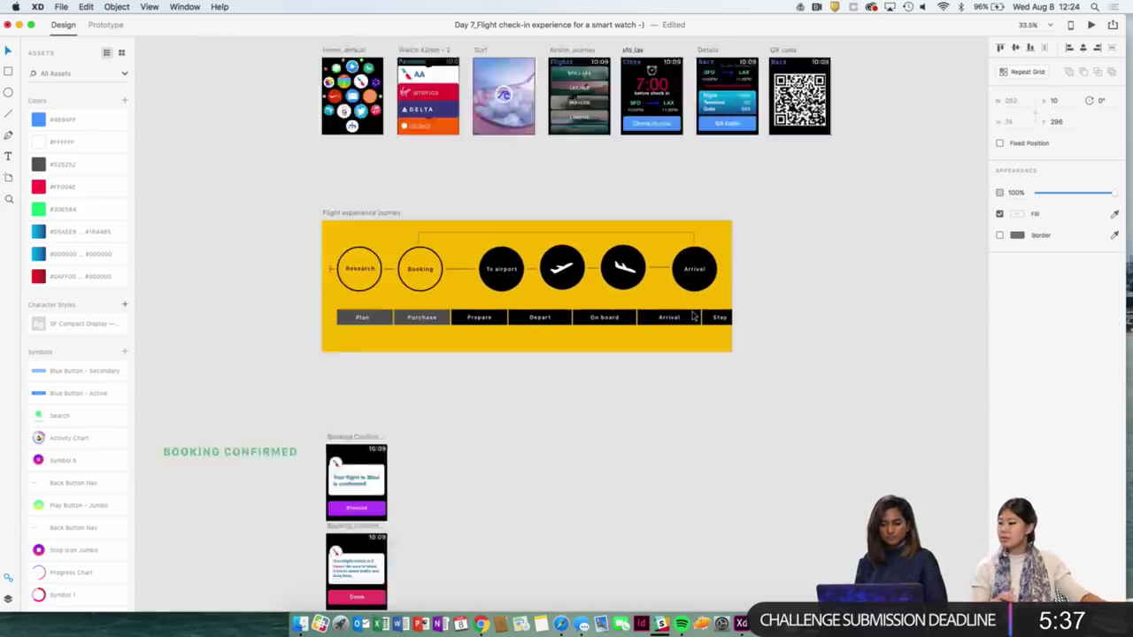
pyautogui.scroll(2, 693, 314)
pyautogui.scroll(5, 691, 309)
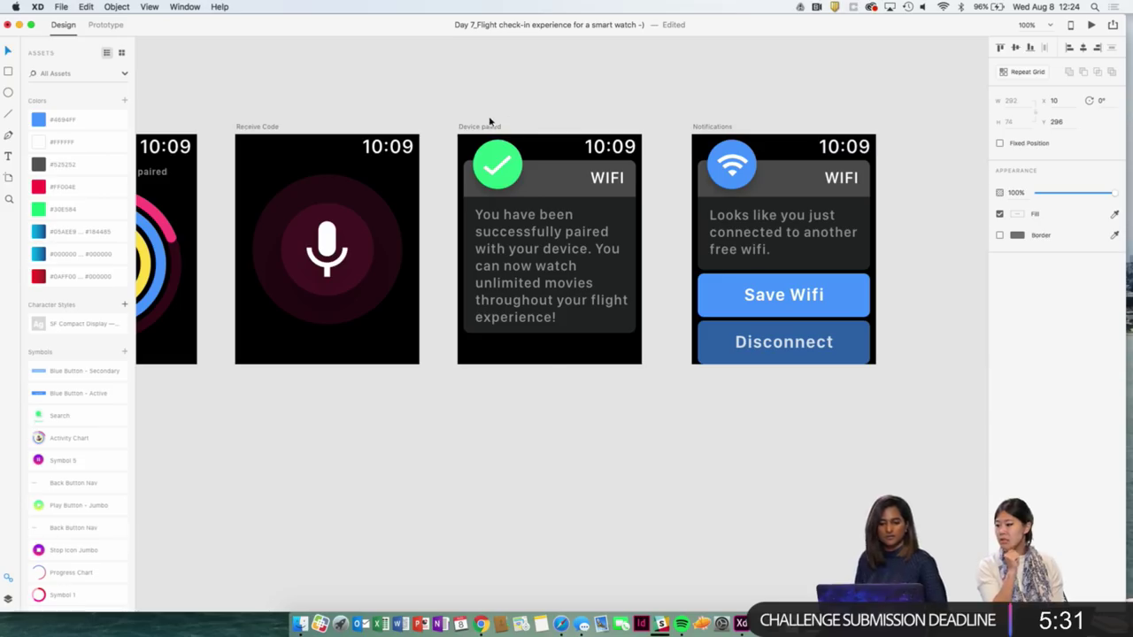
pyautogui.click(490, 125)
pyautogui.press('cmd+v')
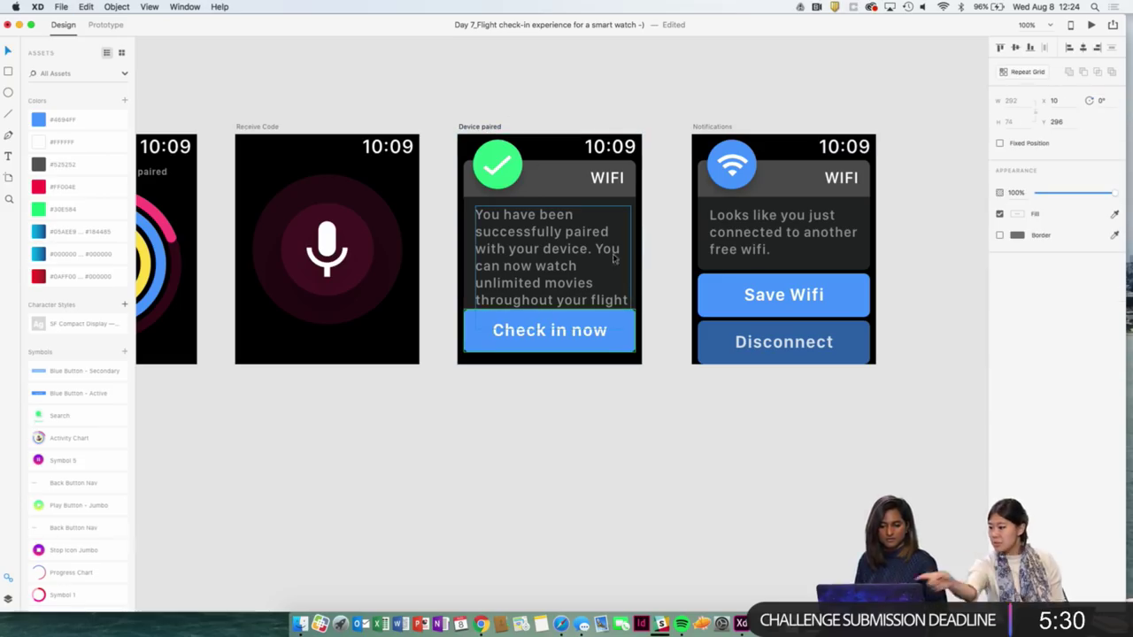
# Change the label of the blue button on Device paired to "Done".
pyautogui.doubleClick(589, 339)
pyautogui.doubleClick(589, 339)
pyautogui.write('Done')
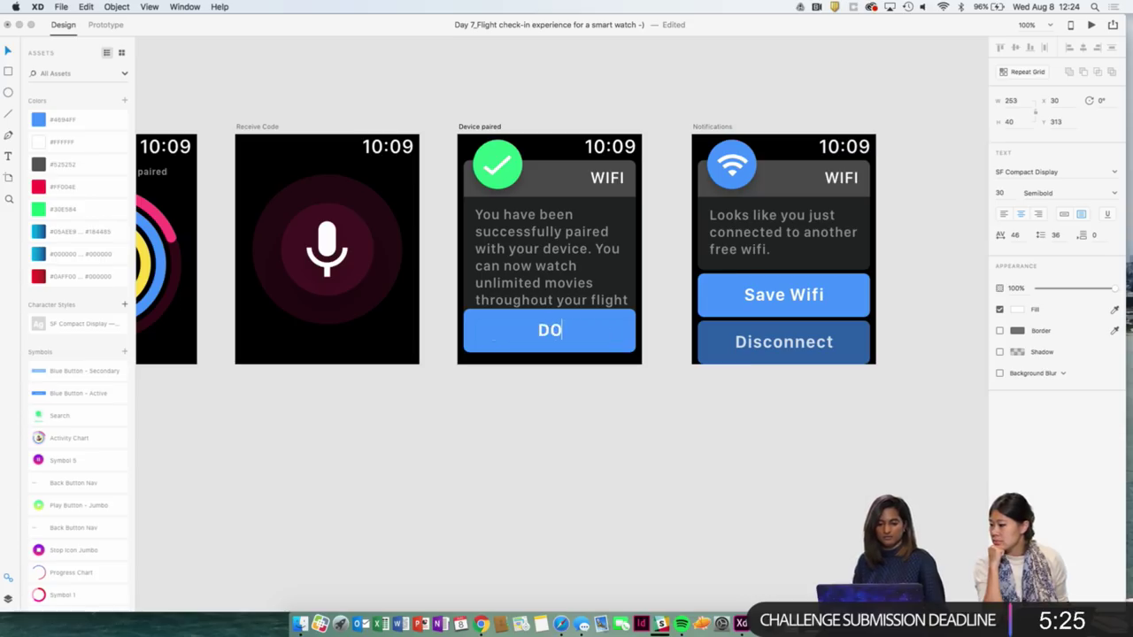
pyautogui.press('Escape')
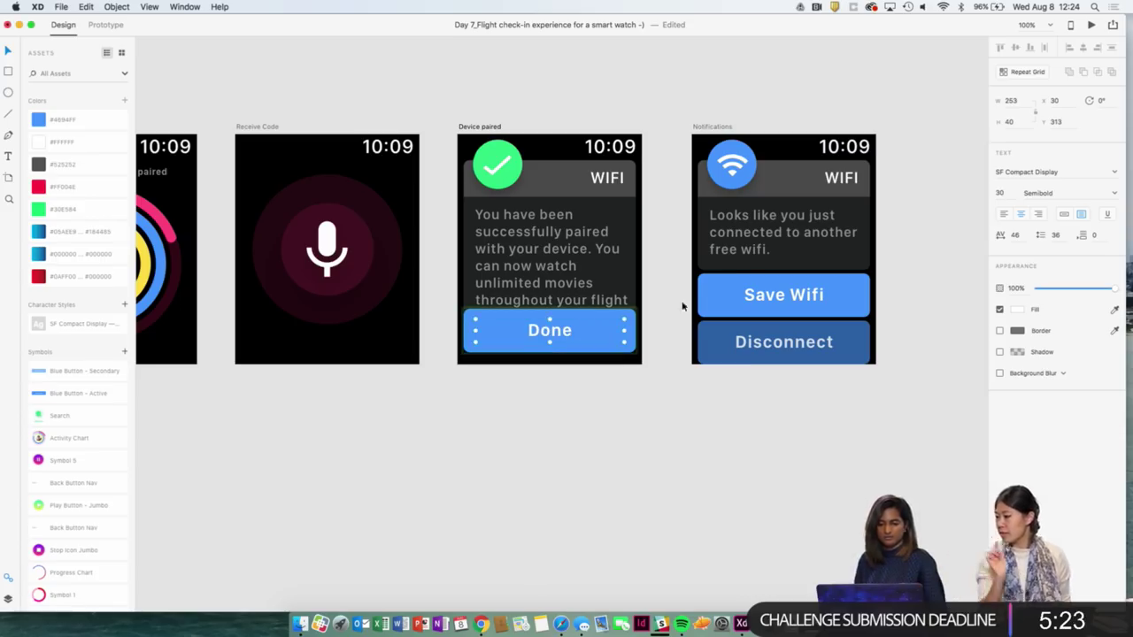
# Replace the WIFI heading on the Device paired card with "TV PAIRED".
pyautogui.doubleClick(617, 178)
pyautogui.doubleClick(617, 179)
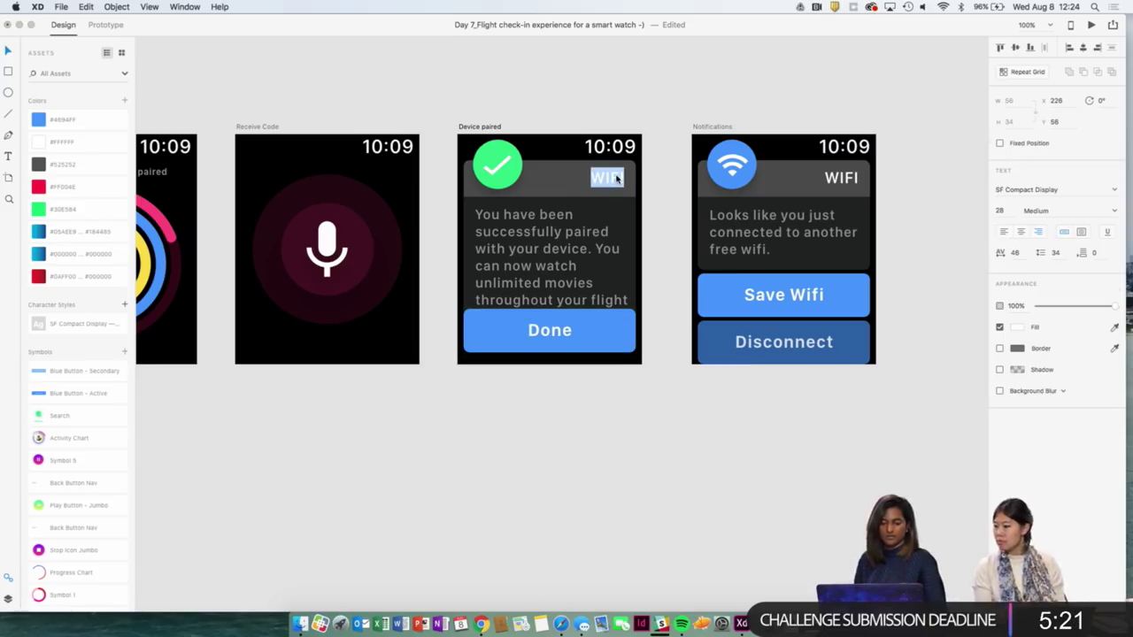
pyautogui.doubleClick(617, 180)
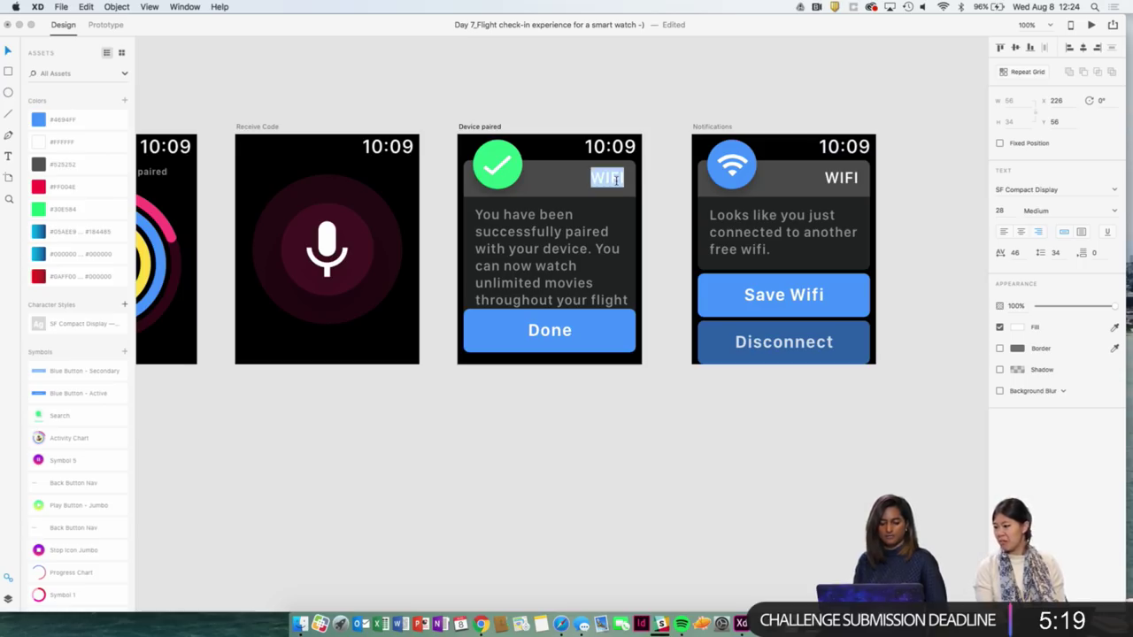
pyautogui.write('TV PAIRED')
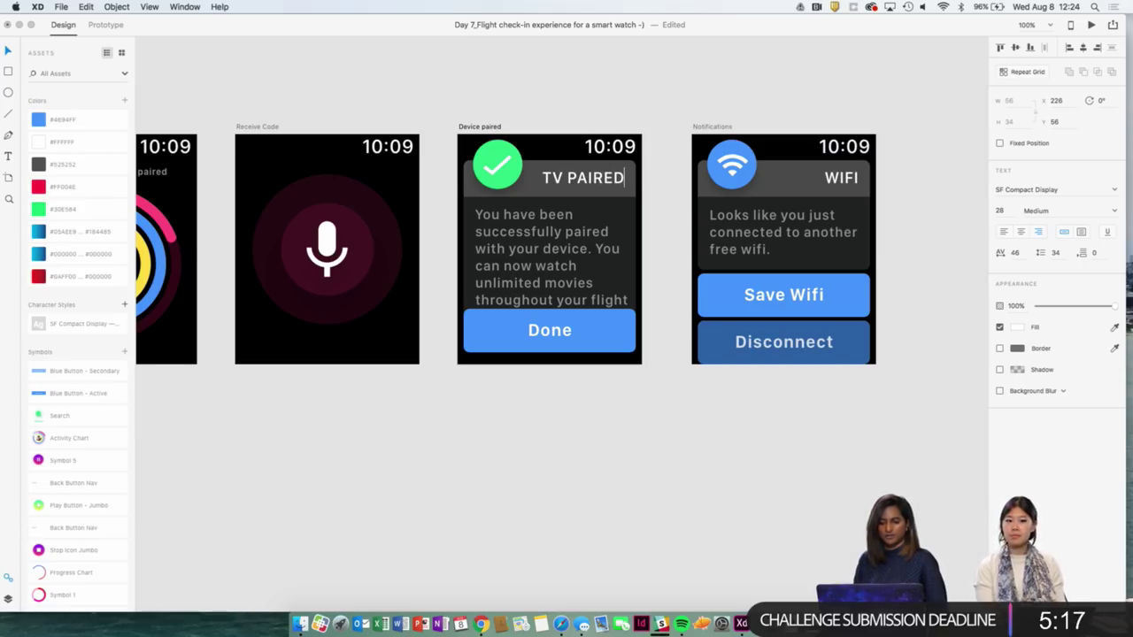
pyautogui.click(684, 179)
# Set the font size of the message text on the Device paired card to 22.
pyautogui.click(567, 336)
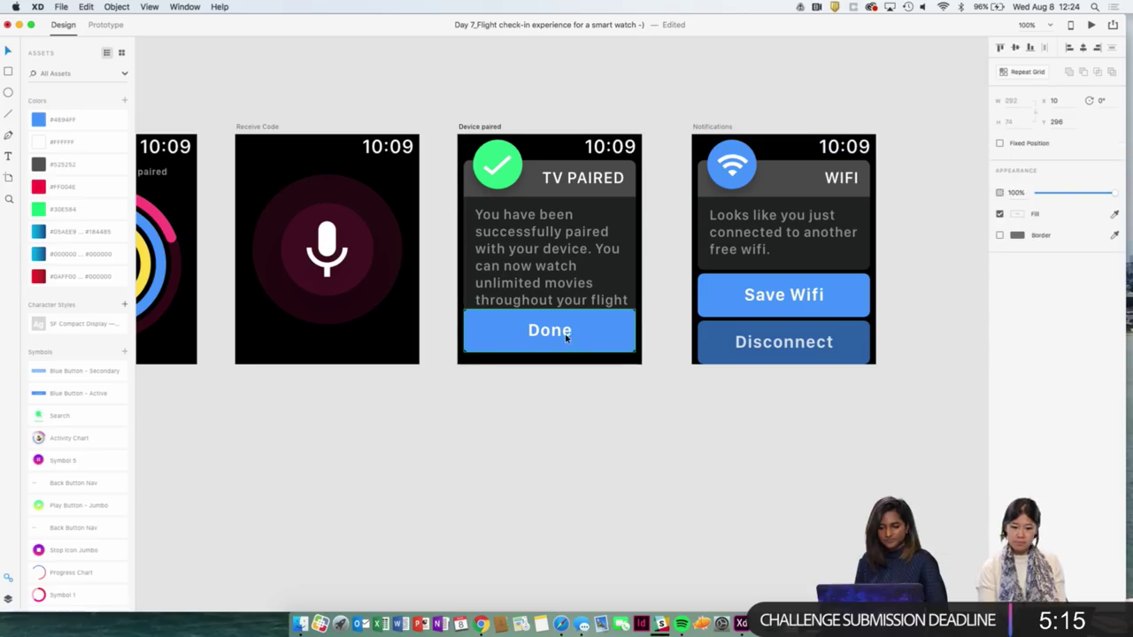
pyautogui.click(556, 298)
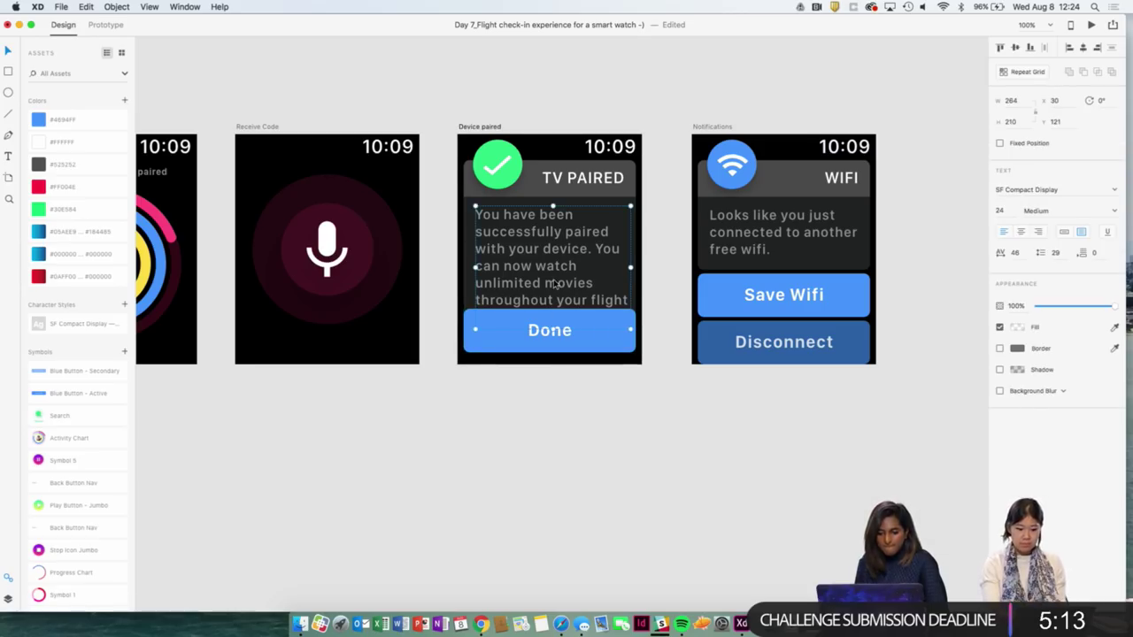
pyautogui.click(1001, 210)
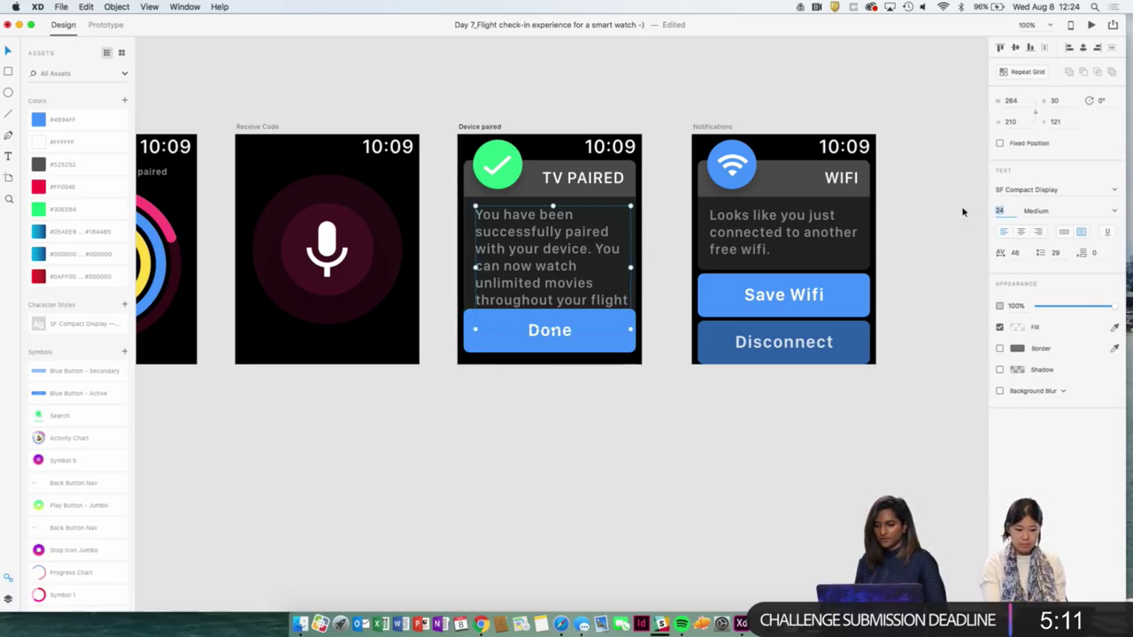
pyautogui.write('22')
pyautogui.press('Return')
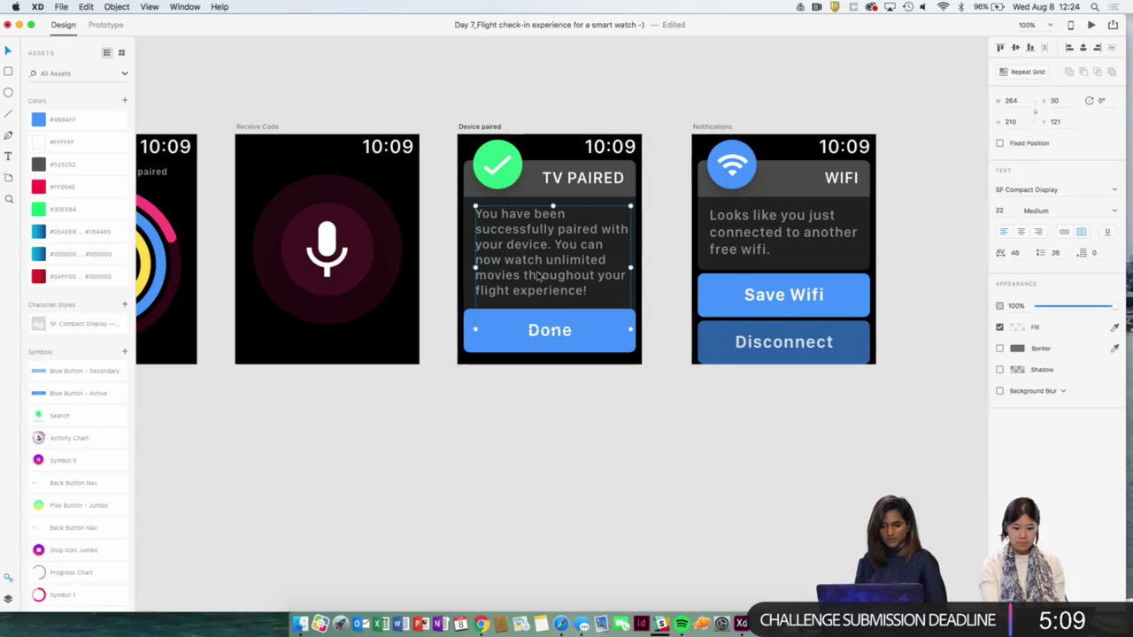
# Shorten the dark card background on Device paired to 242 high and nudge the message text up to Y 116.
pyautogui.click(598, 290)
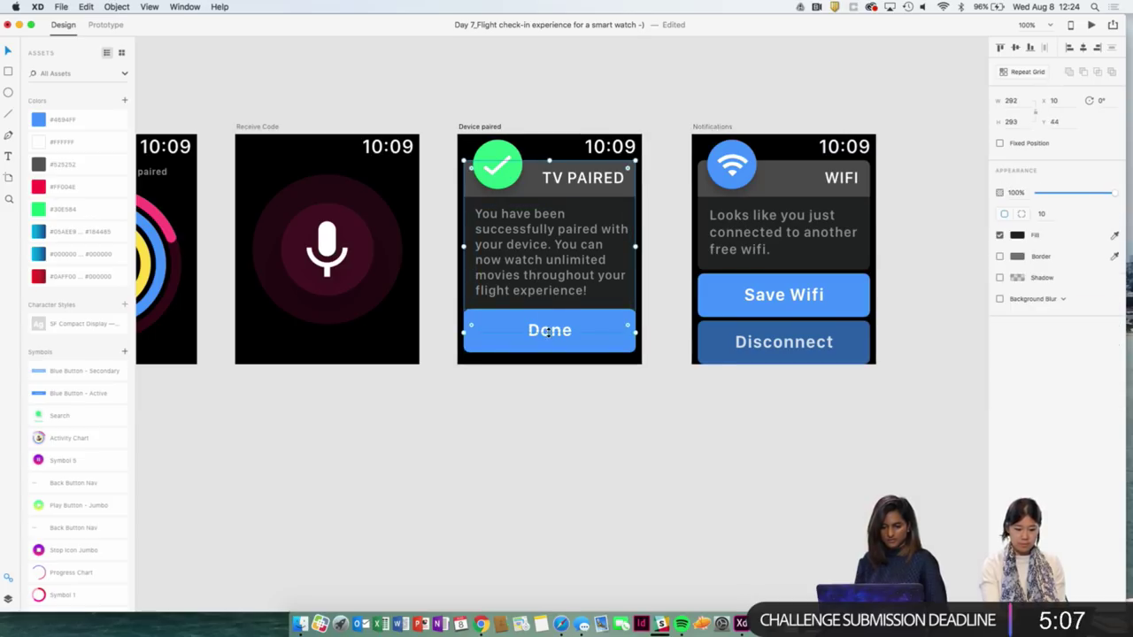
pyautogui.moveTo(549, 332); pyautogui.dragTo(550, 303)
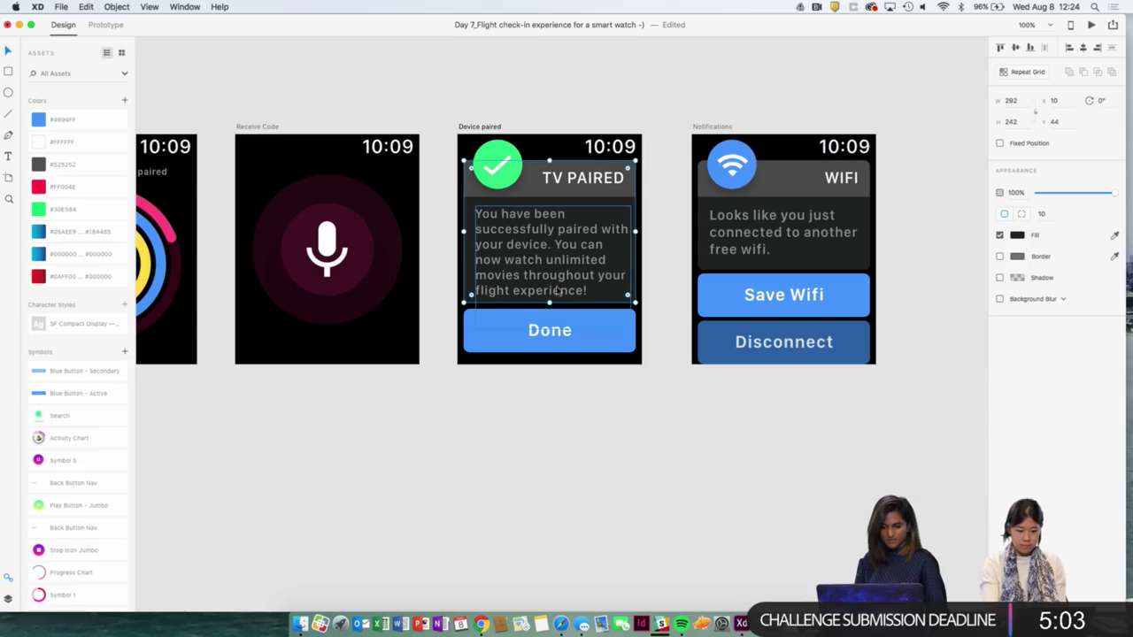
pyautogui.click(558, 264)
pyautogui.press('Up')
pyautogui.press('Up')
pyautogui.press('Up')
pyautogui.press('Up')
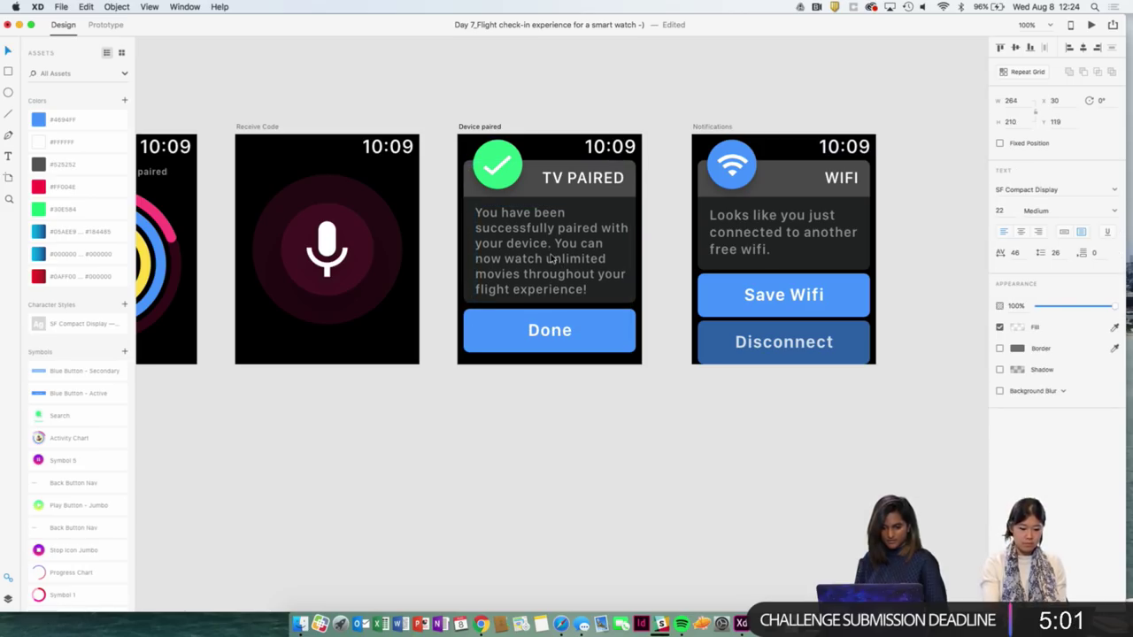
pyautogui.press('Up')
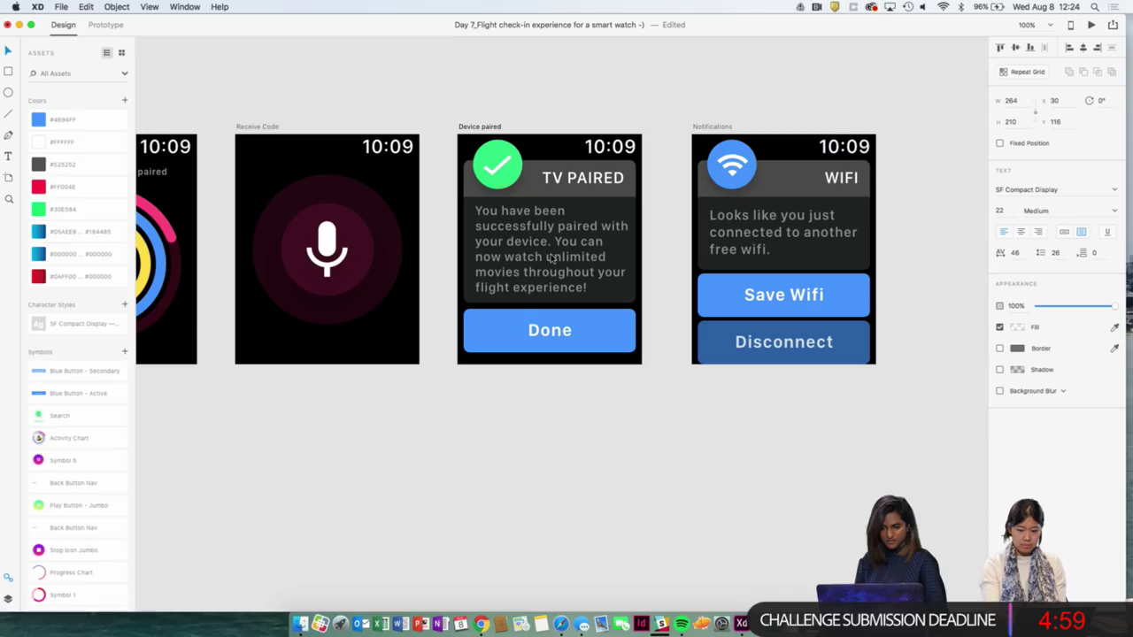
pyautogui.click(678, 404)
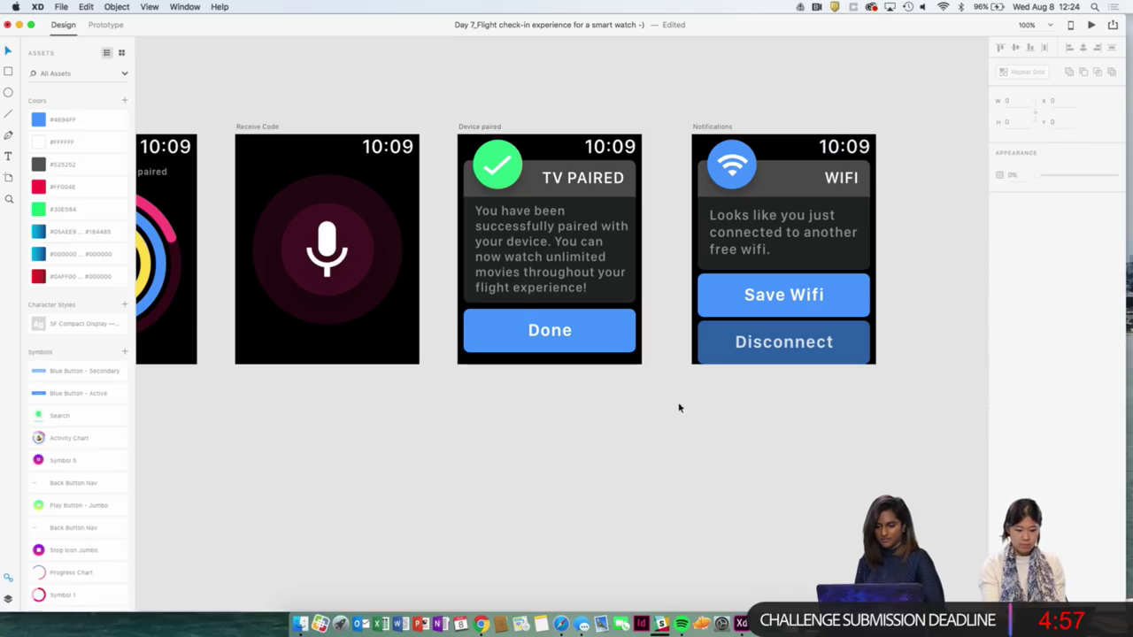
# Delete the Notifications artboard beside Device paired and check the finished confirmation card within the Monitor Pairing row.
pyautogui.click(699, 126)
pyautogui.press('Delete')
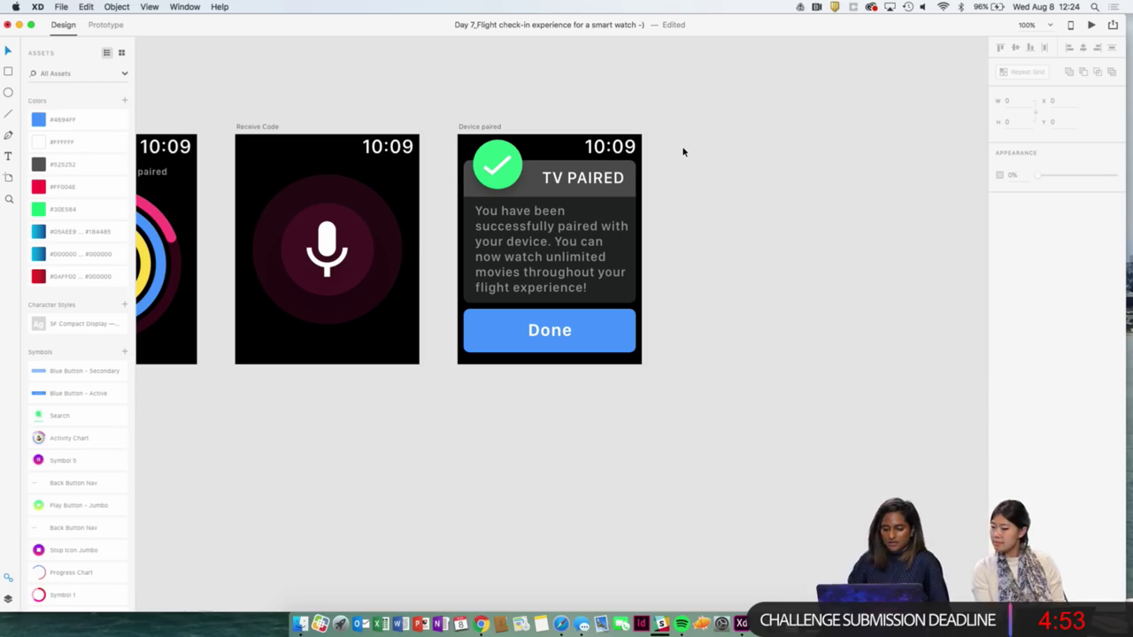
pyautogui.scroll(-2, 682, 153)
pyautogui.hscroll(-2, 682, 151)
pyautogui.scroll(5, 687, 165)
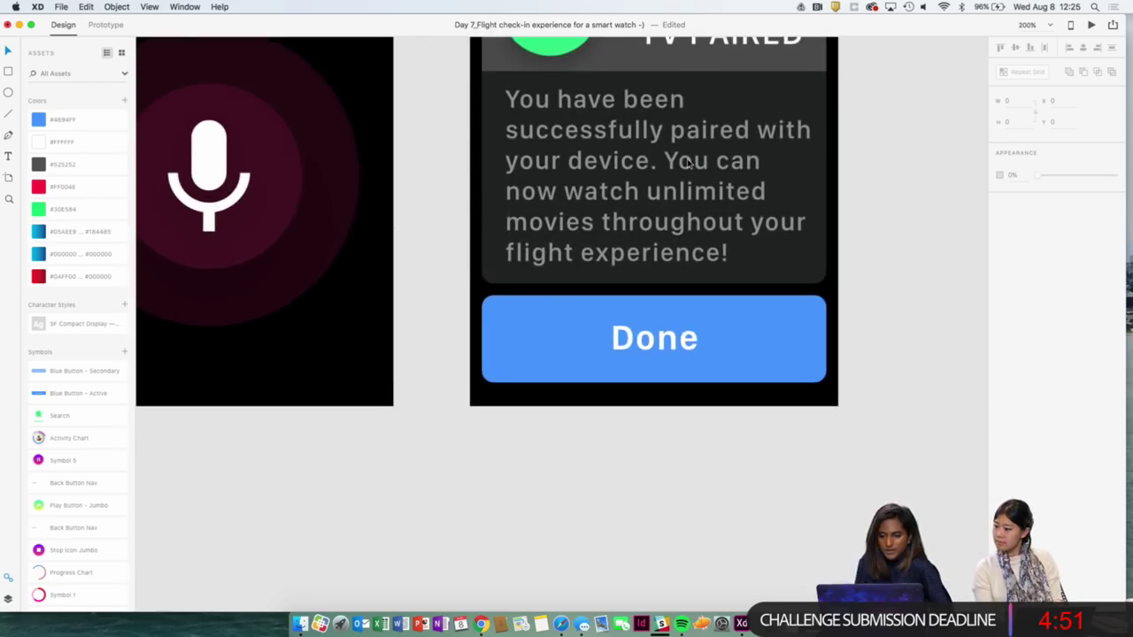
pyautogui.scroll(3, 688, 165)
pyautogui.hscroll(1, 688, 165)
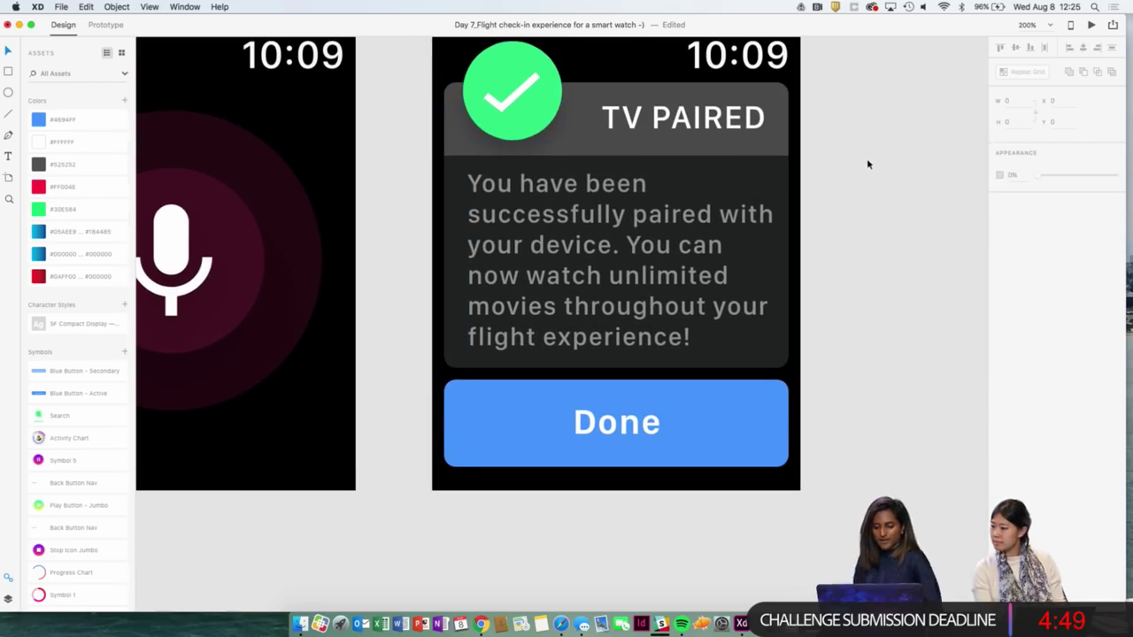
pyautogui.scroll(-5, 869, 164)
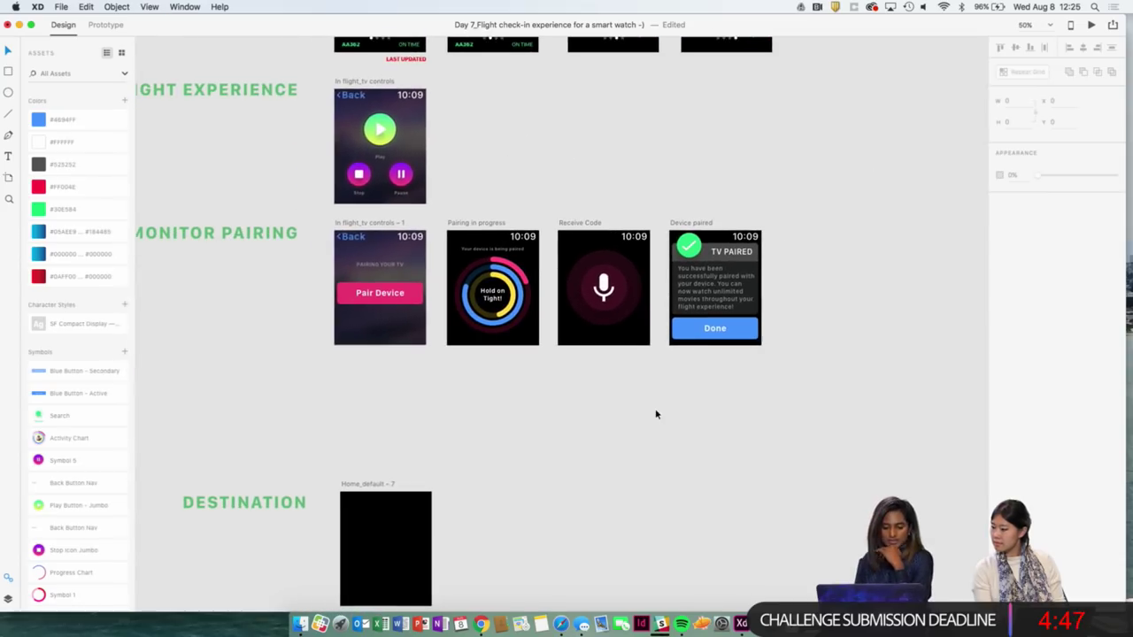
# Switch to the smartwatch-ui-kit-final document and browse its sample artboards to the Eat row.
pyautogui.hotkey('ctrl', 'Up')
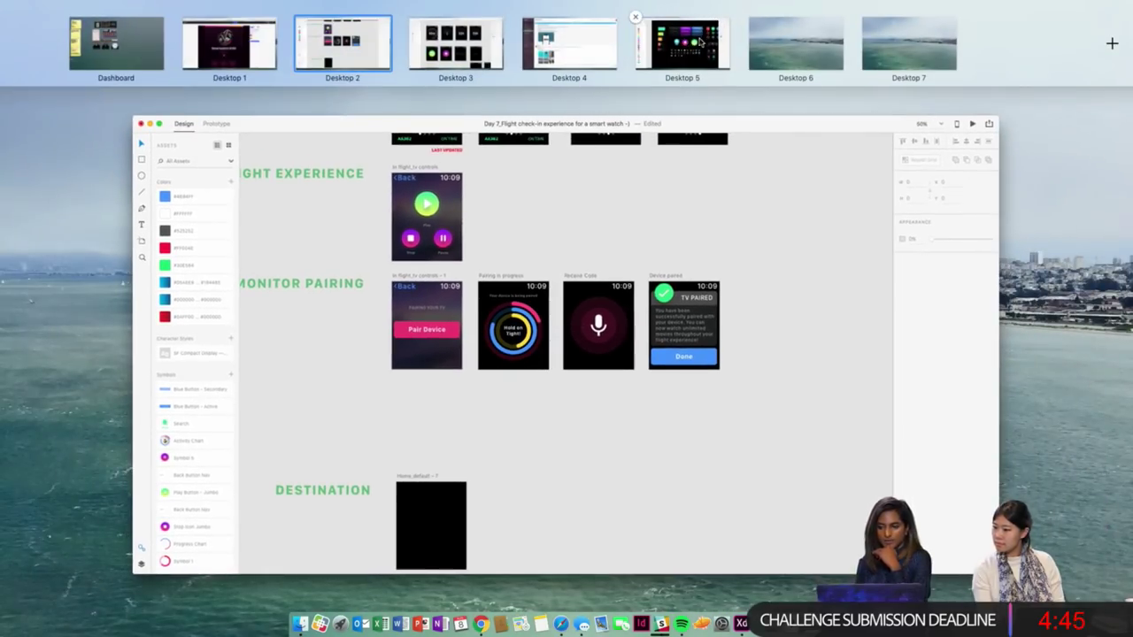
pyautogui.click(682, 46)
pyautogui.scroll(-5, 696, 132)
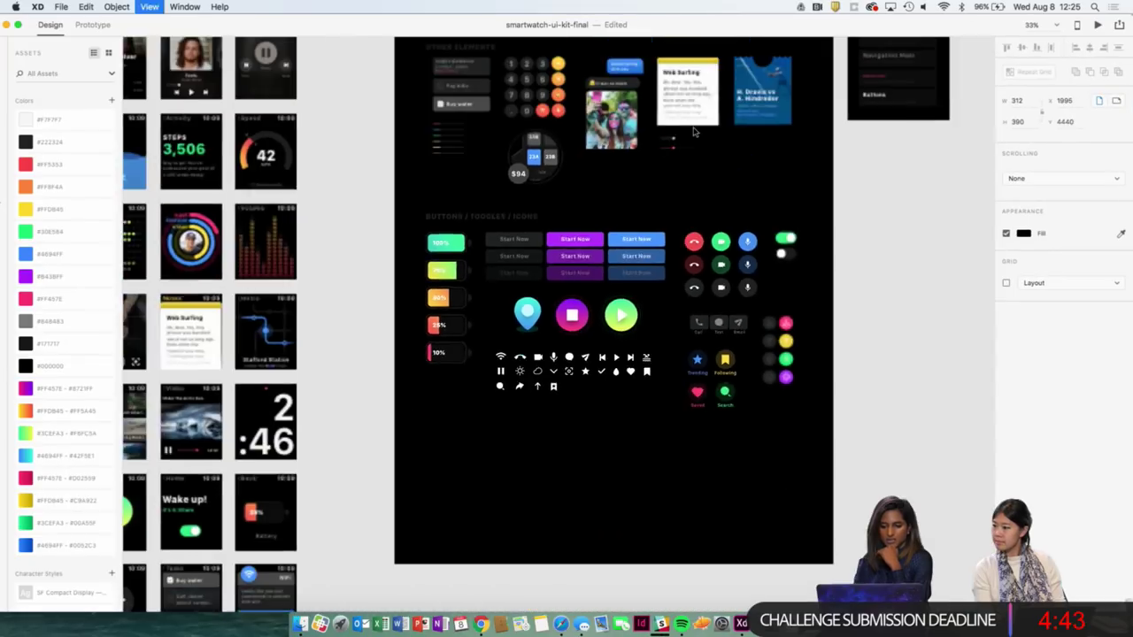
pyautogui.hscroll(-7, 694, 132)
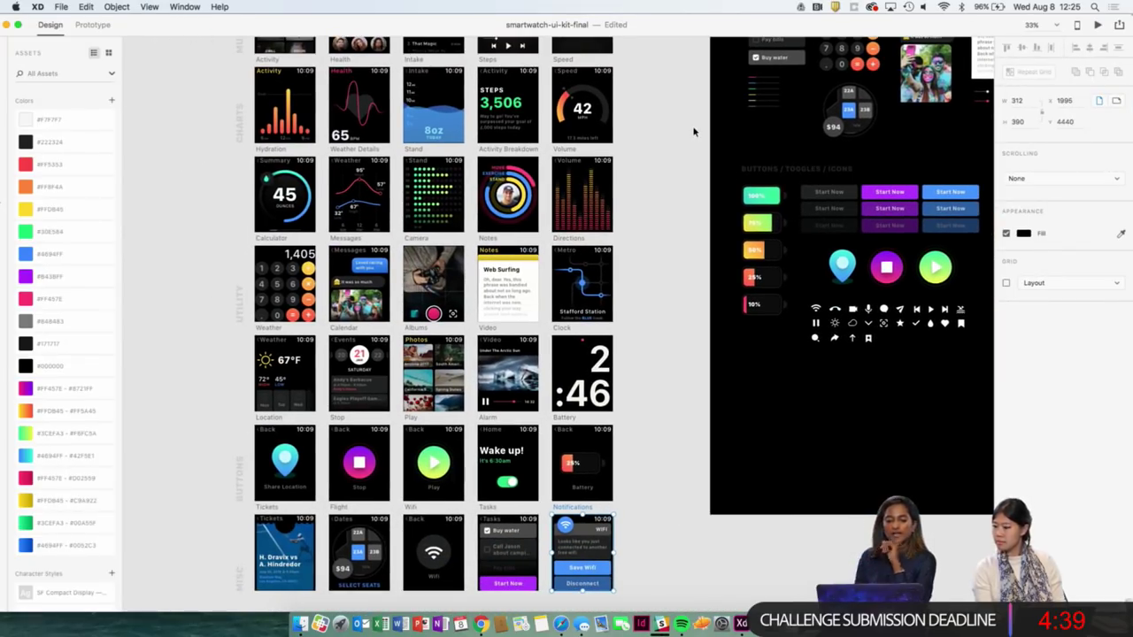
pyautogui.scroll(5, 470, 115)
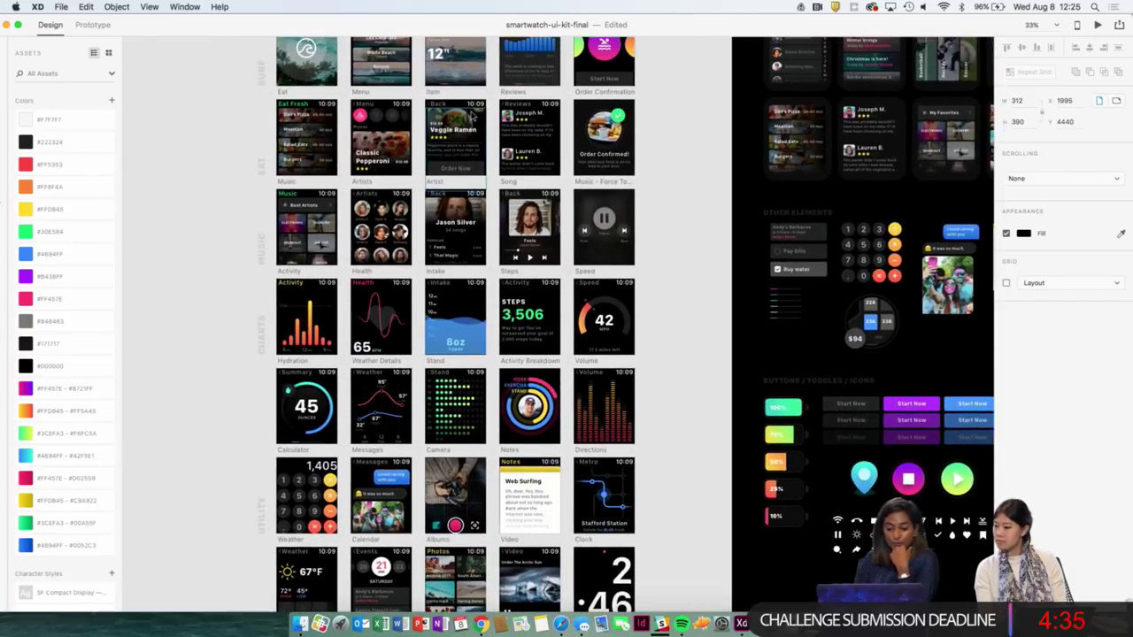
pyautogui.scroll(3, 472, 113)
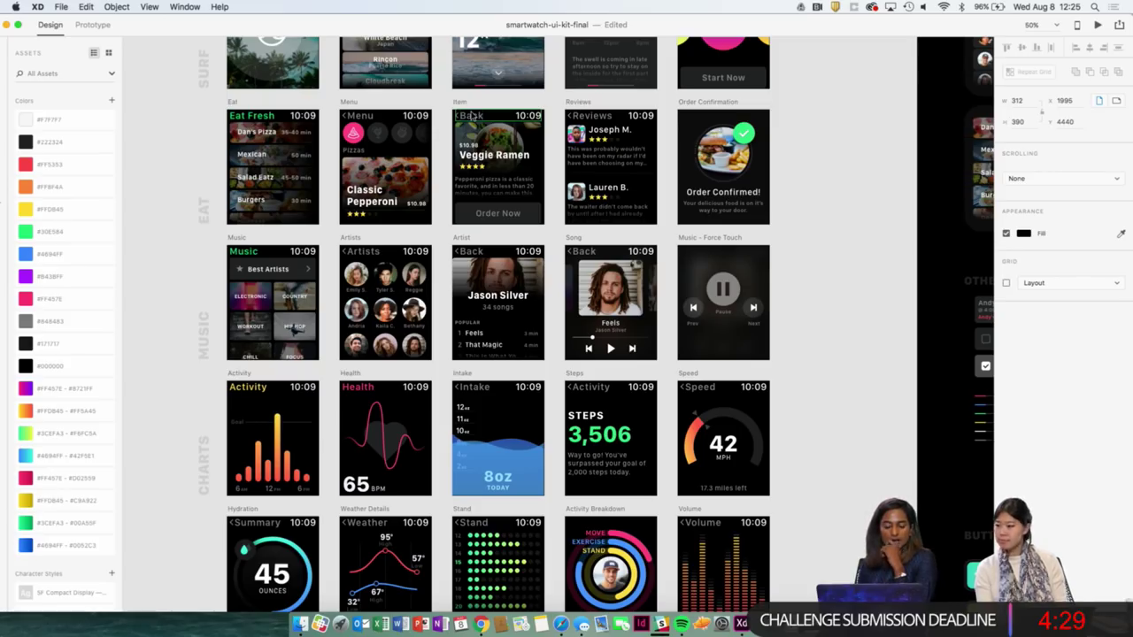
pyautogui.scroll(5, 472, 113)
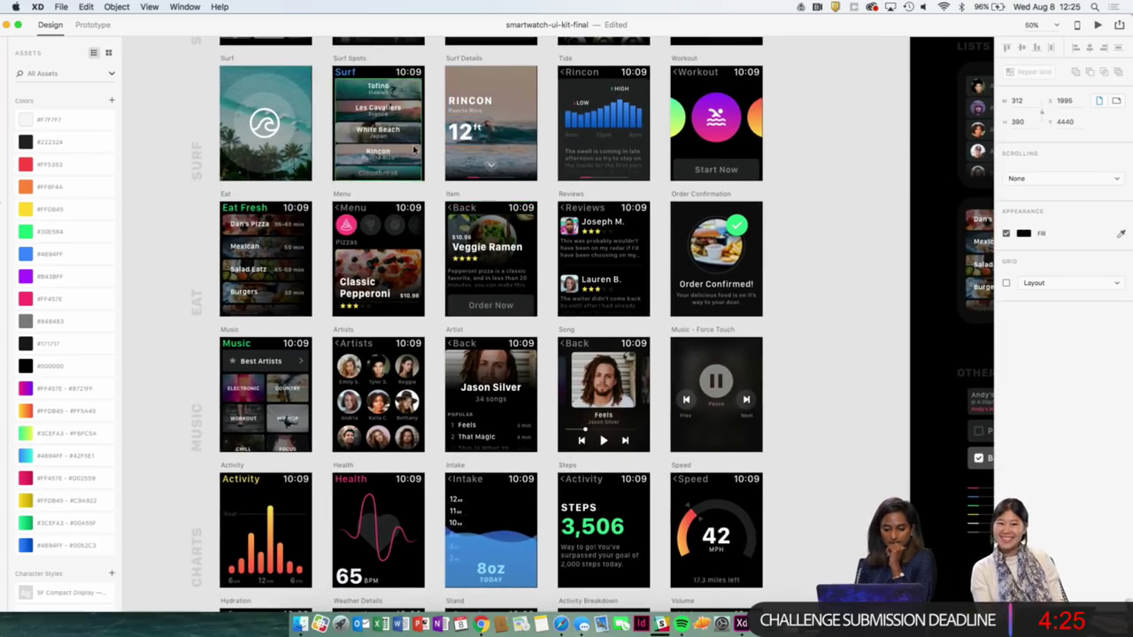
# Copy the five Eat row artboards: Eat, Menu, Item, Reviews and Order Confirmation.
pyautogui.click(226, 194)
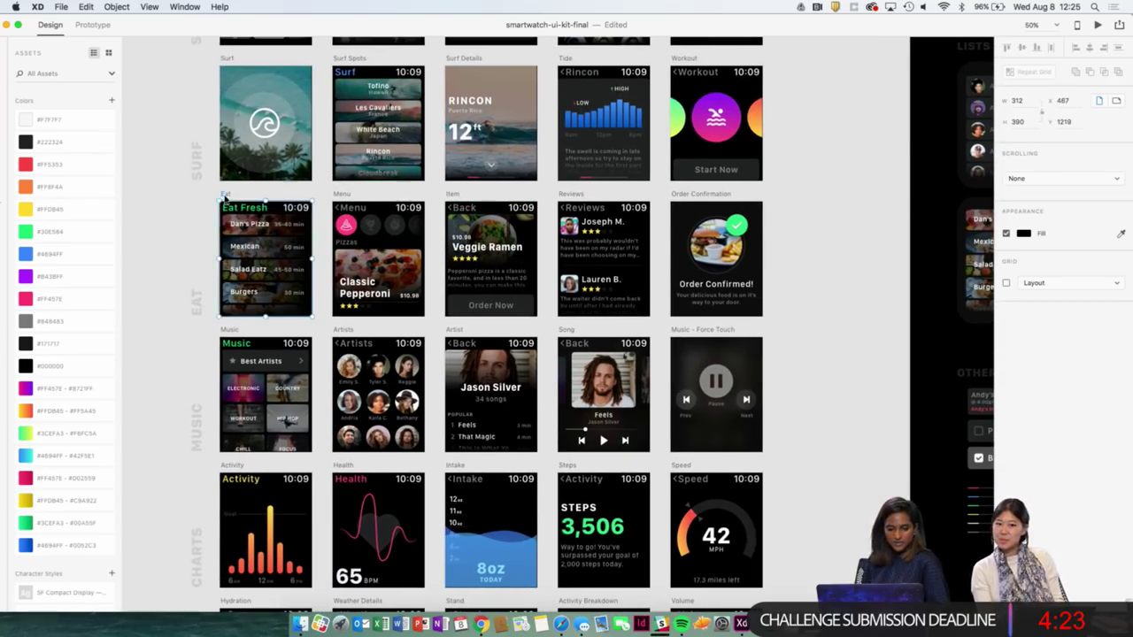
pyautogui.keyDown('shift'); pyautogui.click(346, 194); pyautogui.keyUp('shift')
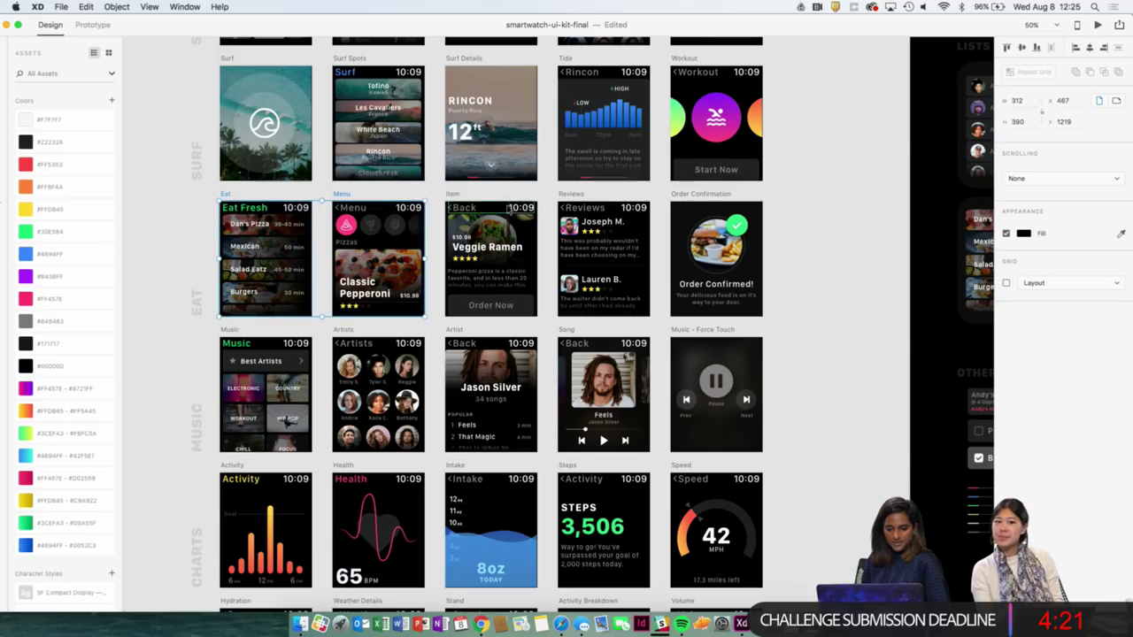
pyautogui.keyDown('shift'); pyautogui.click(452, 194); pyautogui.keyUp('shift')
pyautogui.keyDown('shift'); pyautogui.click(562, 195); pyautogui.keyUp('shift')
pyautogui.keyDown('shift'); pyautogui.click(679, 195); pyautogui.keyUp('shift')
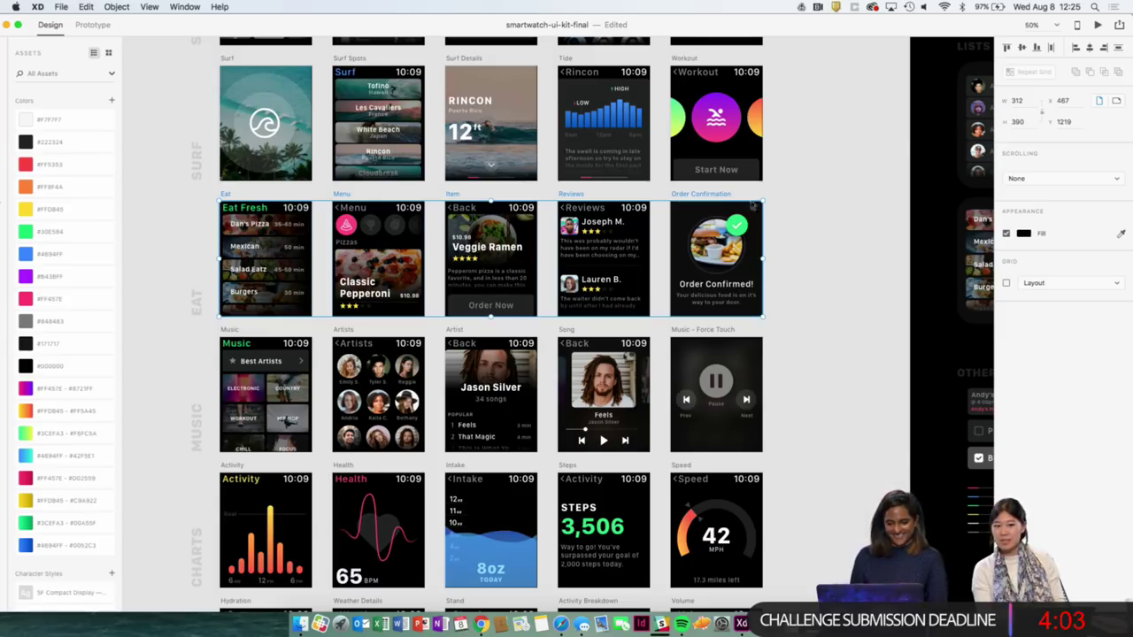
pyautogui.press('super+c')
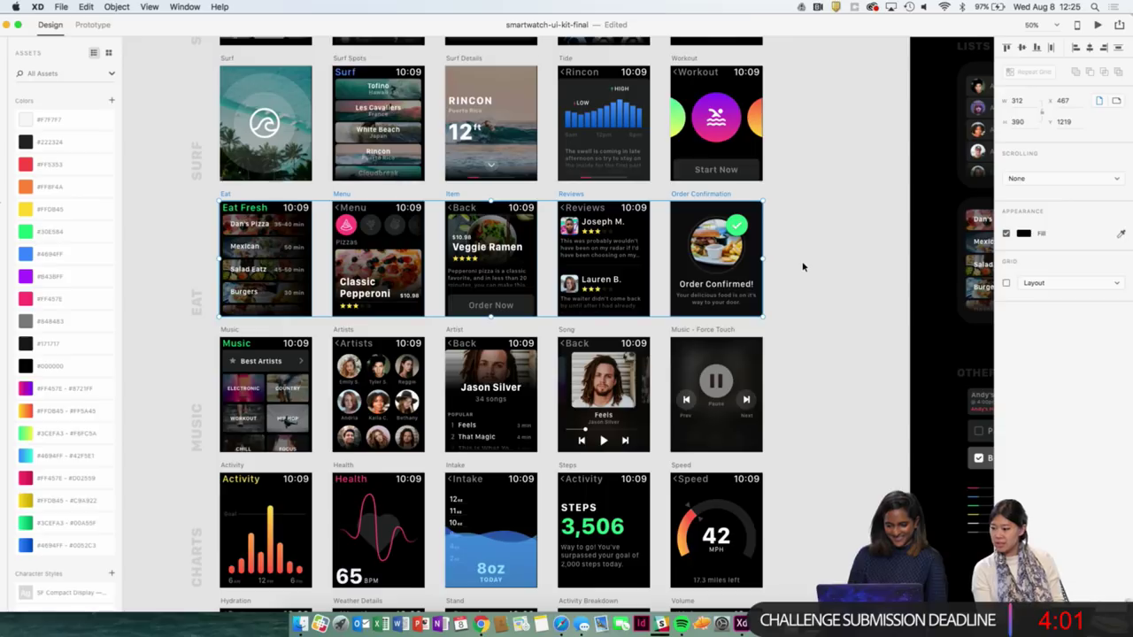
# In the Day 7 flight check-in document, move the blank Home_default – 7 artboard down to Y 4668 and paste the Eat artboards above it at Y 4008.
pyautogui.hotkey('ctrl', 'Up')
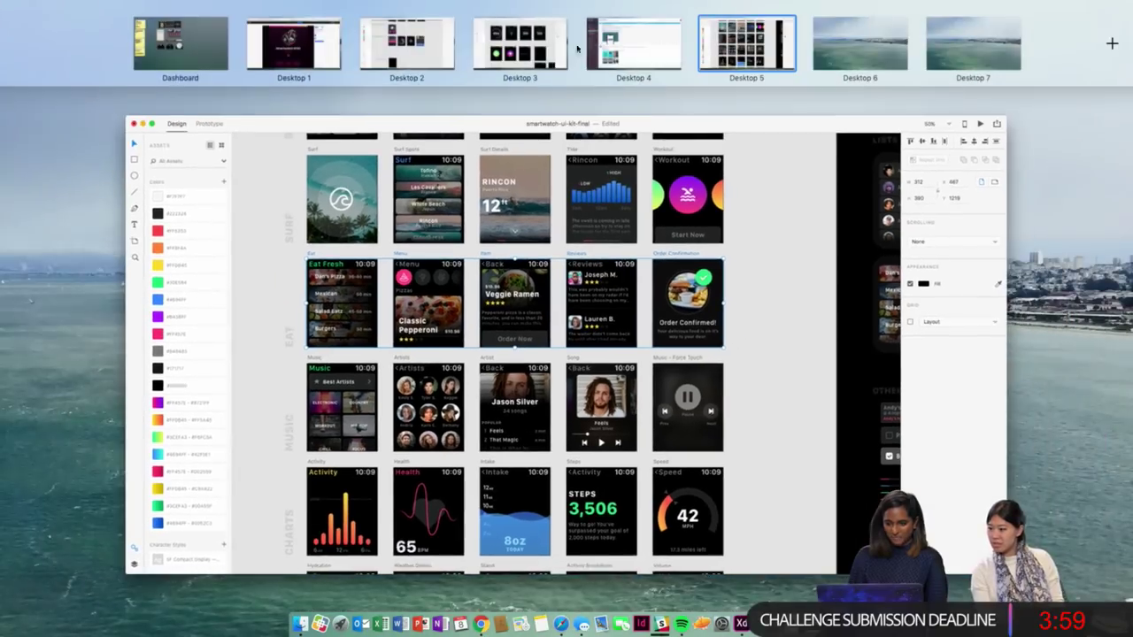
pyautogui.click(407, 40)
pyautogui.scroll(-5, 327, 329)
pyautogui.click(302, 369)
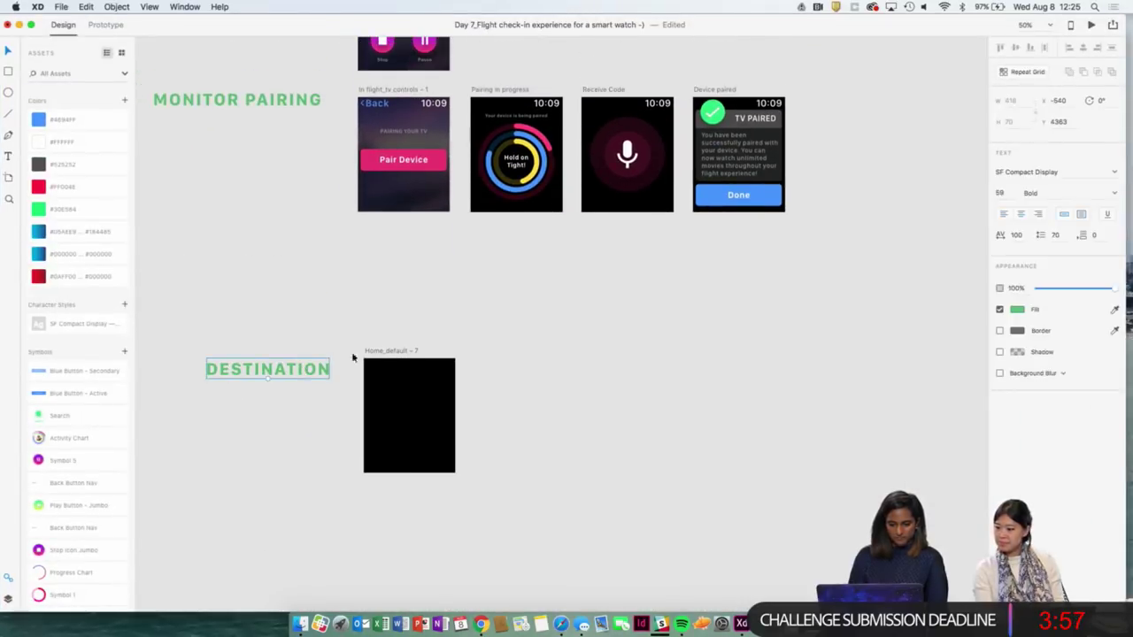
pyautogui.click(379, 352)
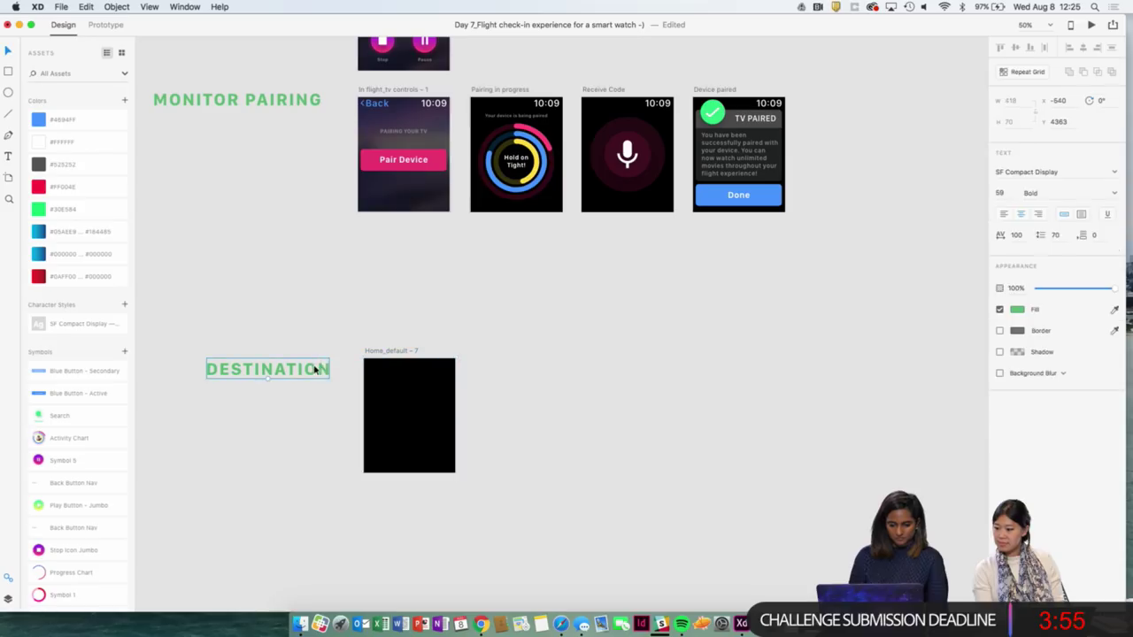
pyautogui.click(382, 352)
pyautogui.moveTo(382, 351); pyautogui.dragTo(379, 441)
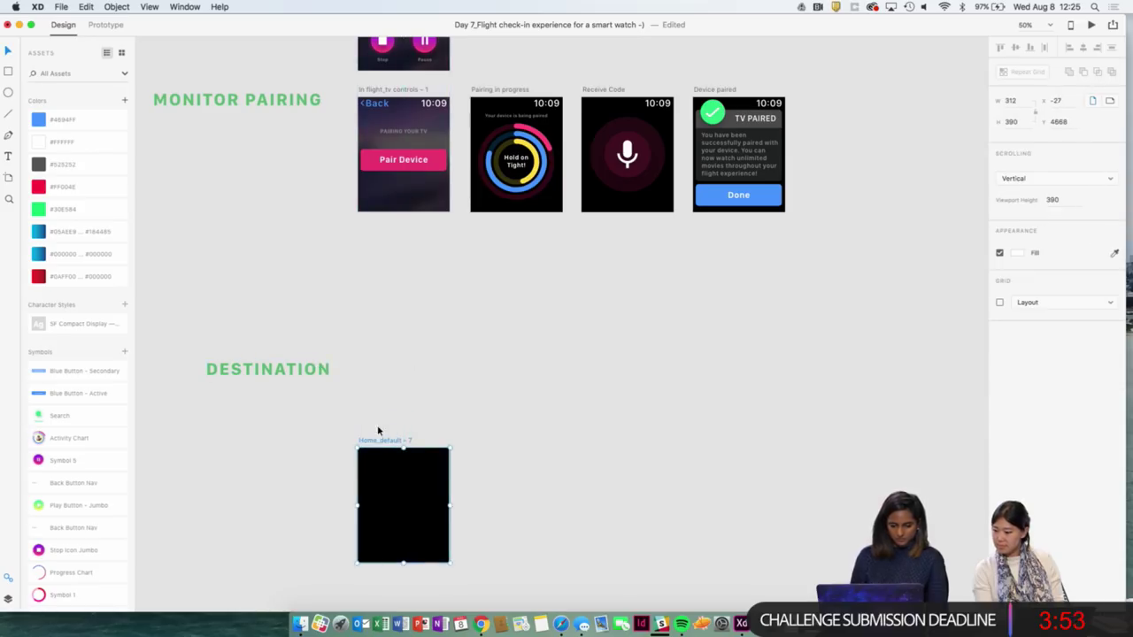
pyautogui.press('super+v')
pyautogui.moveTo(477, 442); pyautogui.dragTo(363, 249)
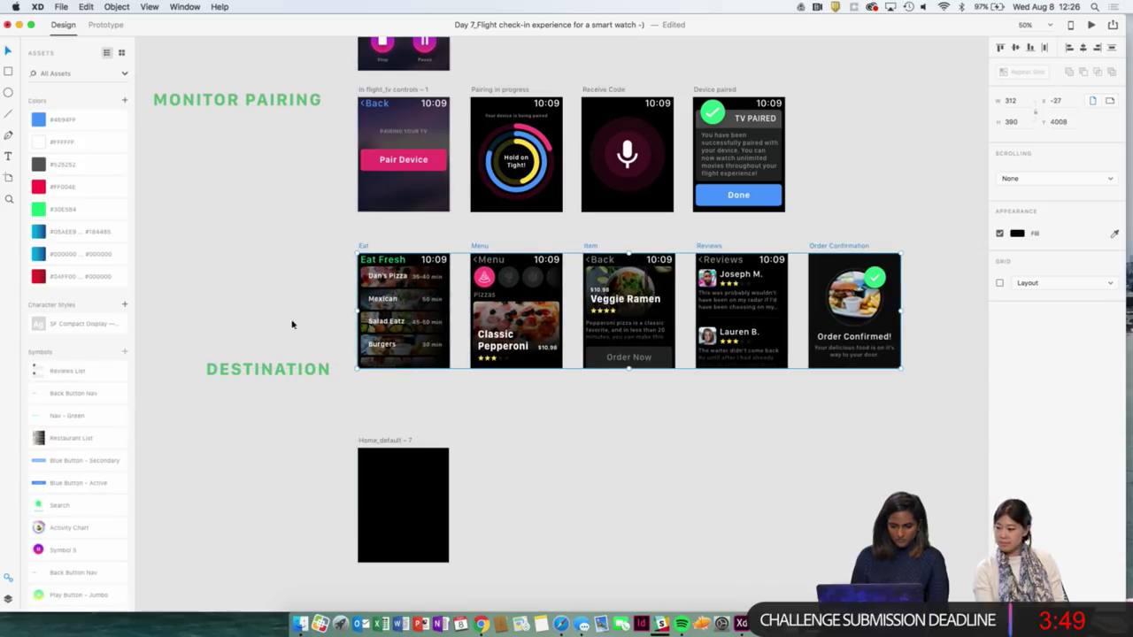
# Move the DESTINATION heading down beside the blank Home_default – 7 artboard and retitle it FINAL DESTINATION.
pyautogui.click(286, 367)
pyautogui.moveTo(286, 367); pyautogui.dragTo(283, 457)
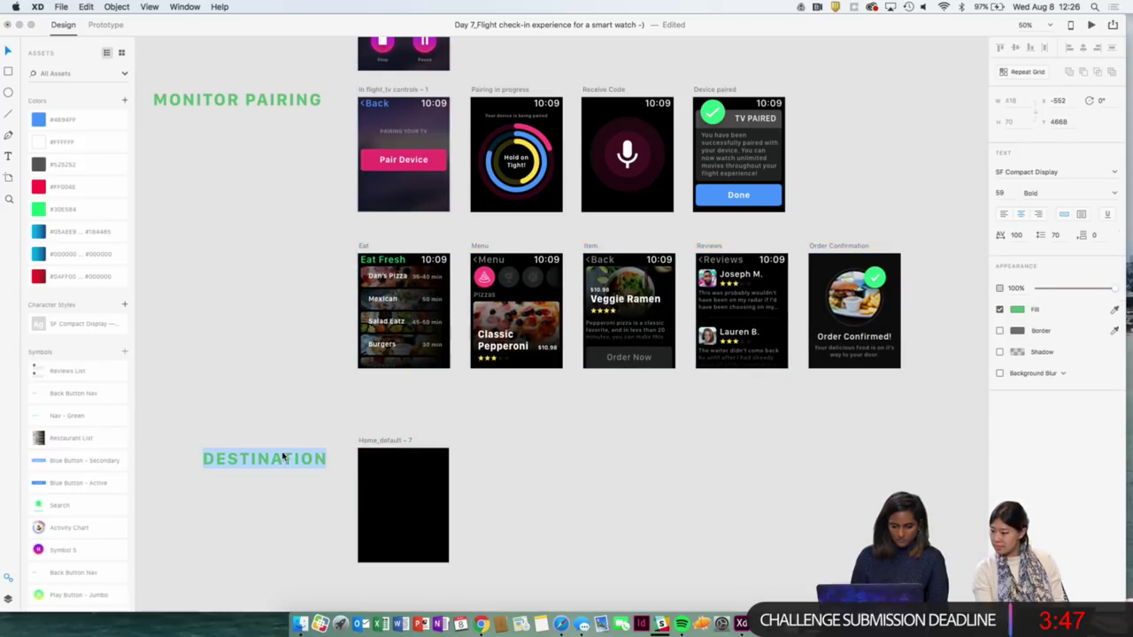
pyautogui.doubleClick(205, 459)
pyautogui.write('FINAL')
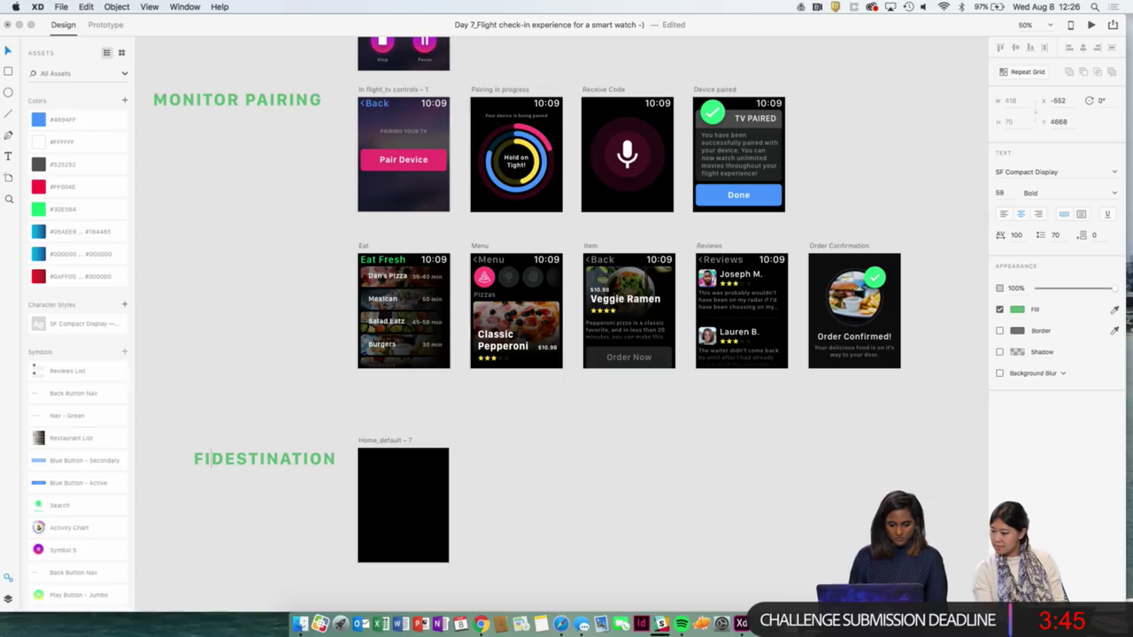
pyautogui.press('Escape')
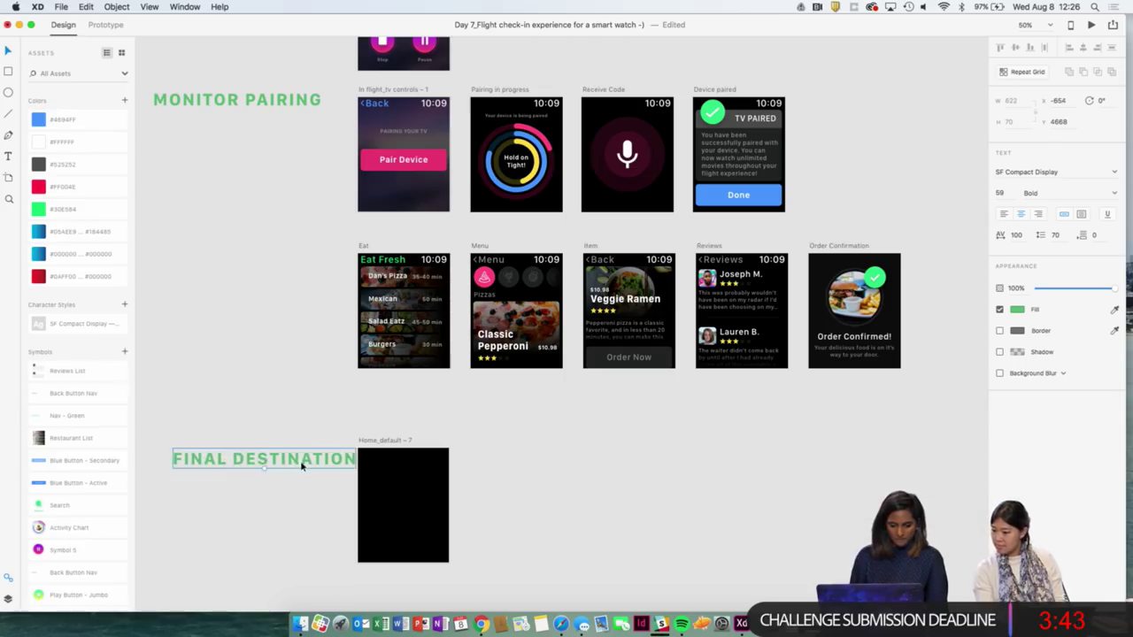
pyautogui.moveTo(304, 462); pyautogui.dragTo(274, 468)
pyautogui.press('Escape')
# Duplicate the MONITOR PAIRING heading down beside the Eat artboard row and select the copy's text for editing.
pyautogui.hscroll(-3, 301, 403)
pyautogui.scroll(2, 302, 402)
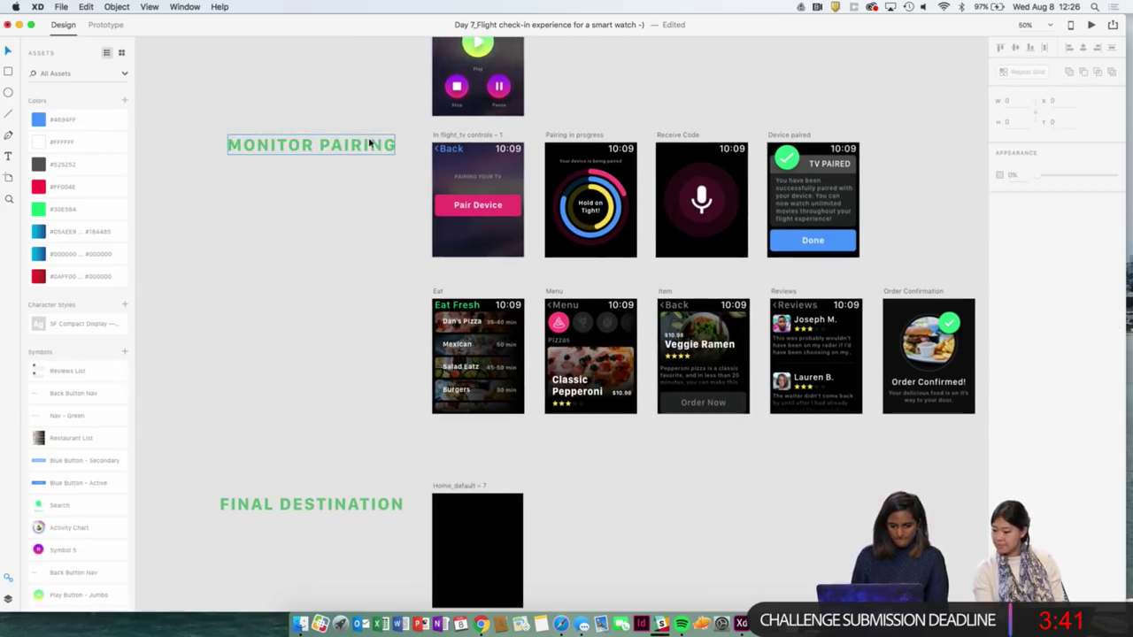
pyautogui.moveTo(366, 144); pyautogui.dragTo(374, 304)
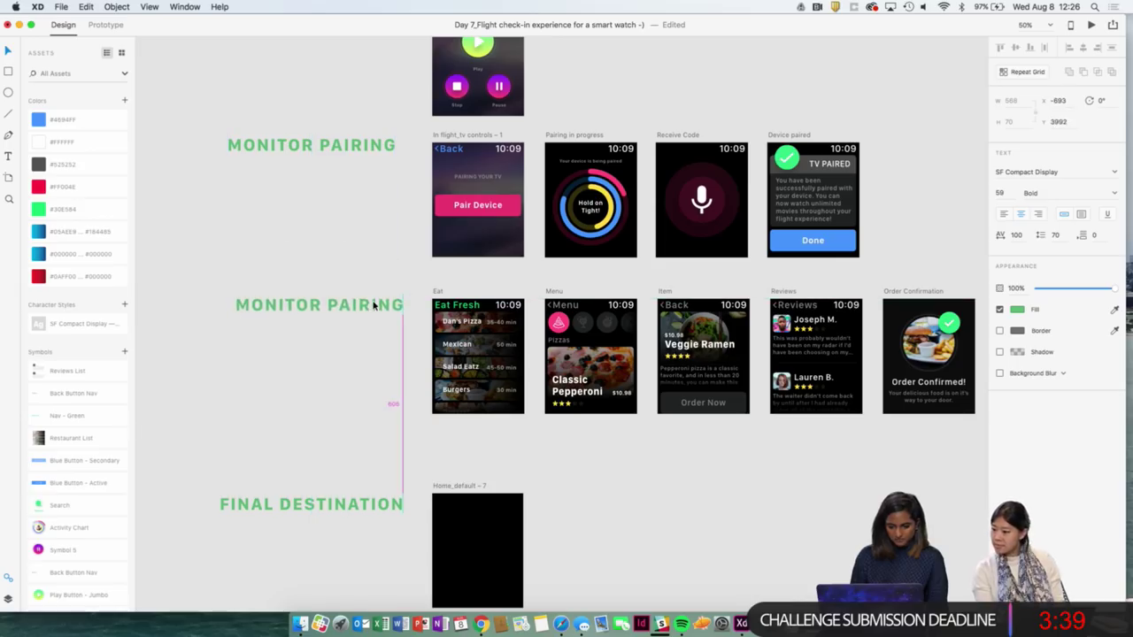
pyautogui.doubleClick(376, 304)
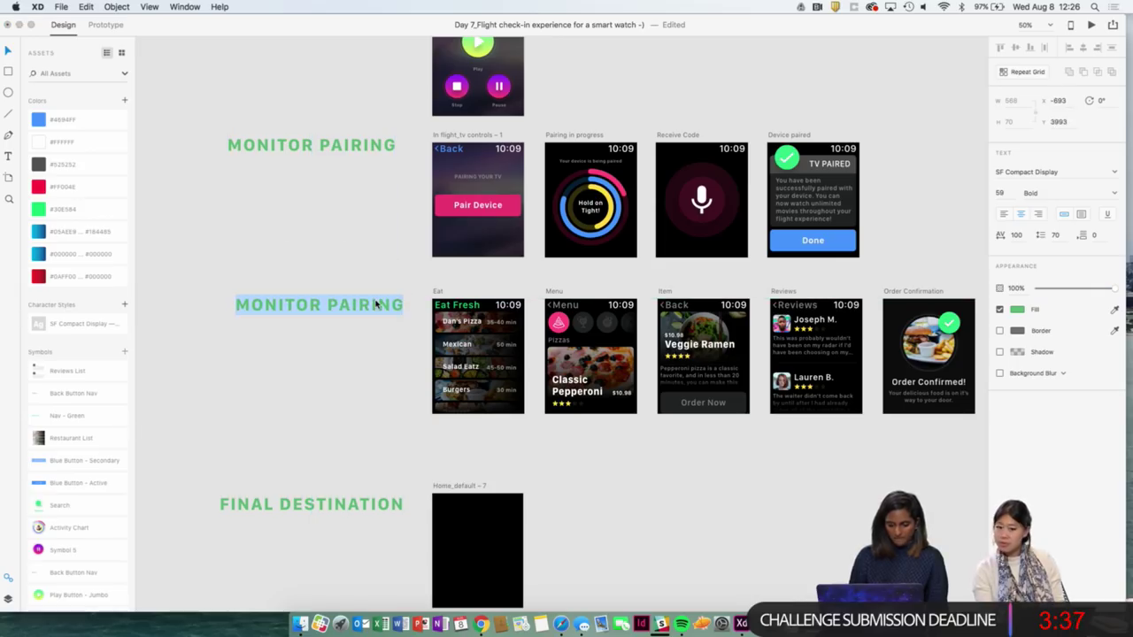
pyautogui.write('MUNE')
pyautogui.press('BackSpace')
pyautogui.press('BackSpace')
pyautogui.press('BackSpace')
pyautogui.write('EN')
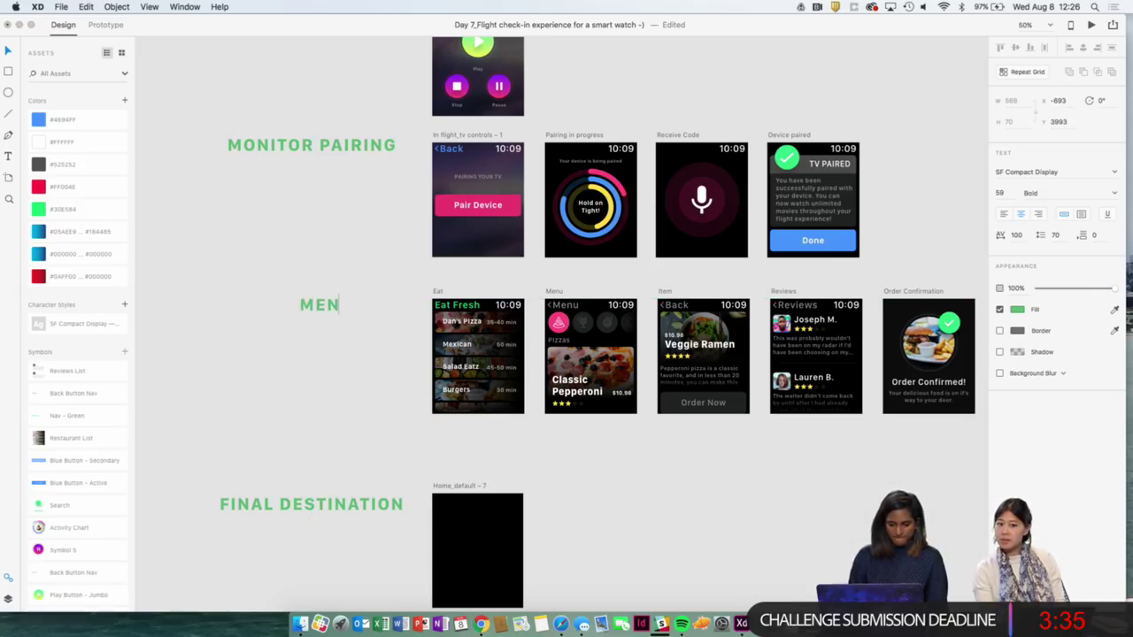
pyautogui.write('O')
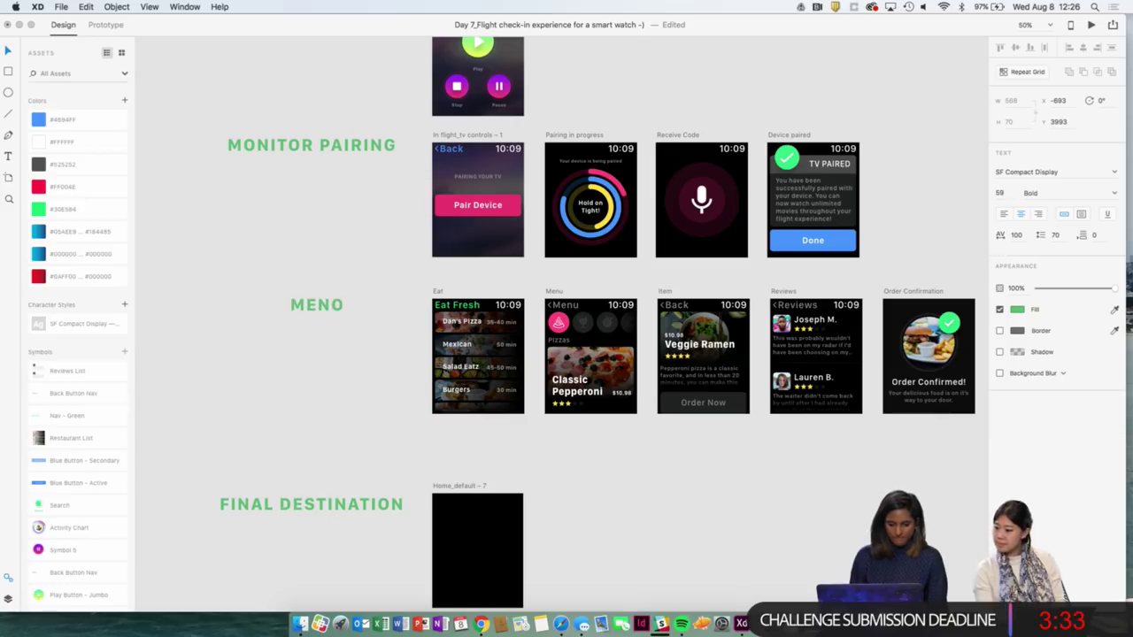
pyautogui.press('BackSpace')
pyautogui.press('BackSpace')
pyautogui.press('BackSpace')
pyautogui.press('BackSpace')
# Retitle the duplicated heading beside the Eat row as FOOD ORDERING.
pyautogui.write('FOOD ORDER')
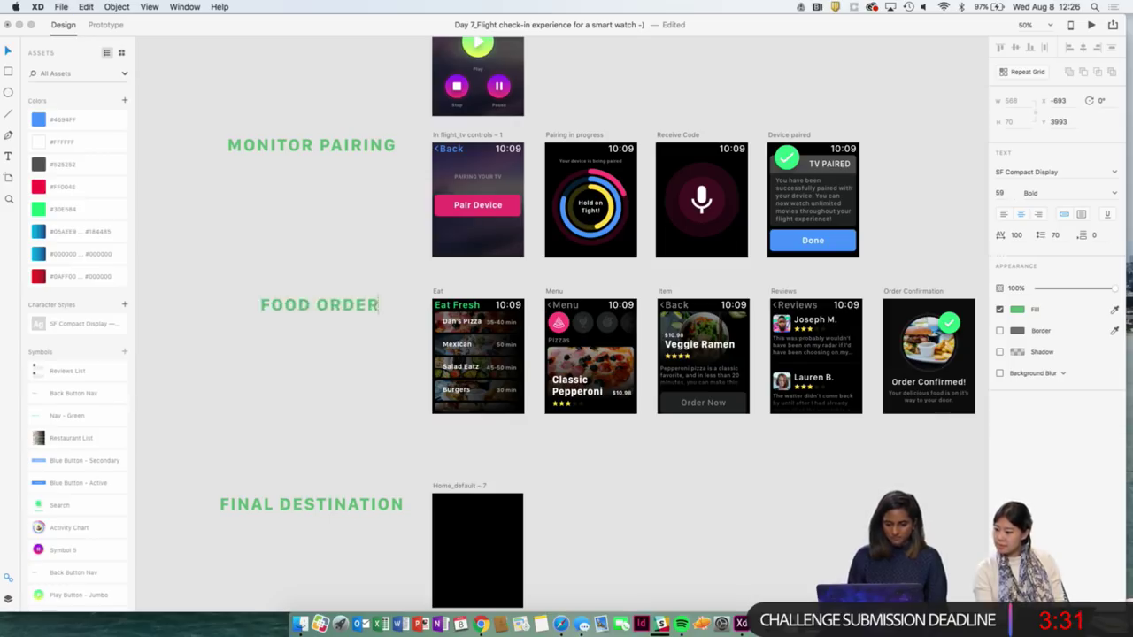
pyautogui.write('ING')
pyautogui.press('Escape')
pyautogui.click(398, 291)
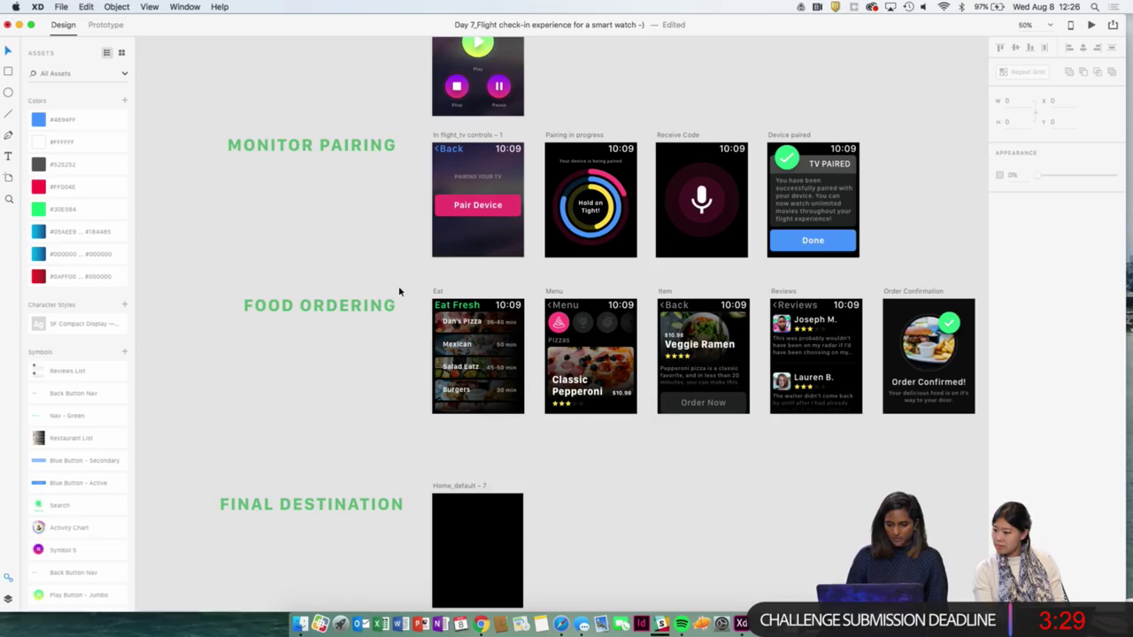
# Review the food-ordering row and delete its Item and Reviews artboards.
pyautogui.scroll(3, 398, 291)
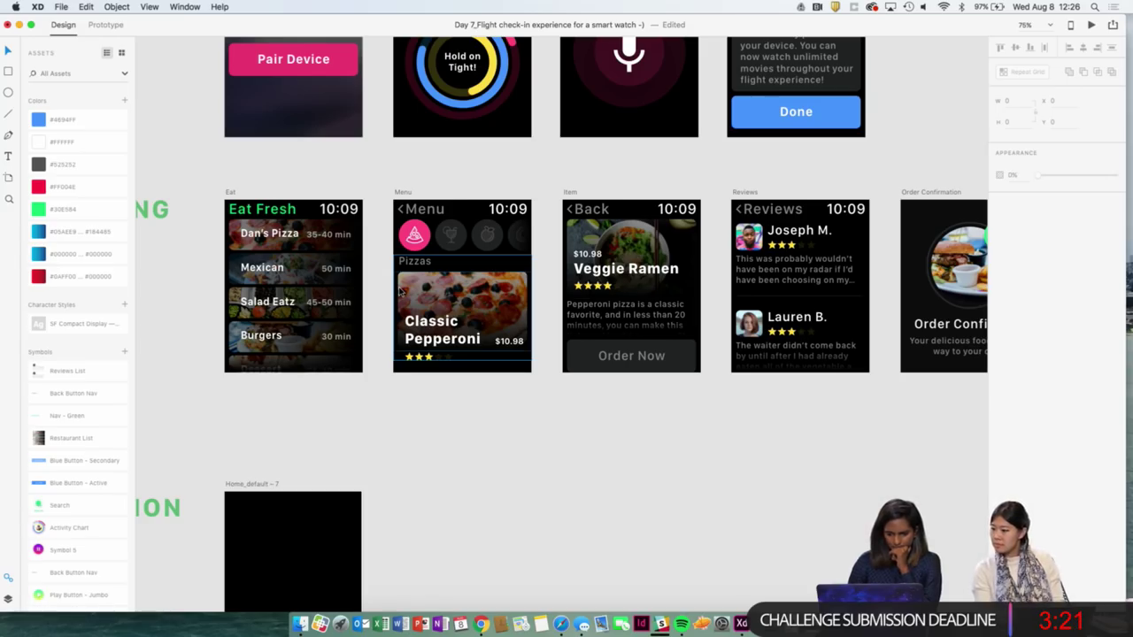
pyautogui.hscroll(5, 400, 292)
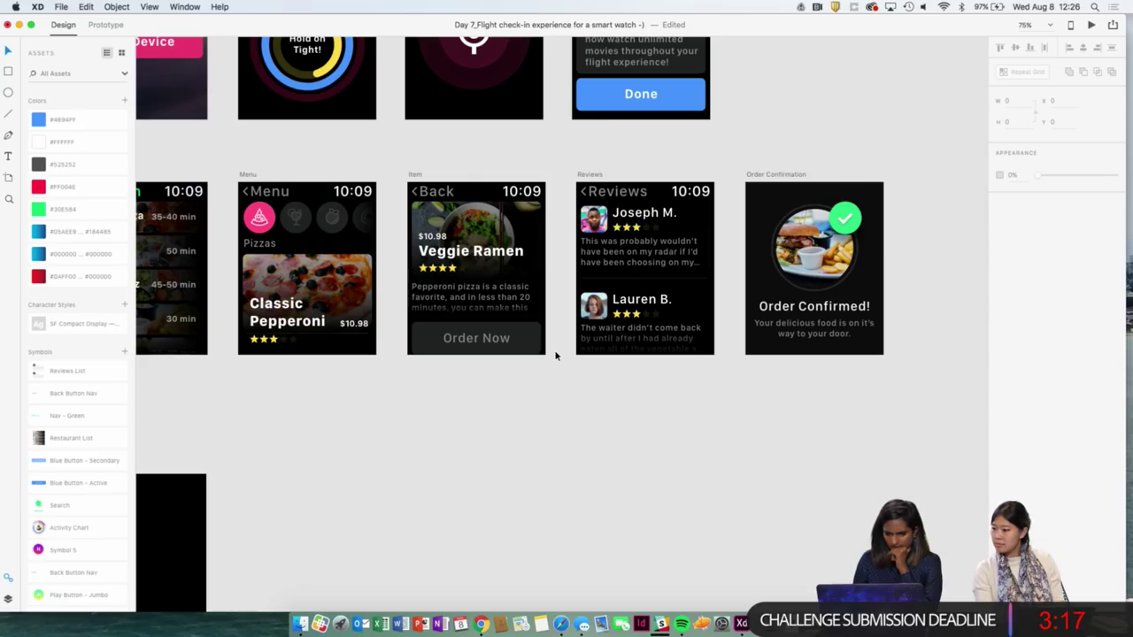
pyautogui.scroll(-2, 556, 355)
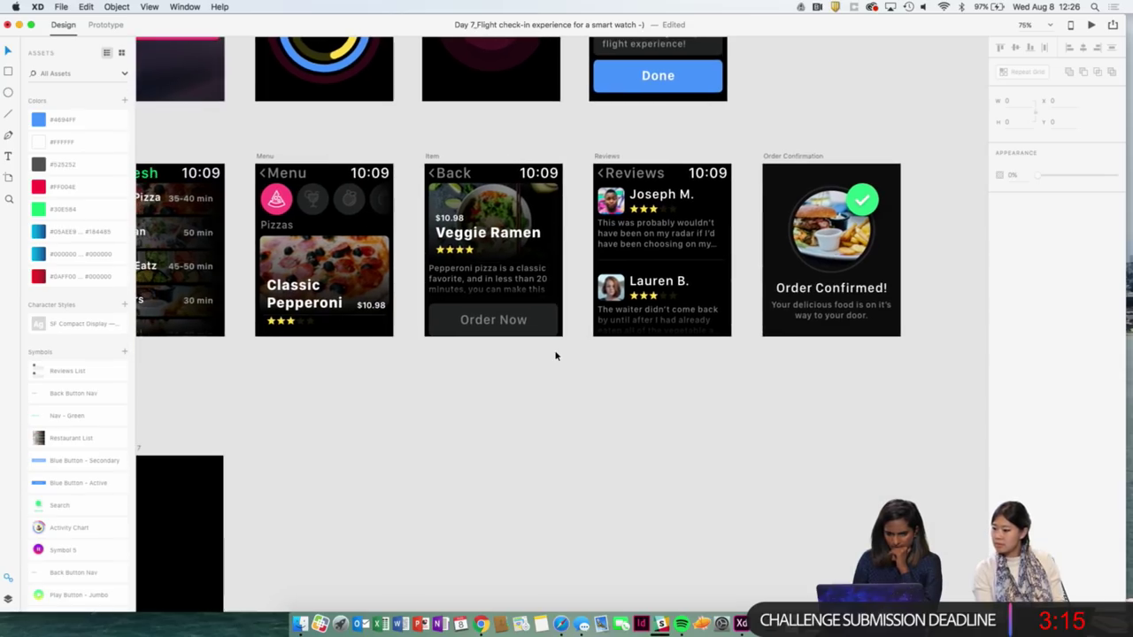
pyautogui.hscroll(-3, 556, 356)
pyautogui.hscroll(-2, 556, 356)
pyautogui.scroll(-1, 556, 356)
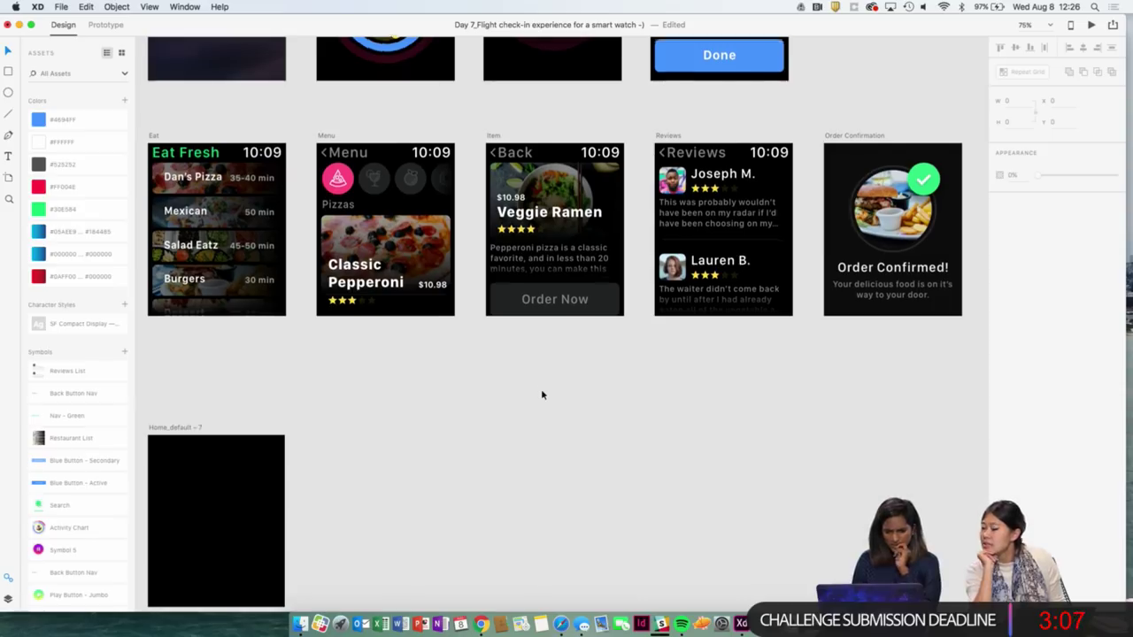
pyautogui.scroll(-2, 542, 394)
pyautogui.hscroll(-1, 542, 393)
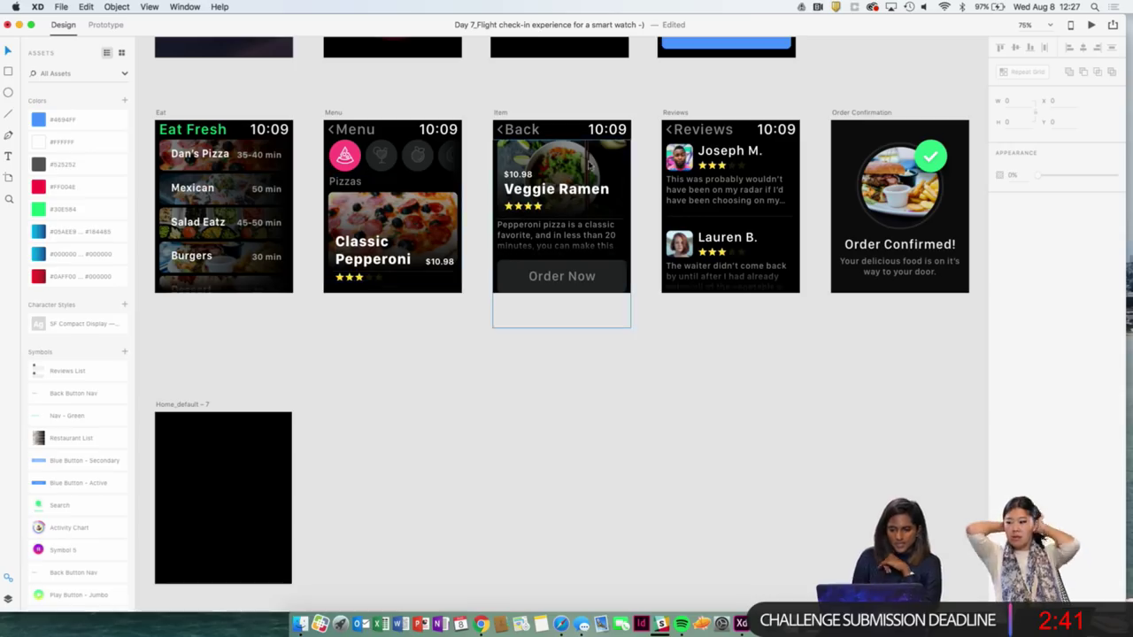
pyautogui.click(500, 112)
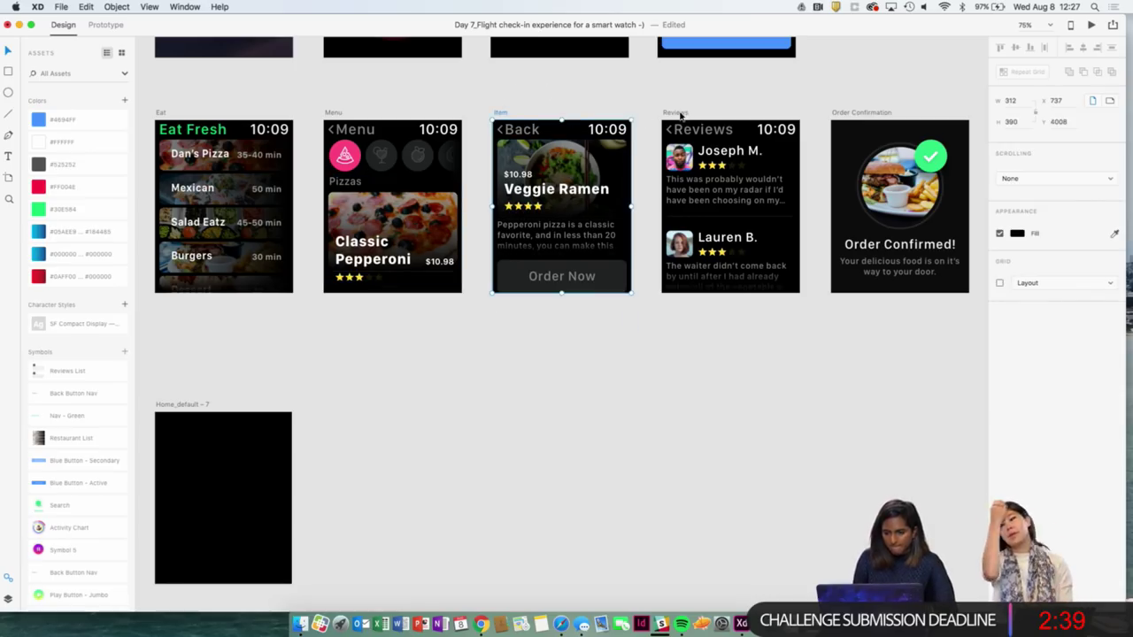
pyautogui.keyDown('shift'); pyautogui.click(679, 112); pyautogui.keyUp('shift')
pyautogui.press('Delete')
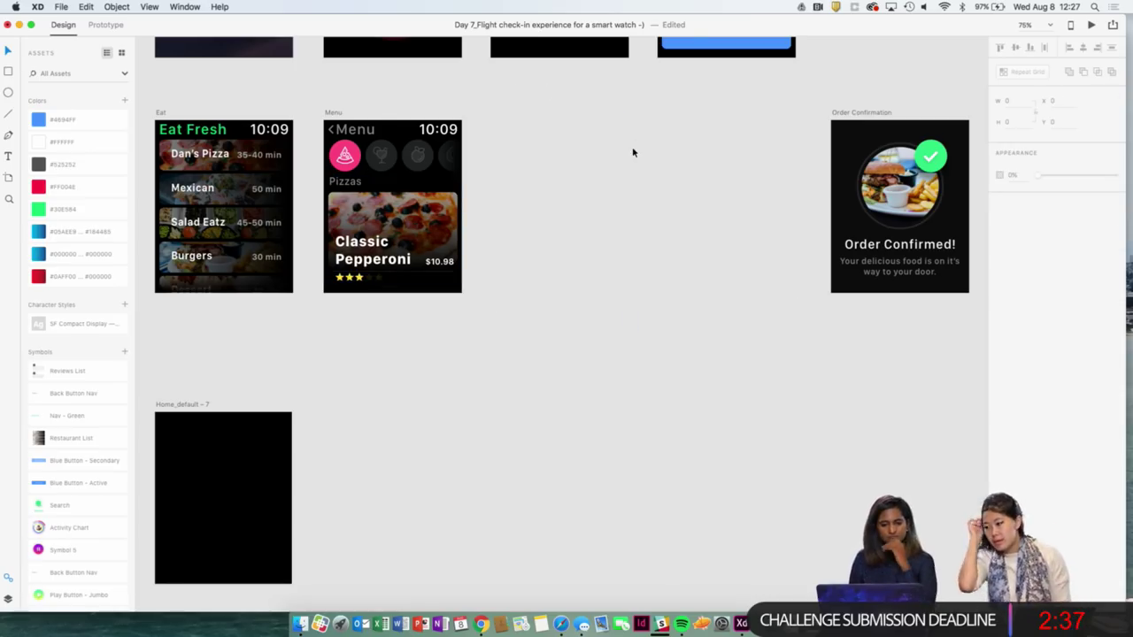
# Delete the delivery-time labels from the Dan's Pizza, Mexican, Salad Eatz and Burgers entries on the Eat artboard.
pyautogui.hscroll(-4, 632, 151)
pyautogui.click(363, 157)
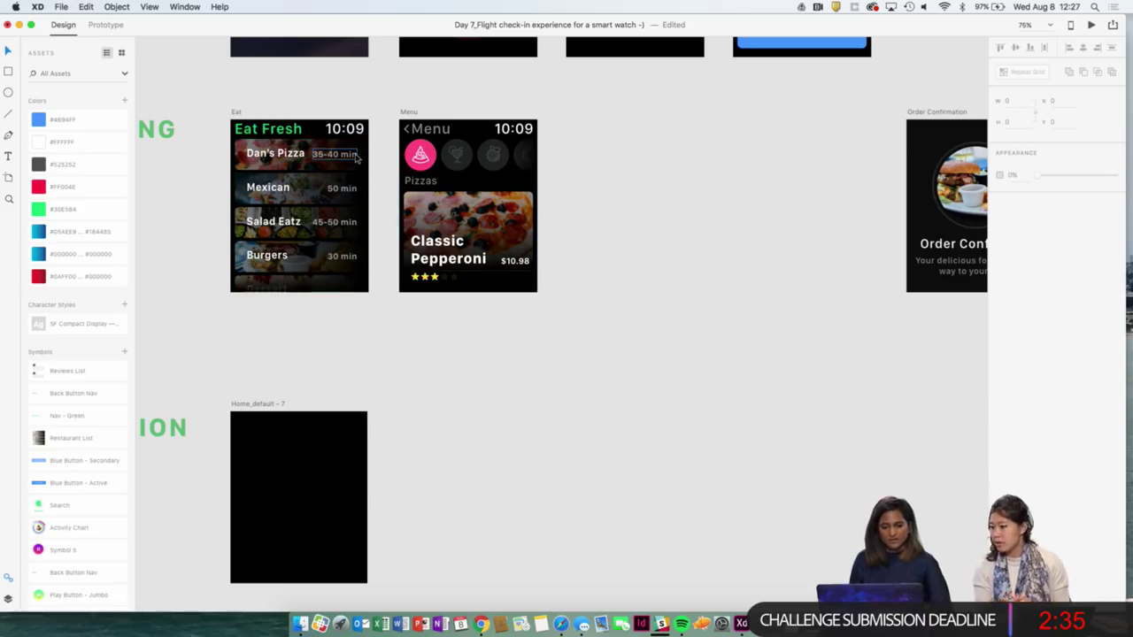
pyautogui.click(363, 157)
pyautogui.click(351, 190)
pyautogui.click(352, 223)
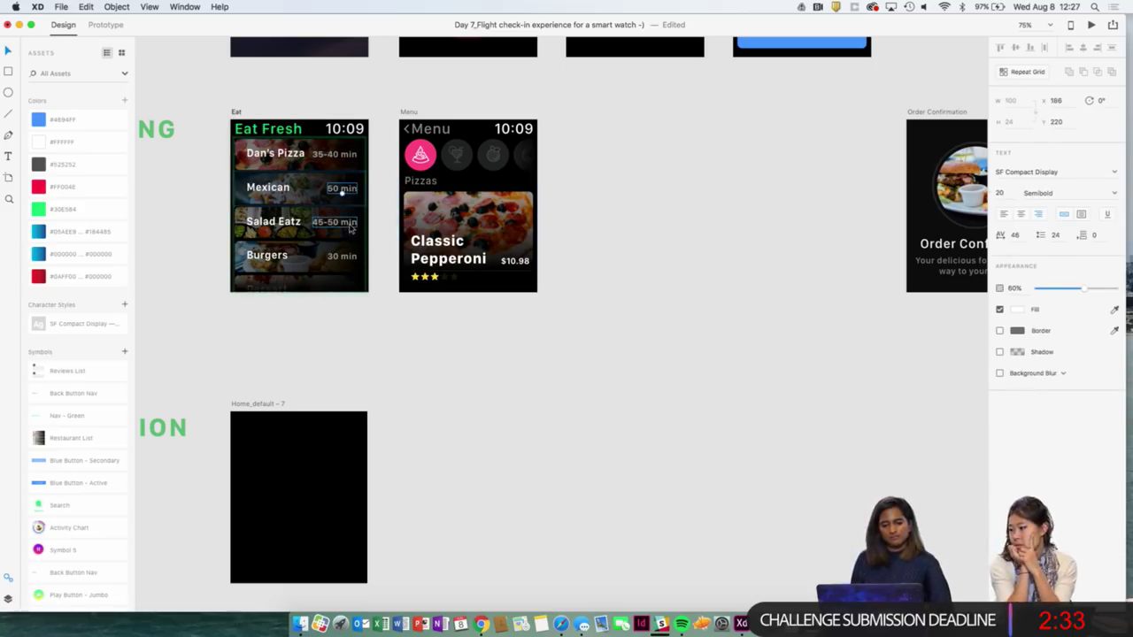
pyautogui.click(351, 256)
pyautogui.press('Delete')
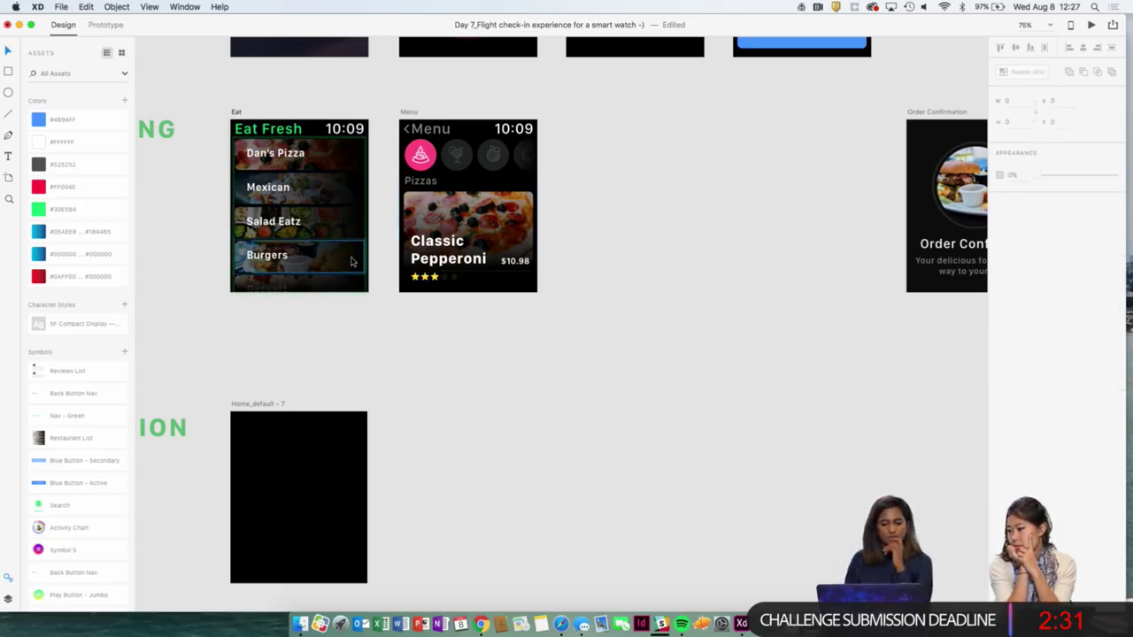
pyautogui.click(352, 258)
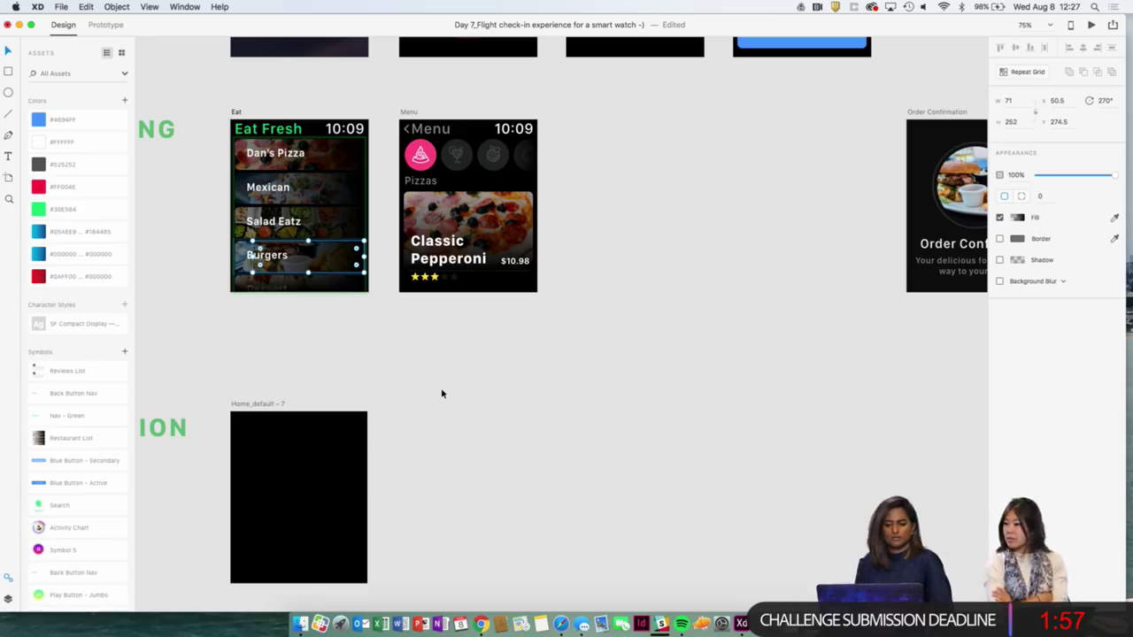
# Switch to the XD Daily Creative Challenge project on Behance and examine its smartwatch flight screens enlarged, through to Flight Itinerary.
pyautogui.click(614, 216)
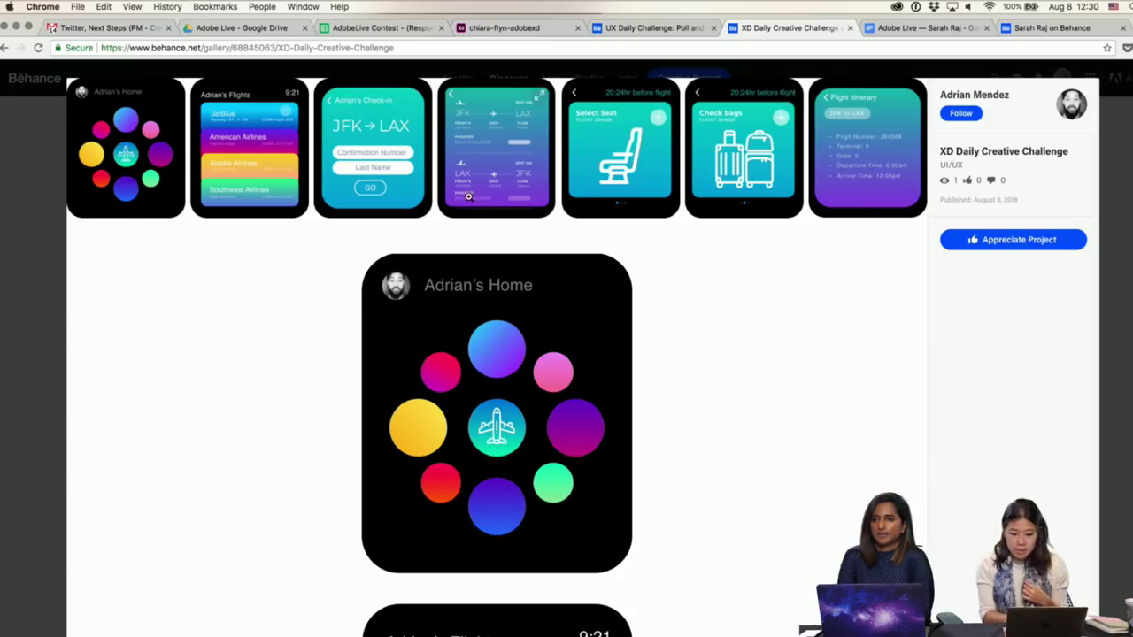
pyautogui.scroll(-2, 655, 284)
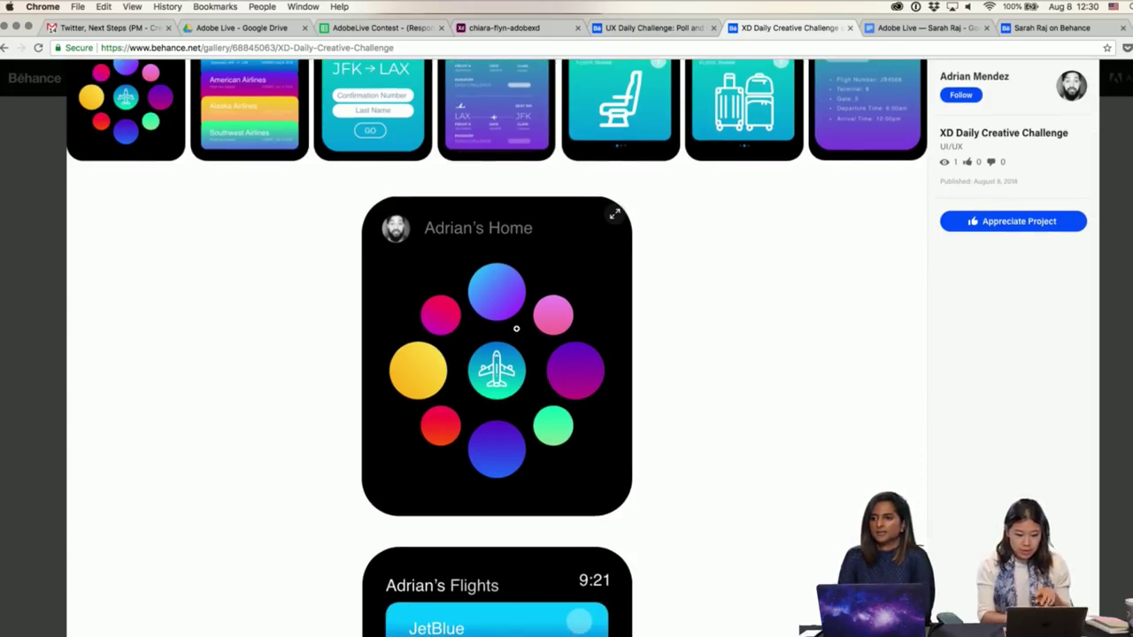
pyautogui.click(614, 213)
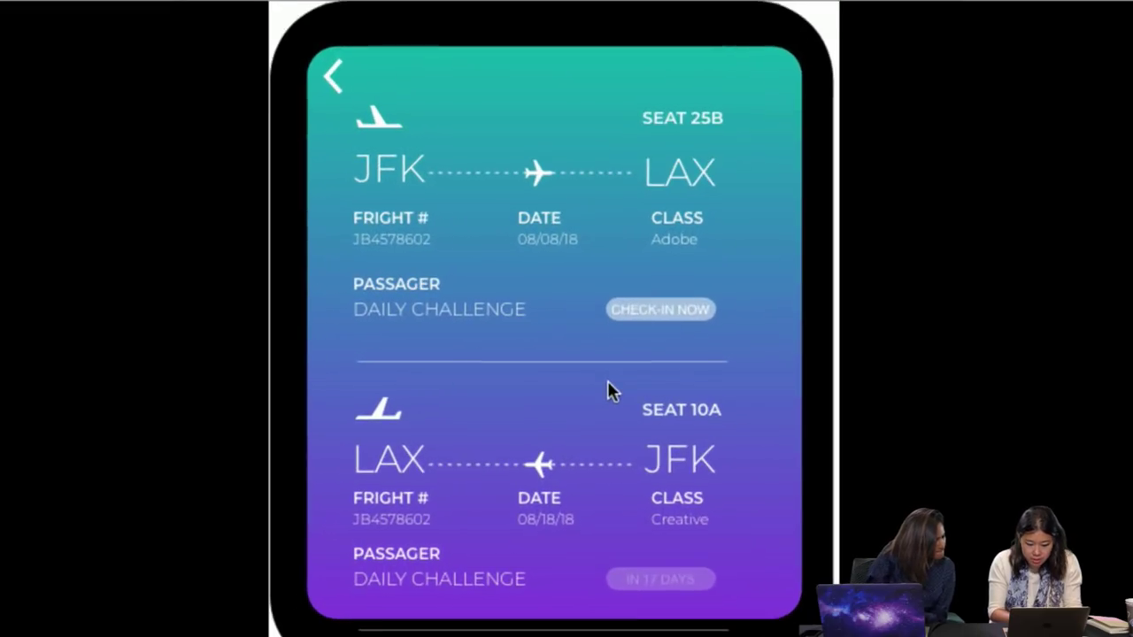
pyautogui.scroll(-2, 612, 411)
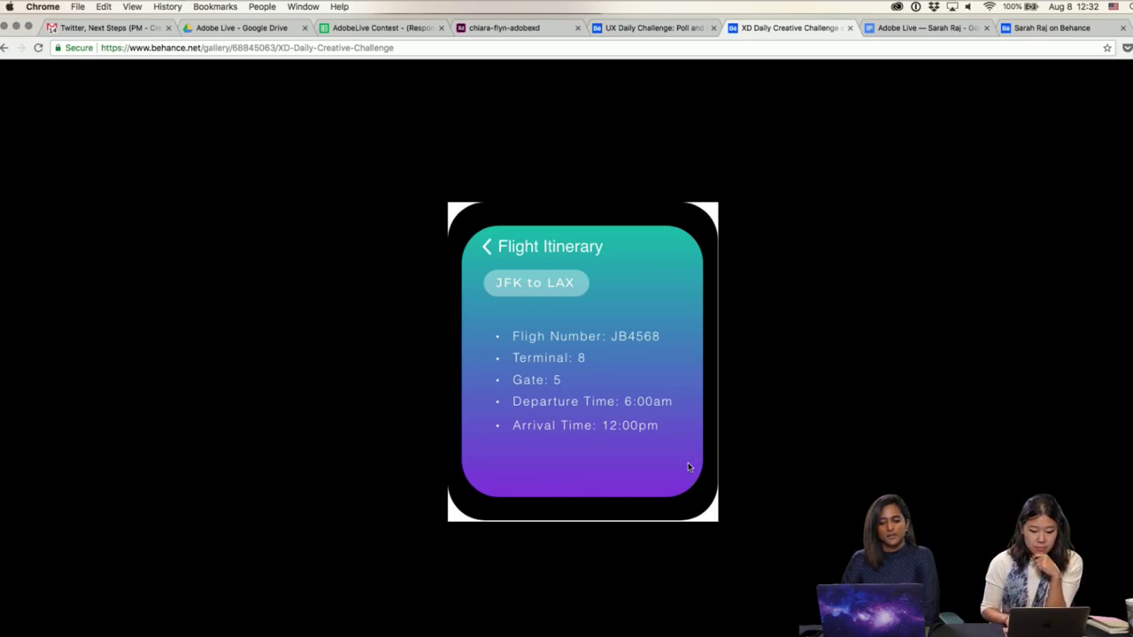
pyautogui.click(889, 382)
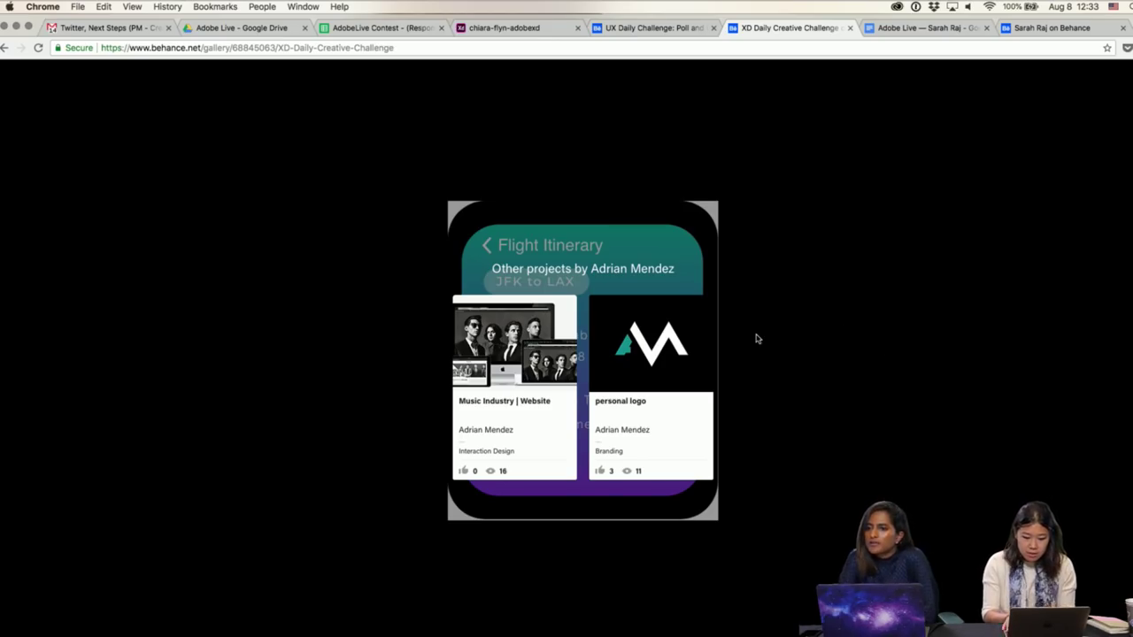
pyautogui.click(450, 501)
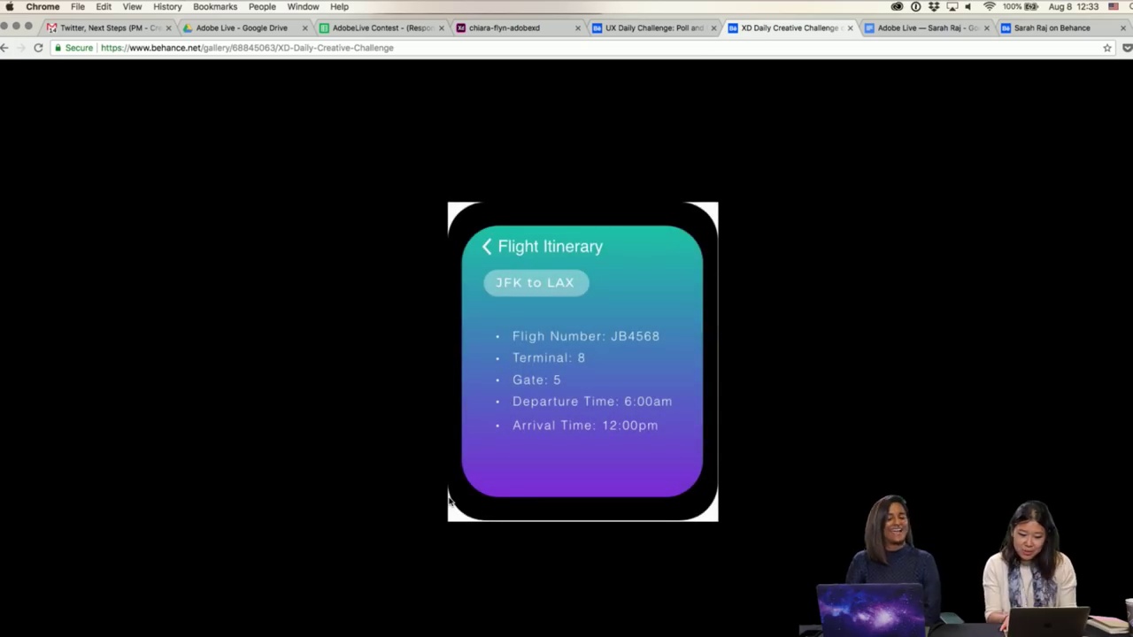
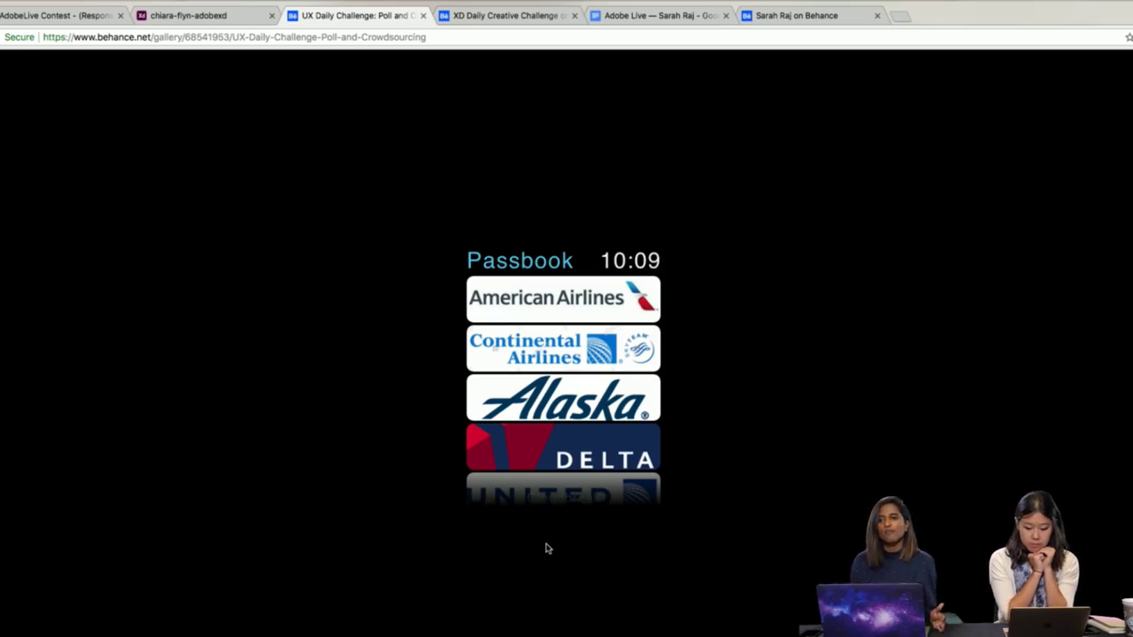
pyautogui.rightClick(650, 367)
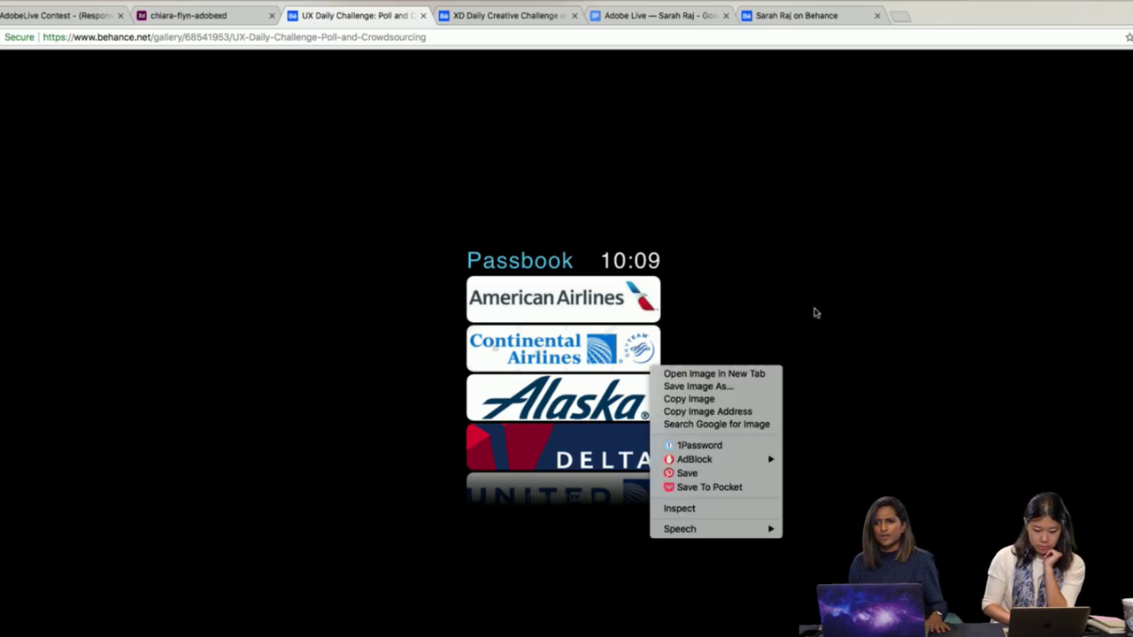
pyautogui.click(847, 300)
pyautogui.moveTo(248, 4)
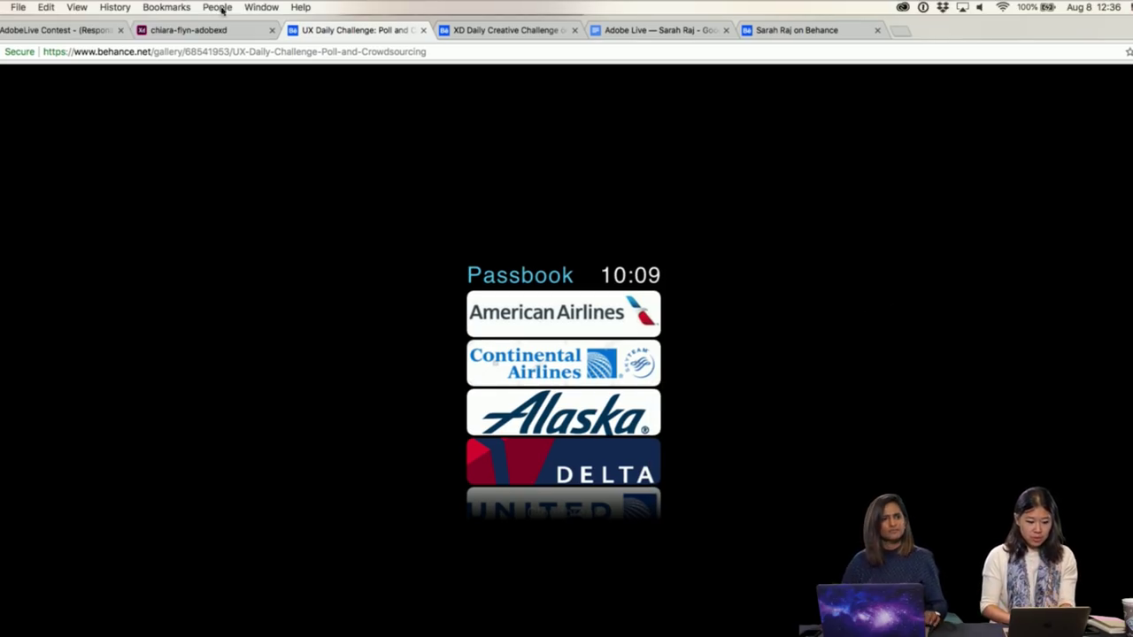
# Switch to the Flyn prototype and walk through its start, flight list, Paris ticket and countdown screens.
pyautogui.click(199, 29)
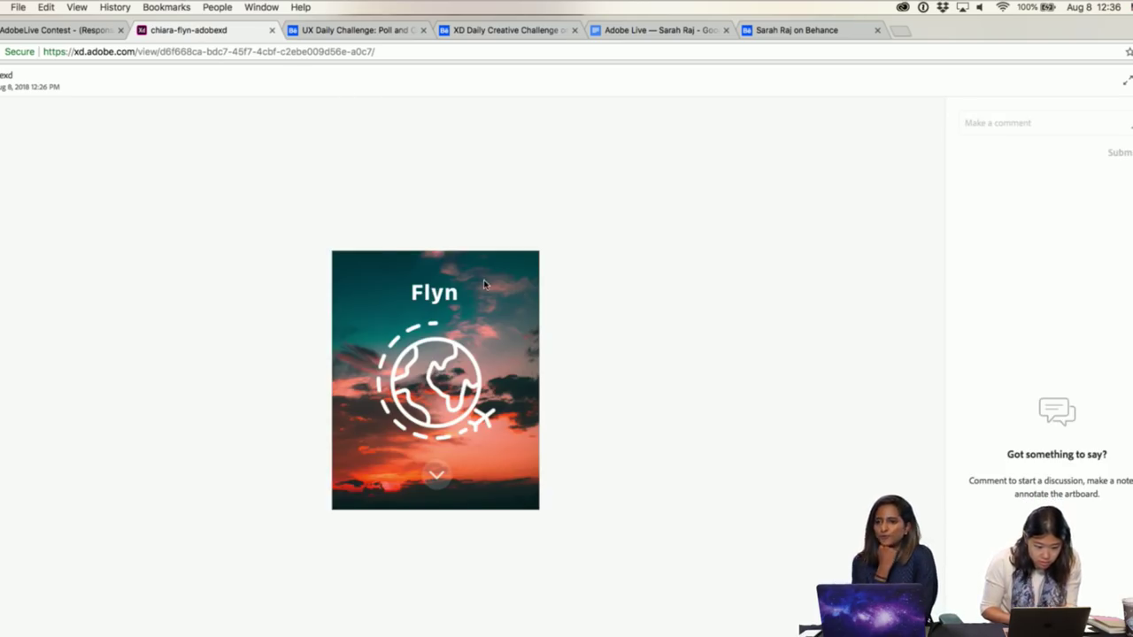
pyautogui.click(435, 484)
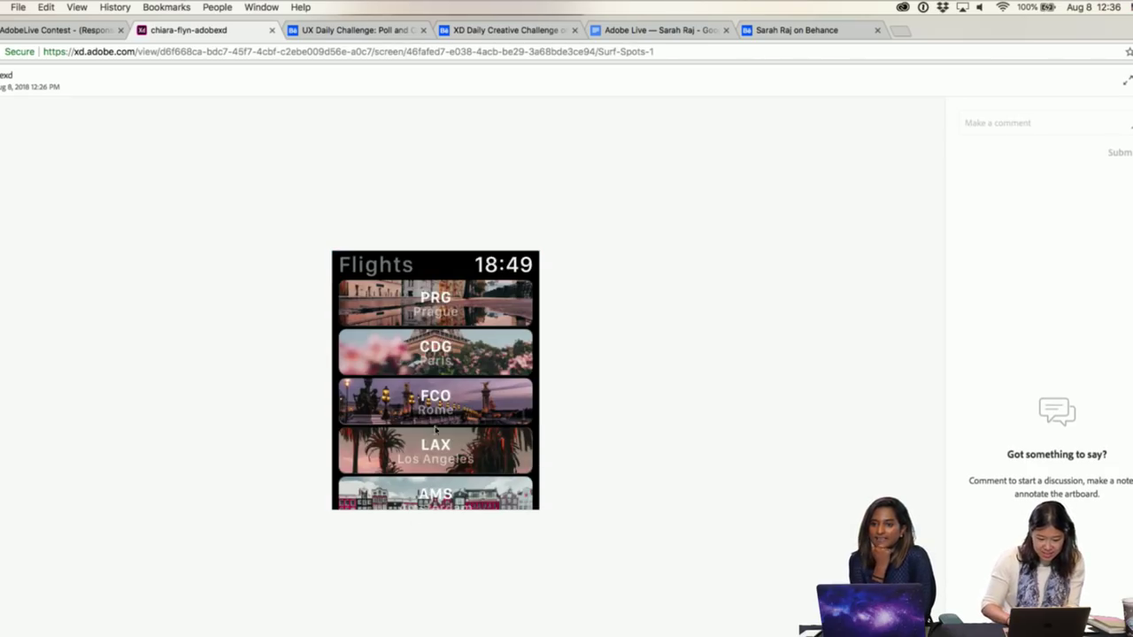
pyautogui.click(432, 362)
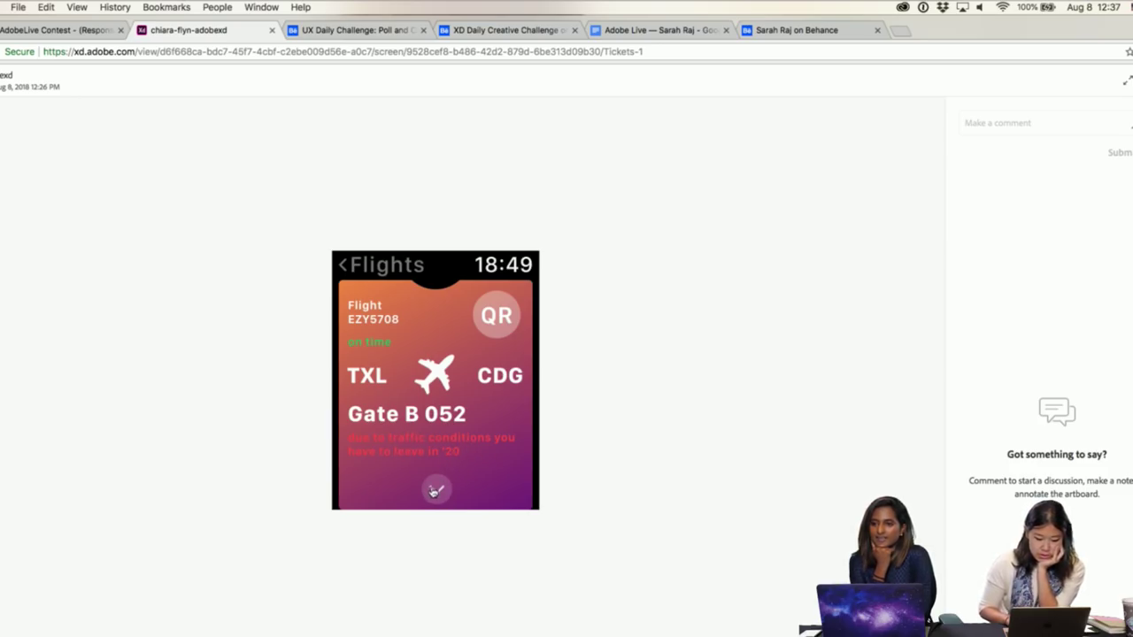
pyautogui.click(434, 492)
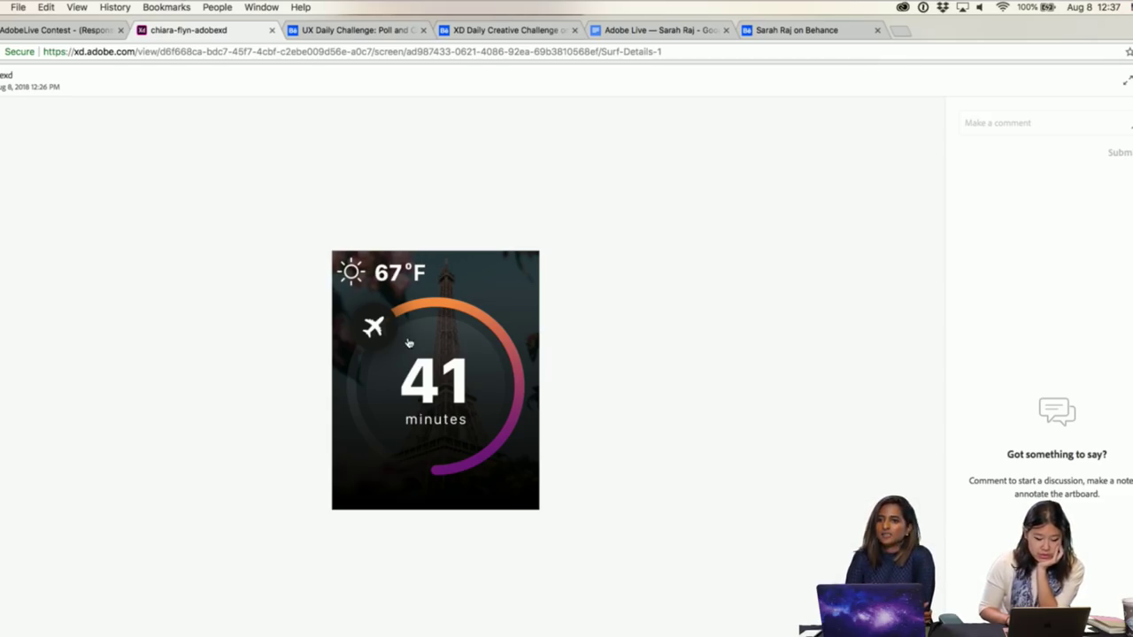
pyautogui.click(375, 337)
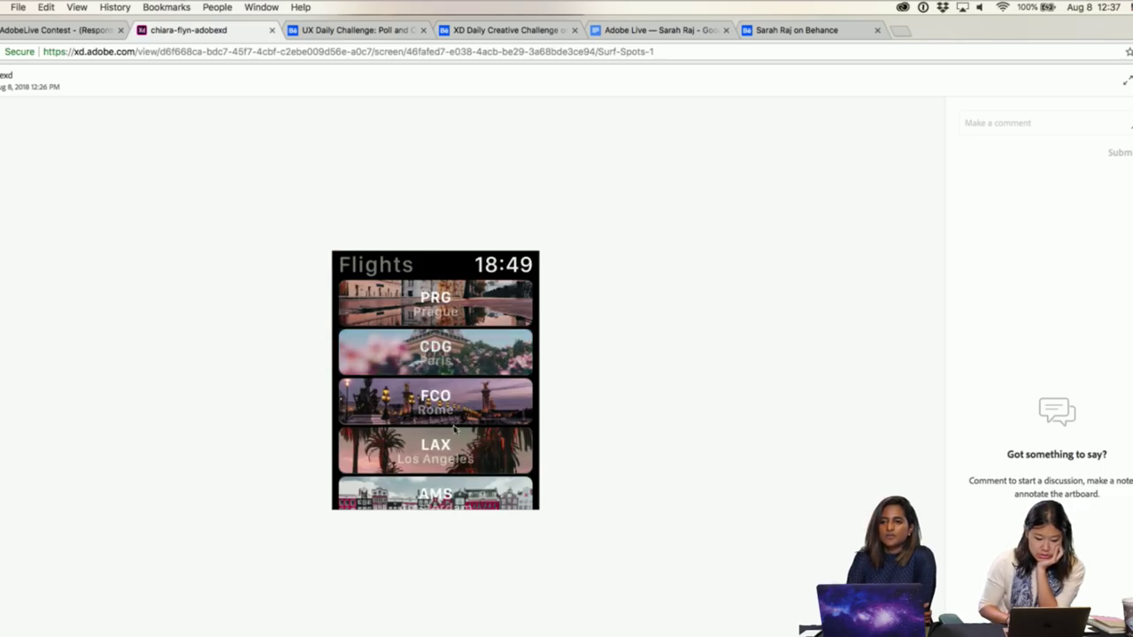
# Revisit the prototype's Paris ticket and countdown screens, checking how each leads back to the flight list.
pyautogui.click(442, 372)
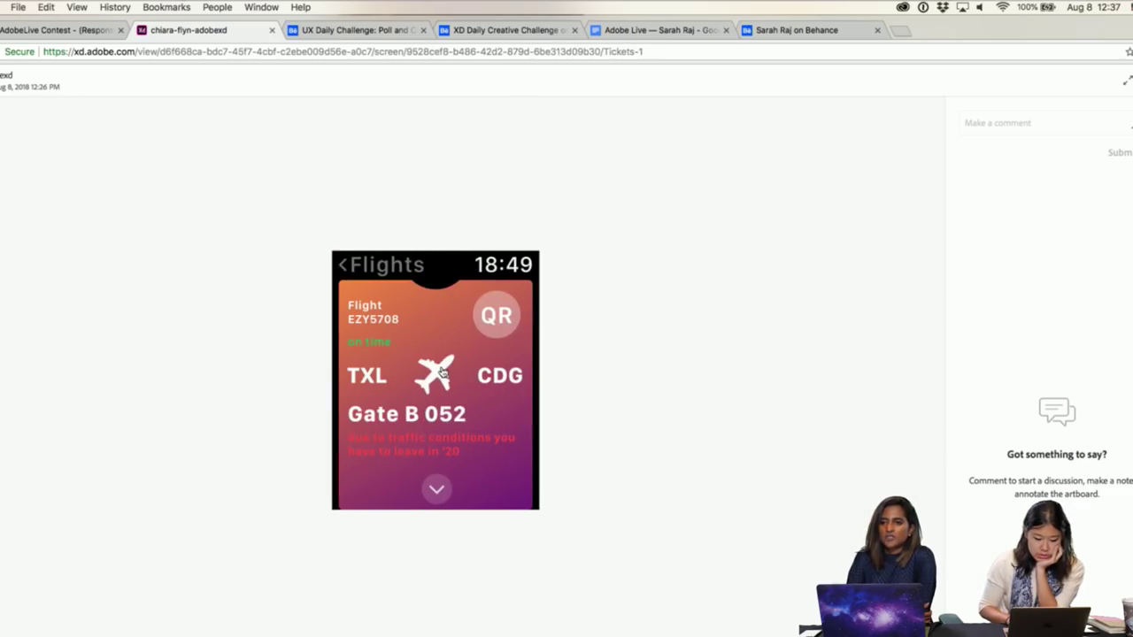
pyautogui.click(435, 487)
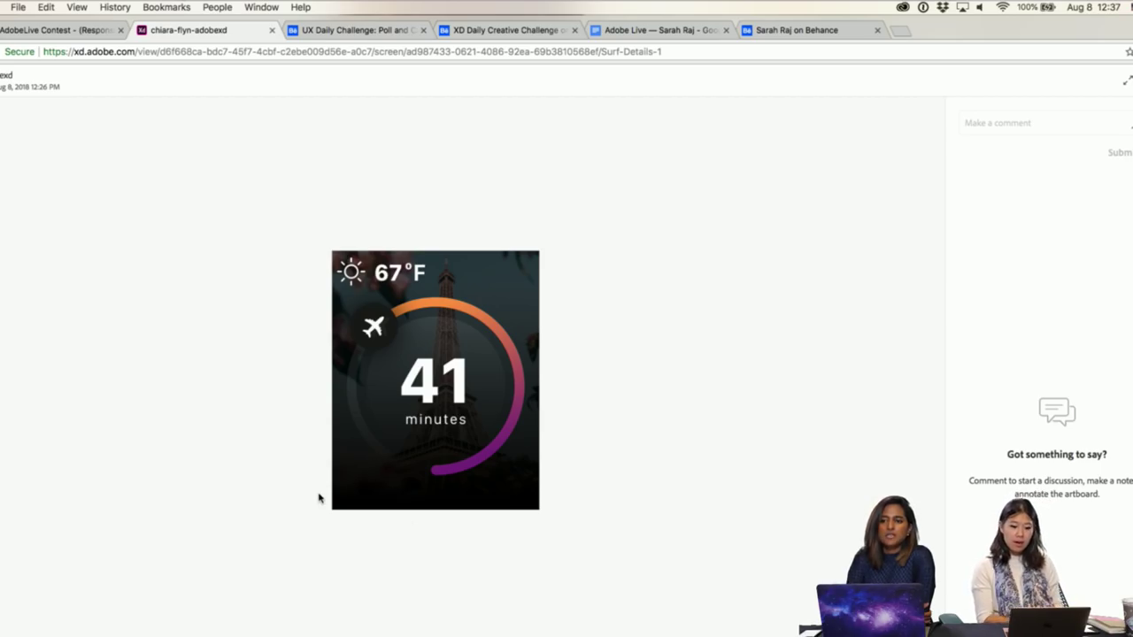
pyautogui.click(503, 486)
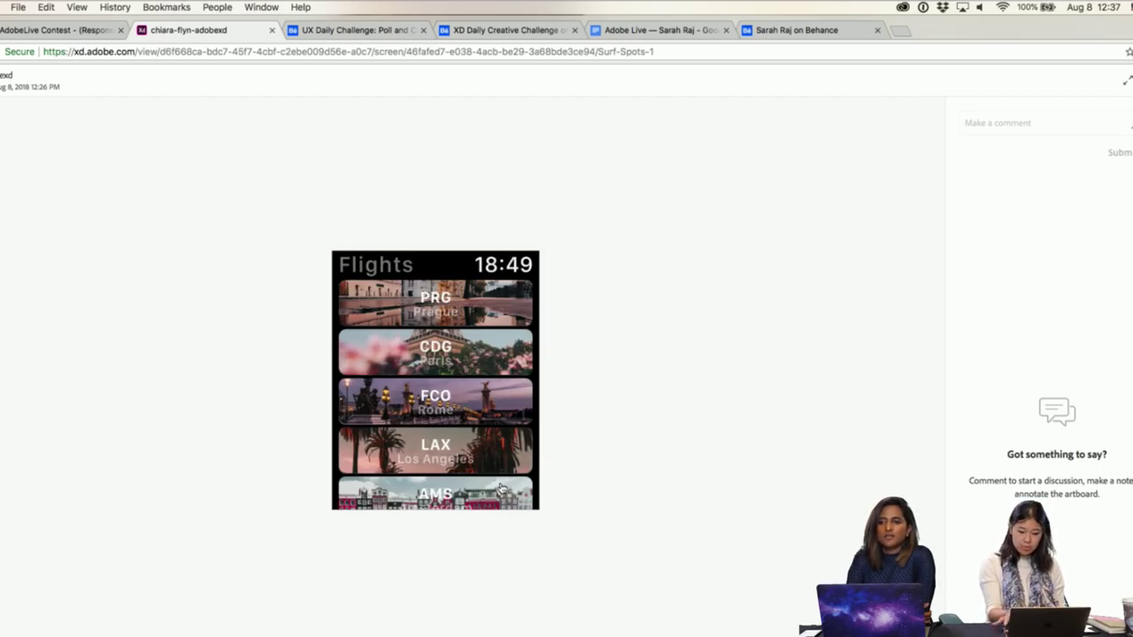
pyautogui.click(501, 488)
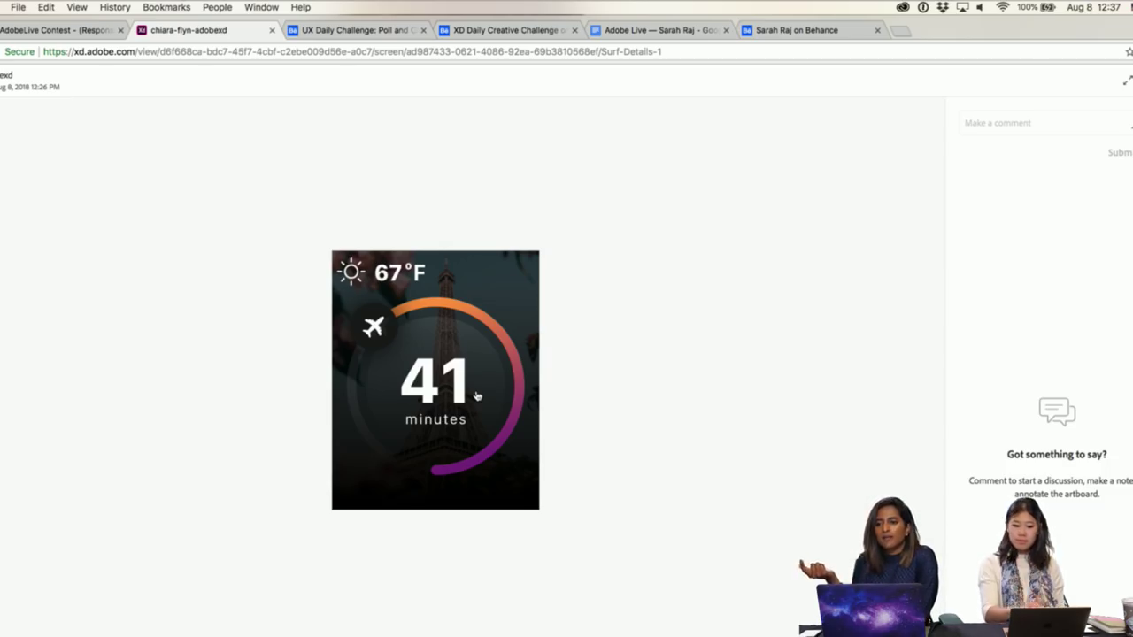
pyautogui.click(351, 271)
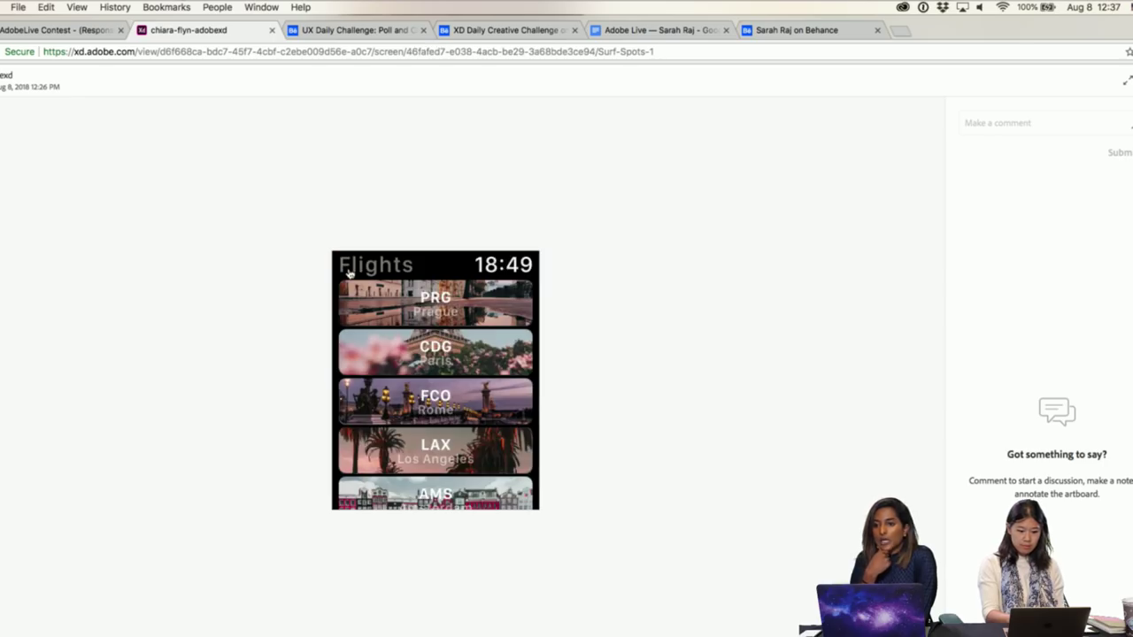
pyautogui.click(416, 358)
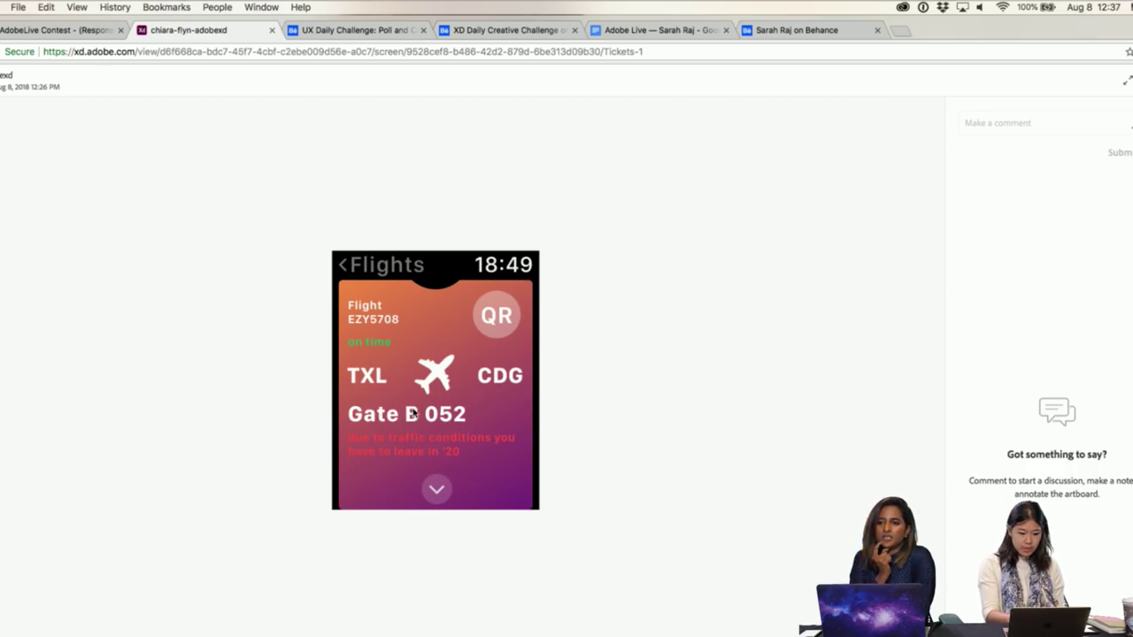
pyautogui.click(379, 268)
pyautogui.click(416, 355)
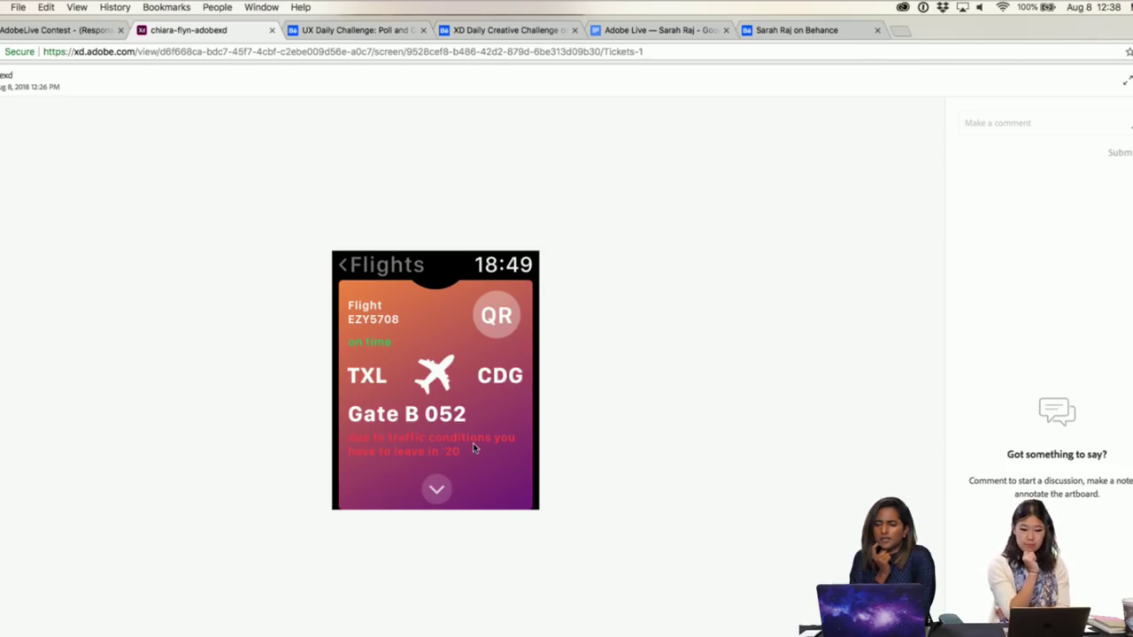
# Examine the Paris ticket's QR code screen and return through the ticket to the flight list.
pyautogui.click(499, 319)
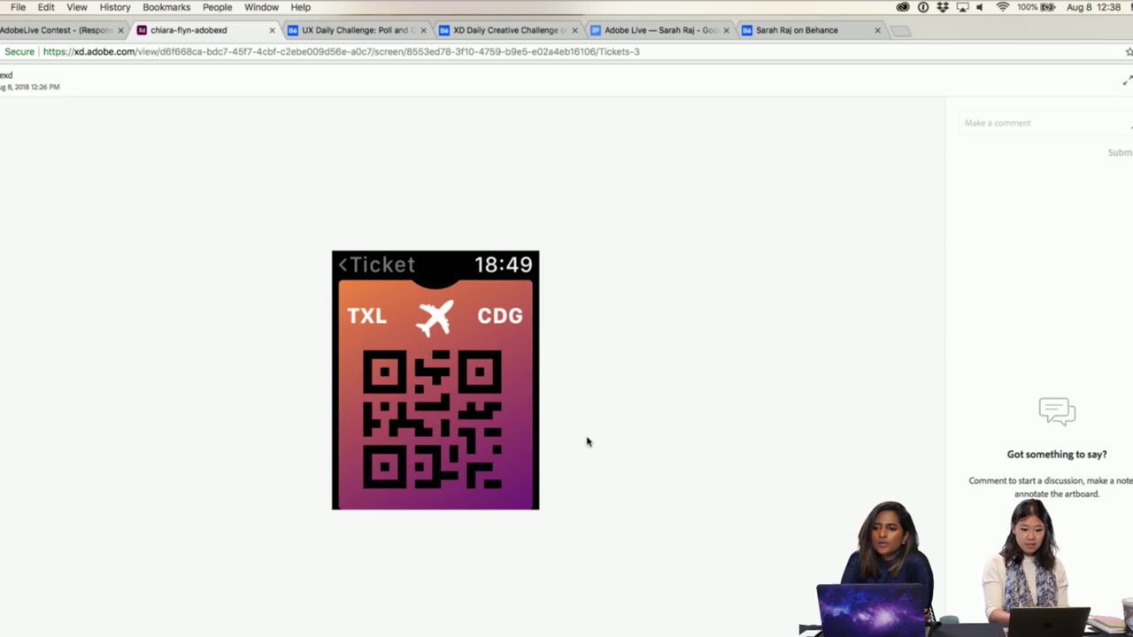
pyautogui.click(385, 270)
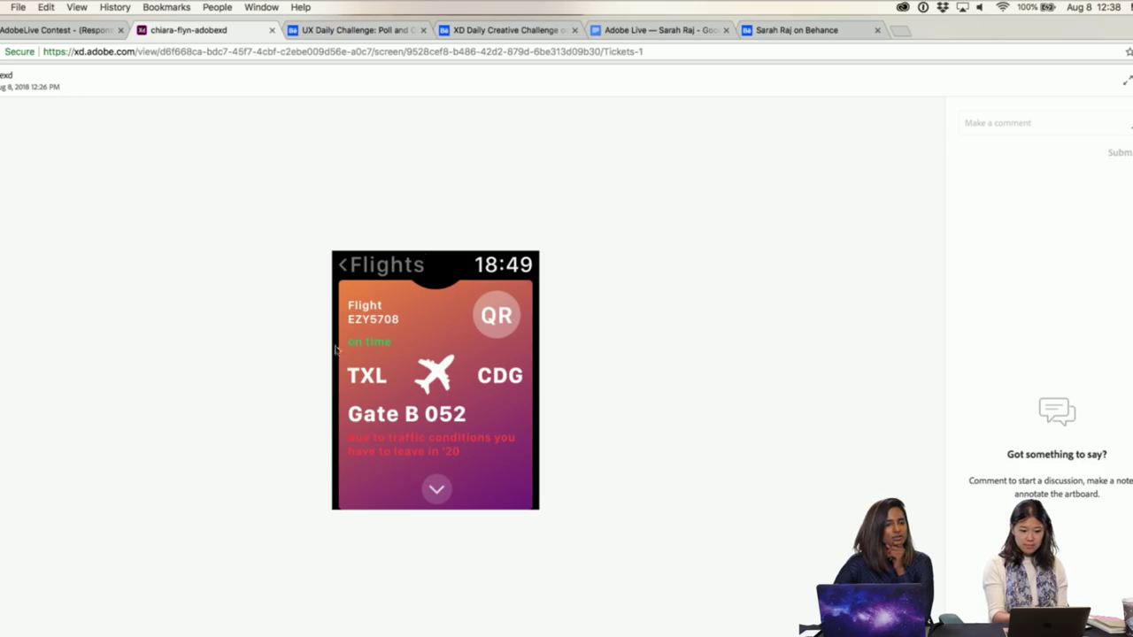
pyautogui.click(387, 271)
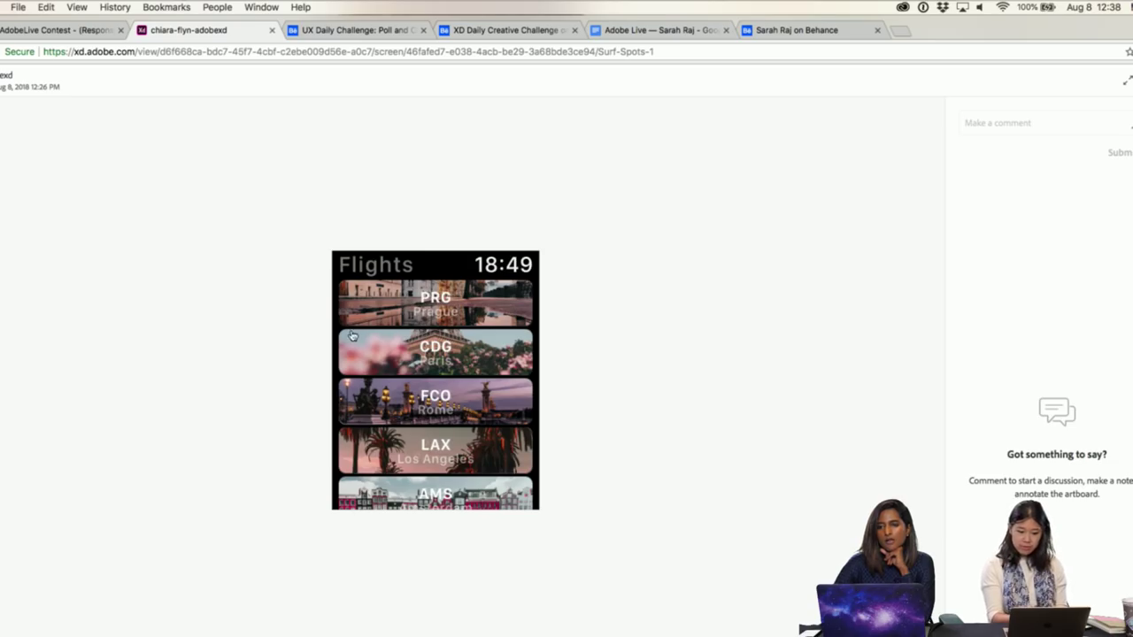
pyautogui.rightClick(444, 460)
pyautogui.click(643, 469)
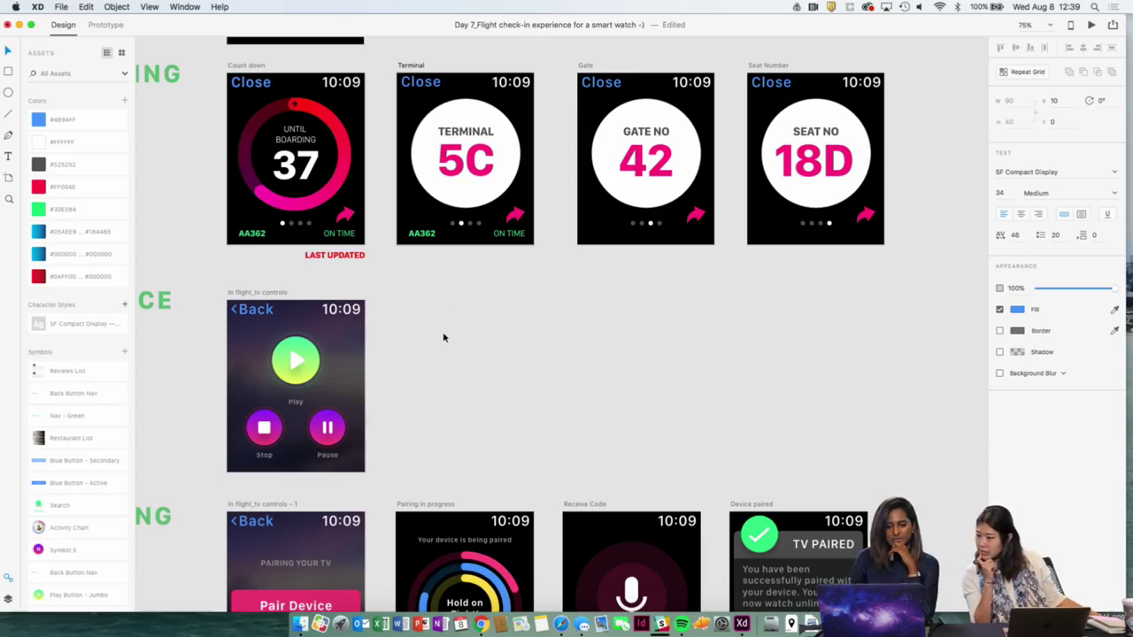
# In the XD watch design, move the Order Confirmation artboard beside Menu and place a duplicate of it after it.
pyautogui.scroll(-5, 443, 332)
pyautogui.scroll(-8, 444, 334)
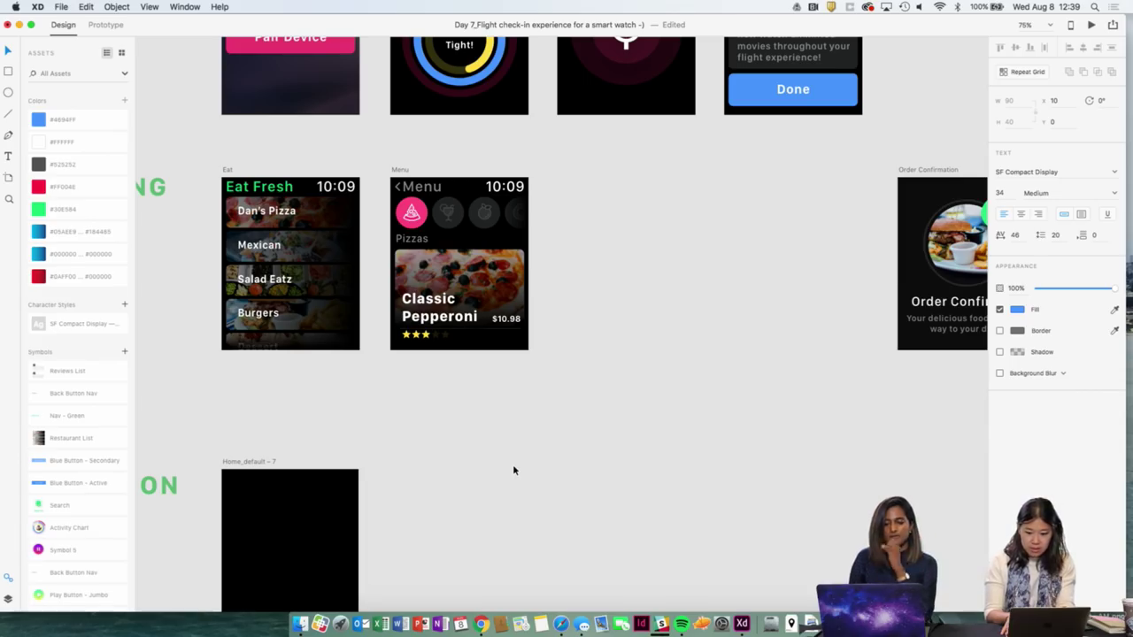
pyautogui.hscroll(5, 514, 470)
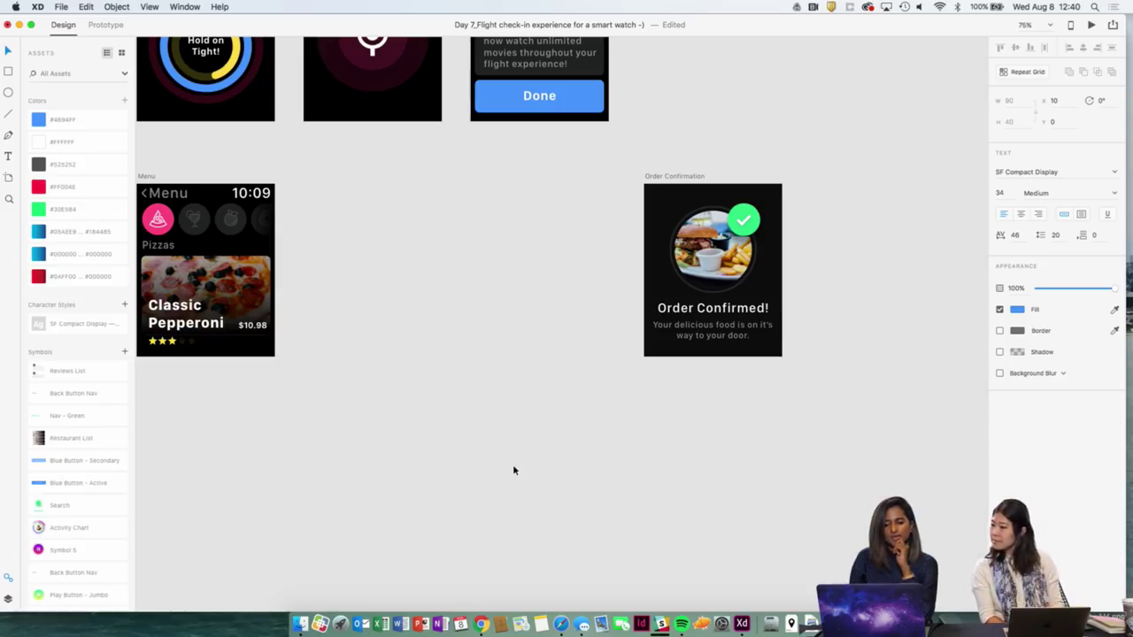
pyautogui.hscroll(-3, 513, 470)
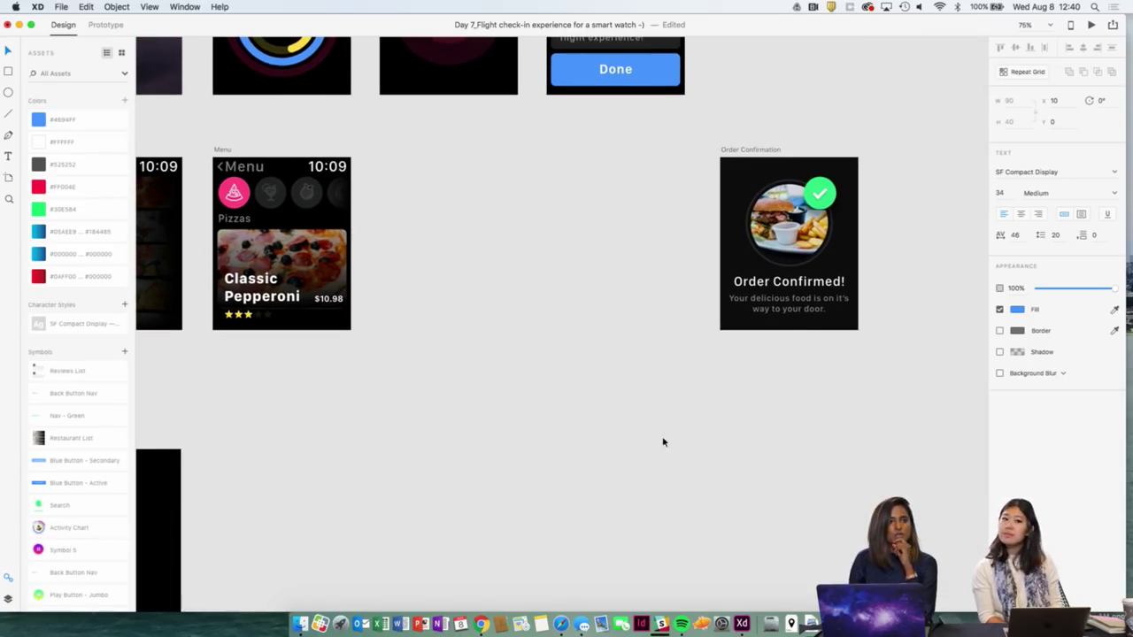
pyautogui.hscroll(-4, 620, 469)
pyautogui.hscroll(-5, 605, 472)
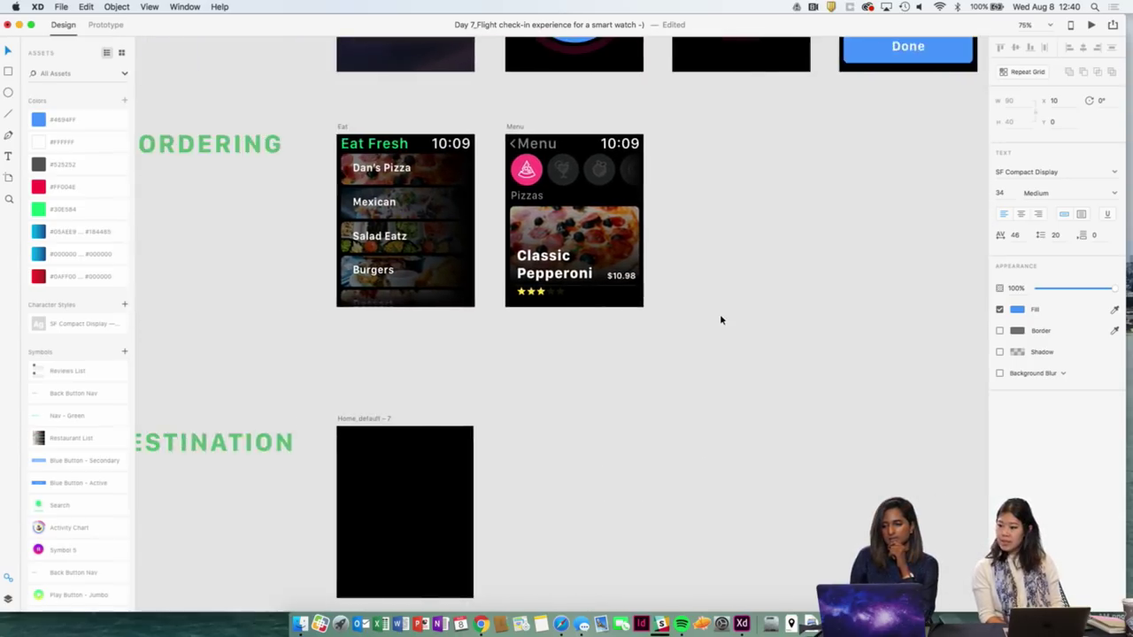
pyautogui.hscroll(5, 720, 318)
pyautogui.moveTo(877, 147); pyautogui.dragTo(706, 150)
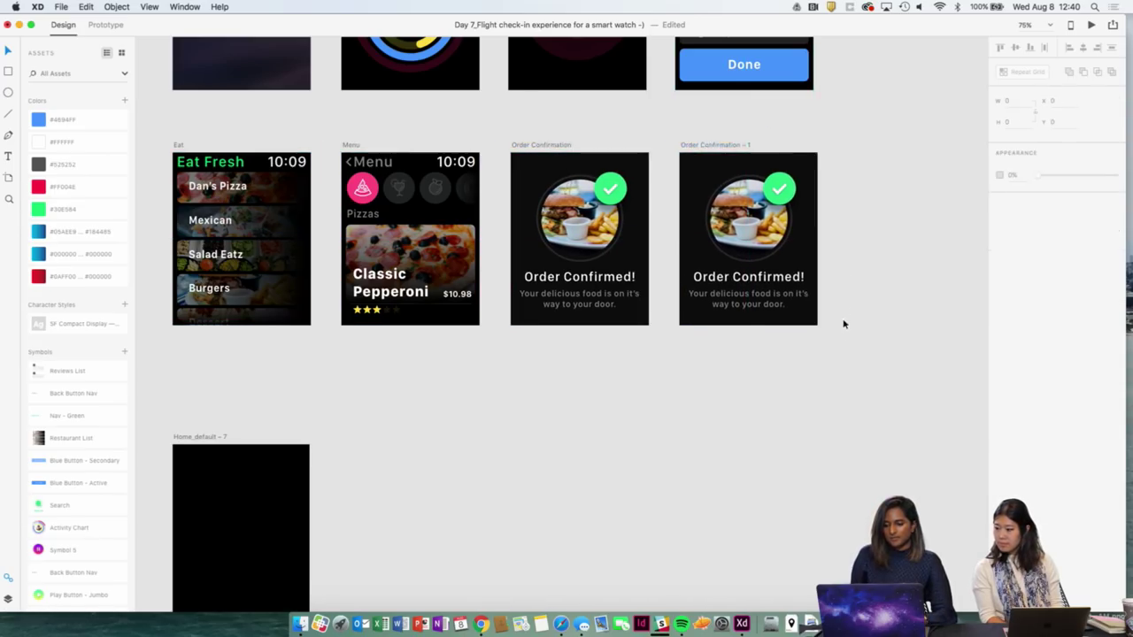
# Clear the contents of the duplicated Order Confirmation artboard and rename it Generate QR Code.
pyautogui.moveTo(845, 324); pyautogui.dragTo(702, 206)
pyautogui.press('Delete')
pyautogui.click(713, 156)
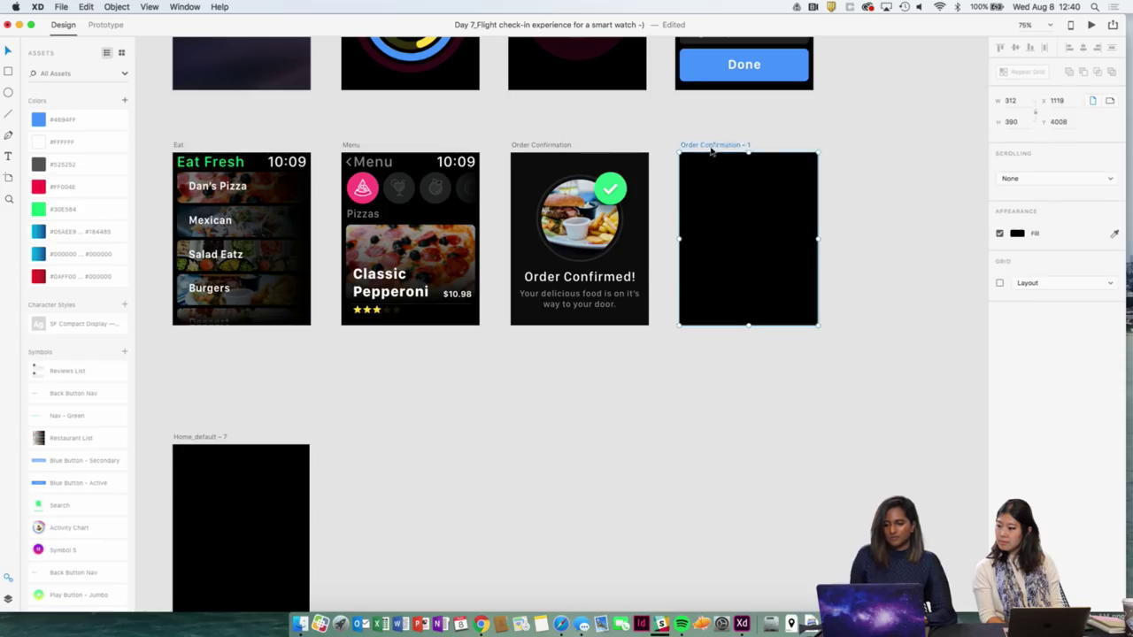
pyautogui.doubleClick(712, 144)
pyautogui.write('O')
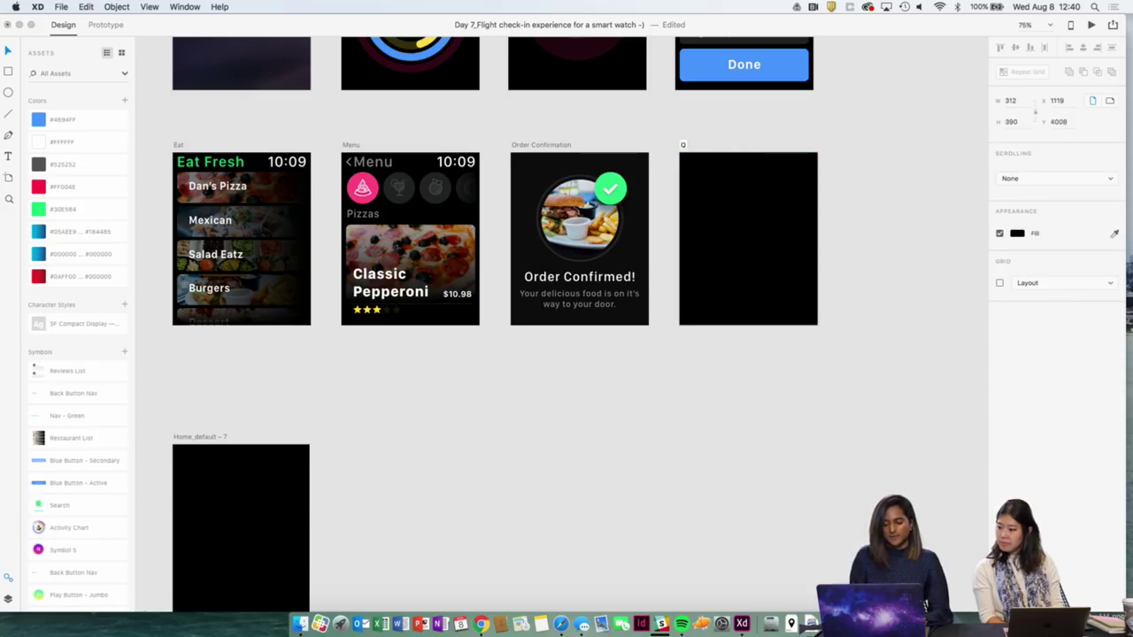
pyautogui.press('BackSpace')
pyautogui.press('BackSpace')
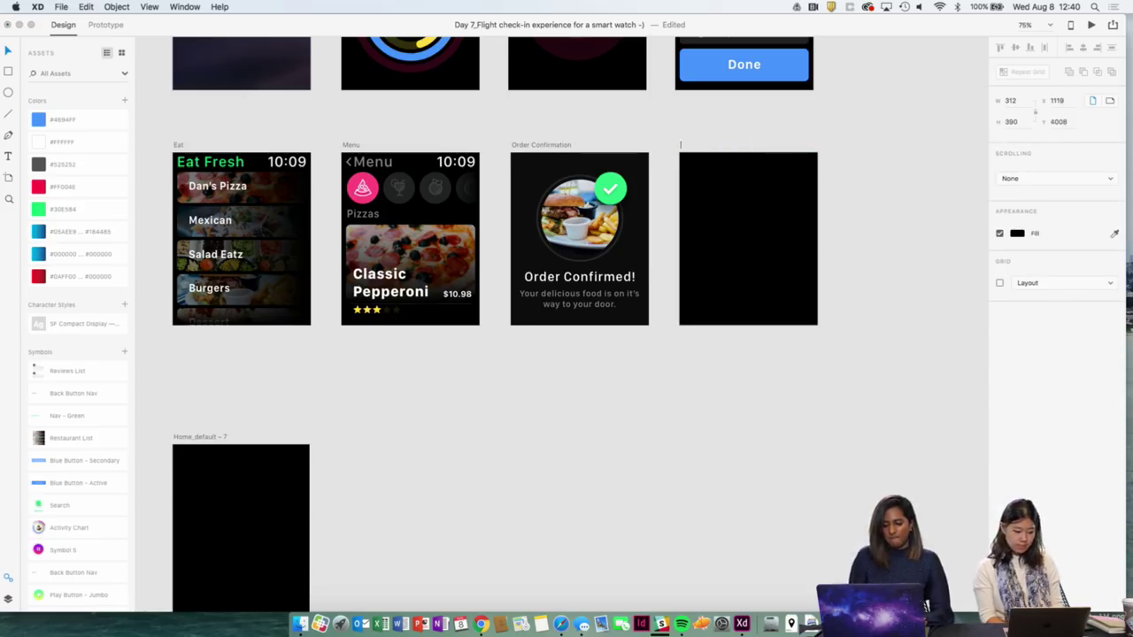
pyautogui.write('Generate QR c')
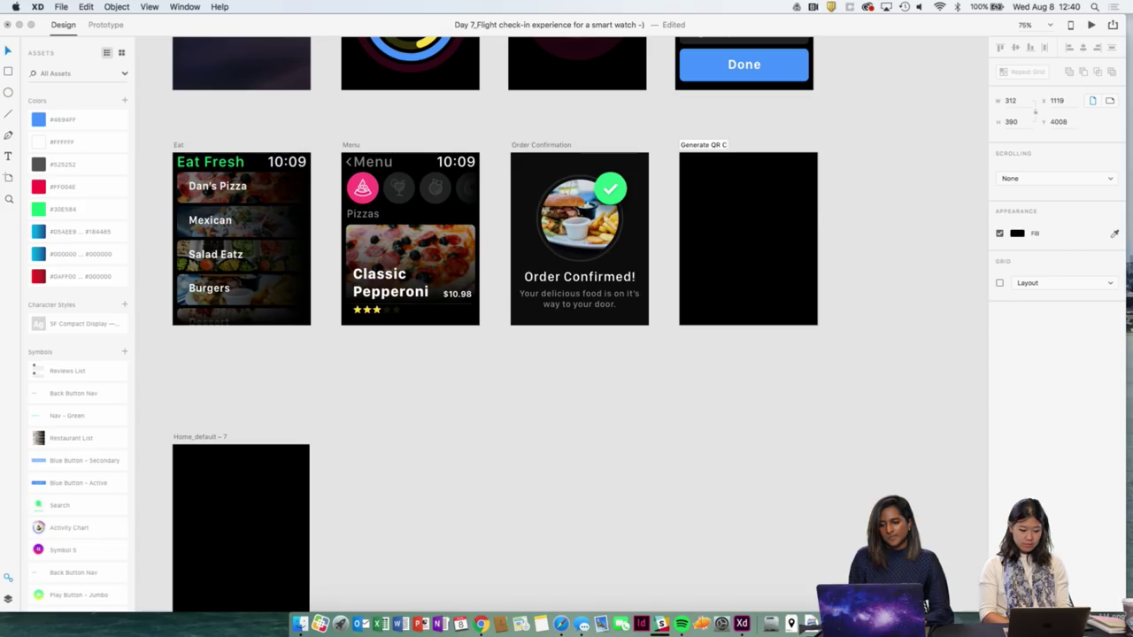
pyautogui.press('BackSpace')
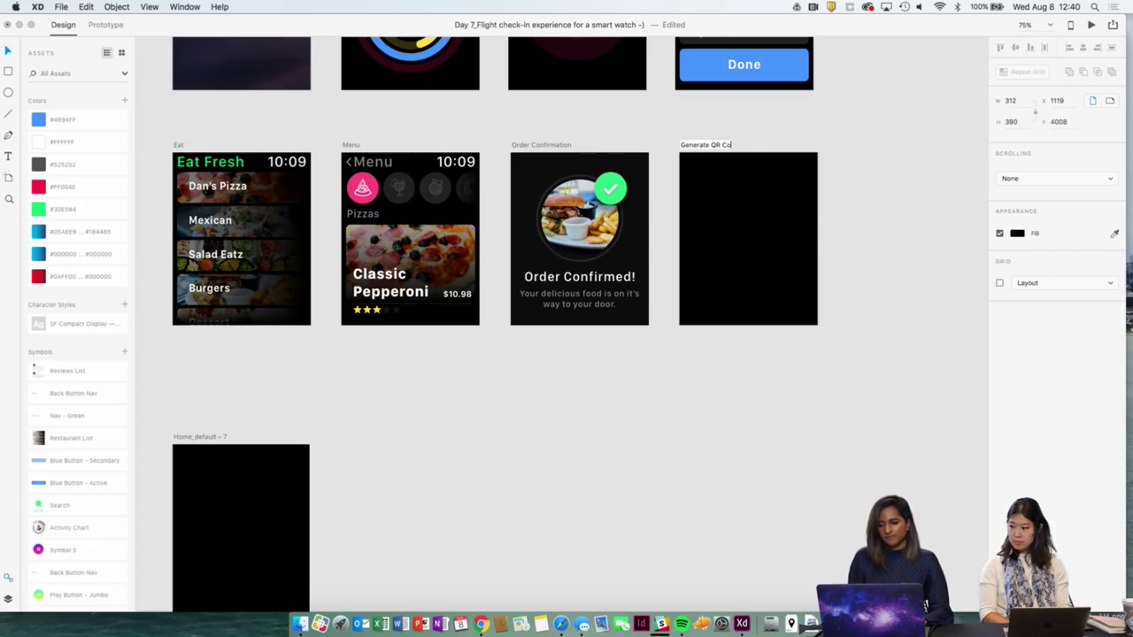
pyautogui.press('Return')
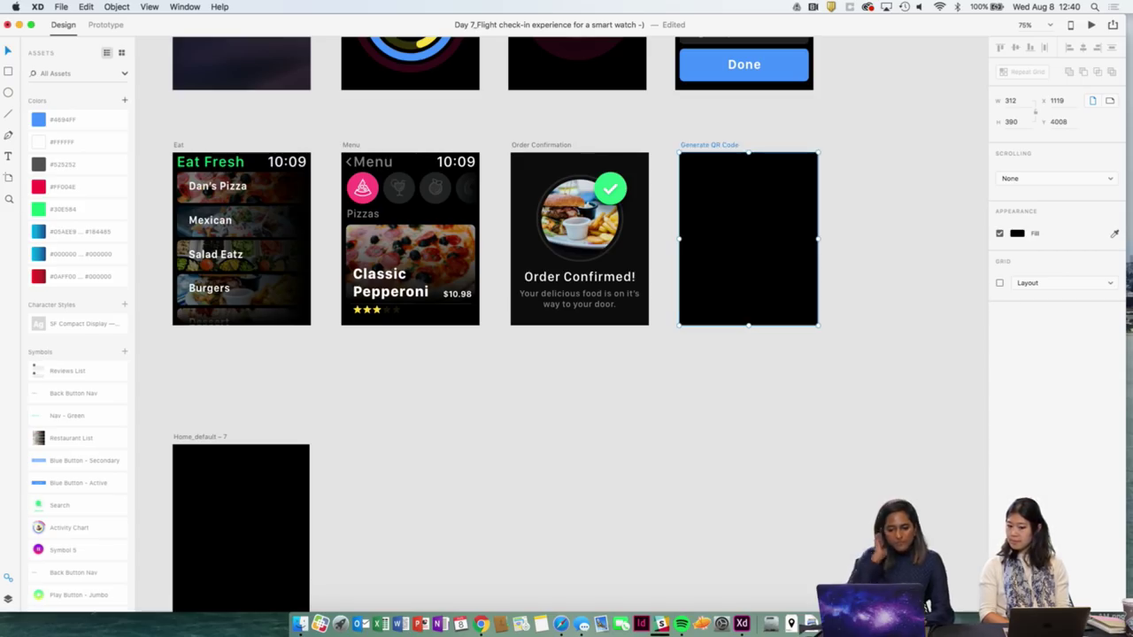
# Extend the Menu artboard downward to a height of about 650 px.
pyautogui.hscroll(-5, 670, 261)
pyautogui.scroll(-2, 670, 261)
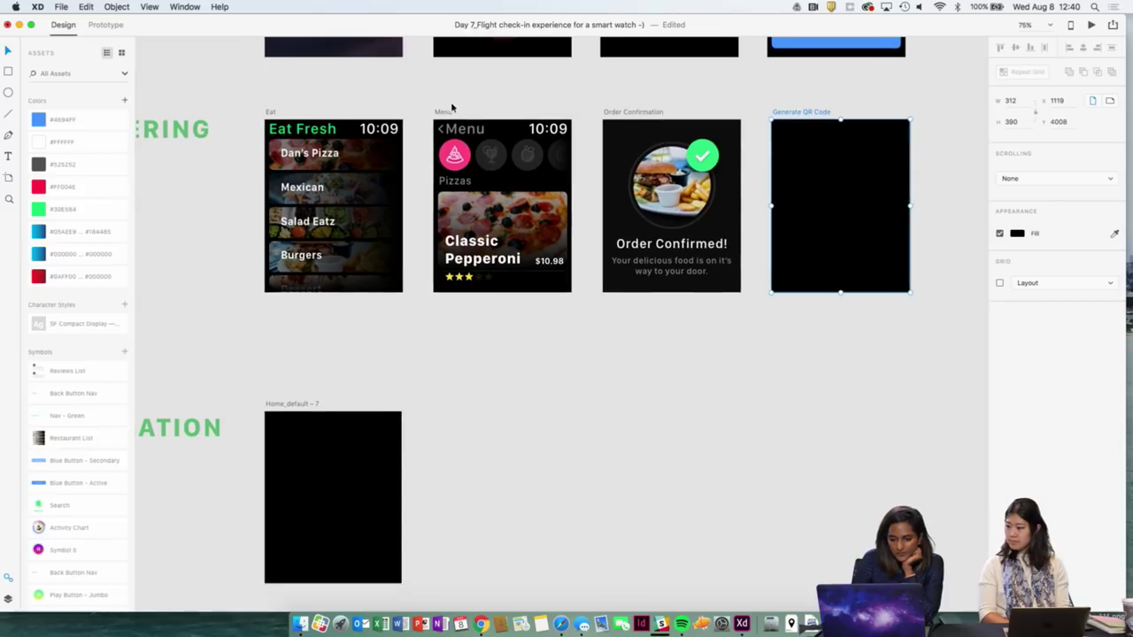
pyautogui.click(447, 112)
pyautogui.click(506, 299)
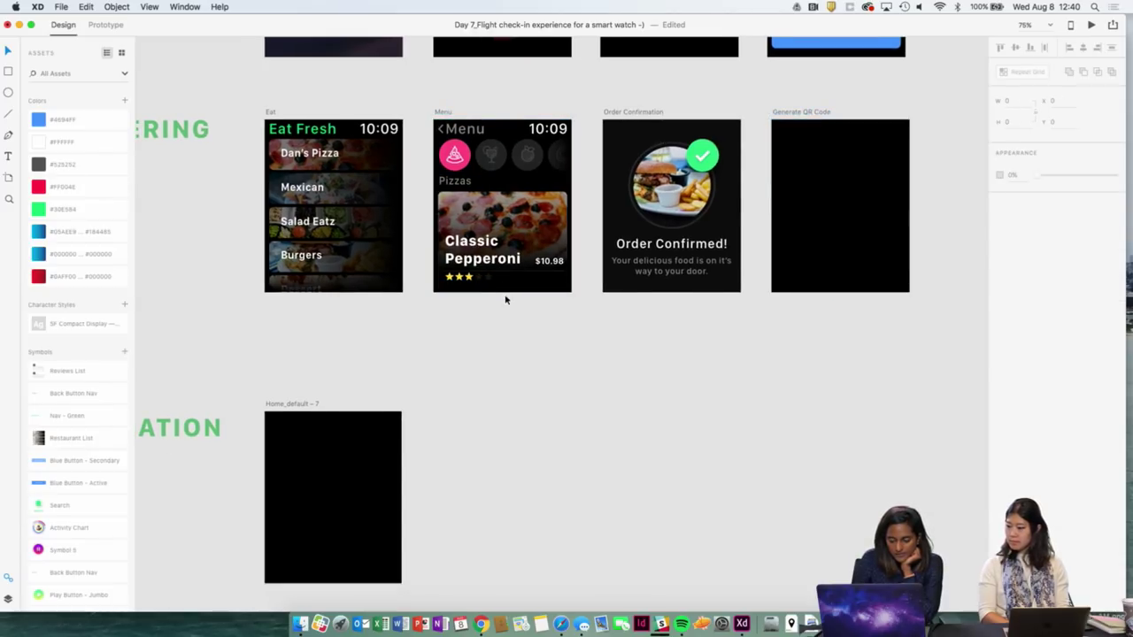
pyautogui.click(447, 114)
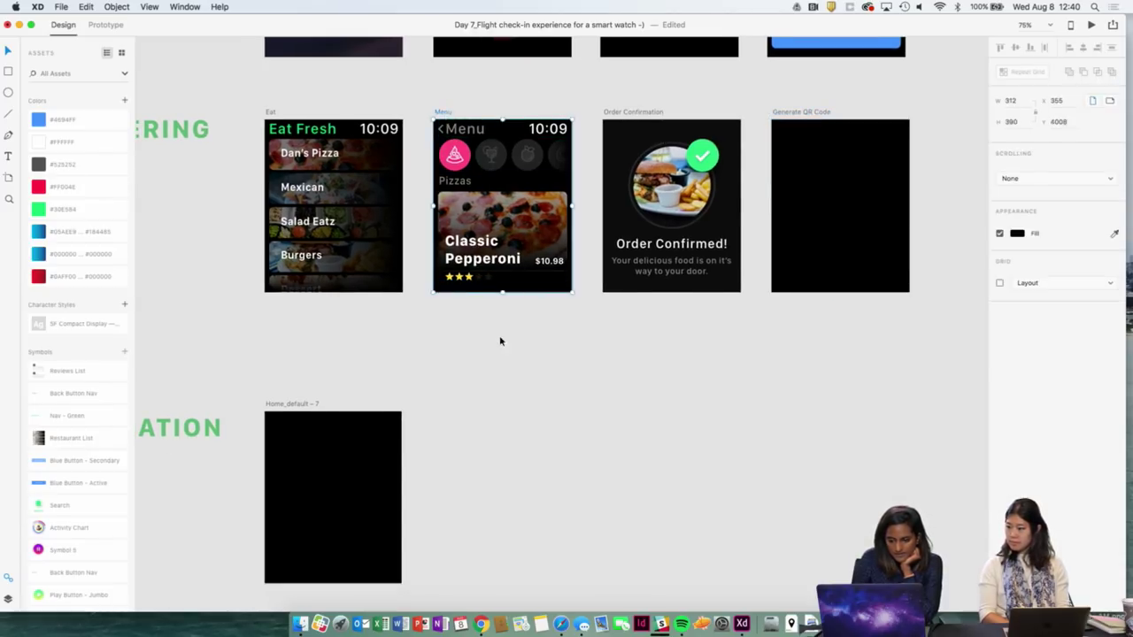
pyautogui.moveTo(503, 293); pyautogui.dragTo(501, 409)
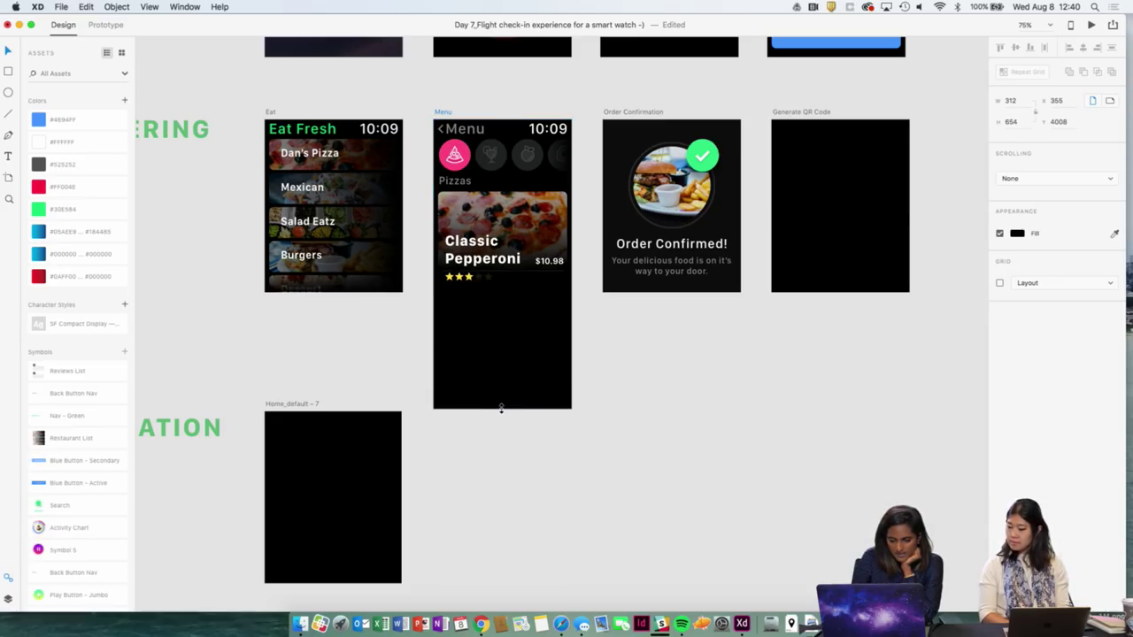
# Shift the Home_default – 7 artboard and its green DESTINATION heading down to clear space below the Menu artboard.
pyautogui.moveTo(296, 405); pyautogui.dragTo(297, 484)
pyautogui.moveTo(212, 435); pyautogui.dragTo(211, 498)
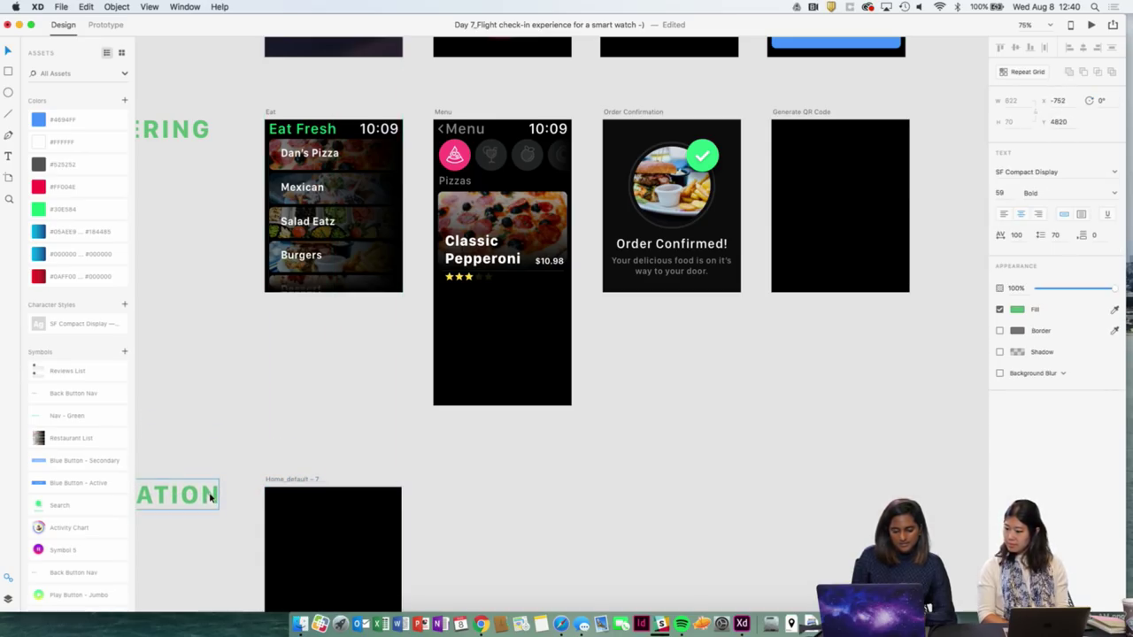
pyautogui.click(397, 446)
# Duplicate the Pizzas section with its Classic Pepperoni card directly below the original on the Menu artboard.
pyautogui.press('super+equal')
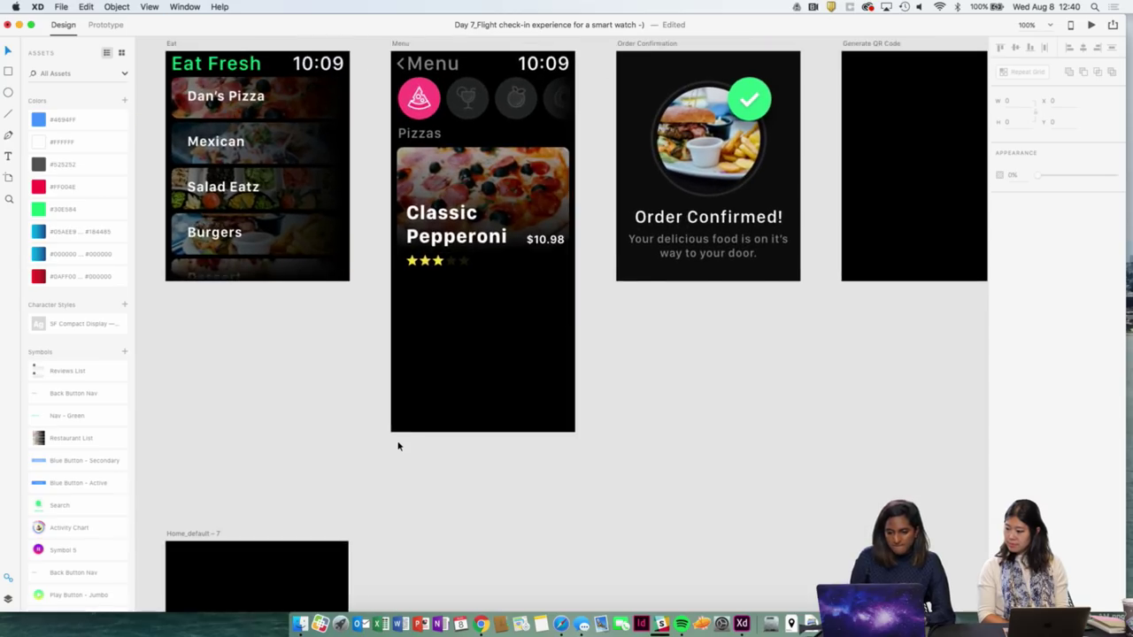
pyautogui.rightClick(397, 445)
pyautogui.click(515, 164)
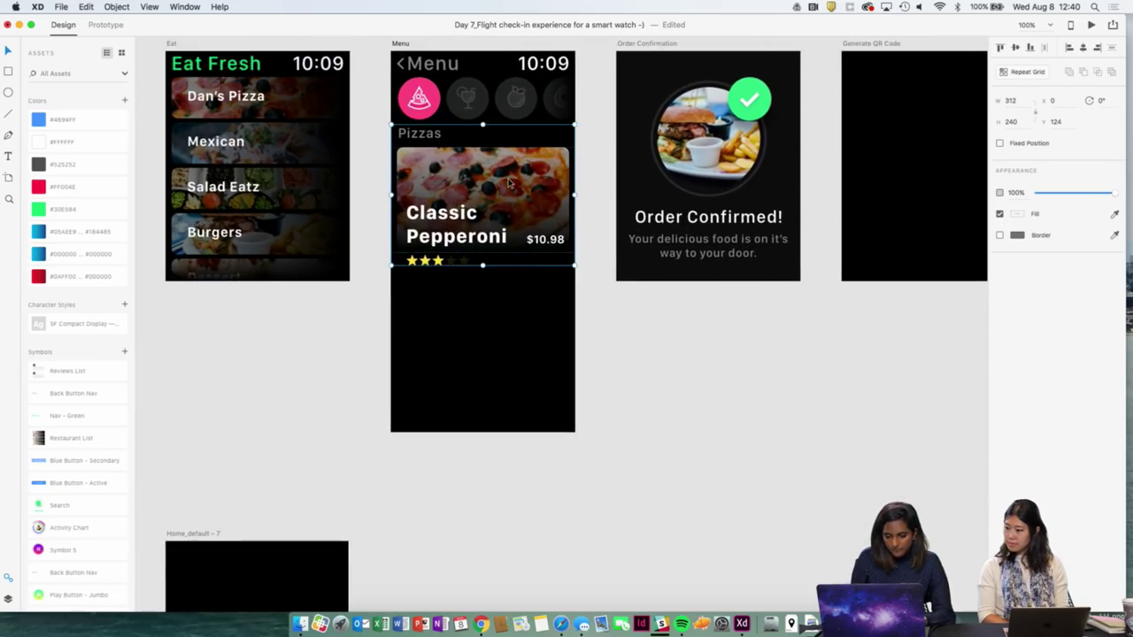
pyautogui.moveTo(509, 183); pyautogui.dragTo(512, 326)
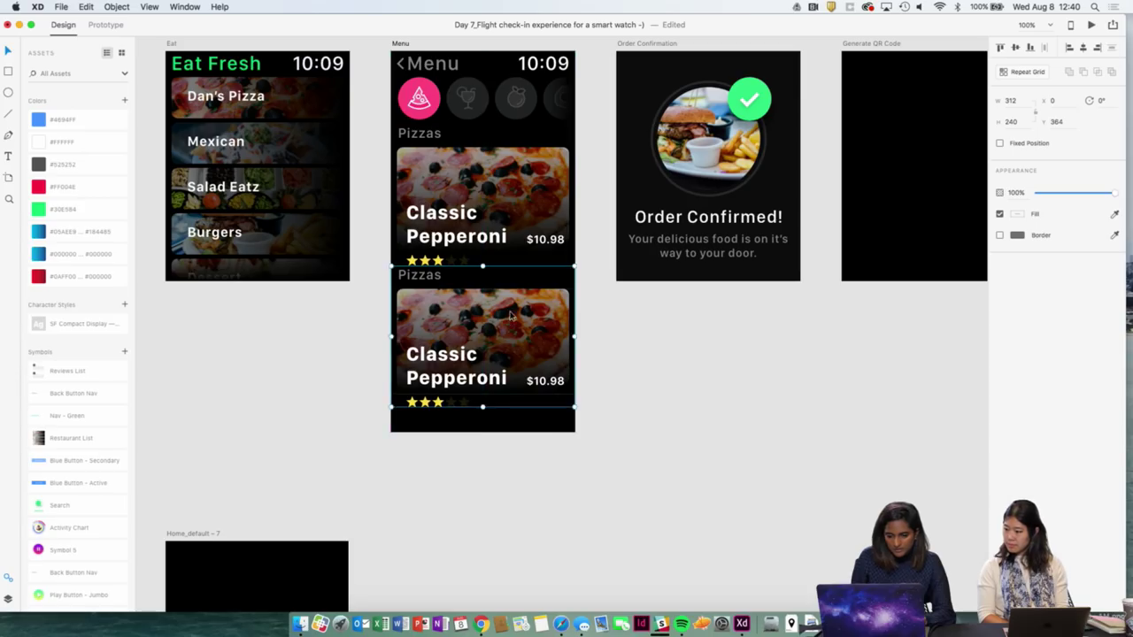
# Replace the word Classic in the lower pizza card's title on the Menu artboard with Hawaian.
pyautogui.click(607, 367)
pyautogui.click(447, 362)
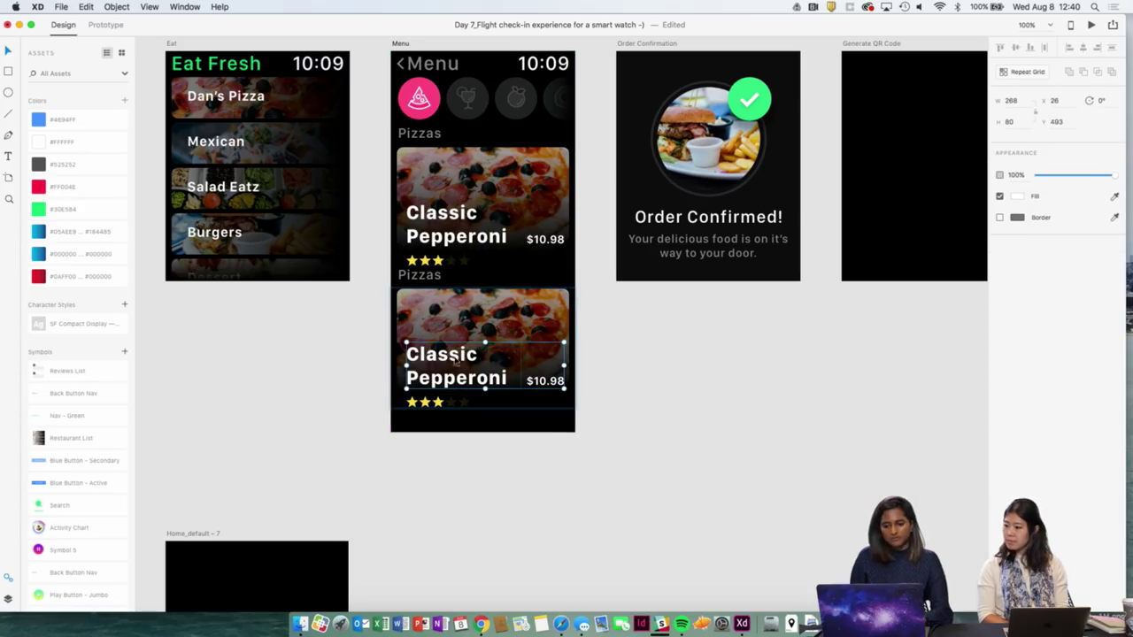
pyautogui.doubleClick(462, 360)
pyautogui.doubleClick(471, 358)
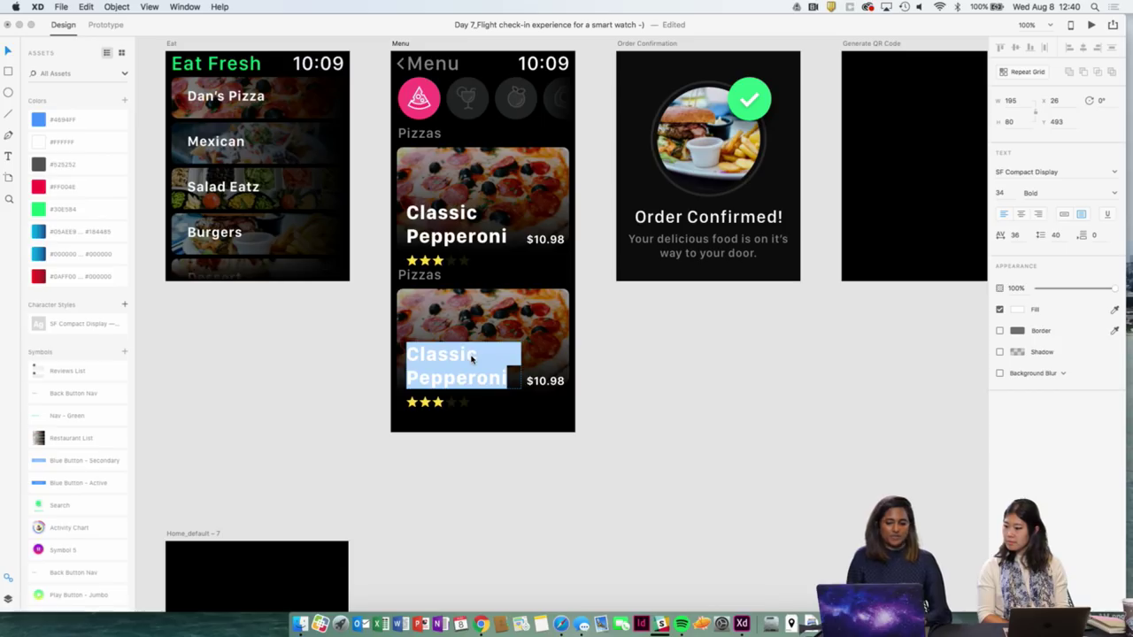
pyautogui.click(471, 358)
pyautogui.doubleClick(471, 358)
pyautogui.click(488, 354)
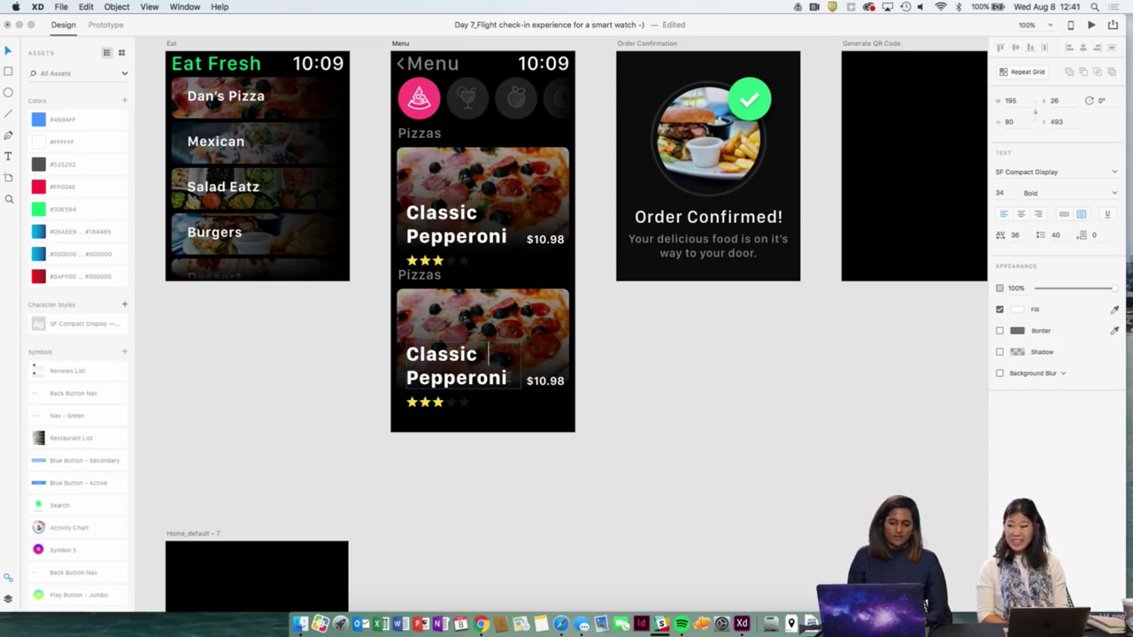
pyautogui.moveTo(489, 354); pyautogui.dragTo(324, 339)
pyautogui.write('H')
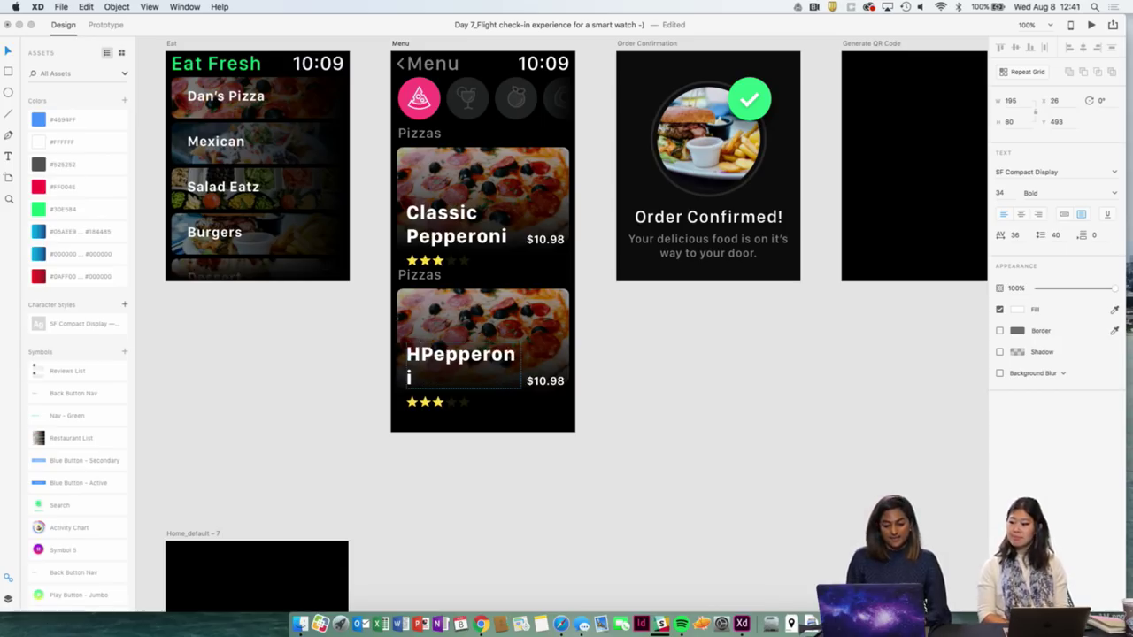
pyautogui.write('awaian')
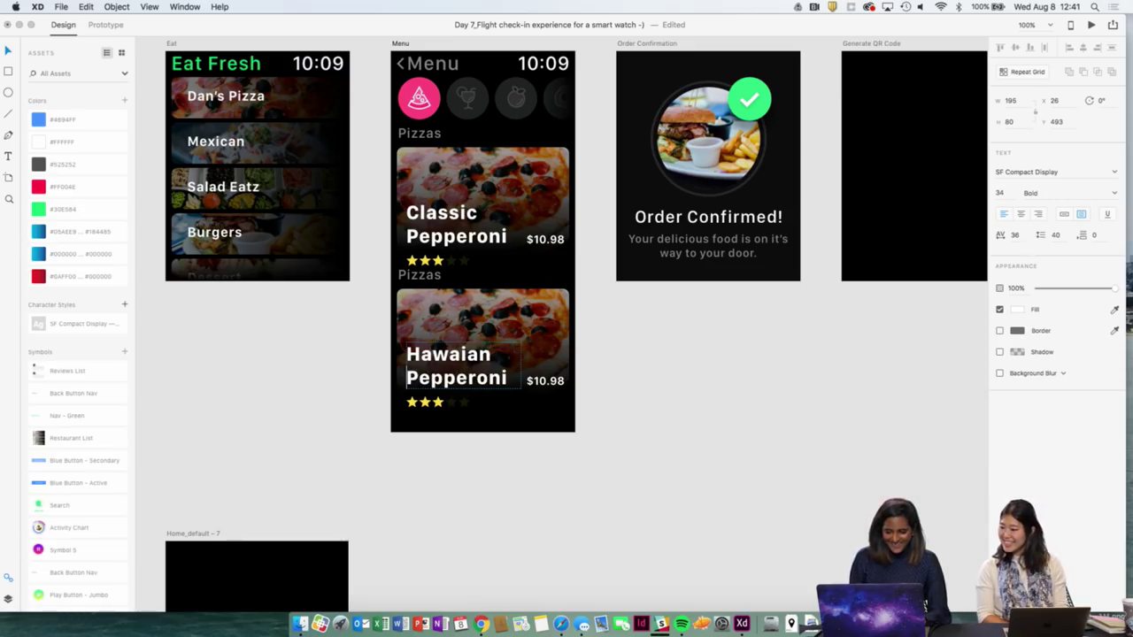
# Replace the word Pepperoni in the lower pizza card's title with Classic.
pyautogui.doubleClick(450, 383)
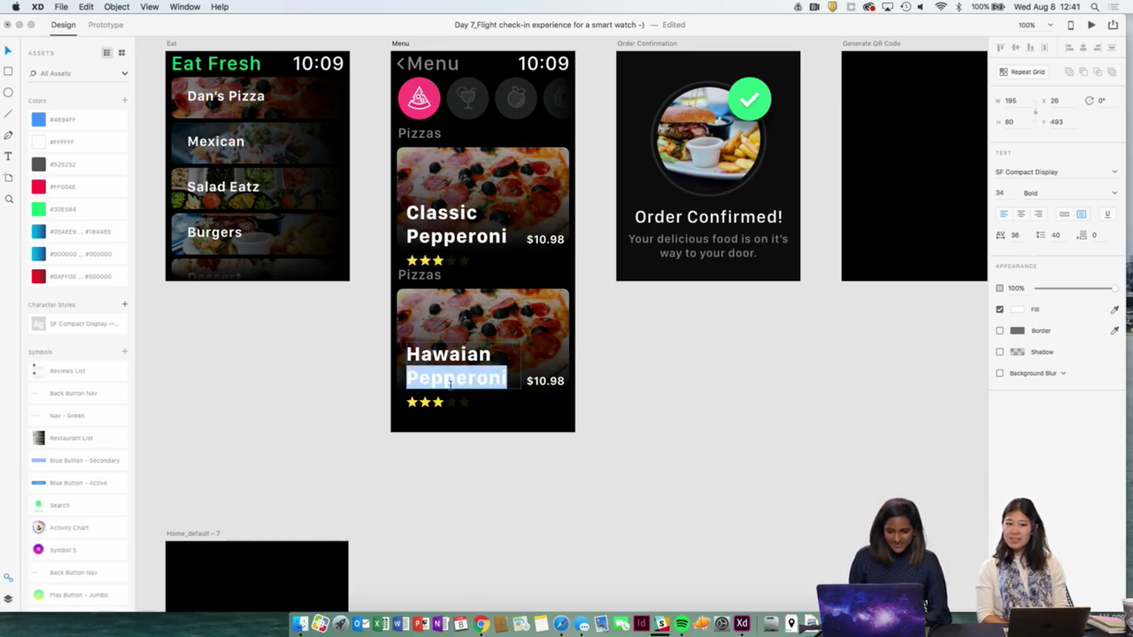
pyautogui.write('Cla')
pyautogui.write('ssi')
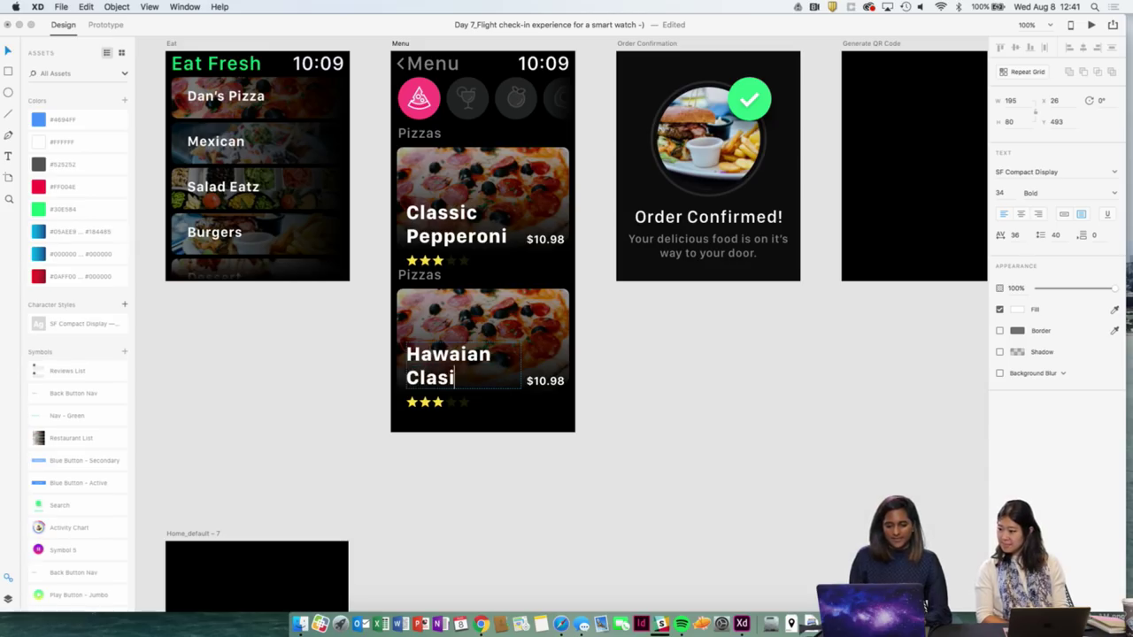
pyautogui.press('BackSpace')
pyautogui.write('sic')
pyautogui.press('Escape')
pyautogui.click(685, 347)
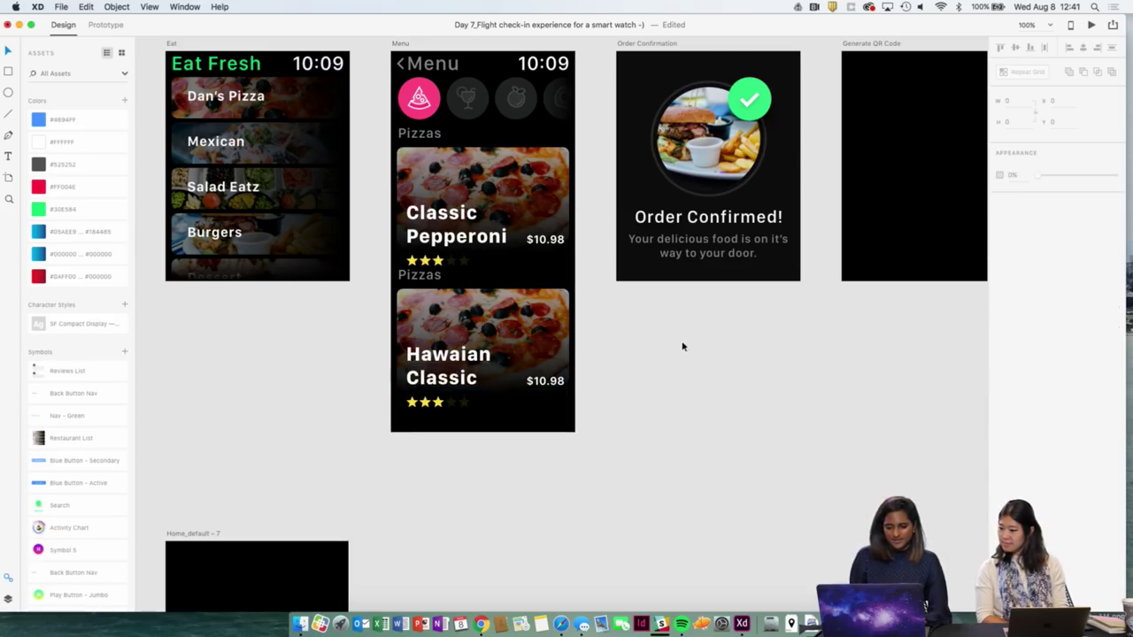
# Change the second line of the lower pizza card's title to Special, keeping Hawaian on the first line.
pyautogui.scroll(-3, 554, 420)
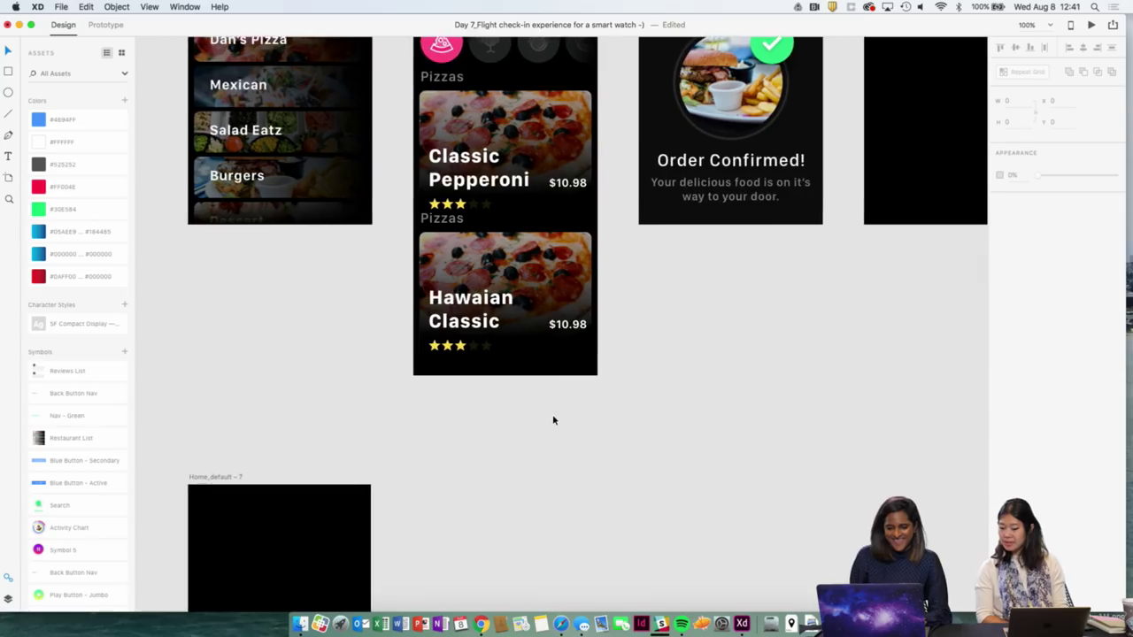
pyautogui.scroll(5, 514, 389)
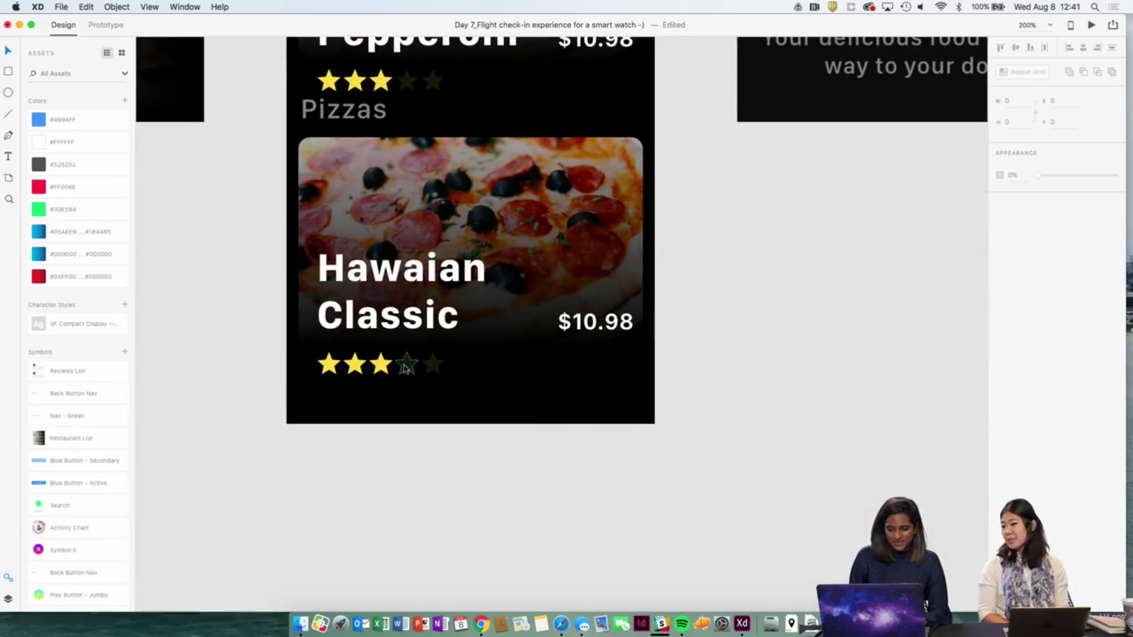
pyautogui.doubleClick(427, 323)
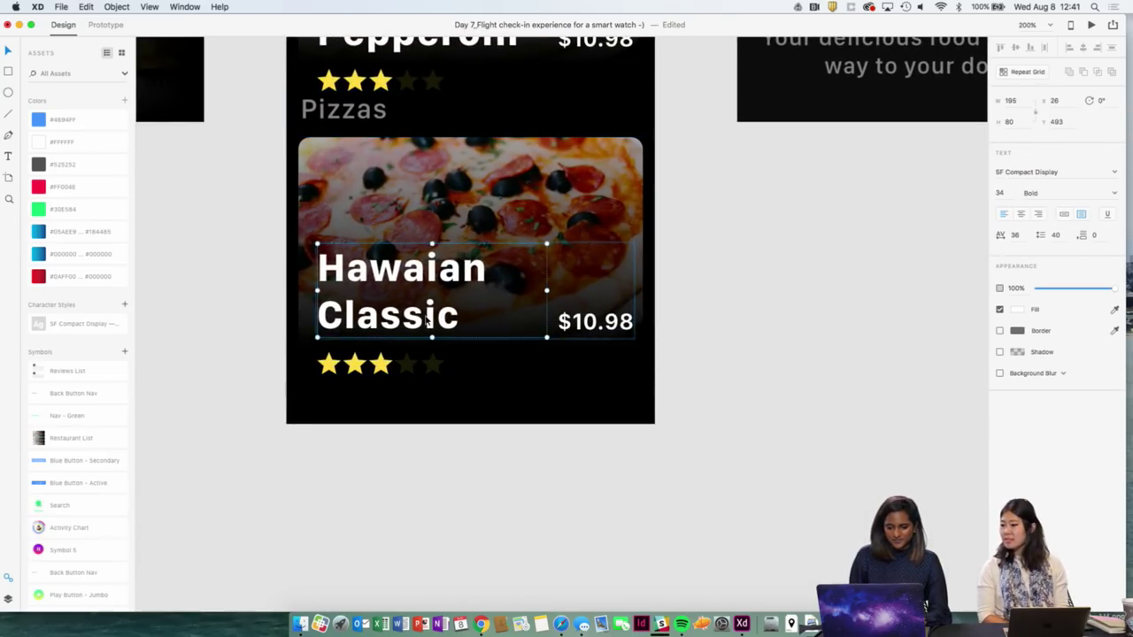
pyautogui.doubleClick(427, 320)
pyautogui.moveTo(460, 316); pyautogui.dragTo(343, 316)
pyautogui.press('super+a')
pyautogui.write('S')
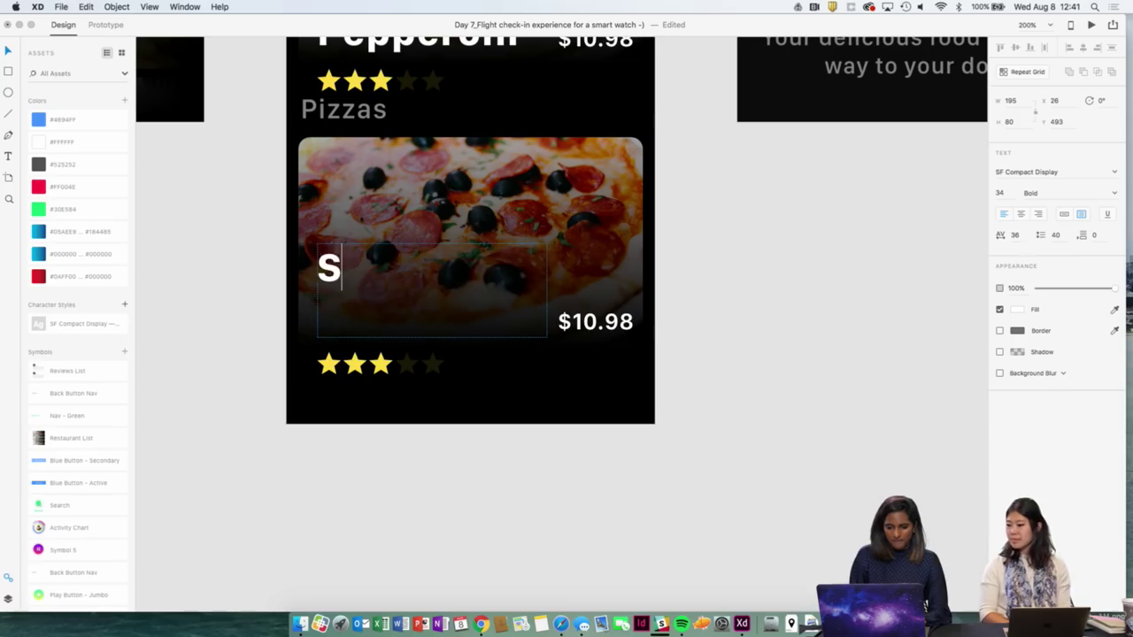
pyautogui.press('super+z')
pyautogui.click(382, 316)
pyautogui.moveTo(476, 320); pyautogui.dragTo(304, 320)
pyautogui.write('Special')
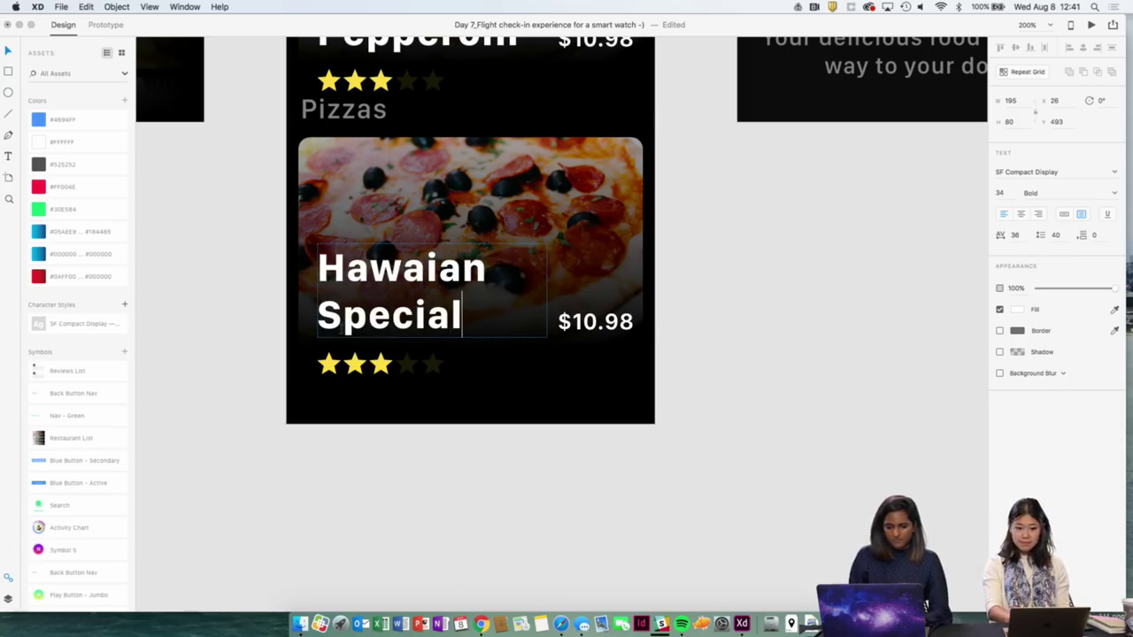
pyautogui.press('Escape')
# Ungroup the duplicated Pizzas section and its nested card groups so the individual rating stars can be edited.
pyautogui.click(407, 365)
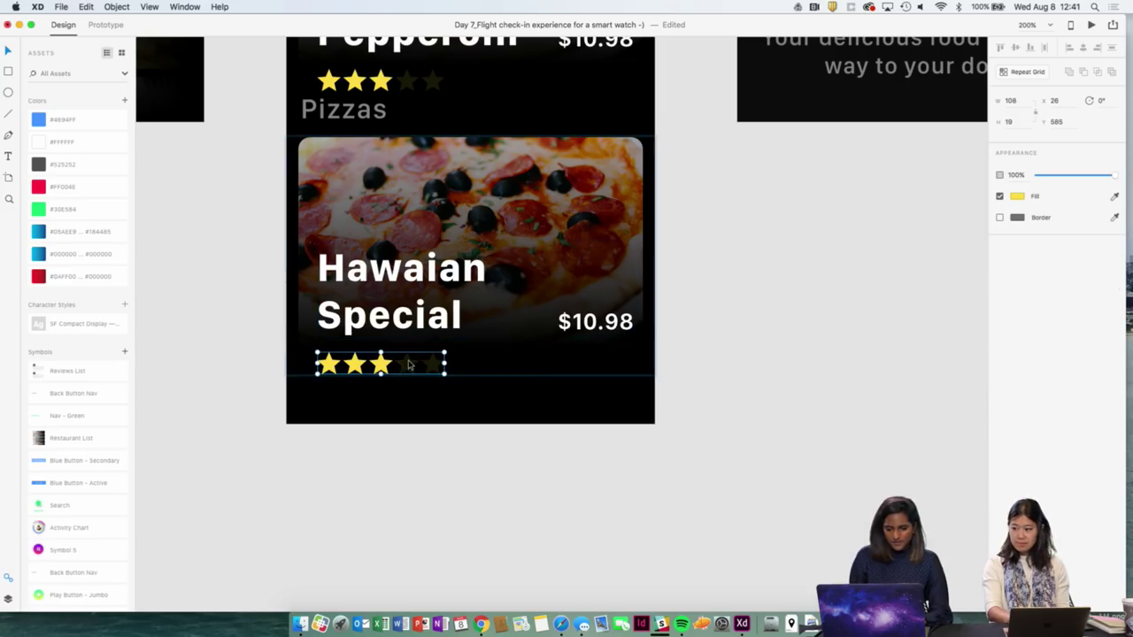
pyautogui.rightClick(413, 365)
pyautogui.click(474, 467)
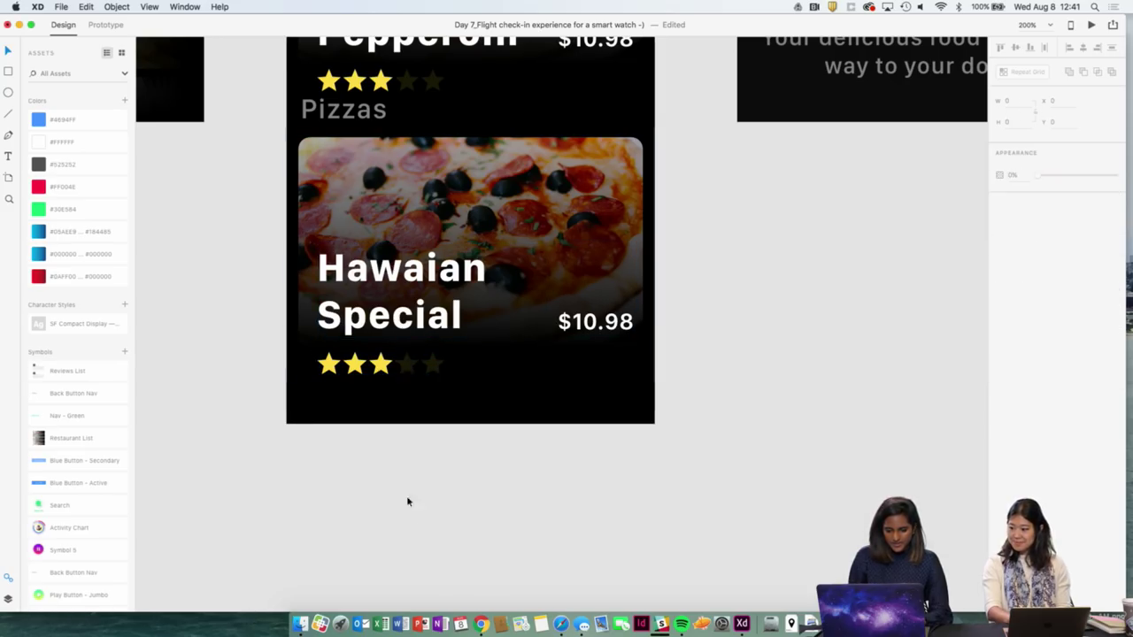
pyautogui.click(412, 365)
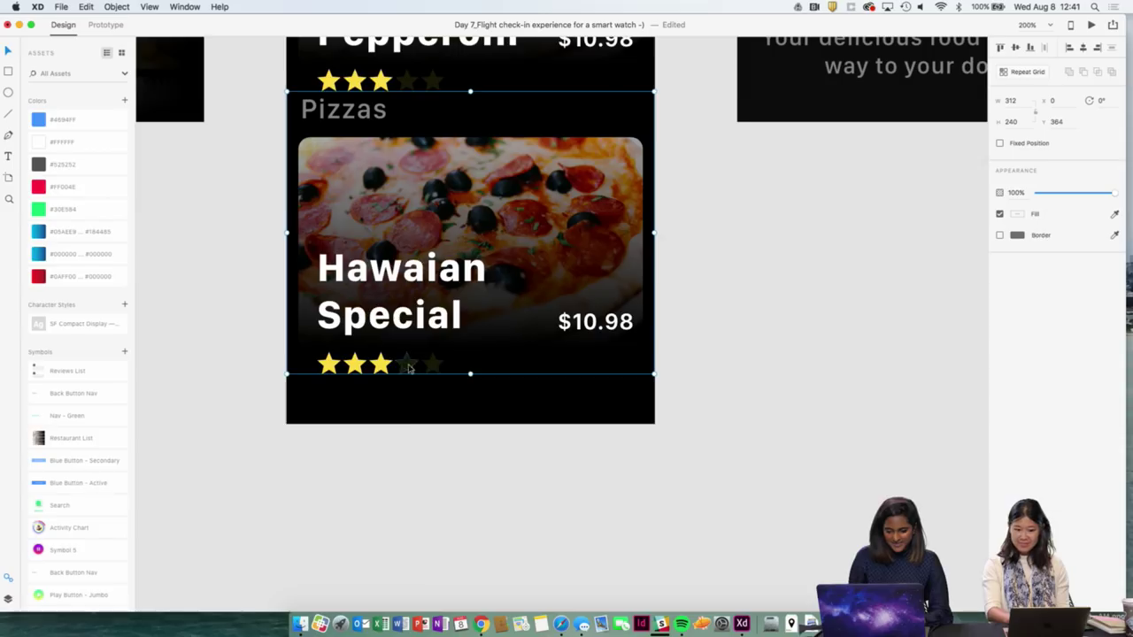
pyautogui.rightClick(408, 366)
pyautogui.click(393, 469)
pyautogui.click(403, 367)
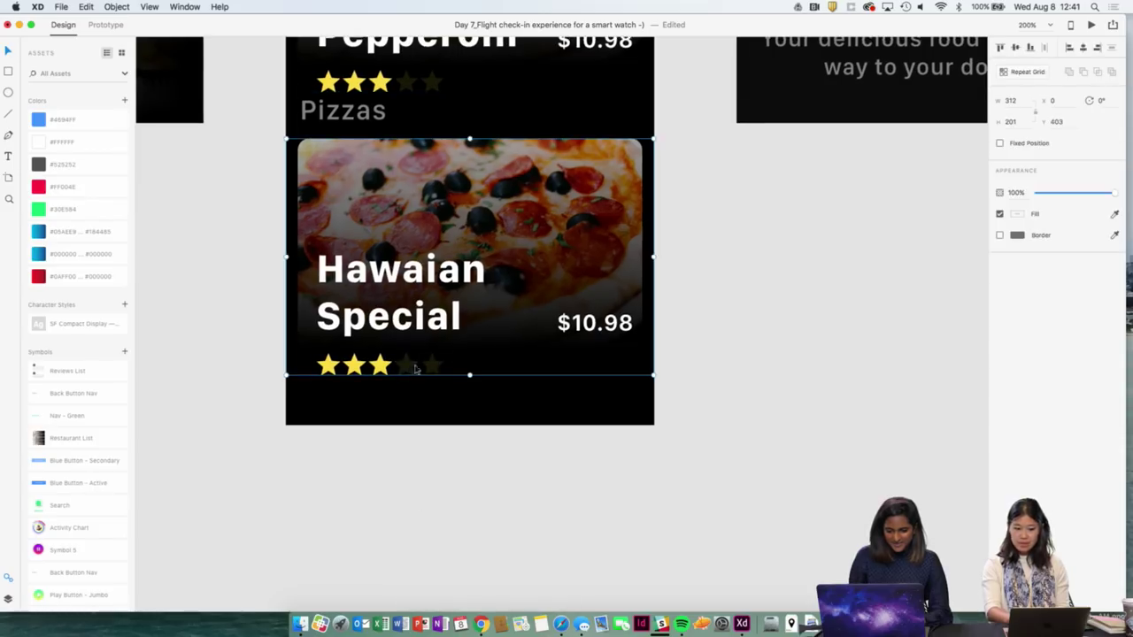
pyautogui.rightClick(425, 364)
pyautogui.click(400, 373)
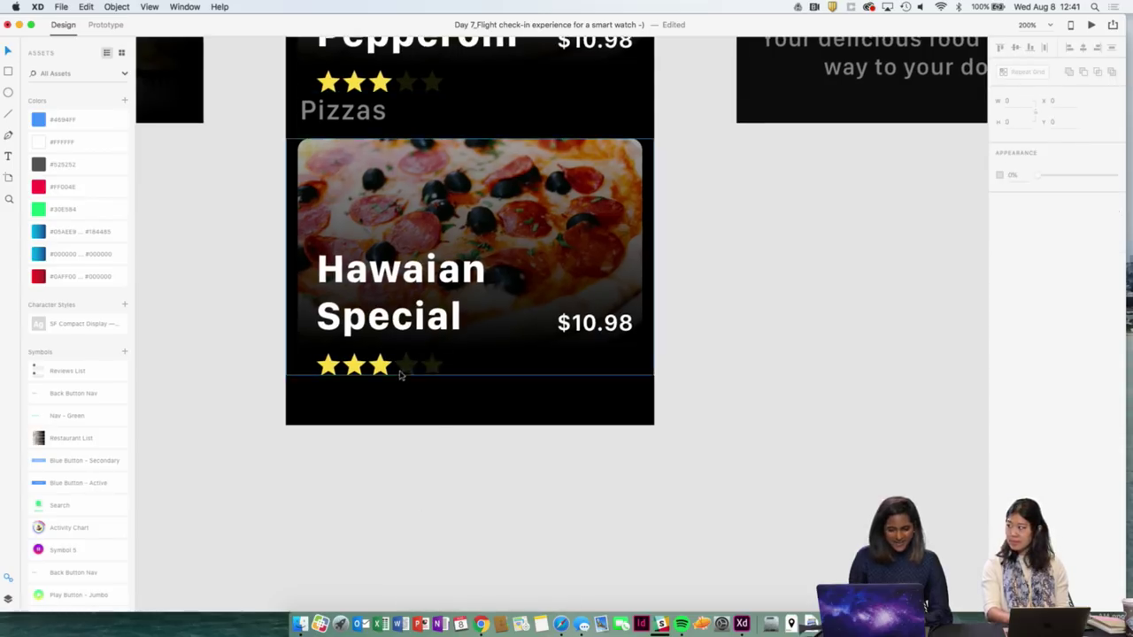
pyautogui.rightClick(402, 368)
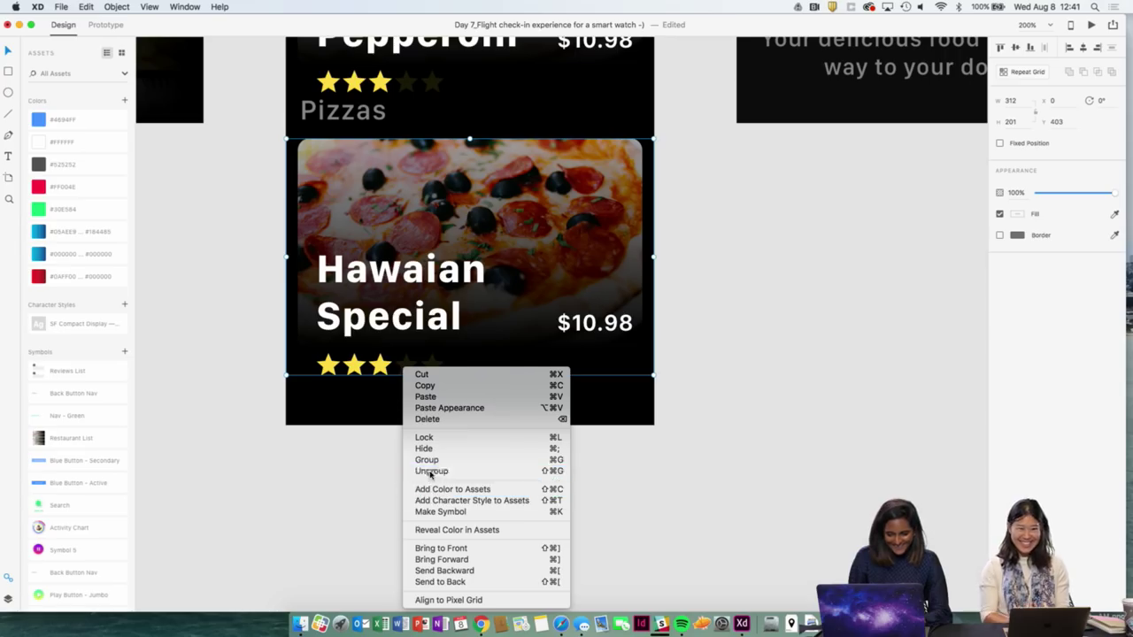
pyautogui.click(401, 470)
# Raise the opacity of the Hawaian Special card's fourth star to 90% and its fifth star to 100%.
pyautogui.doubleClick(404, 370)
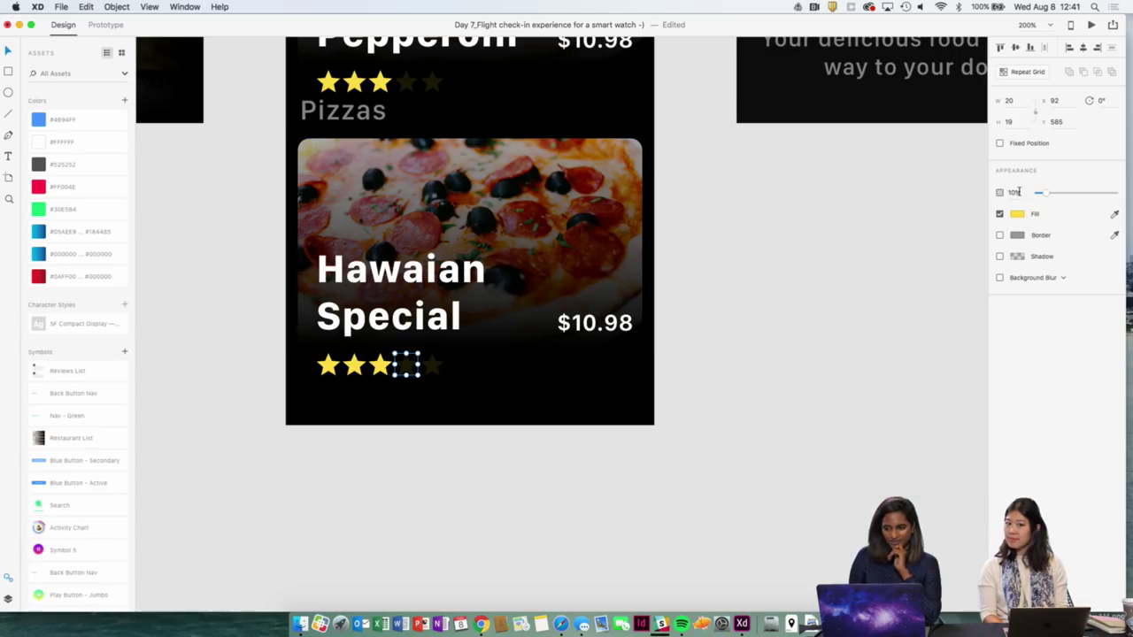
pyautogui.moveTo(1039, 193); pyautogui.dragTo(1104, 192)
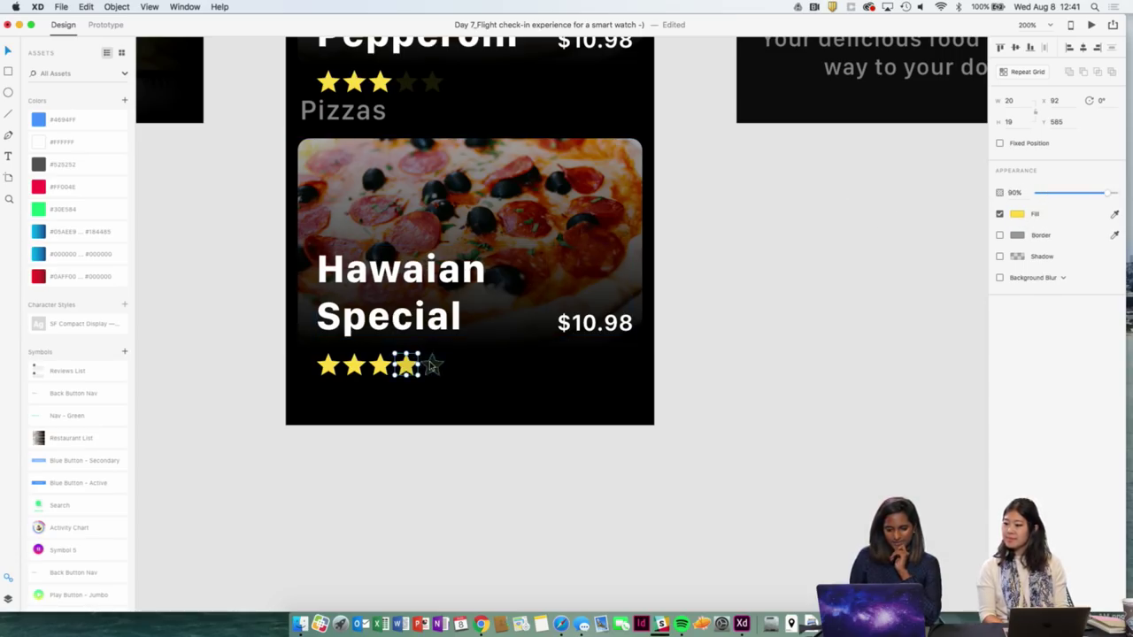
pyautogui.click(432, 364)
pyautogui.moveTo(1041, 193); pyautogui.dragTo(1103, 192)
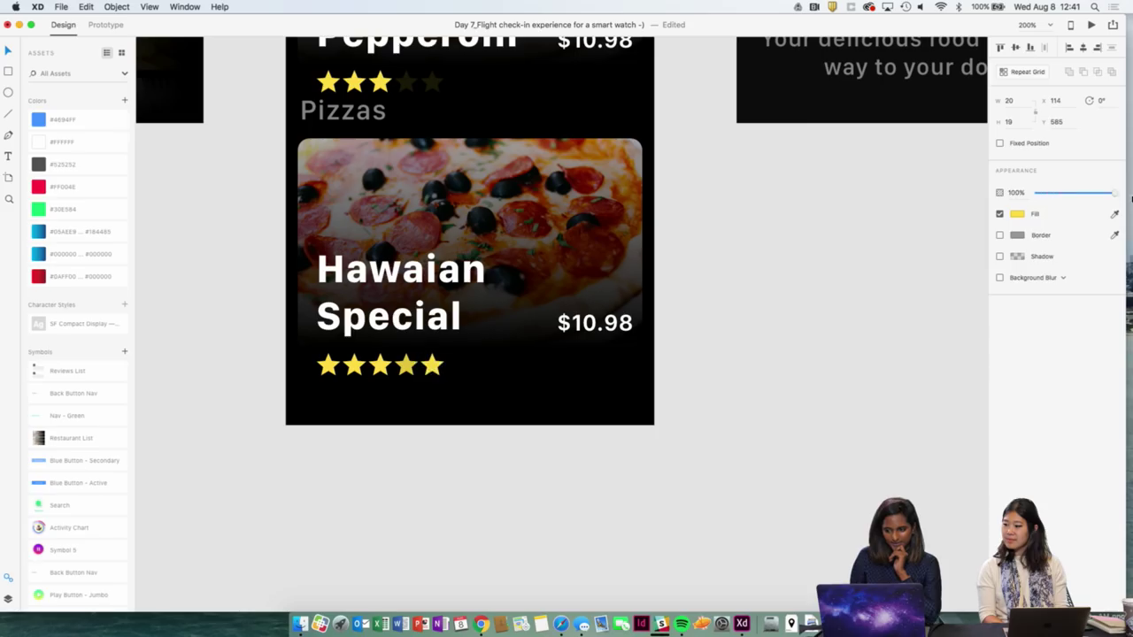
pyautogui.click(696, 429)
pyautogui.press('super+minus')
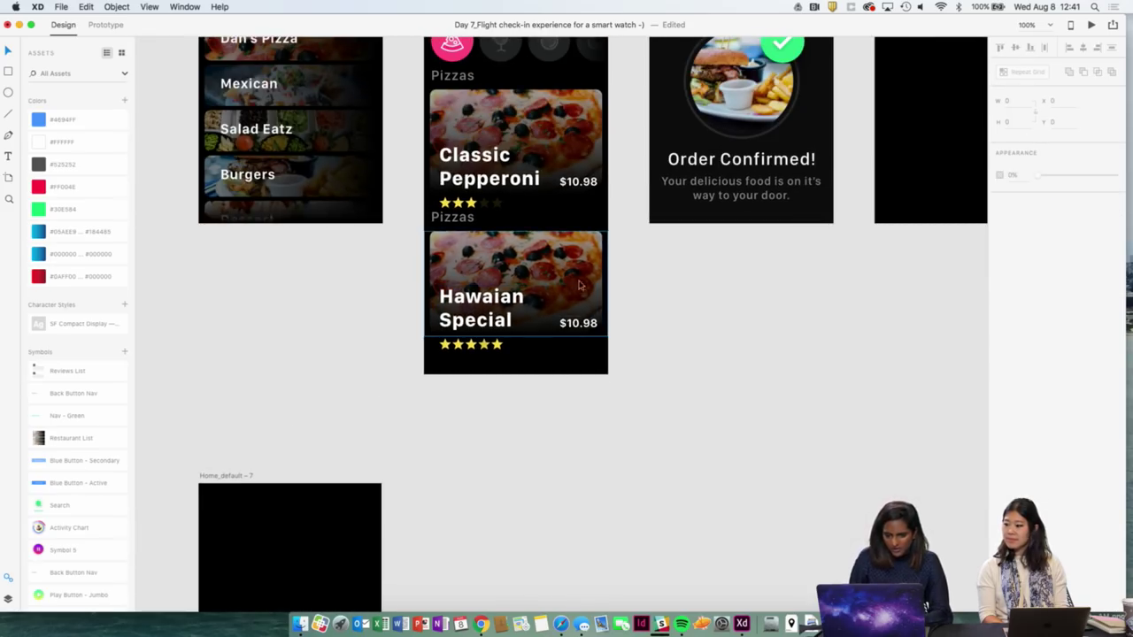
# Browse the graphics in the "for XD" Creative Cloud library, and close the library window.
pyautogui.click(61, 7)
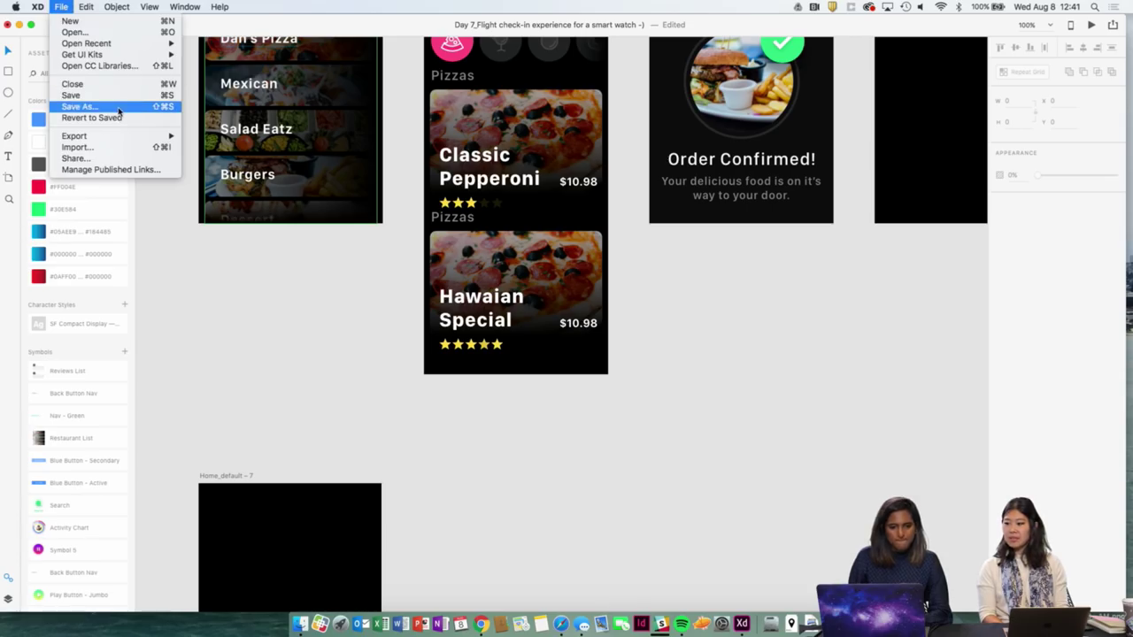
pyautogui.click(106, 65)
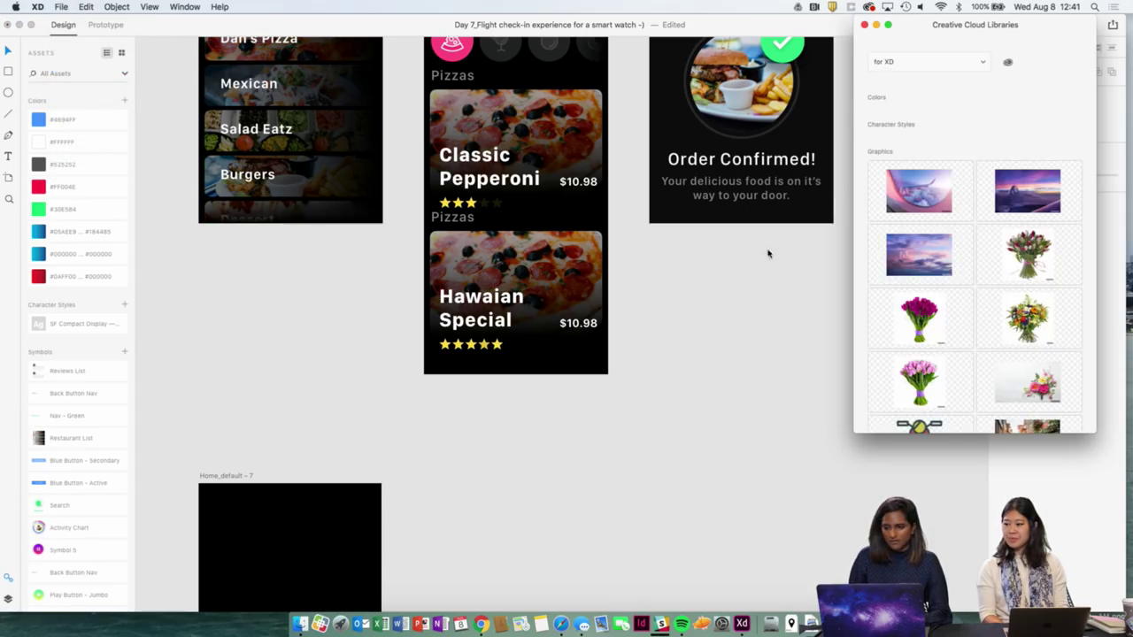
pyautogui.scroll(-5, 938, 317)
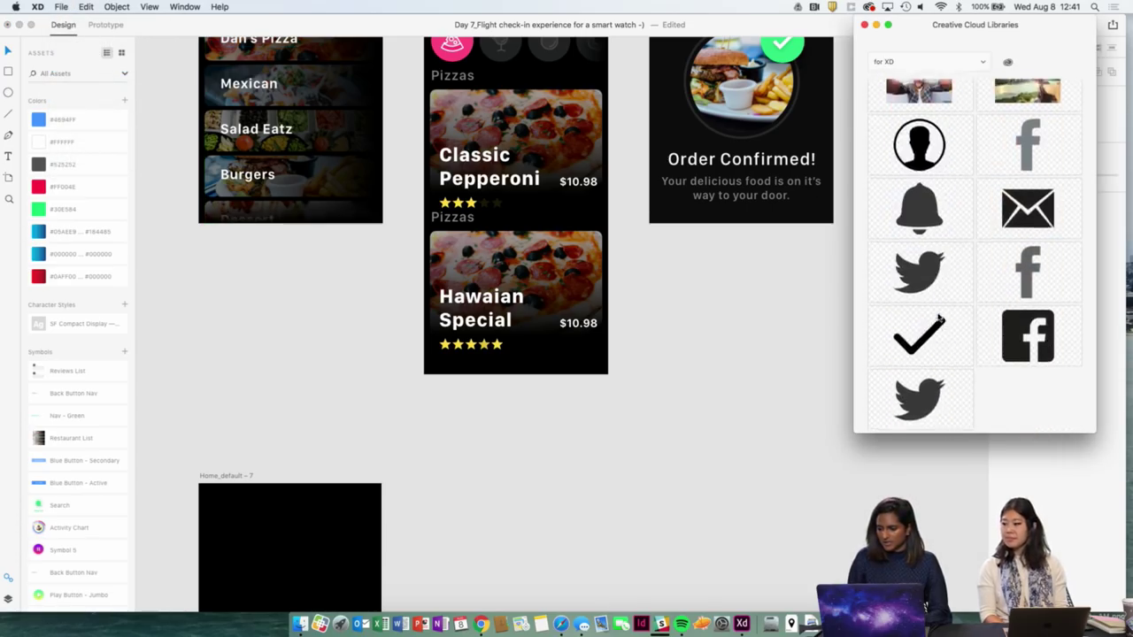
pyautogui.scroll(3, 940, 314)
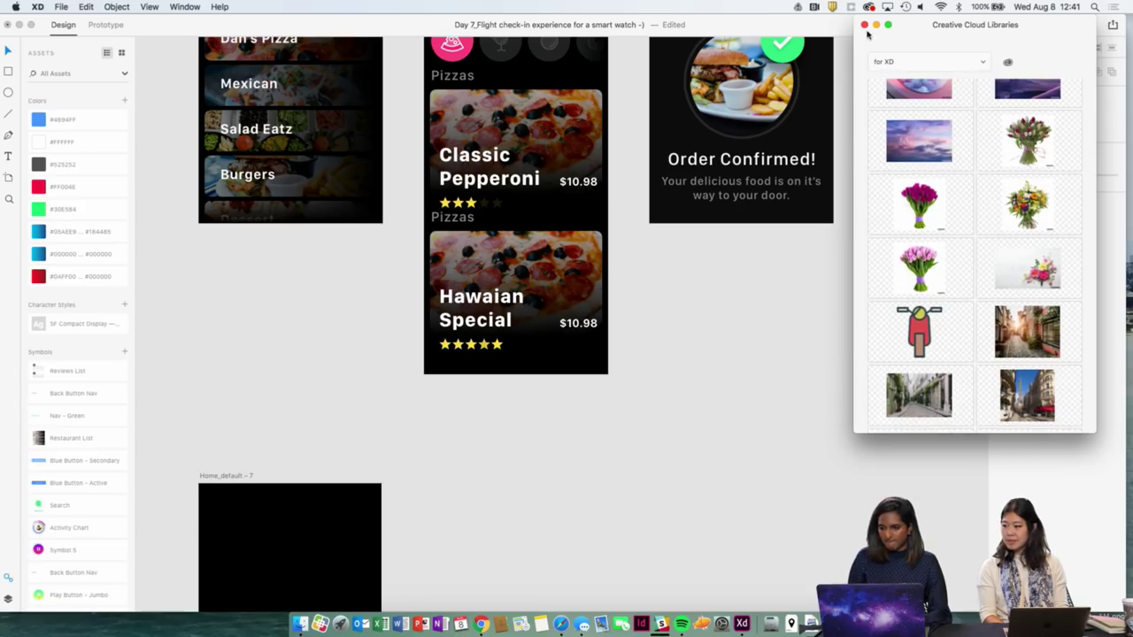
pyautogui.click(865, 25)
pyautogui.click(579, 327)
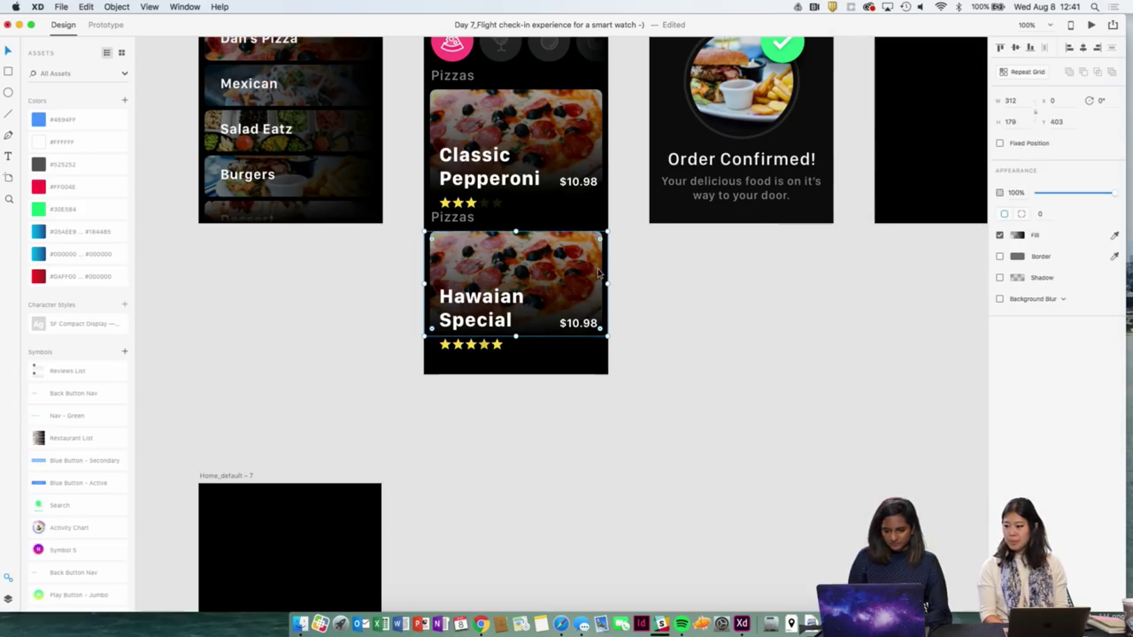
pyautogui.click(629, 322)
pyautogui.scroll(3, 629, 322)
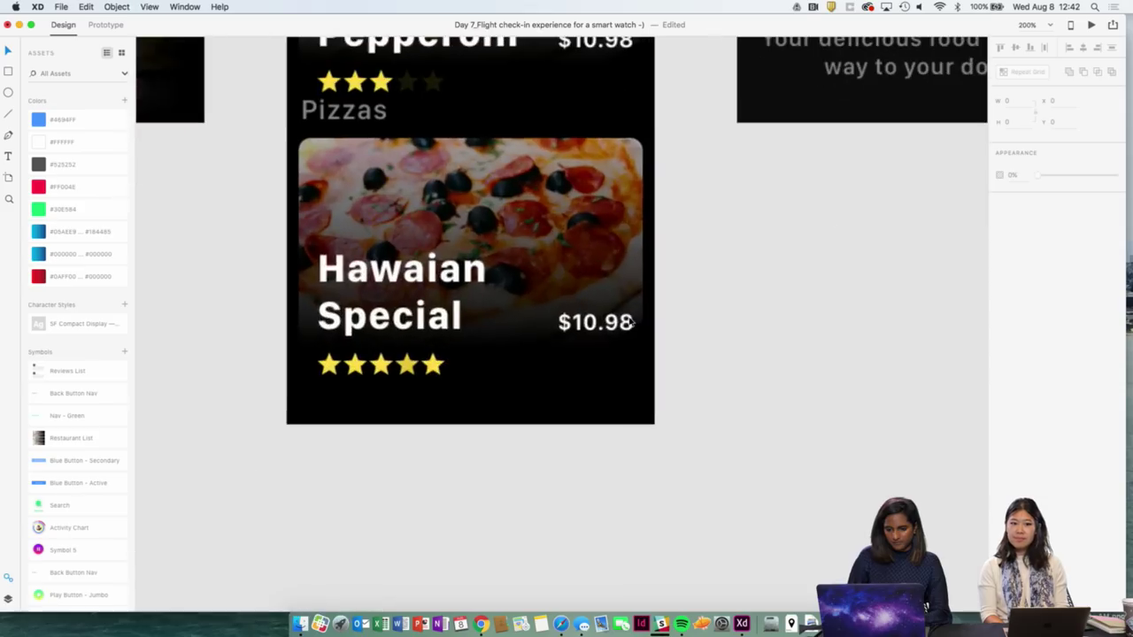
# Move the second Pizzas heading together with the Hawaian Special card and stars down to Y 384, leaving a 20 px gap above.
pyautogui.scroll(-5, 629, 321)
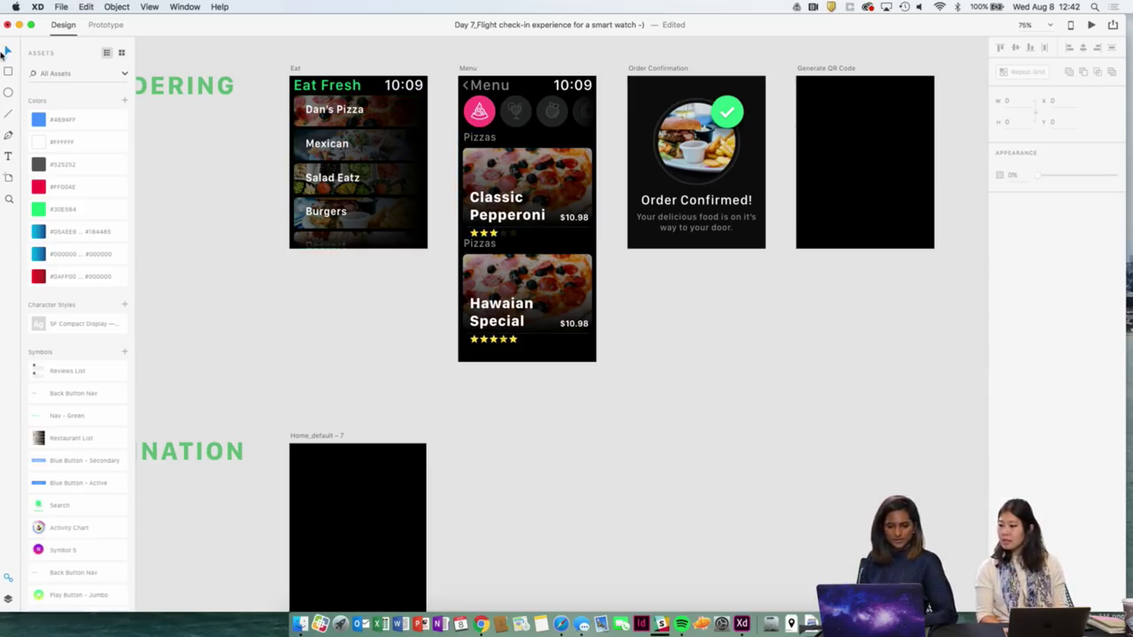
pyautogui.click(527, 283)
pyautogui.doubleClick(482, 245)
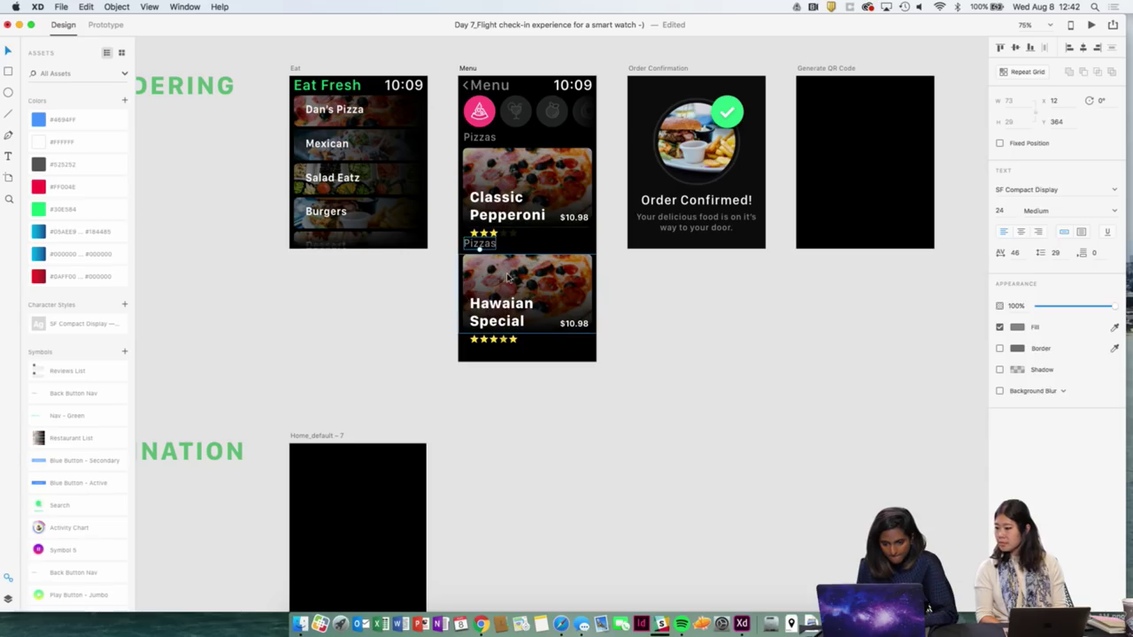
pyautogui.press('Escape')
pyautogui.moveTo(626, 392); pyautogui.dragTo(467, 250)
pyautogui.moveTo(568, 397); pyautogui.dragTo(468, 245)
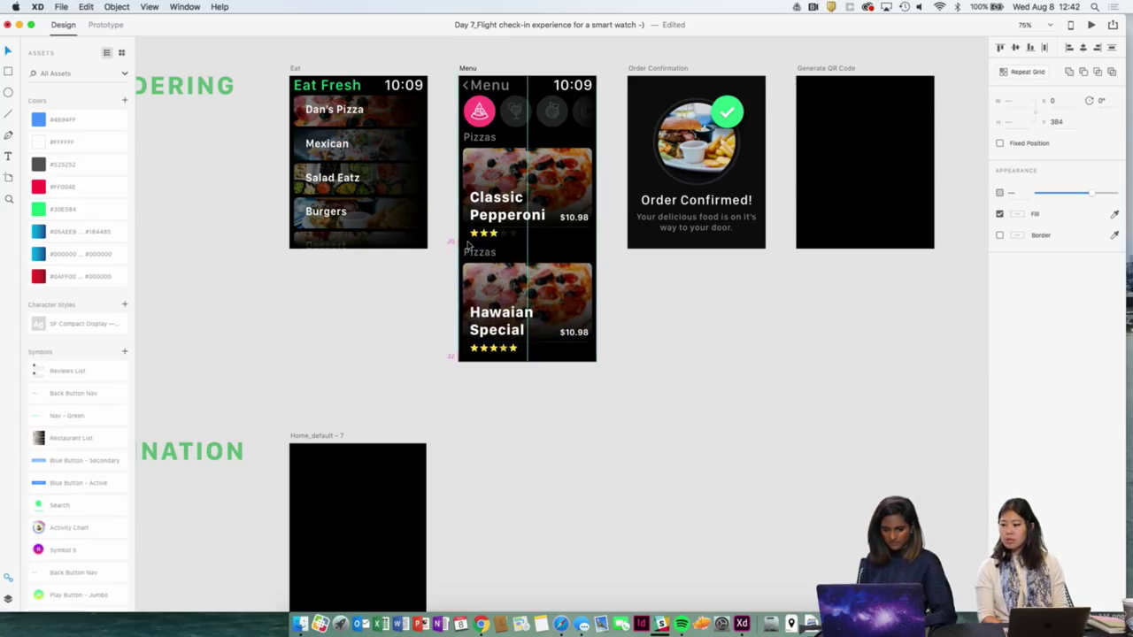
pyautogui.click(672, 378)
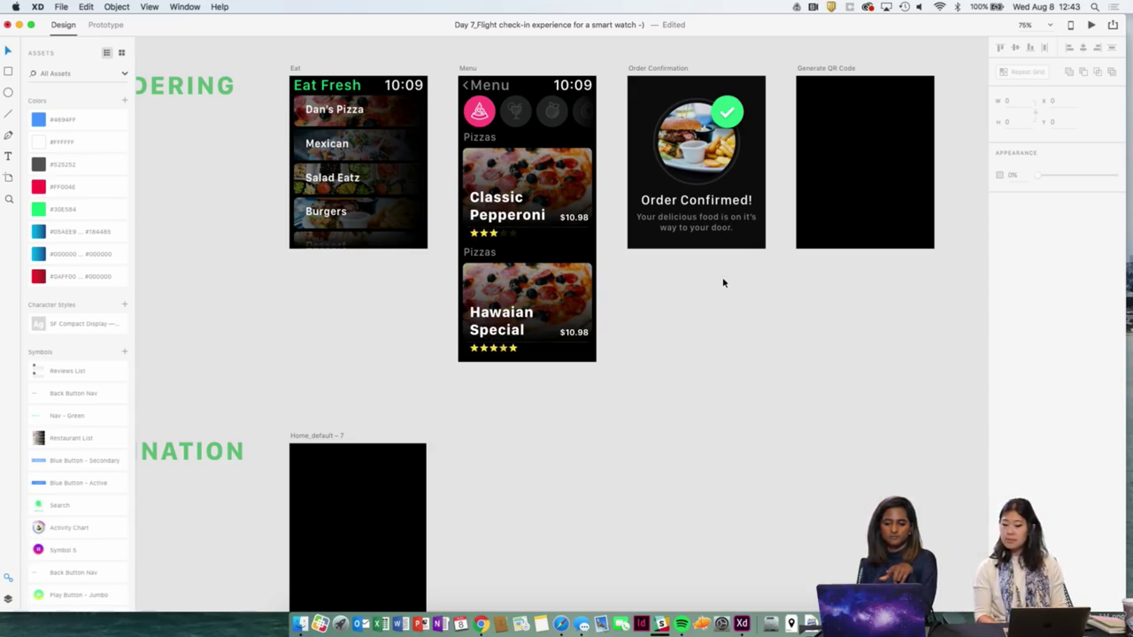
pyautogui.click(476, 89)
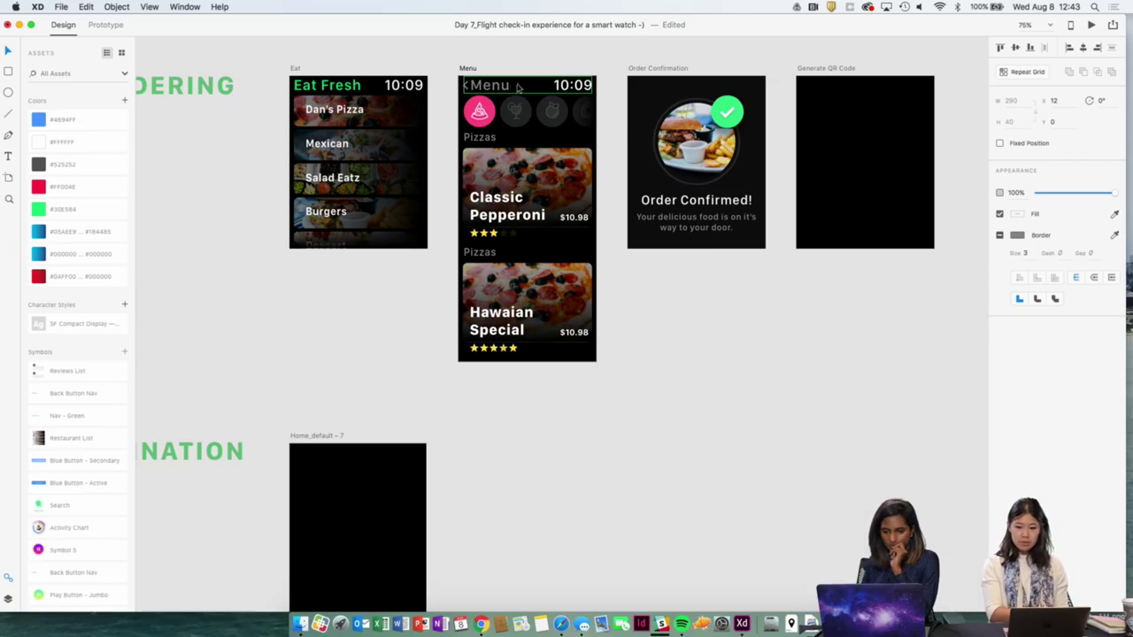
pyautogui.press('Escape')
pyautogui.scroll(3, 518, 86)
pyautogui.scroll(5, 512, 86)
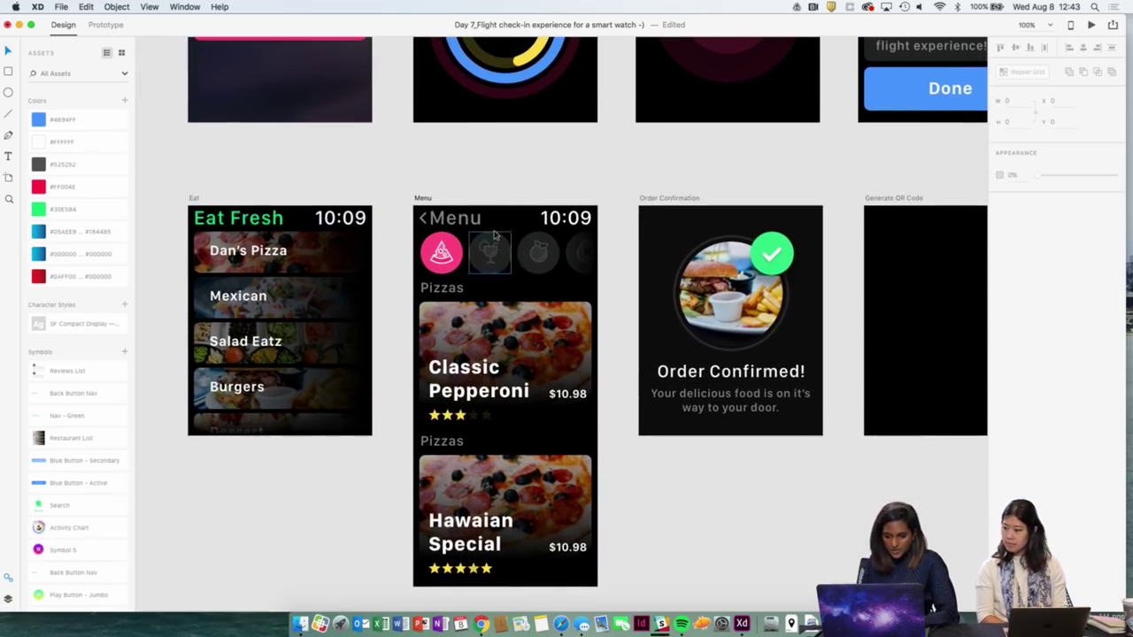
# Draw a 312 × 40 rectangle over the Menu artboard's header, without a border and filled with black #000000.
pyautogui.click(427, 218)
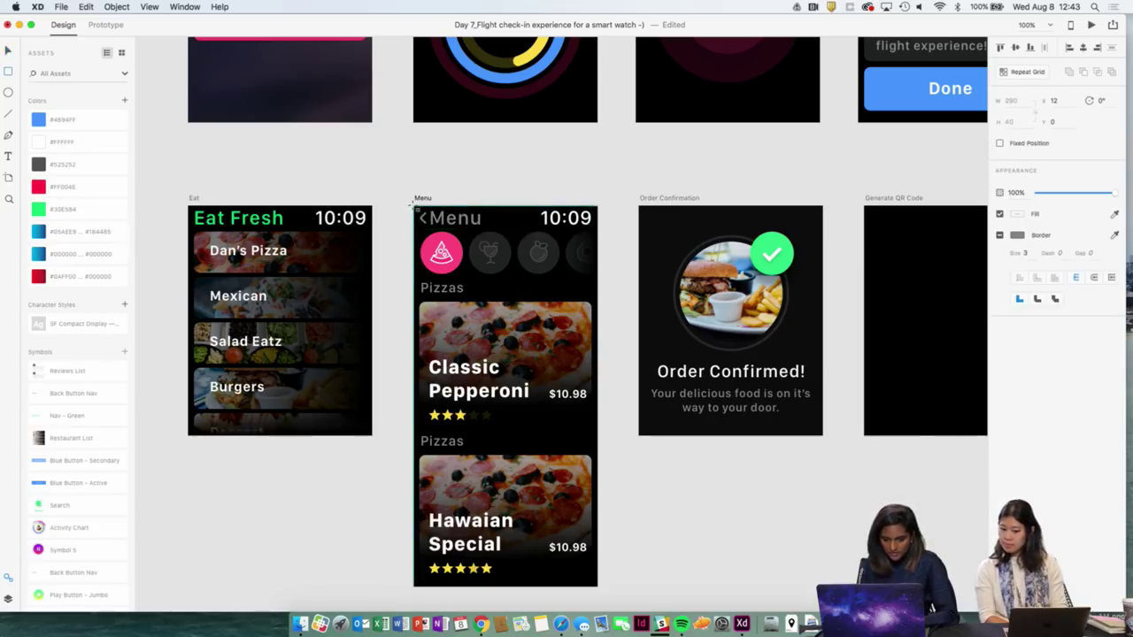
pyautogui.moveTo(413, 206)
pyautogui.mouseDown()
pyautogui.moveTo(600, 244)
pyautogui.moveTo(600, 228)
pyautogui.mouseUp()
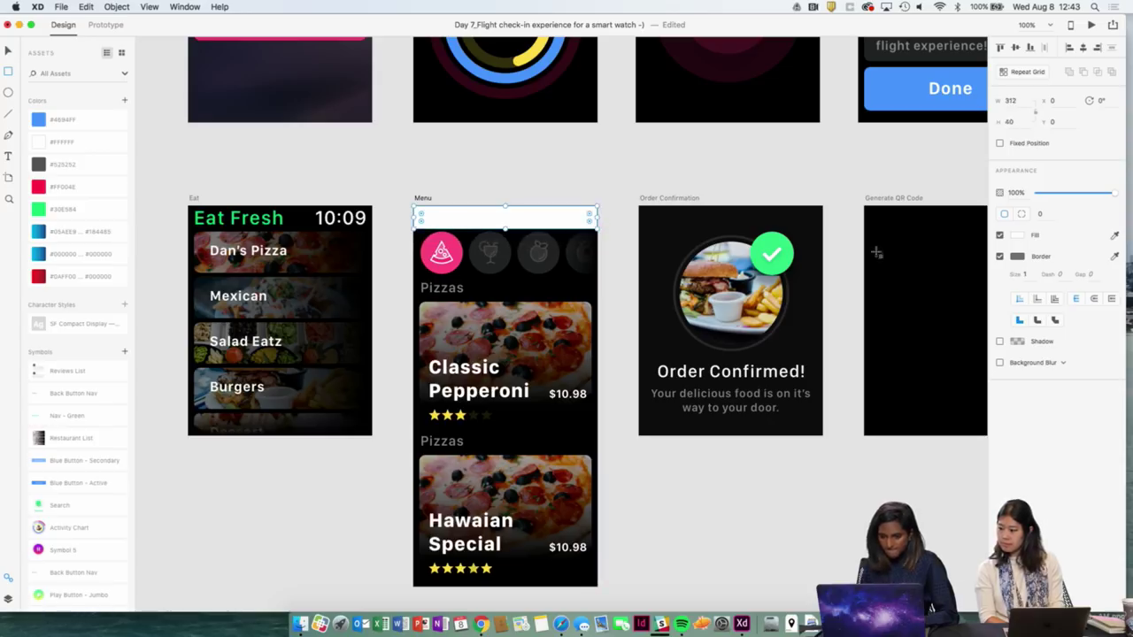
pyautogui.click(999, 257)
pyautogui.click(1017, 235)
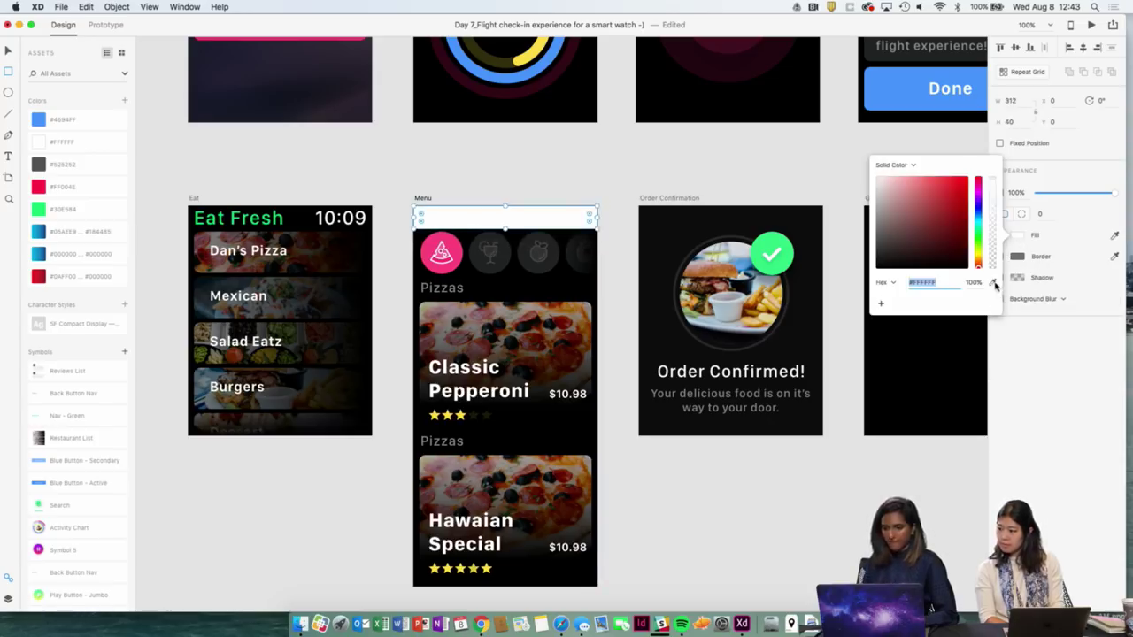
pyautogui.click(992, 283)
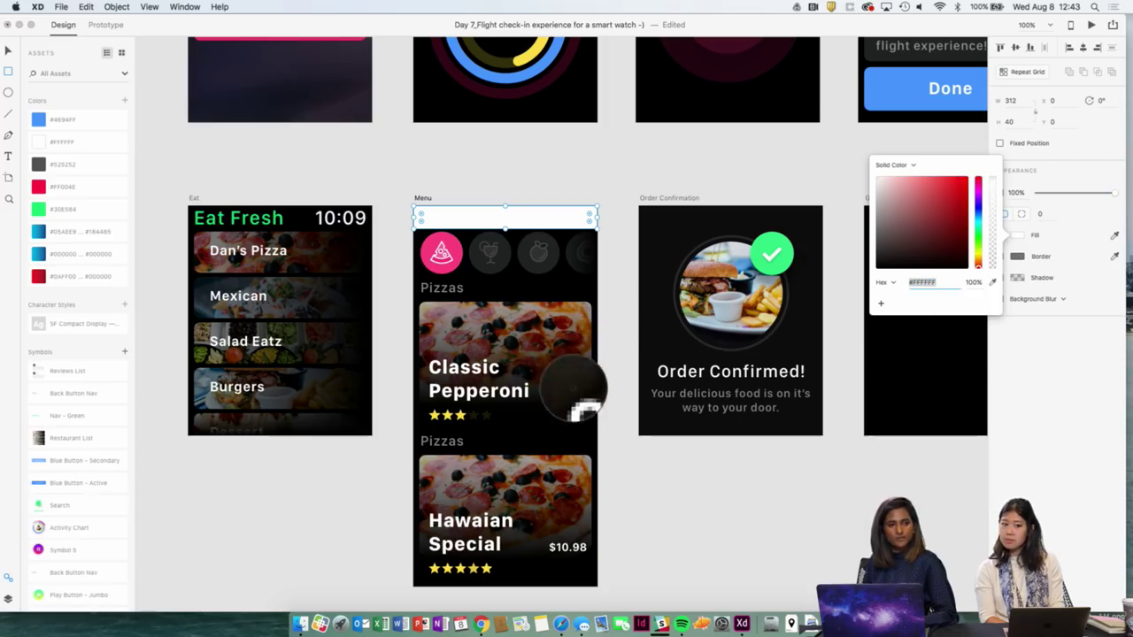
pyautogui.click(576, 406)
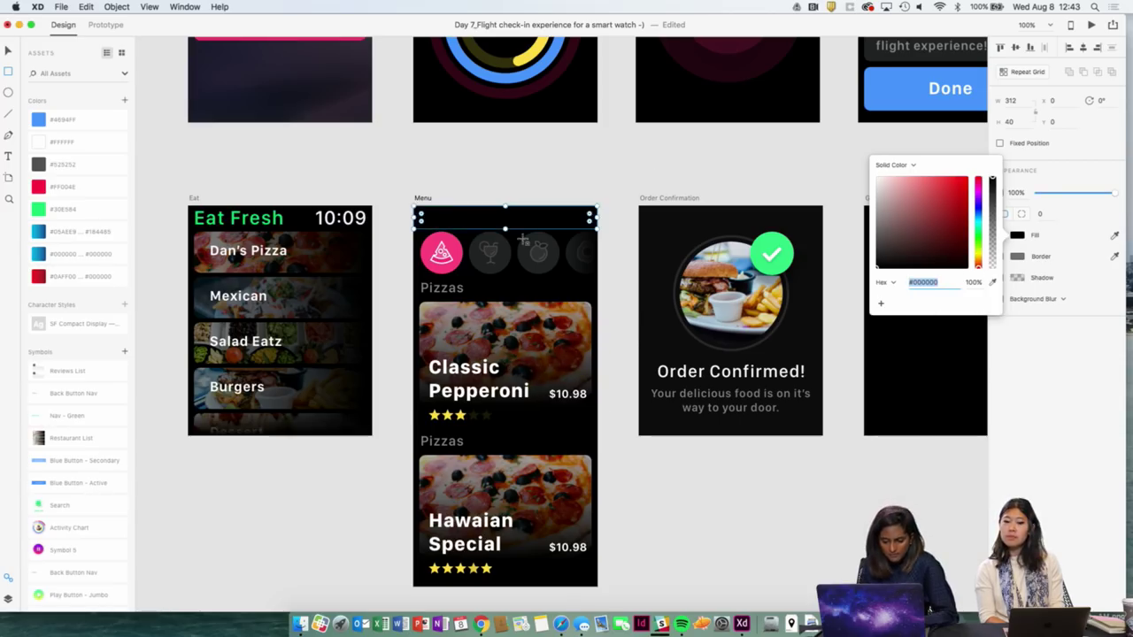
pyautogui.click(541, 189)
pyautogui.click(552, 196)
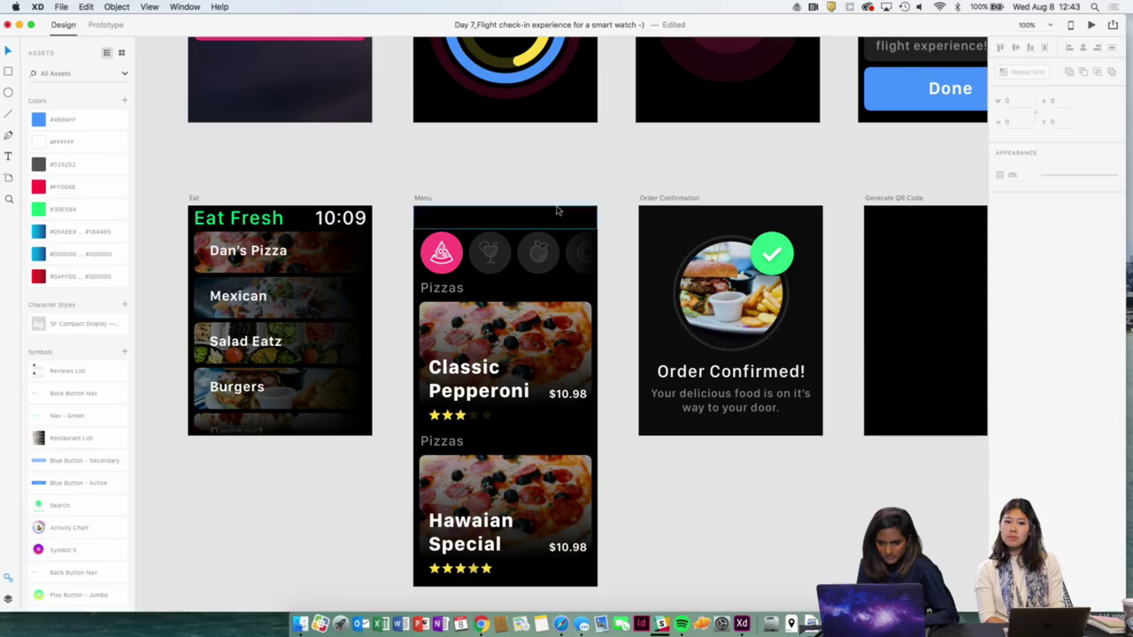
# Send the black header rectangle to the back, behind the Menu title and time.
pyautogui.rightClick(556, 211)
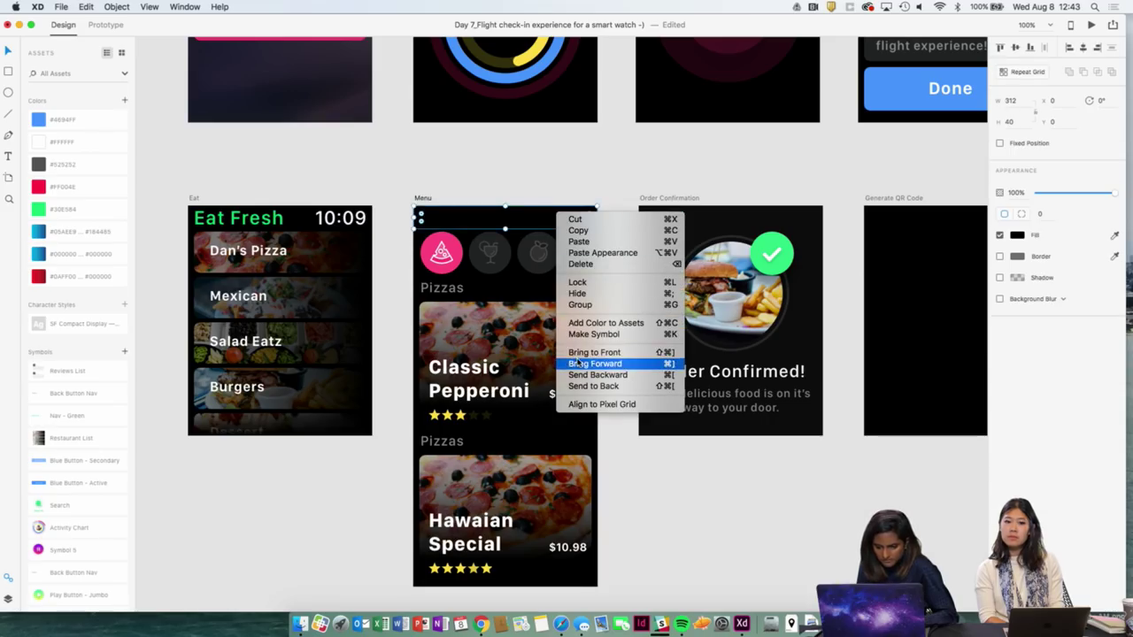
pyautogui.click(593, 386)
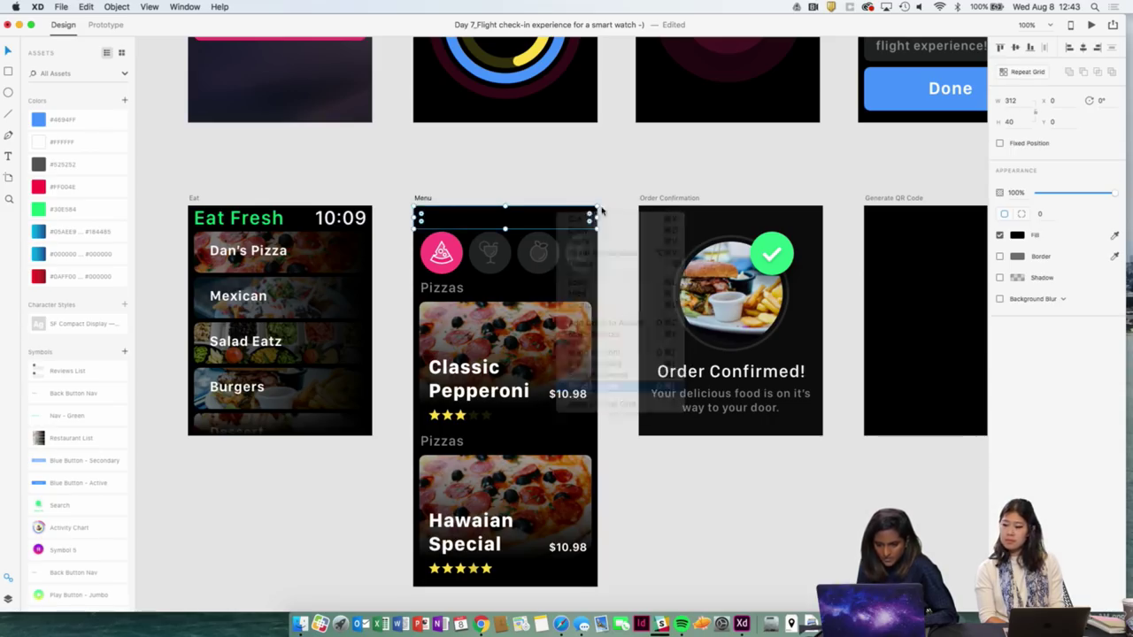
pyautogui.click(608, 202)
pyautogui.moveTo(601, 224); pyautogui.dragTo(379, 210)
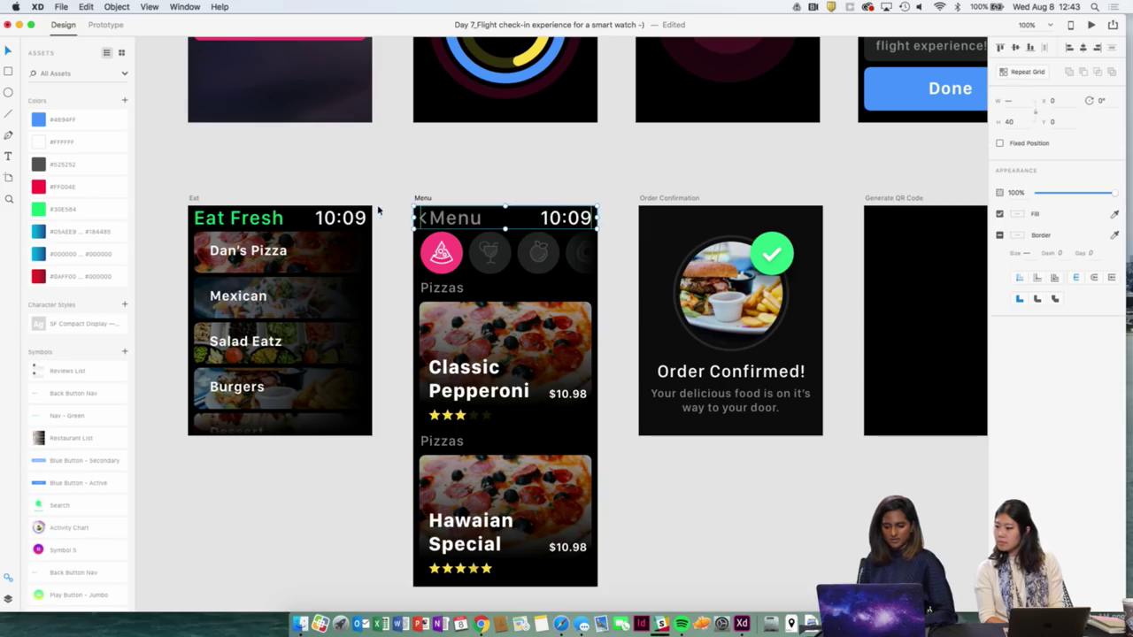
pyautogui.click(678, 500)
# Switch to prototyping with the Menu artboard selected, preview its extended pizza list, and close the preview.
pyautogui.scroll(-5, 678, 503)
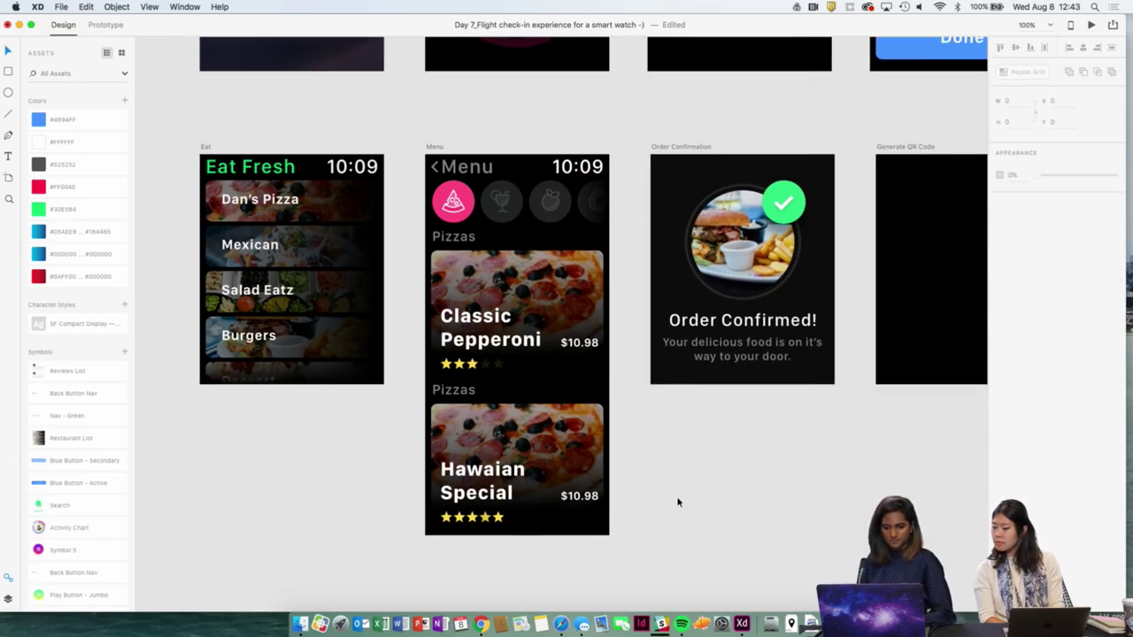
pyautogui.scroll(-5, 678, 501)
pyautogui.scroll(4, 678, 478)
pyautogui.hscroll(1, 678, 461)
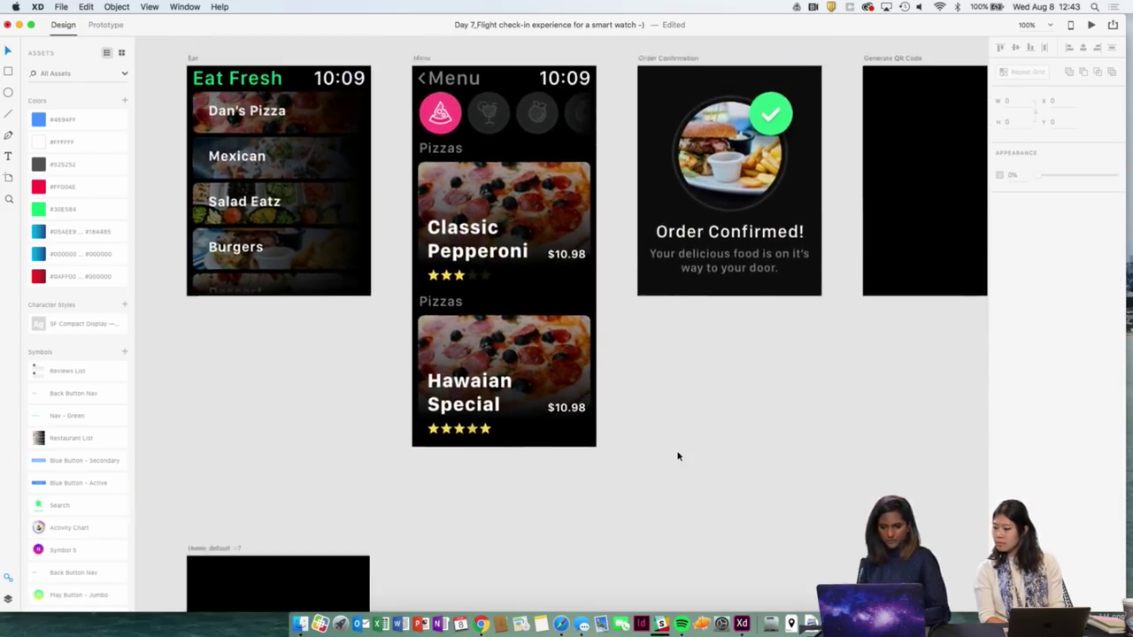
pyautogui.scroll(-1, 672, 423)
pyautogui.hscroll(1, 672, 423)
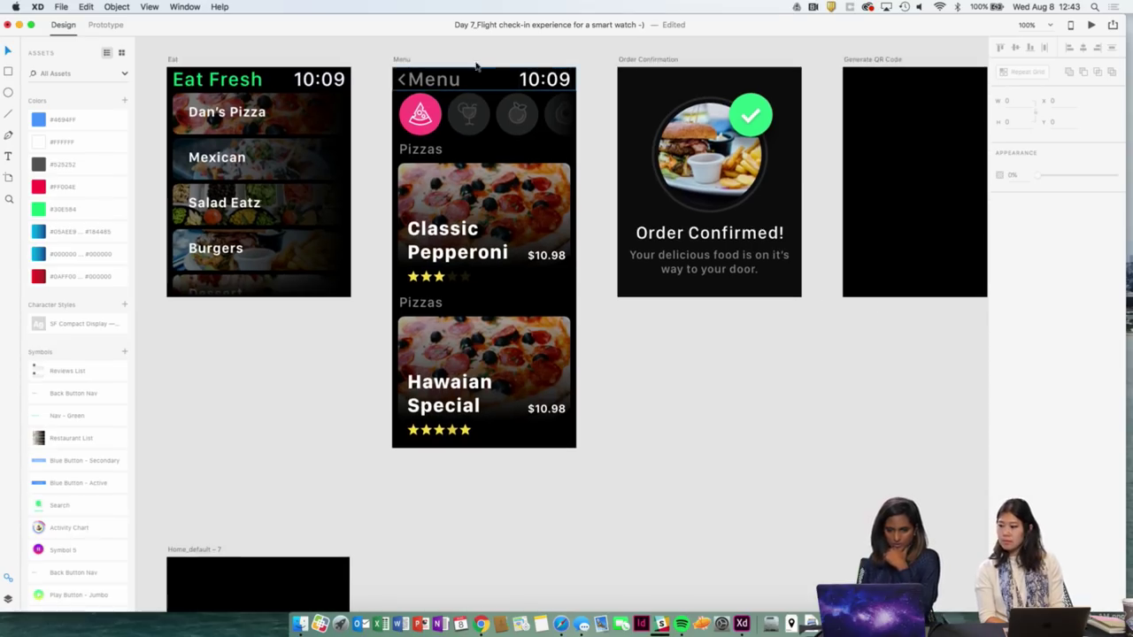
pyautogui.click(403, 62)
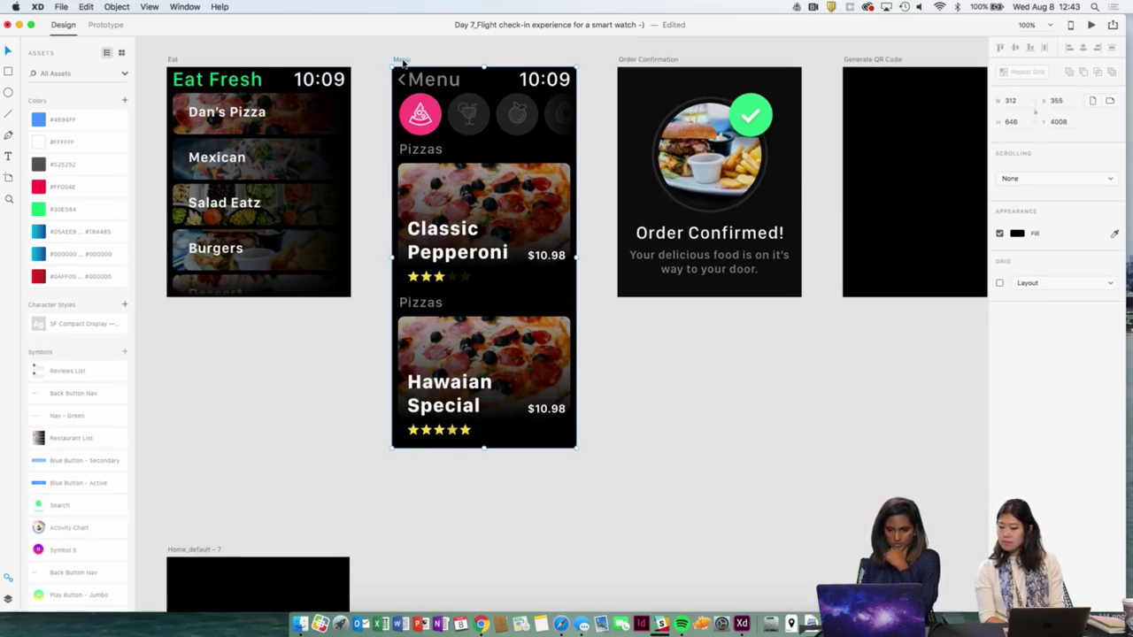
pyautogui.click(113, 26)
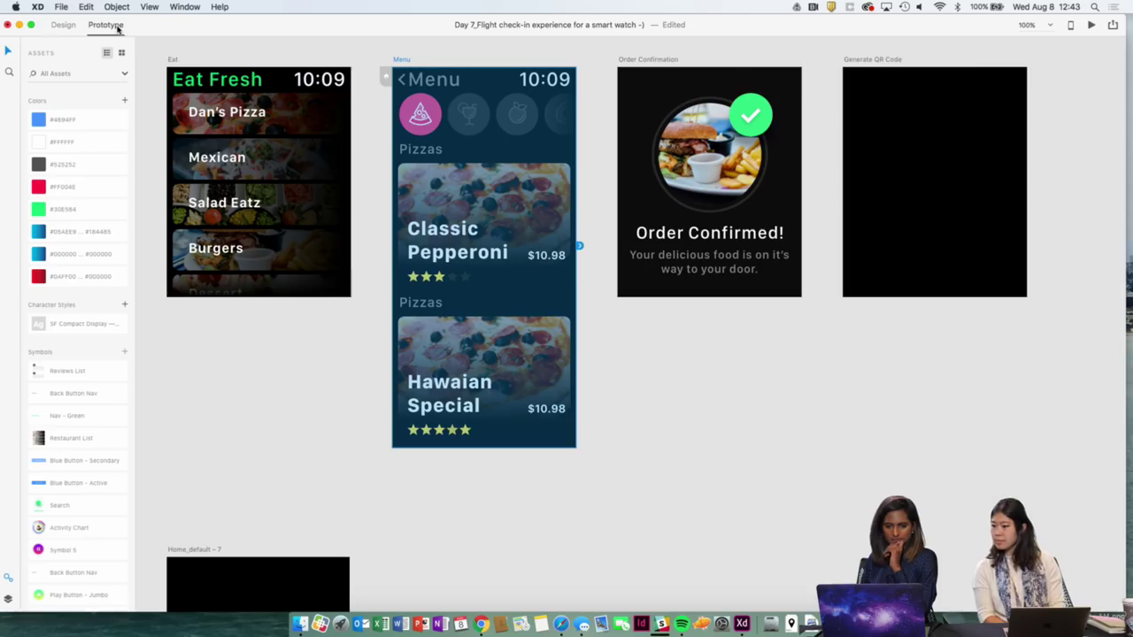
pyautogui.hscroll(2, 482, 193)
pyautogui.scroll(1, 482, 193)
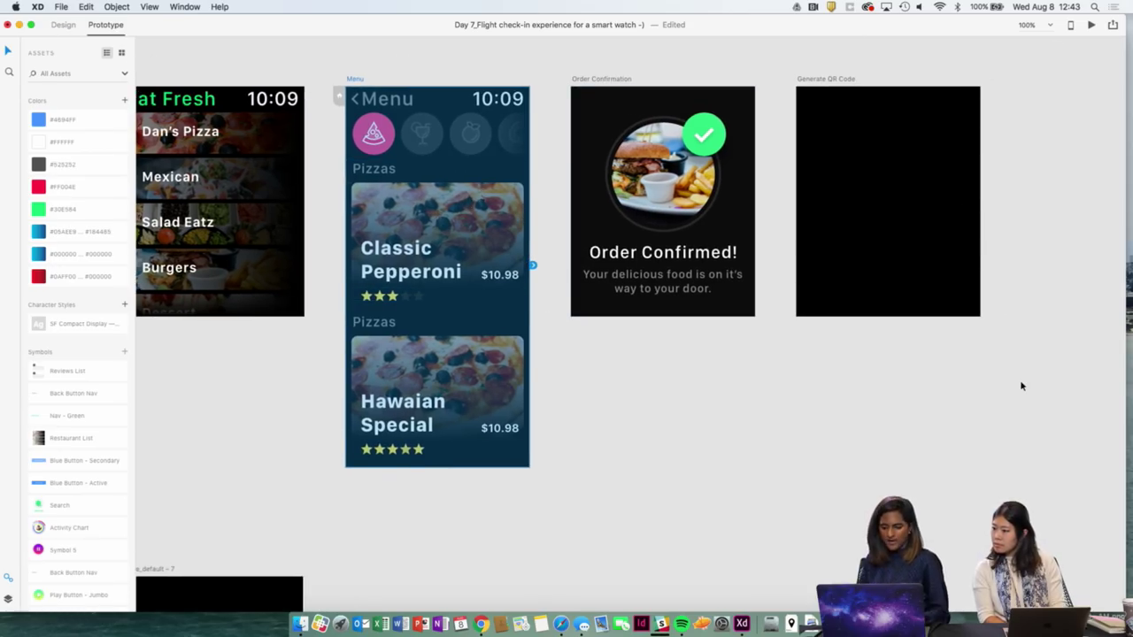
pyautogui.press('super+Return')
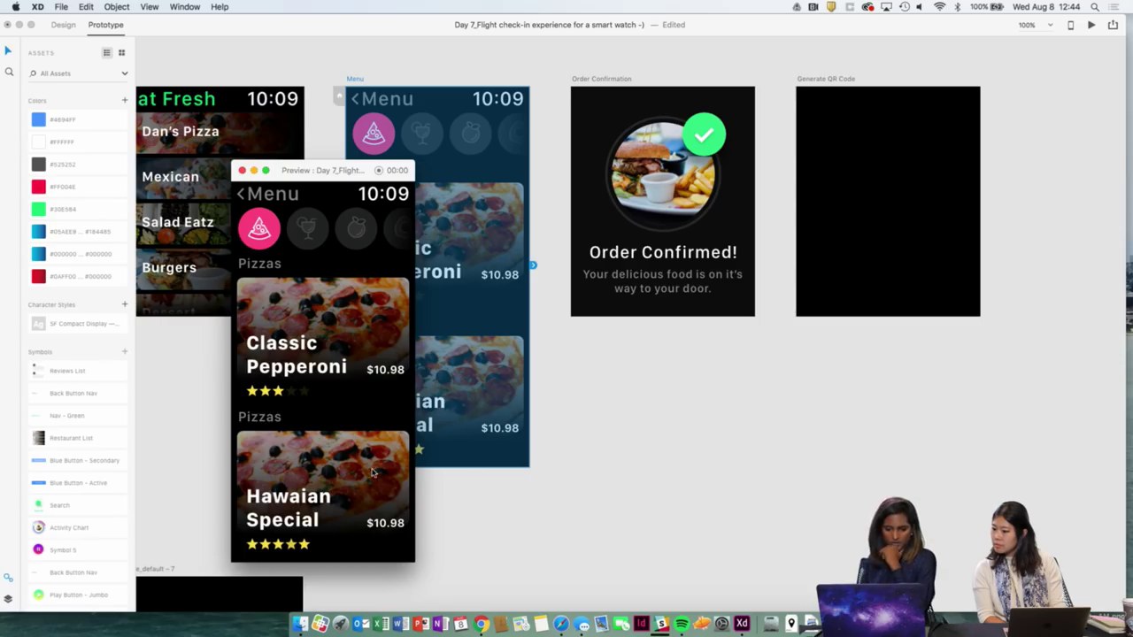
pyautogui.click(241, 170)
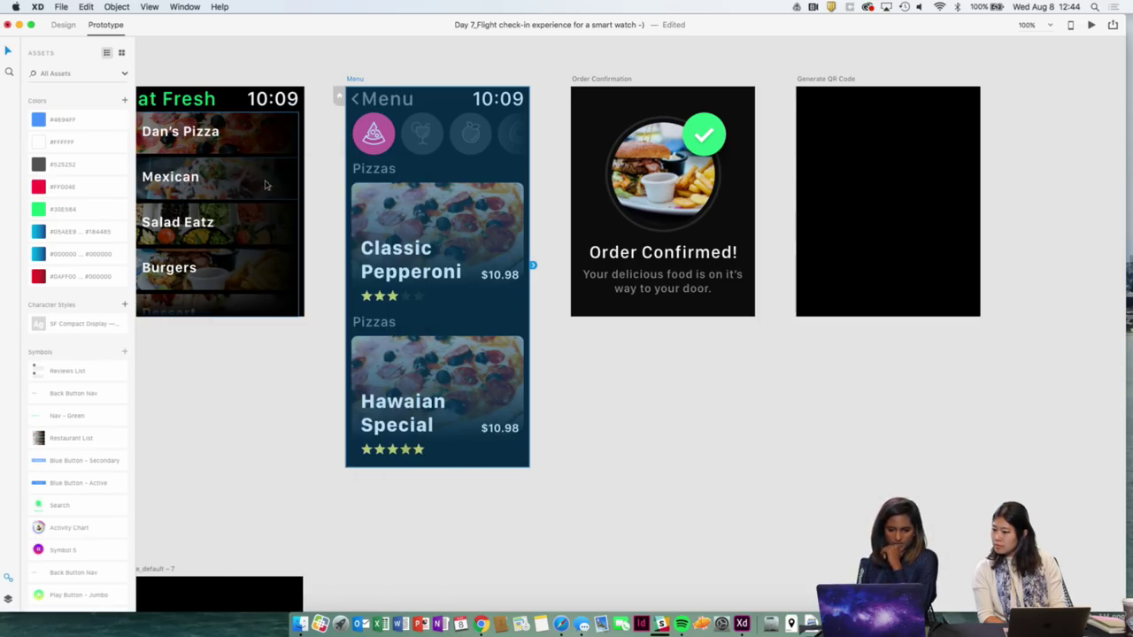
# Return to design editing and extend the Menu artboard downward to a height of 831.
pyautogui.click(409, 84)
pyautogui.click(362, 79)
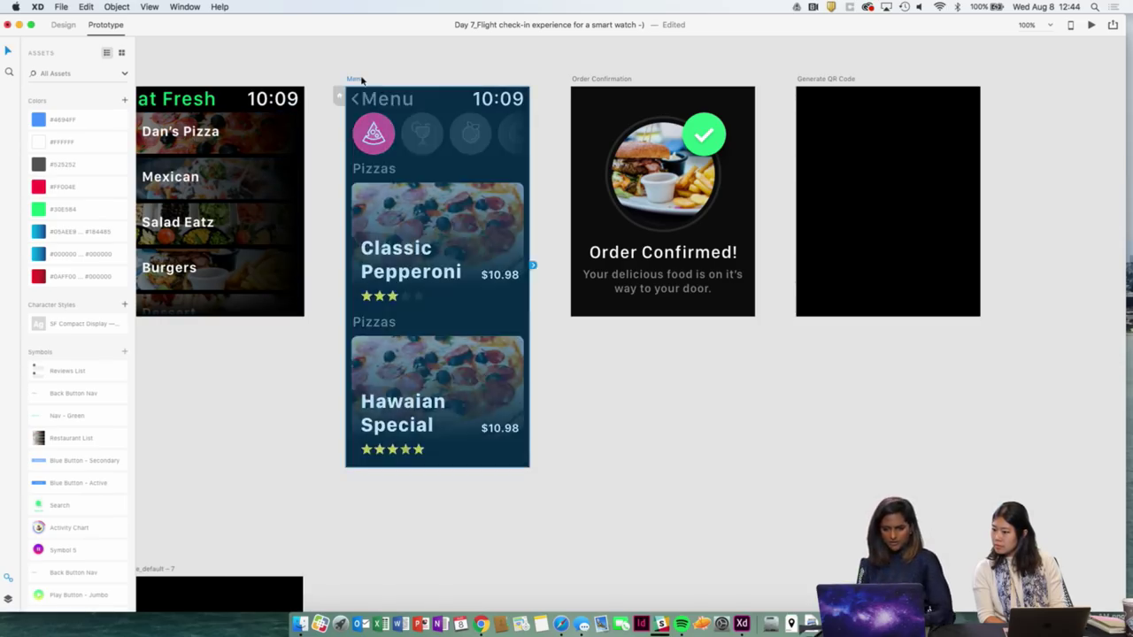
pyautogui.click(75, 27)
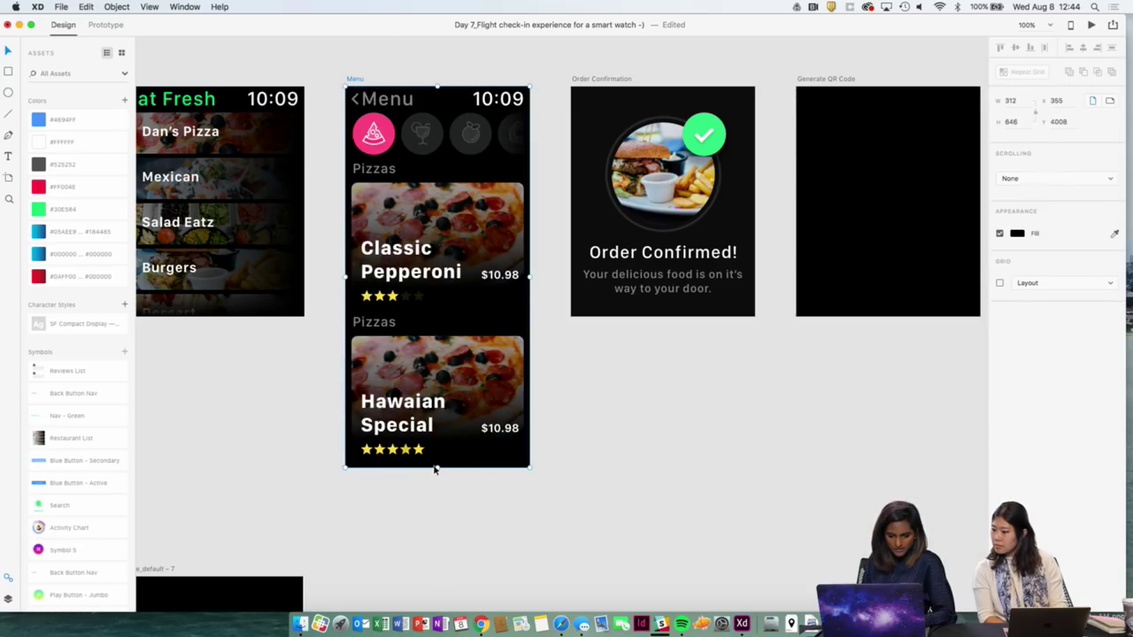
pyautogui.moveTo(436, 473); pyautogui.dragTo(437, 576)
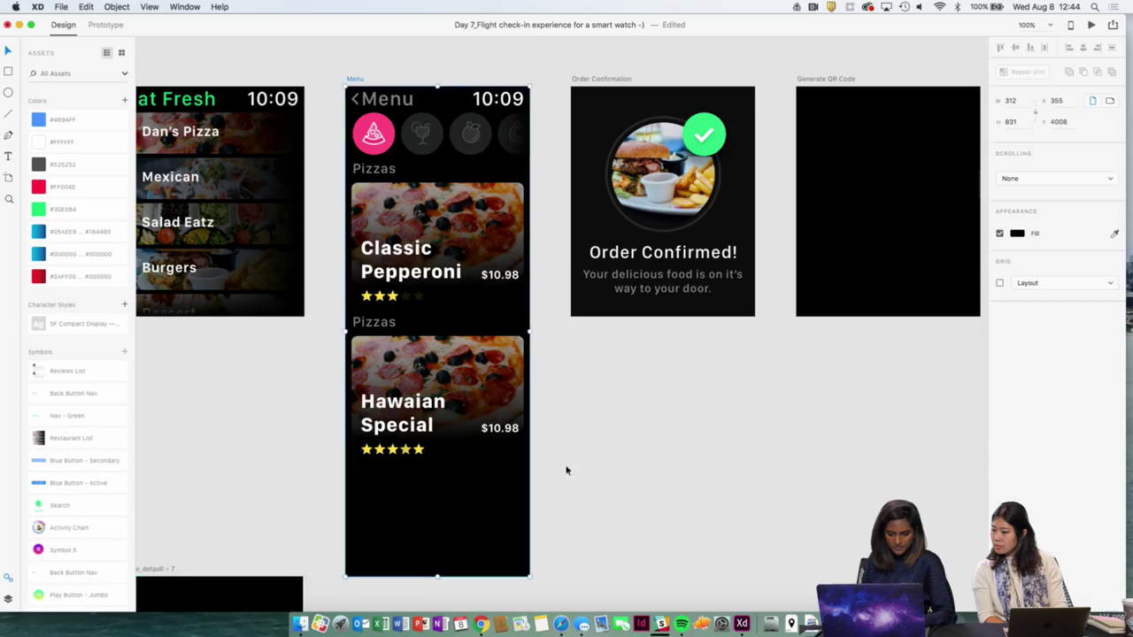
# Duplicate the Hawaian Special card with its stars and move the copy straight down about 230 px, below the original.
pyautogui.moveTo(571, 461); pyautogui.dragTo(632, 345)
pyautogui.moveTo(195, 467); pyautogui.dragTo(191, 546)
pyautogui.click(278, 467)
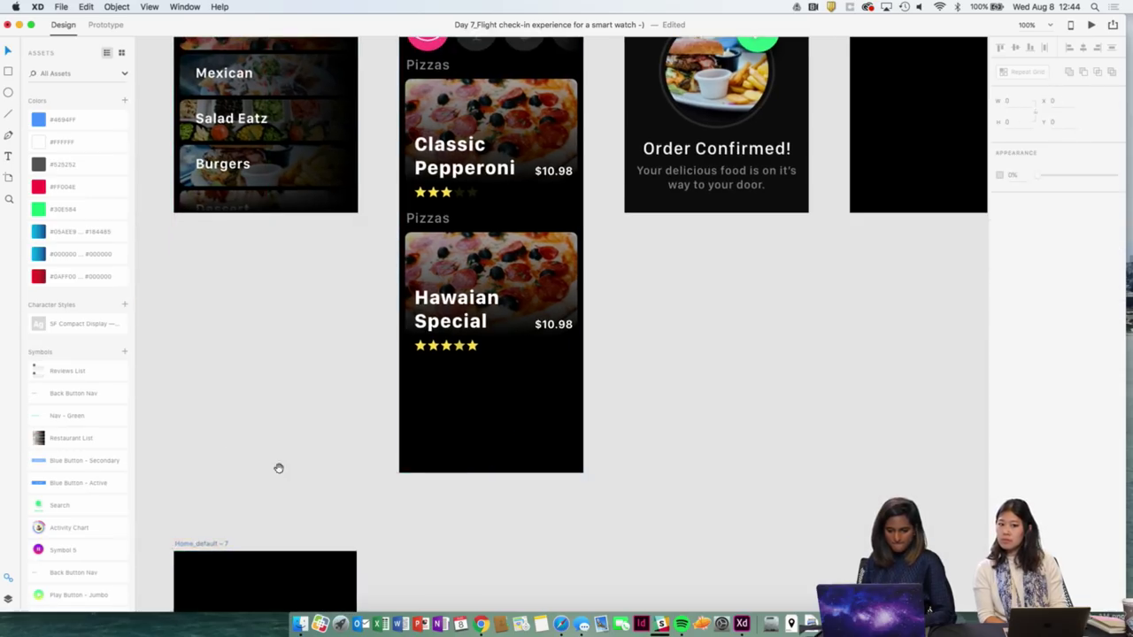
pyautogui.hscroll(3, 470, 375)
pyautogui.moveTo(549, 398); pyautogui.dragTo(368, 255)
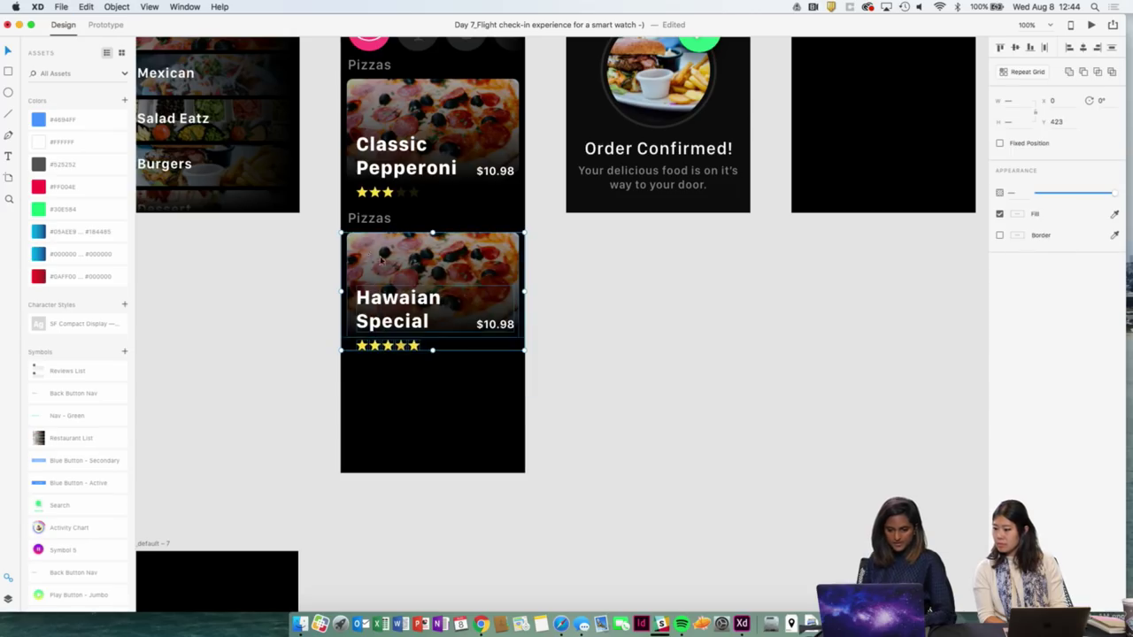
pyautogui.press('super+d')
pyautogui.hotkey('shift', 'Down')
pyautogui.hotkey('shift', 'Down')
pyautogui.hotkey('shift', 'Down')
pyautogui.hotkey('shift', 'Down')
pyautogui.hotkey('shift', 'Down')
pyautogui.hotkey('shift', 'Down')
pyautogui.hotkey('shift', 'Down')
pyautogui.hotkey('shift', 'Down')
pyautogui.hotkey('shift', 'Down')
pyautogui.hotkey('shift', 'Down')
pyautogui.hotkey('shift', 'Down')
pyautogui.hotkey('shift', 'Down')
pyautogui.hotkey('shift', 'Down')
pyautogui.hotkey('shift', 'Down')
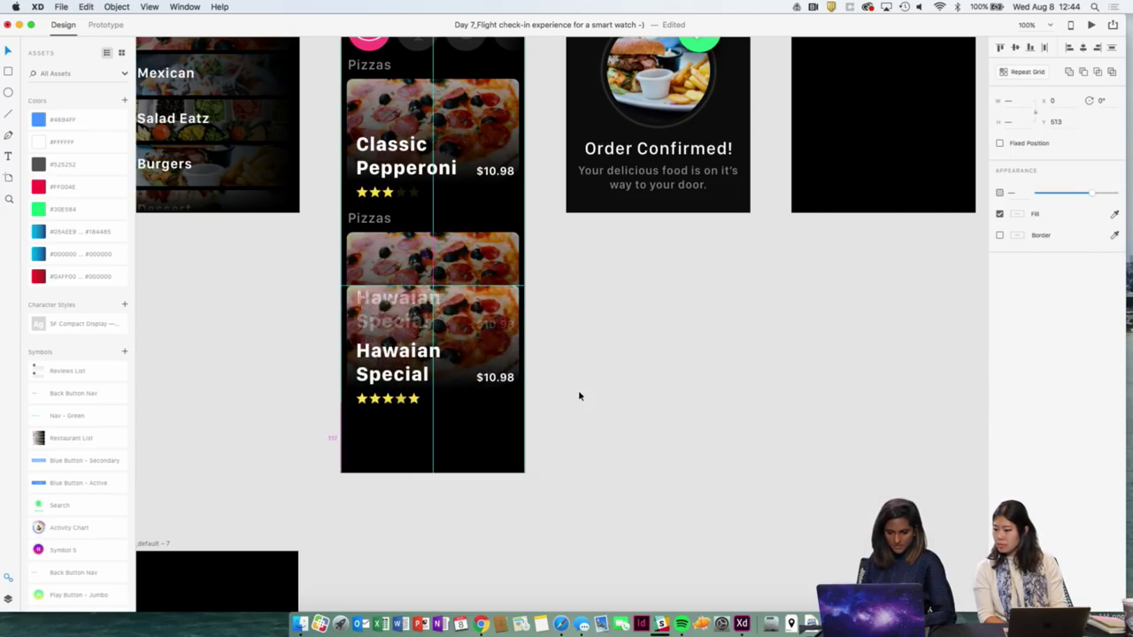
pyautogui.hotkey('shift', 'Down')
pyautogui.hotkey('shift', 'Down')
pyautogui.hotkey('shift', 'Down')
pyautogui.hotkey('shift', 'Down')
pyautogui.hotkey('shift', 'Down')
pyautogui.hotkey('shift', 'Down')
pyautogui.hotkey('shift', 'Down')
pyautogui.hotkey('shift', 'Down')
pyautogui.hotkey('shift', 'Down')
pyautogui.hotkey('shift', 'Down')
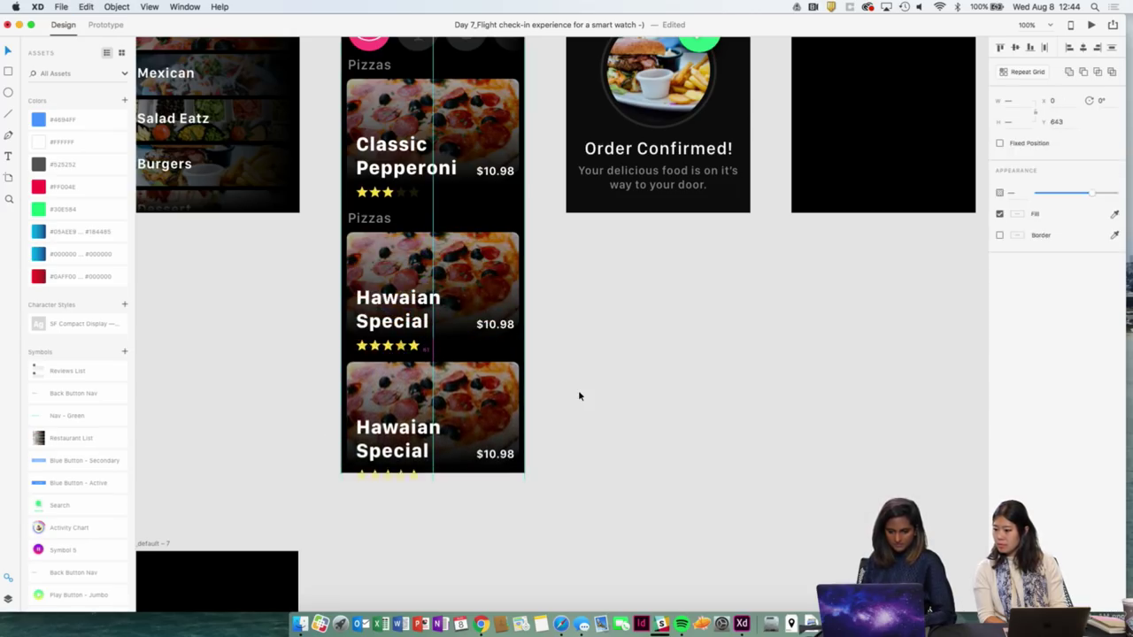
pyautogui.scroll(4, 687, 362)
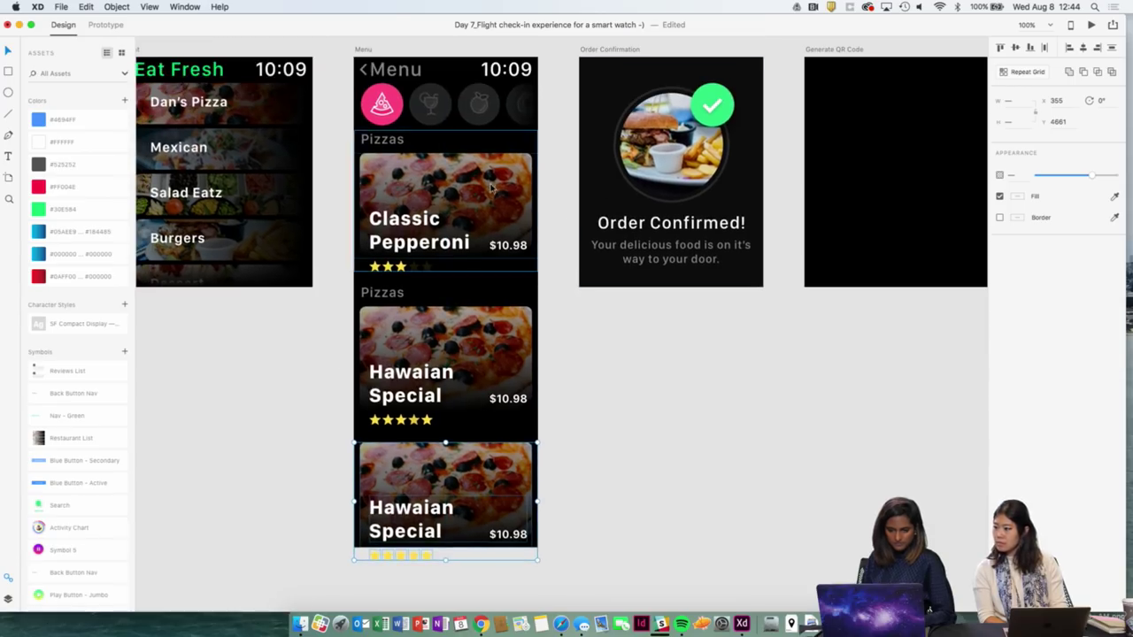
# Extend the Menu artboard to a height of 922 so it contains the third pizza card and its stars.
pyautogui.click(437, 84)
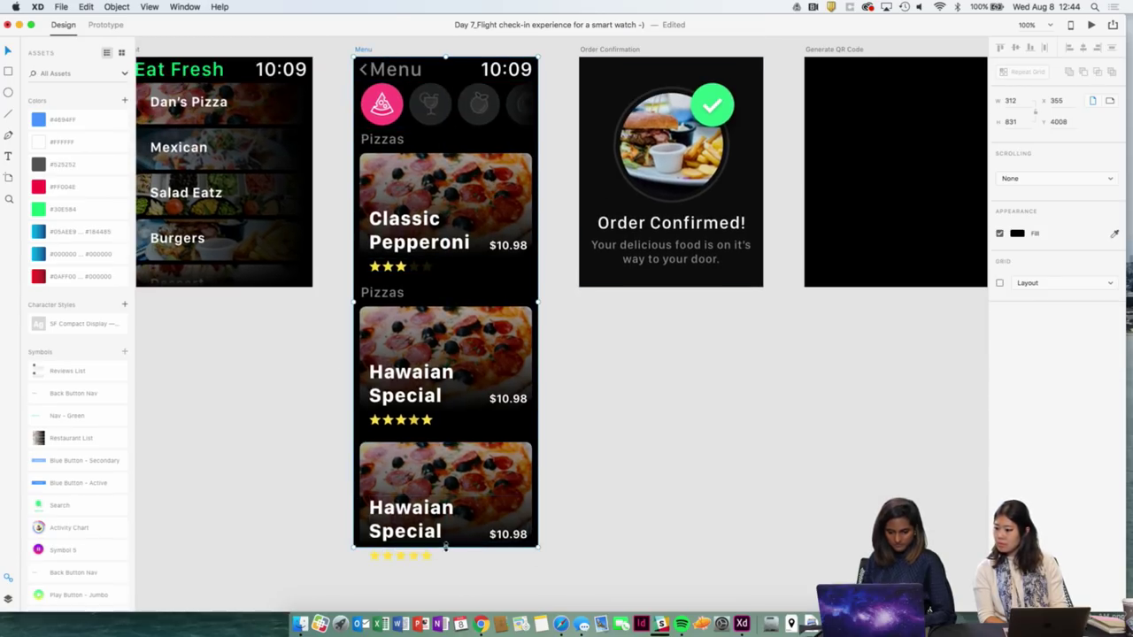
pyautogui.moveTo(446, 547); pyautogui.dragTo(443, 600)
pyautogui.scroll(-3, 478, 567)
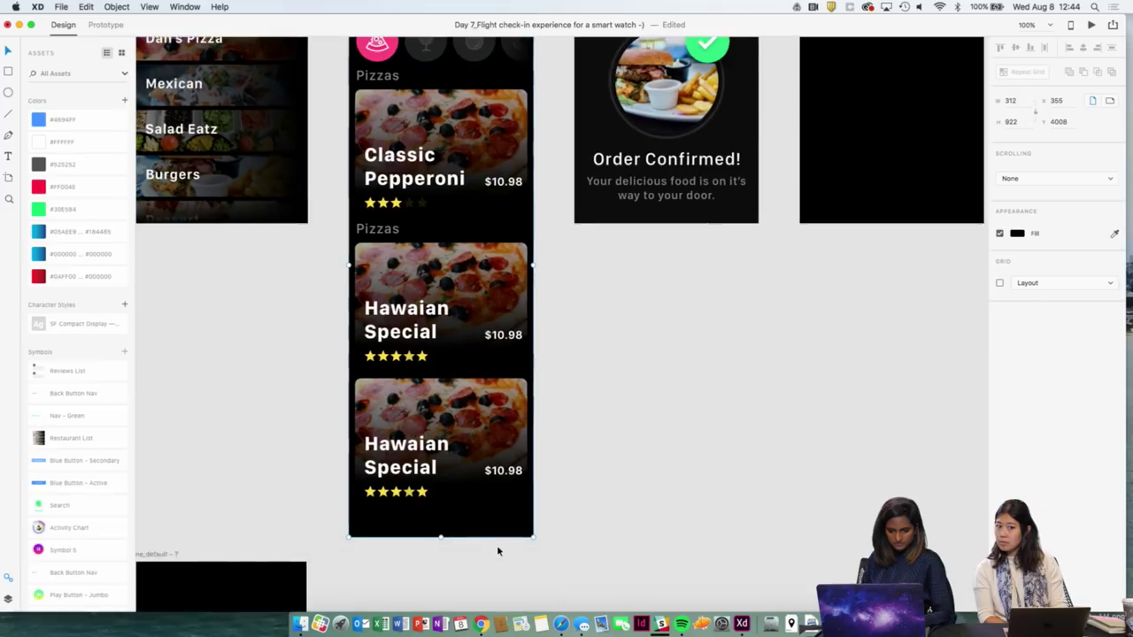
# Delete the second Pizzas heading between the Classic Pepperoni and Hawaian Special cards.
pyautogui.click(377, 229)
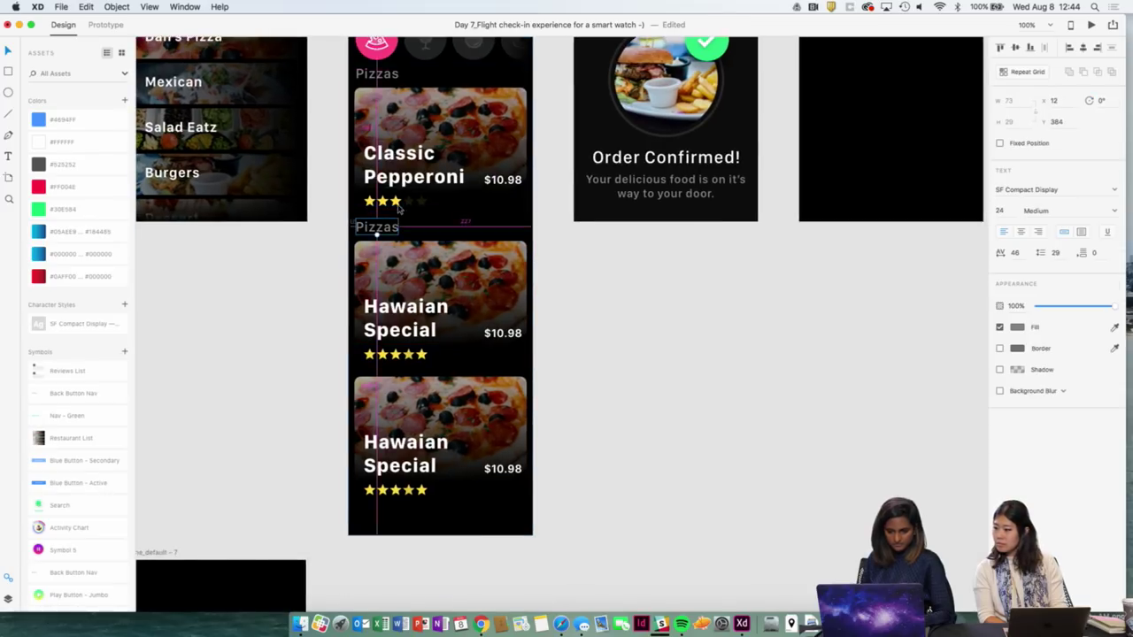
pyautogui.click(456, 317)
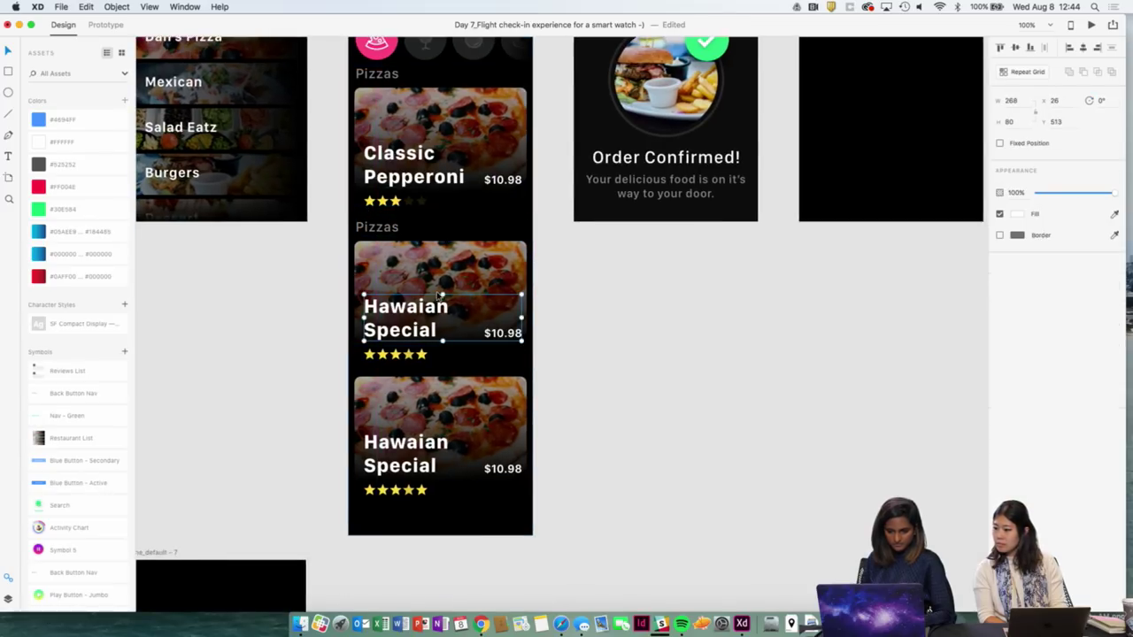
pyautogui.click(521, 447)
pyautogui.scroll(-1, 584, 491)
pyautogui.click(376, 227)
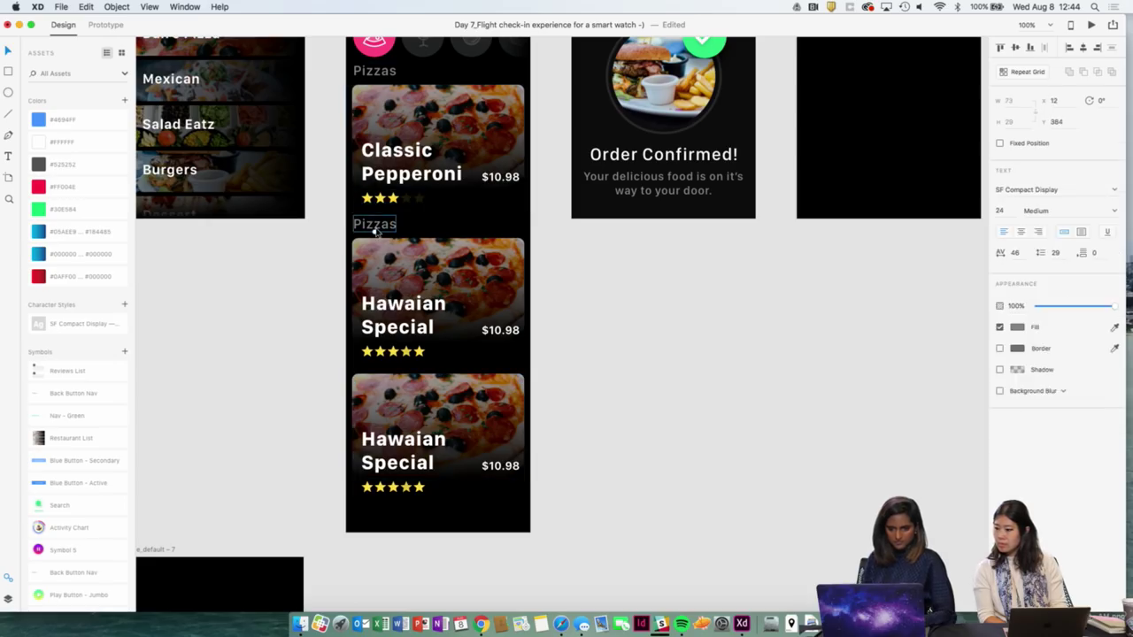
pyautogui.press('Delete')
# Move both Hawaian Special cards together with their stars up to Y 393, closing the gap under Classic Pepperoni.
pyautogui.moveTo(509, 547); pyautogui.dragTo(365, 250)
pyautogui.hotkey('shift', 'Up')
pyautogui.hotkey('shift', 'Up')
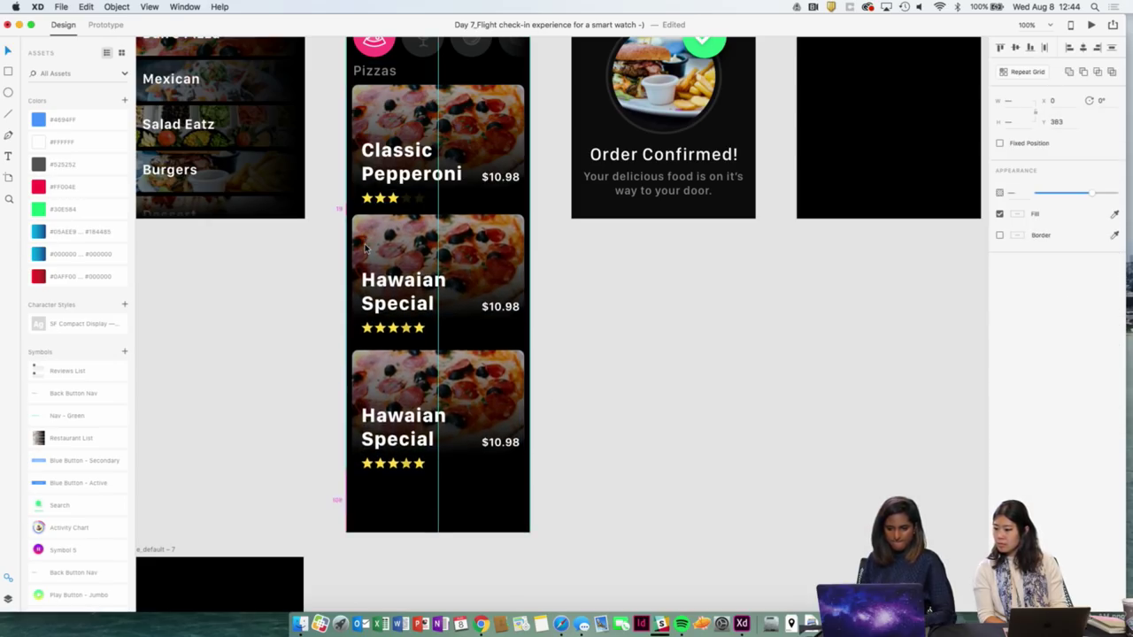
pyautogui.hotkey('shift', 'Down')
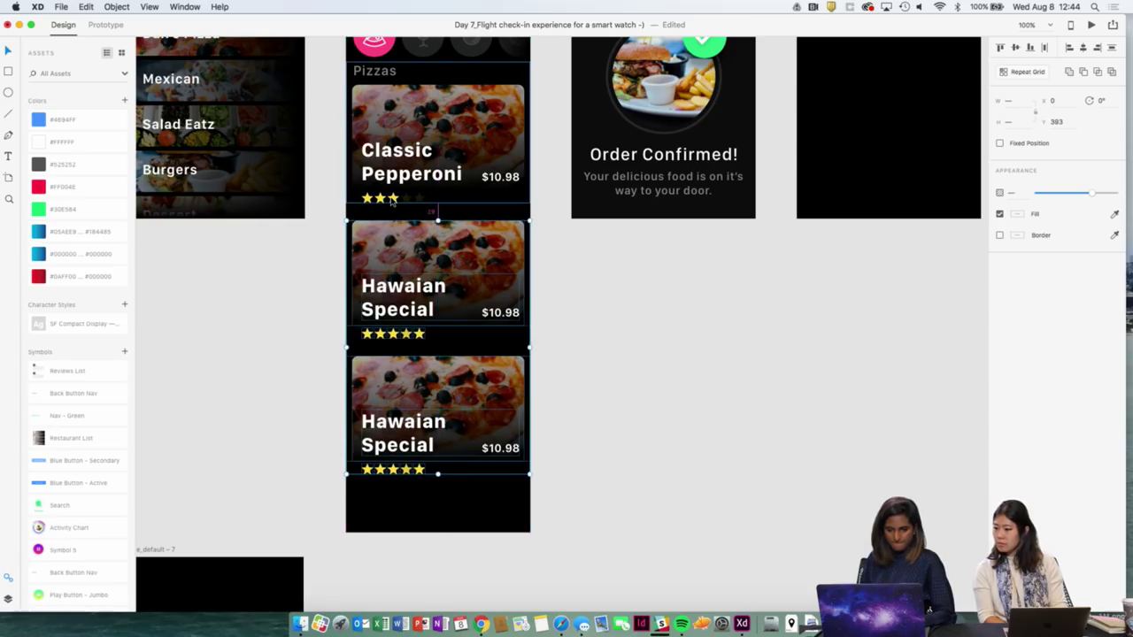
# Nudge the Pizzas section with the Classic Pepperoni card up by 2 px.
pyautogui.click(392, 200)
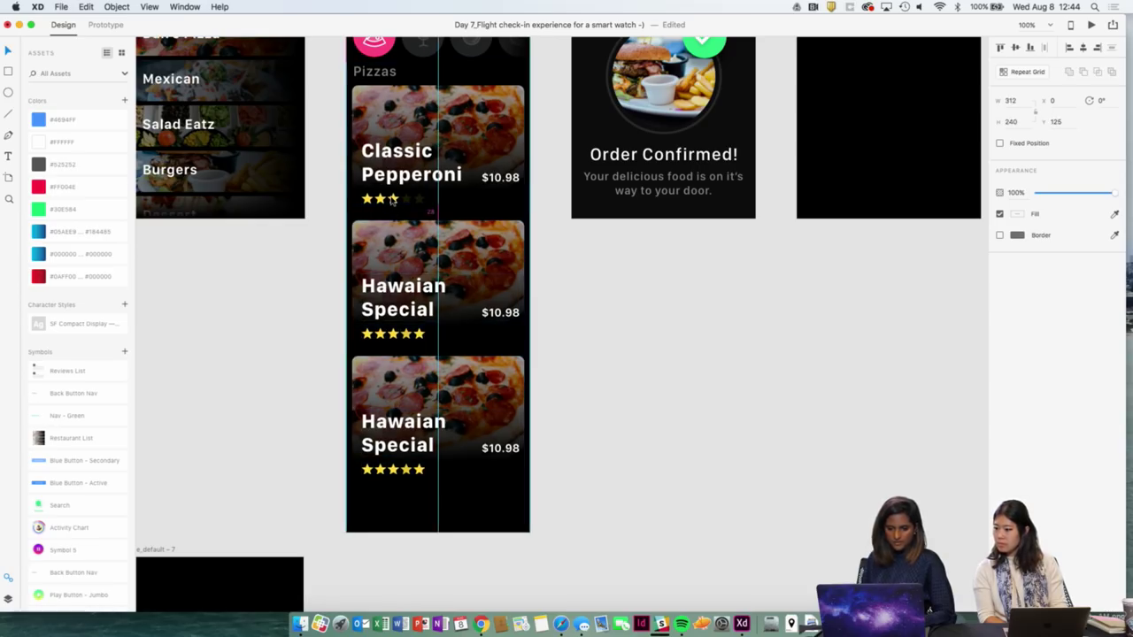
pyautogui.press('Up')
pyautogui.press('Up')
pyautogui.click(543, 346)
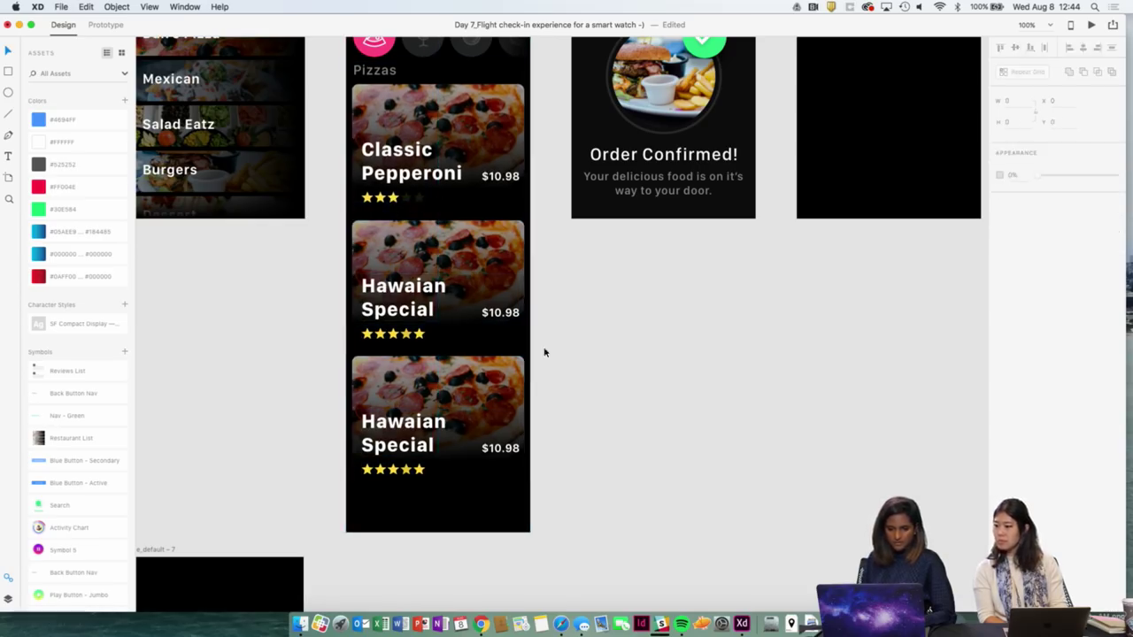
# Position the third Hawaian Special card together with its stars at Y 624 below the second card.
pyautogui.click(431, 307)
pyautogui.doubleClick(406, 333)
pyautogui.moveTo(570, 344); pyautogui.dragTo(469, 257)
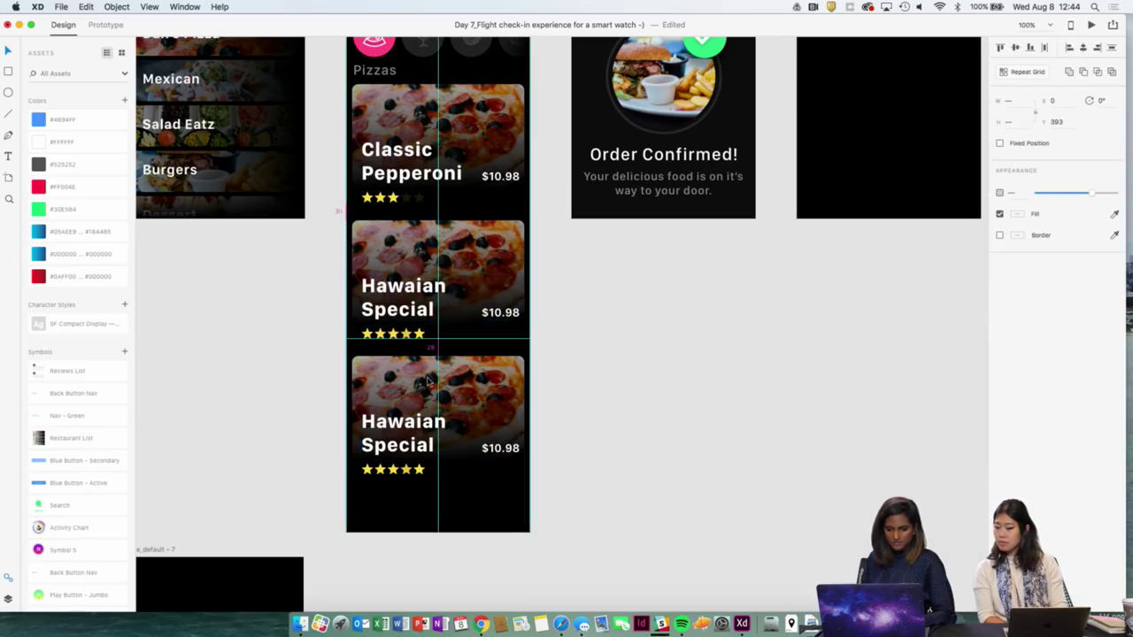
pyautogui.moveTo(601, 540); pyautogui.dragTo(397, 431)
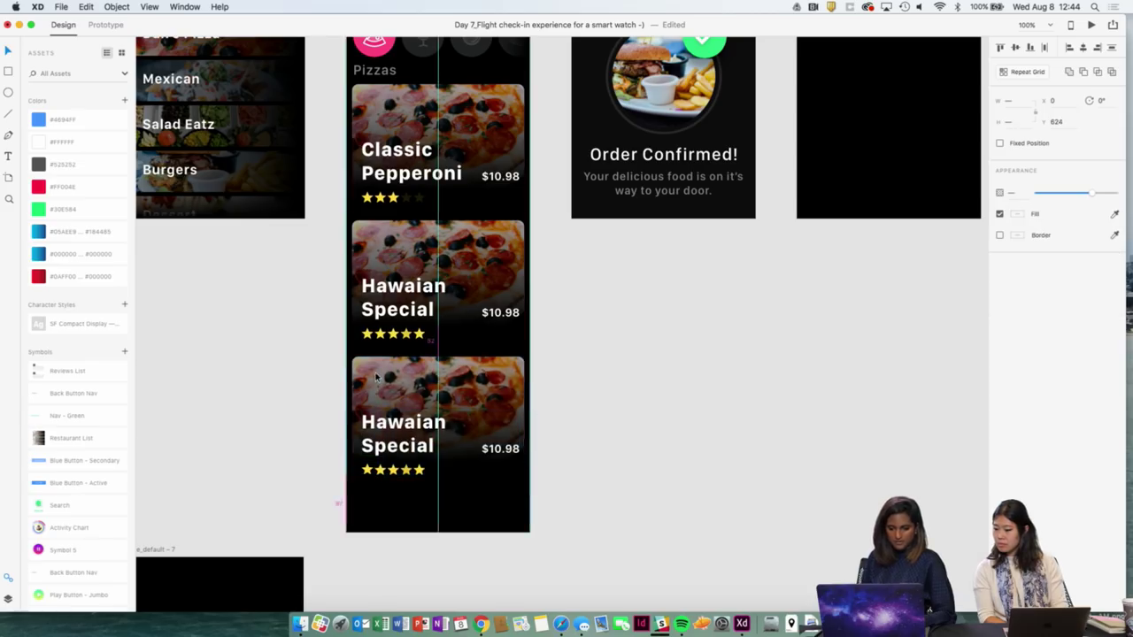
pyautogui.click(658, 401)
# Shorten the Menu artboard to a height of 857 so it ends just below the last card's stars.
pyautogui.scroll(-3, 629, 328)
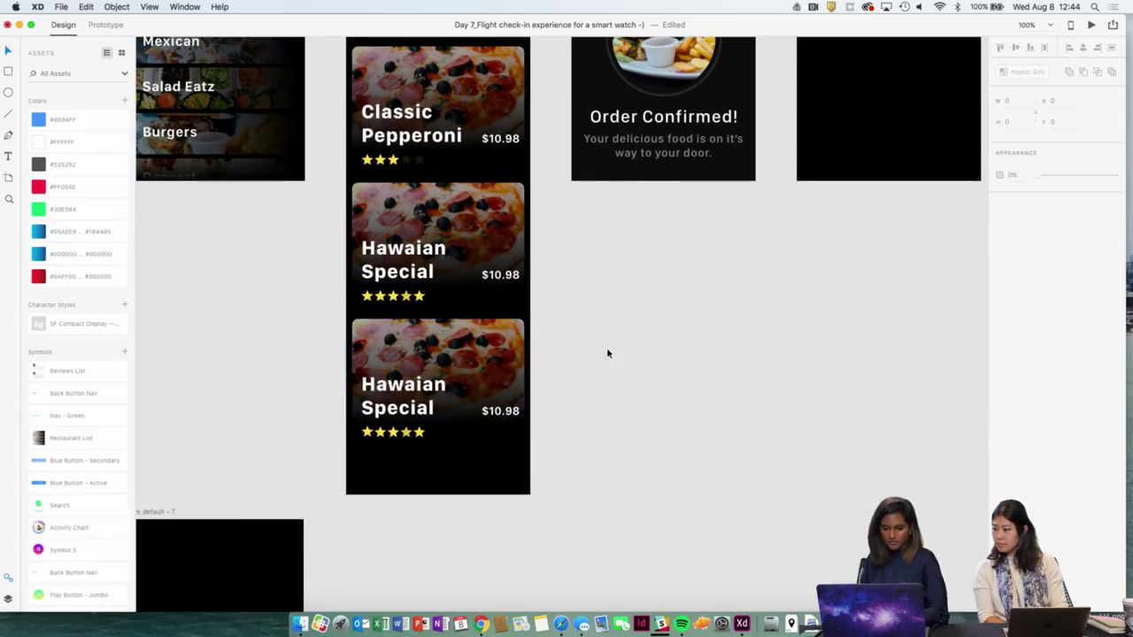
pyautogui.press('super+minus')
pyautogui.scroll(3, 613, 336)
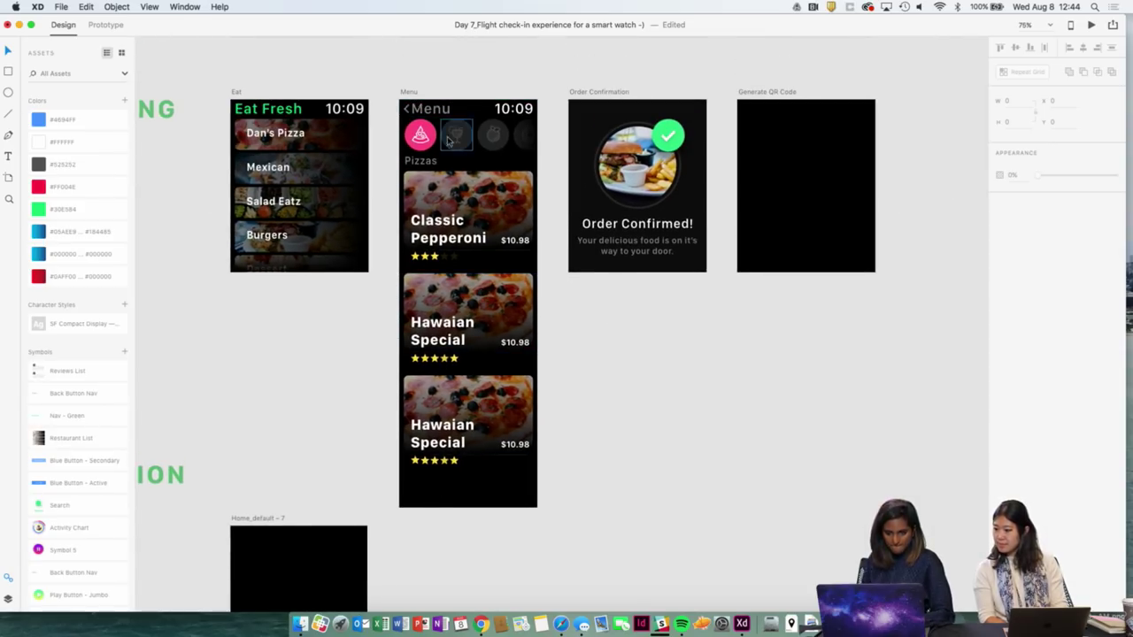
pyautogui.click(414, 101)
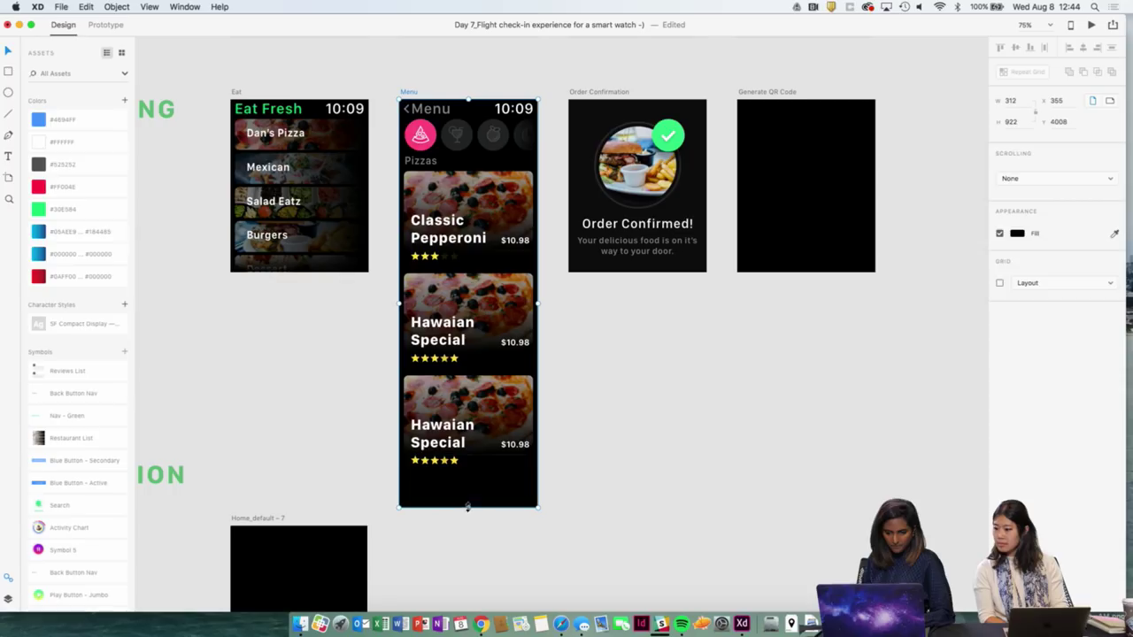
pyautogui.click(470, 498)
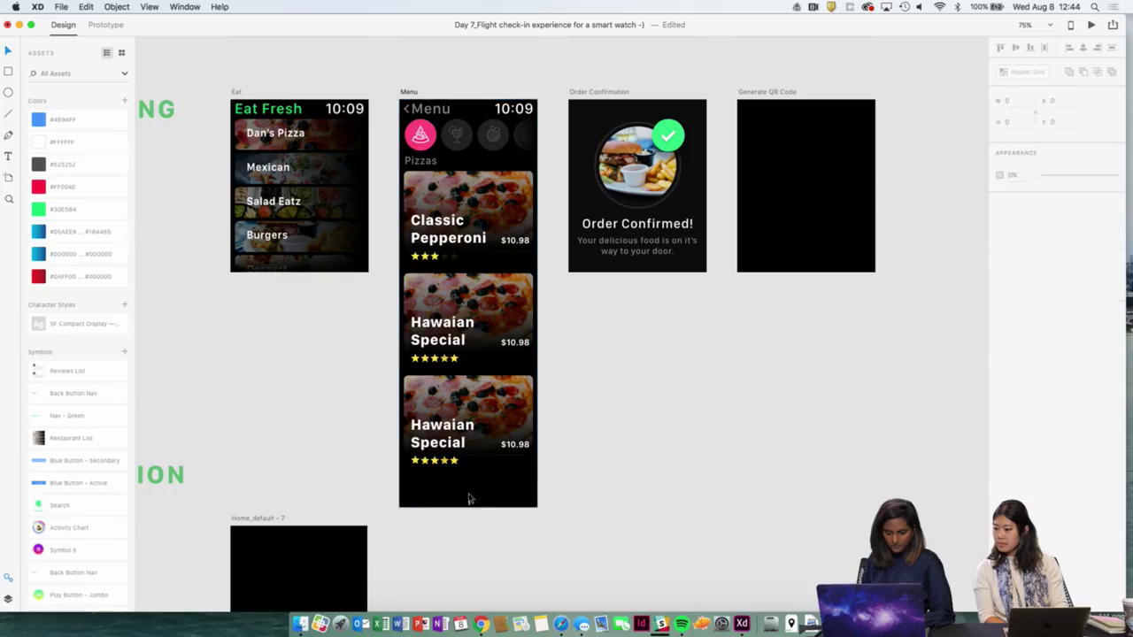
pyautogui.click(410, 94)
pyautogui.moveTo(468, 507); pyautogui.dragTo(472, 478)
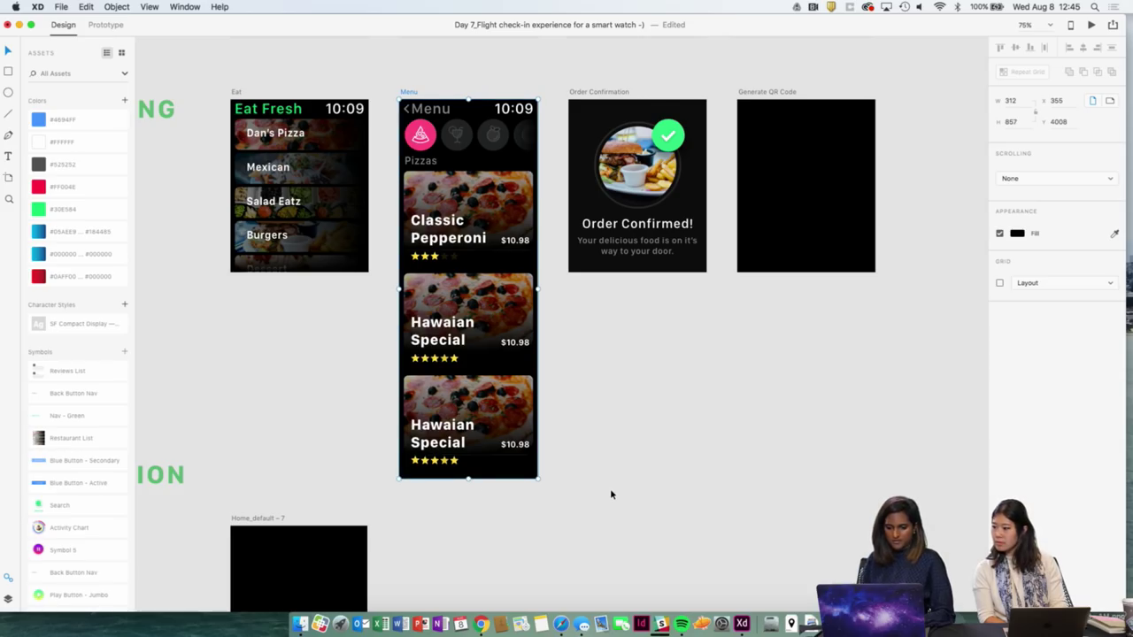
# Replace the third pizza card's title with "Veggie Supreme", split over two lines.
pyautogui.press('super+equal')
pyautogui.scroll(3, 610, 489)
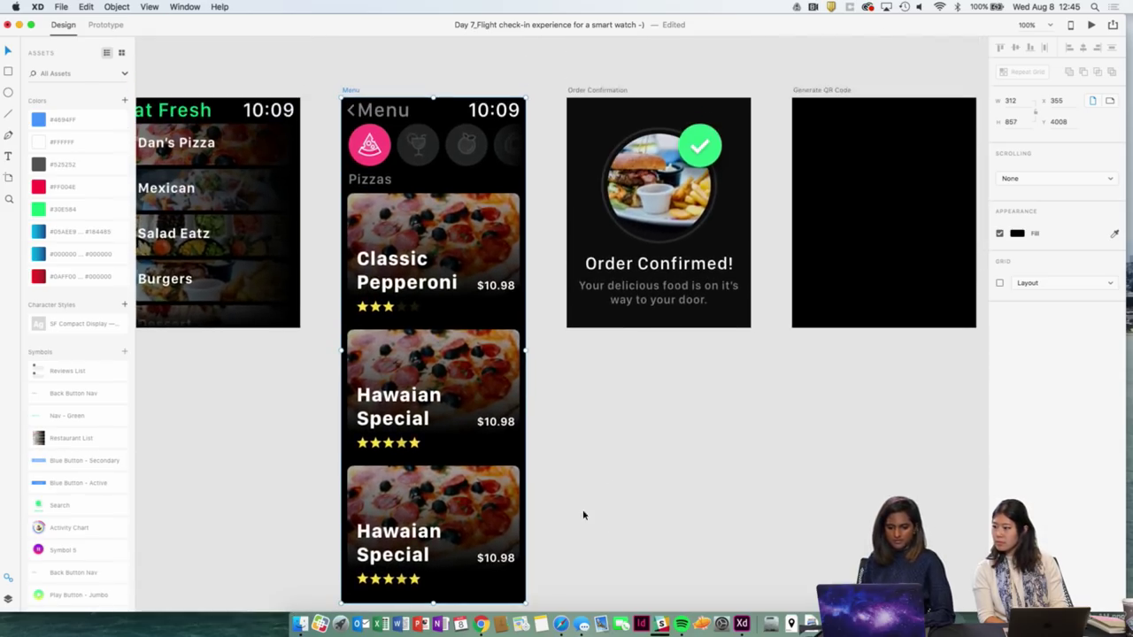
pyautogui.scroll(-2, 581, 517)
pyautogui.click(390, 493)
pyautogui.doubleClick(390, 493)
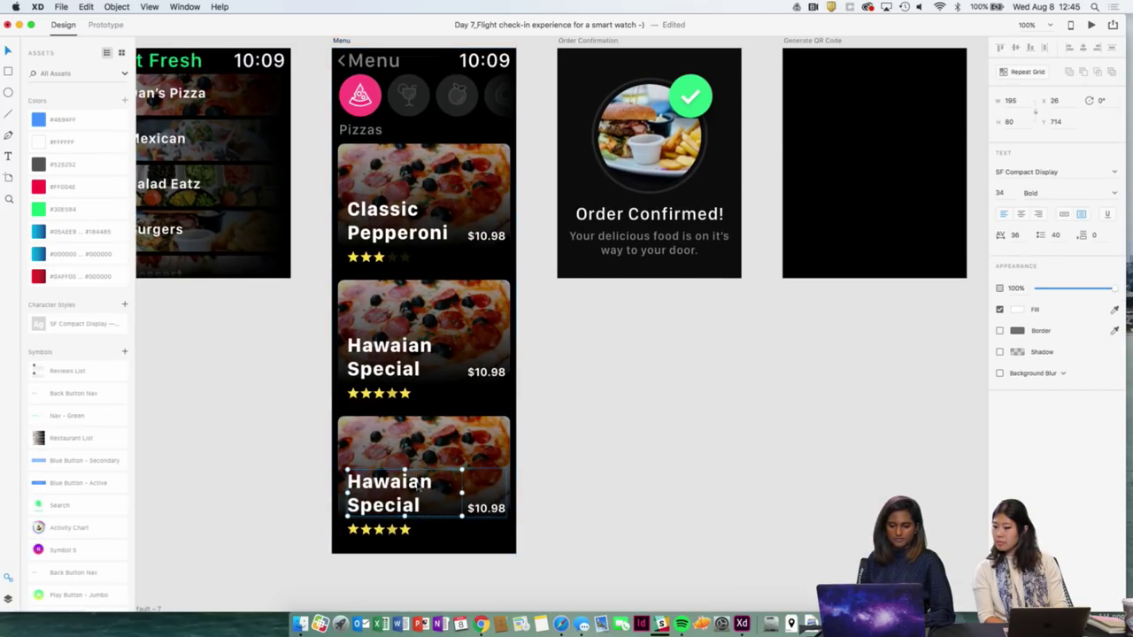
pyautogui.doubleClick(417, 486)
pyautogui.click(431, 483)
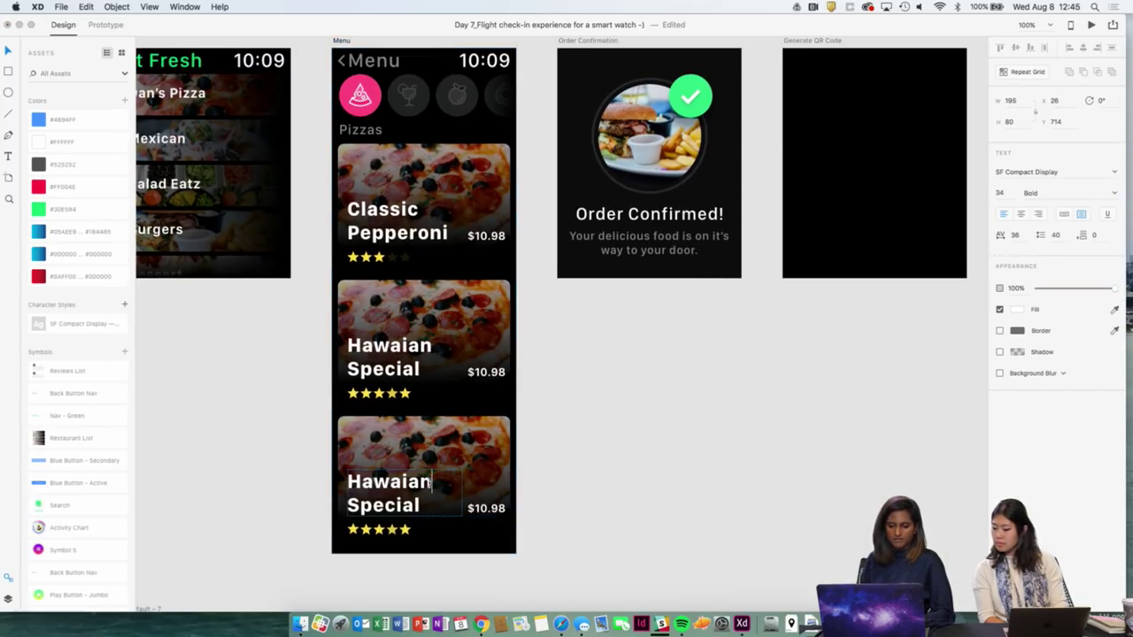
pyautogui.moveTo(431, 482); pyautogui.dragTo(290, 472)
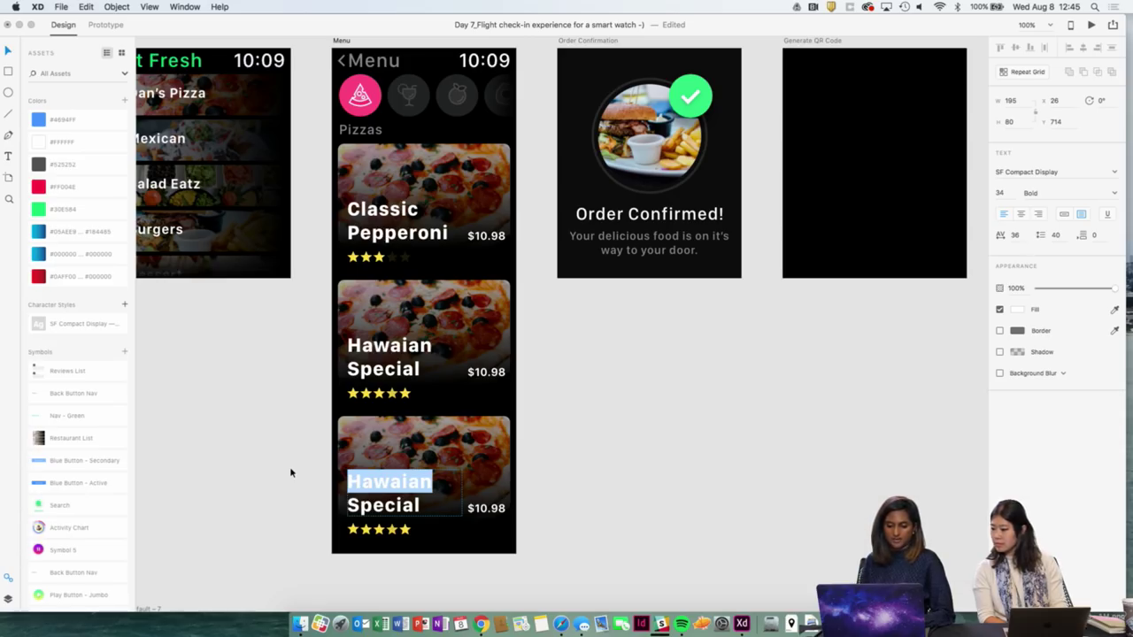
pyautogui.write('Ve')
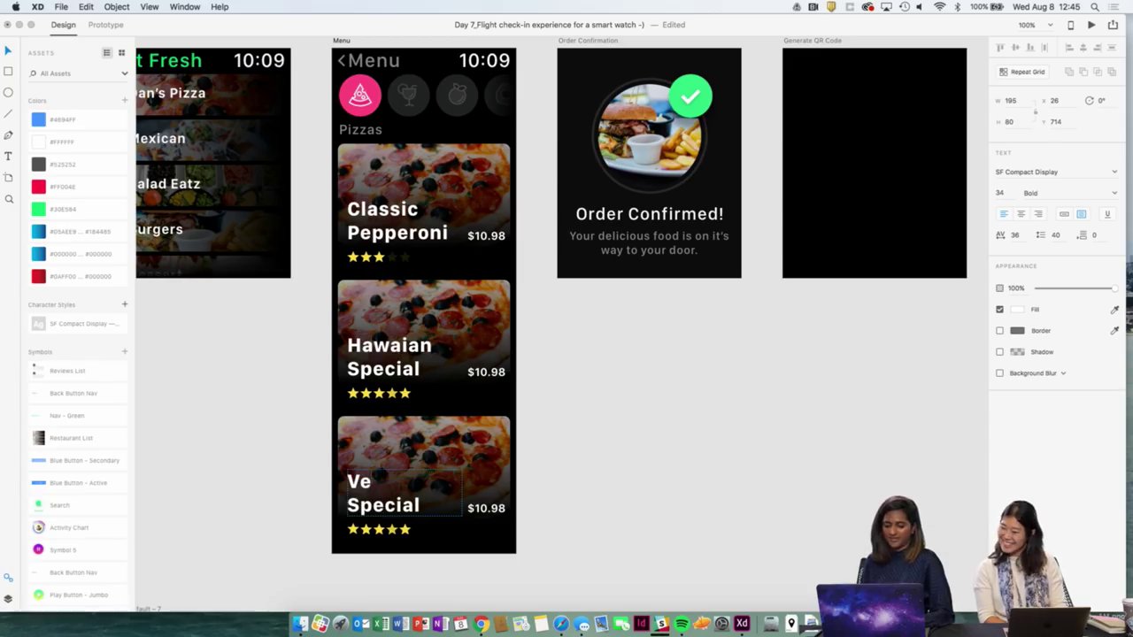
pyautogui.write('rggie Supreme')
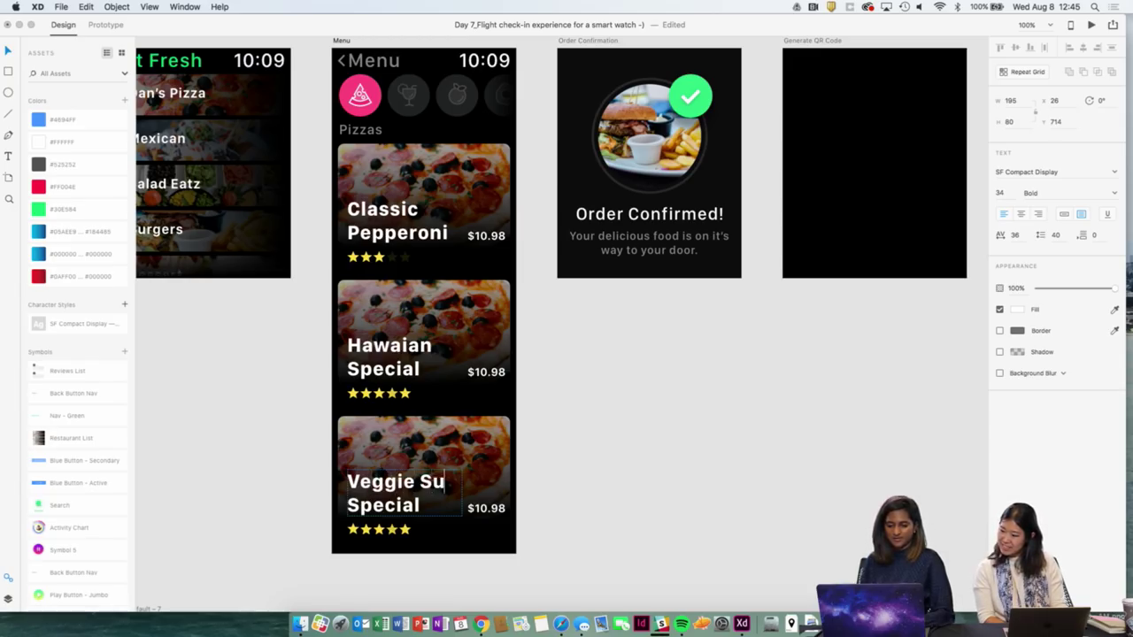
pyautogui.press('Delete')
pyautogui.press('Delete')
pyautogui.press('Delete')
pyautogui.press('Delete')
pyautogui.press('Delete')
pyautogui.press('Delete')
pyautogui.press('Delete')
pyautogui.press('Delete')
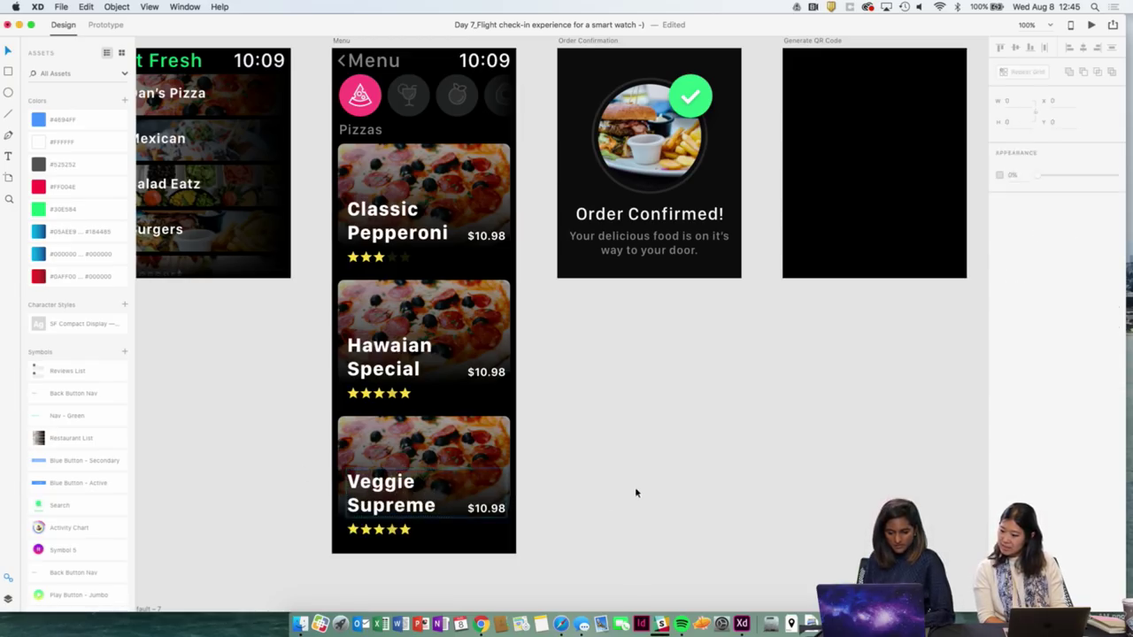
pyautogui.press('Escape')
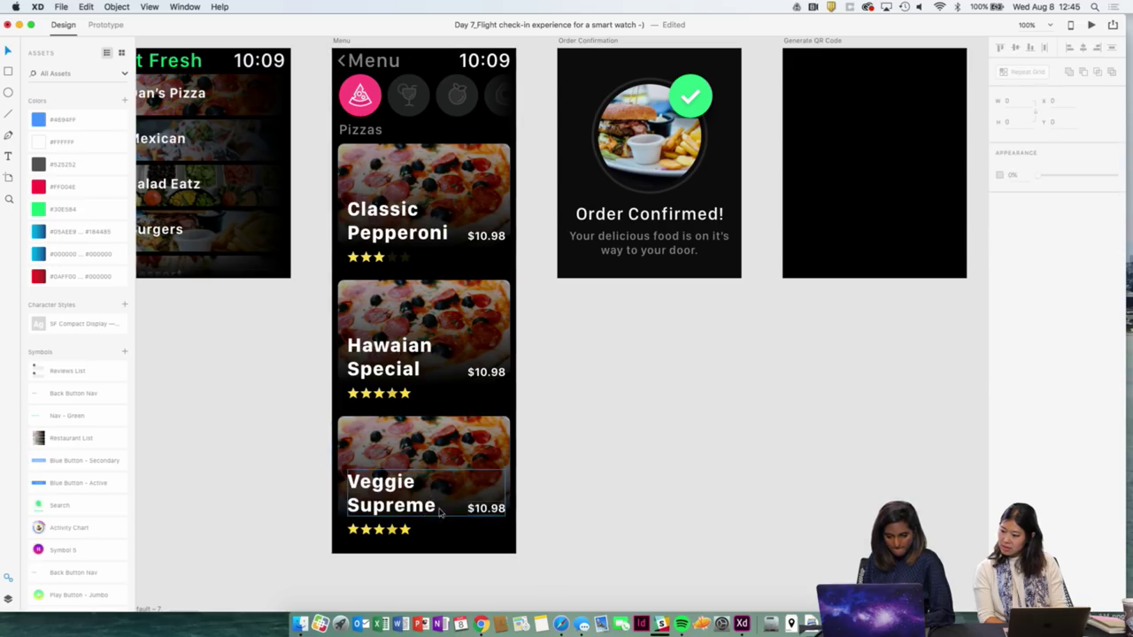
pyautogui.doubleClick(403, 512)
pyautogui.click(627, 445)
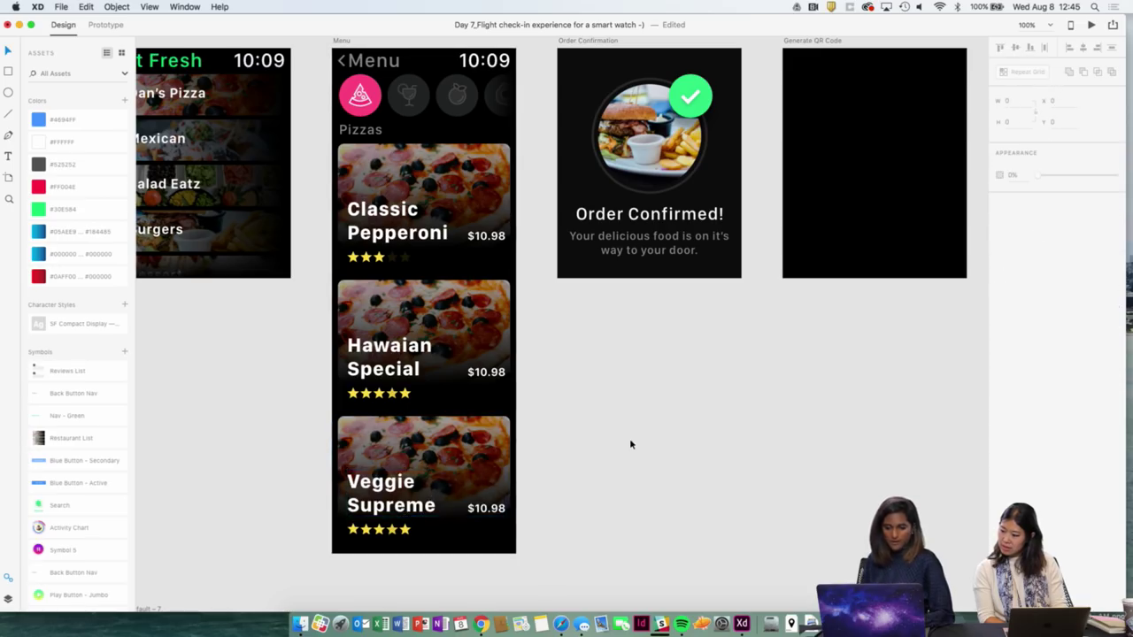
# Preview the Menu artboard as a prototype, close the preview and return to design mode.
pyautogui.press('super+minus')
pyautogui.click(396, 110)
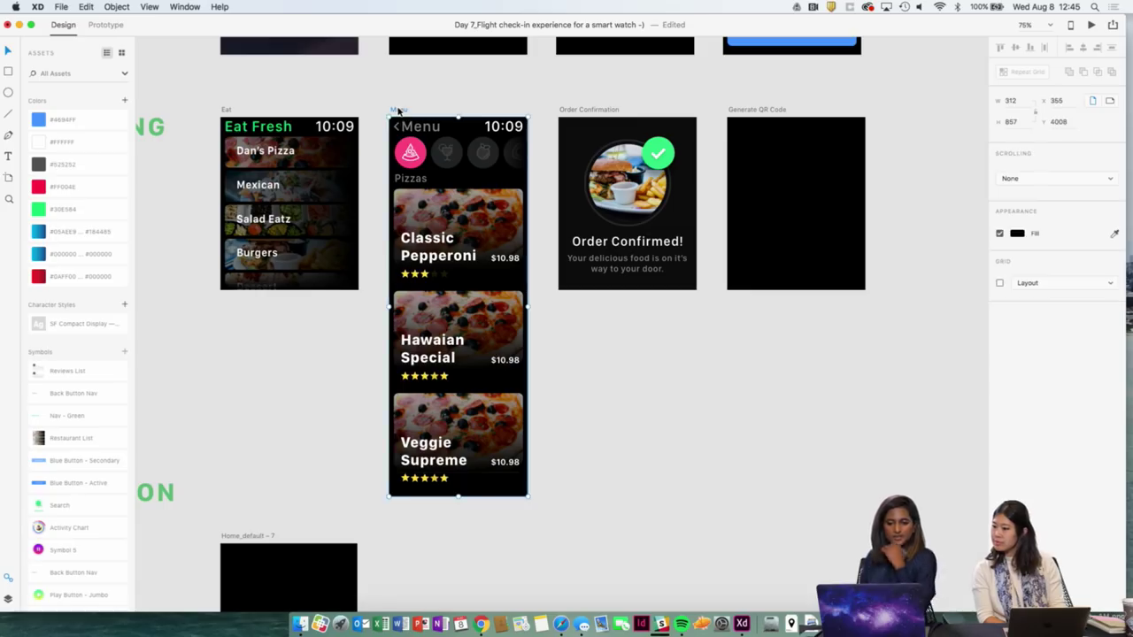
pyautogui.click(105, 24)
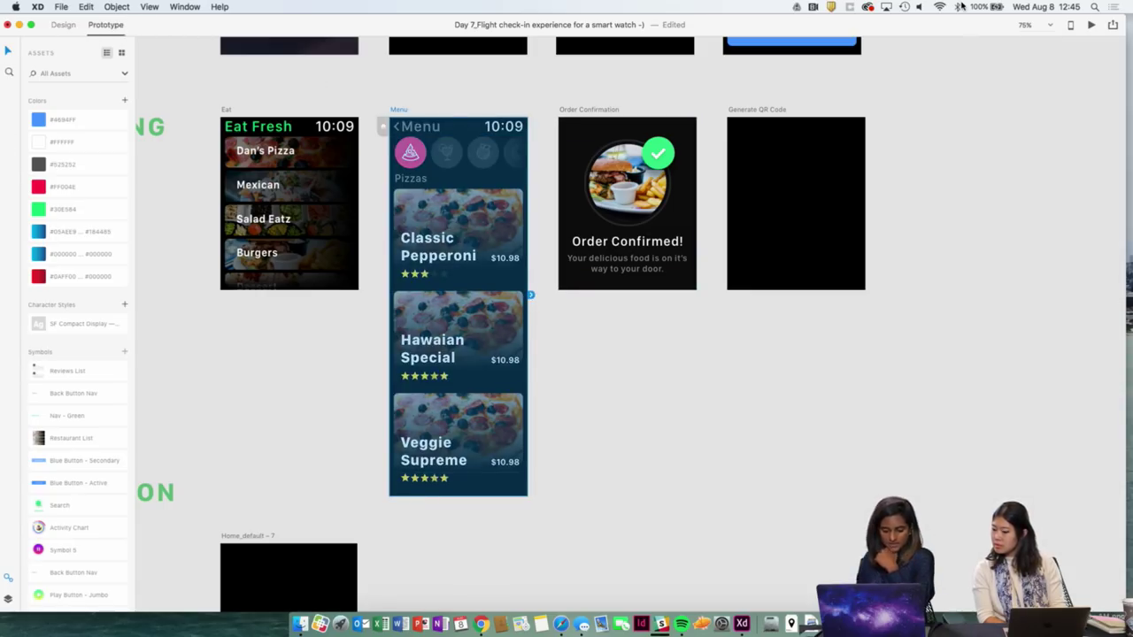
pyautogui.press('super+Return')
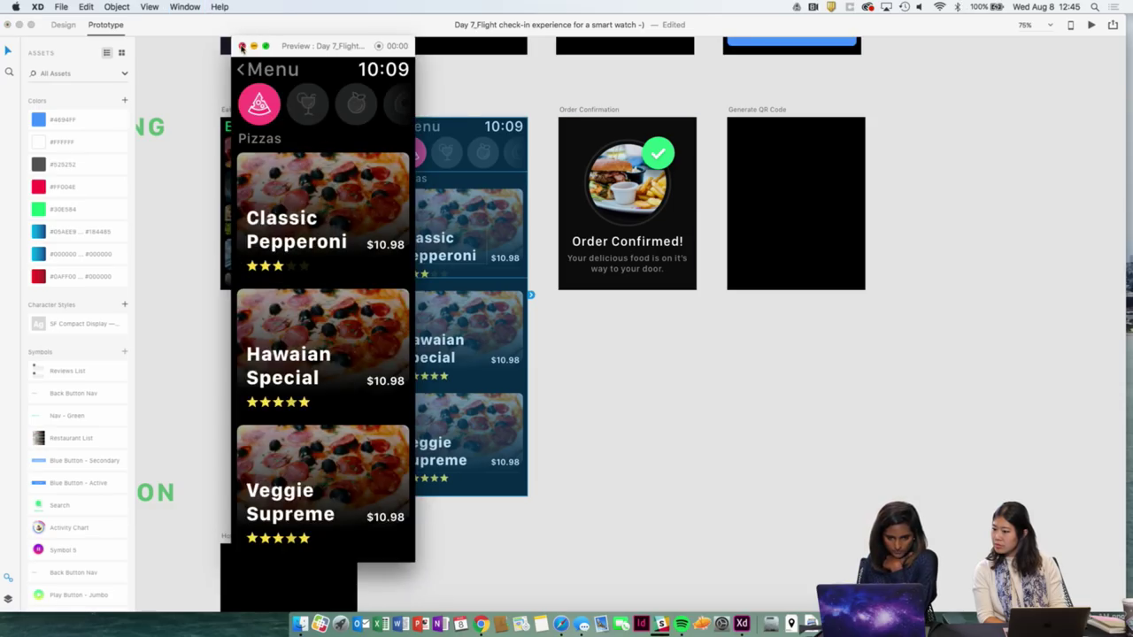
pyautogui.click(241, 47)
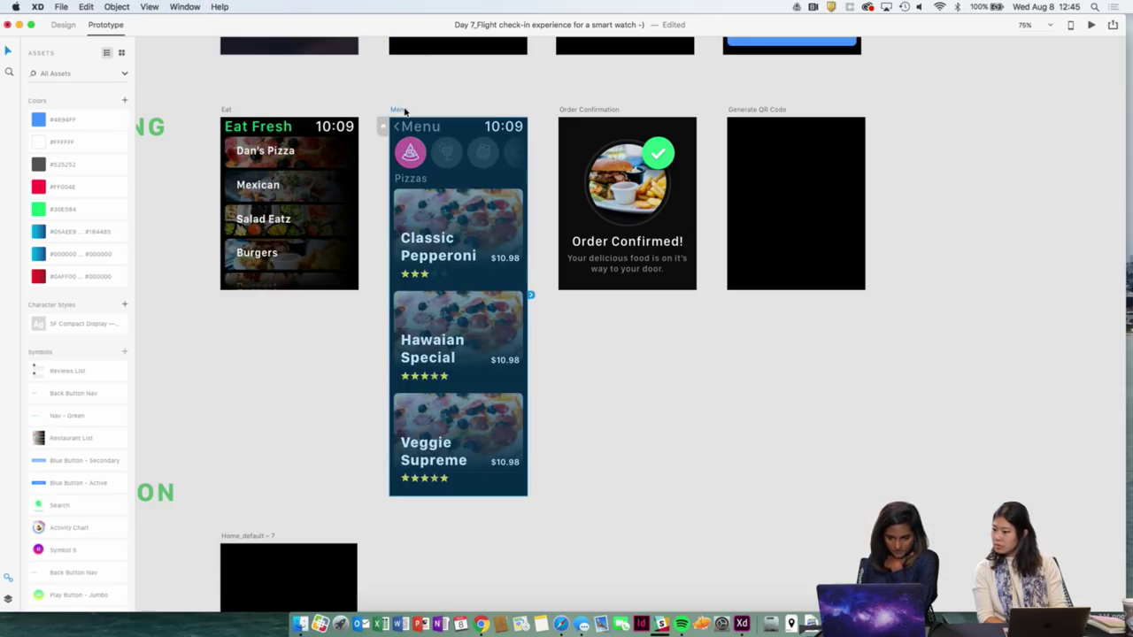
pyautogui.click(69, 25)
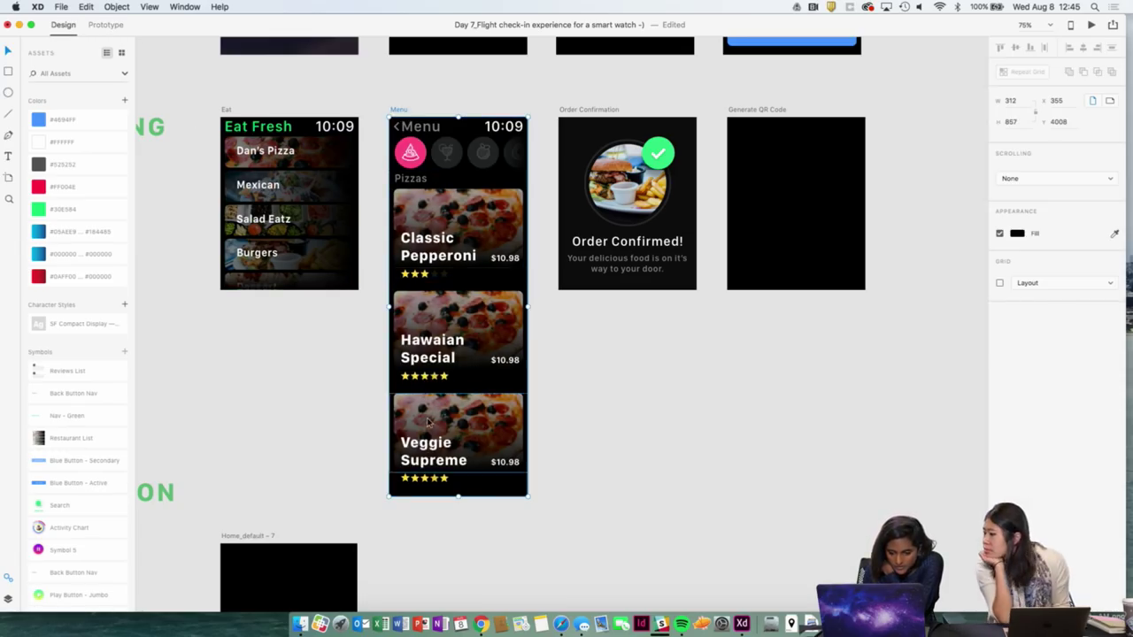
pyautogui.click(999, 282)
pyautogui.click(999, 282)
pyautogui.click(1109, 283)
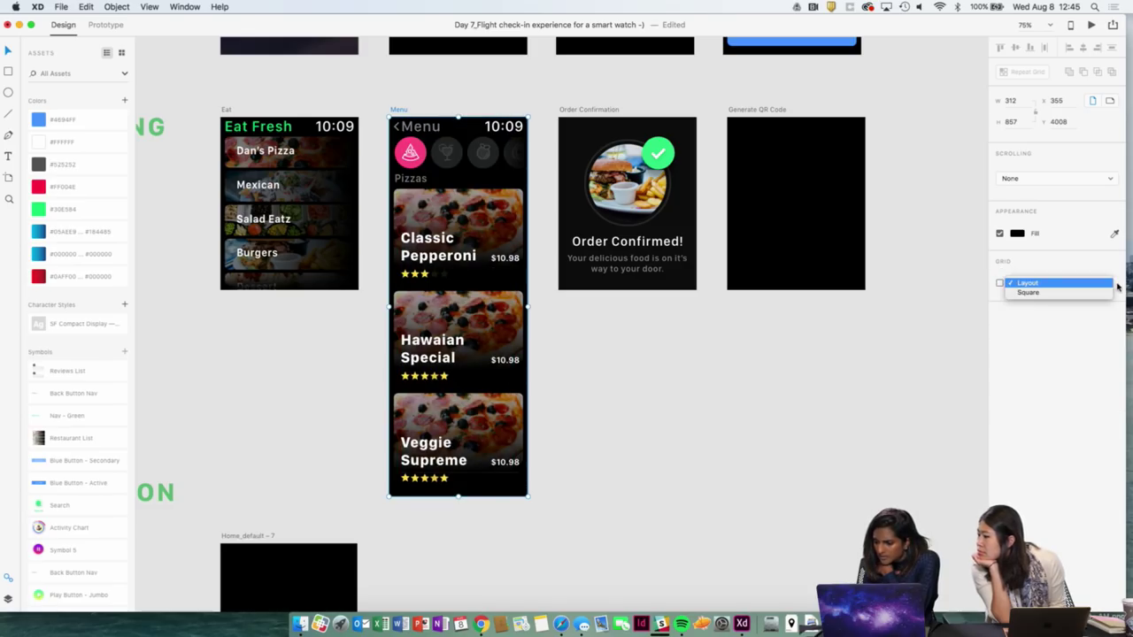
pyautogui.click(771, 367)
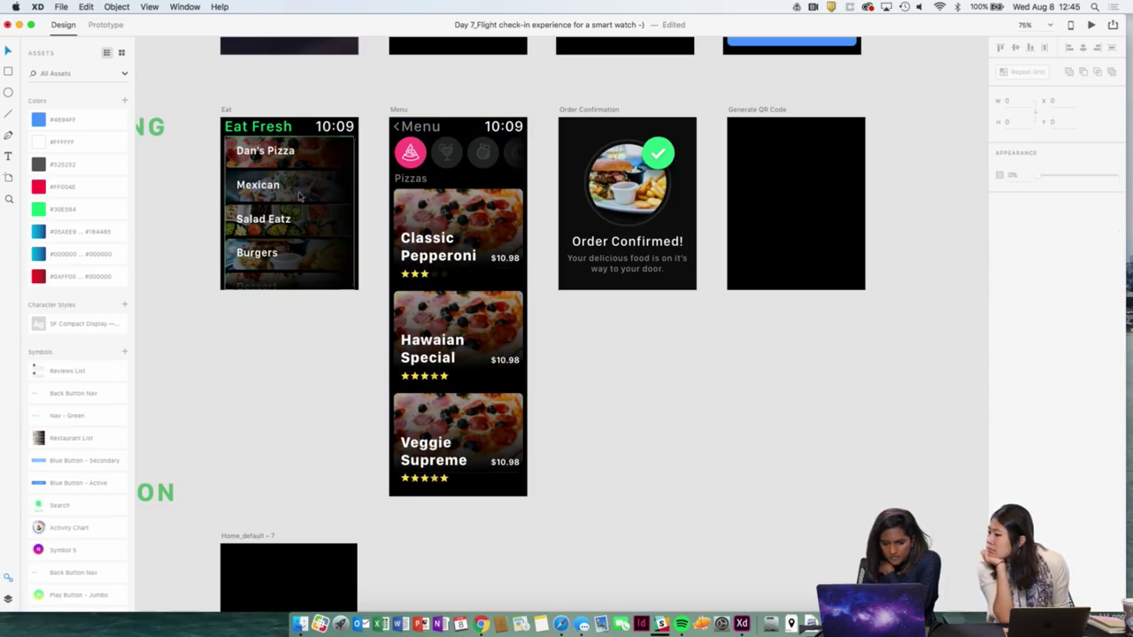
pyautogui.click(398, 109)
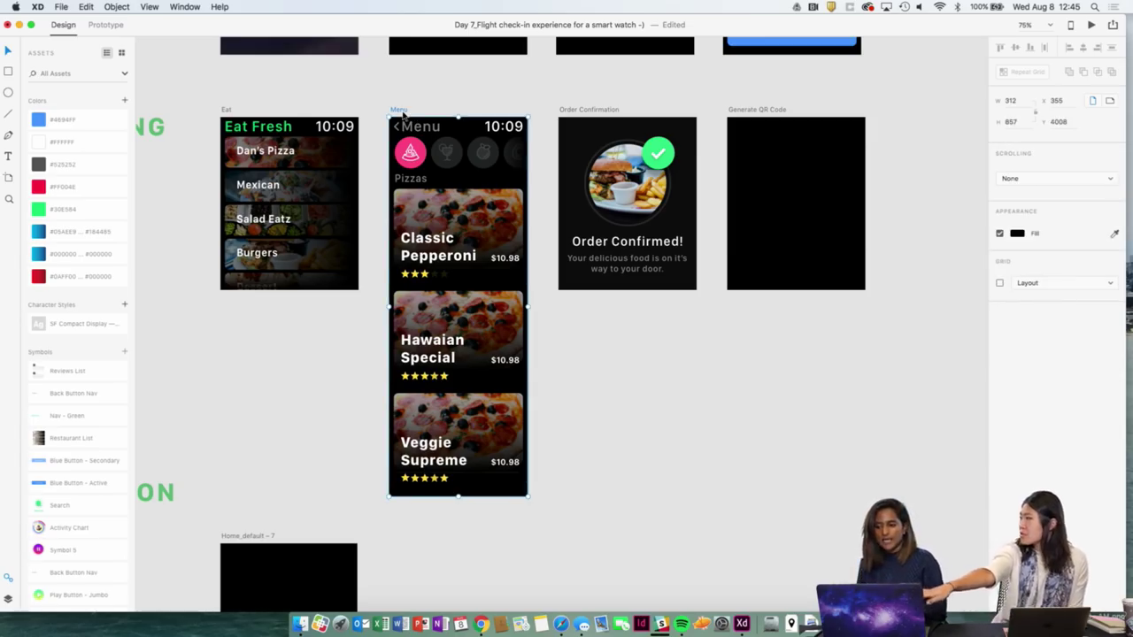
pyautogui.click(151, 7)
pyautogui.moveTo(118, 6)
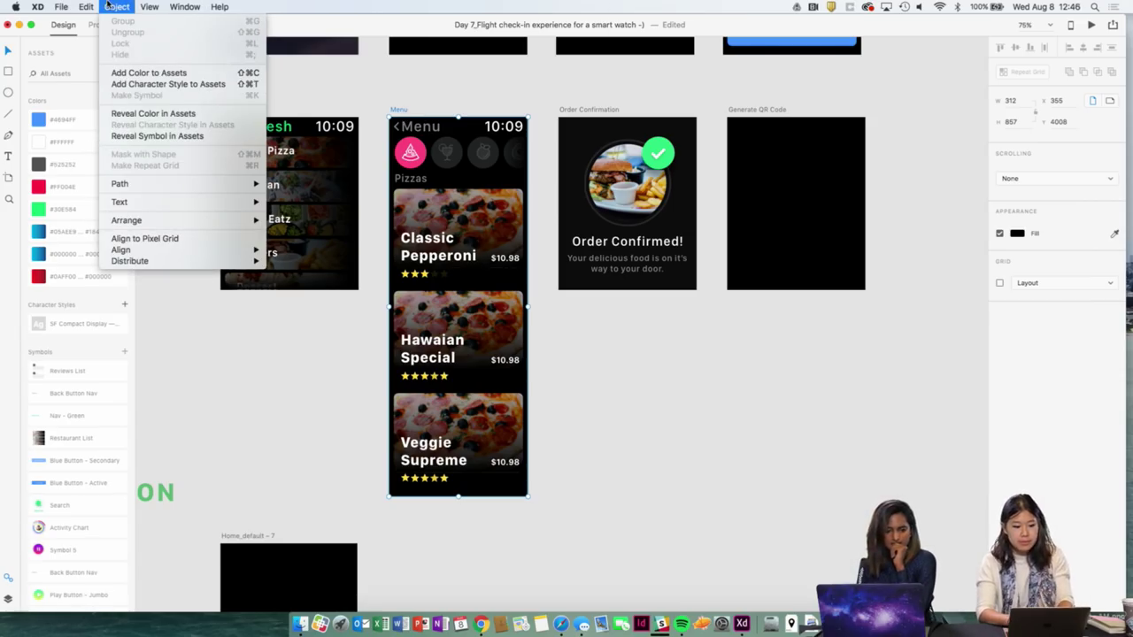
pyautogui.moveTo(153, 185)
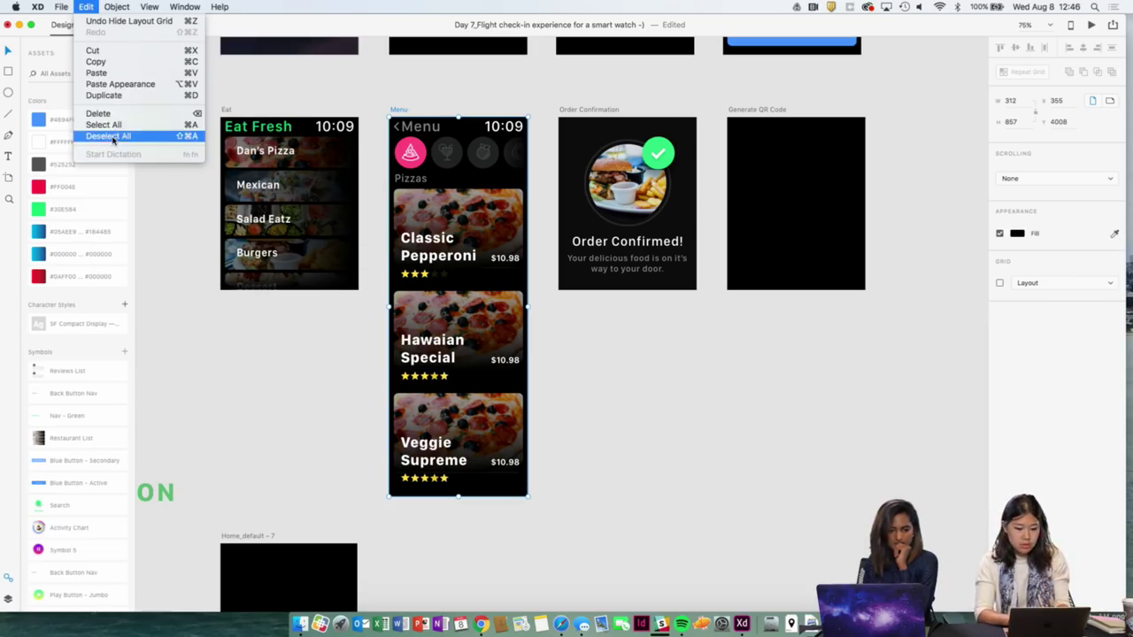
pyautogui.click(113, 137)
# Copy the blue Done button from the Device paired artboard and paste it into the Generate QR Code artboard.
pyautogui.scroll(-2, 678, 449)
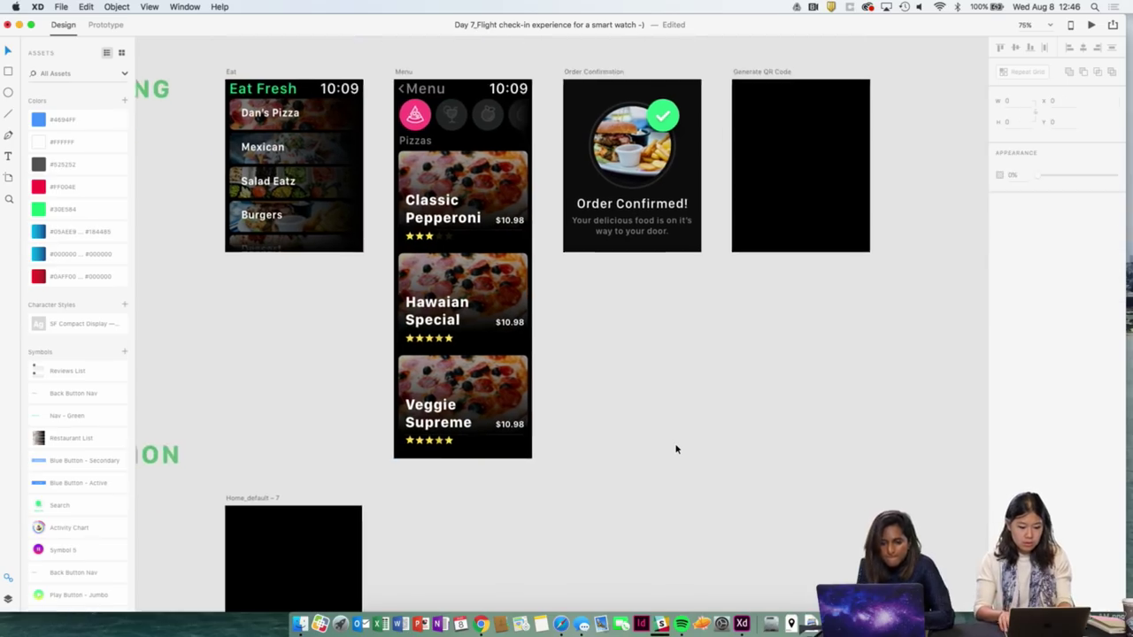
pyautogui.scroll(3, 677, 448)
pyautogui.scroll(2, 677, 449)
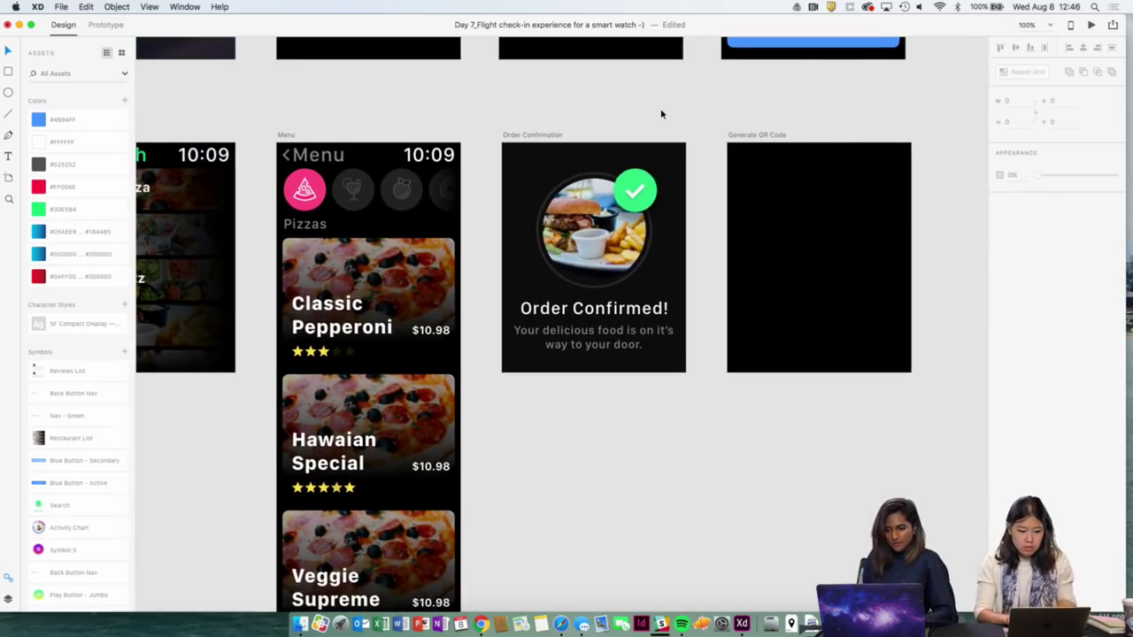
pyautogui.scroll(-2, 589, 288)
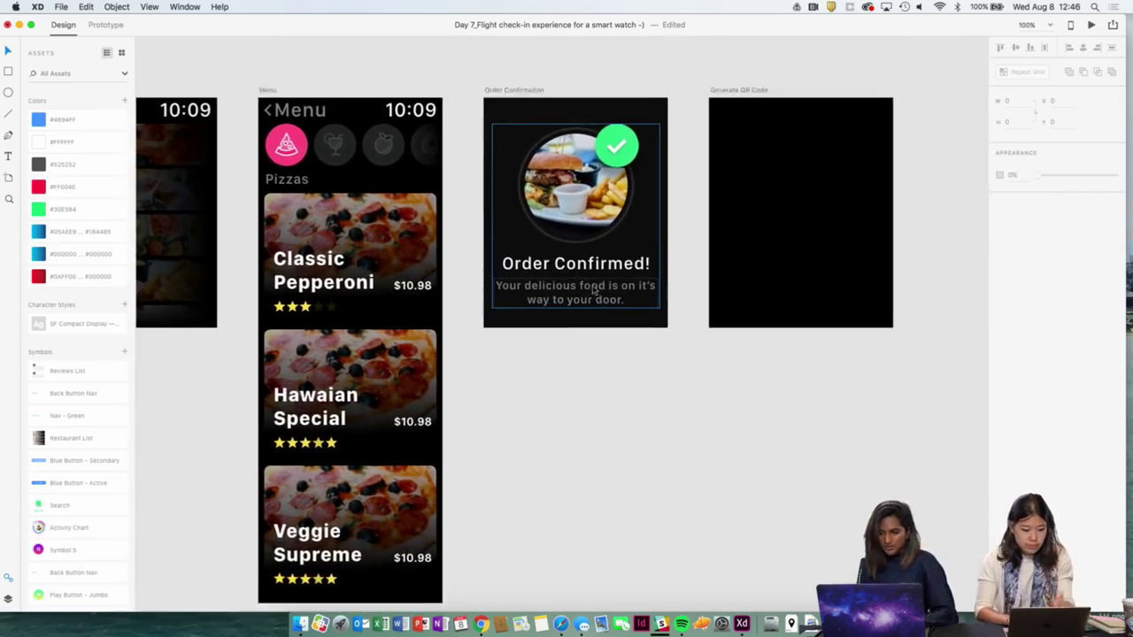
pyautogui.scroll(2, 595, 290)
pyautogui.click(595, 290)
pyautogui.scroll(5, 620, 195)
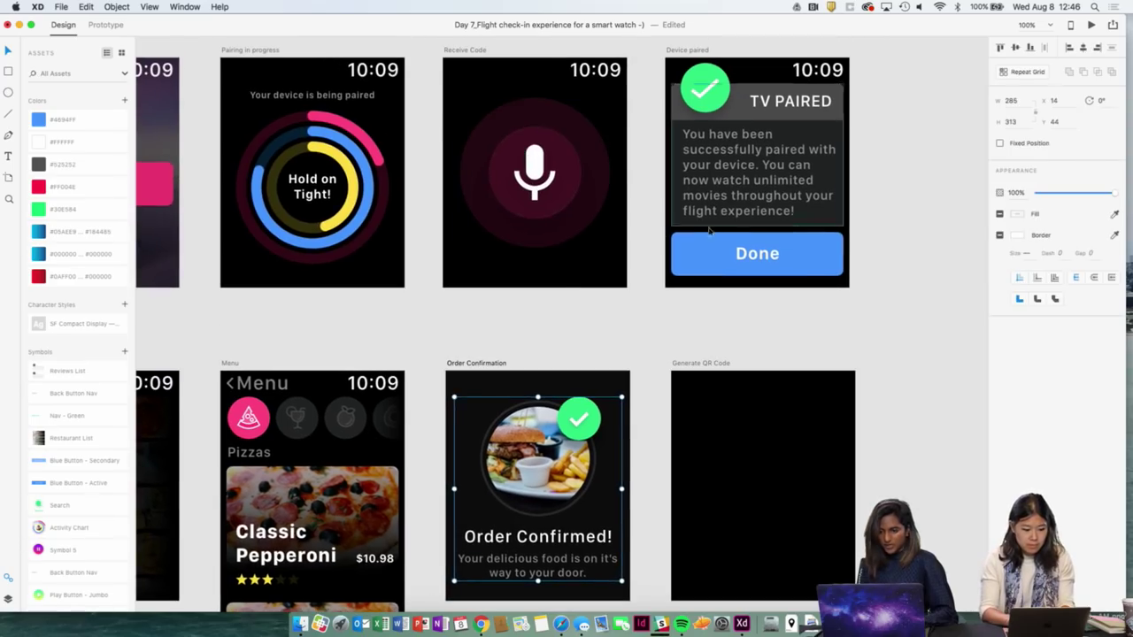
pyautogui.click(718, 246)
pyautogui.scroll(-5, 673, 244)
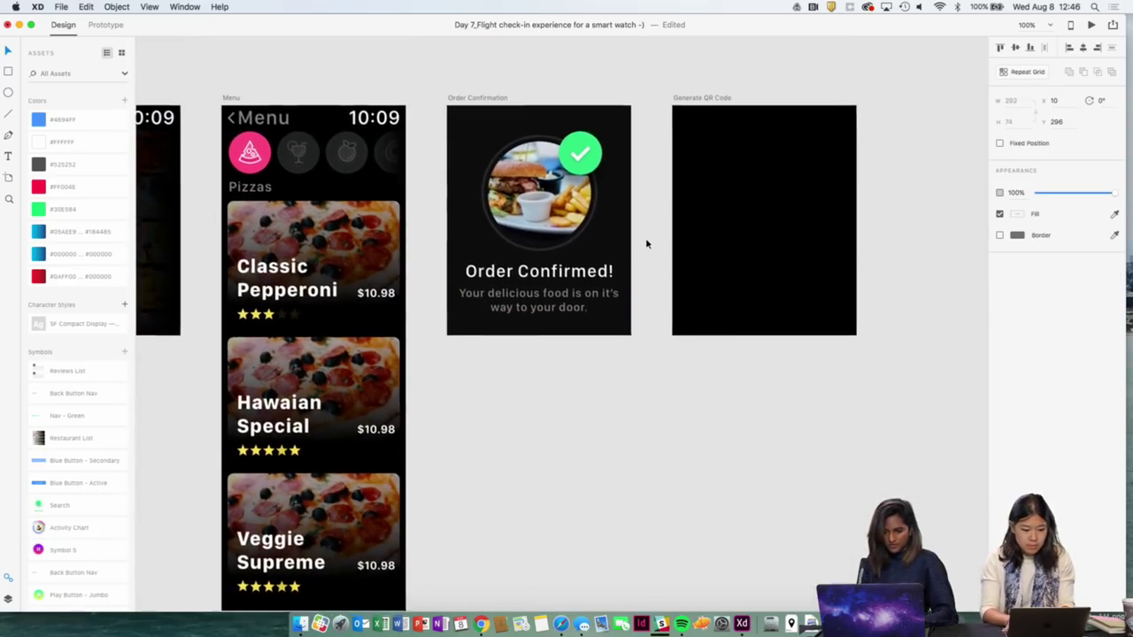
pyautogui.hscroll(3, 698, 119)
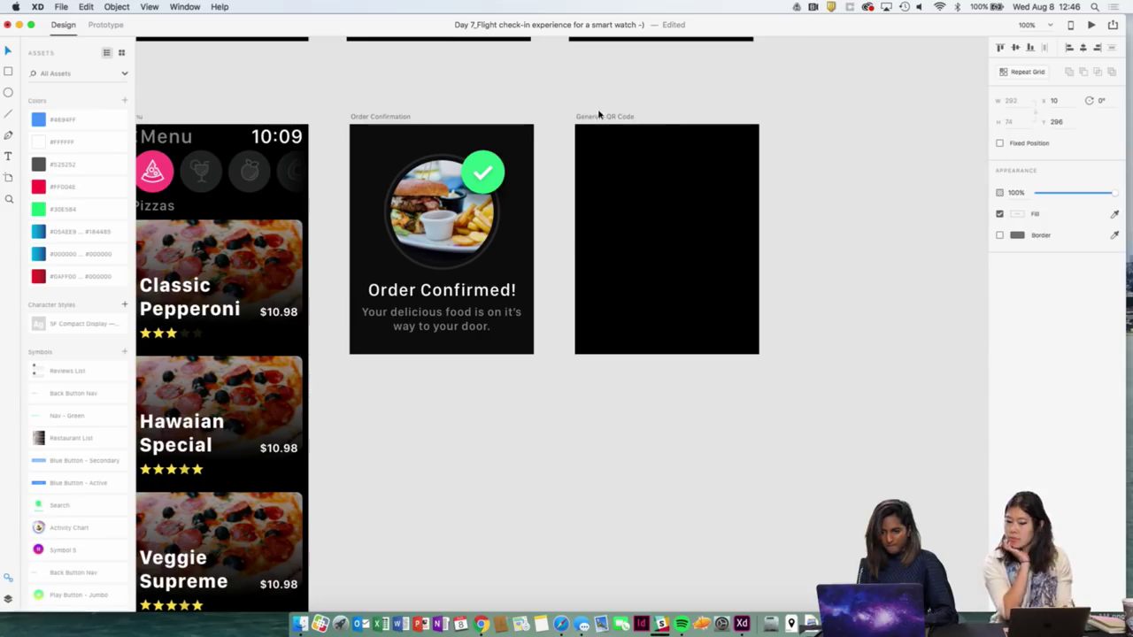
pyautogui.click(599, 115)
pyautogui.press('super+v')
pyautogui.click(769, 216)
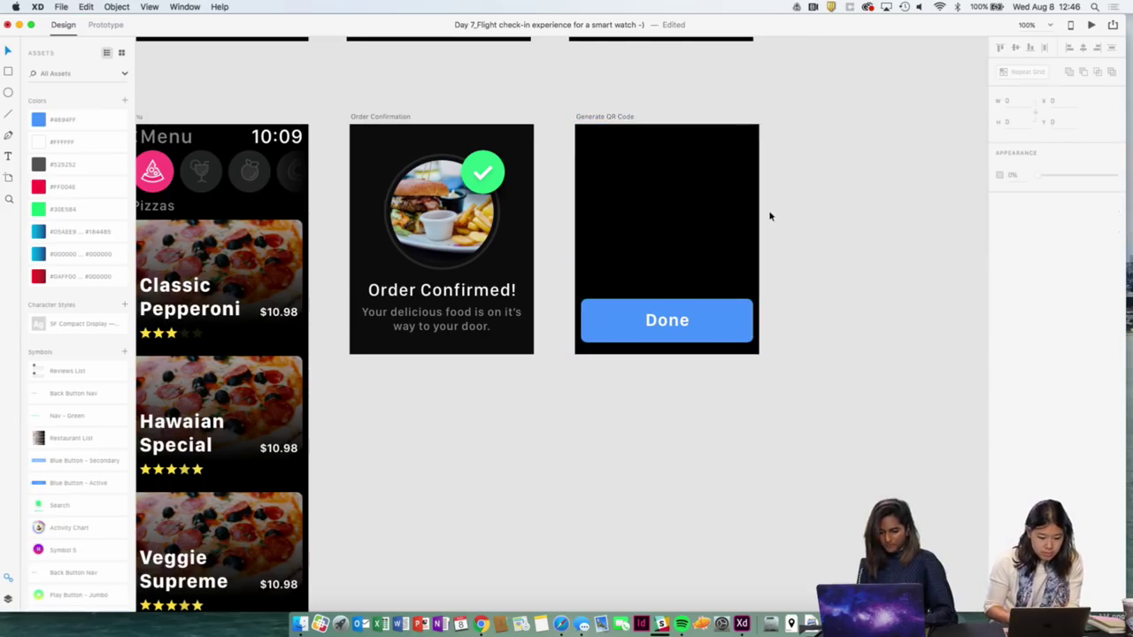
pyautogui.press('t')
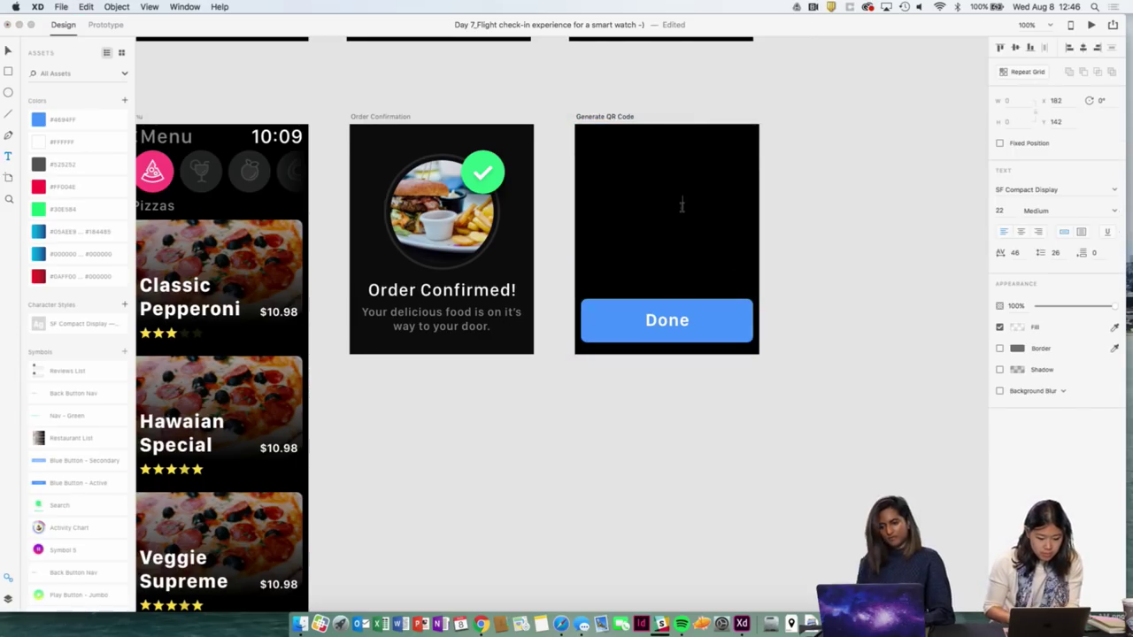
pyautogui.click(9, 51)
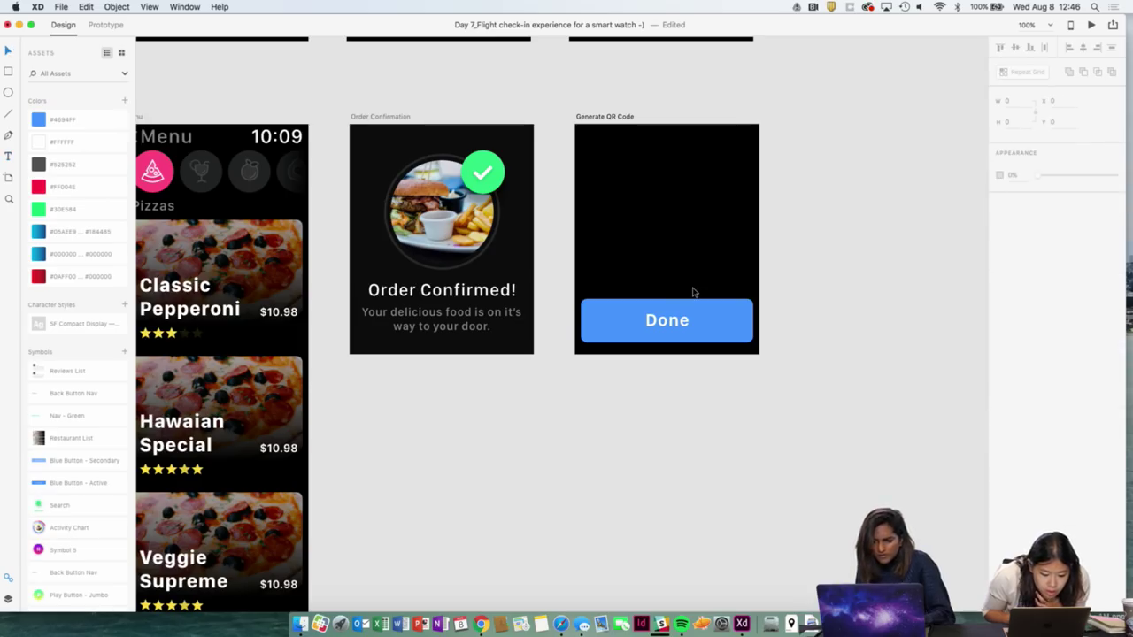
# Copy the back arrow, title and time from the Menu artboard and paste them into the Order Confirmation artboard.
pyautogui.click(586, 218)
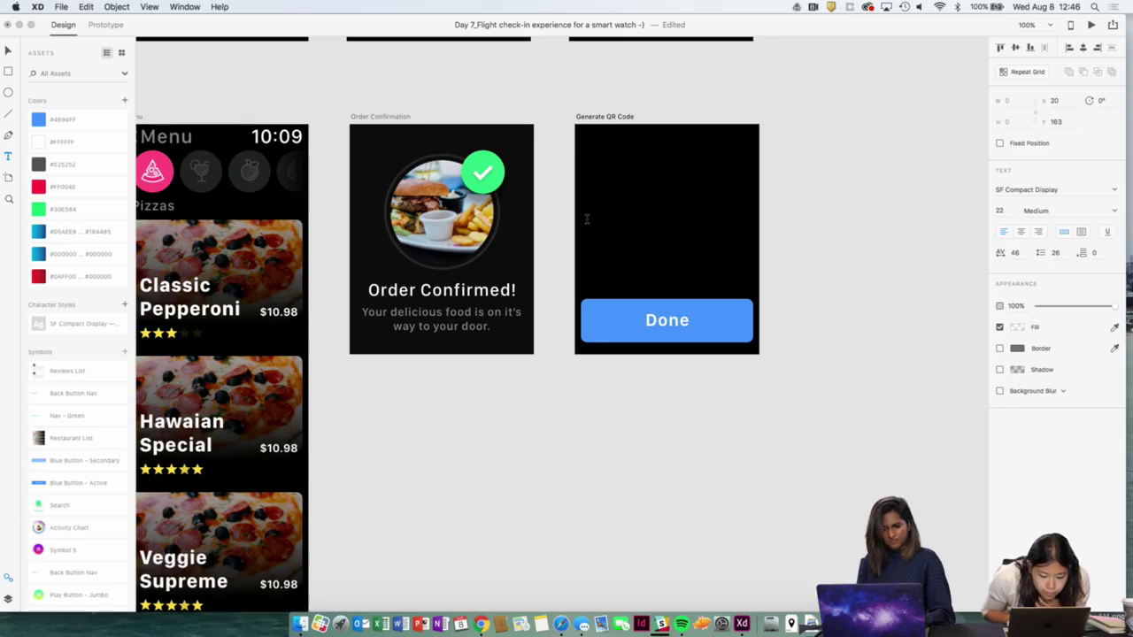
pyautogui.click(8, 50)
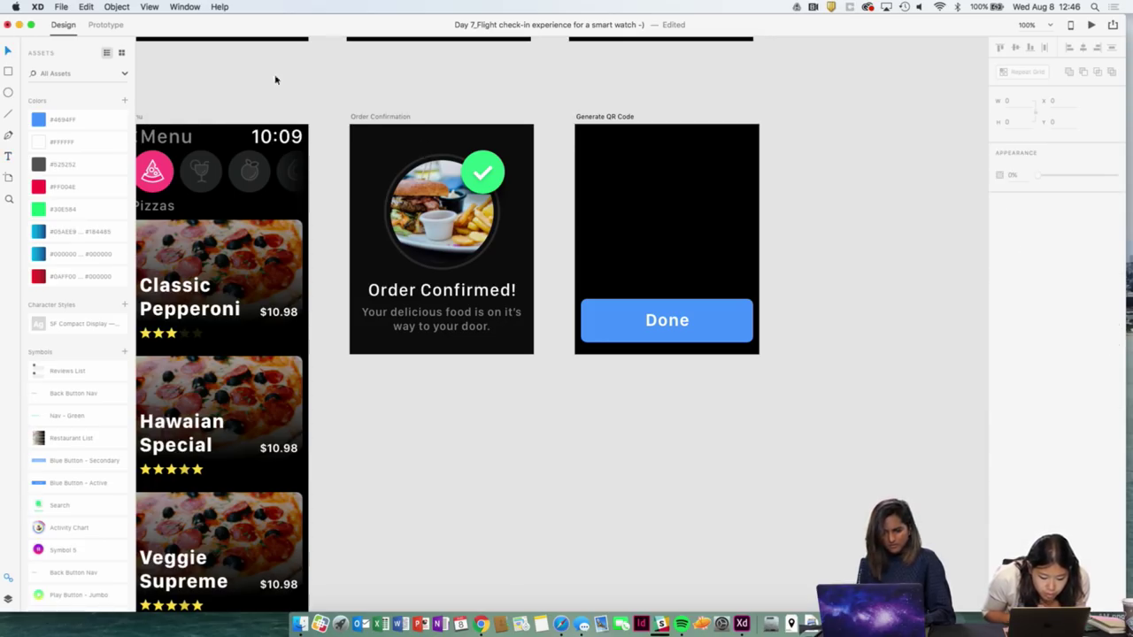
pyautogui.click(397, 162)
pyautogui.hscroll(-2, 380, 159)
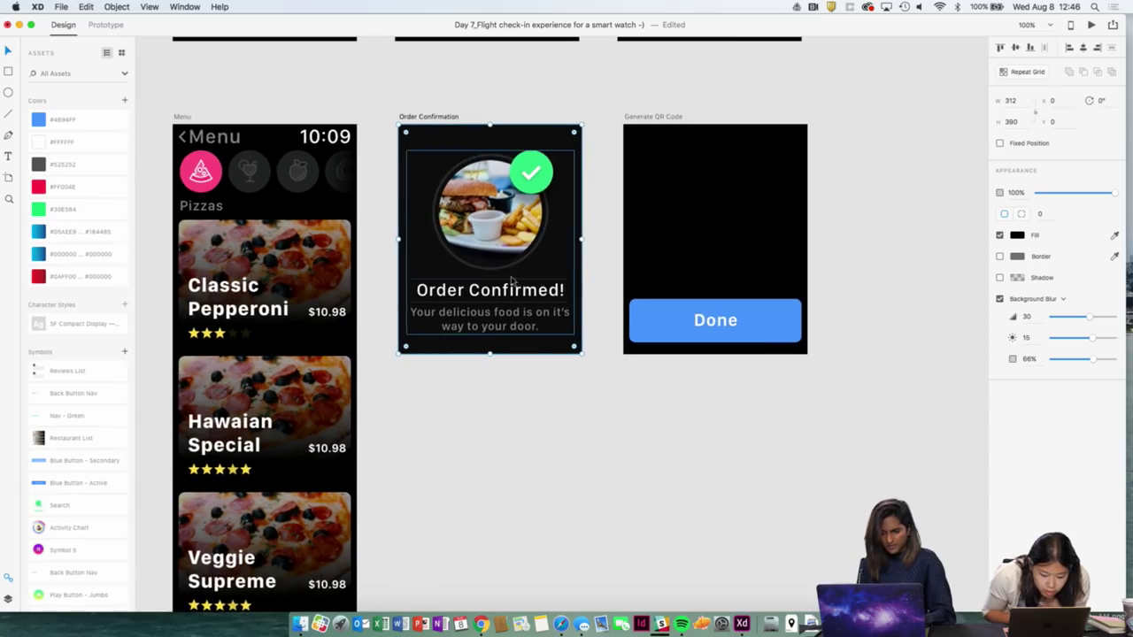
pyautogui.click(352, 147)
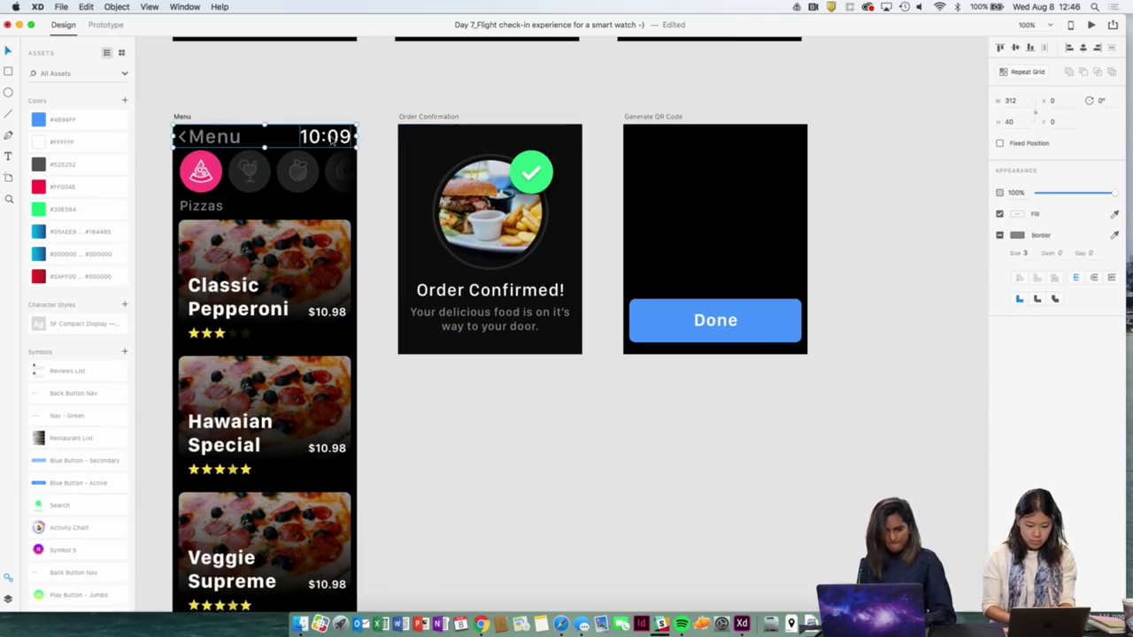
pyautogui.click(326, 142)
pyautogui.press('Escape')
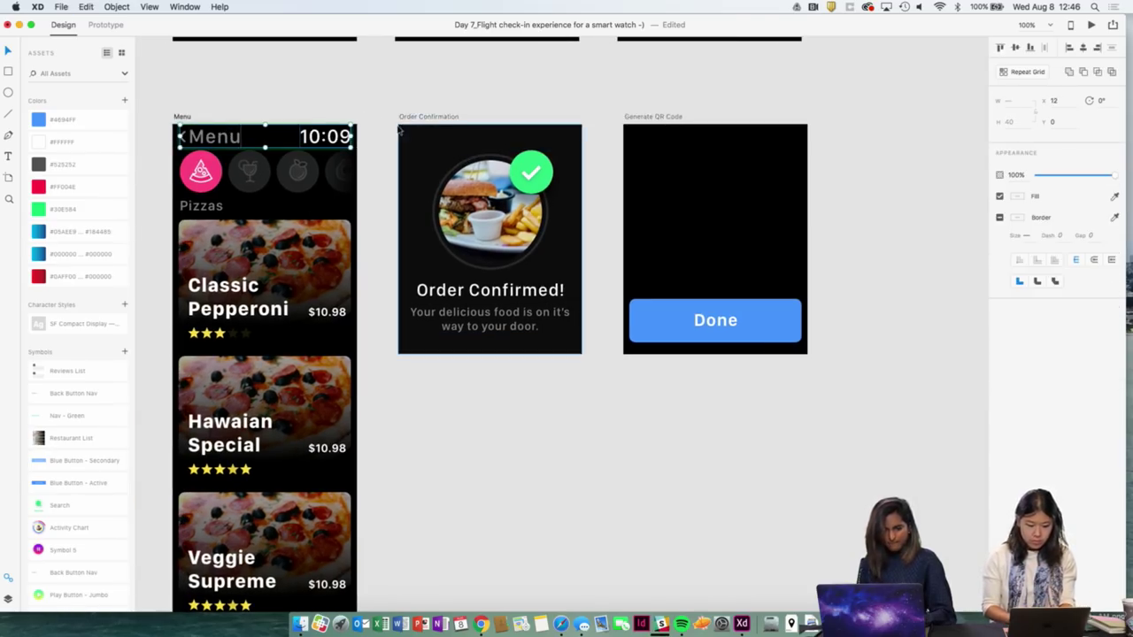
pyautogui.press('super+c')
pyautogui.click(432, 116)
pyautogui.press('super+v')
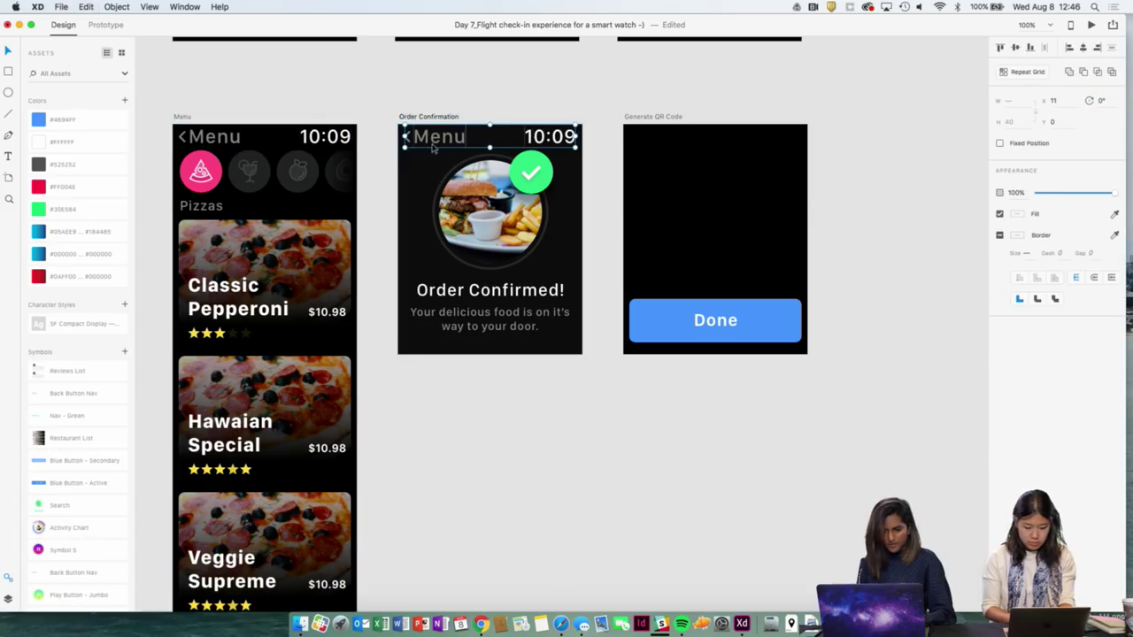
# Replace the pasted title on the Order Confirmation artboard with "Back".
pyautogui.doubleClick(440, 140)
pyautogui.doubleClick(441, 139)
pyautogui.write('bA')
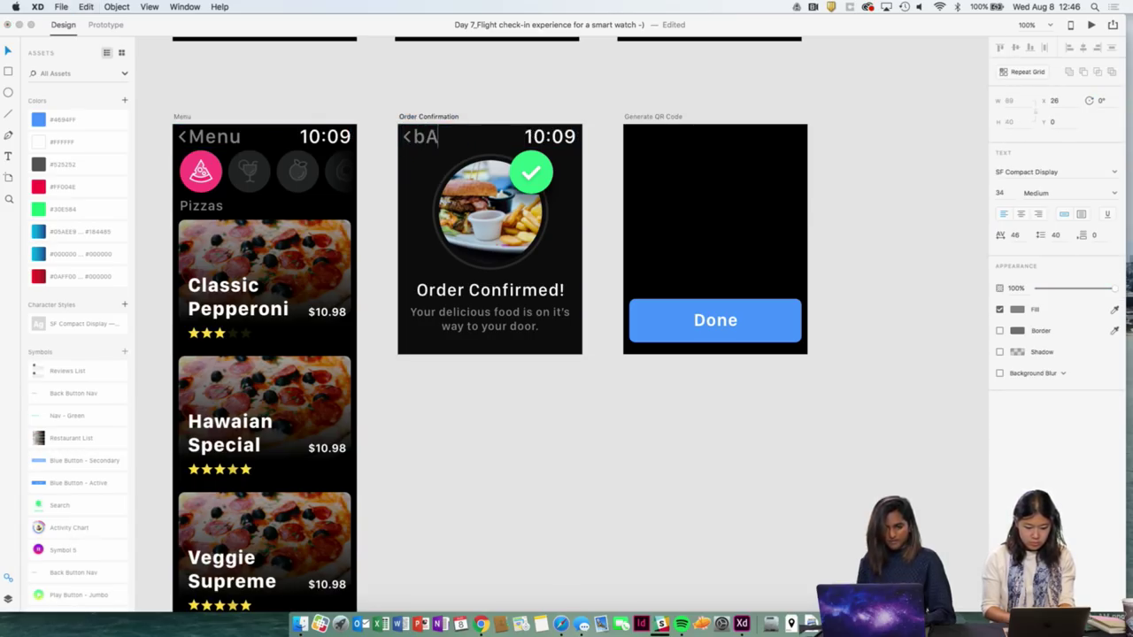
pyautogui.press('BackSpace')
pyautogui.press('BackSpace')
pyautogui.write('Back')
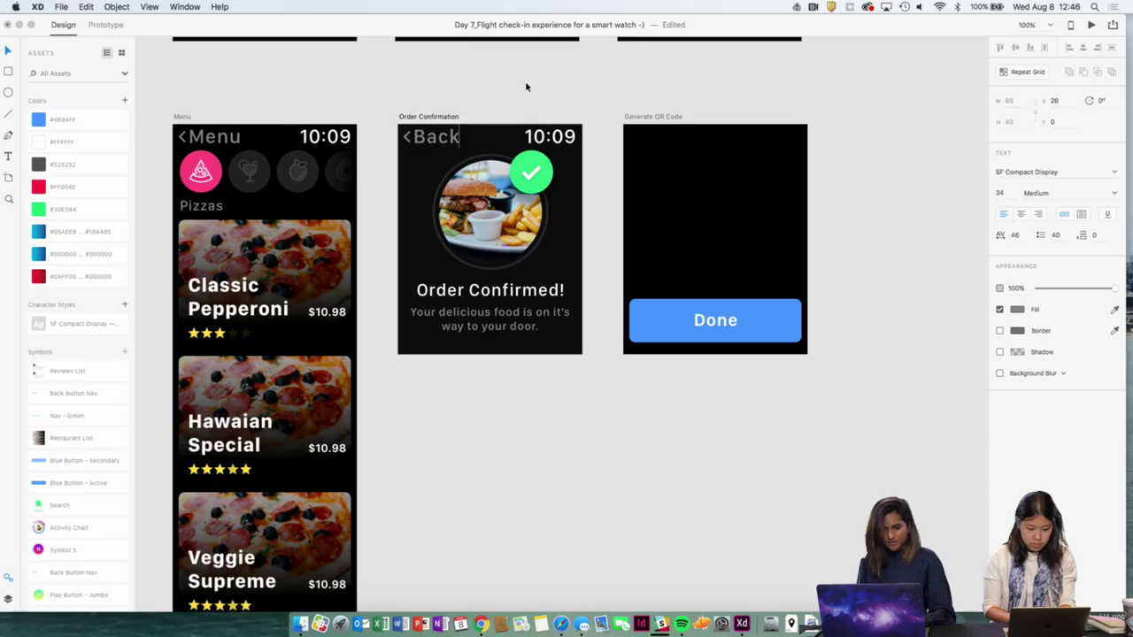
pyautogui.press('Escape')
pyautogui.click(587, 419)
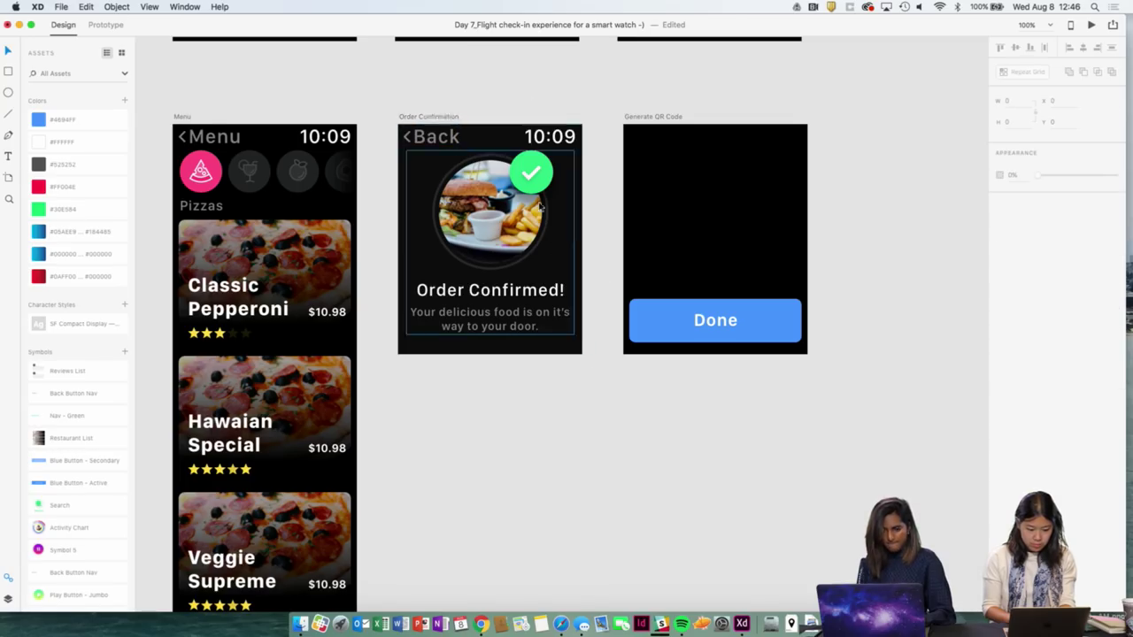
# Ungroup the order confirmation content, then shrink the round burger image with its checkmark and move it up below the header.
pyautogui.click(485, 184)
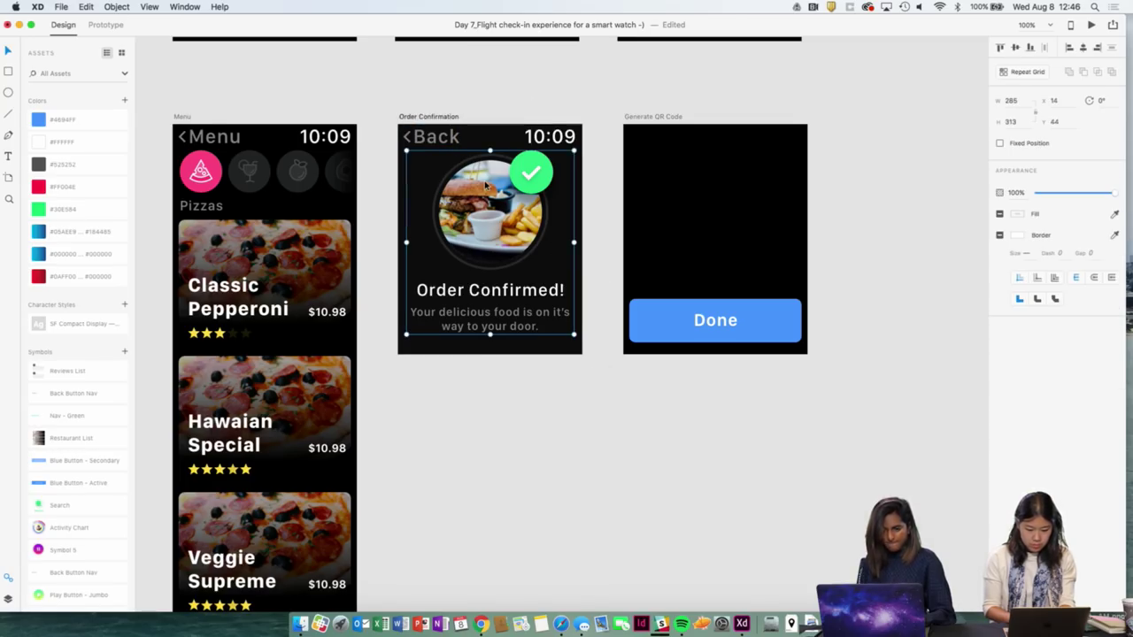
pyautogui.rightClick(466, 248)
pyautogui.click(496, 346)
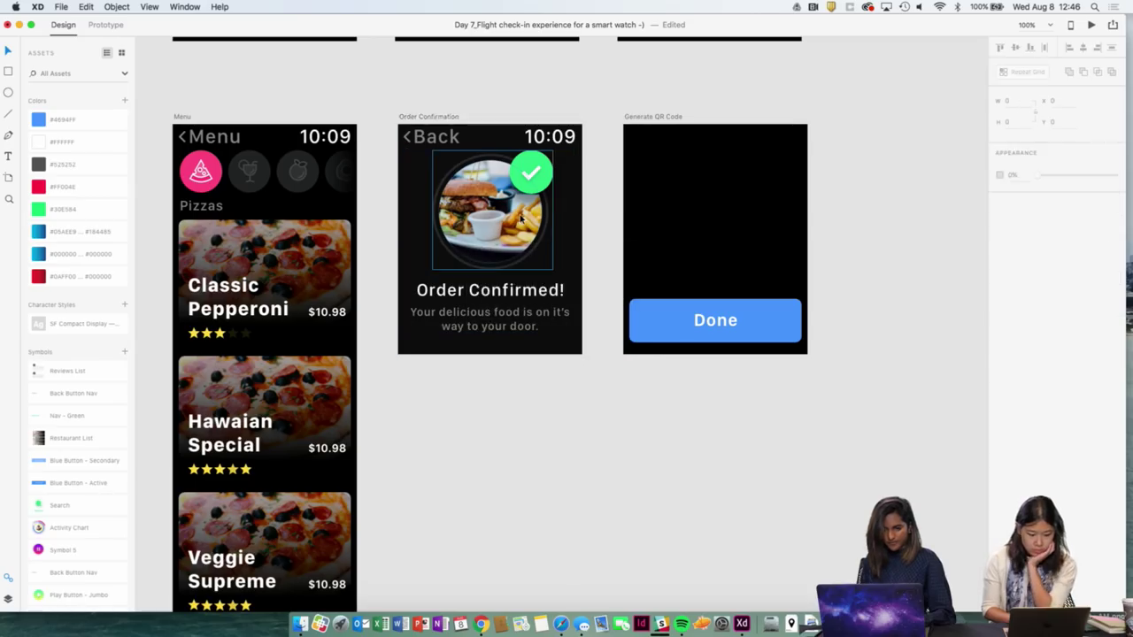
pyautogui.click(522, 220)
pyautogui.moveTo(553, 153); pyautogui.dragTo(542, 162)
pyautogui.moveTo(512, 231); pyautogui.dragTo(508, 221)
# Duplicate the Classic Pepperoni card group below the Generate QR Code artboard, ungroup the copy and delete its "Pizzas" label.
pyautogui.moveTo(342, 251); pyautogui.dragTo(756, 404)
pyautogui.rightClick(757, 405)
pyautogui.click(787, 476)
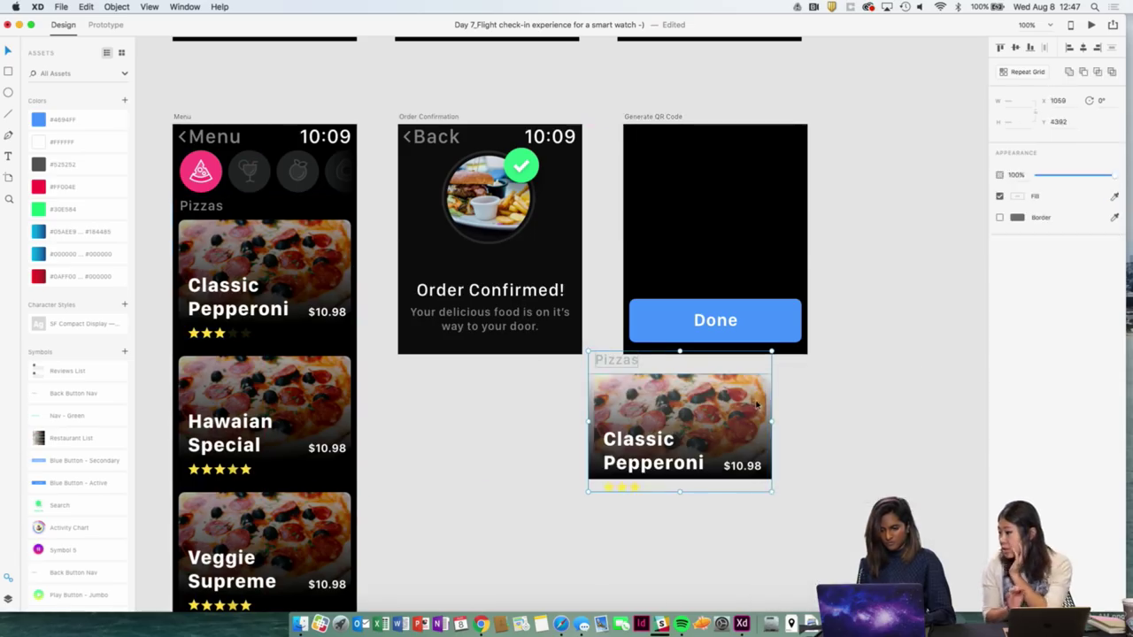
pyautogui.click(627, 365)
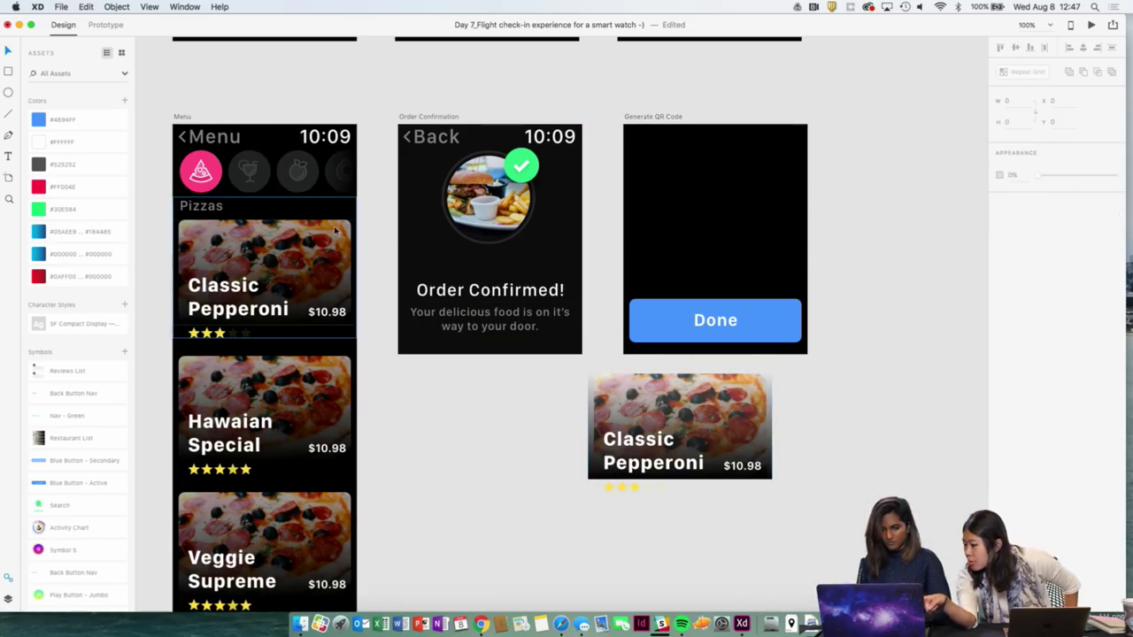
# Set the Menu artboard's scrolling to Vertical.
pyautogui.click(225, 124)
pyautogui.scroll(-3, 798, 250)
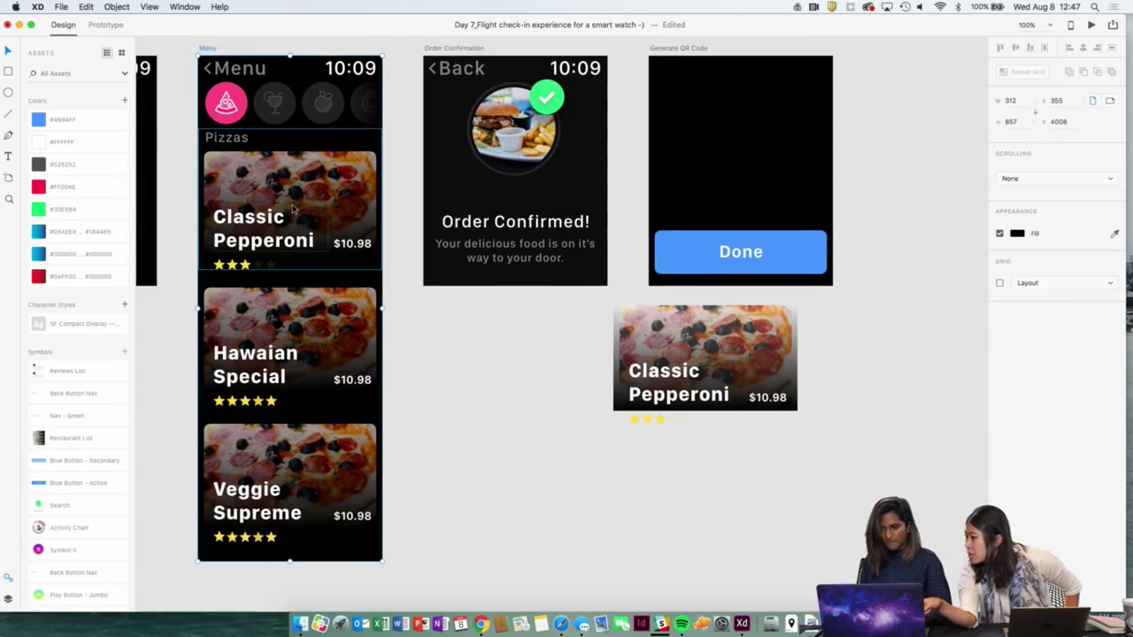
pyautogui.click(1044, 177)
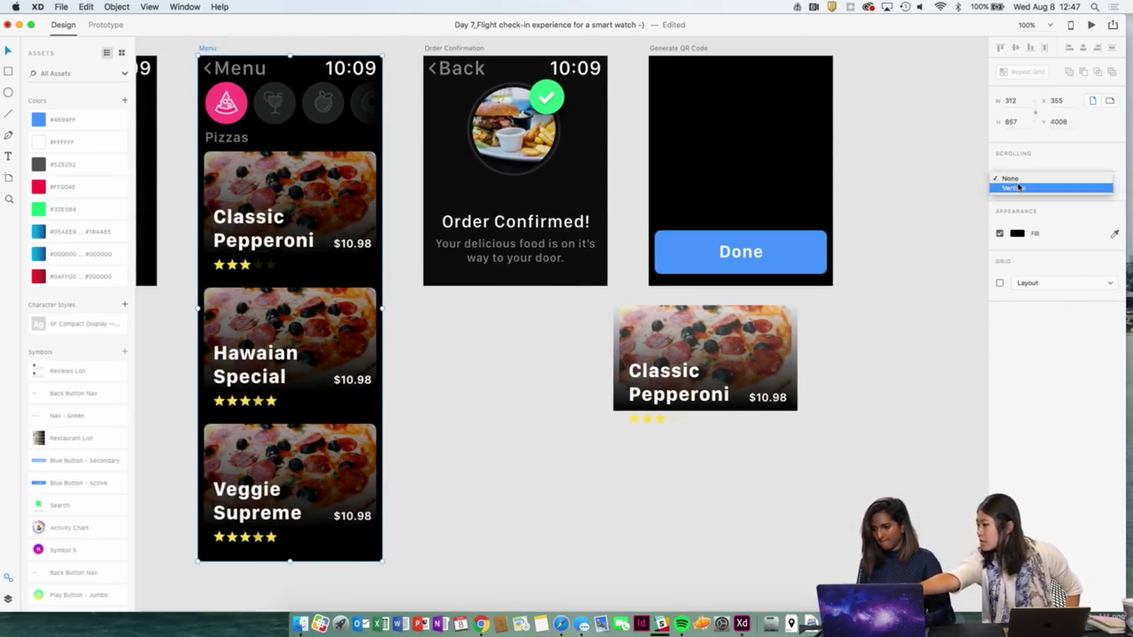
pyautogui.click(1044, 190)
pyautogui.click(559, 370)
# Preview the prototype from its home screen and from the Menu artboard, closing the preview each time.
pyautogui.scroll(2, 553, 365)
pyautogui.hscroll(-2, 553, 365)
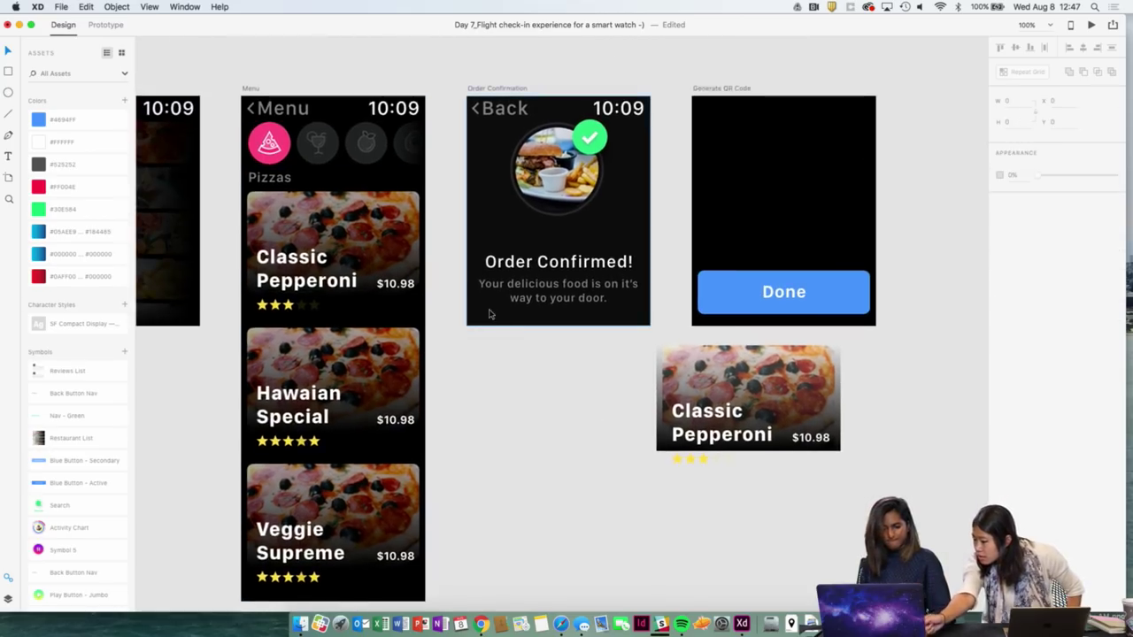
pyautogui.press('super+Return')
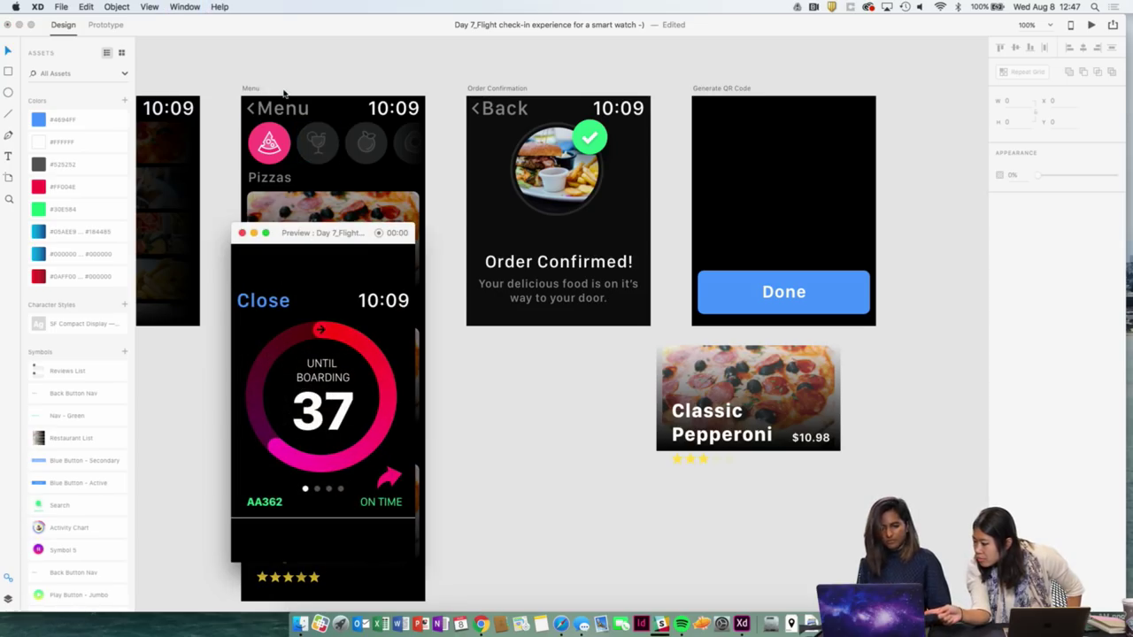
pyautogui.click(242, 232)
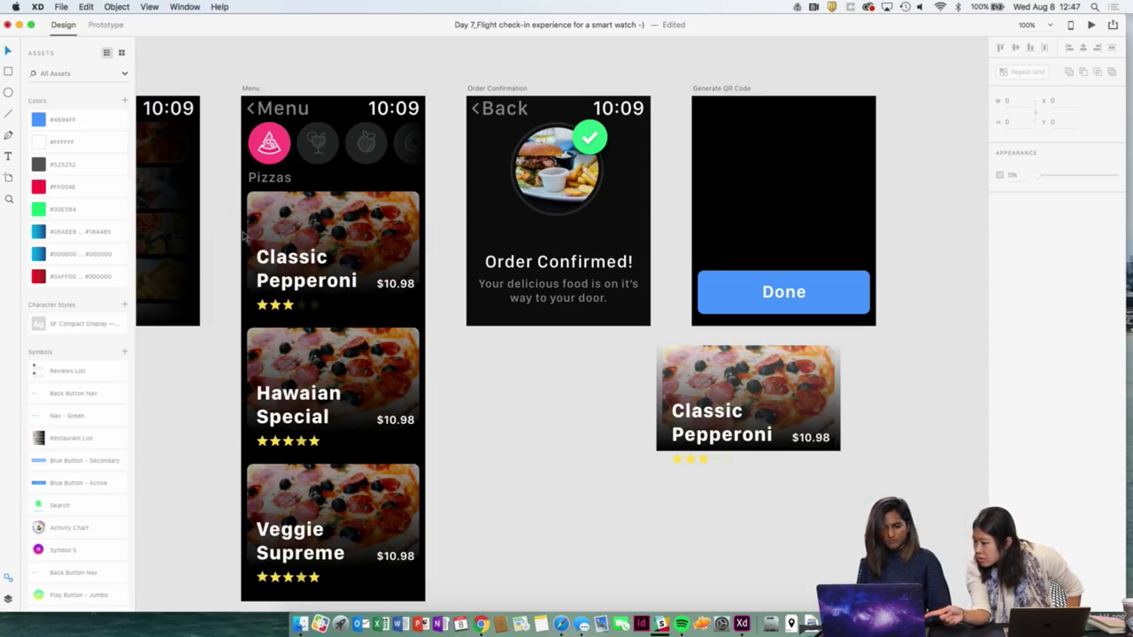
pyautogui.click(249, 90)
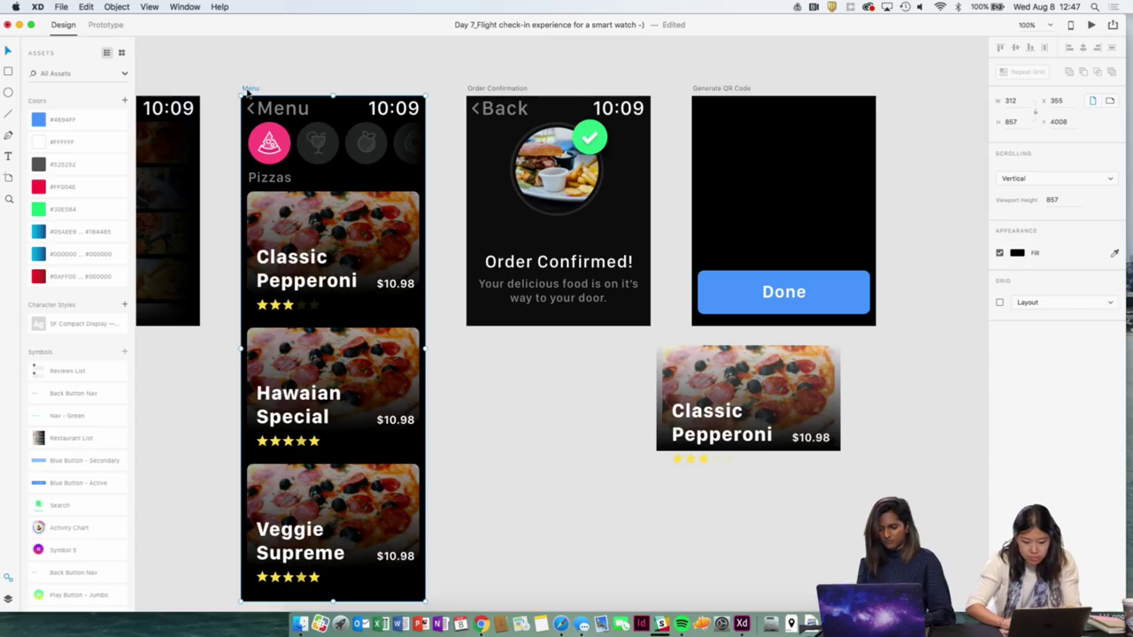
pyautogui.press('super+Return')
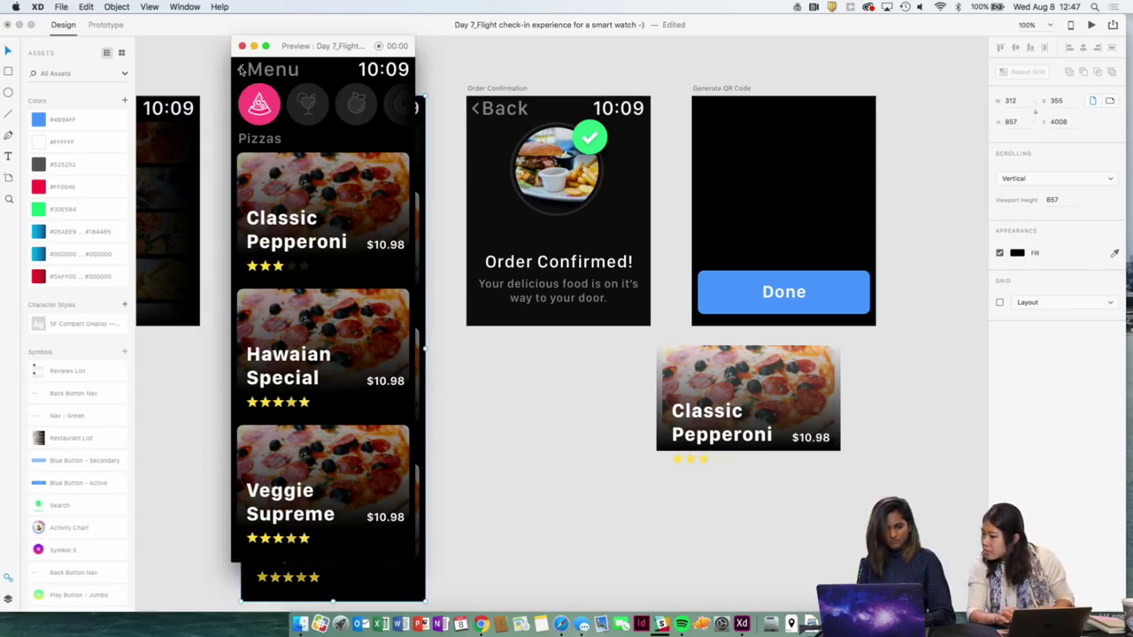
pyautogui.click(241, 45)
pyautogui.click(333, 380)
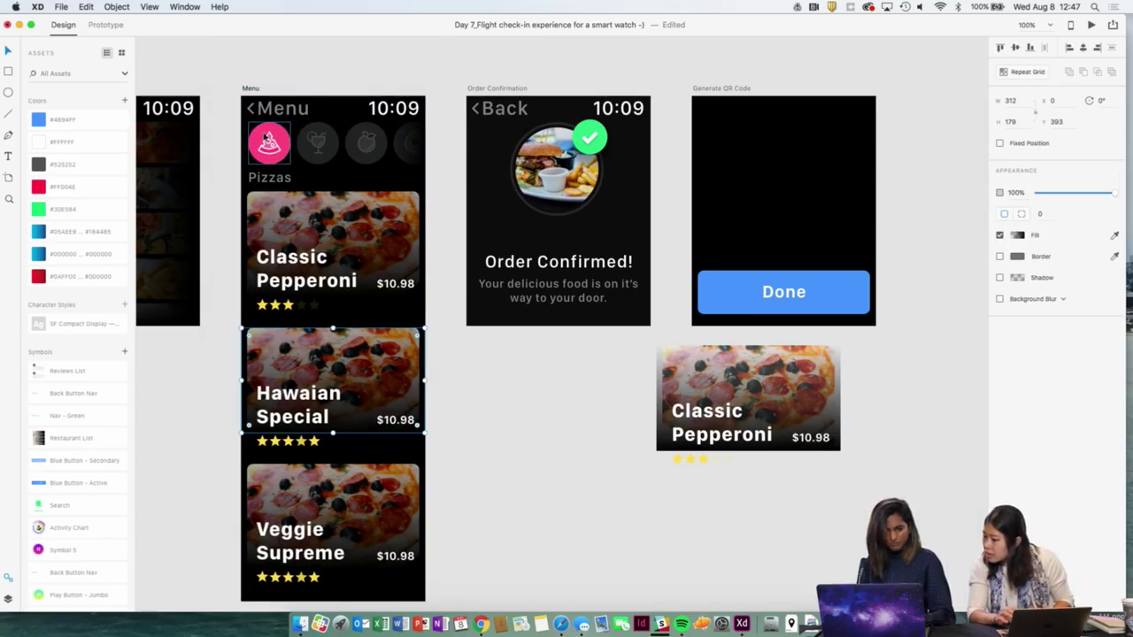
pyautogui.press('Escape')
# Set the Menu artboard's viewport height to 200, then extend it to 393 so it ends just above the second pizza card.
pyautogui.hscroll(-5, 425, 266)
pyautogui.scroll(-2, 424, 266)
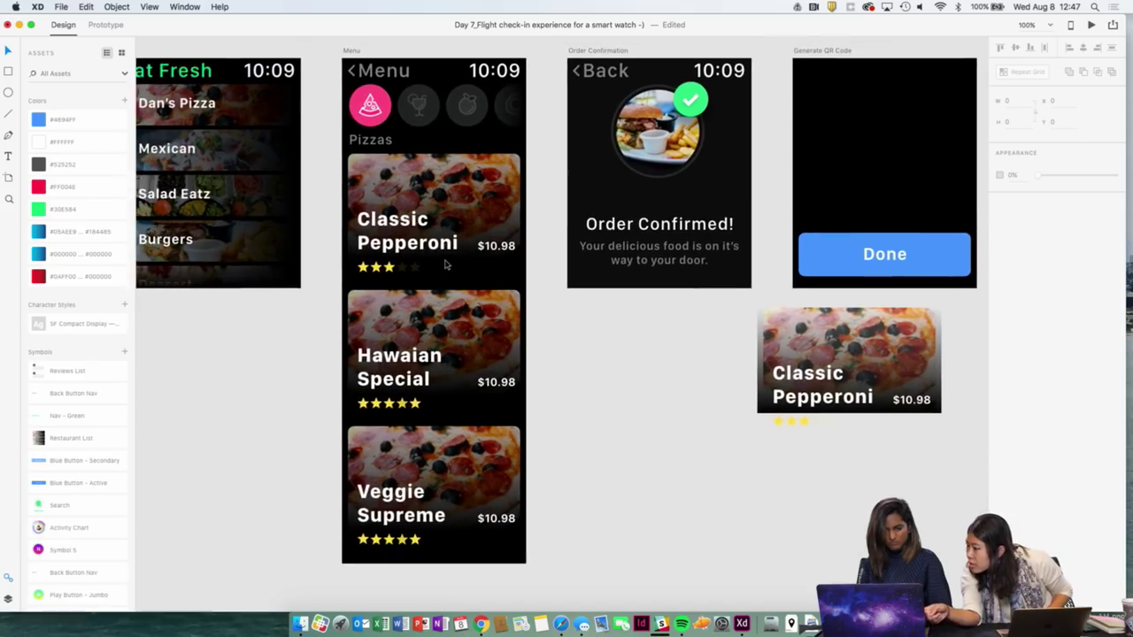
pyautogui.click(351, 52)
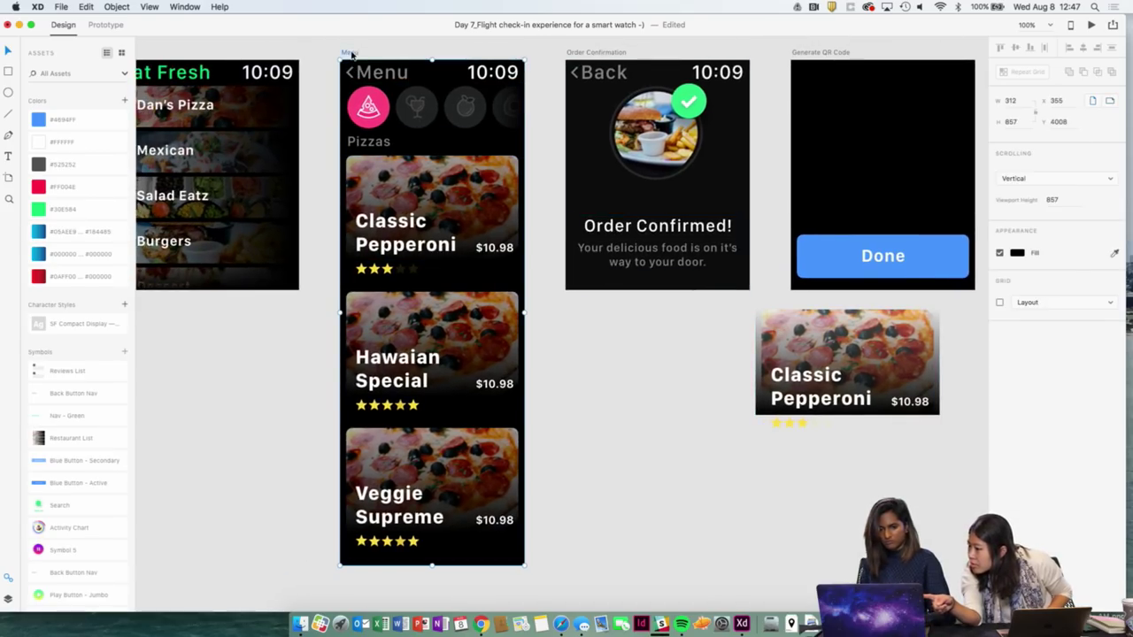
pyautogui.click(1042, 179)
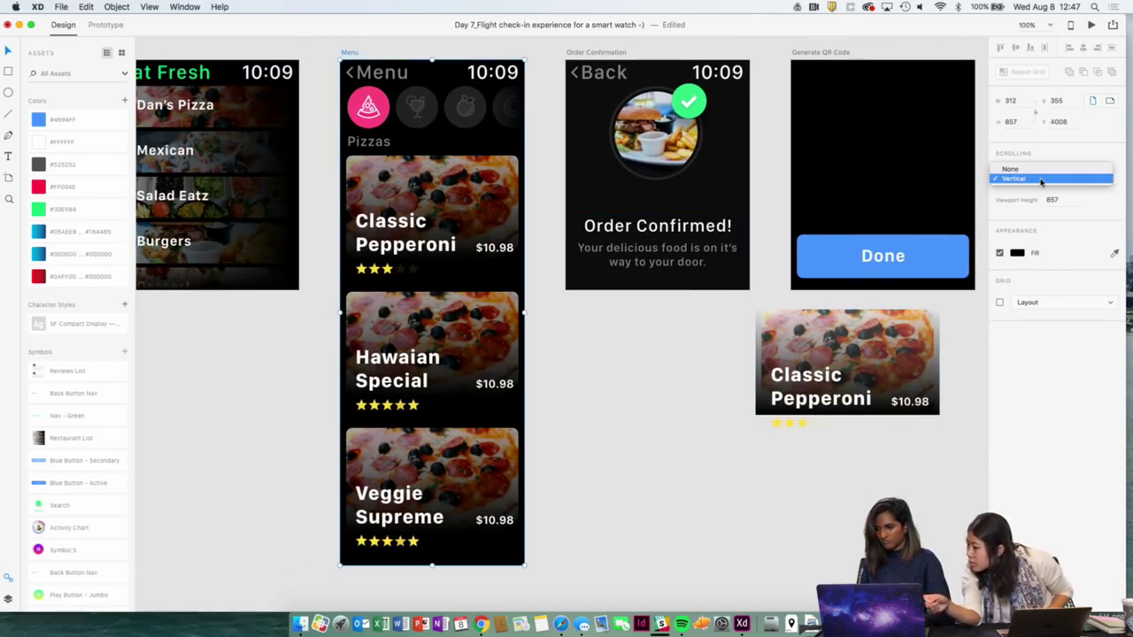
pyautogui.click(1040, 180)
pyautogui.click(1049, 199)
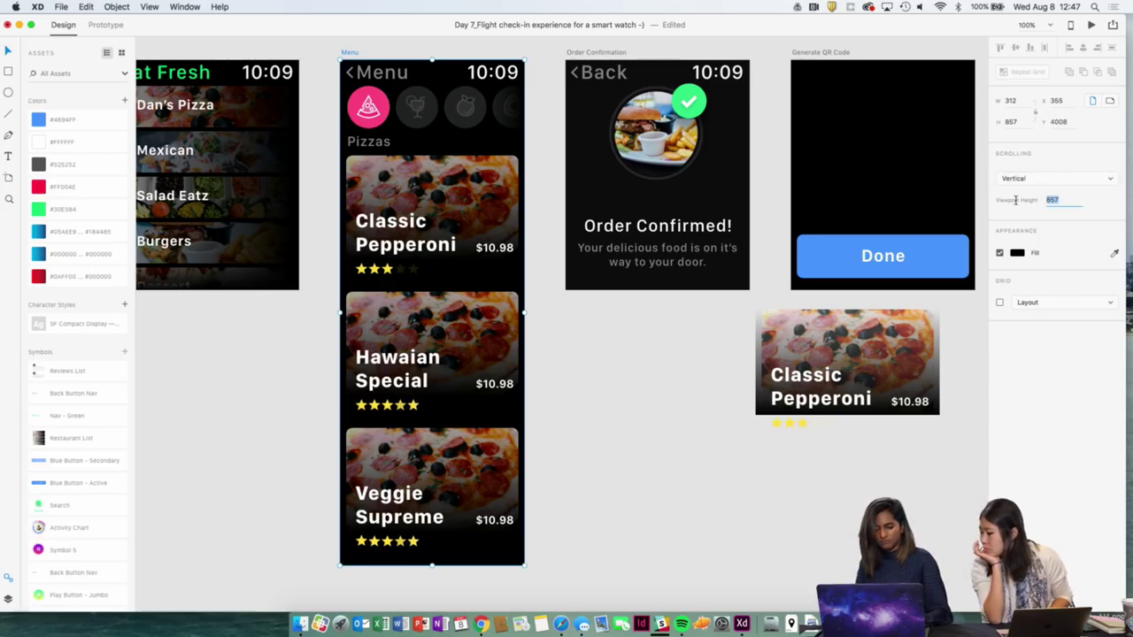
pyautogui.write('200')
pyautogui.press('Return')
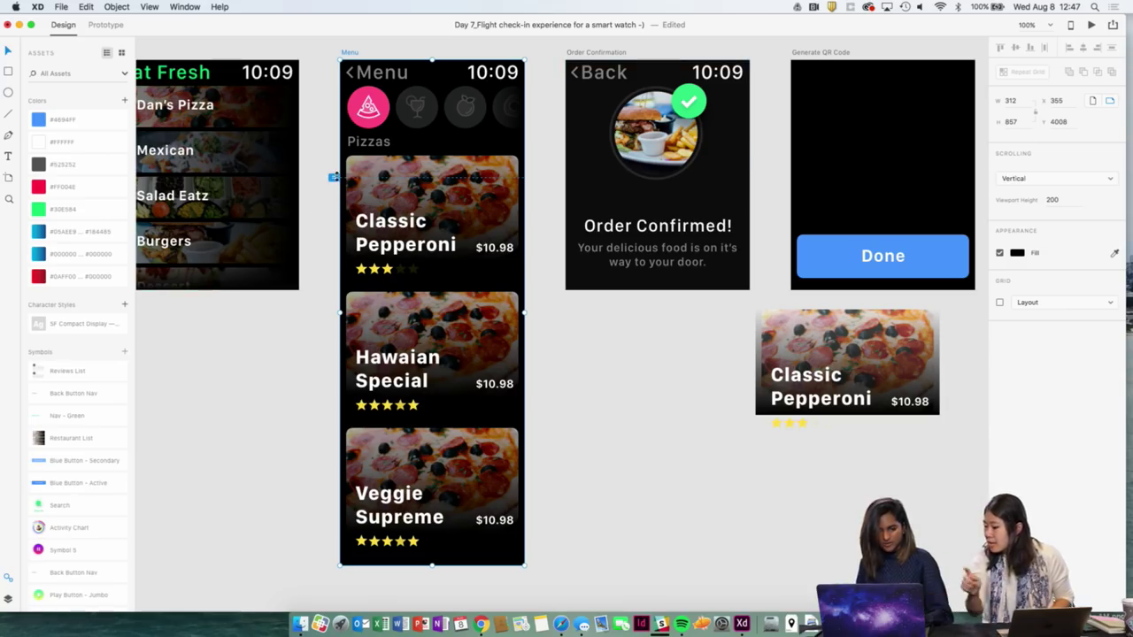
pyautogui.moveTo(335, 177)
pyautogui.mouseDown()
pyautogui.moveTo(333, 271)
pyautogui.moveTo(311, 290)
pyautogui.mouseUp()
pyautogui.hscroll(5, 309, 283)
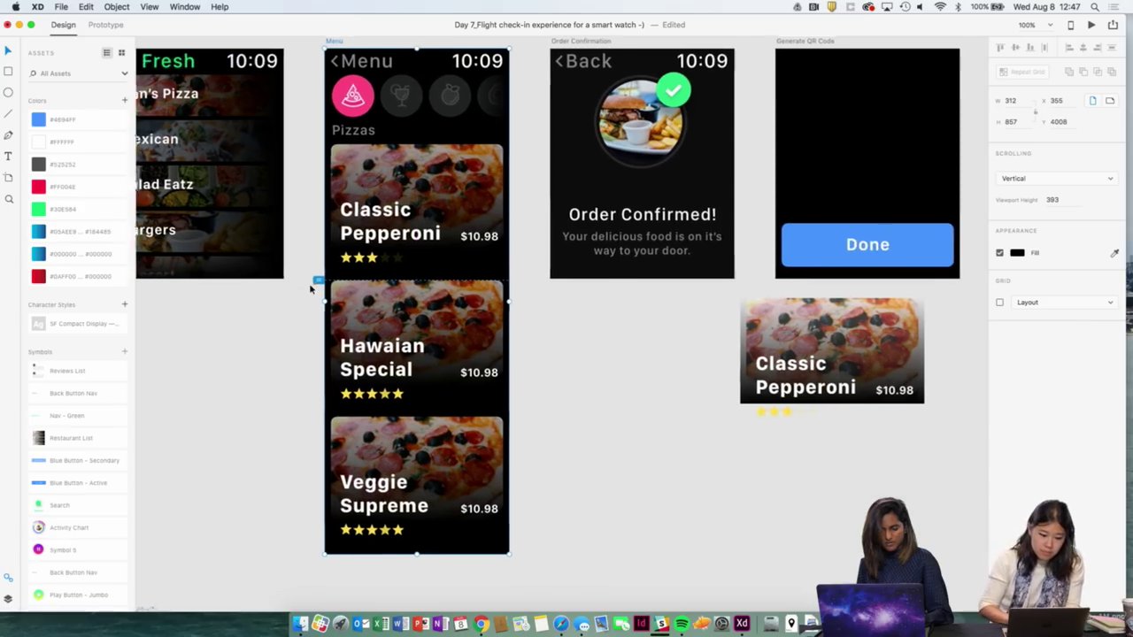
# Preview the Menu artboard, scroll up and down through the pizza cards and close the preview.
pyautogui.click(283, 64)
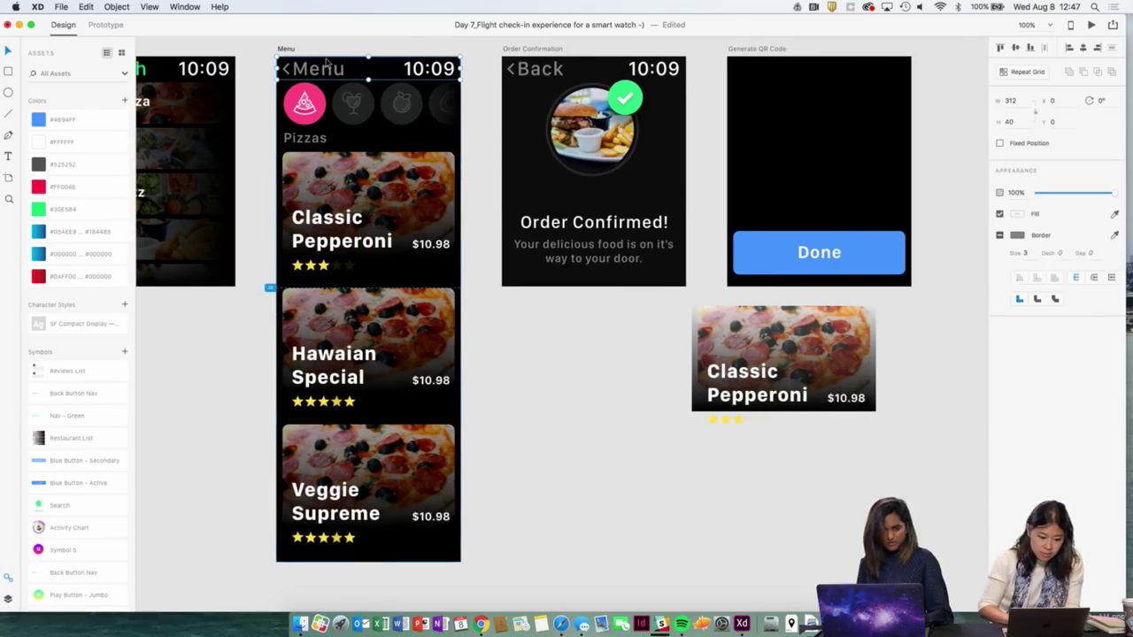
pyautogui.click(498, 75)
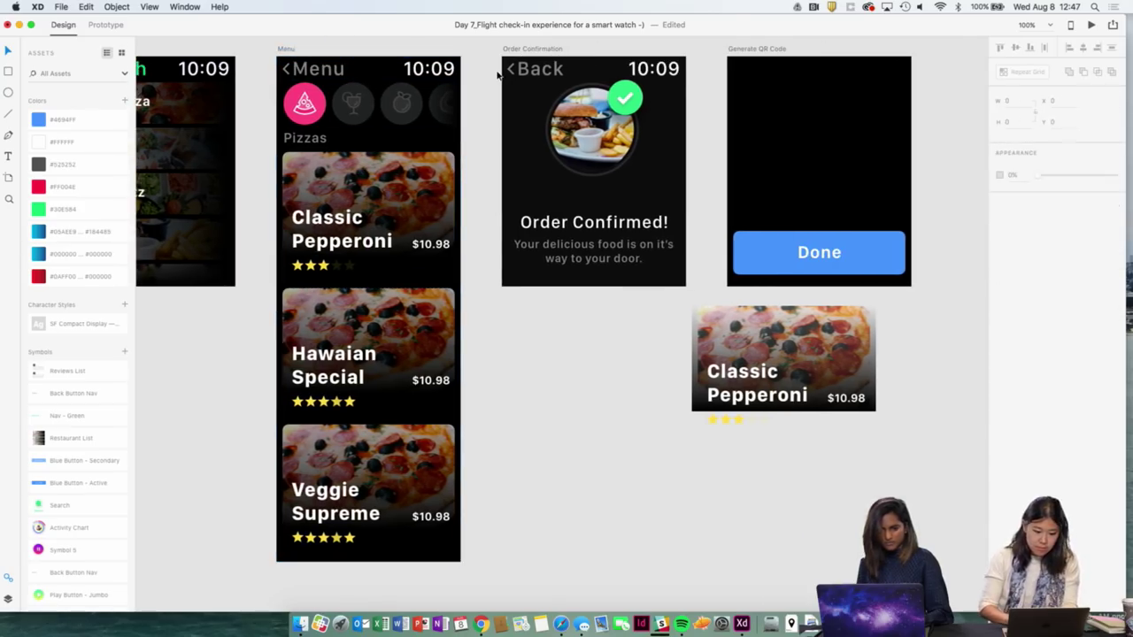
pyautogui.click(289, 52)
pyautogui.press('super+Return')
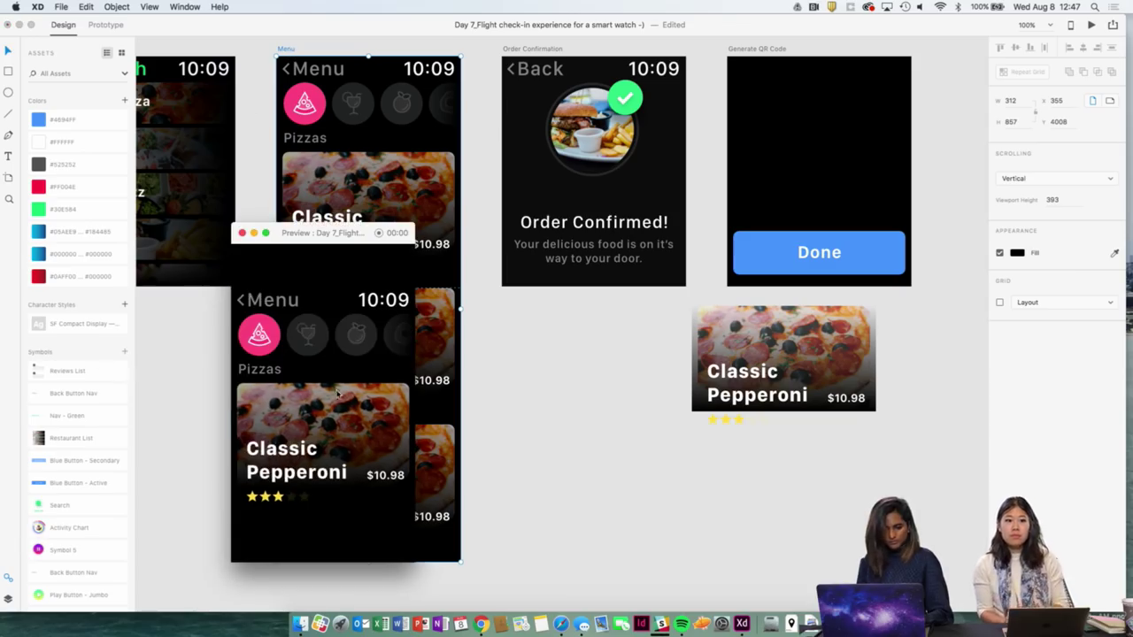
pyautogui.scroll(-3, 345, 397)
pyautogui.scroll(3, 345, 397)
pyautogui.scroll(-3, 346, 397)
pyautogui.scroll(3, 345, 397)
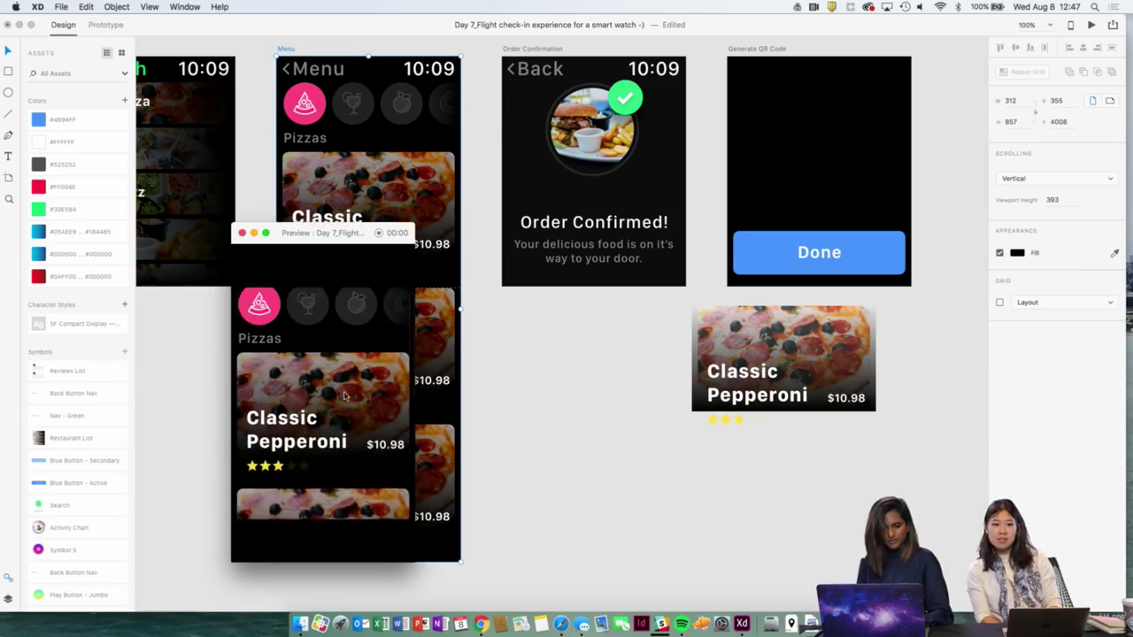
pyautogui.click(243, 233)
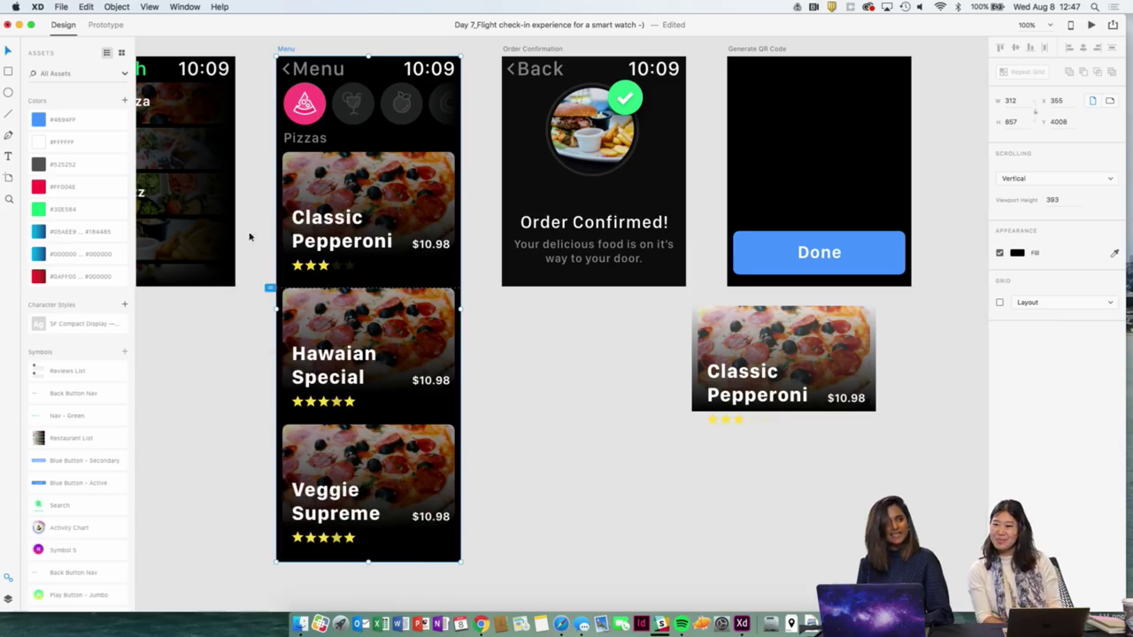
# Preview the Menu artboard, scroll up and down through its pizza cards and close the preview.
pyautogui.hscroll(3, 563, 387)
pyautogui.click(514, 451)
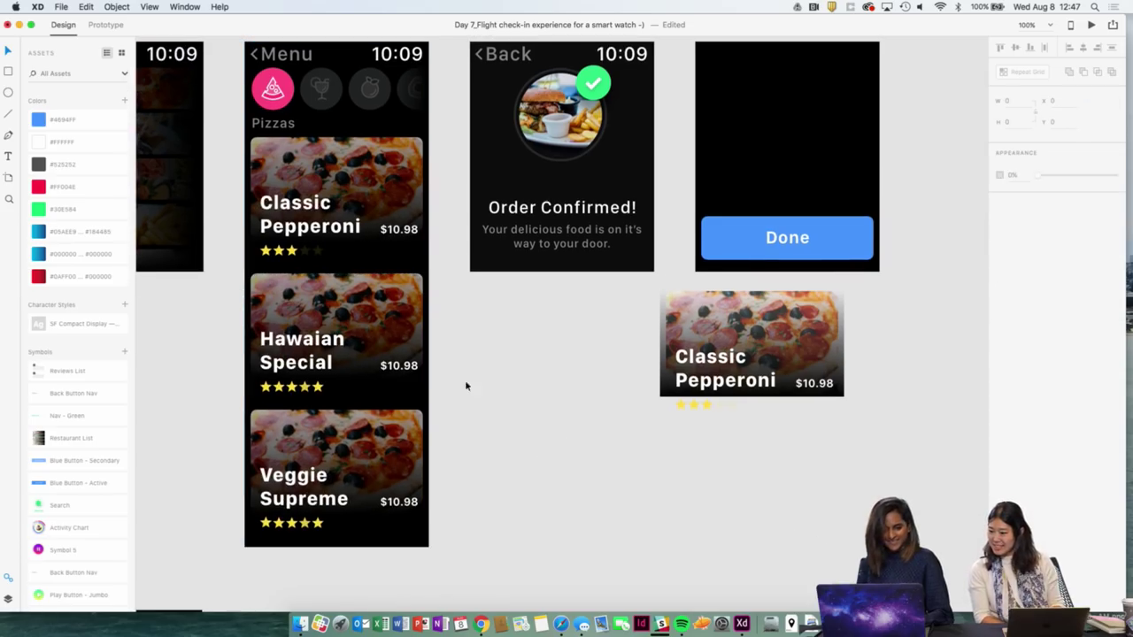
pyautogui.hscroll(2, 467, 384)
pyautogui.scroll(3, 542, 415)
pyautogui.click(232, 88)
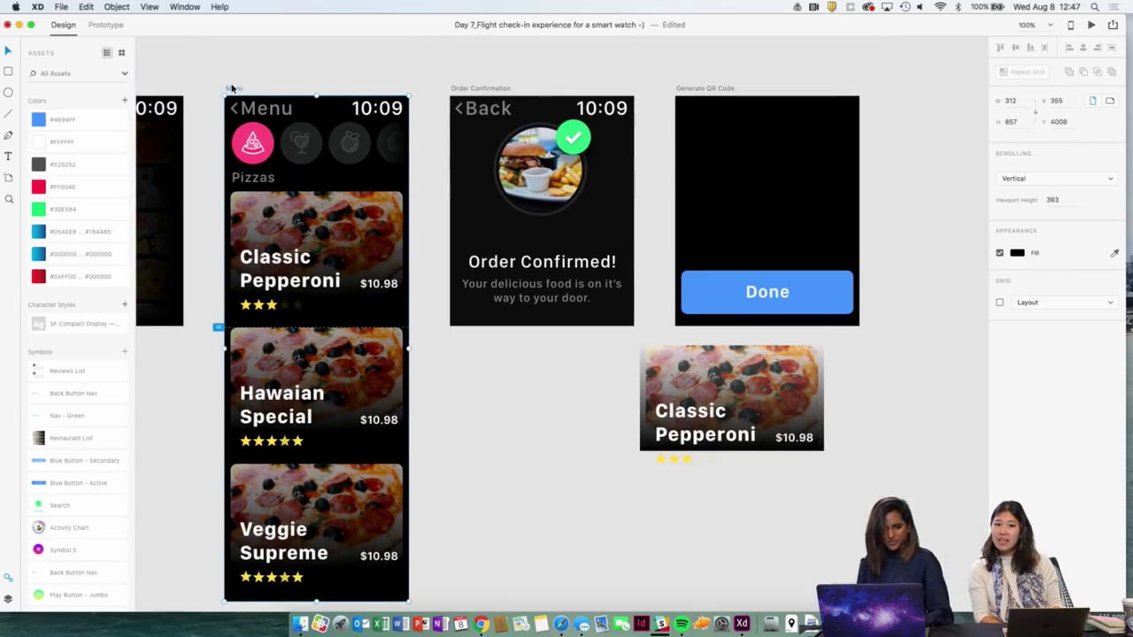
pyautogui.press('super+Return')
pyautogui.scroll(-3, 374, 348)
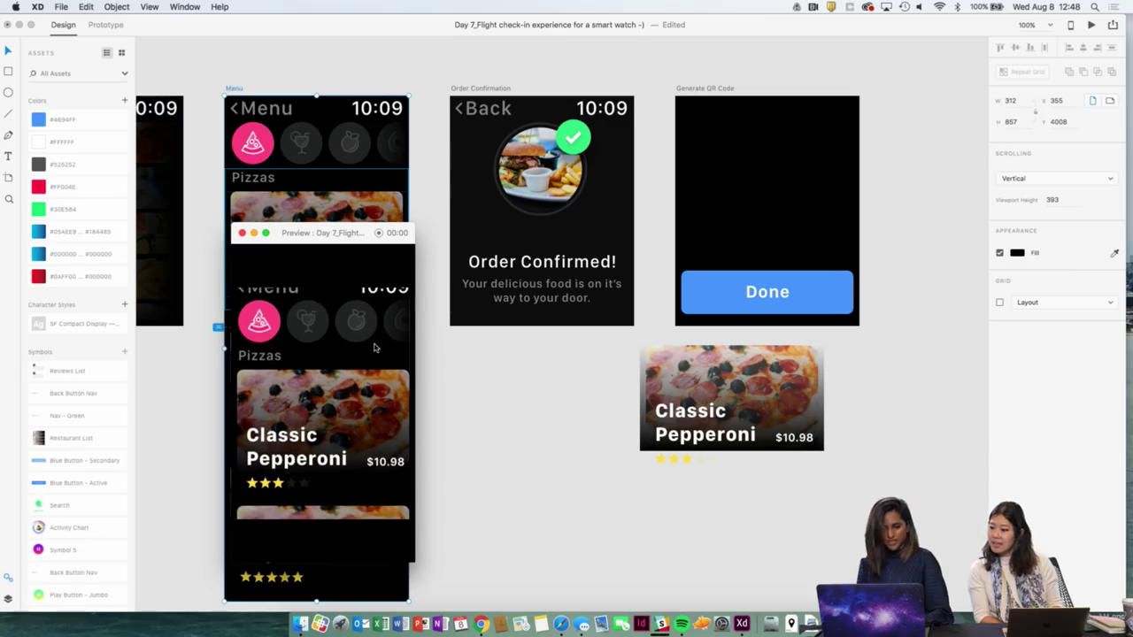
pyautogui.scroll(3, 373, 348)
pyautogui.scroll(-4, 374, 348)
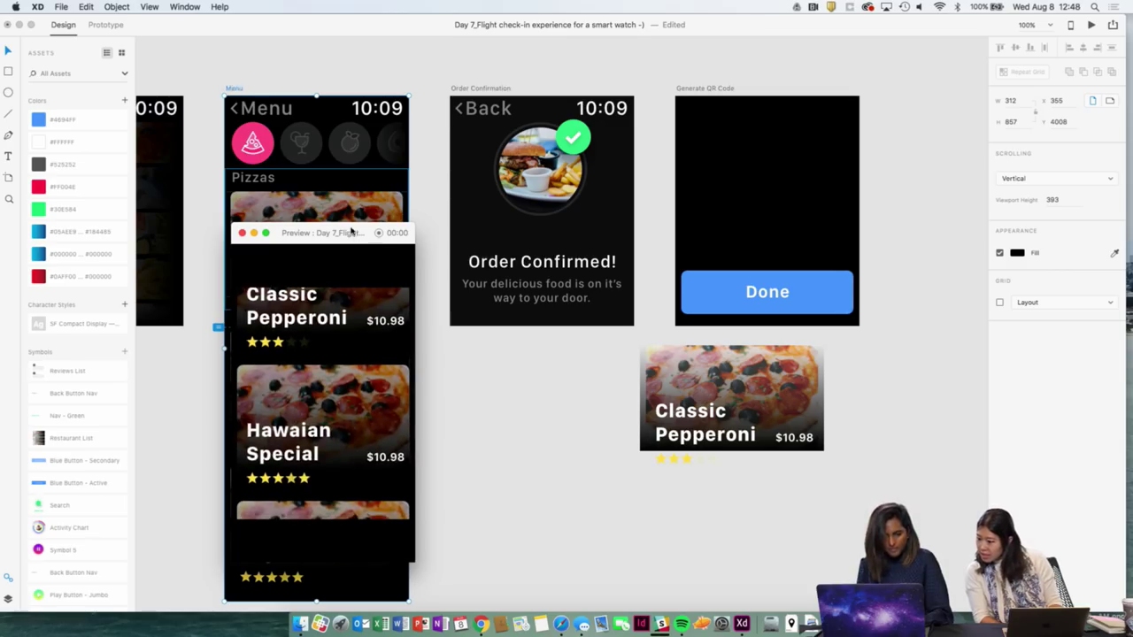
pyautogui.moveTo(345, 225); pyautogui.dragTo(352, 123)
pyautogui.scroll(-2, 337, 317)
pyautogui.scroll(4, 337, 317)
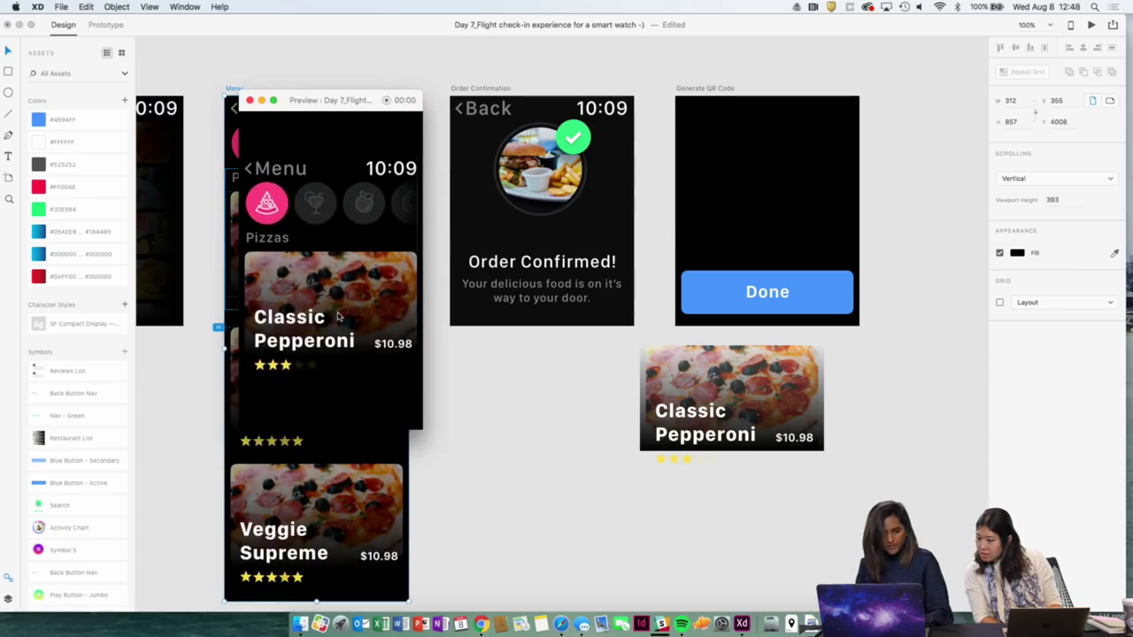
pyautogui.click(250, 100)
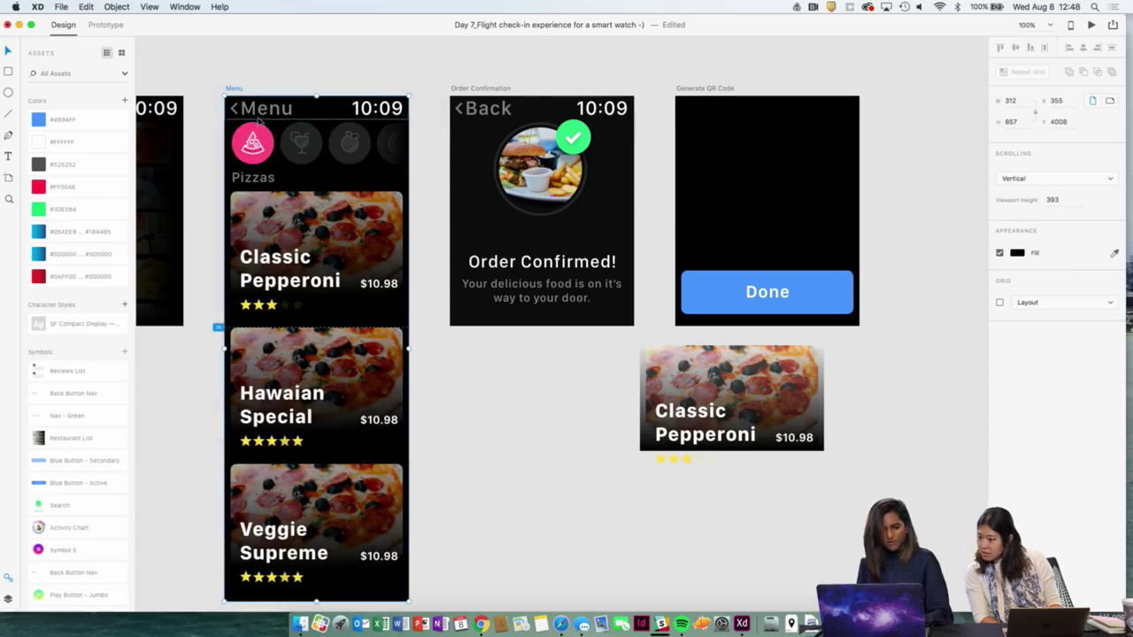
# Give the Menu artboard's header with the title and time a fixed position so it stays put during scrolling.
pyautogui.click(507, 438)
pyautogui.click(321, 104)
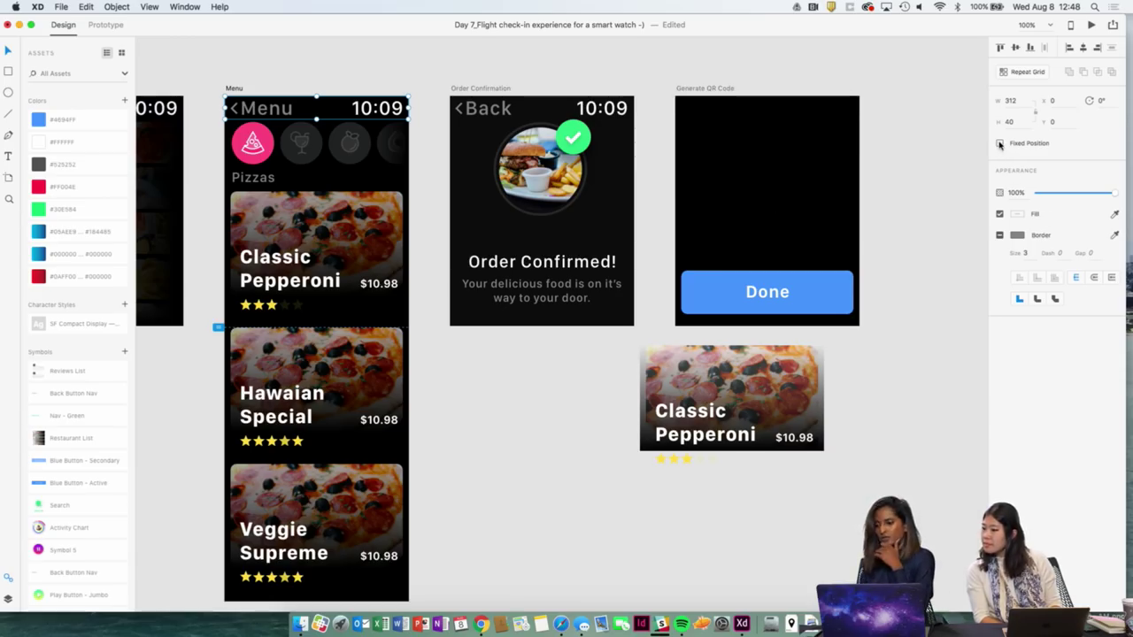
pyautogui.click(484, 400)
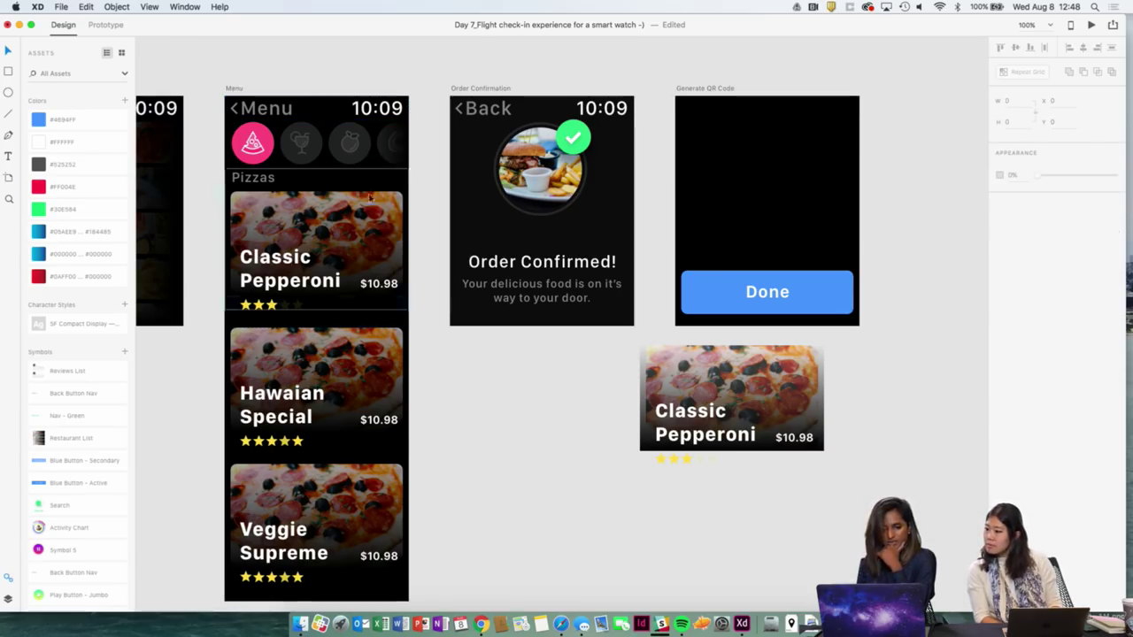
# Preview the Menu artboard, check how the fixed header behaves while the pizza cards scroll, and close the preview.
pyautogui.click(237, 90)
pyautogui.press('super+Return')
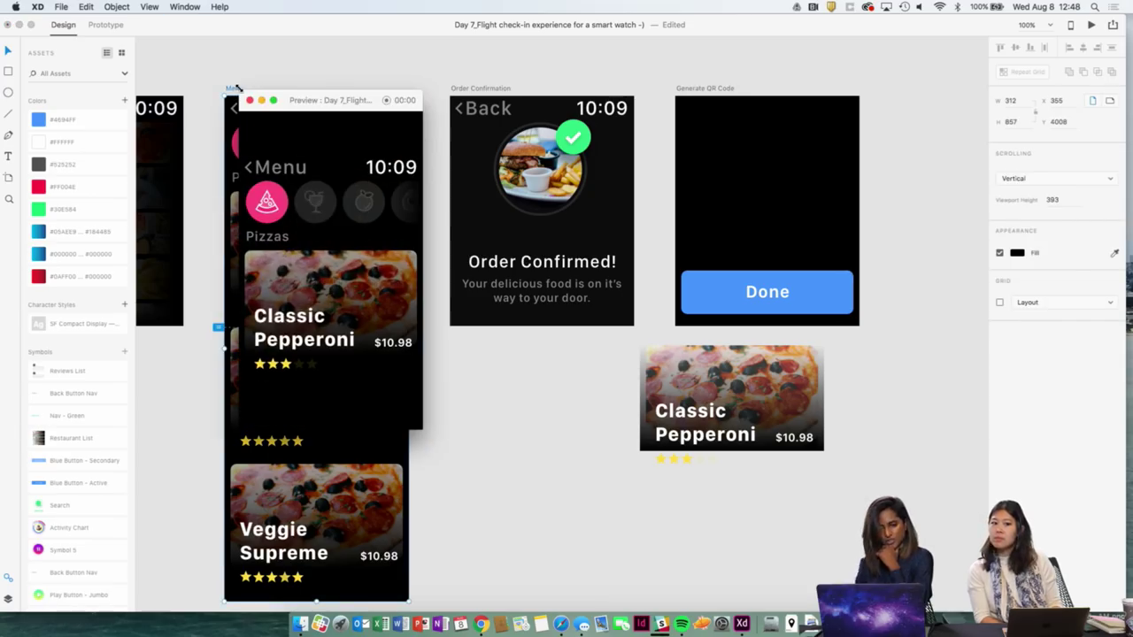
pyautogui.scroll(-4, 379, 339)
pyautogui.scroll(-3, 379, 339)
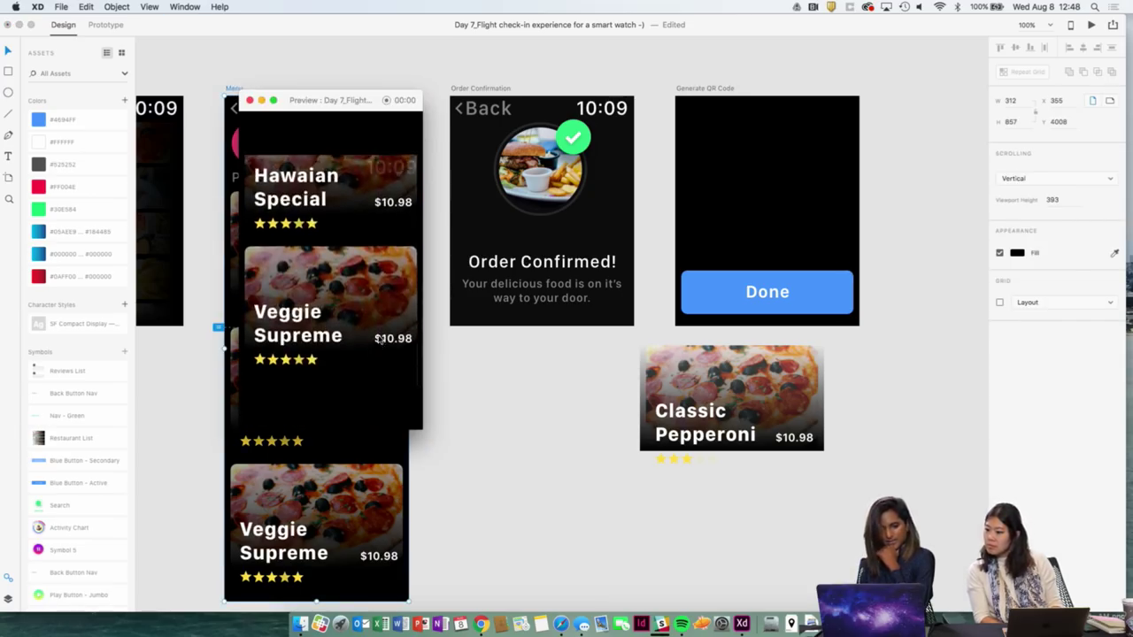
pyautogui.scroll(5, 378, 336)
pyautogui.scroll(-3, 376, 333)
pyautogui.scroll(-2, 377, 333)
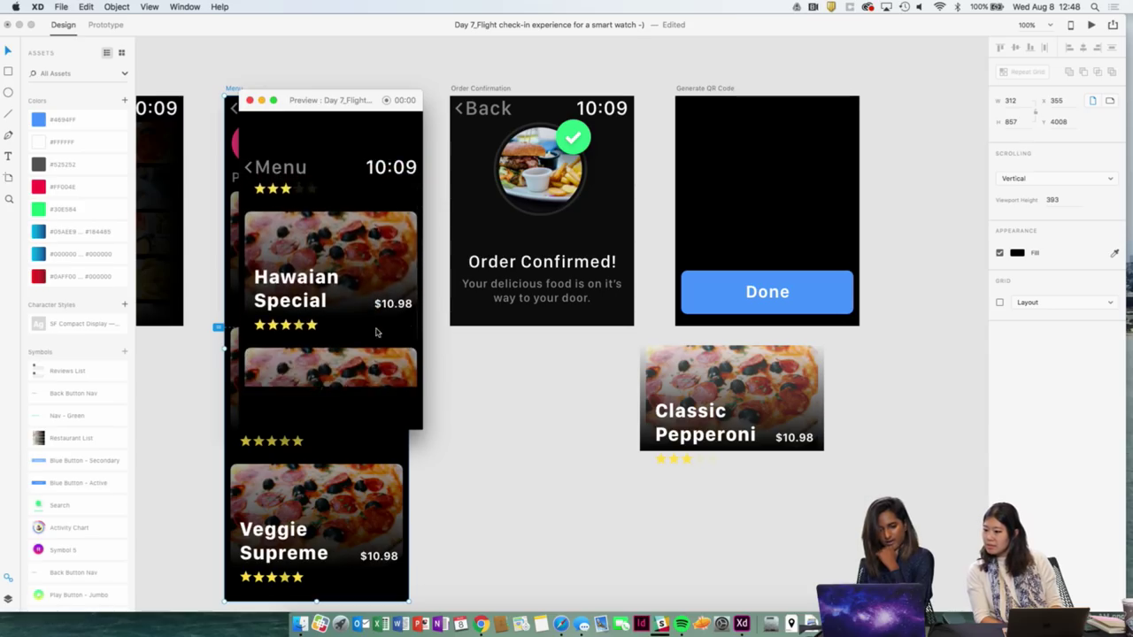
pyautogui.click(250, 101)
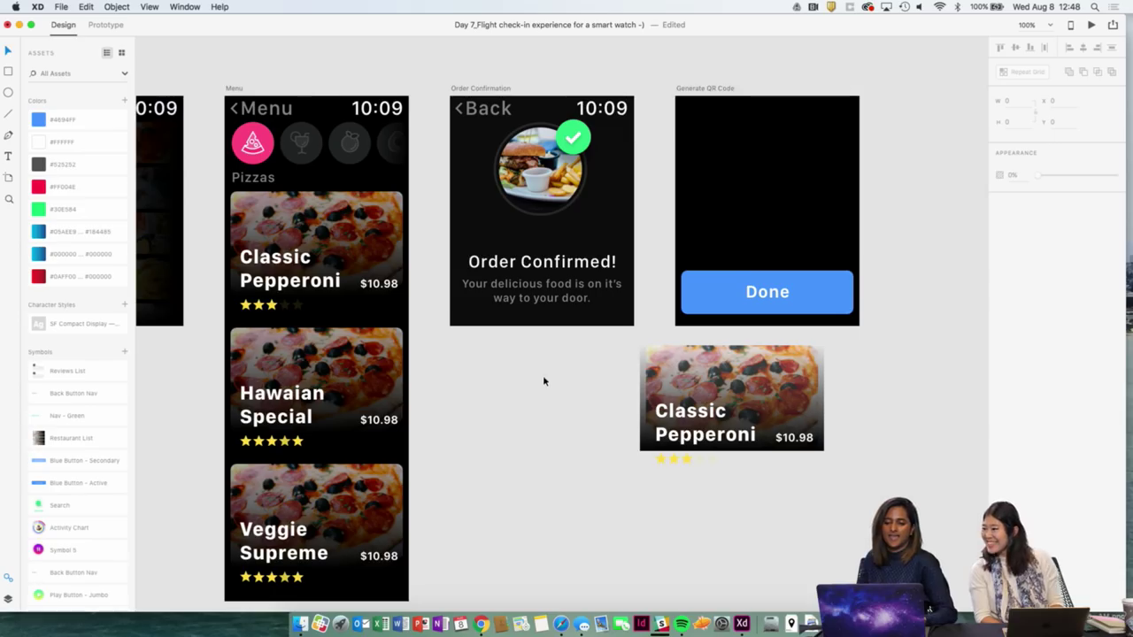
# Ungroup the loose Classic Pepperoni card below the artboards and delete its dark gradient overlay.
pyautogui.scroll(1, 542, 367)
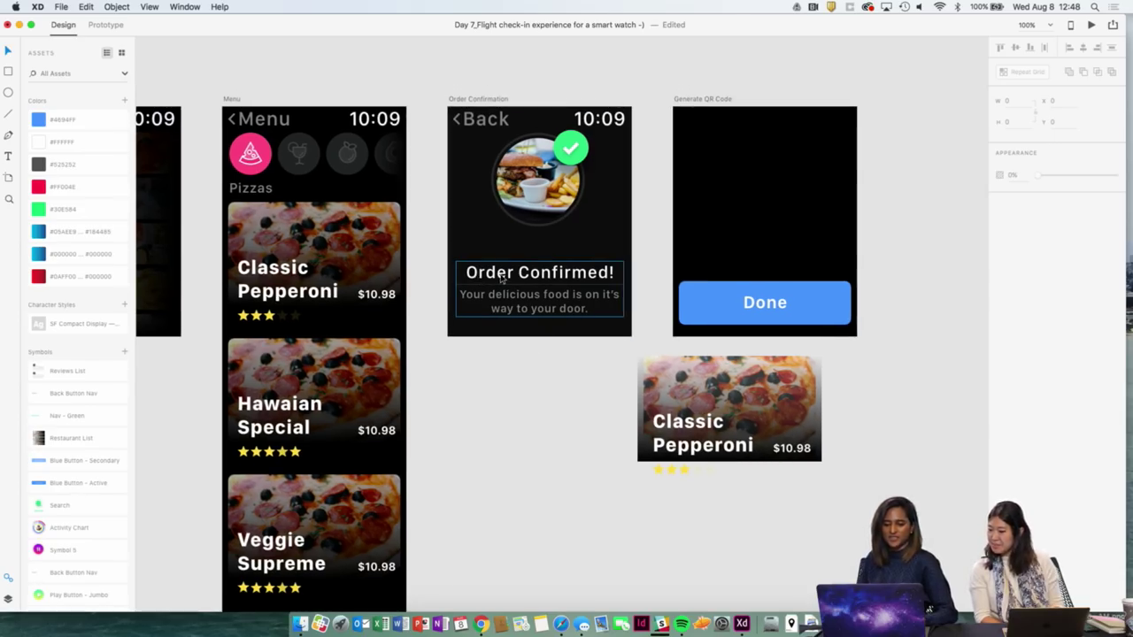
pyautogui.rightClick(659, 368)
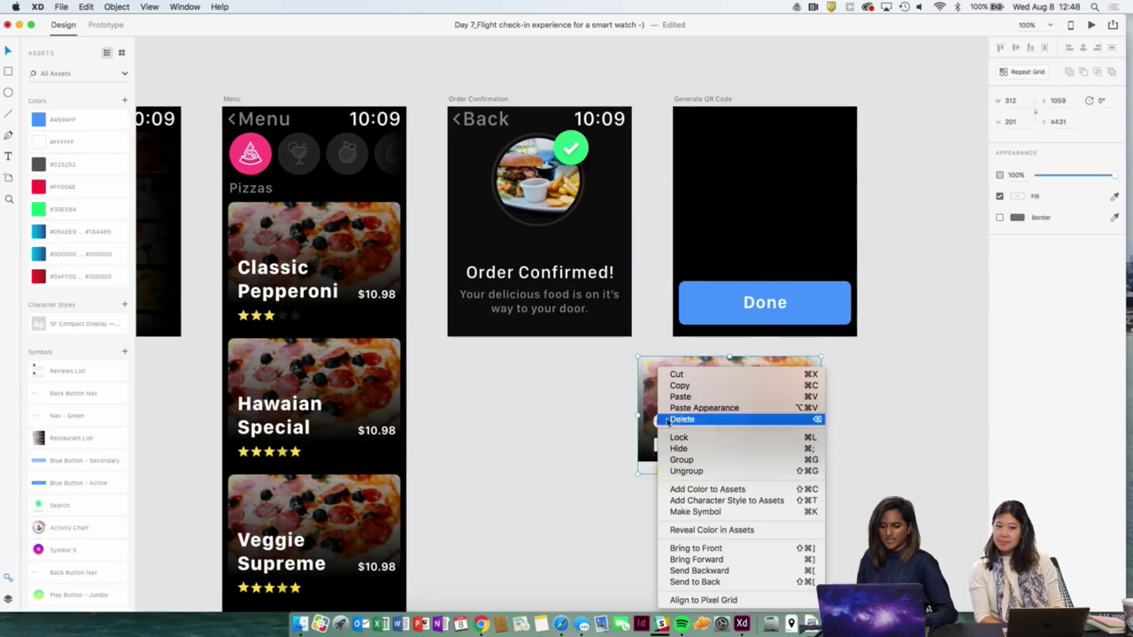
pyautogui.click(687, 471)
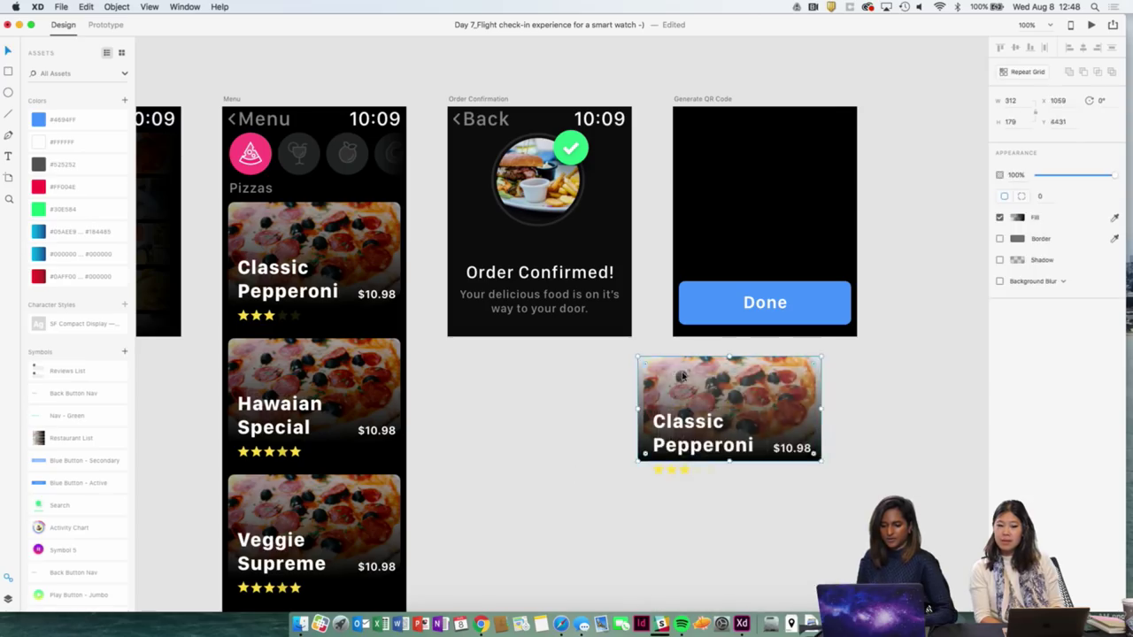
pyautogui.moveTo(683, 376); pyautogui.dragTo(573, 405)
pyautogui.press('Delete')
# Duplicate the burger picture below the Order Confirmation artboard, ungroup the copy and remove its check badge and ring.
pyautogui.click(557, 214)
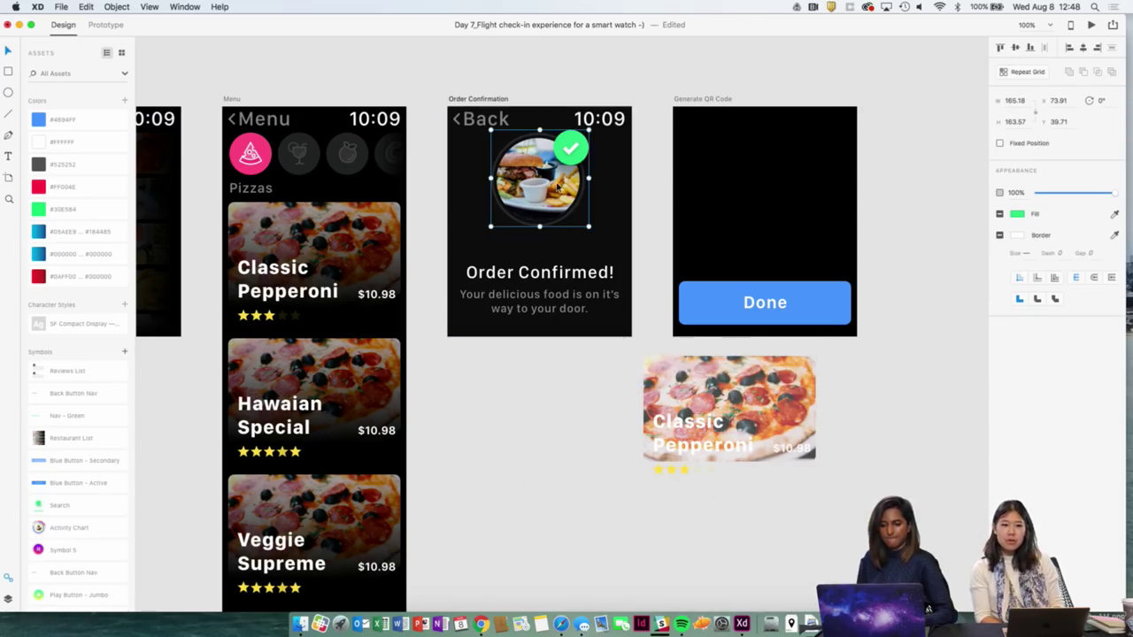
pyautogui.moveTo(557, 214); pyautogui.dragTo(568, 482)
pyautogui.rightClick(567, 388)
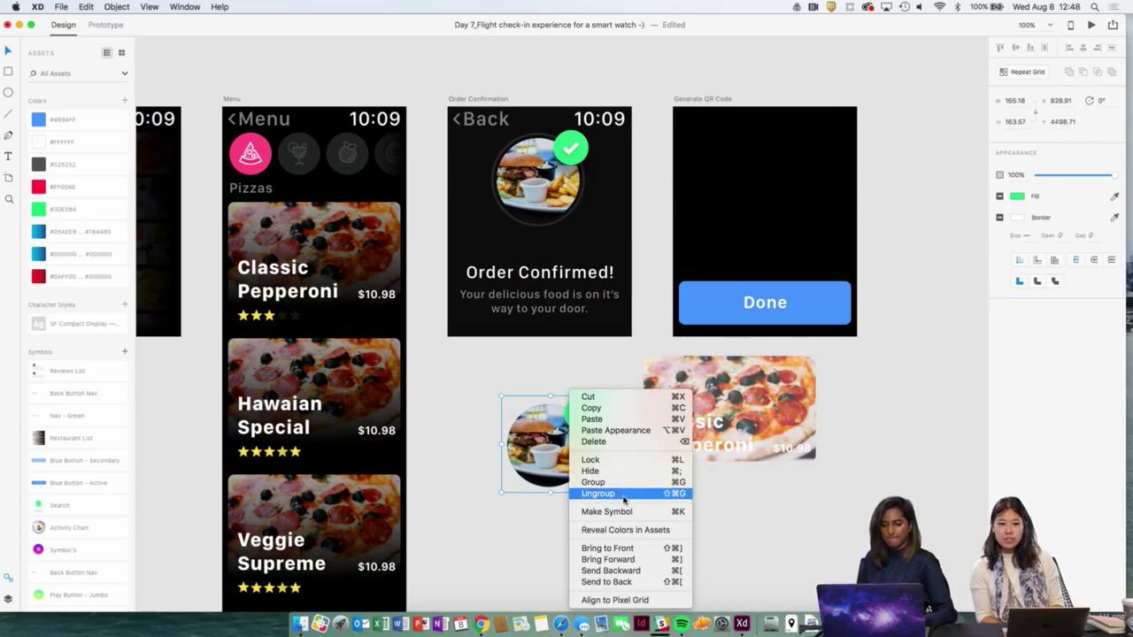
pyautogui.click(620, 493)
pyautogui.click(617, 376)
pyautogui.click(580, 413)
pyautogui.press('Delete')
pyautogui.moveTo(553, 450); pyautogui.dragTo(553, 424)
pyautogui.rightClick(553, 423)
# Move the loose pizza photo next to the burger photo and delete the leftover card title, price and stars.
pyautogui.click(651, 425)
pyautogui.moveTo(651, 425); pyautogui.dragTo(609, 425)
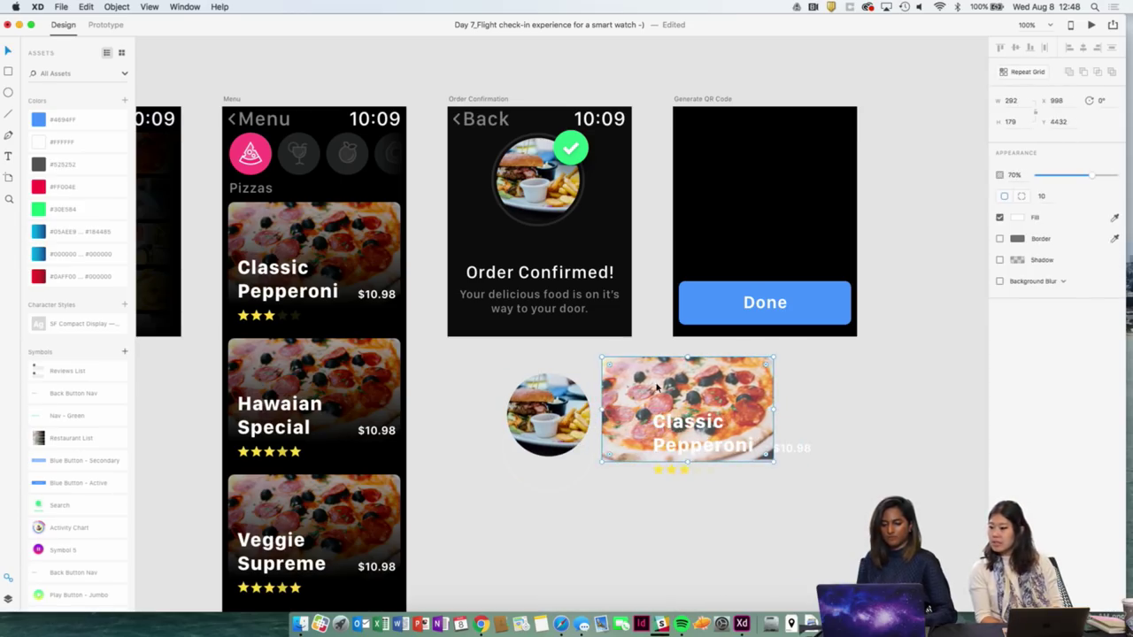
pyautogui.click(681, 444)
pyautogui.press('Delete')
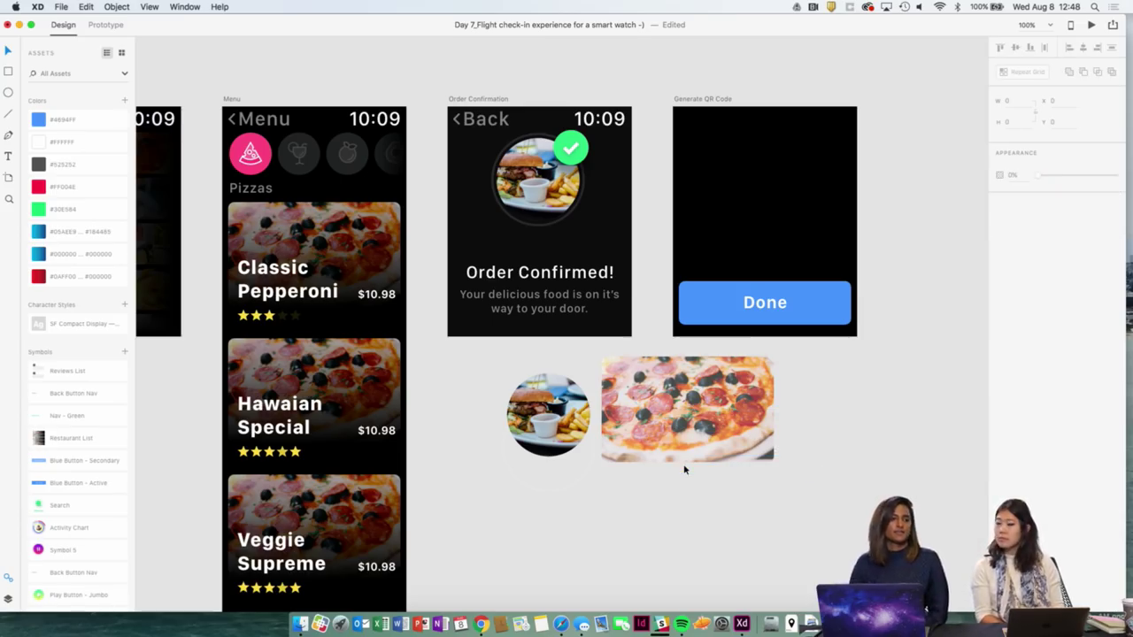
# Review the artboards from booking confirmation to food ordering, and examine the Order Confirmation screen up close.
pyautogui.press('super+minus')
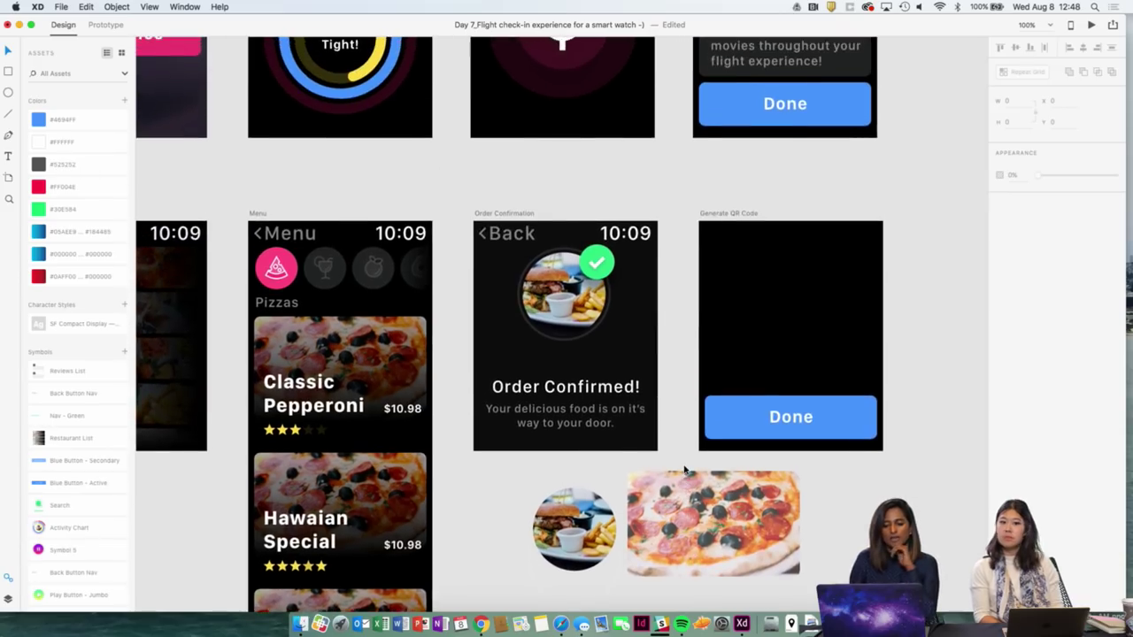
pyautogui.scroll(10, 685, 470)
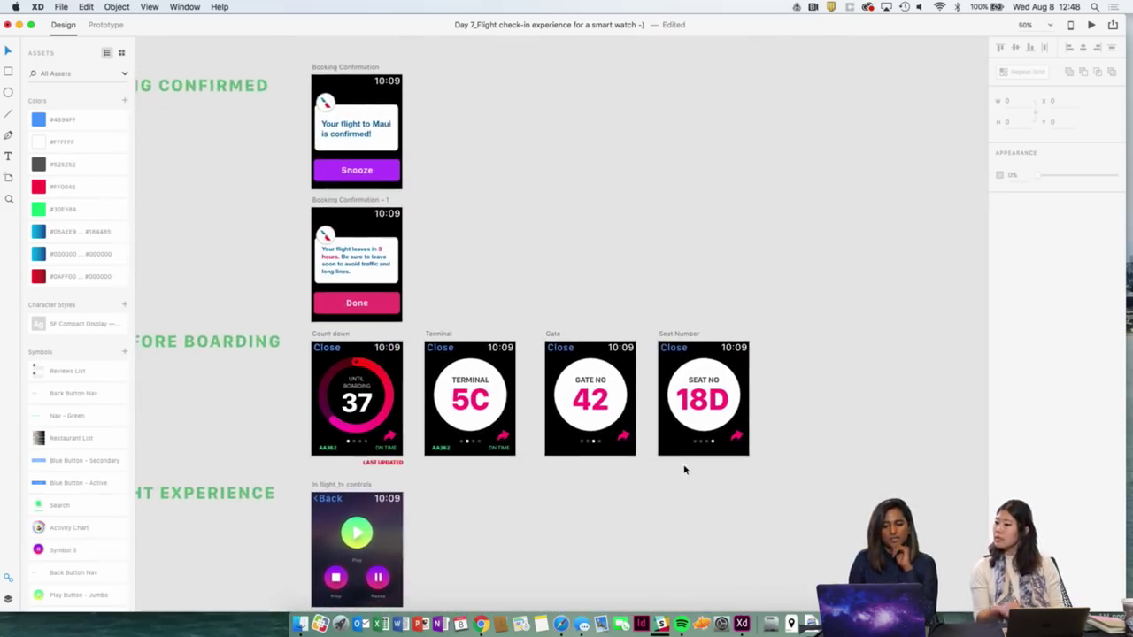
pyautogui.scroll(-10, 684, 470)
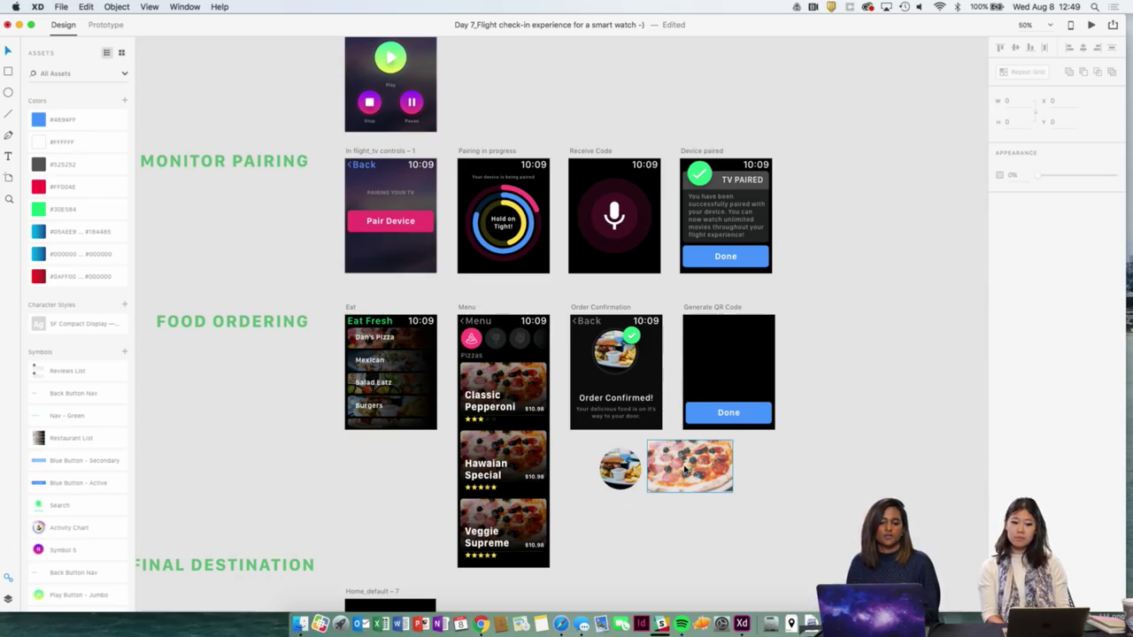
pyautogui.press('super+1')
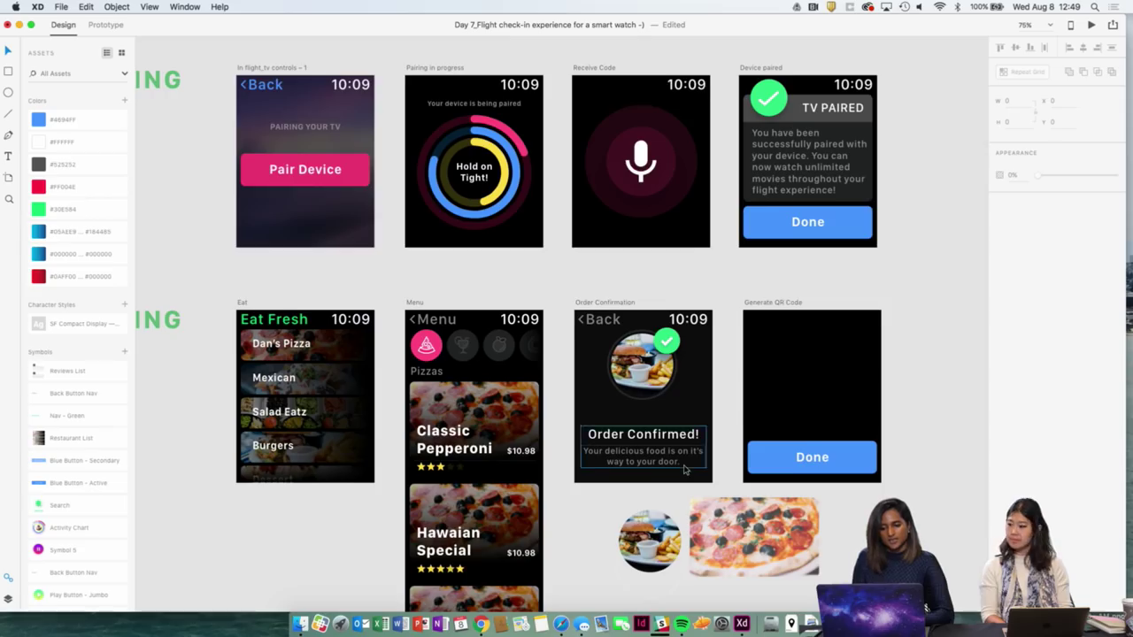
pyautogui.scroll(-5, 684, 470)
pyautogui.hscroll(5, 684, 470)
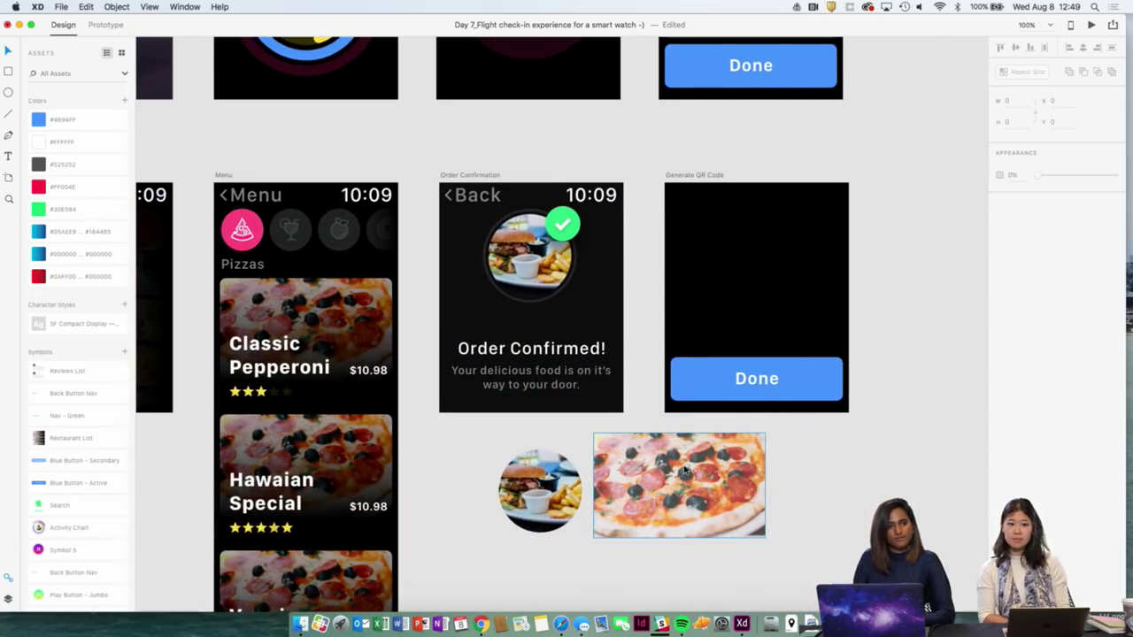
pyautogui.press('super+2')
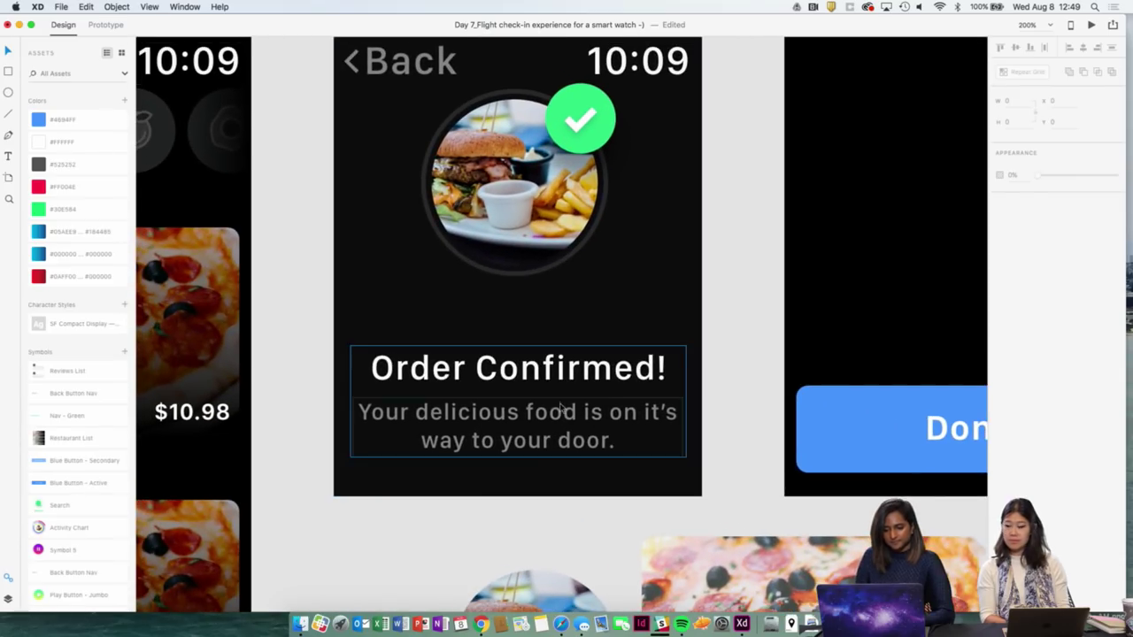
pyautogui.click(567, 409)
pyautogui.press('super+1')
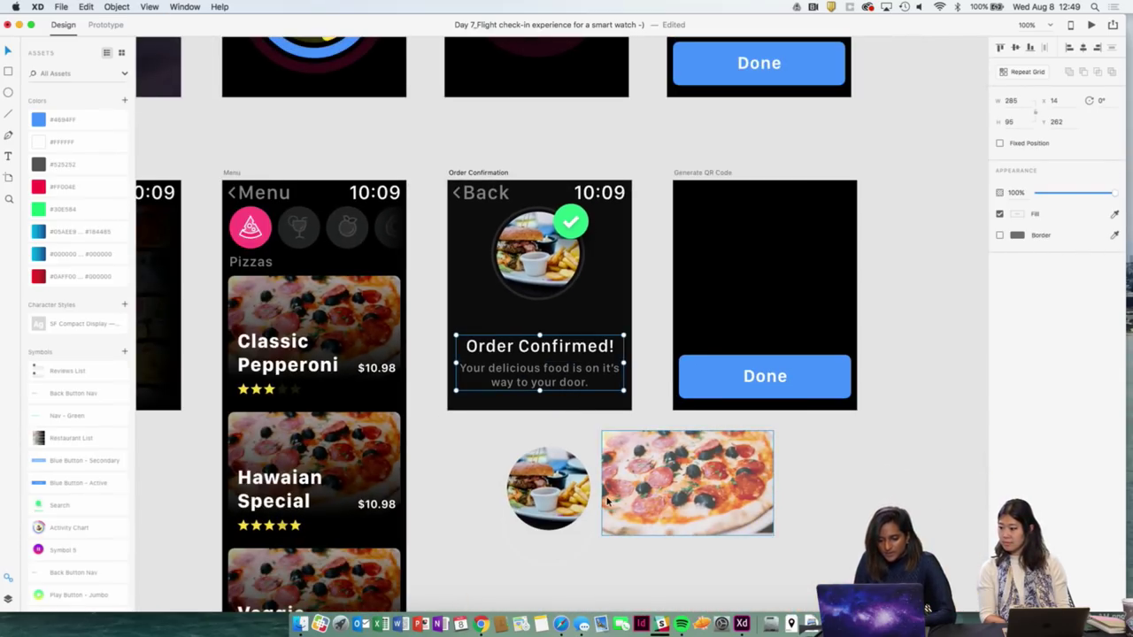
# Move the loose round burger photo slightly away from the pizza photo.
pyautogui.click(579, 500)
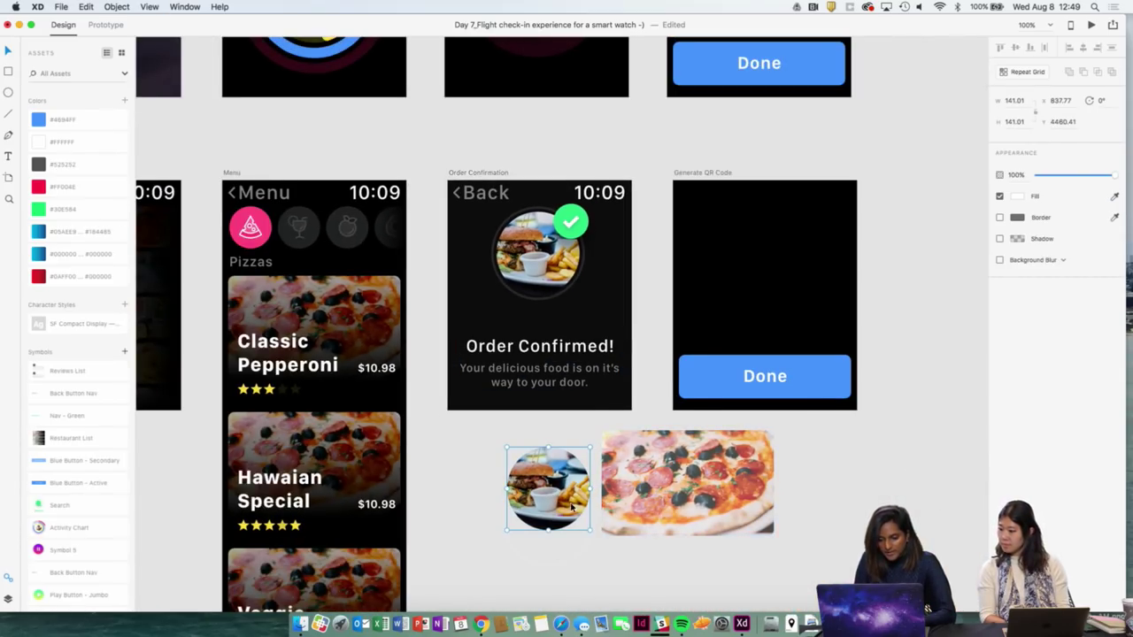
pyautogui.rightClick(572, 507)
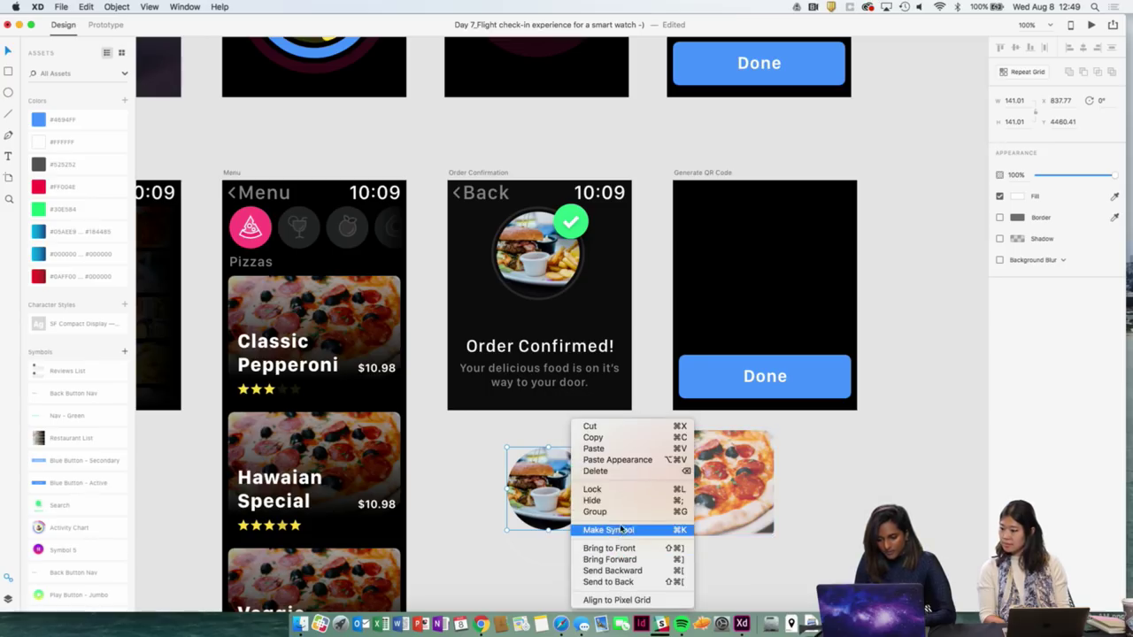
pyautogui.click(536, 551)
pyautogui.moveTo(571, 507); pyautogui.dragTo(542, 495)
pyautogui.rightClick(542, 495)
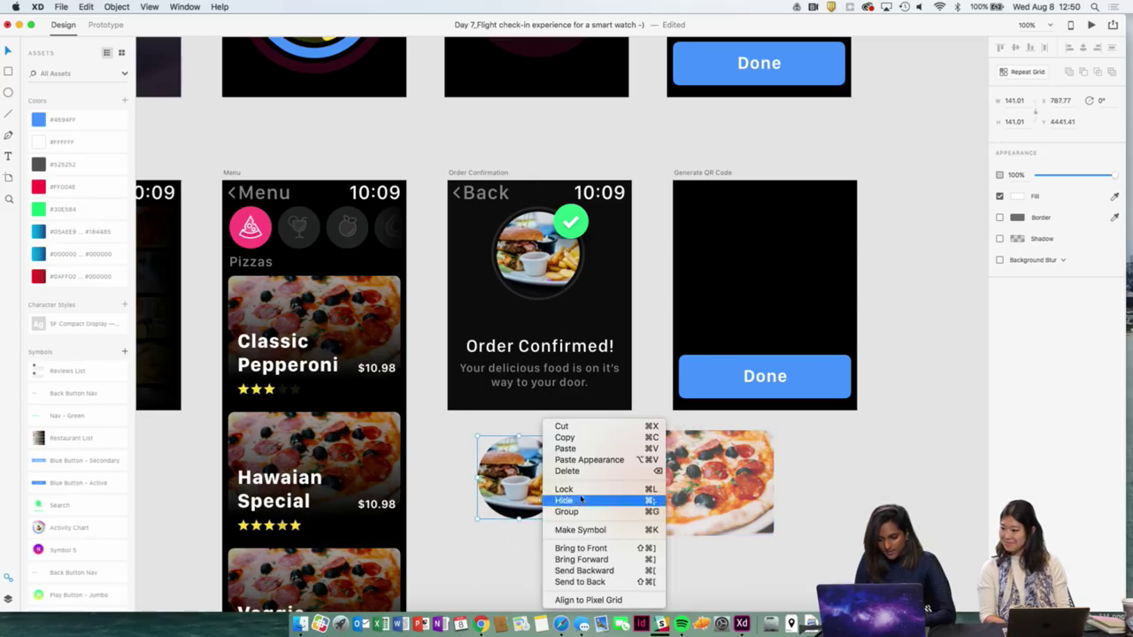
pyautogui.click(513, 538)
# Try to shift the burger image inside its circular mask, and undo the shift.
pyautogui.doubleClick(529, 505)
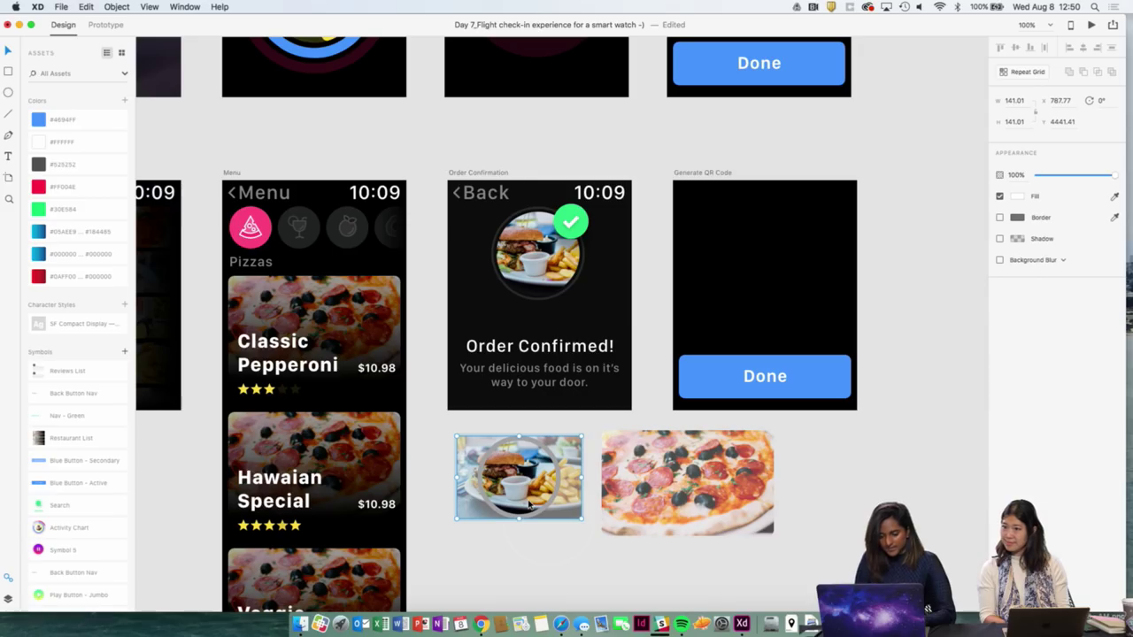
pyautogui.moveTo(553, 488); pyautogui.dragTo(573, 492)
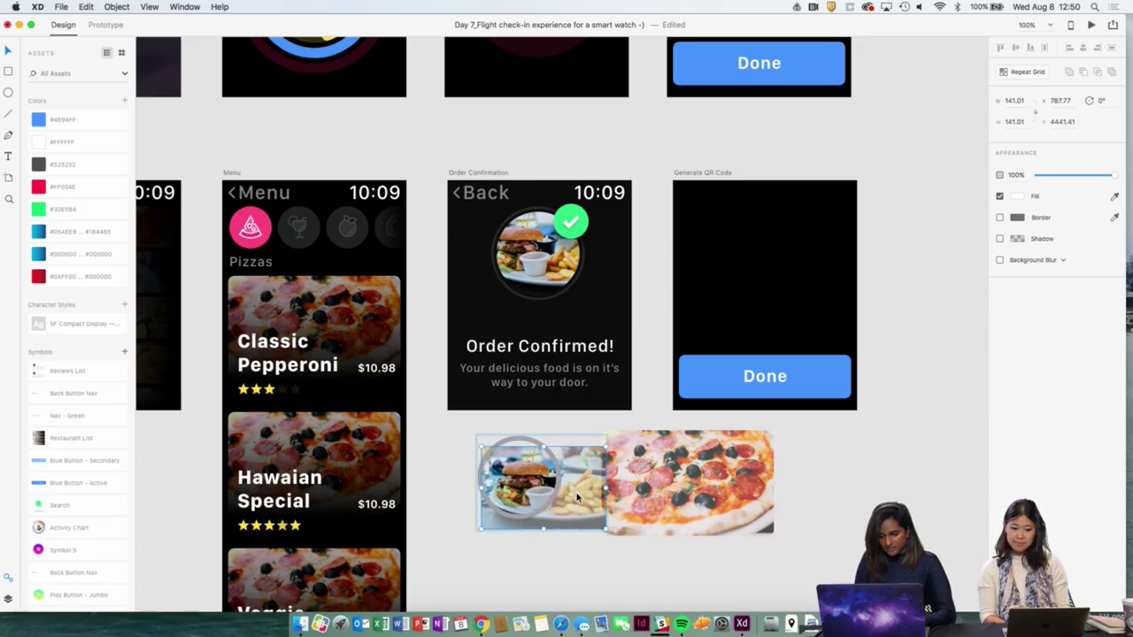
pyautogui.press('Escape')
pyautogui.rightClick(549, 505)
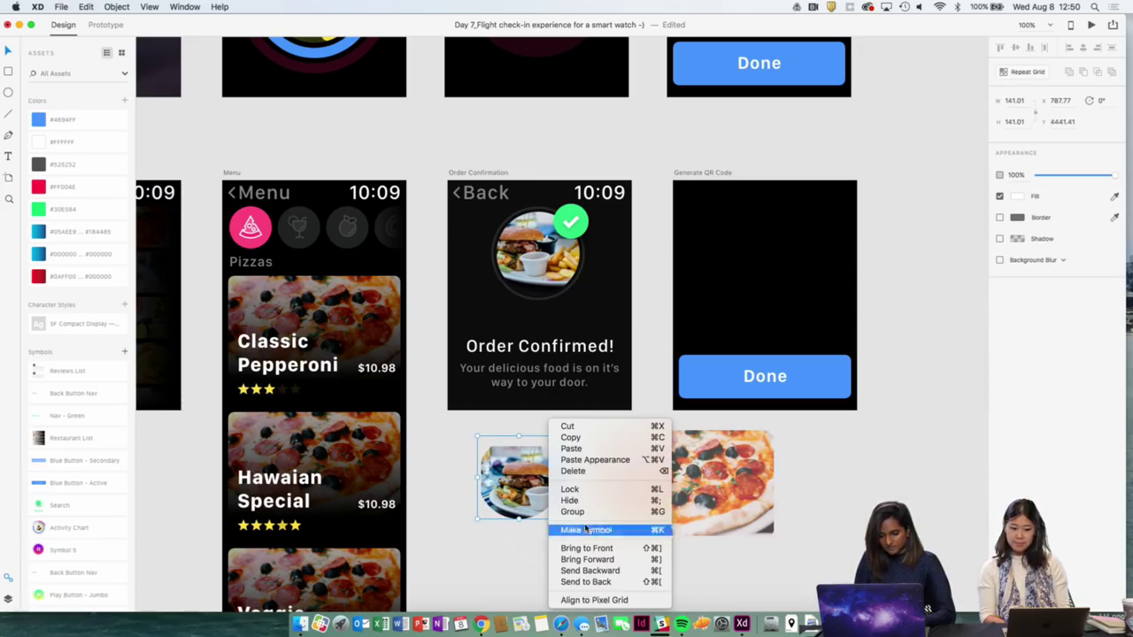
pyautogui.press('Escape')
pyautogui.press('super+z')
# Delete the loose burger photo below the Order Confirmation artboard.
pyautogui.doubleClick(543, 498)
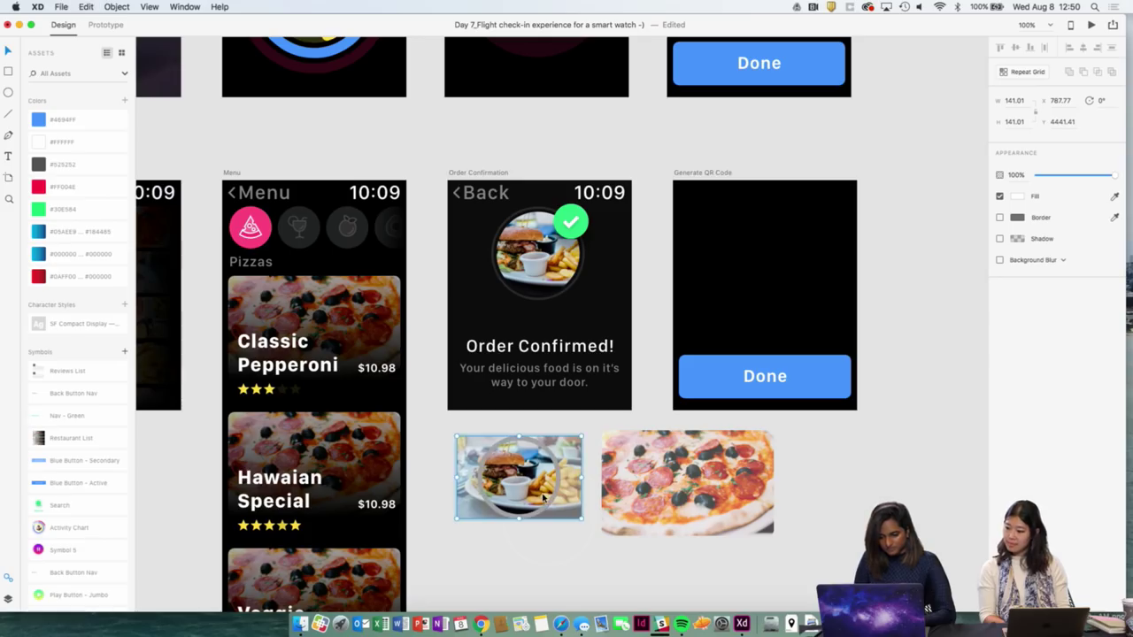
pyautogui.moveTo(580, 459); pyautogui.dragTo(573, 467)
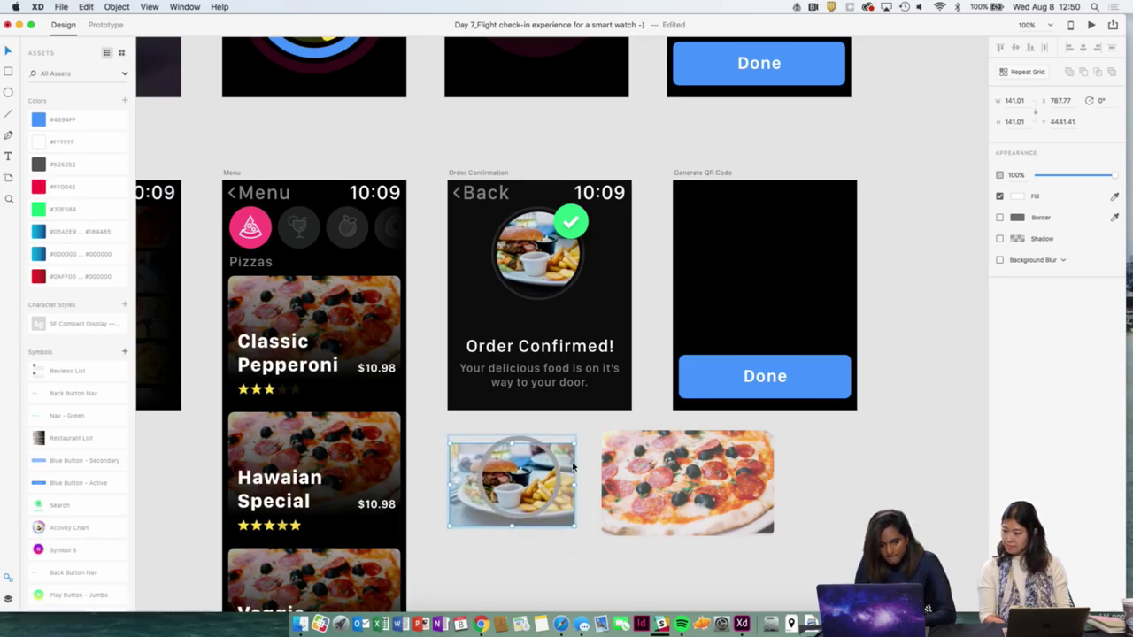
pyautogui.rightClick(574, 464)
pyautogui.click(522, 474)
pyautogui.press('Delete')
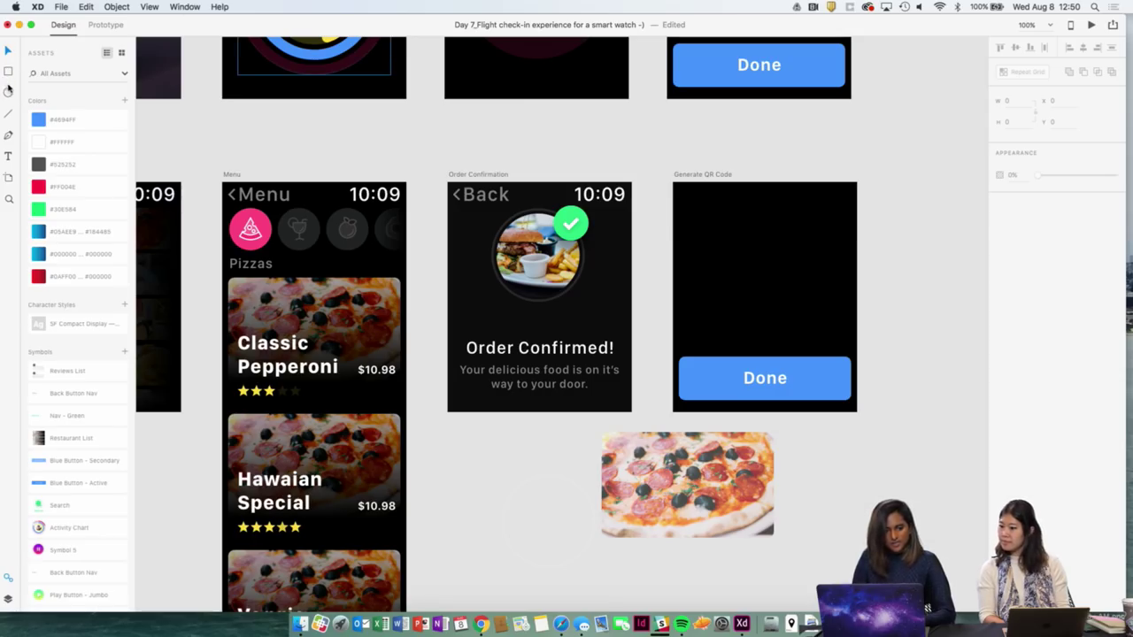
# Draw a circle about 146 px in diameter and place it over the middle of the loose pizza photo.
pyautogui.moveTo(567, 282)
pyautogui.mouseDown()
pyautogui.moveTo(624, 338)
pyautogui.moveTo(609, 324)
pyautogui.mouseUp()
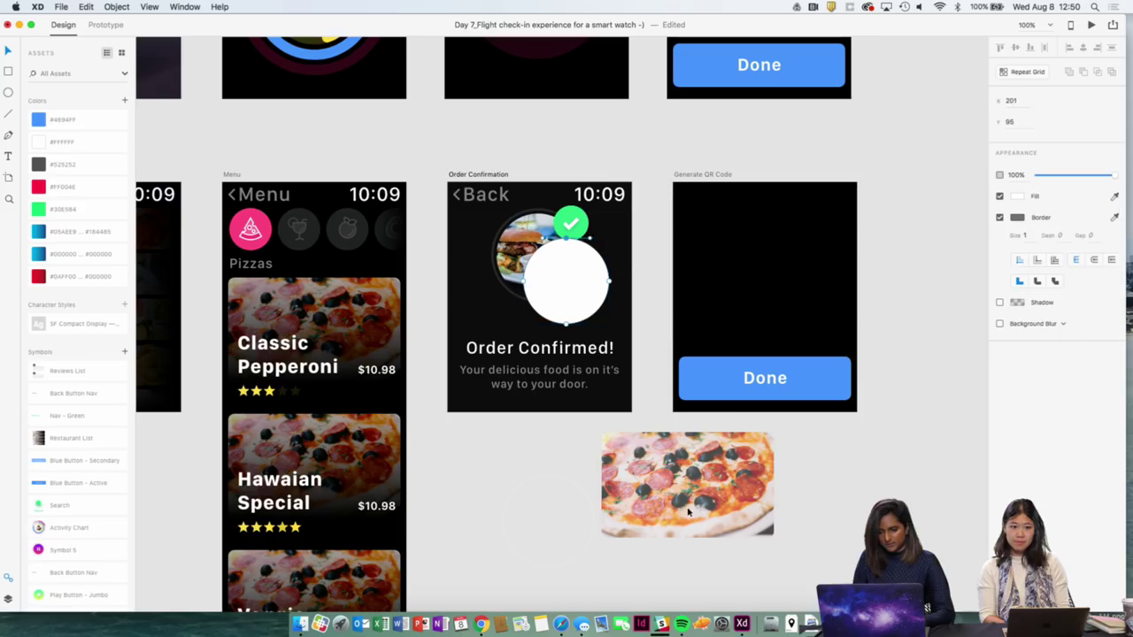
pyautogui.moveTo(551, 269); pyautogui.dragTo(677, 475)
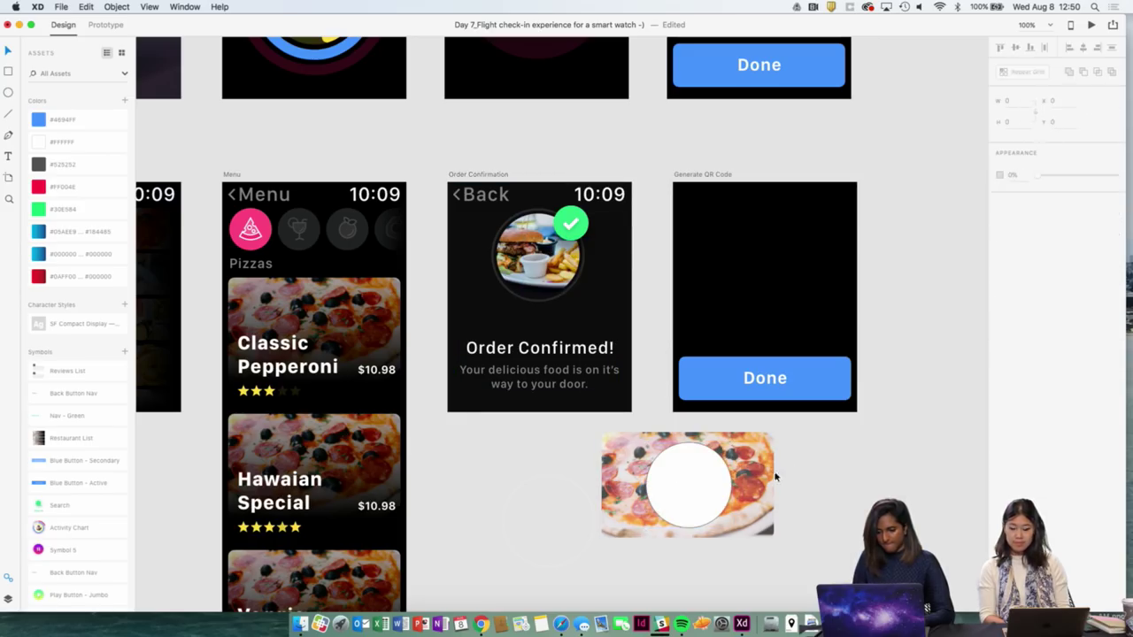
# Shrink the loose pizza photo around its centre to about 240 by 147 px and nudge the circle up to the photo's top edge.
pyautogui.keyDown('alt'); pyautogui.moveTo(773, 431); pyautogui.dragTo(757, 440); pyautogui.keyUp('alt')
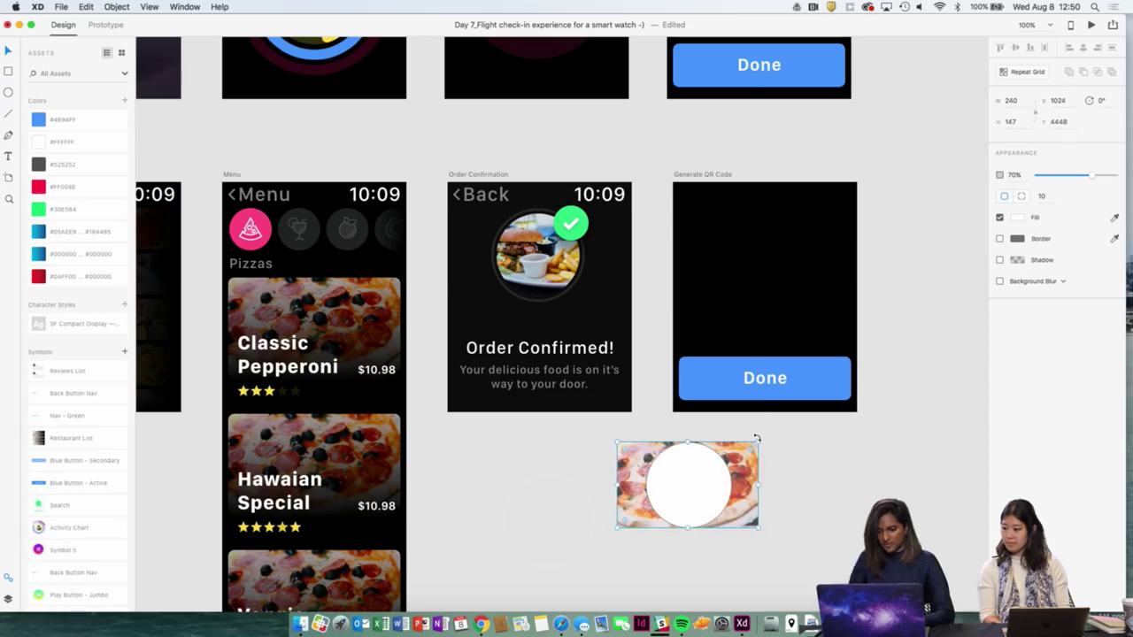
pyautogui.press('super+2')
pyautogui.click(757, 438)
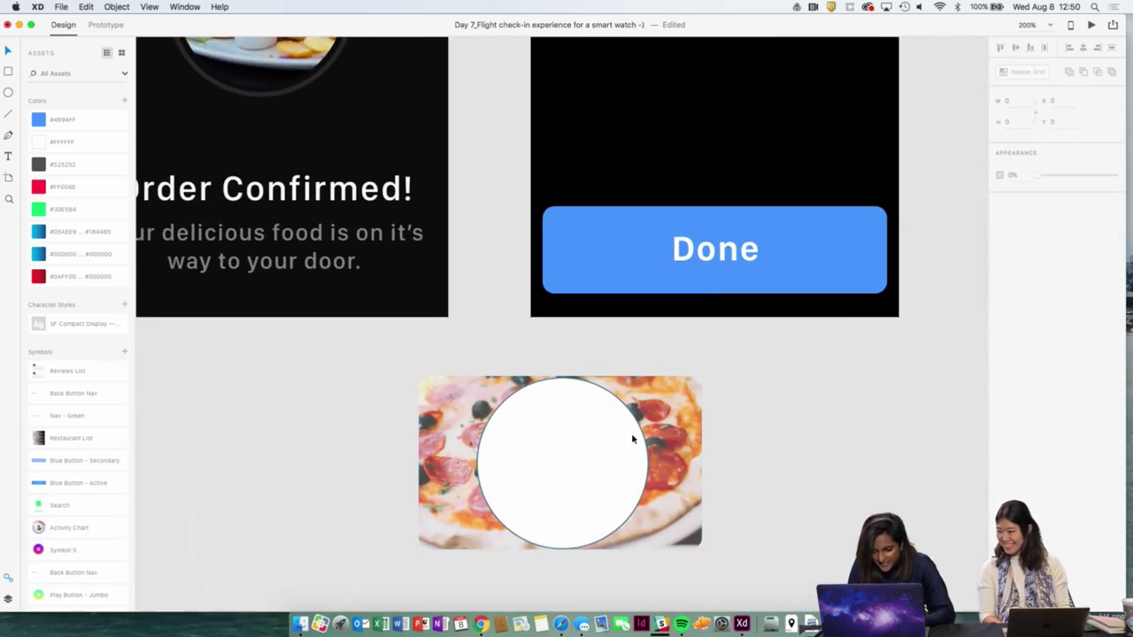
pyautogui.click(632, 434)
pyautogui.click(725, 412)
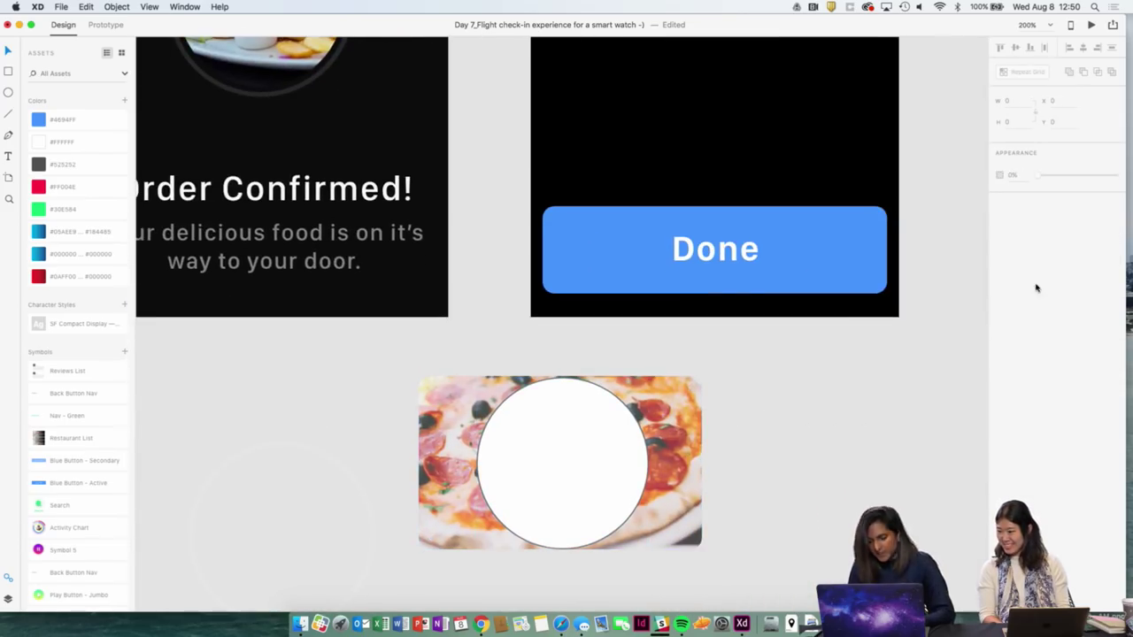
pyautogui.click(600, 446)
pyautogui.press('Up')
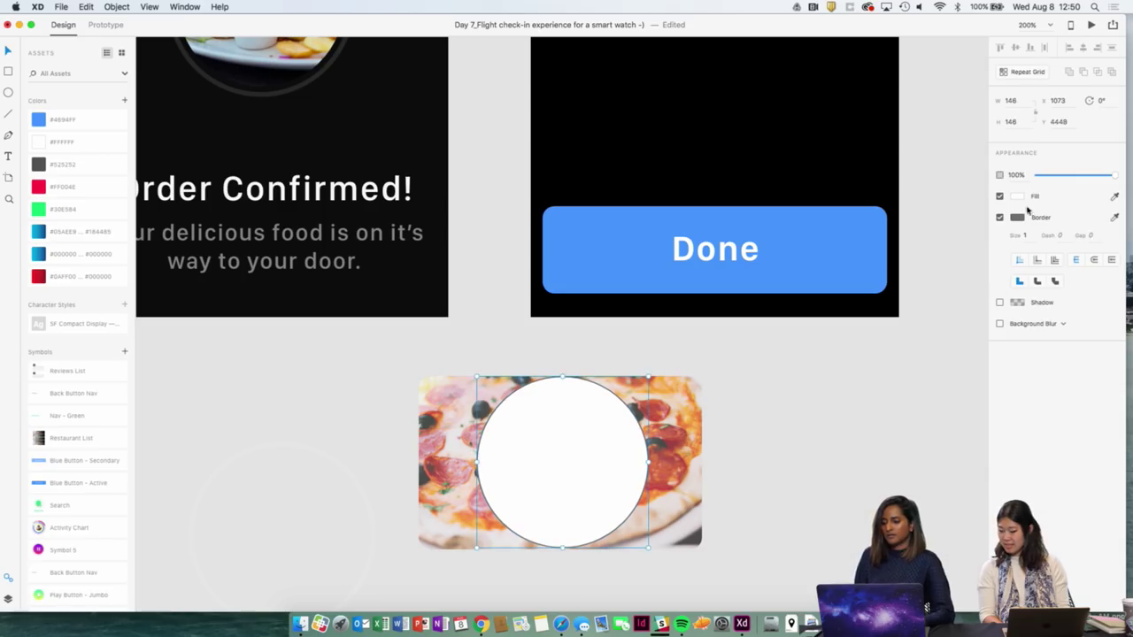
# Remove the circle's border and mask the pizza photo with the circle.
pyautogui.click(999, 218)
pyautogui.moveTo(582, 320); pyautogui.dragTo(575, 405)
pyautogui.click(117, 6)
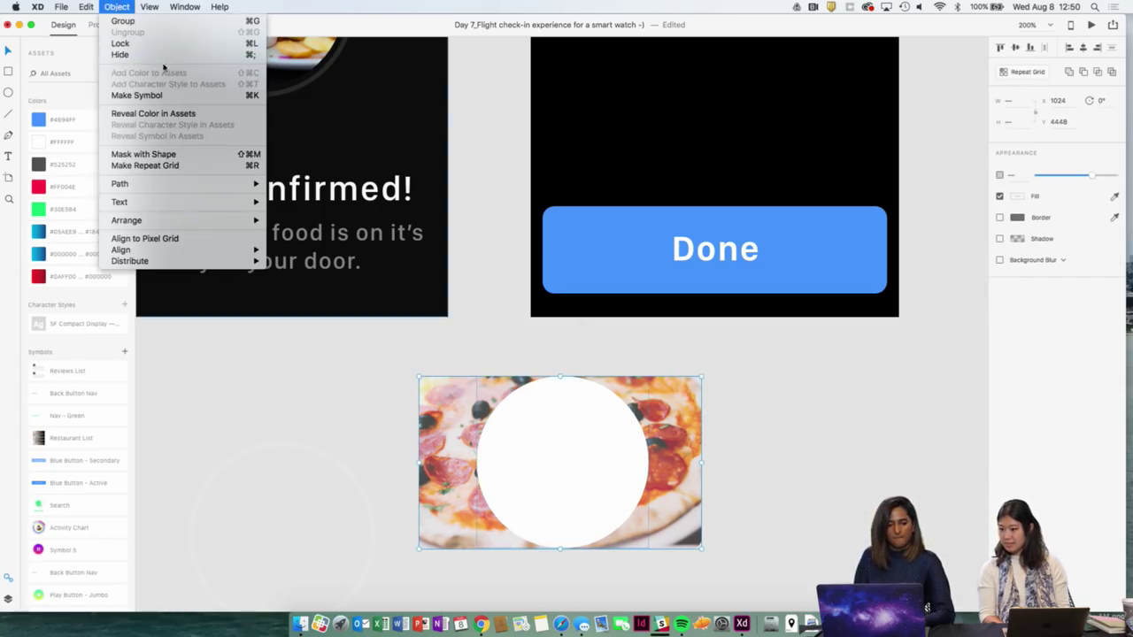
pyautogui.click(162, 156)
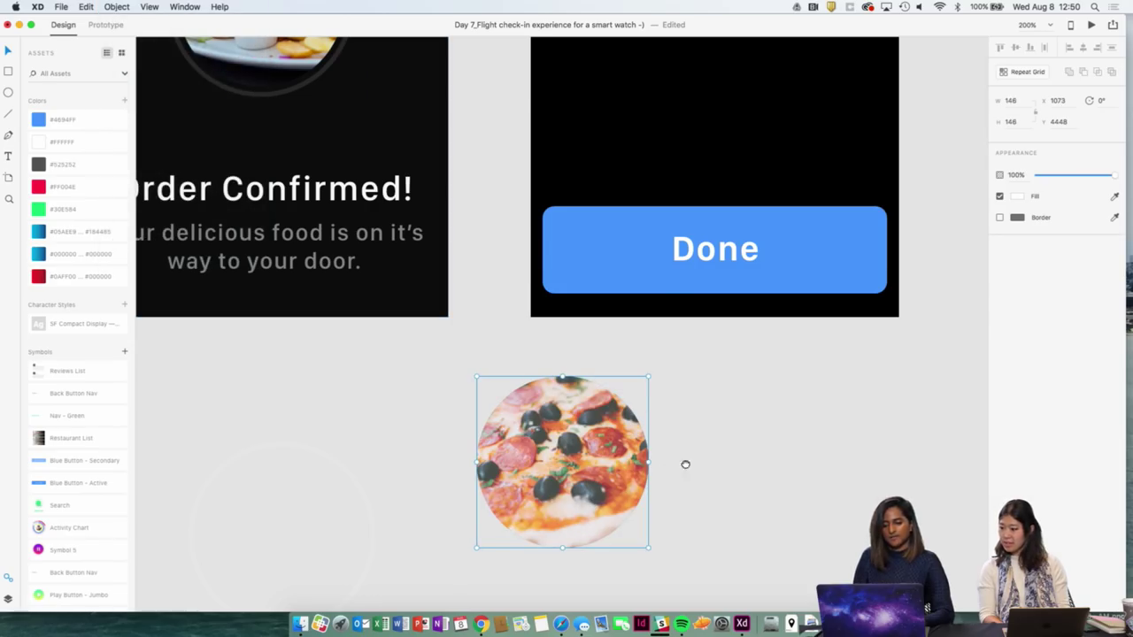
# Place the round pizza photo over the burger image on the Order Confirmation artboard and scale it to about 144 px inside the ring.
pyautogui.hscroll(-3, 685, 464)
pyautogui.moveTo(678, 529); pyautogui.dragTo(563, 321)
pyautogui.scroll(5, 477, 268)
pyautogui.press('alt')
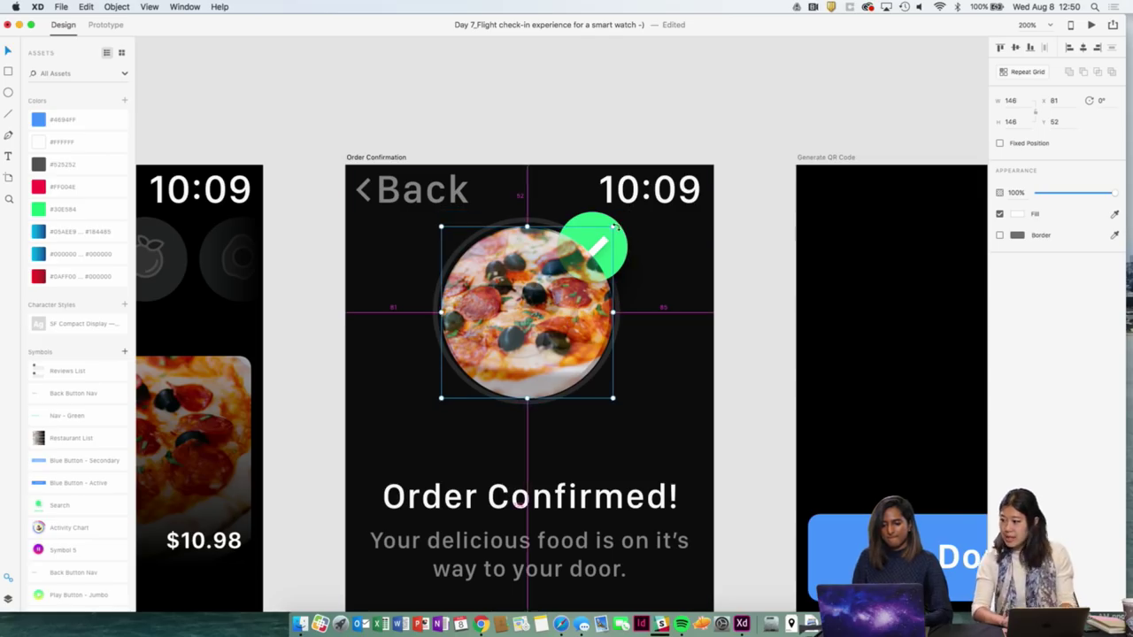
pyautogui.moveTo(612, 226); pyautogui.dragTo(615, 225)
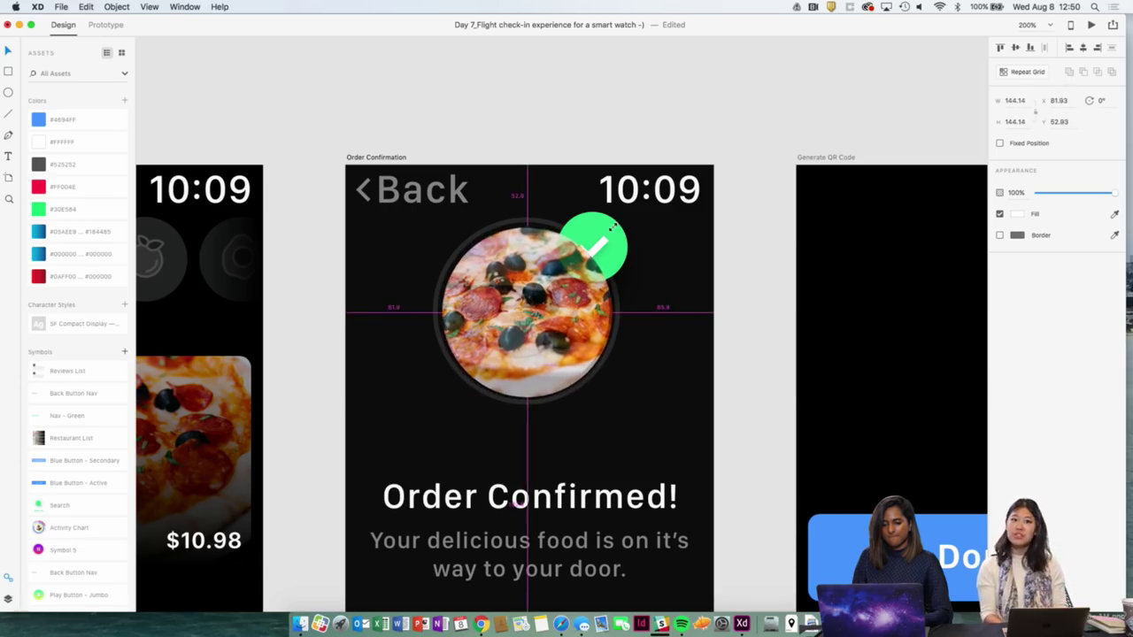